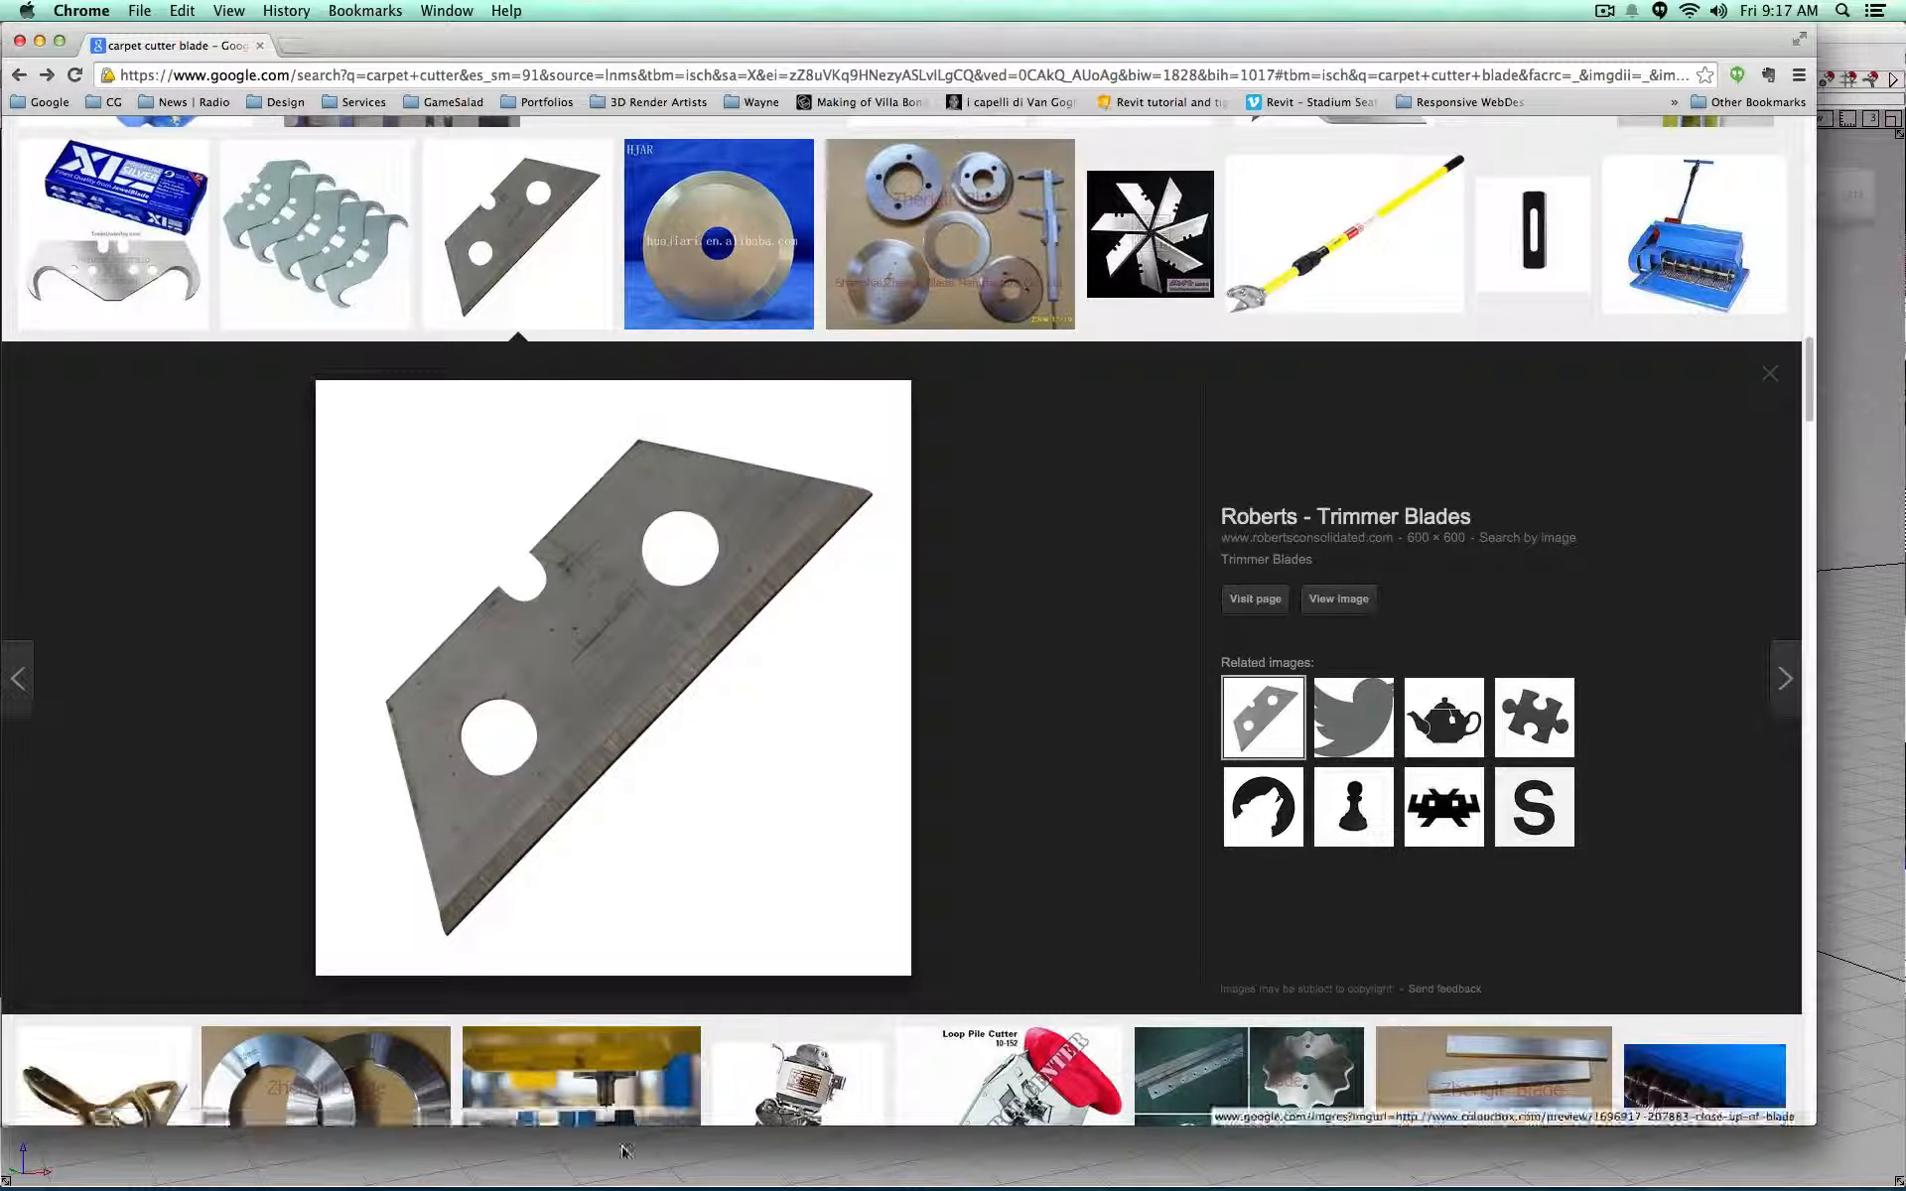
Step: Switch to Alias AutoStudio and open the construction options with the fitting tolerances expanded
left_click(639, 1165)
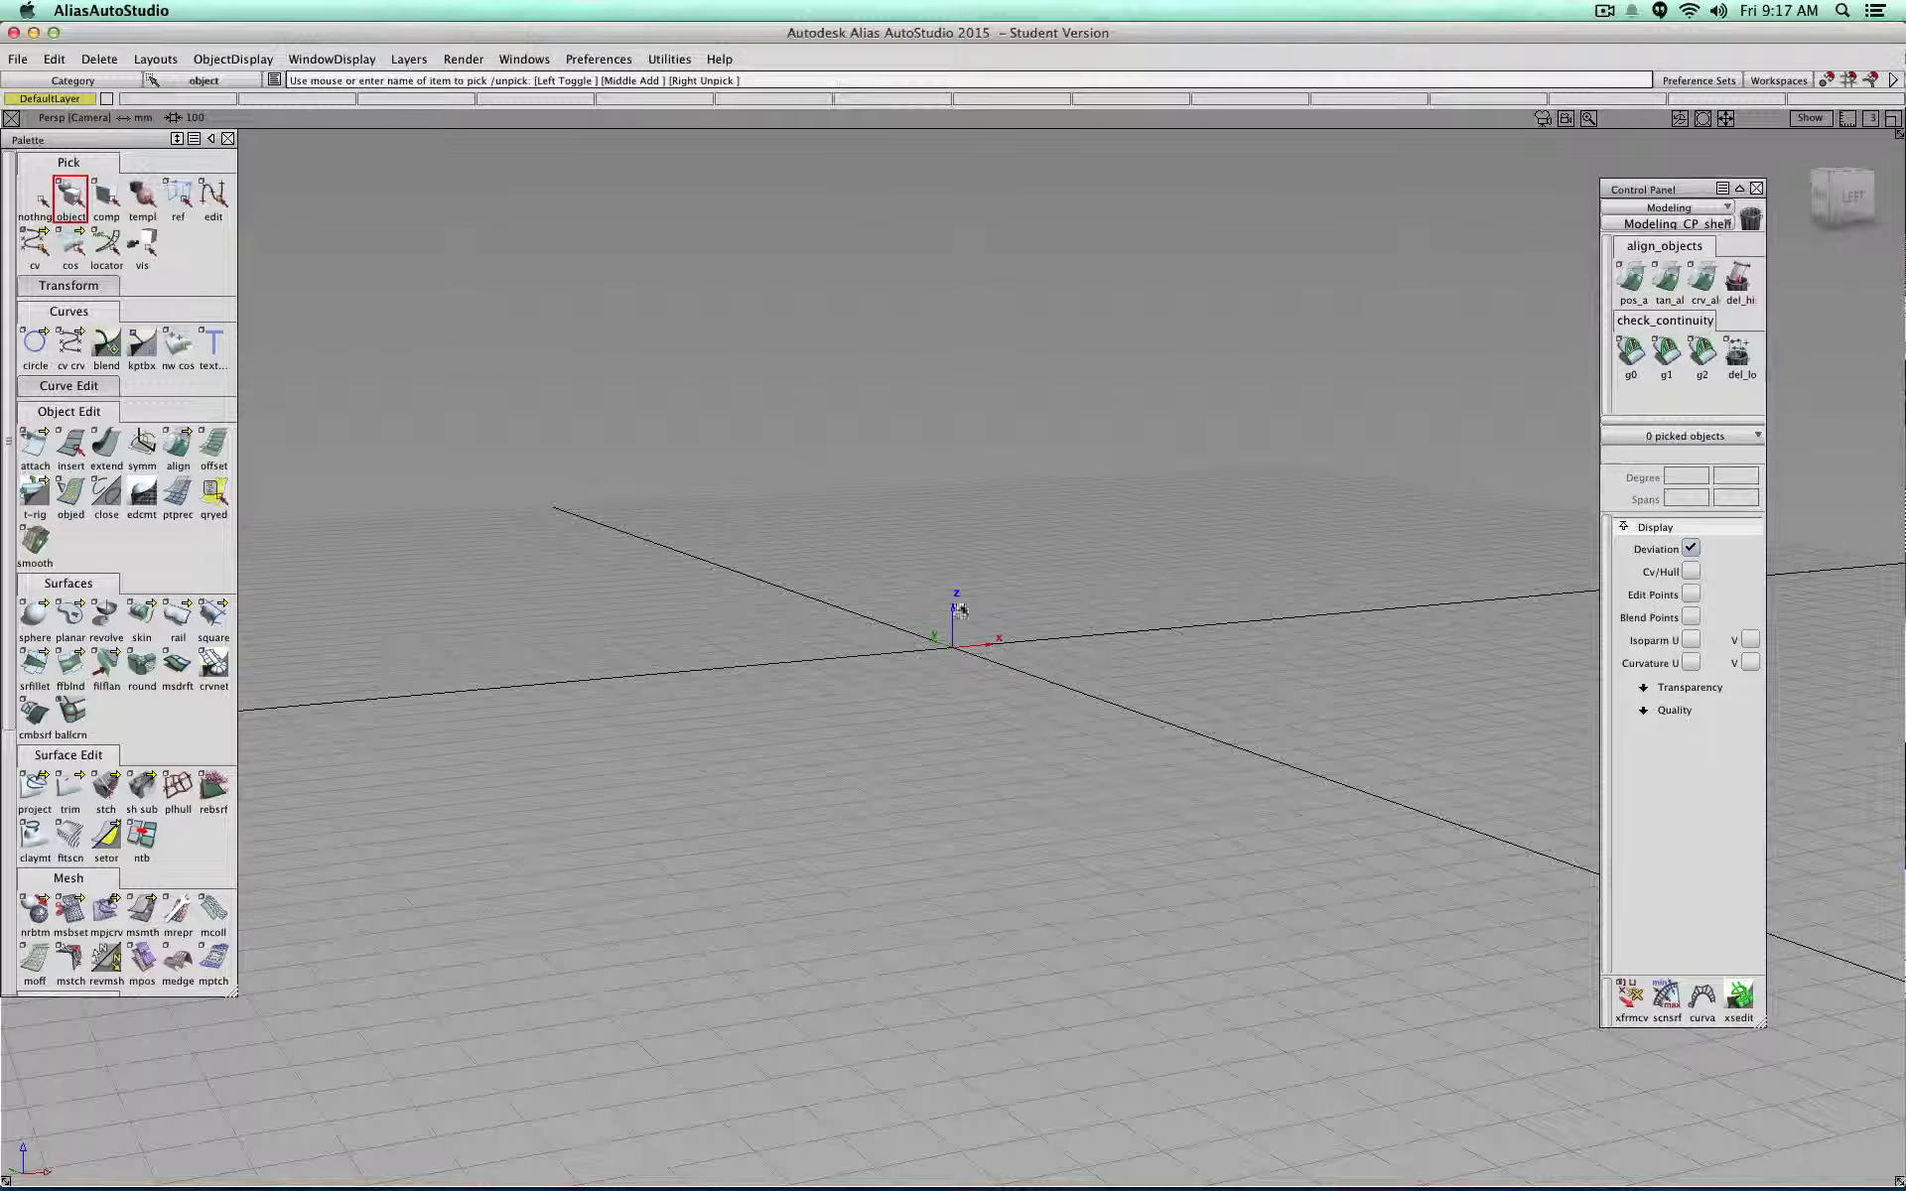
left_click(616, 61)
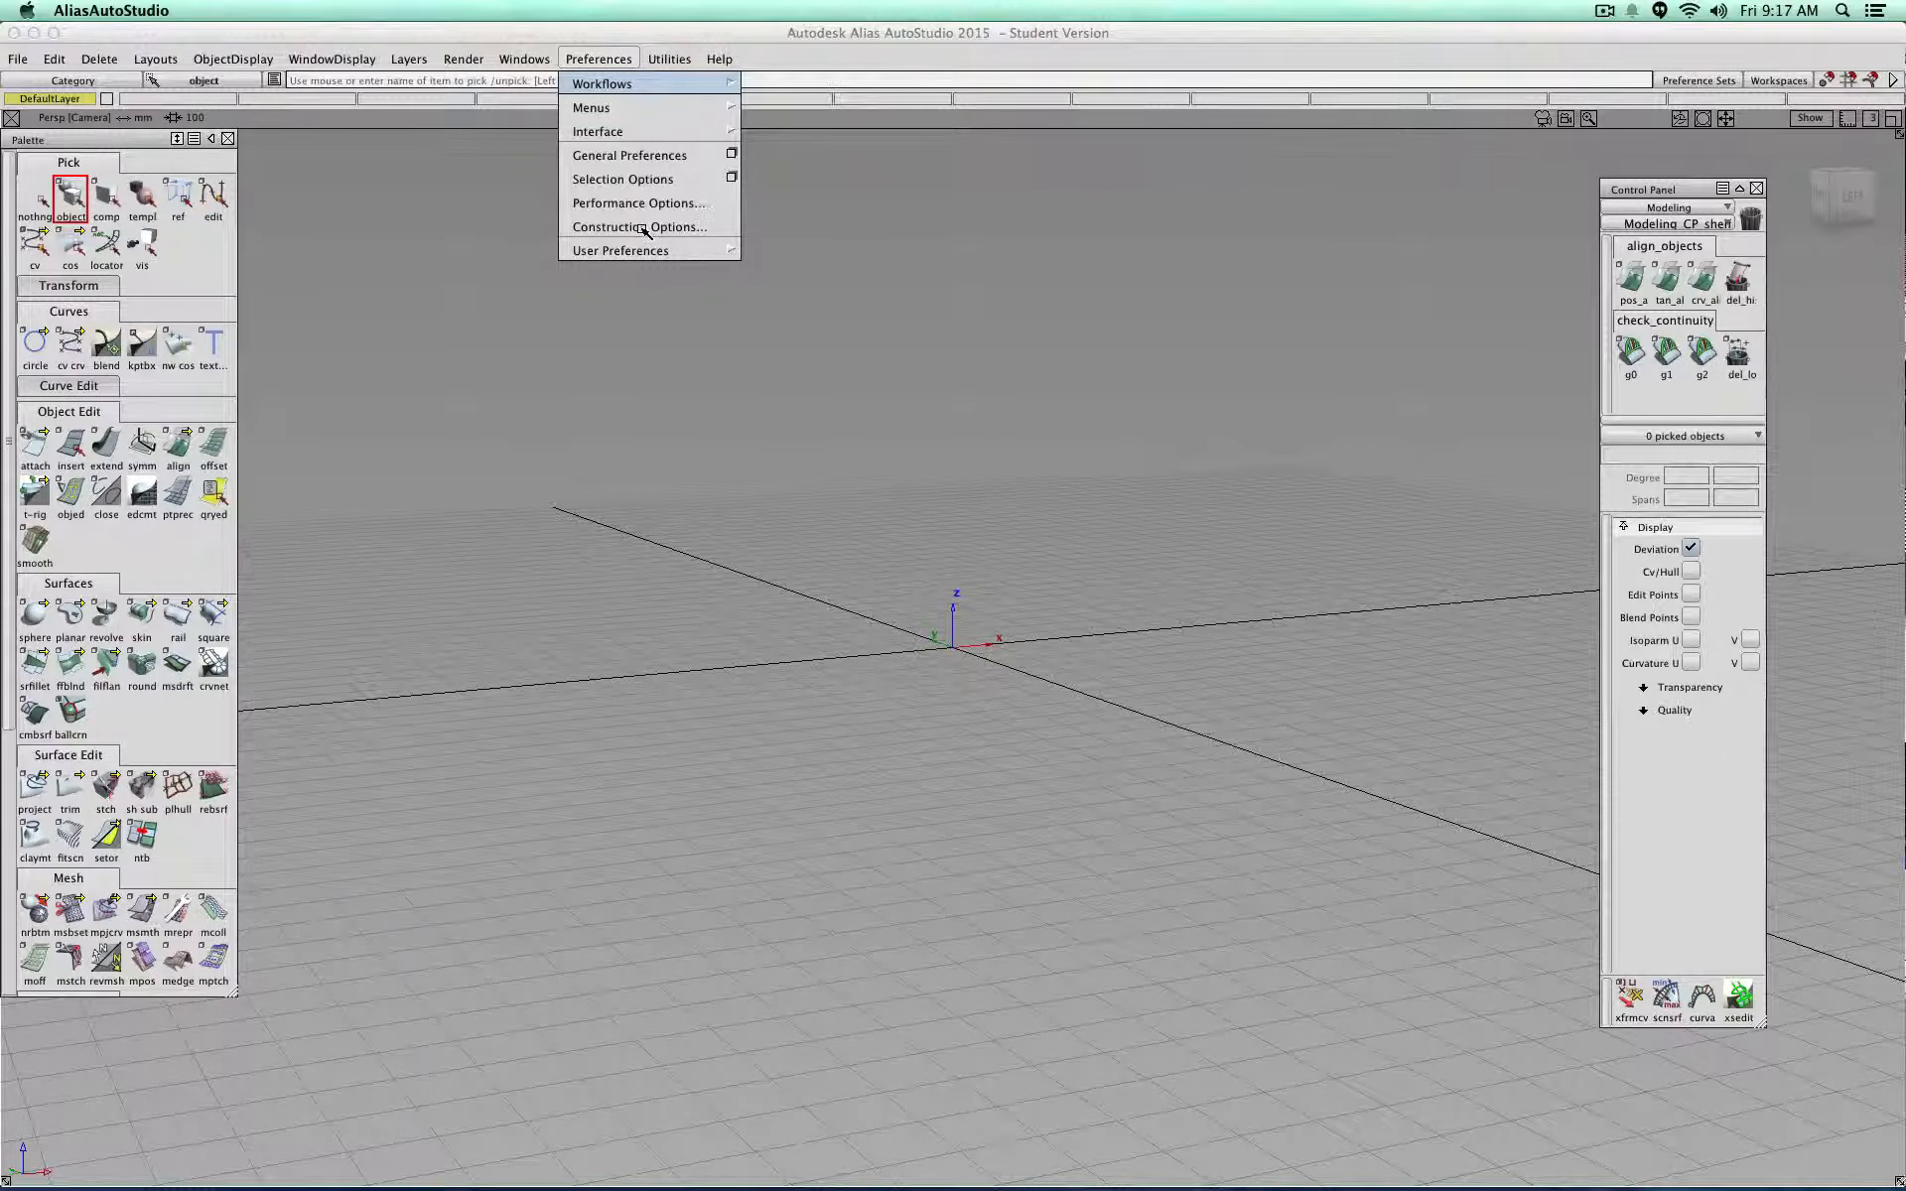
left_click(640, 226)
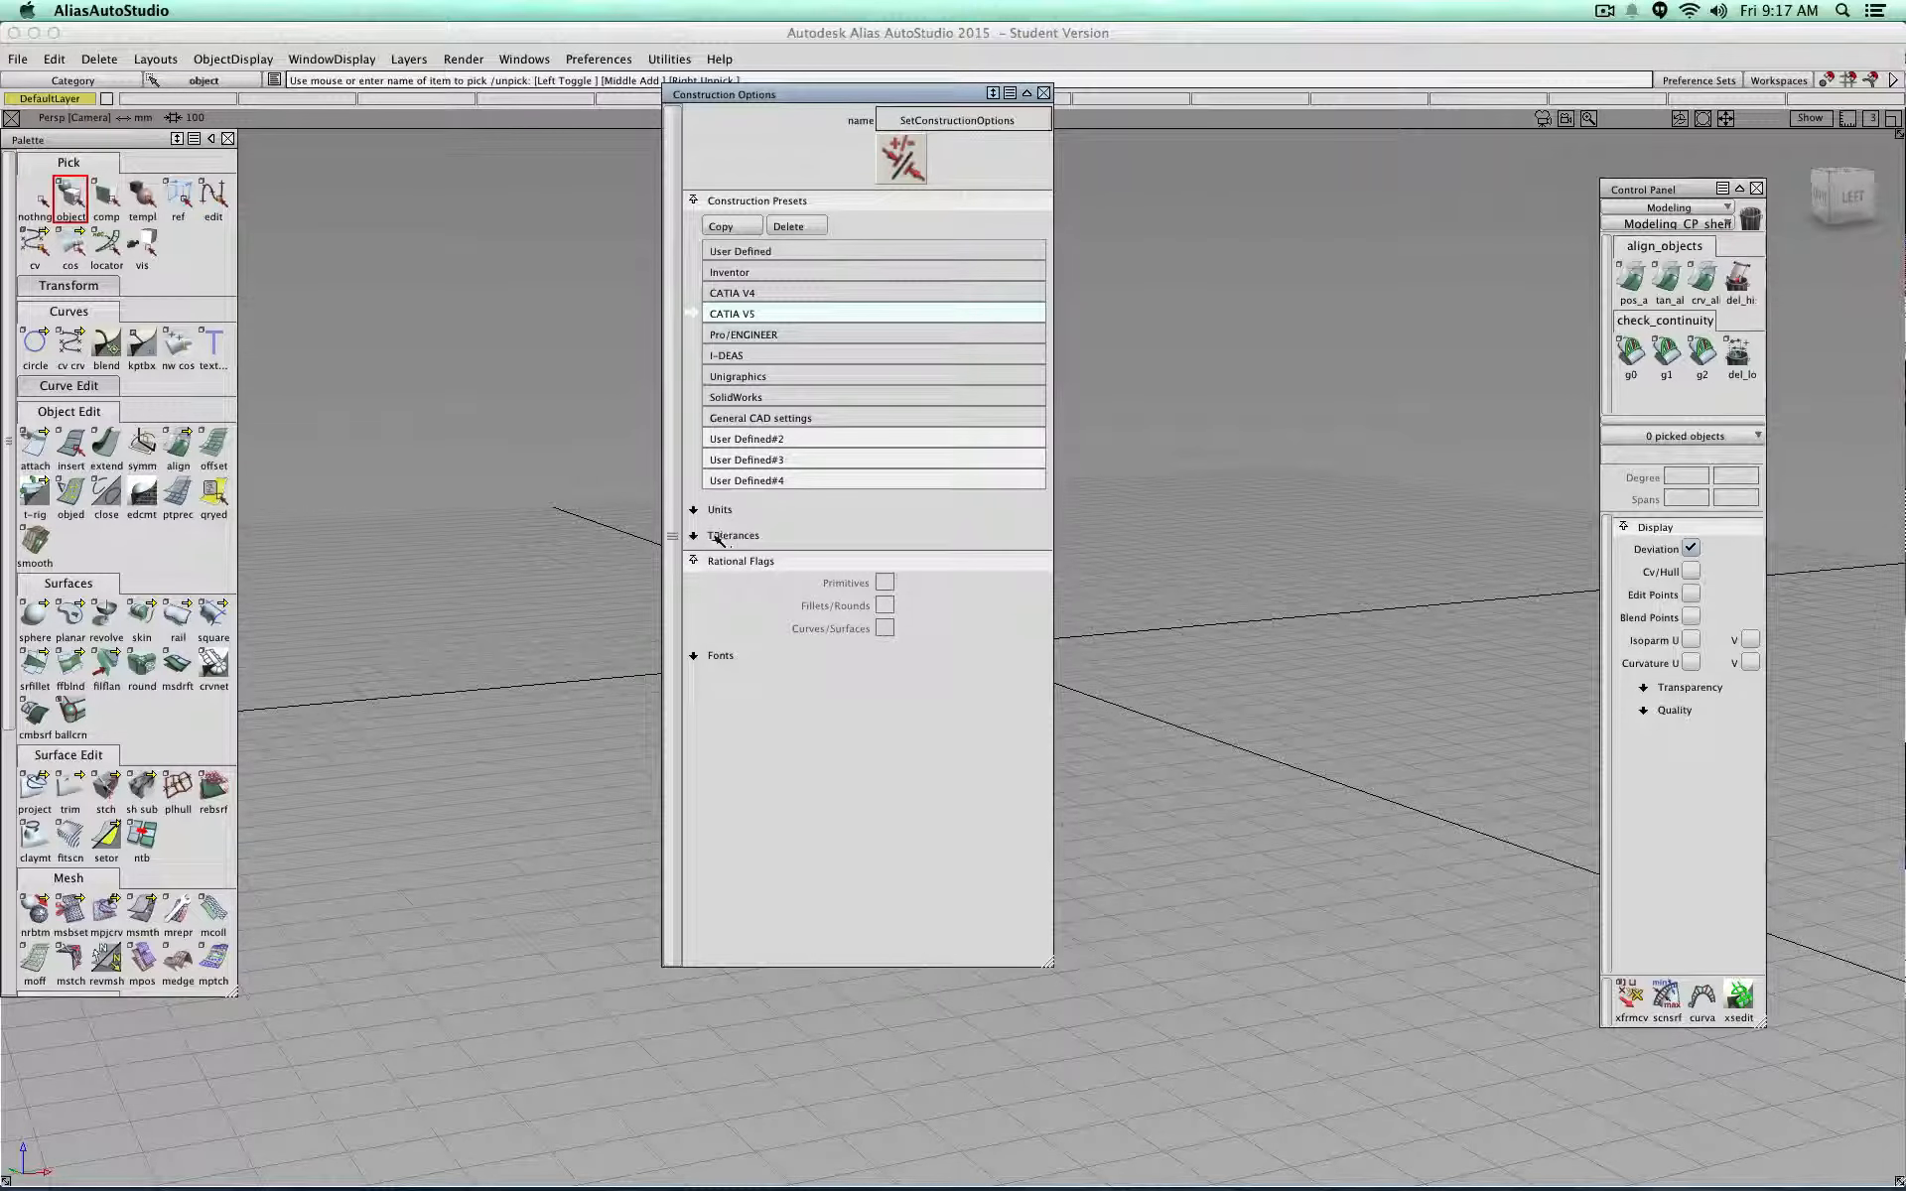
left_click(695, 536)
left_click(713, 561)
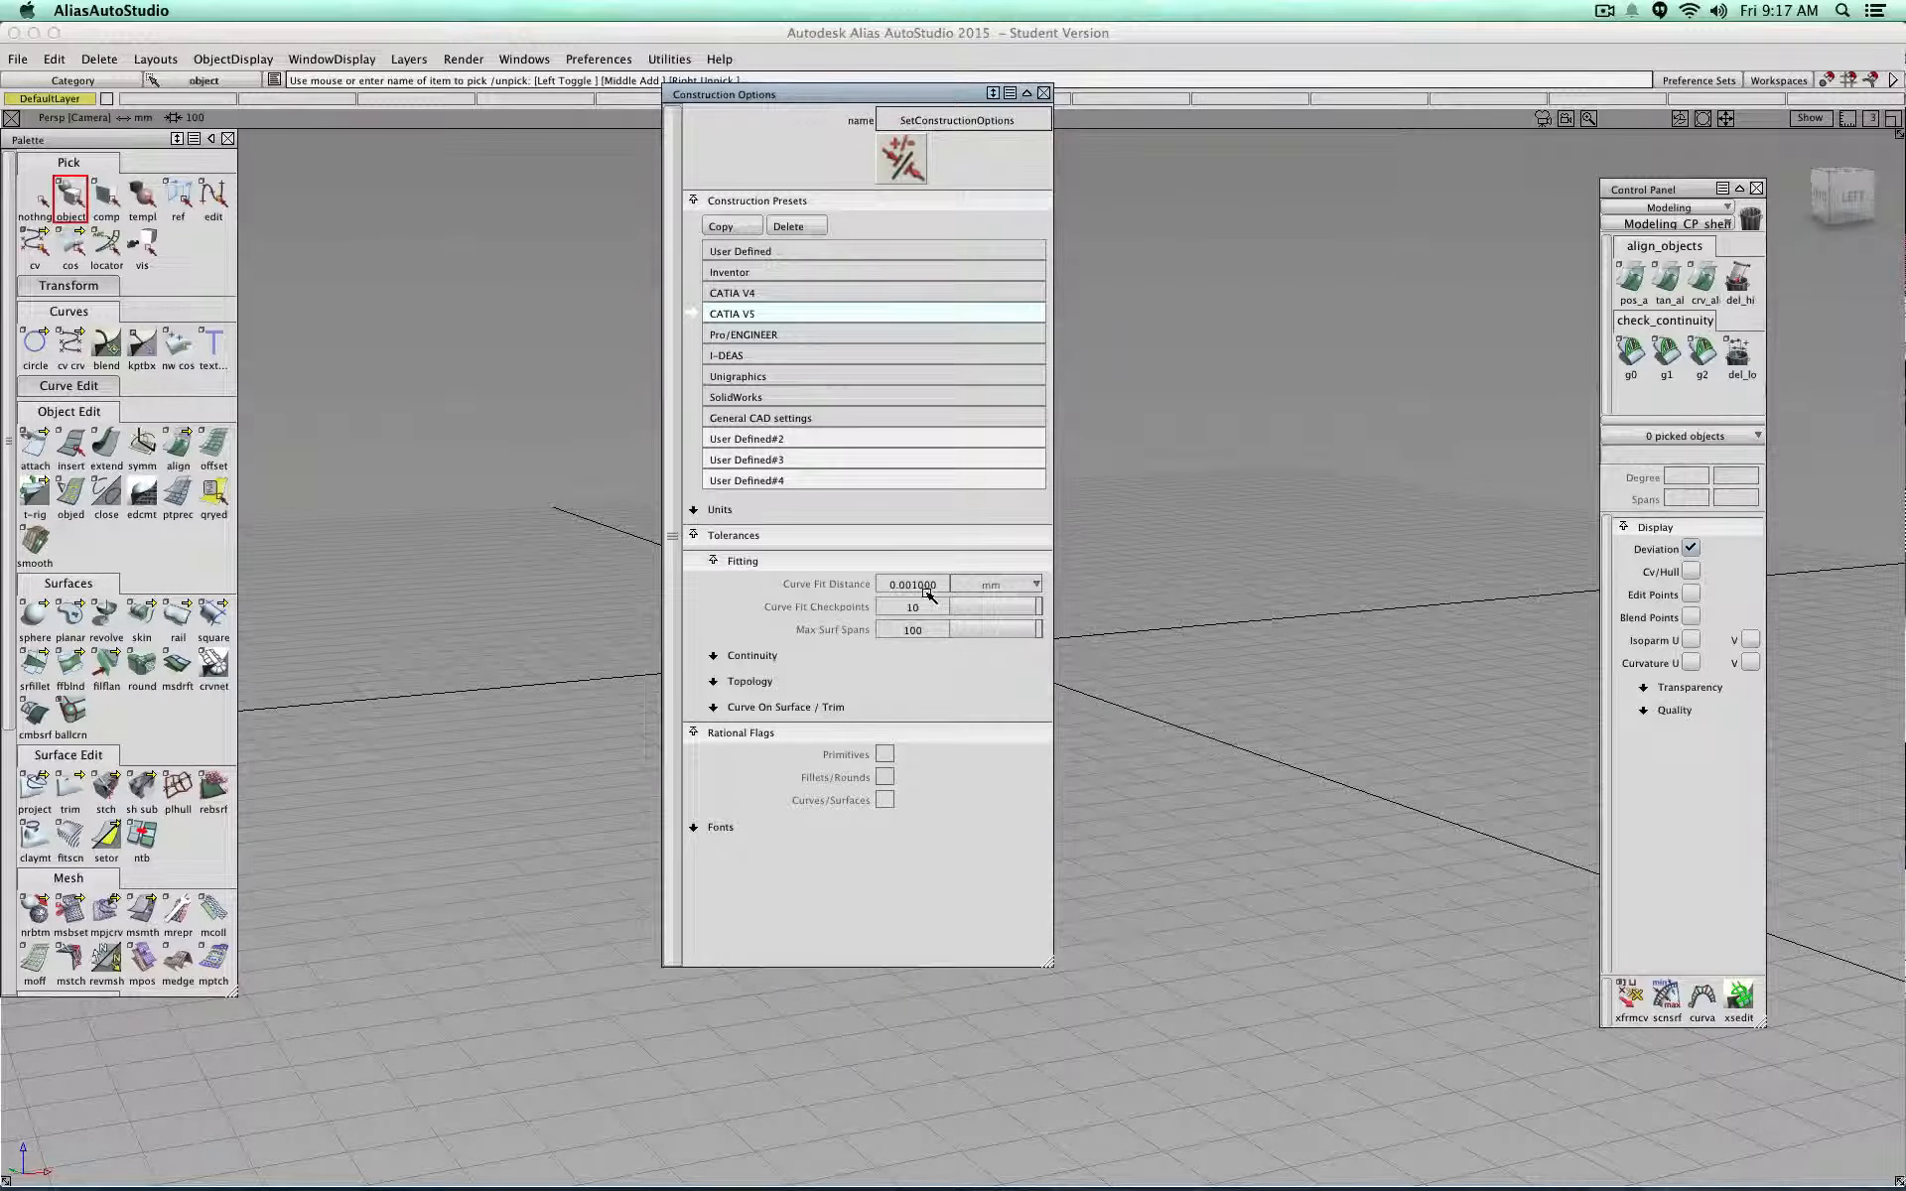
Step: Set the User Defined preset's curve fit distance to 0.1 mm and switch to the CATIA V5 preset
left_click(764, 256)
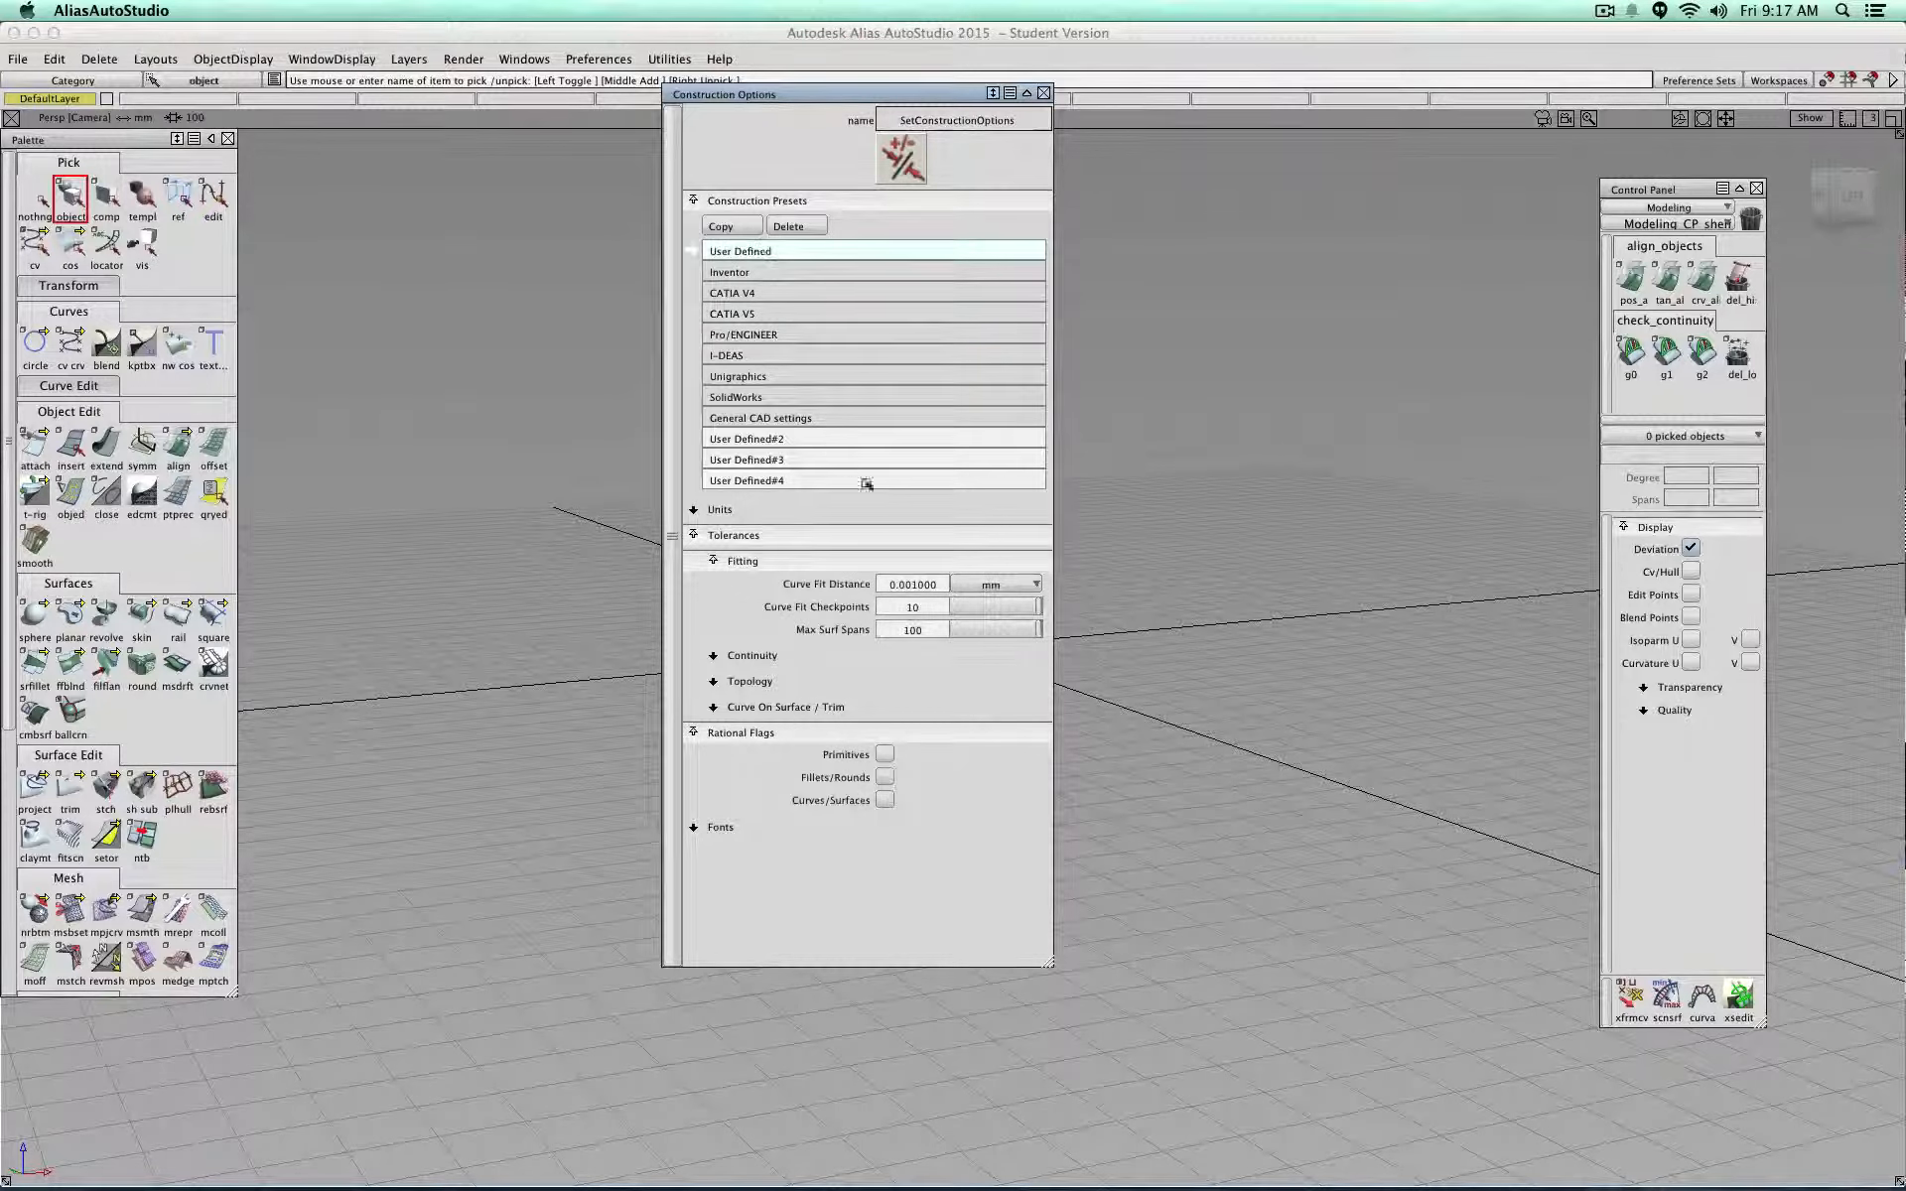
double_click(911, 584)
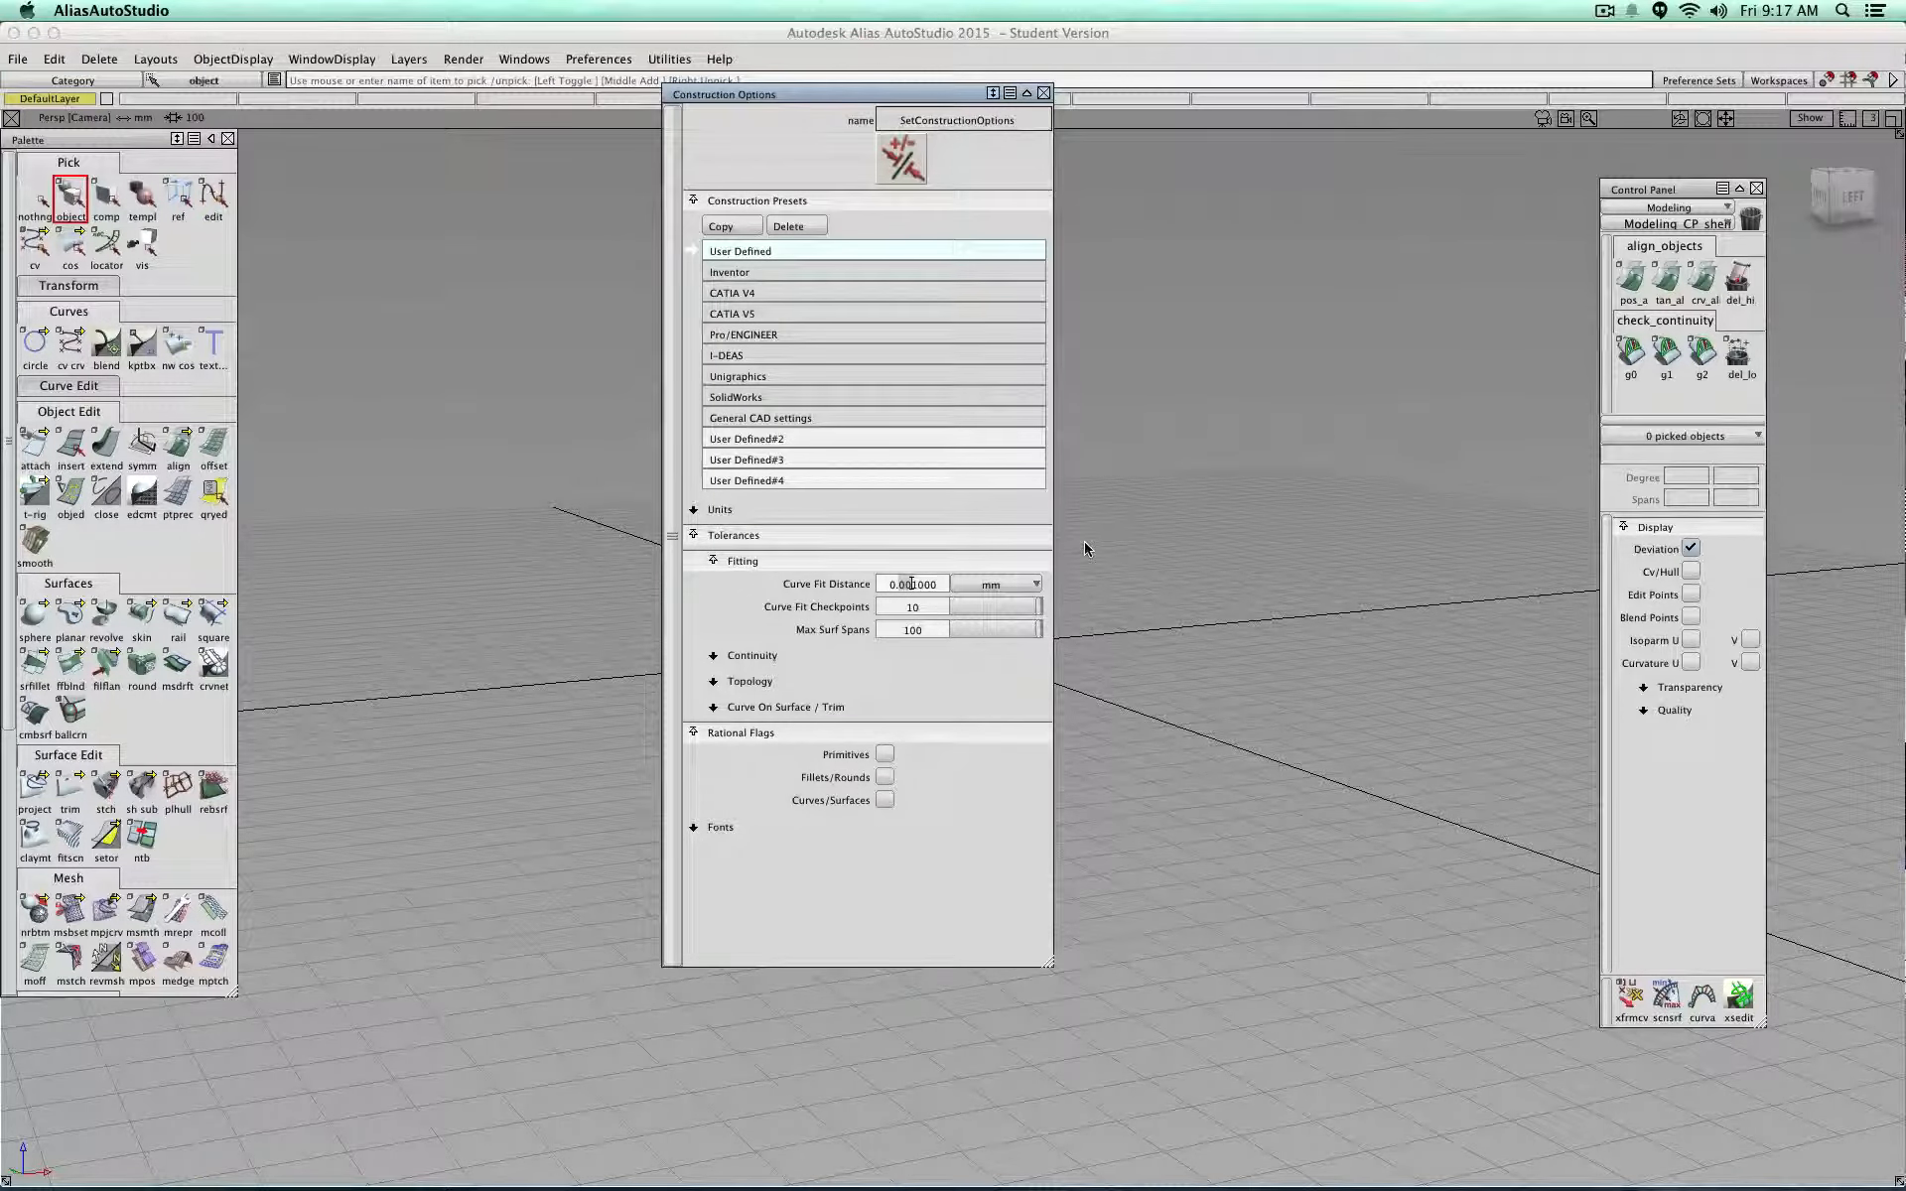
type("0.1")
key("Return")
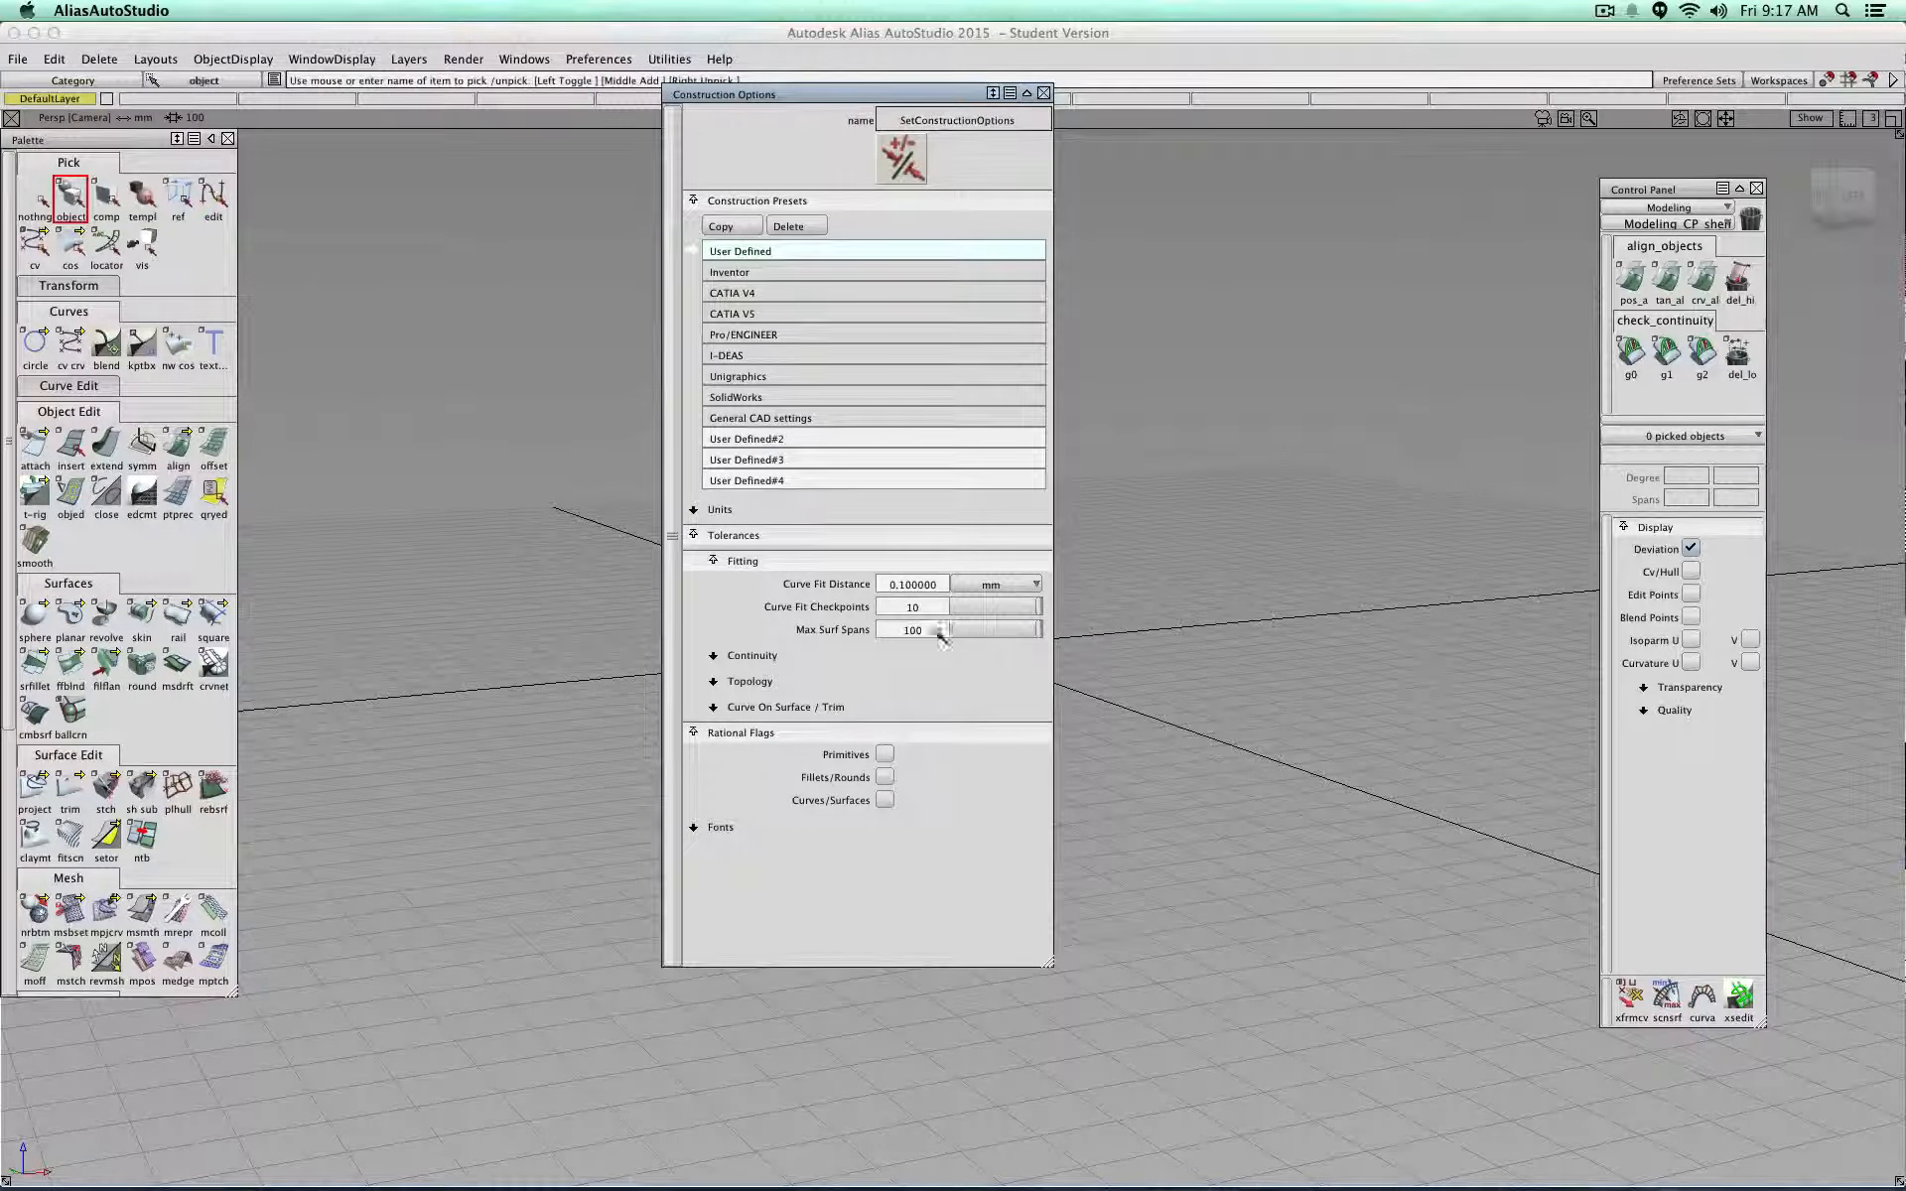
left_click(787, 314)
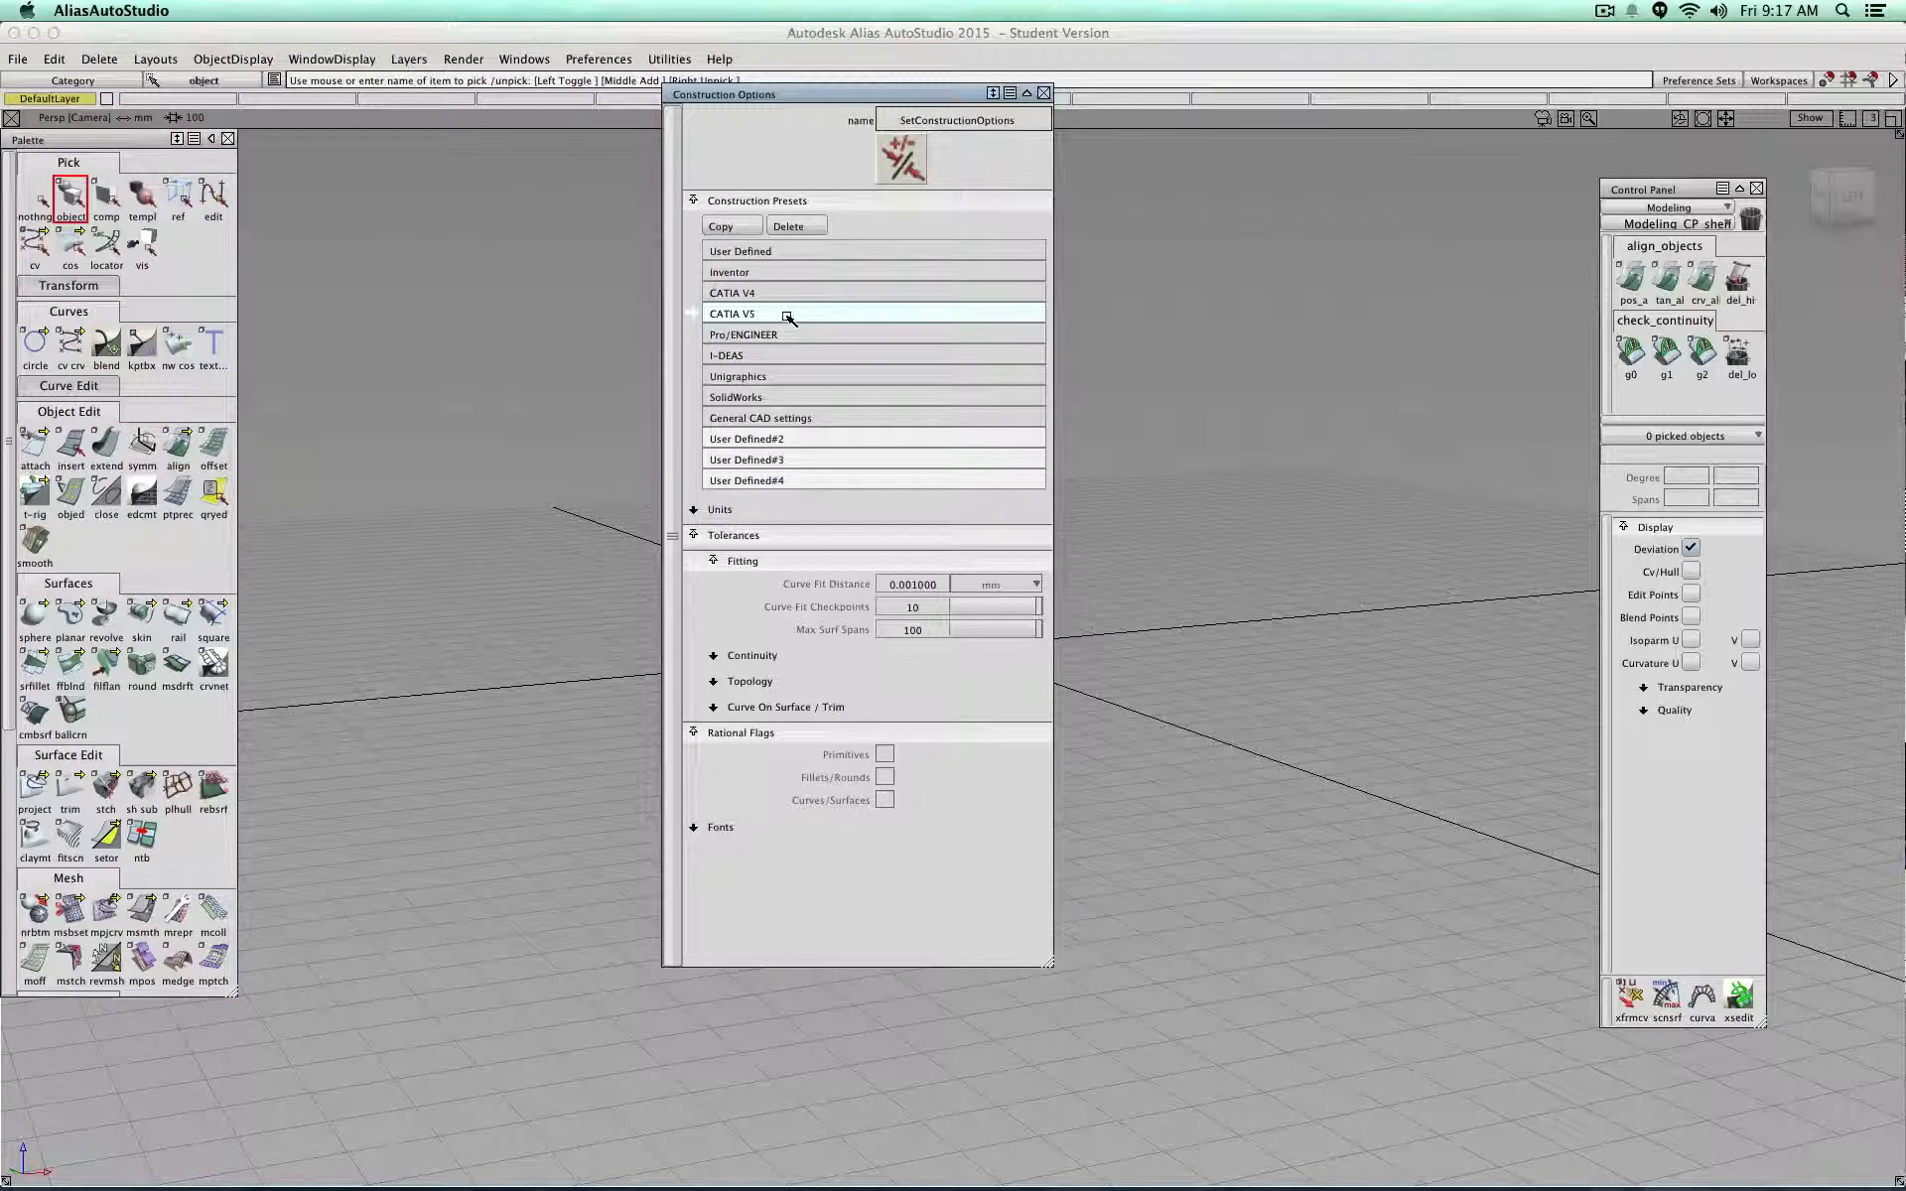
Step: Set the User Defined preset's curve fit distance to 0.001 mm, activate the CATIA V5 preset and close the construction options
left_click(800, 255)
left_click(900, 584)
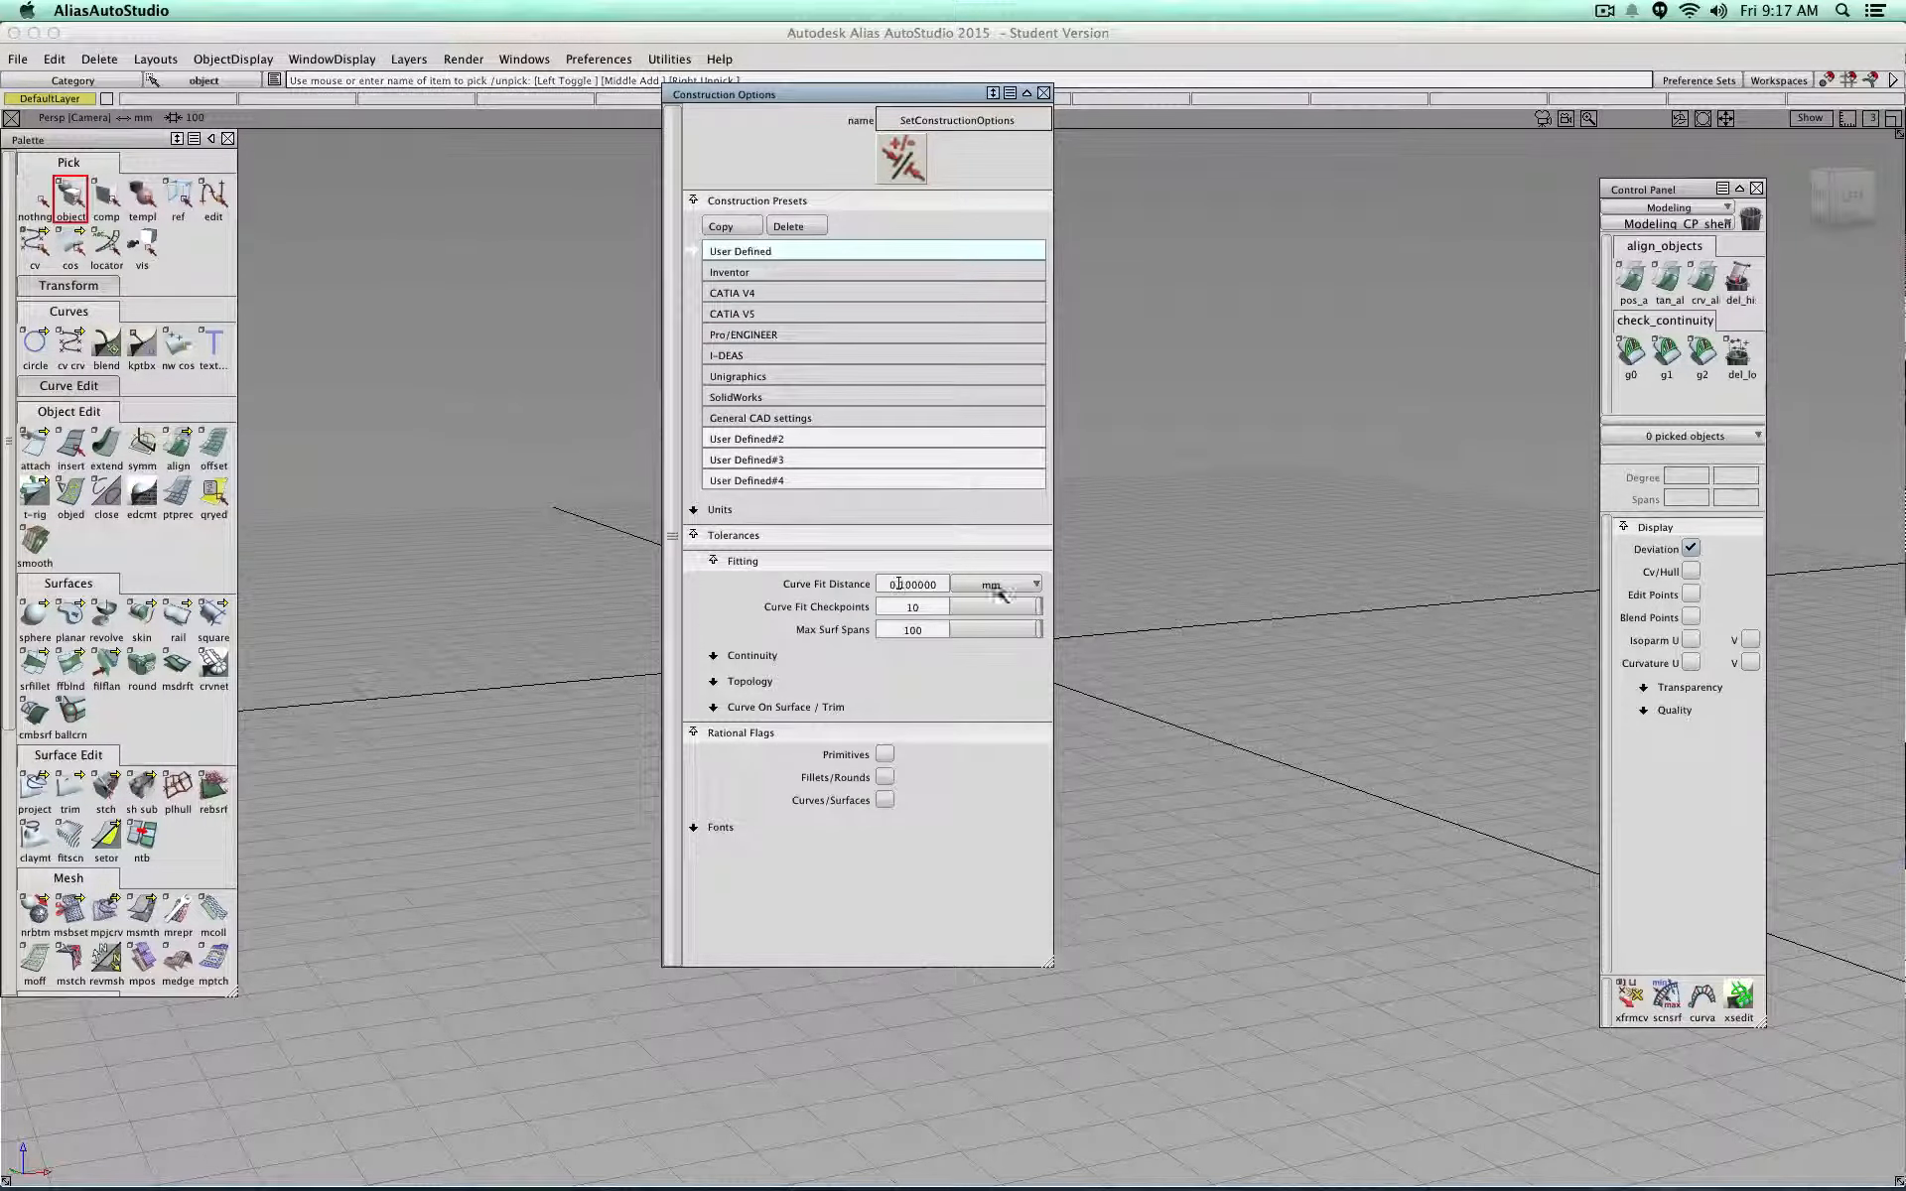
type("00")
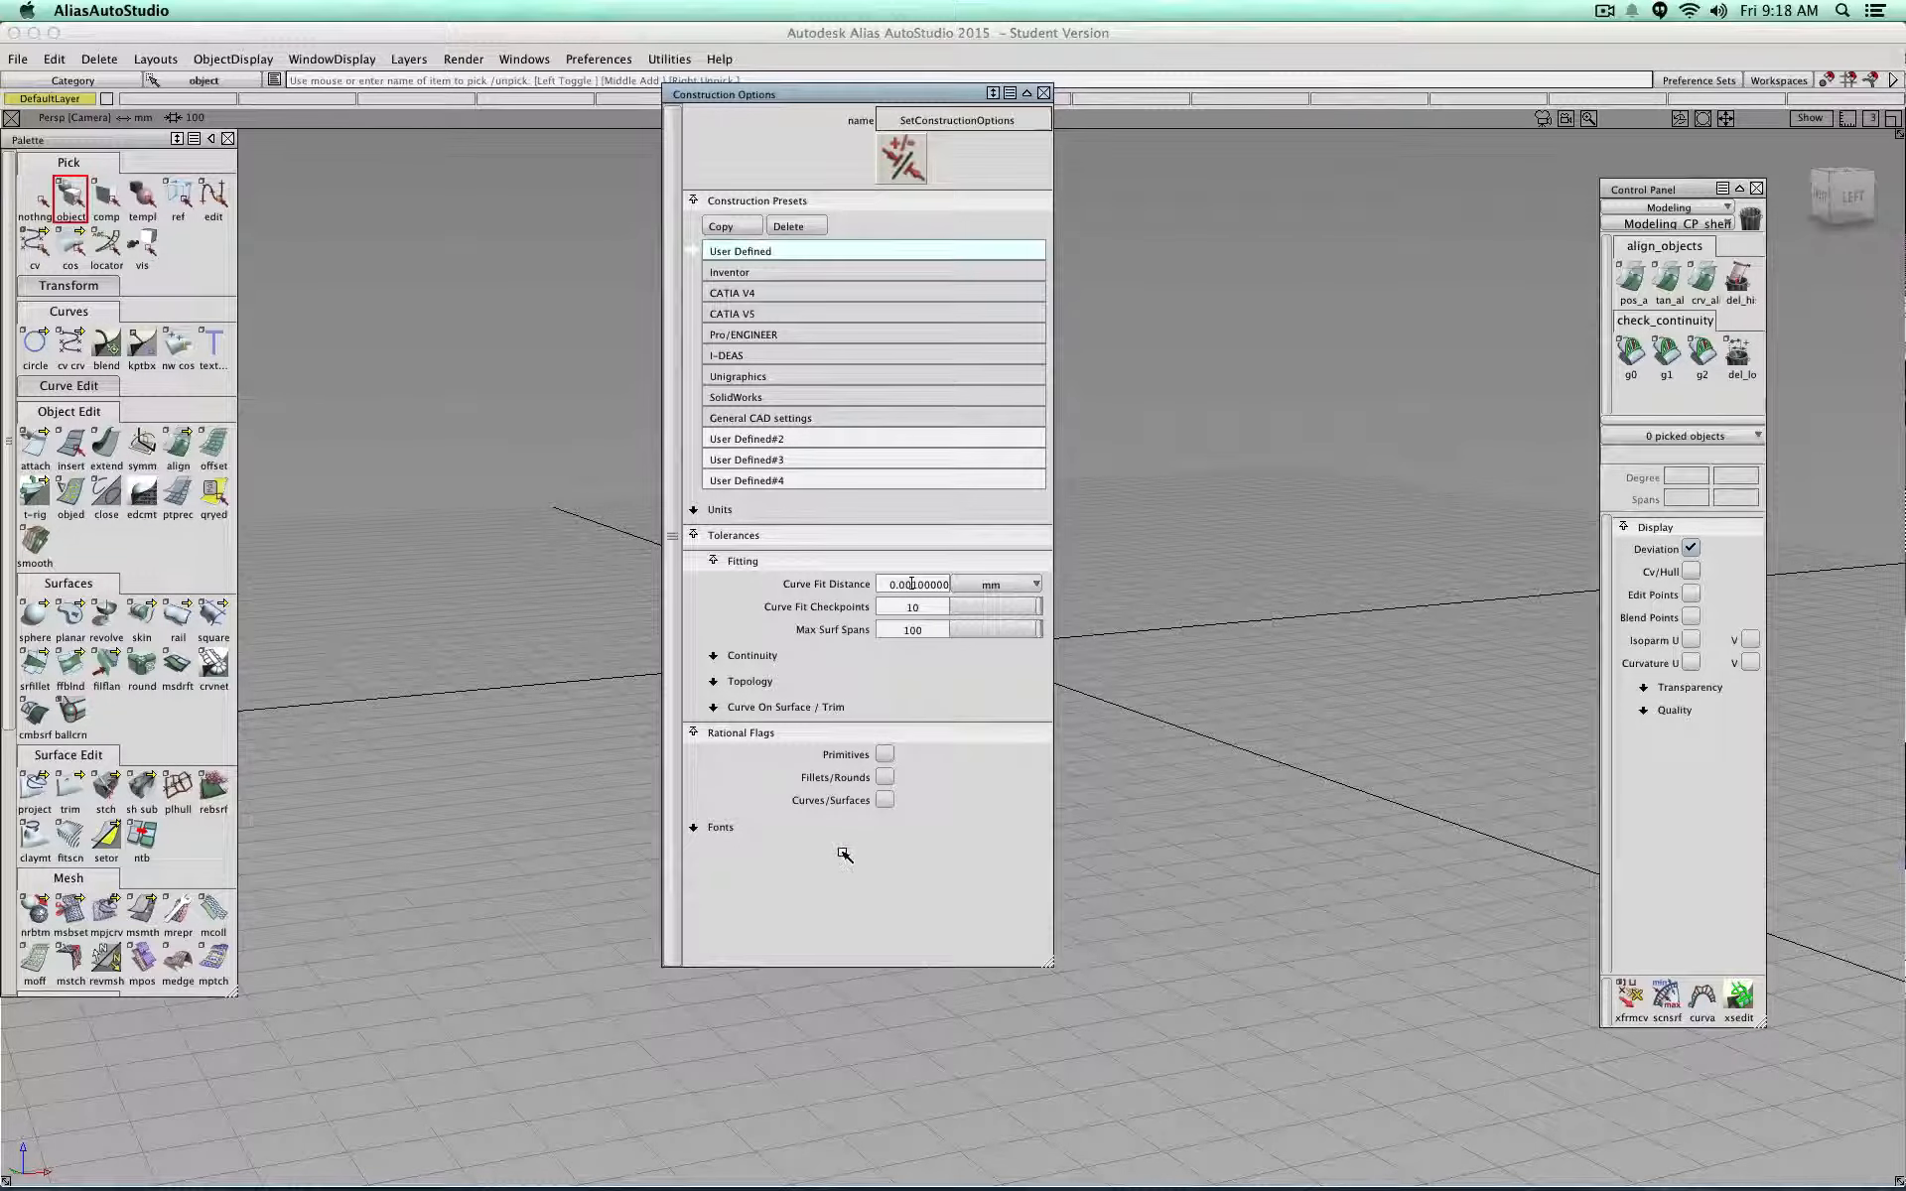
left_click(779, 313)
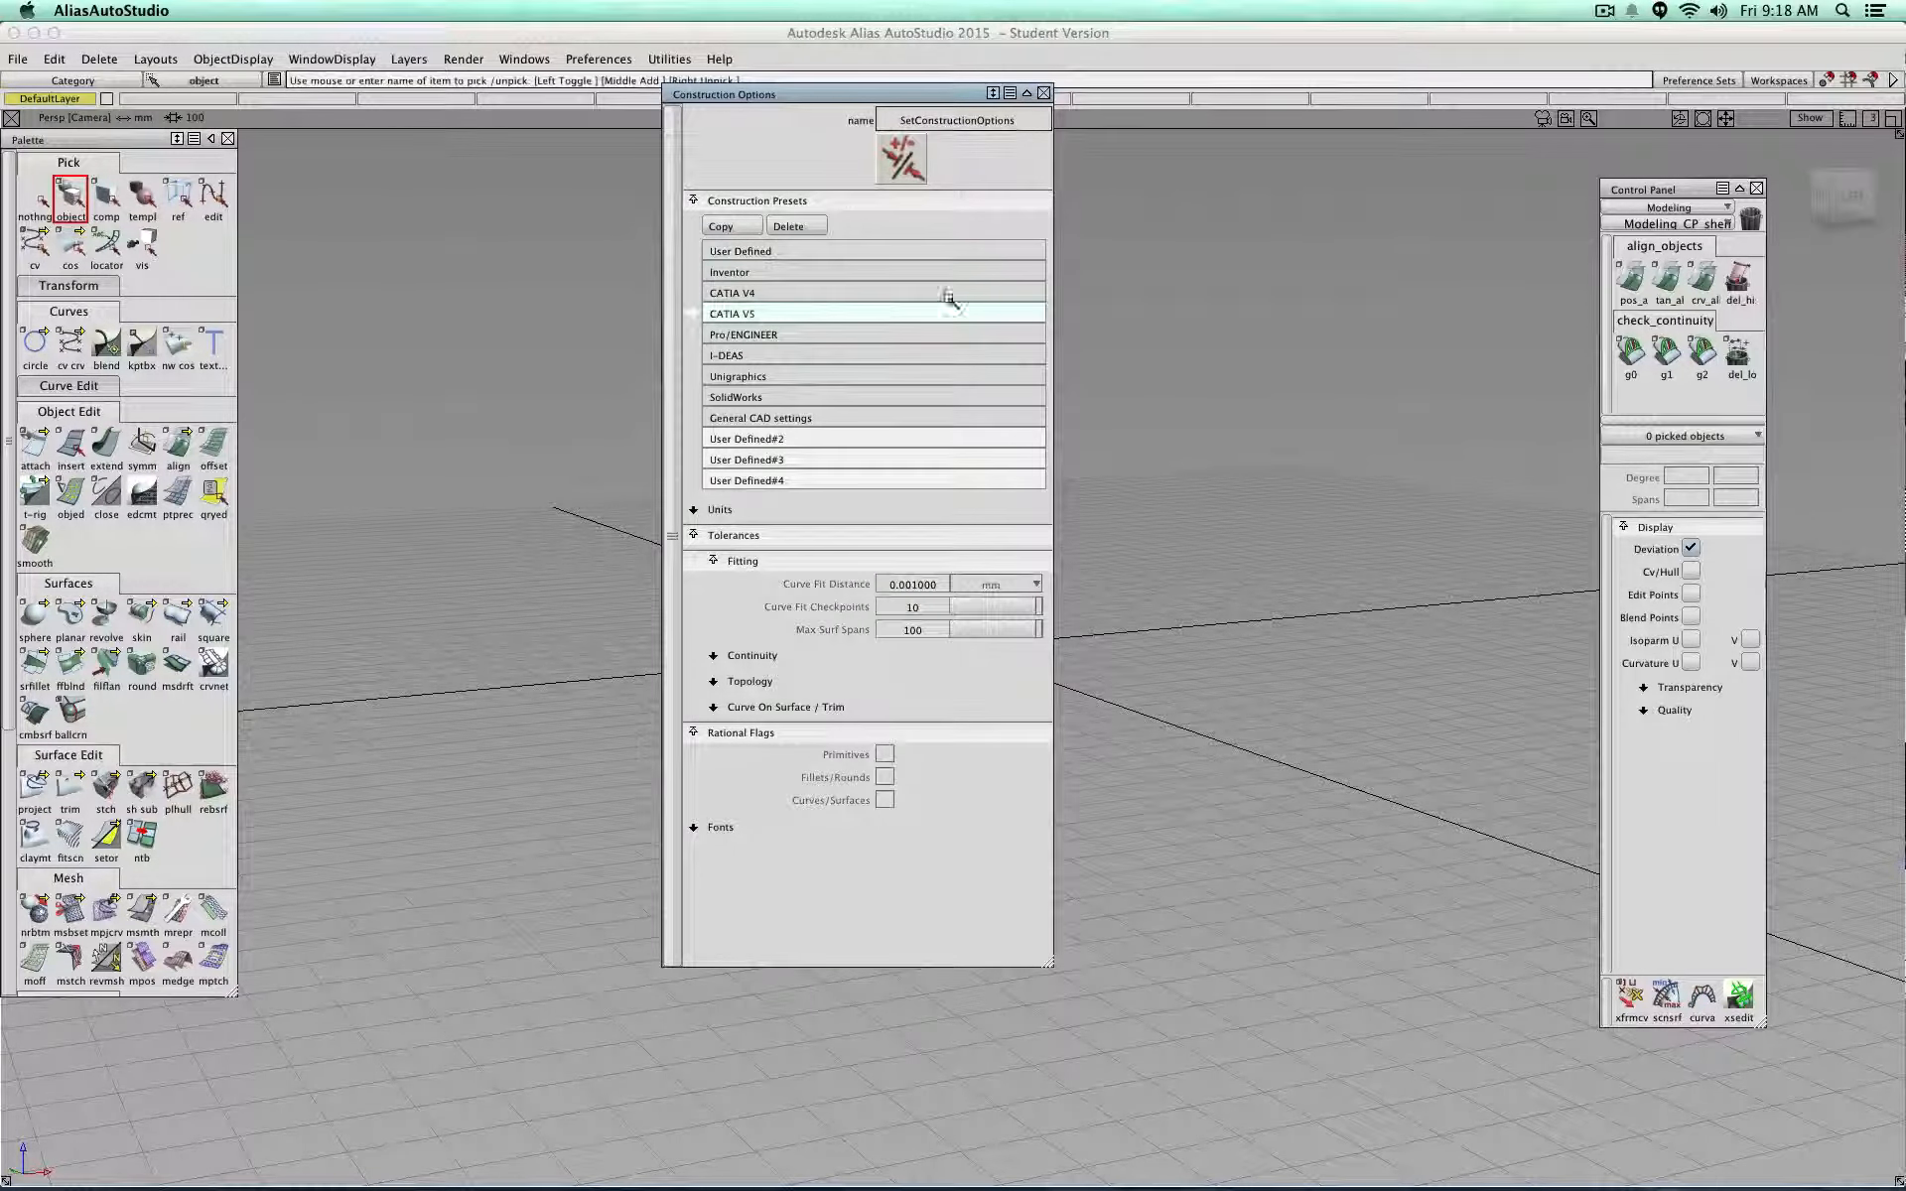
left_click(1044, 92)
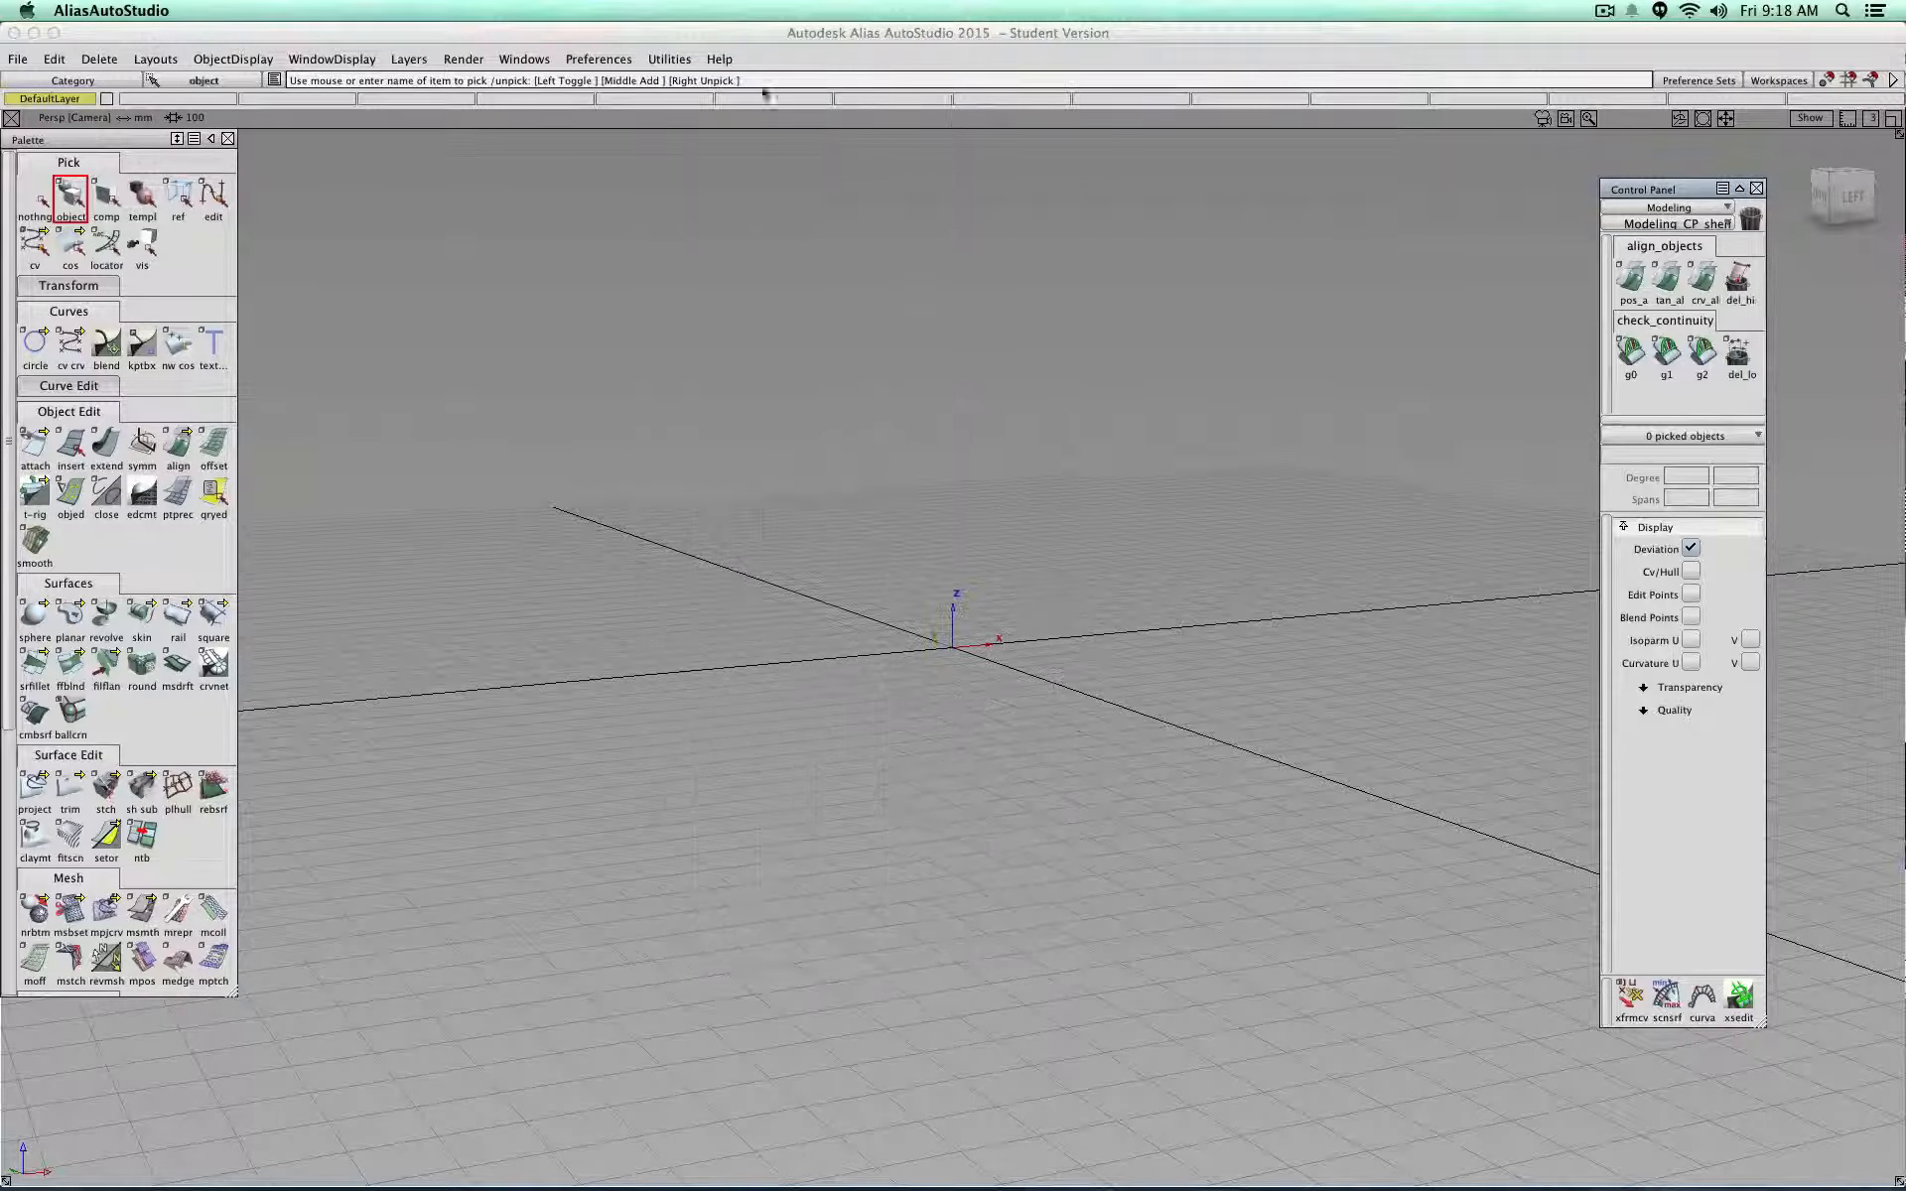
Step: Set the maximum number of modeling guidelines to 0 in the general preferences and accept the change
left_click(599, 59)
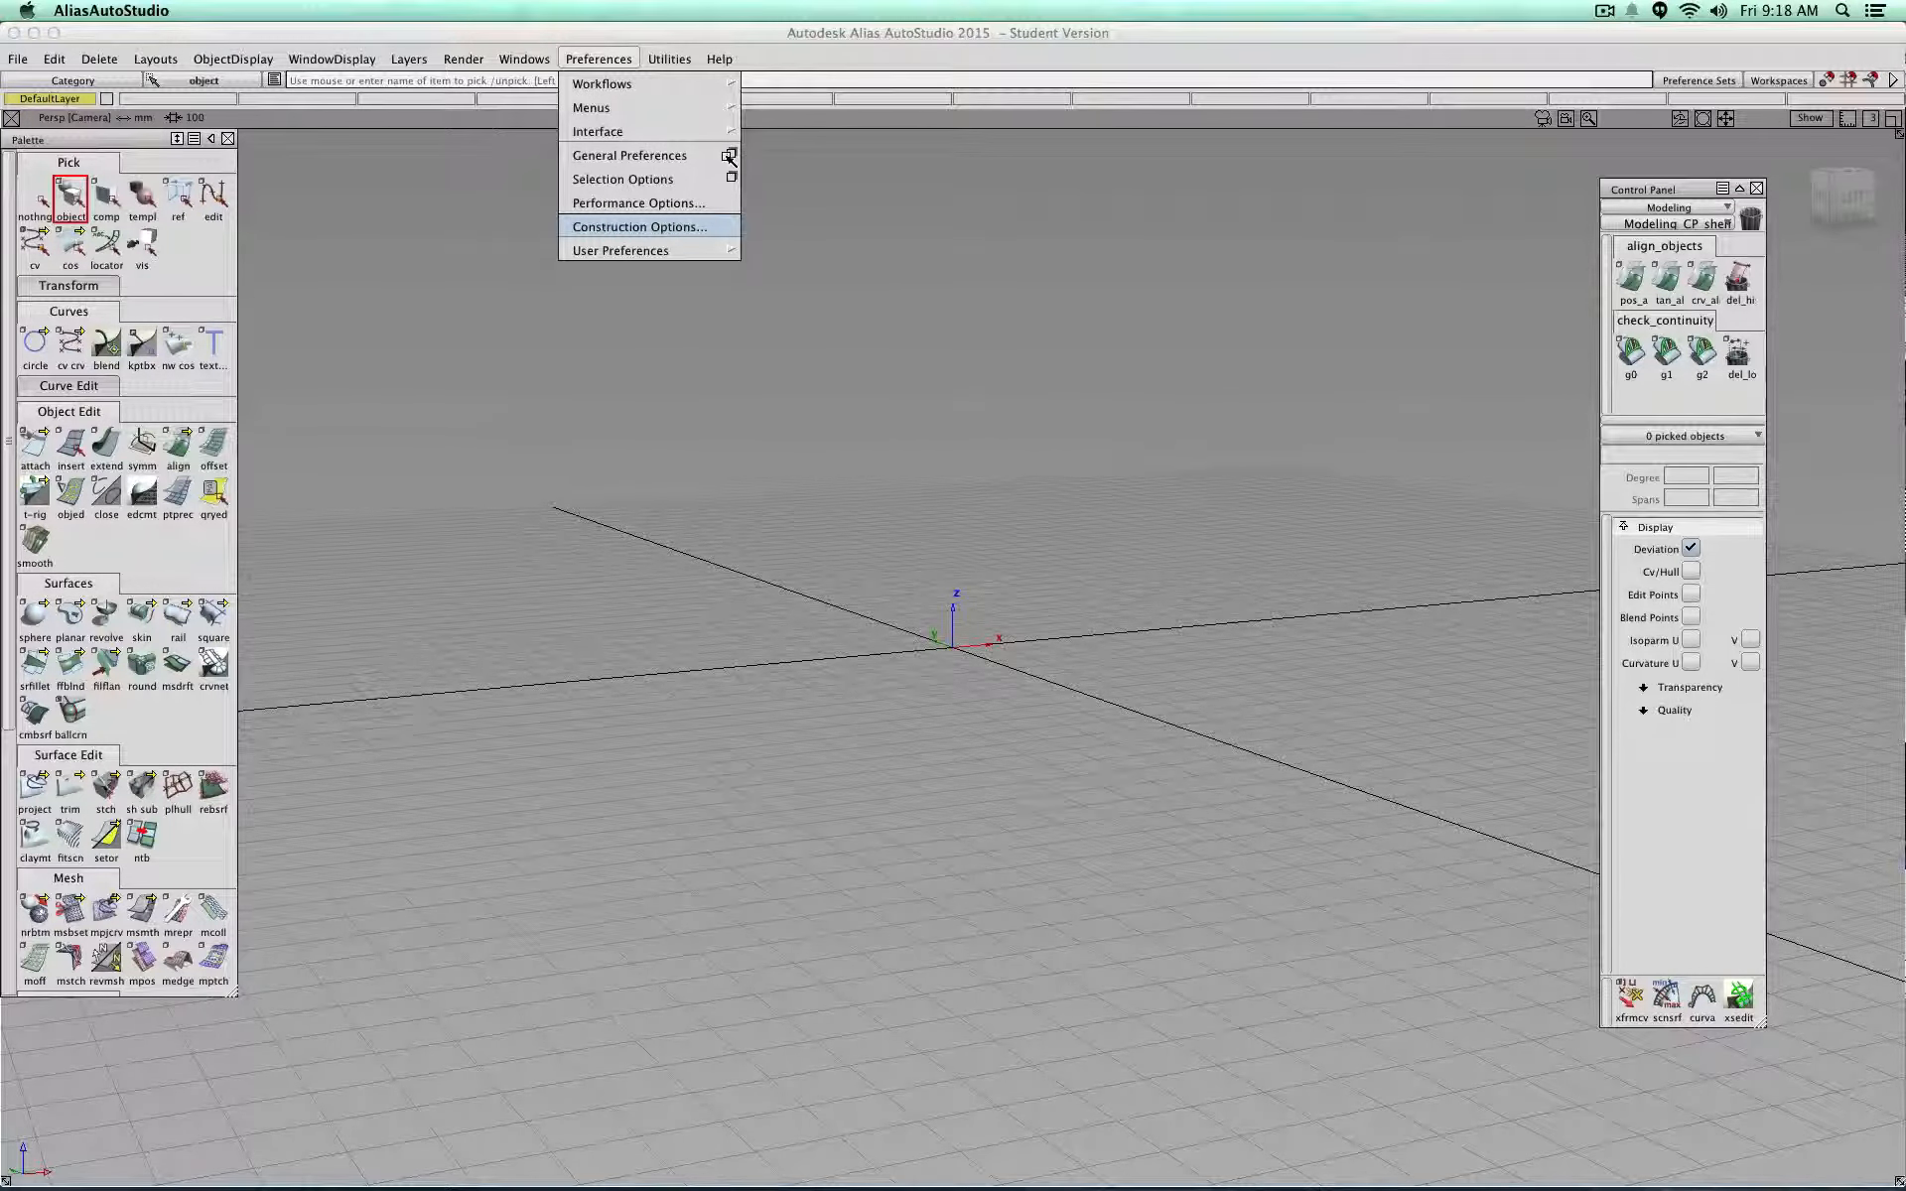
left_click(732, 156)
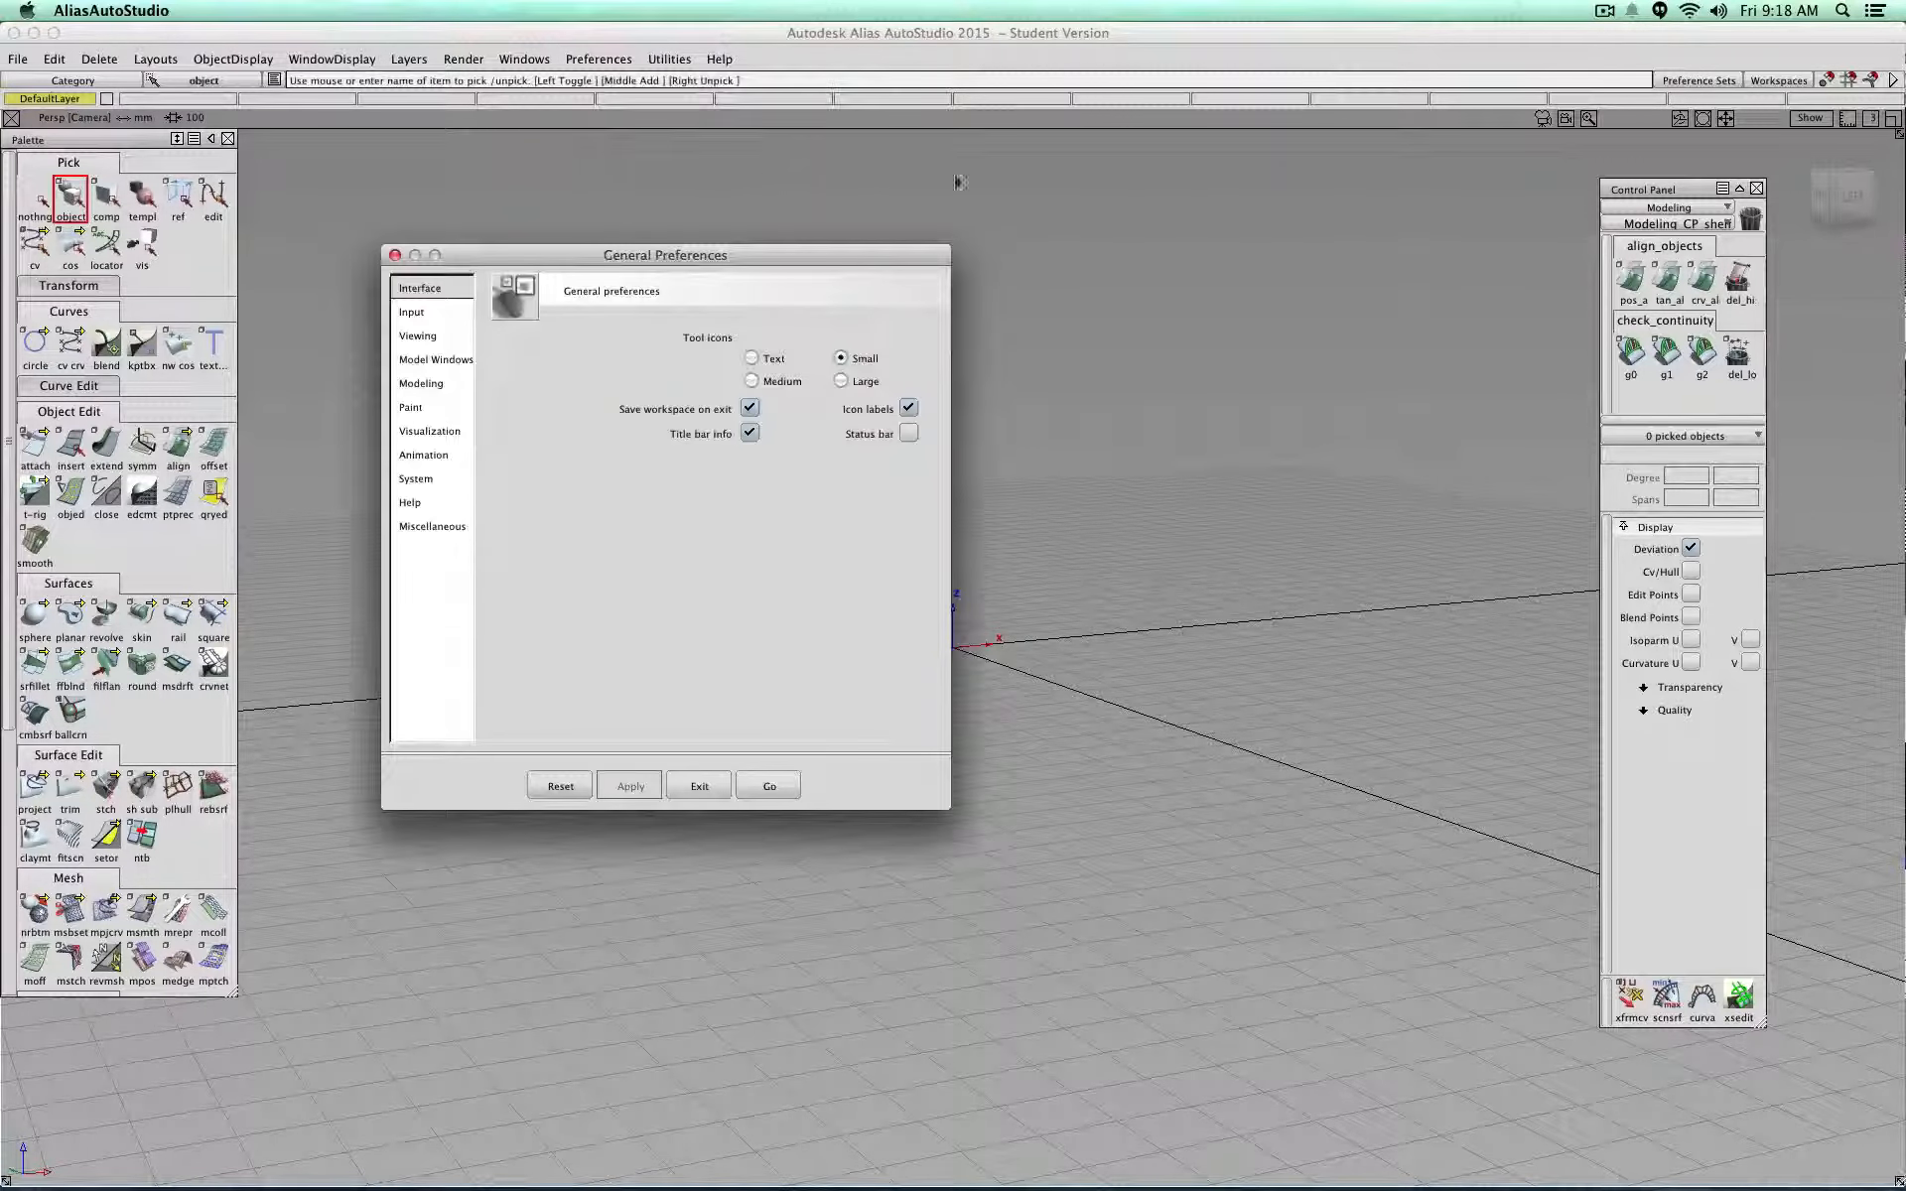
left_click(443, 384)
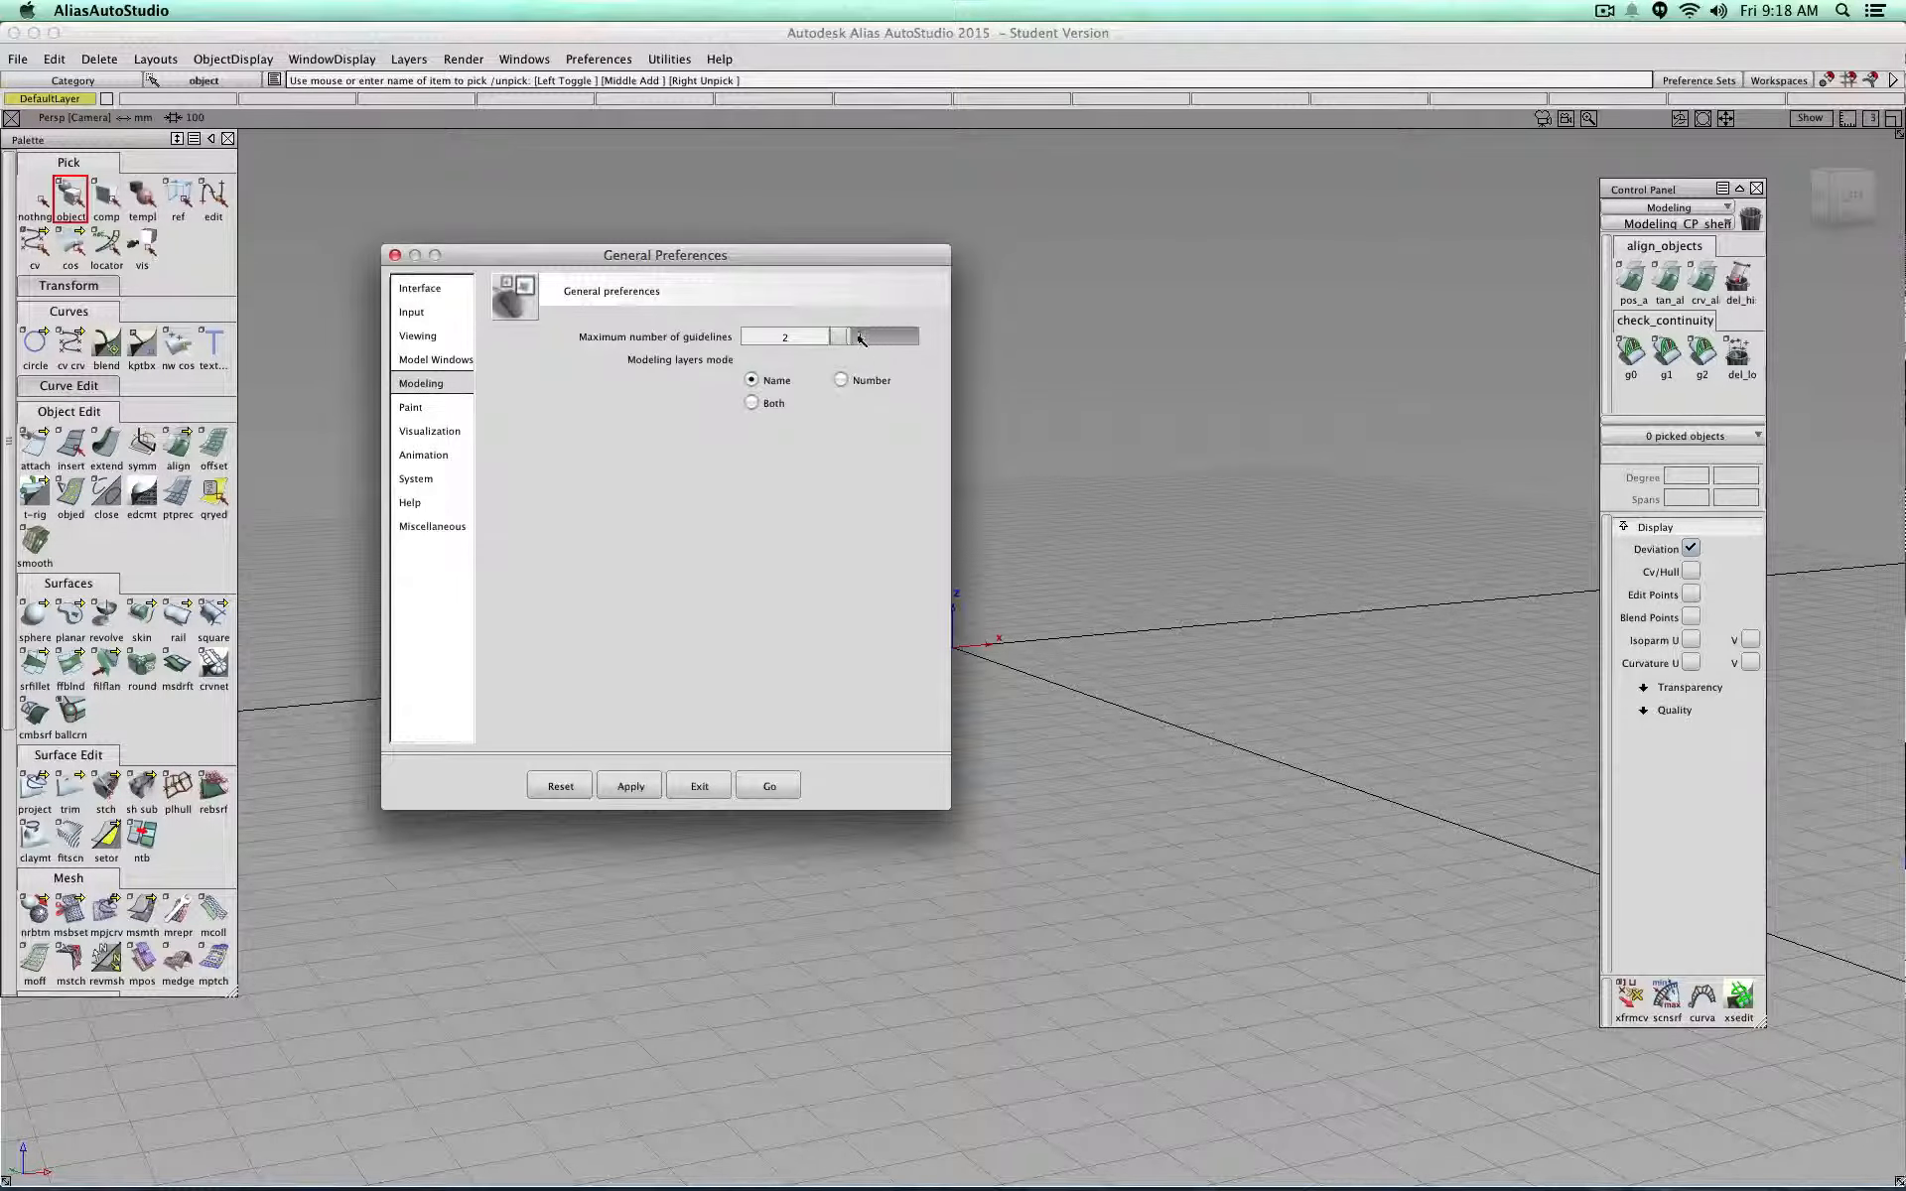
left_click_drag(845, 337, 816, 339)
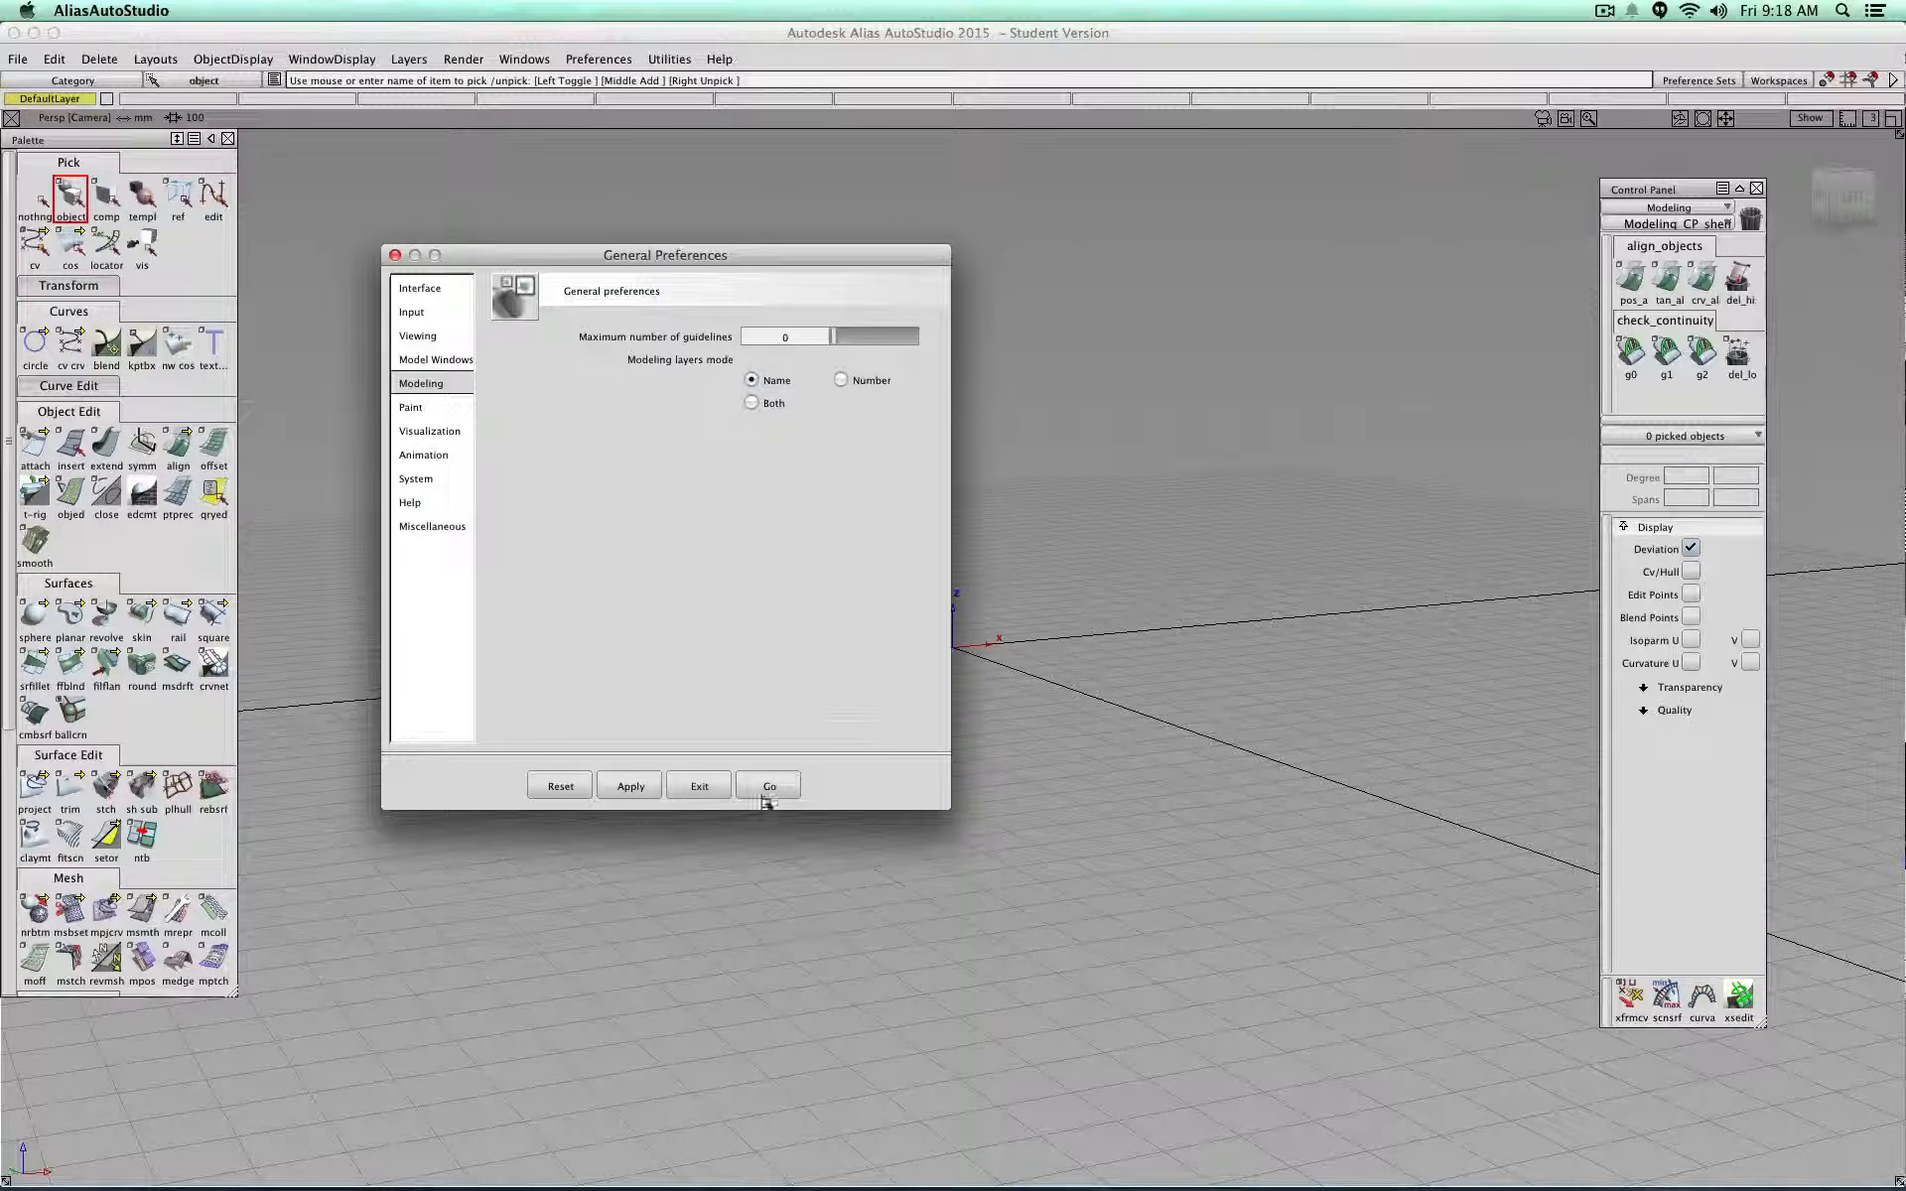
left_click(772, 786)
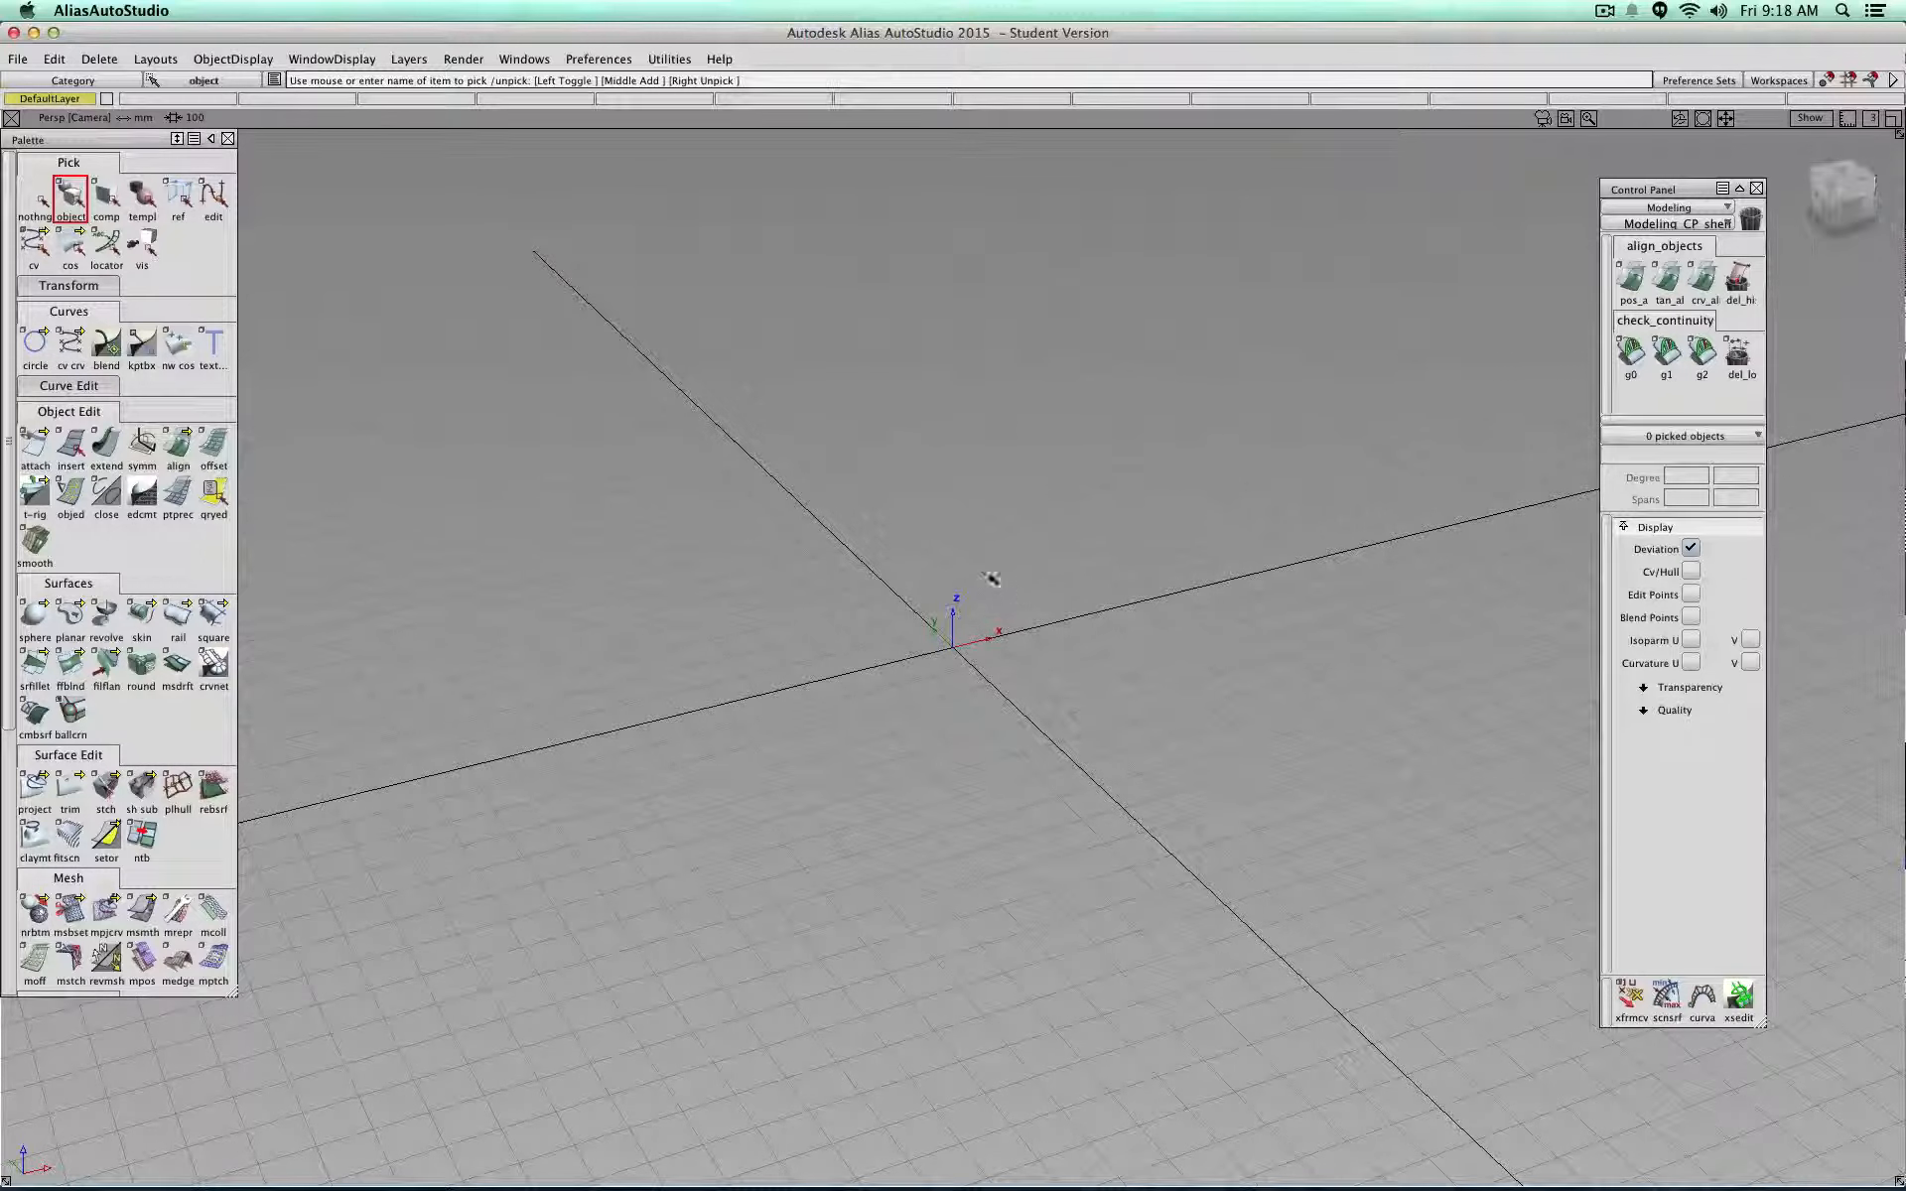
Step: Configure the grid preset for all windows with 10 mm spacing and 10 subdivisions
scroll(177, 709, "down", 5)
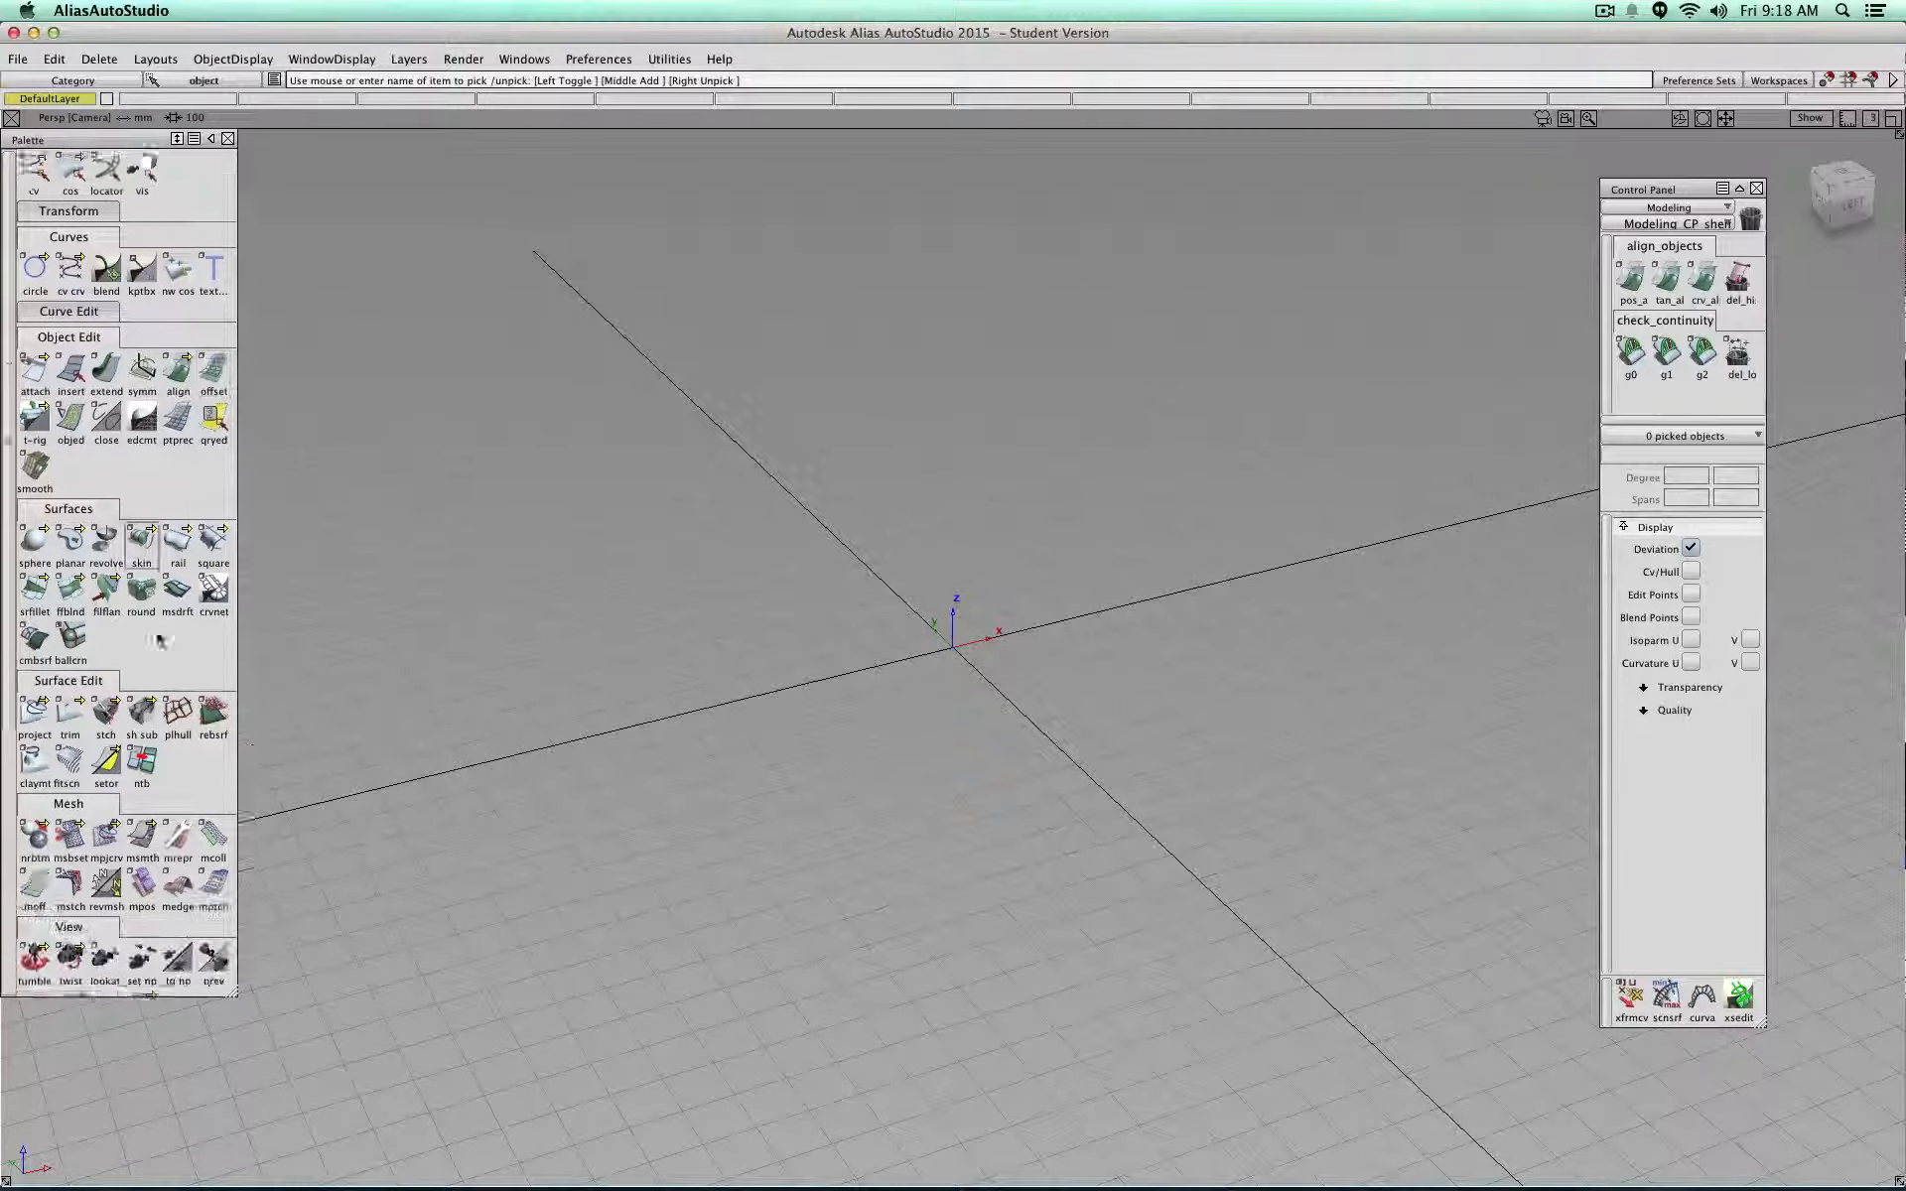
scroll(177, 710, "down", 3)
double_click(213, 772)
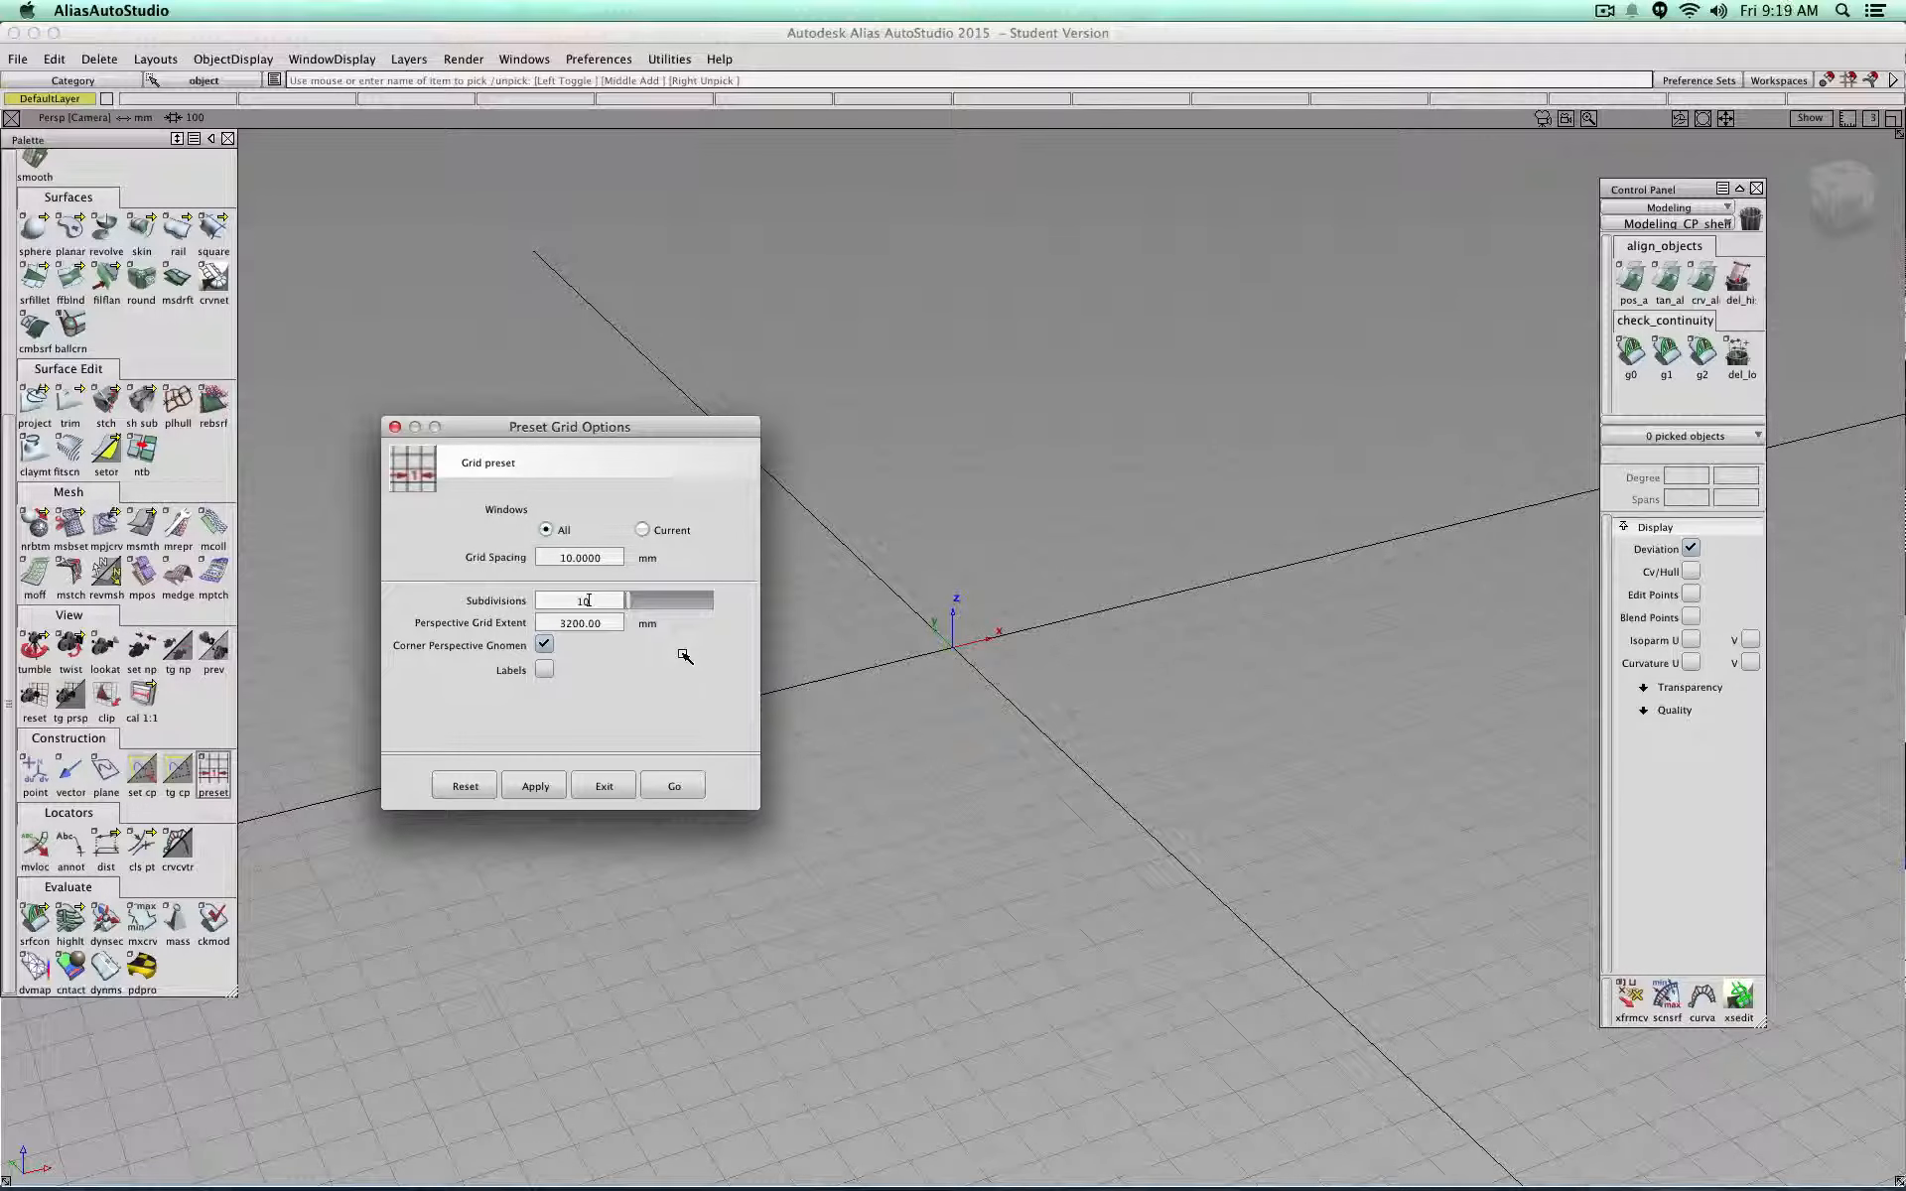
left_click(674, 785)
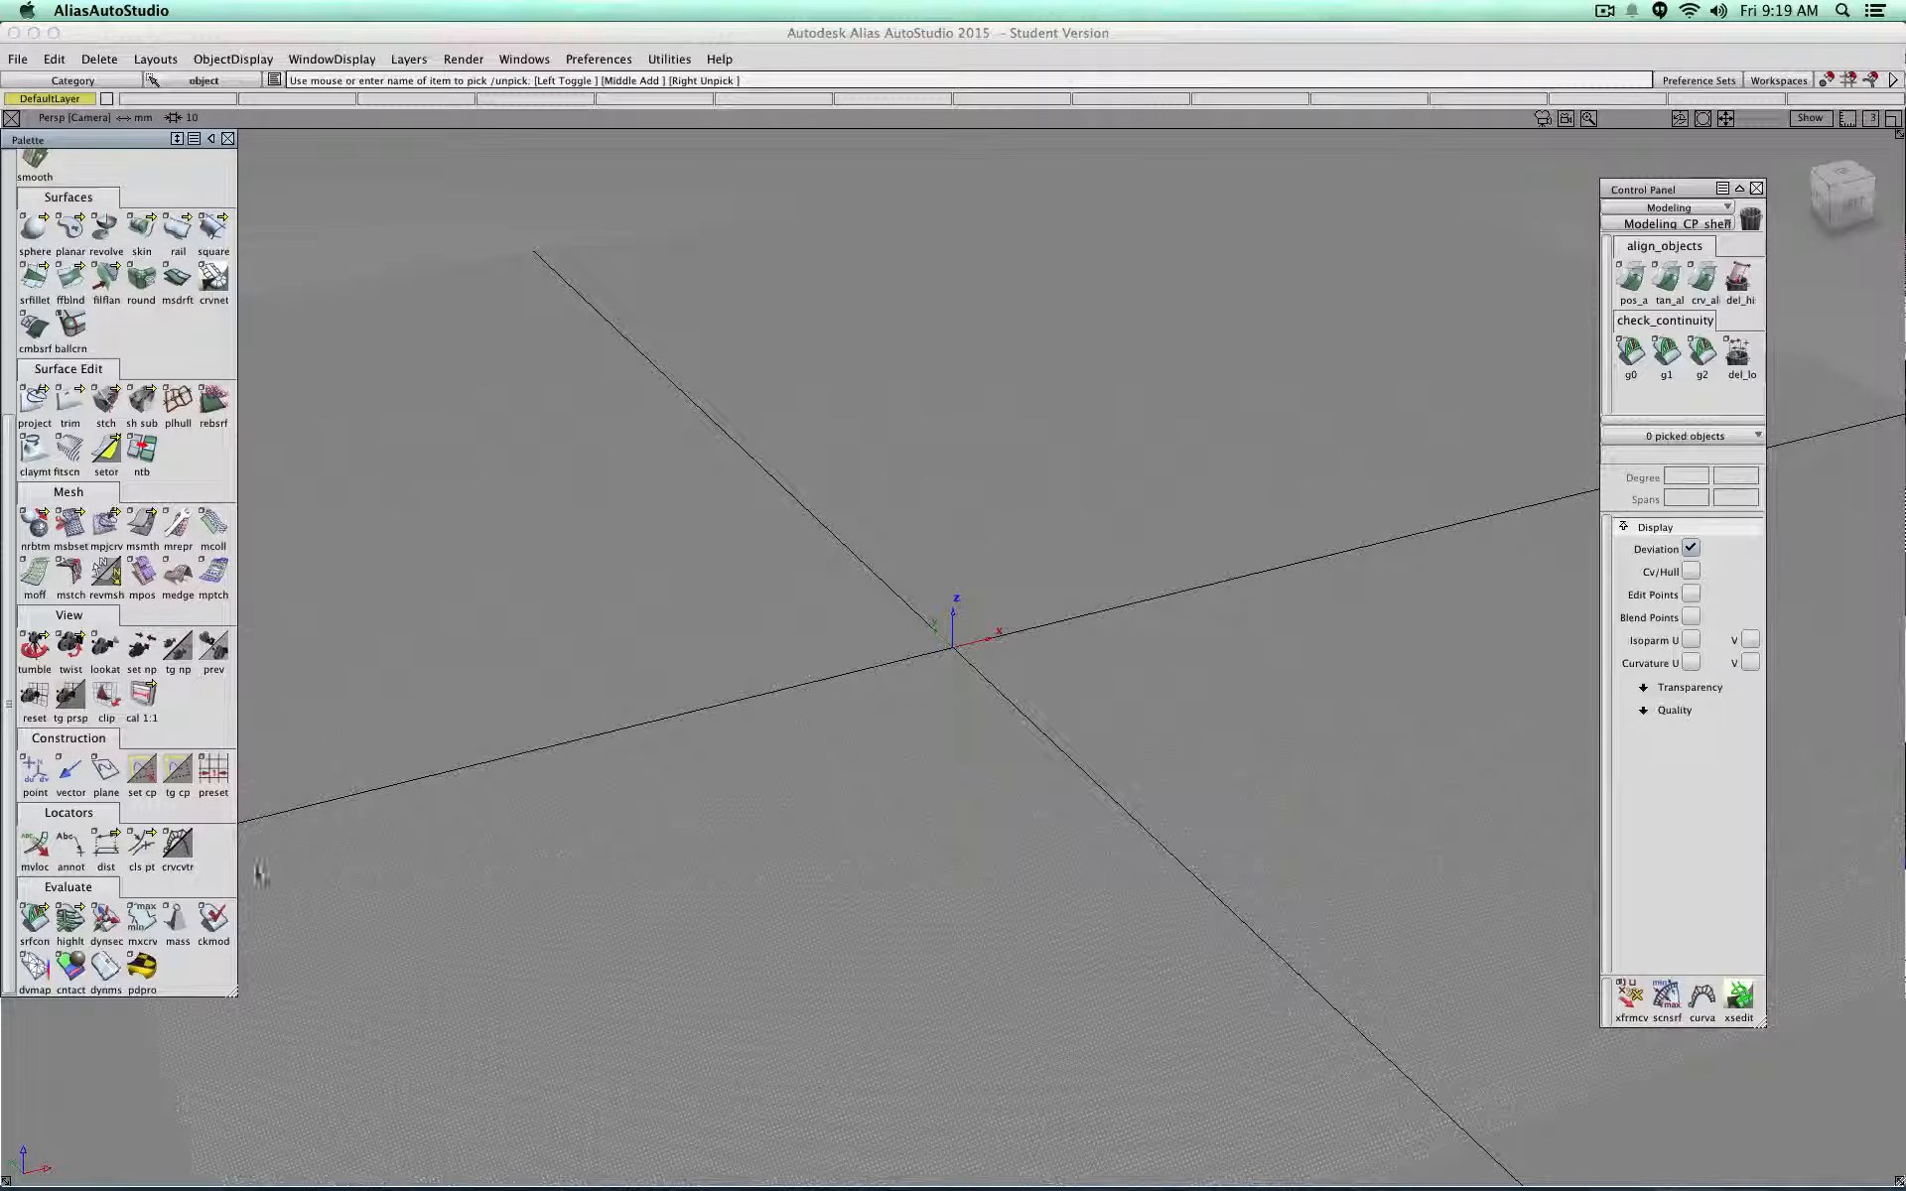
Step: Set the perspective grid extent to 70 mm in the grid preset and apply it
double_click(214, 770)
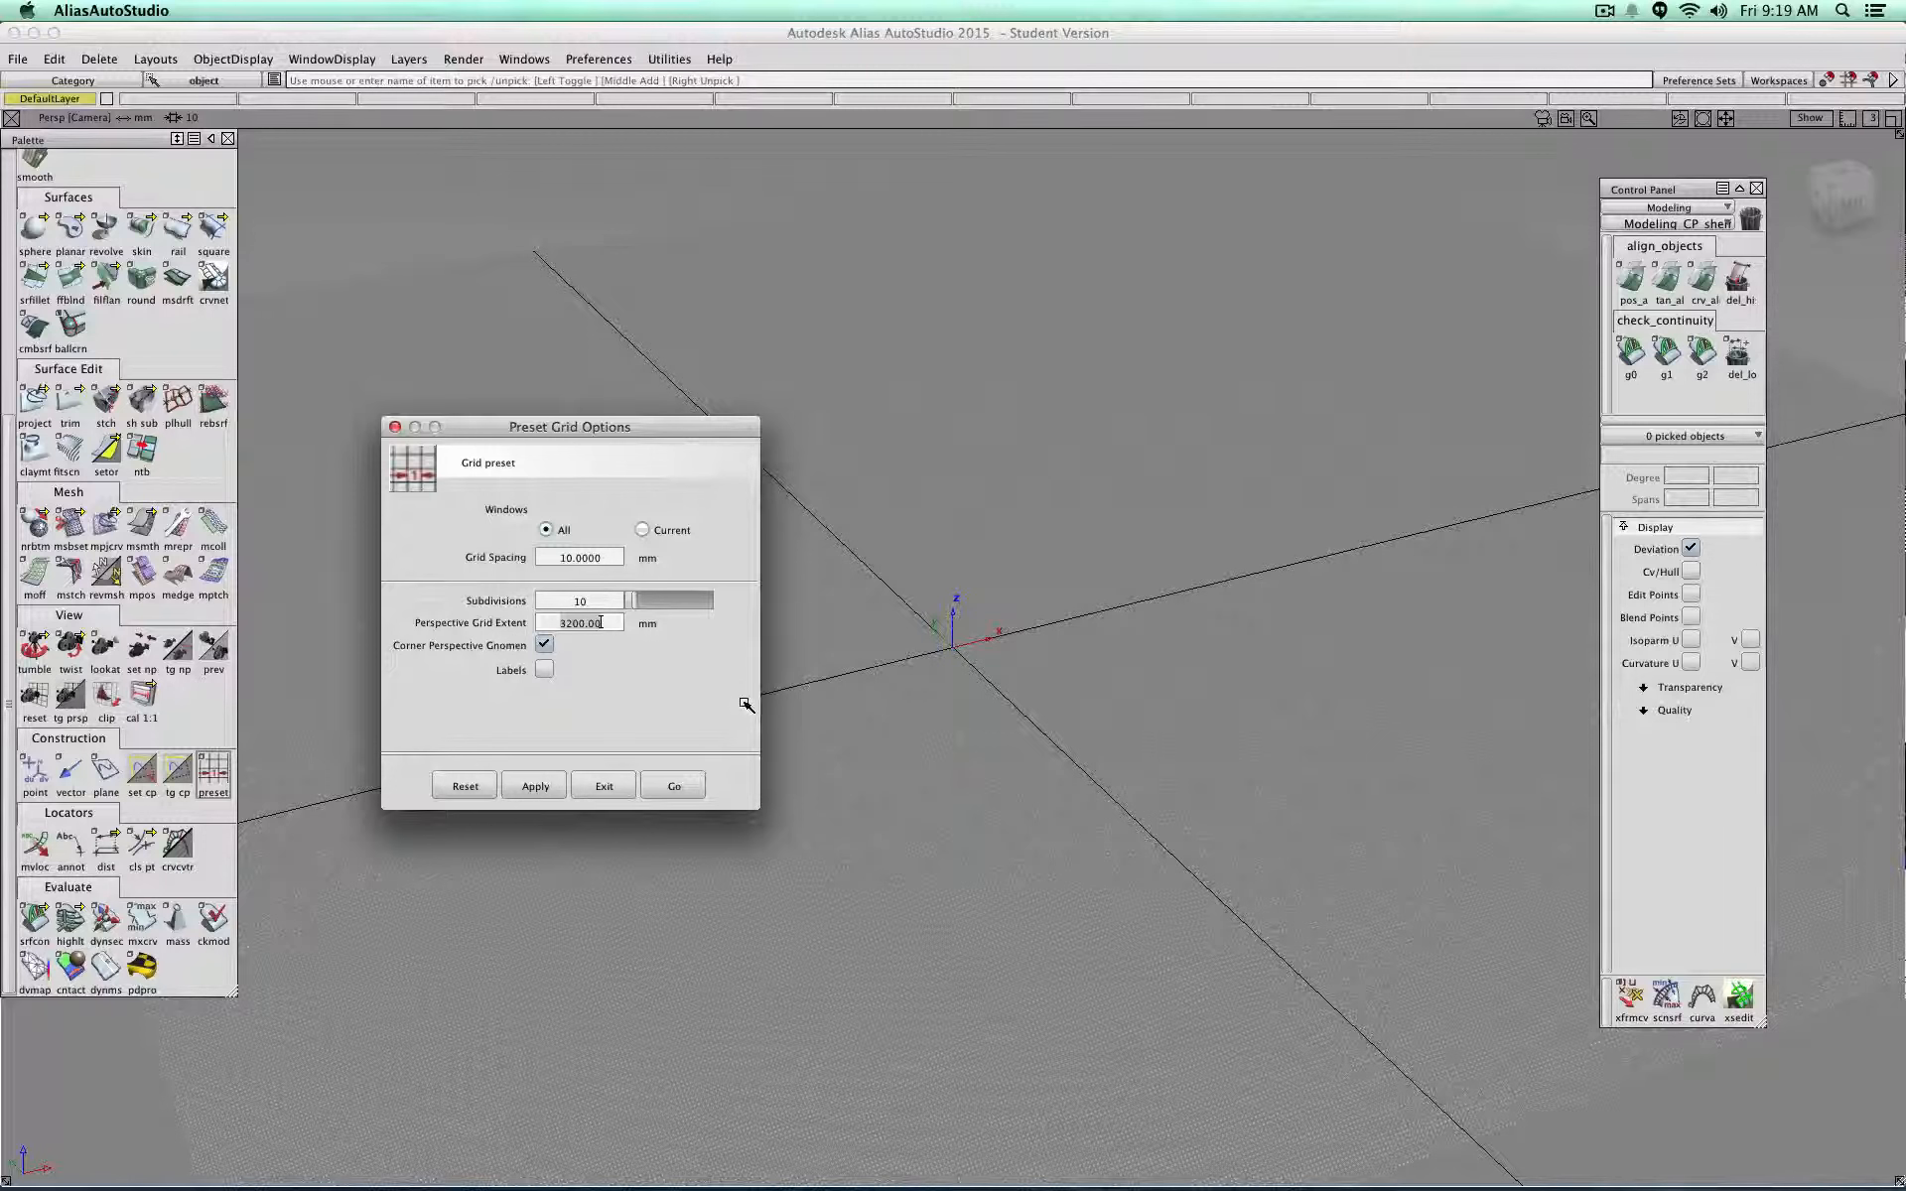
key("BackSpace")
key("BackSpace")
key("BackSpace")
key("BackSpace")
key("BackSpace")
key("BackSpace")
key("BackSpace")
type("70")
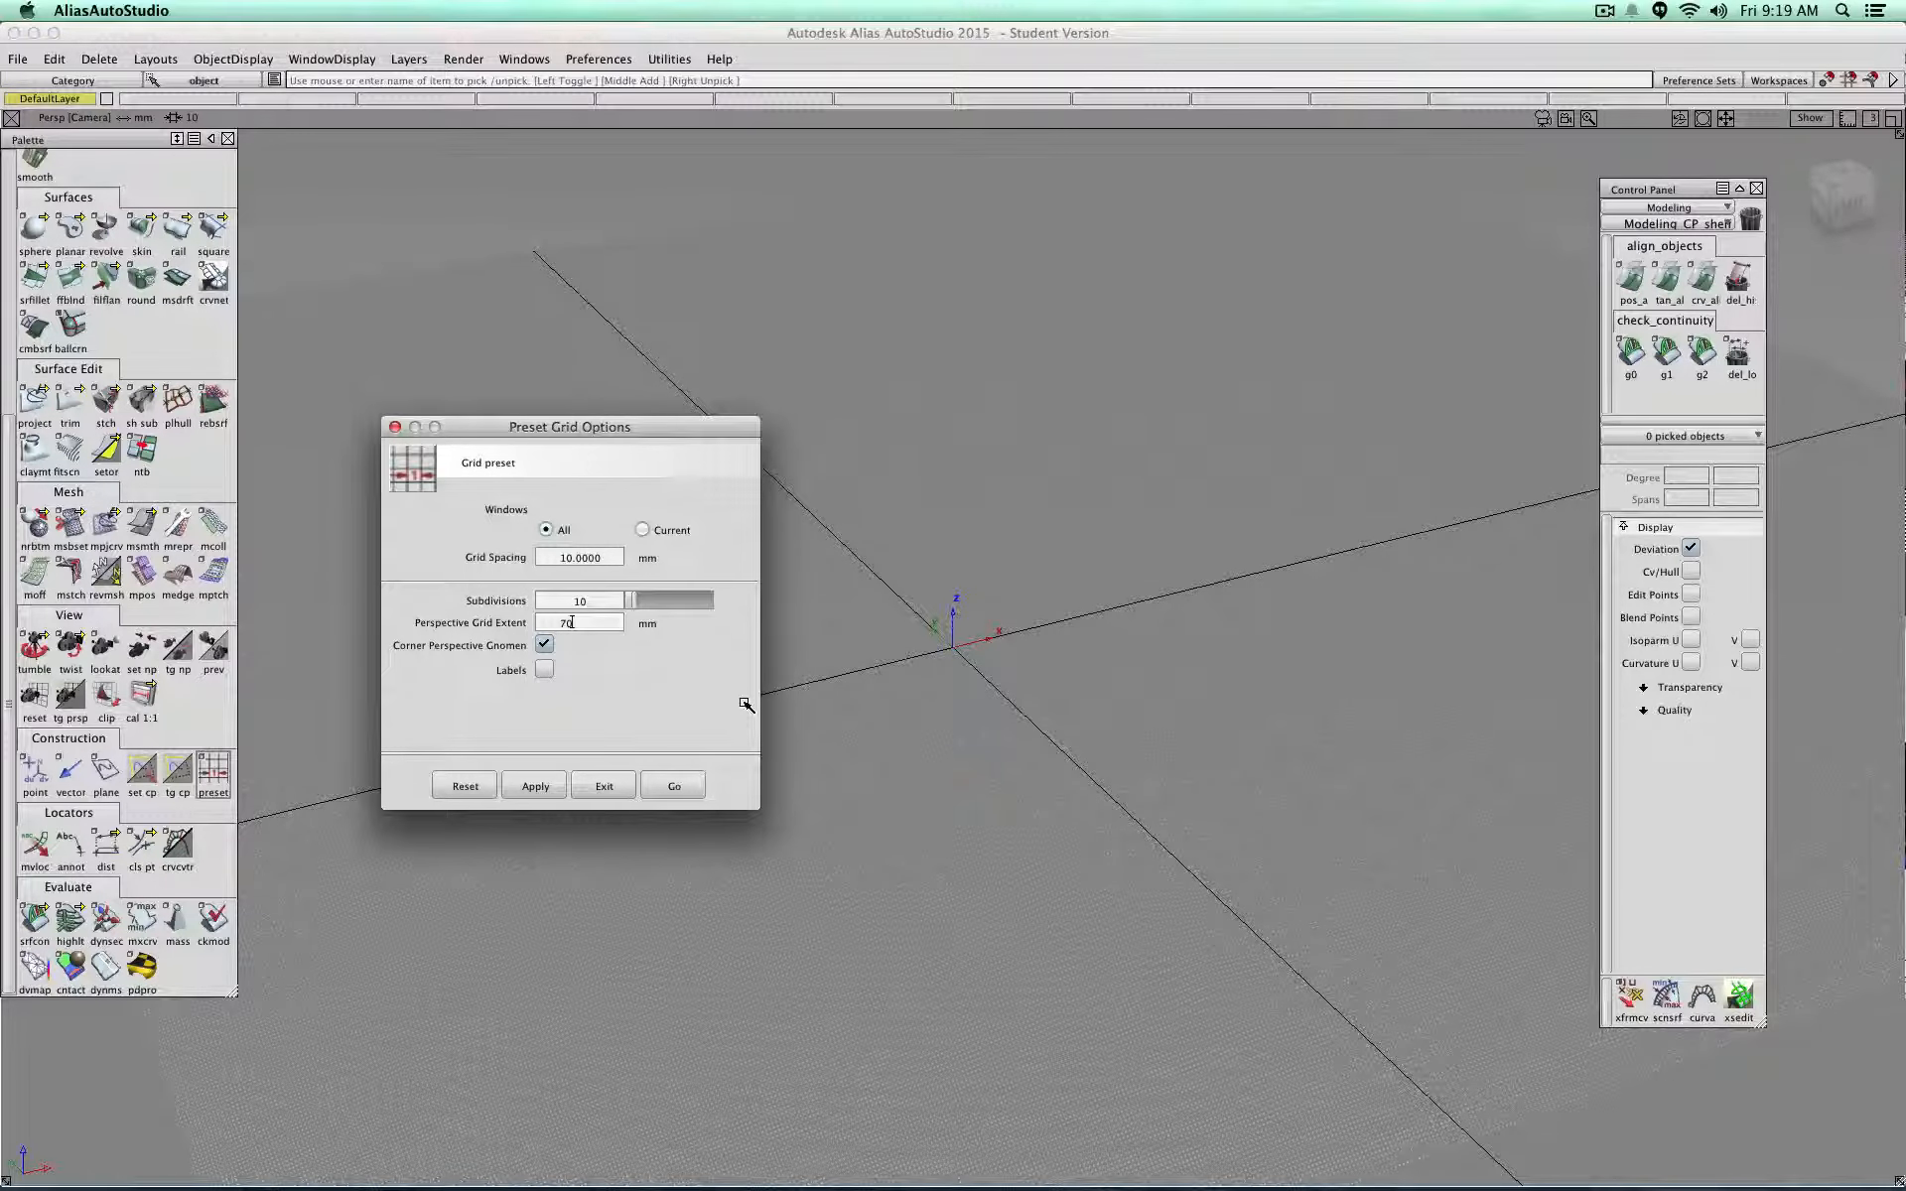
left_click(677, 786)
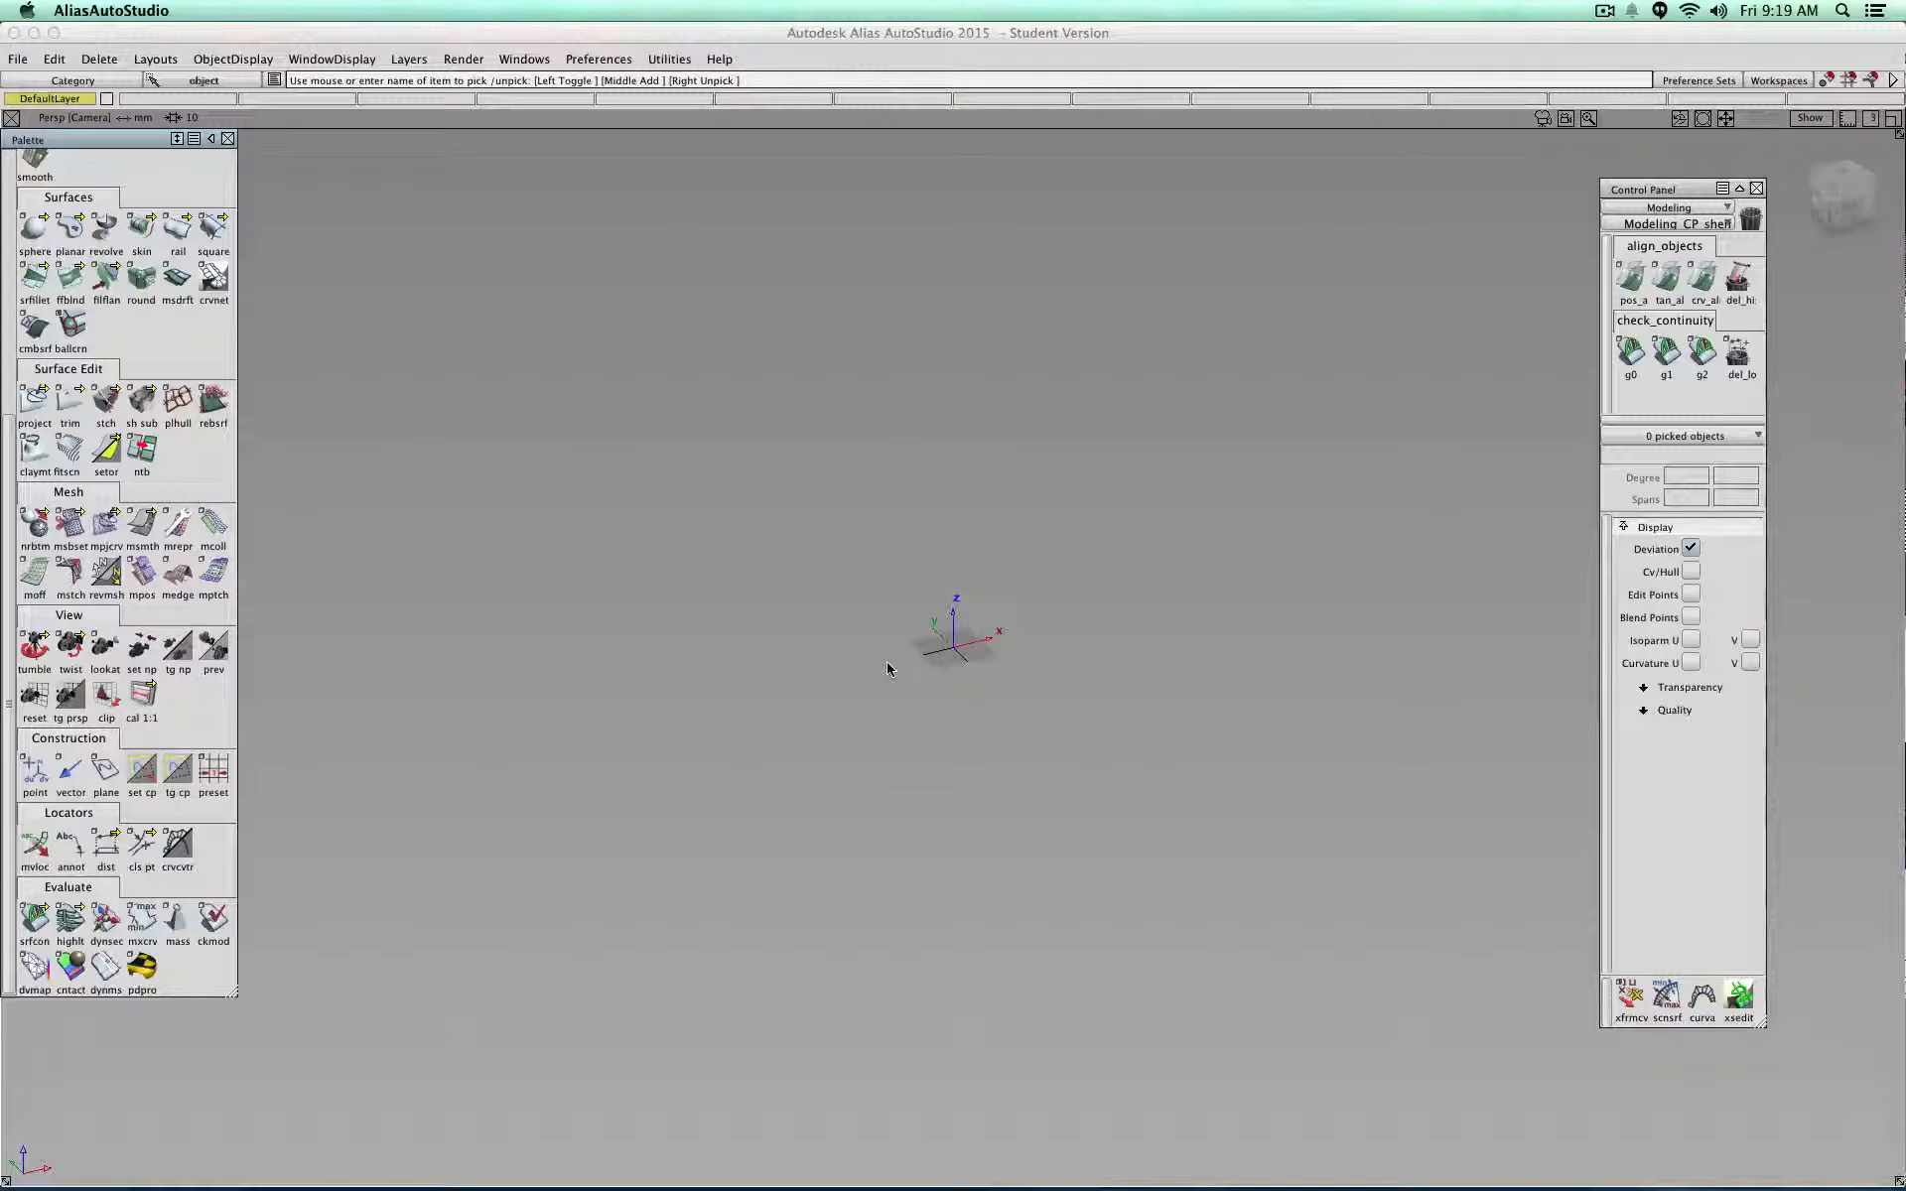
Step: Switch the camera to an orthographic left view of the grid
scroll(889, 670, "up", 10)
scroll(889, 668, "down", 2)
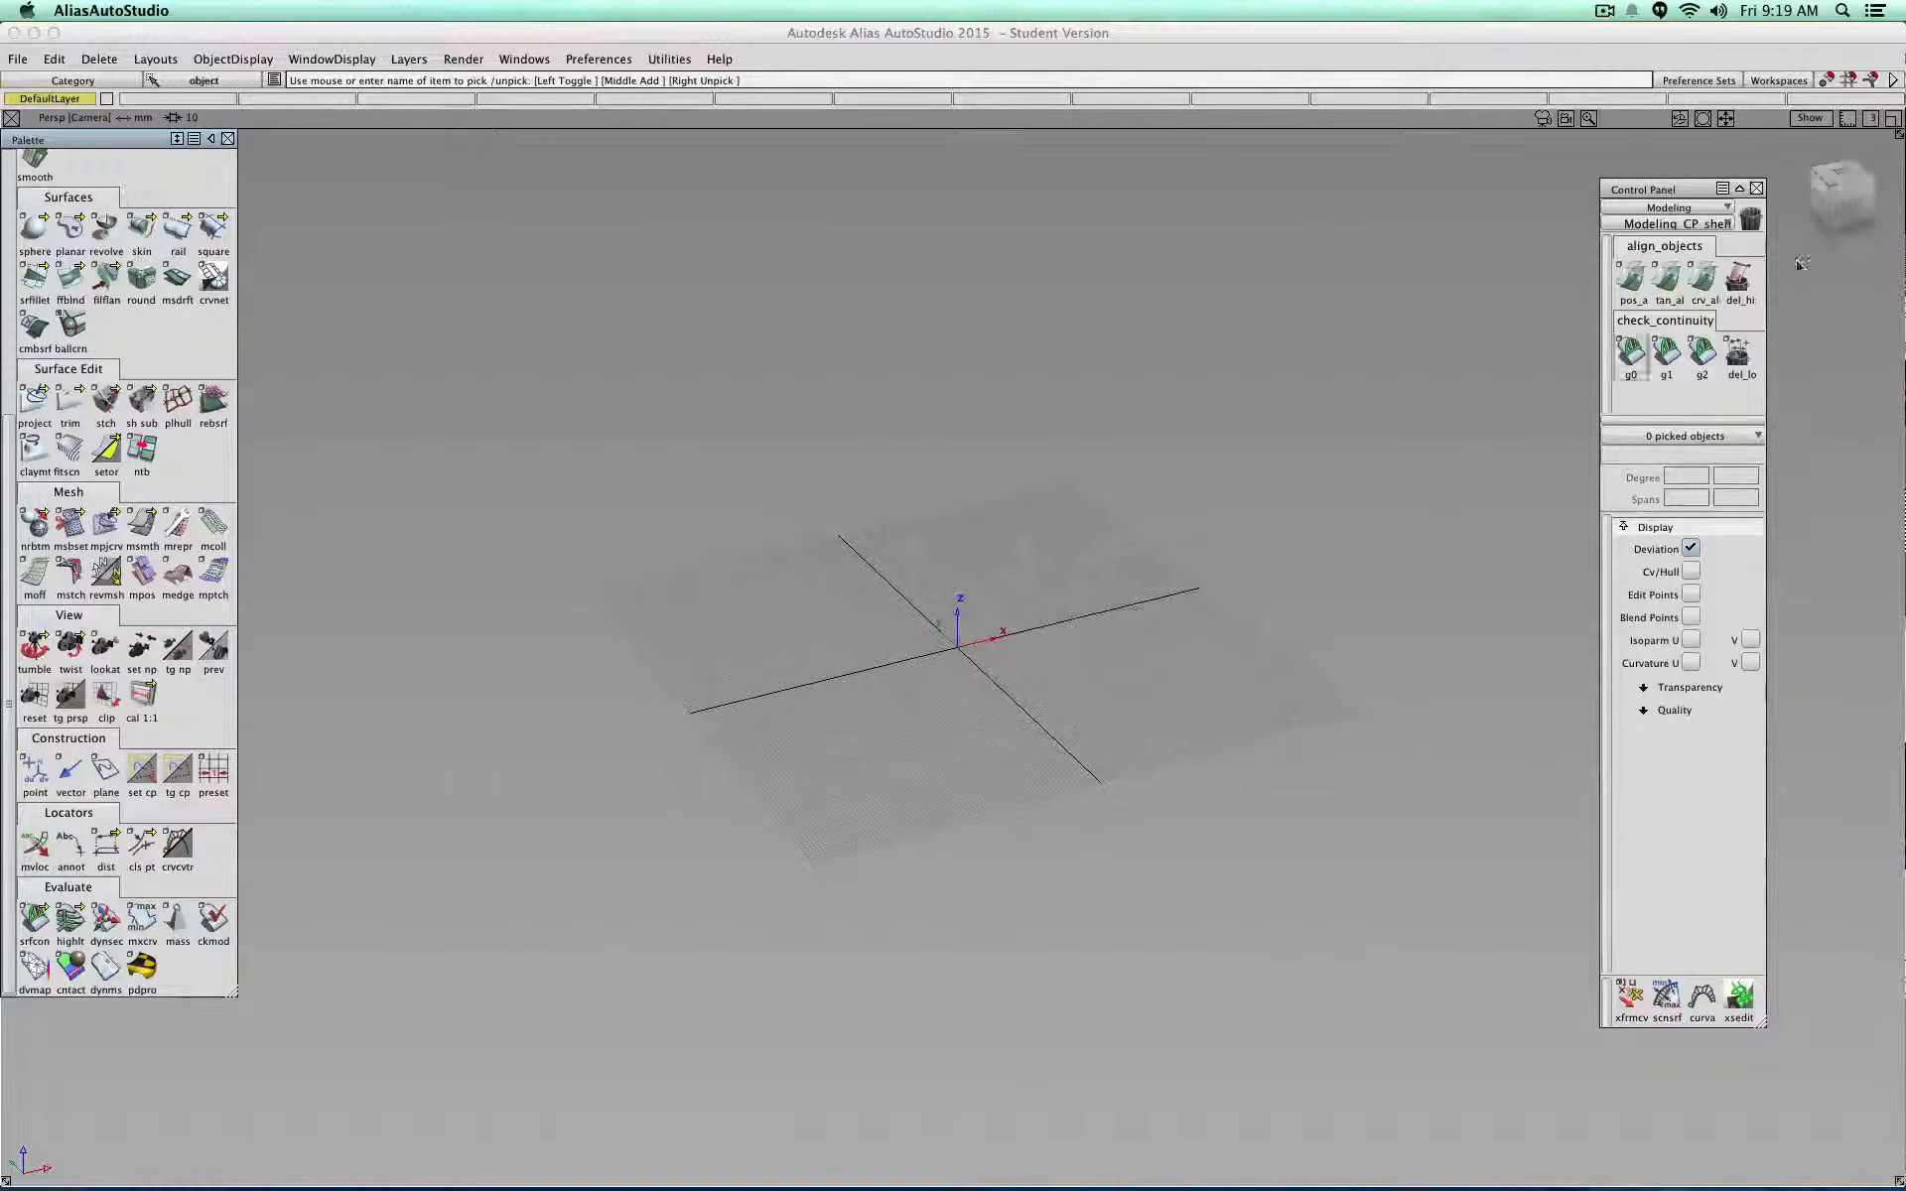
mouse_move(1852, 201)
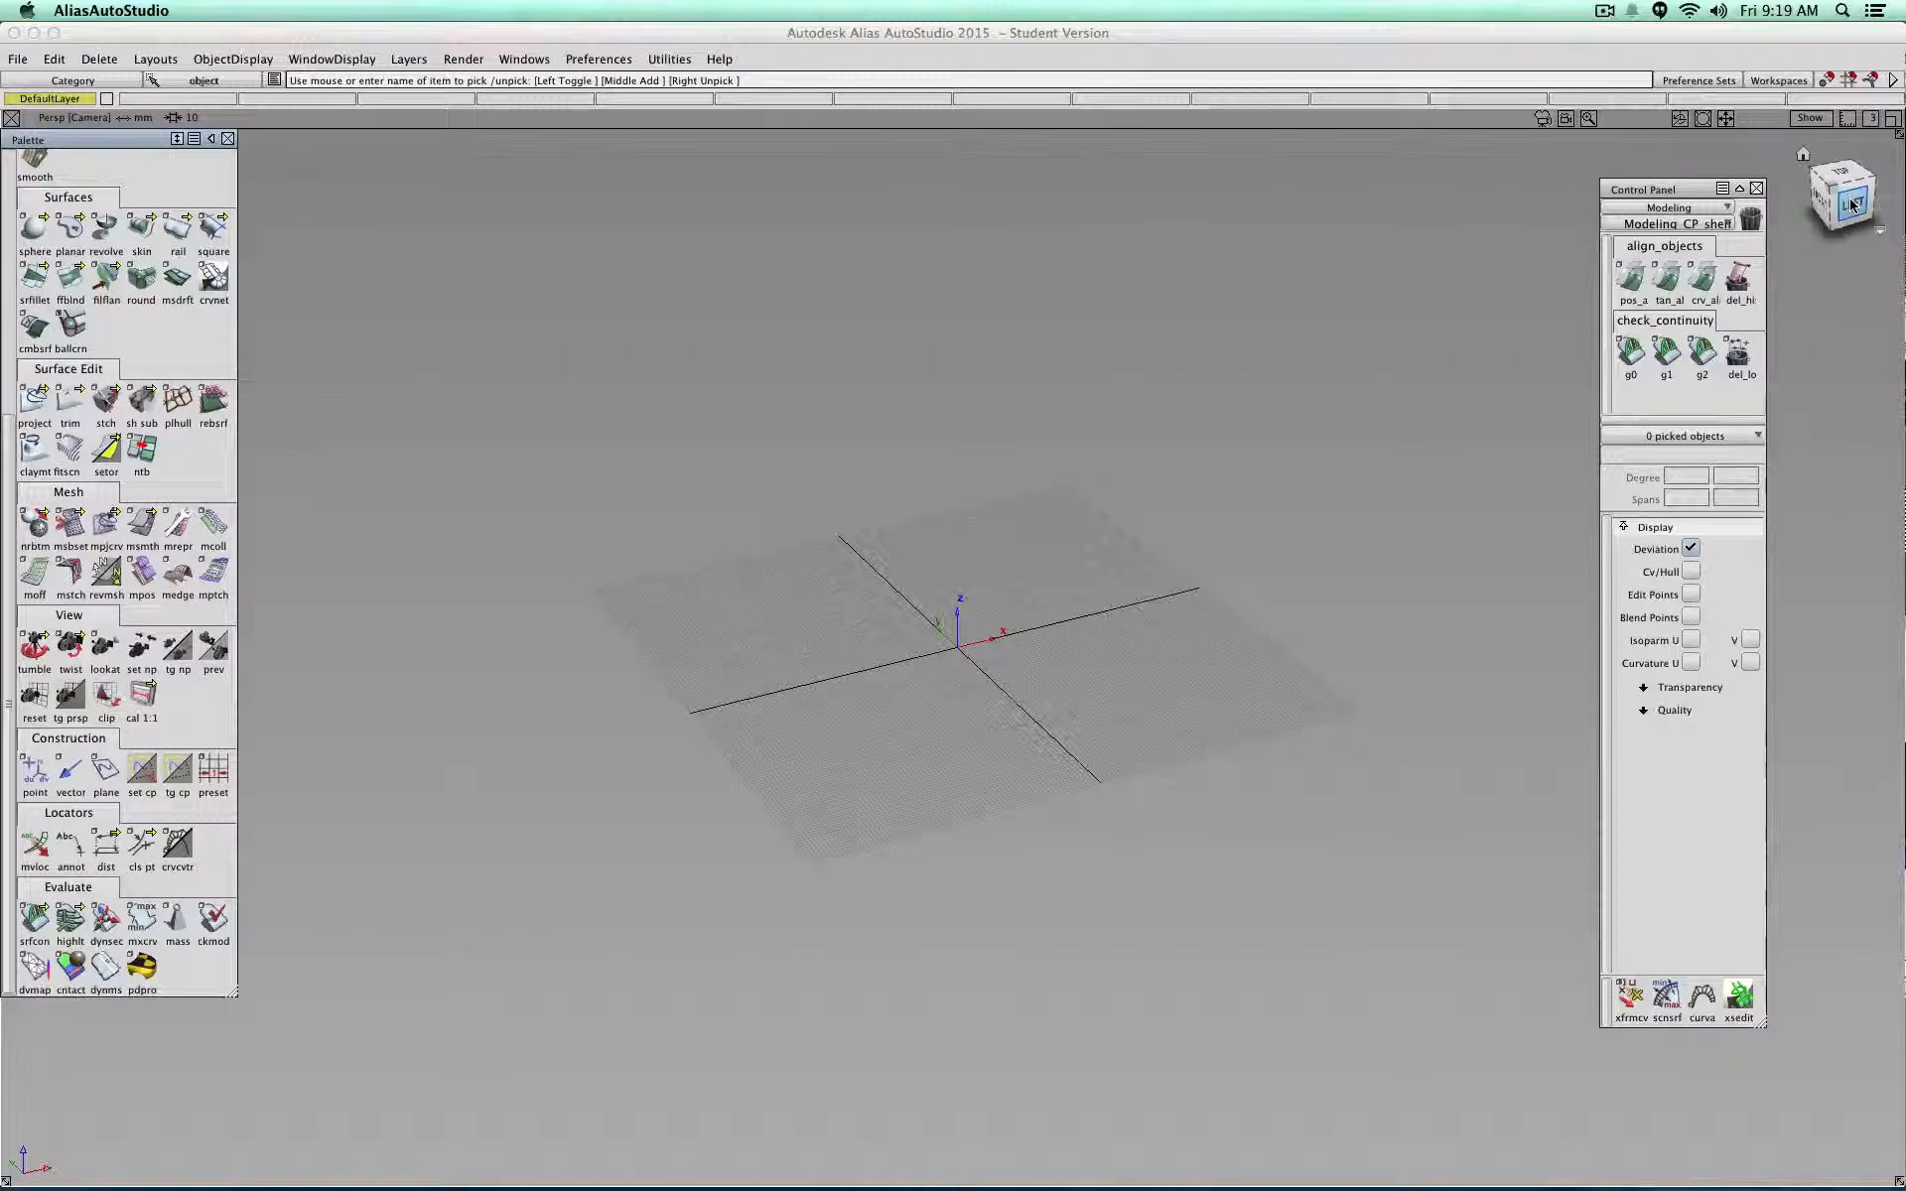
left_click(1852, 204)
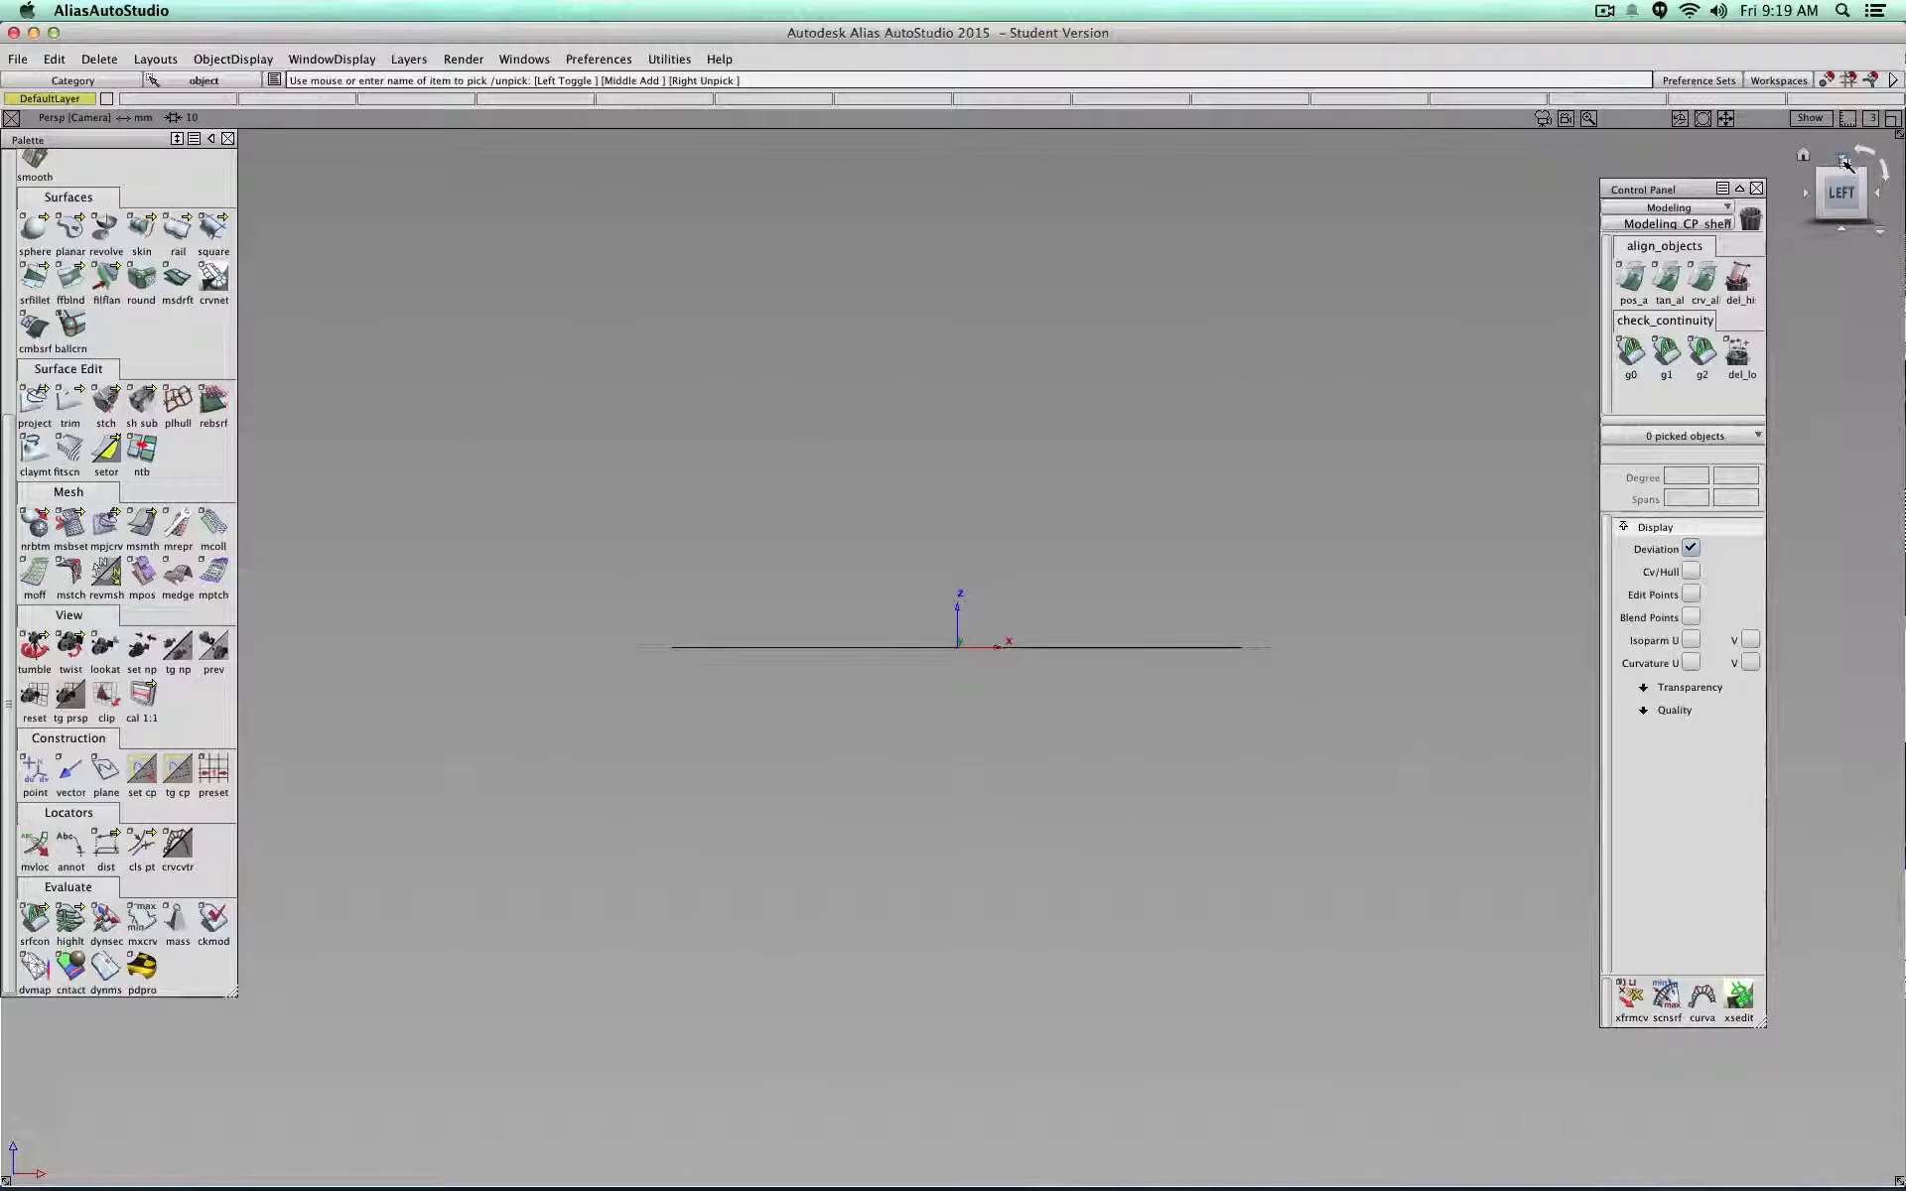
left_click(1842, 224)
left_click(1843, 228)
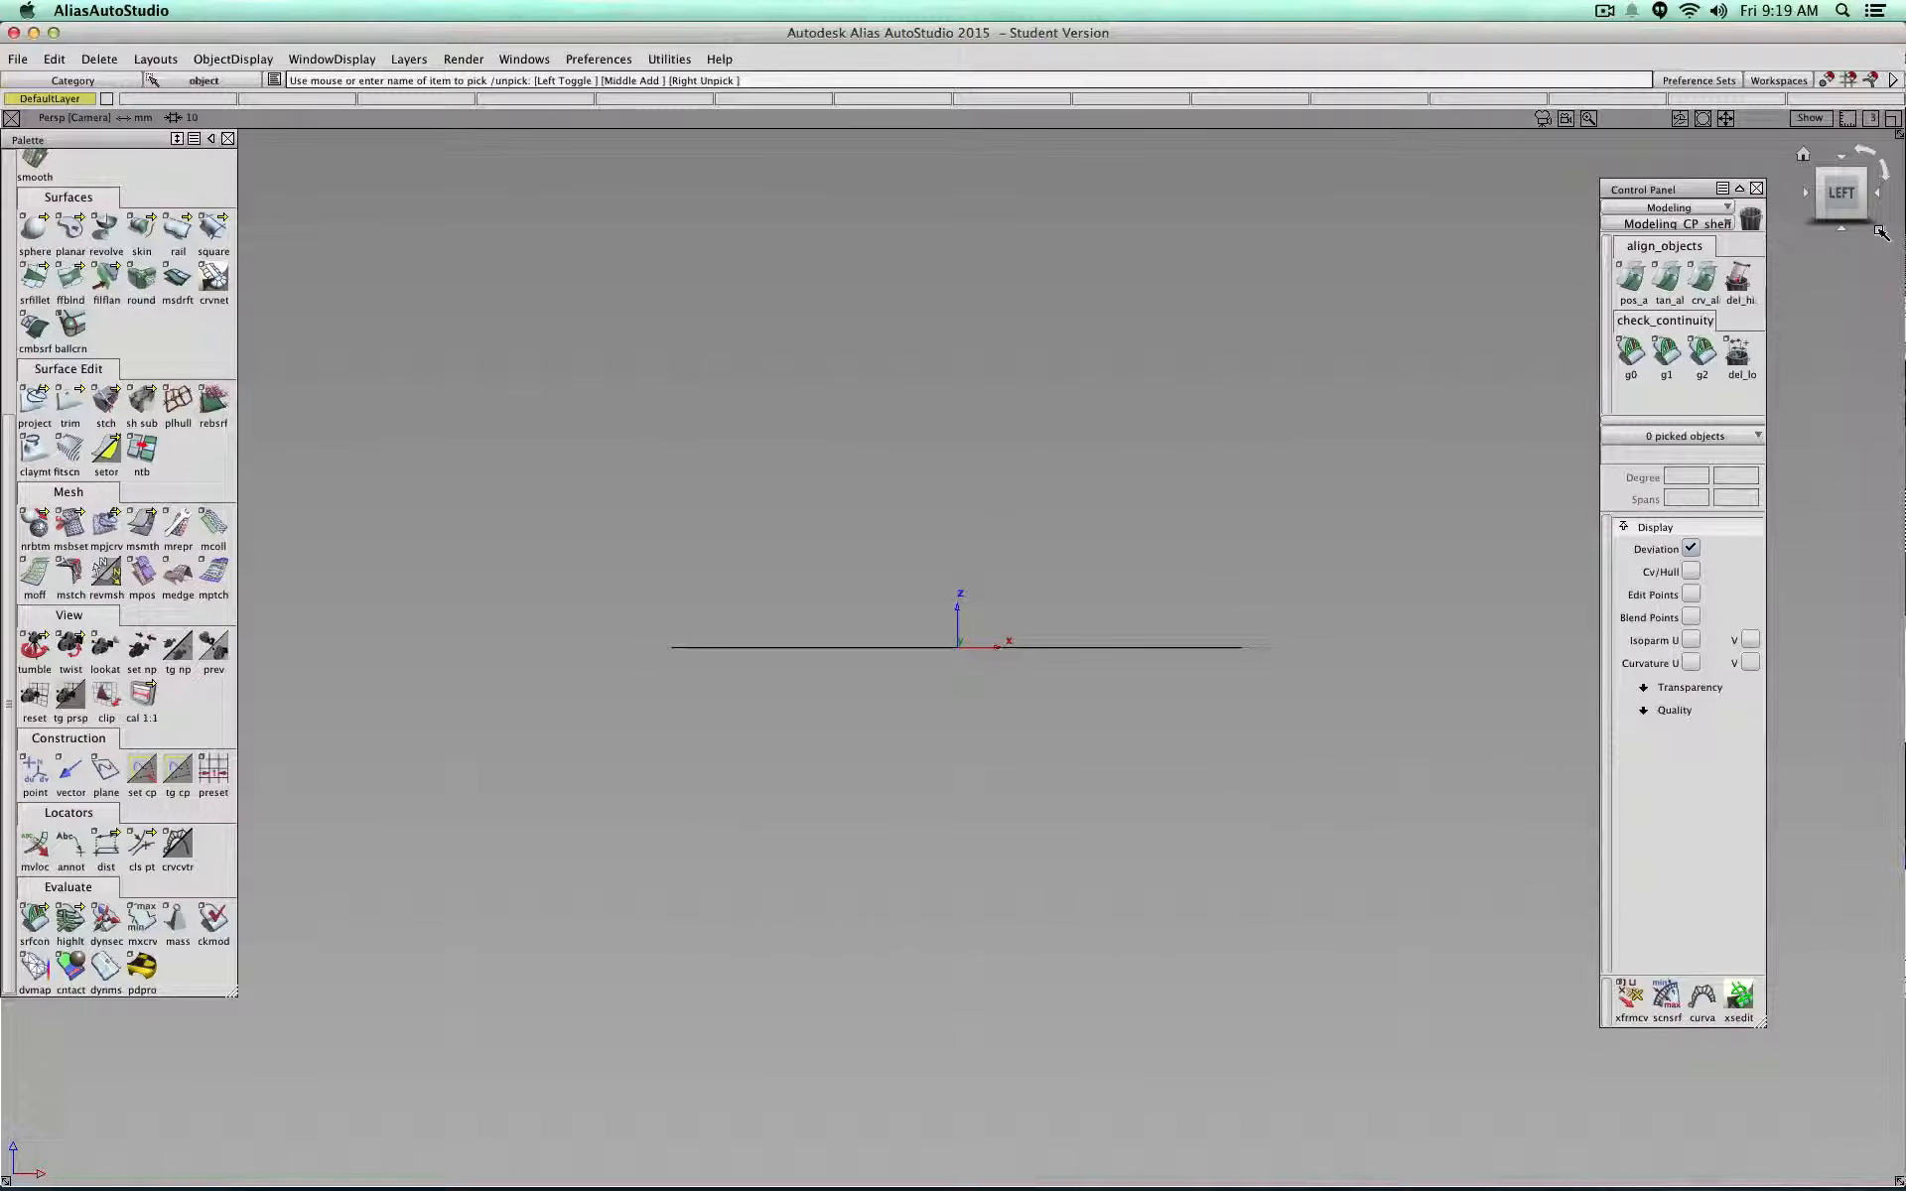
left_click(1882, 232)
left_click(1843, 248)
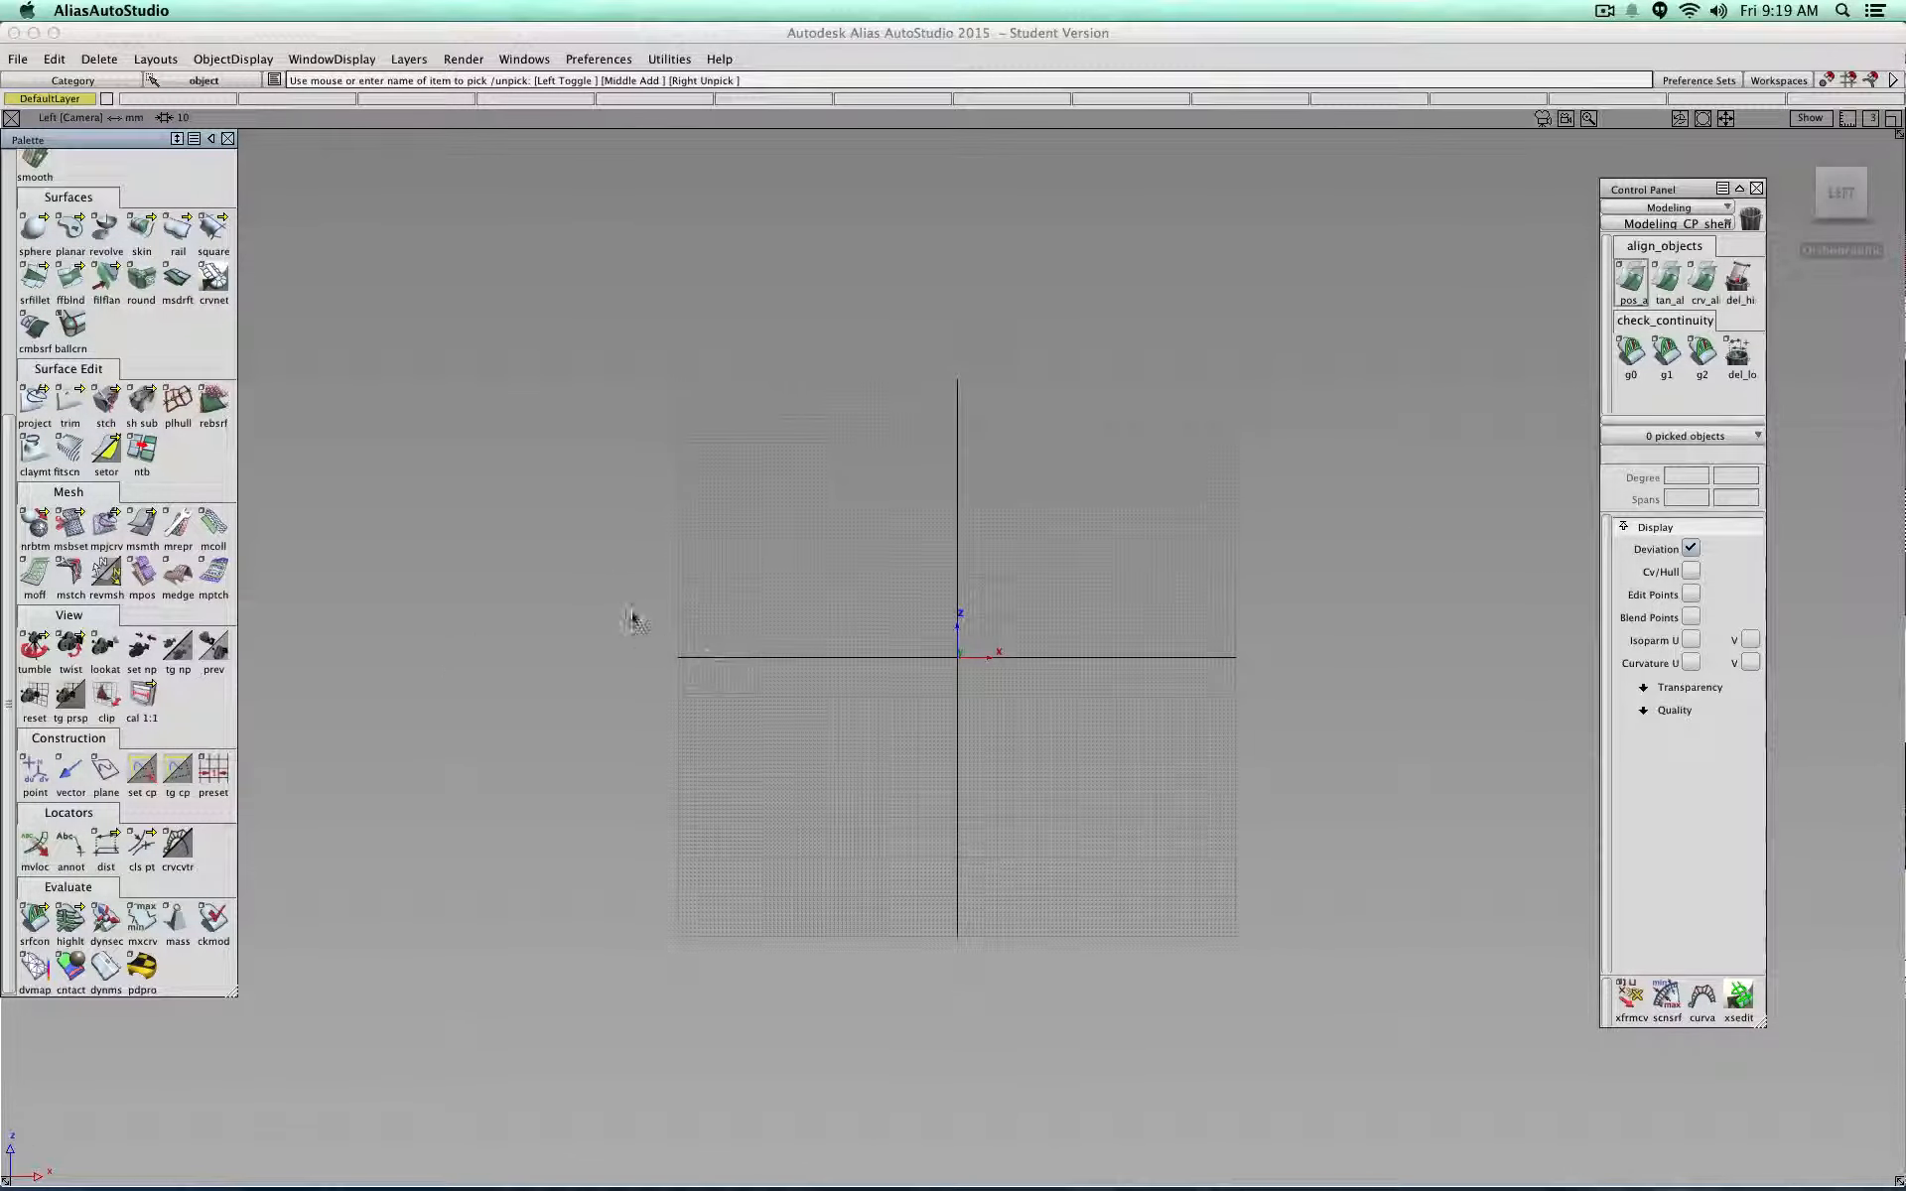
middle_click_drag(939, 620, 743, 526, "alt+shift")
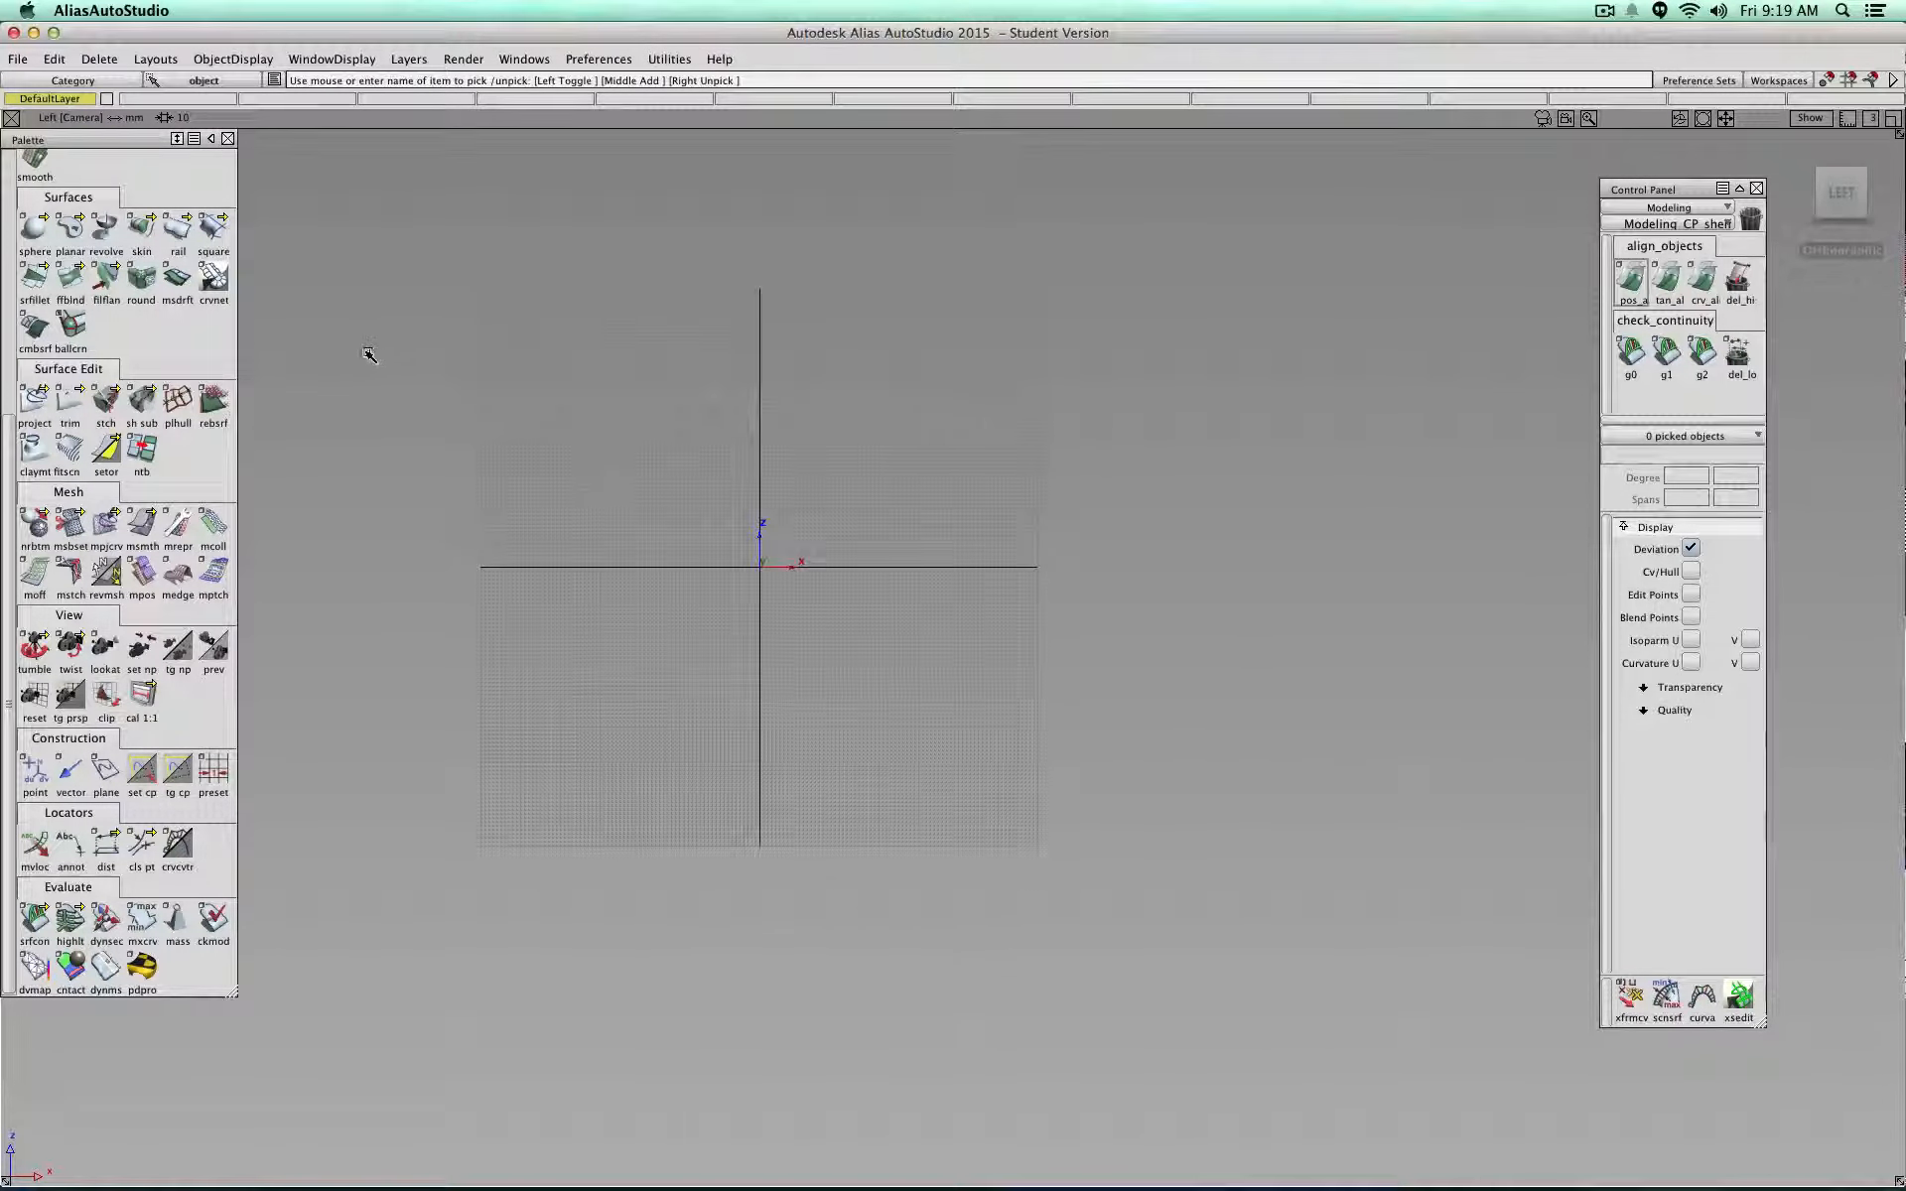
Step: Collapse all the expanded tool sections of the palette, from Pick and Curves through Evaluate
left_click(99, 370)
left_click(70, 493)
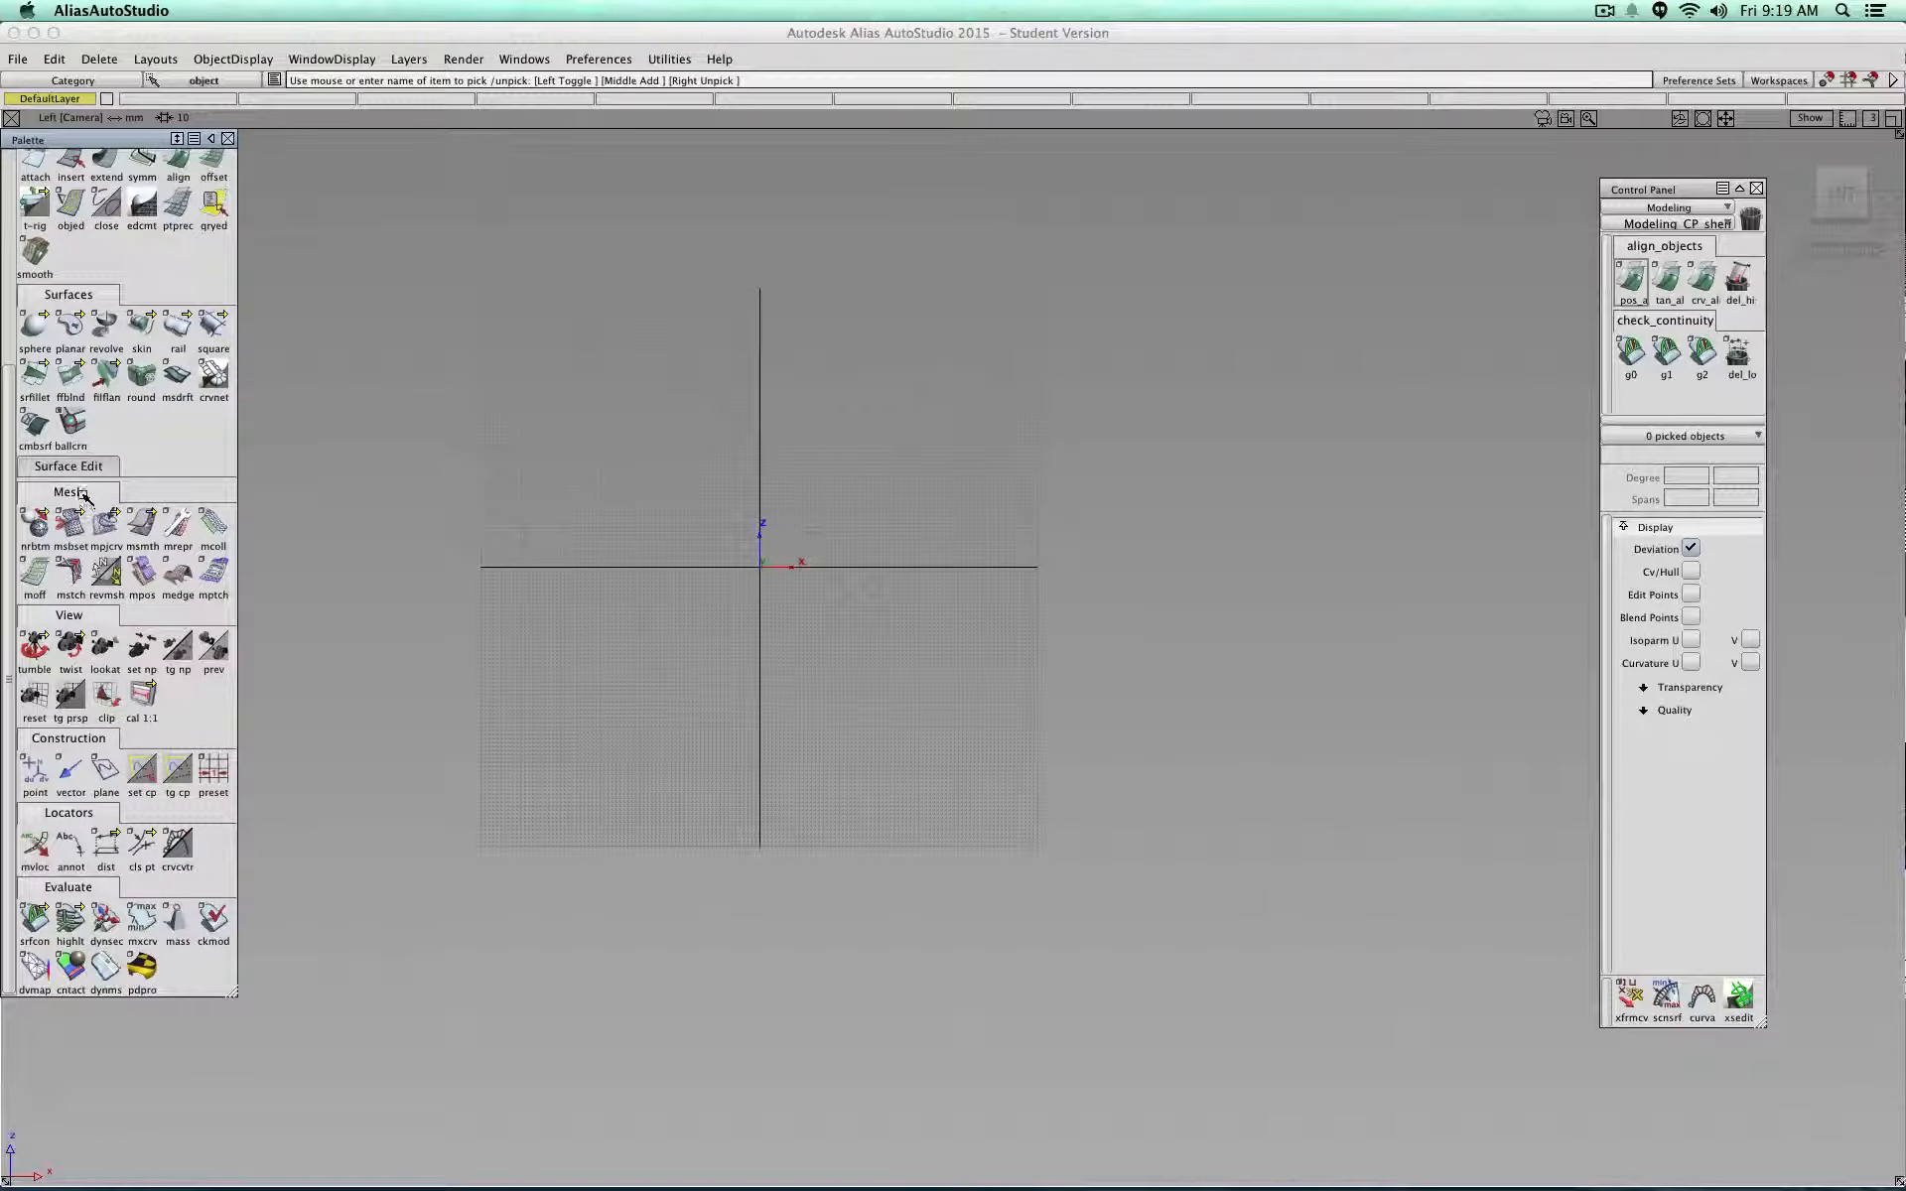
left_click(87, 617)
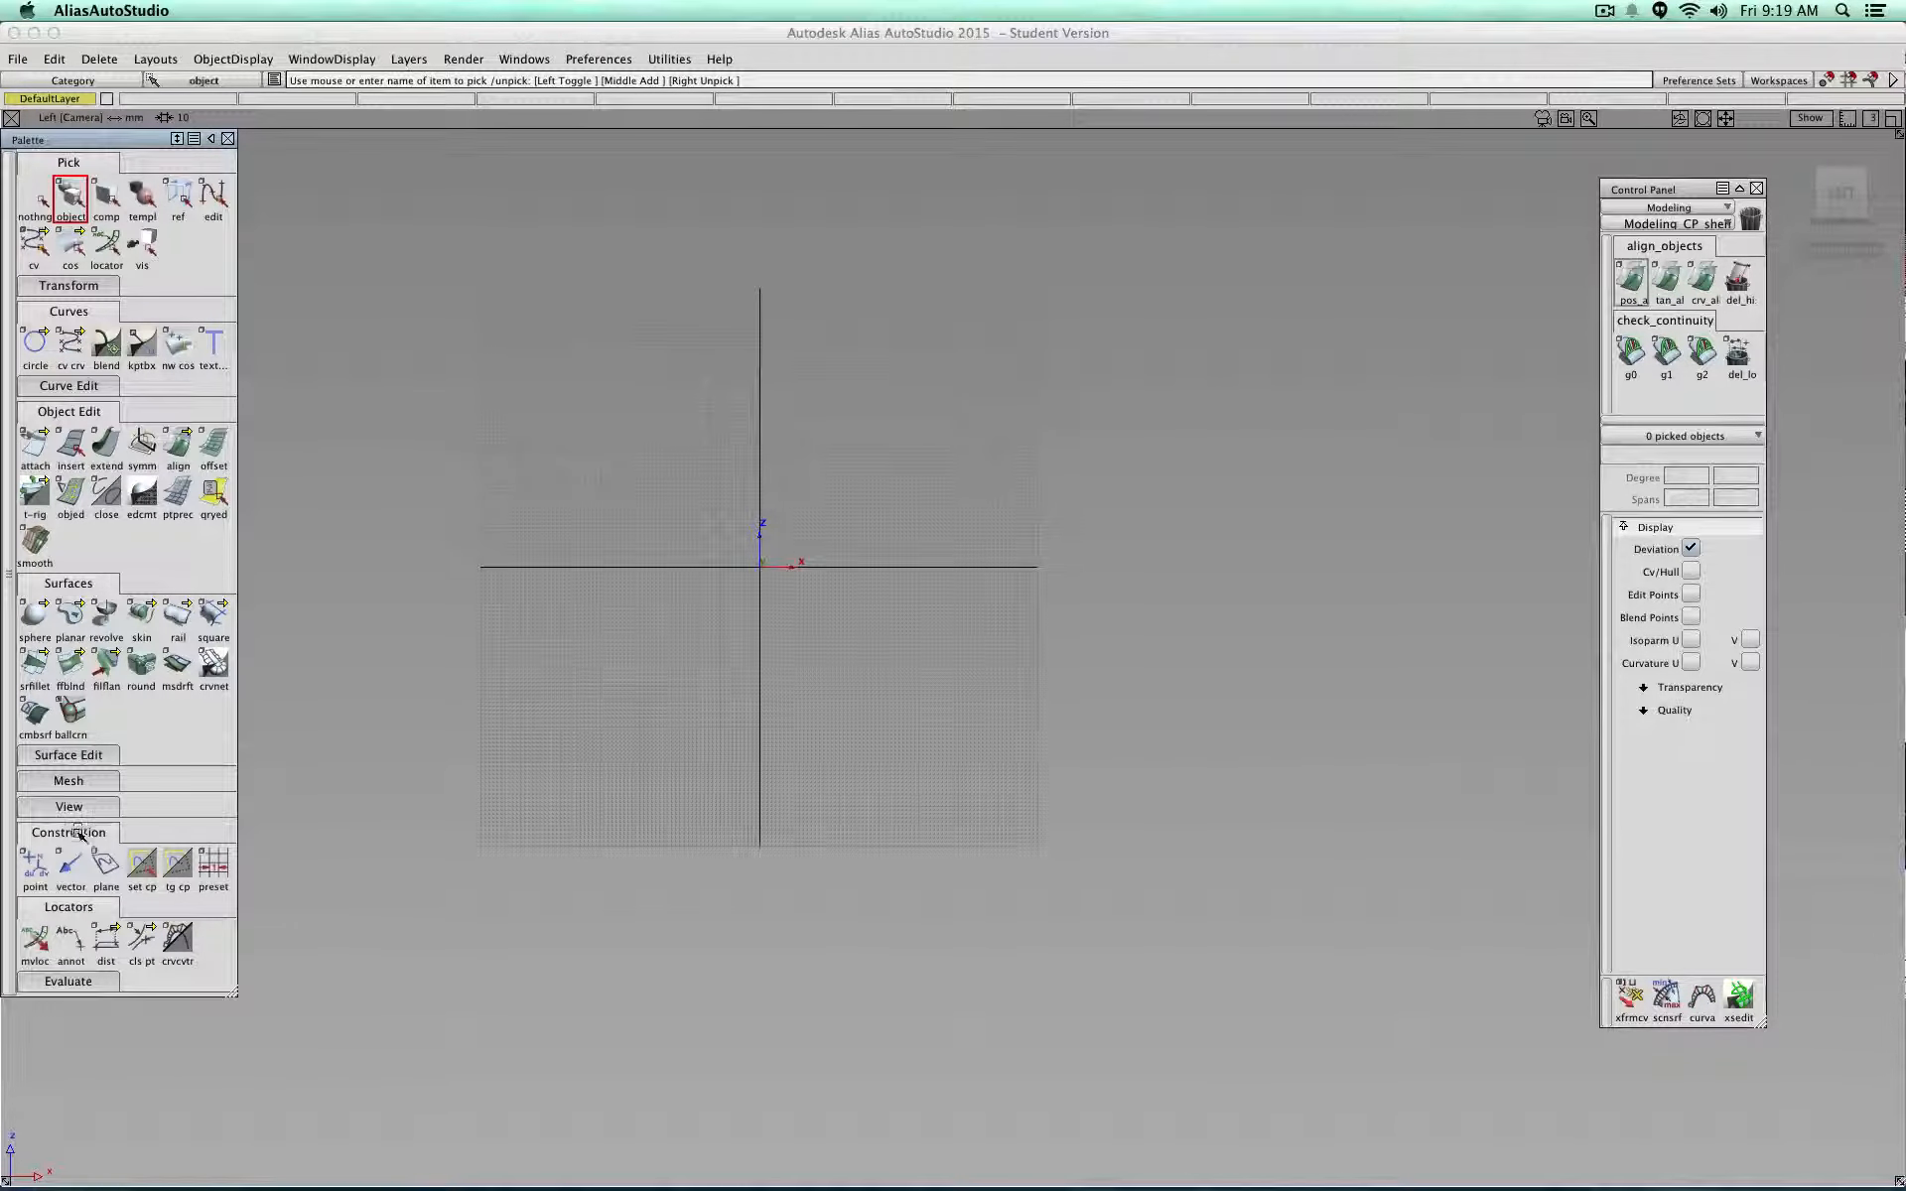
left_click(74, 833)
left_click(69, 859)
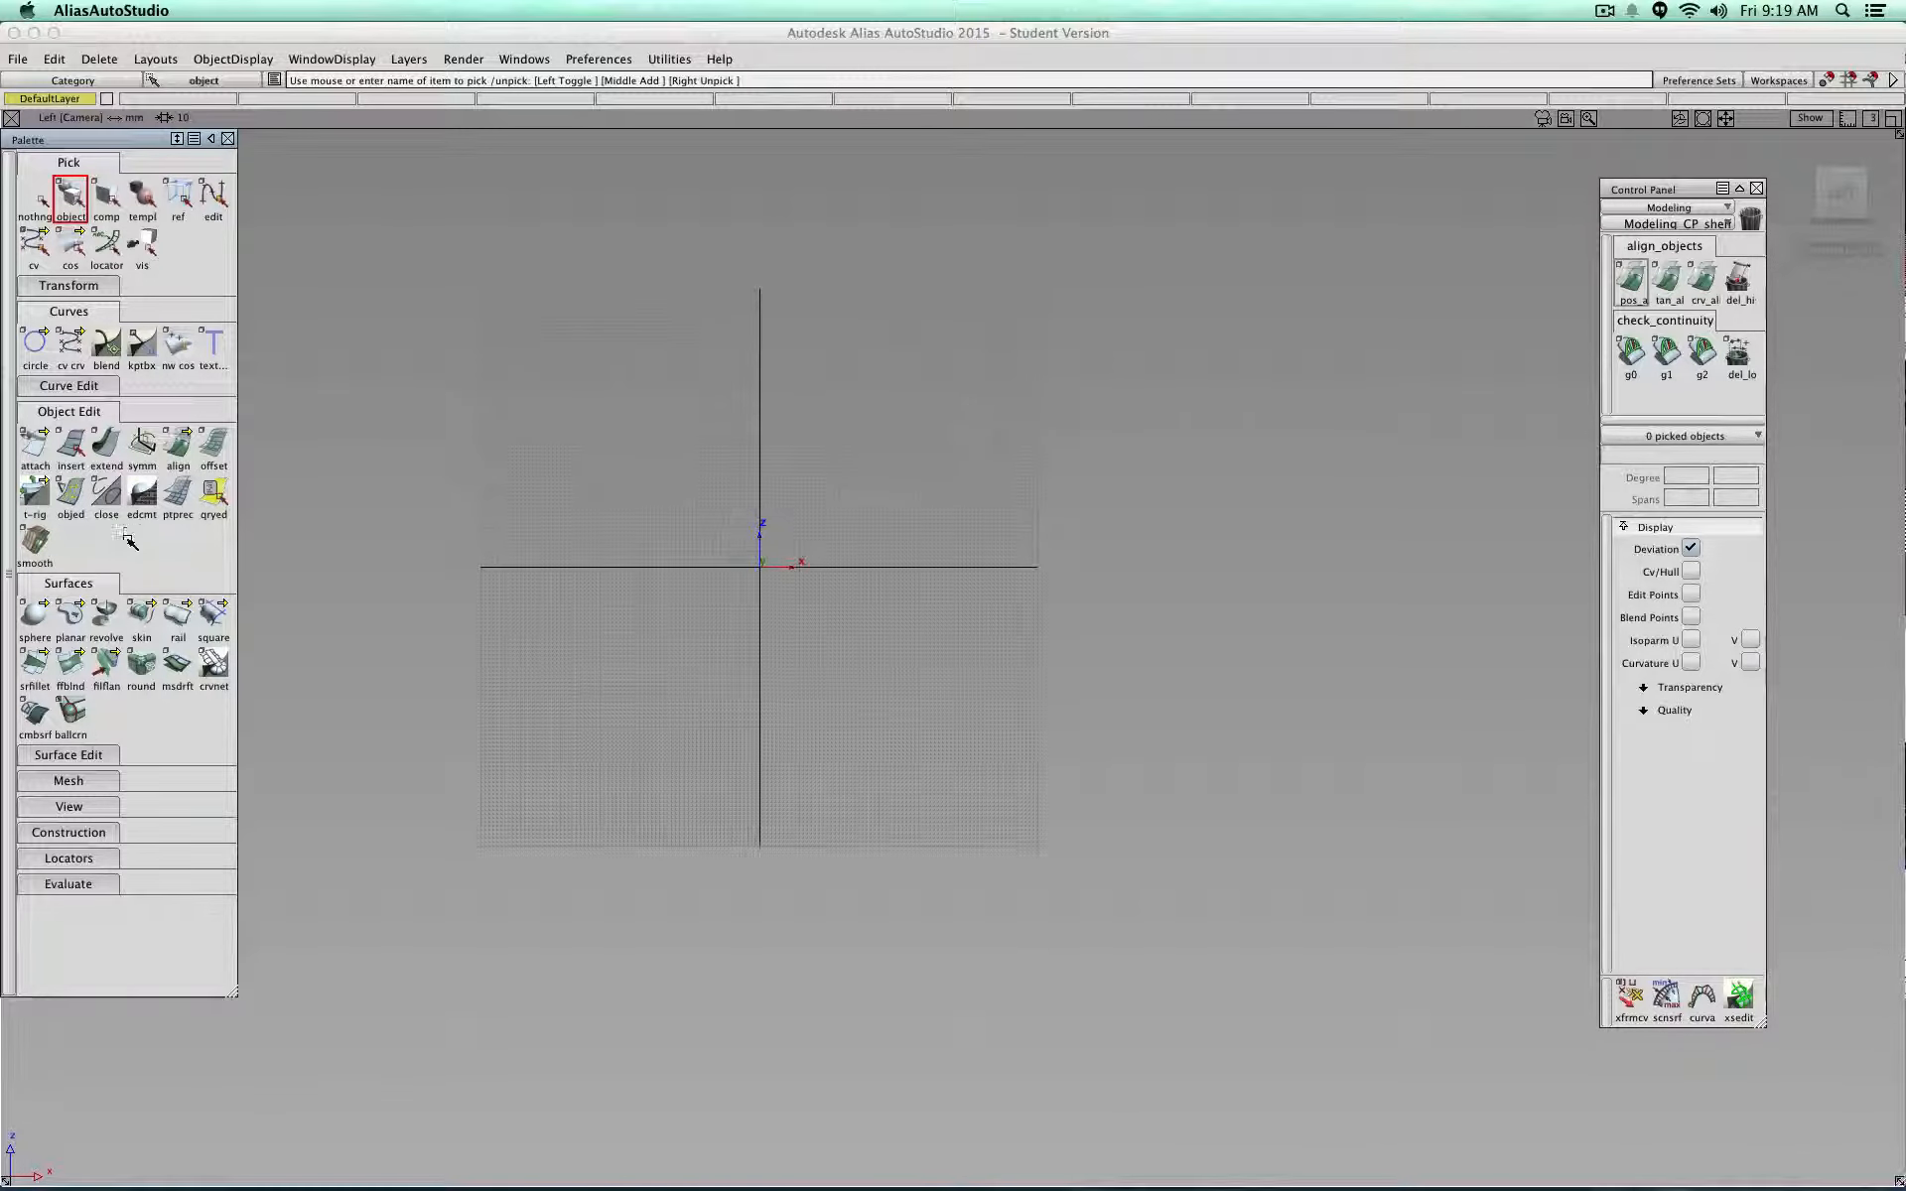
left_click(70, 583)
left_click(85, 412)
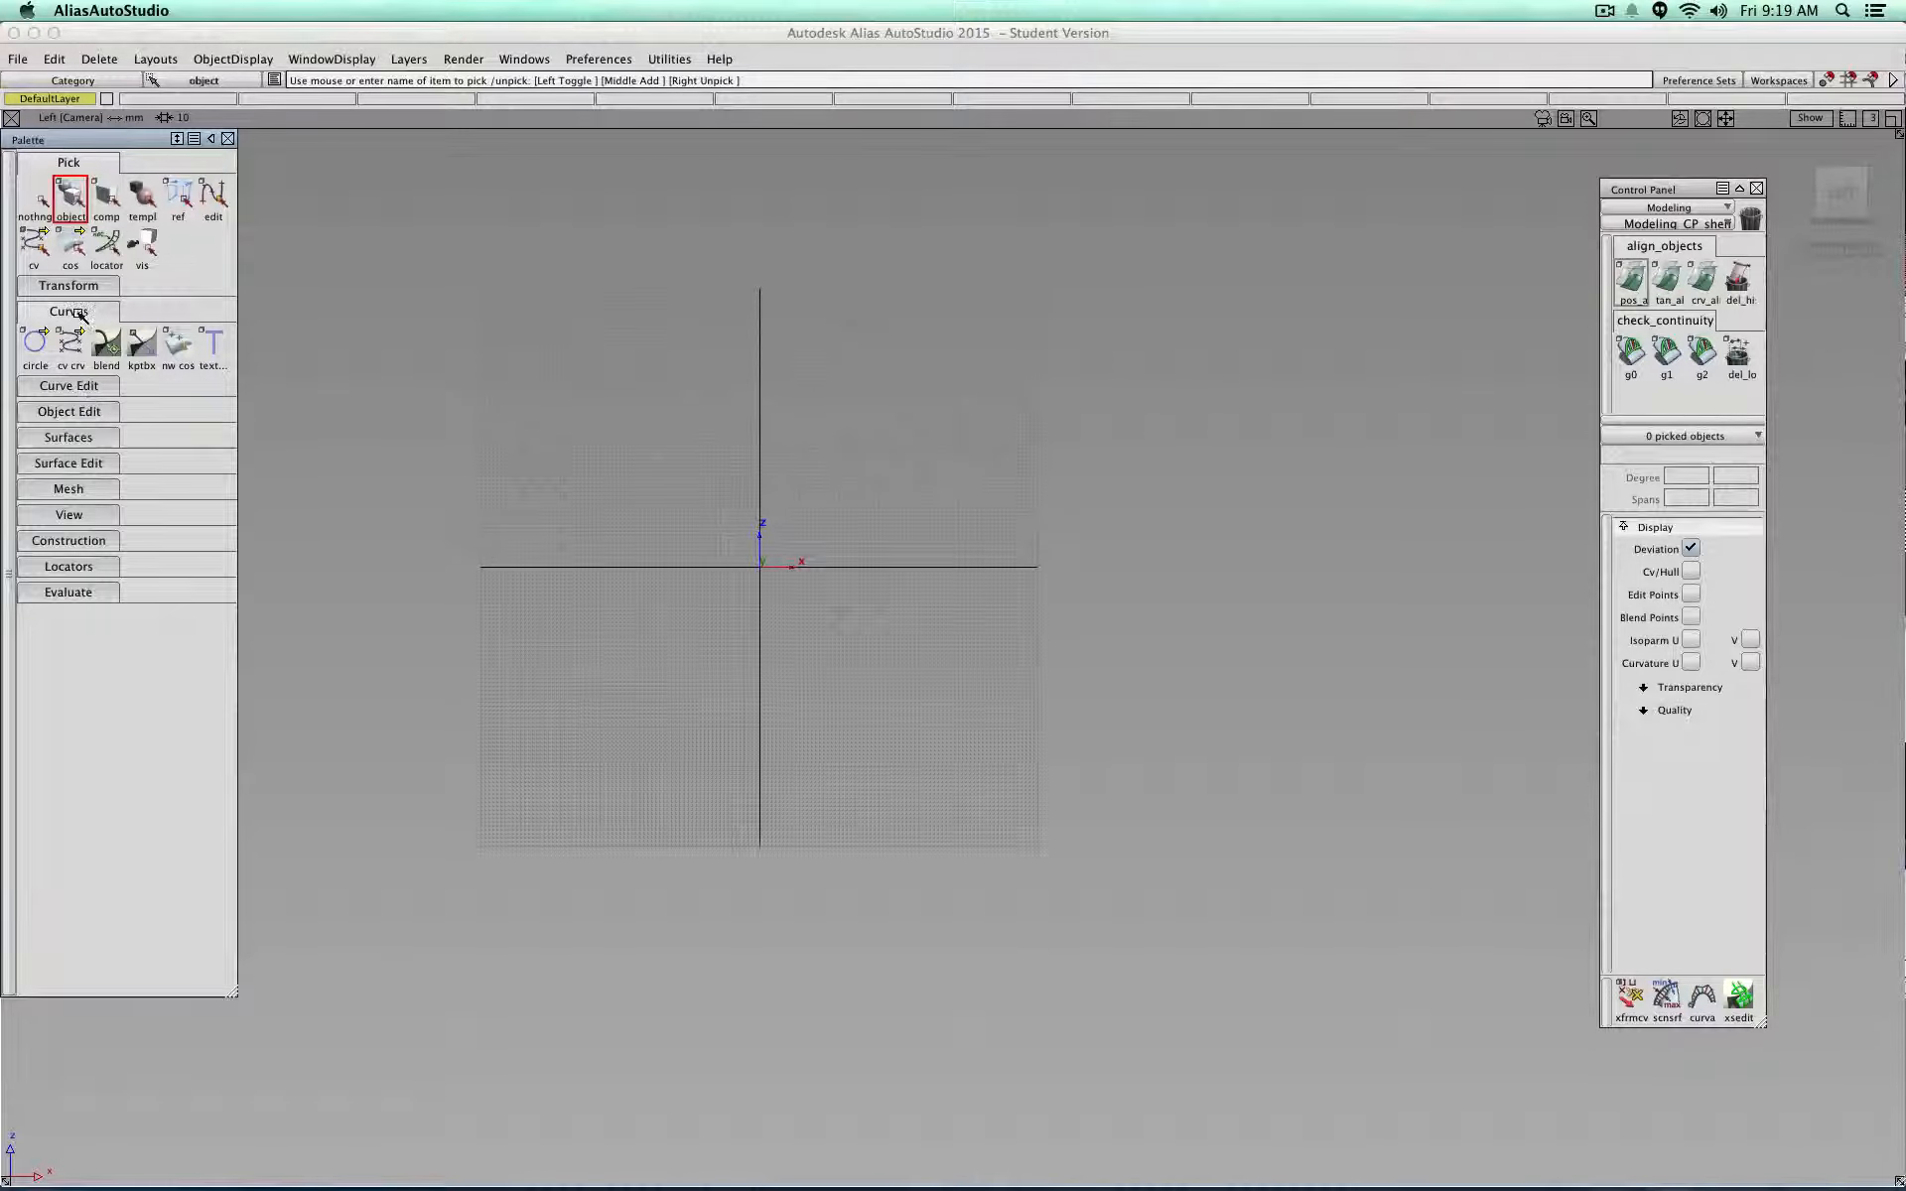
left_click(77, 312)
left_click(65, 162)
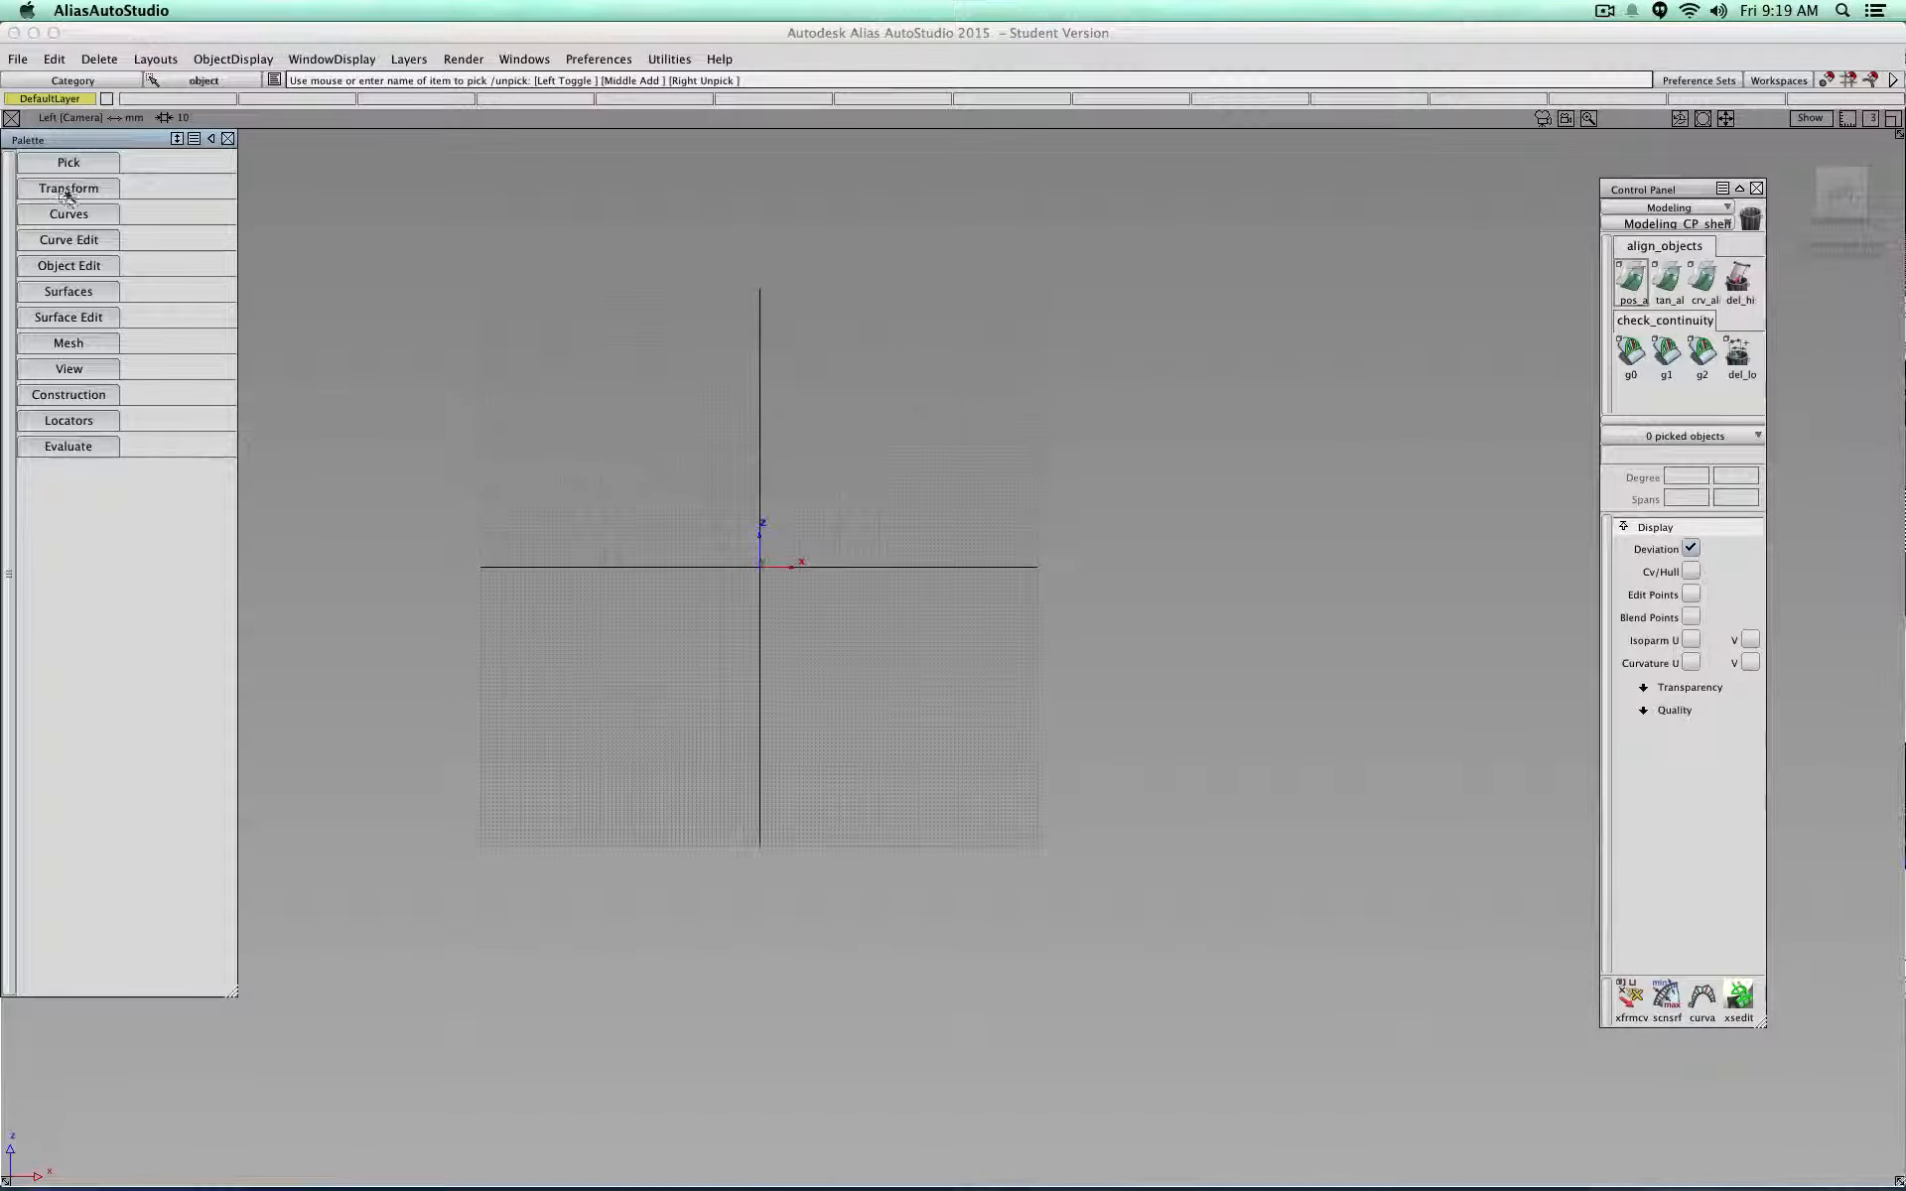
Step: Open the Keypoint Curve Toolbox and shrink its window to fit a single row of tools
right_click(64, 214)
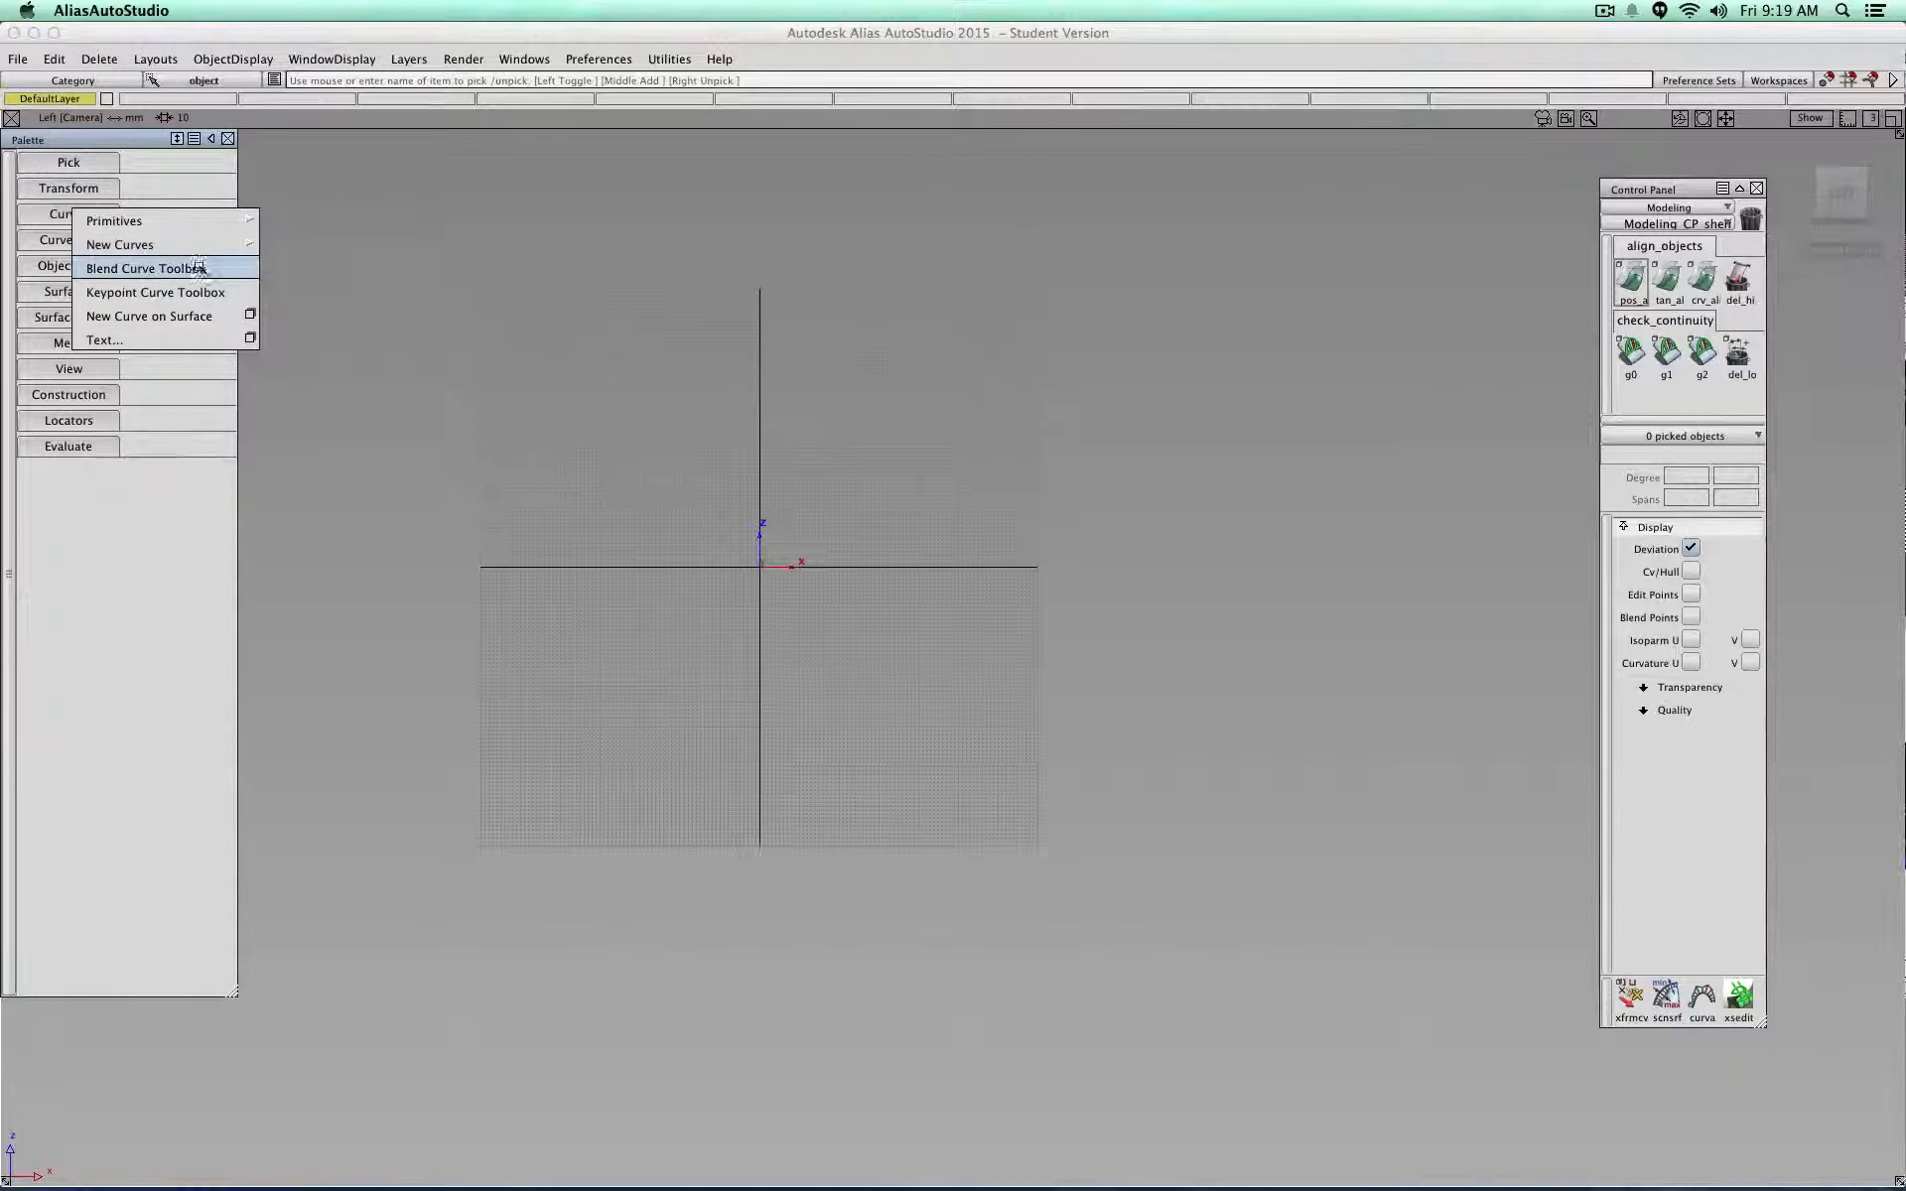
left_click(149, 292)
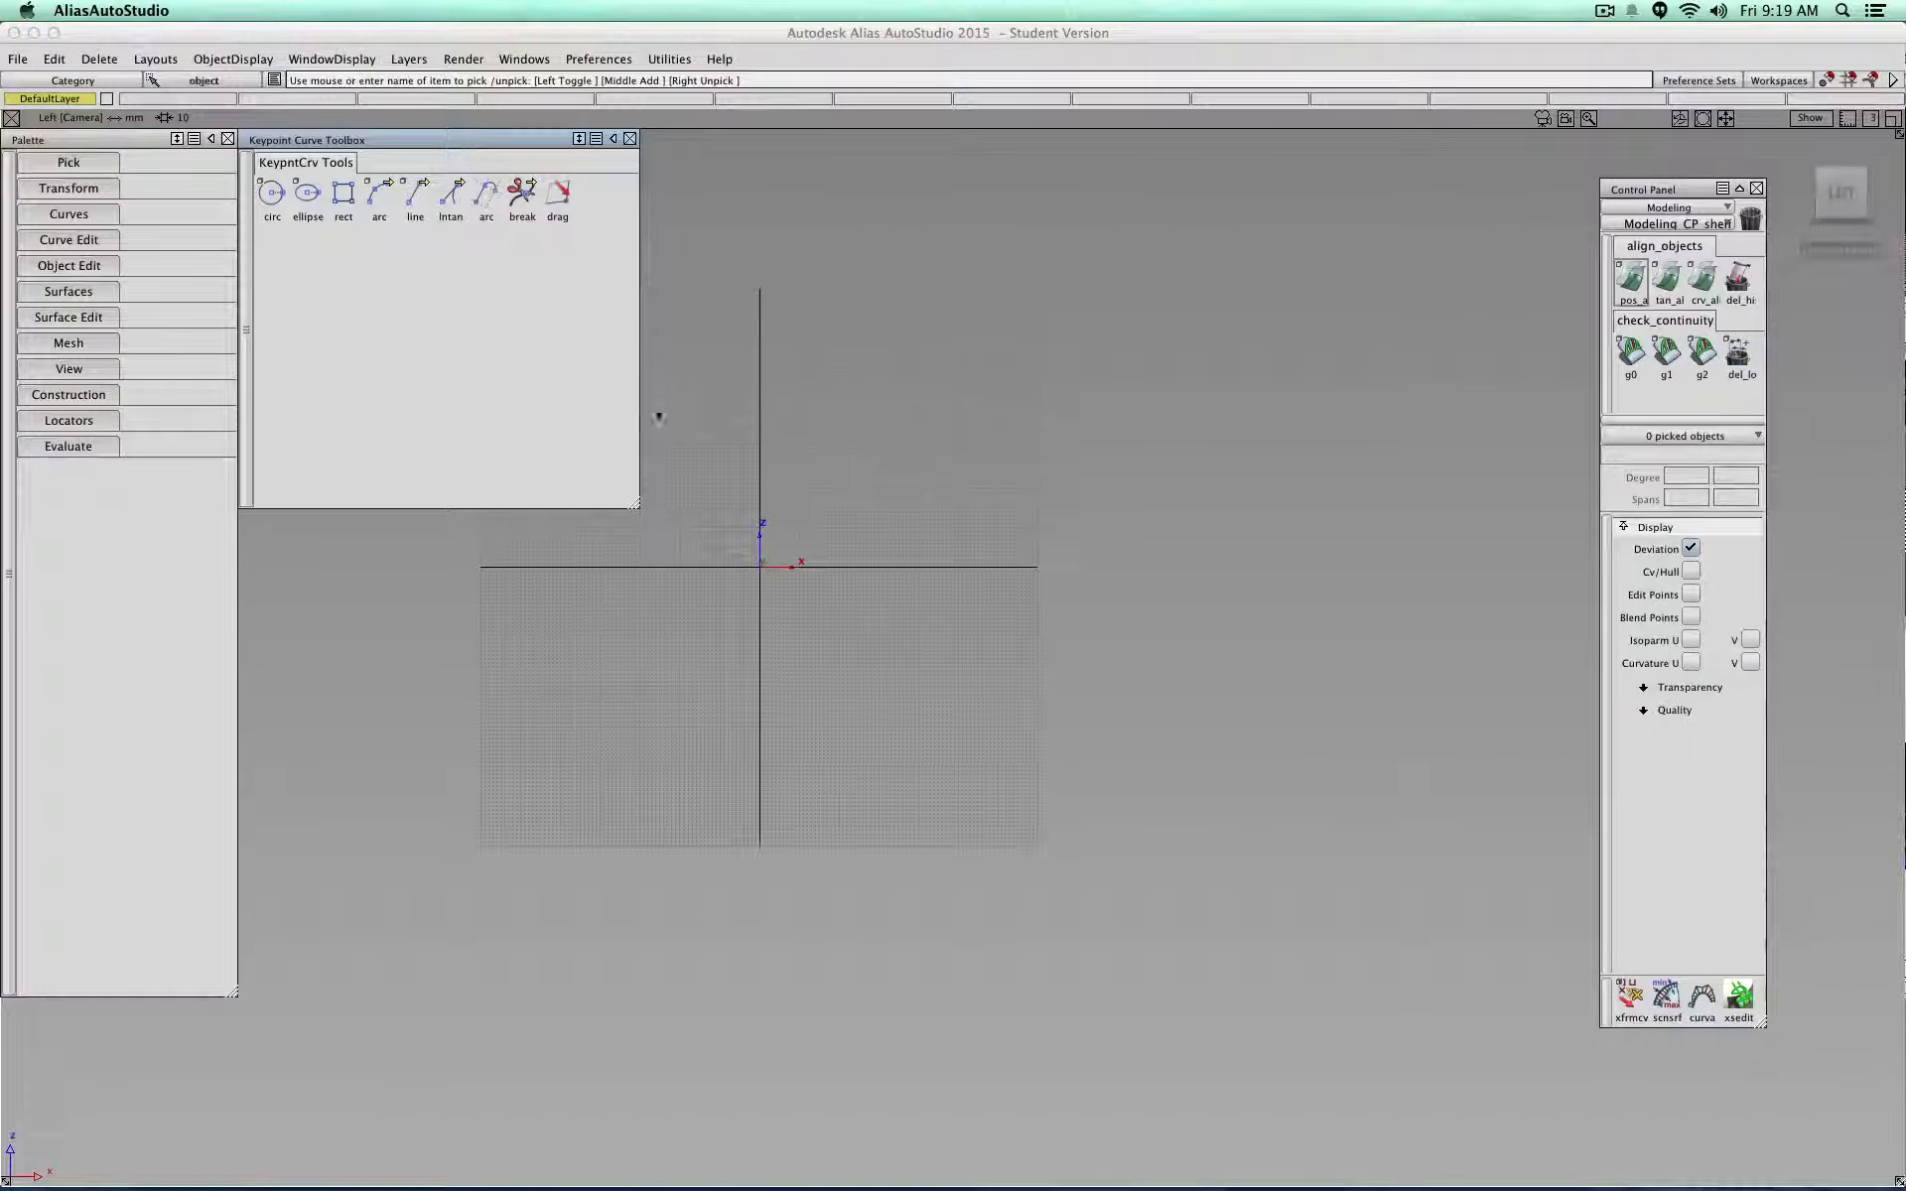
left_click_drag(625, 507, 617, 238)
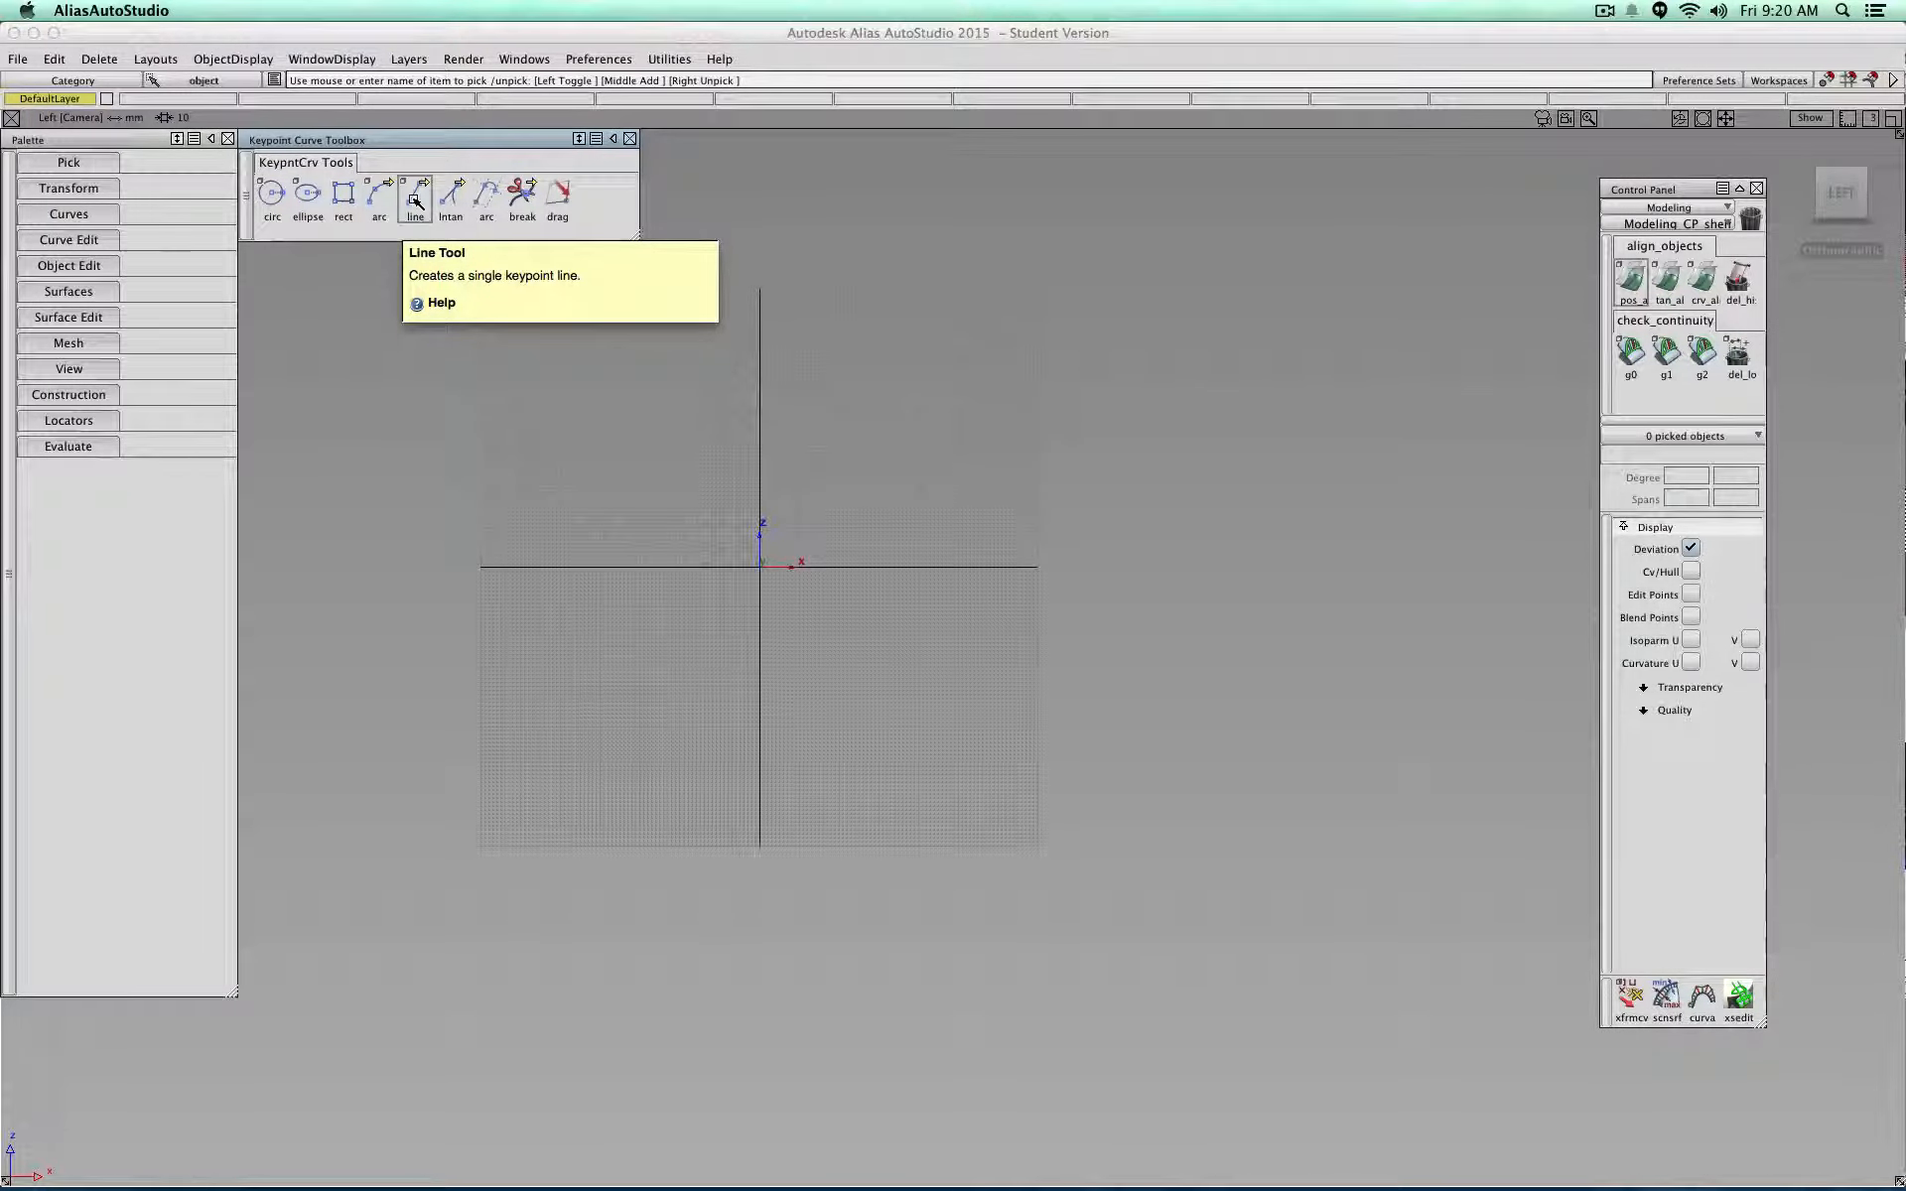
Step: Draw a horizontal keypoint line 62 mm long in the lower half of the grid
left_click(416, 201)
scroll(612, 625, "up", 6)
scroll(613, 625, "down", 1)
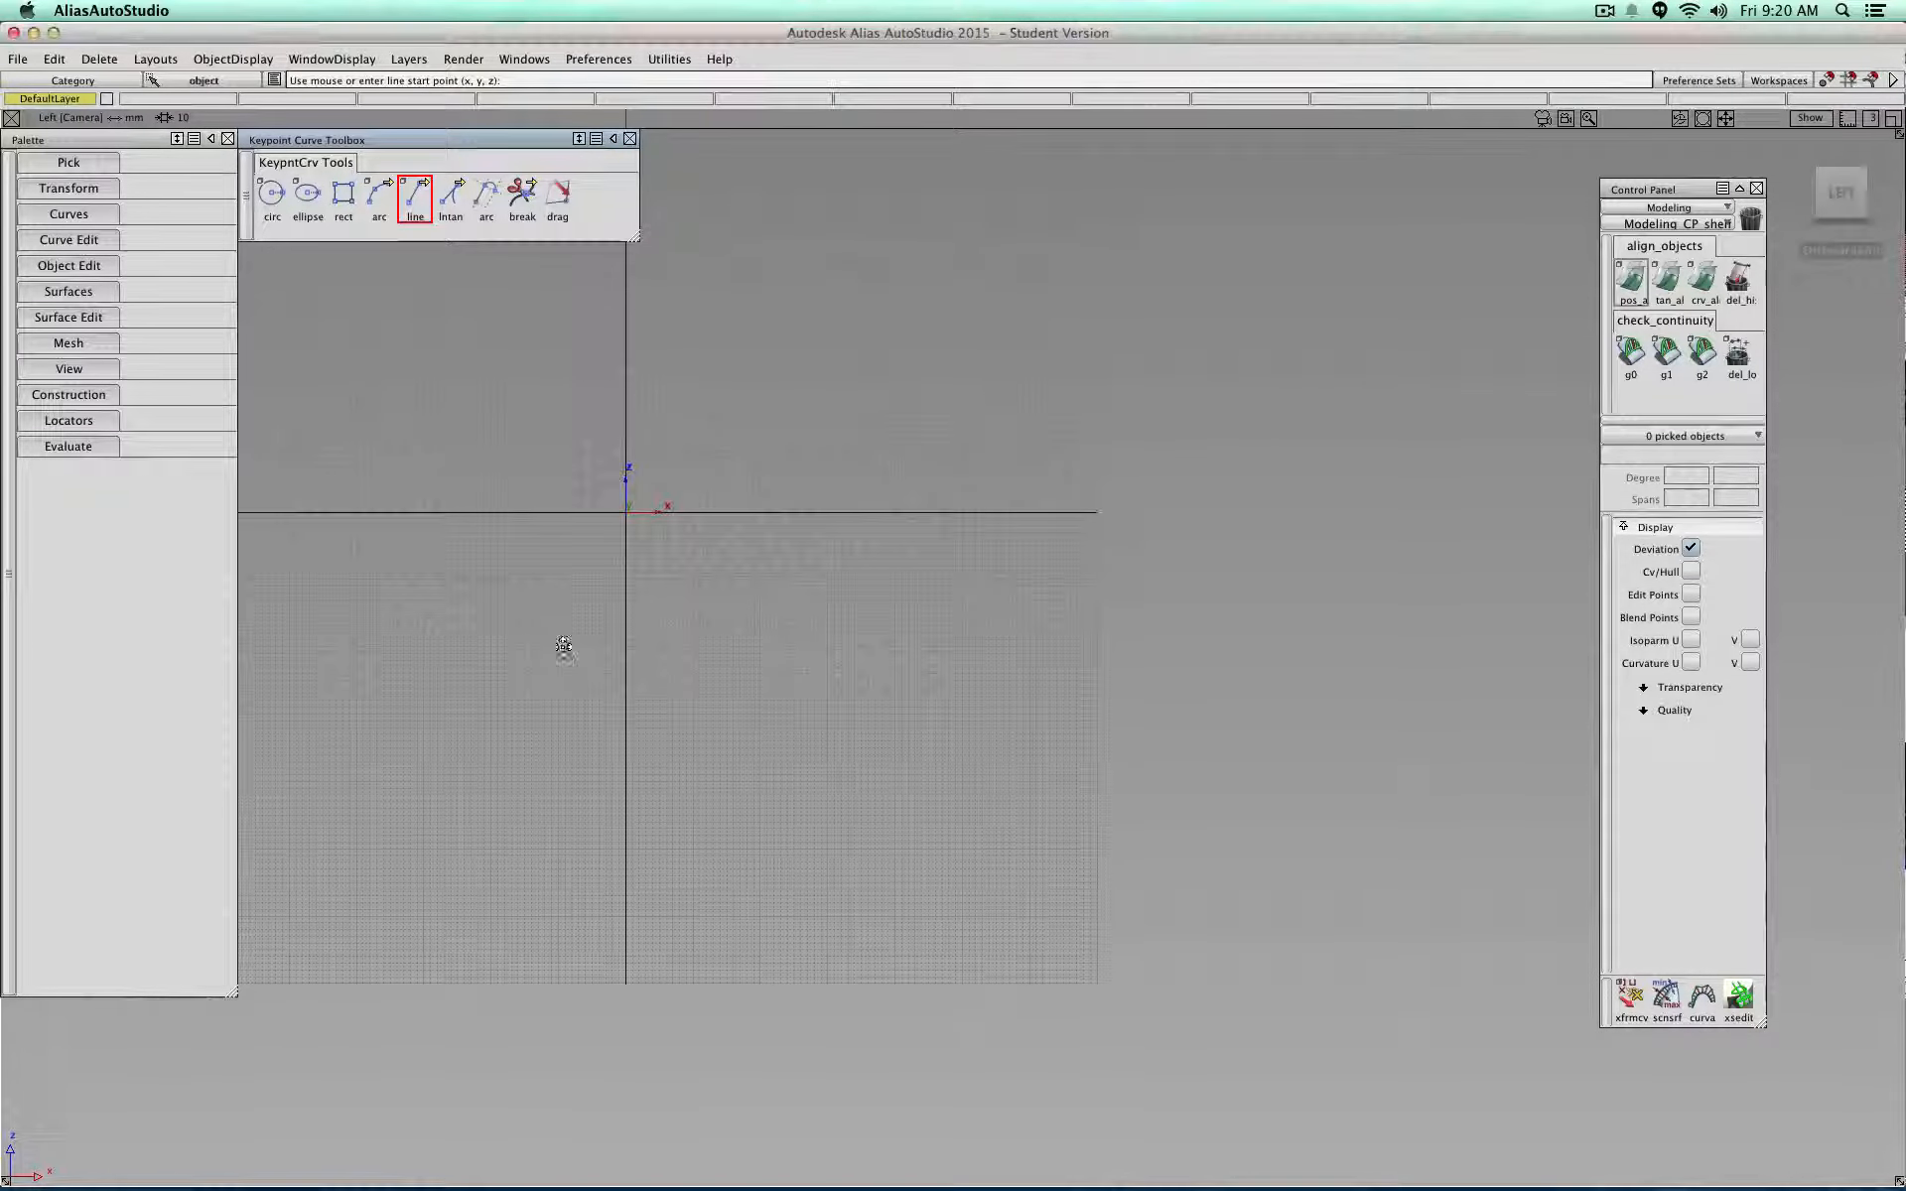
middle_click_drag(564, 647, 894, 540, "alt+shift")
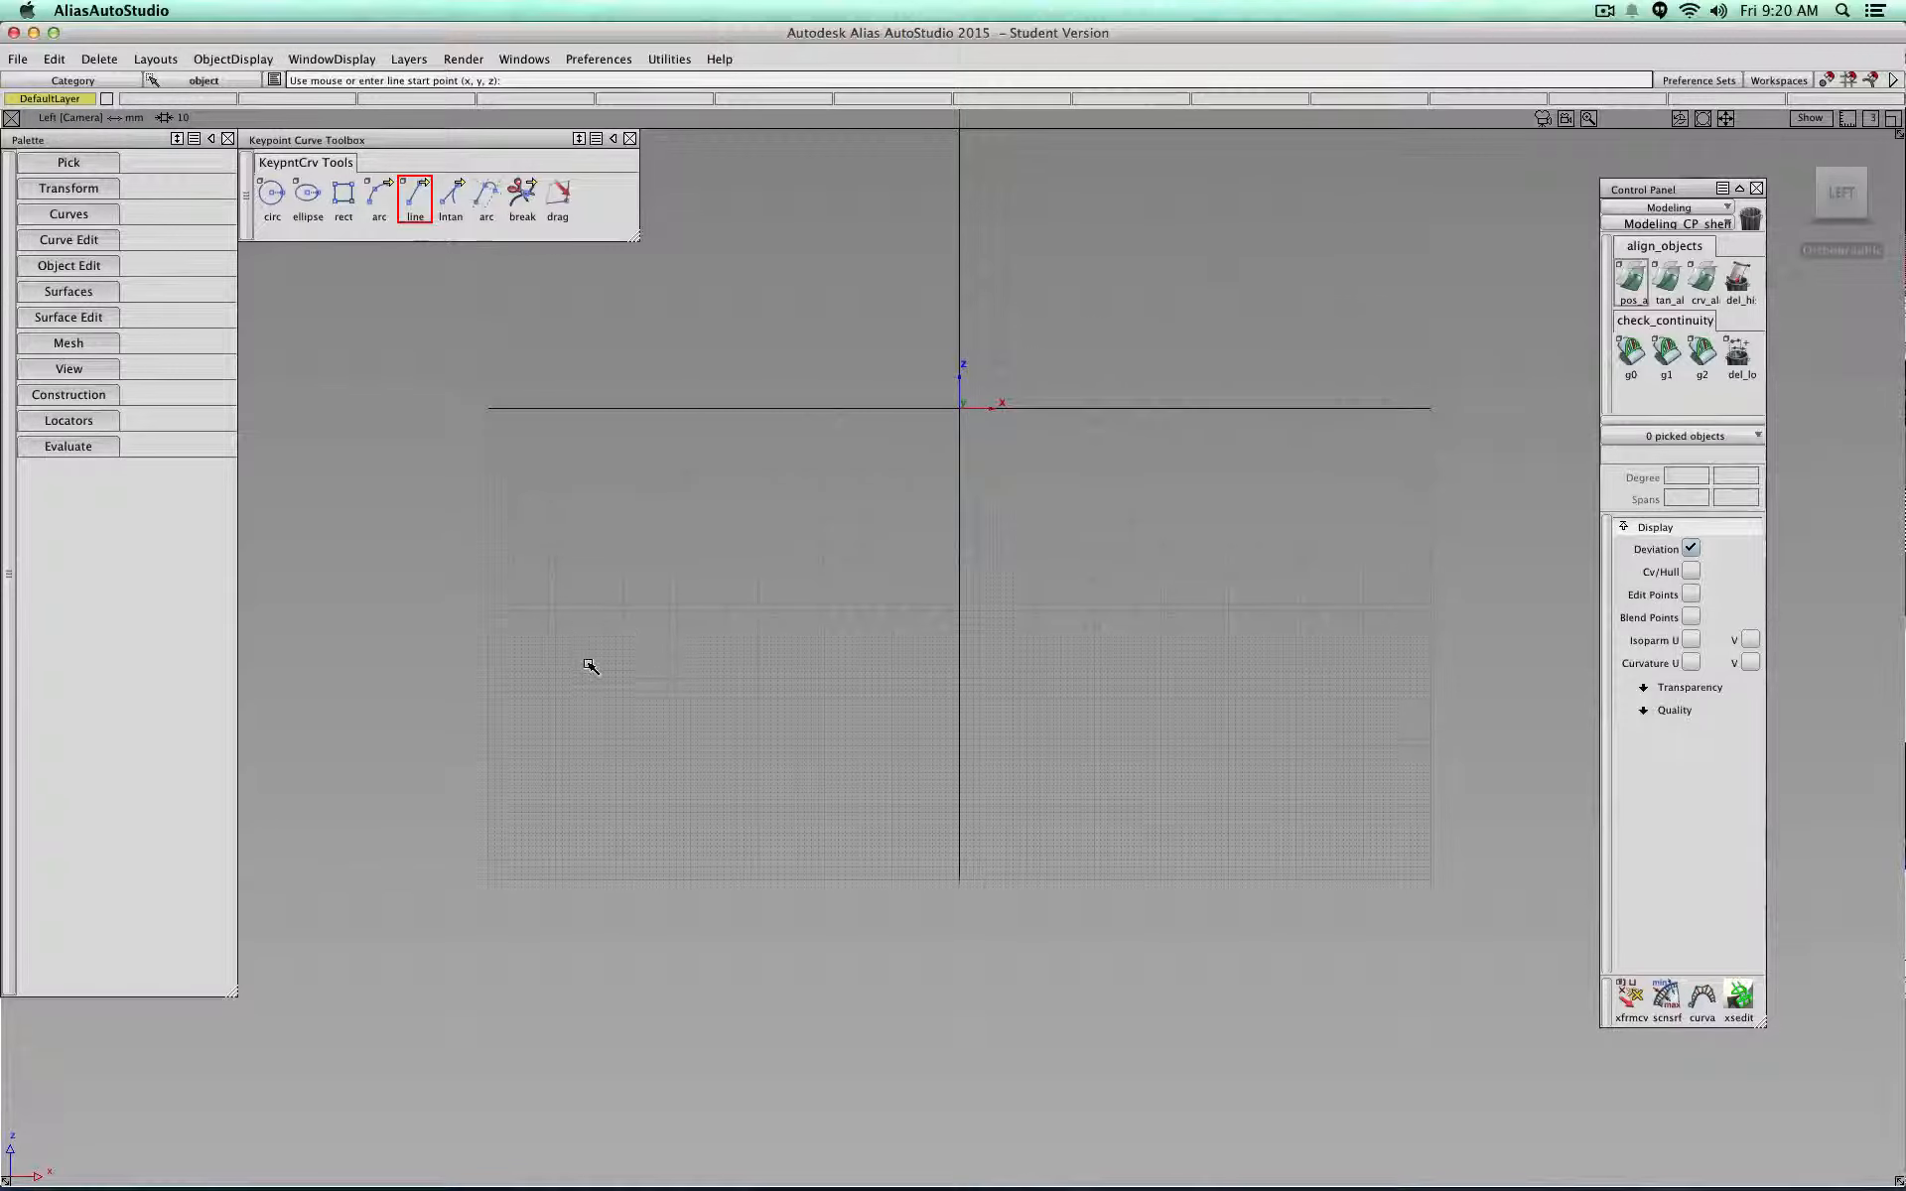
left_click(555, 679)
left_click_drag(749, 703, 982, 681)
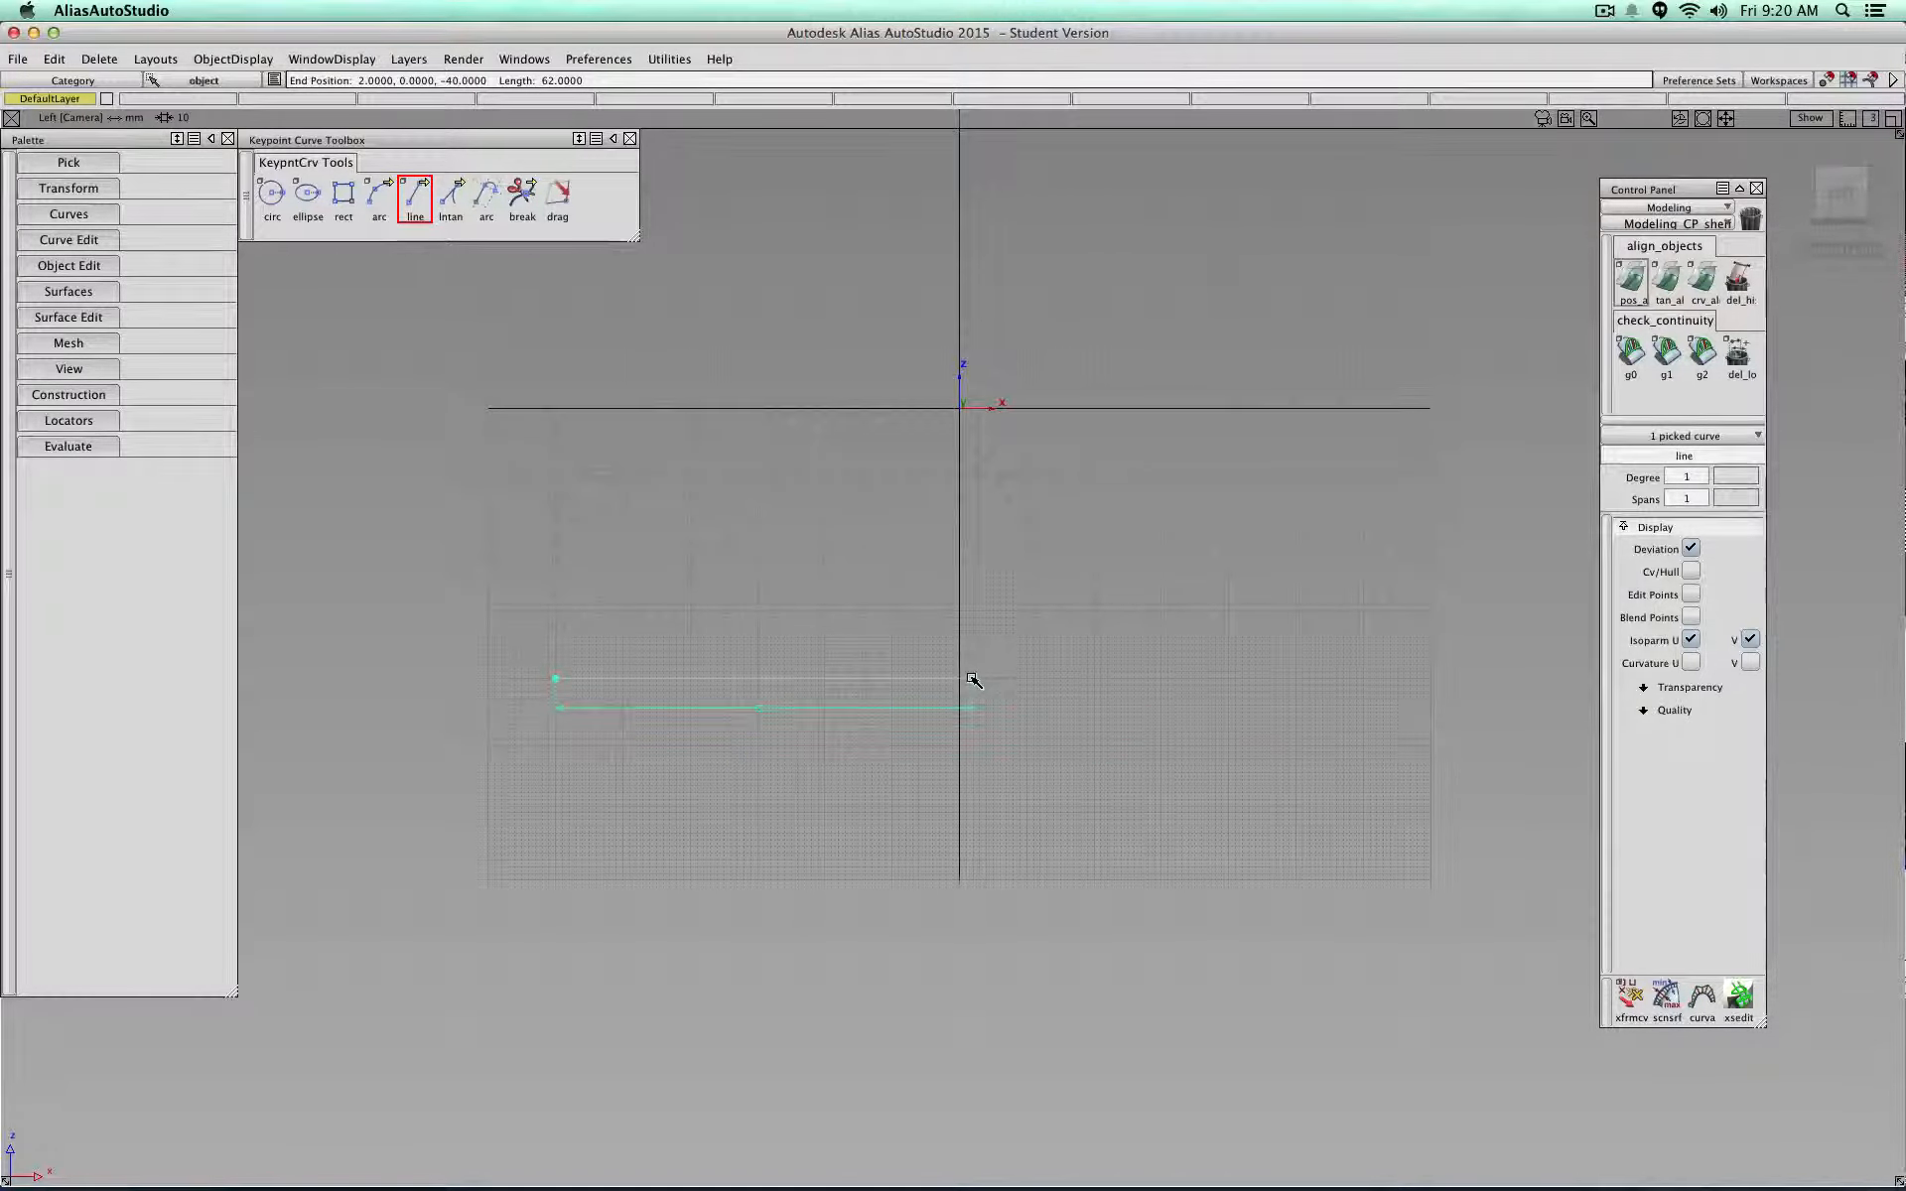
Step: Move the 62 mm line up towards the origin so that its midpoint sits on the vertical axis
left_click(68, 162)
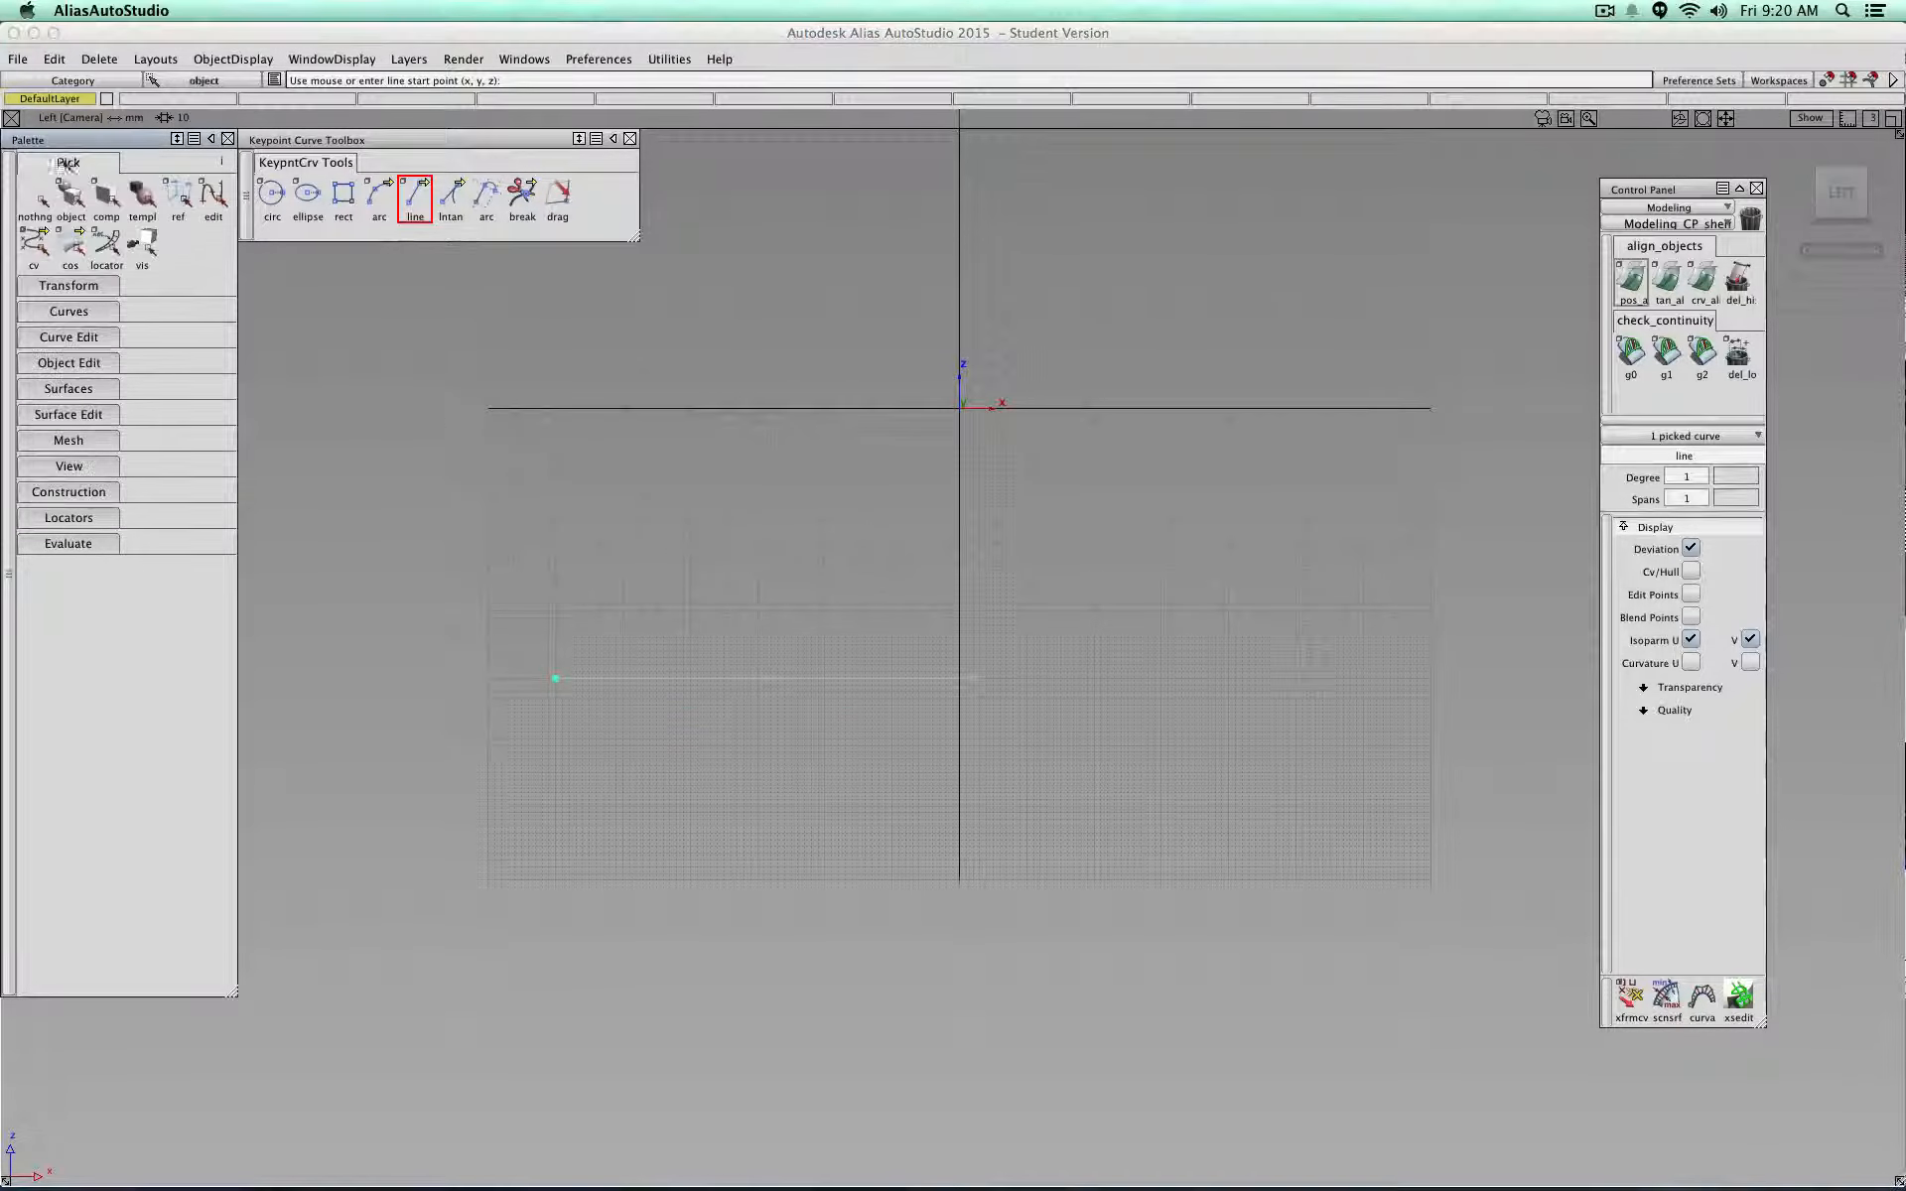
left_click(69, 285)
left_click(35, 318)
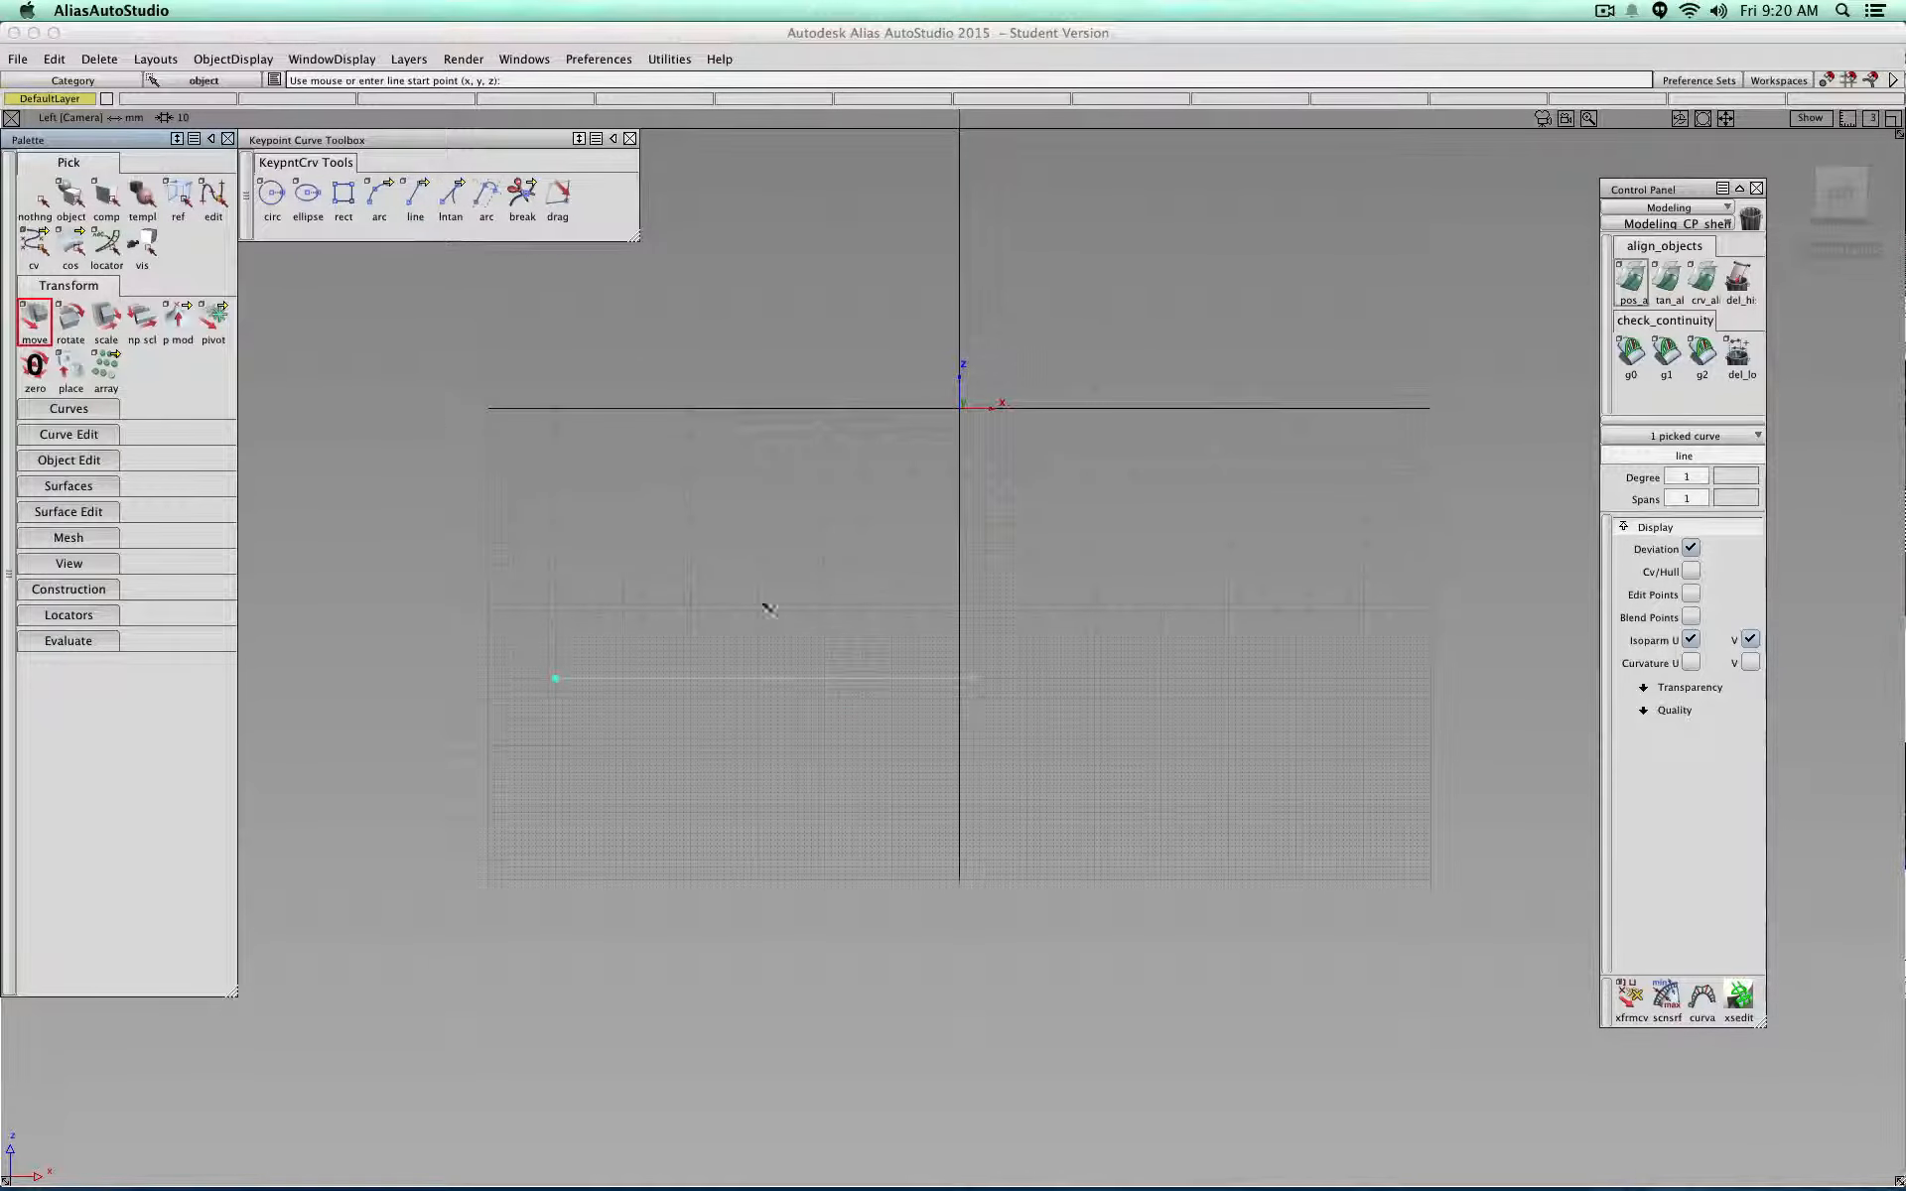
left_click_drag(757, 727, 754, 532)
middle_click_drag(1009, 486, 998, 592, "alt+shift")
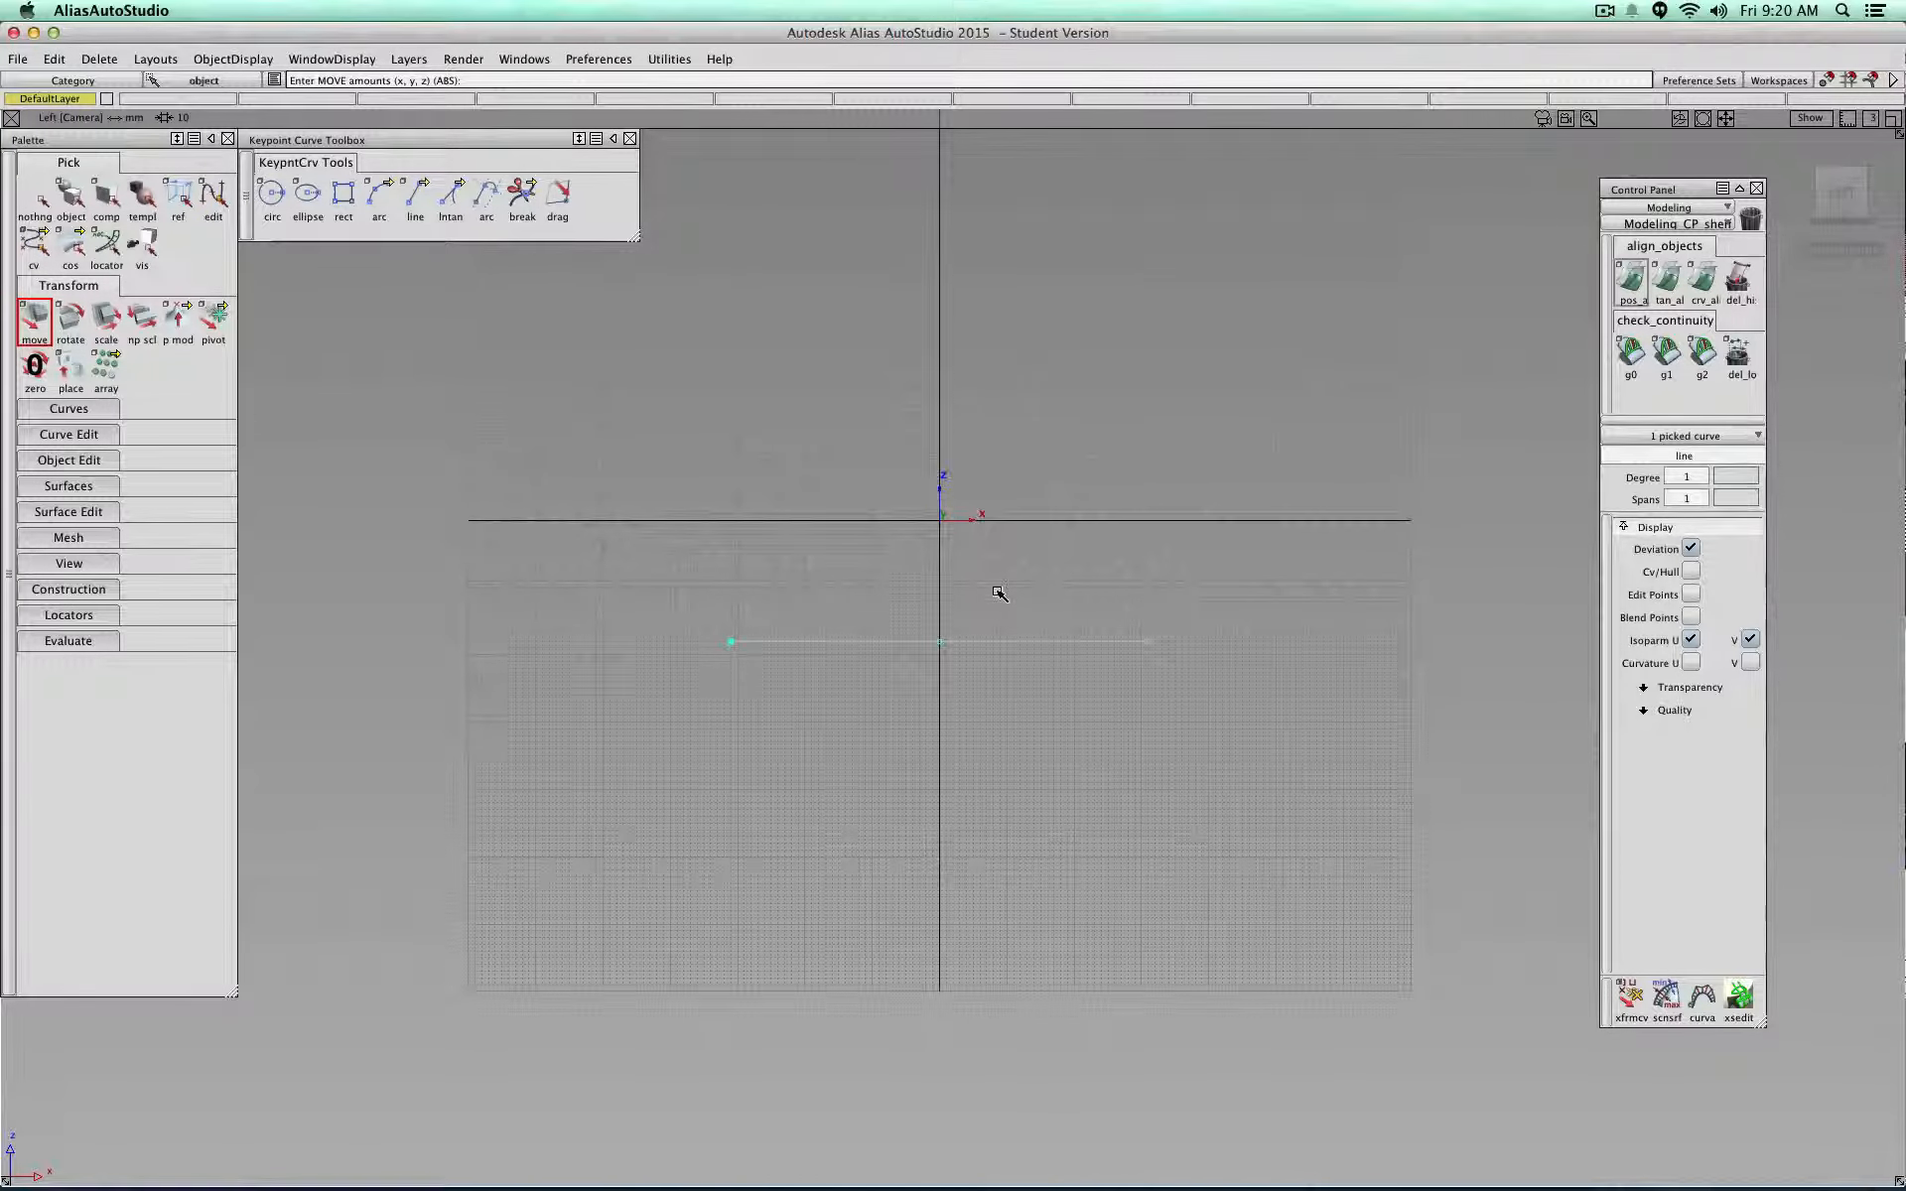
Step: Draw a second horizontal keypoint line above the origin and set its length to 32 mm in the Information Window
left_click(415, 197)
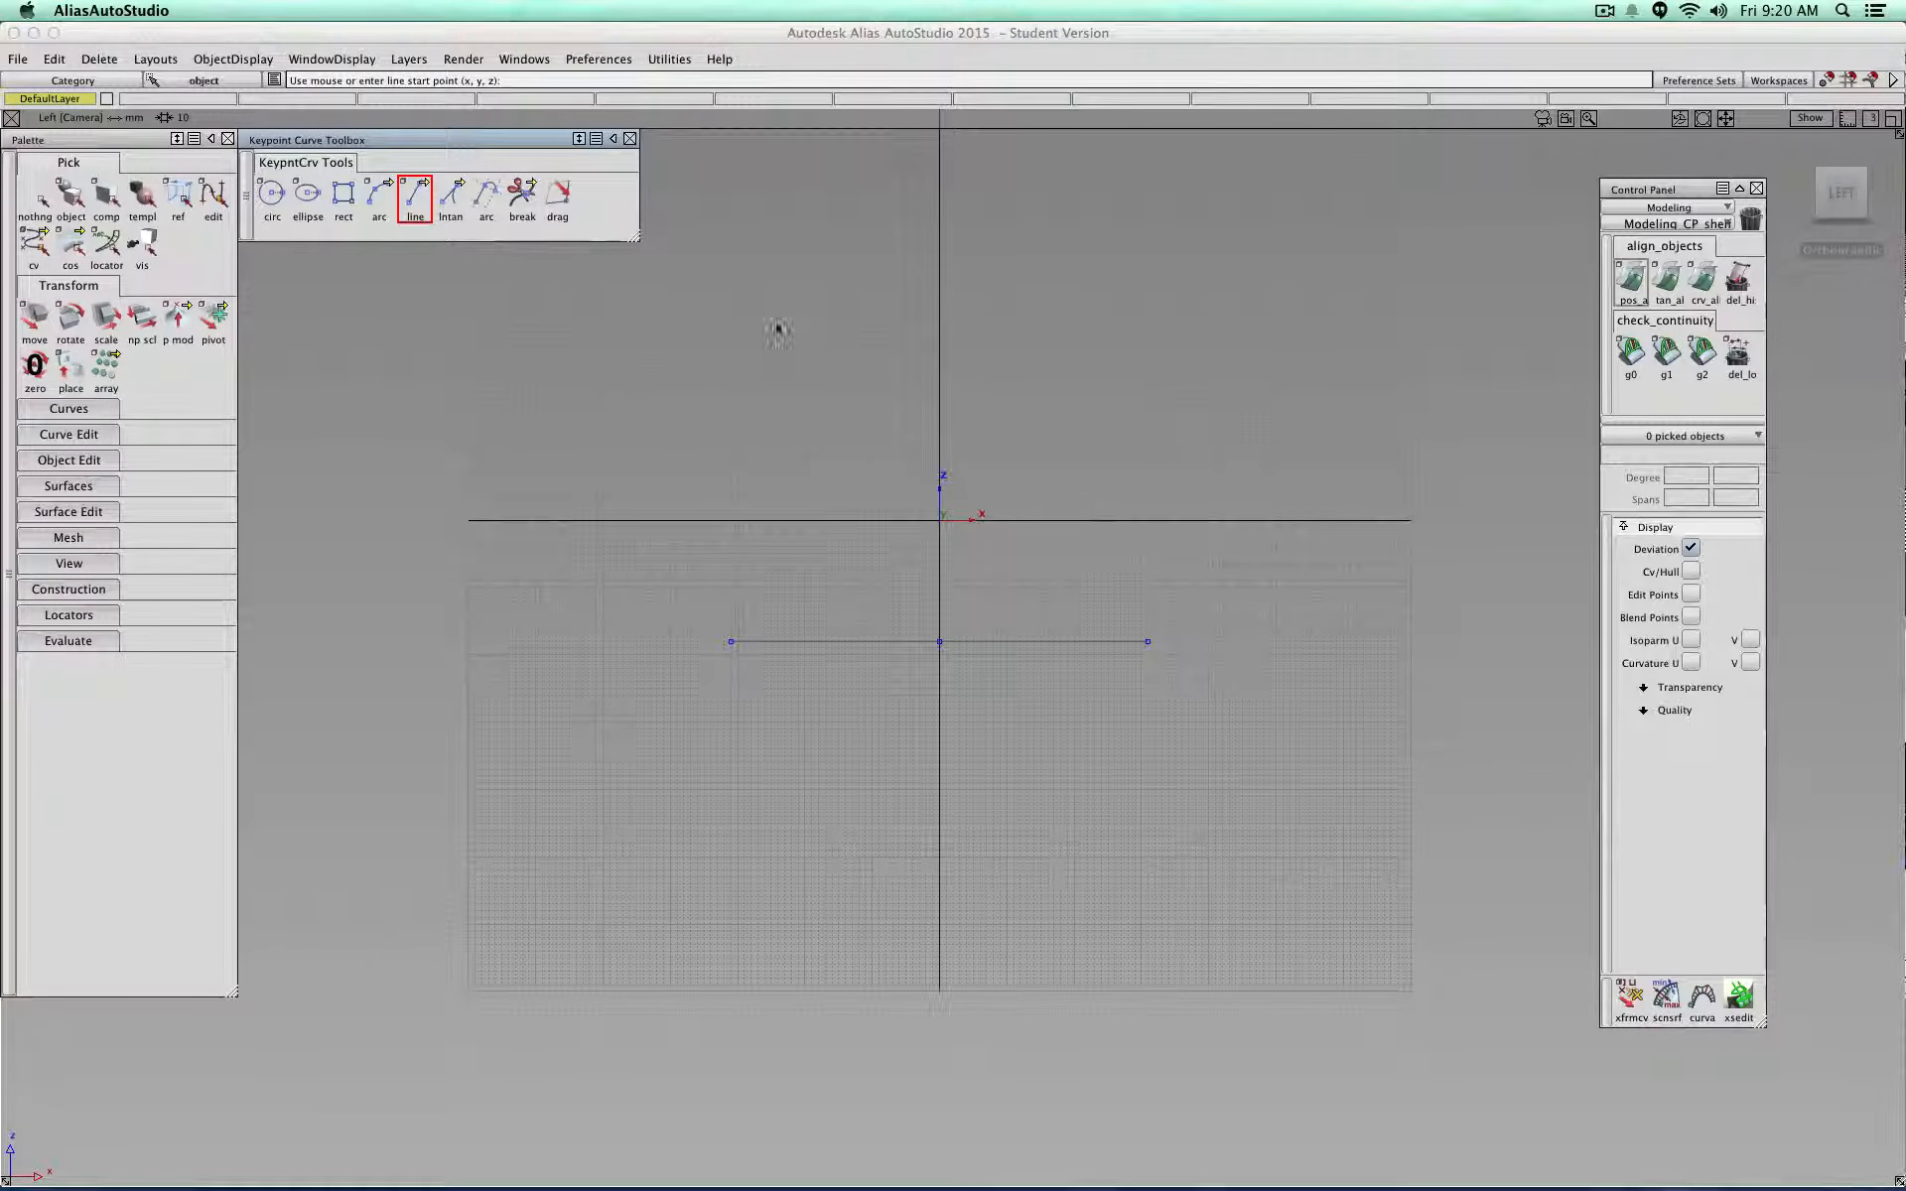
left_click_drag(806, 384, 912, 385)
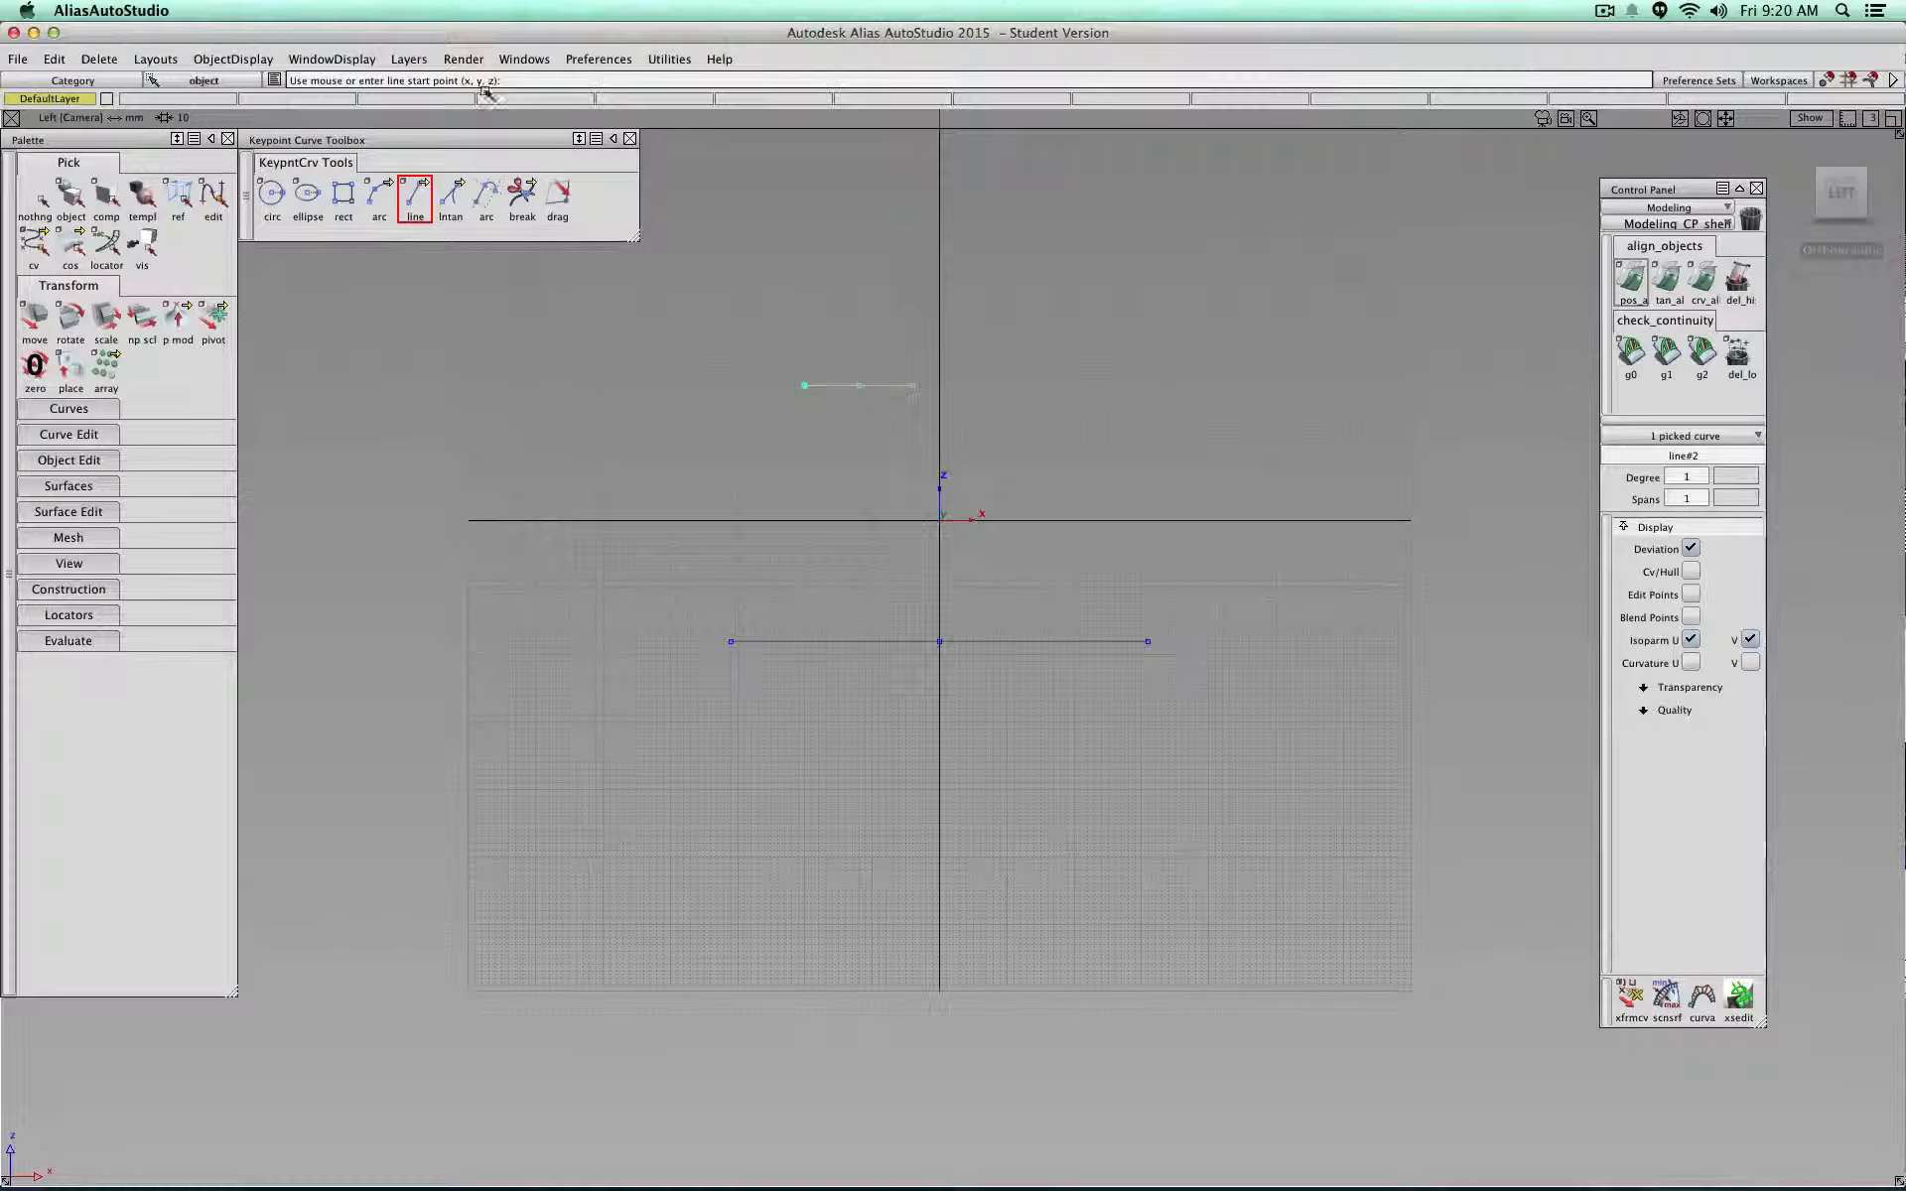
left_click(523, 59)
mouse_move(635, 155)
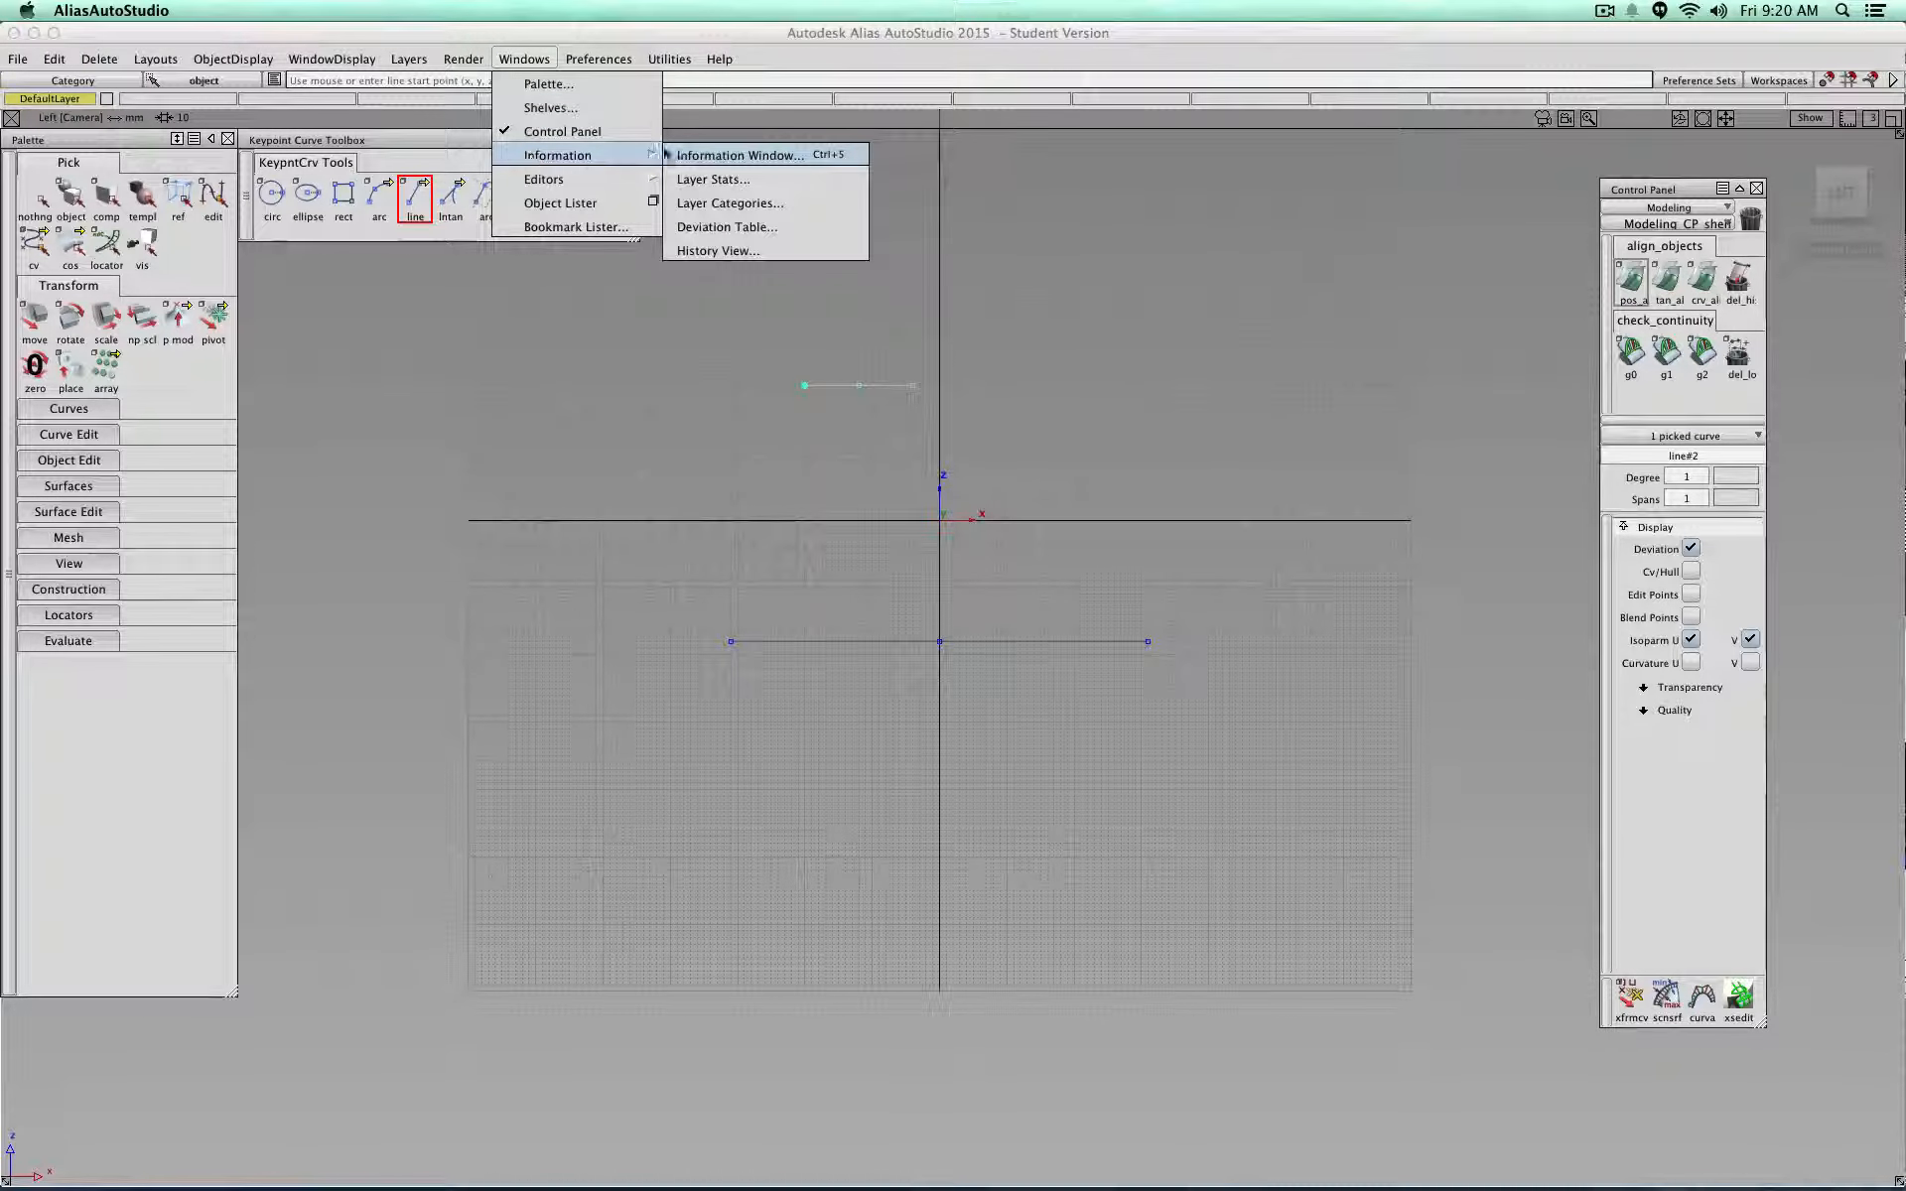
left_click(720, 156)
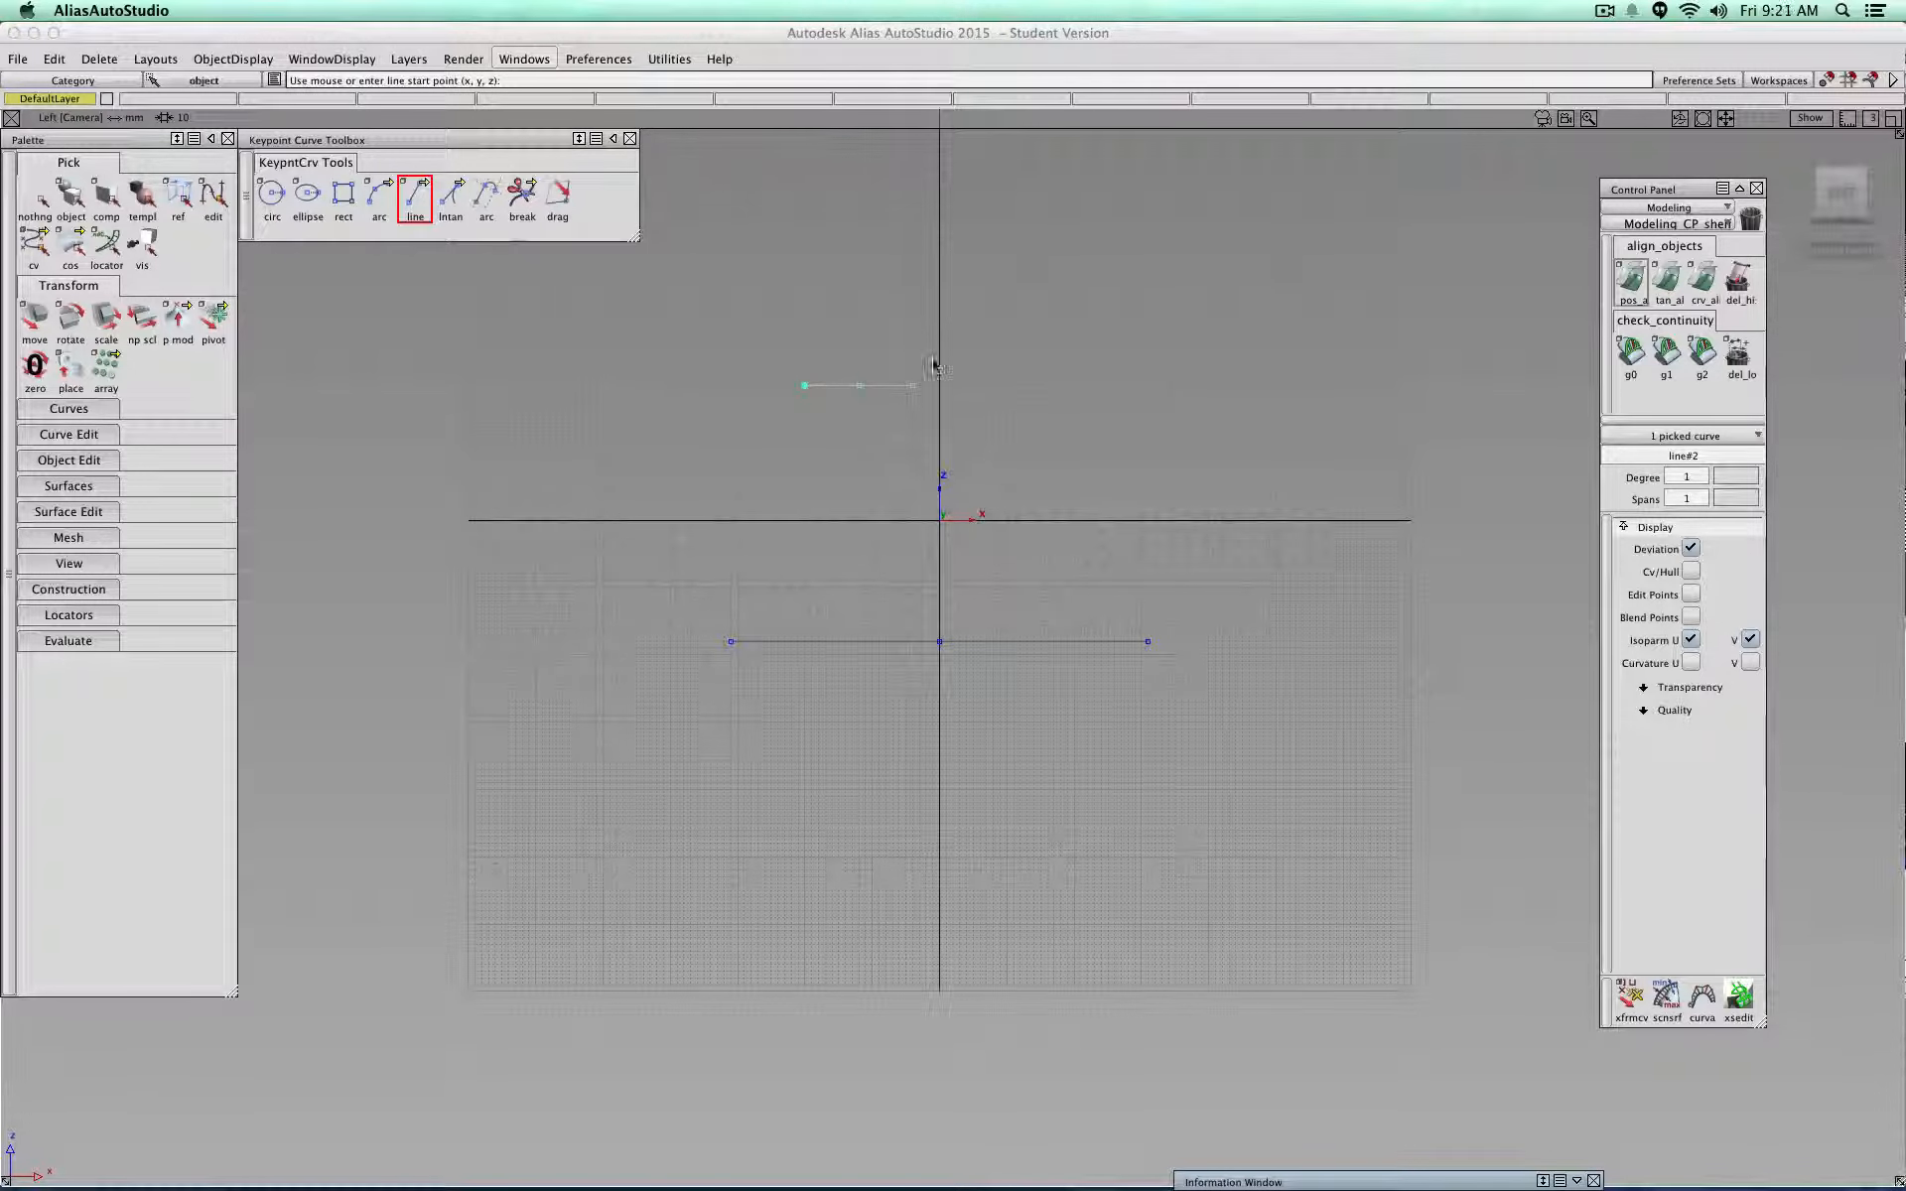
left_click_drag(1335, 1182, 1310, 74)
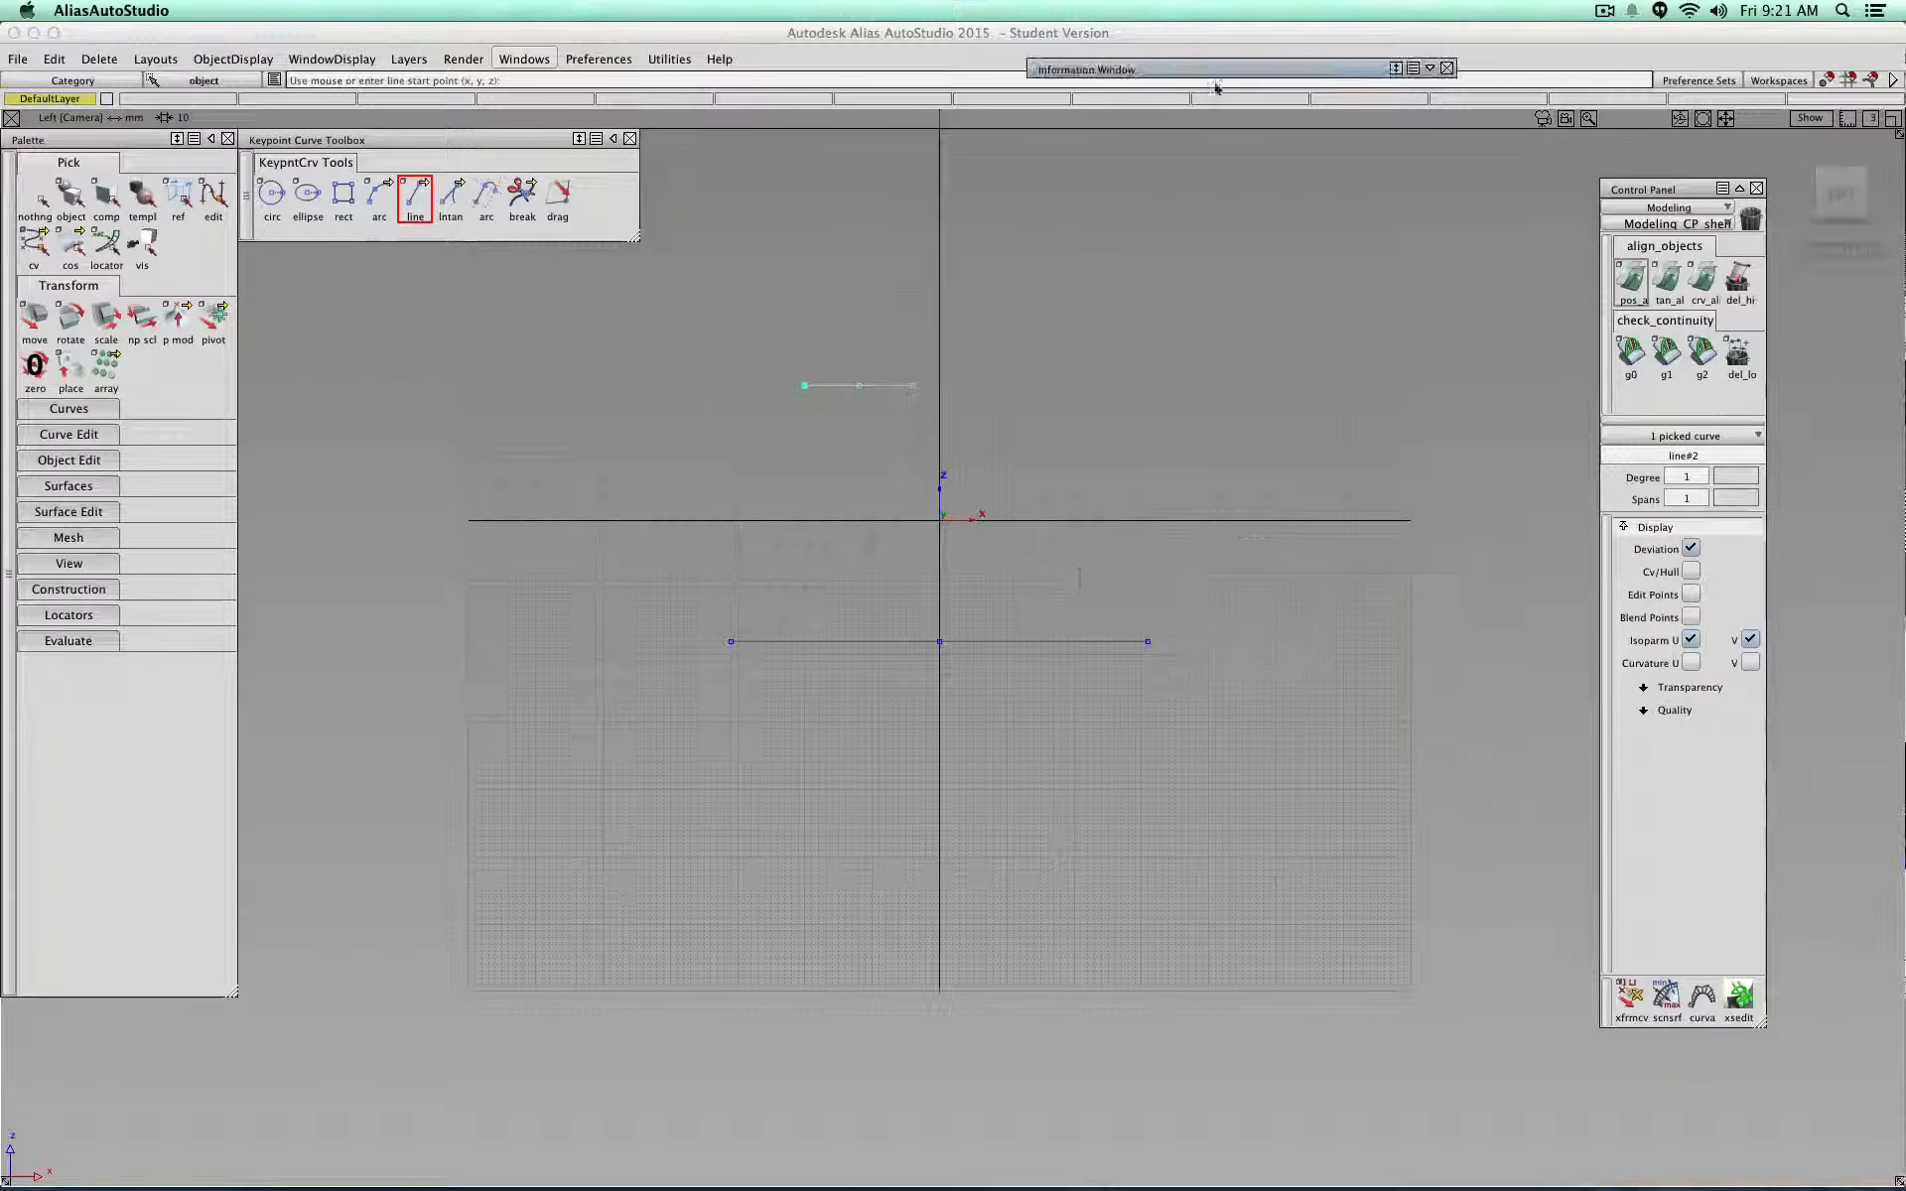
left_click(1427, 69)
left_click_drag(1200, 36, 1367, 147)
left_click(1242, 294)
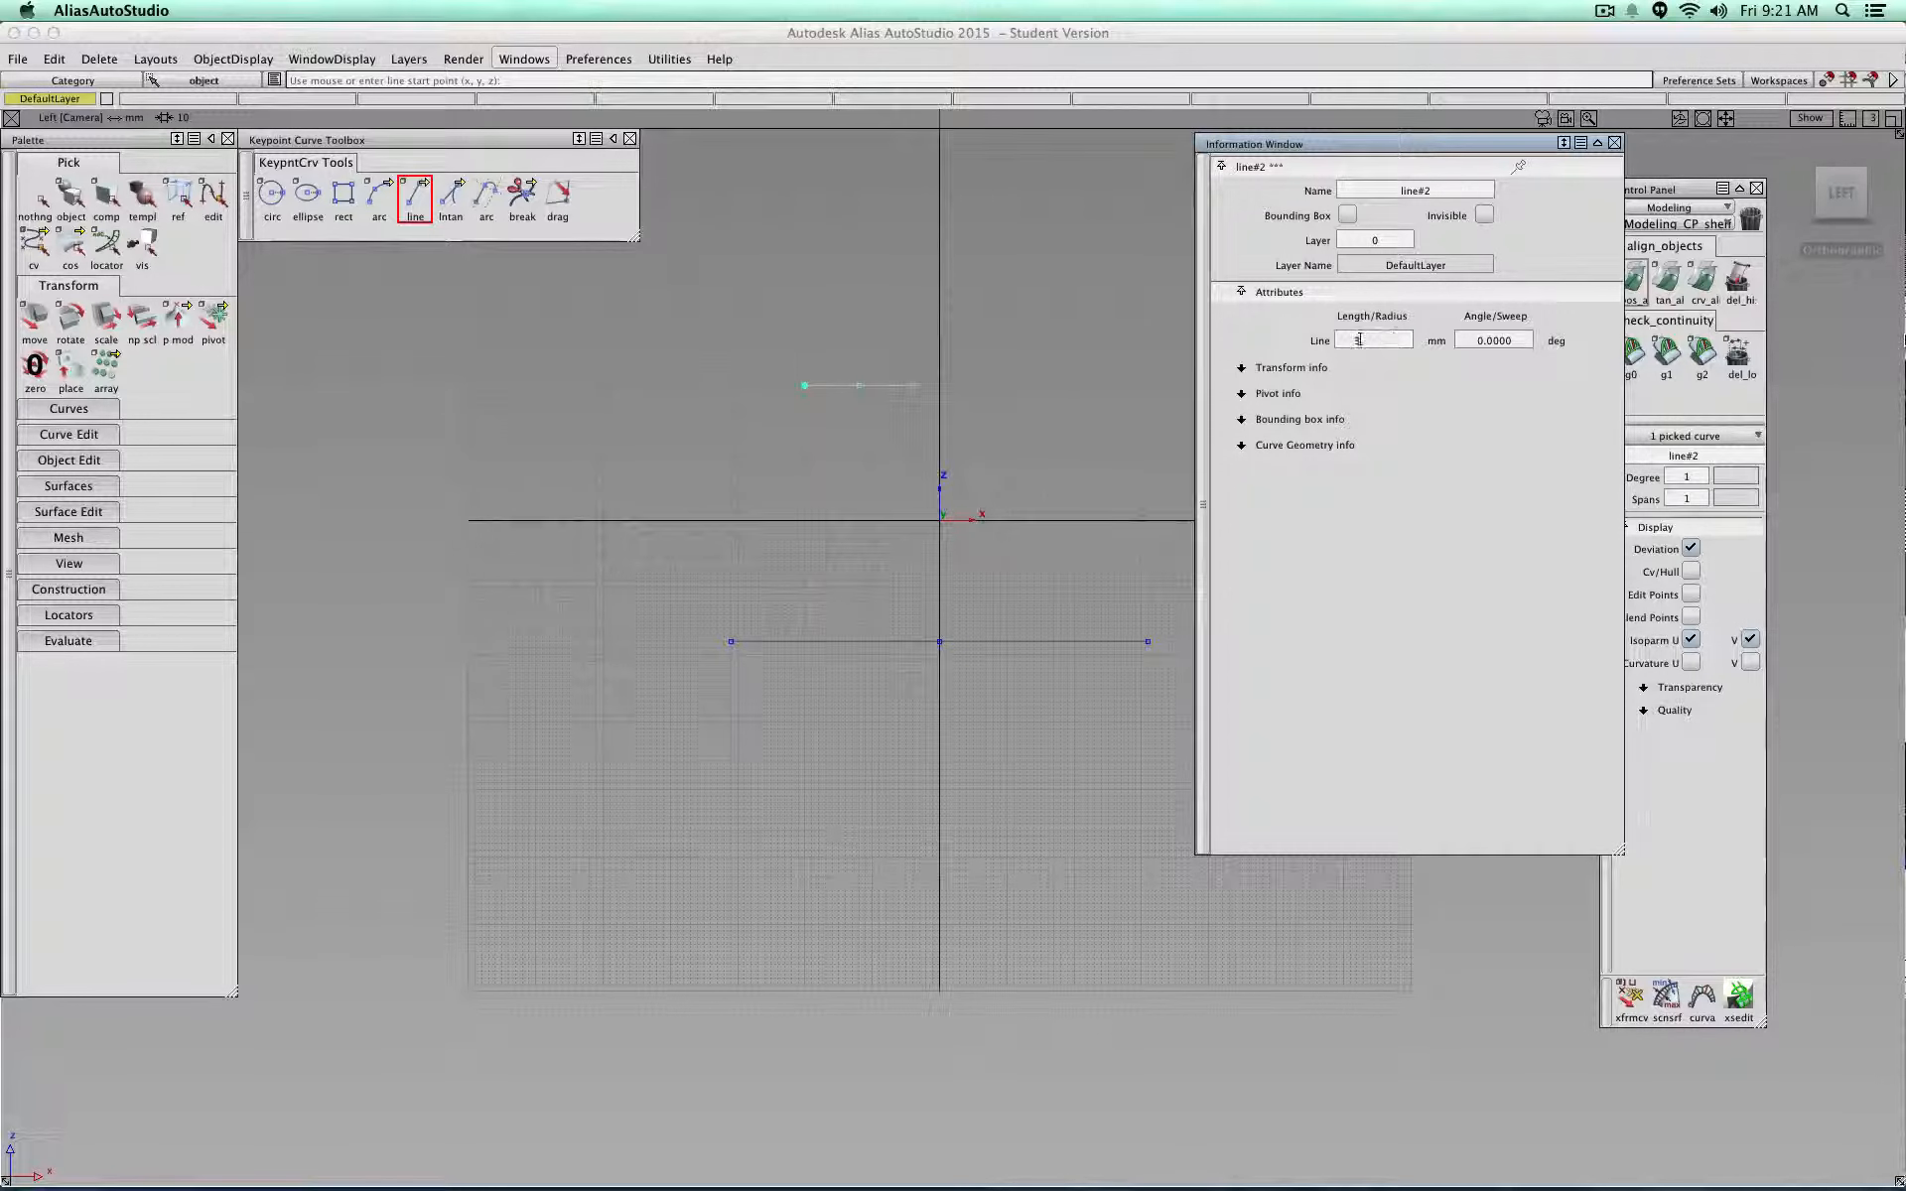
key("Return")
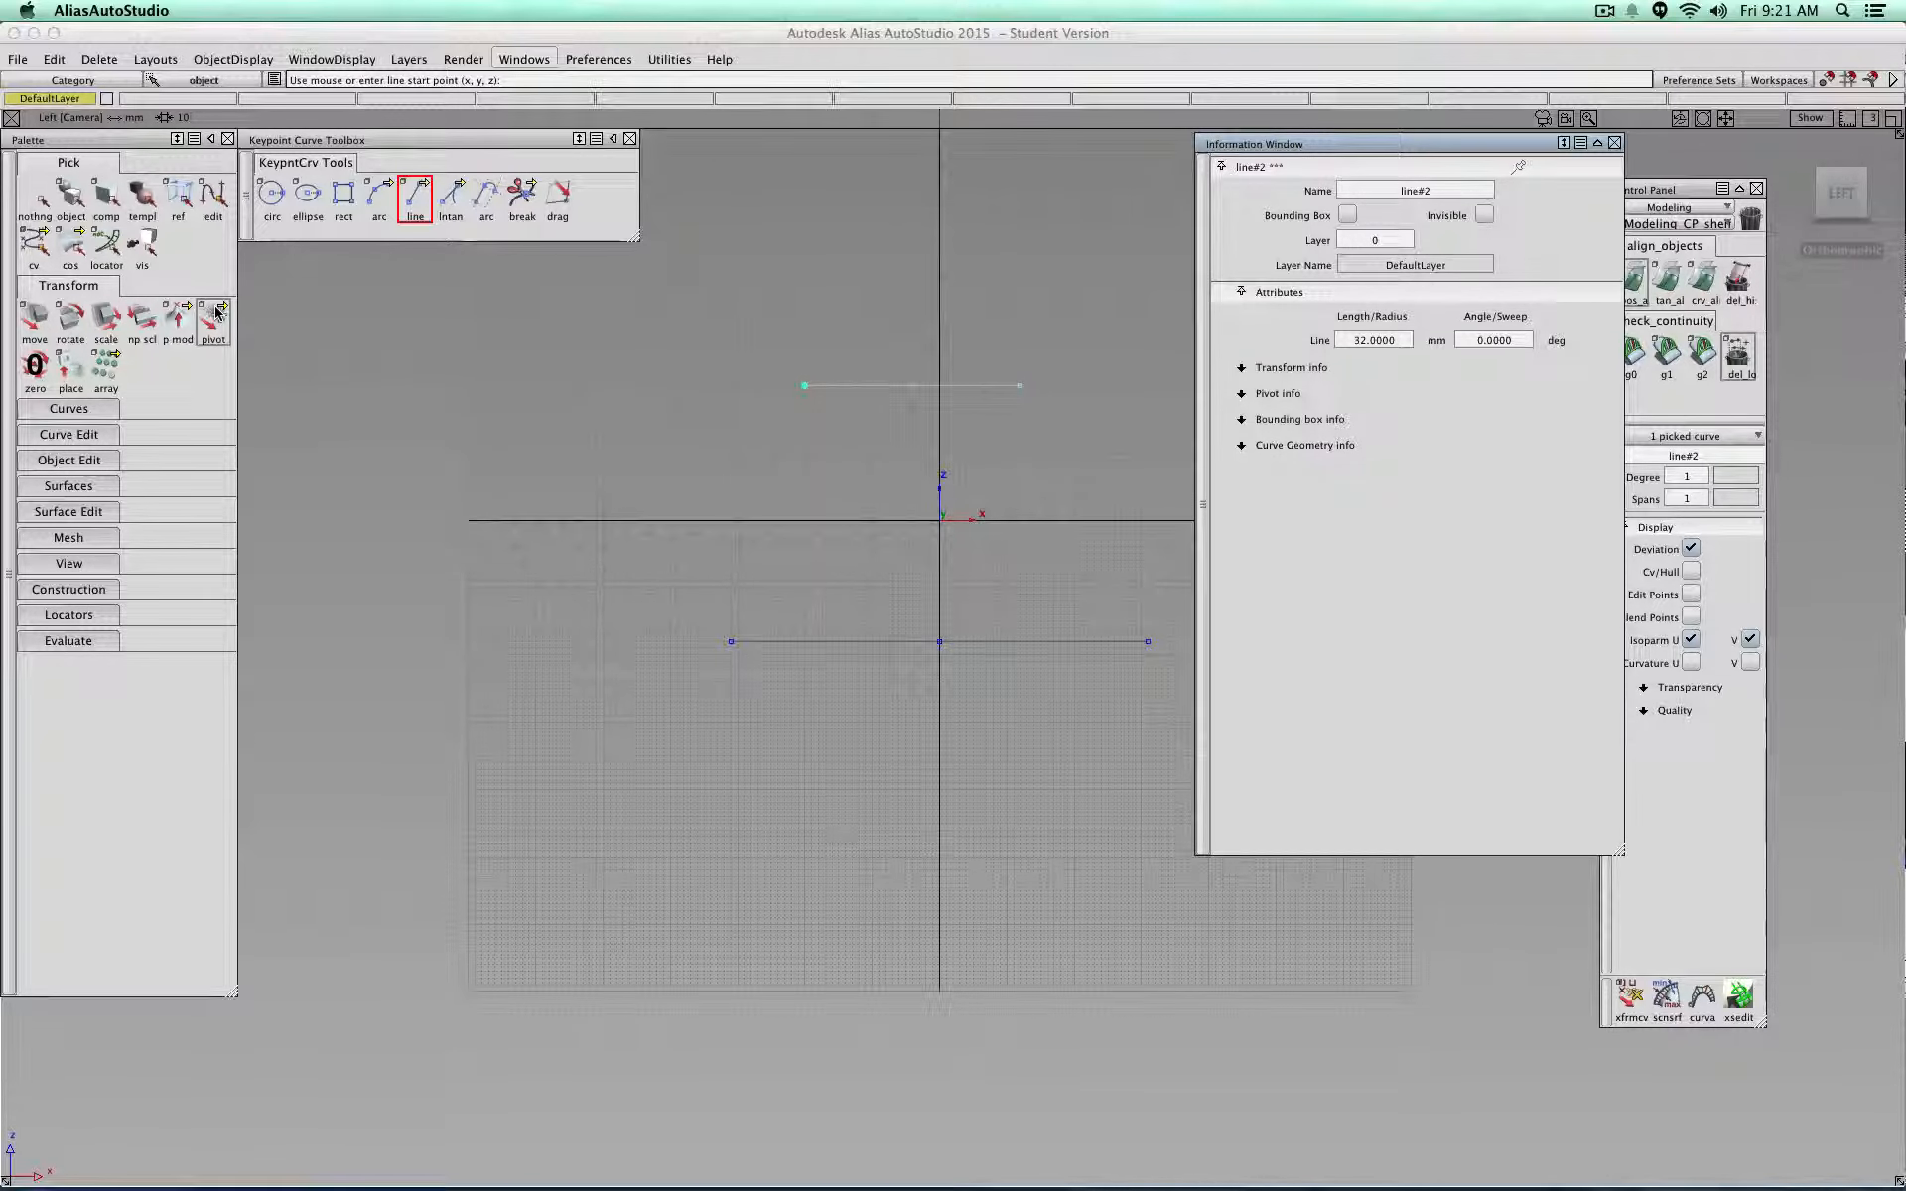
Step: Set the 32 mm line's pivot to its midpoint and move the line sideways until it is centred on the vertical axis
middle_click_drag(842, 307, 631, 411, "alt+shift")
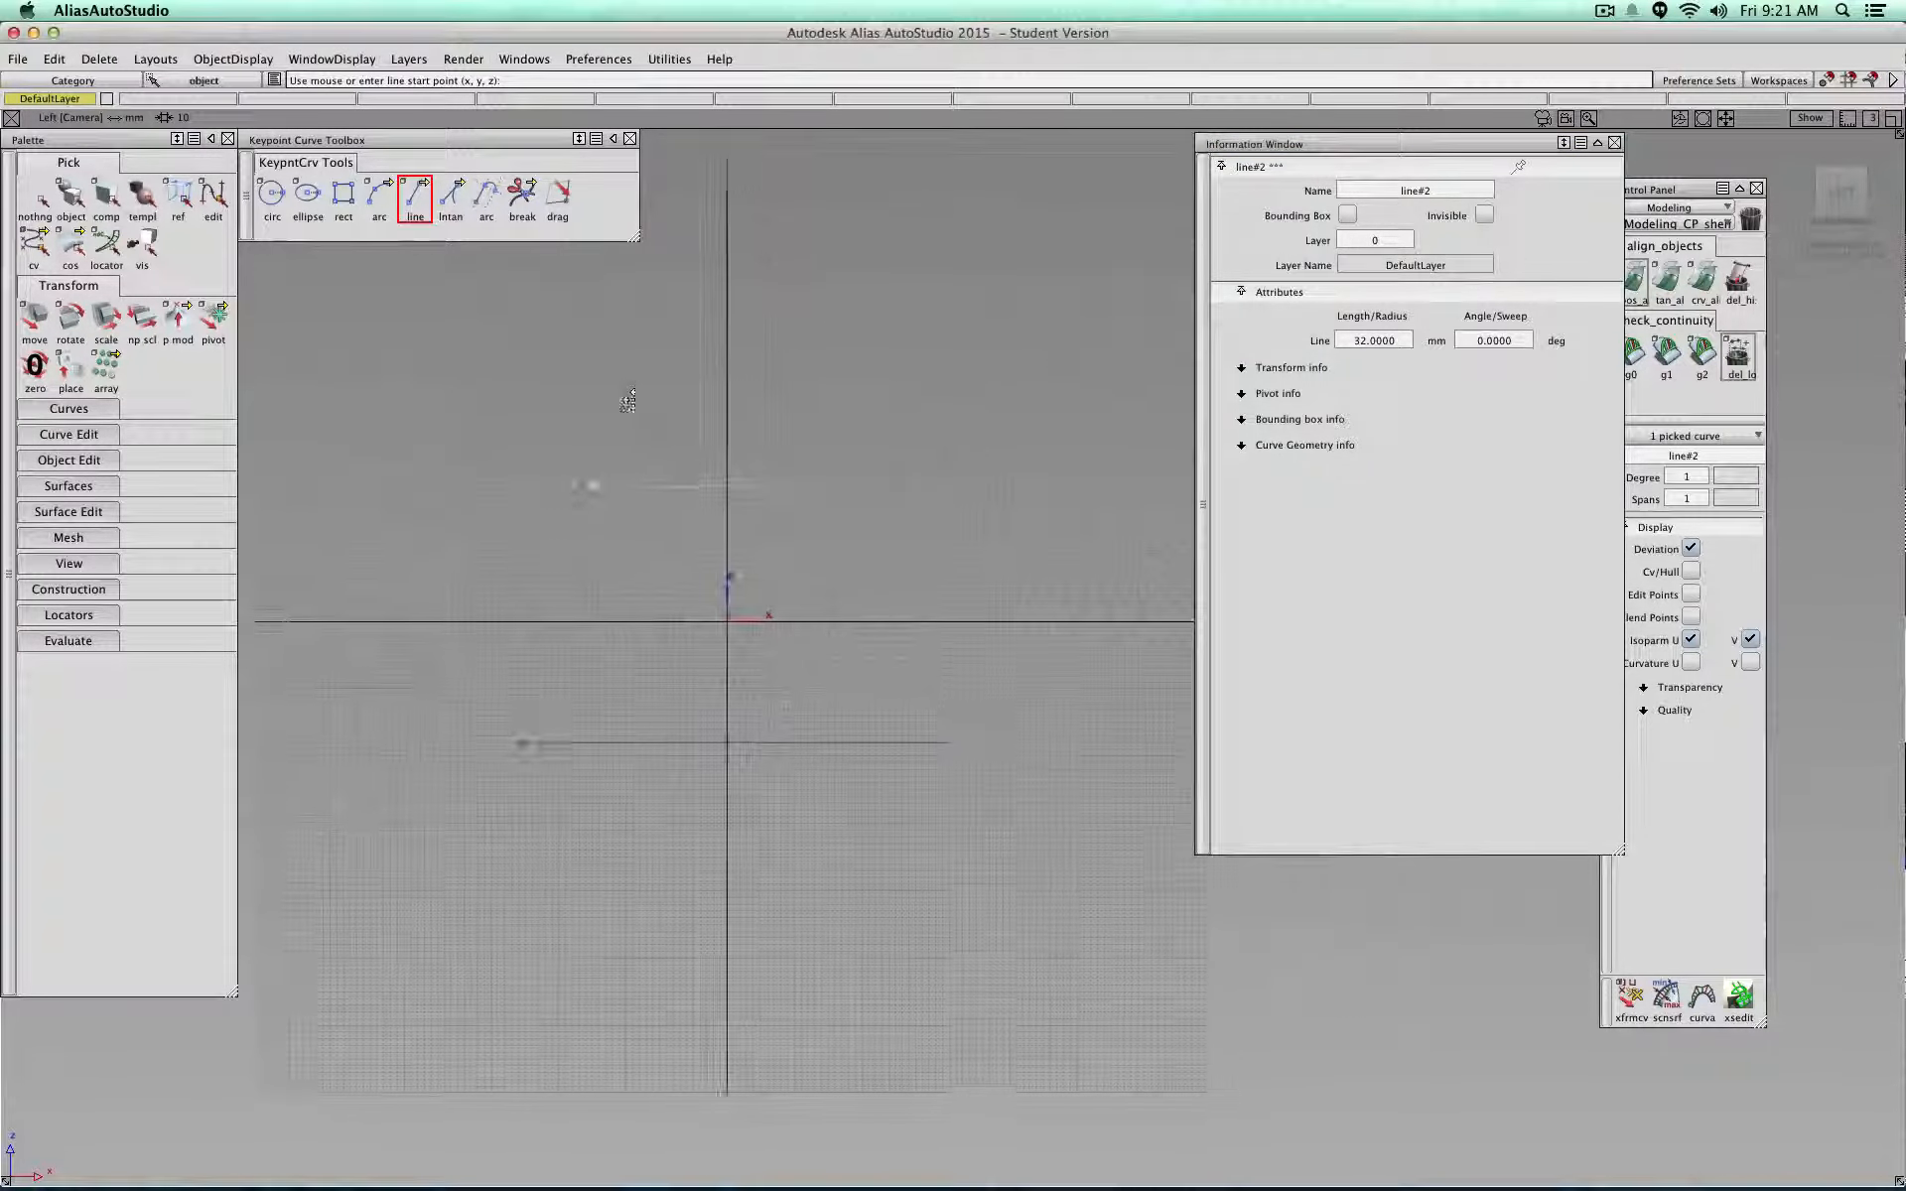
right_click_drag(794, 436, 452, 438, "alt+shift")
middle_click_drag(453, 437, 632, 519, "alt+shift")
left_click(214, 317)
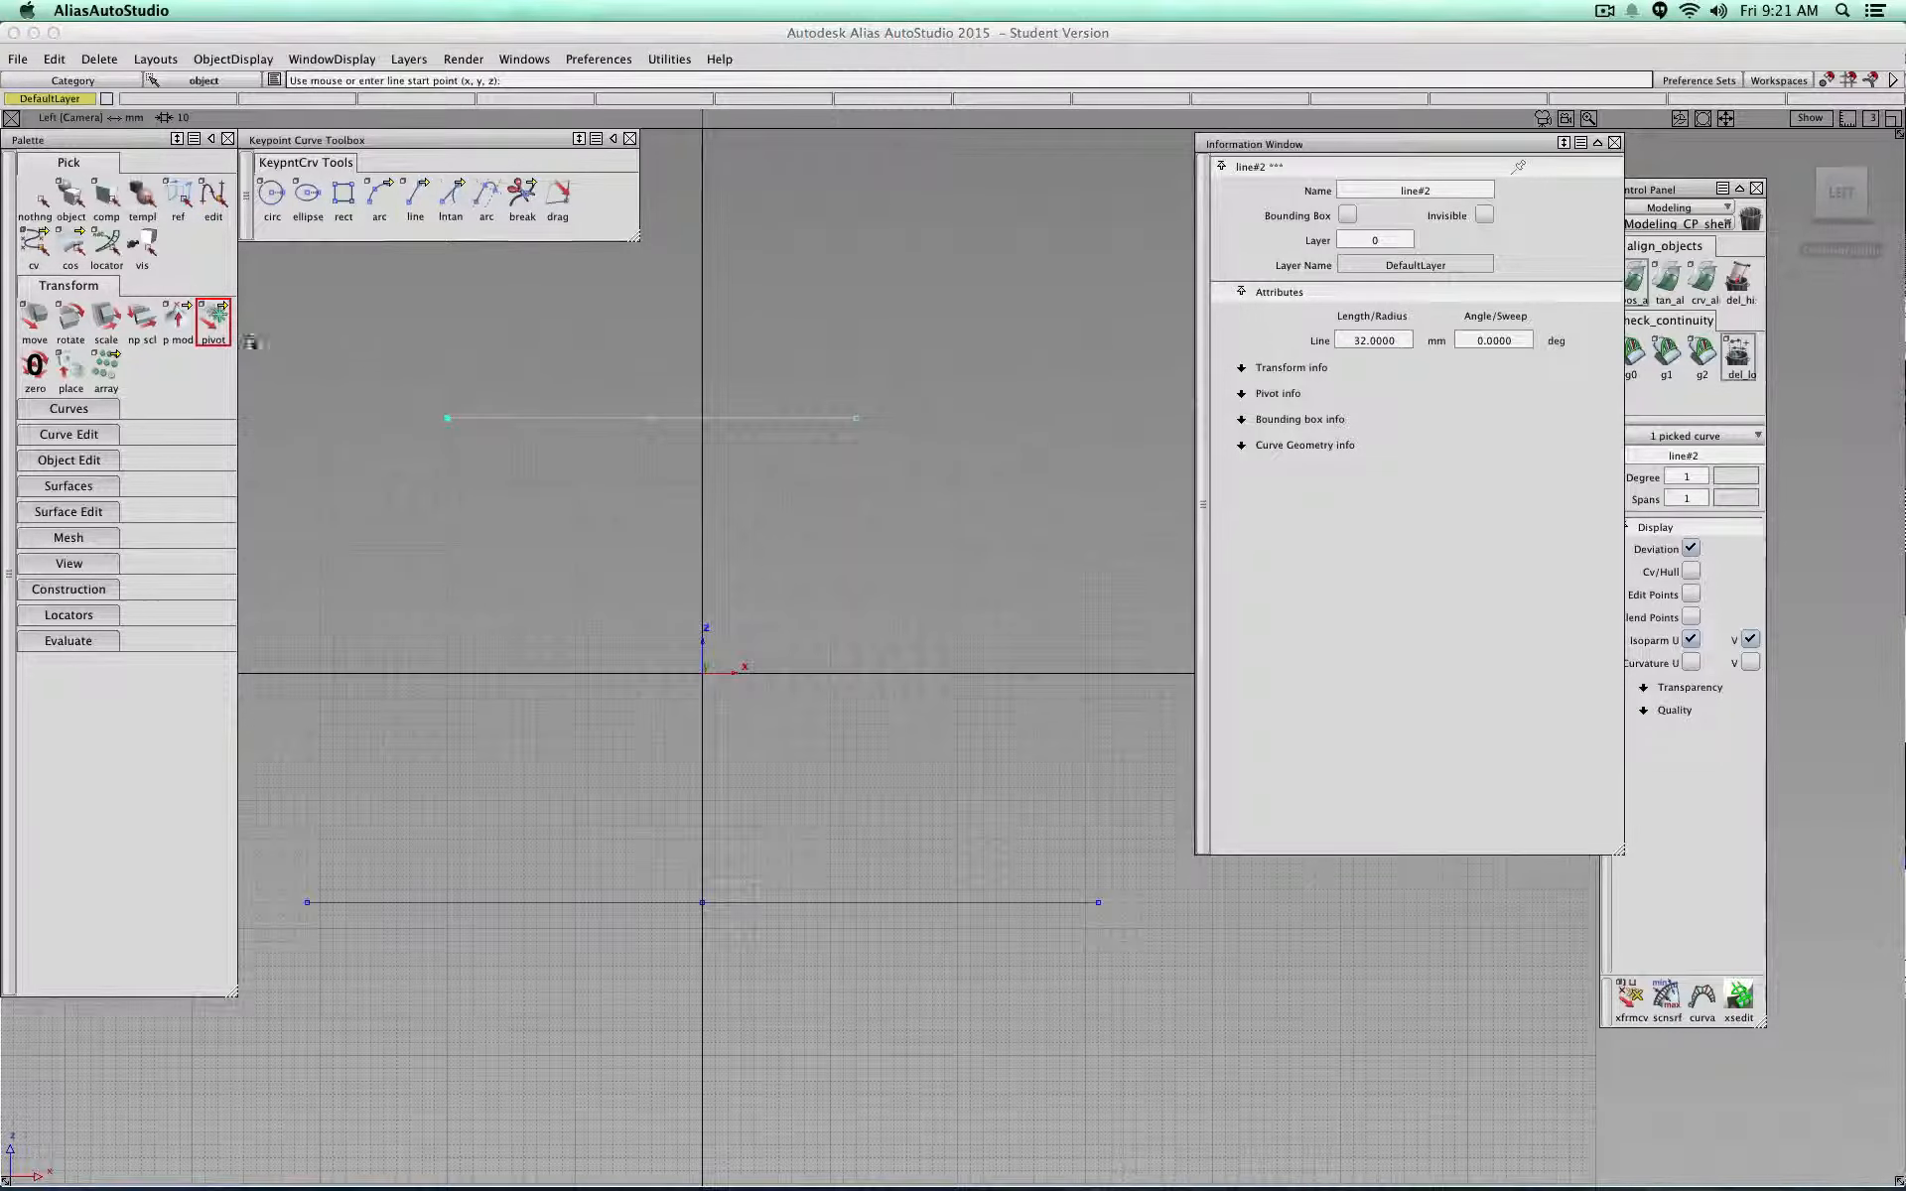
left_click(651, 418, "ctrl")
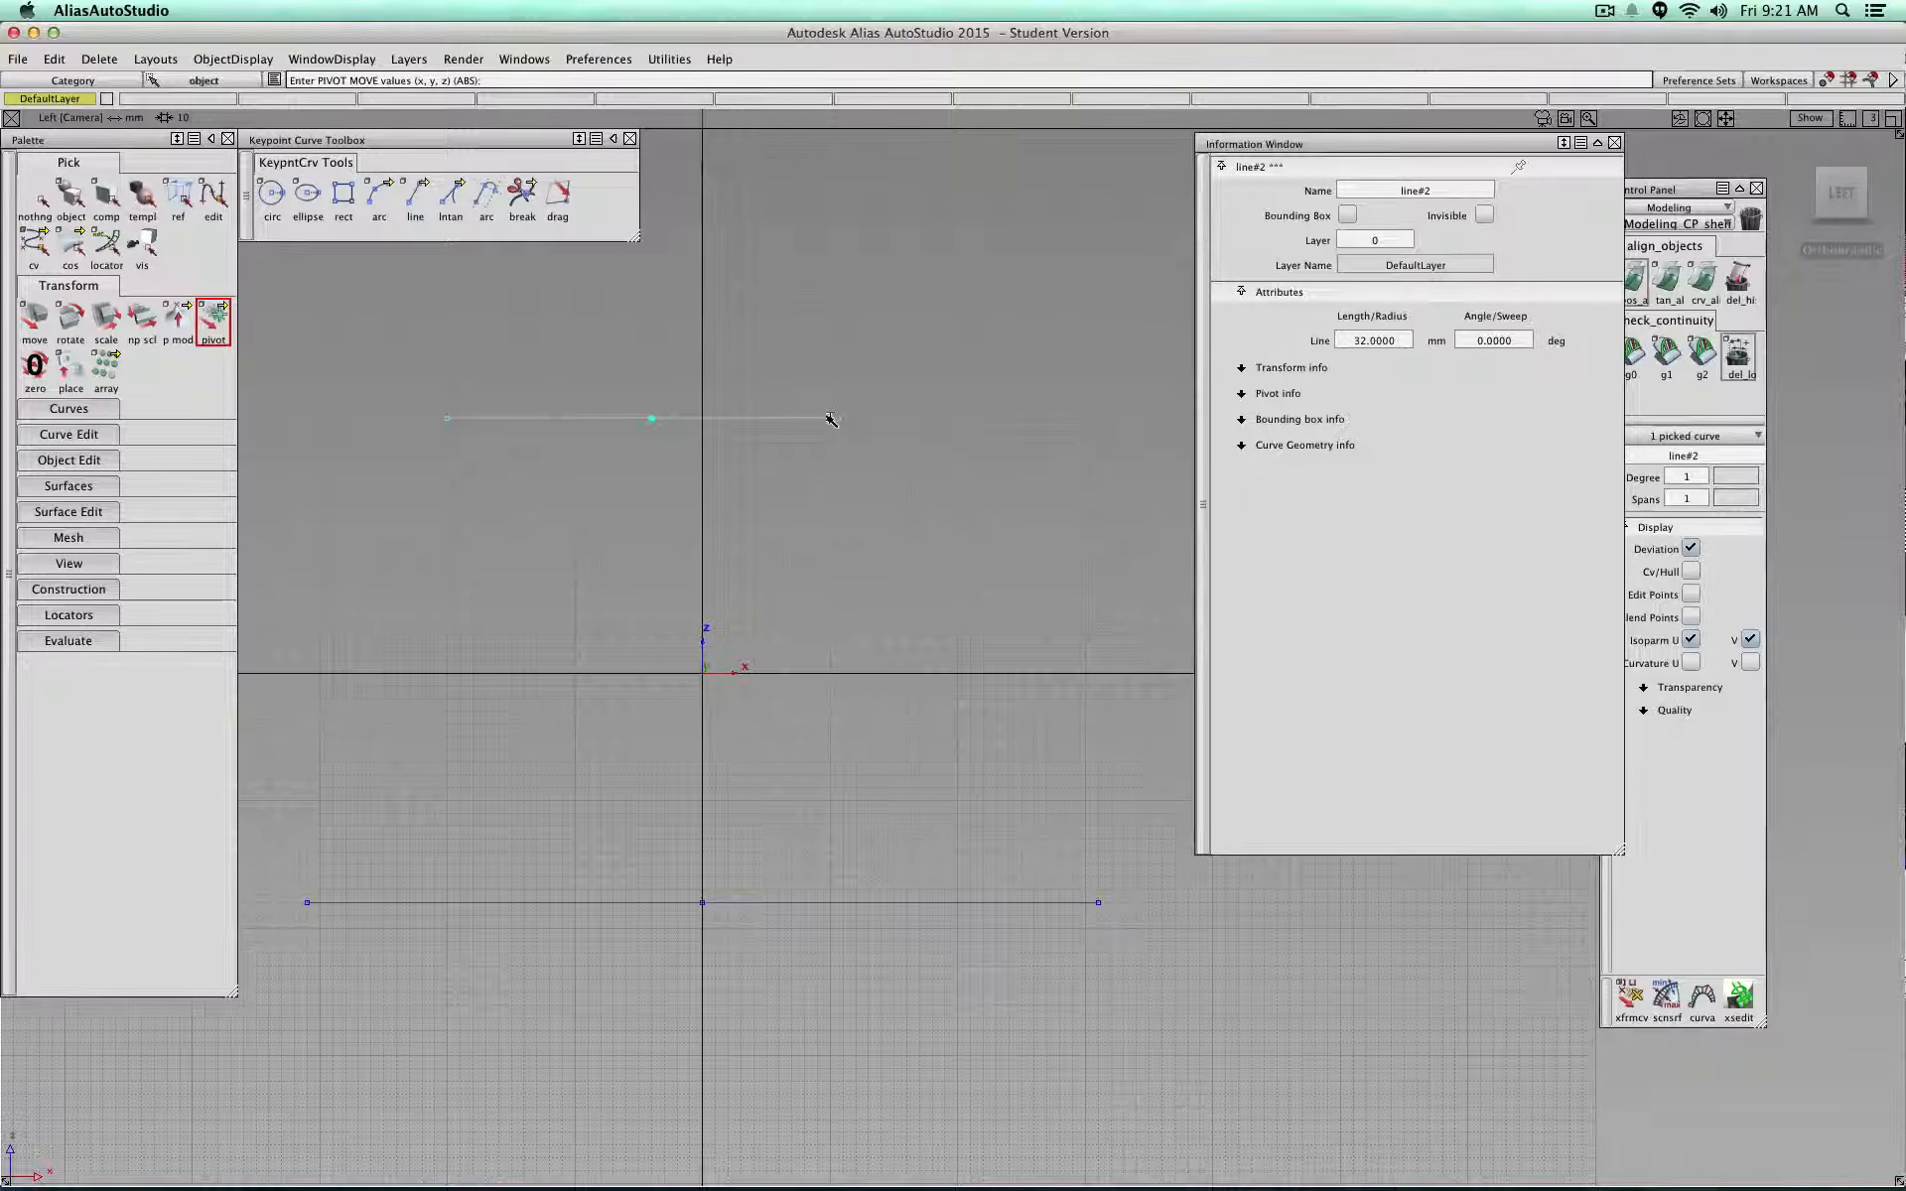
left_click(651, 418)
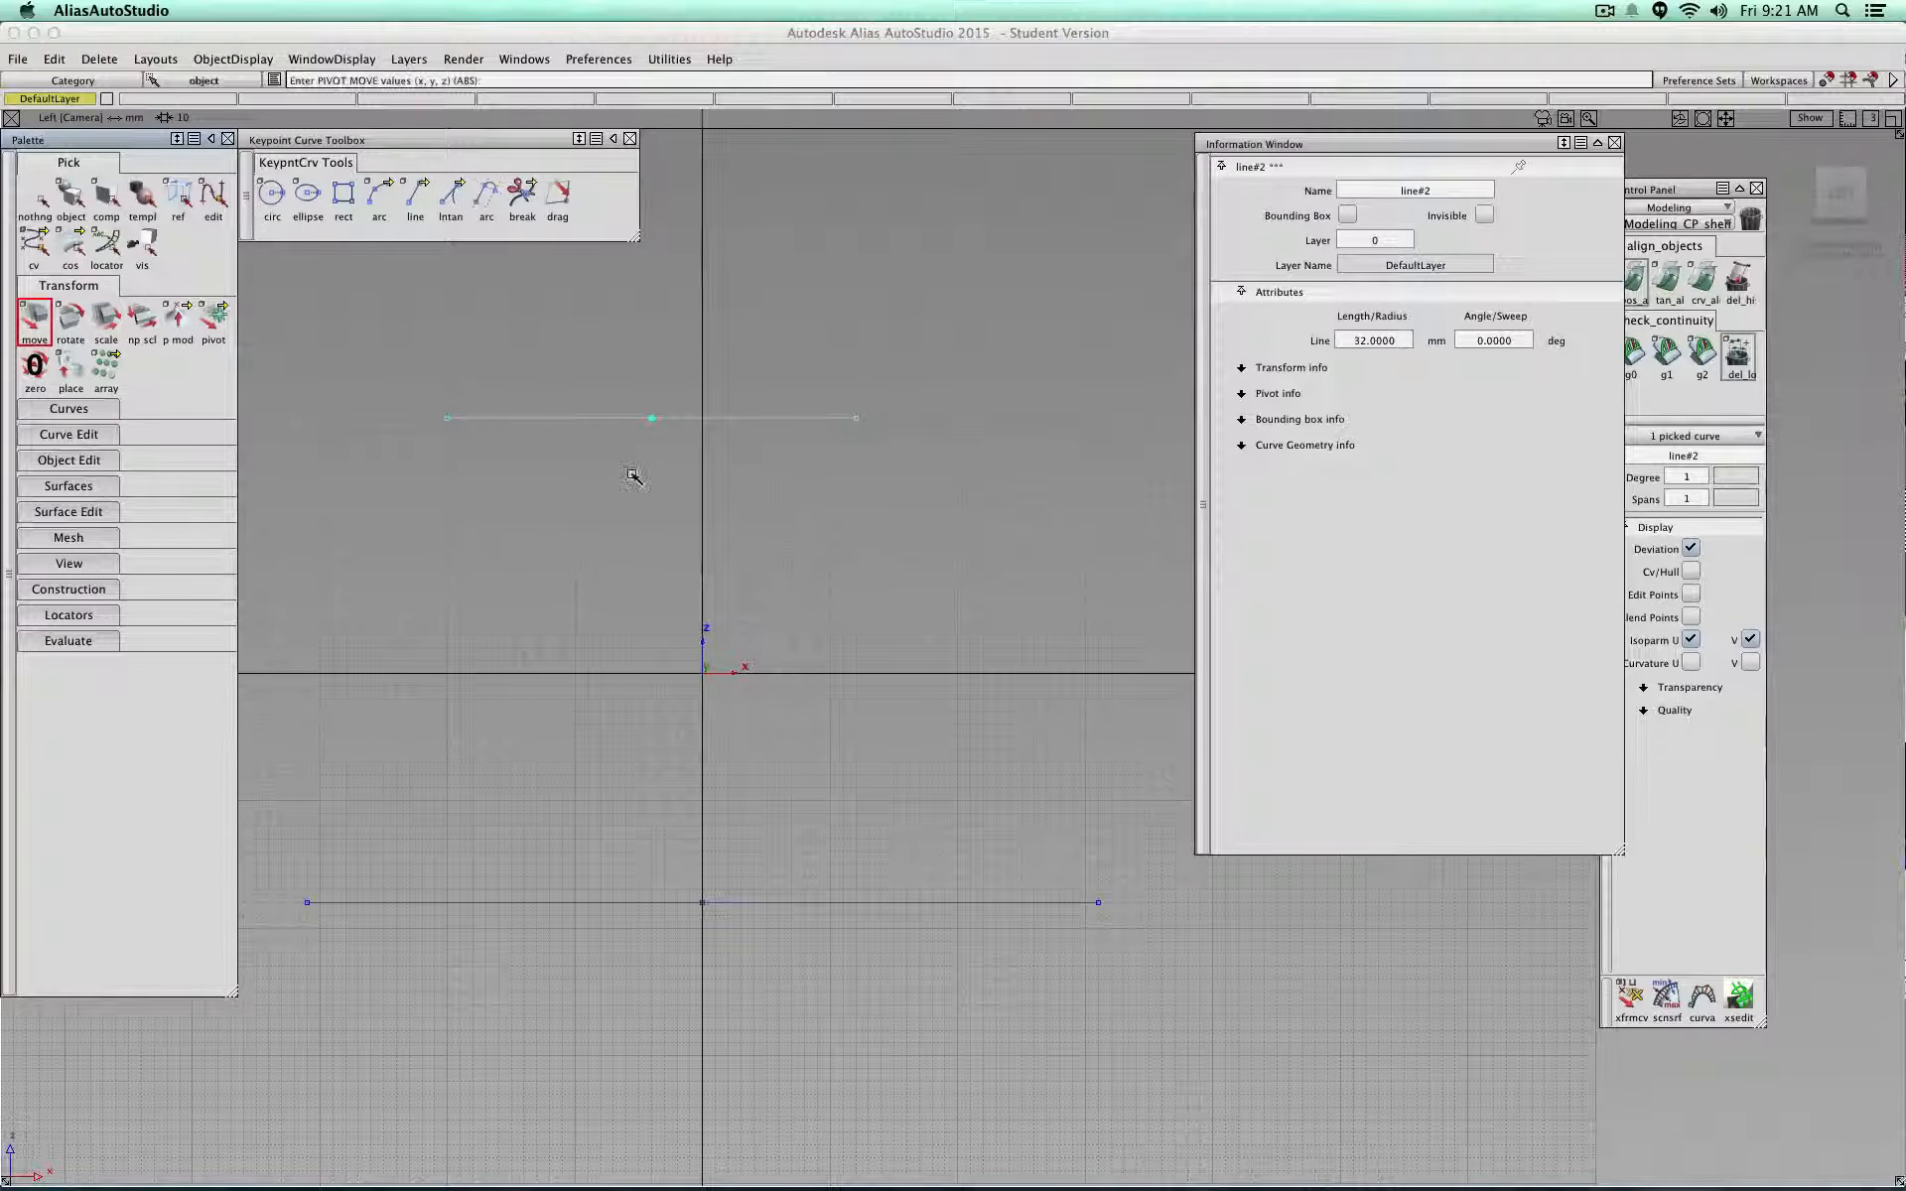
middle_click_drag(633, 477, 701, 387)
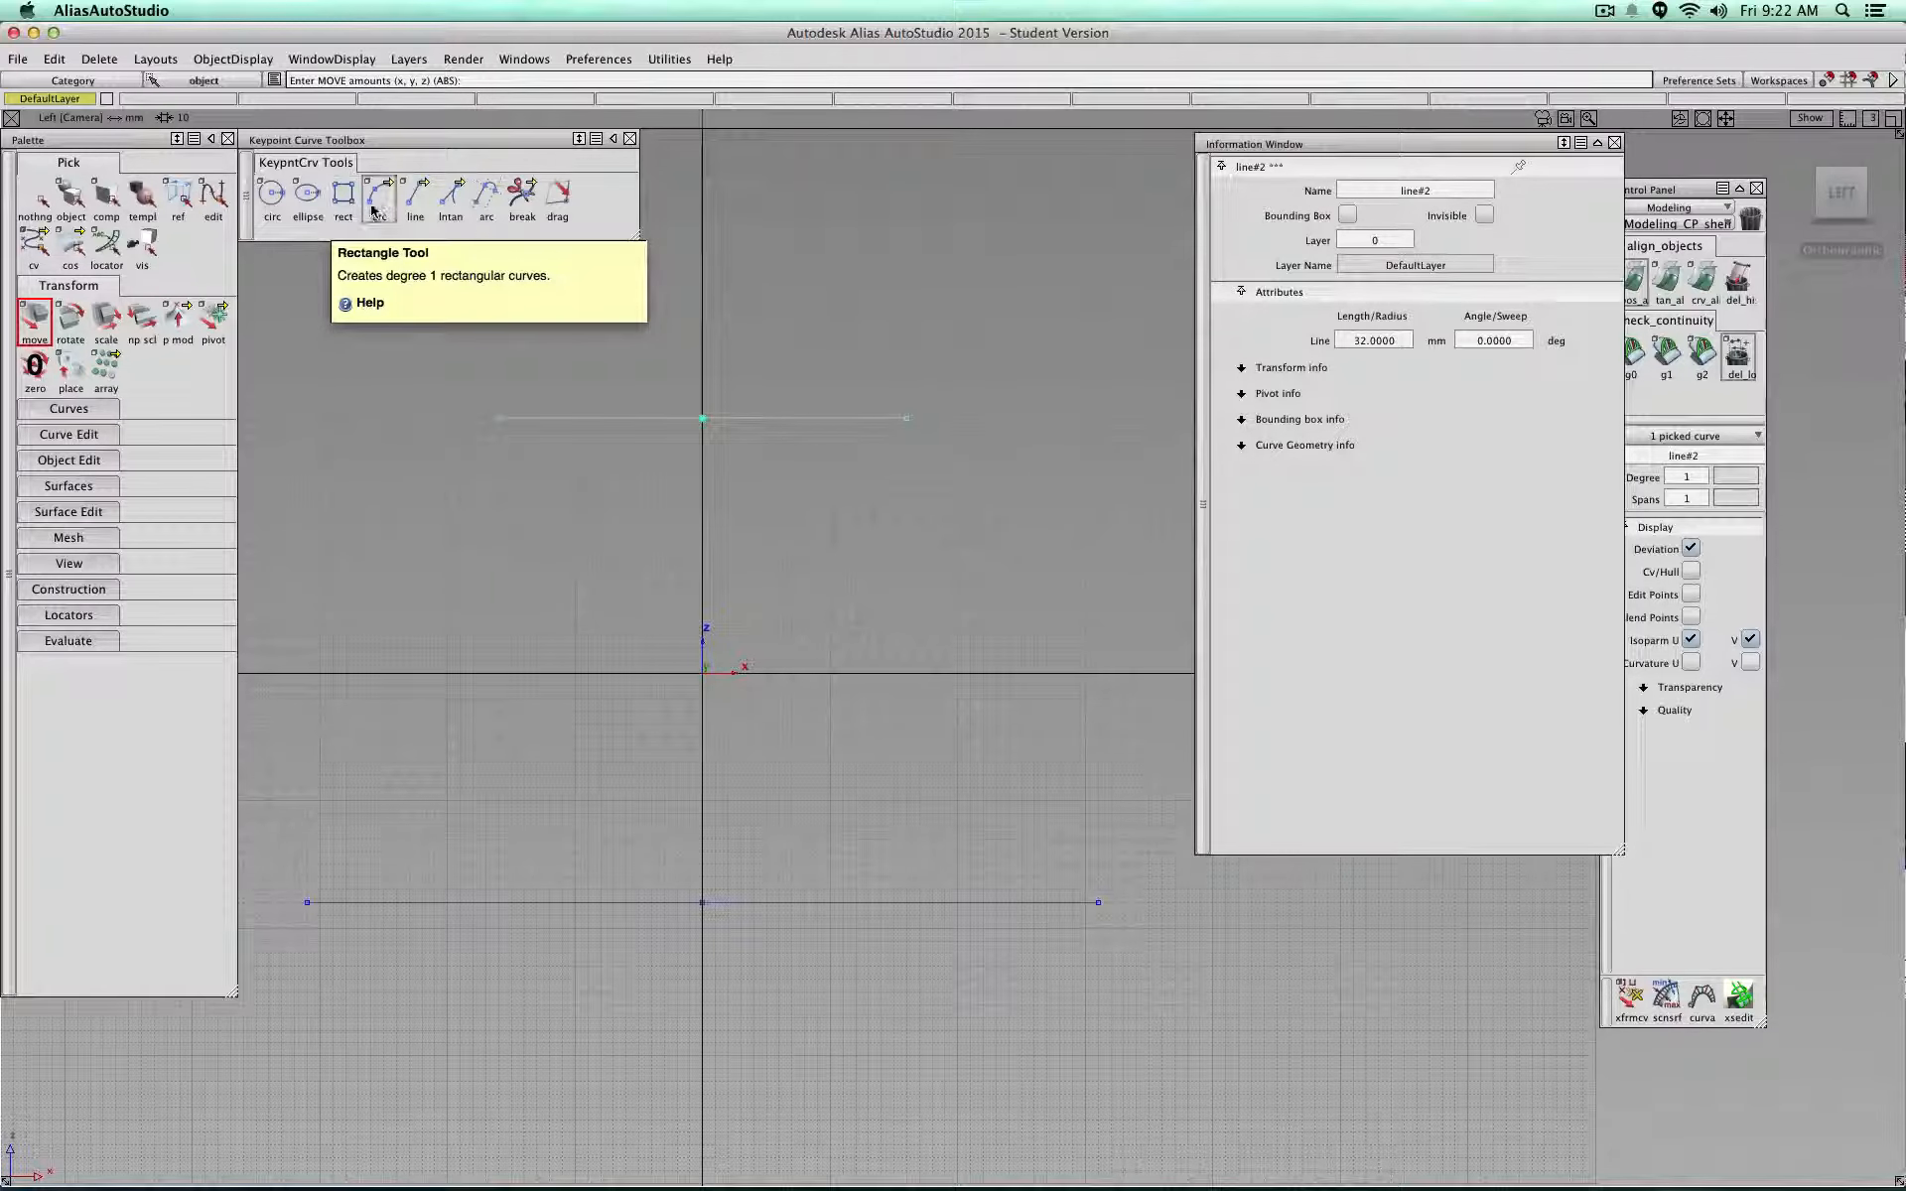
Step: Draw a 19 mm vertical keypoint line from the upper line's midpoint down towards the origin, and clear the selection
left_click(415, 199)
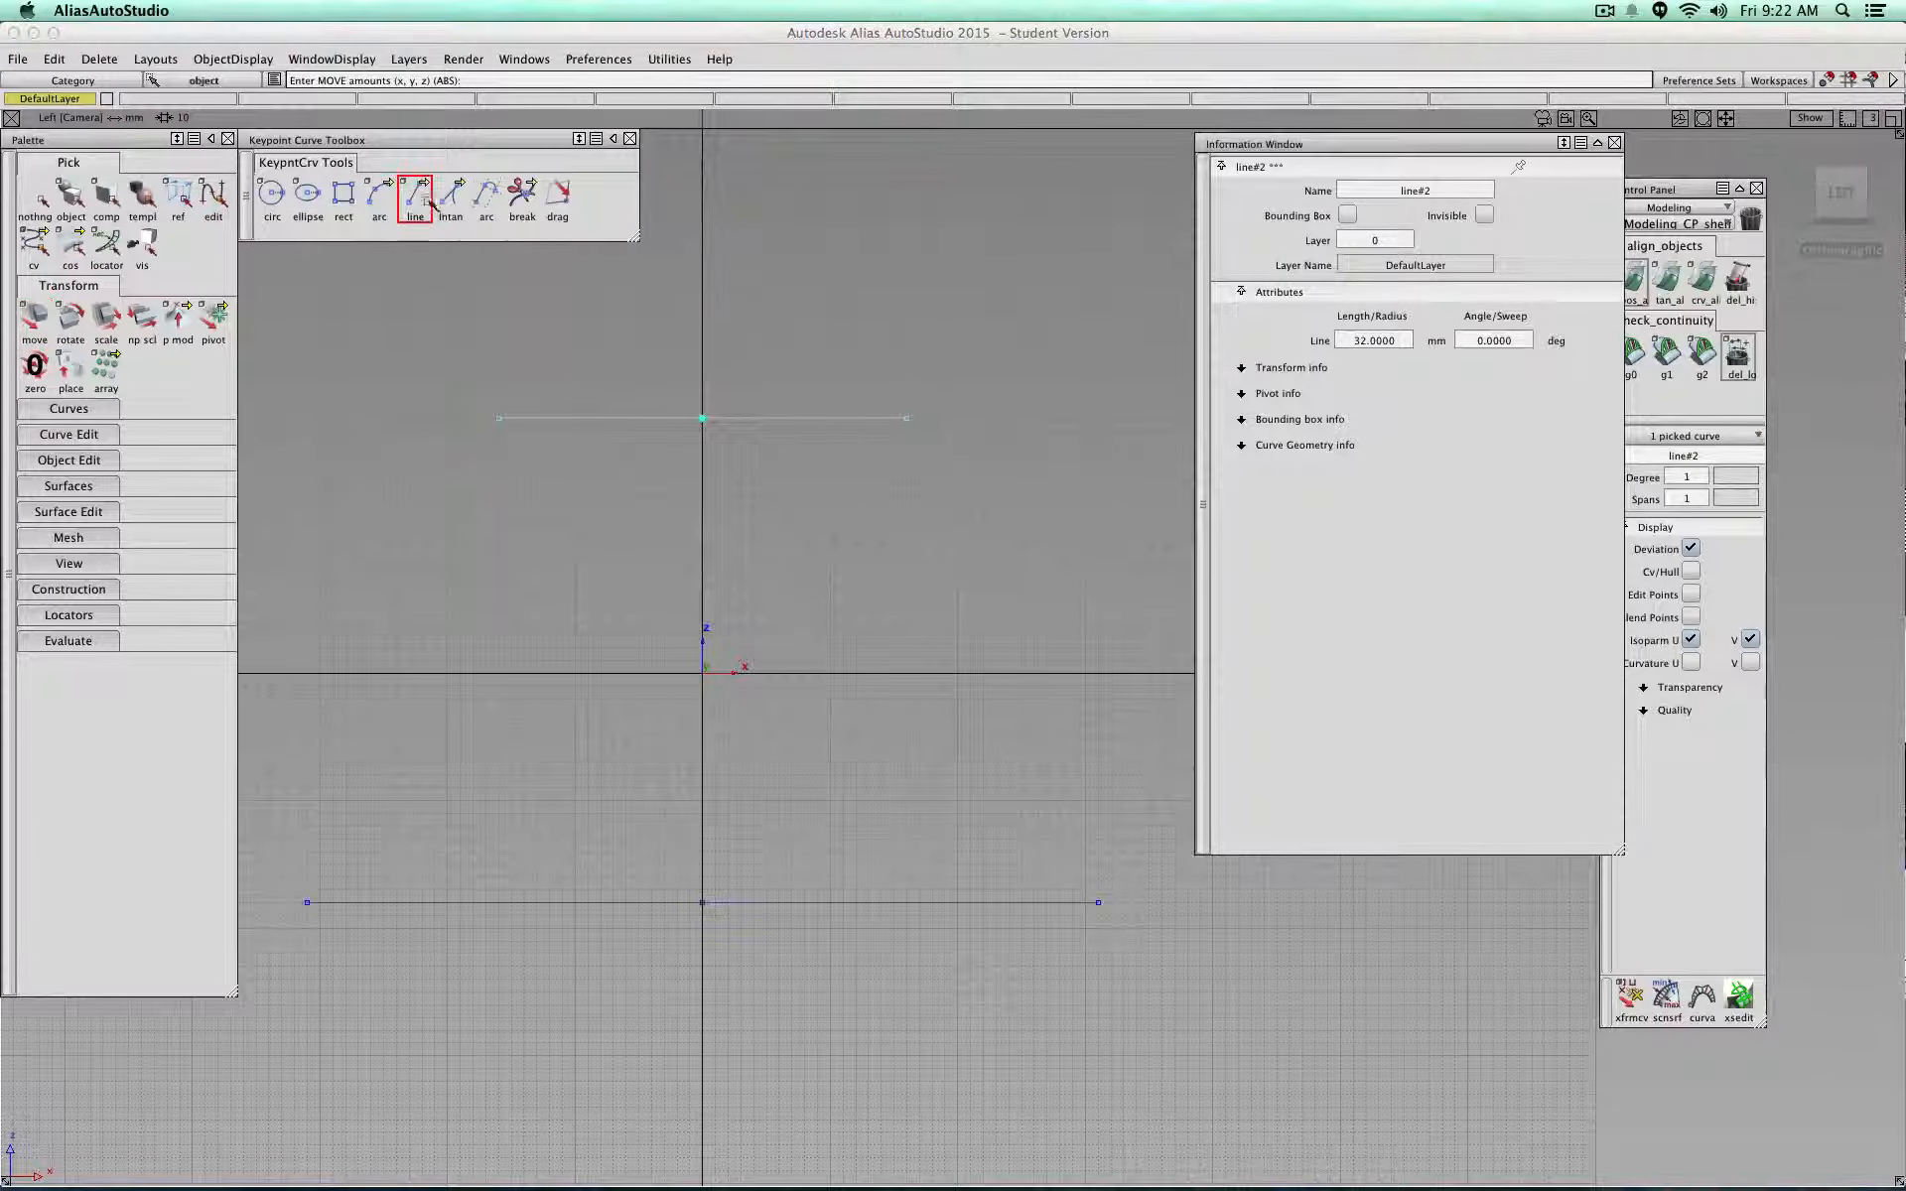
left_click(703, 420)
left_click_drag(706, 475, 711, 661)
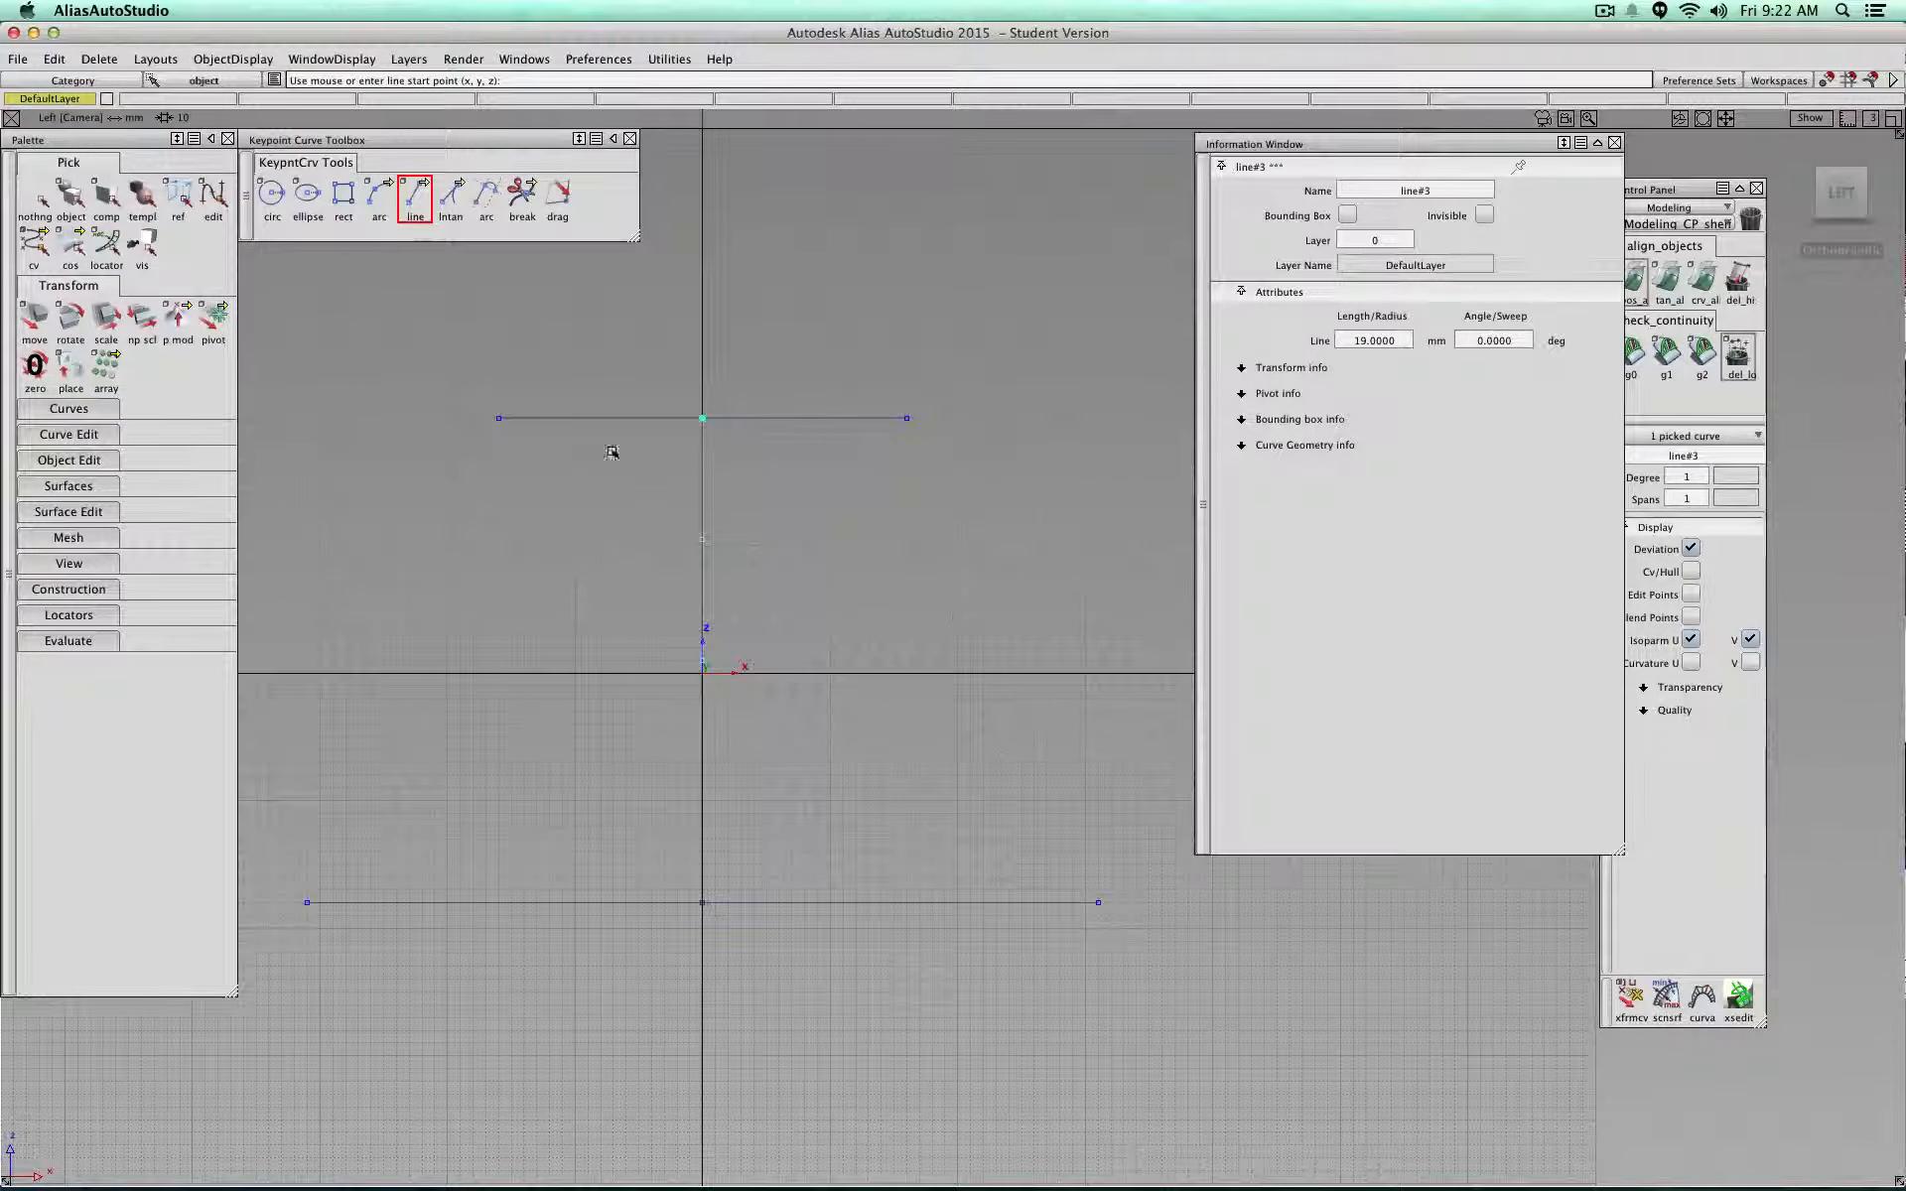
scroll(728, 612, "up", 8)
scroll(728, 612, "down", 6)
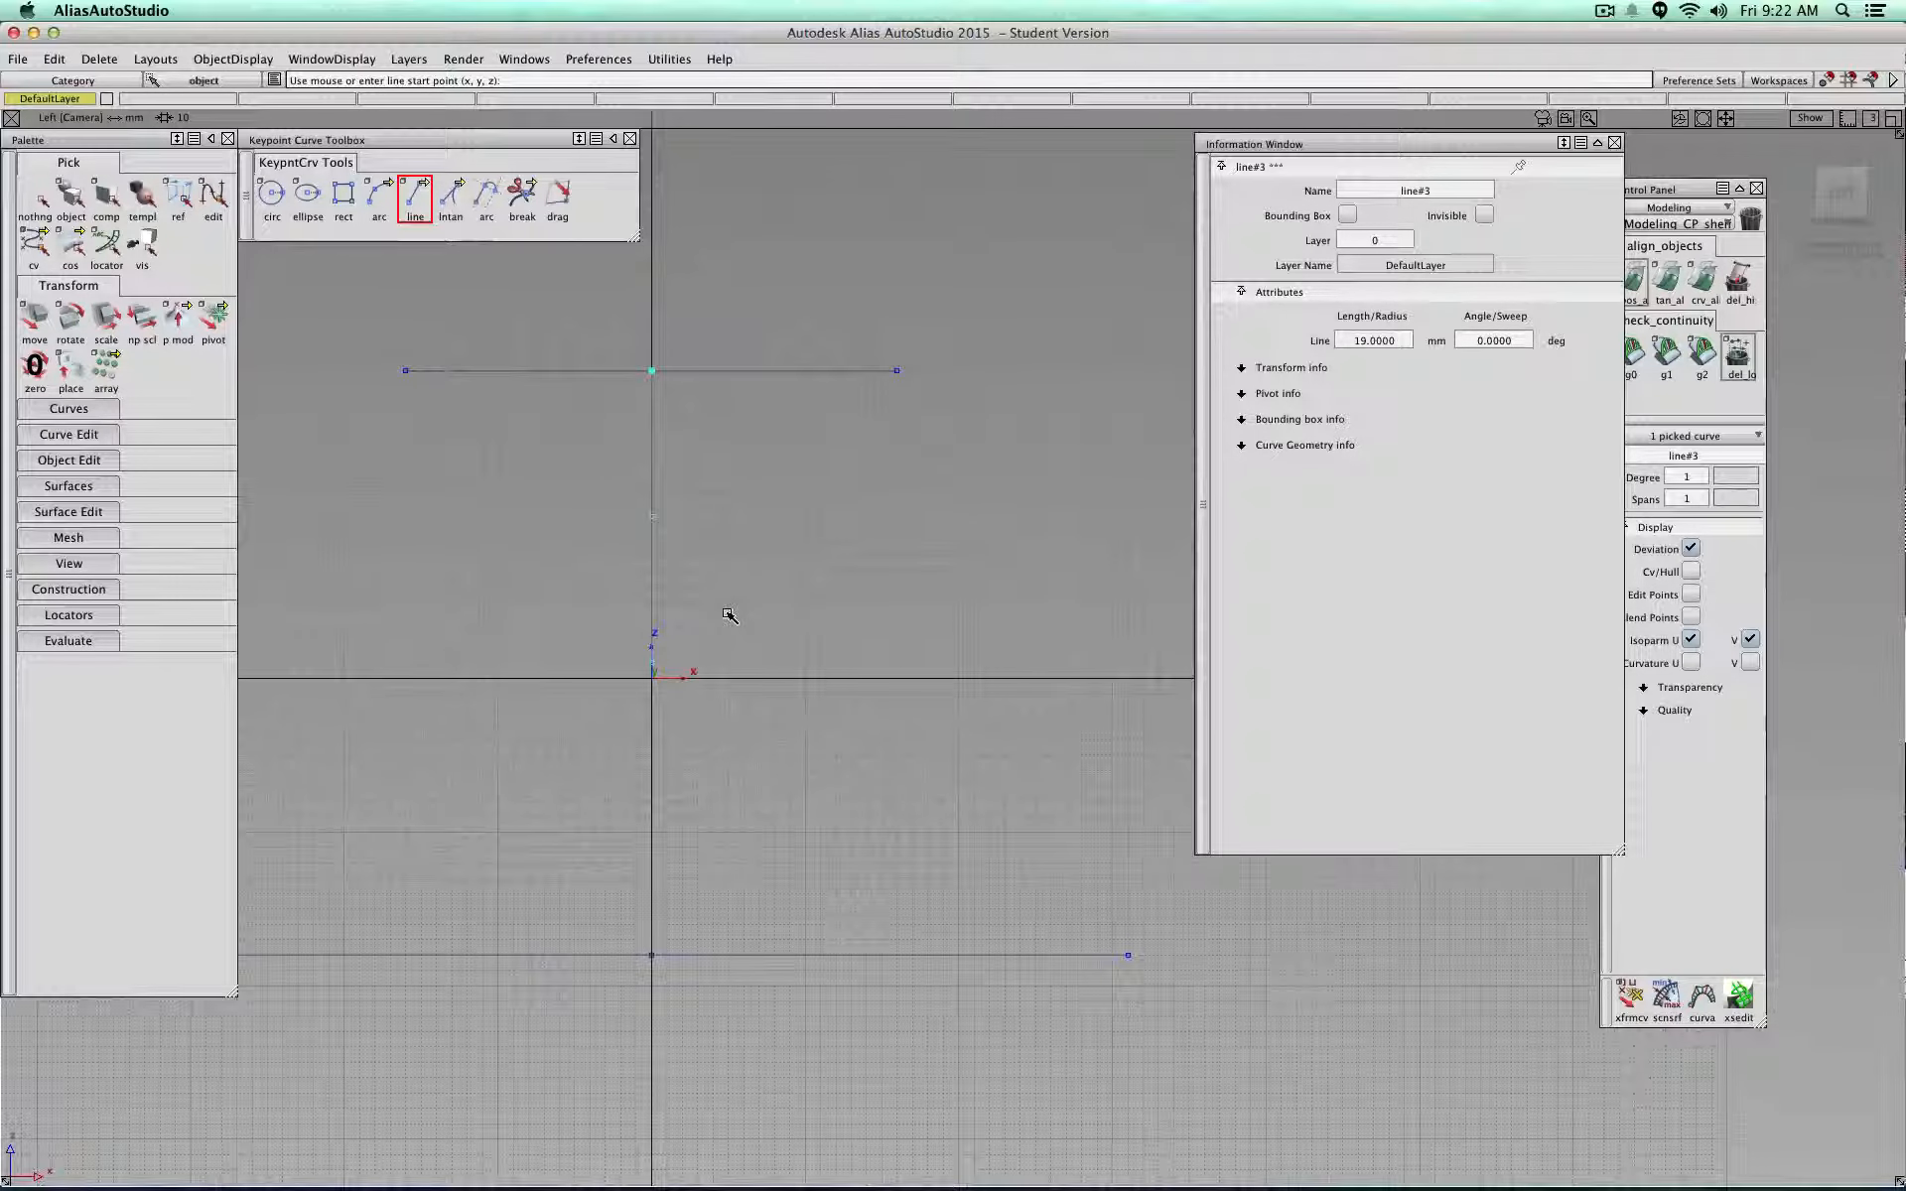
left_click(34, 201)
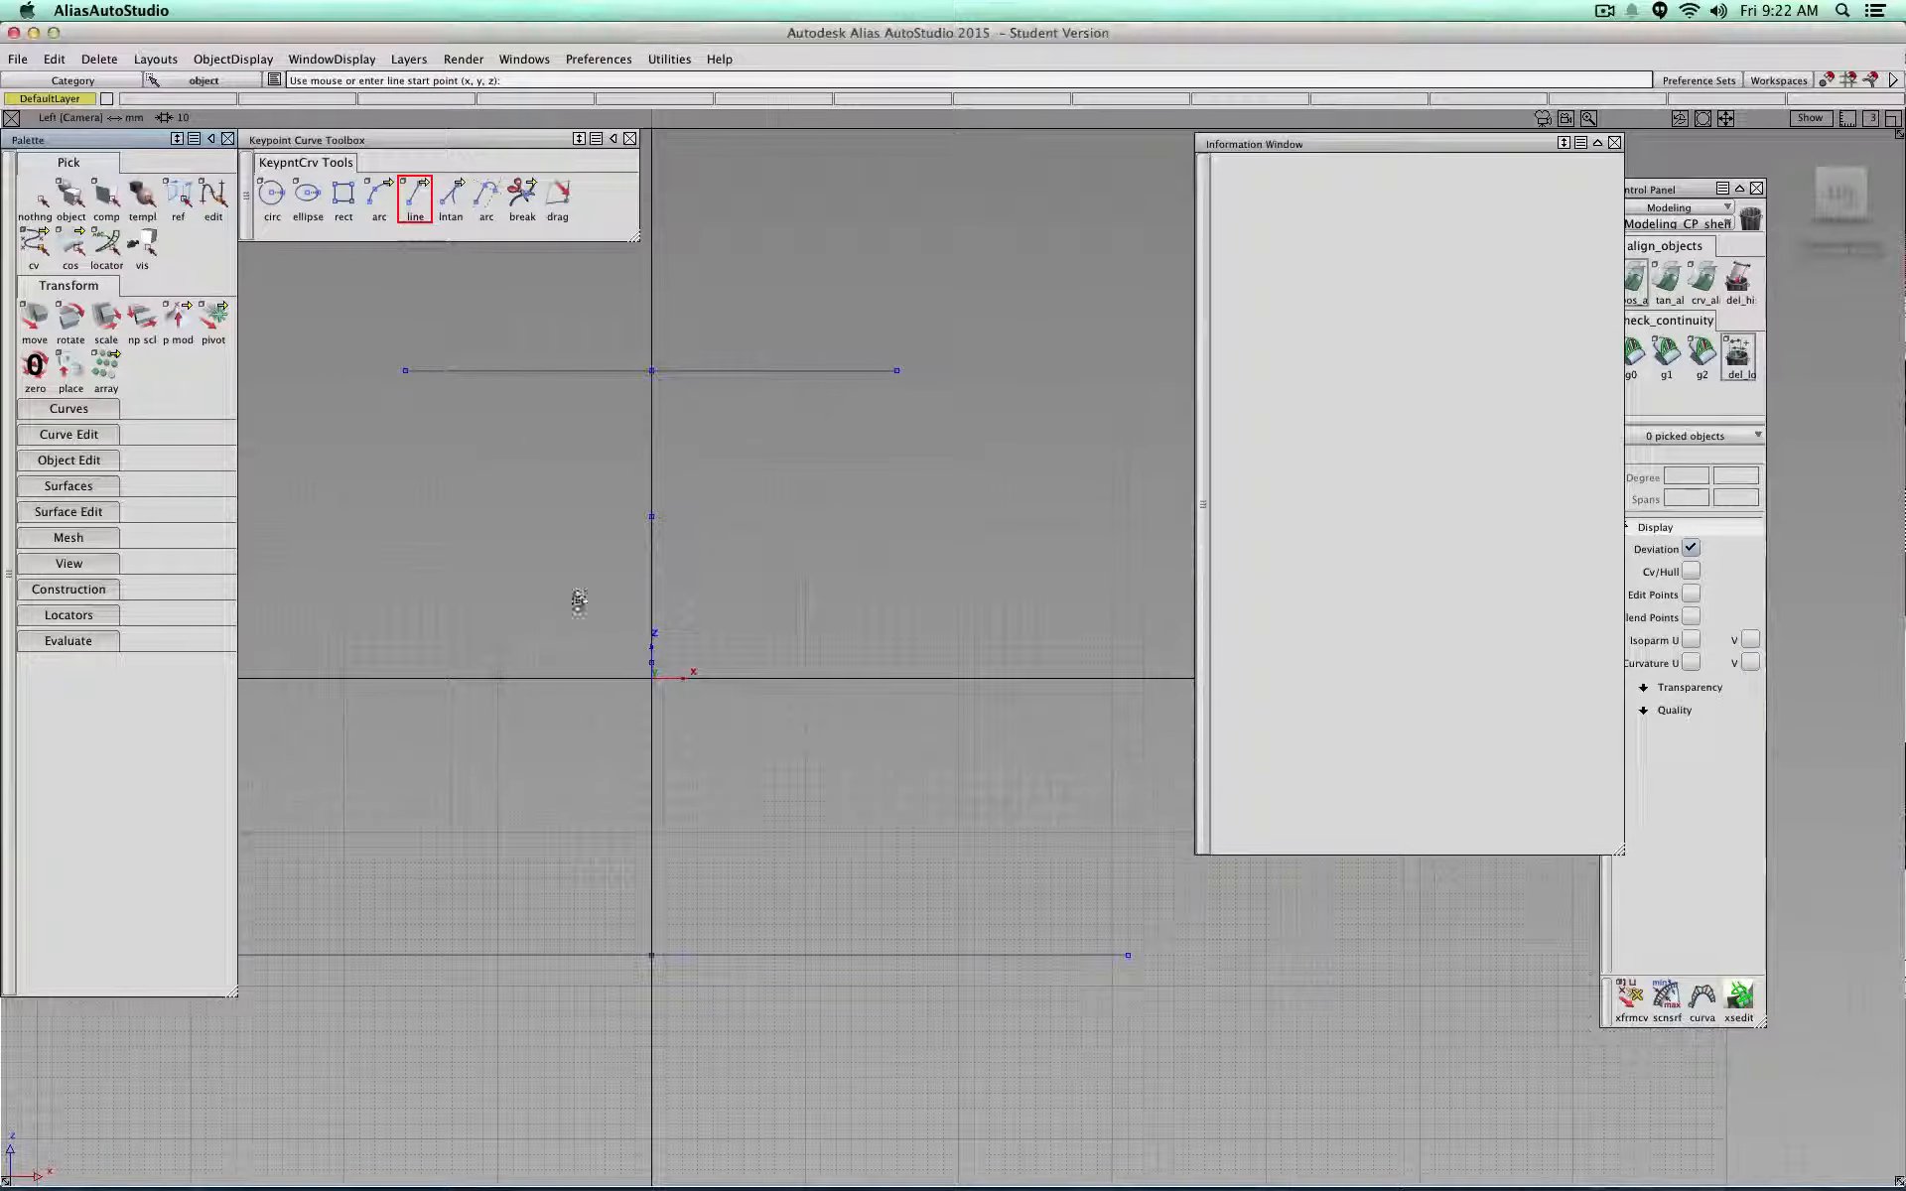
Step: Pick the 62 mm line and move it up to just below the horizontal axis
middle_click_drag(628, 651, 764, 564, "alt+shift")
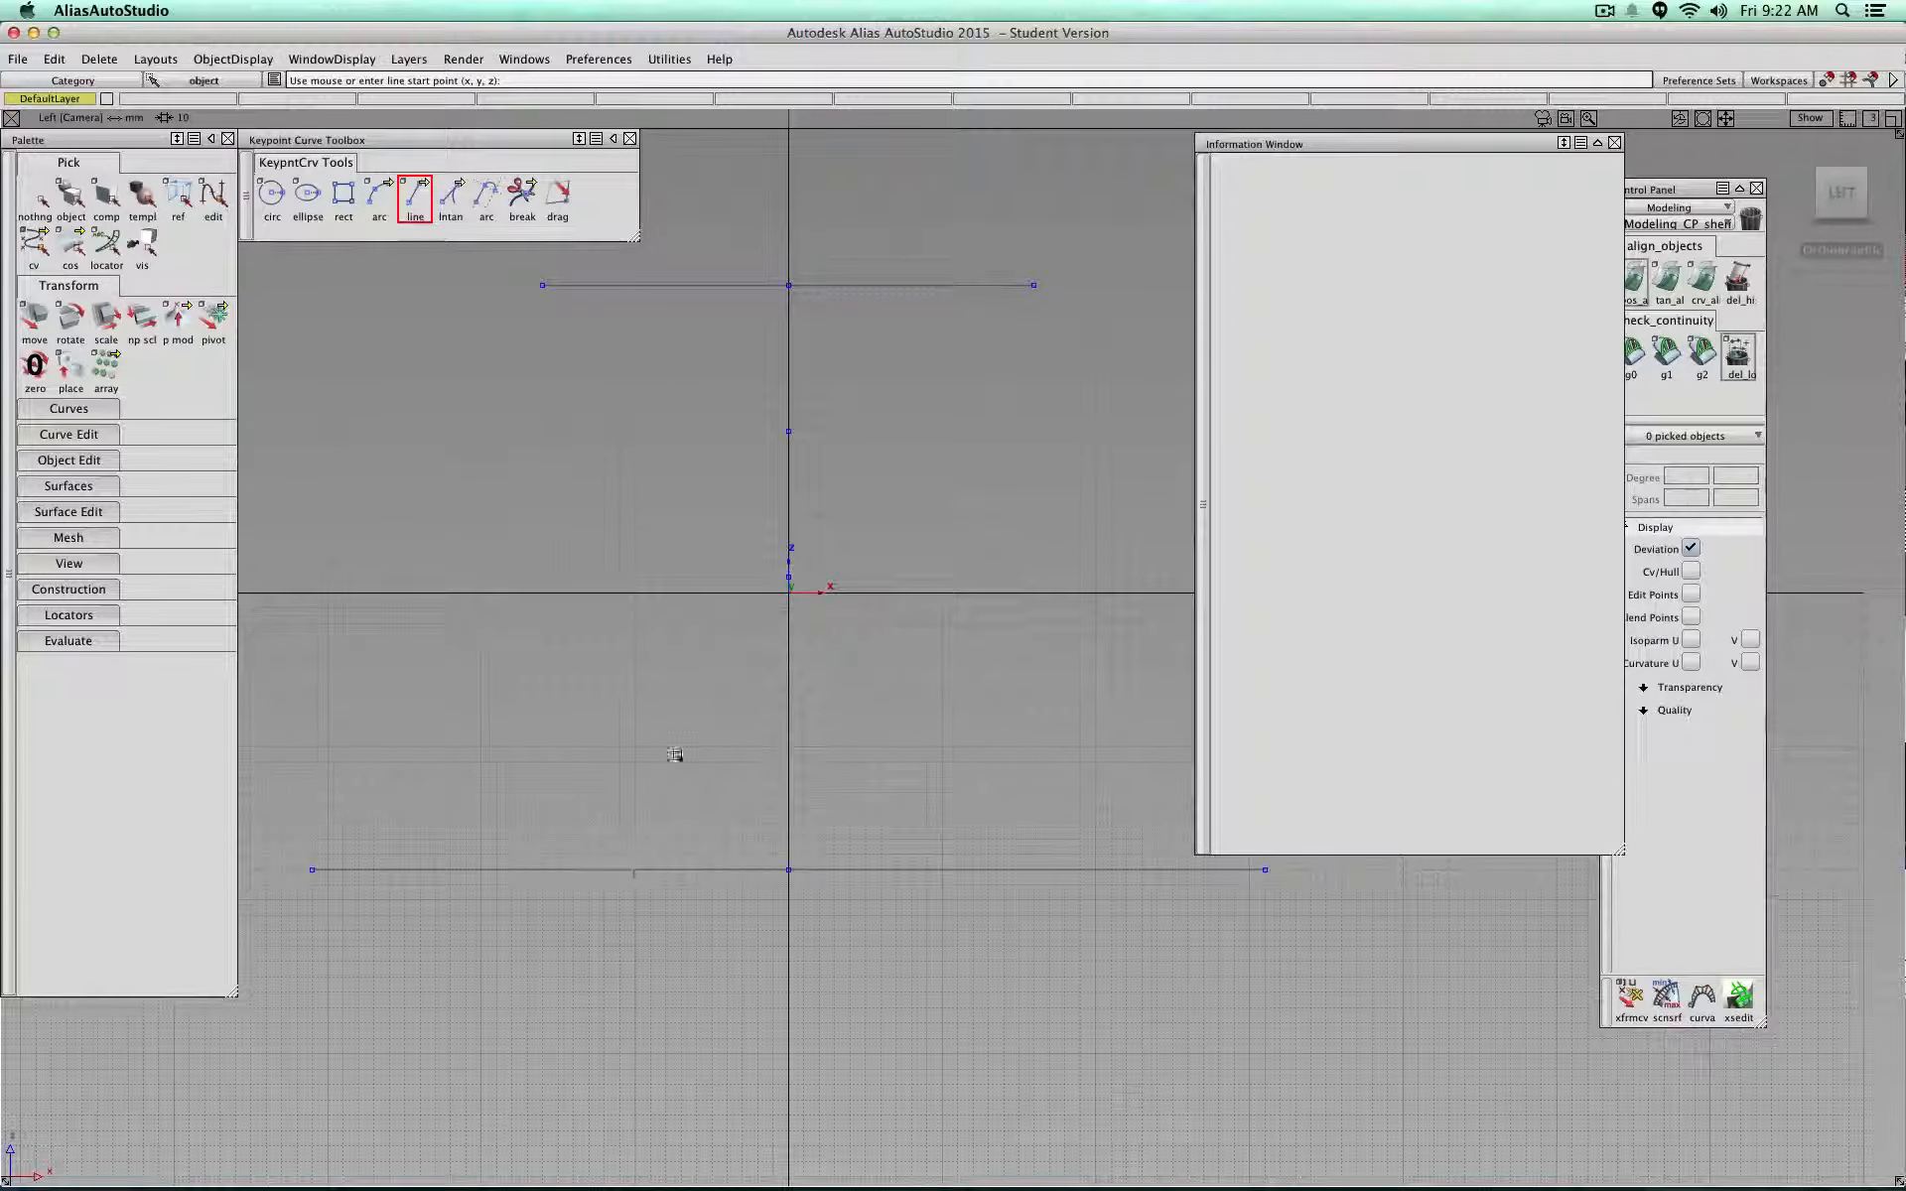
left_click(454, 866)
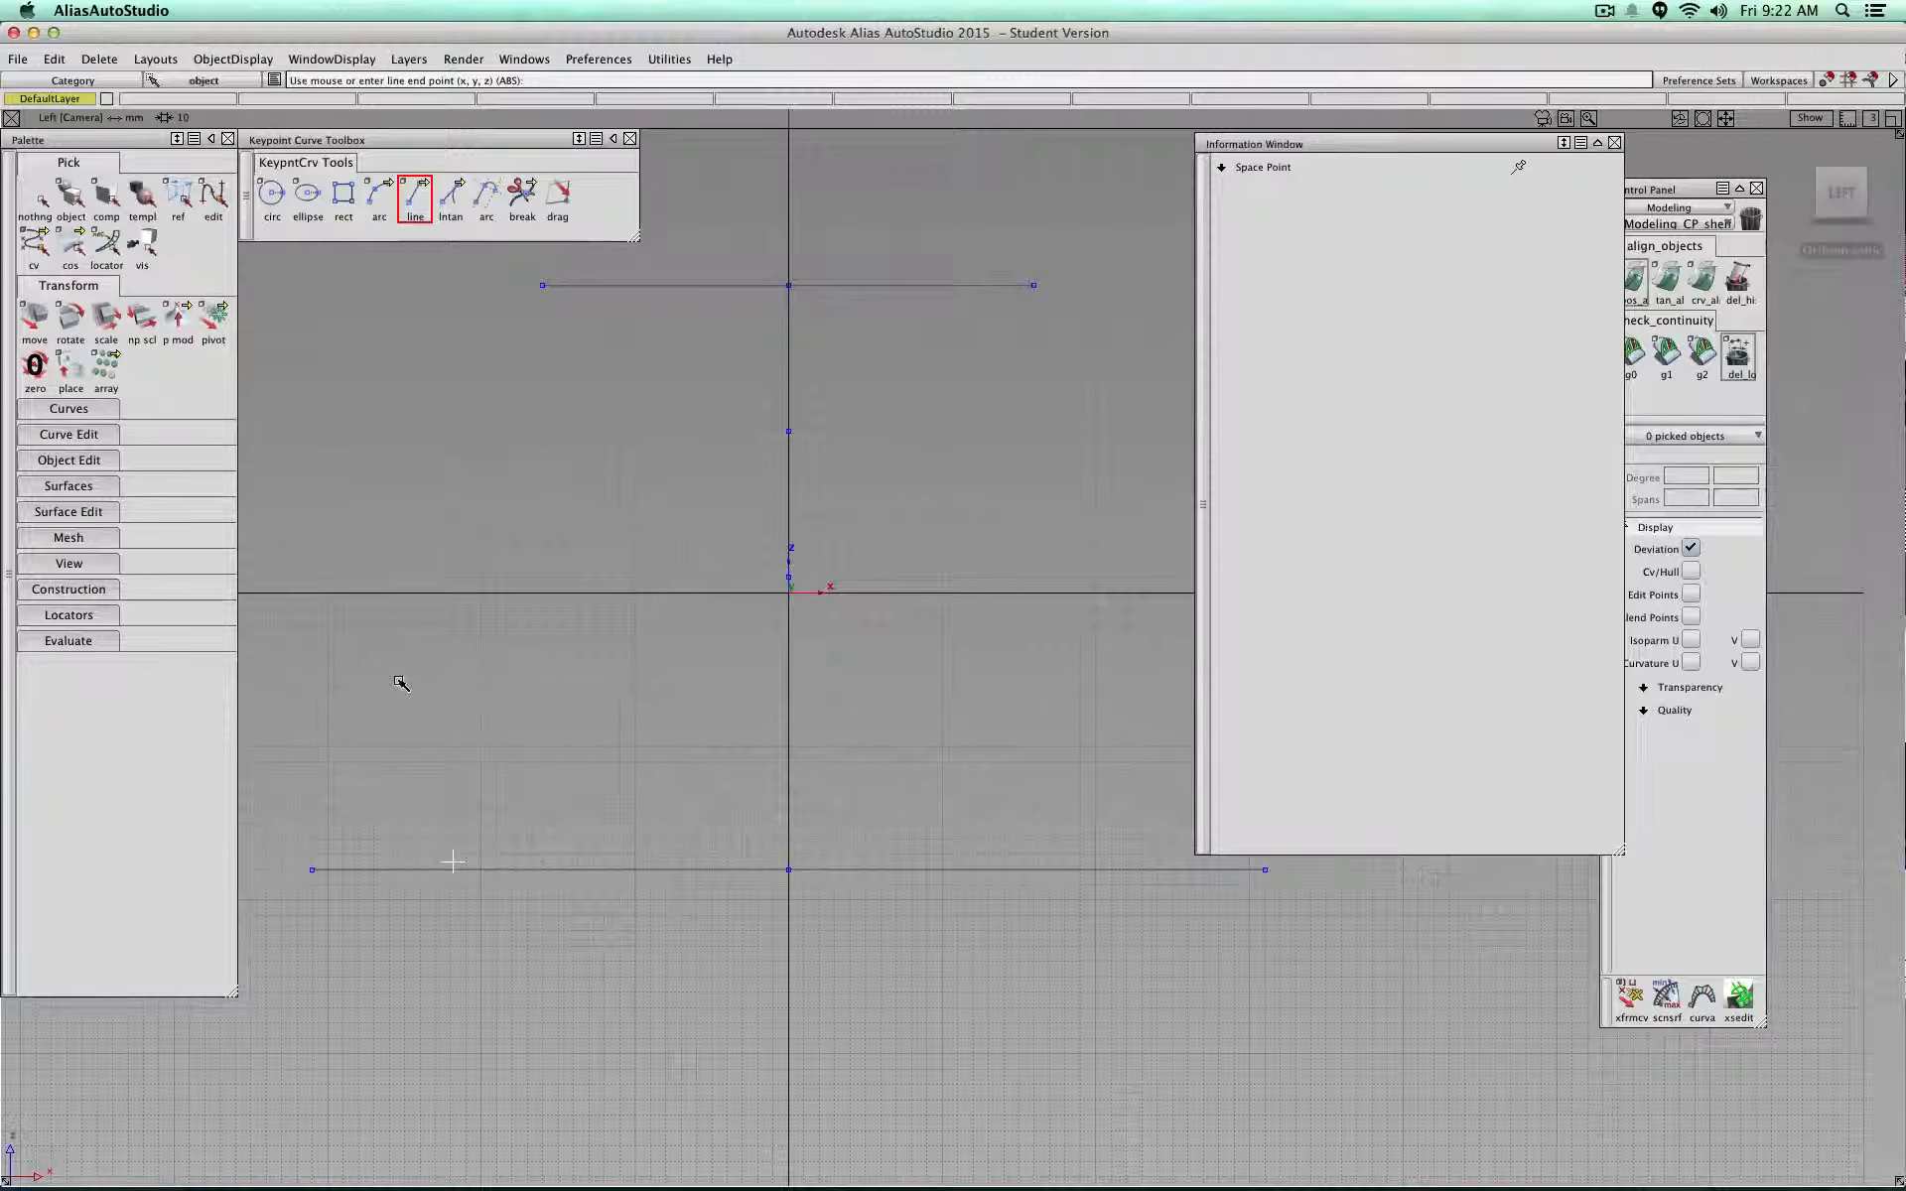
left_click_drag(401, 678, 400, 645, "ctrl+shift")
left_click_drag(401, 646, 401, 687, "ctrl+shift")
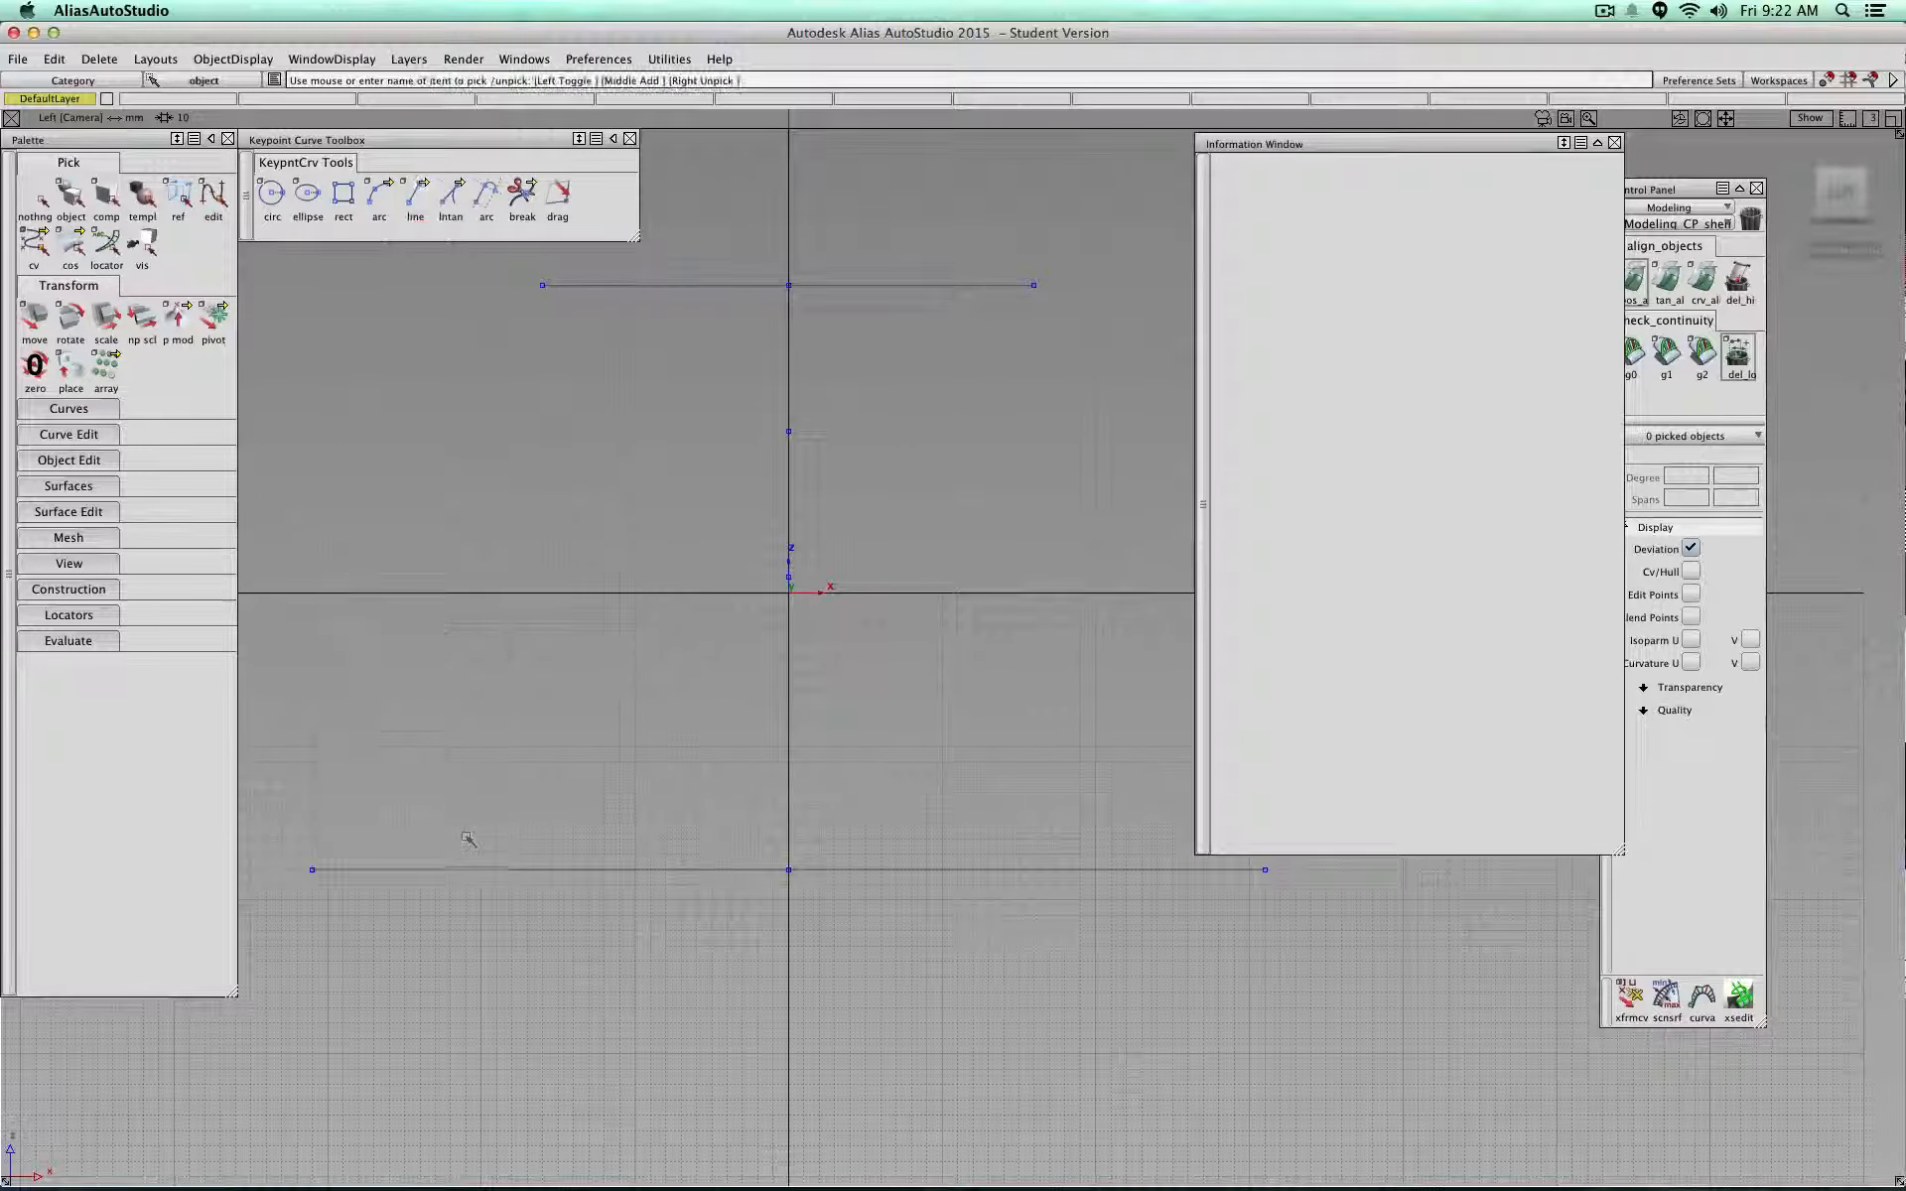
left_click(471, 868)
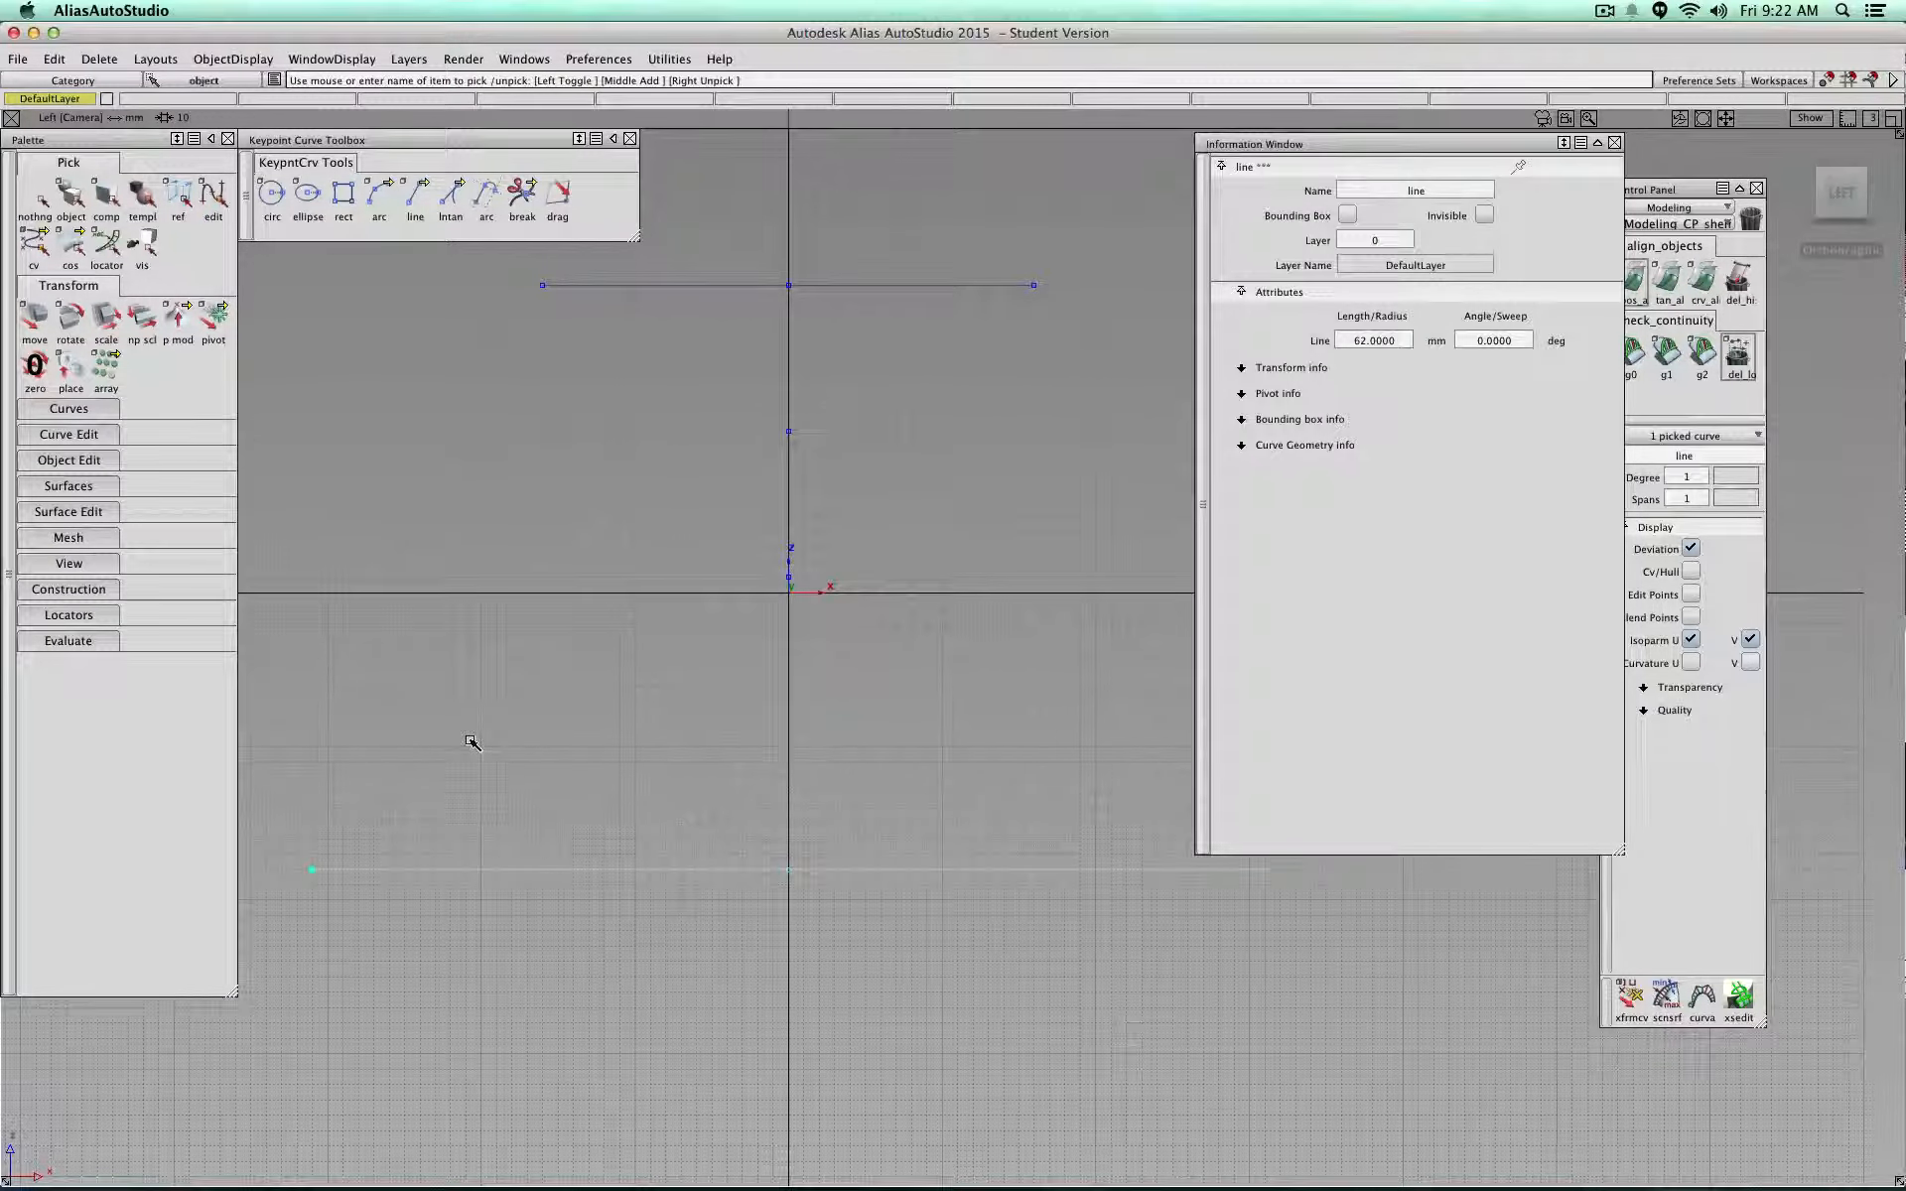
right_click_drag(466, 741, 467, 704, "ctrl+shift")
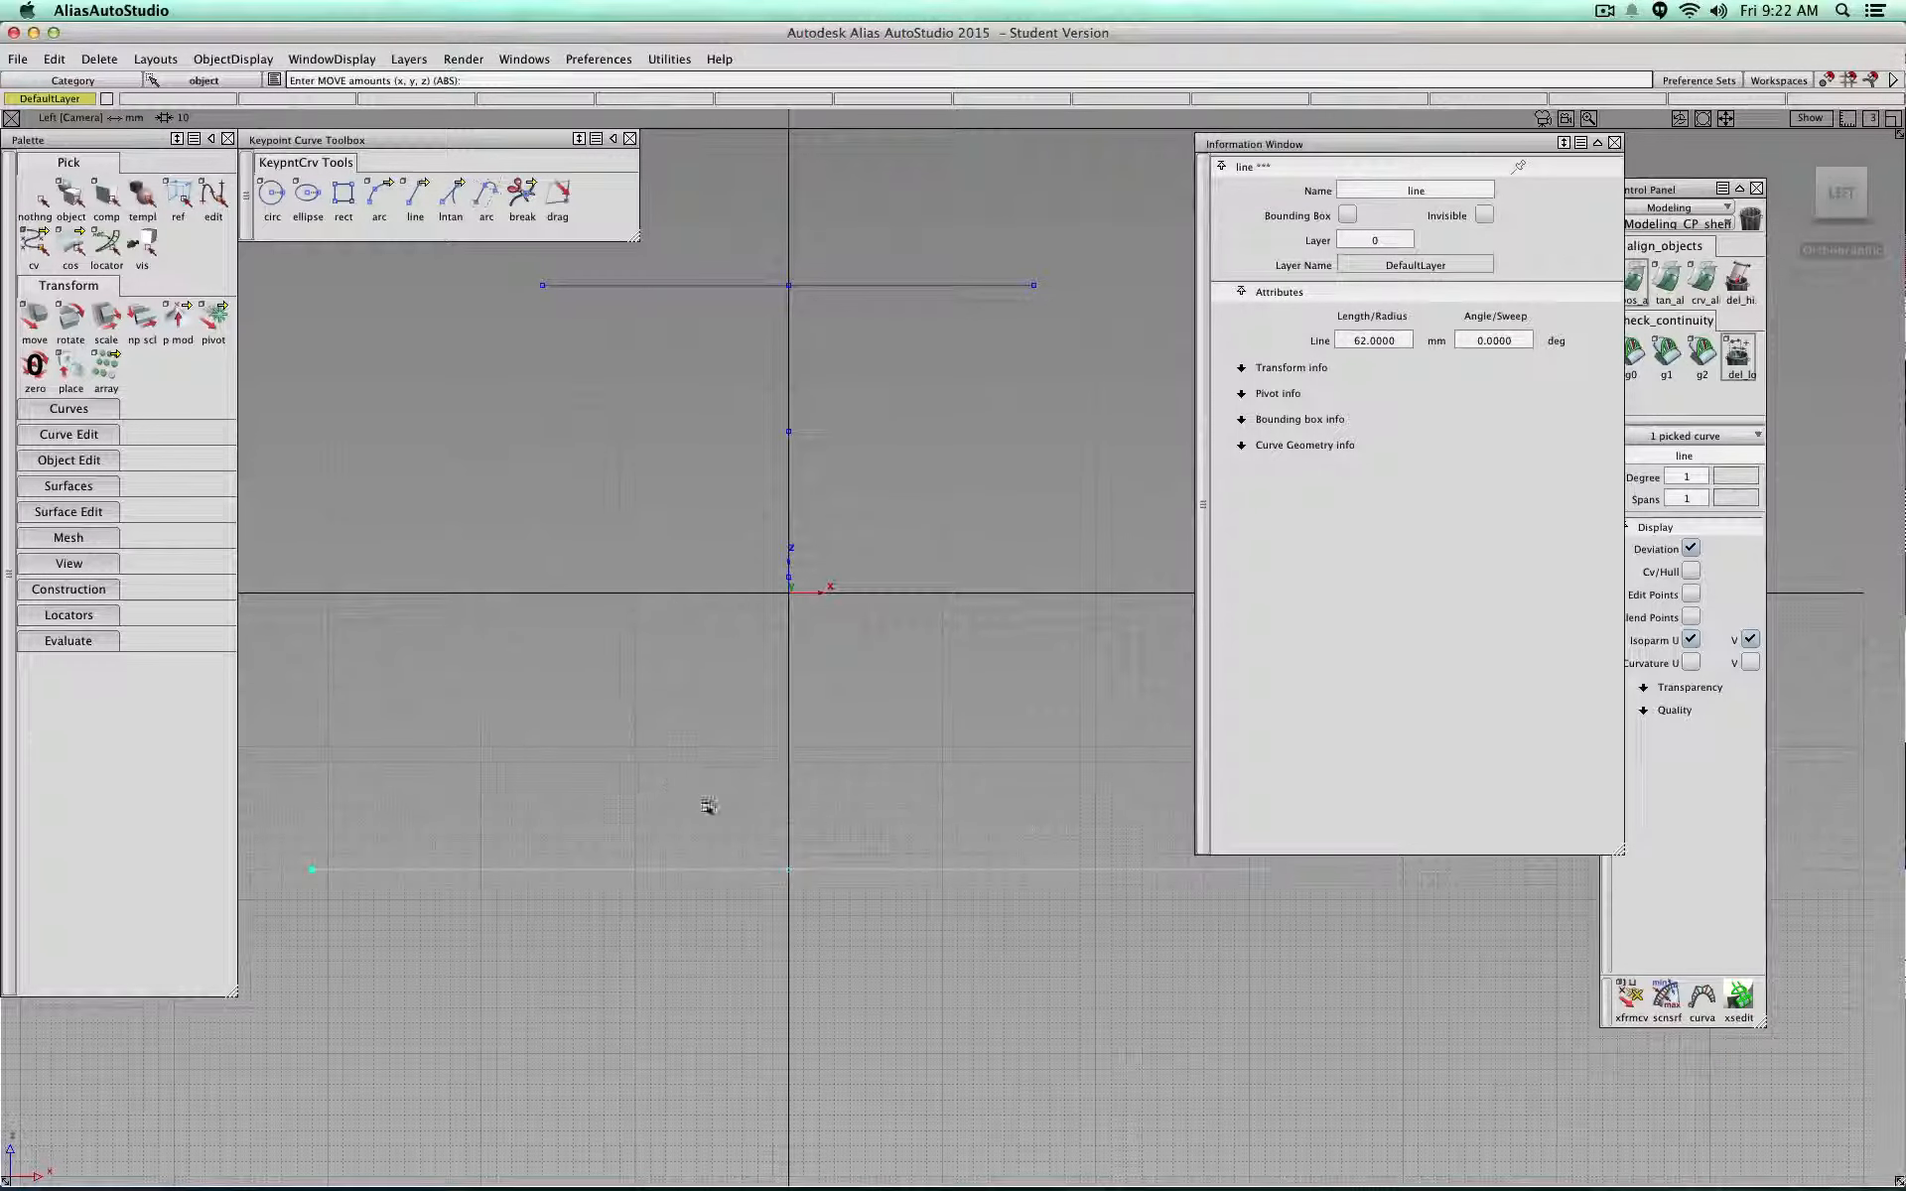
left_click_drag(794, 845, 324, 655)
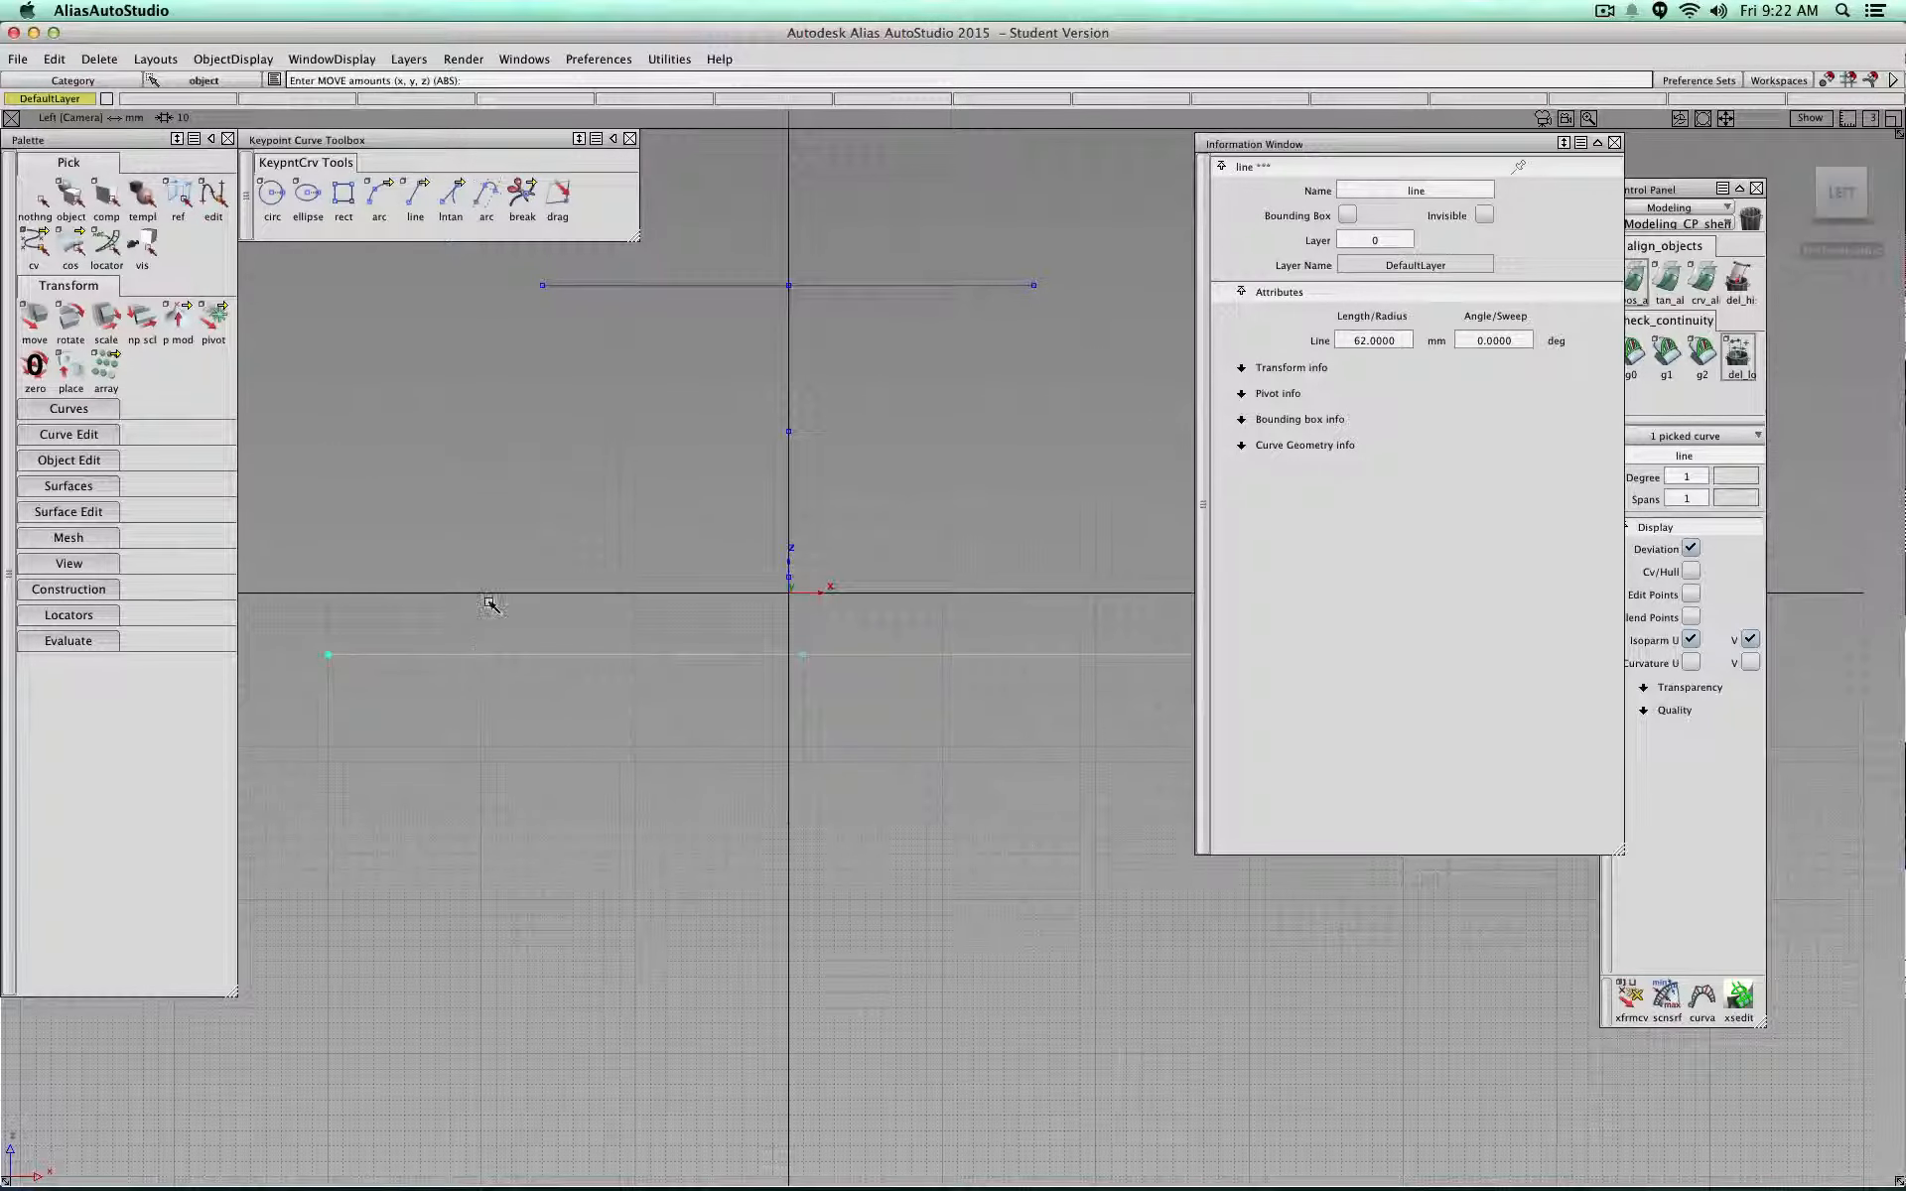
Step: Rotate to an angled orthographic view and place the 62 mm line's pivot on the line near its starting end
left_click(1814, 215)
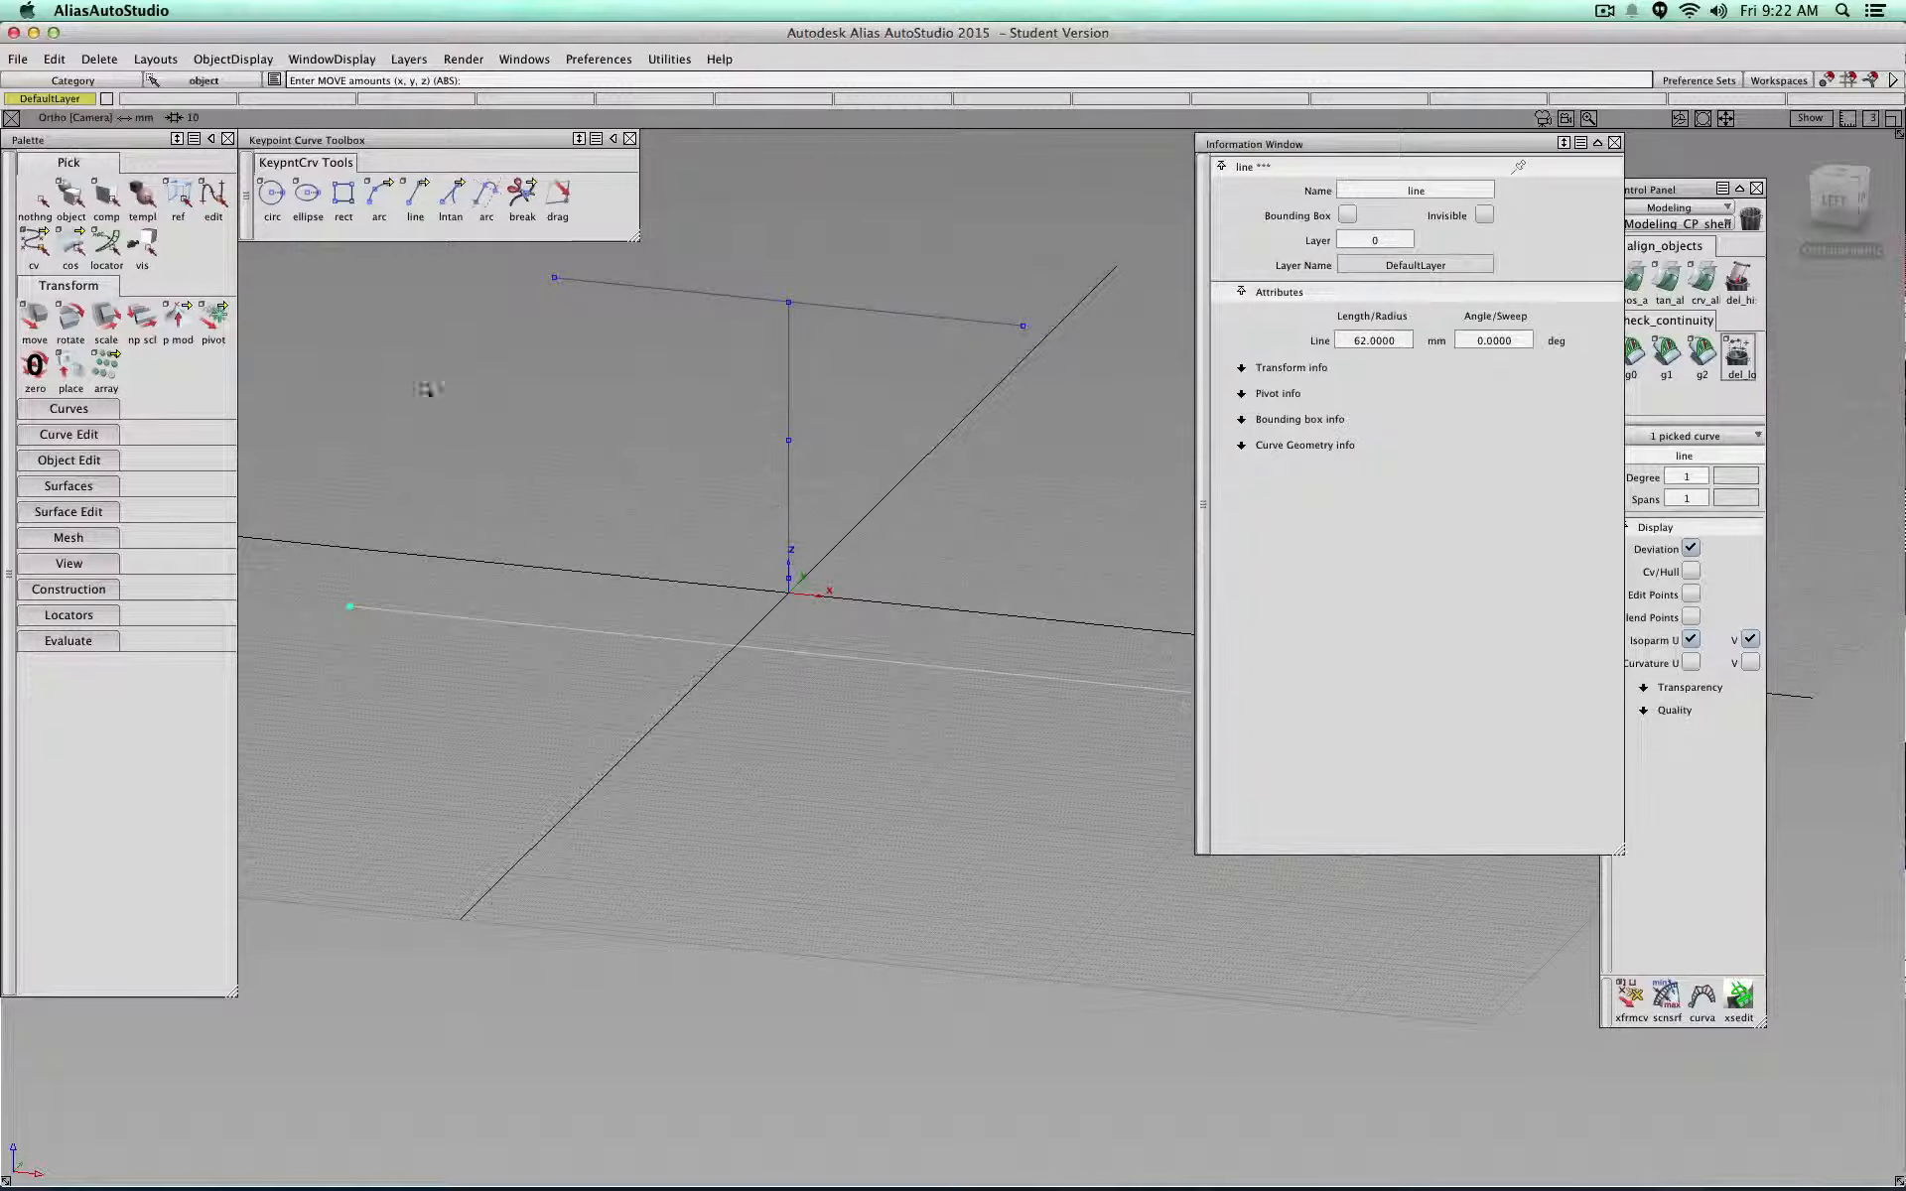
left_click(213, 317)
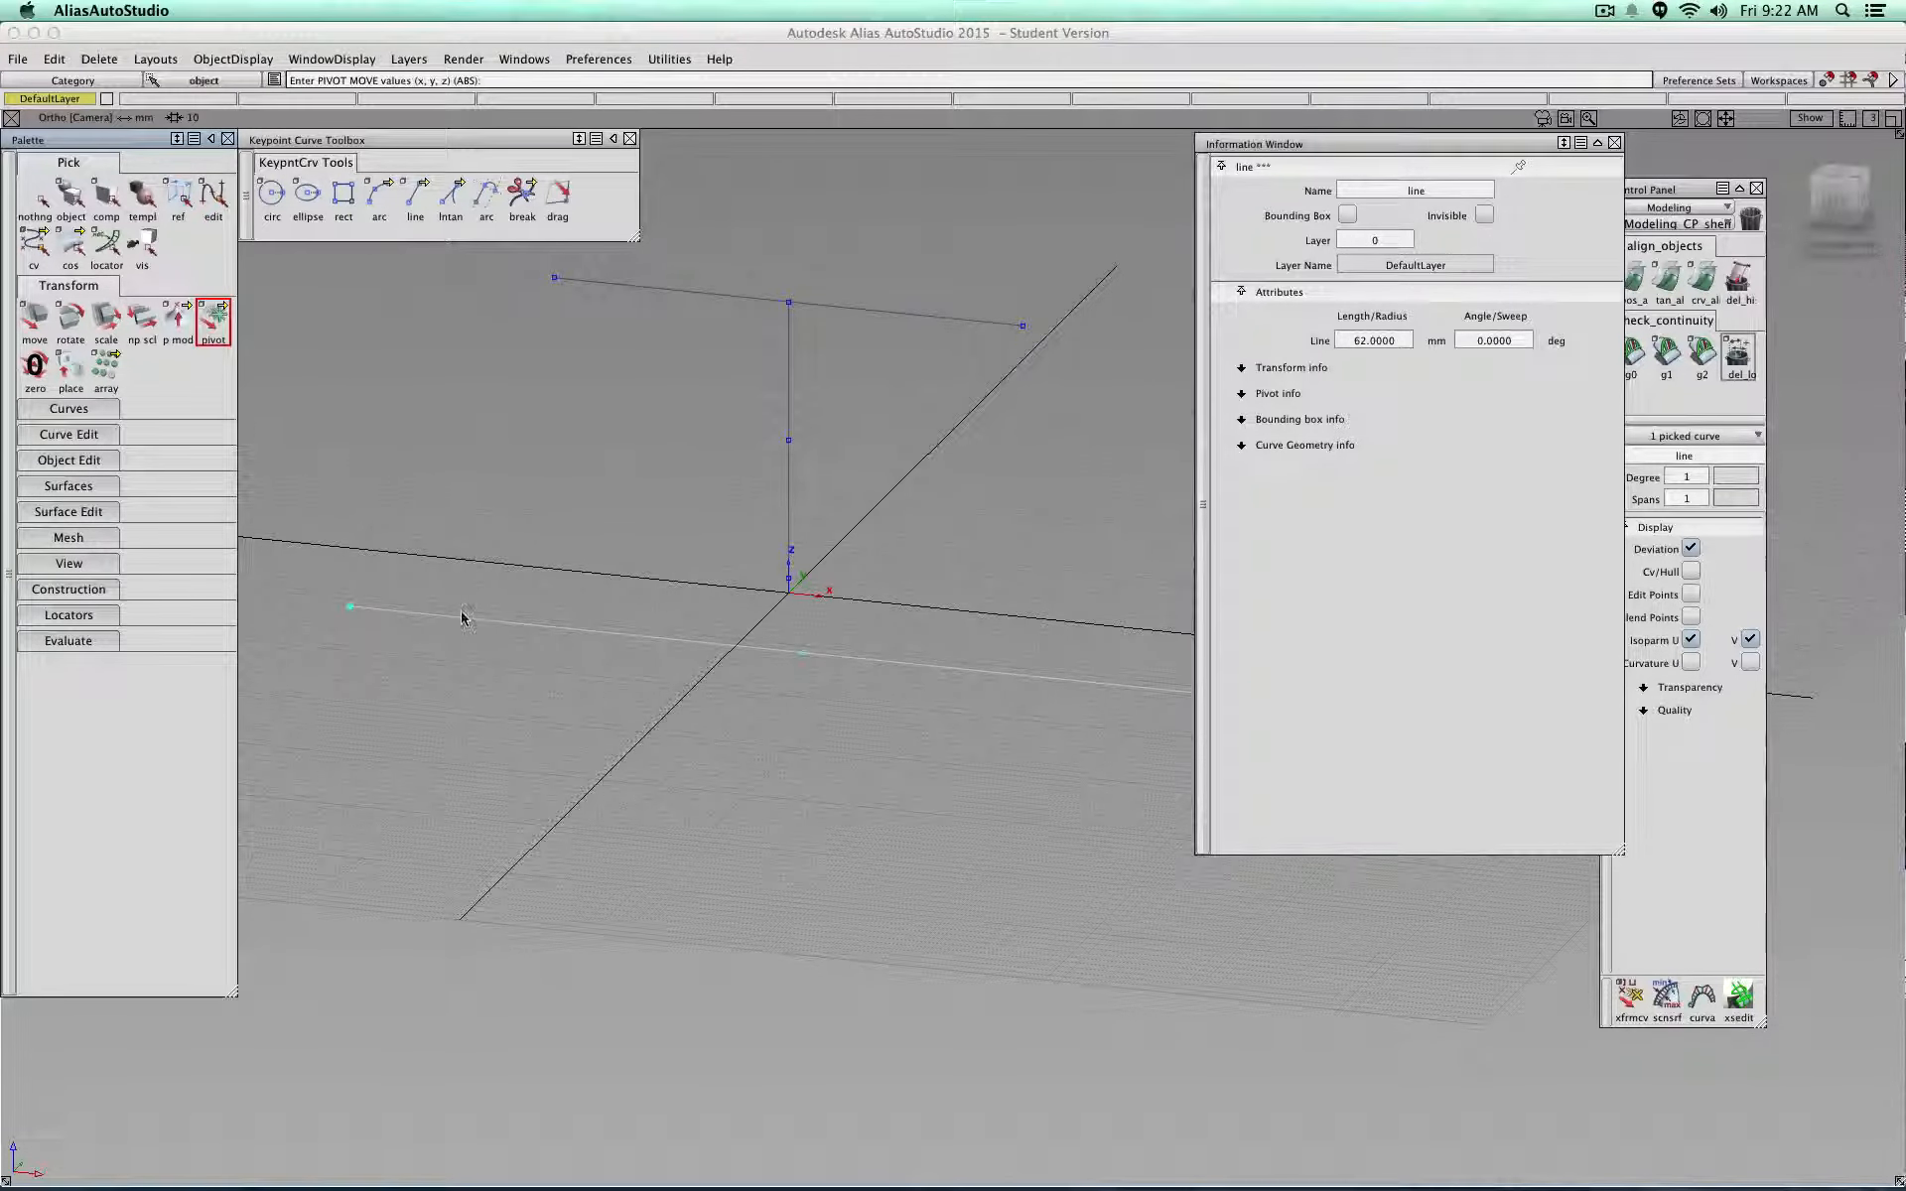
mouse_move(460, 624)
left_mouse_down()
mouse_move(898, 668)
mouse_move(466, 619)
left_mouse_up()
Step: Check the curve snap divisions setting and snap the 62 mm line's pivot to the line's midpoint
double_click(1873, 80)
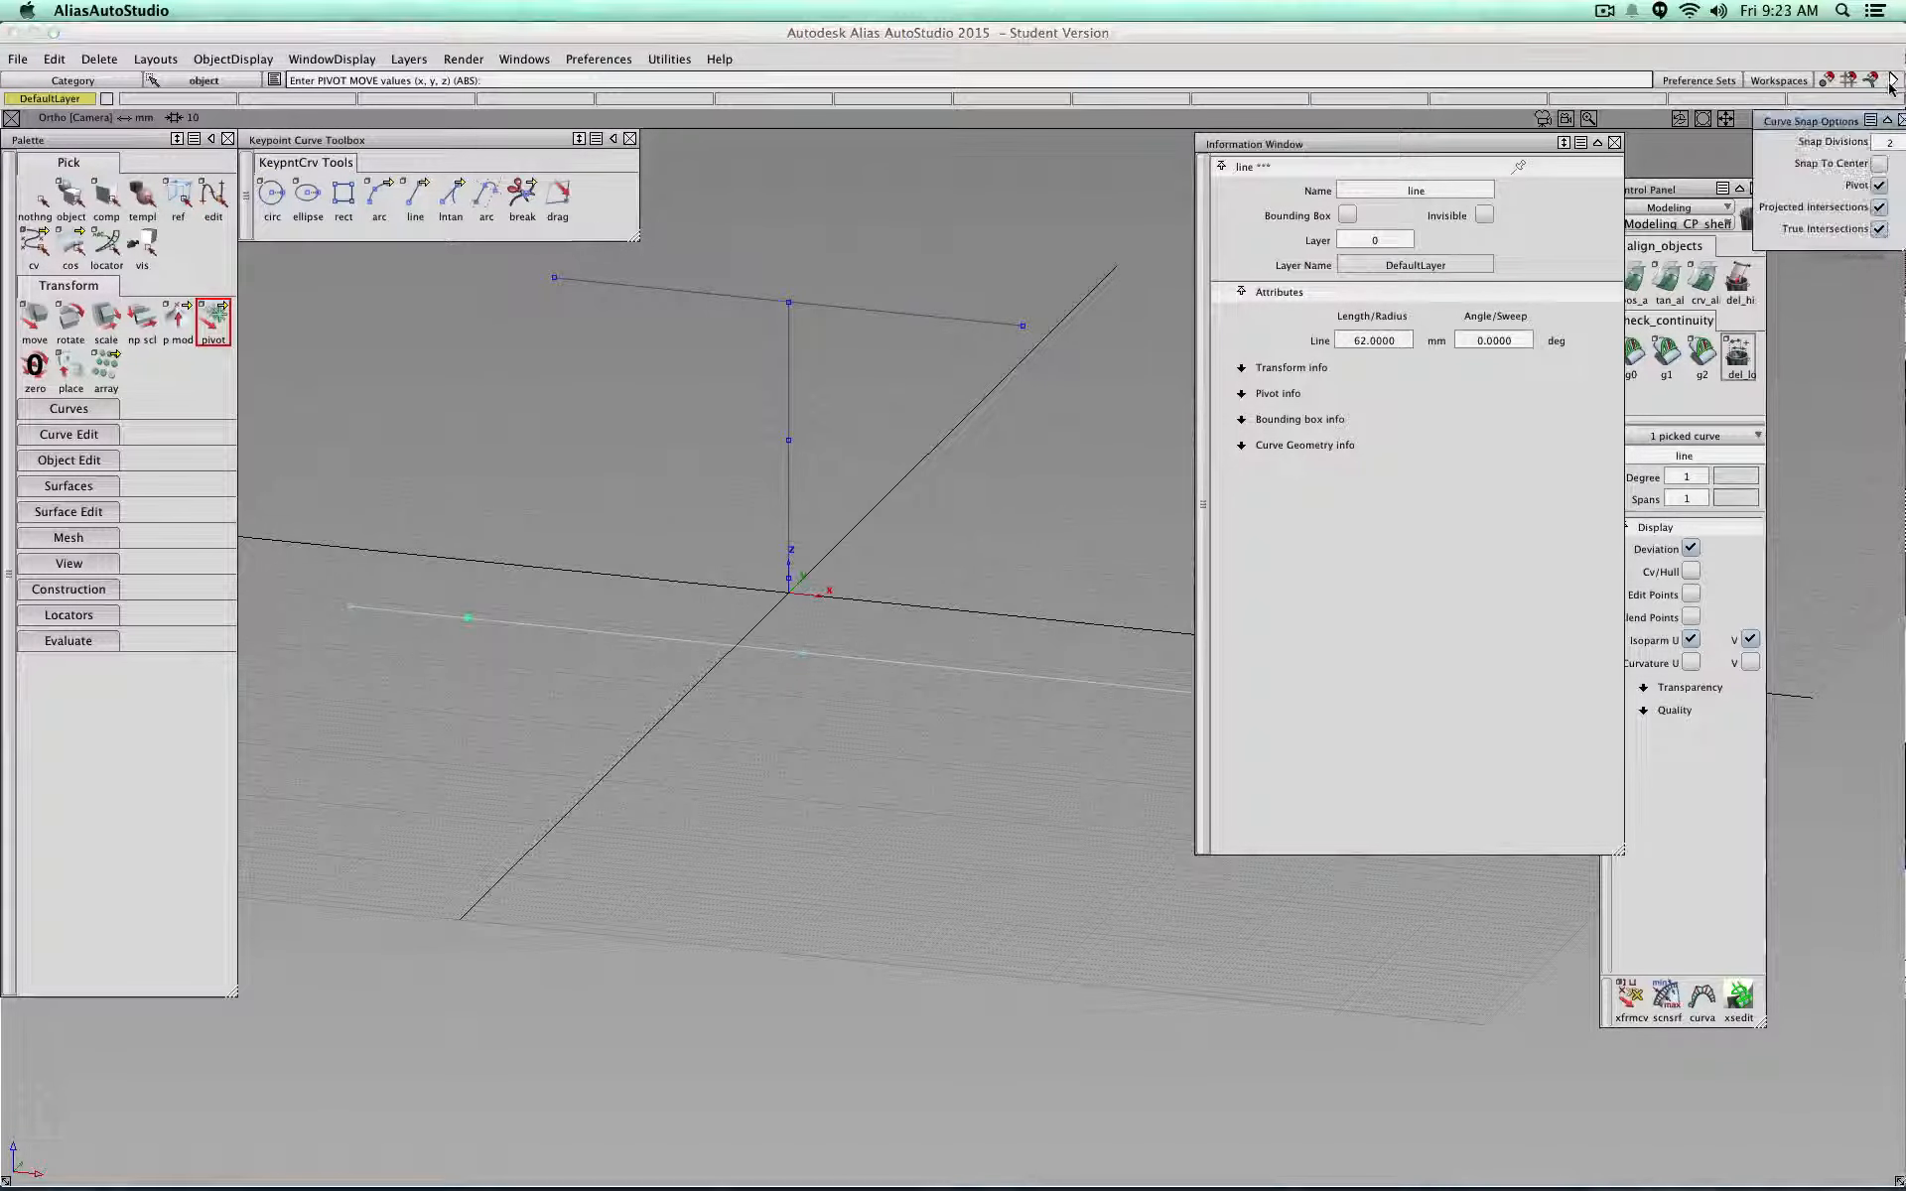
left_click_drag(1831, 124, 1822, 123)
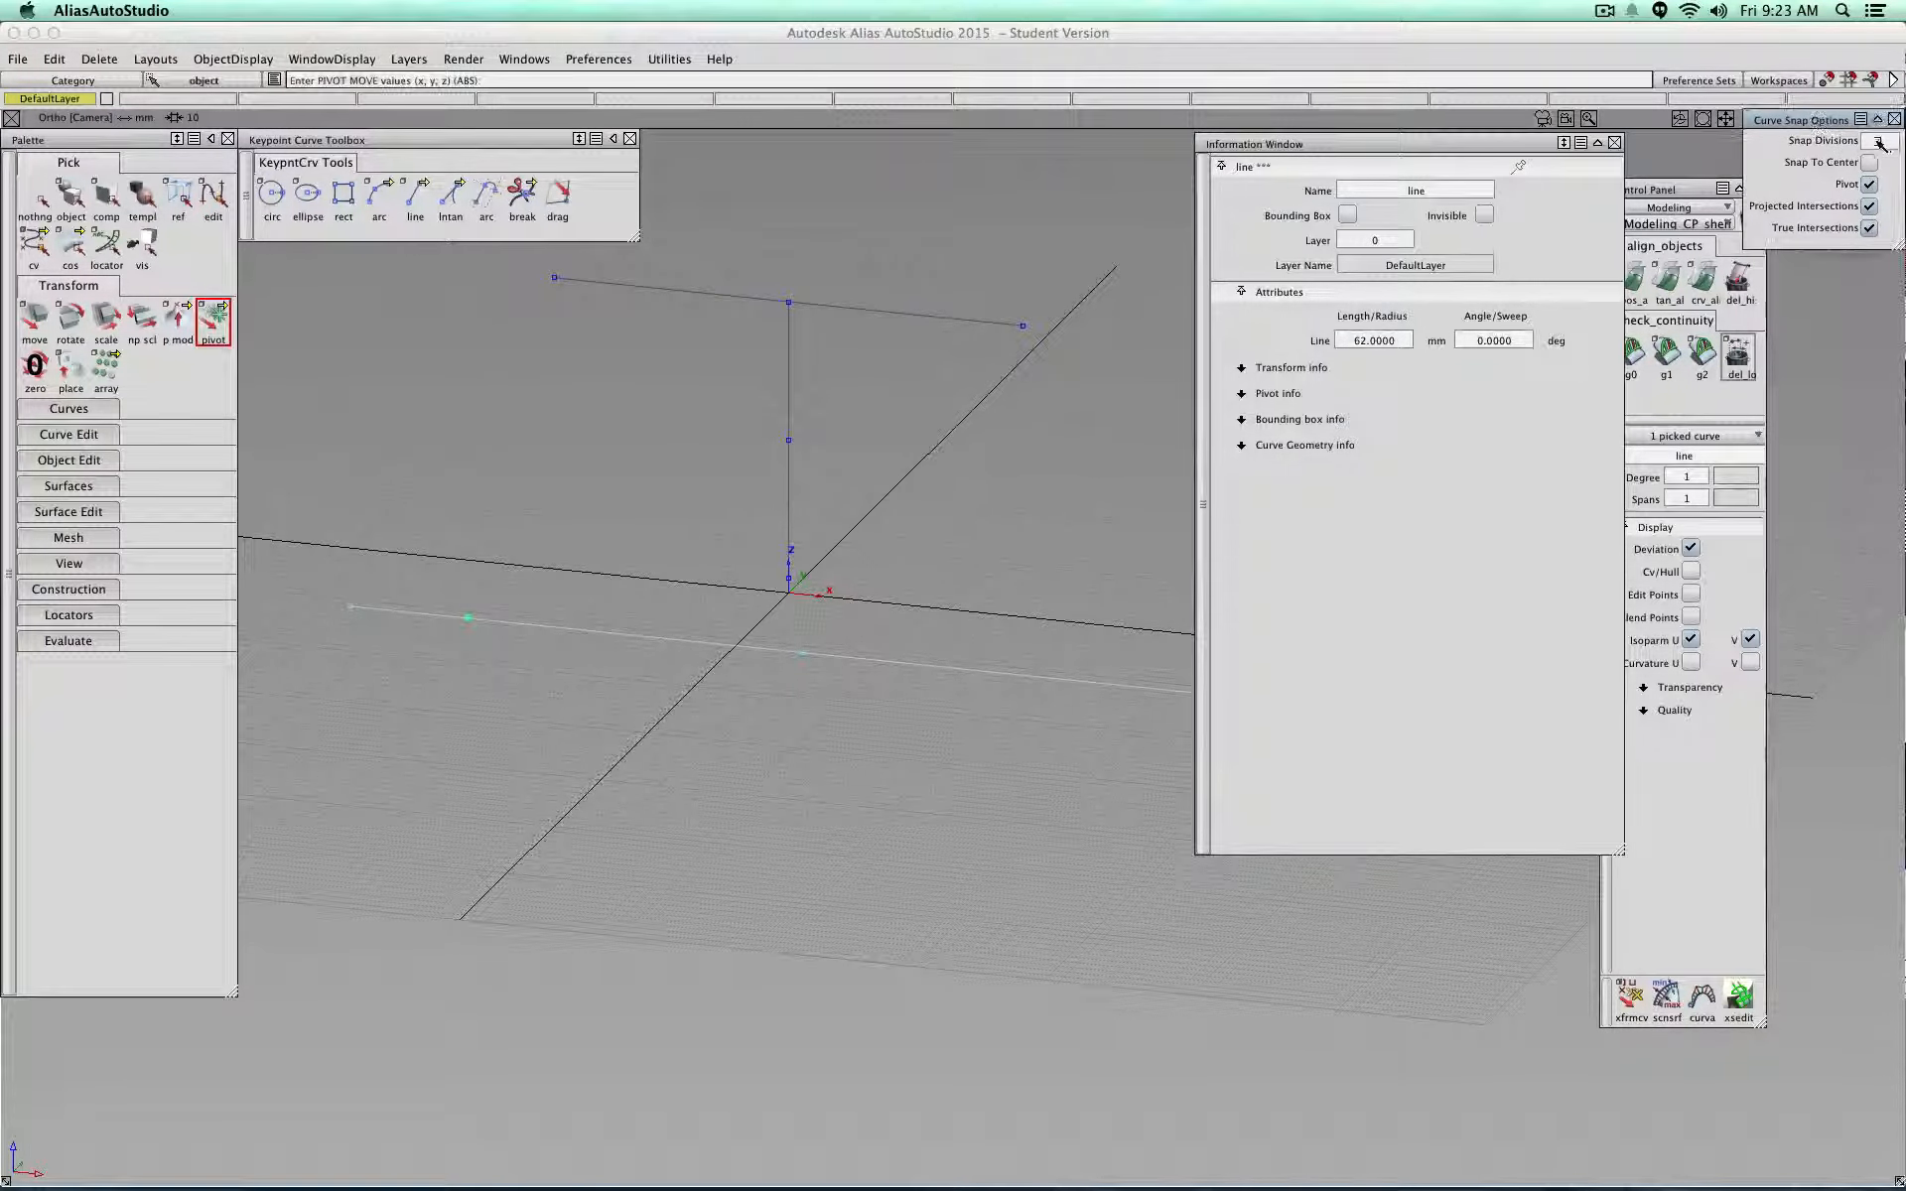
left_click(1895, 119)
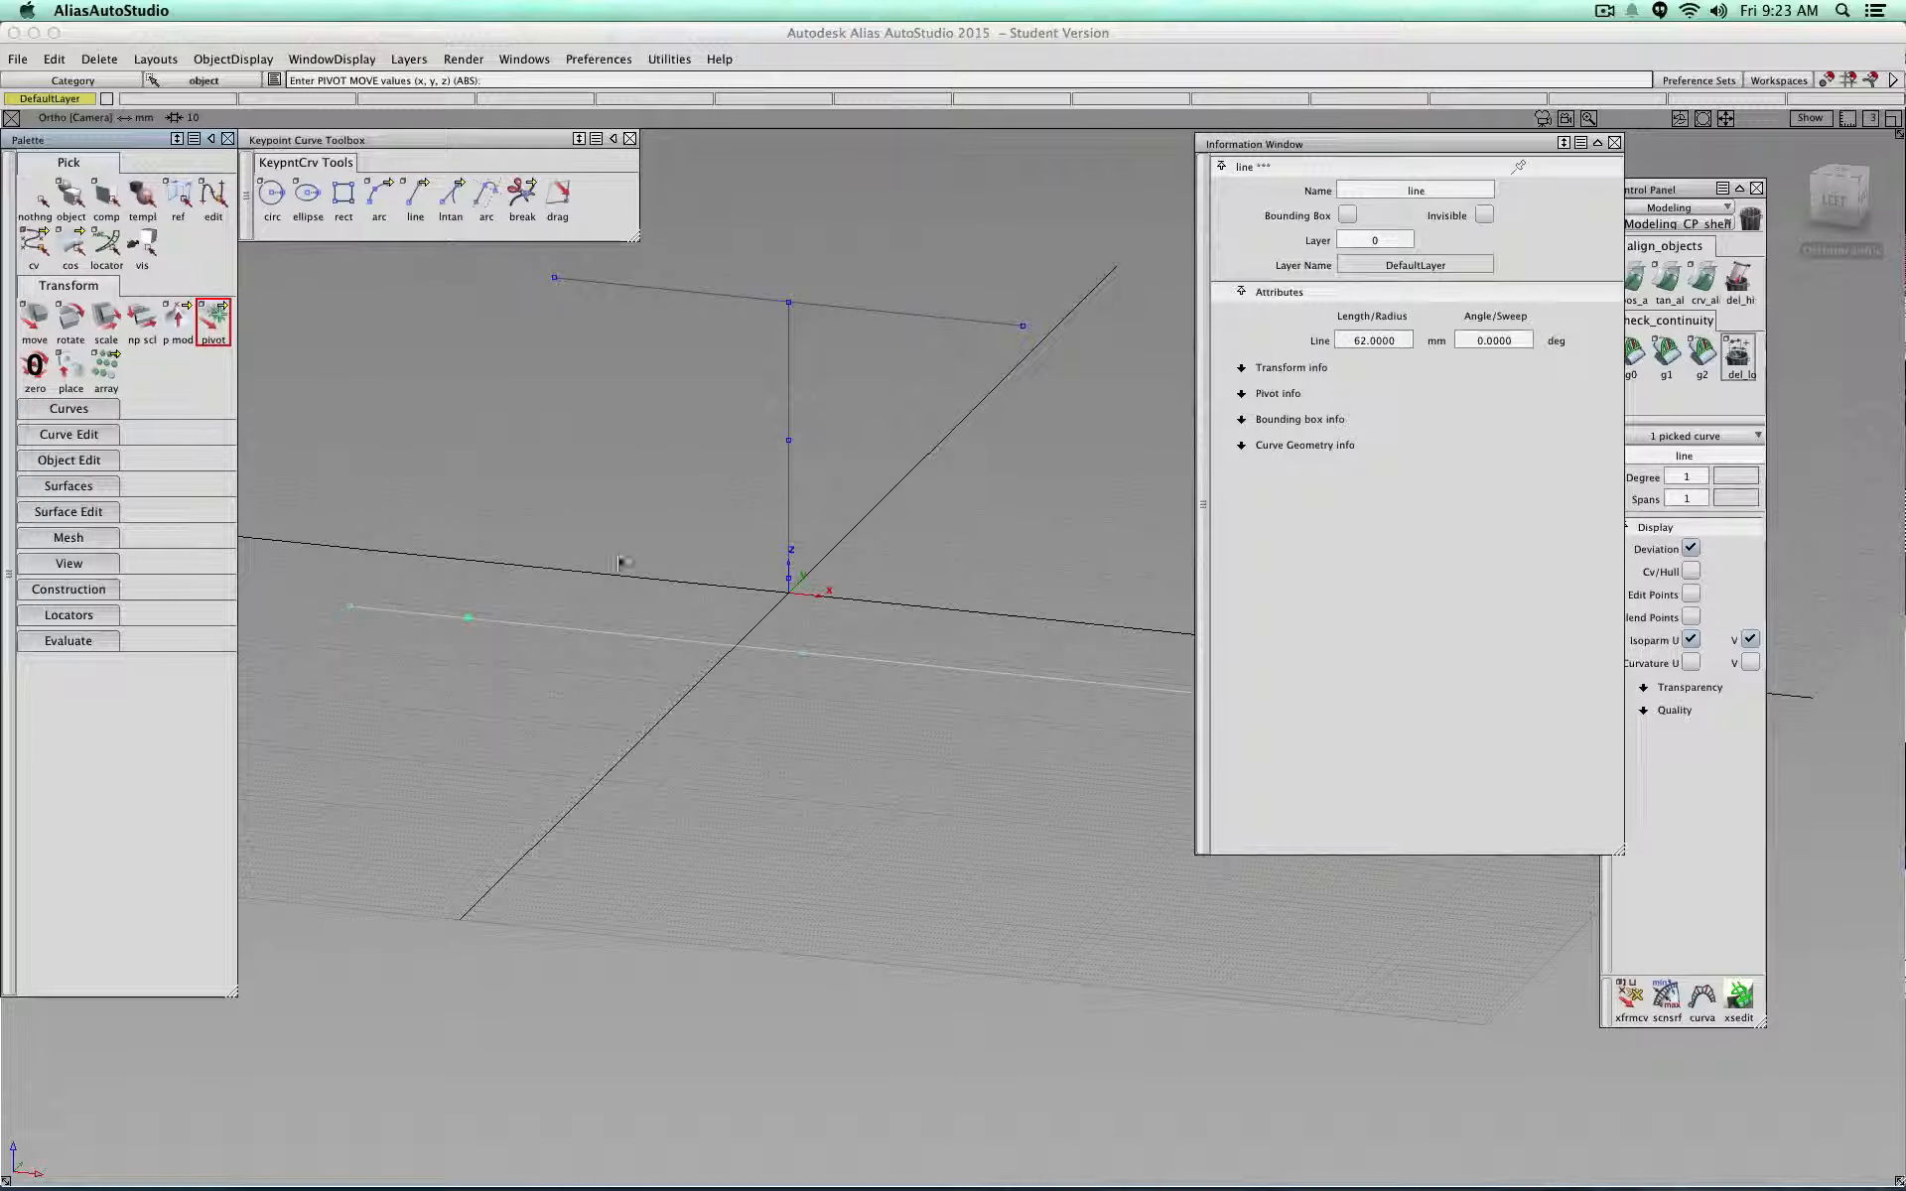
left_click(569, 629)
left_click_drag(570, 629, 800, 653)
Step: Move the 62 mm line by its midpoint pivot so it snaps onto the lower end of the 19 mm vertical line
left_click_drag(889, 609, 647, 575, "alt+shift")
left_click_drag(817, 557, 880, 468, "alt+shift")
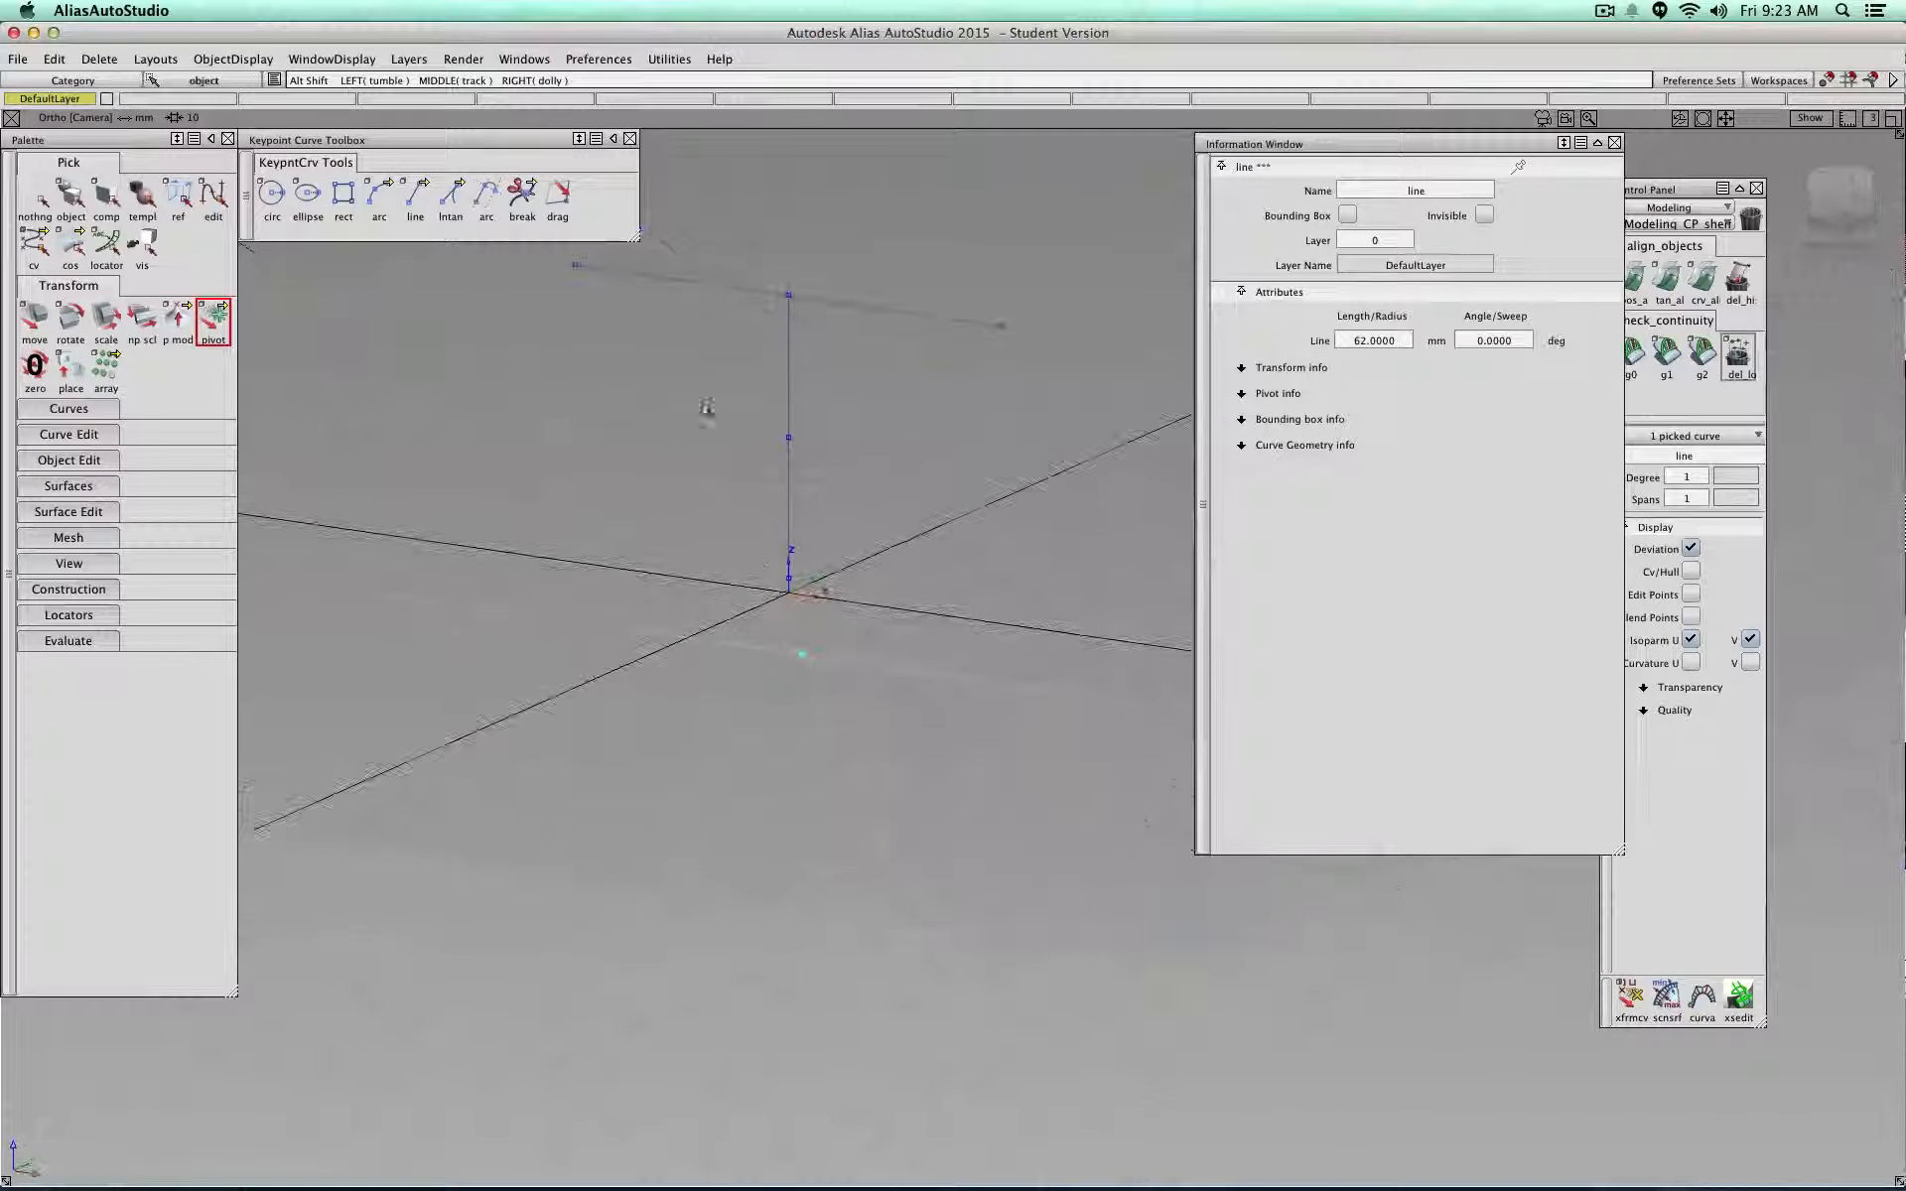
left_click(35, 318)
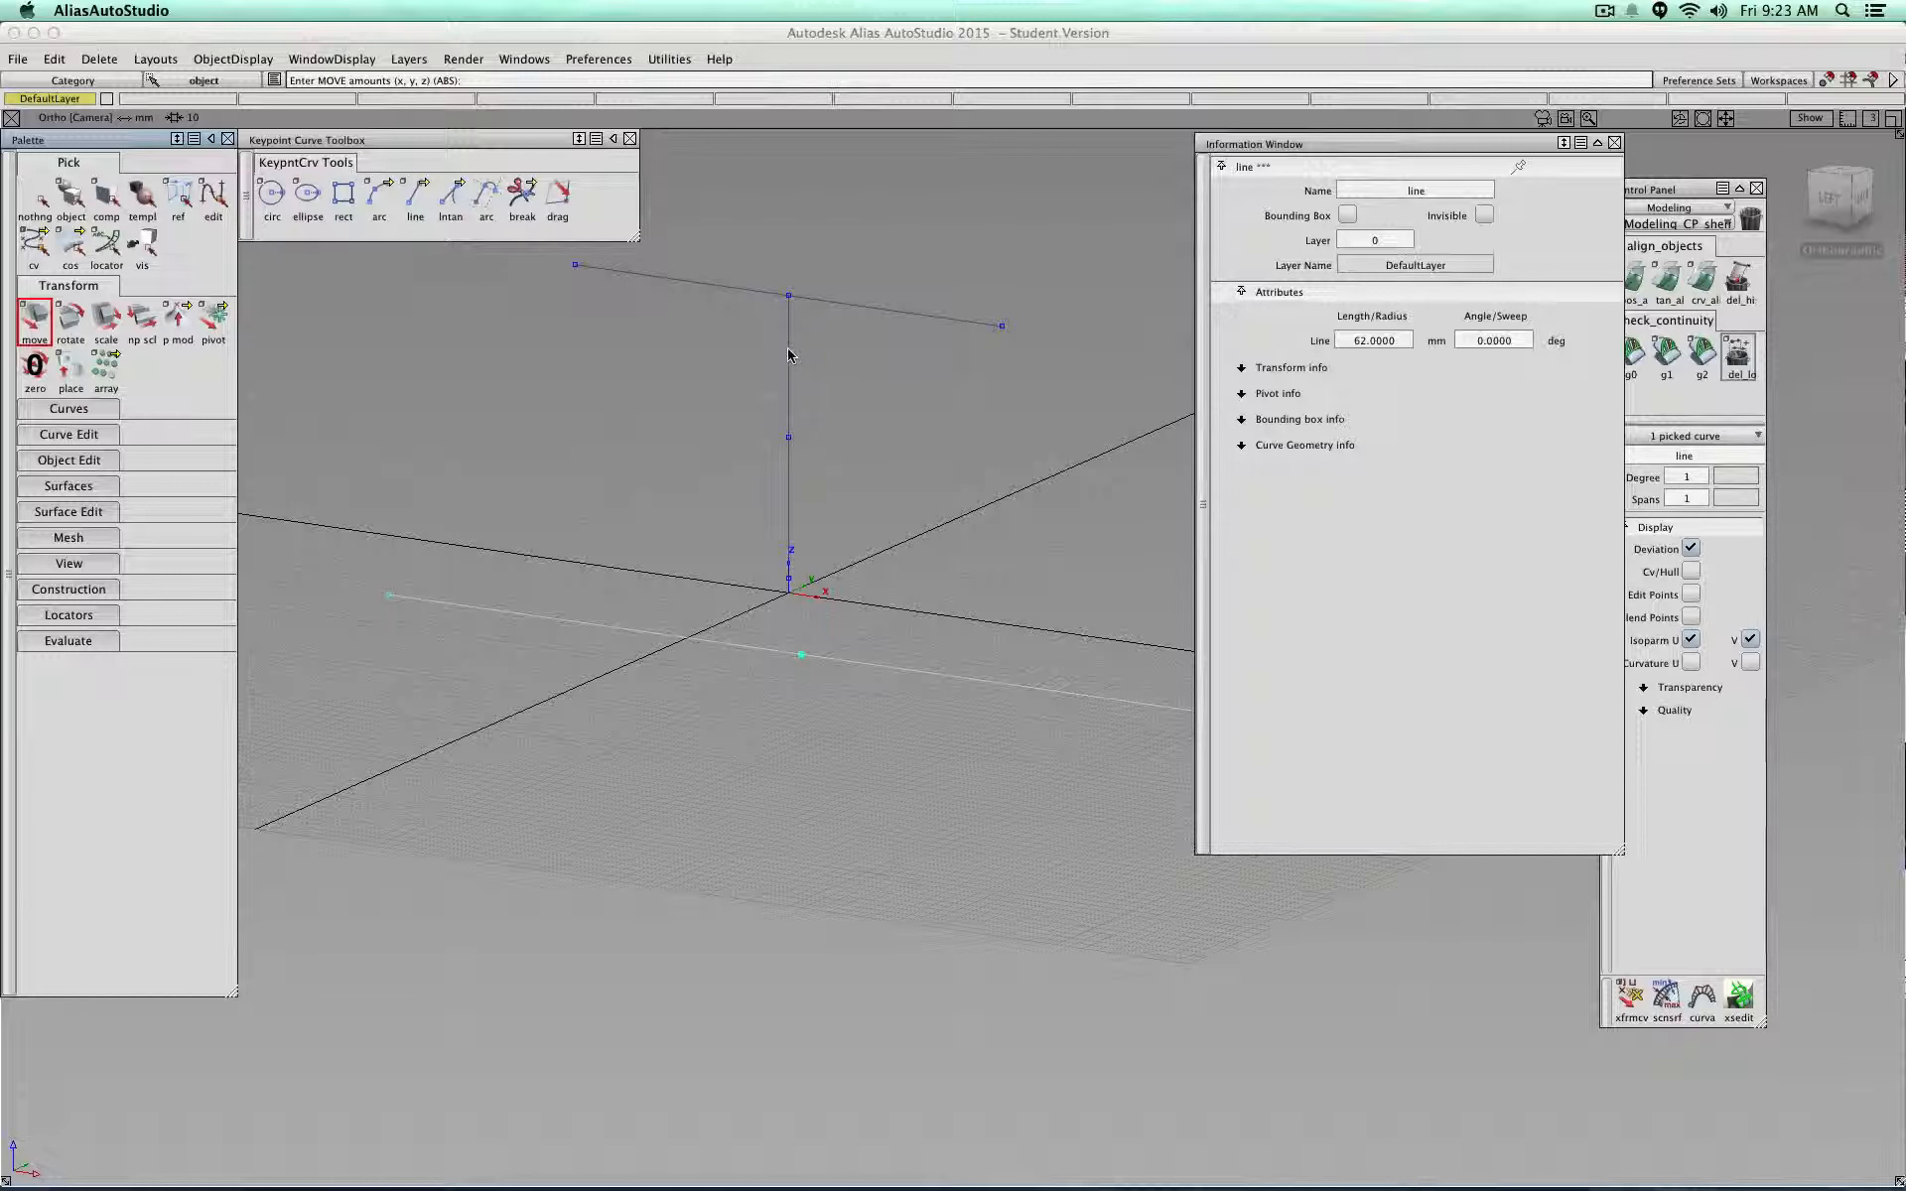
left_click_drag(789, 350, 765, 992, "ctrl+alt")
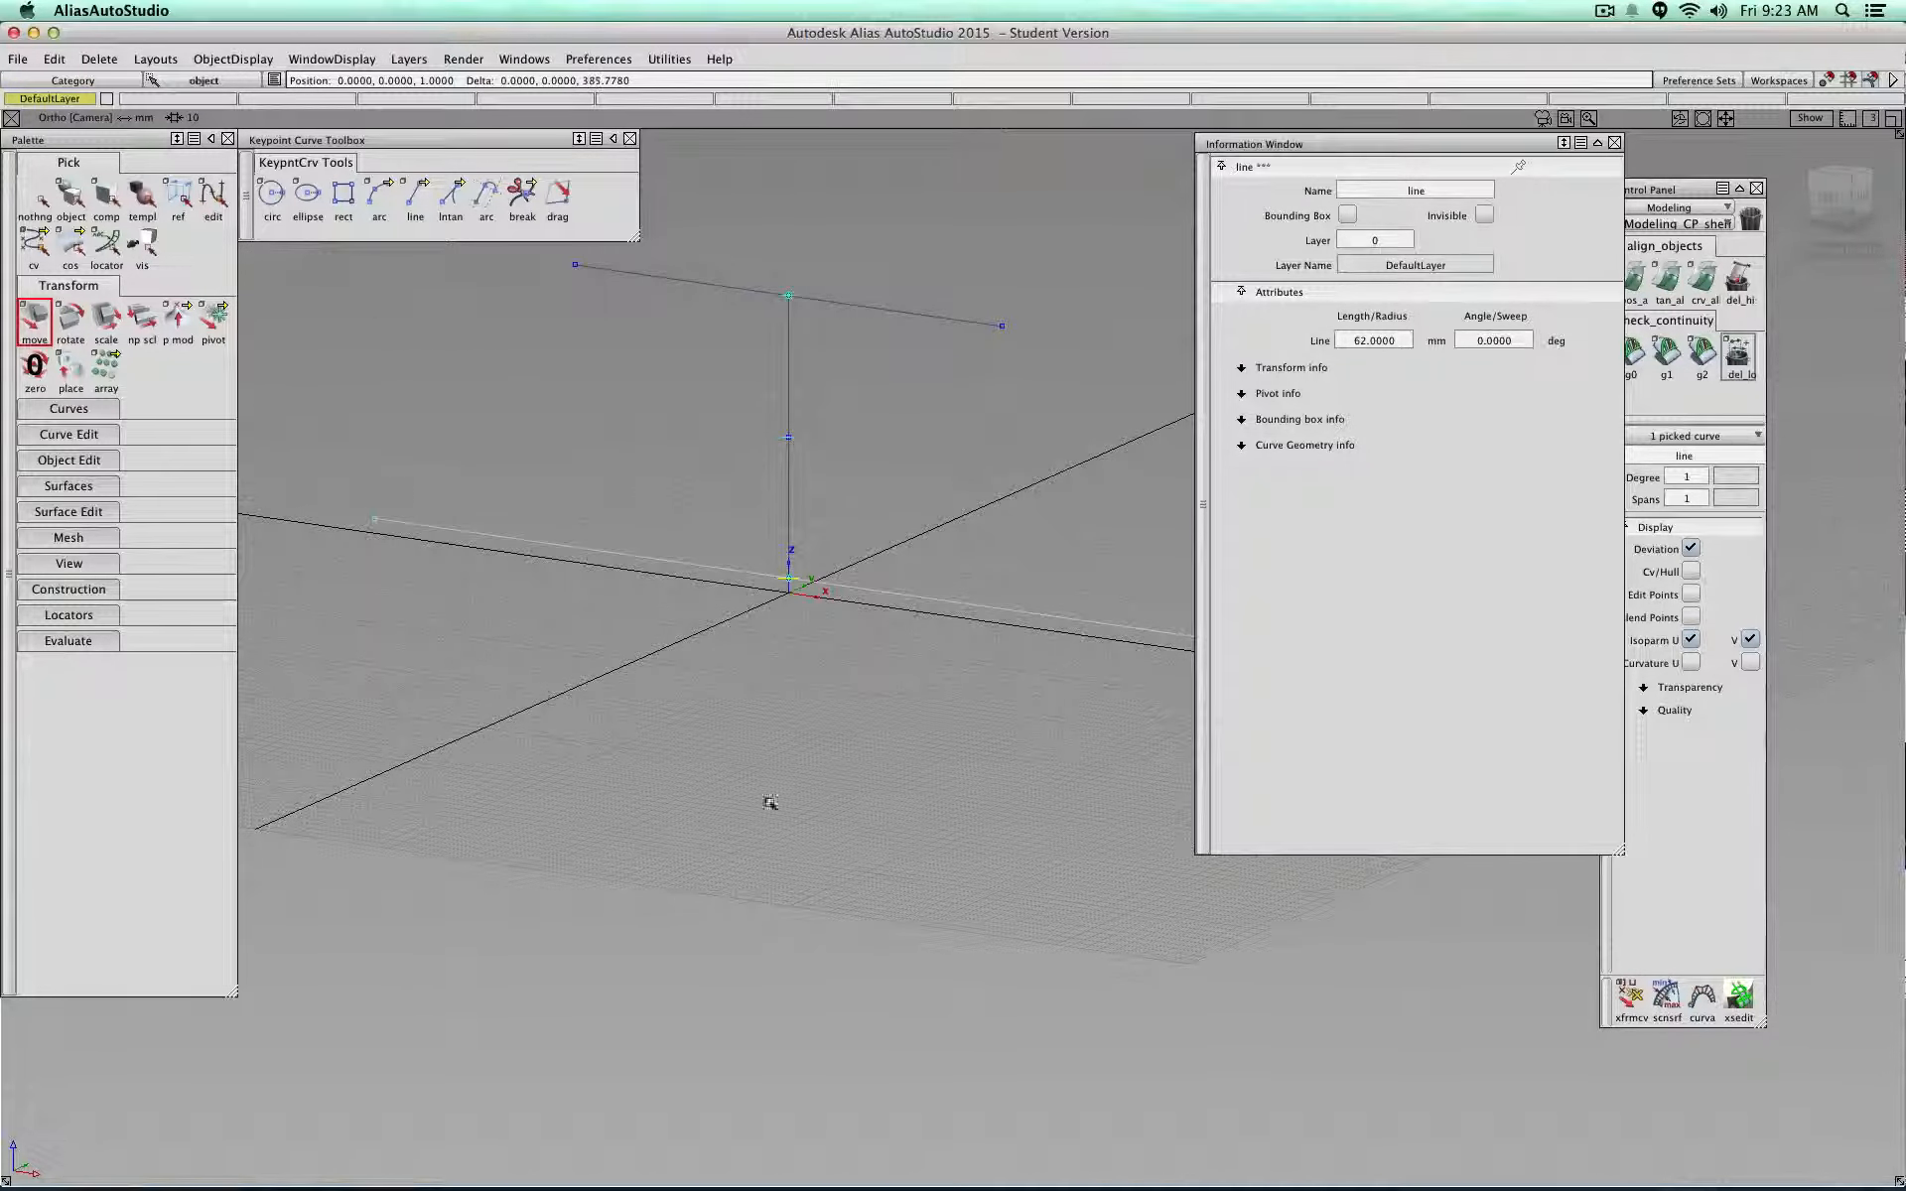
left_click_drag(799, 611, 800, 780, "ctrl+alt")
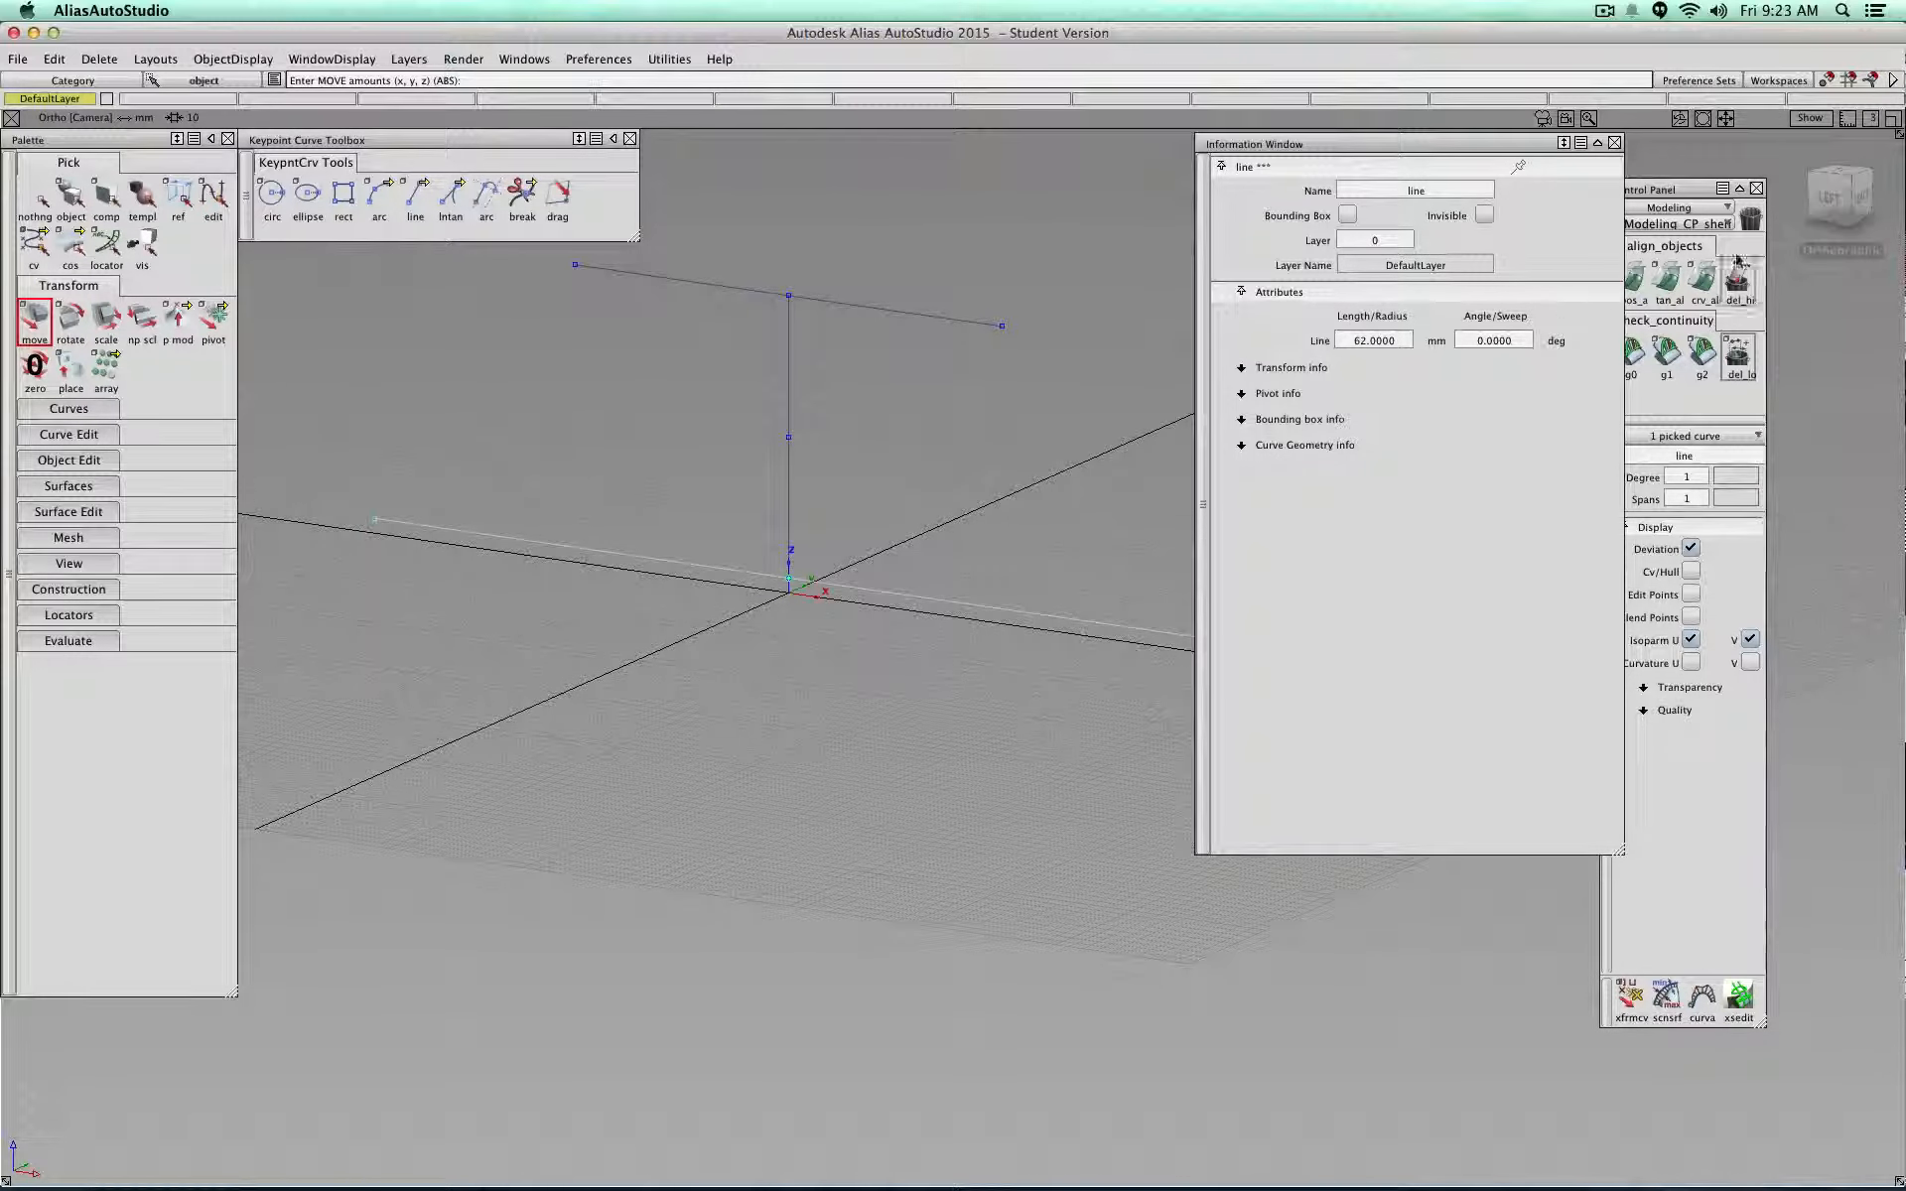
Step: Return to the Left view, undo the stray change and clear the selection
left_click(1829, 202)
middle_click_drag(849, 466, 791, 497, "alt")
key("super+z")
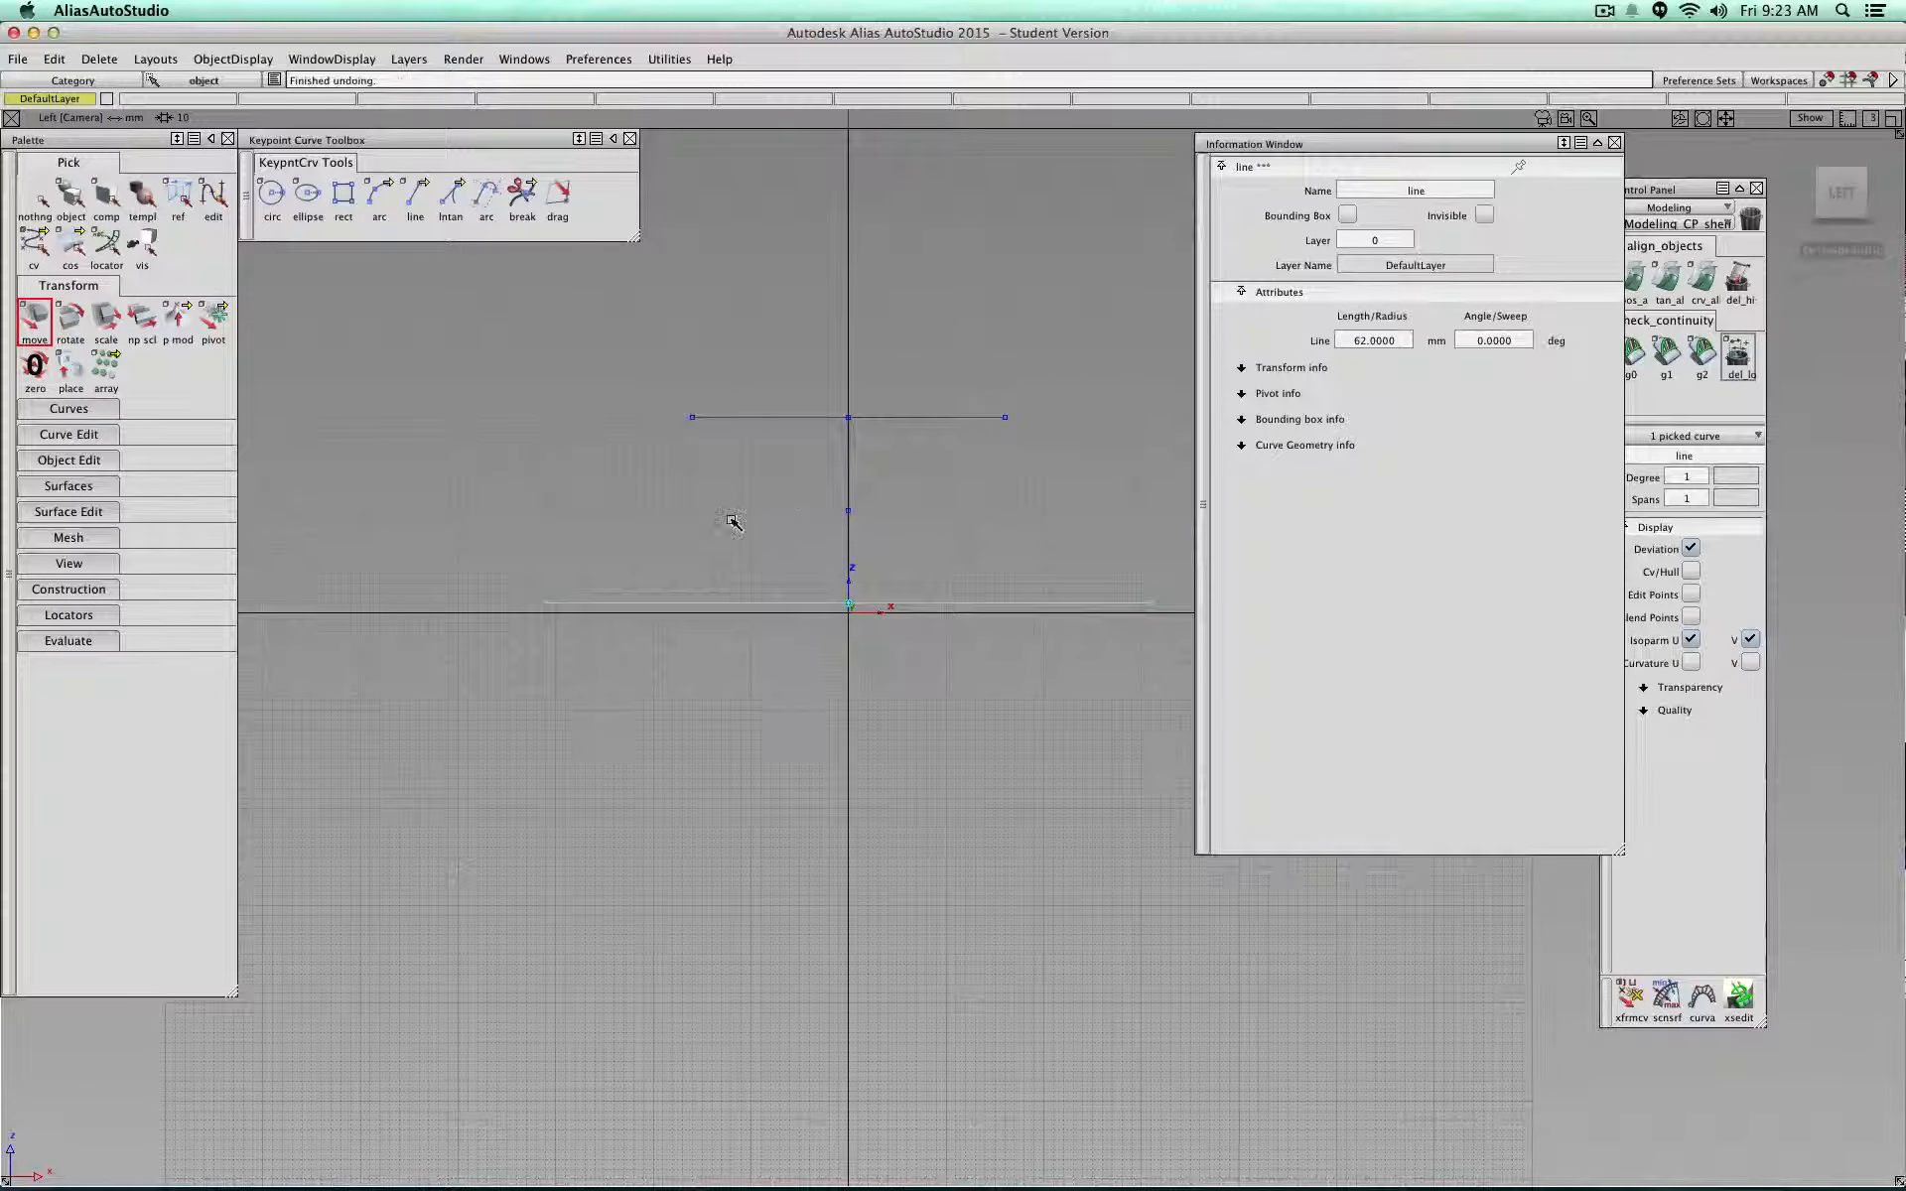
mouse_move(732, 522)
left_mouse_down("ctrl+shift")
mouse_move(725, 489)
mouse_move(732, 527)
left_mouse_up("ctrl+shift")
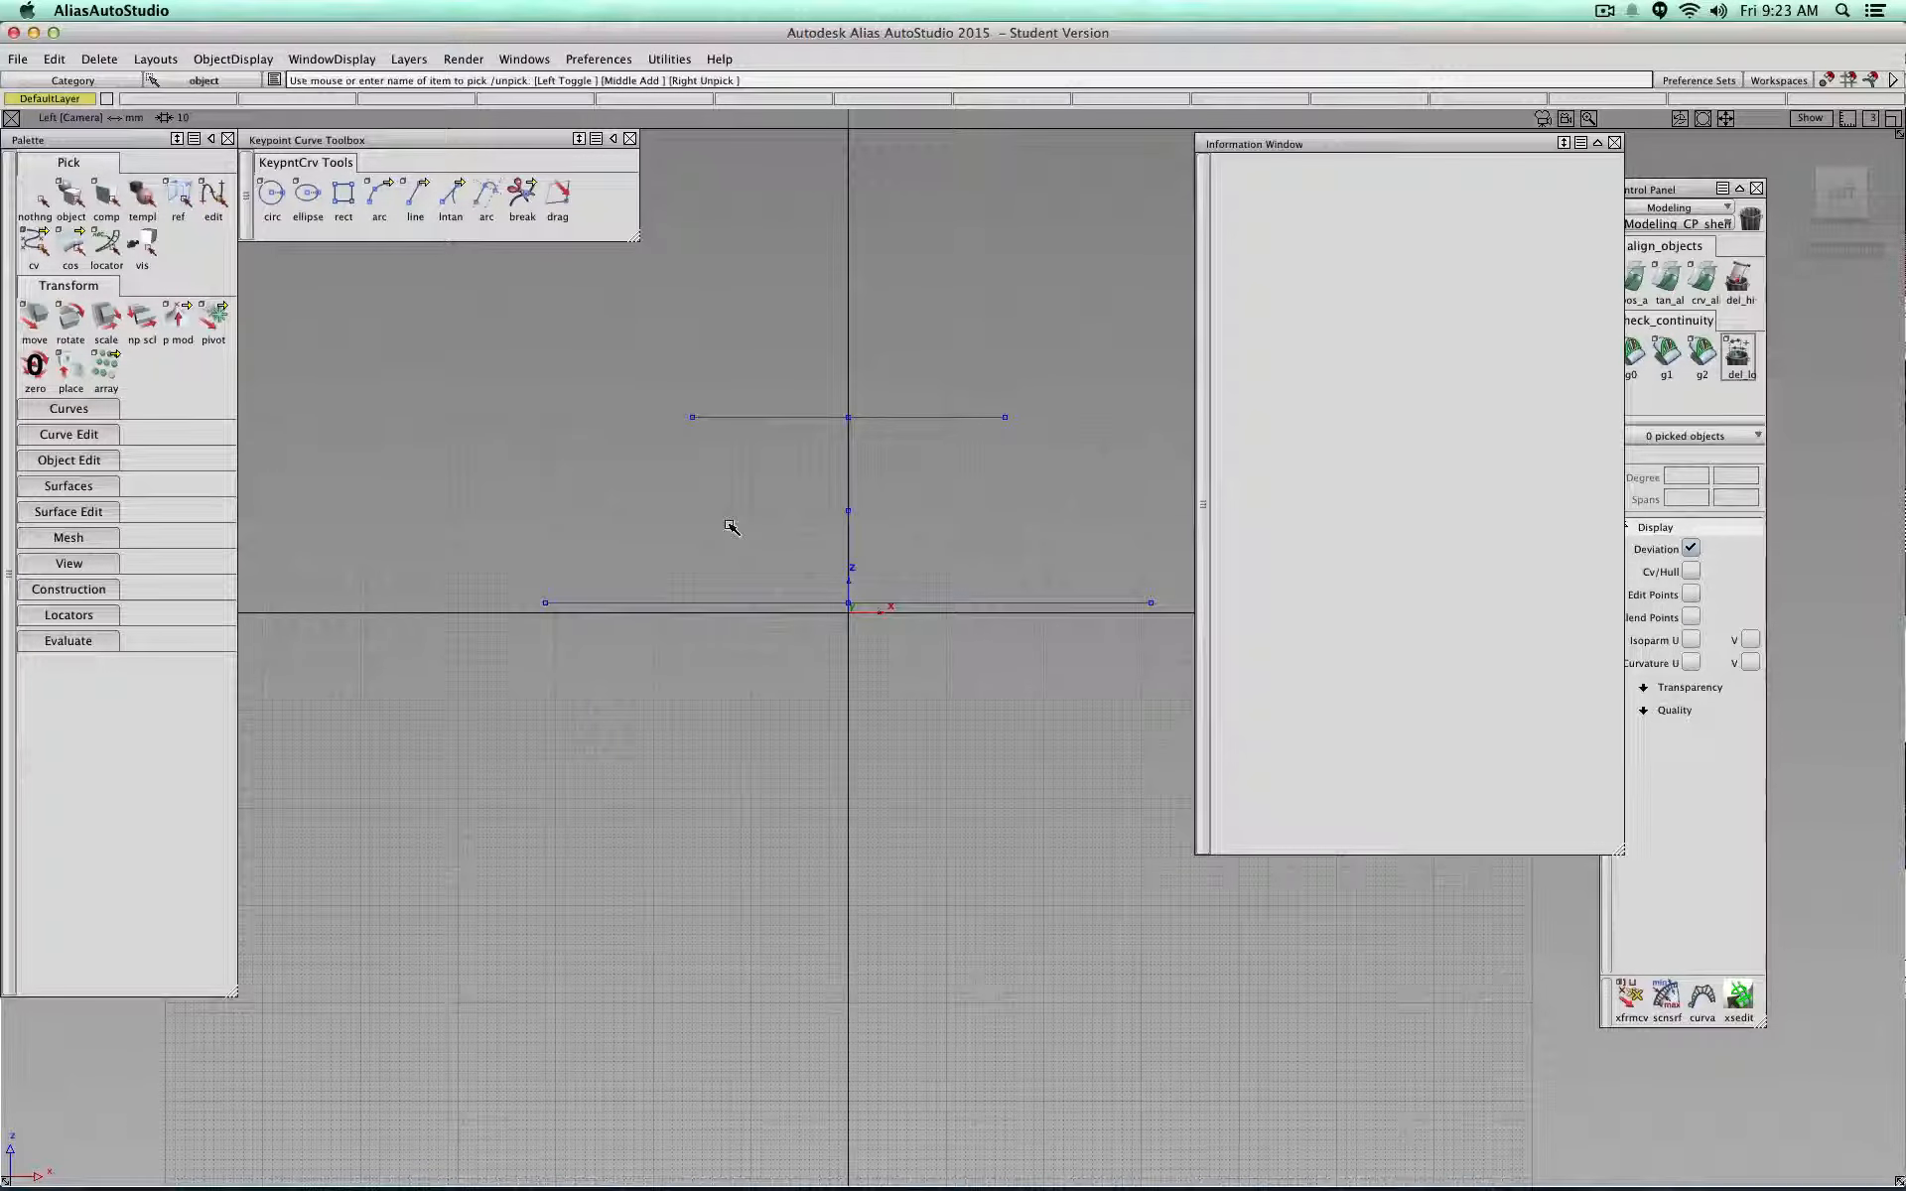
Step: Draw two slanted keypoint lines joining the ends of the 32 mm line to the matching ends of the 62 mm line
left_click(415, 196)
left_click(692, 417)
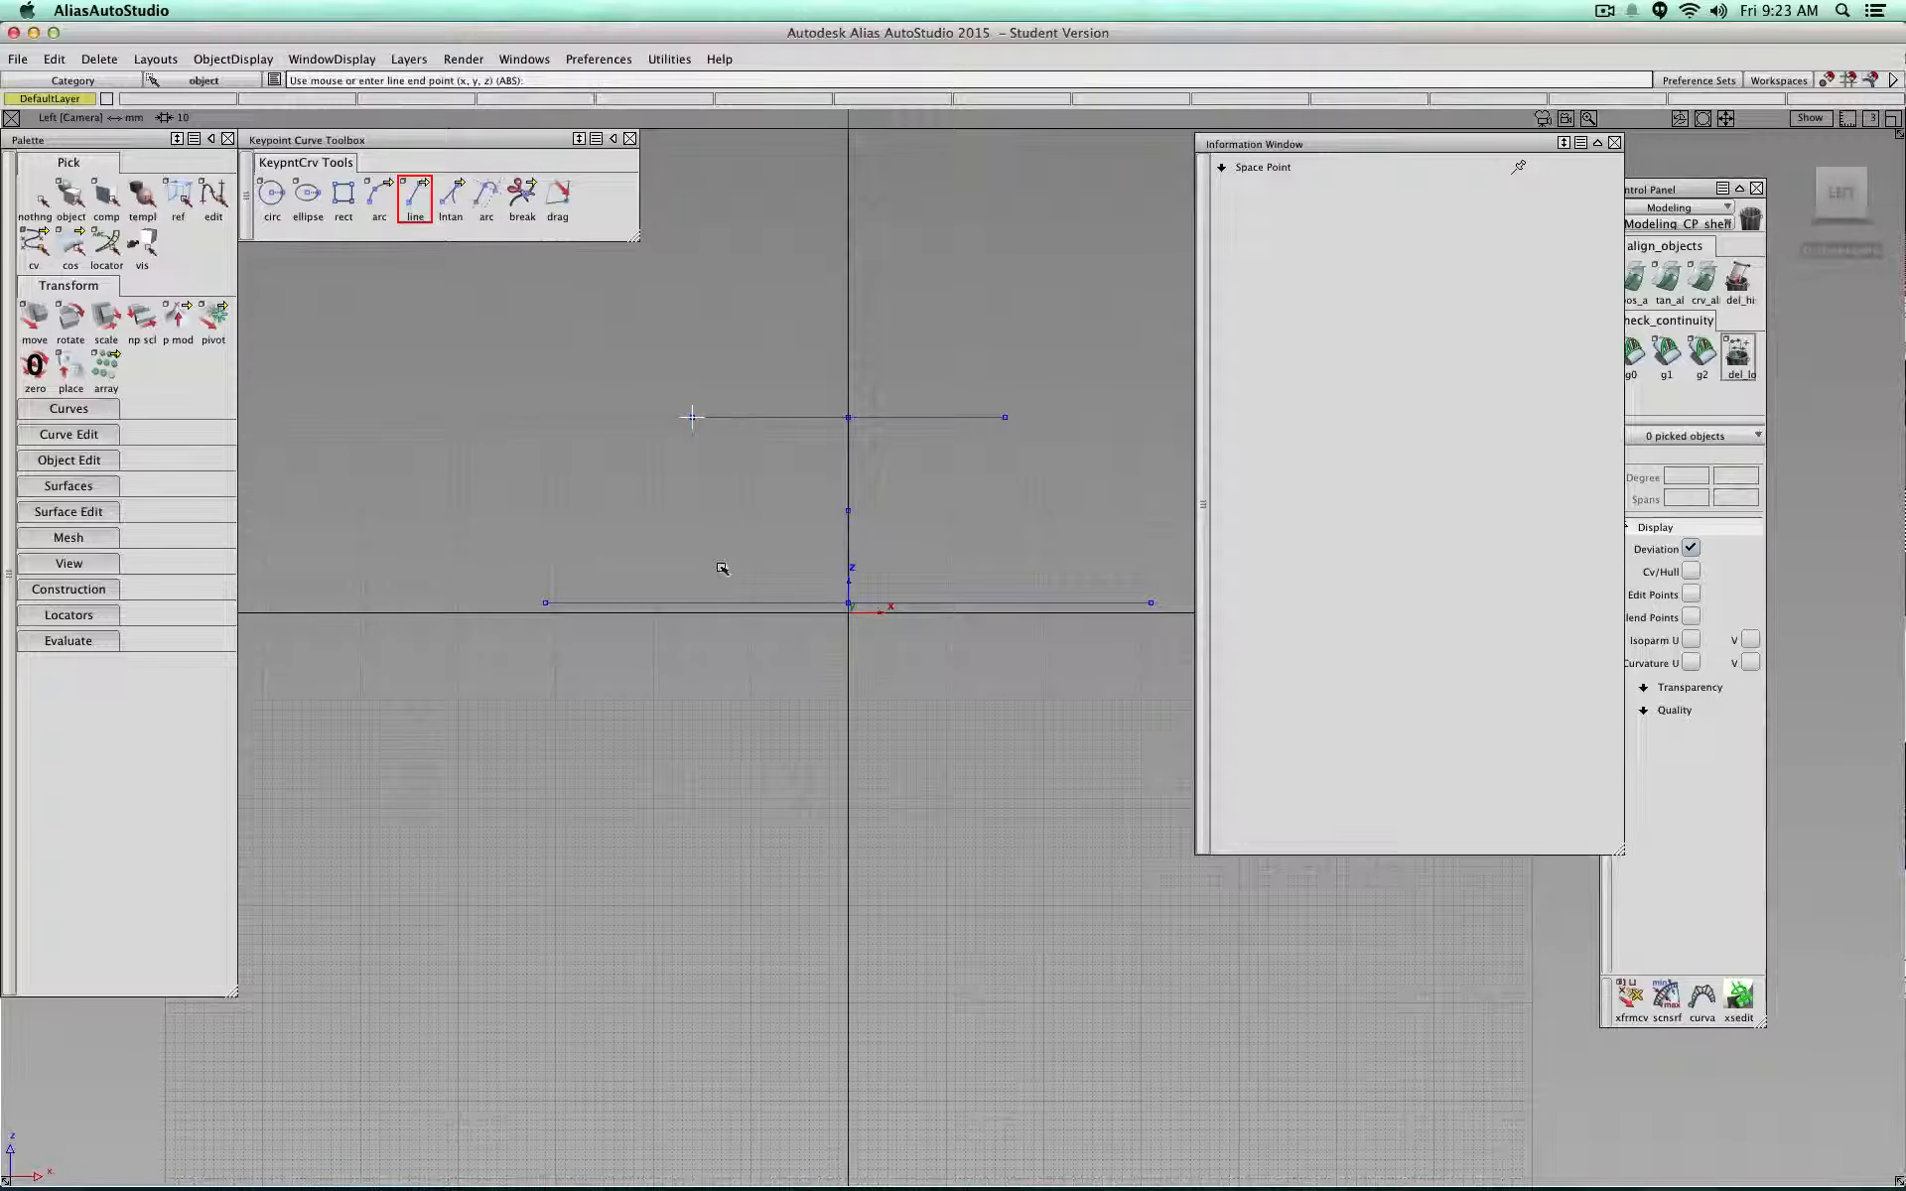
left_click(545, 603)
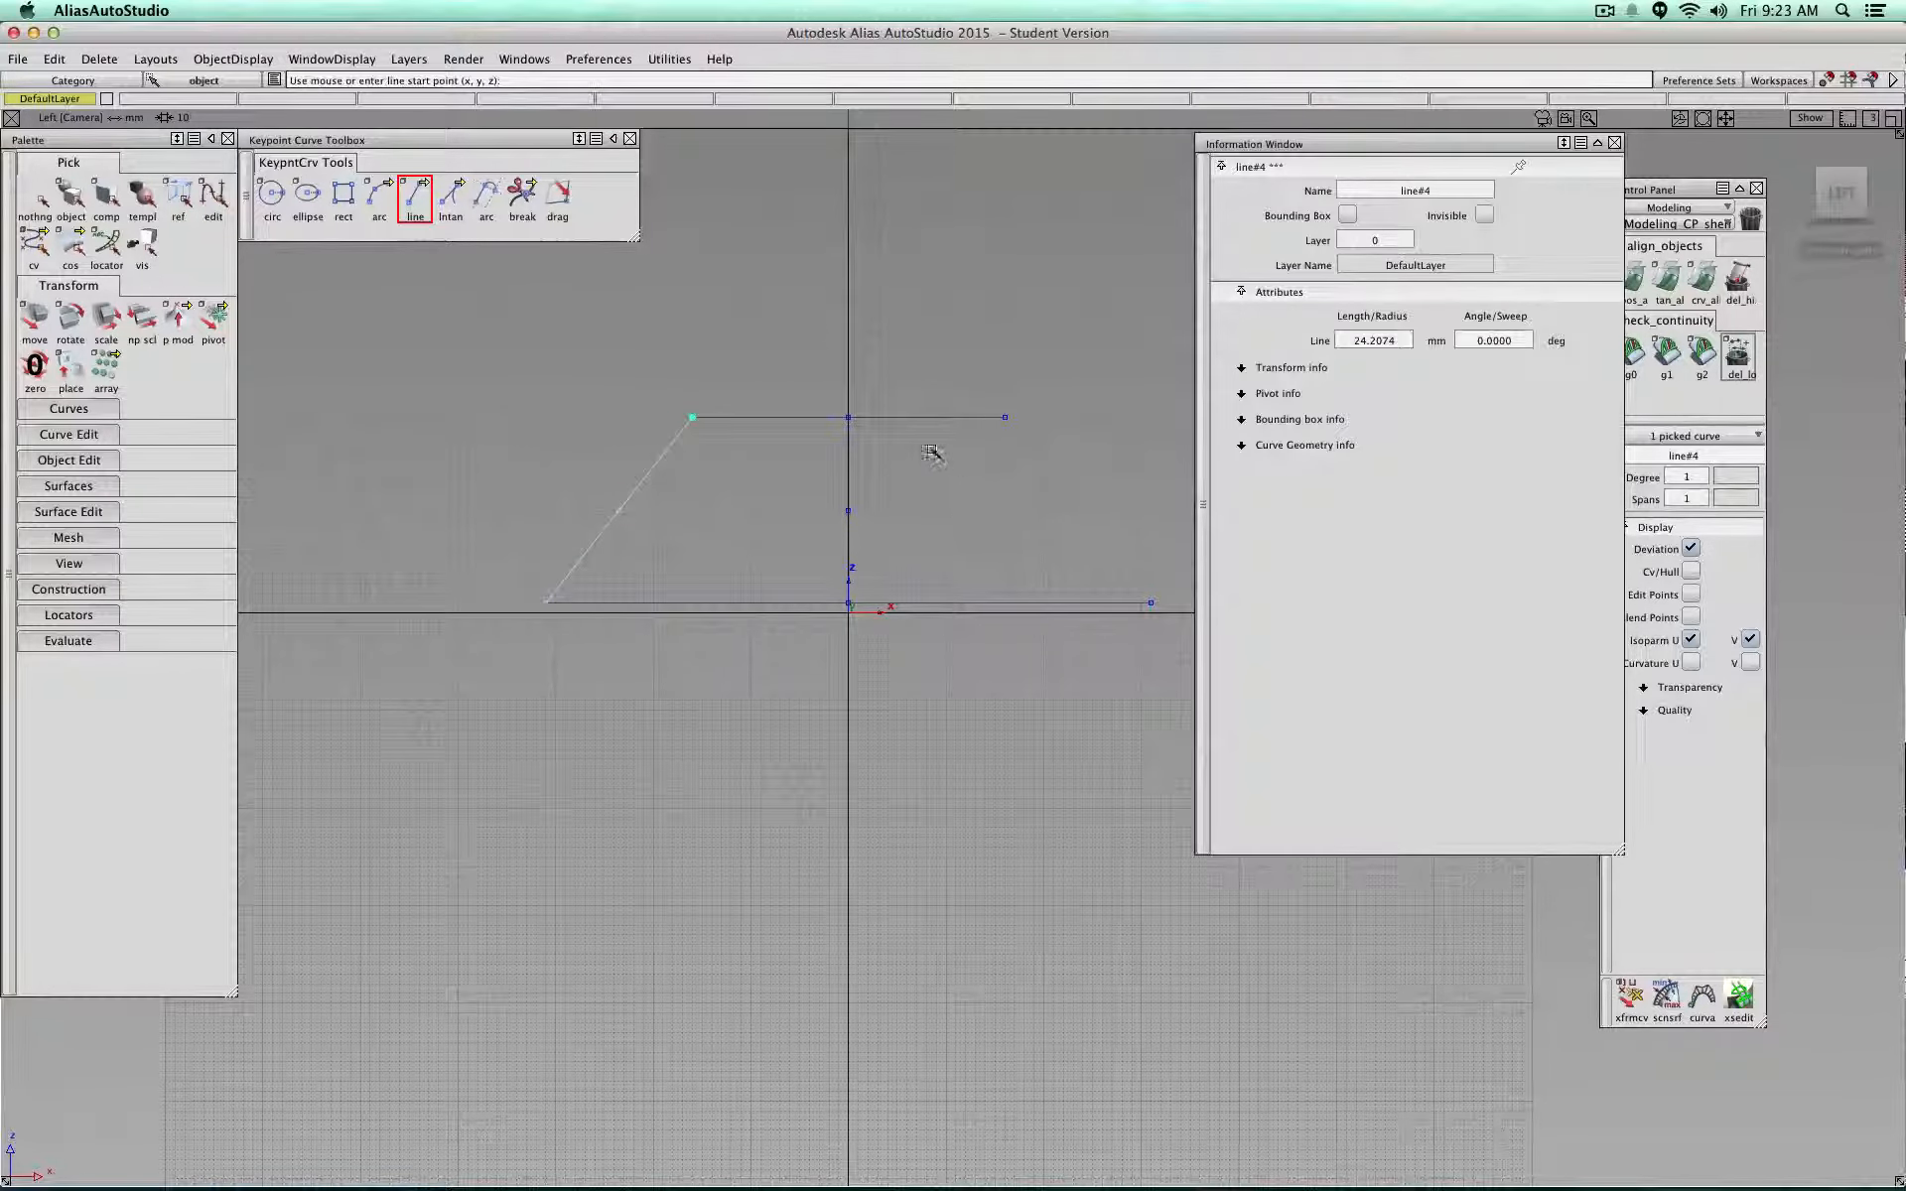
left_click(1004, 417)
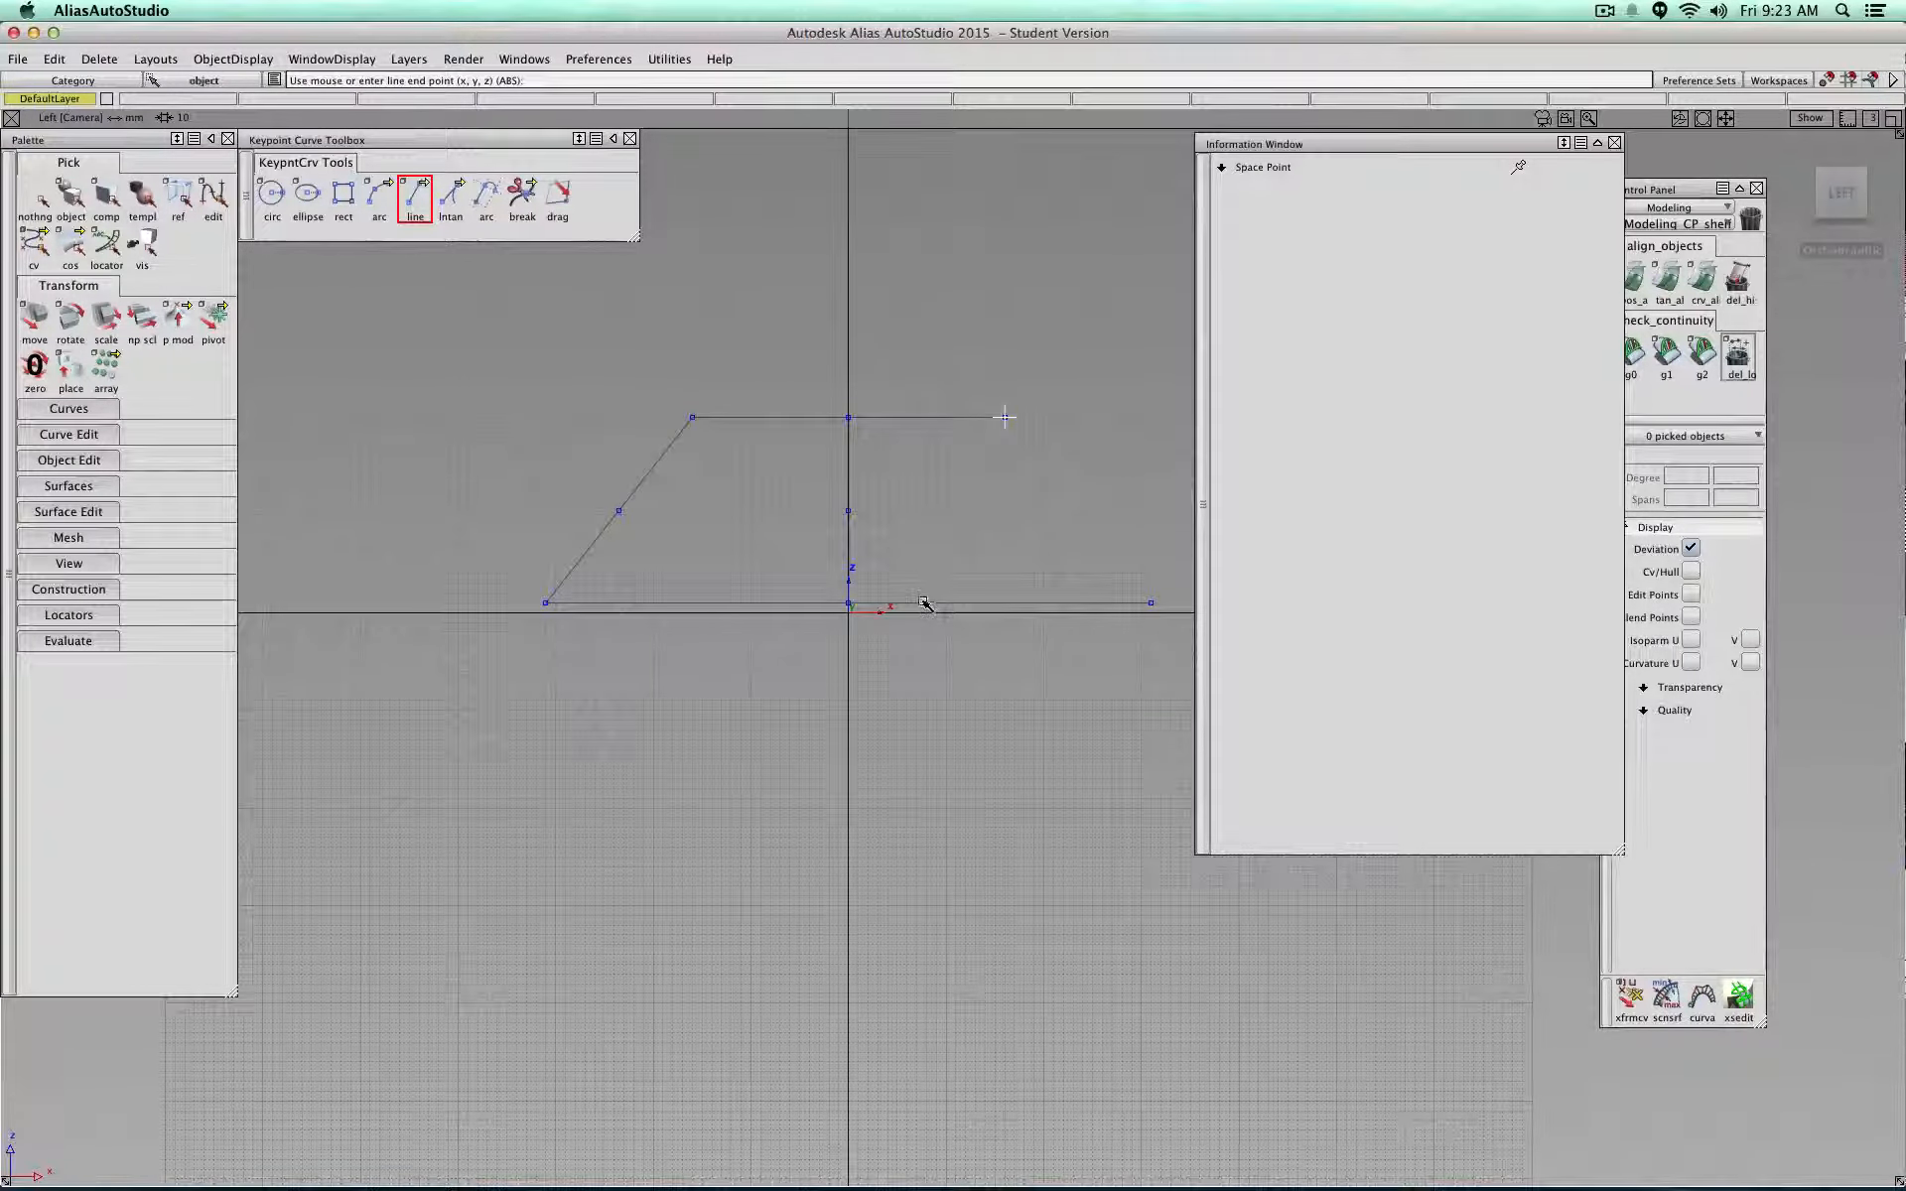
left_click(1151, 602)
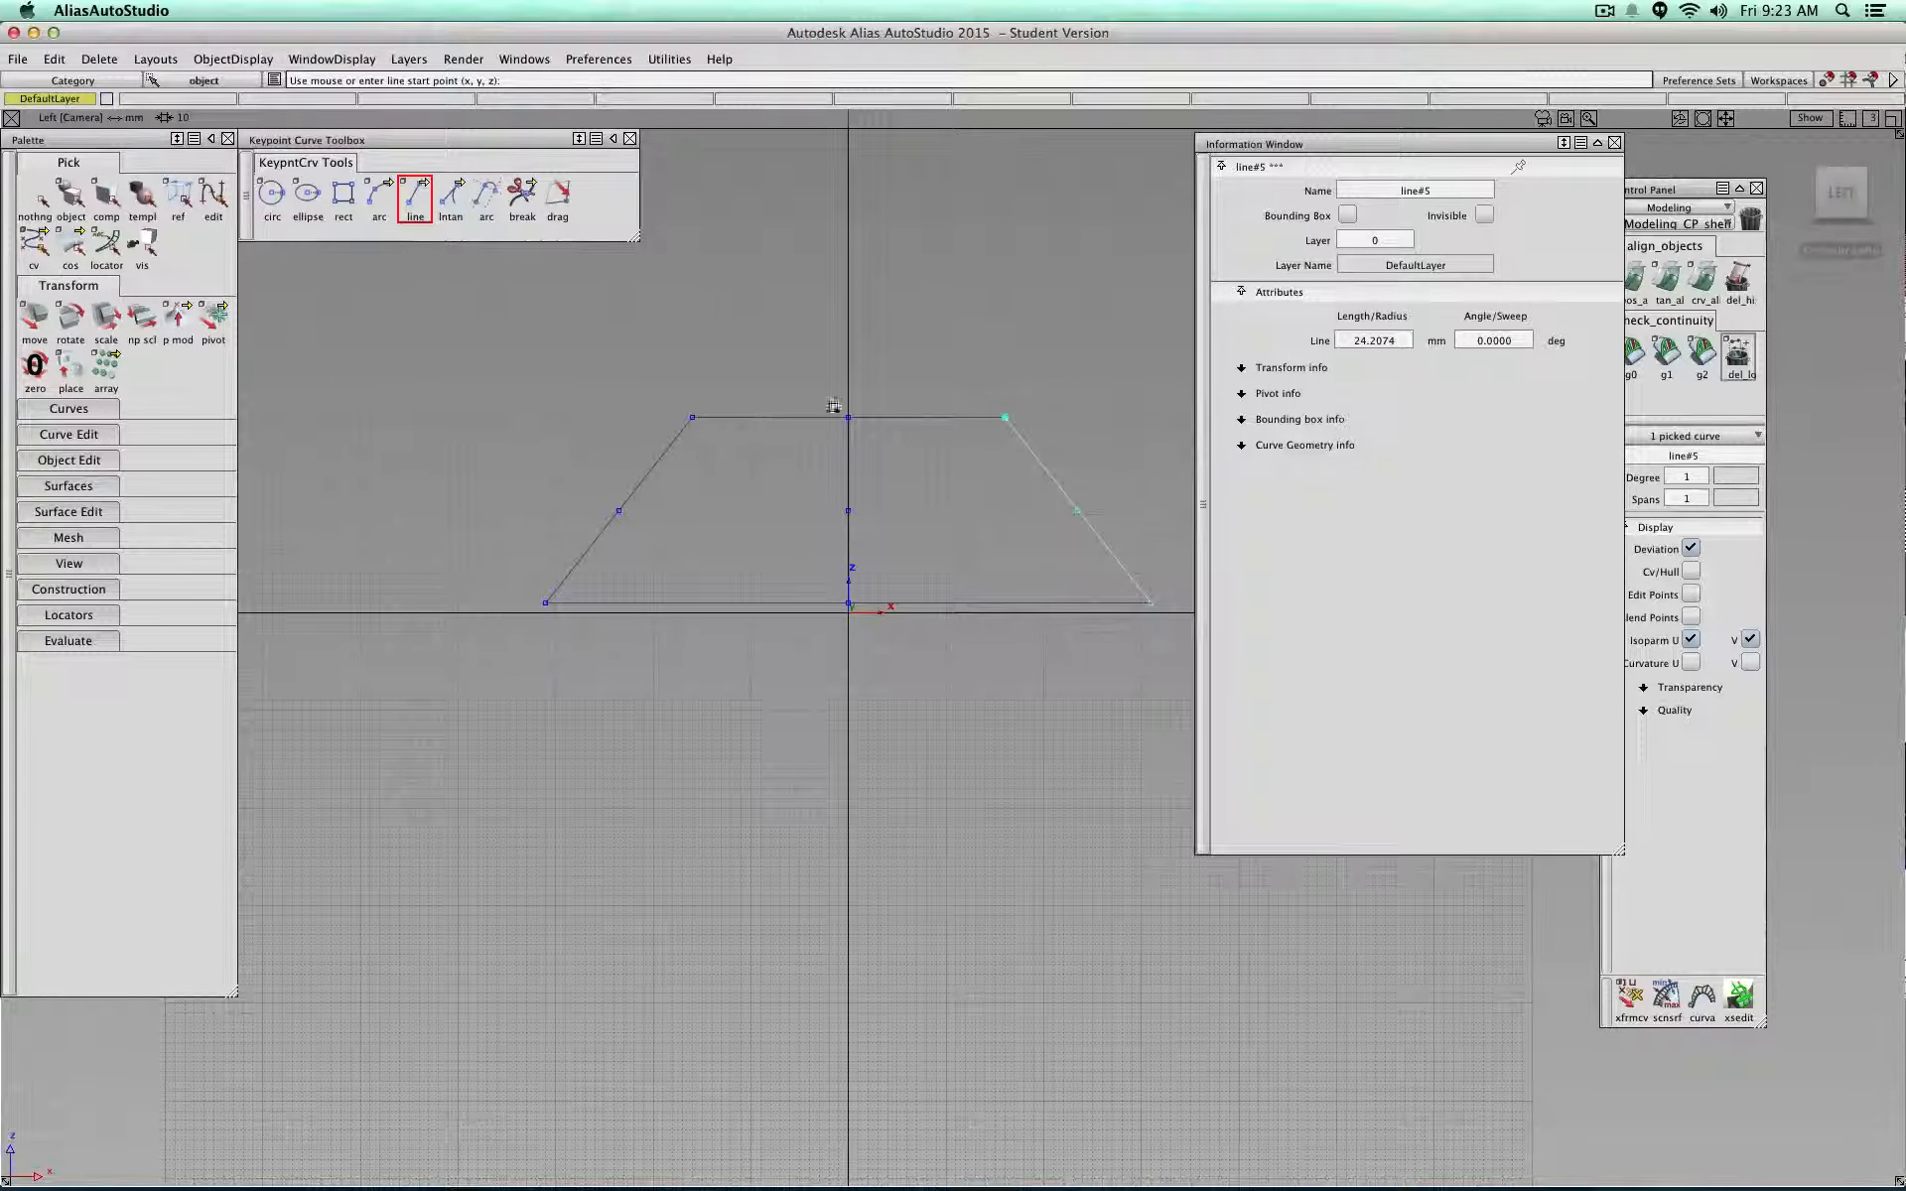
middle_click_drag(923, 375, 822, 460, "alt+shift")
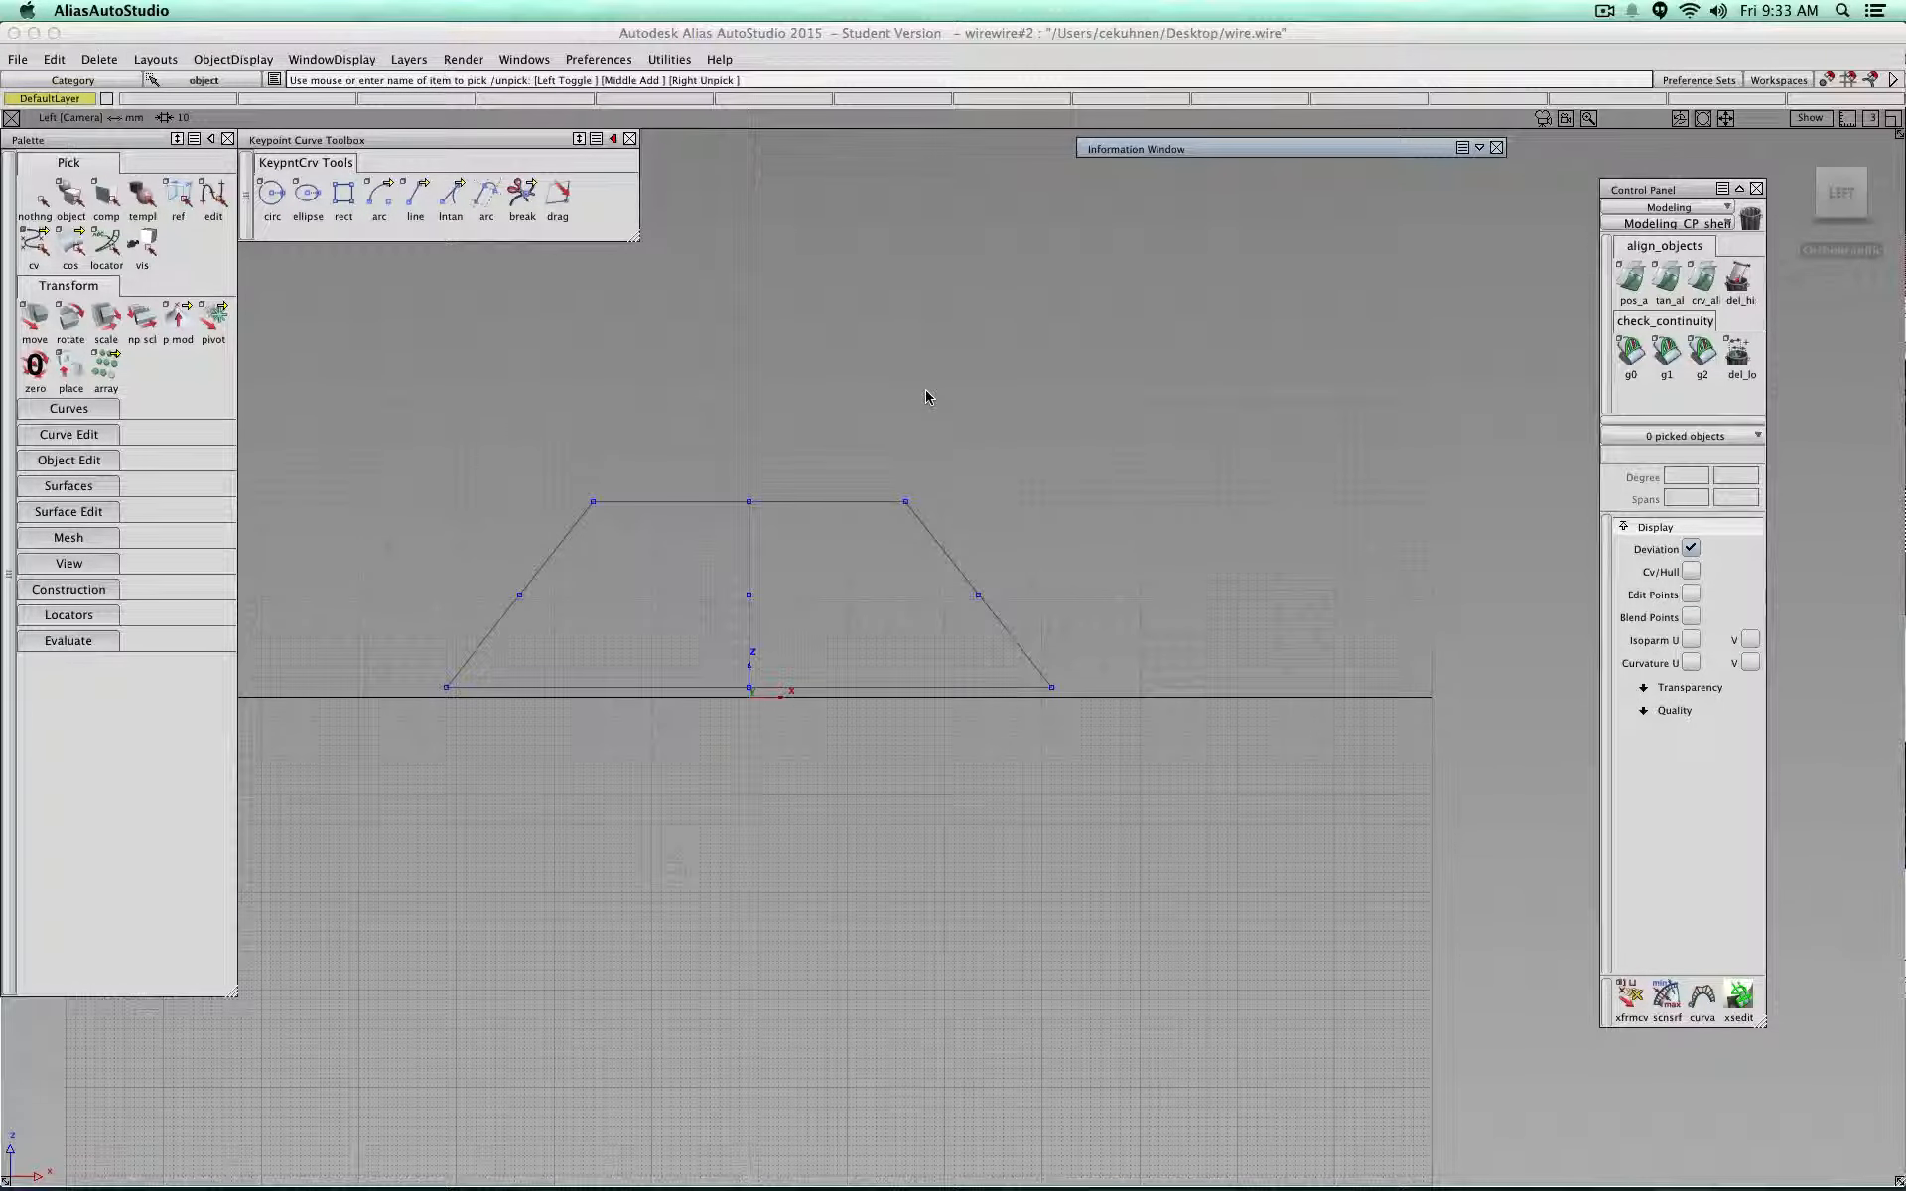
Step: Switch to Chrome to examine the notch in the reference blade image, and return to Alias AutoStudio
key("super+Tab")
key("super+Tab")
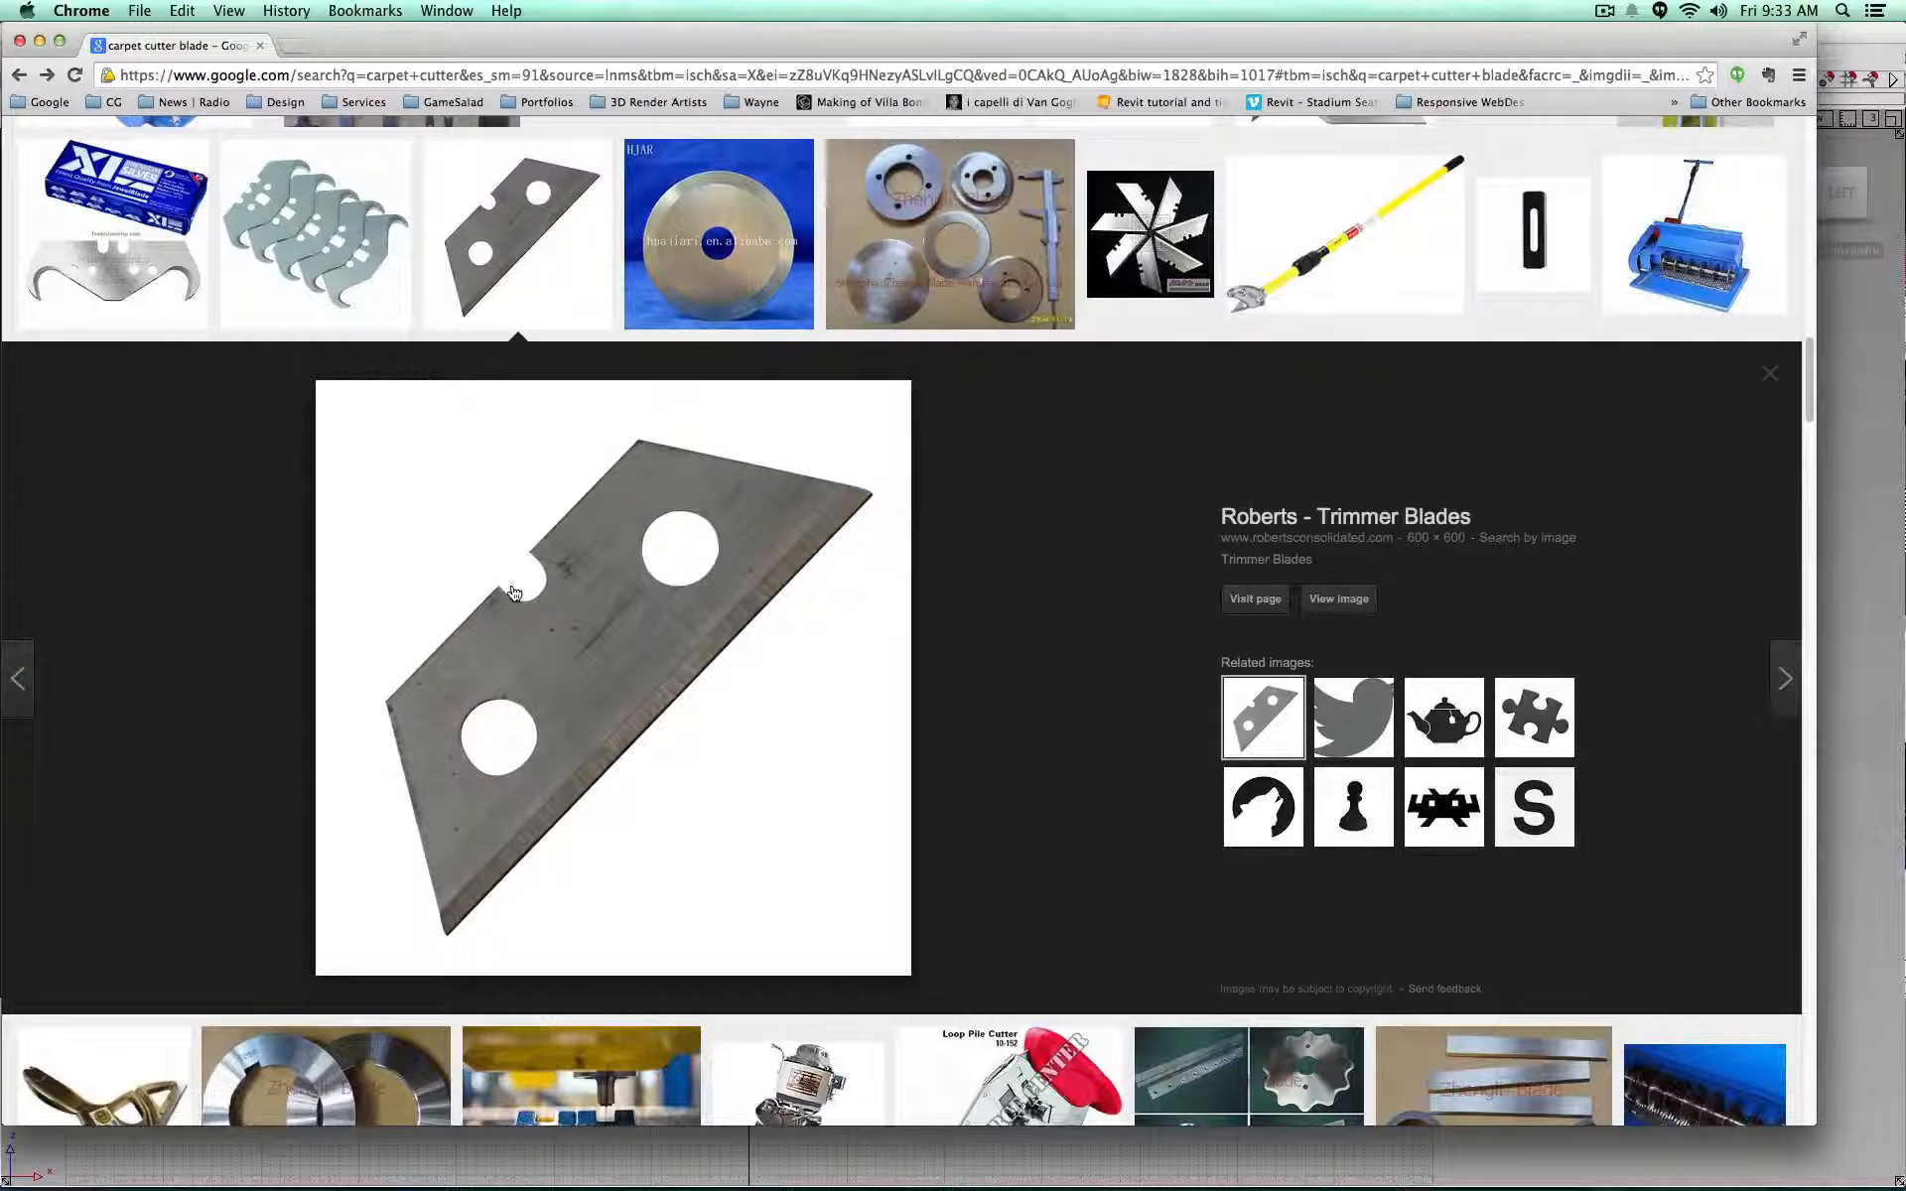
key("super+Tab")
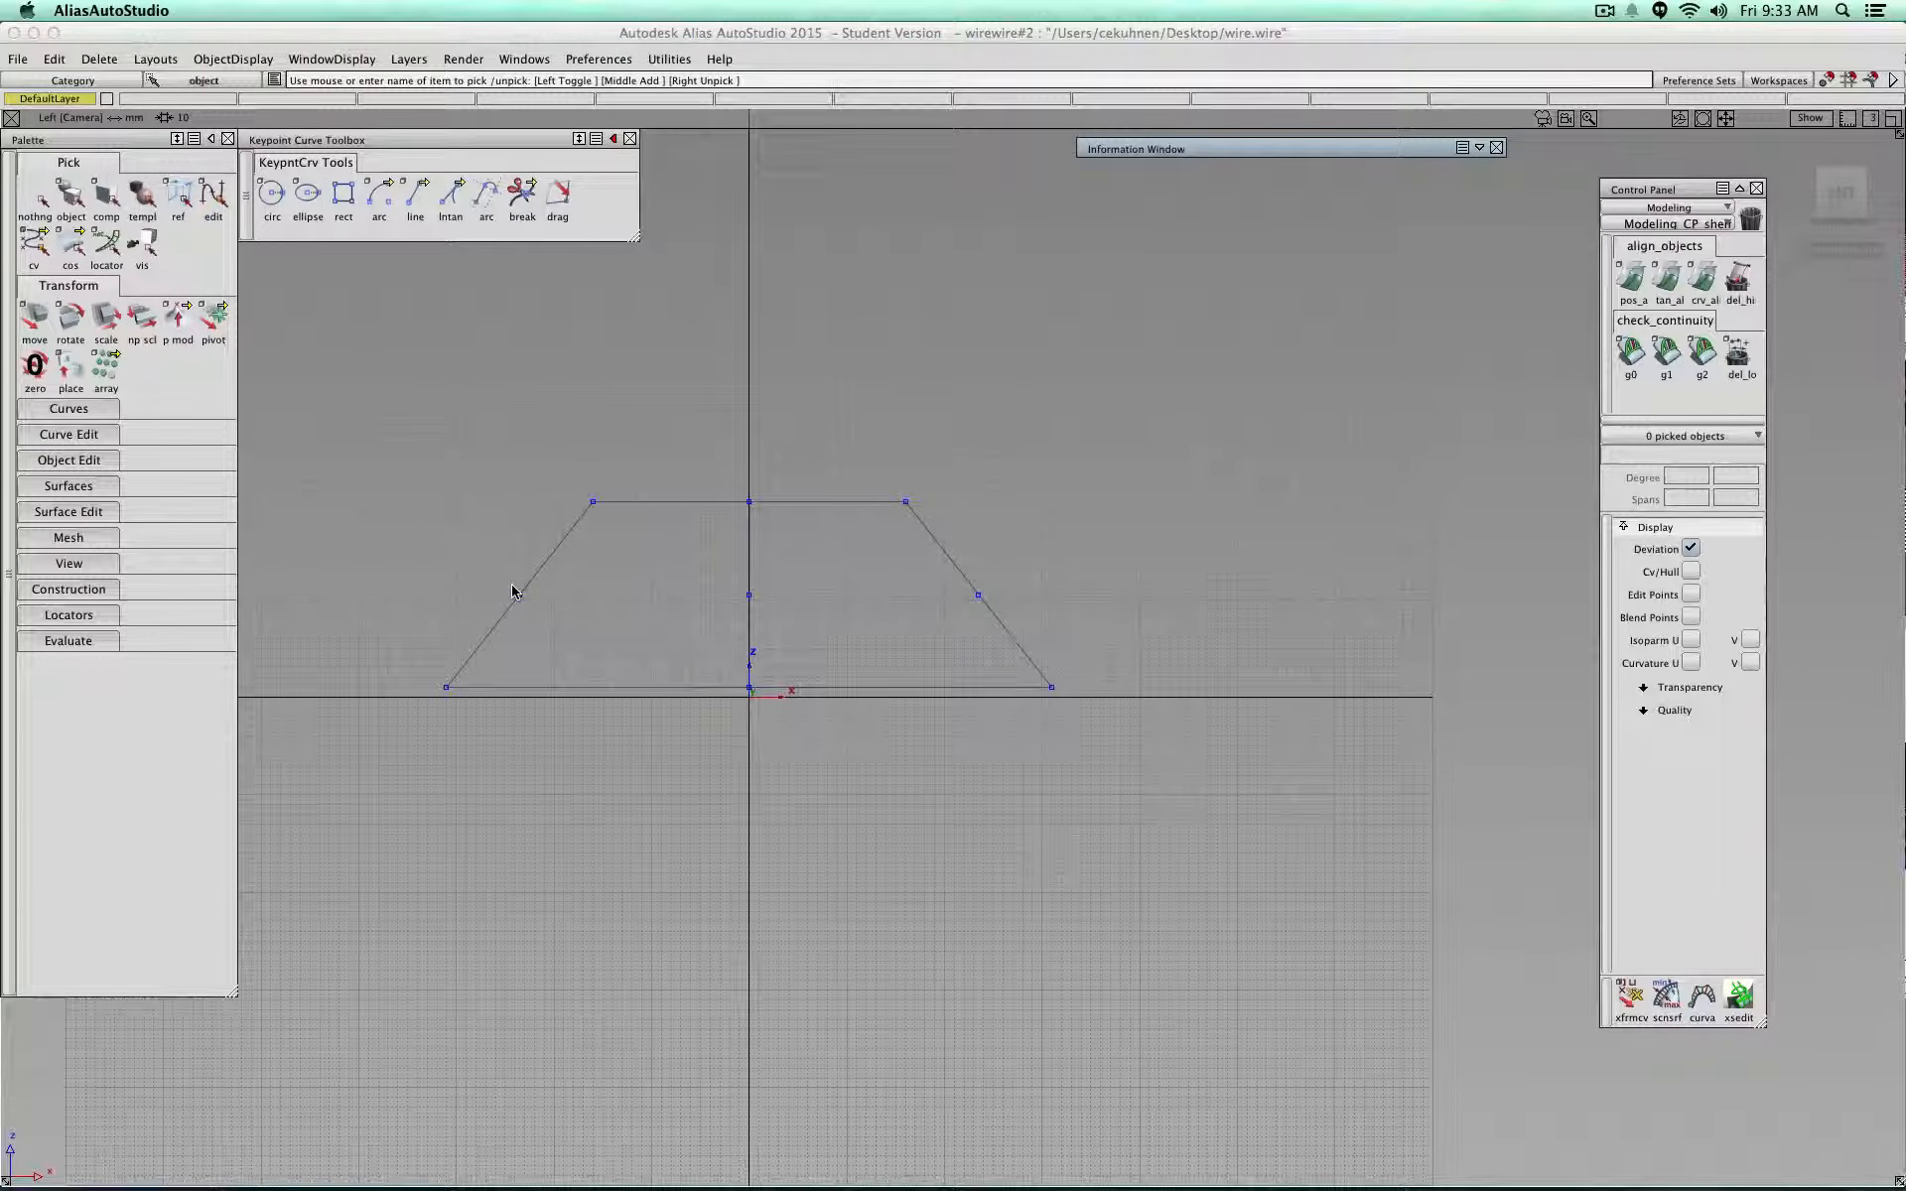
Step: Draw a horizontal keypoint line about 4 mm long above the blade outline, starting 10 mm to the positive X side of the vertical axis
right_click_drag(1098, 417, 932, 443, "alt+shift")
middle_click_drag(752, 391, 1012, 500, "alt+shift")
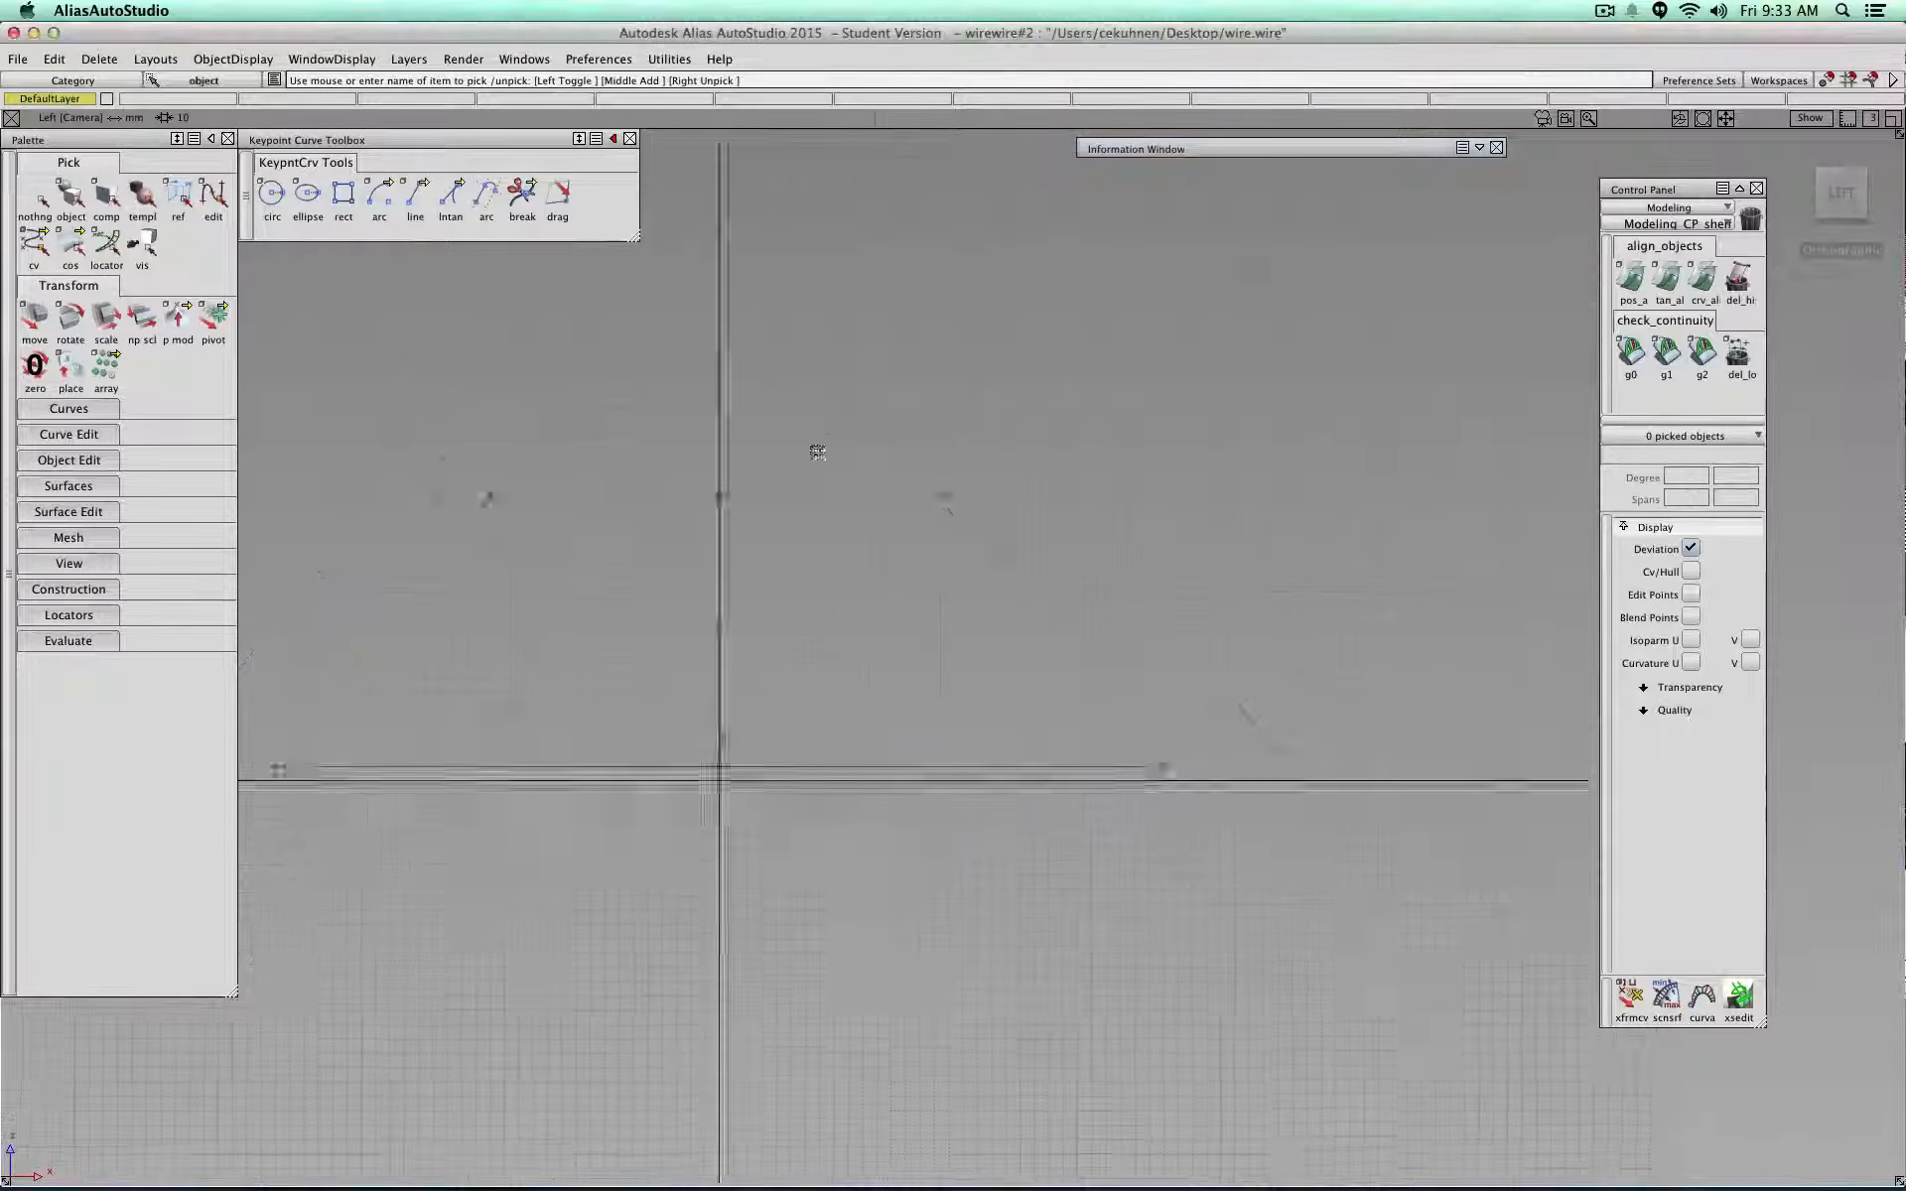
right_click_drag(1012, 499, 965, 469, "alt+shift")
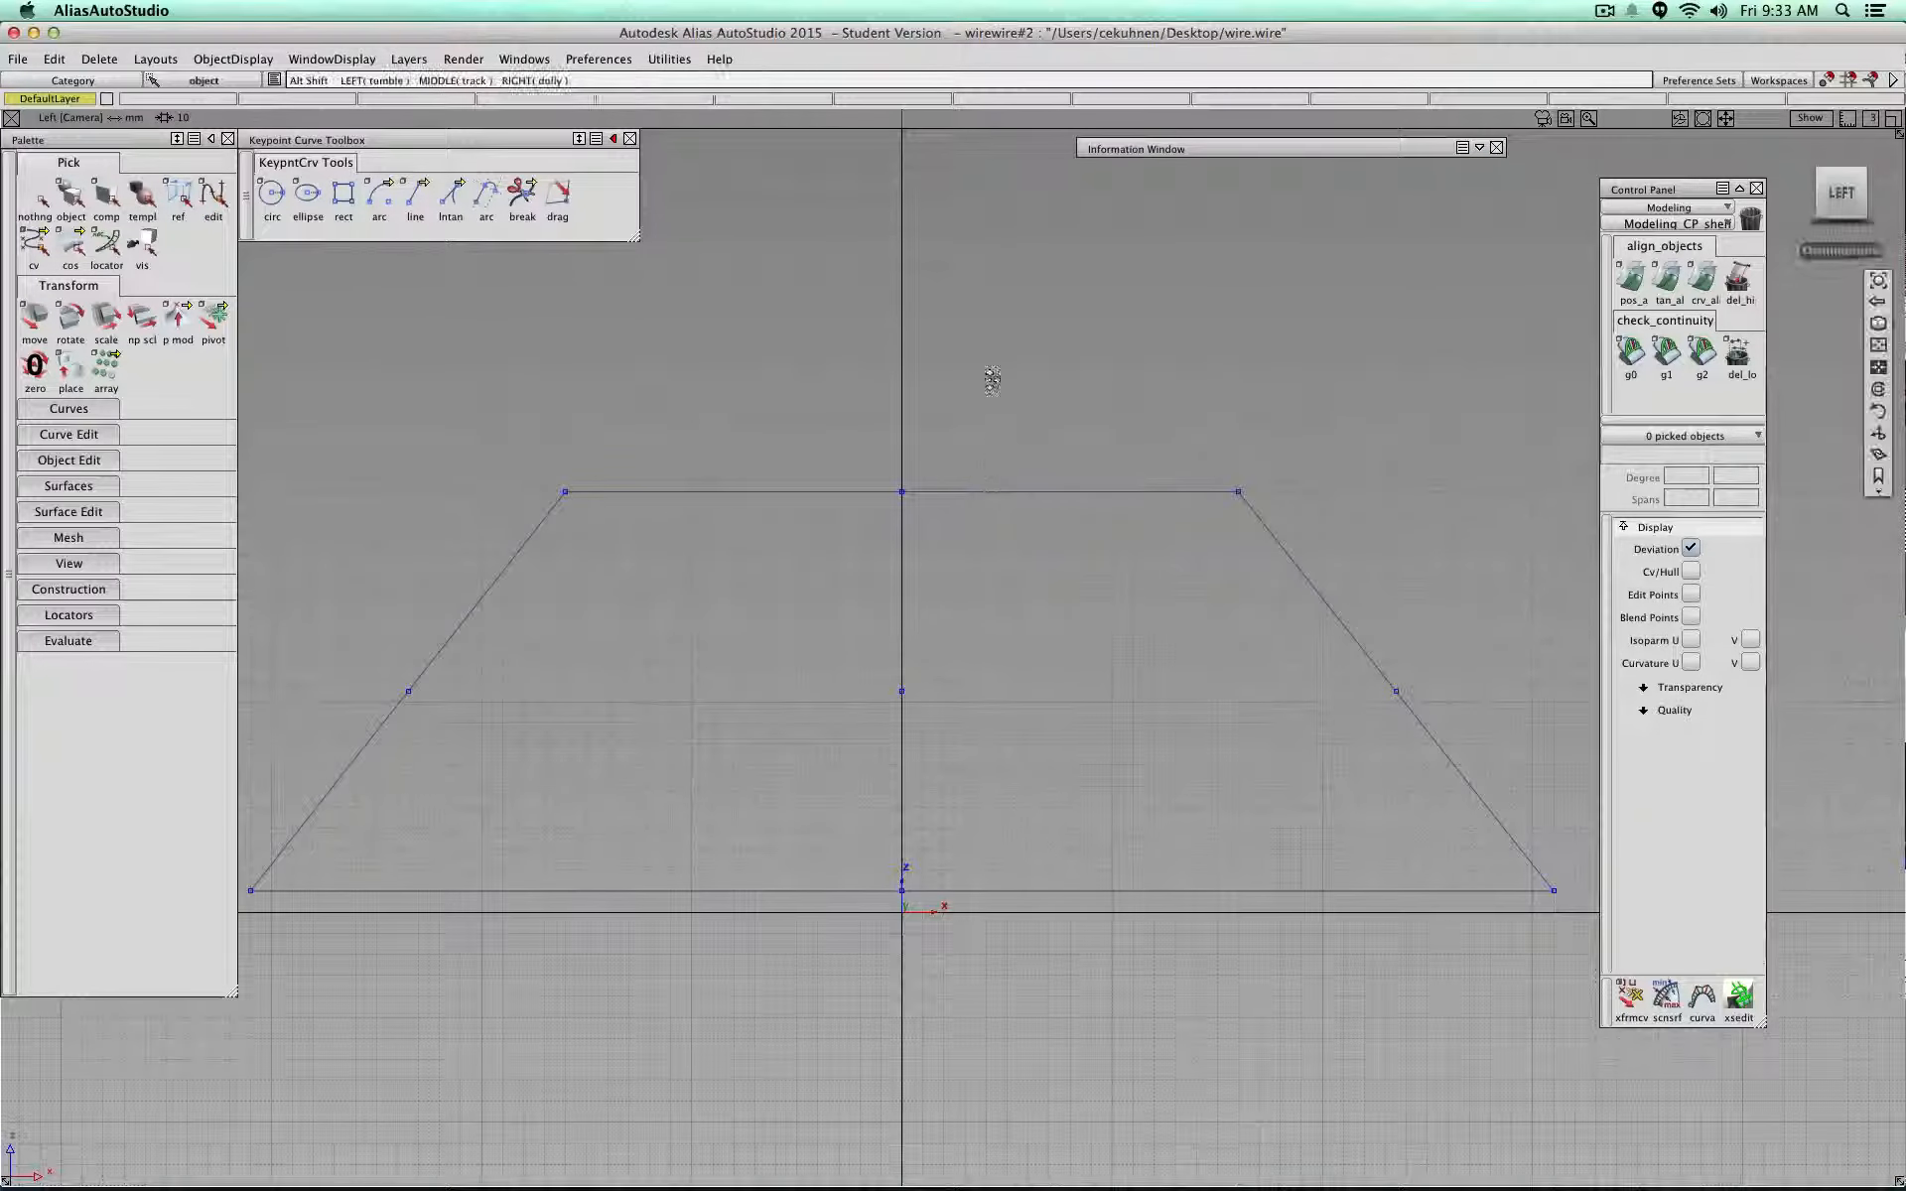
middle_click_drag(991, 378, 872, 495, "alt+shift")
left_click(412, 203)
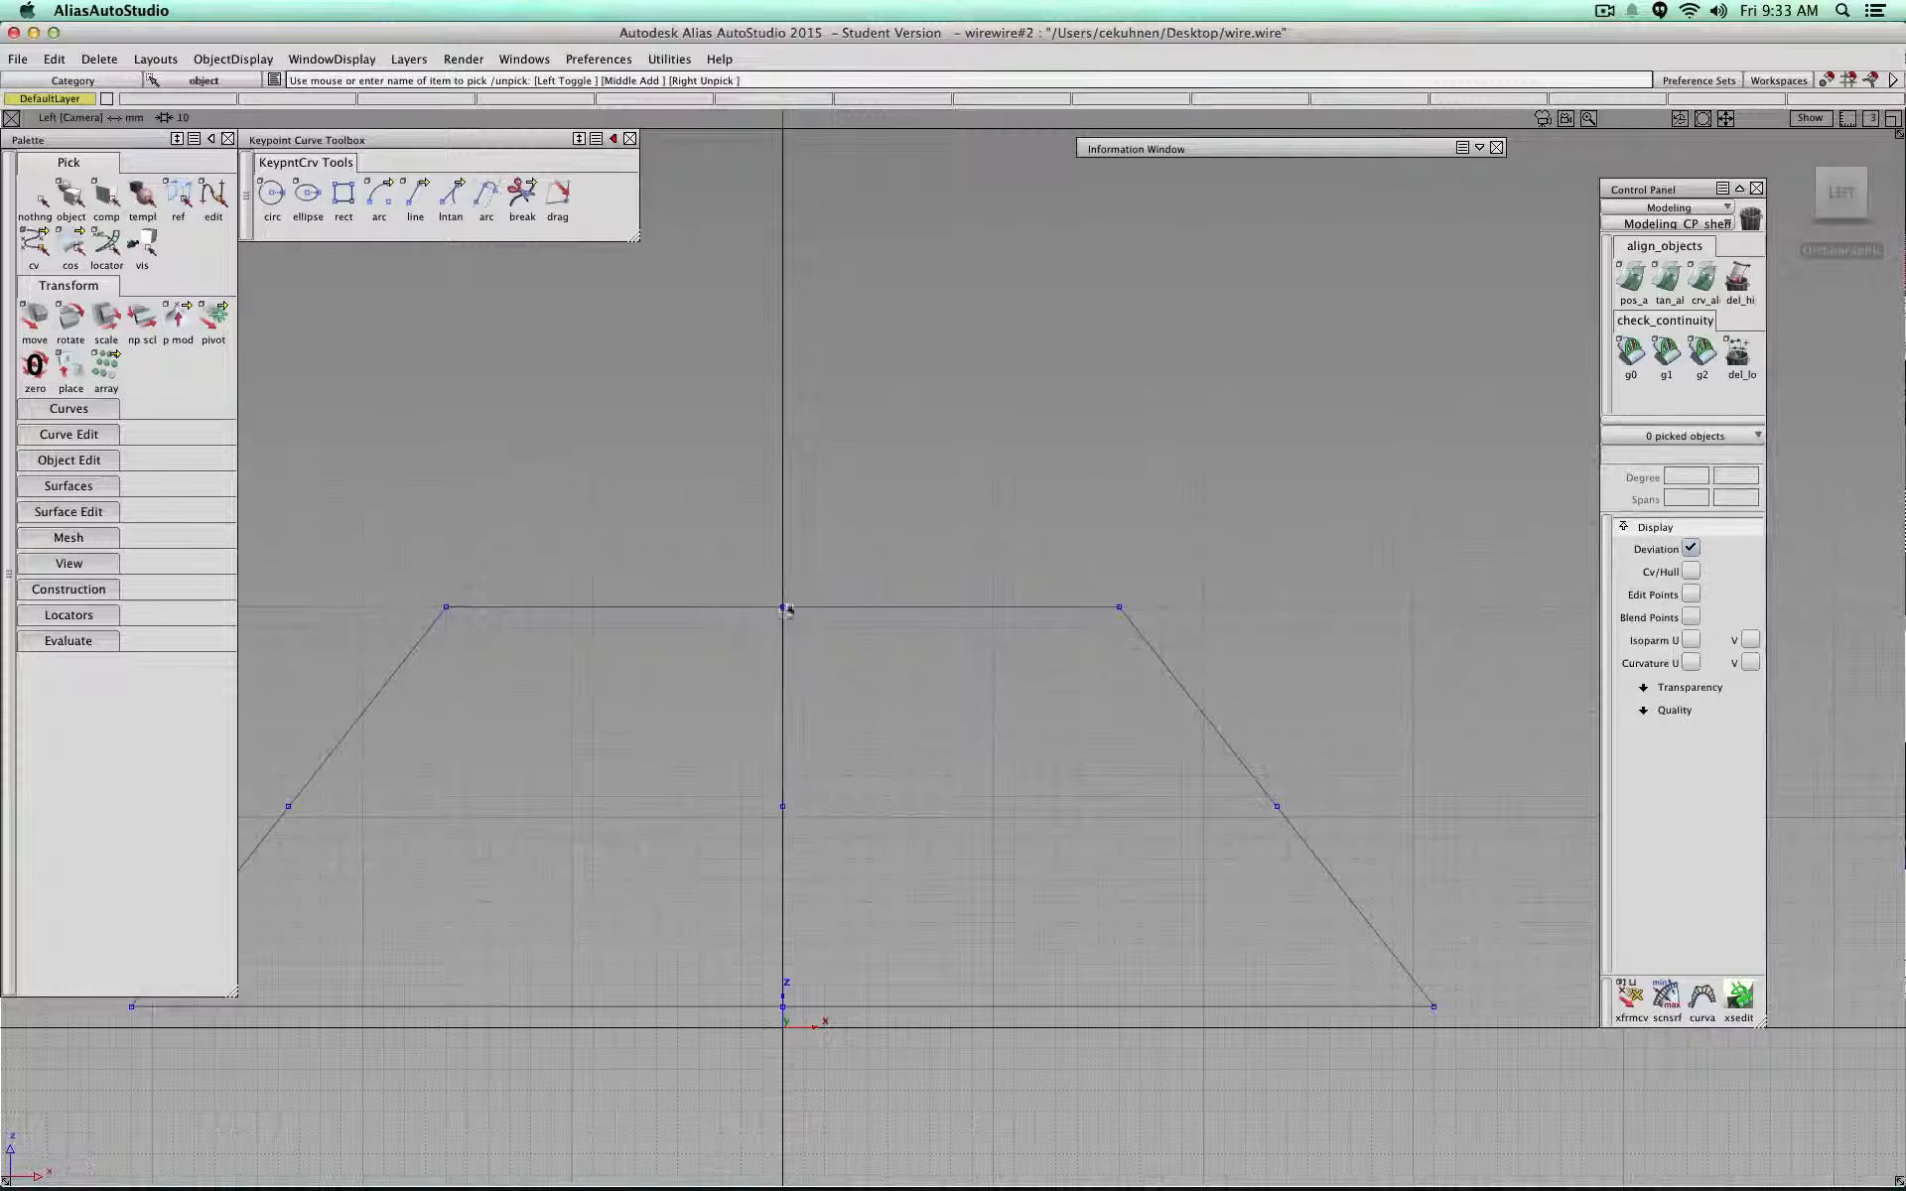
left_click(416, 206)
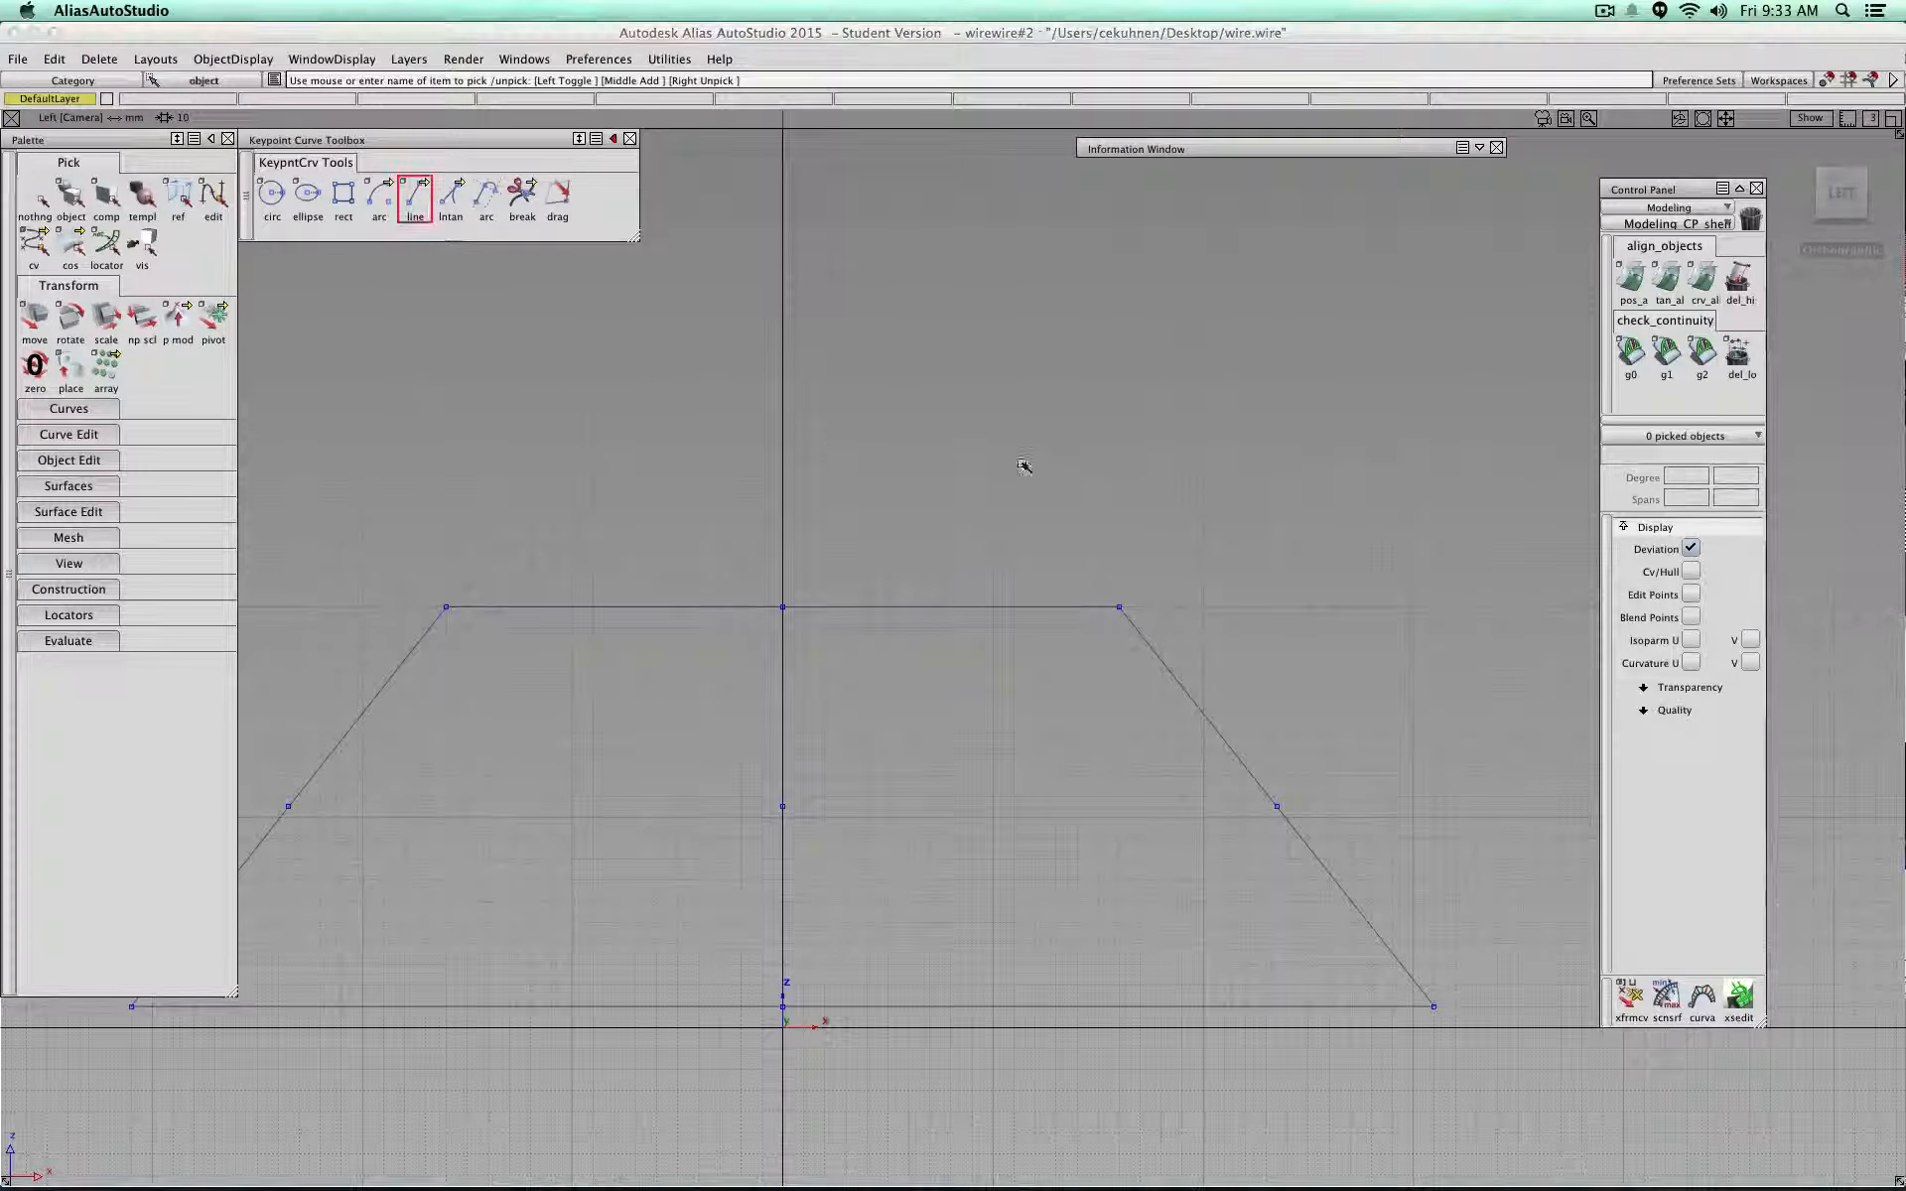
left_click(994, 402)
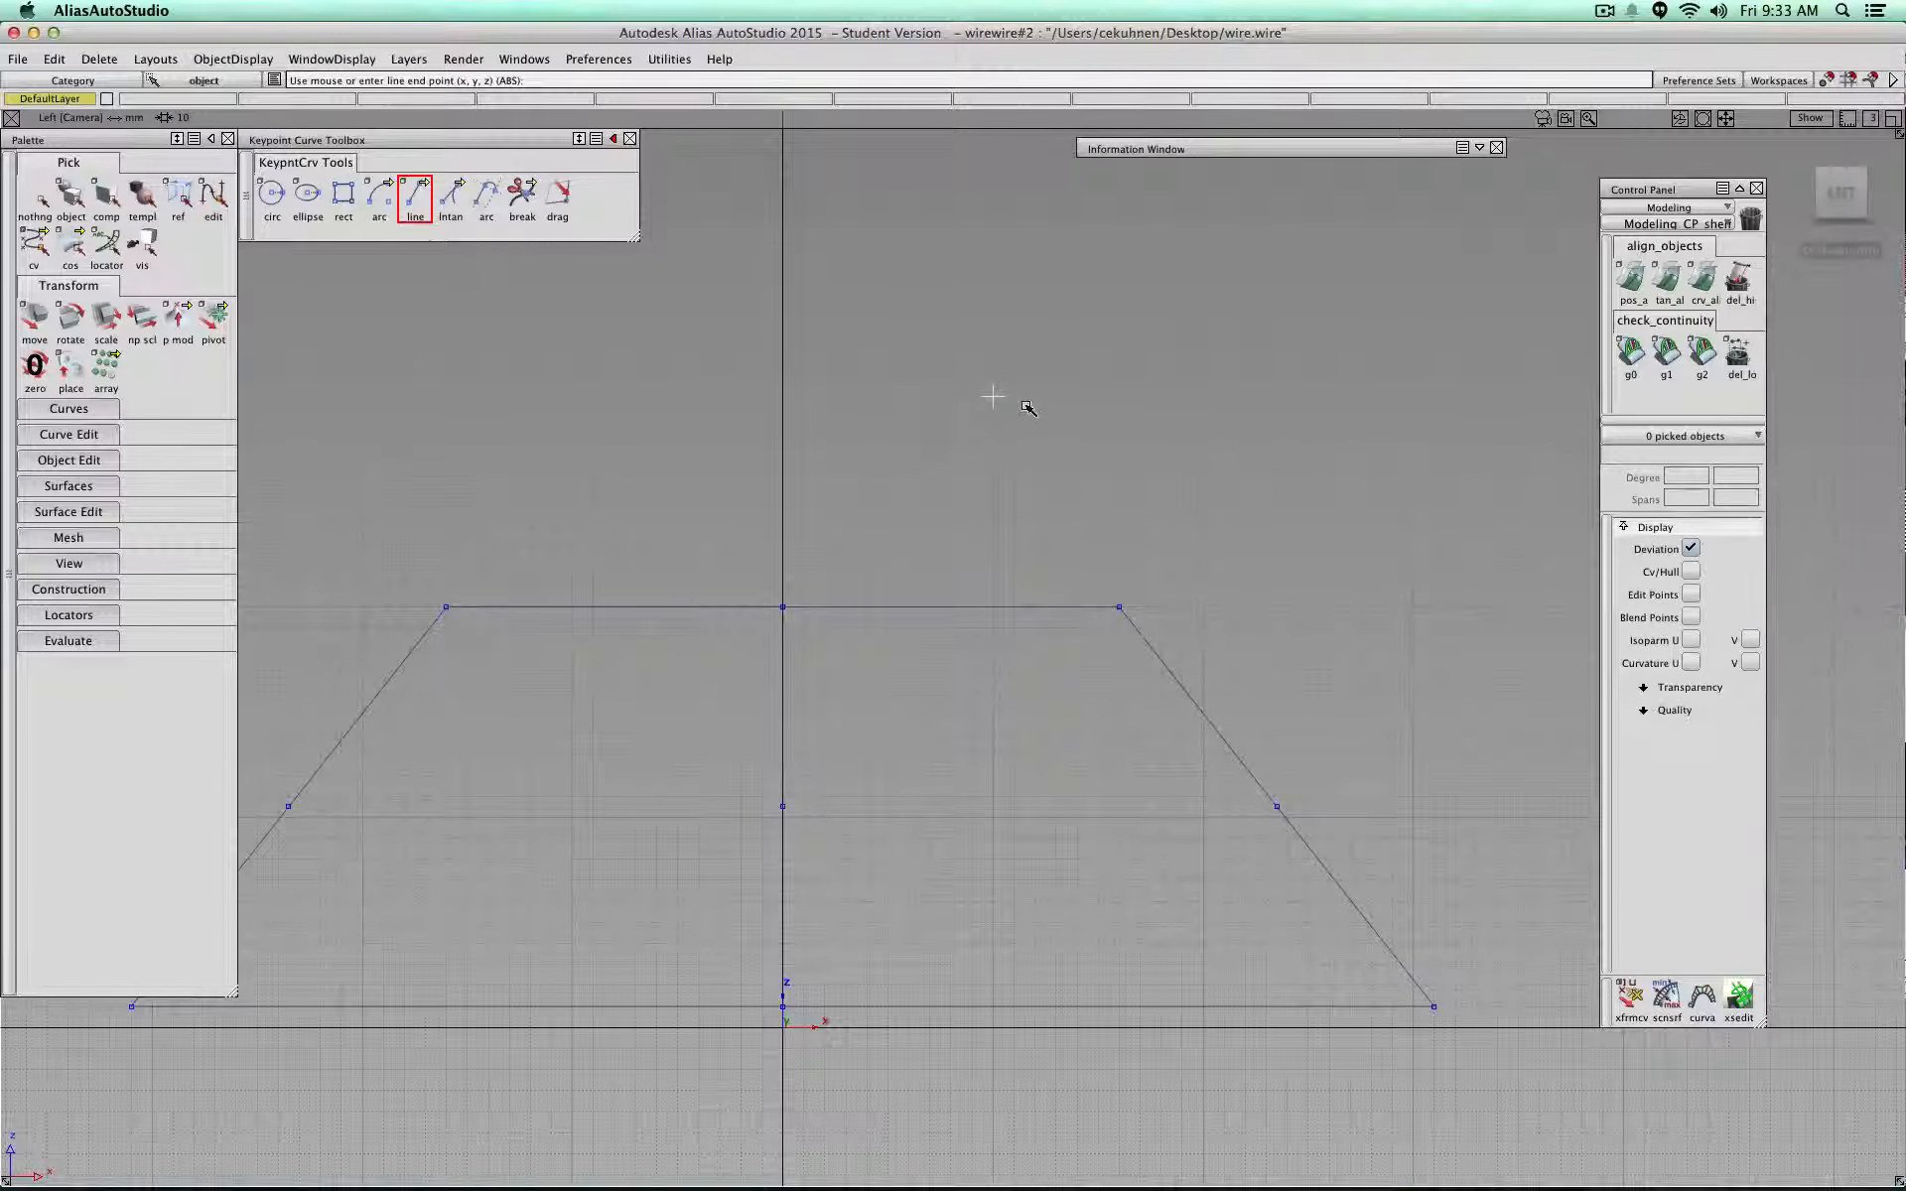
left_click(1080, 397)
Step: Draw two vertical keypoint lines about 2 mm long beneath both ends of the short horizontal line, forming the notch sides
right_click_drag(1162, 417, 1167, 392, "alt+shift")
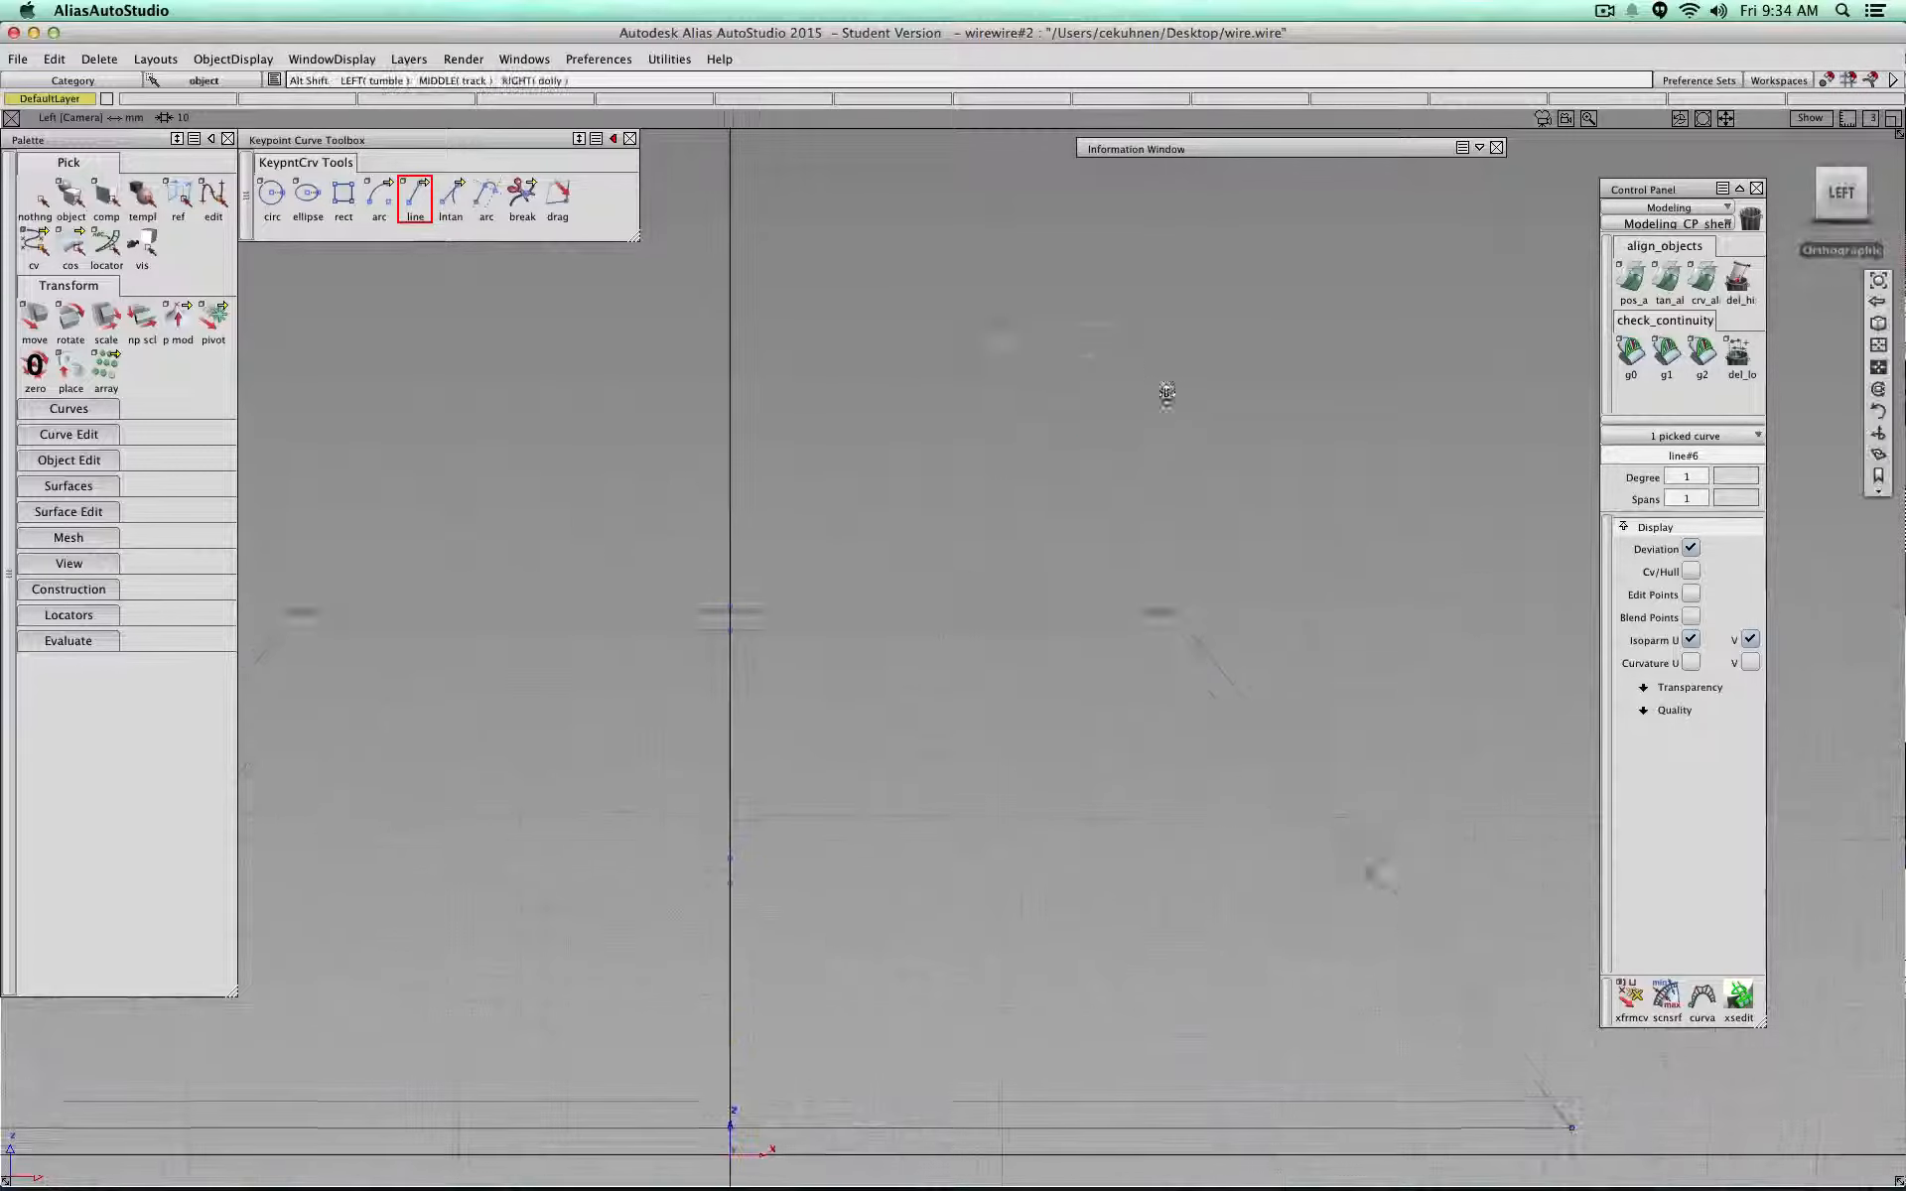
middle_click_drag(1165, 396, 1124, 462, "alt+shift")
left_click(963, 405)
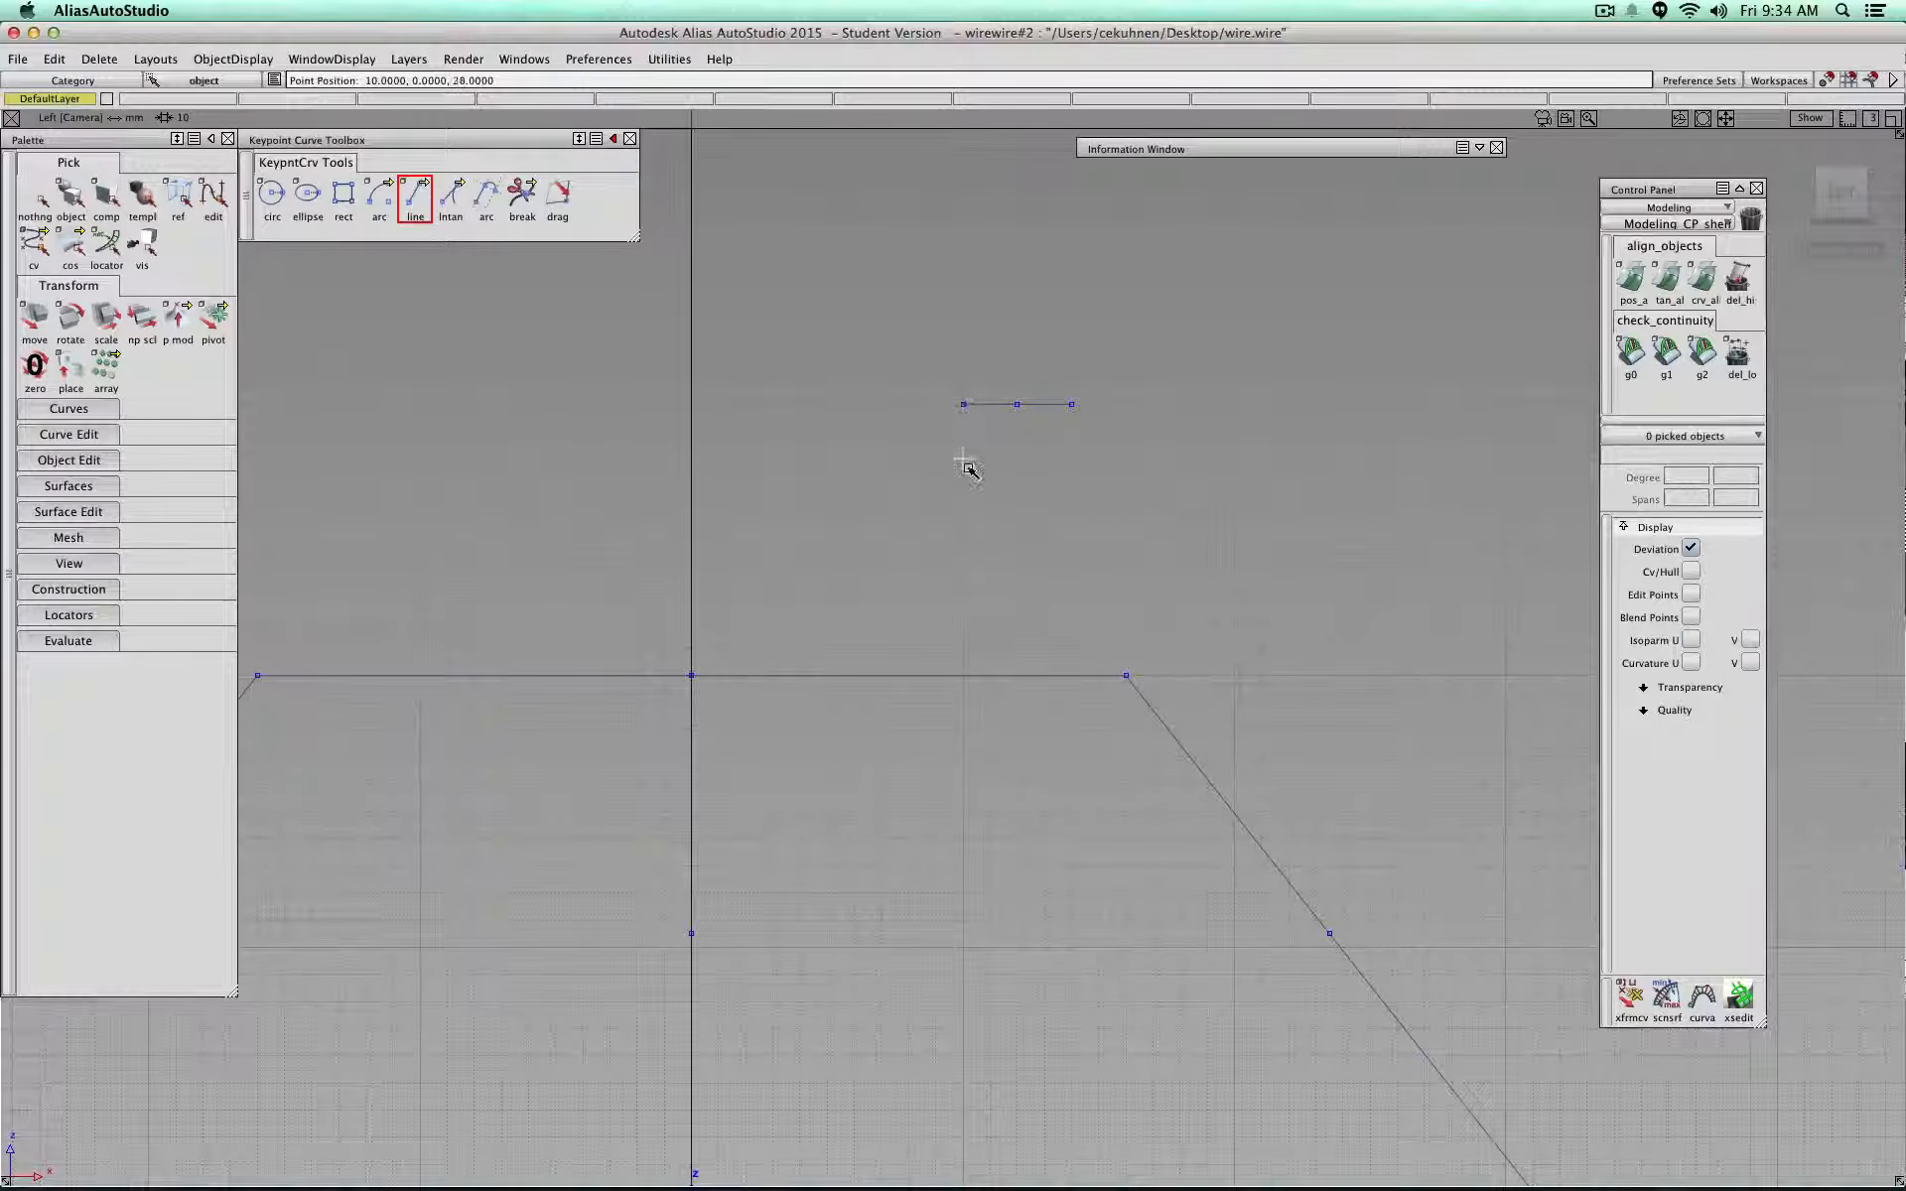
left_click(963, 459)
left_click(1071, 458)
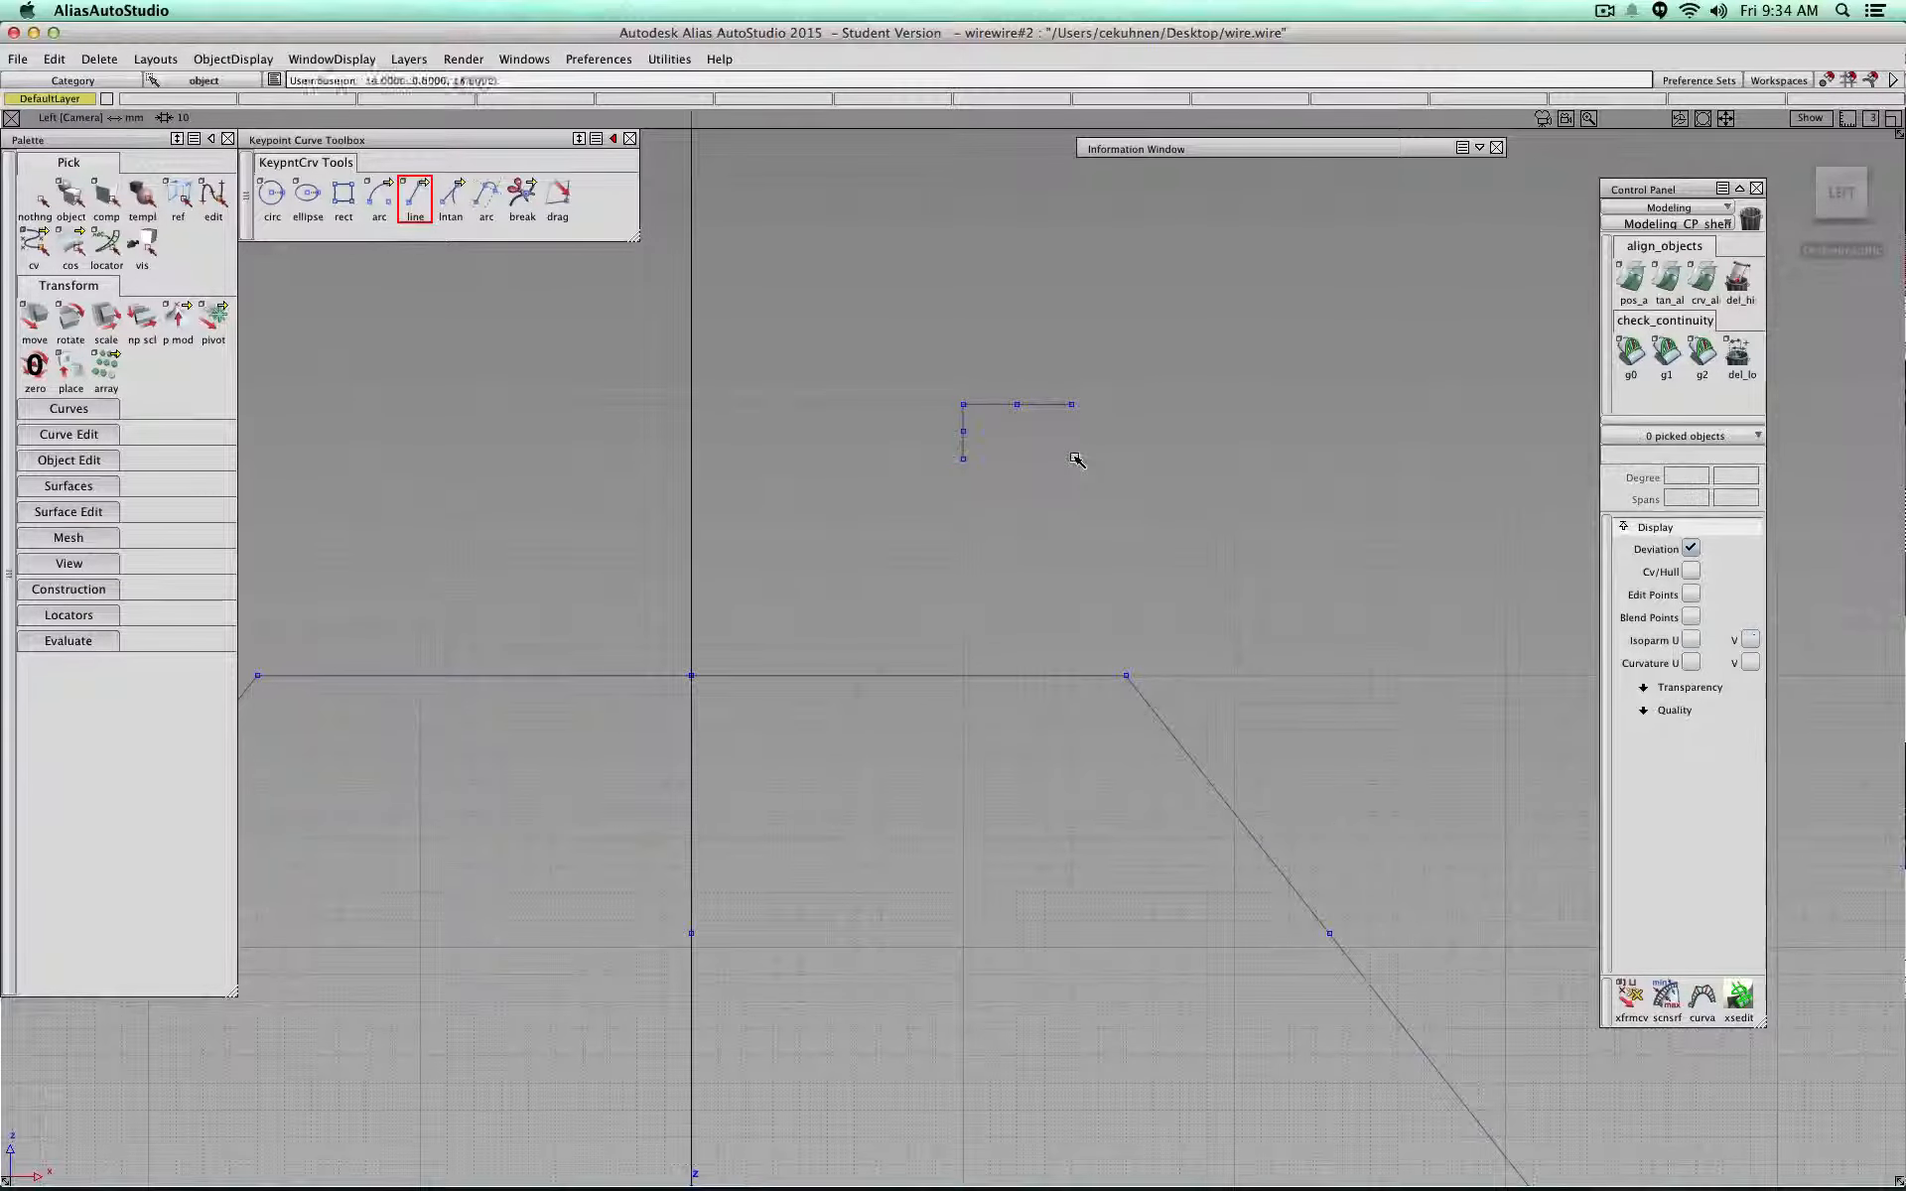
left_click(1071, 404)
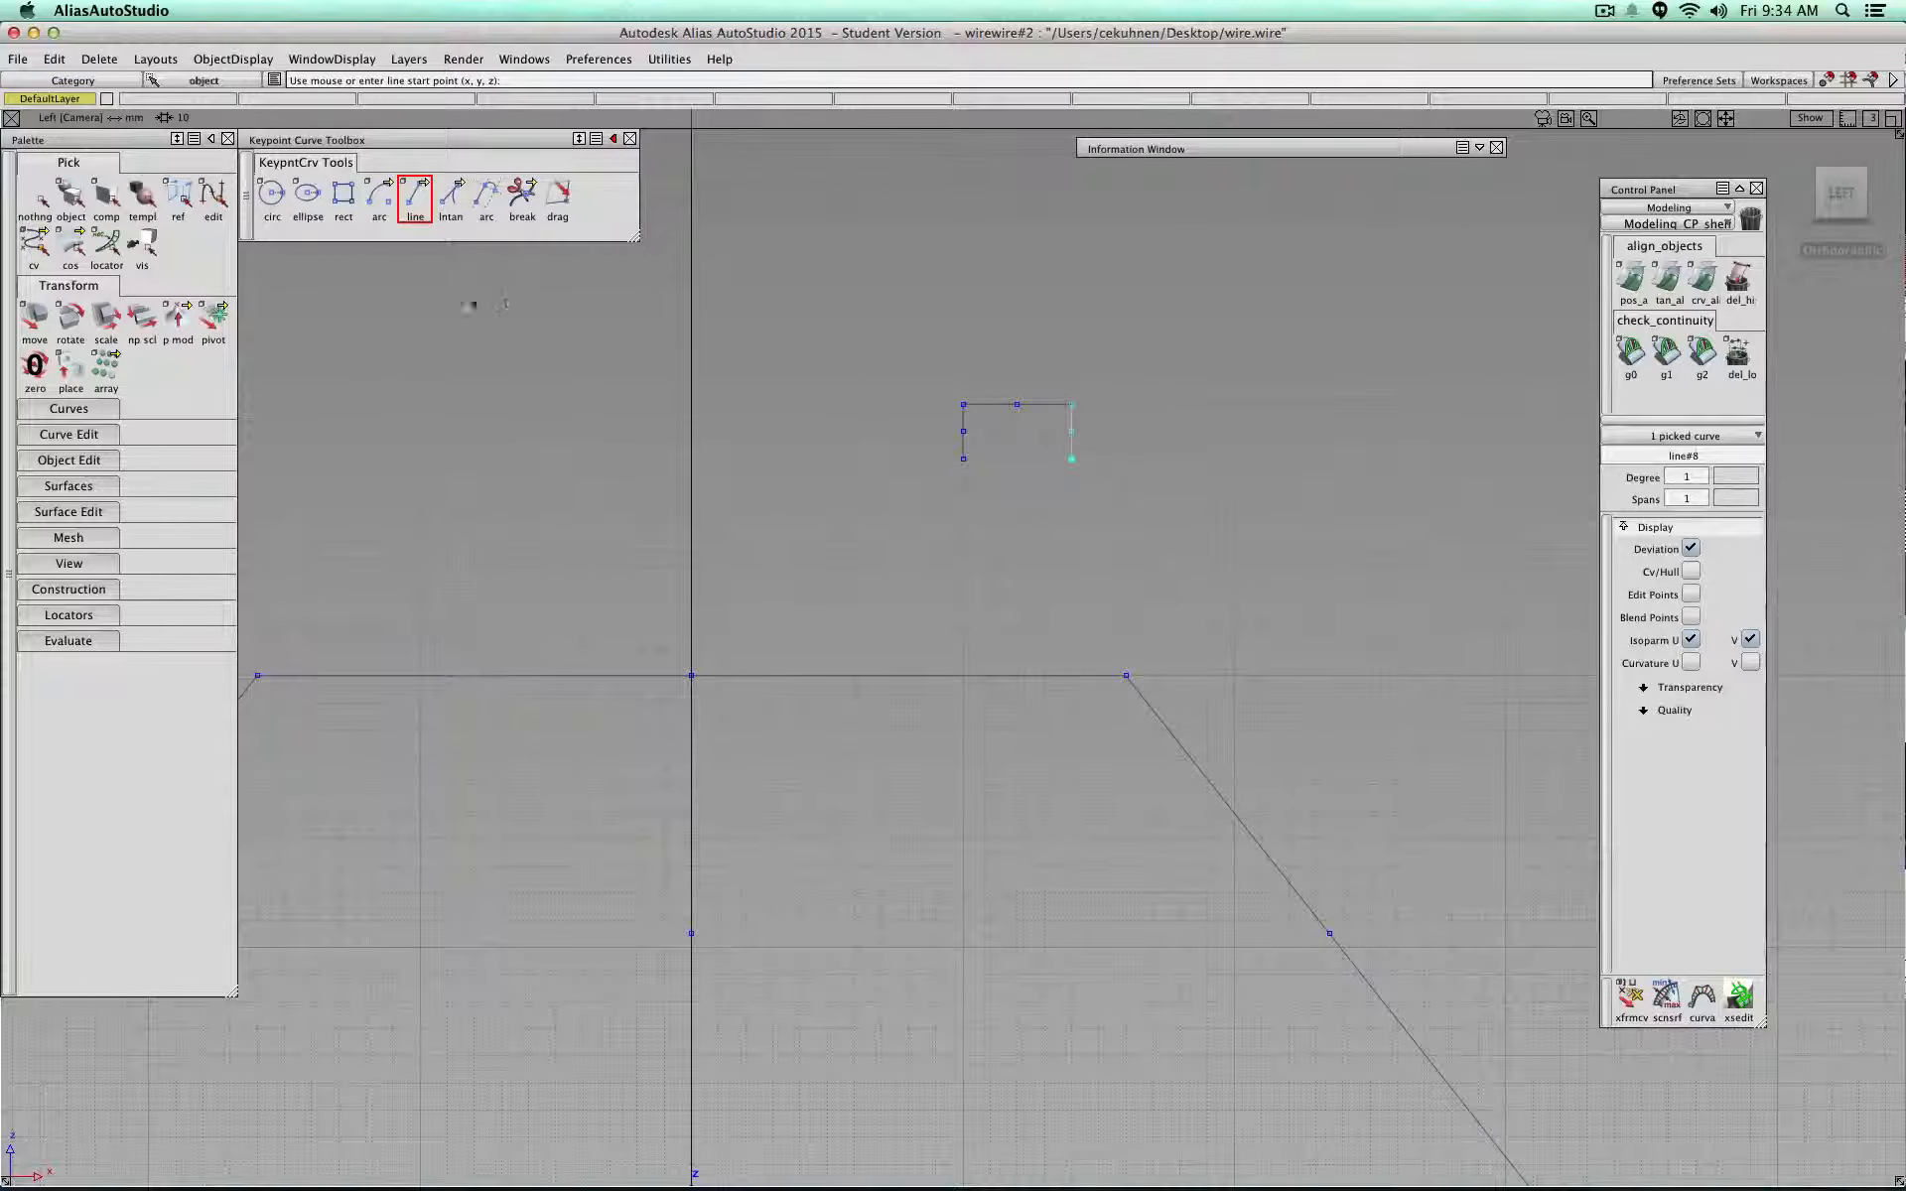
Step: Try a three-point arc between the lower ends of the notch sides, and delete it
left_click(381, 201)
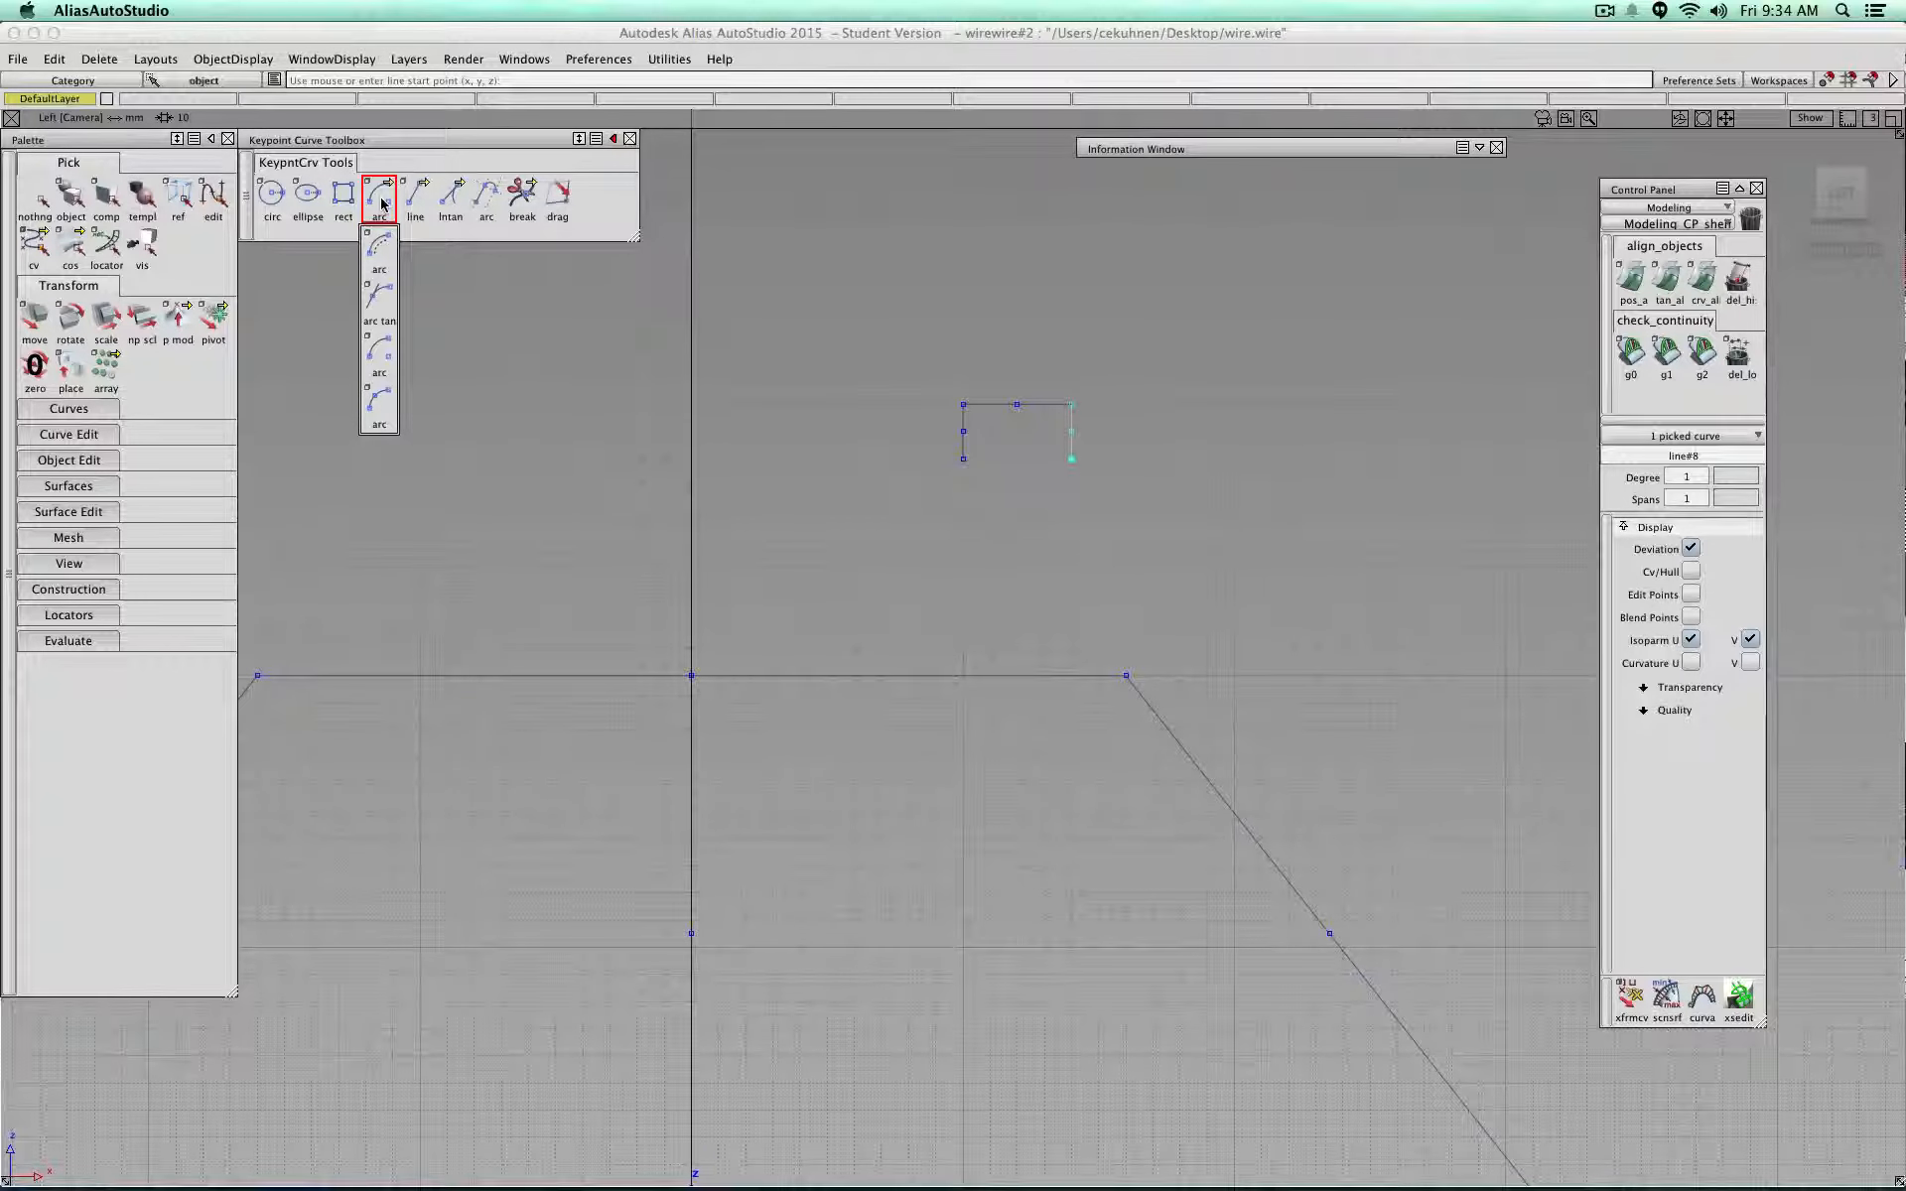
left_click(383, 407)
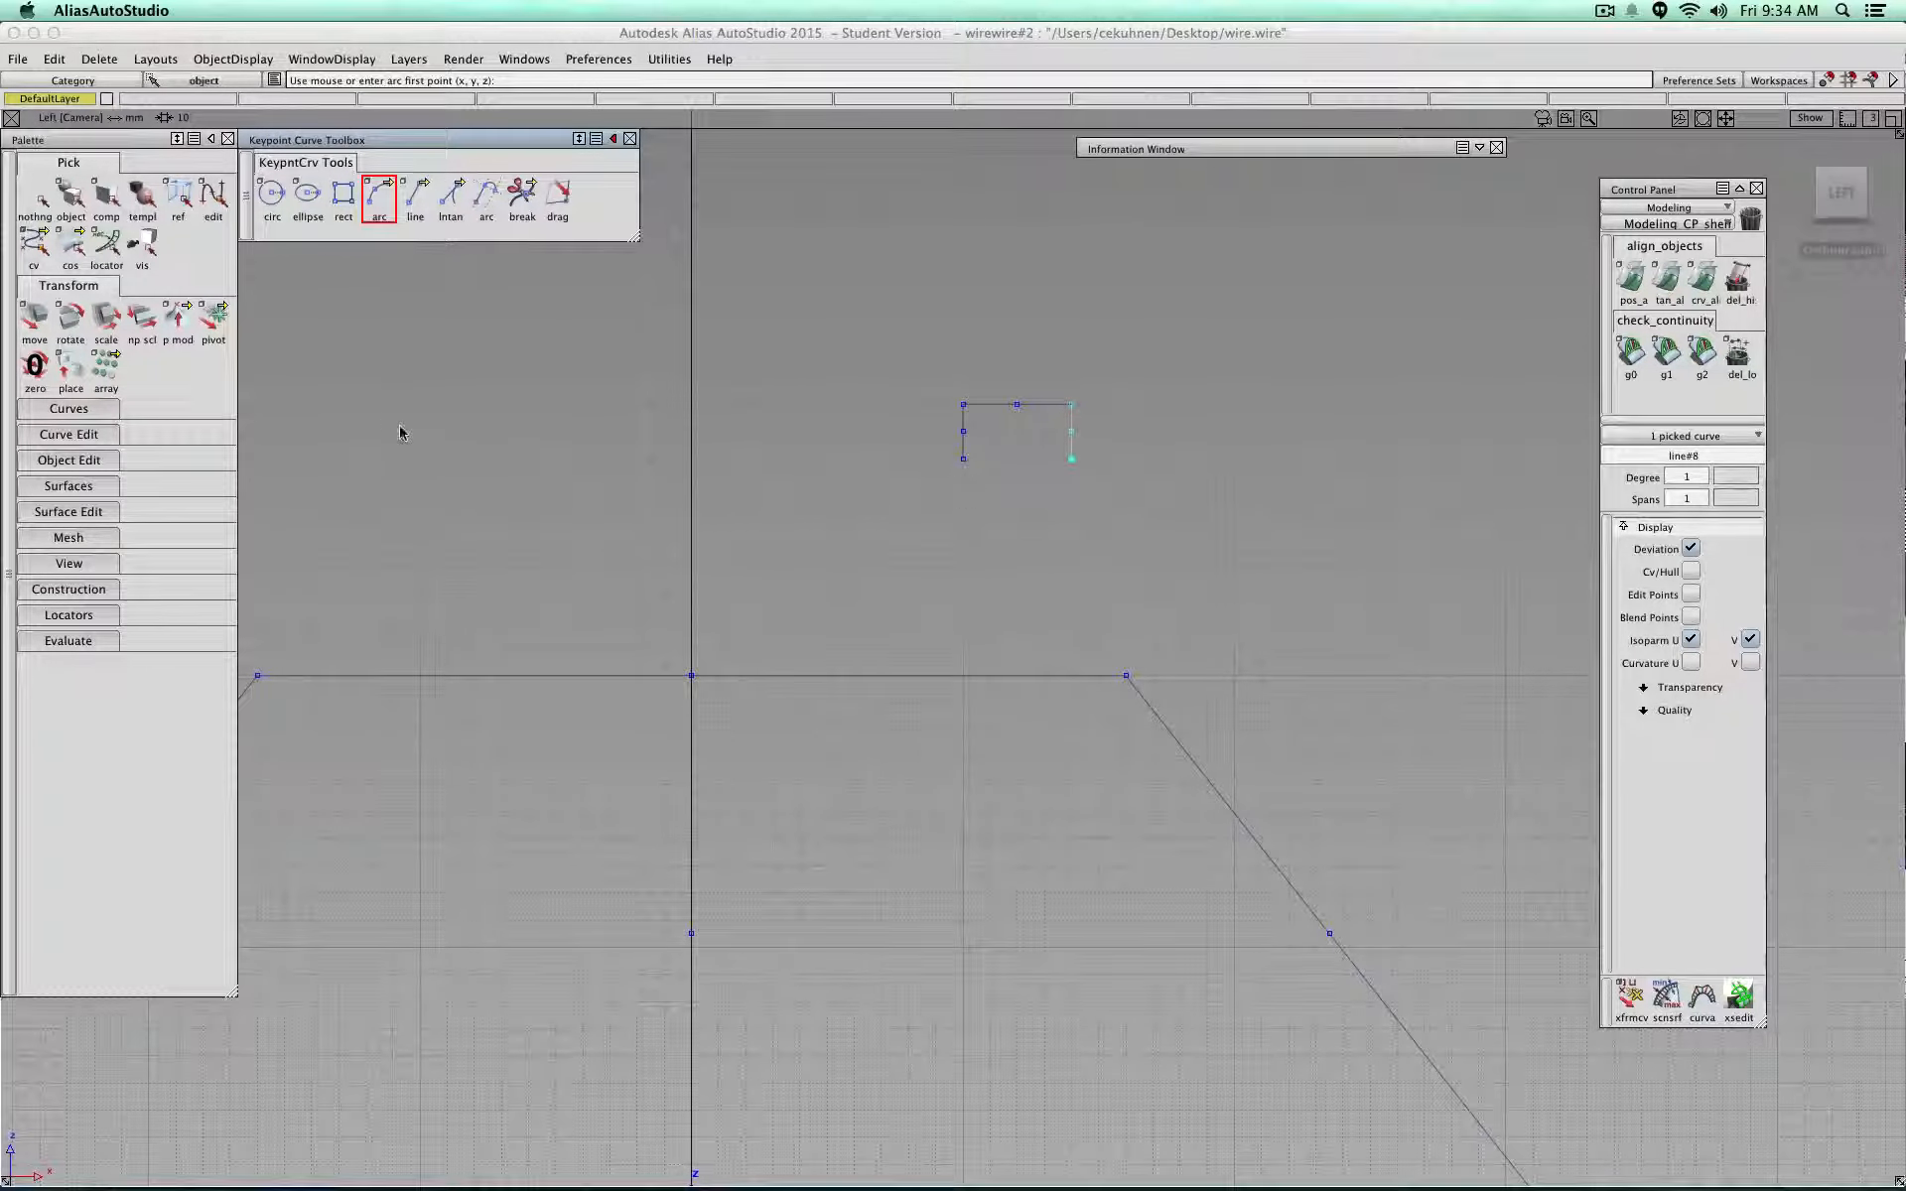
left_click(963, 460)
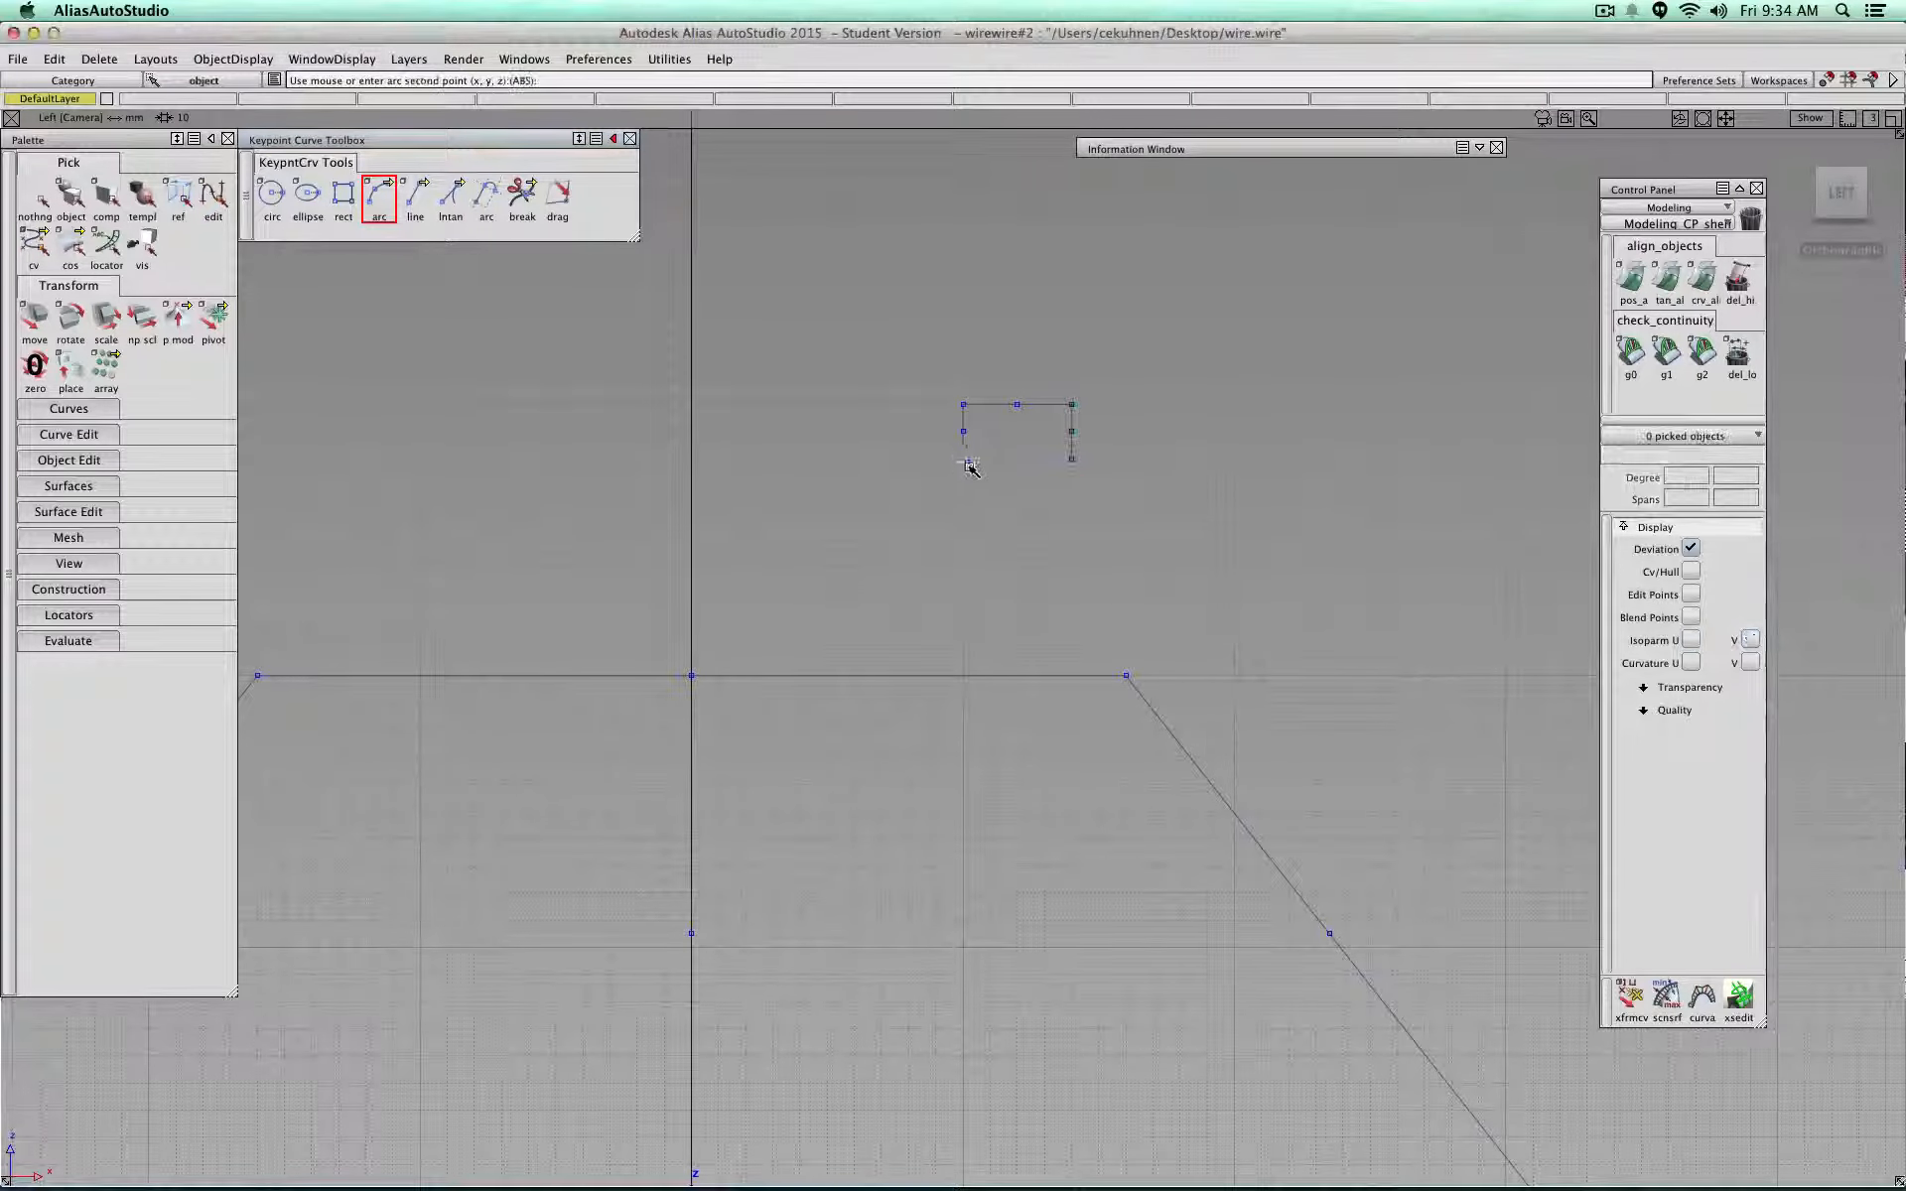
left_click(1019, 515)
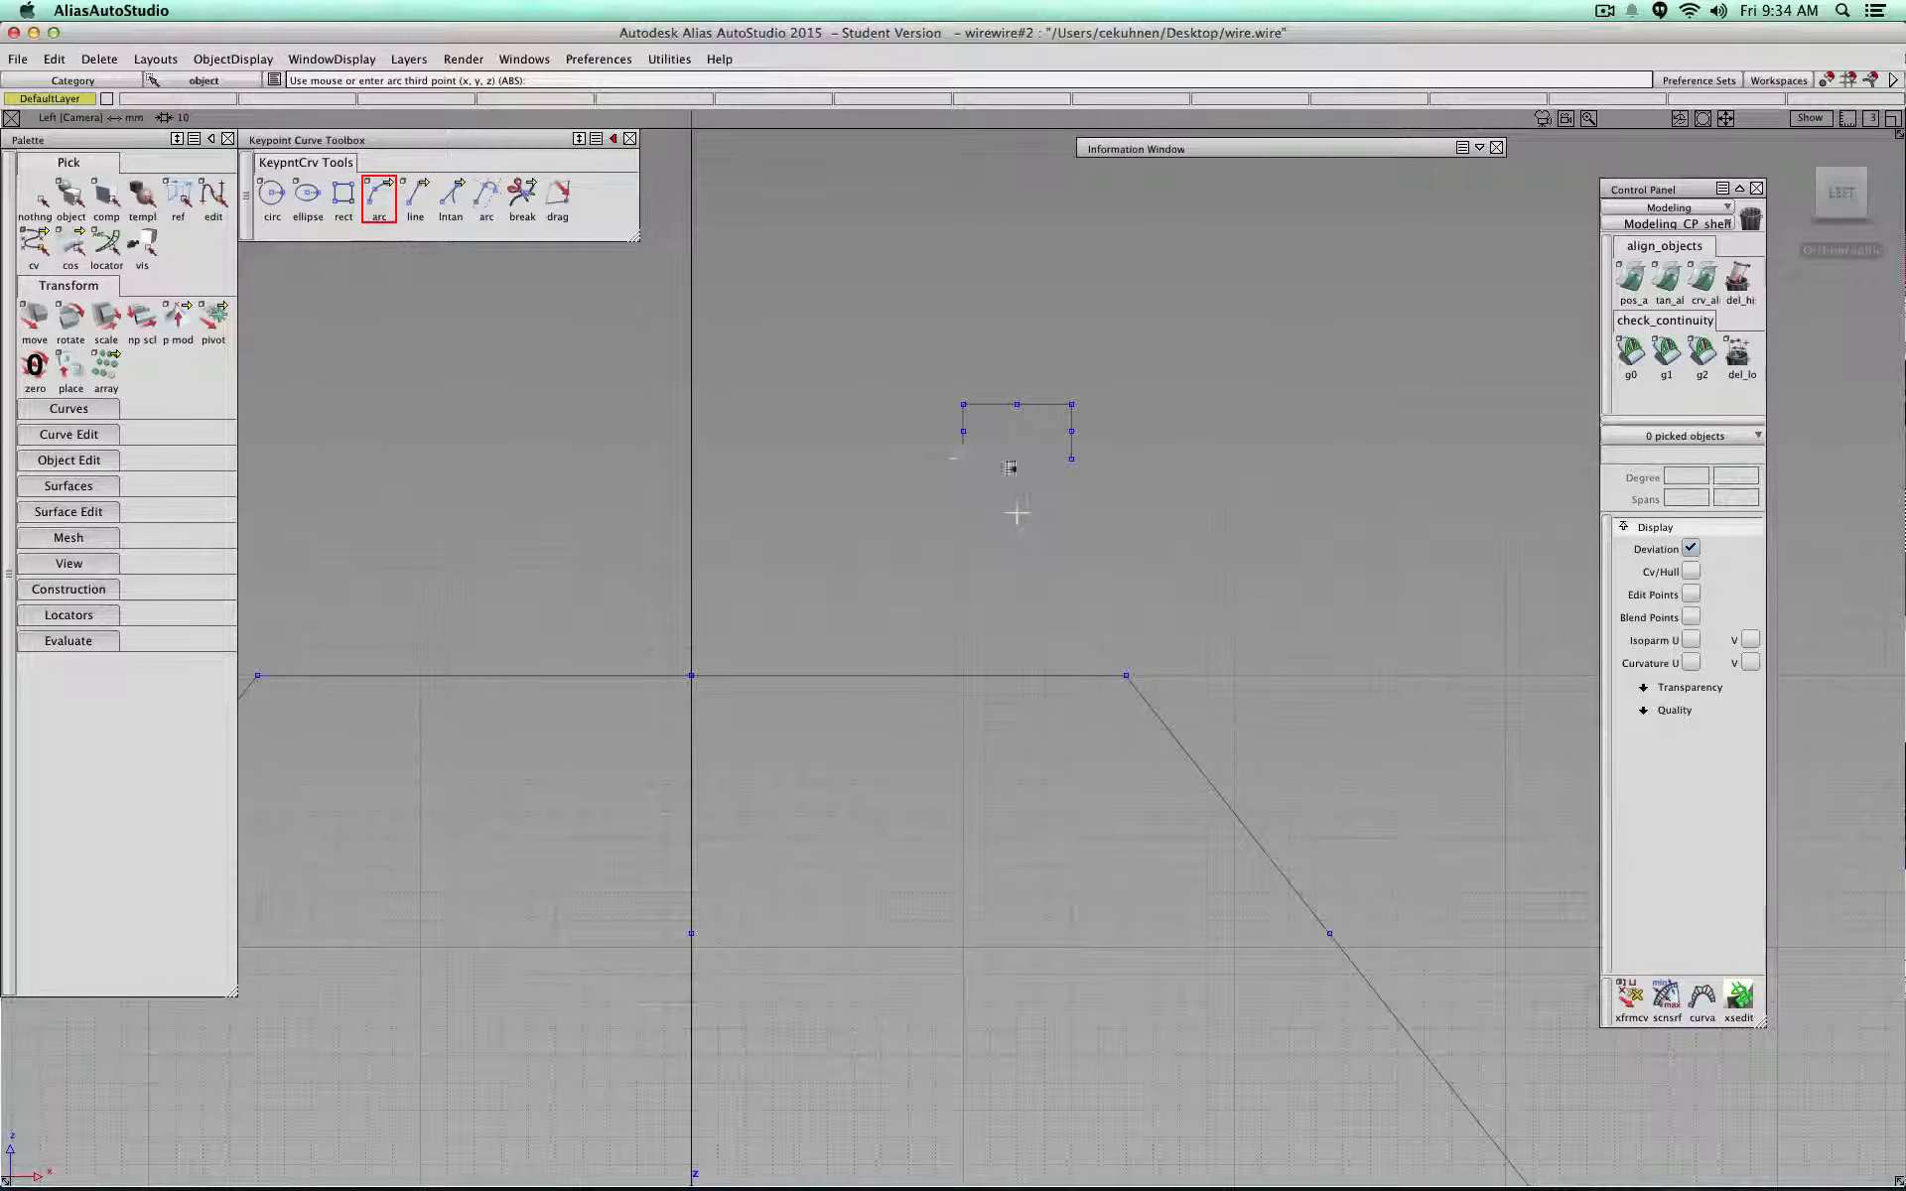
left_click(1071, 461)
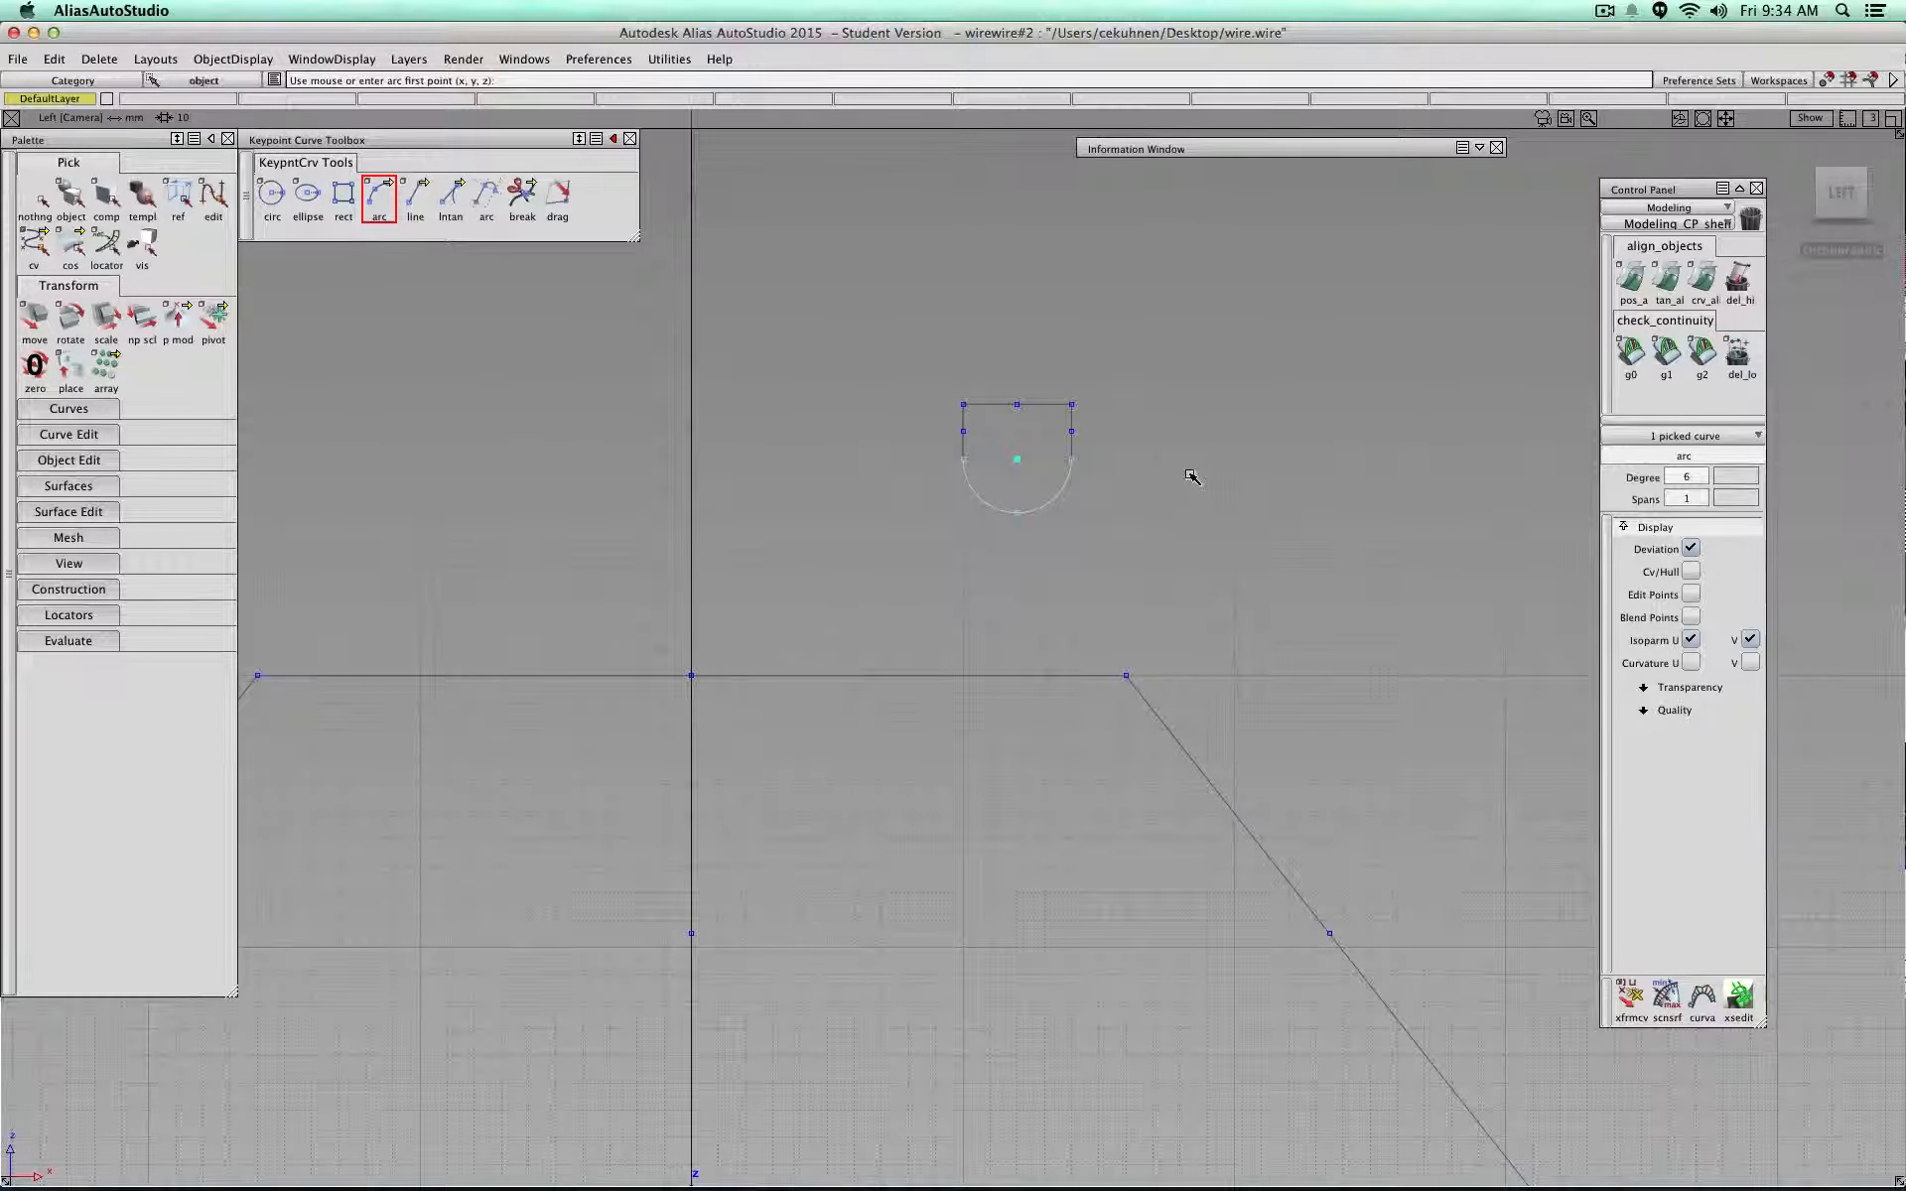
key("Delete")
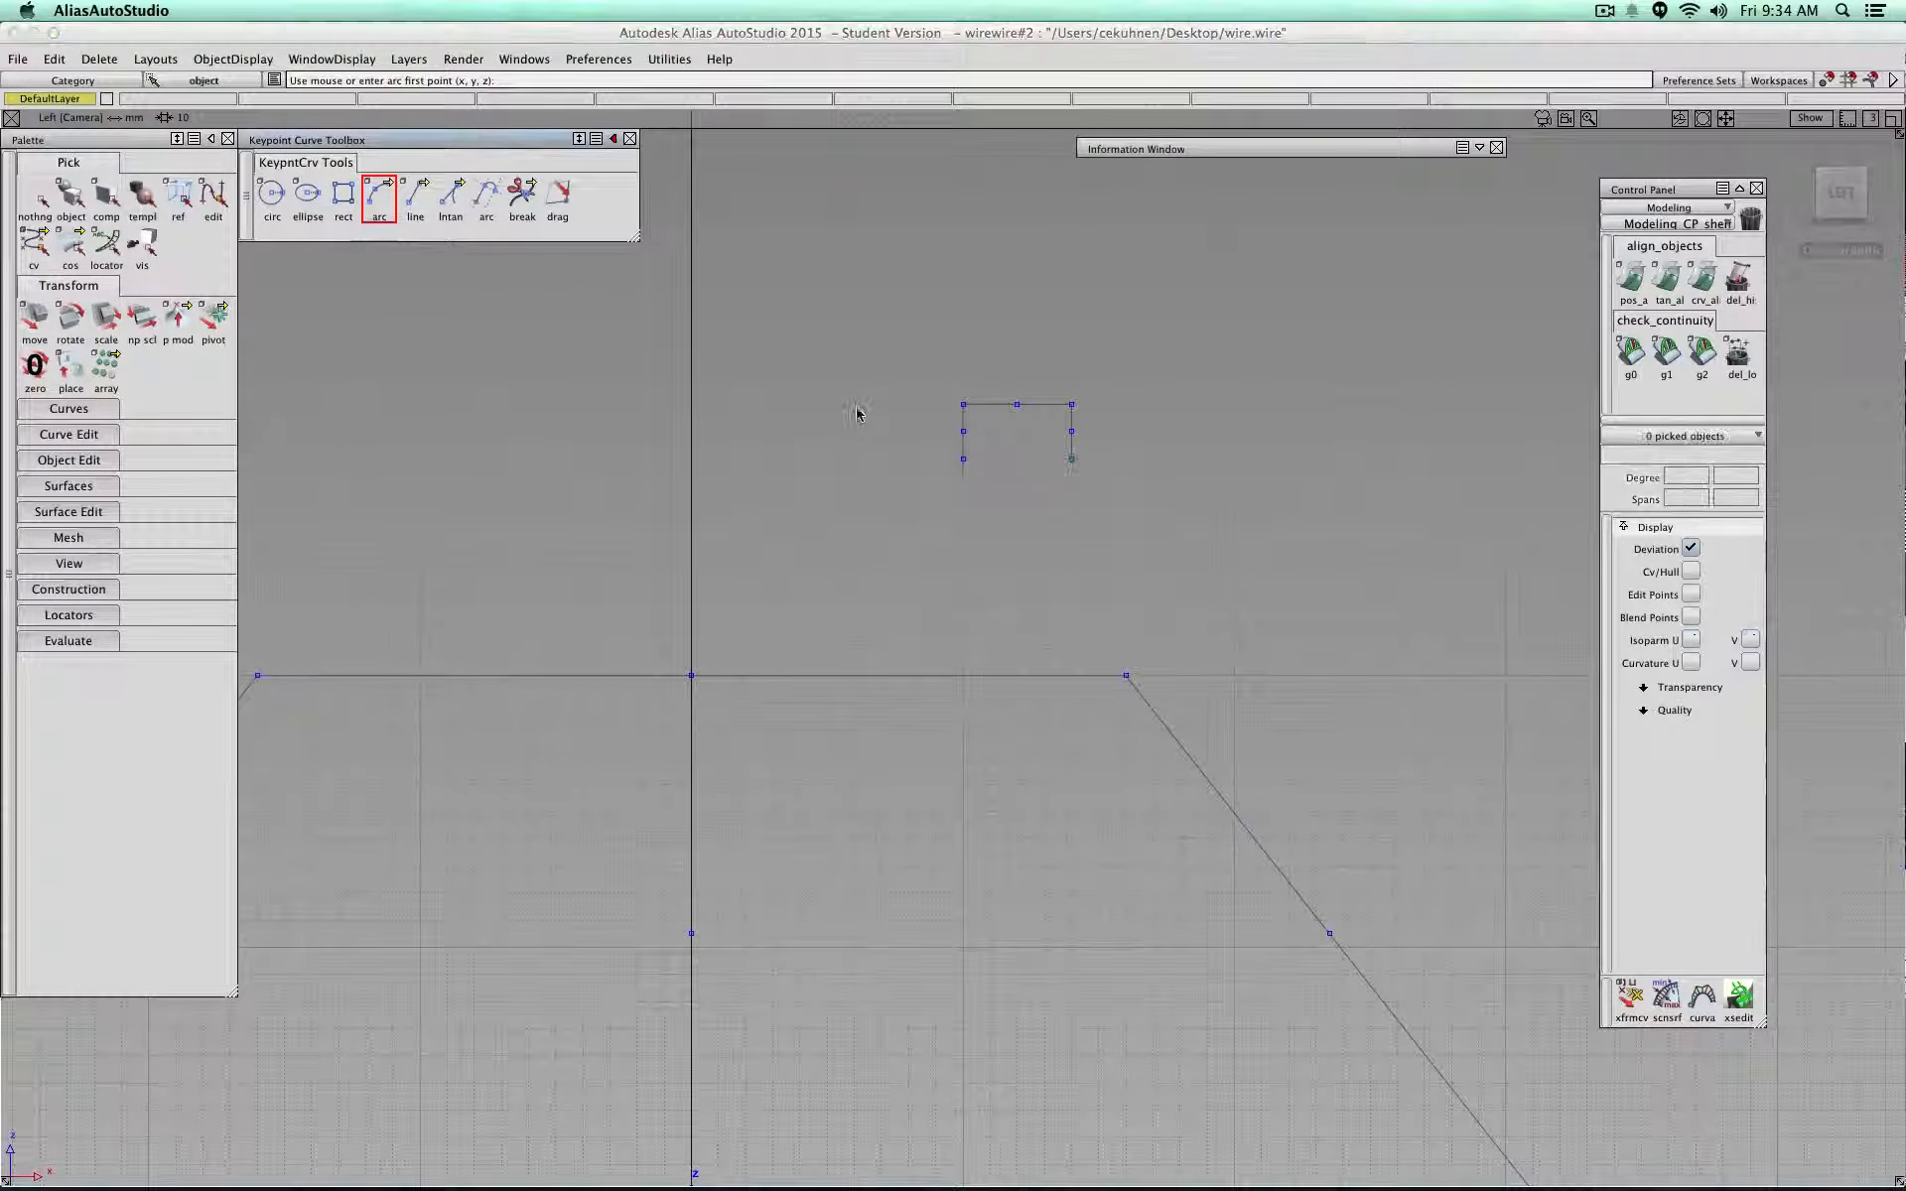
Step: Draw a 180-degree keypoint arc between the lower ends of the notch sides, setting its start, end and centre points
left_click(383, 206)
left_click_drag(383, 206, 377, 363)
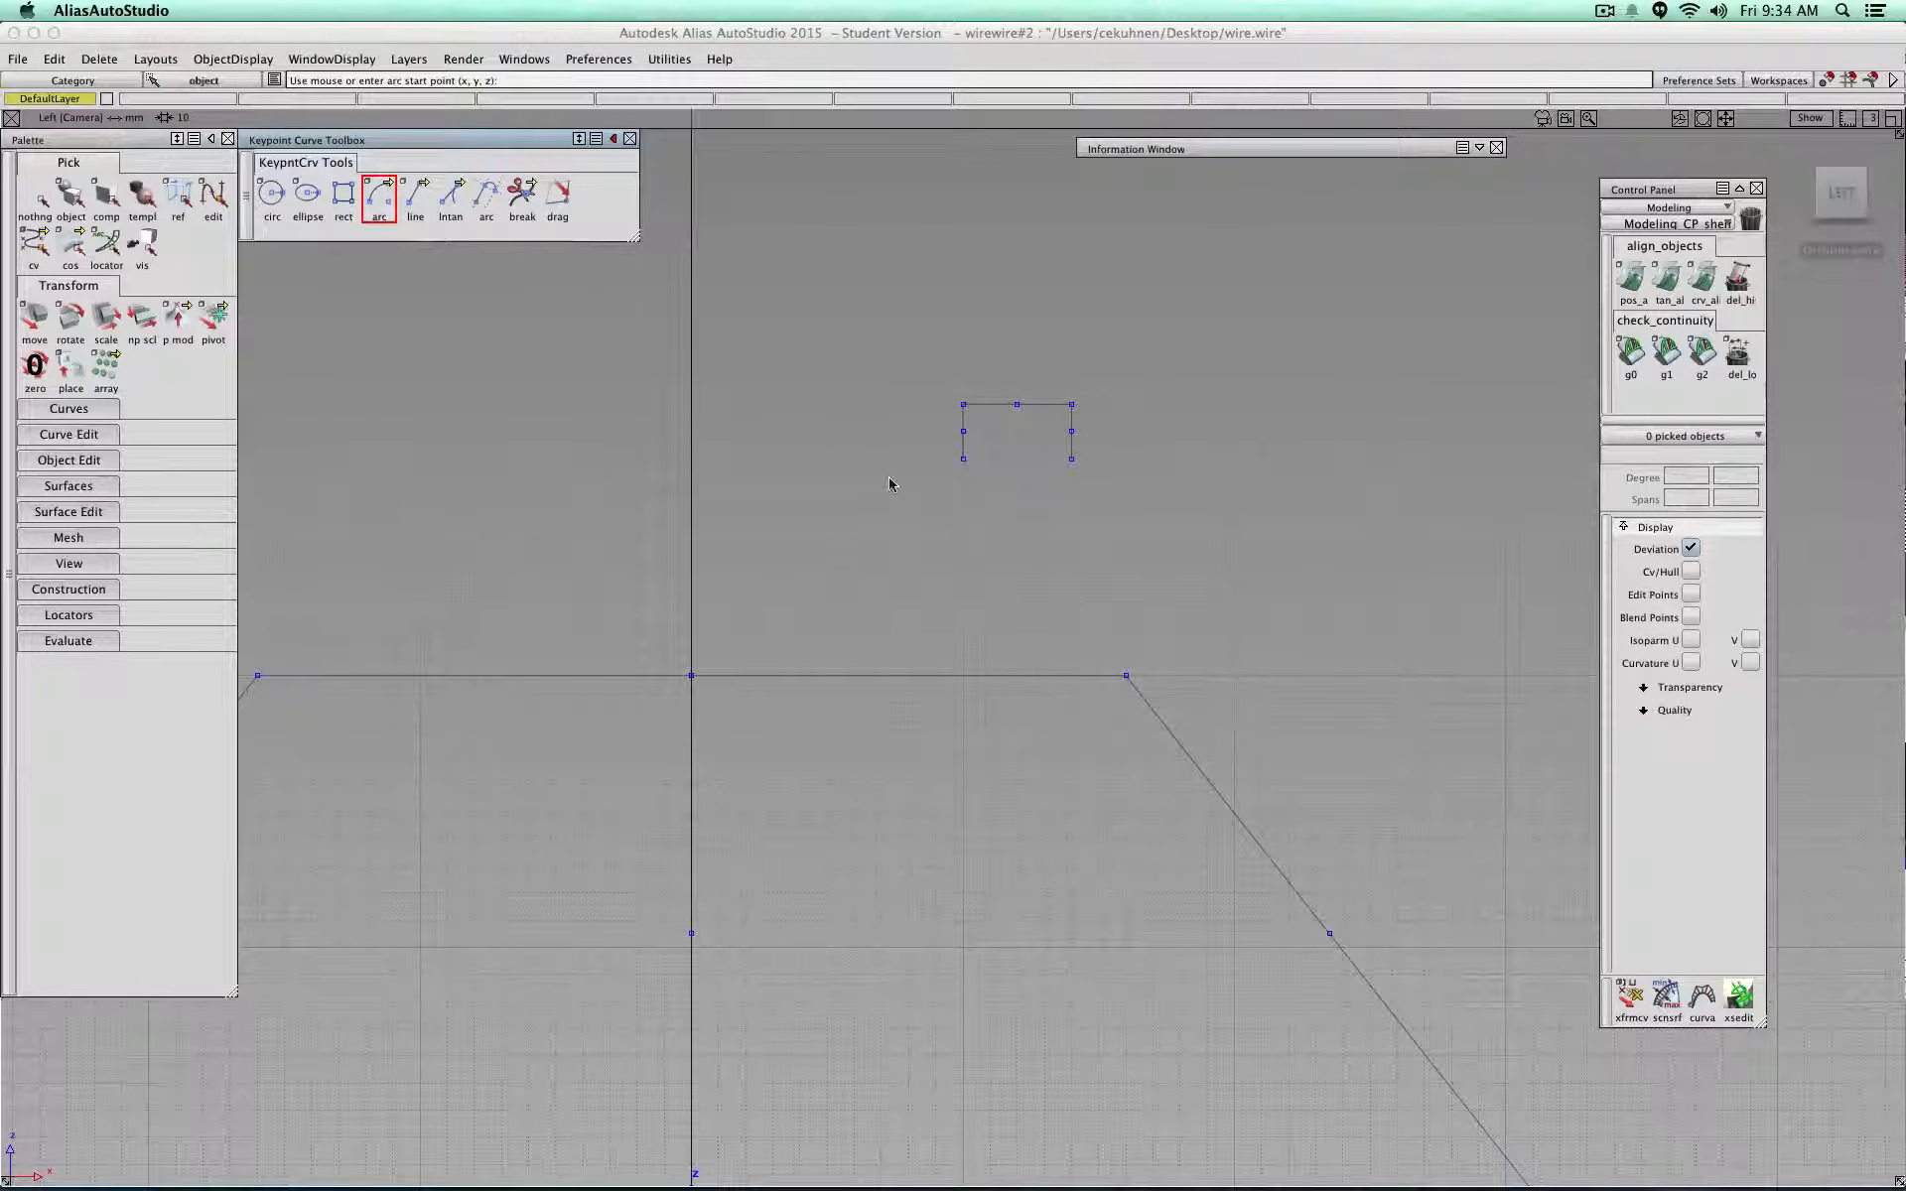
left_click(963, 461)
left_click(1071, 458)
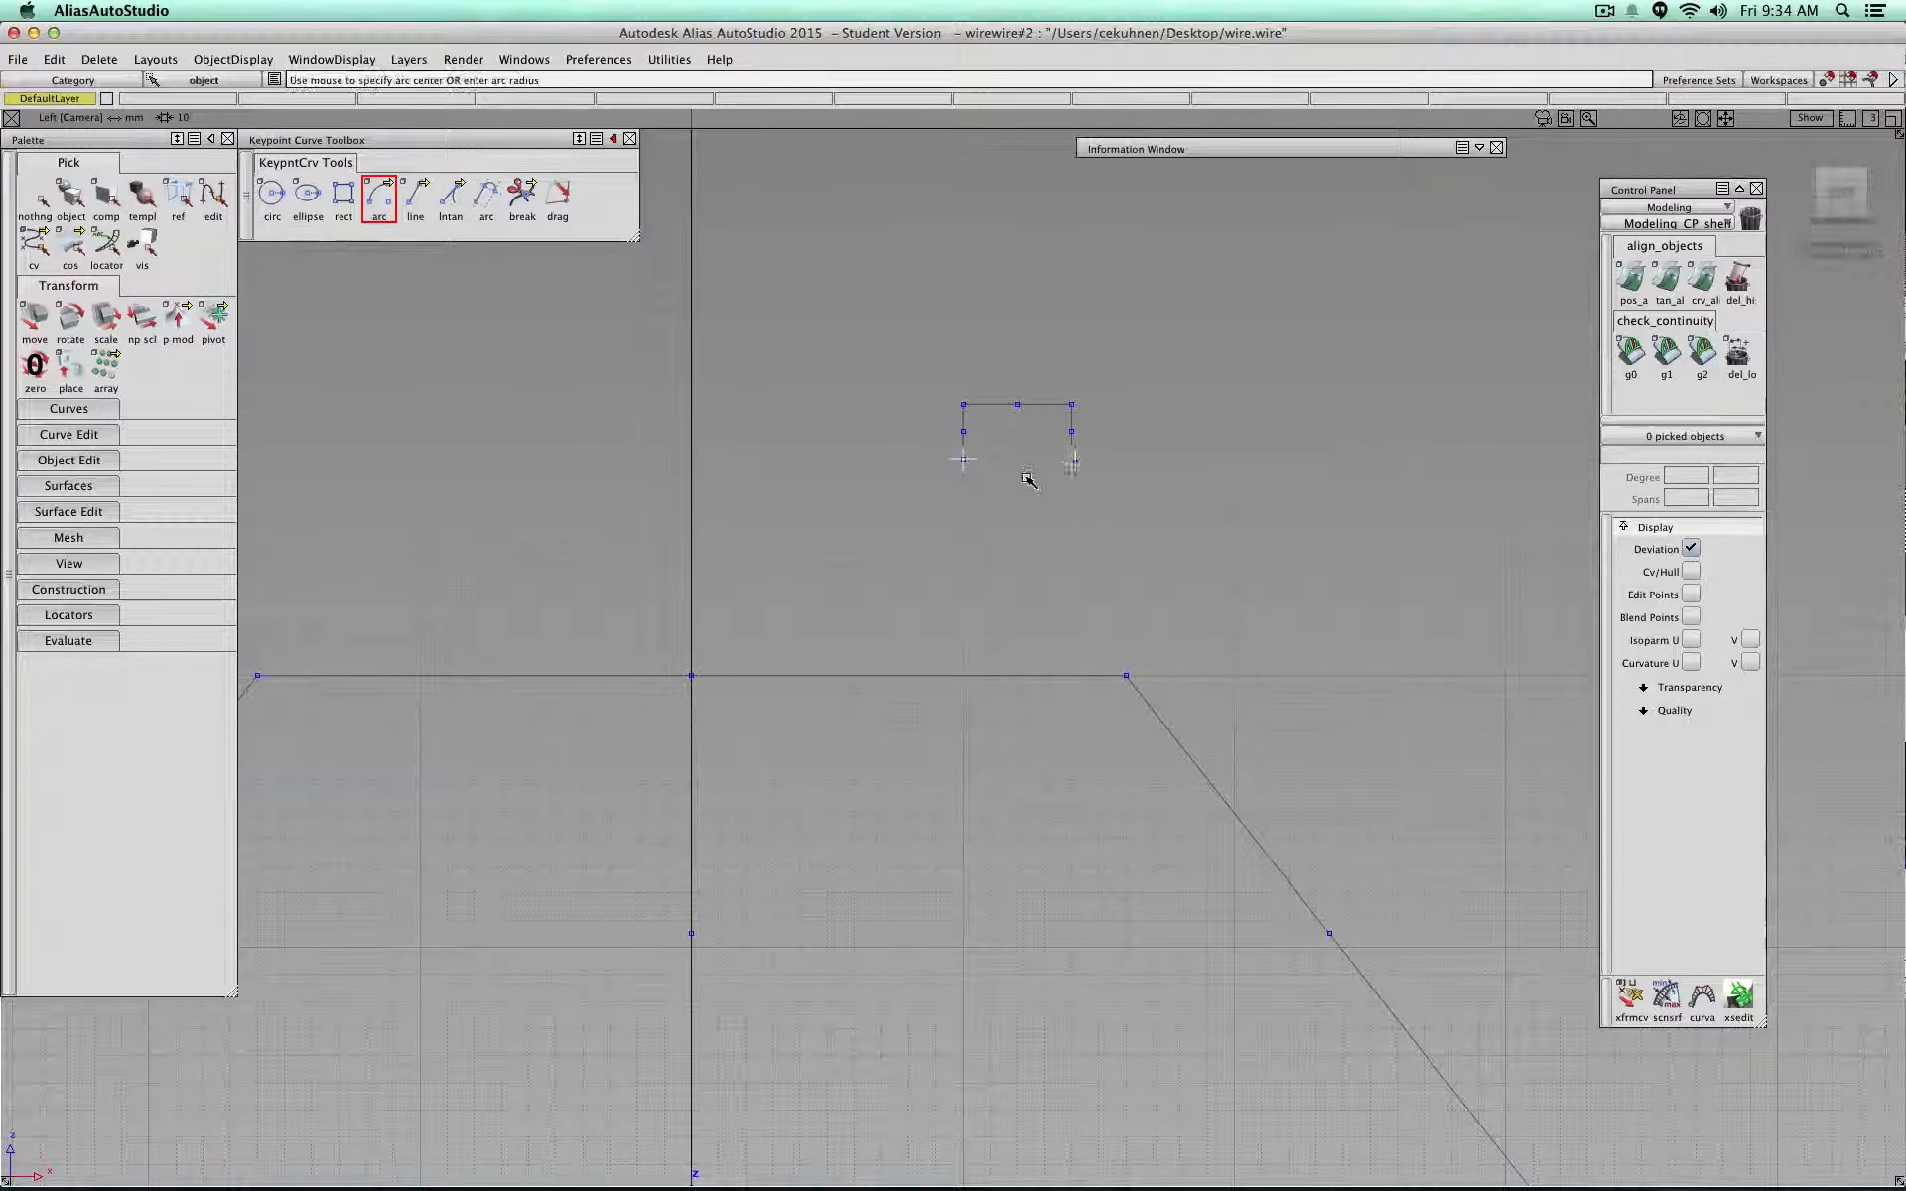
mouse_move(1020, 492)
left_mouse_down()
mouse_move(1021, 543)
mouse_move(1019, 454)
left_mouse_up()
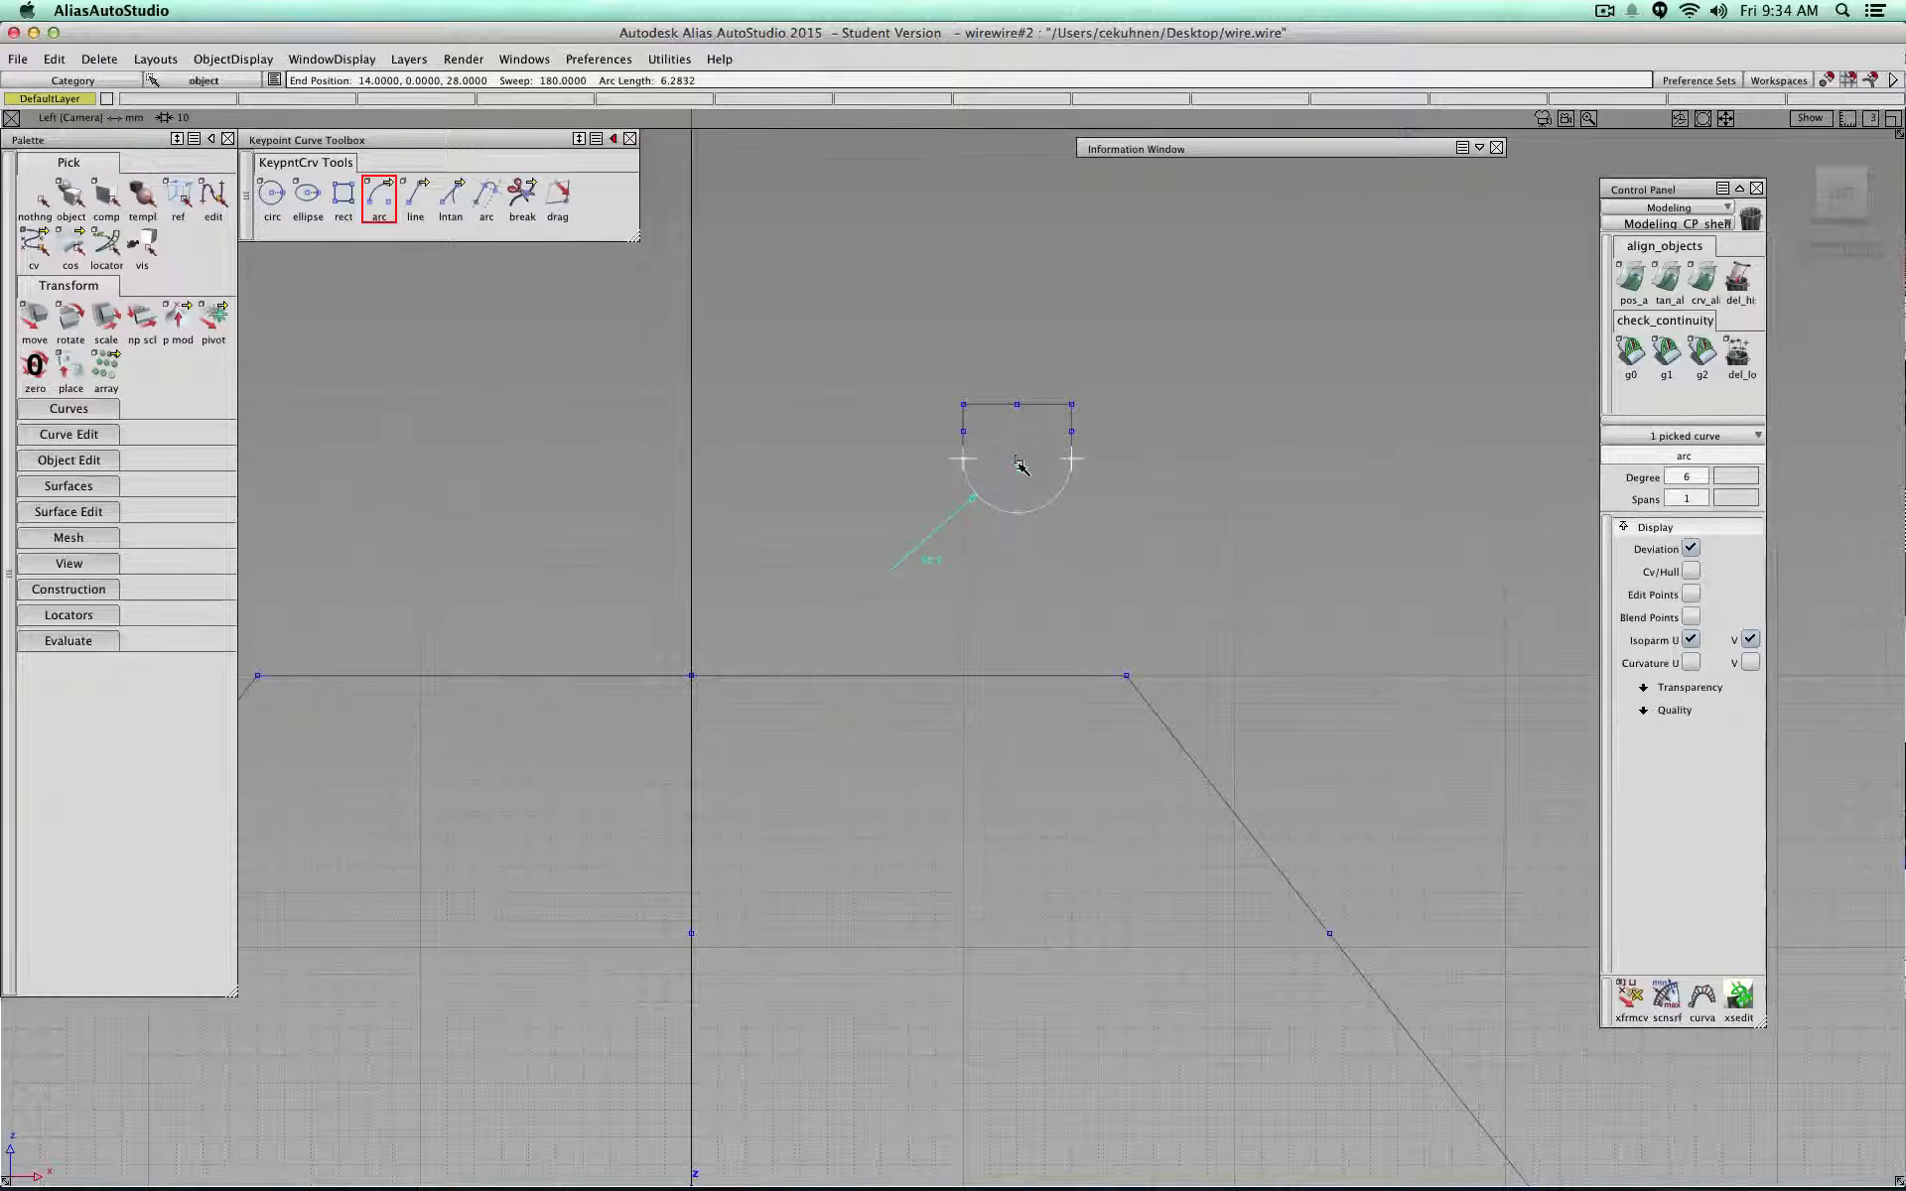
left_click(1020, 456)
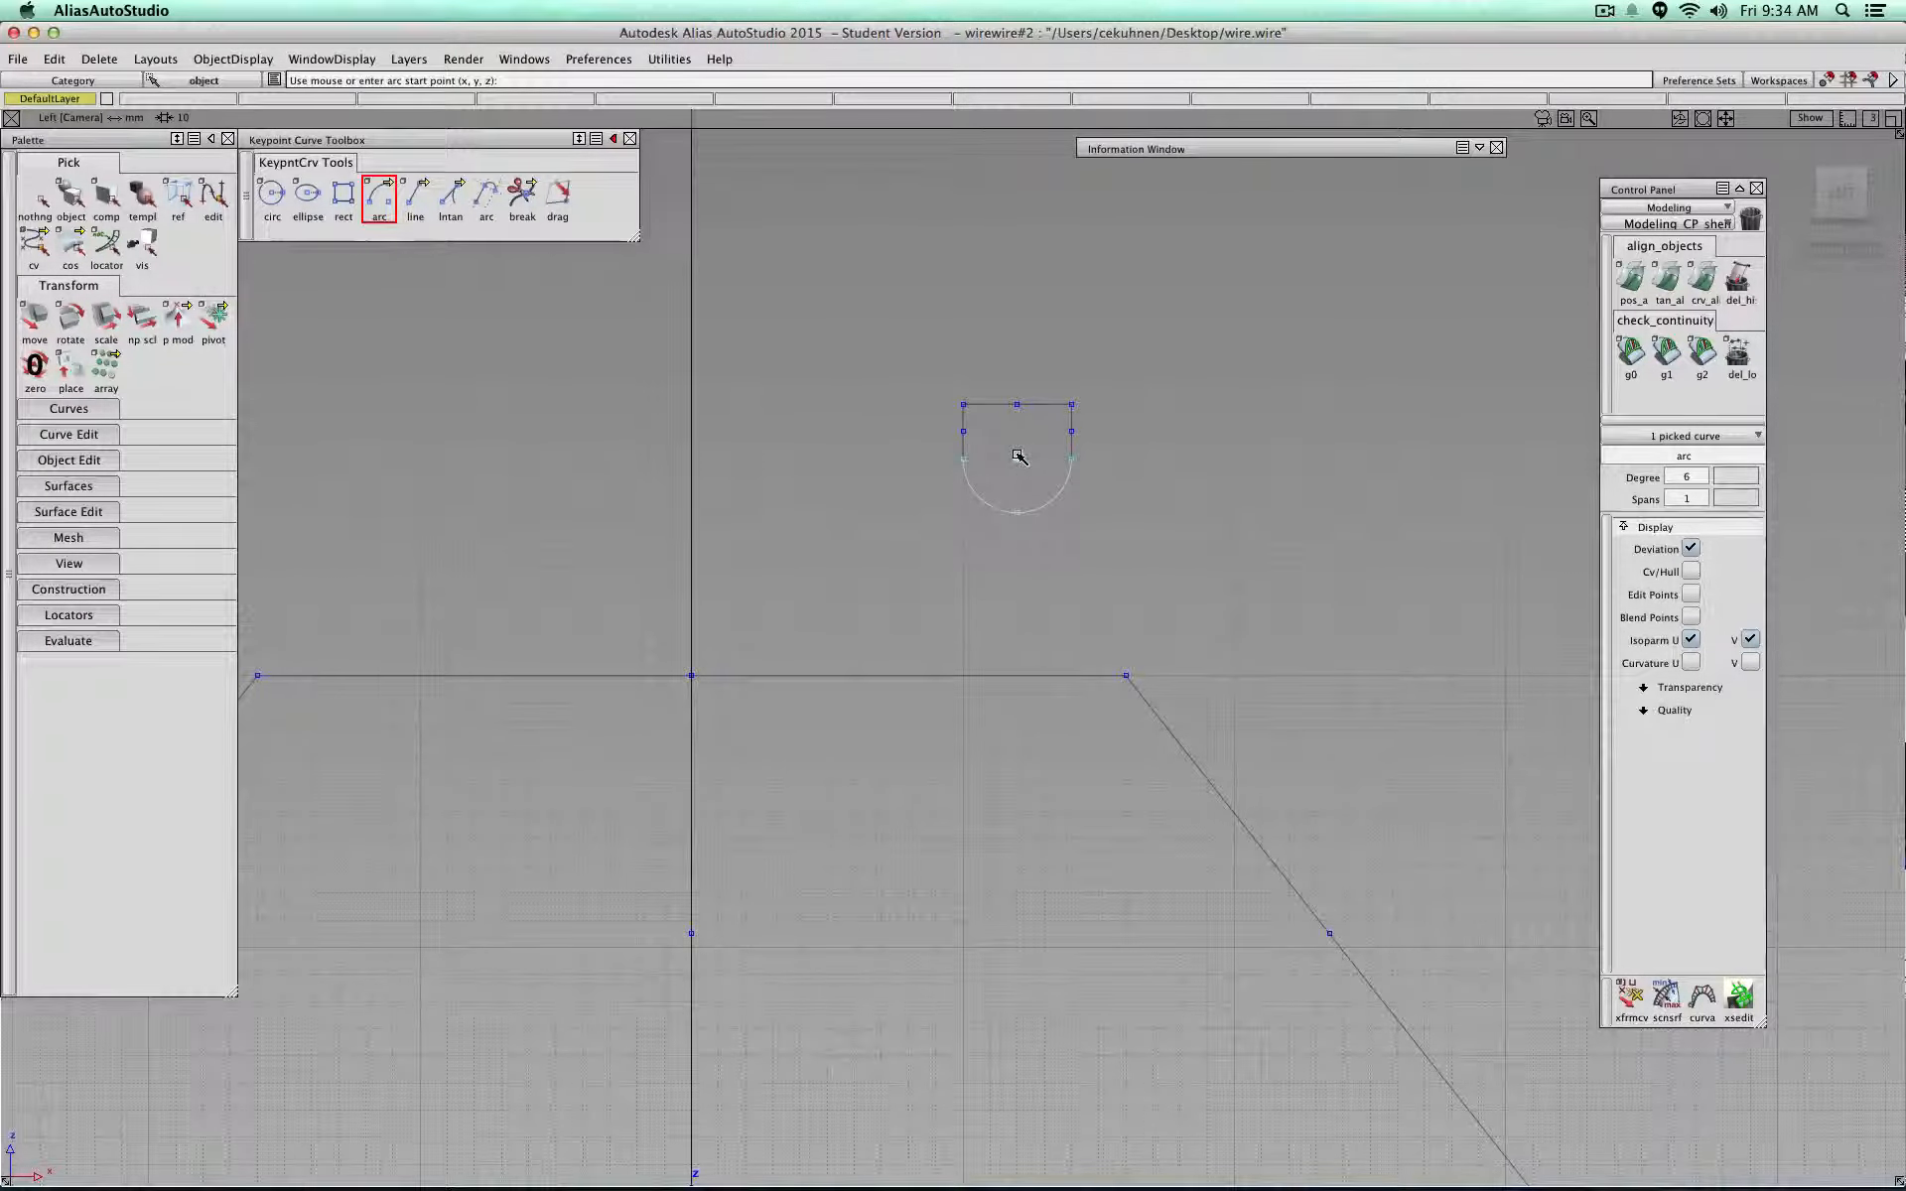
Step: Undo the centre-point arc and draw a tangent keypoint arc between the lower ends of the notch sides
key("super+z")
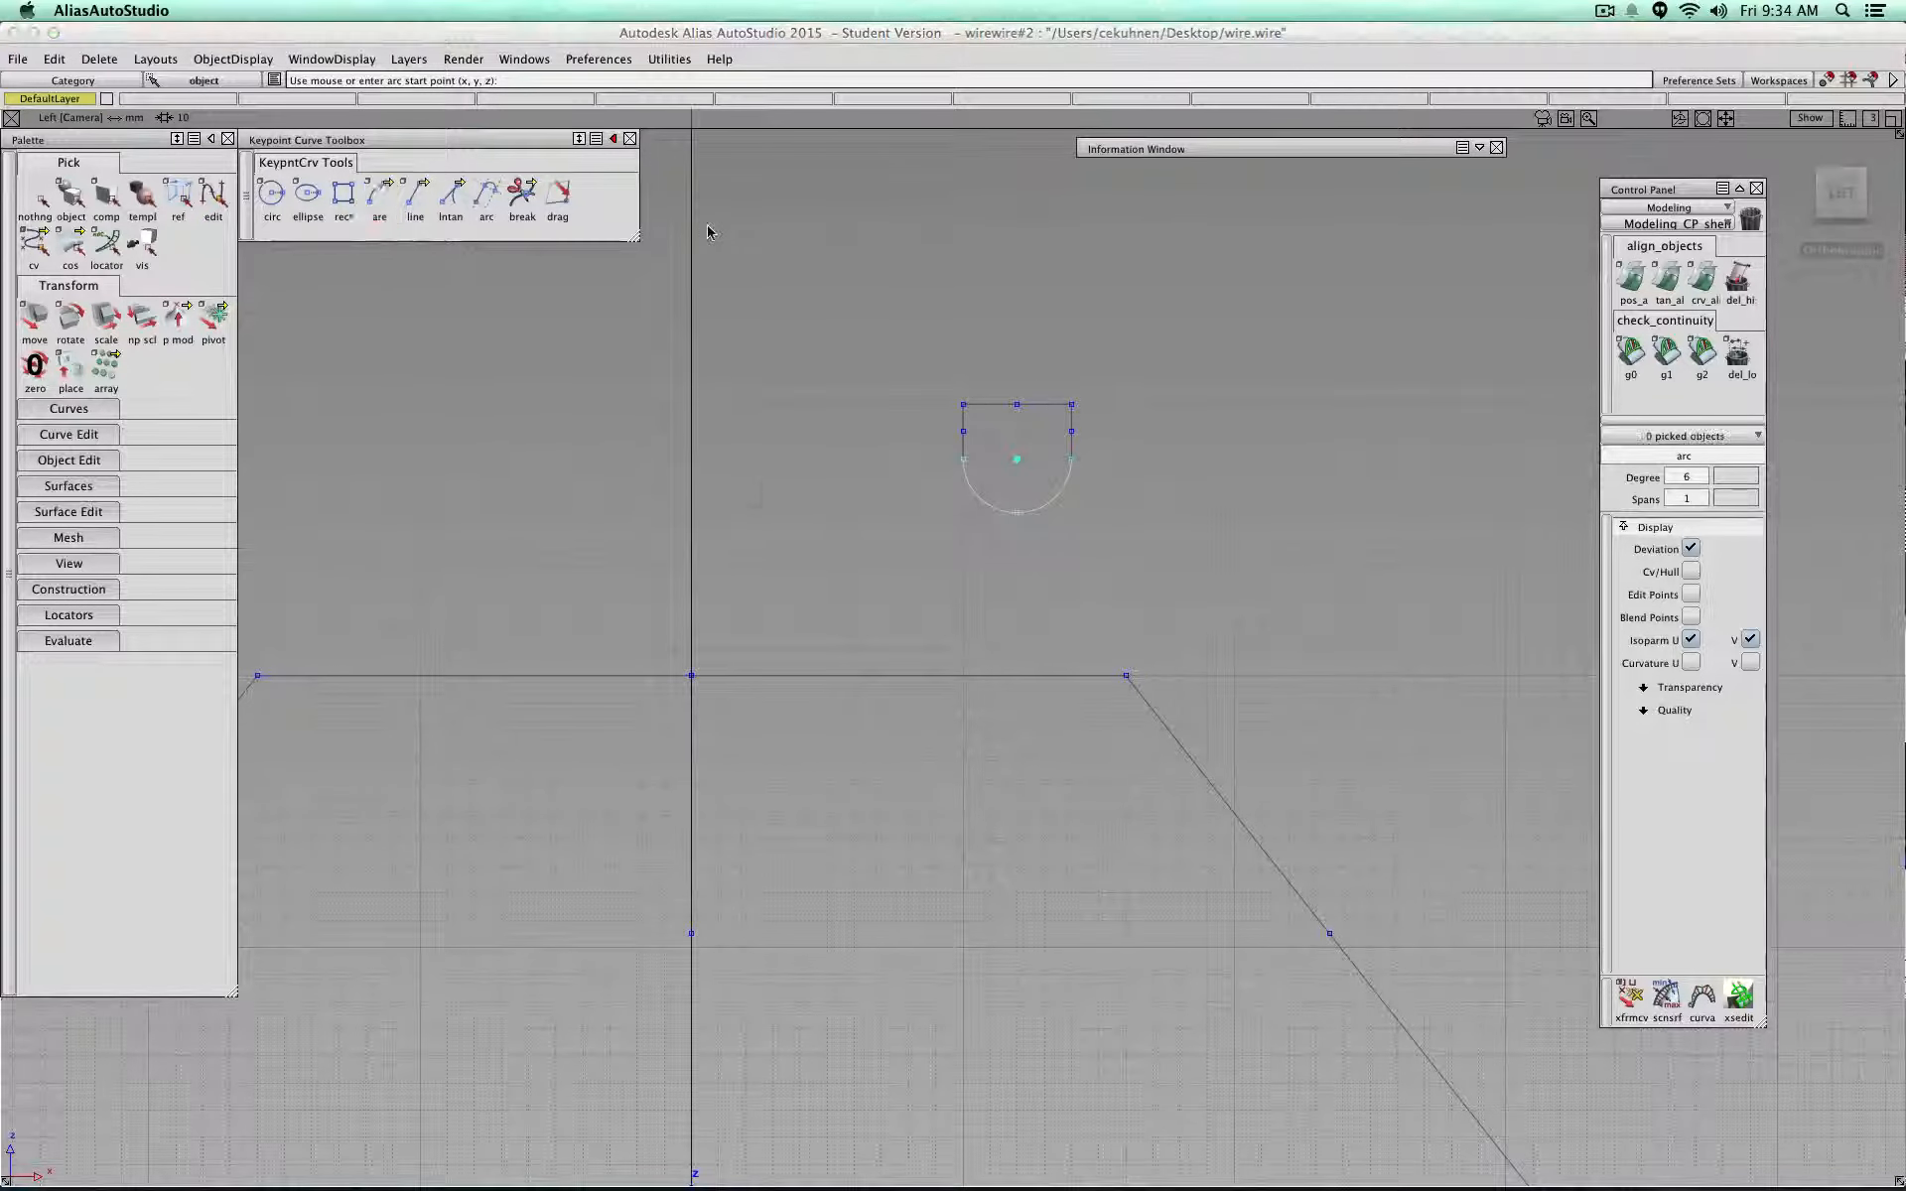
left_click_drag(379, 199, 375, 308)
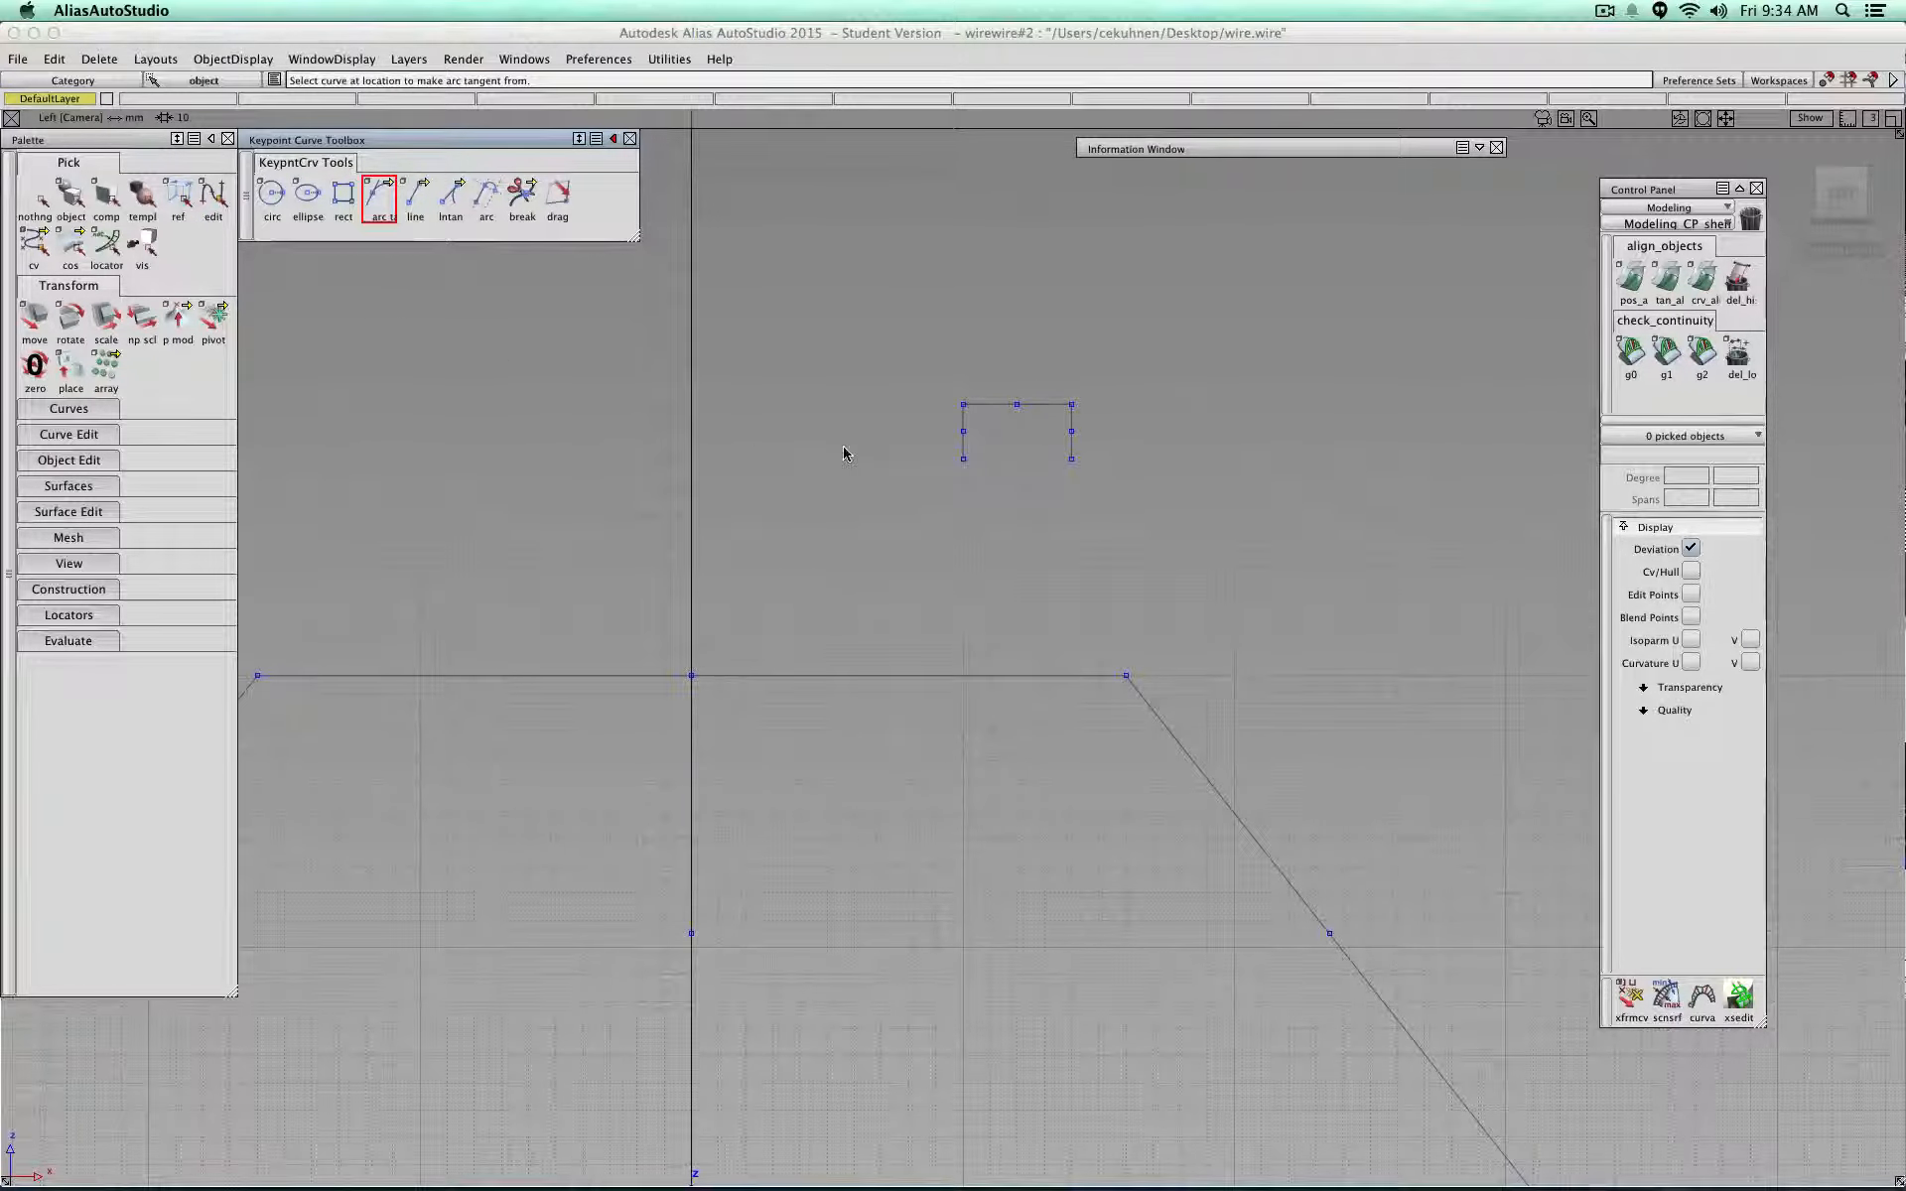
left_click(963, 458)
left_click(1072, 457)
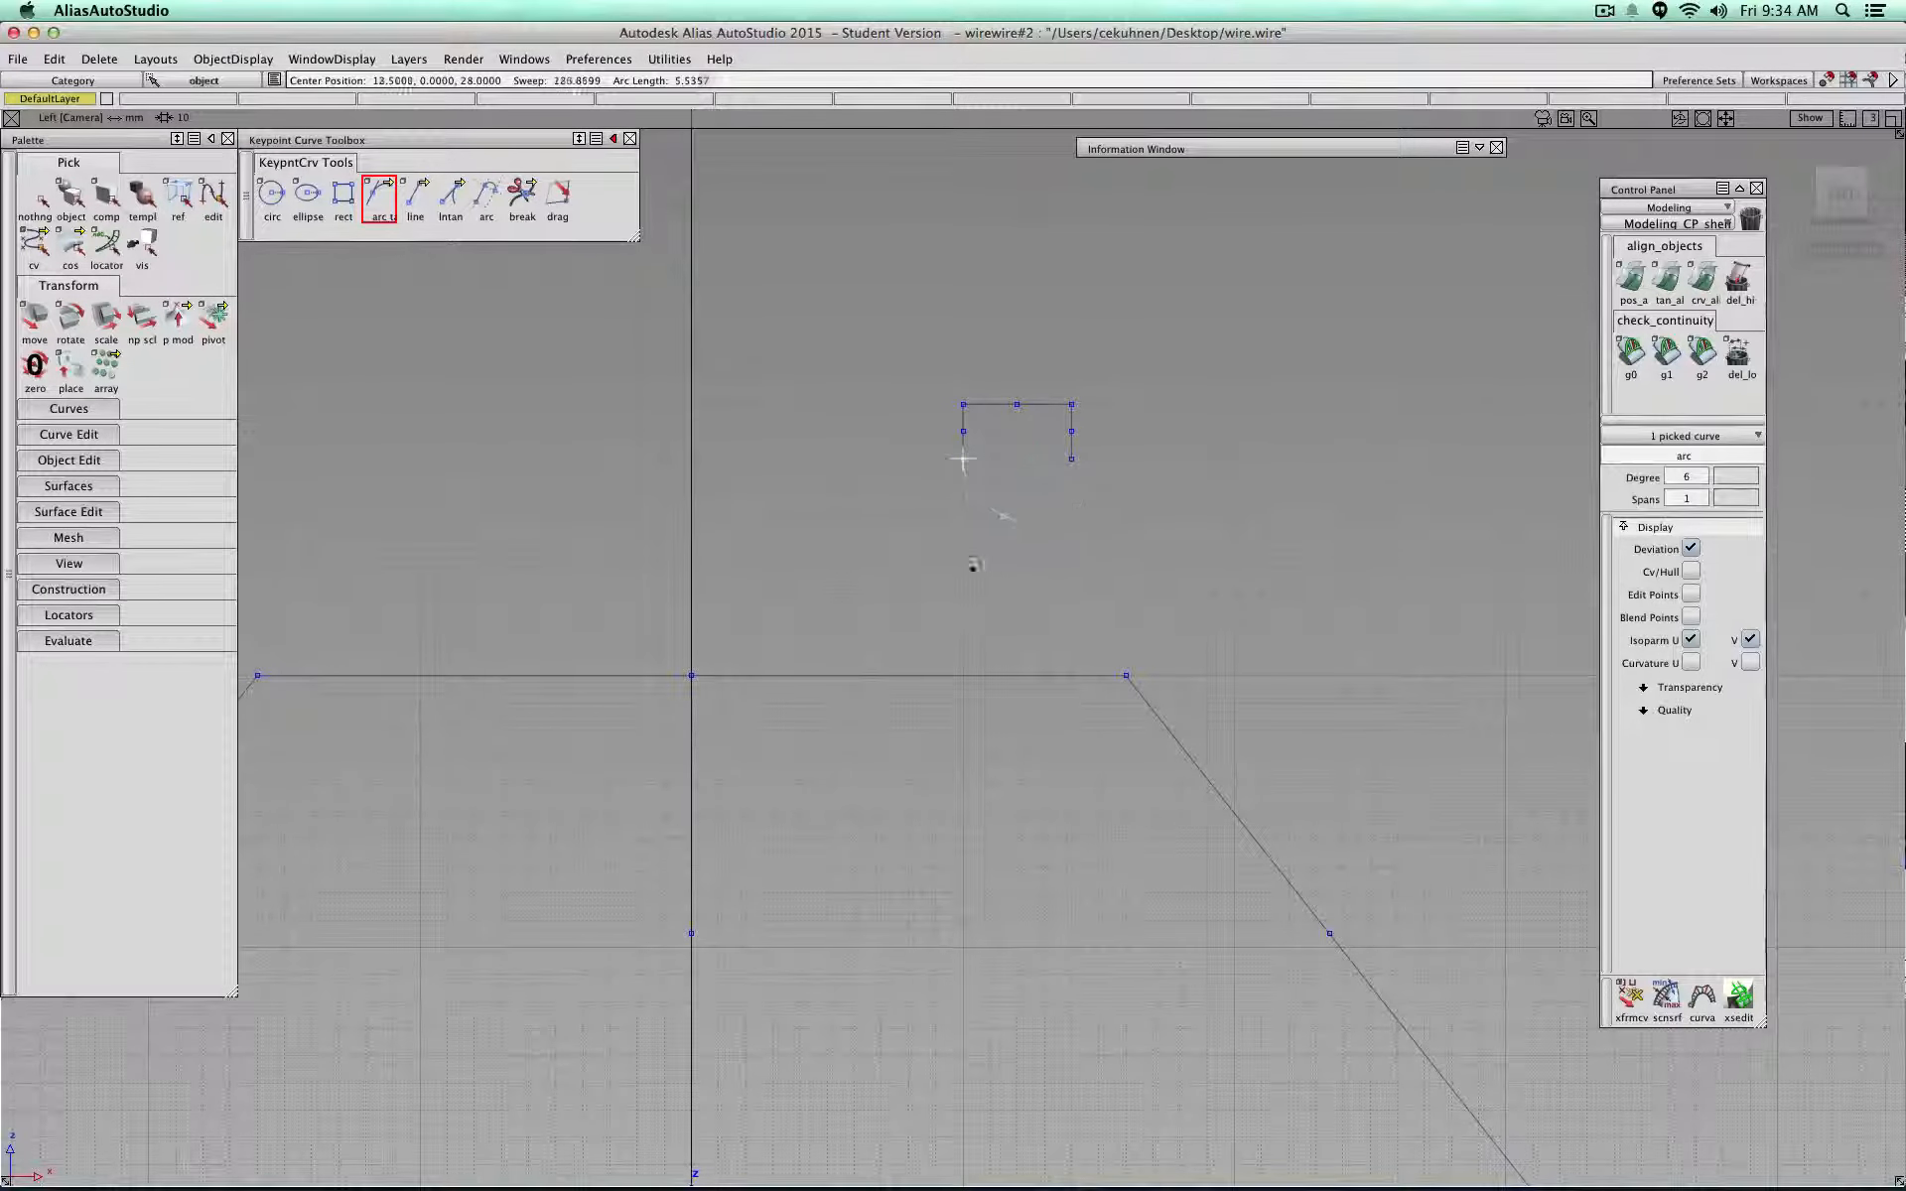
left_click_drag(1054, 533, 1070, 452)
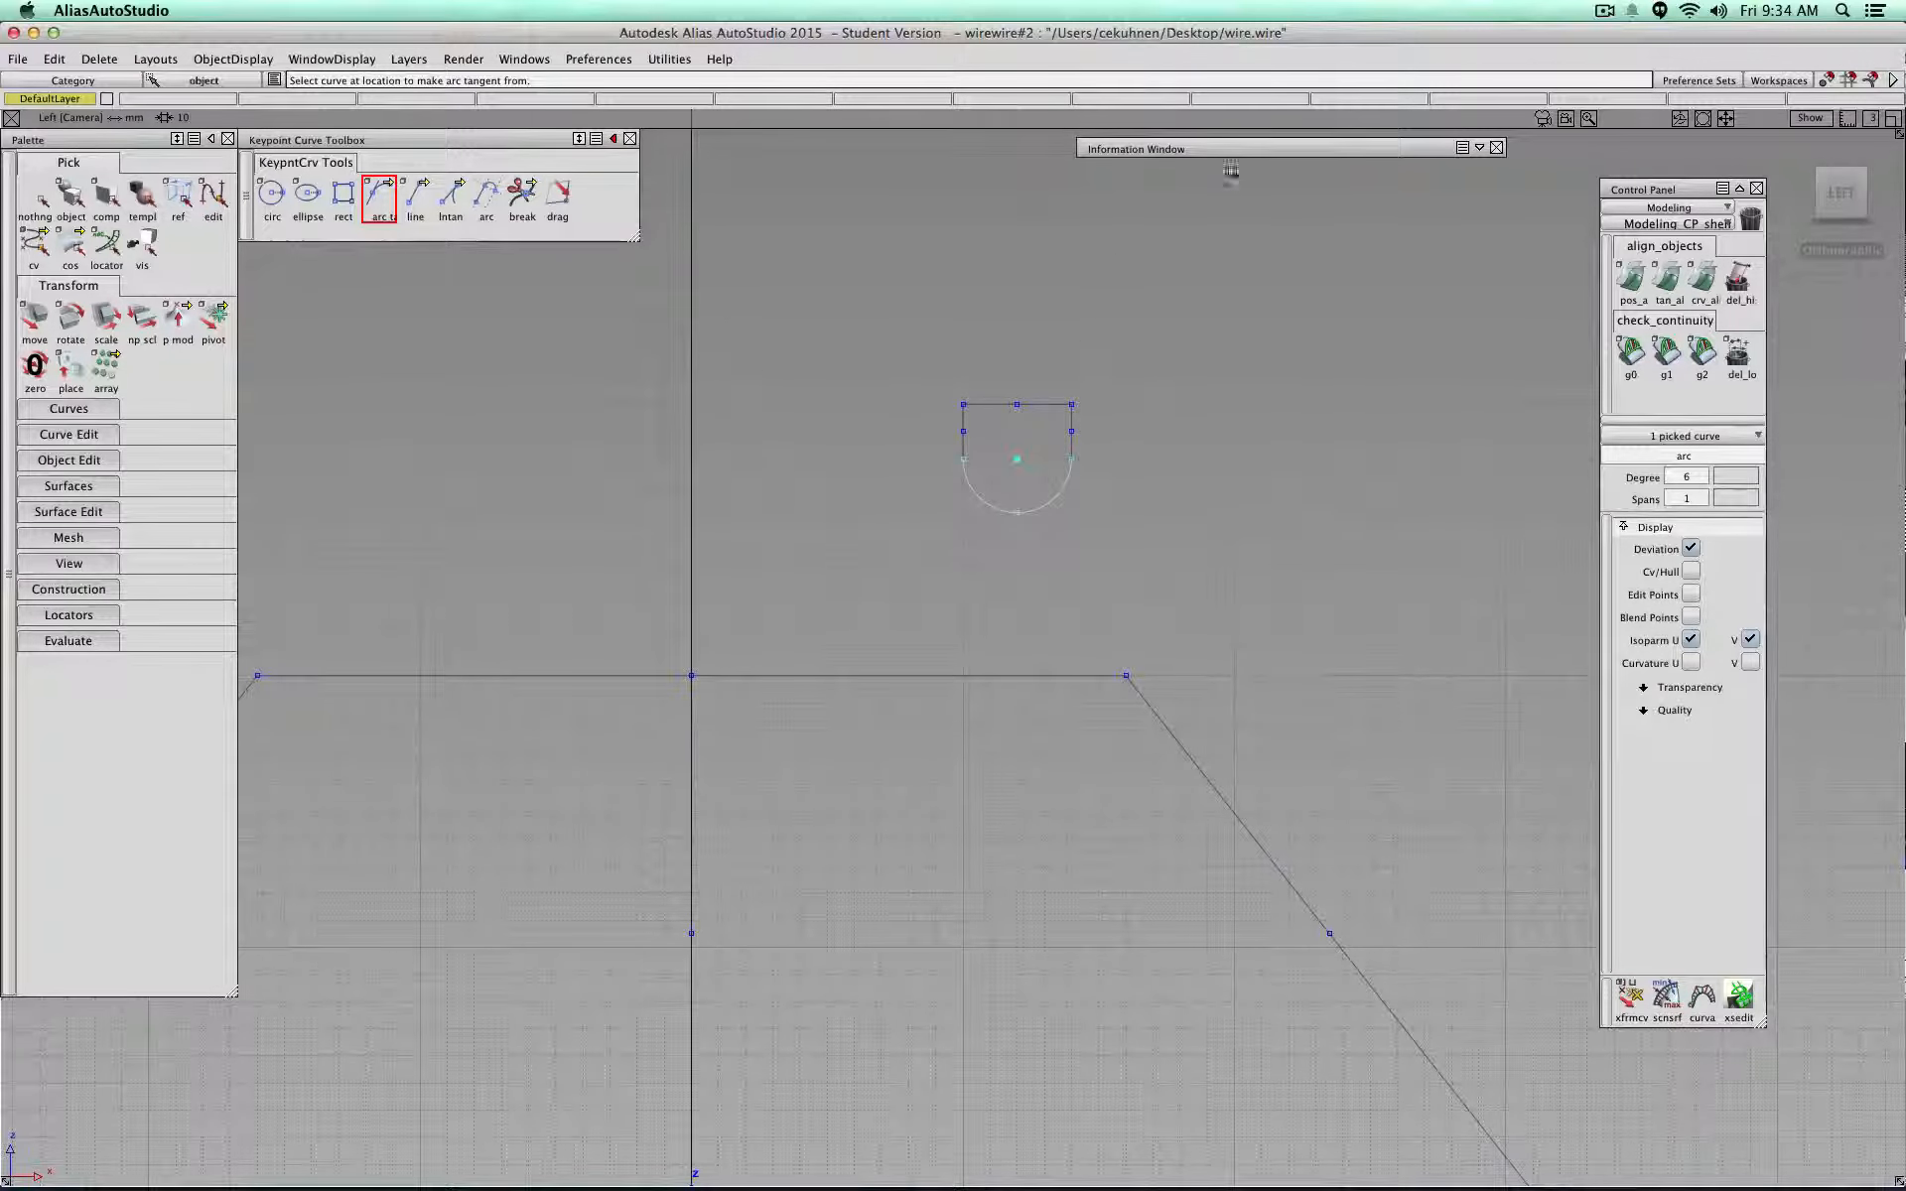
Step: Show the tangent arc's attributes in the Information Window, reposition the window clear of the notch, and pick the arc again
left_click(1479, 147)
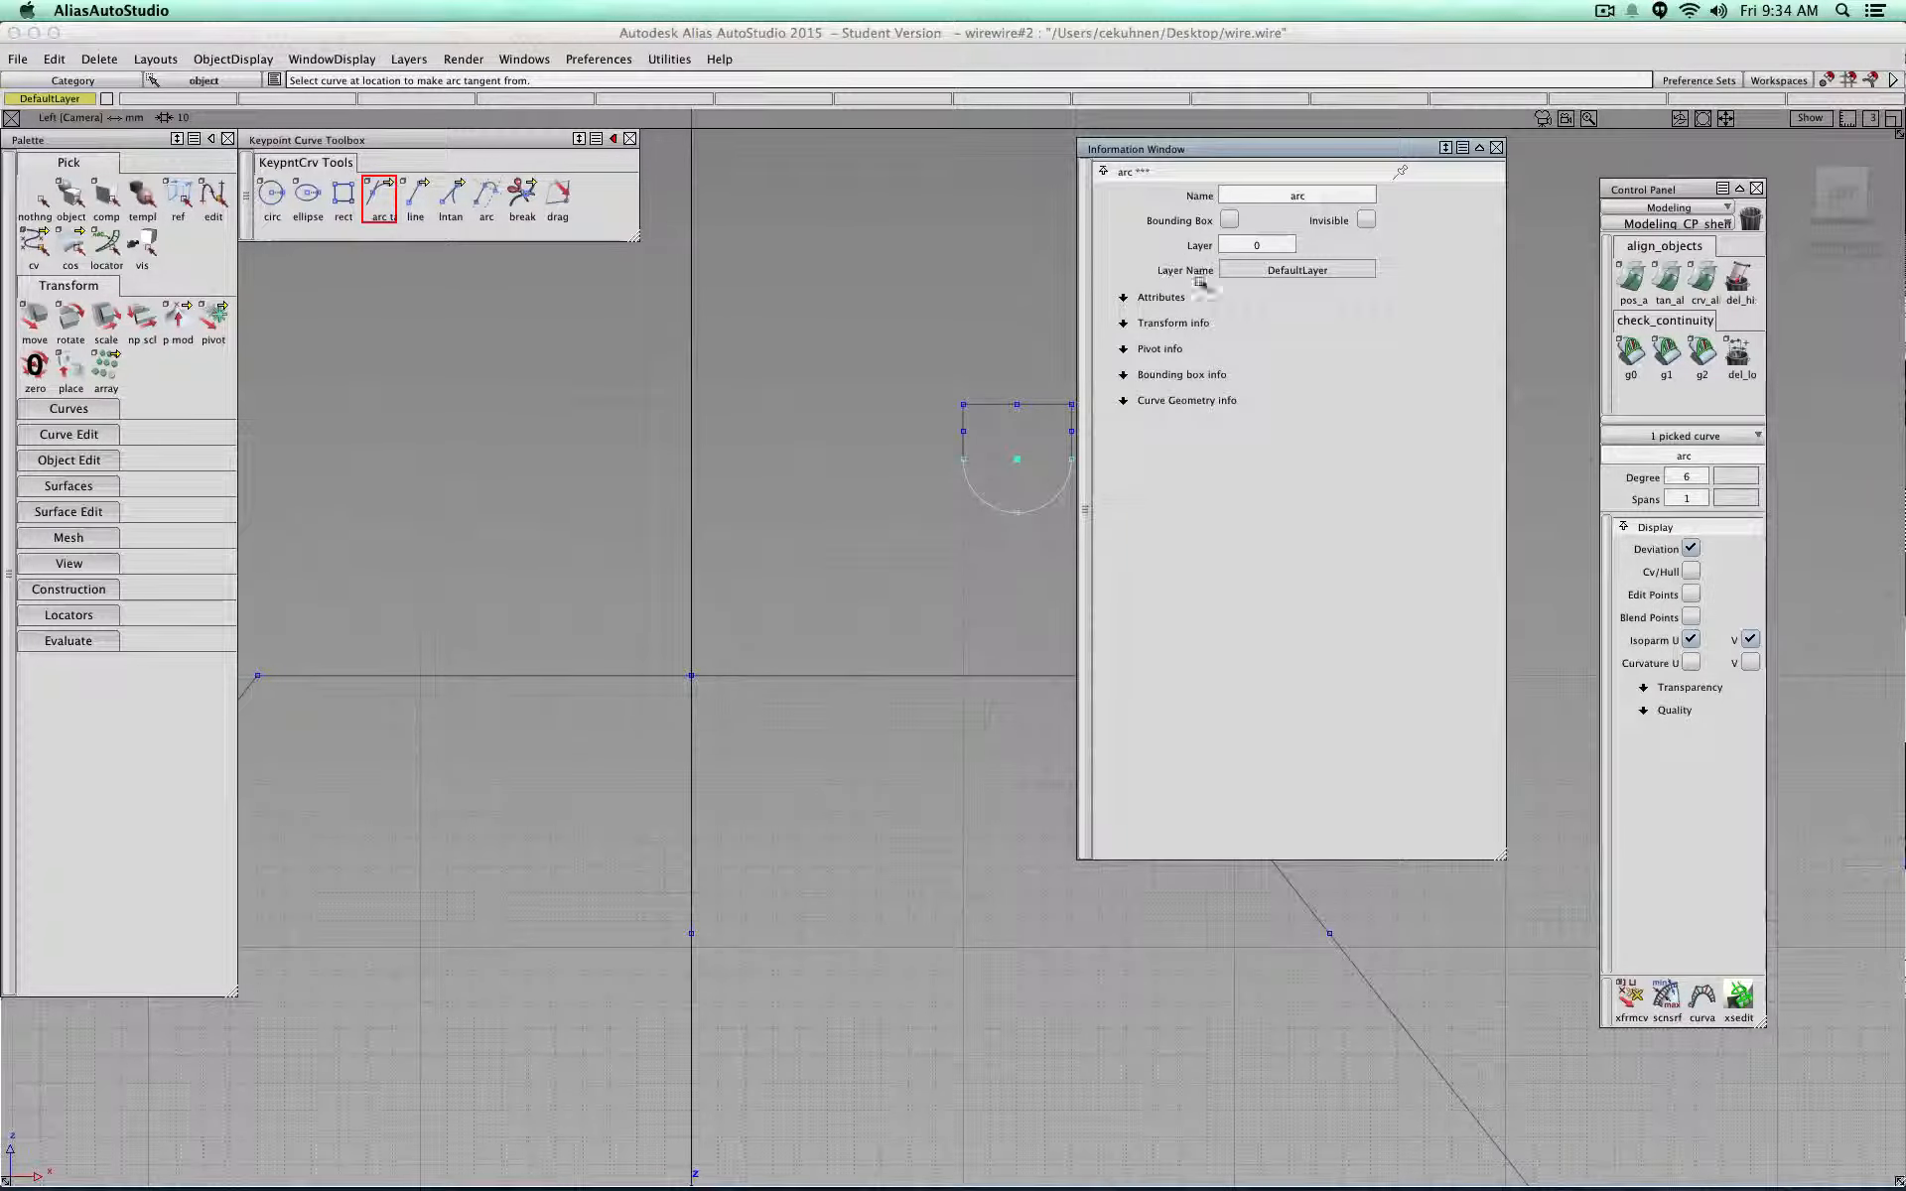
left_click(1160, 297)
left_click(875, 317, "ctrl+shift")
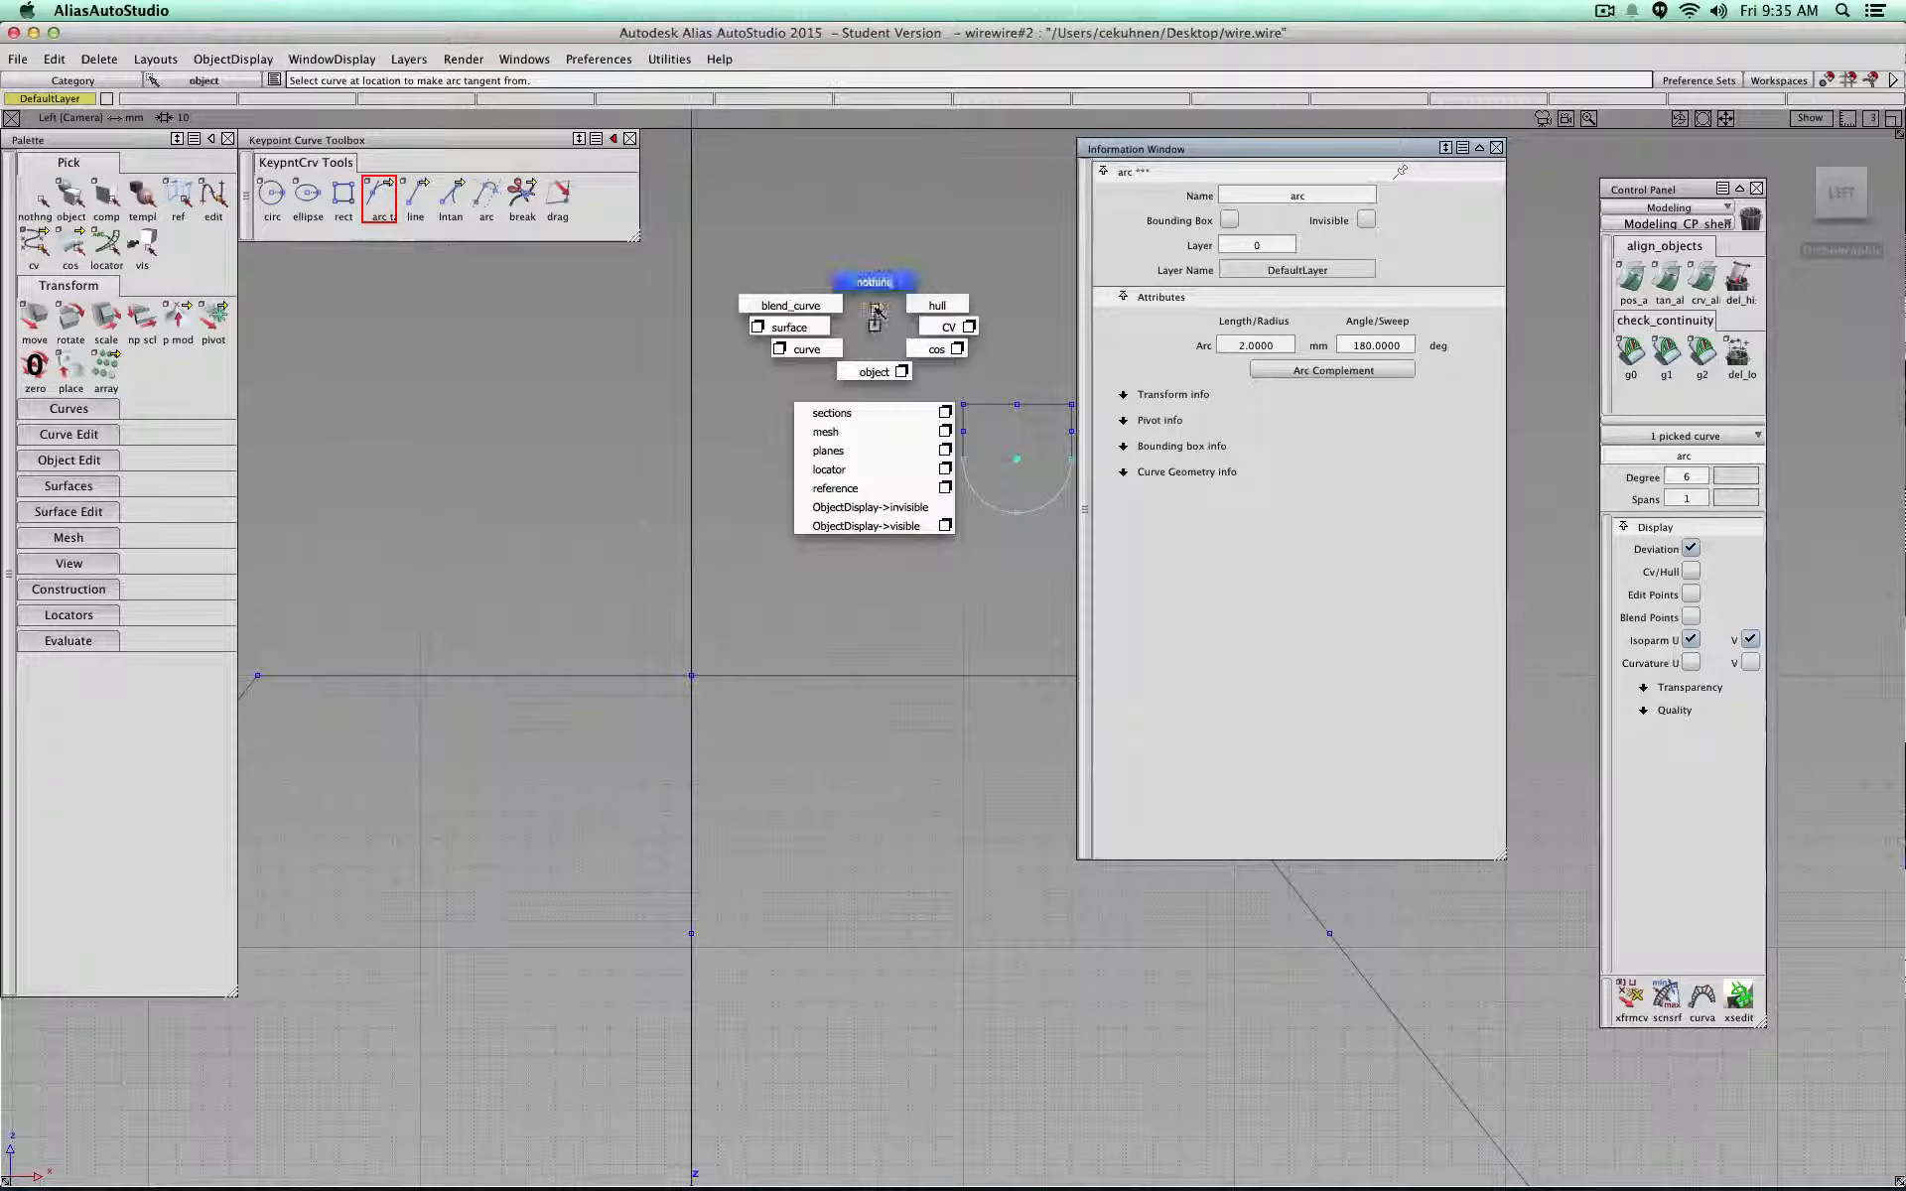
left_click_drag(877, 311, 876, 286, "ctrl+shift")
left_click_drag(1229, 150, 1333, 121)
left_click_drag(1011, 310, 1028, 344, "ctrl+shift")
left_click(1042, 505)
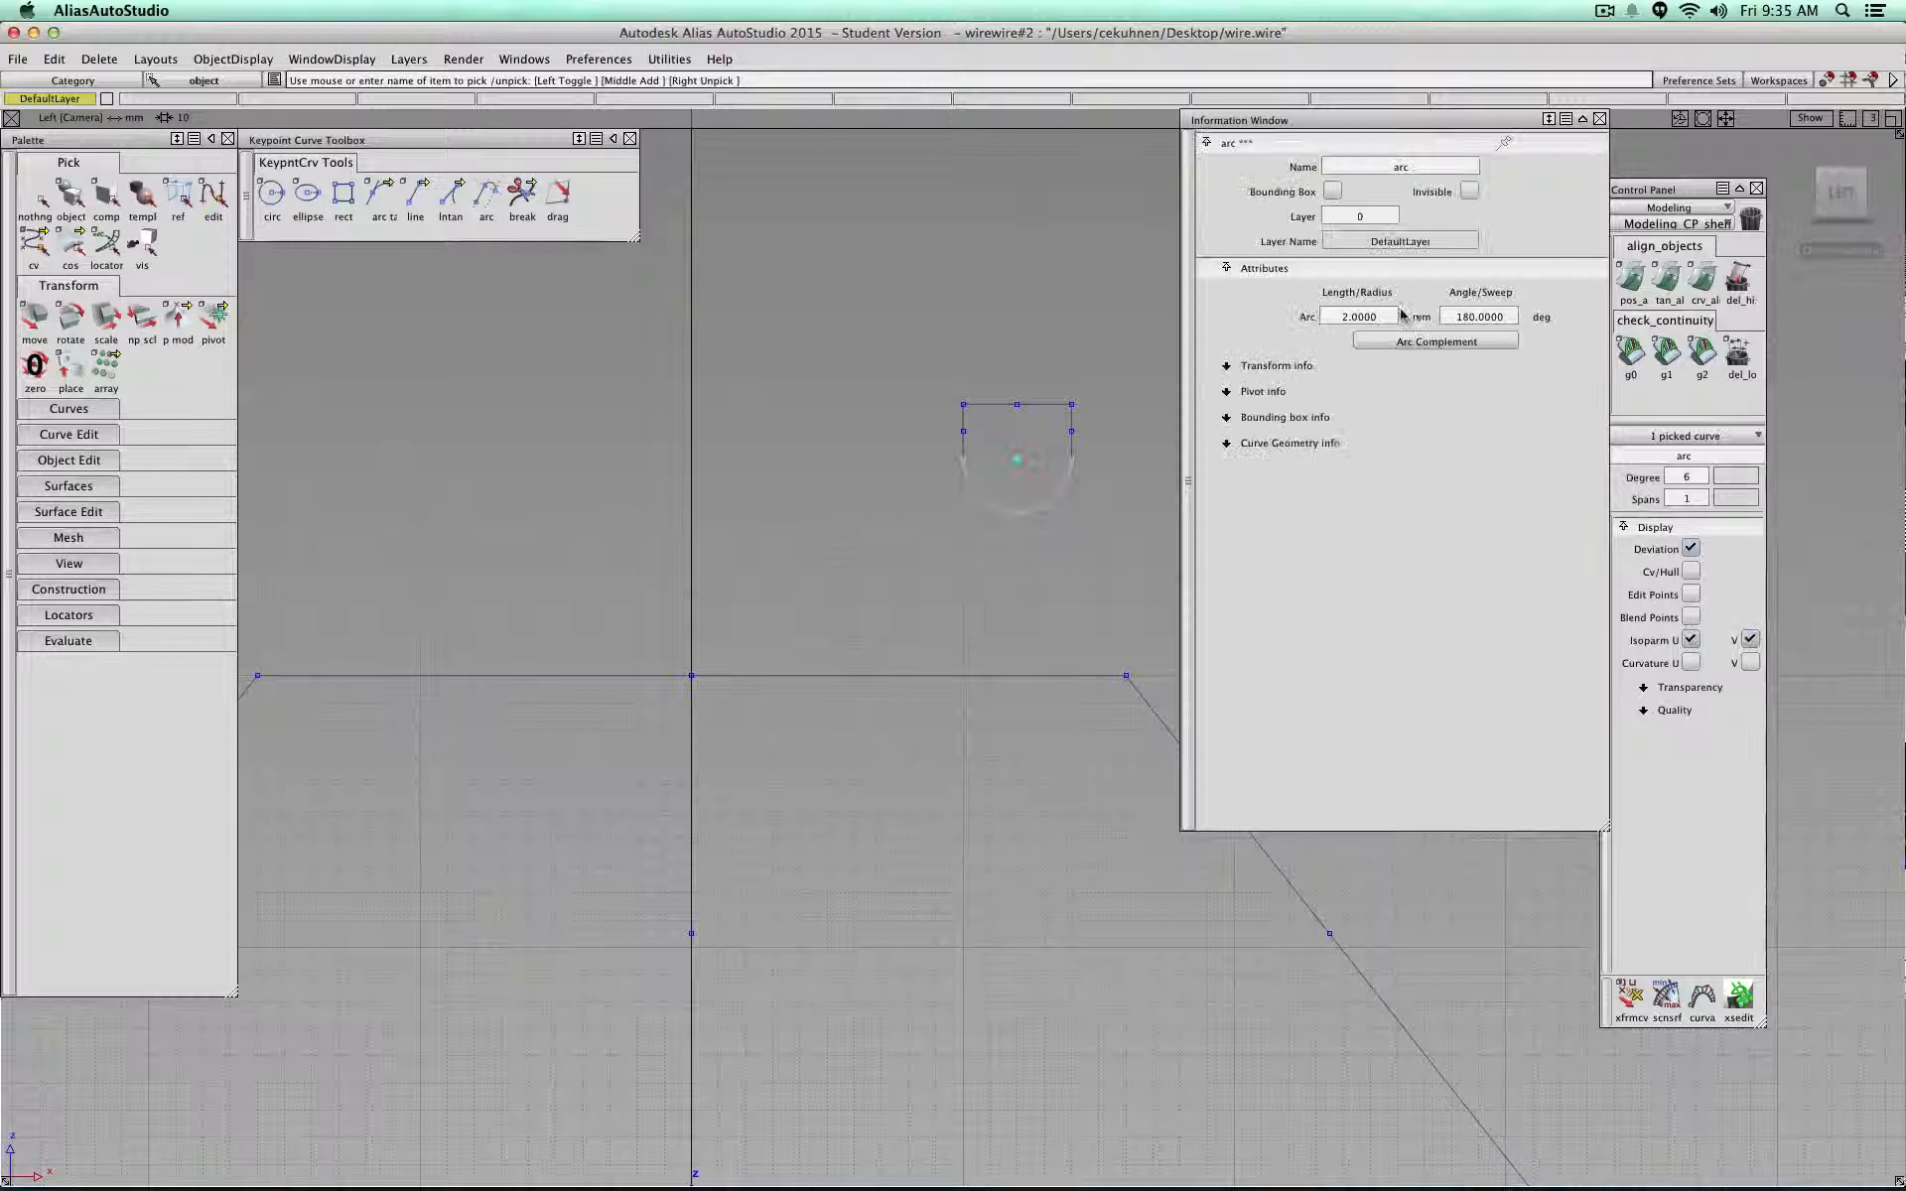
Step: Try a 3 mm radius on the tangent arc and restore its radius to 2 mm
left_click(1342, 316)
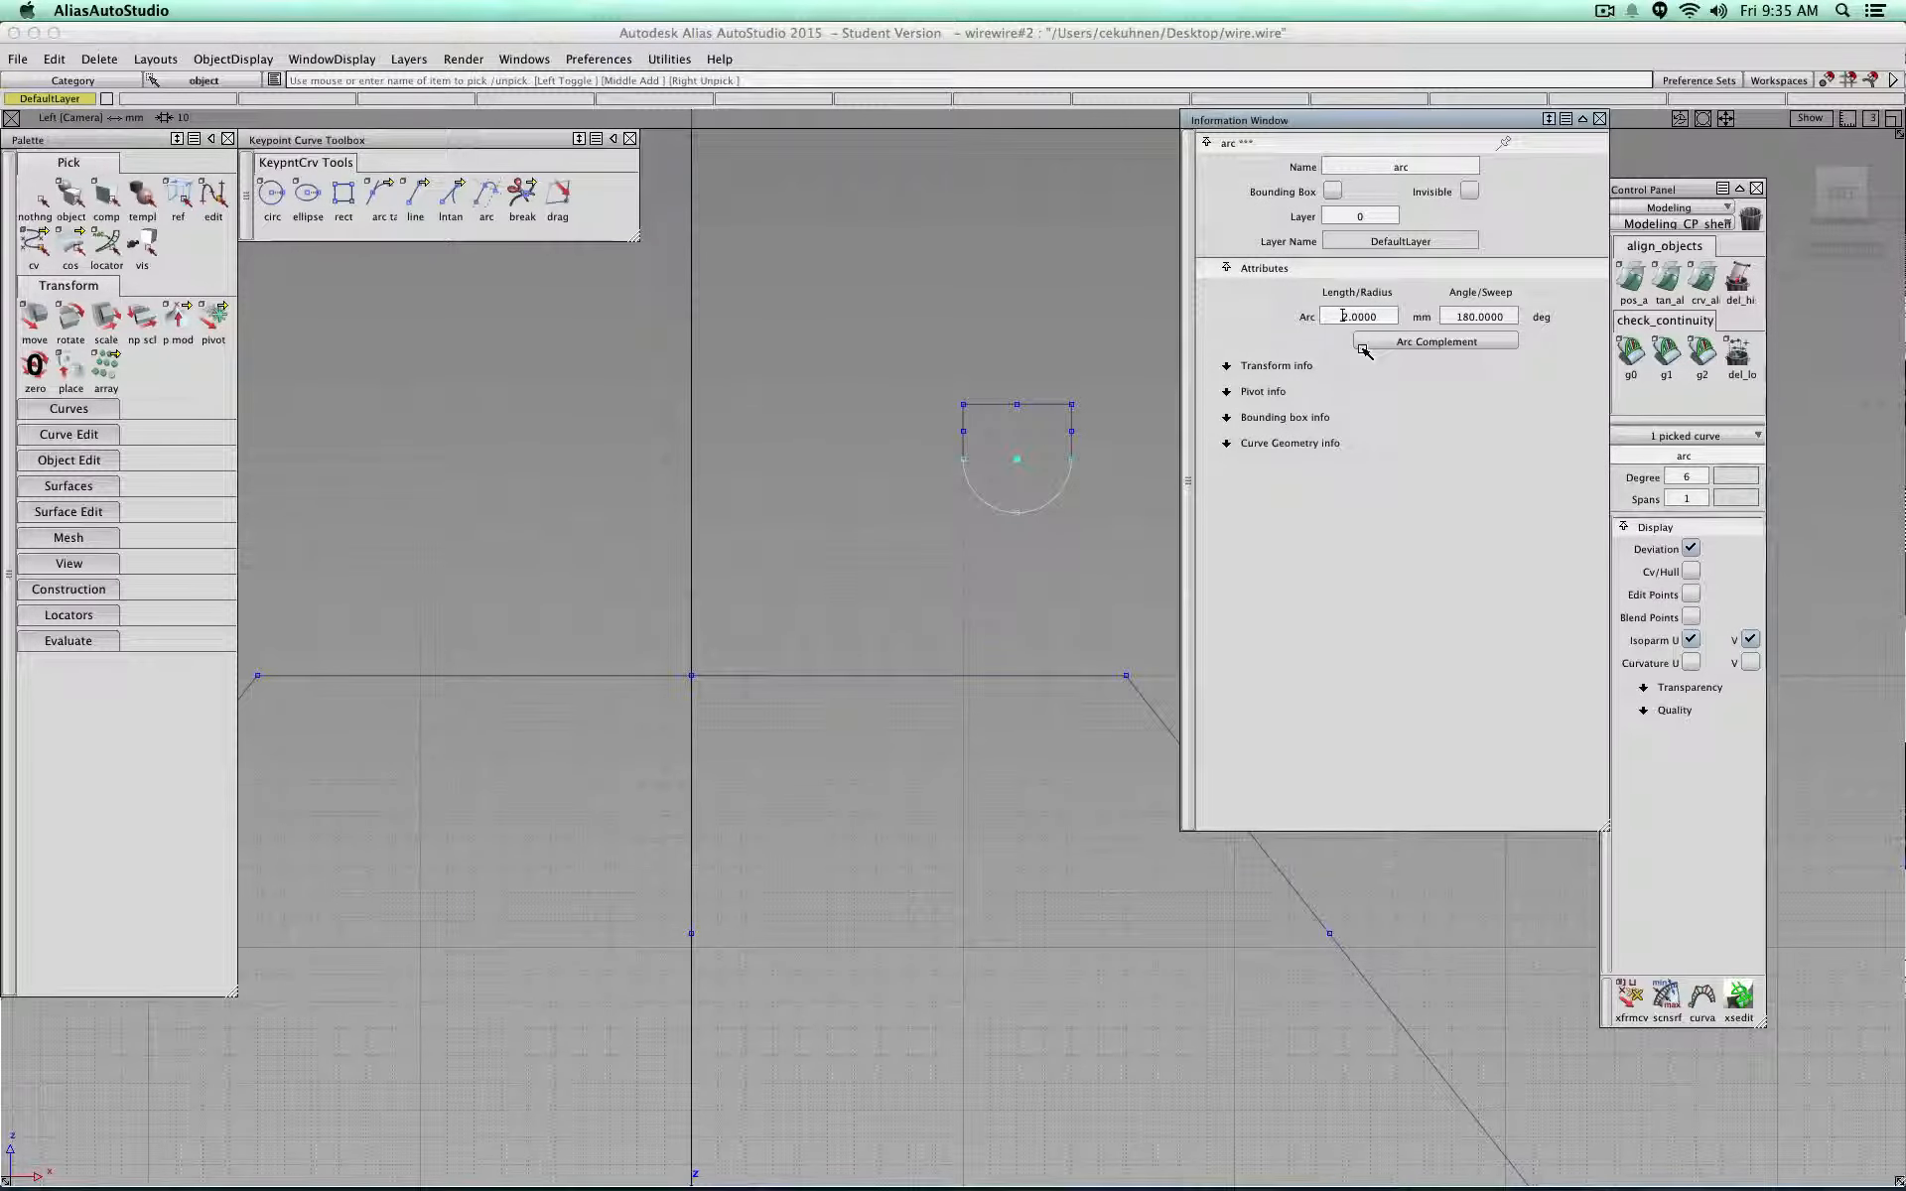
type("3.000")
key("Return")
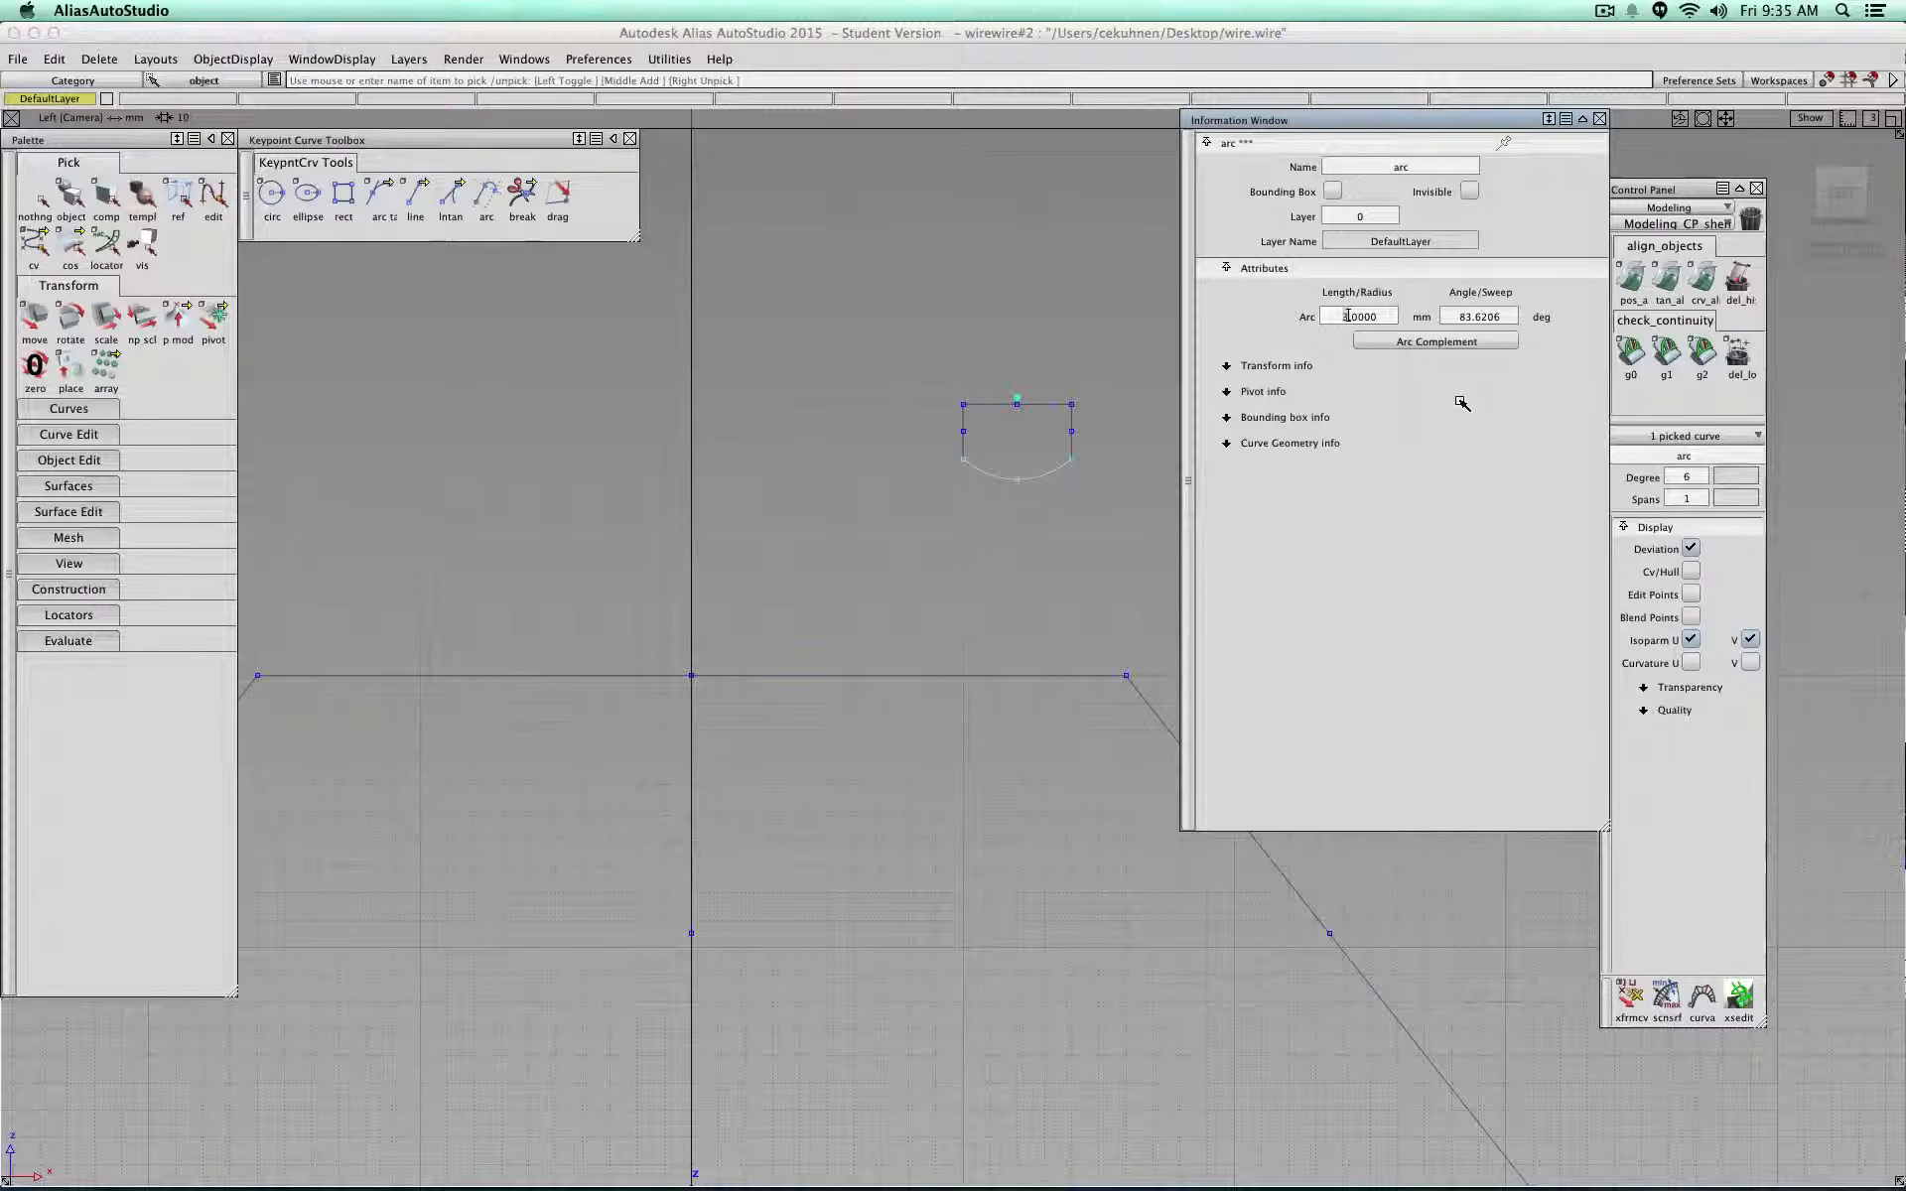
key("Return")
Step: Try a 270-degree sweep on the tangent arc, and delete the arc
left_click_drag(1463, 317, 1503, 316)
type("170")
key("Return")
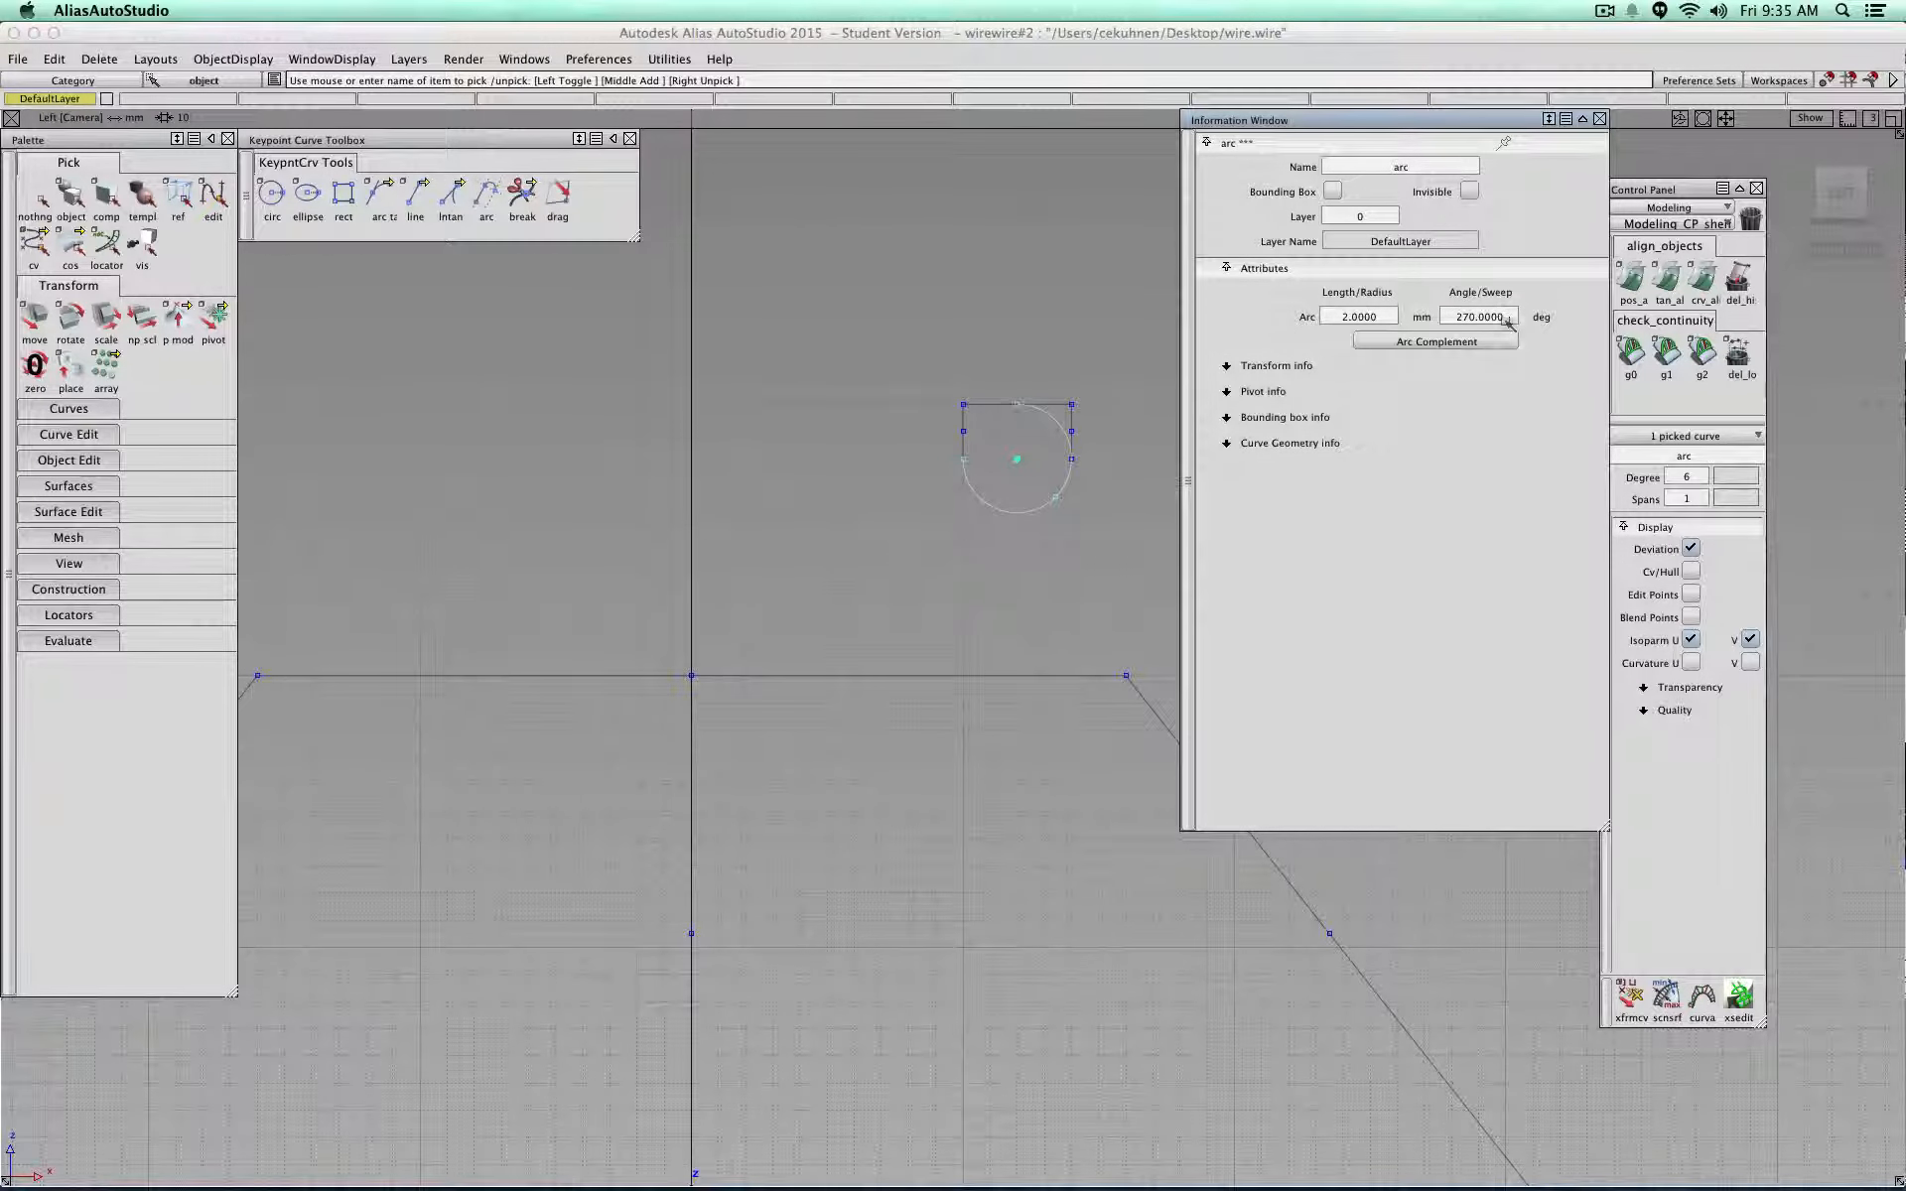
key("Delete")
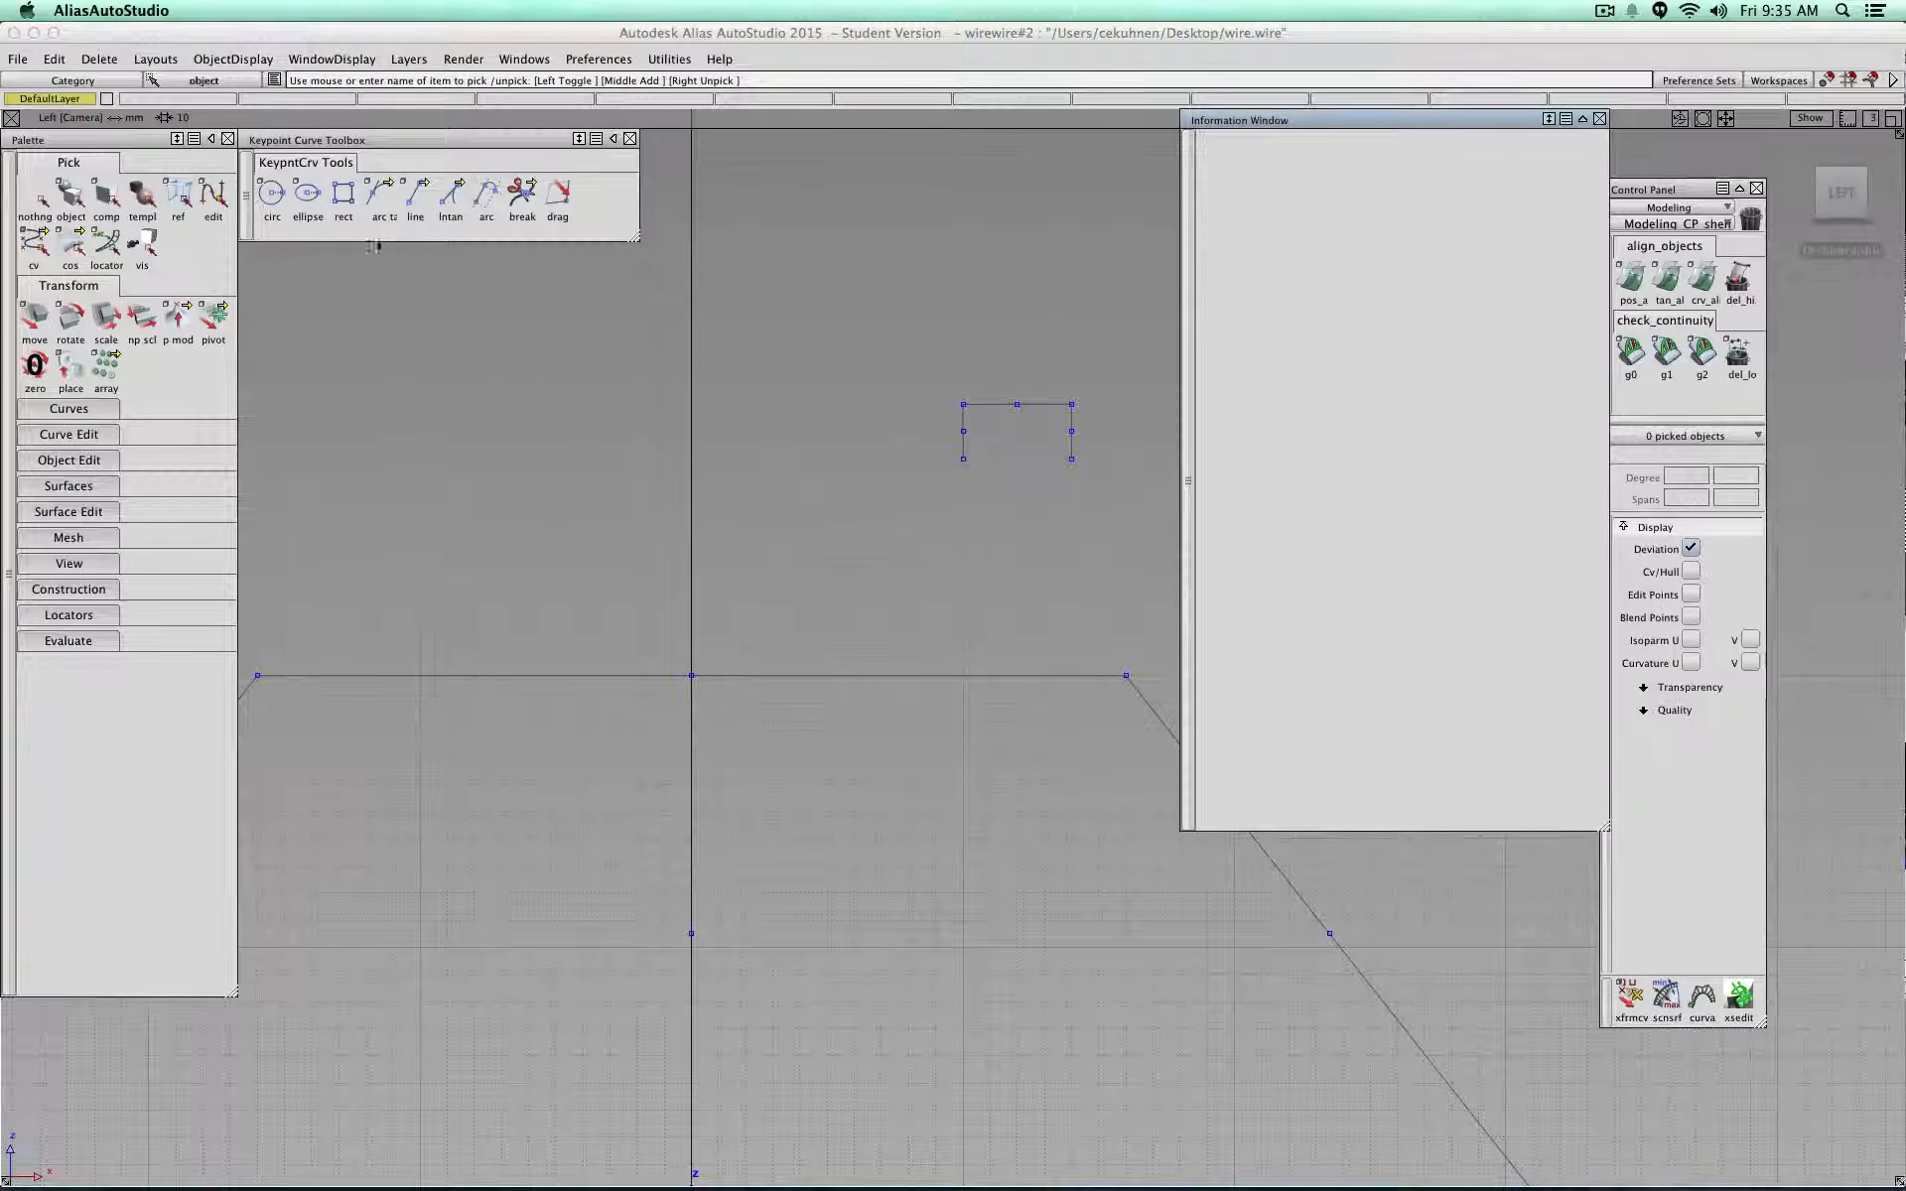
Step: Draw a three-point keypoint arc of 2 mm radius and 180 degrees between the lower ends of the notch sides
left_click_drag(379, 195, 370, 380)
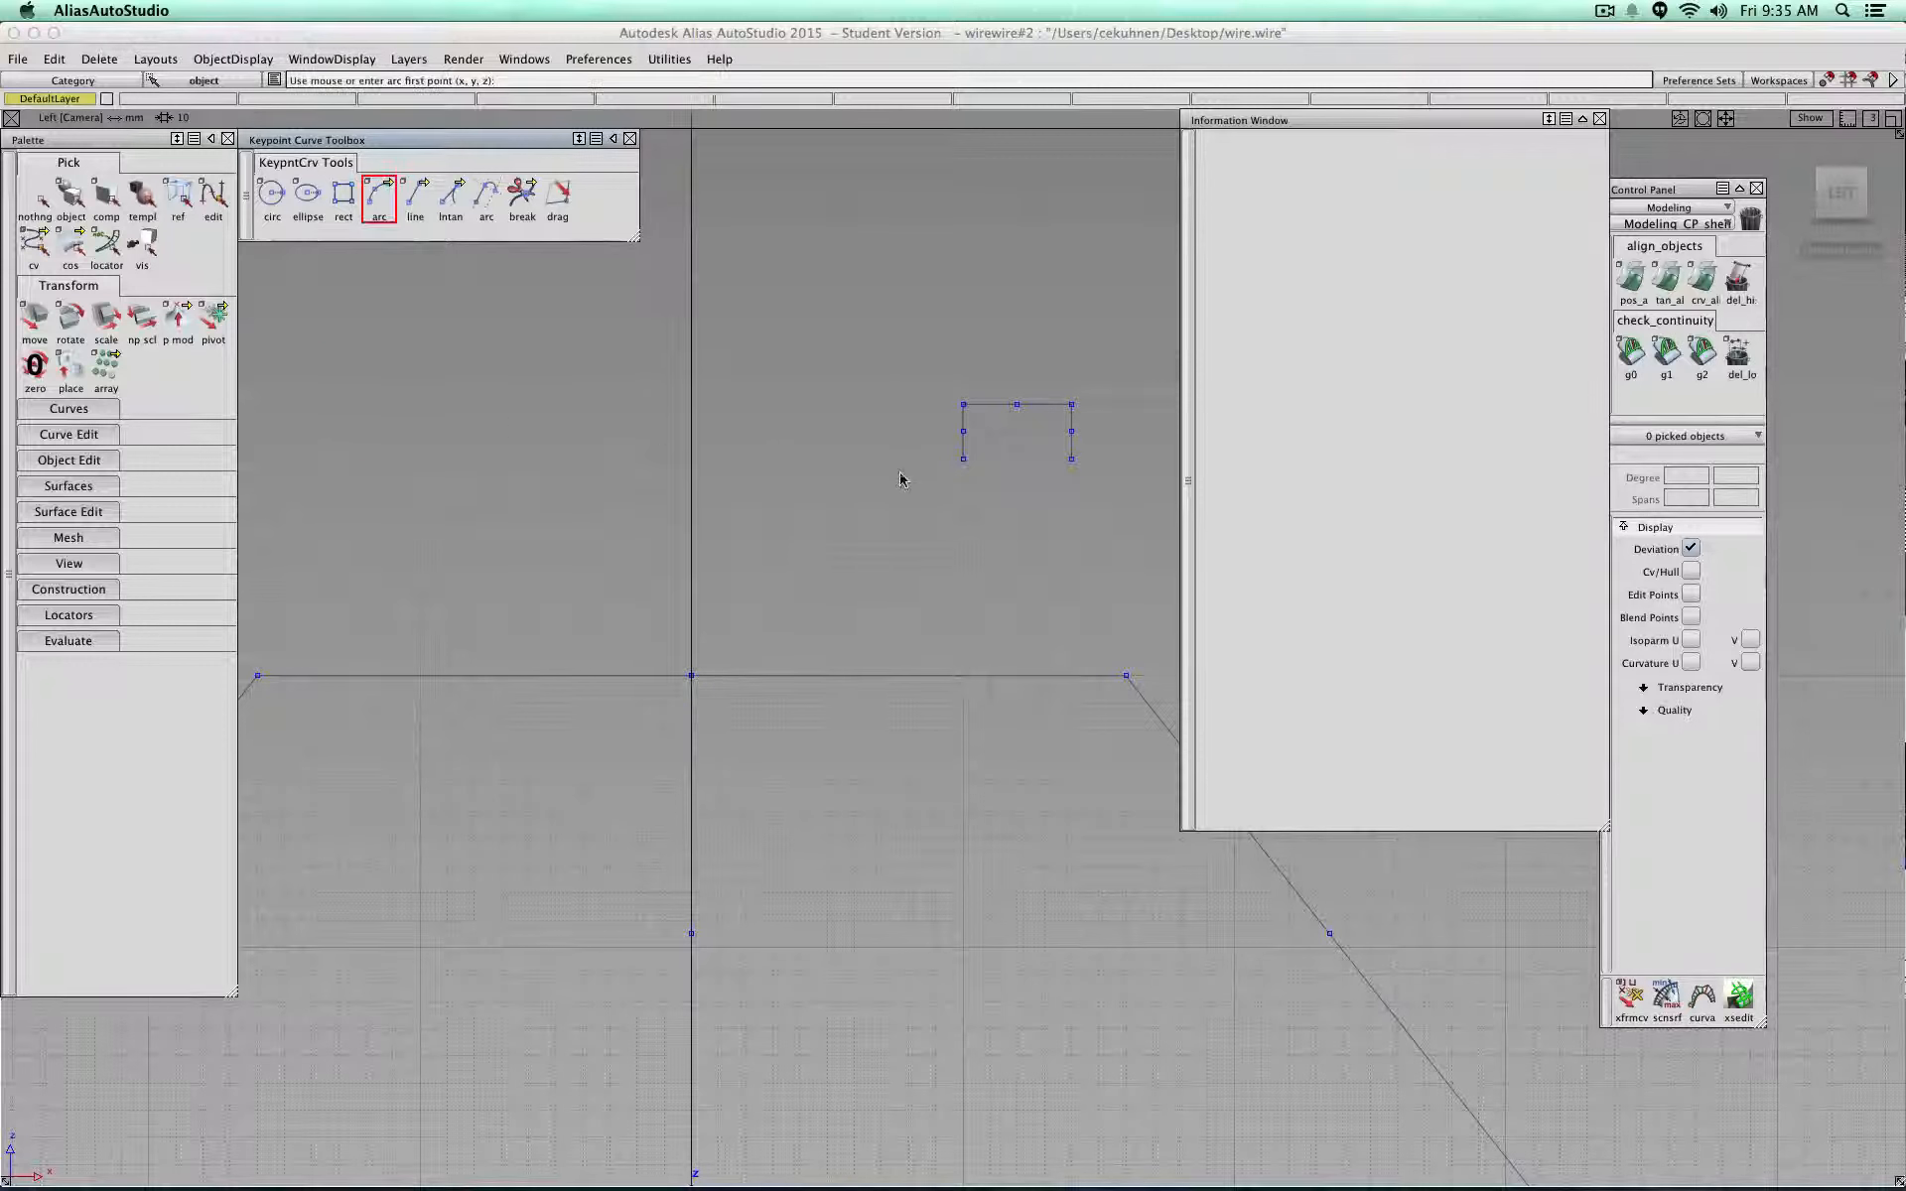
left_click(963, 458)
left_click(1072, 458)
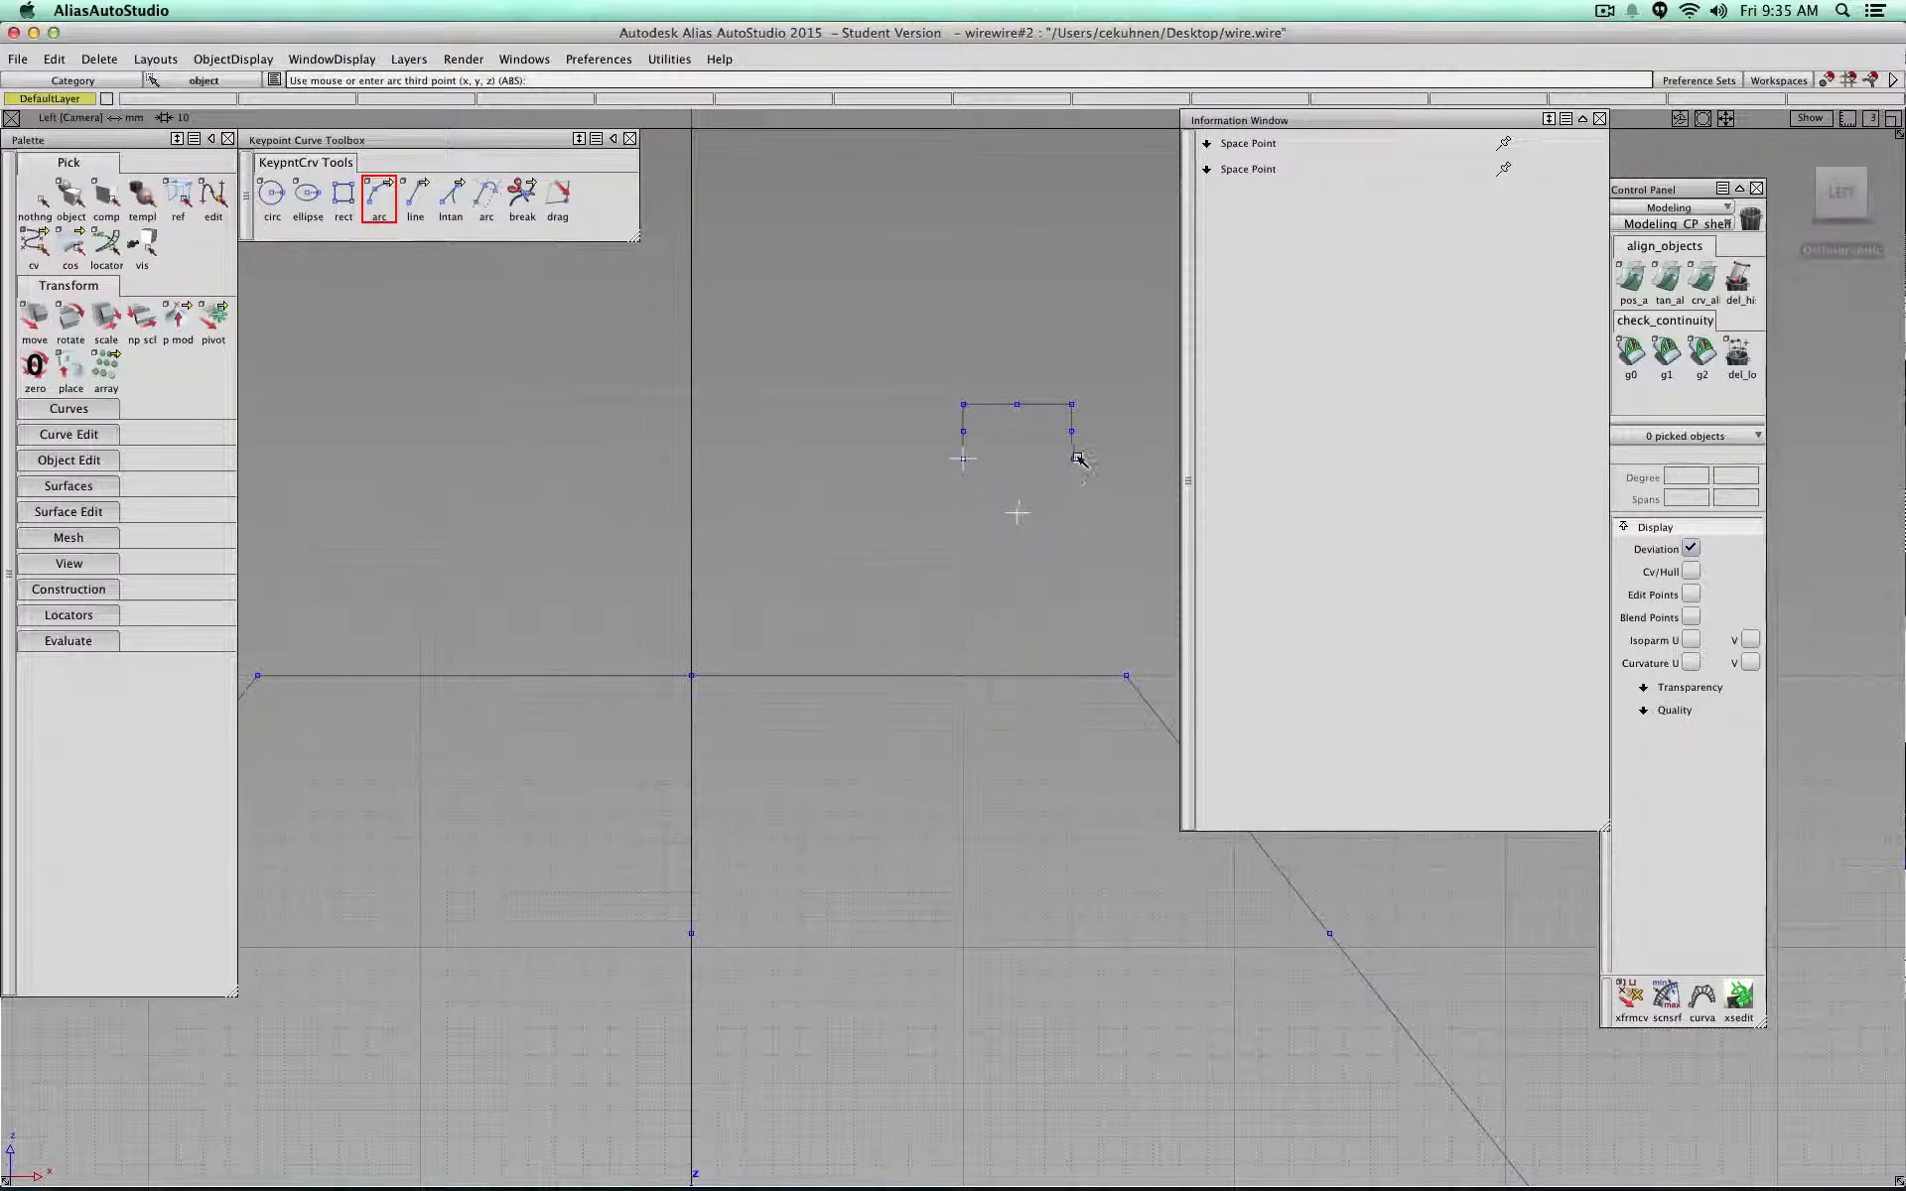
left_click(899, 479)
Step: Try a 4 mm radius on the three-point arc and set it back to 2 mm
left_click_drag(900, 472, 937, 520, "ctrl+shift")
left_click(991, 503)
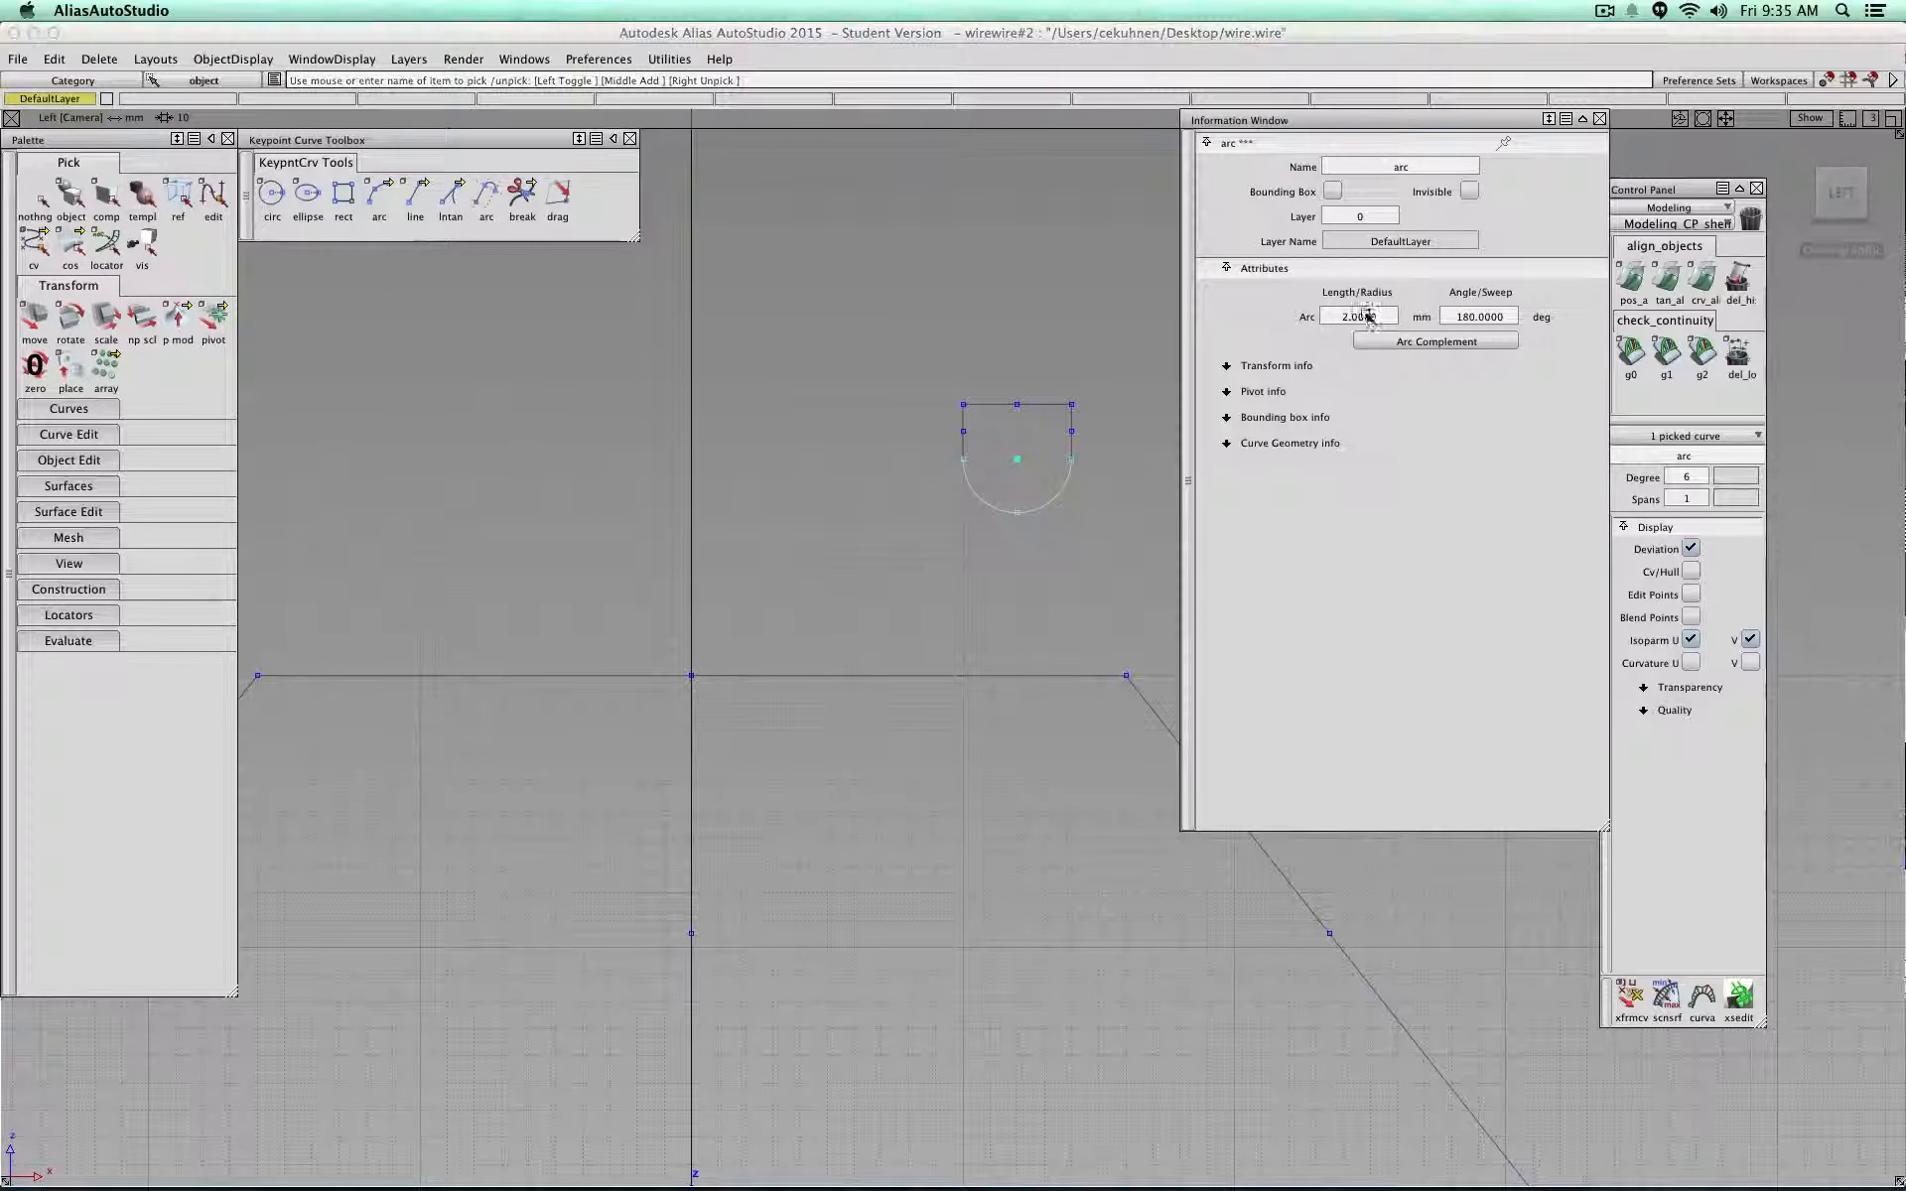
key("BackSpace")
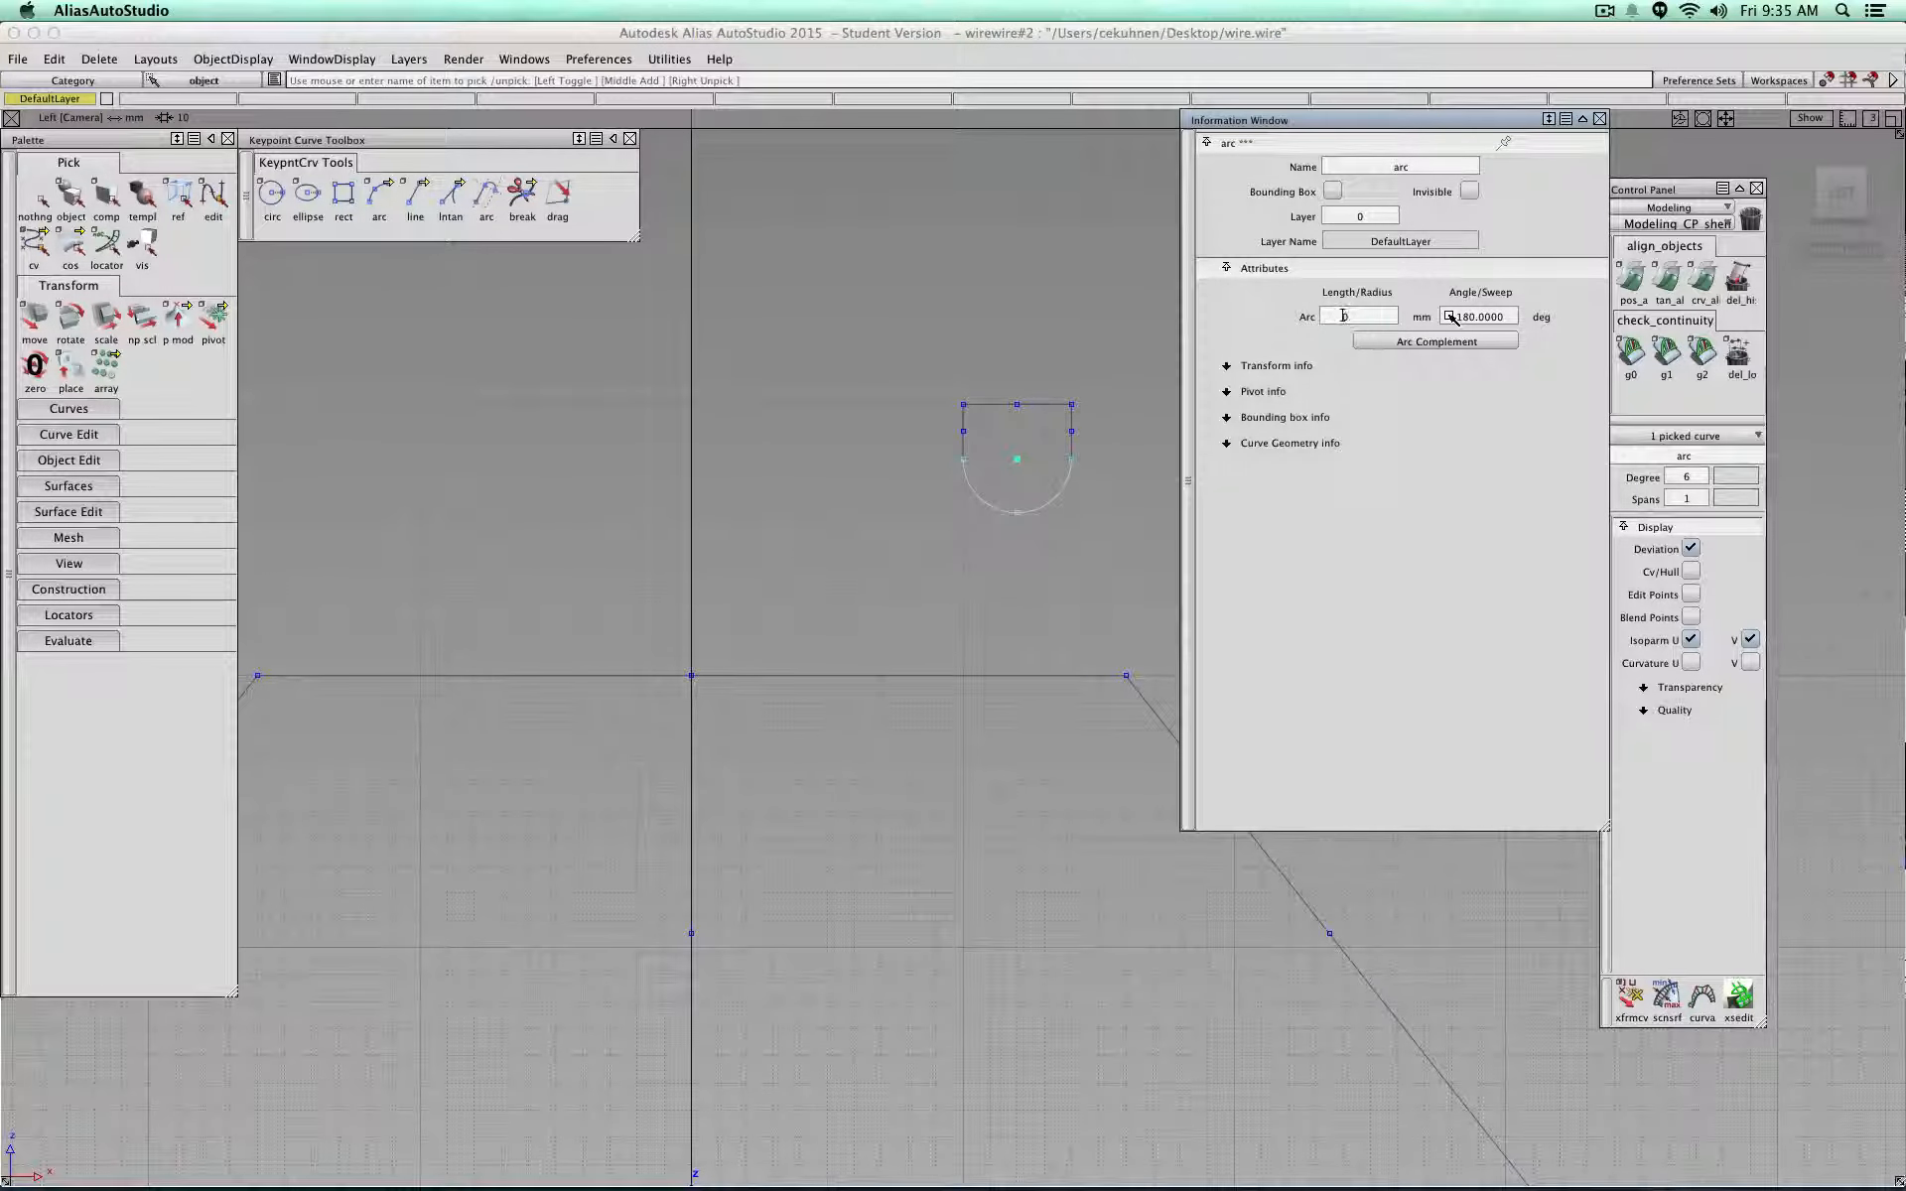
key("Return")
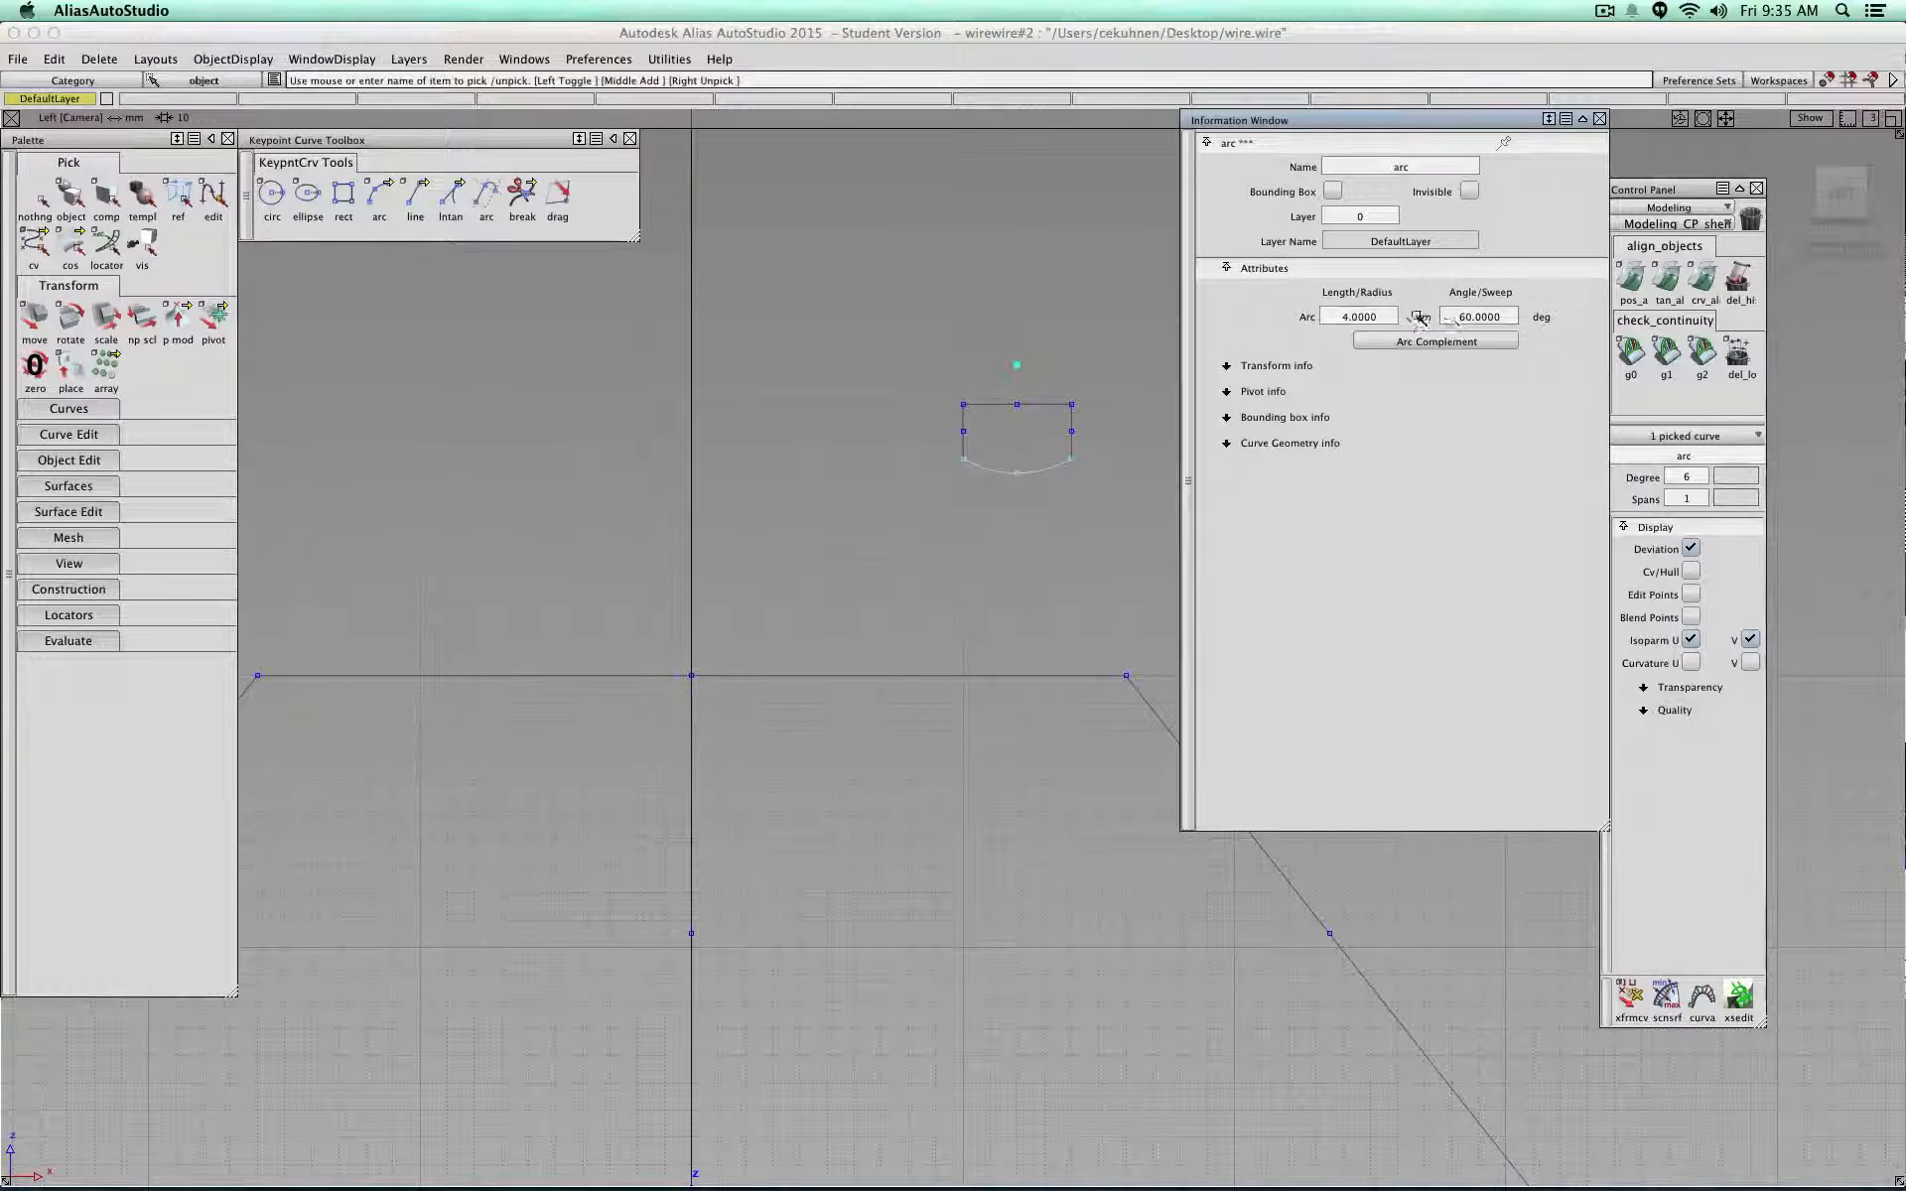
type("2")
key("Return")
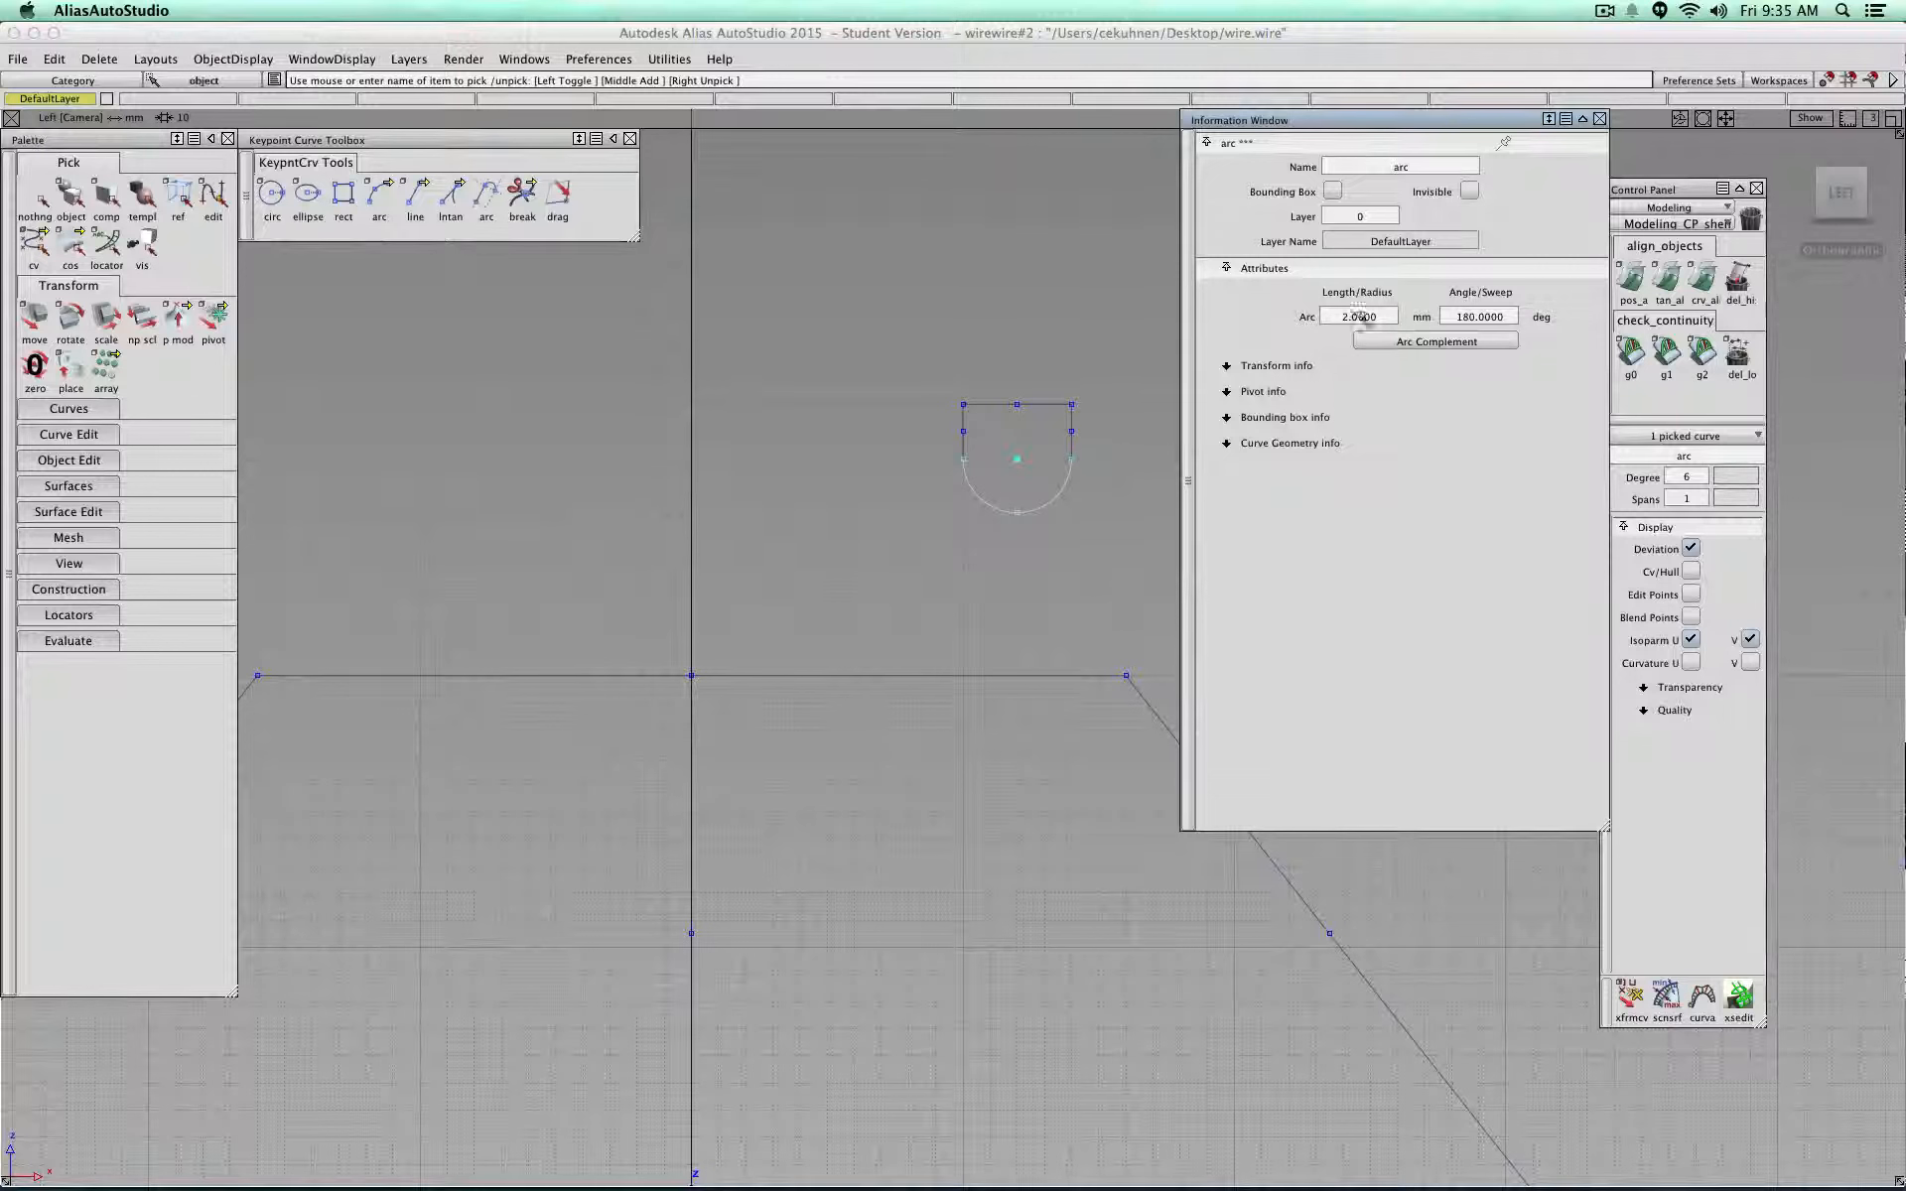
Step: Collapse the Information Window and draw a horizontal keypoint line about 3 mm long from the notch's upper left corner toward the vertical axis
scroll(916, 459, "down", 2)
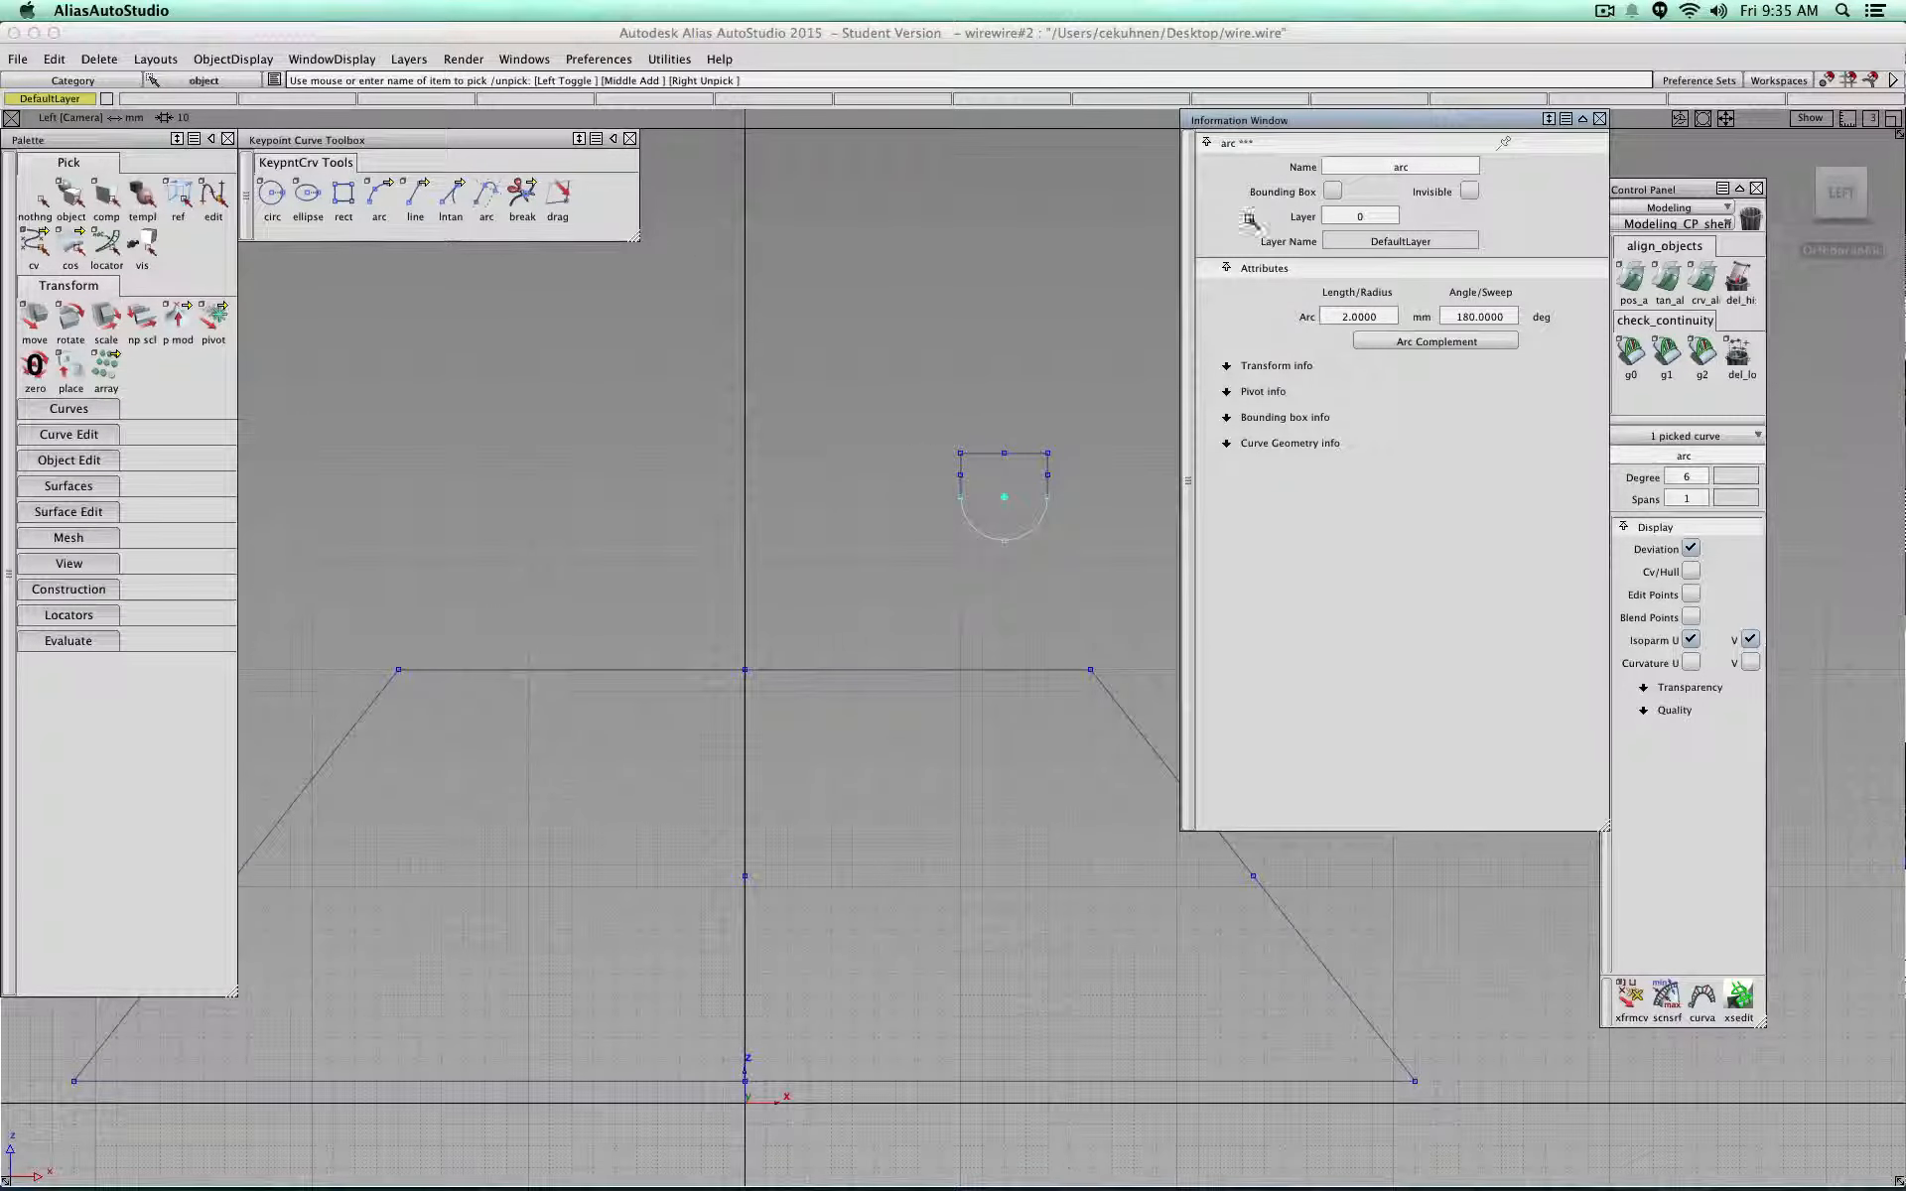
left_click(1582, 118)
left_click(415, 195)
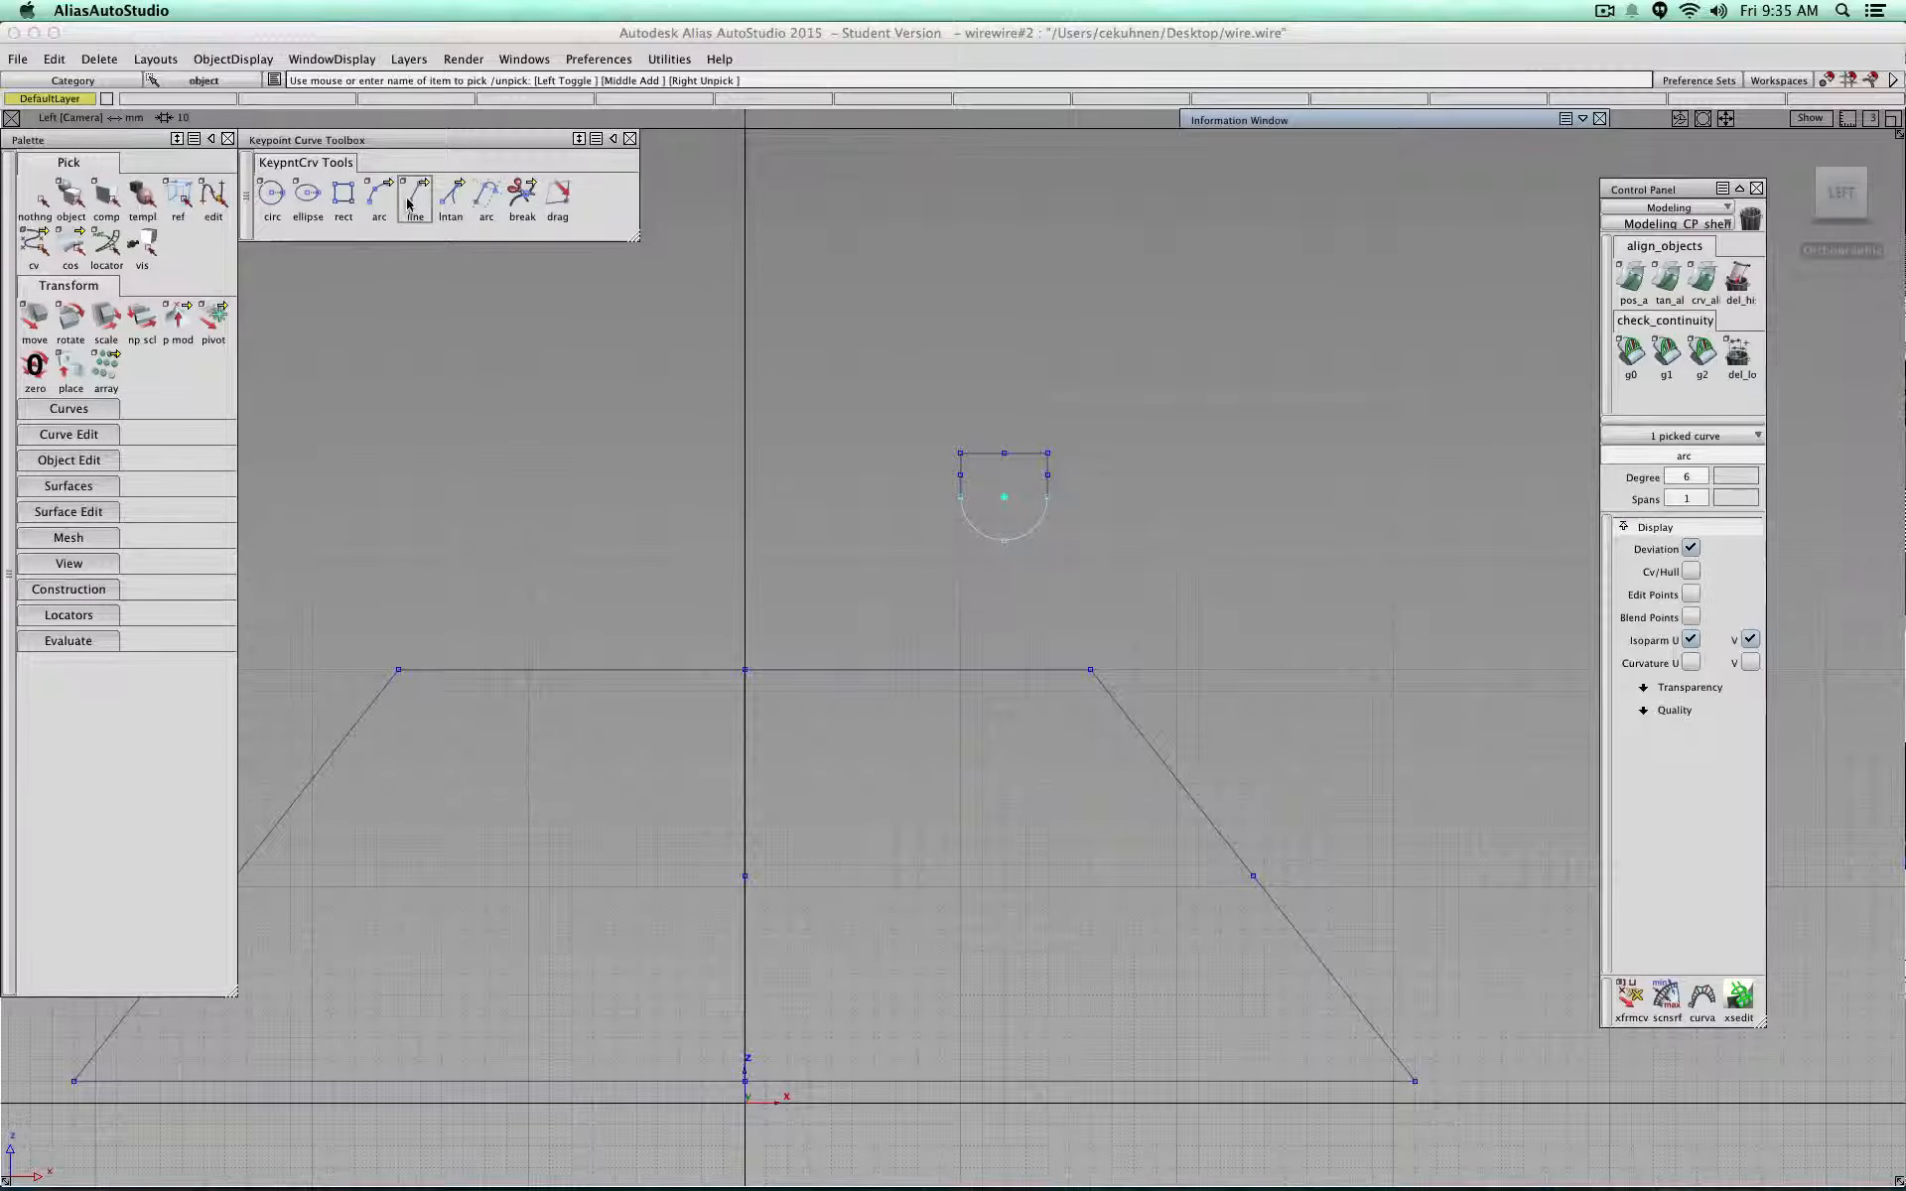
left_click(959, 456)
left_click(895, 455)
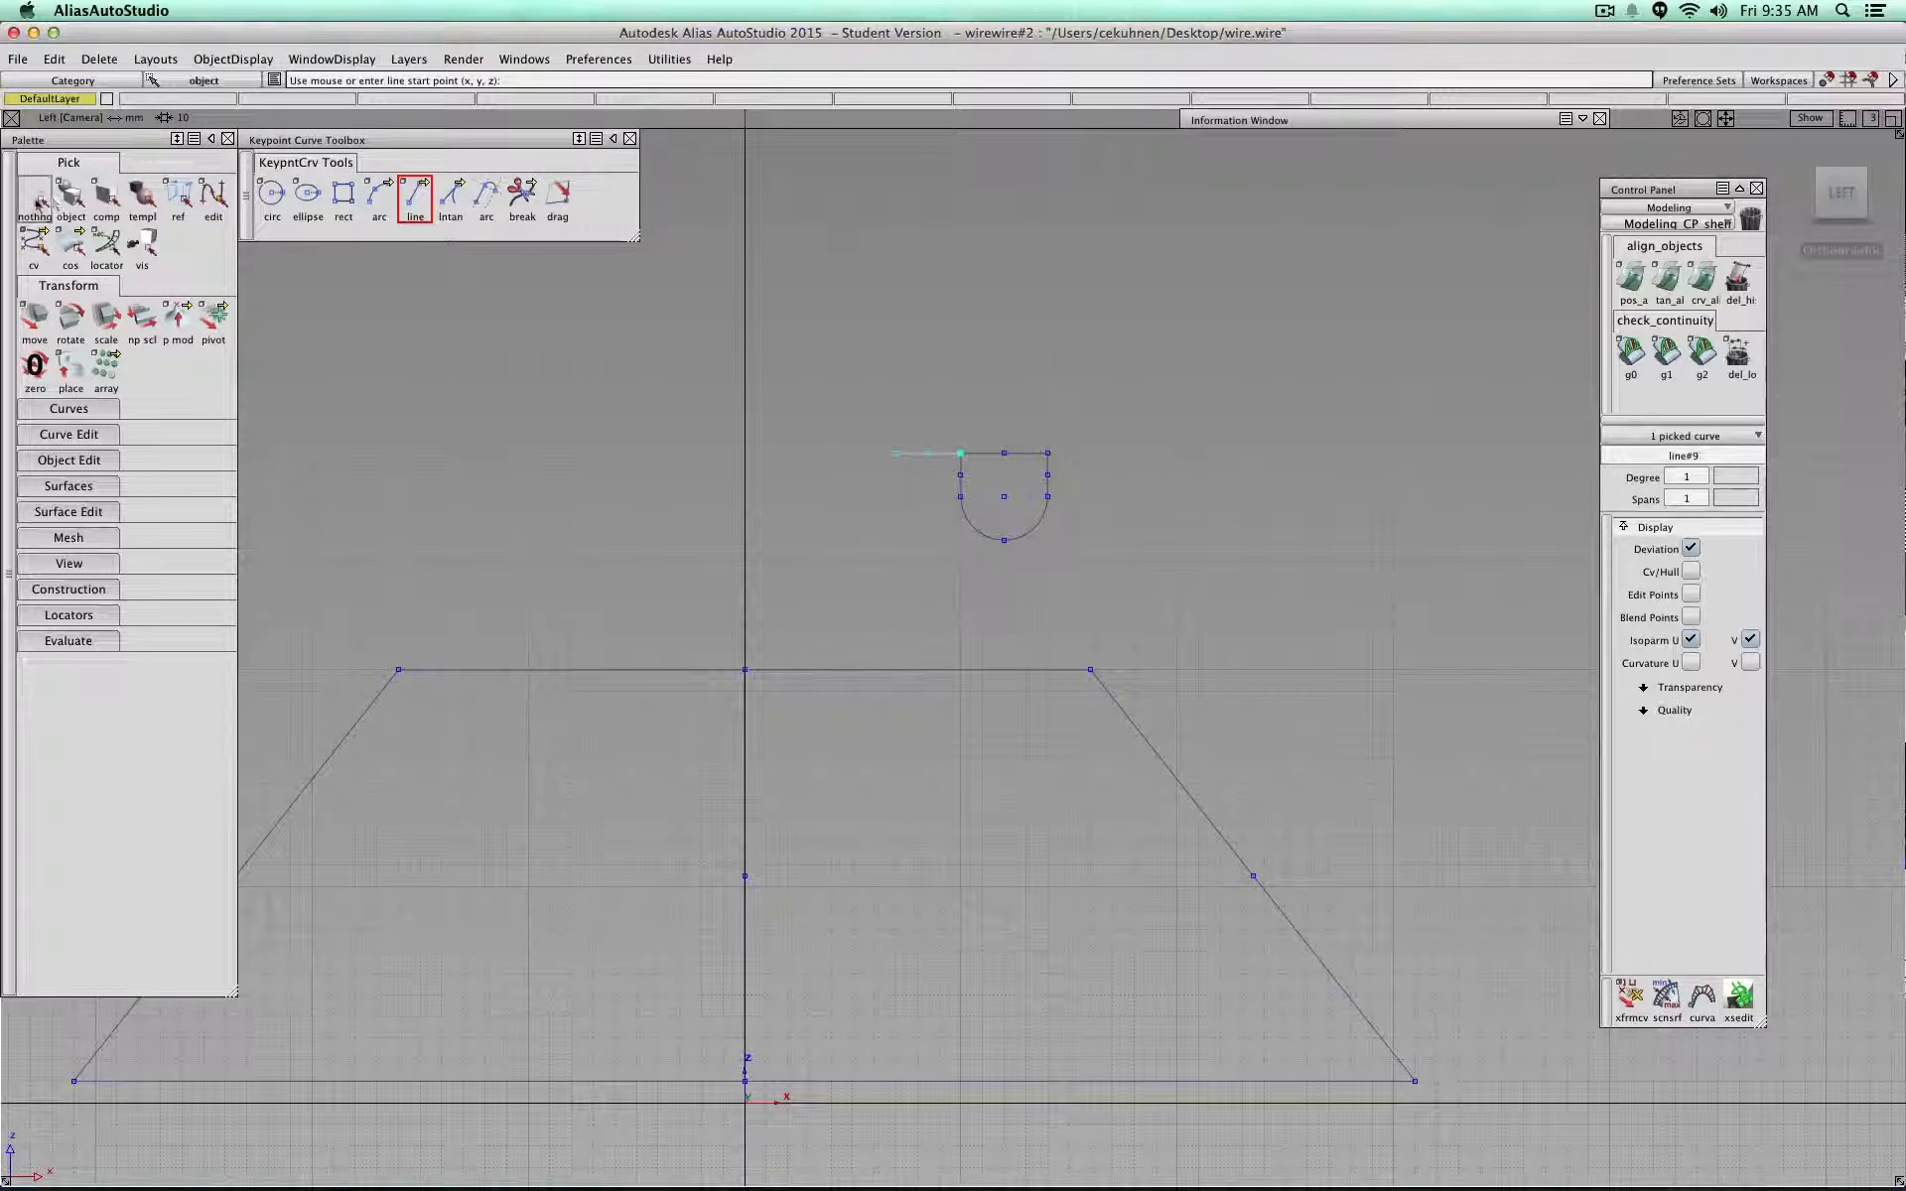
Step: Copy and paste the notch's two vertical sides and its arc, leaving out the horizontal lines
left_click(65, 202)
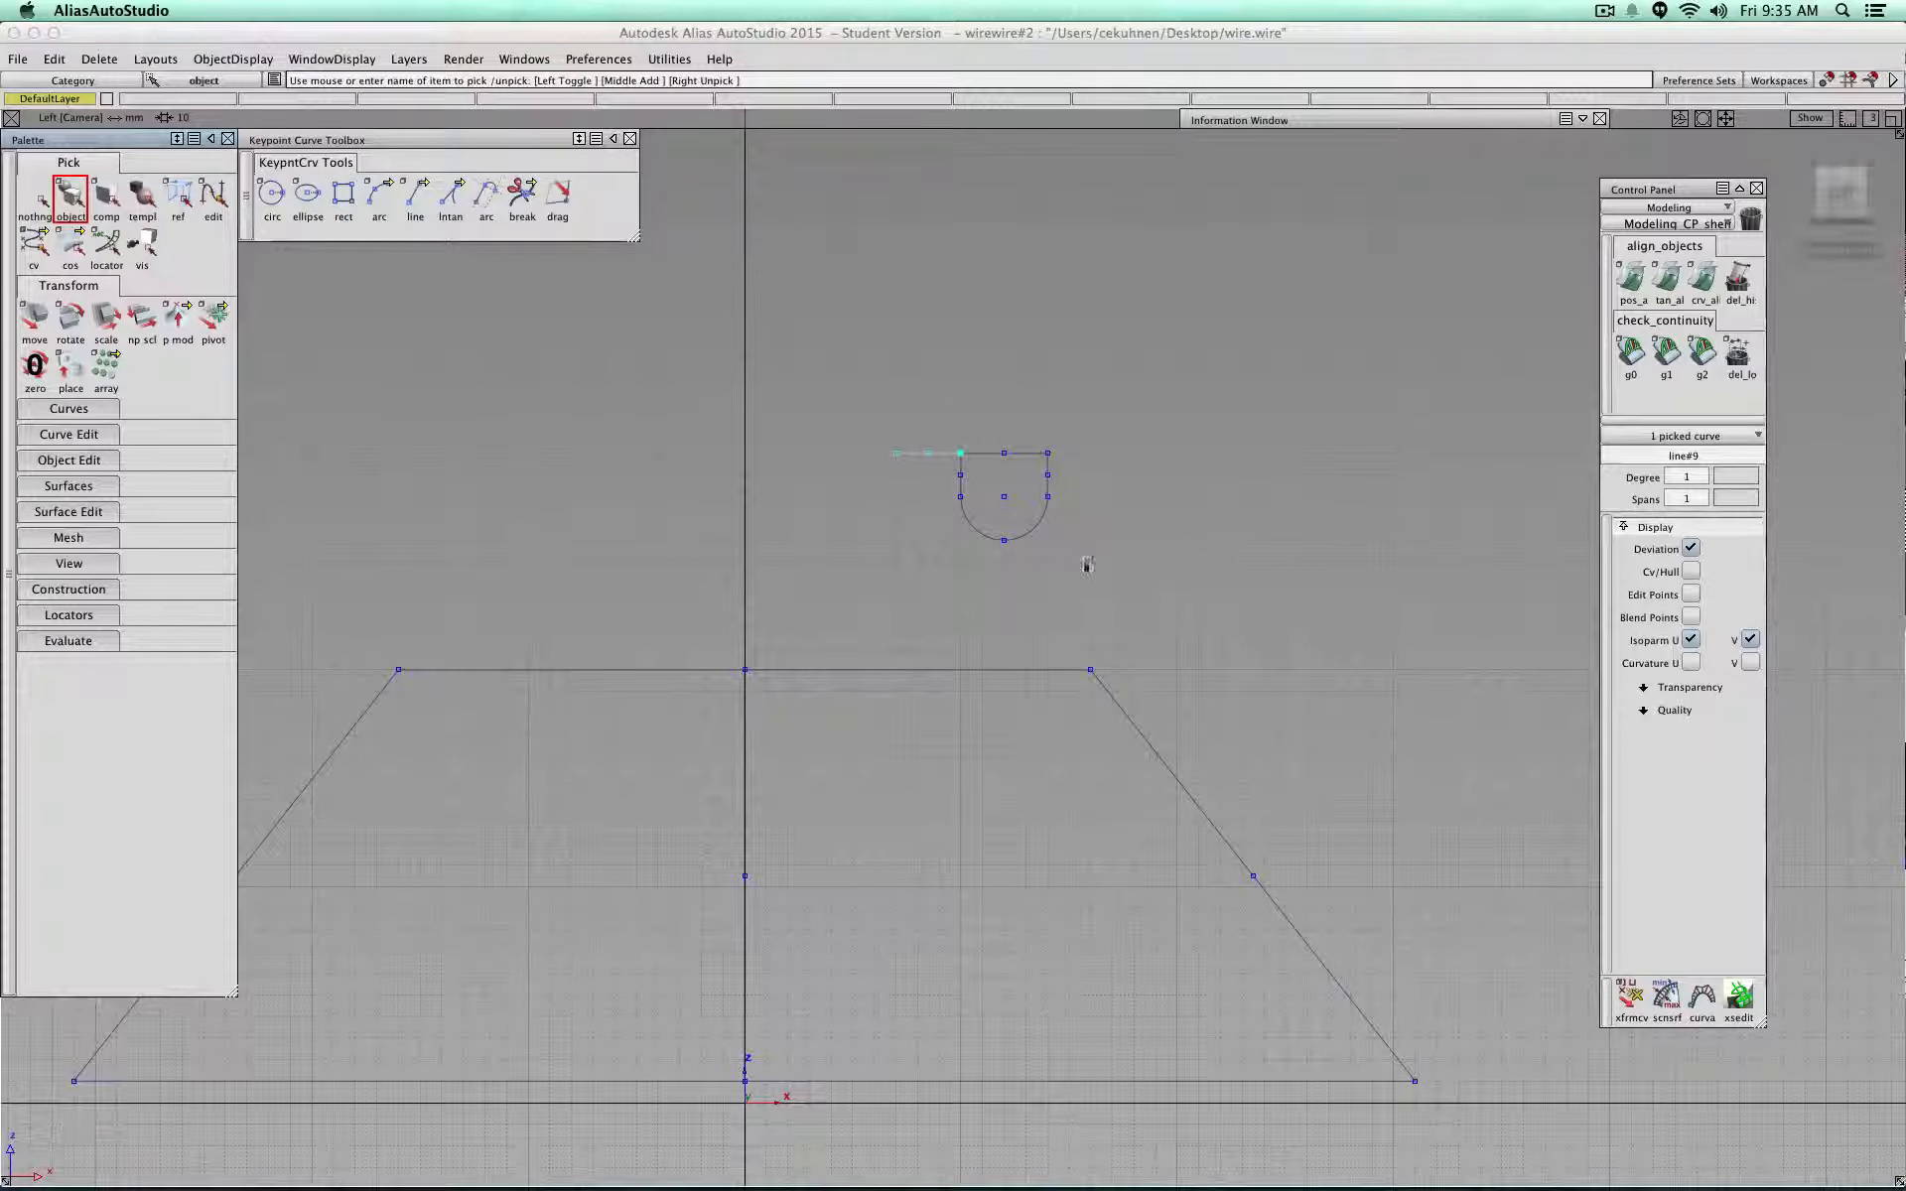
left_click_drag(1099, 563, 939, 487, "ctrl+shift")
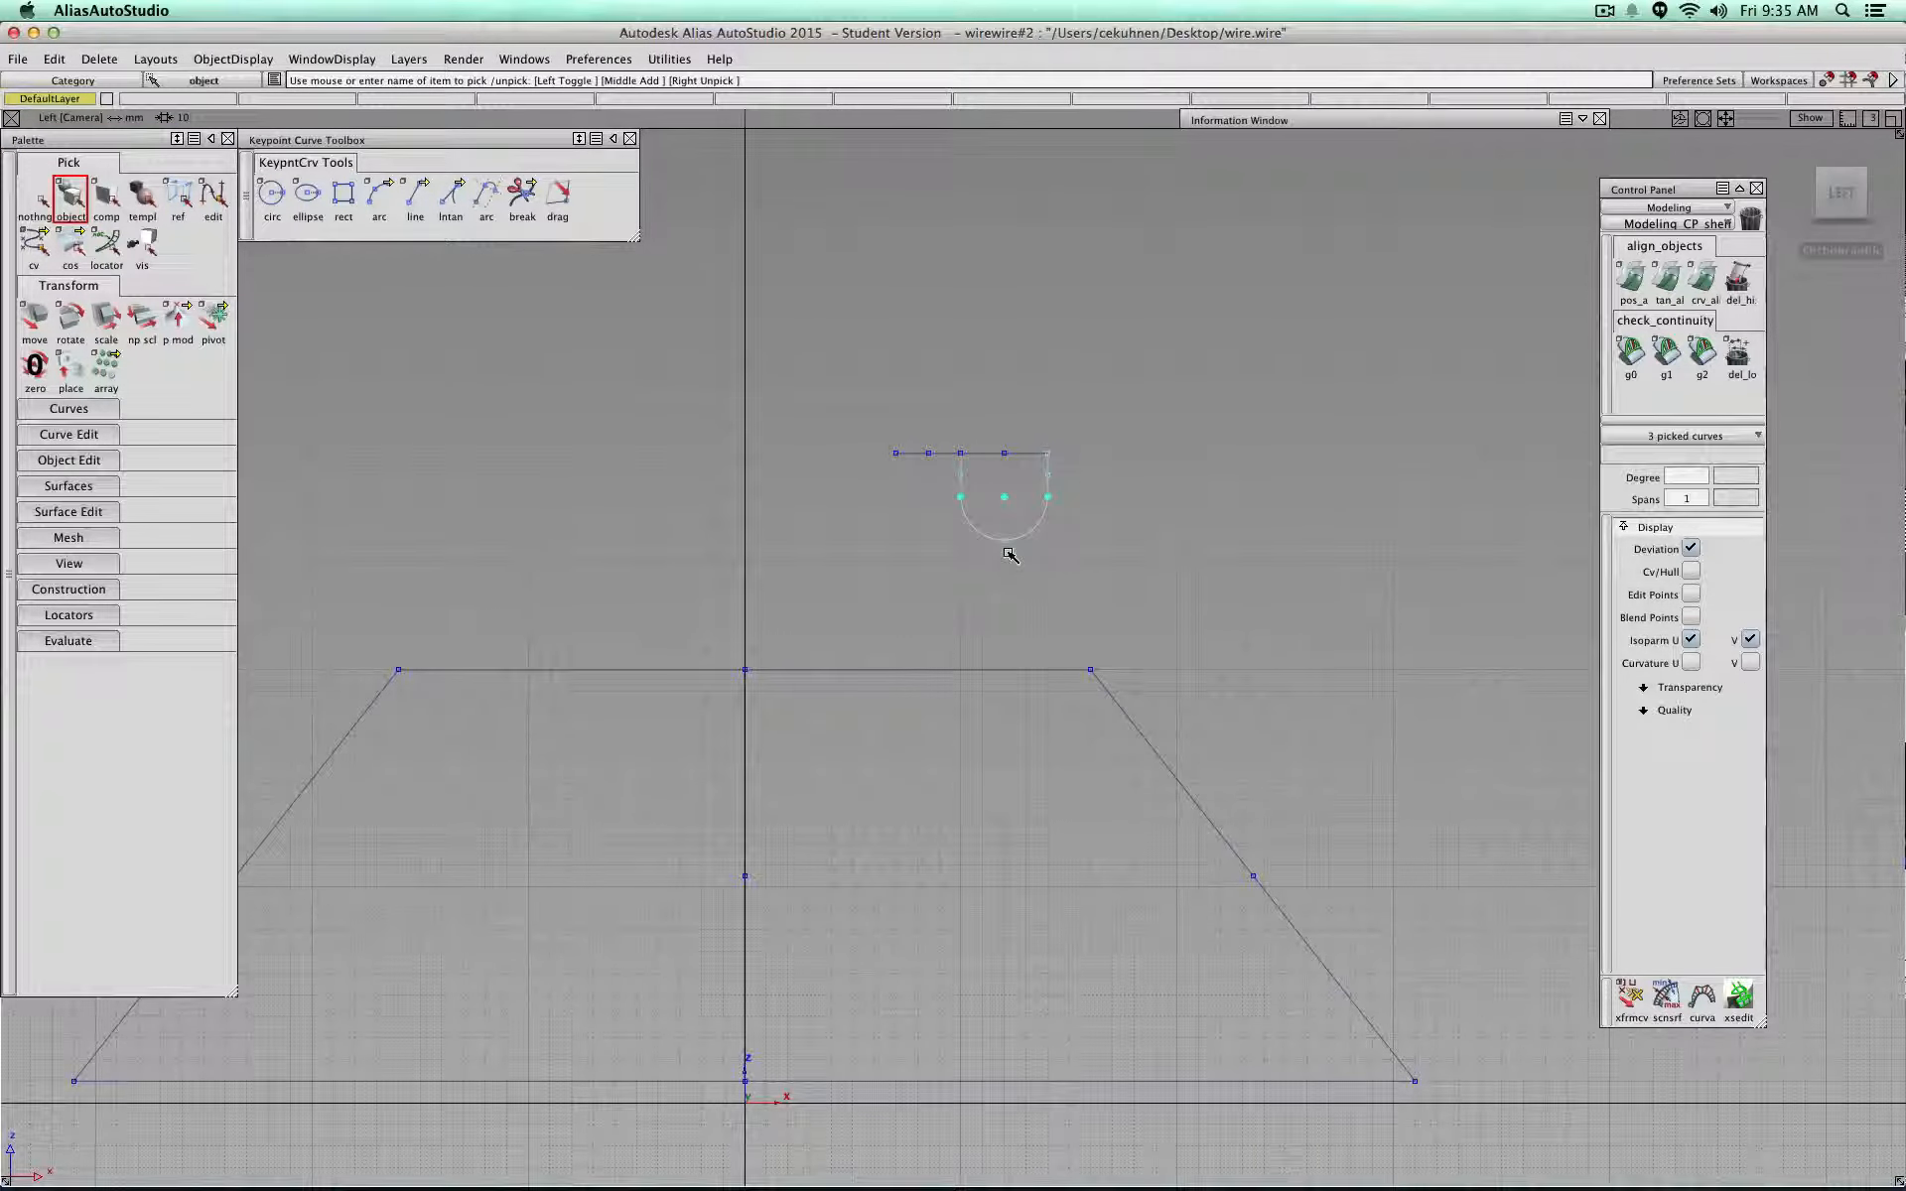
key("super+c")
key("super+v")
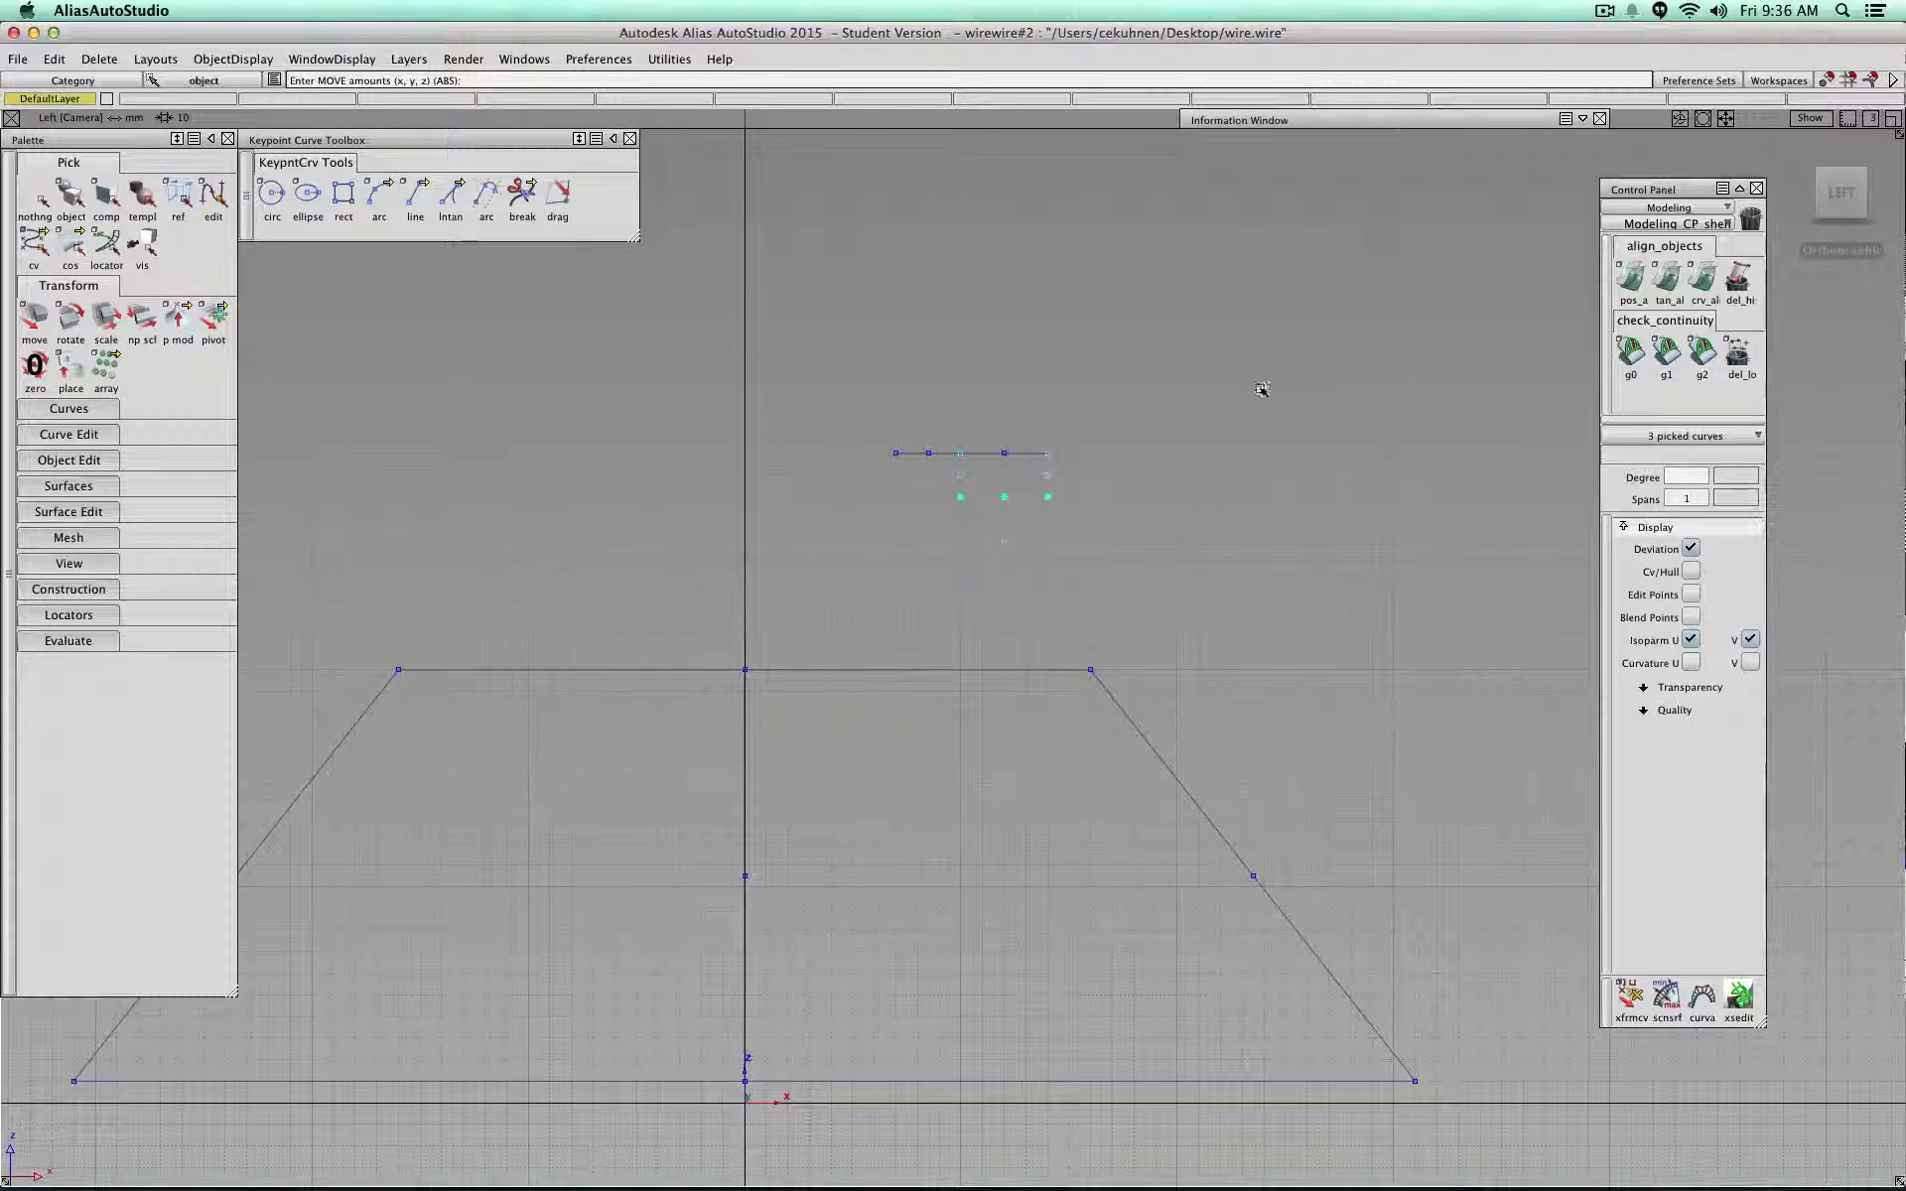
Step: Try moving the pasted notch curves freely, and undo the moves
left_click_drag(1212, 404, 898, 486)
key("super+z")
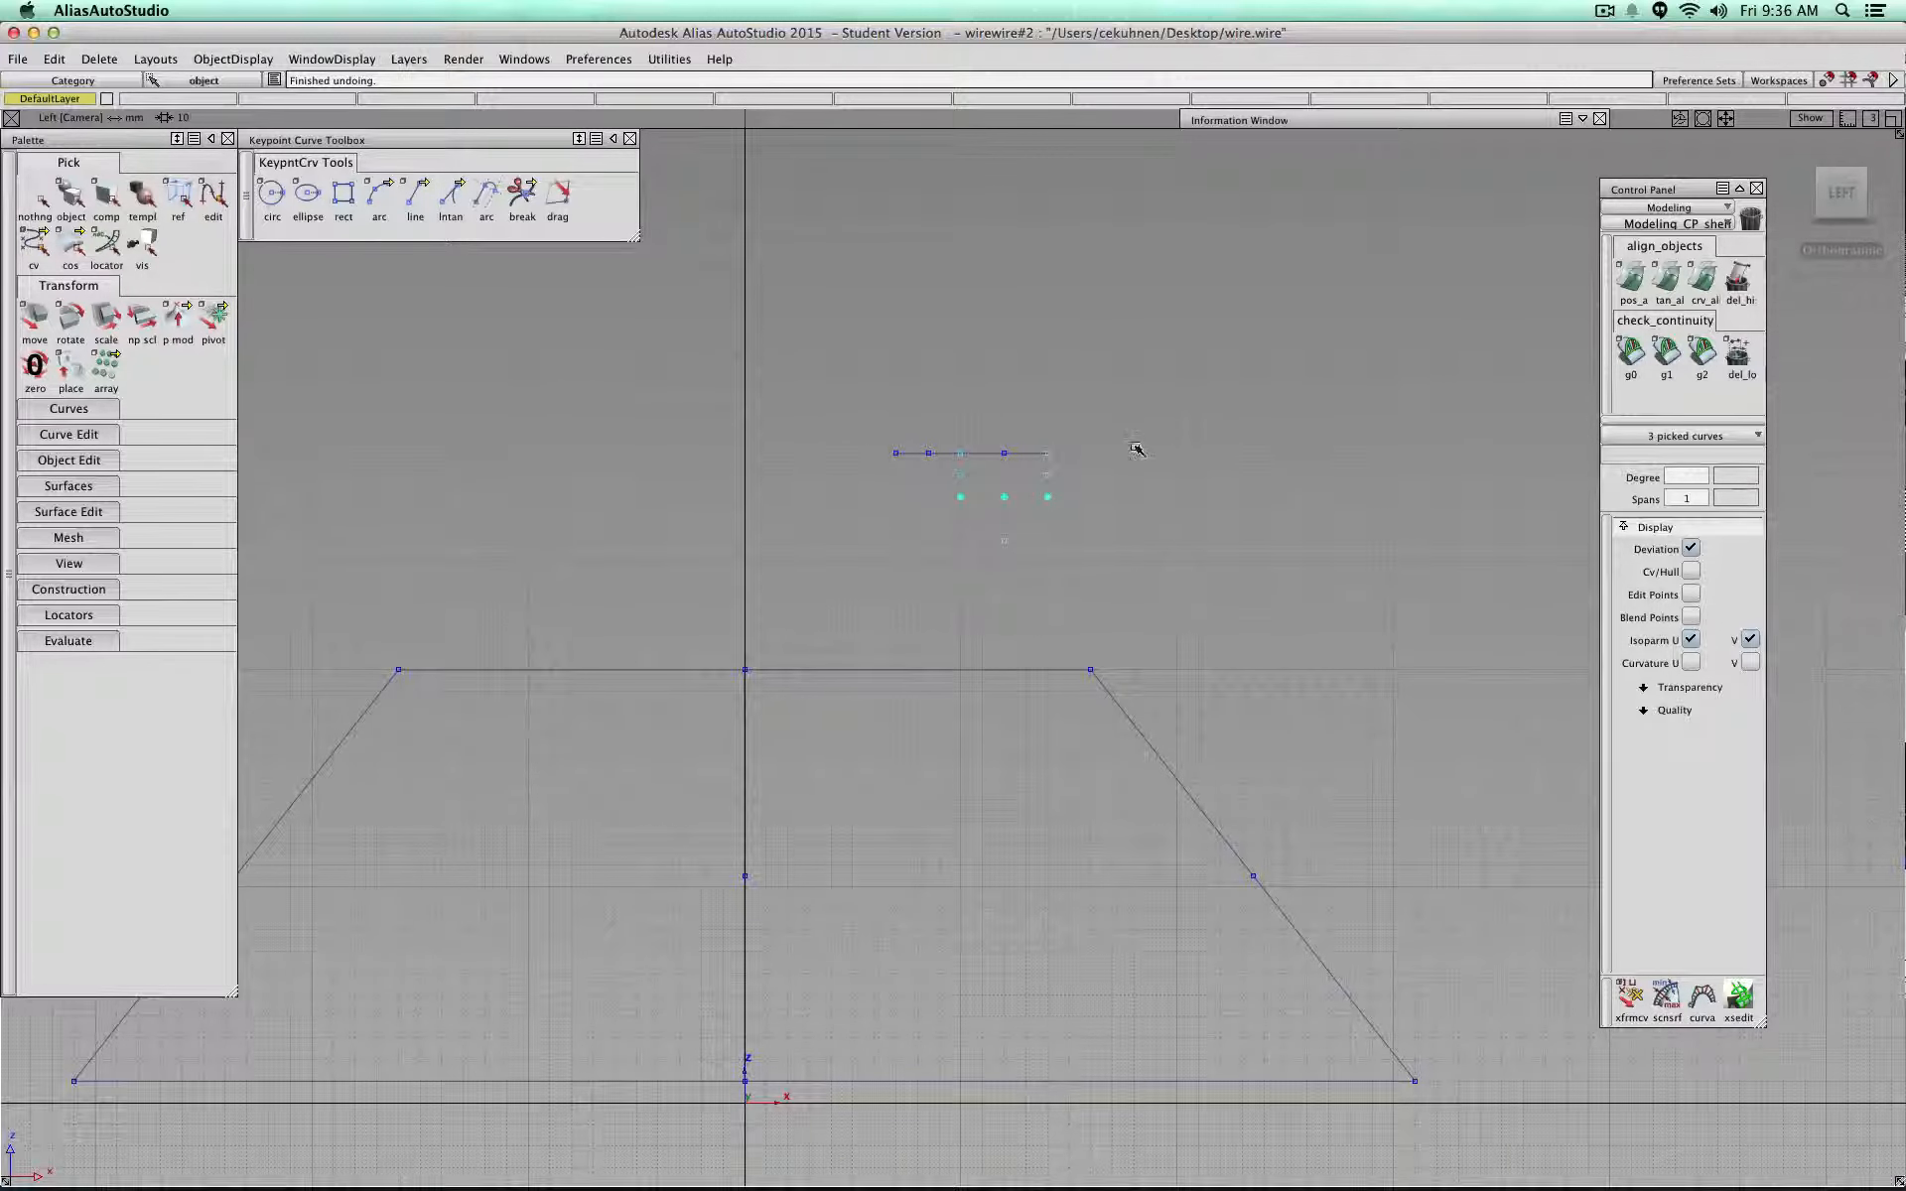
mouse_move(1138, 528)
middle_mouse_down()
mouse_move(1414, 517)
mouse_move(1126, 515)
mouse_move(1408, 514)
mouse_move(1150, 516)
middle_mouse_up()
key("super+z")
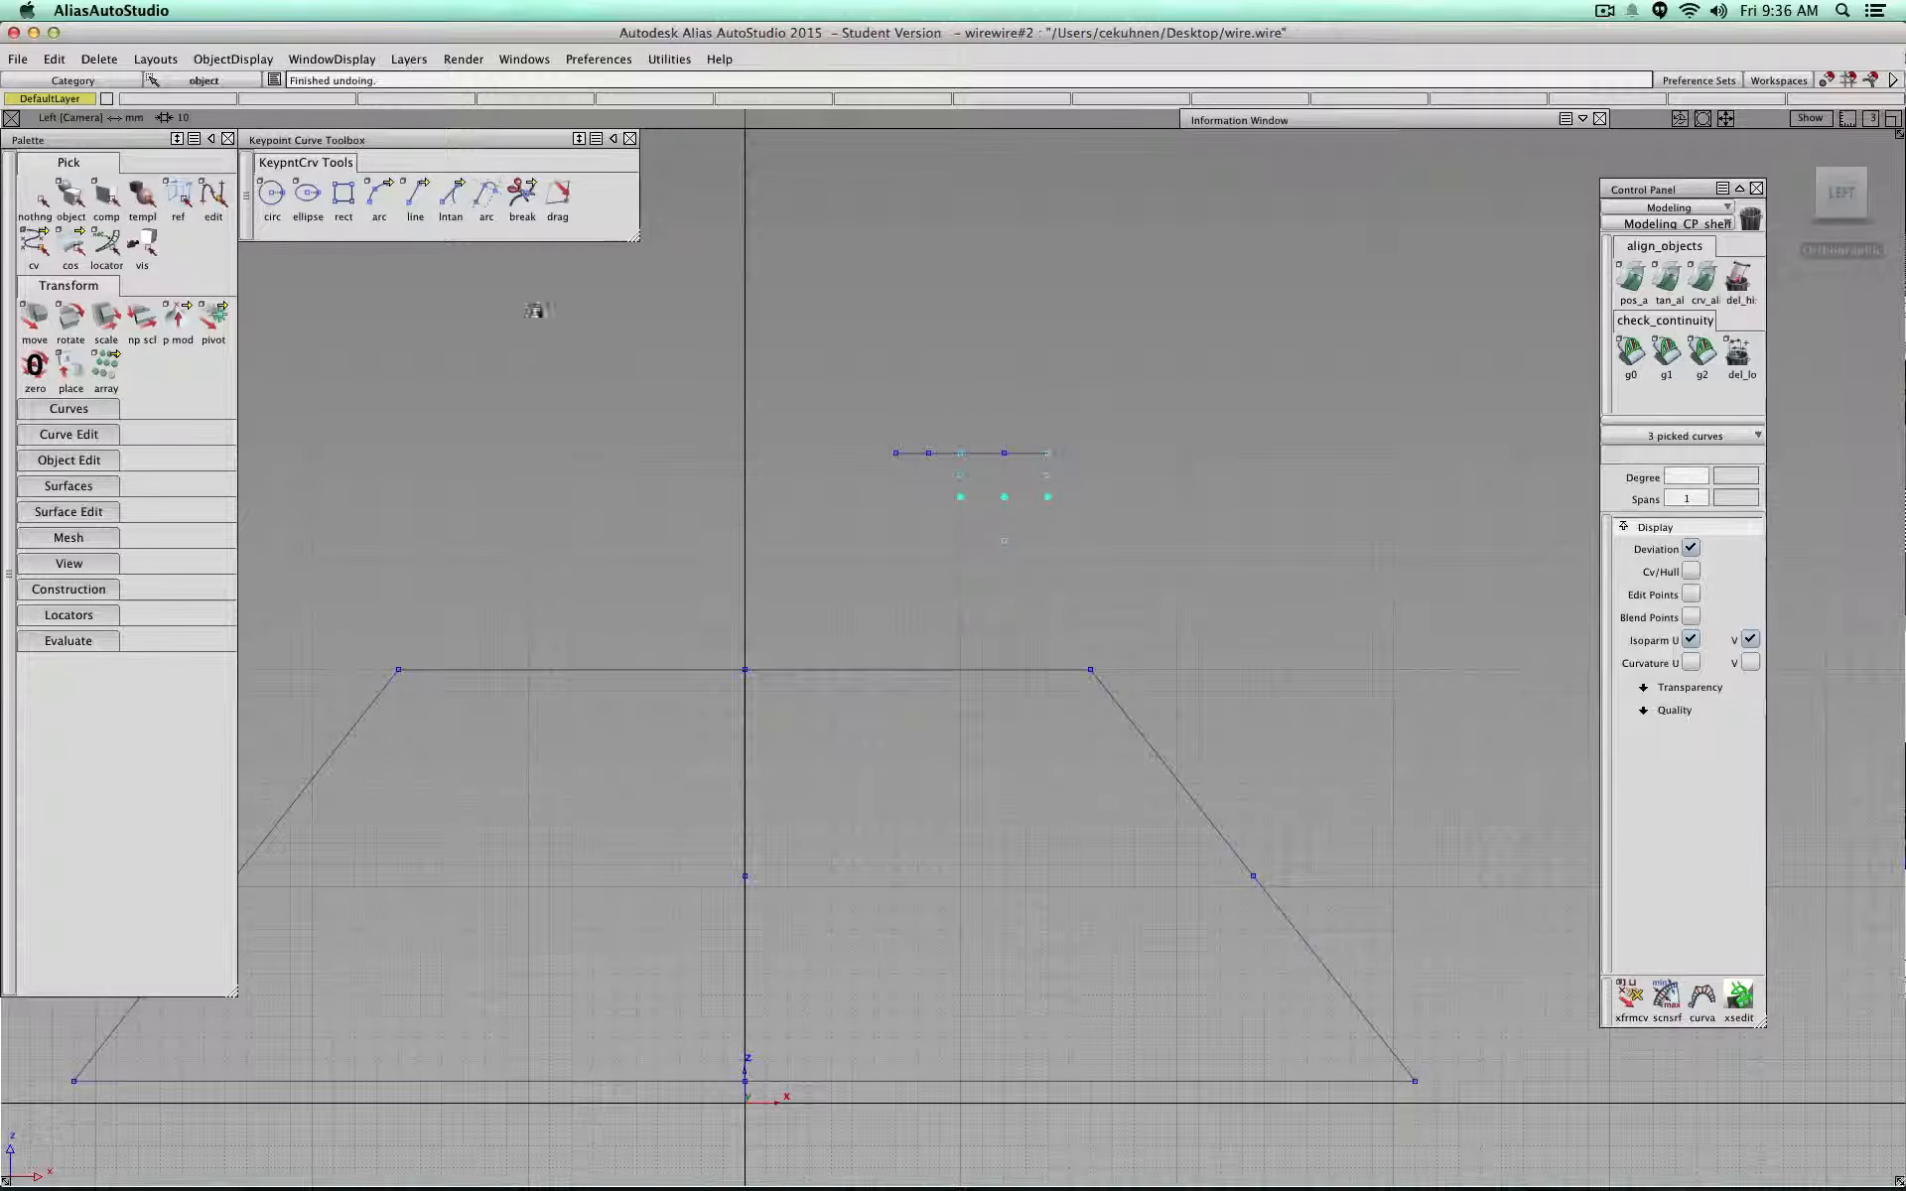
Step: Group the pasted notch curves and set the group's pivot at the notch's upper right corner
left_click(63, 61)
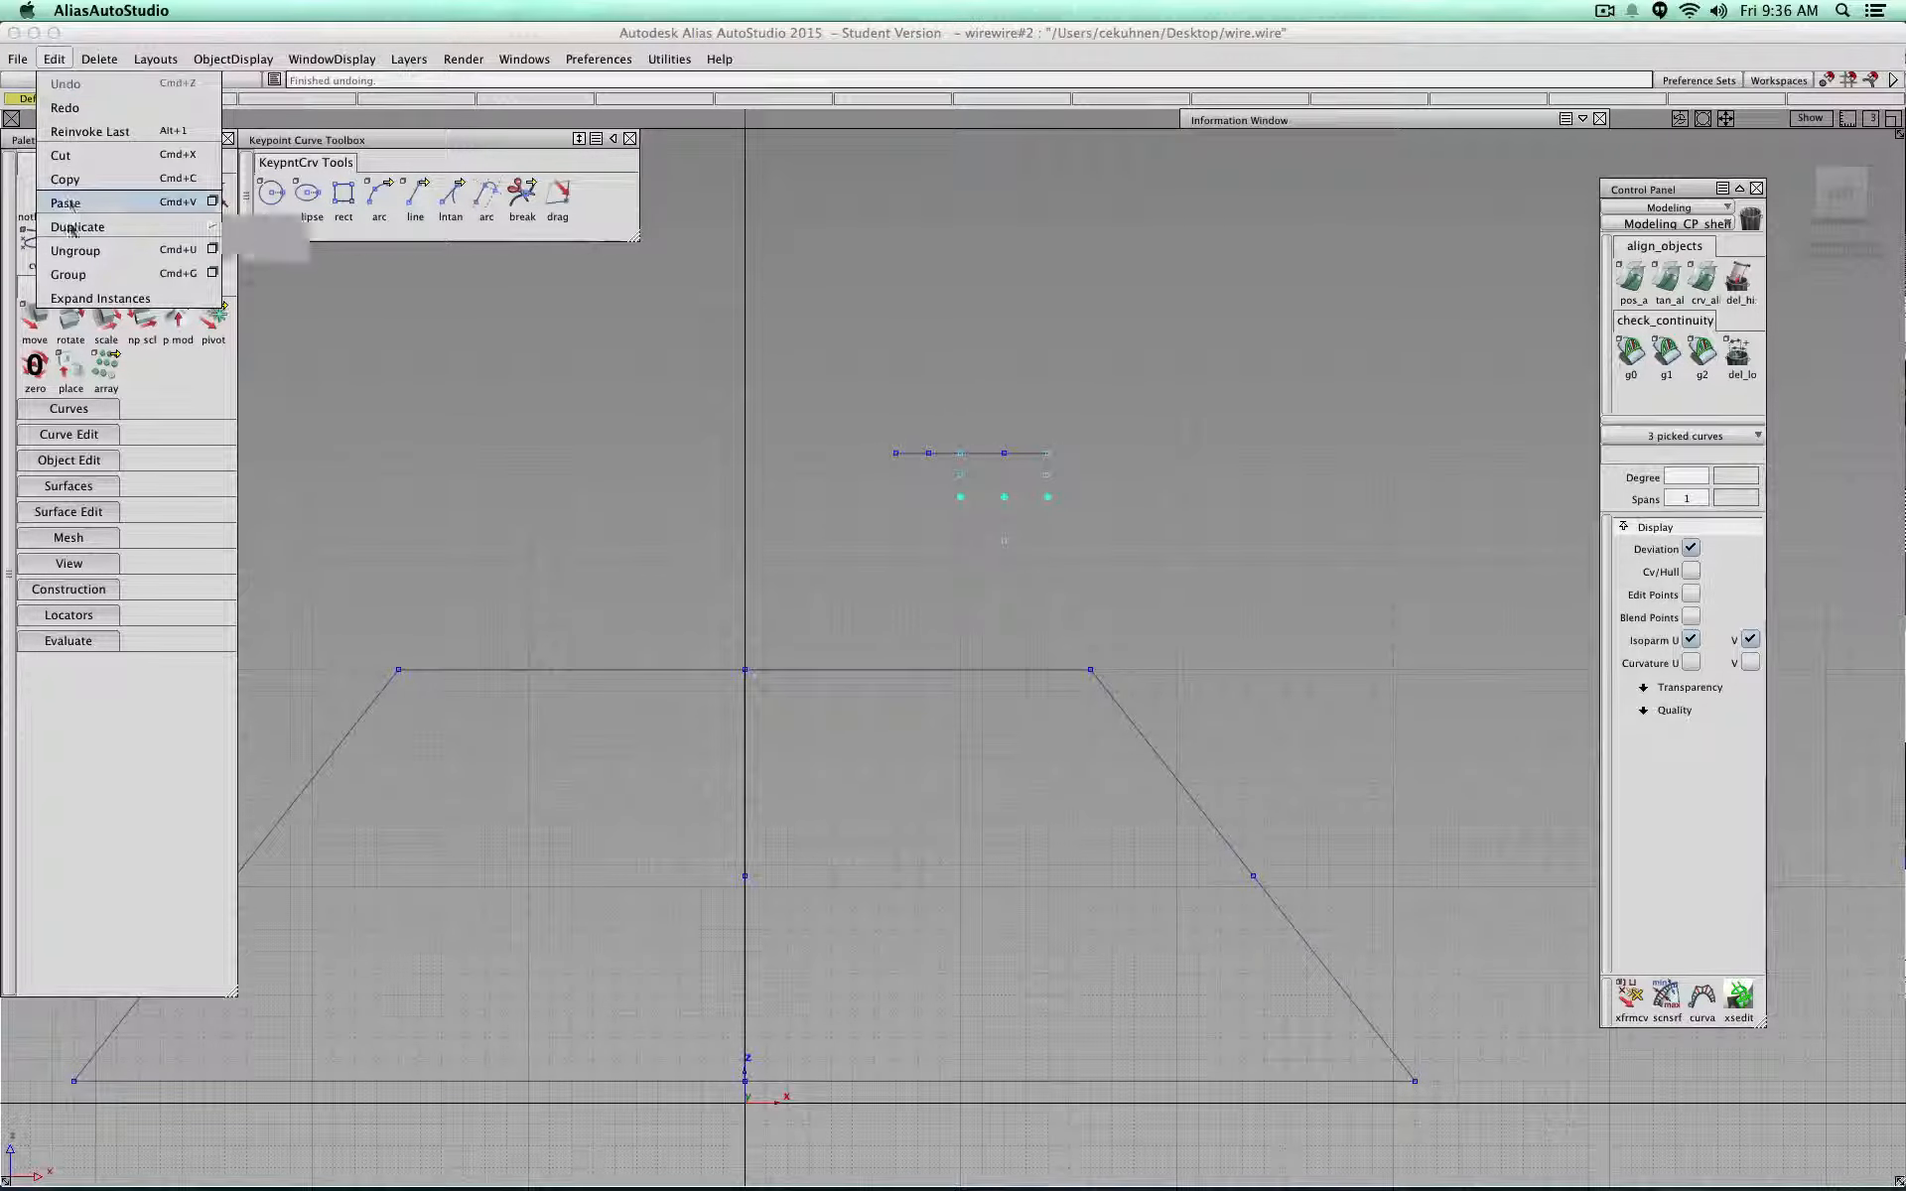
left_click(69, 274)
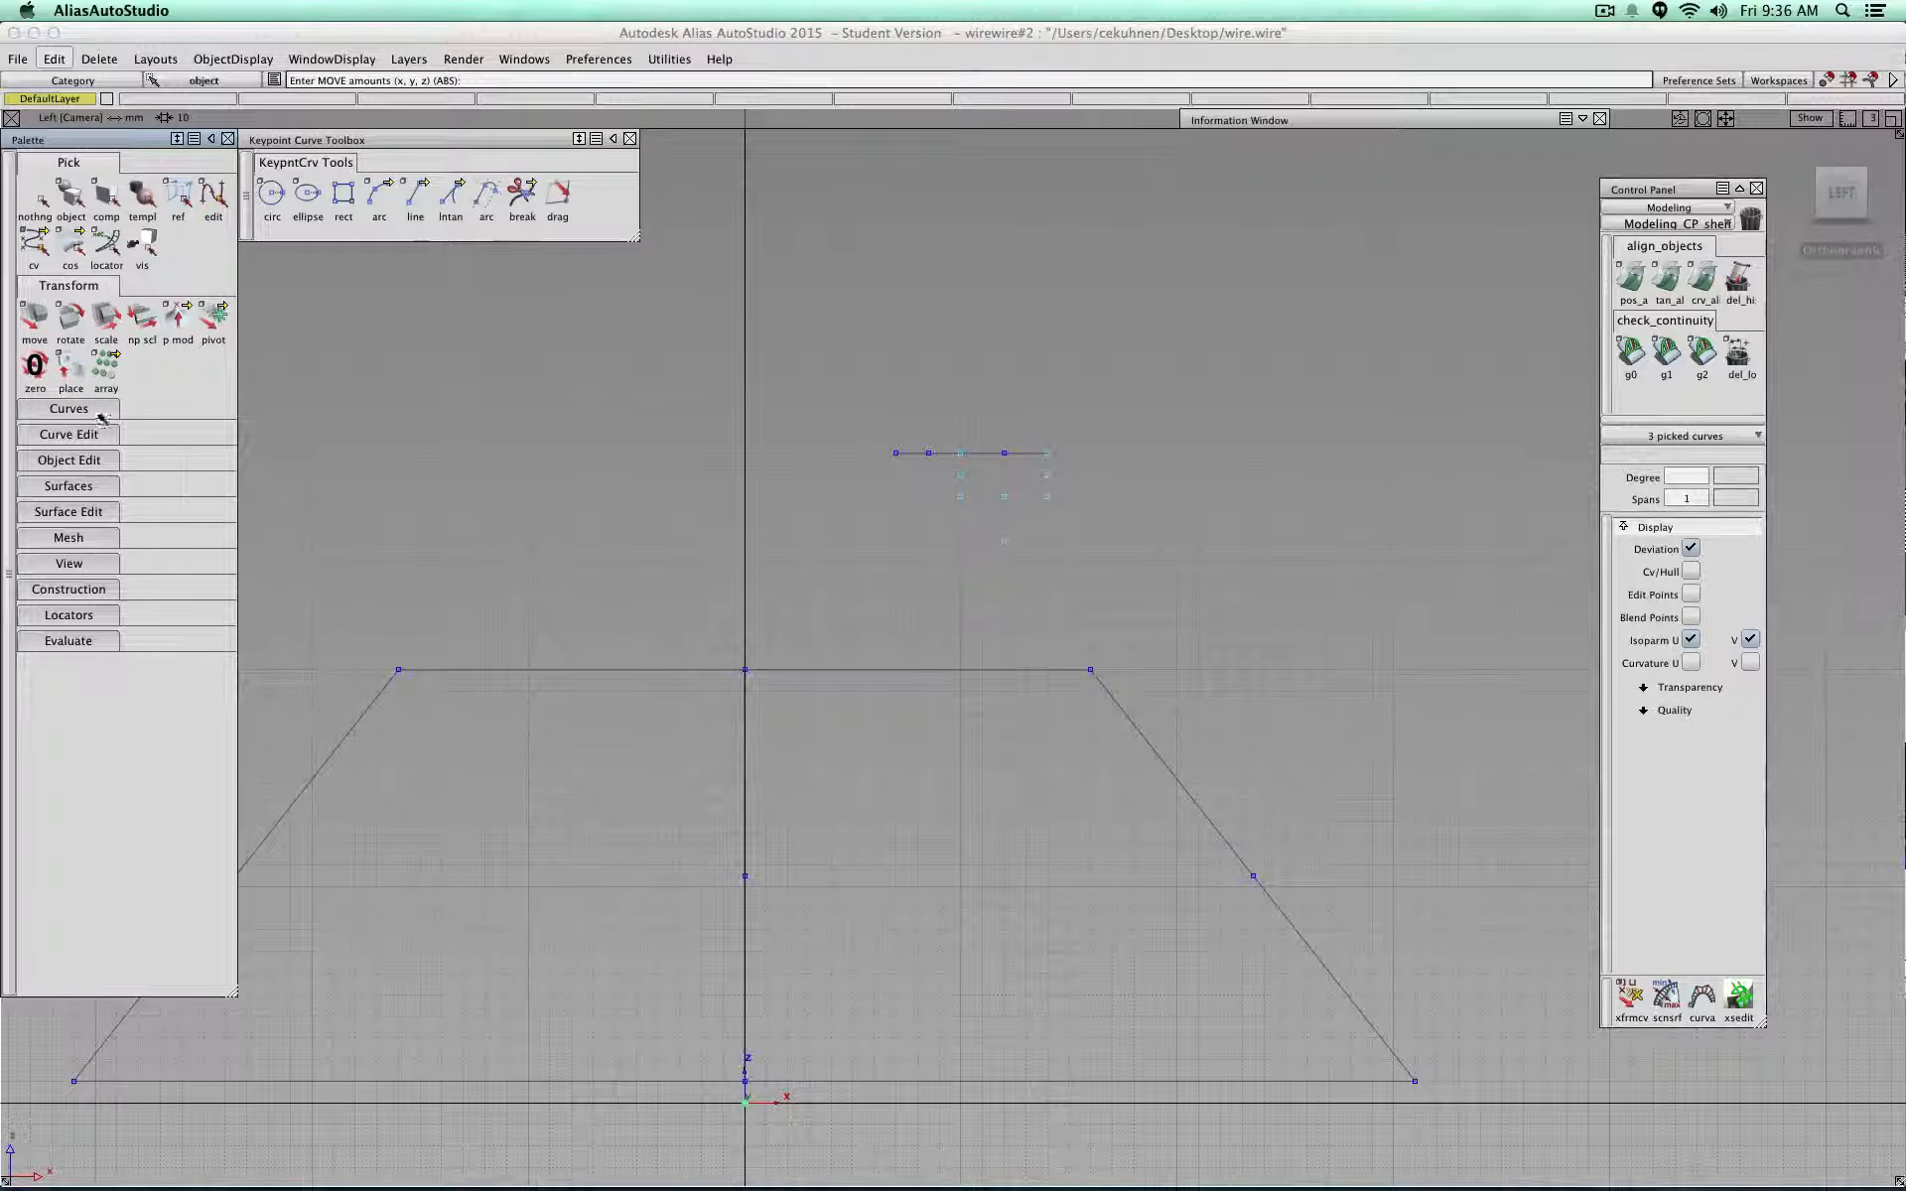
left_click(205, 334)
left_click(203, 333)
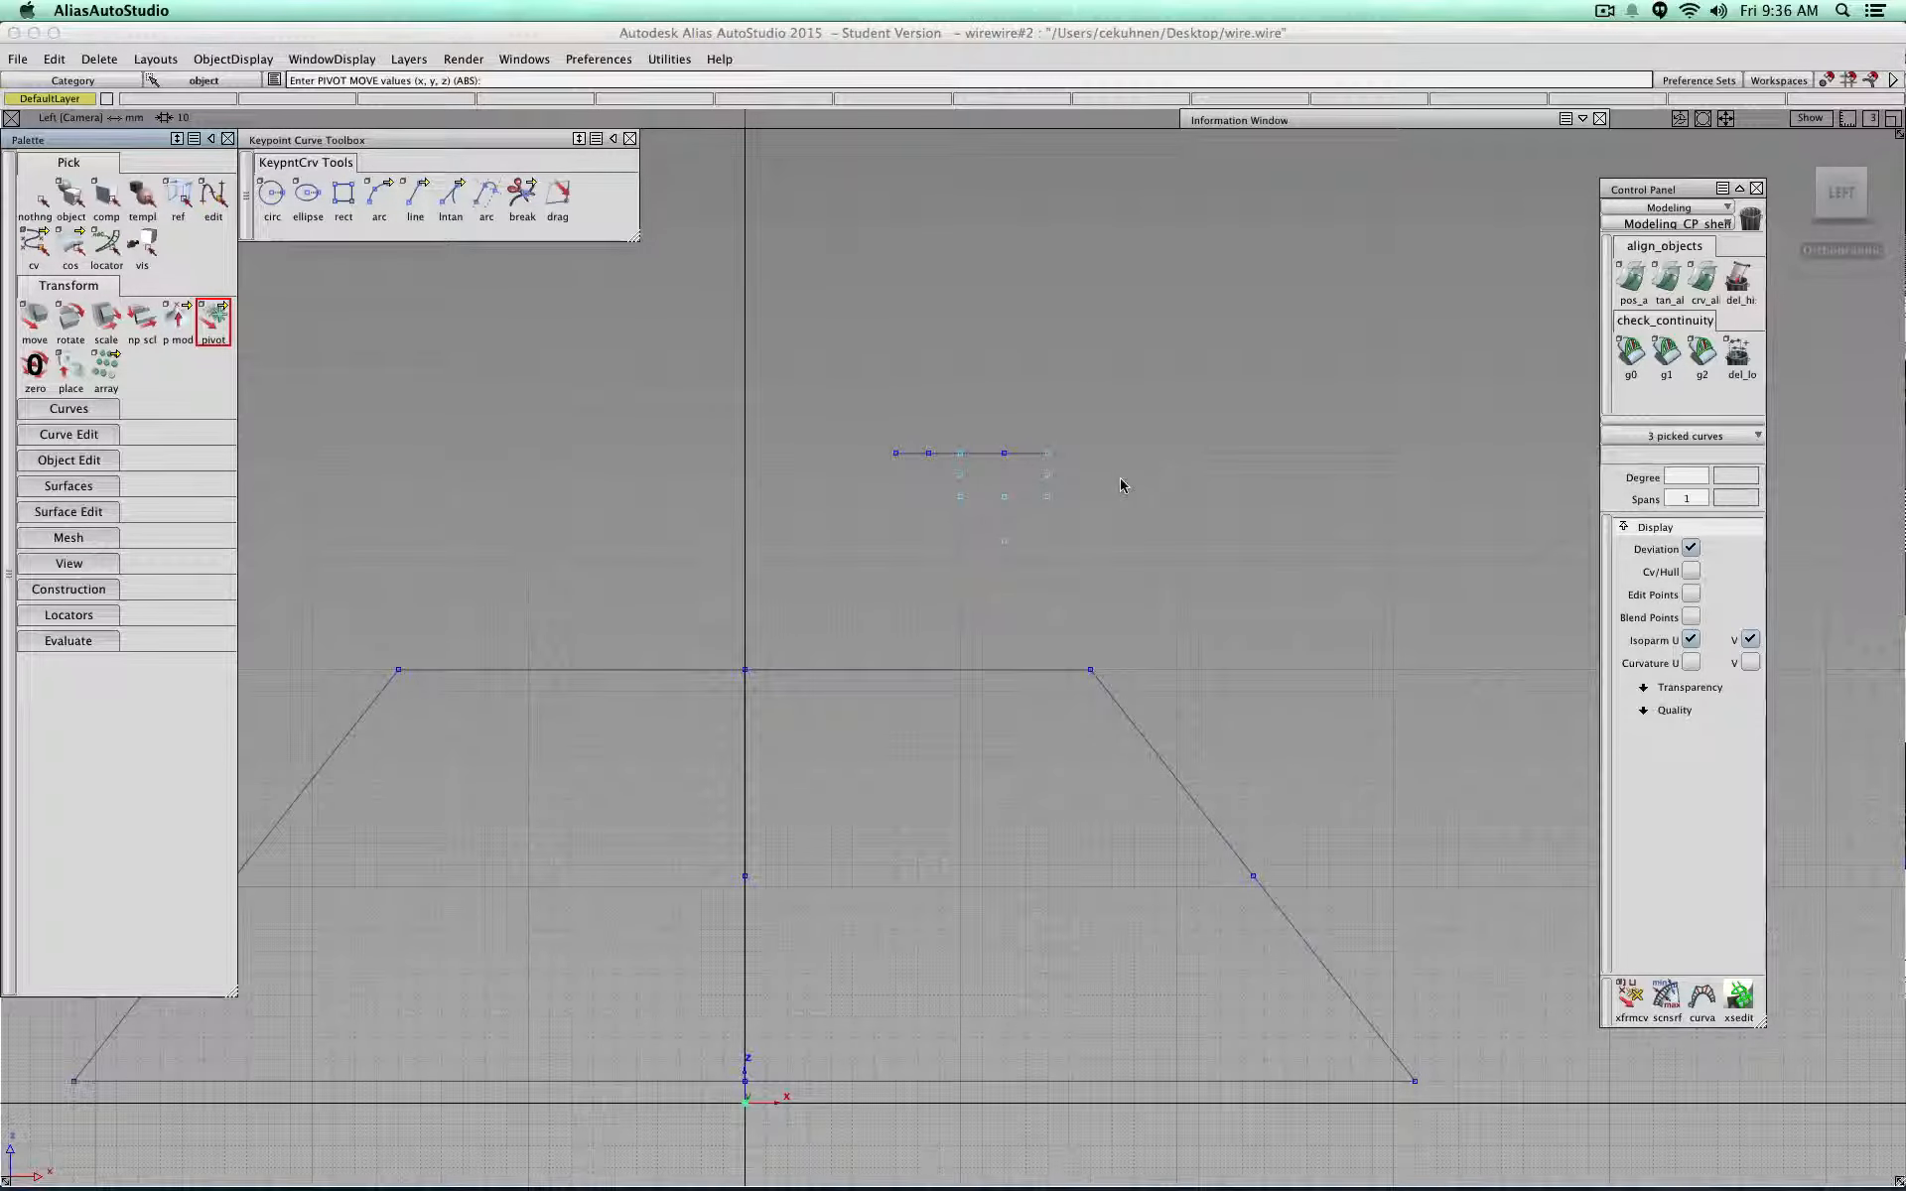
left_click_drag(1087, 453, 1048, 454)
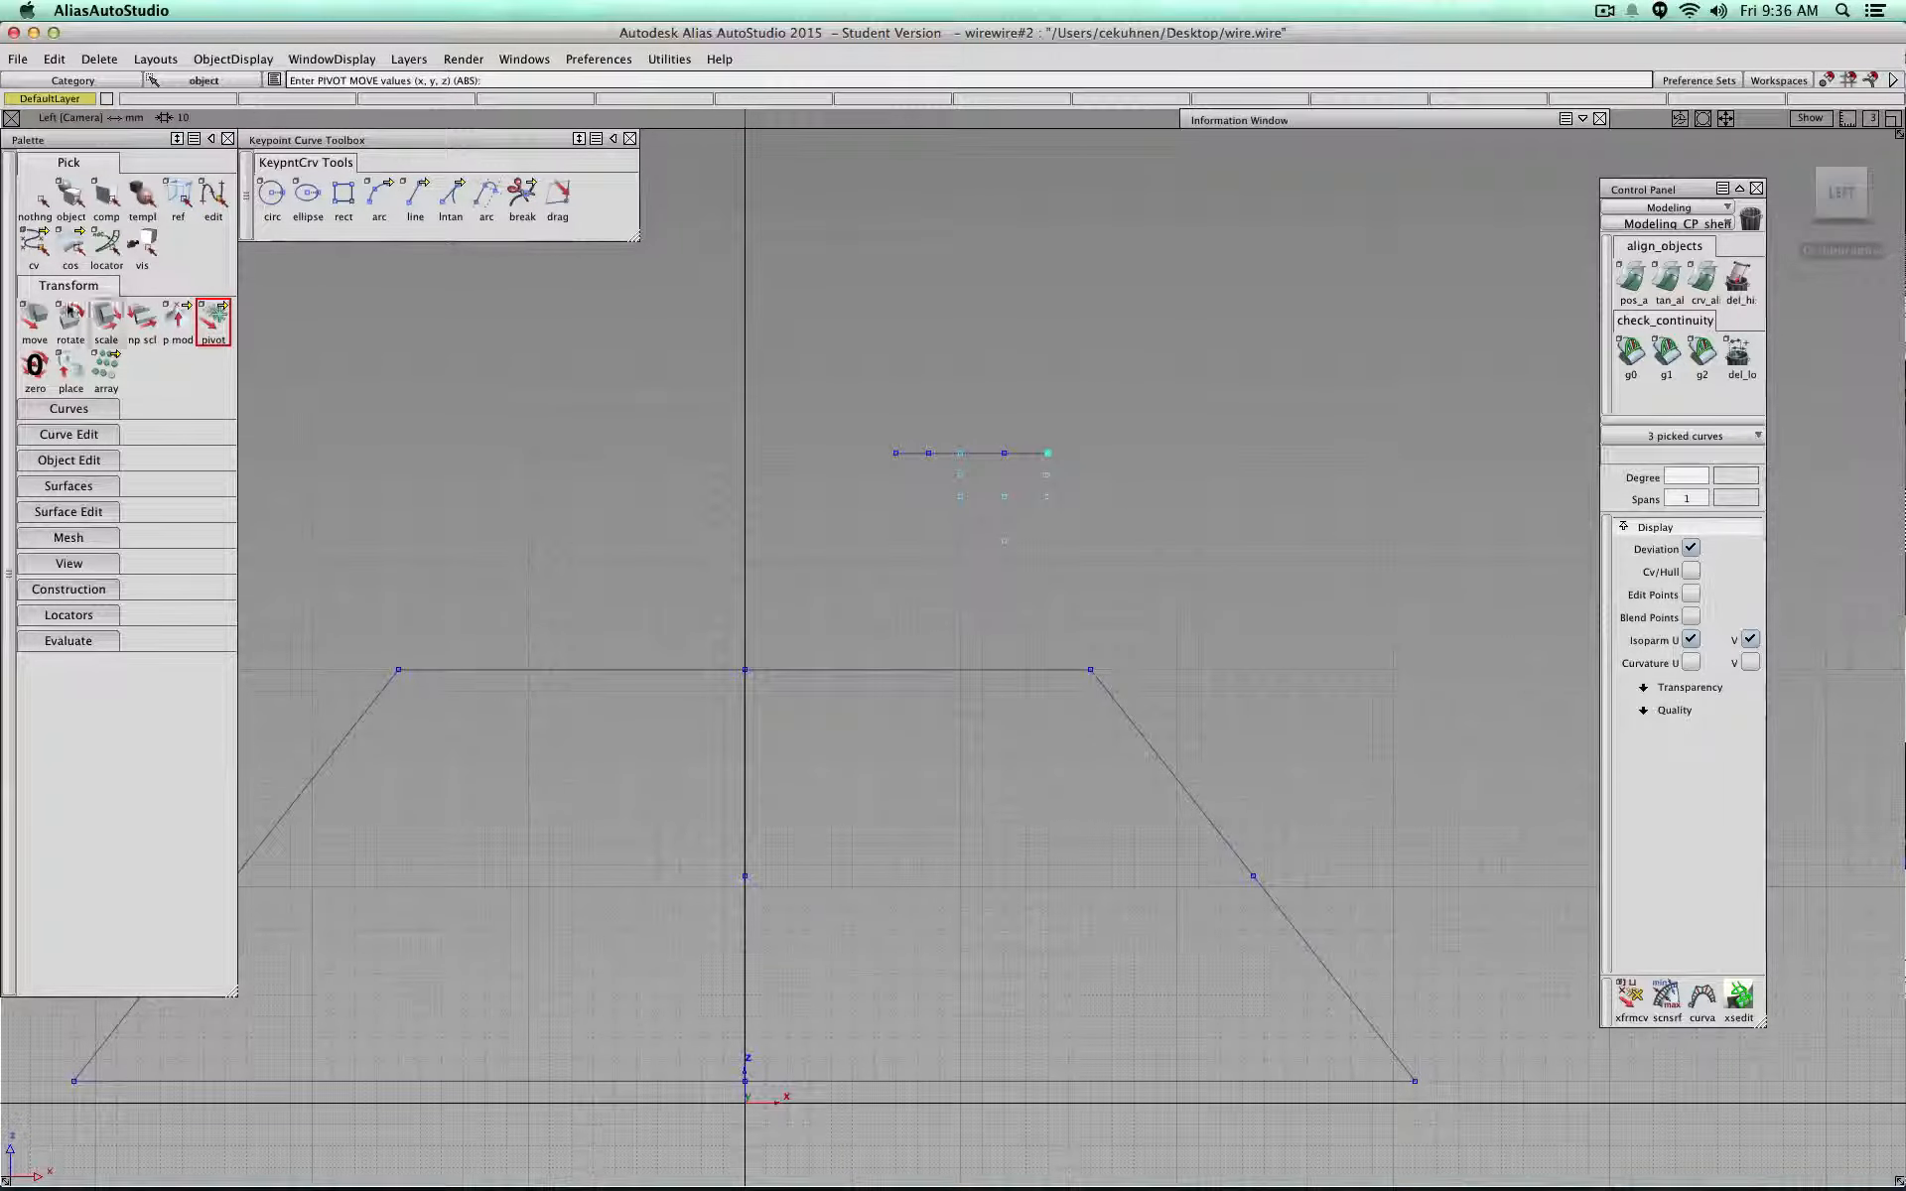
Step: Move the notch group by its pivot onto the free end of the 3 mm line, and ungroup it
left_click(37, 320)
left_click_drag(1047, 457, 896, 454)
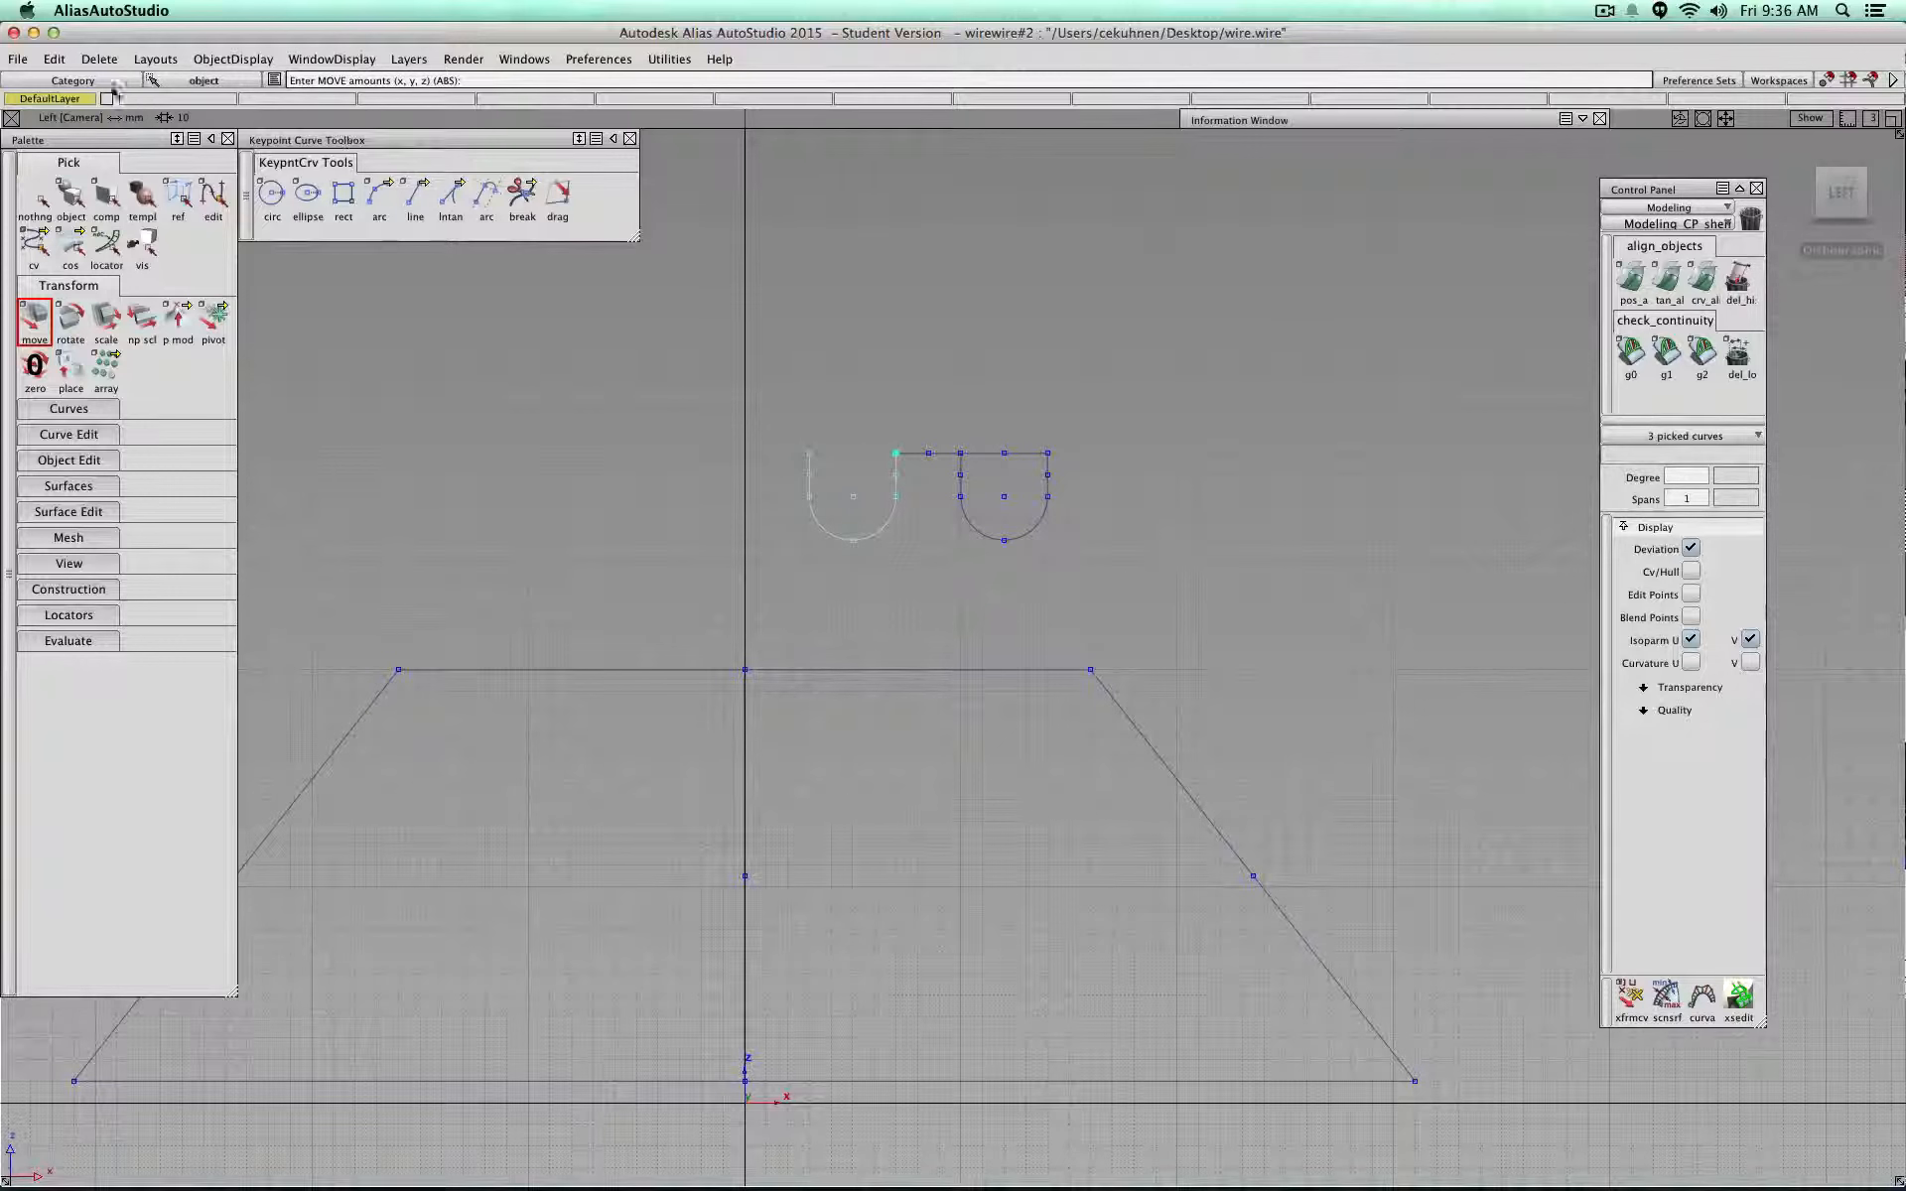
left_click(56, 60)
left_click(80, 253)
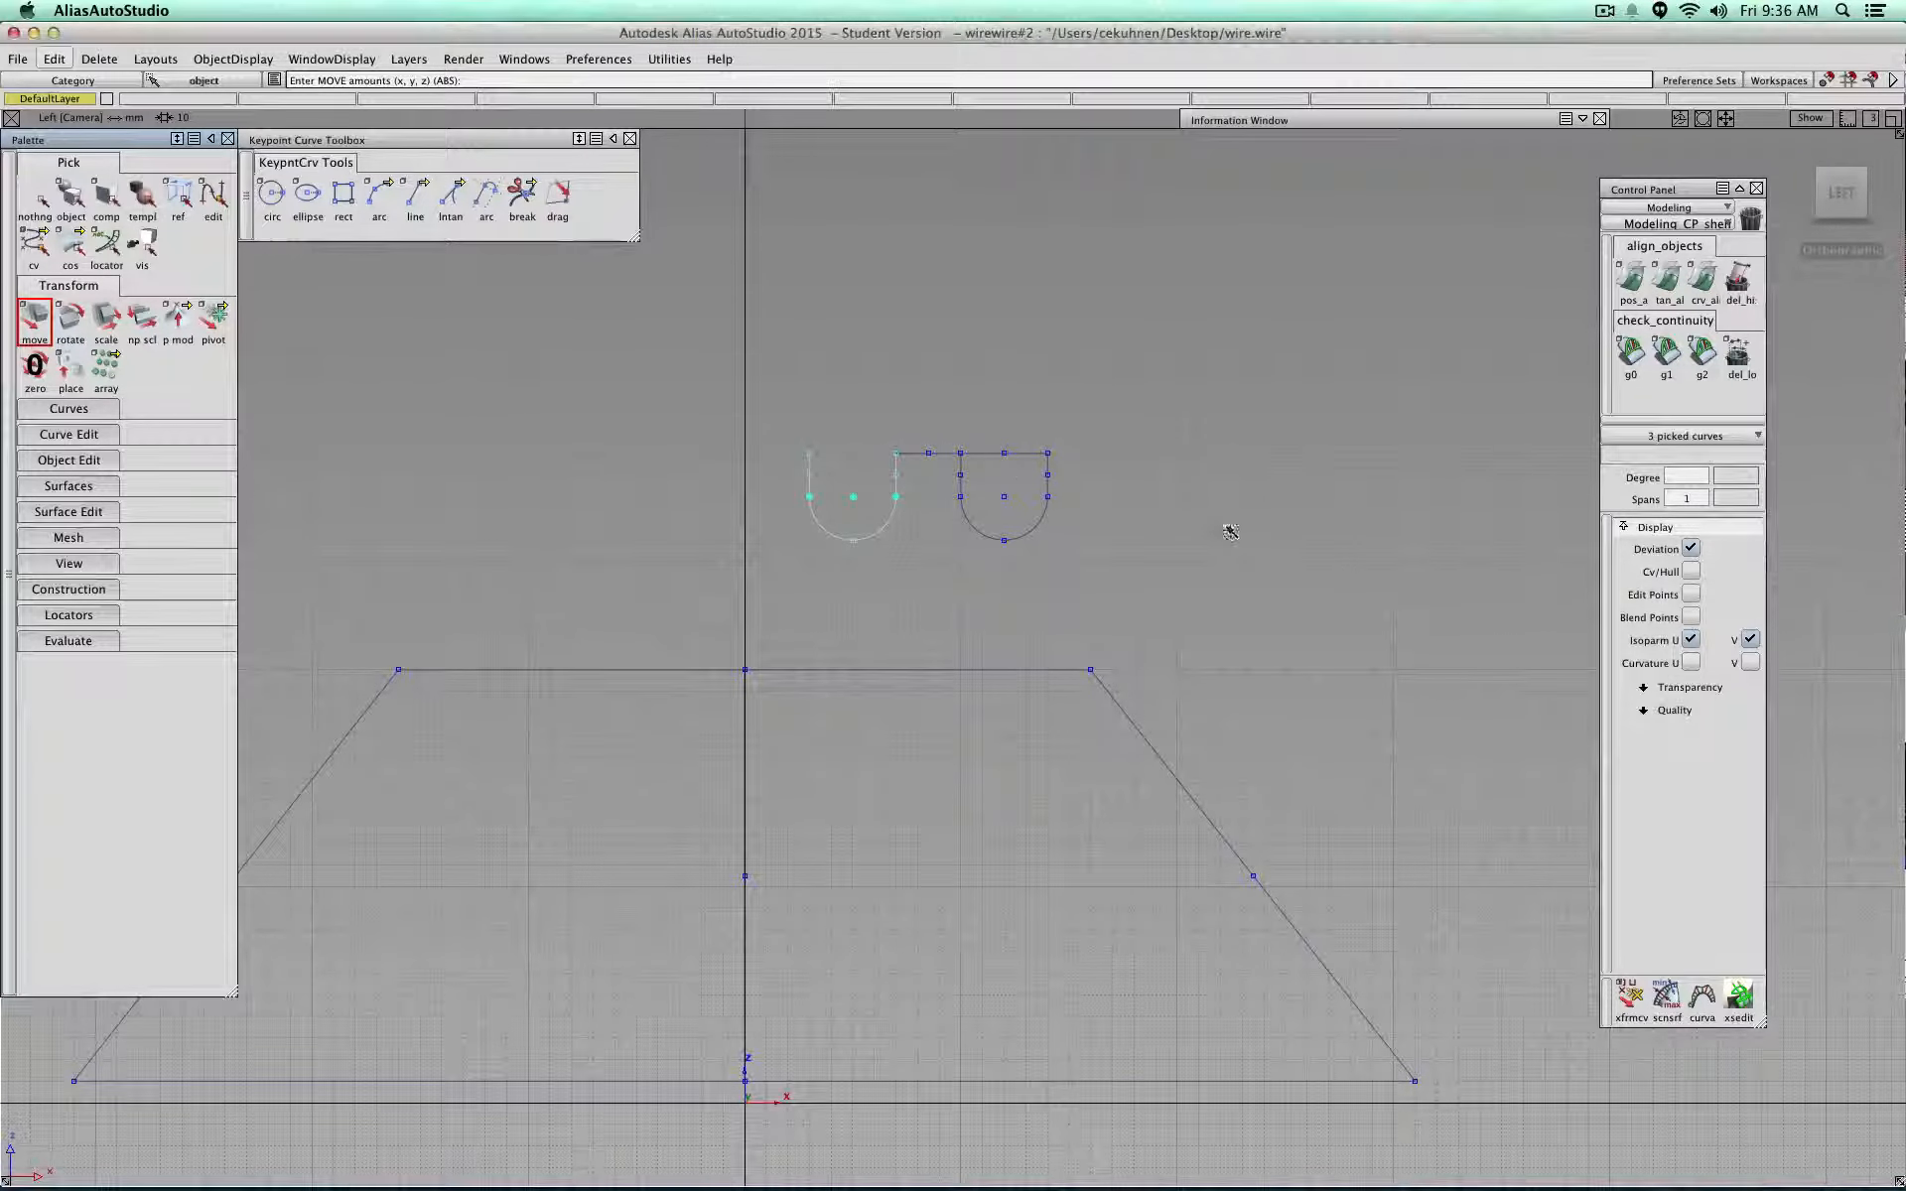
Step: Delete the horizontal line closing the top of the original notch
left_click_drag(1230, 532, 1228, 505, "ctrl+shift")
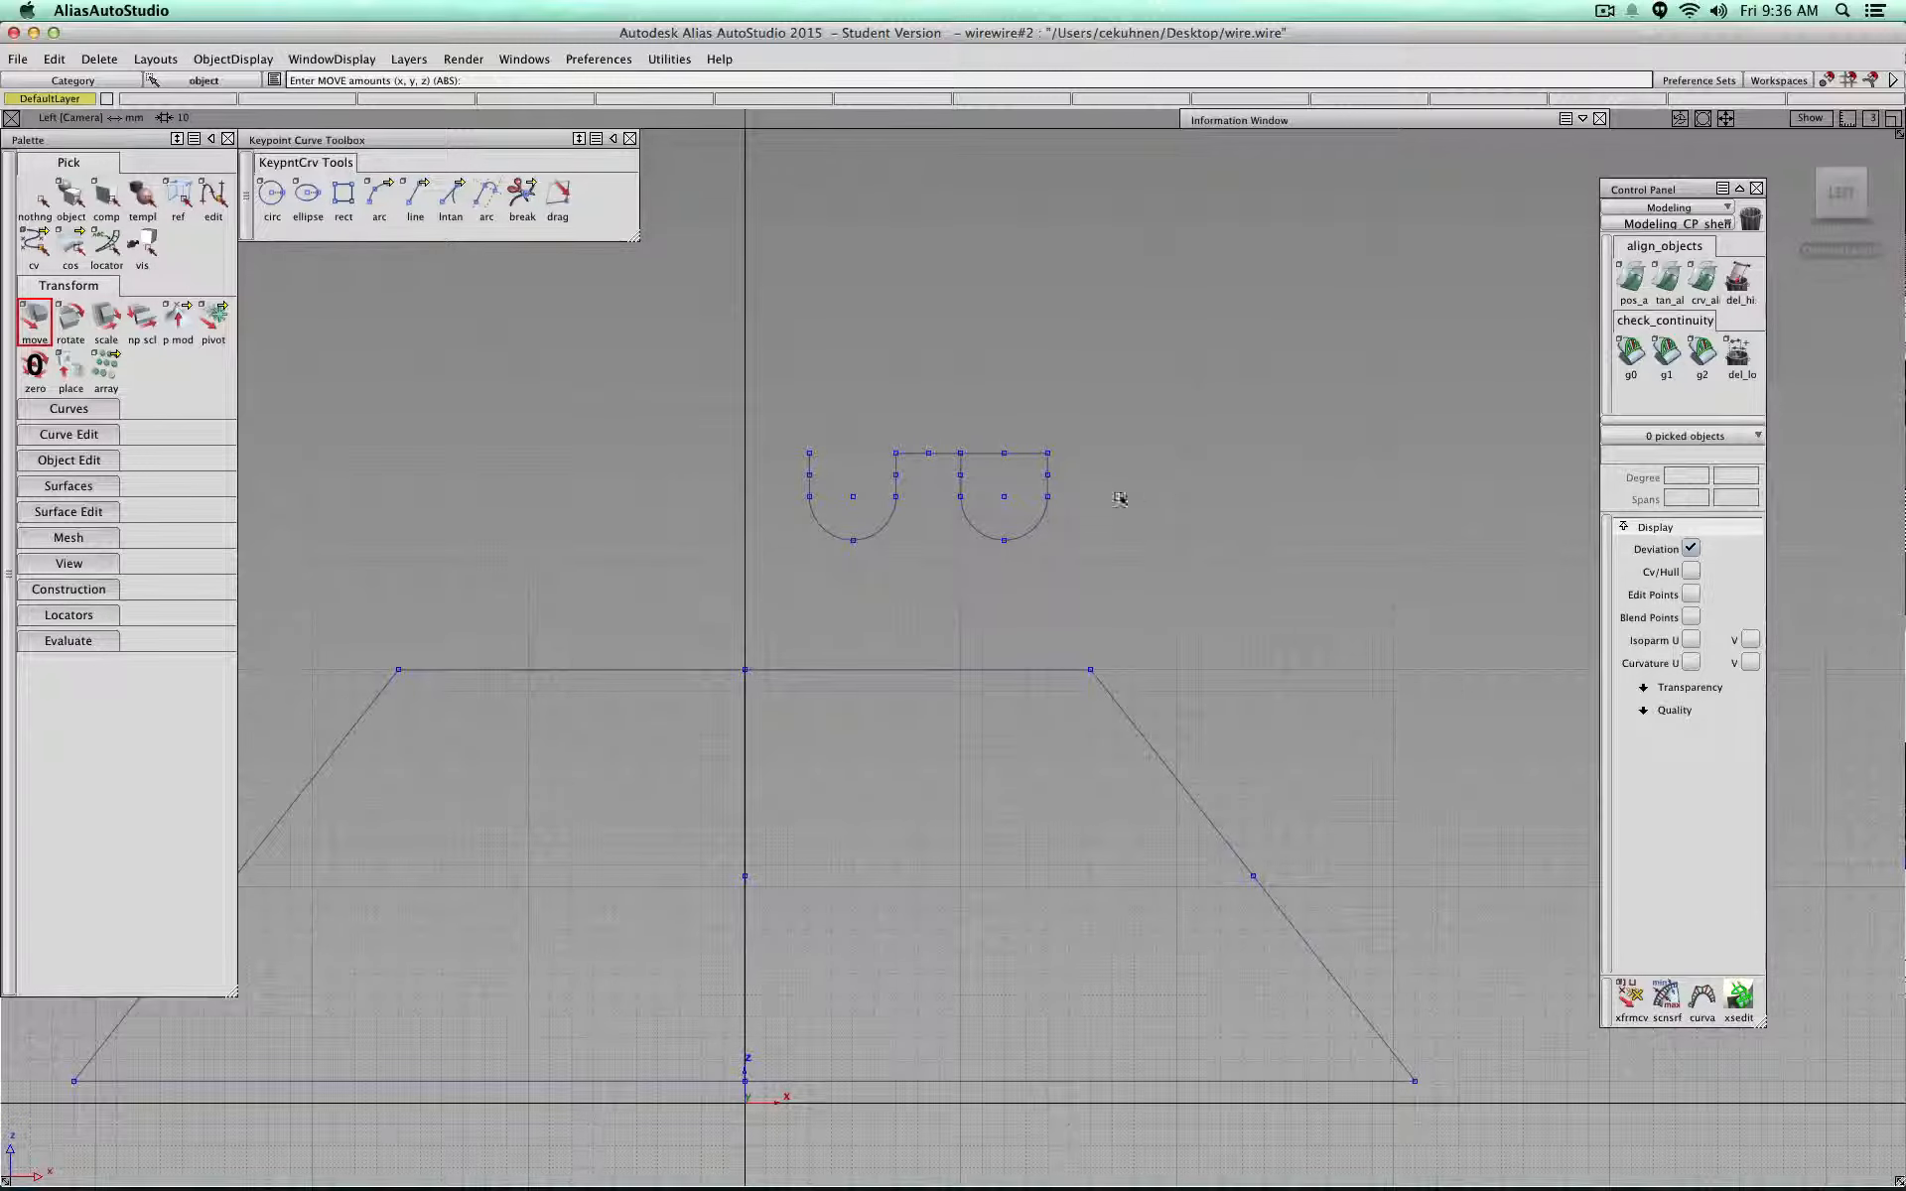
left_click(1014, 454)
key("Delete")
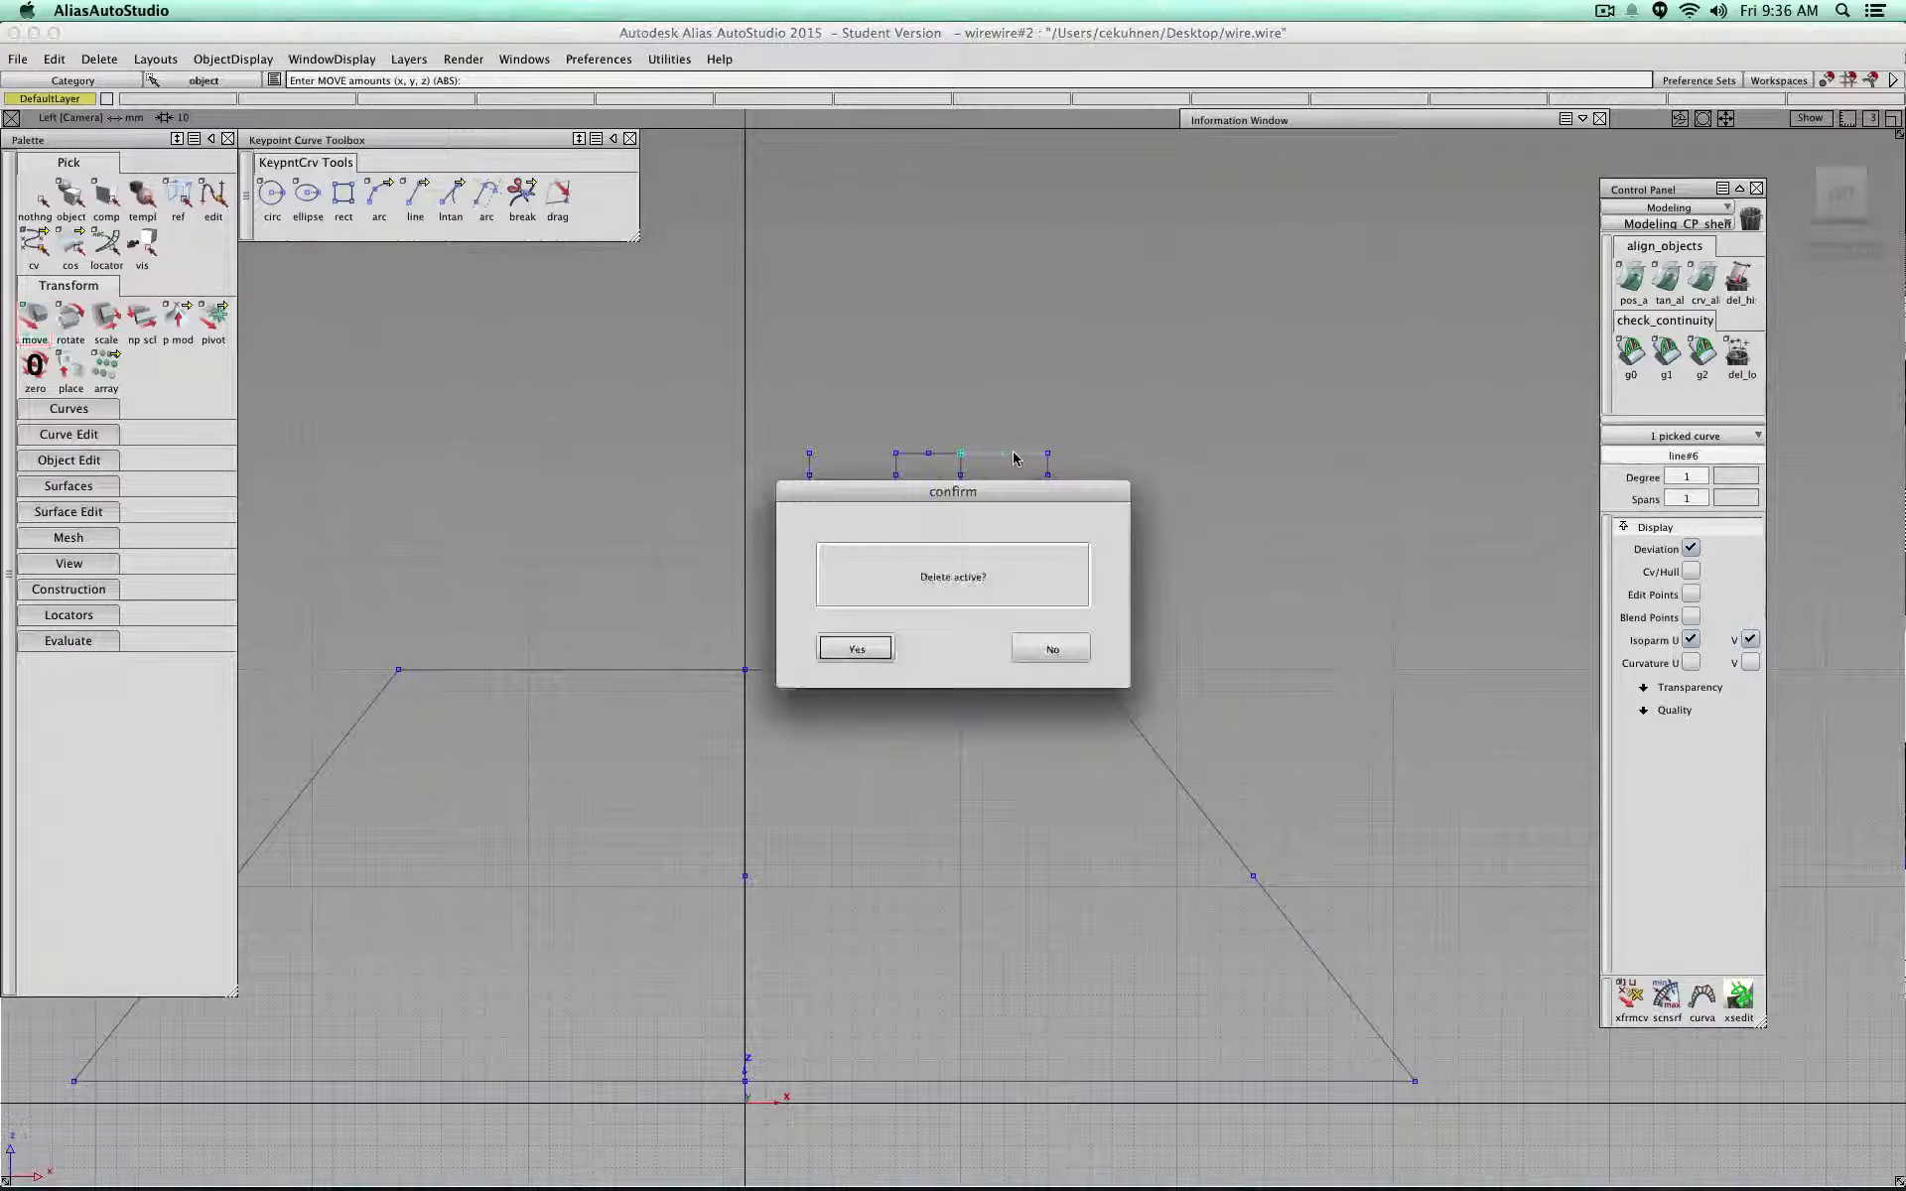
key("Return")
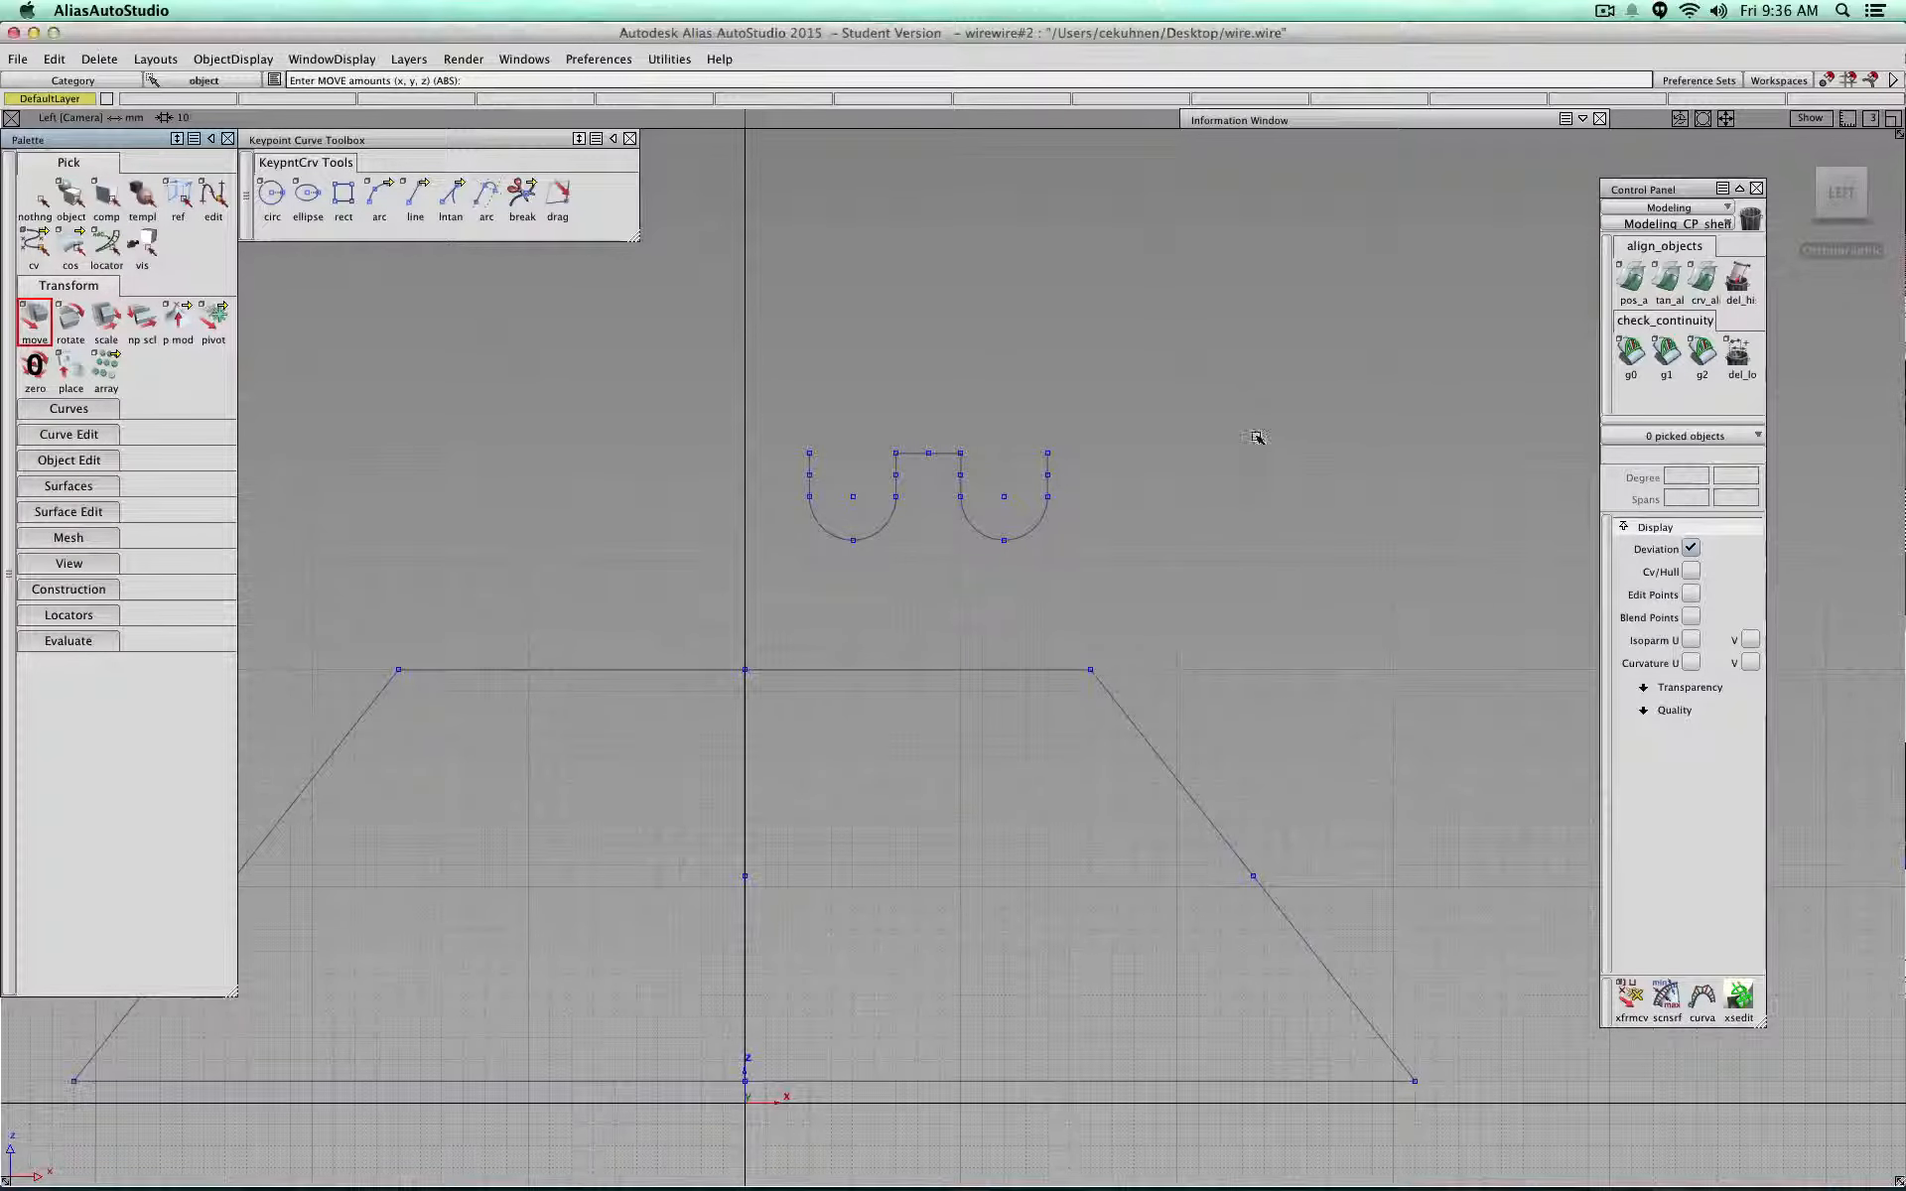
Step: Group both notches with their connecting line and set the group's pivot at the midpoint of the connecting line
mouse_move(1257, 438)
left_mouse_down("ctrl+shift")
mouse_move(1257, 417)
mouse_move(1254, 466)
left_mouse_up("ctrl+shift")
left_click_drag(1175, 396, 675, 564)
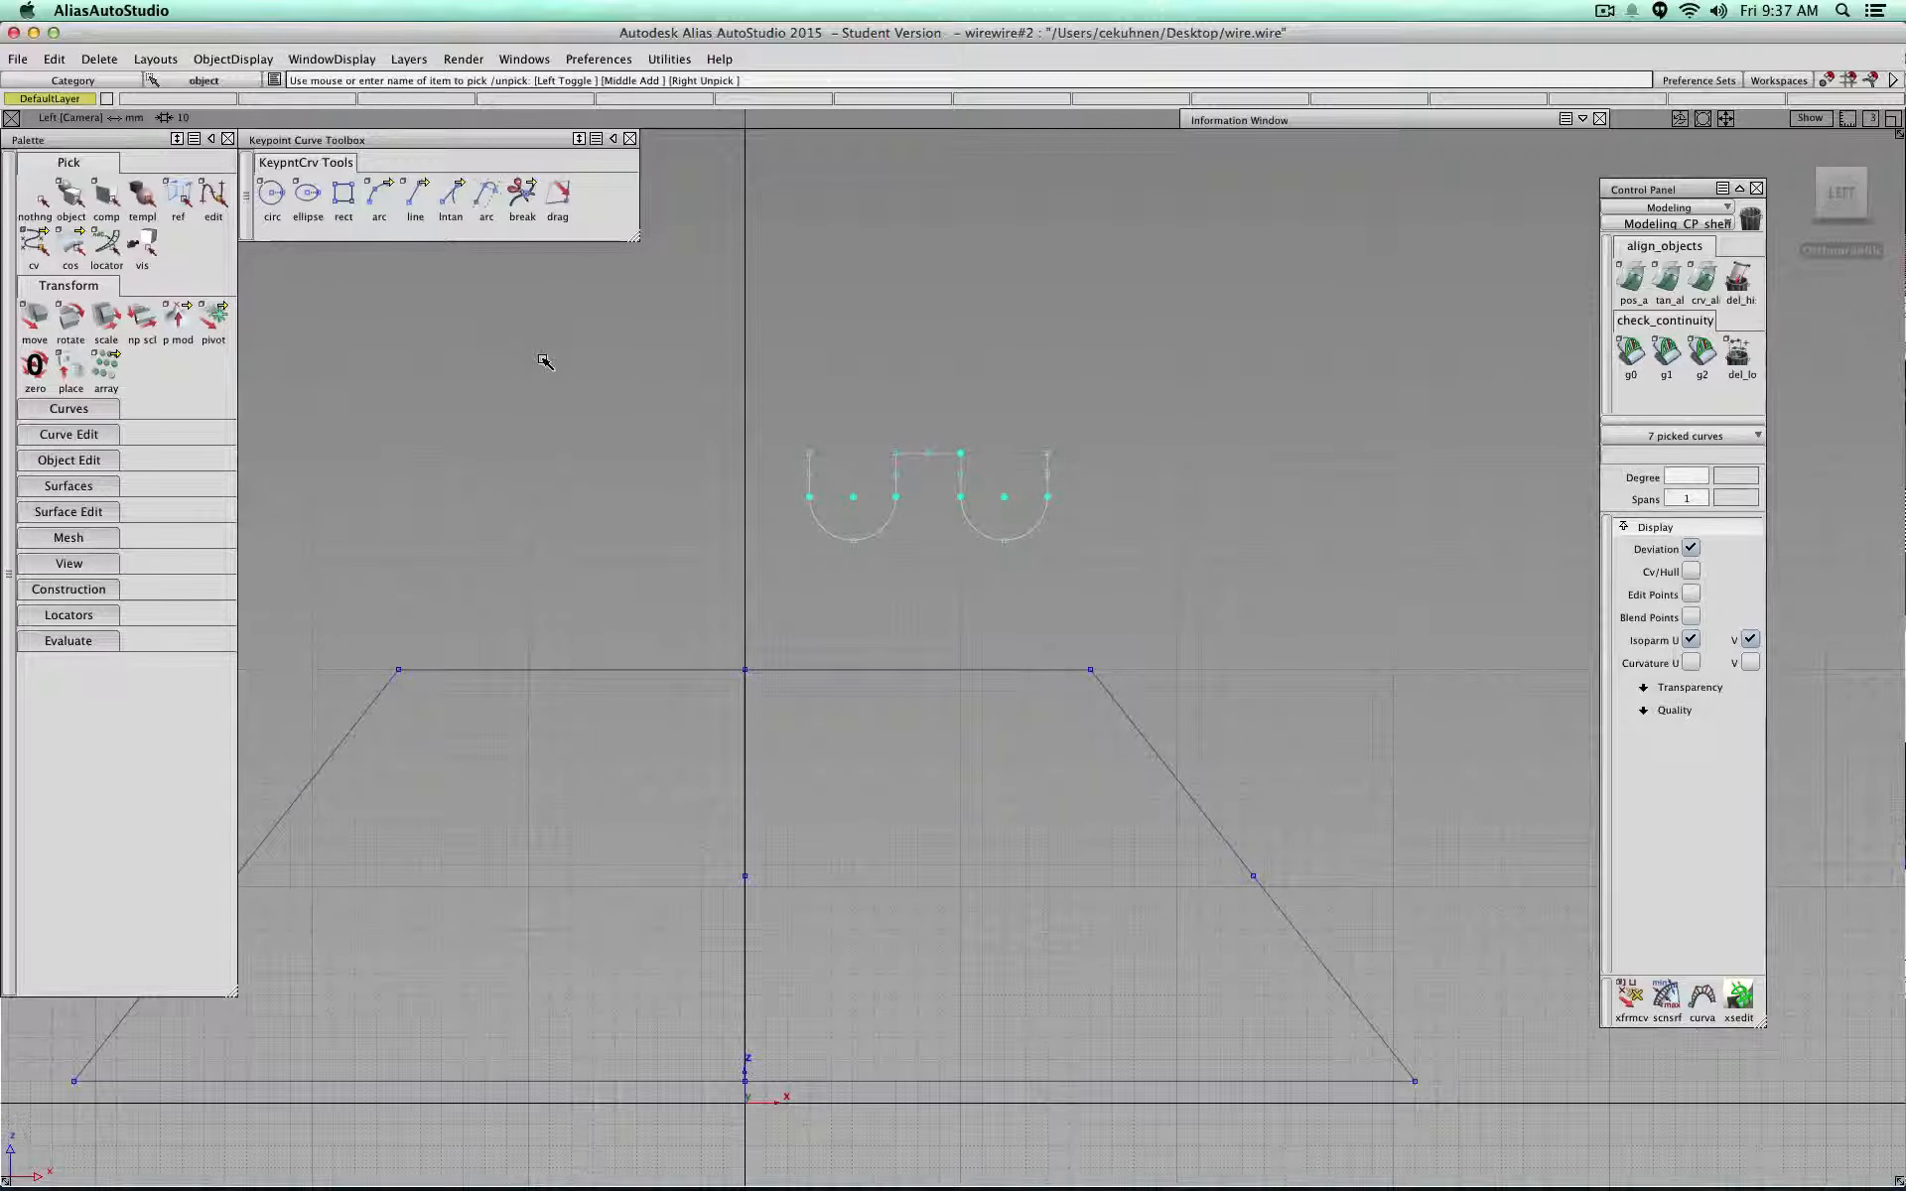
key("super+g")
left_click(214, 318)
right_click_drag(908, 449, 977, 439, "shift+super")
middle_click_drag(882, 369, 897, 427, "shift+super")
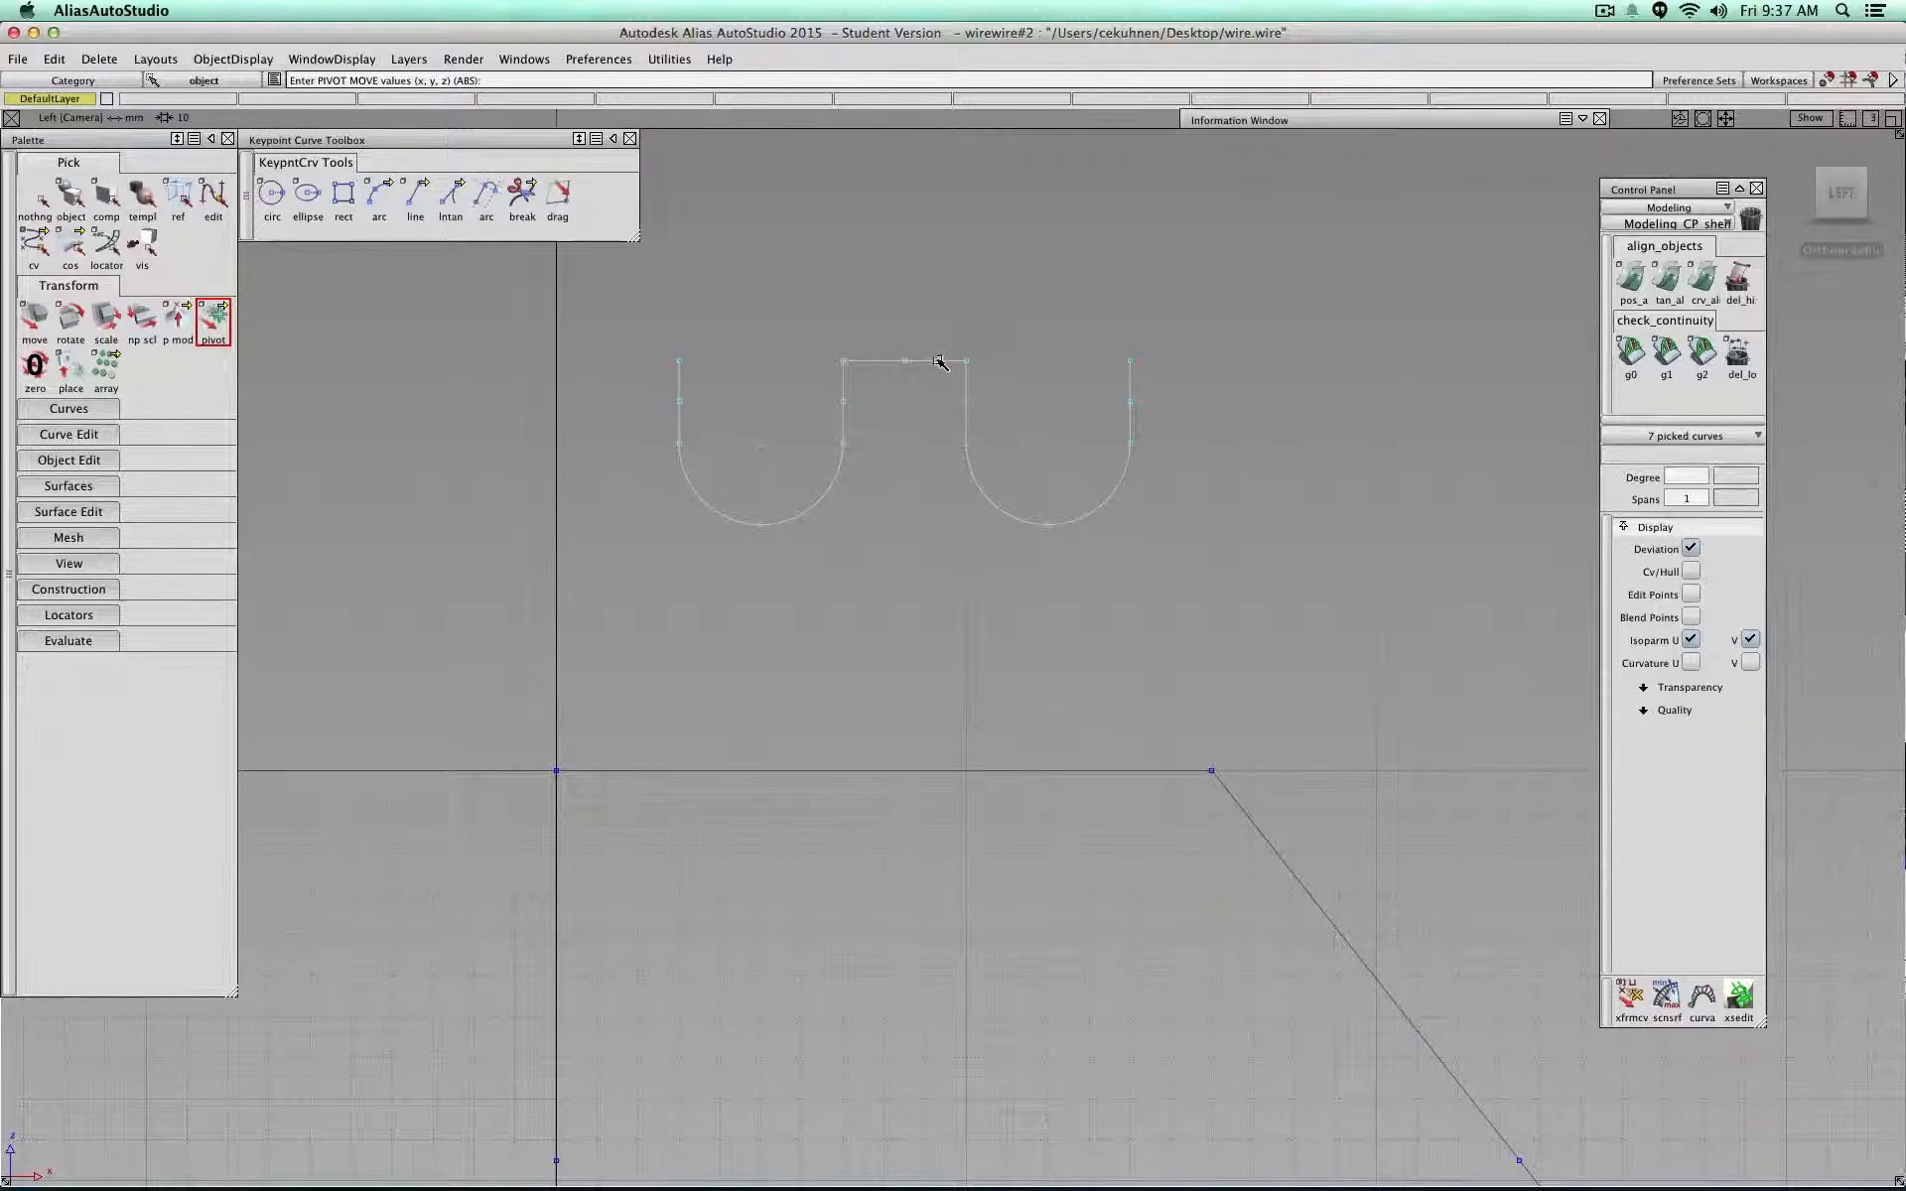
left_click_drag(928, 359, 905, 361)
Step: Move the notch group by its pivot onto the midpoint of the blade's top edge
scroll(924, 463, "down", 5)
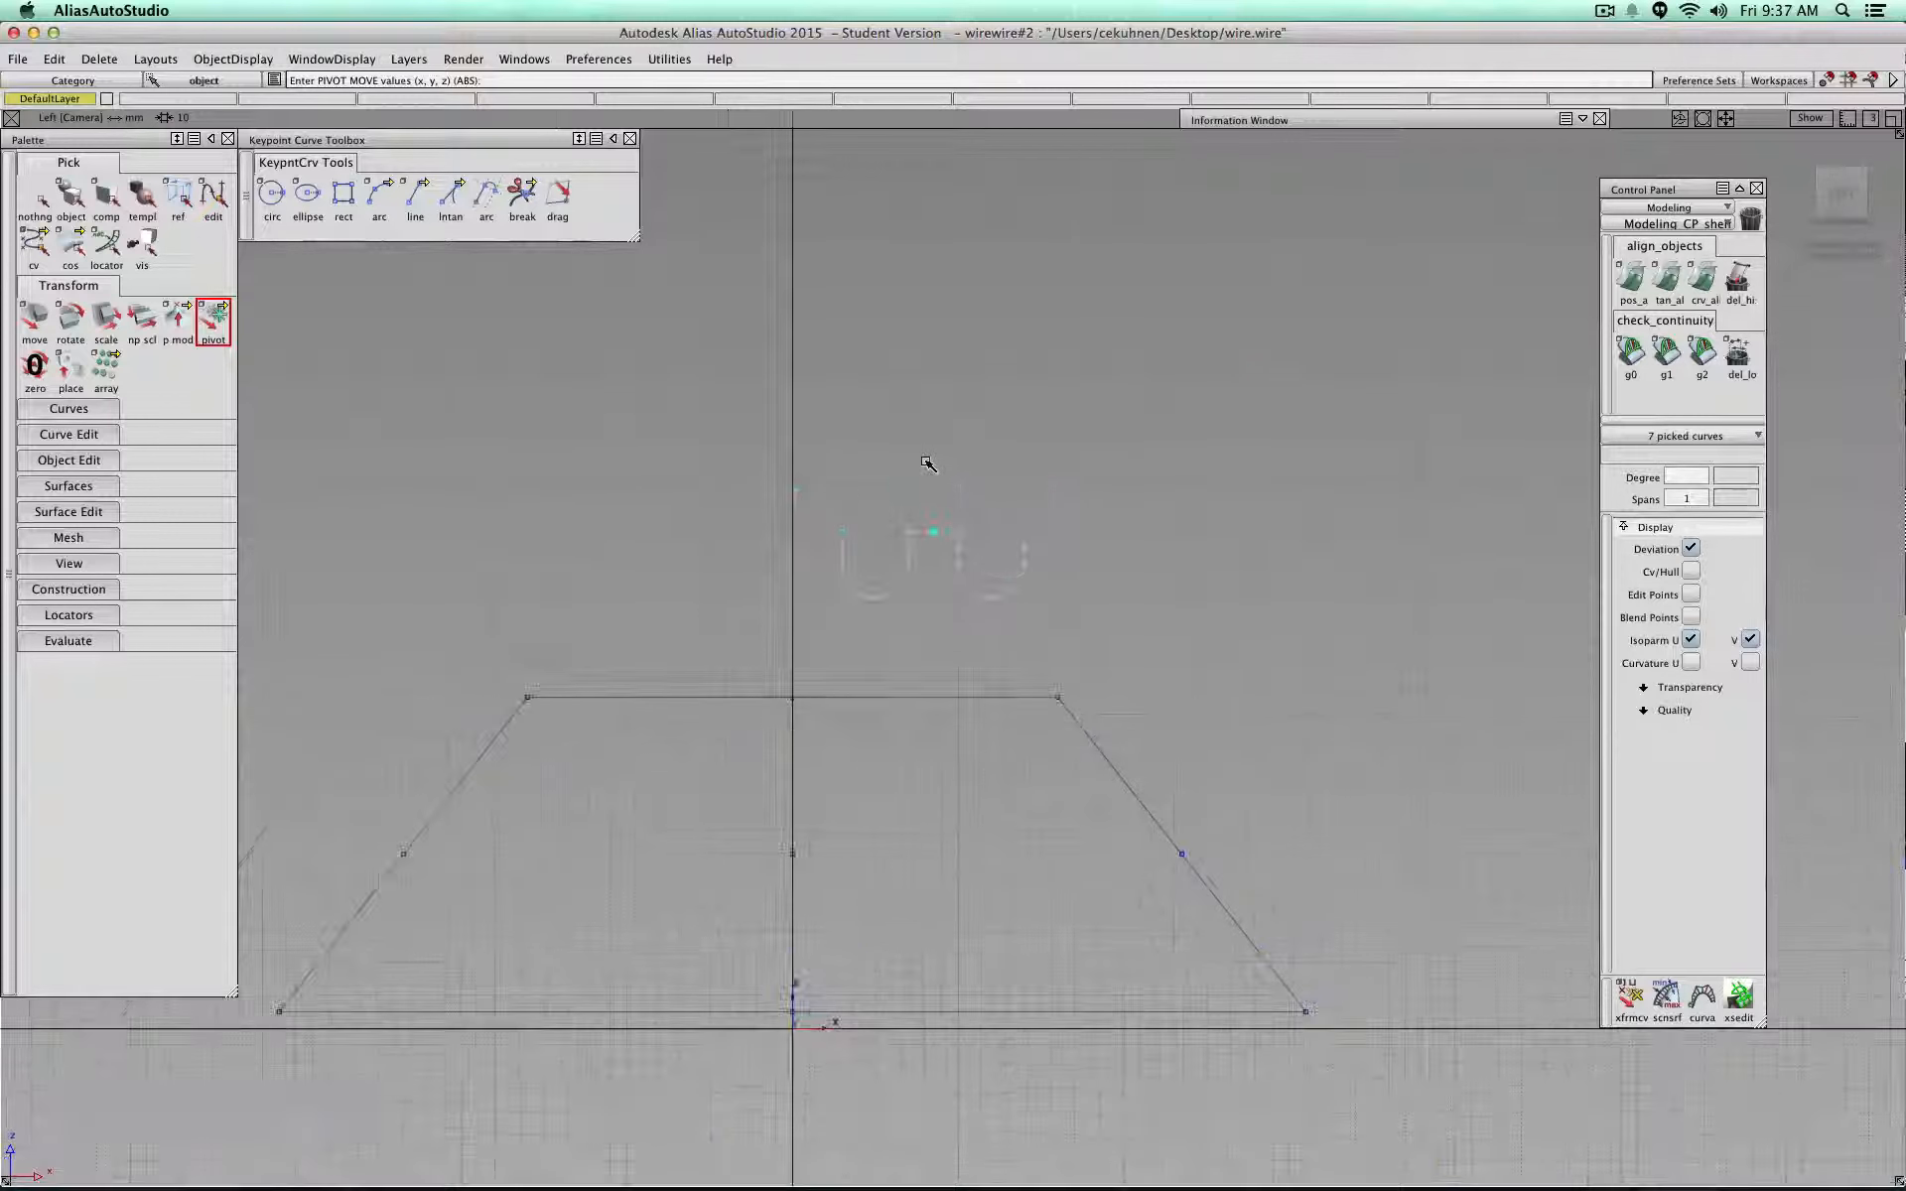
left_click(40, 335)
scroll(897, 587, "up", 3)
left_click_drag(881, 519, 722, 732)
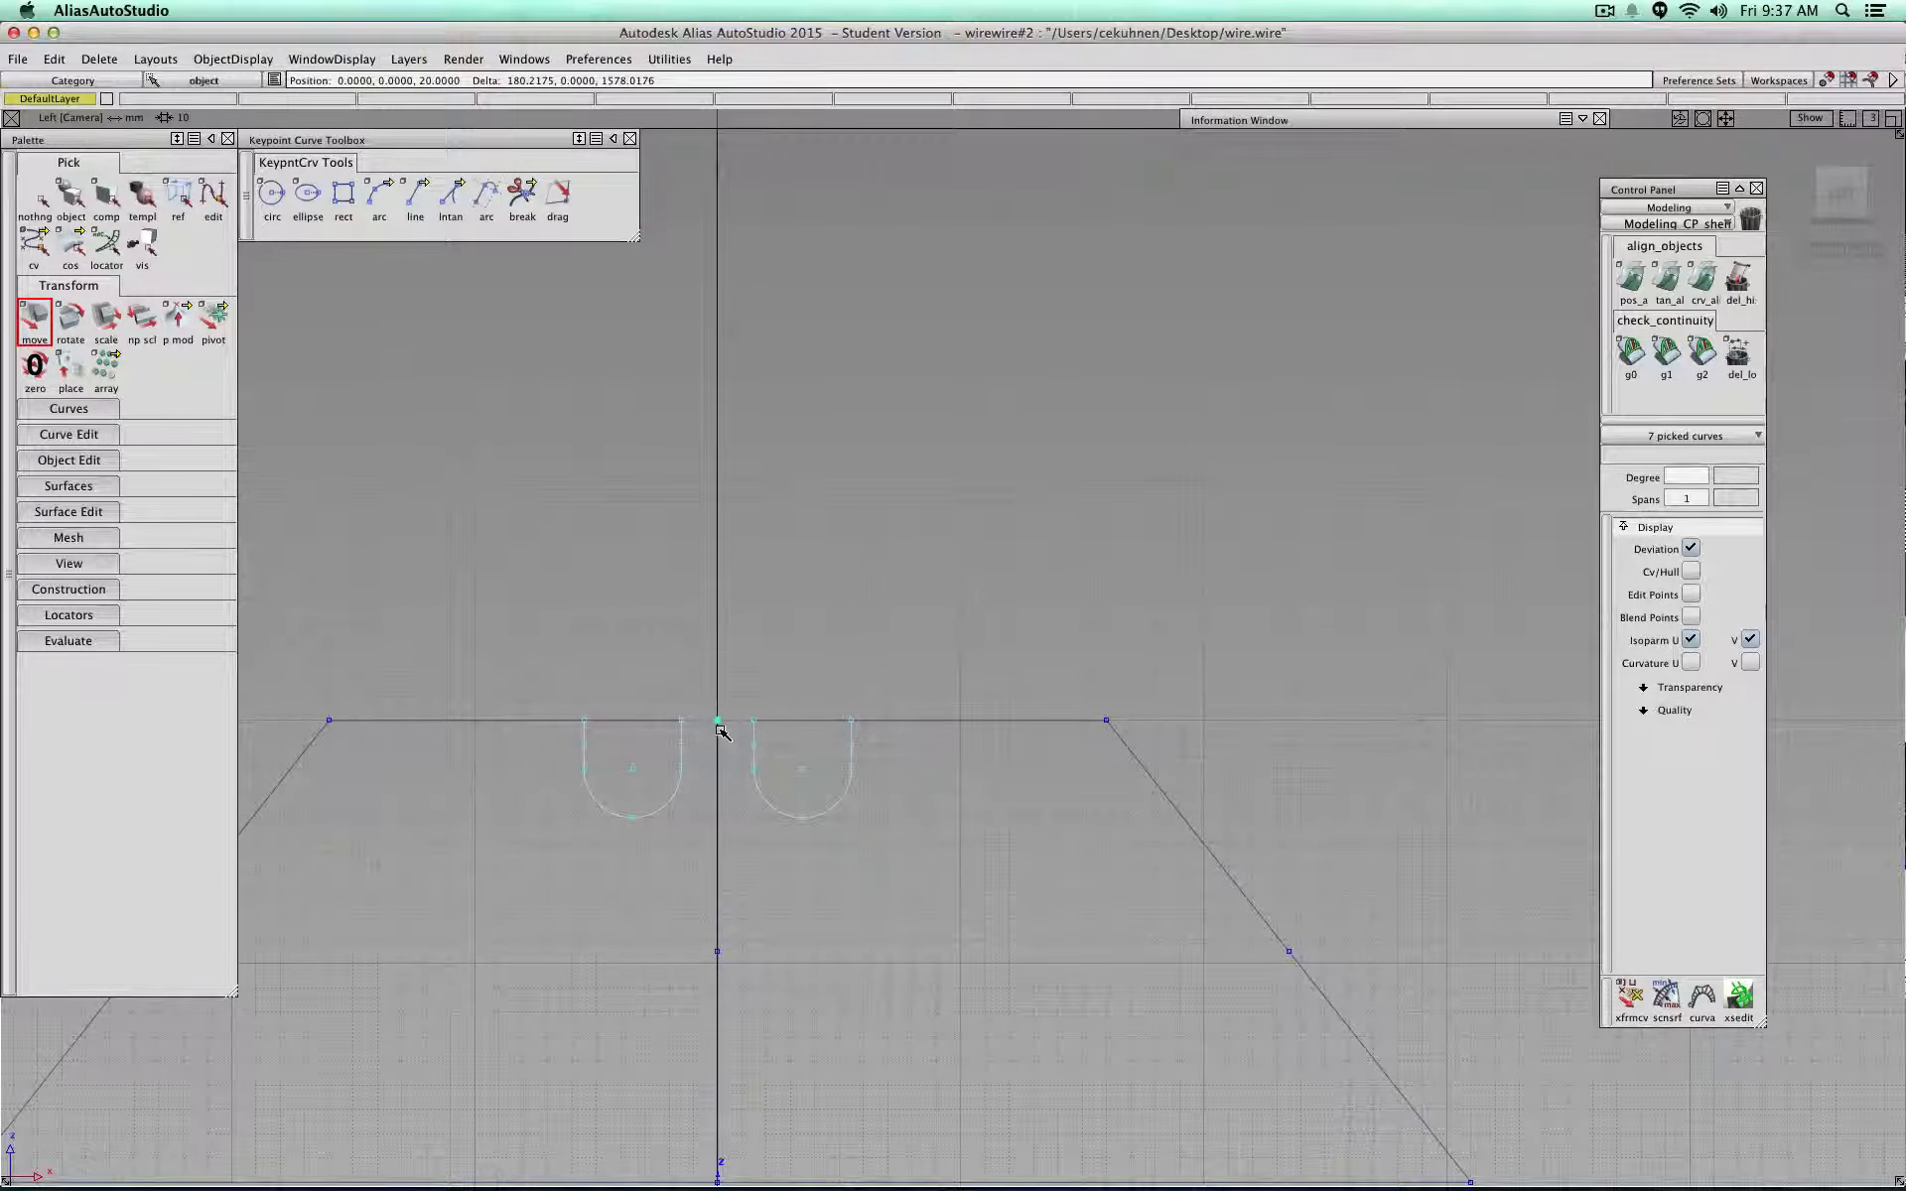
middle_click_drag(815, 786, 847, 472, "alt+shift")
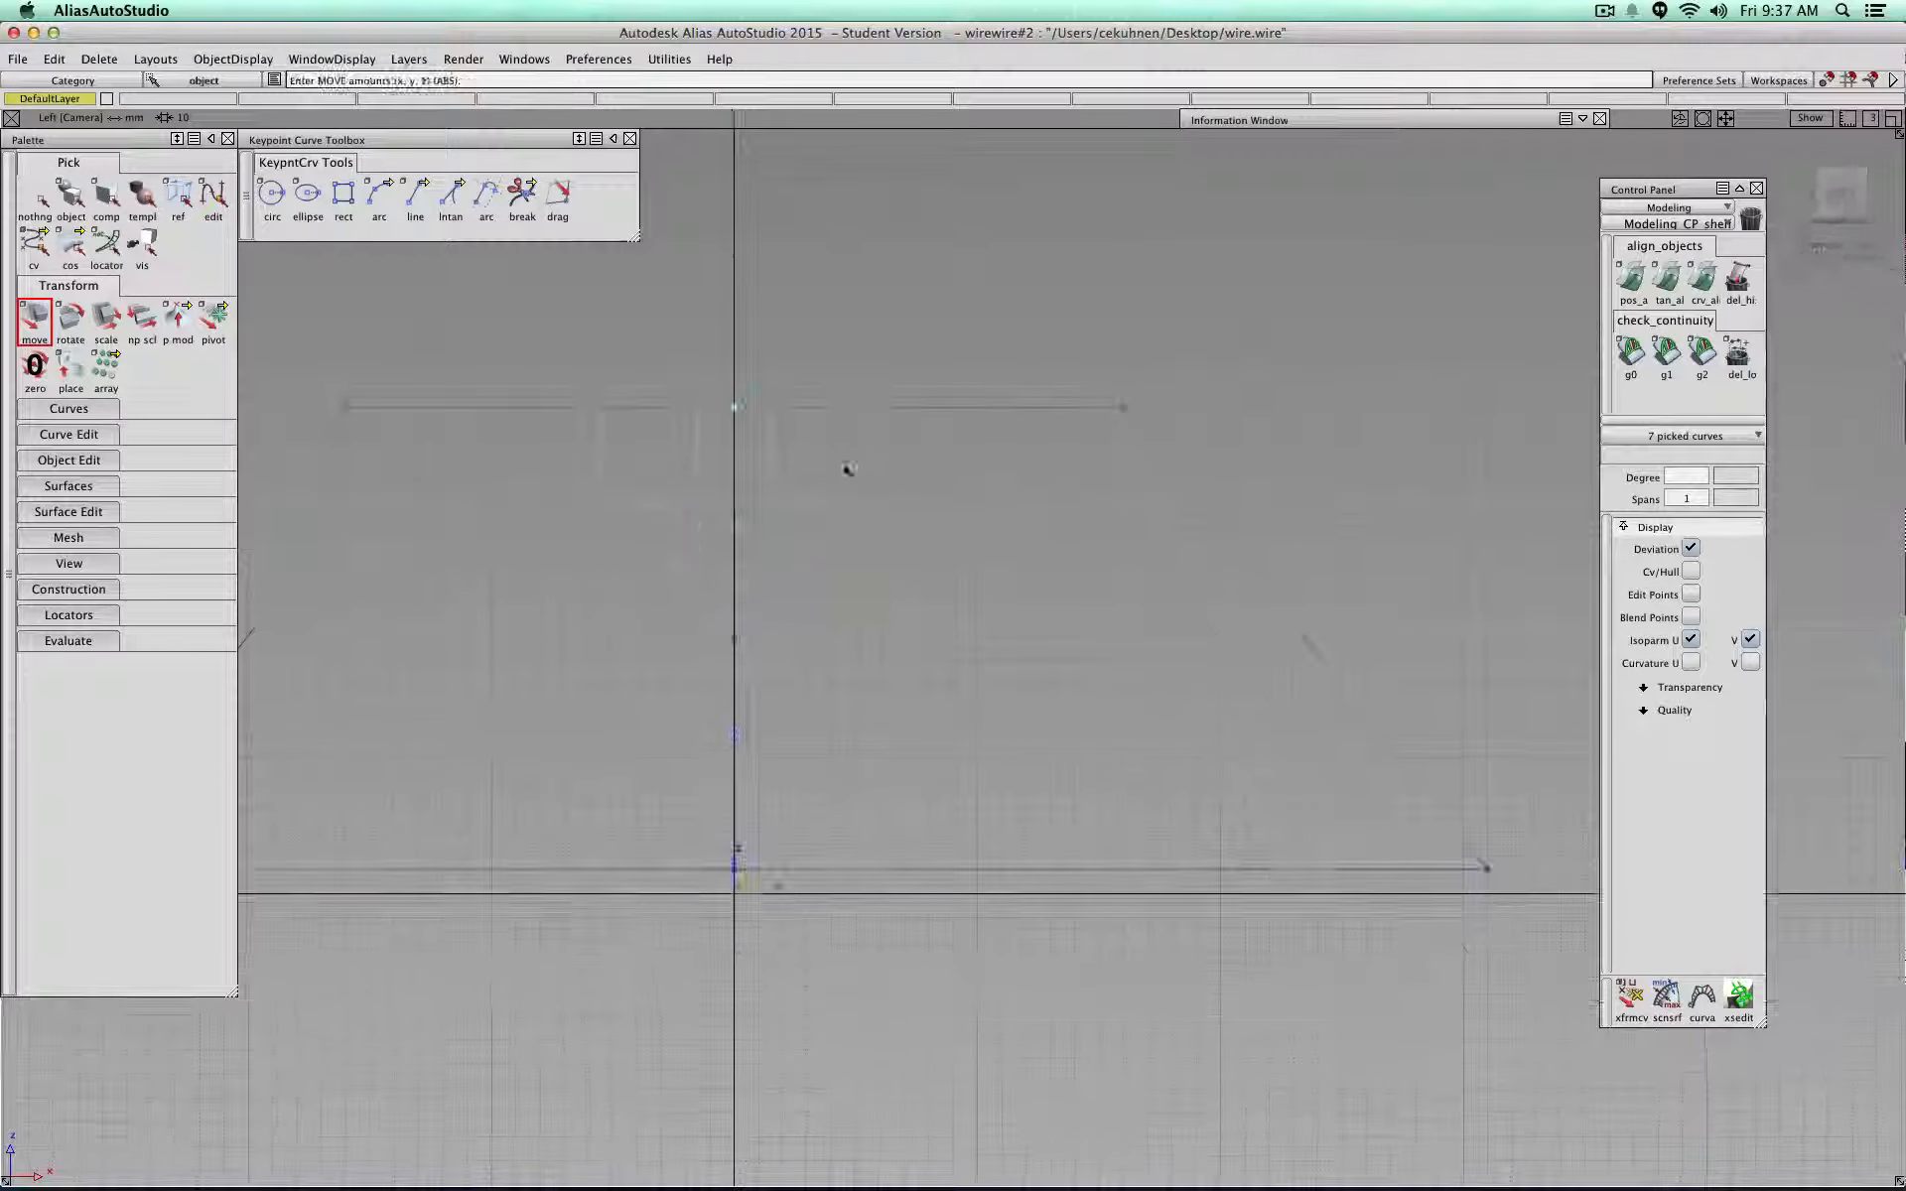
scroll(849, 523, "down", 3)
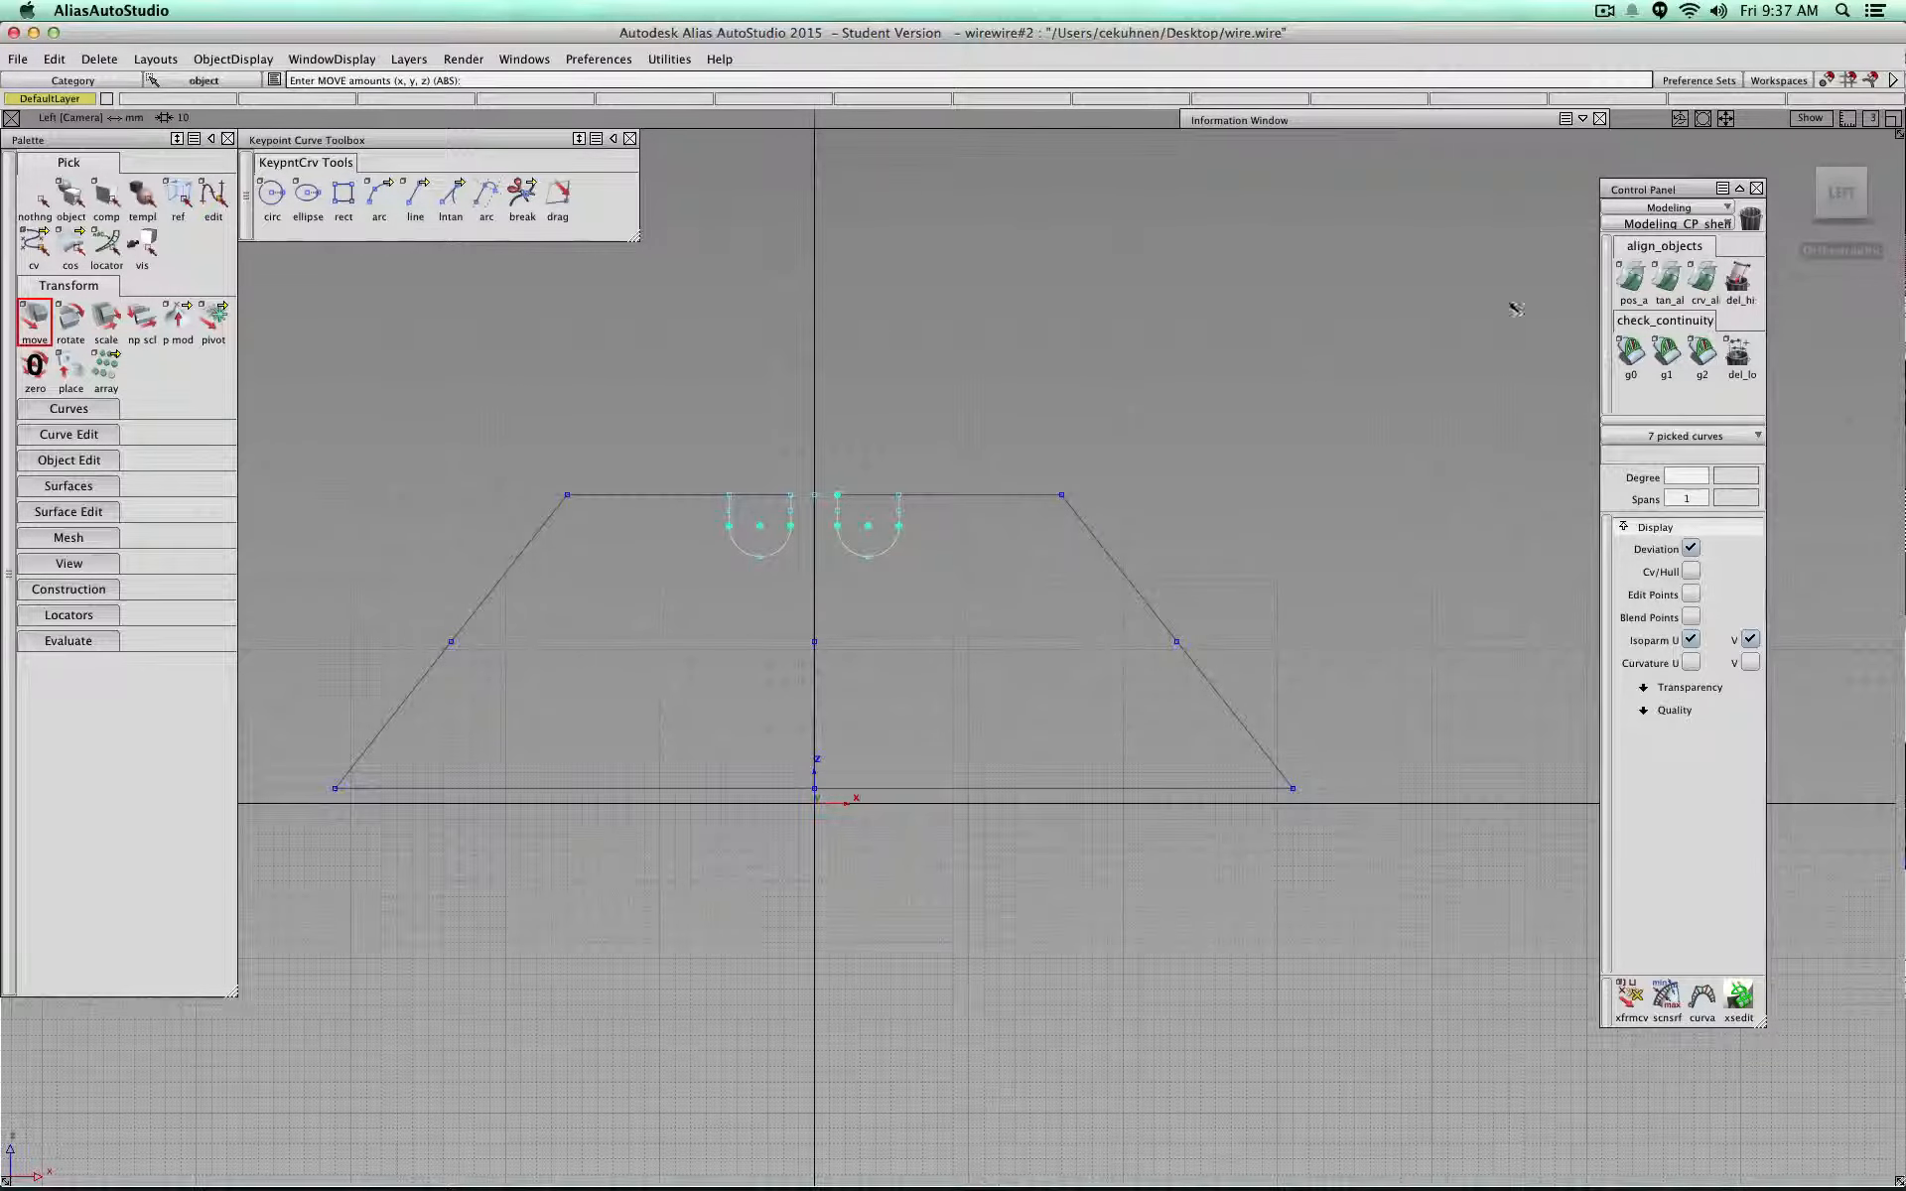
Step: Switch to the back view and set the preset grid to 20 subdivisions
mouse_move(1839, 191)
left_click_drag(1839, 190, 1829, 205)
left_click(1837, 193)
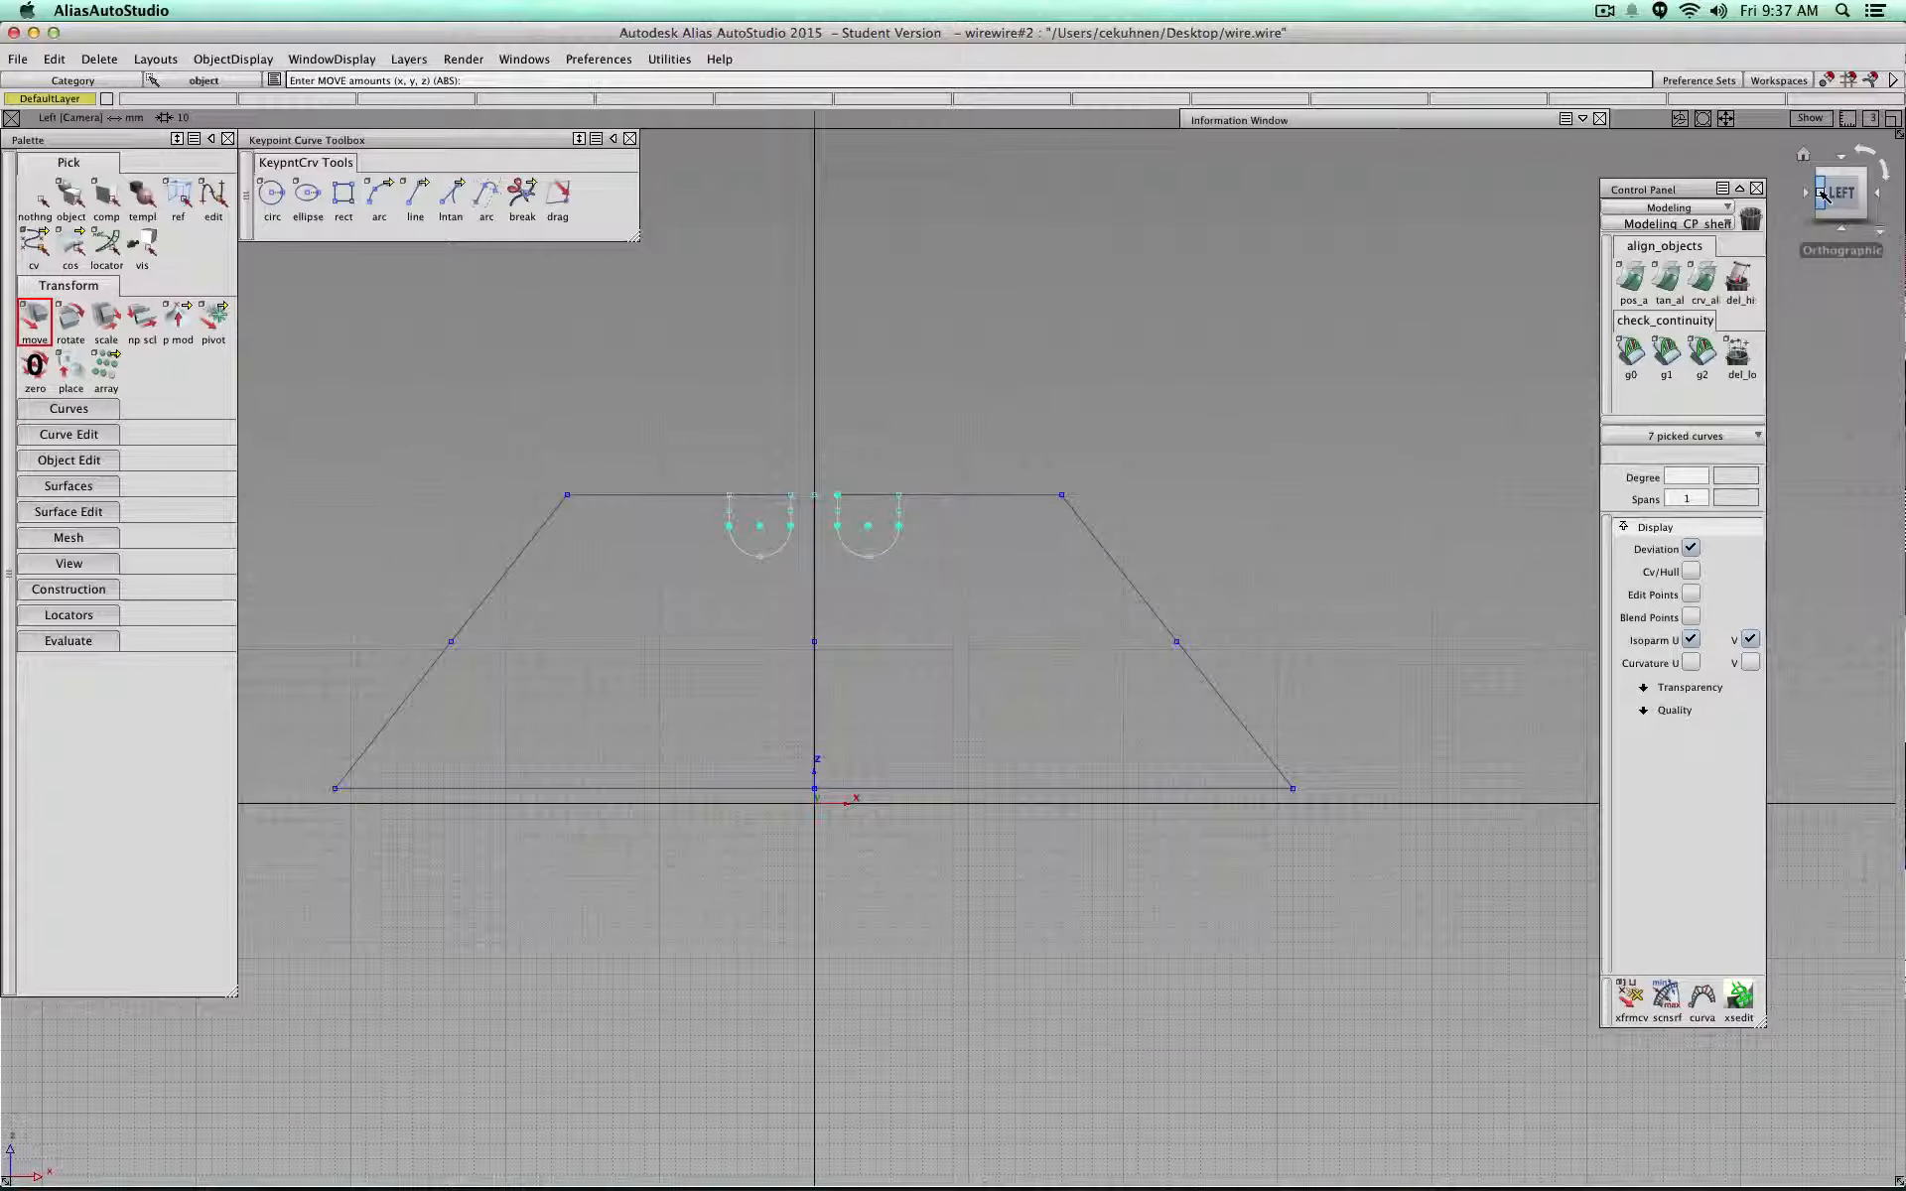
left_click(1879, 196)
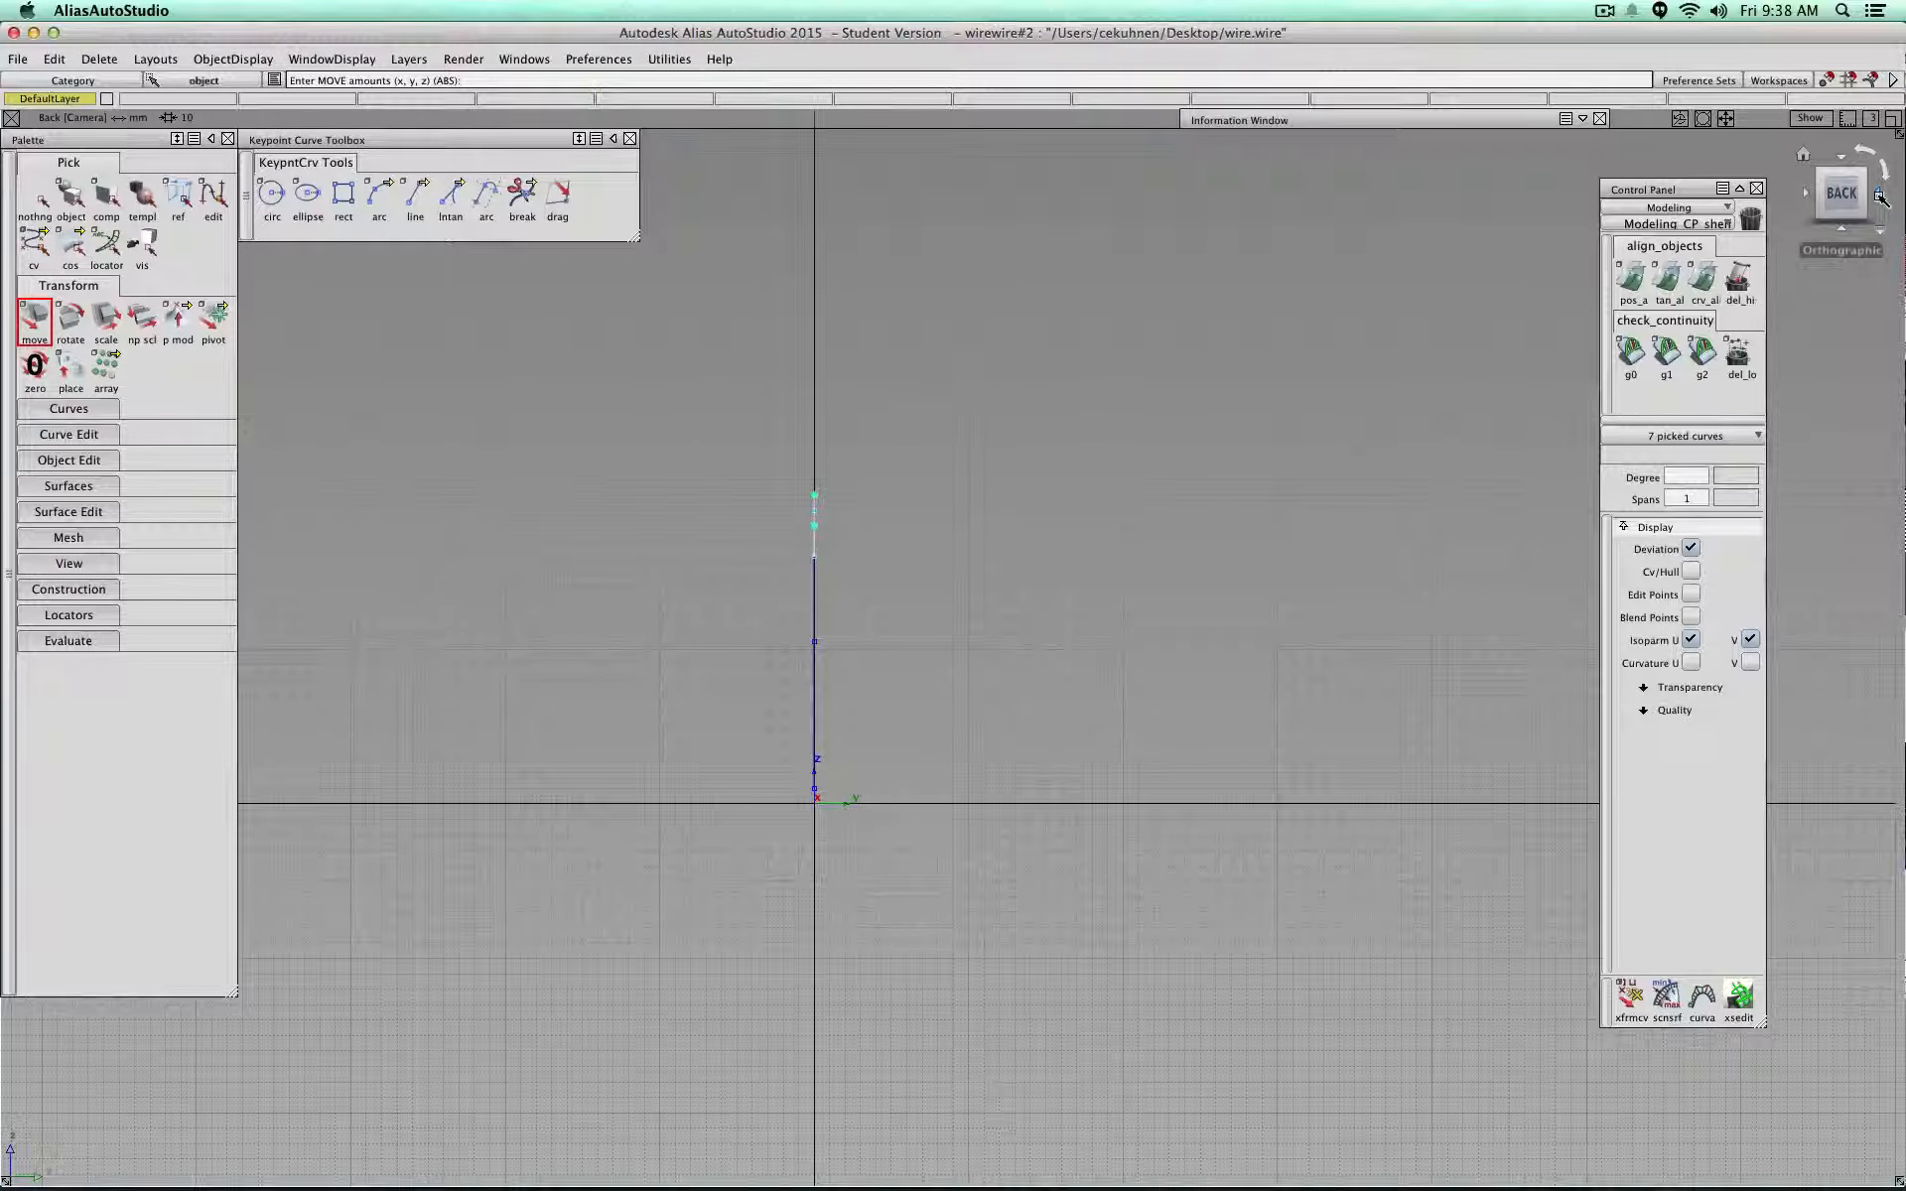
scroll(946, 760, "up", 5)
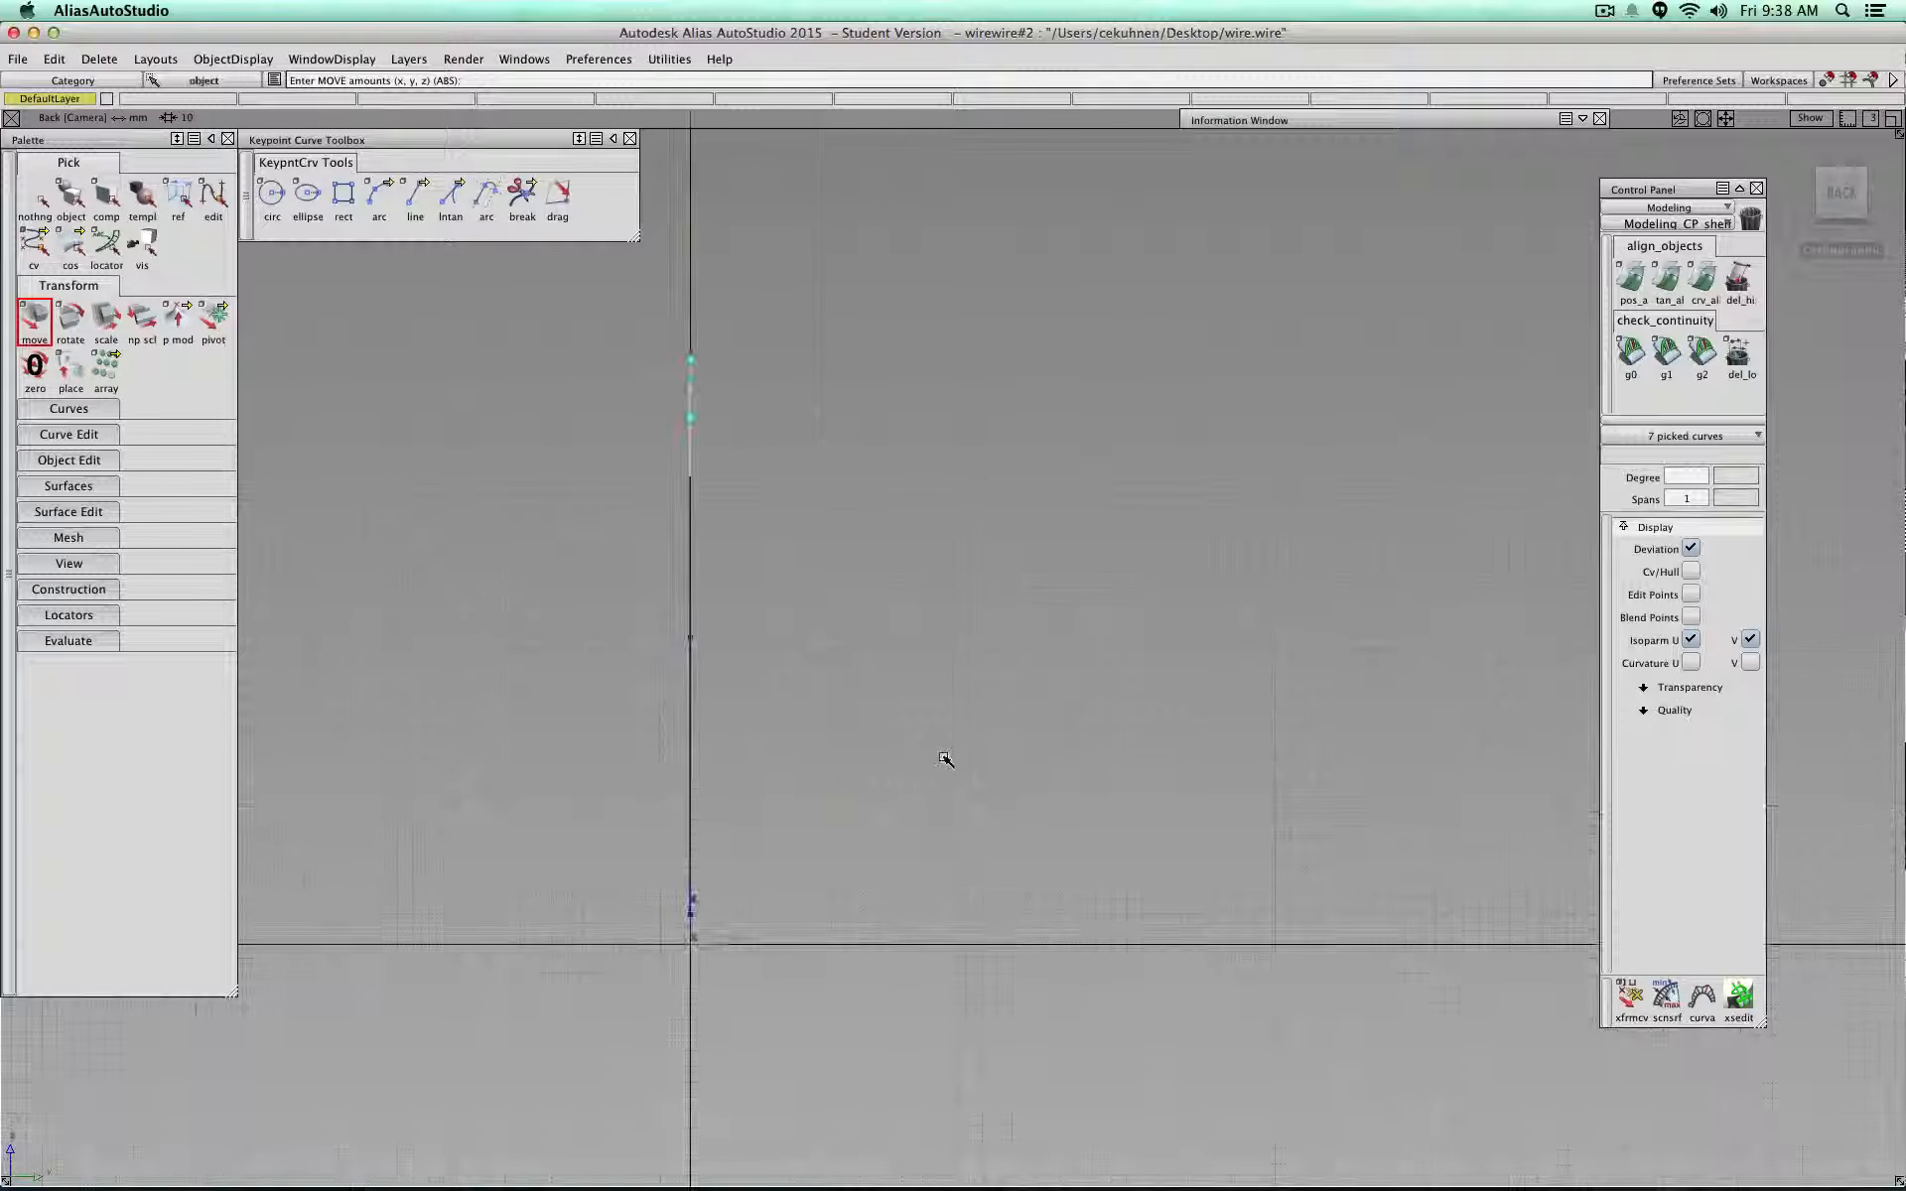
right_click_drag(945, 759, 847, 804, "shift+super")
middle_click_drag(847, 804, 1051, 642, "shift+super")
right_click_drag(1051, 642, 1008, 698, "shift+super")
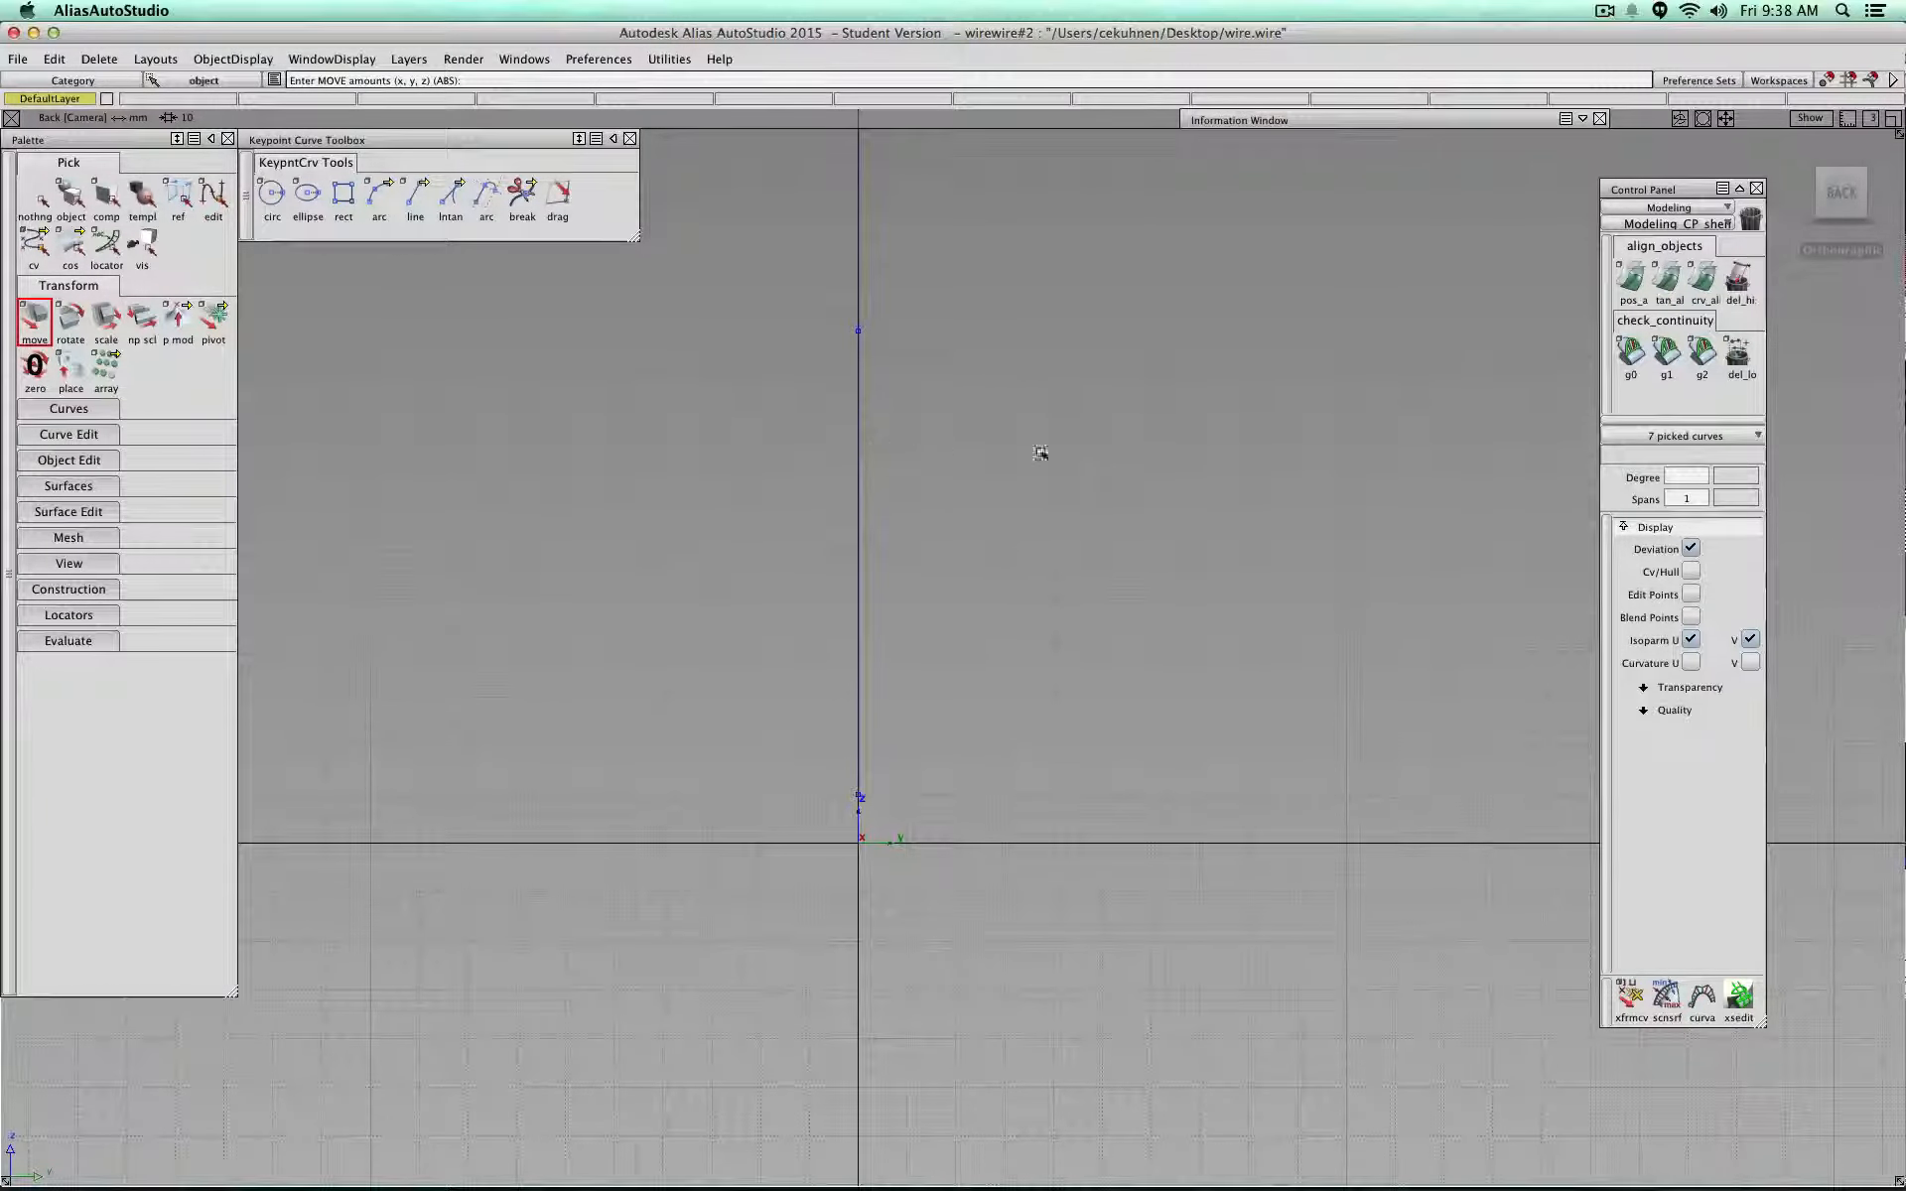
left_click(82, 589)
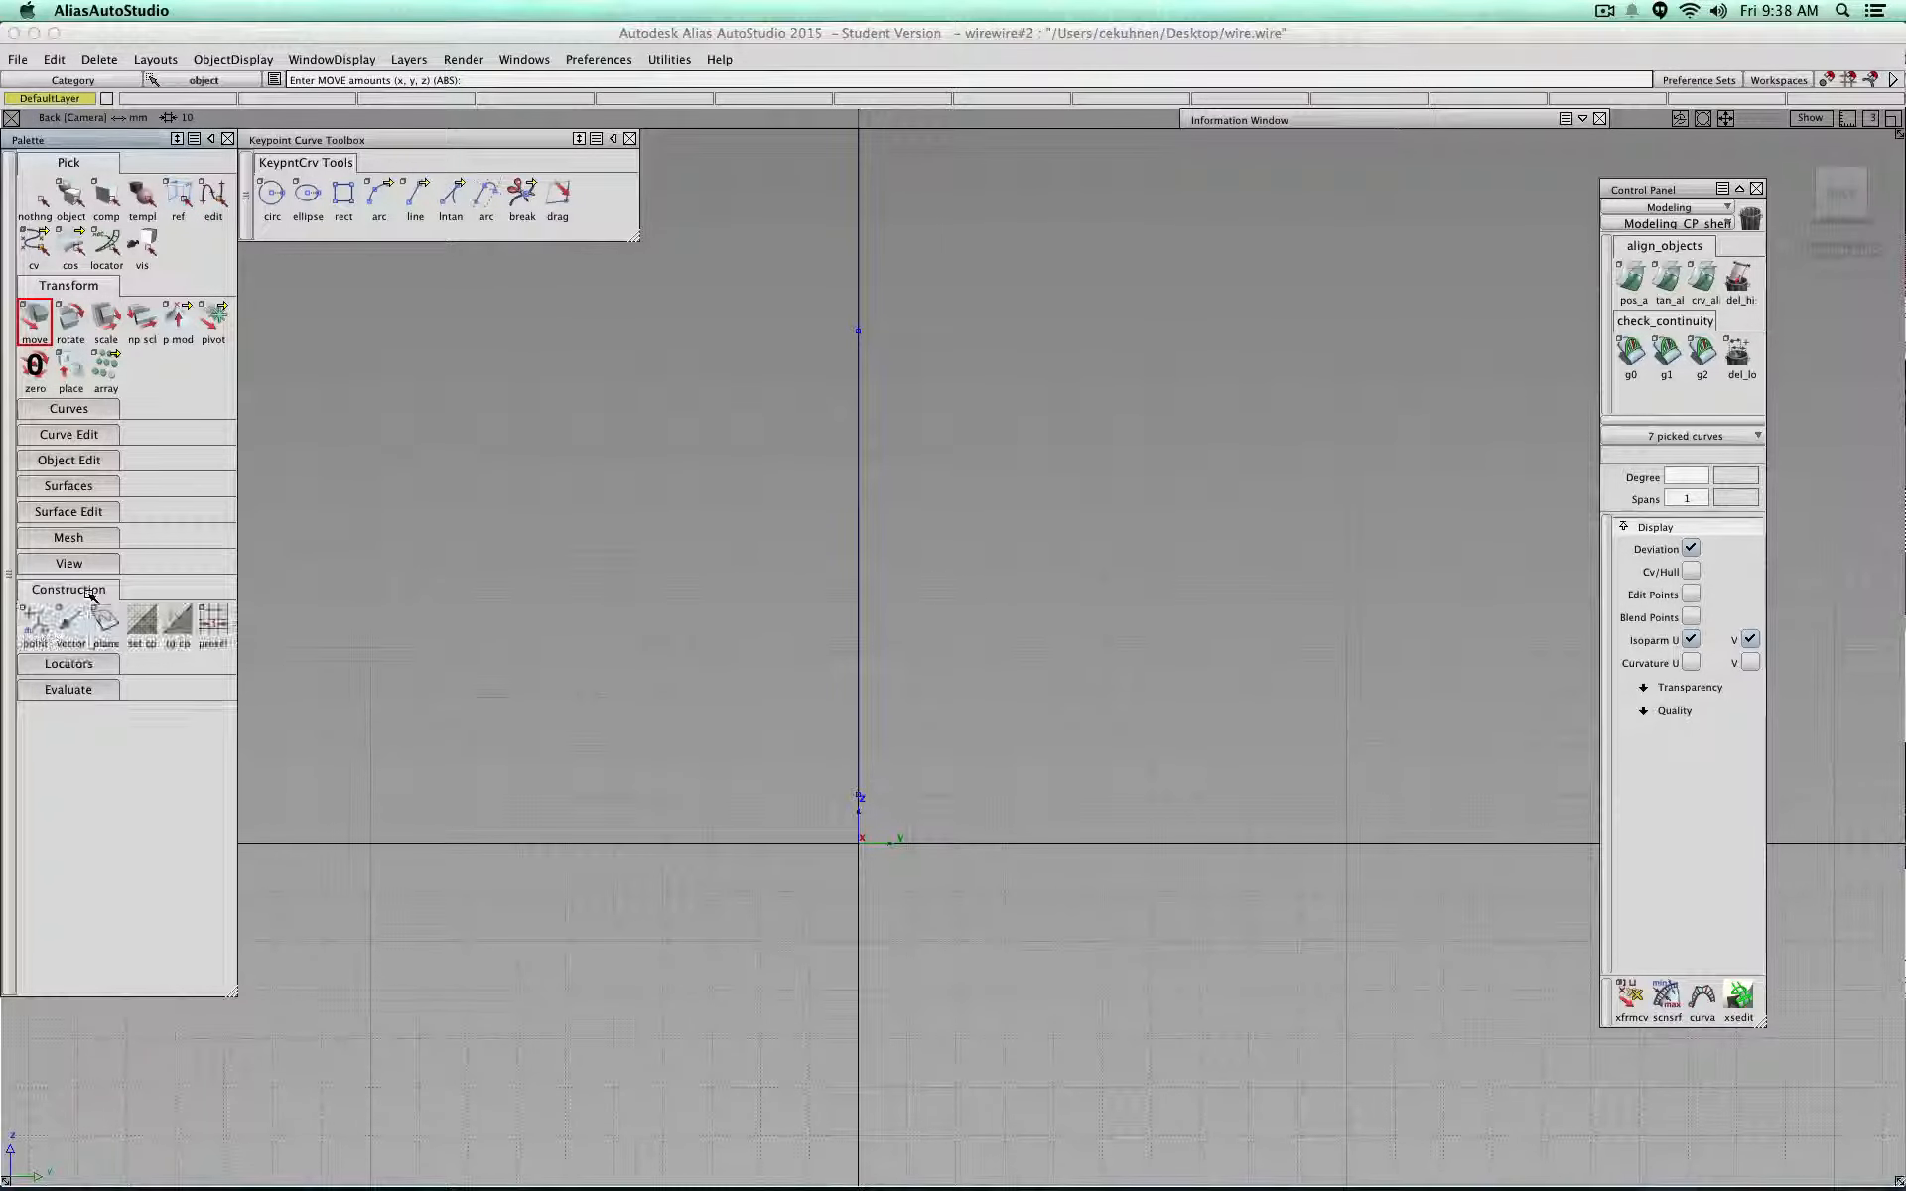
double_click(213, 623)
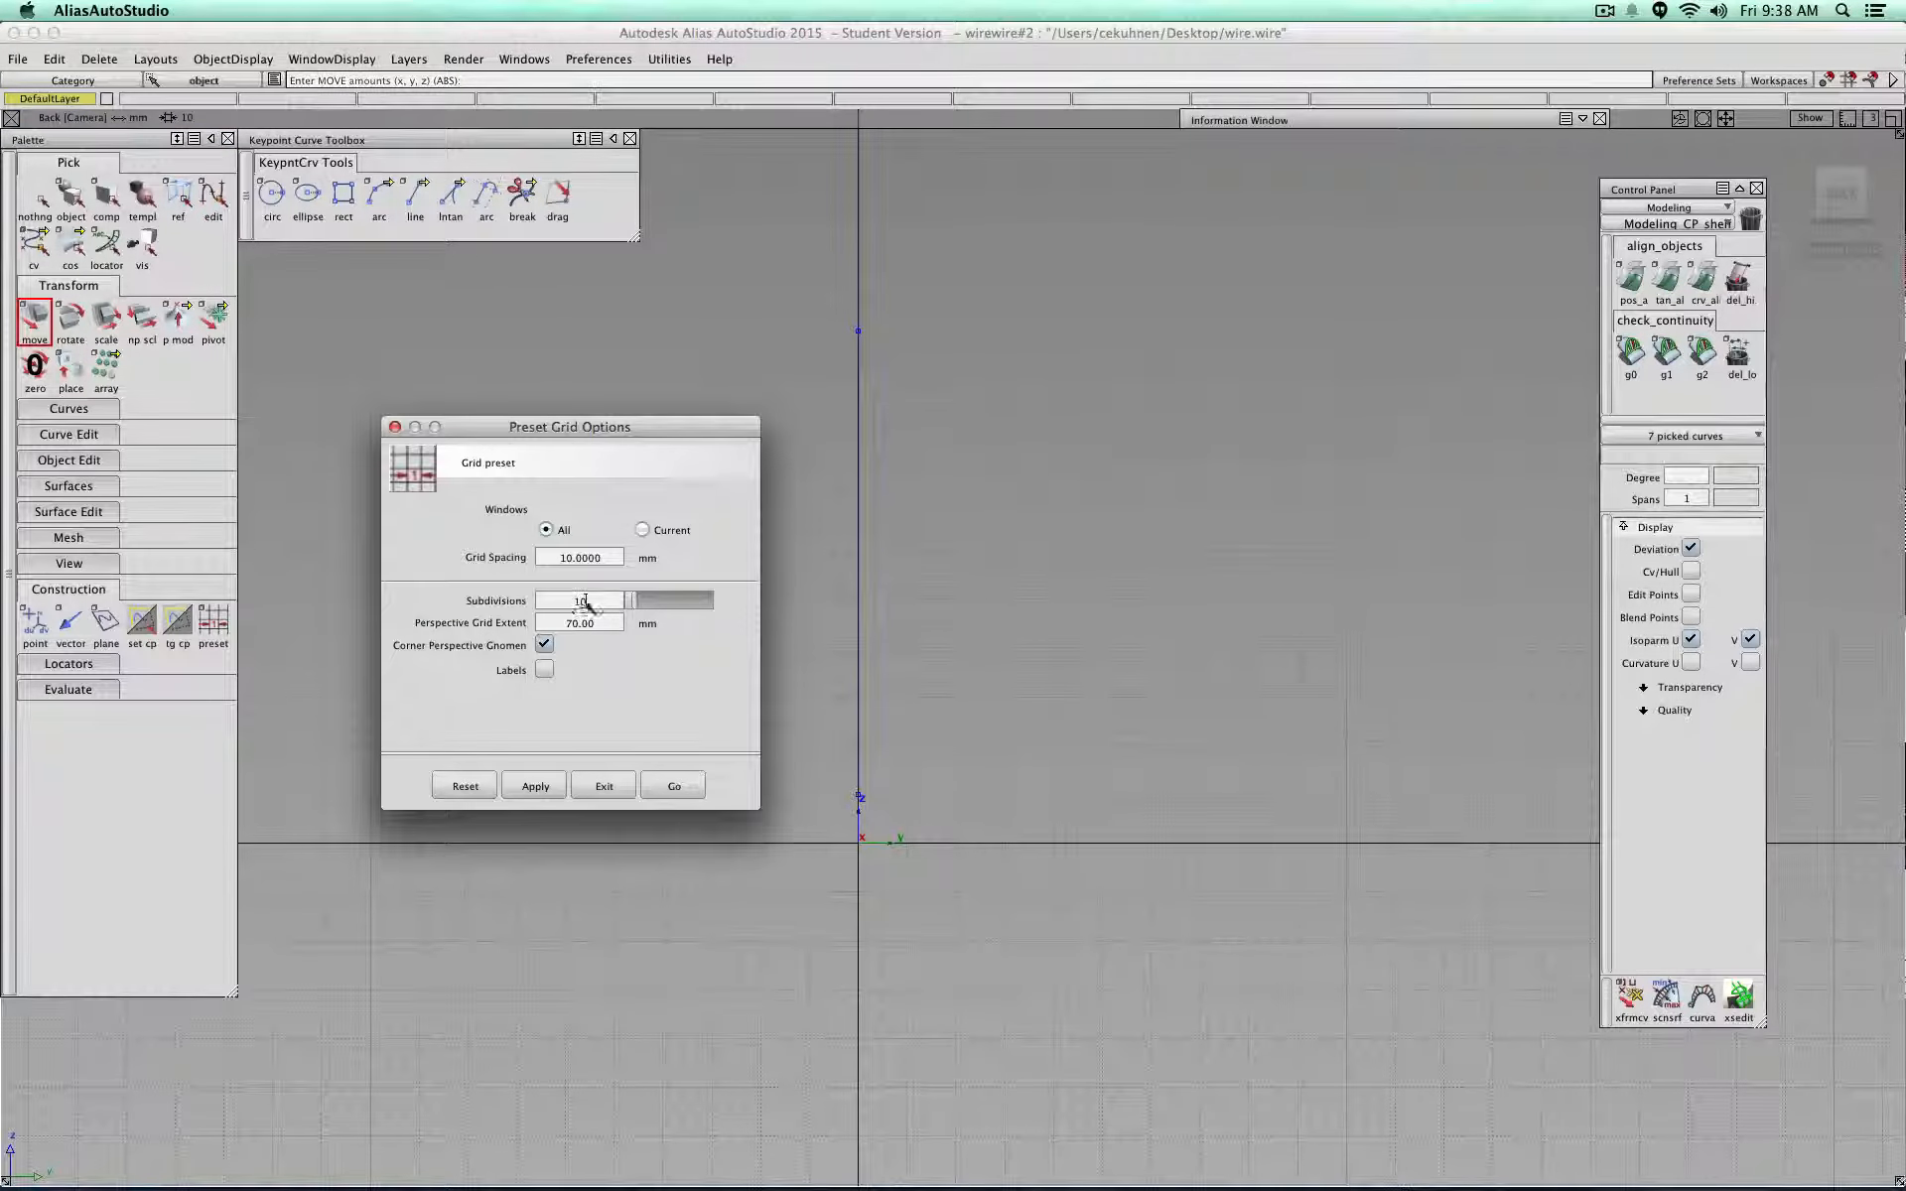
type("20")
key("Return")
left_click(671, 784)
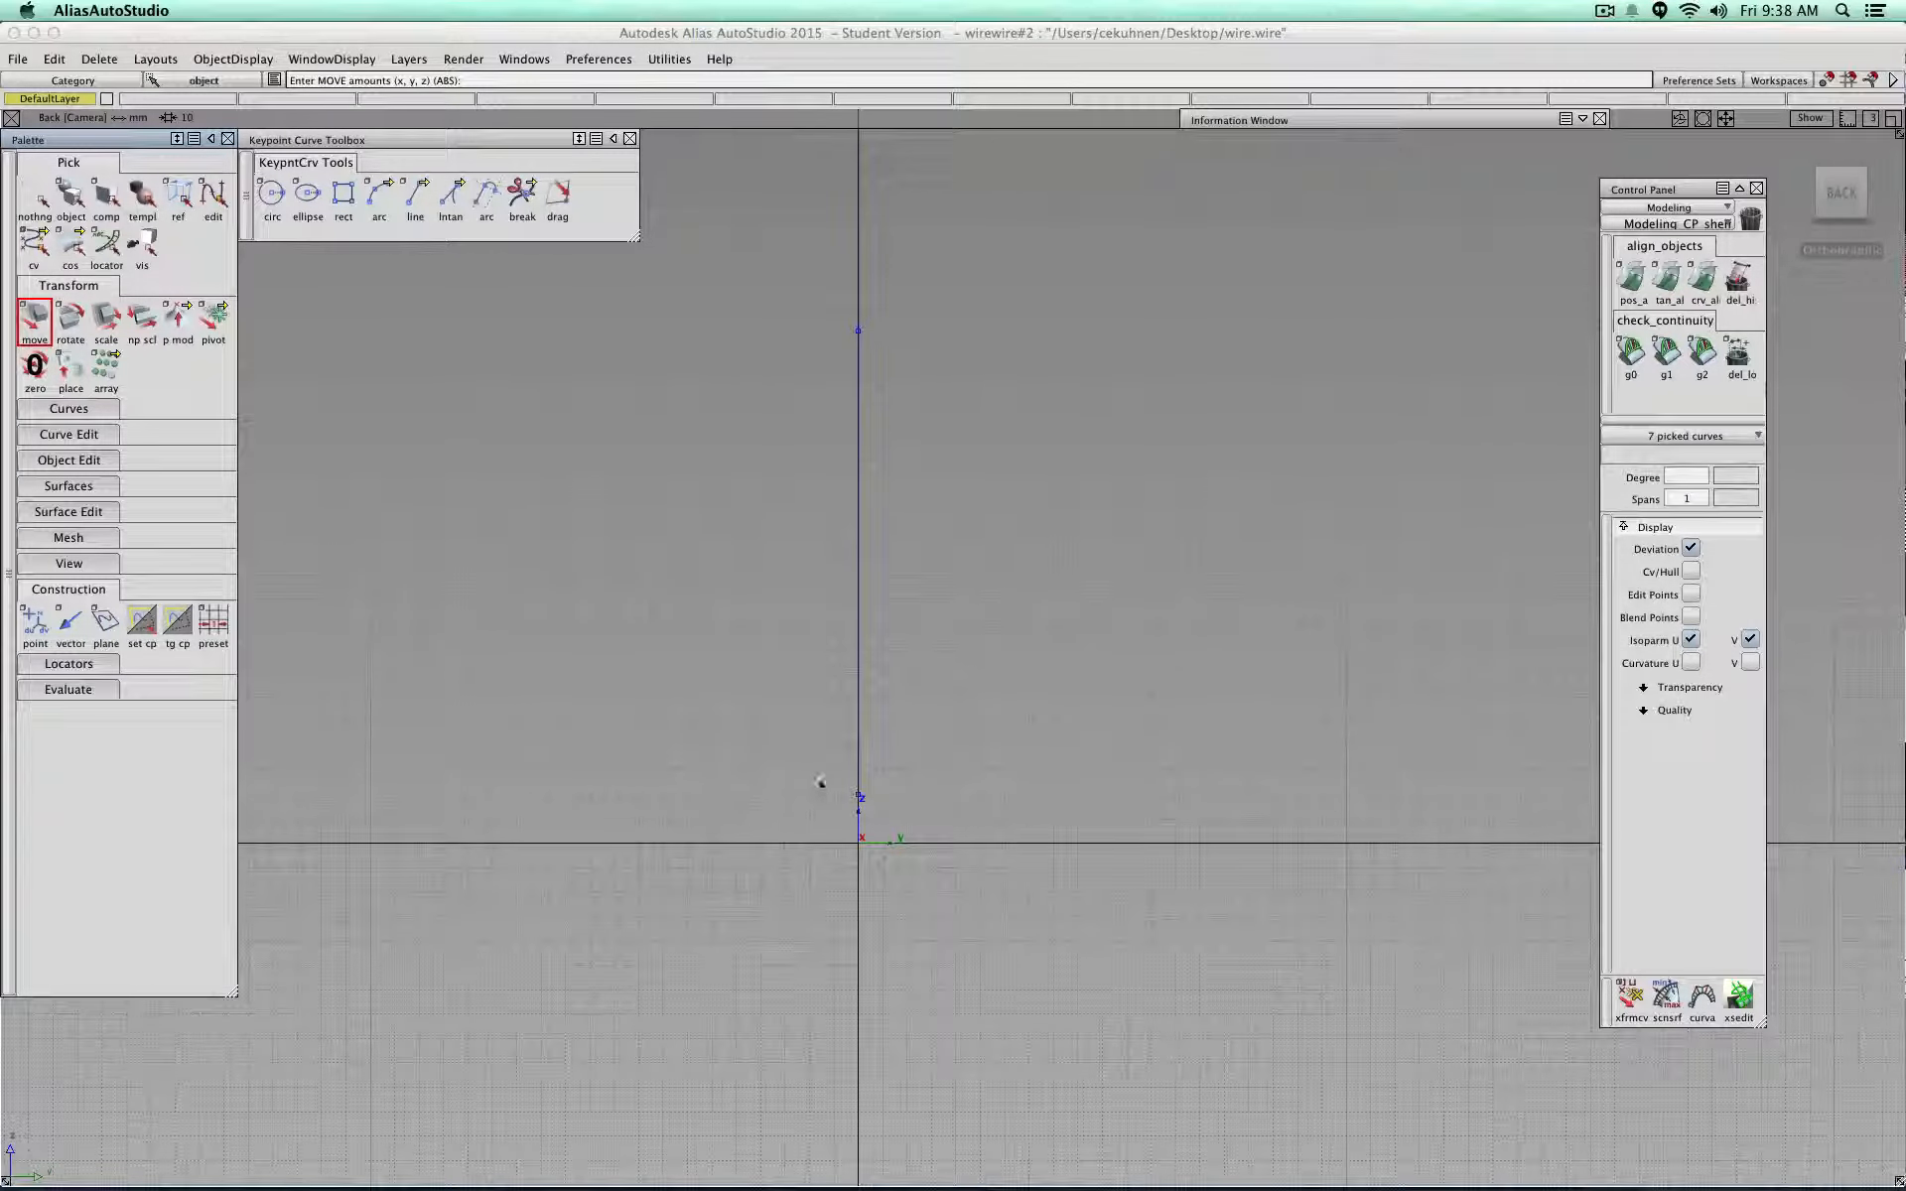
Step: In the back view, draw a vertical guide line about 4 mm long, level with the blade's bottom edge, and move it to about 1 mm from the blade
left_click_drag(705, 735, 979, 774, "shift+super")
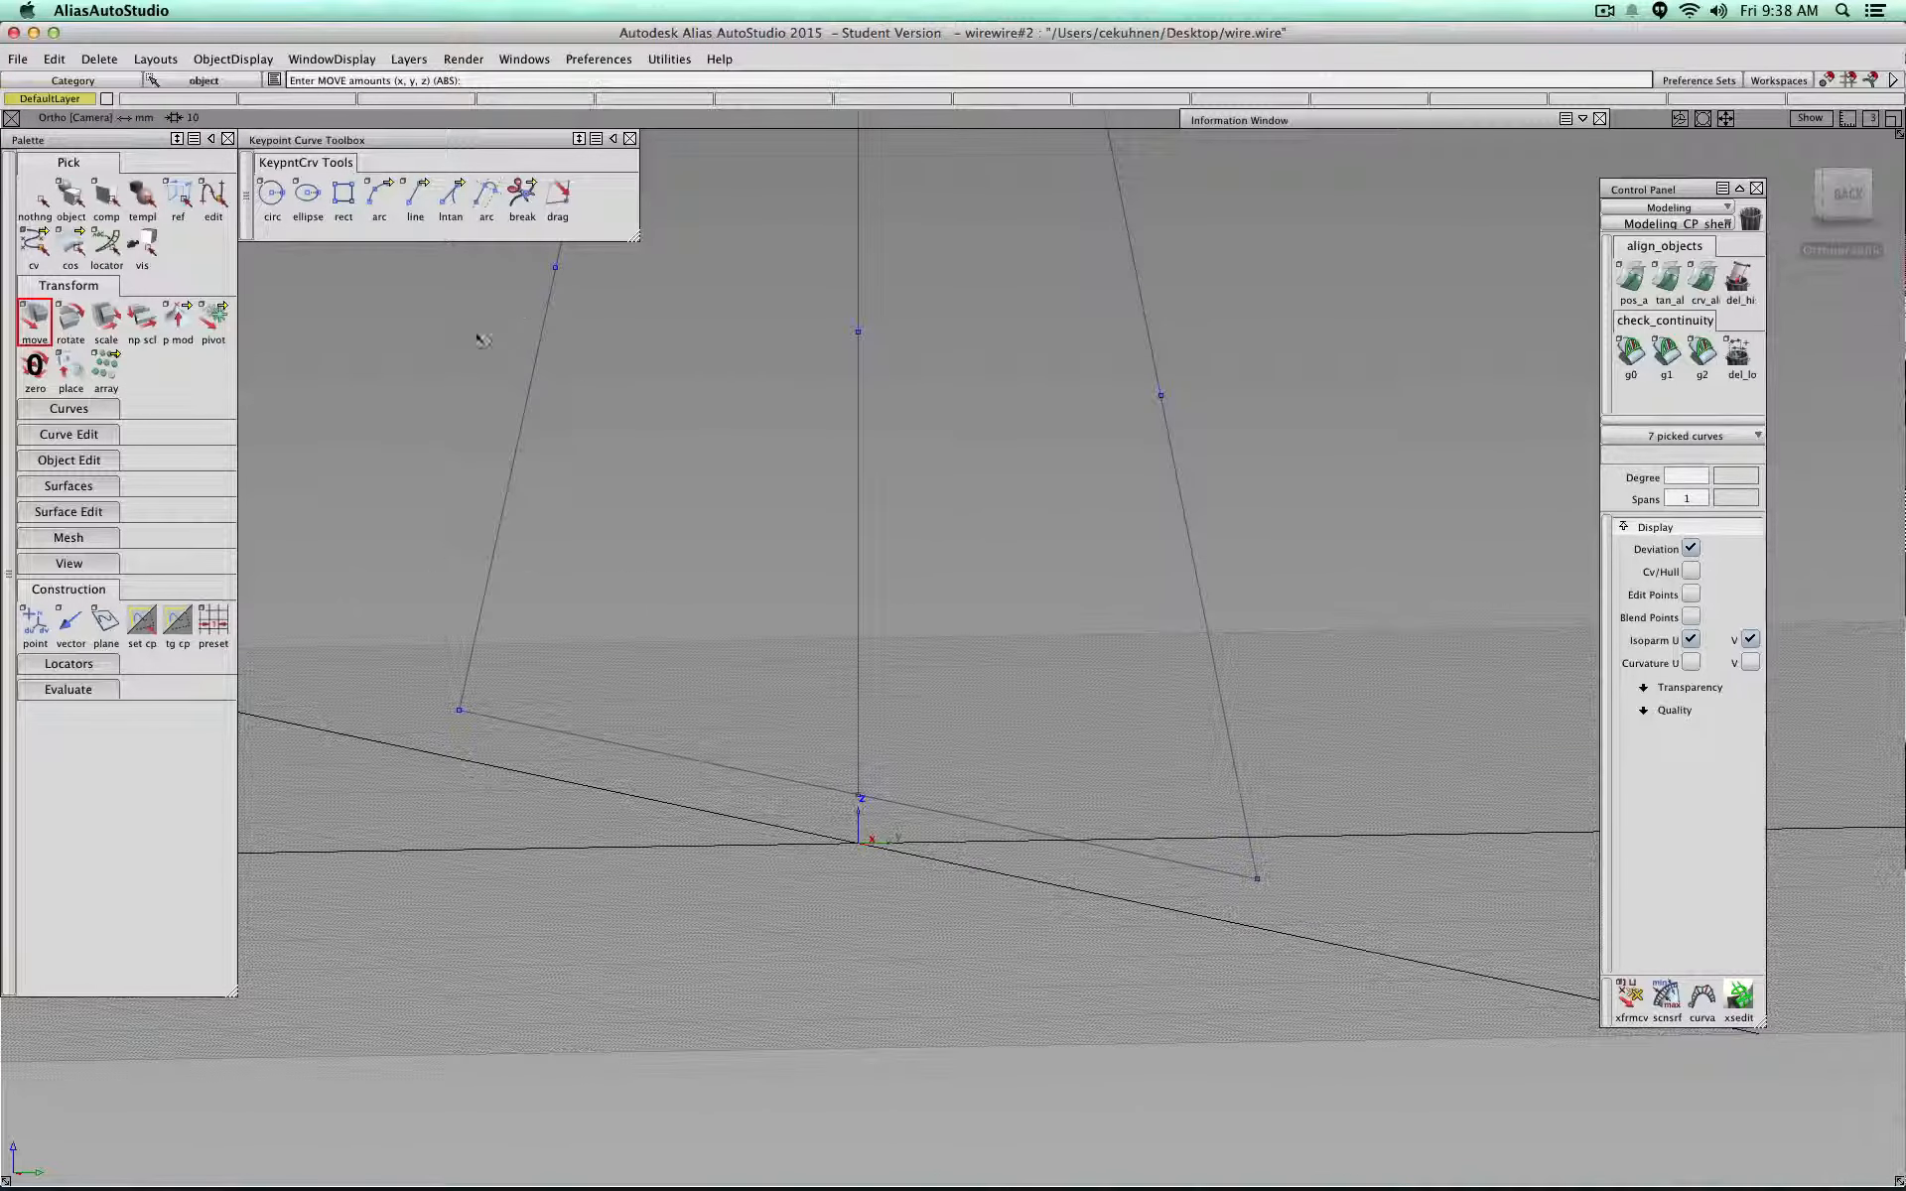
left_click(415, 195)
left_click(1845, 196)
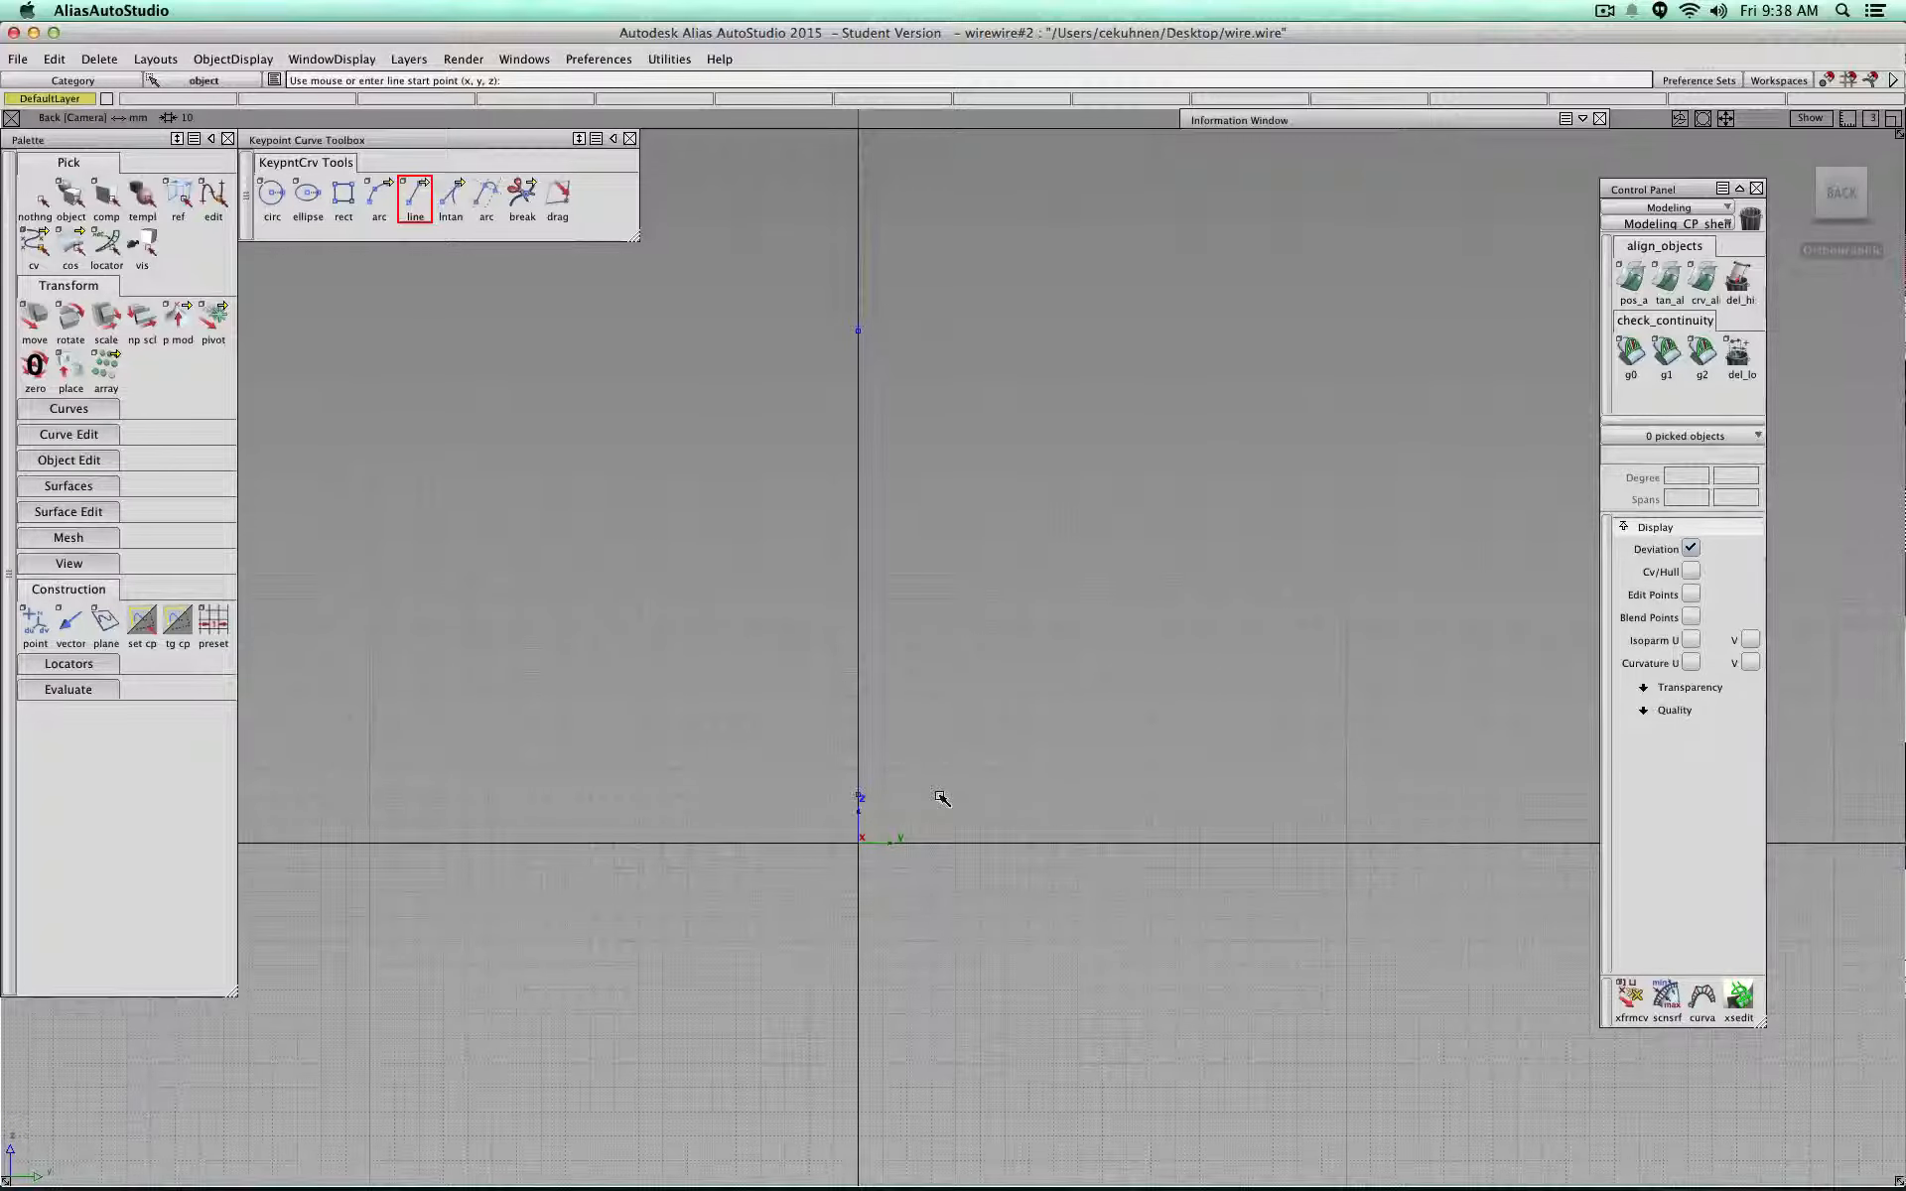
left_click_drag(957, 795, 964, 608)
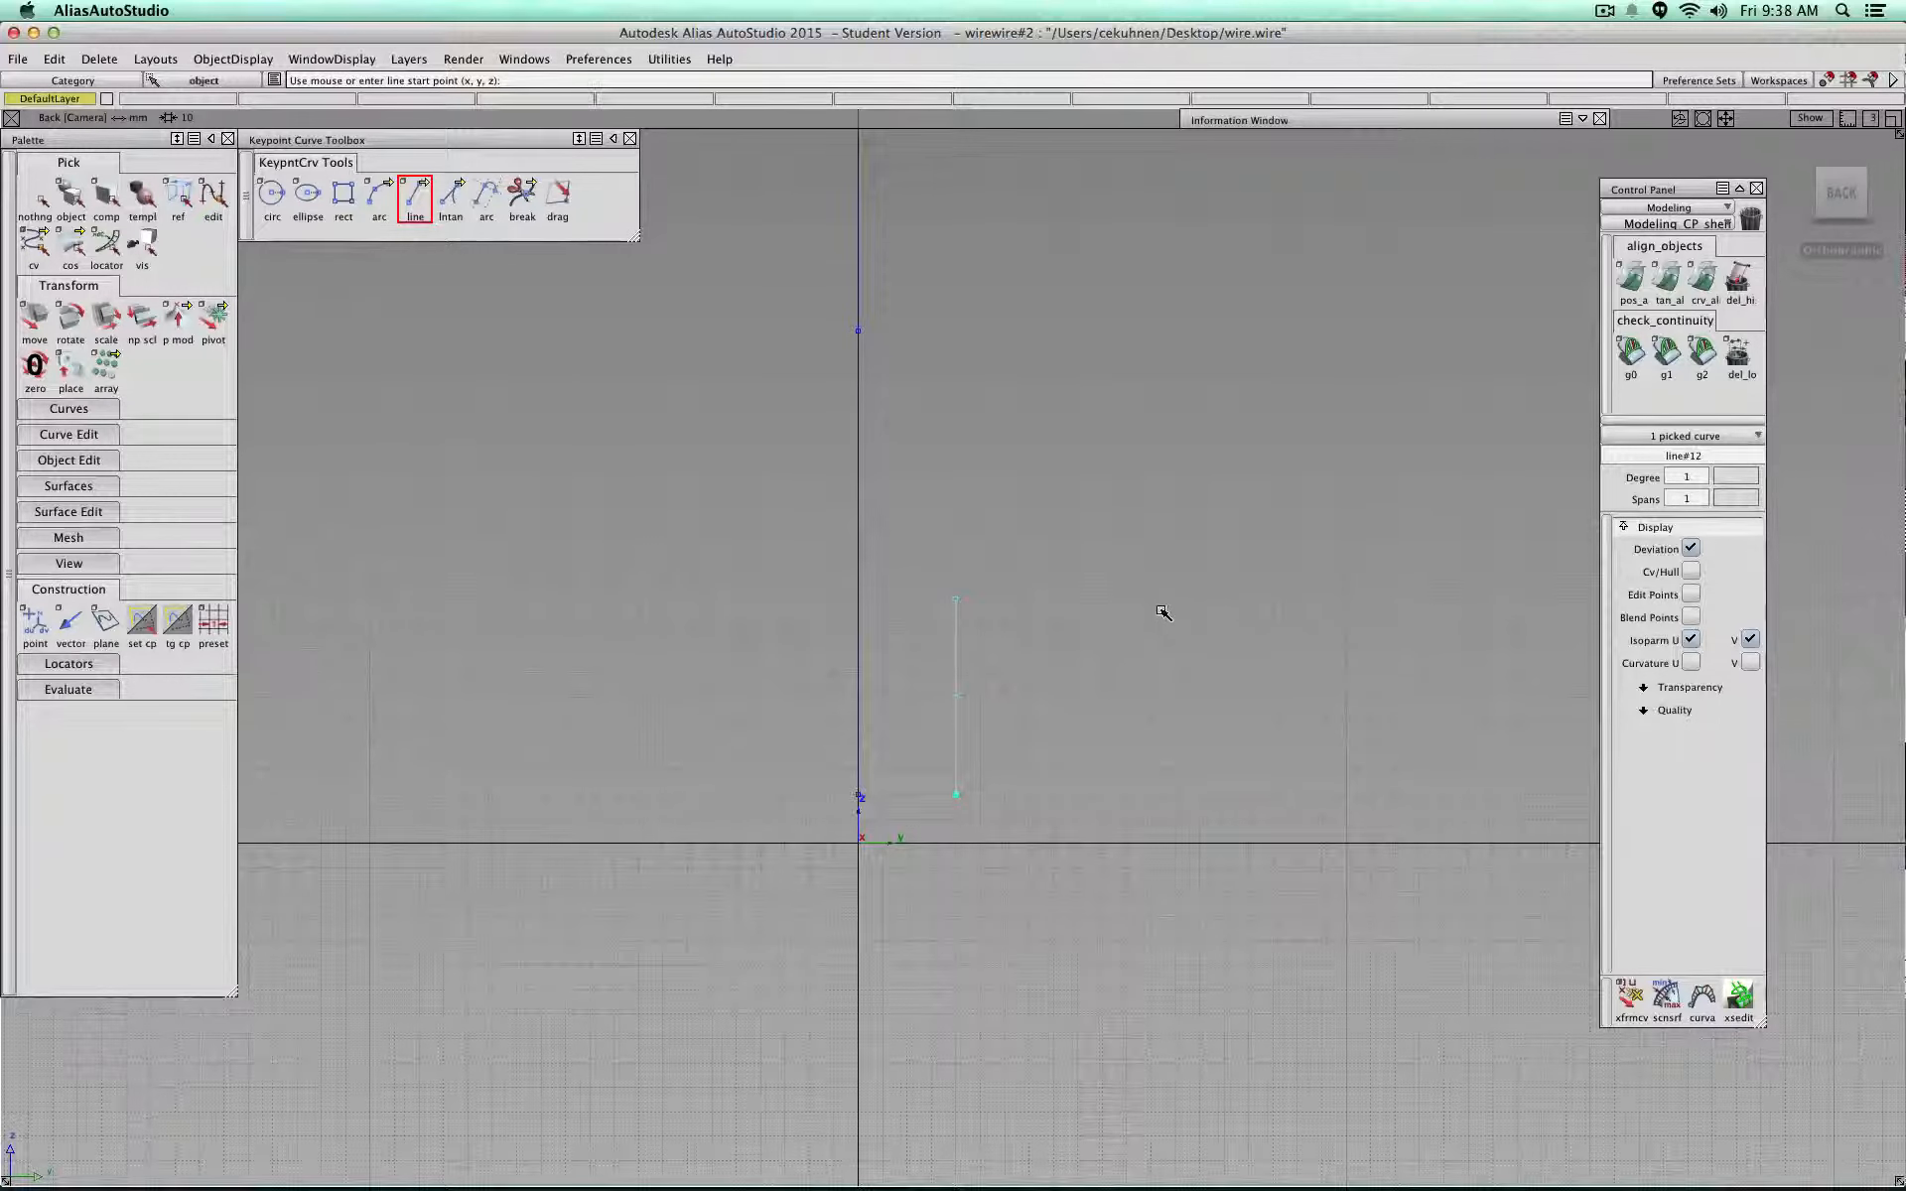
scroll(1165, 610, "up", 5)
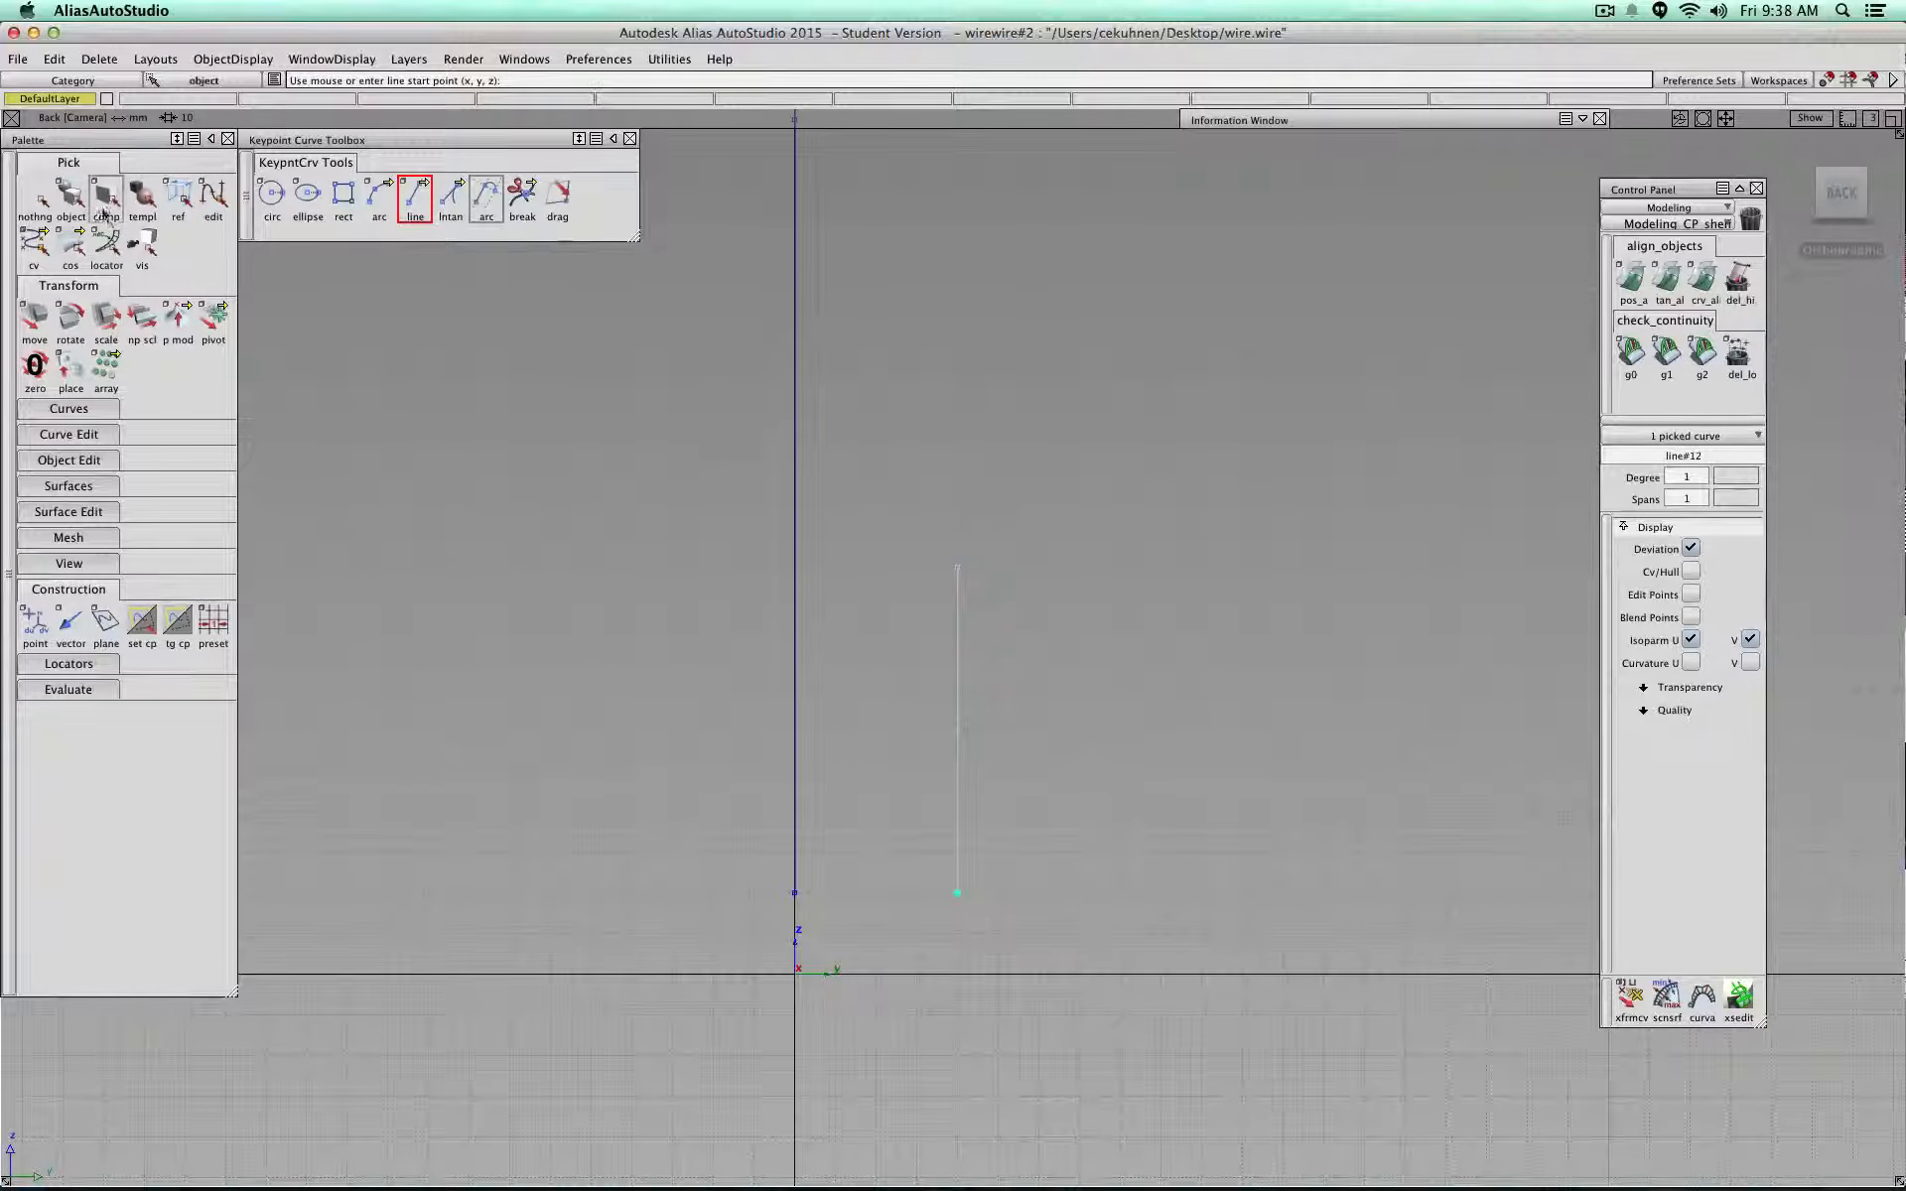
left_click(35, 318)
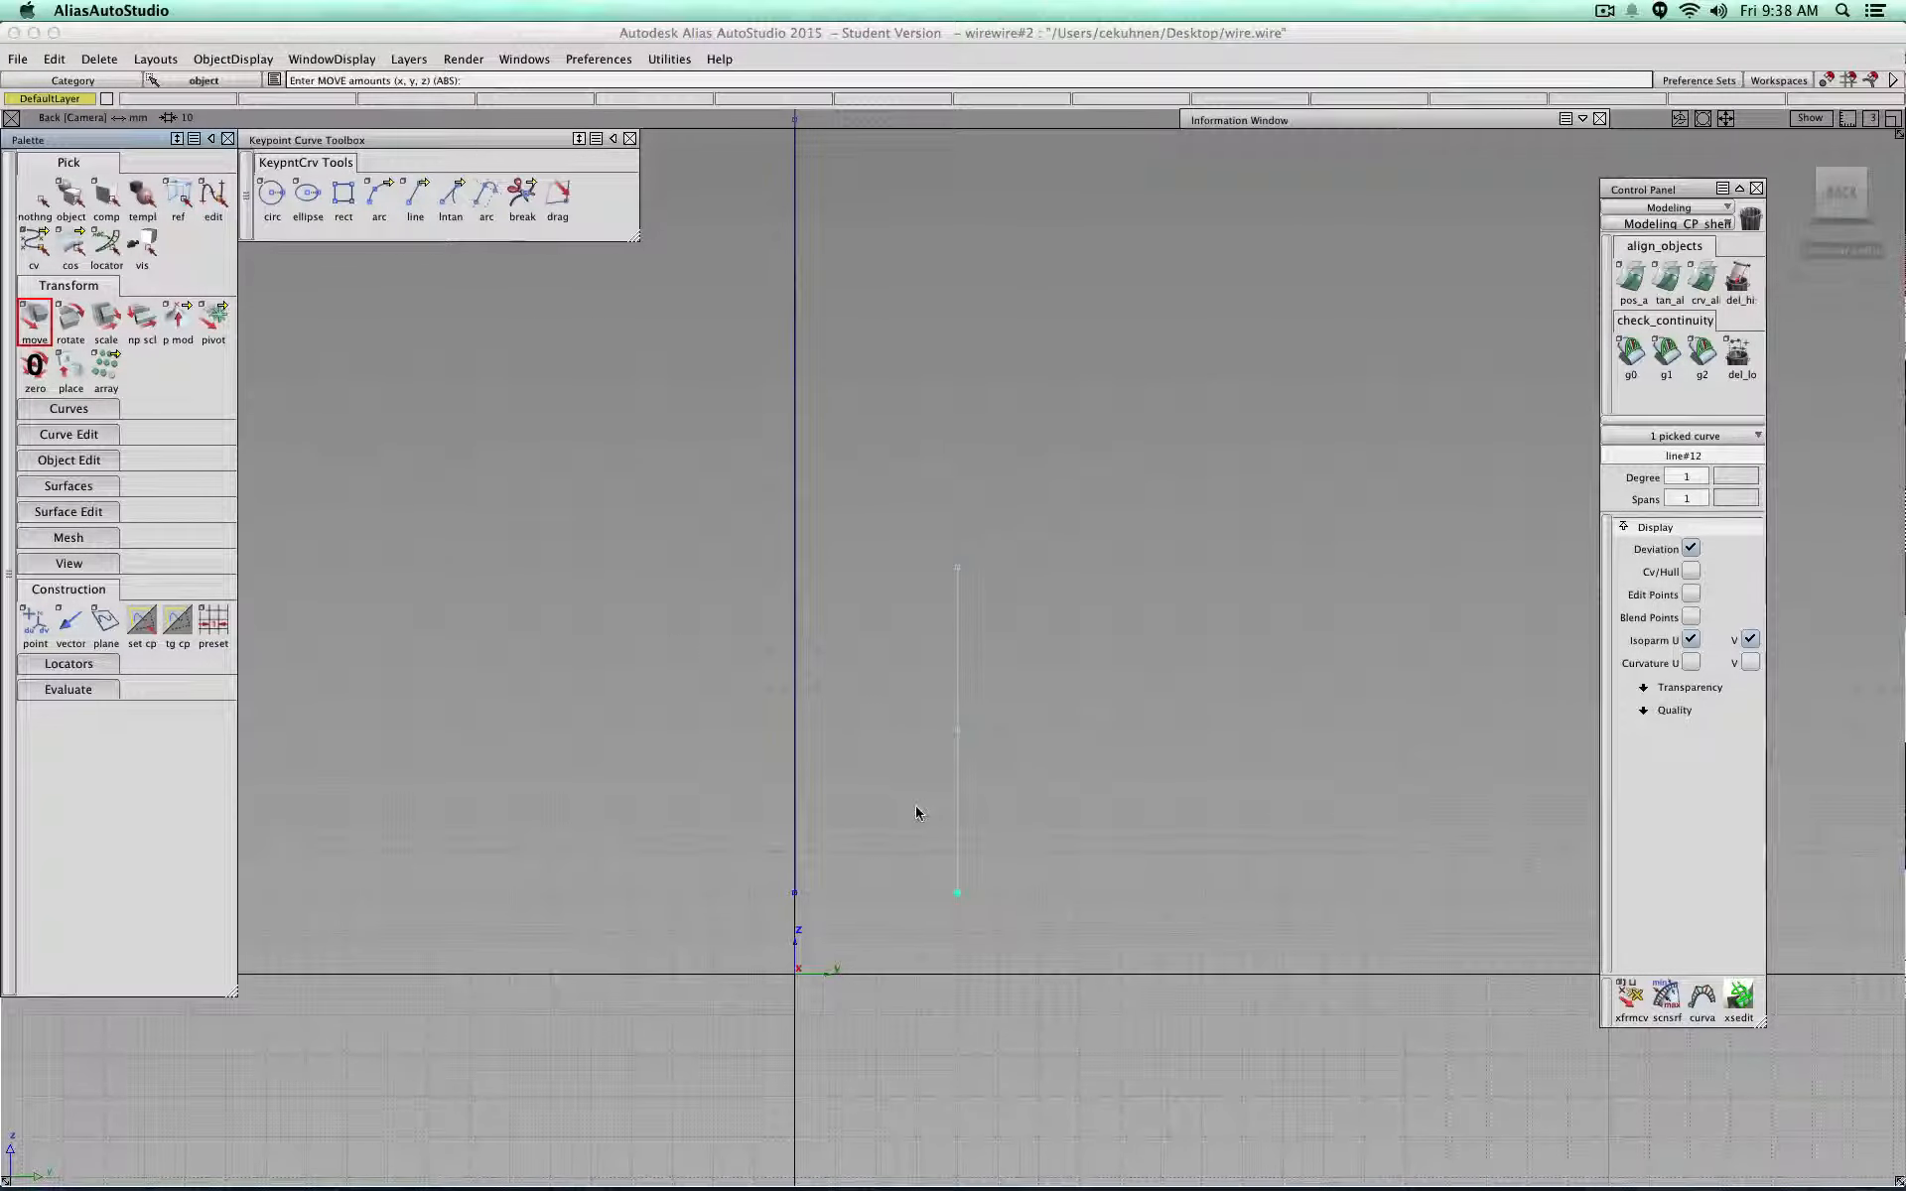
middle_click_drag(914, 808, 855, 883)
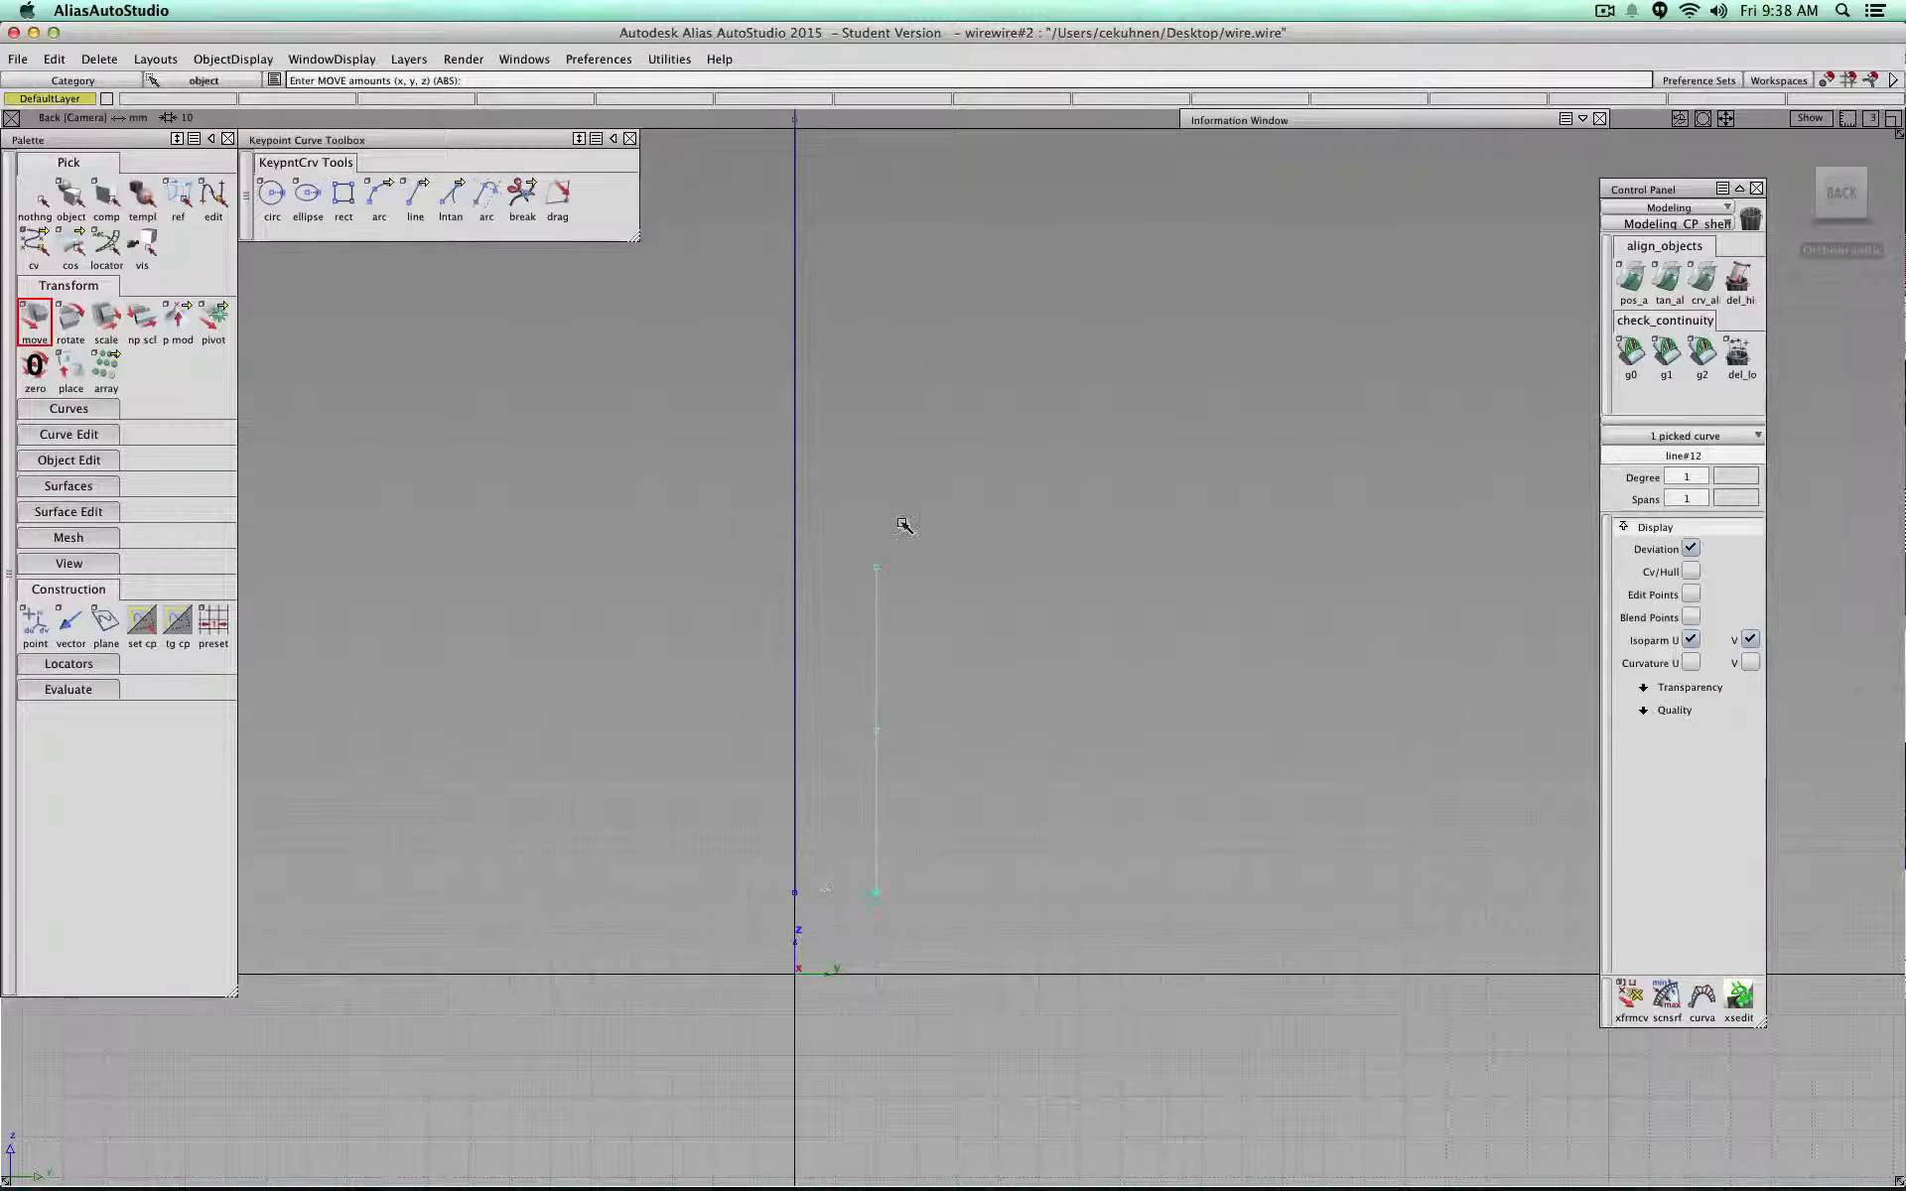
Step: Draw a V of two lines from midway between blade and guide line to the guide's top end and the blade plane at the same height
left_click(415, 198)
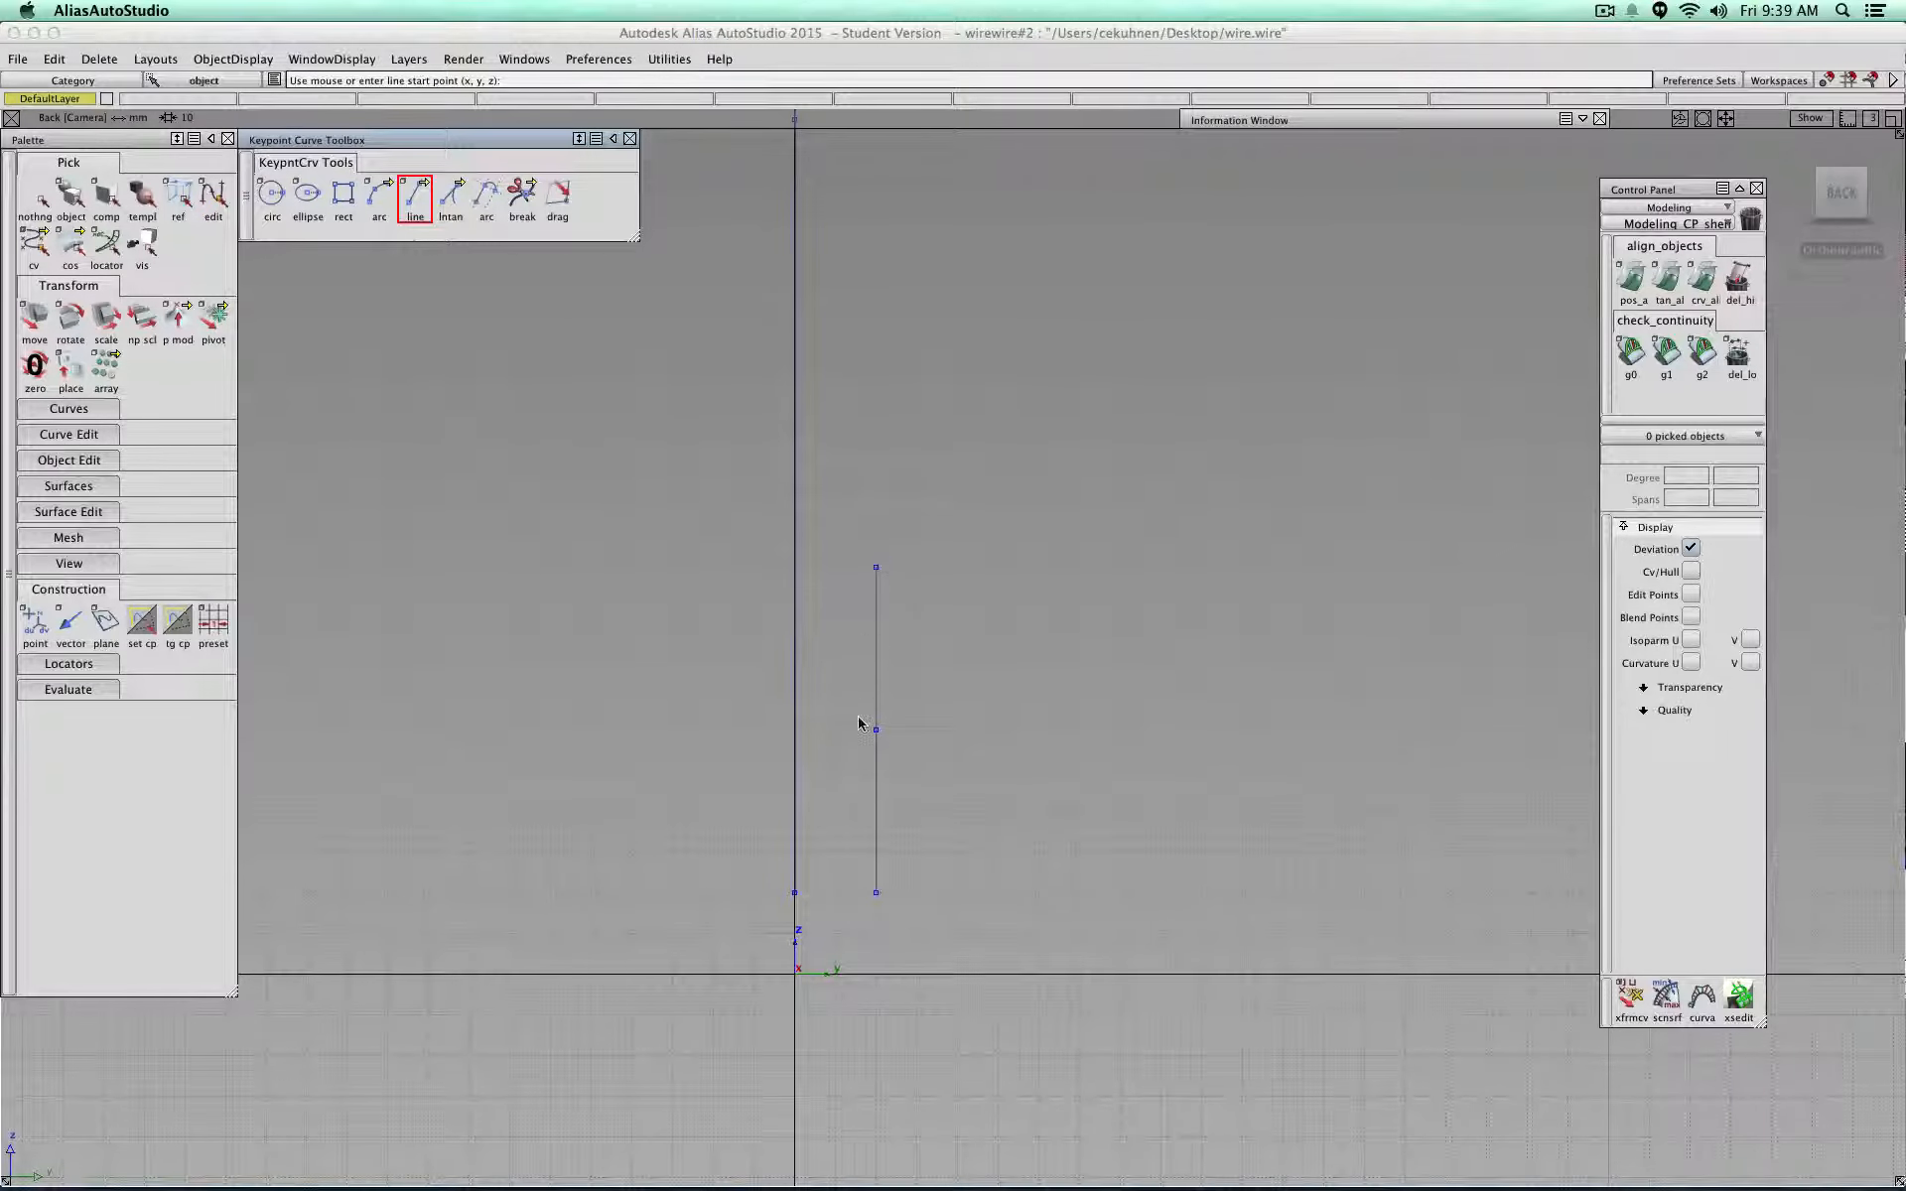
left_click(835, 892)
left_click(876, 567)
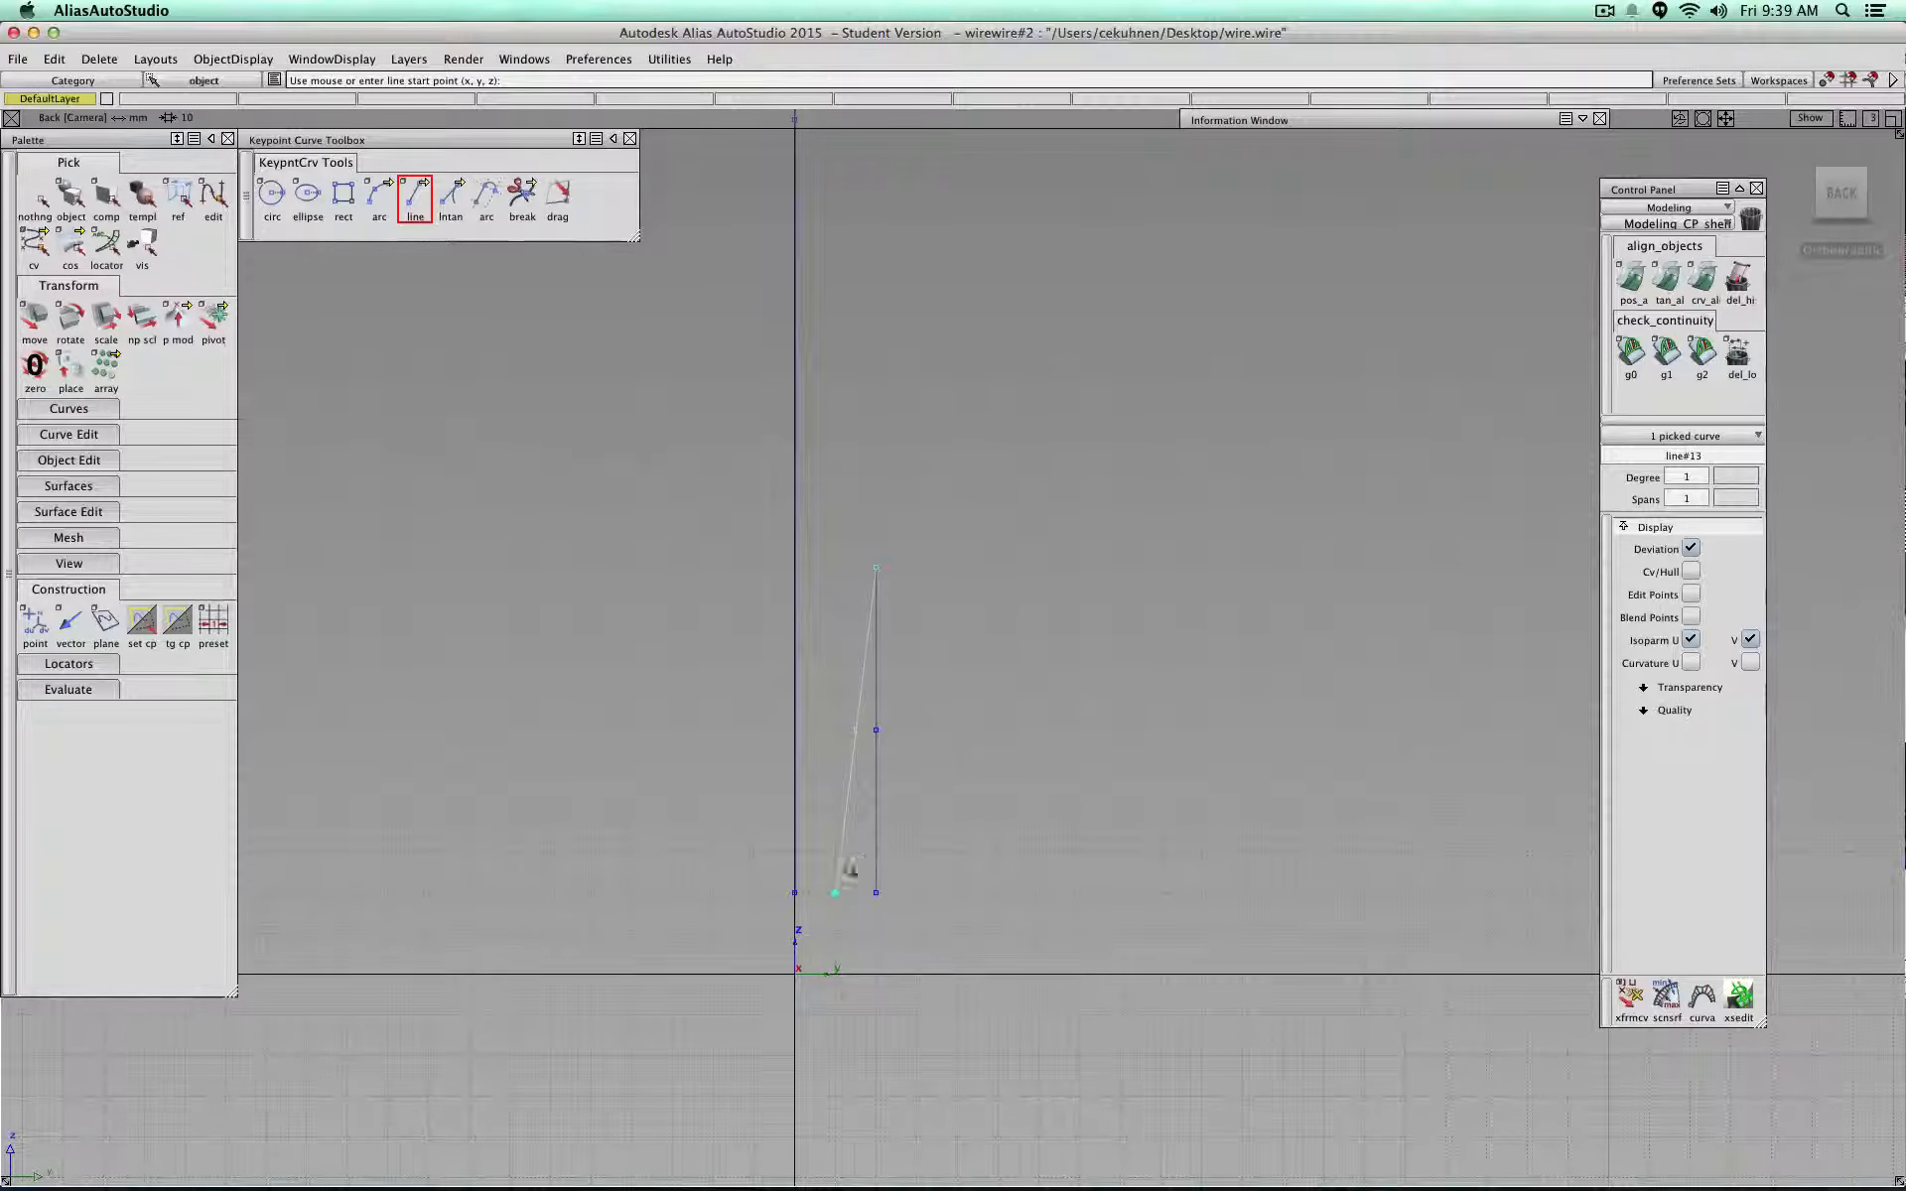
left_click(834, 892)
left_click(798, 571)
Step: Delete the vertical guide line beside the V profile
left_click_drag(994, 628, 996, 598, "ctrl+shift")
left_click_drag(993, 640, 976, 703, "ctrl+shift")
left_click(876, 780)
key("Delete")
scroll(904, 733, "down", 3)
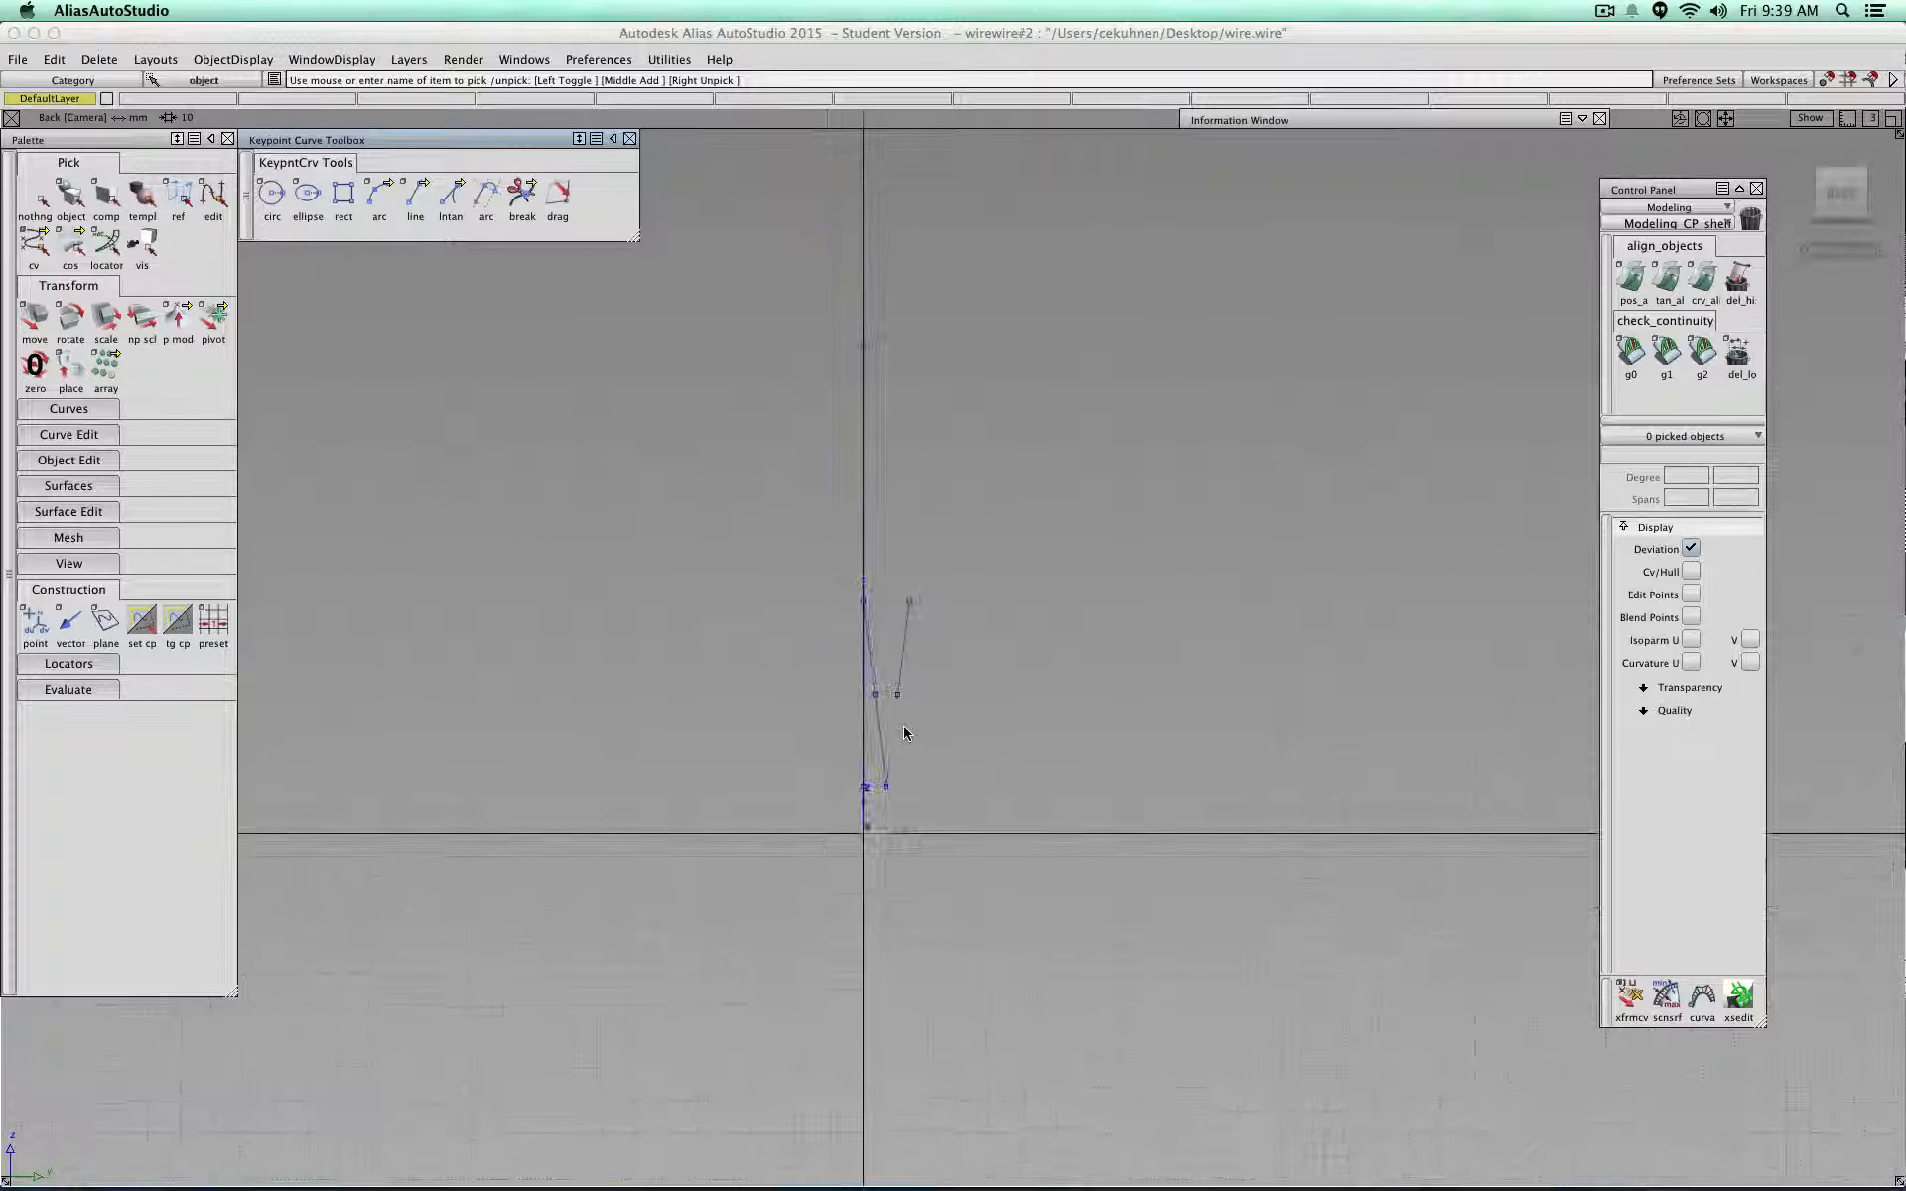
left_click_drag(906, 731, 973, 737, "alt+shift")
scroll(973, 736, "down", 3)
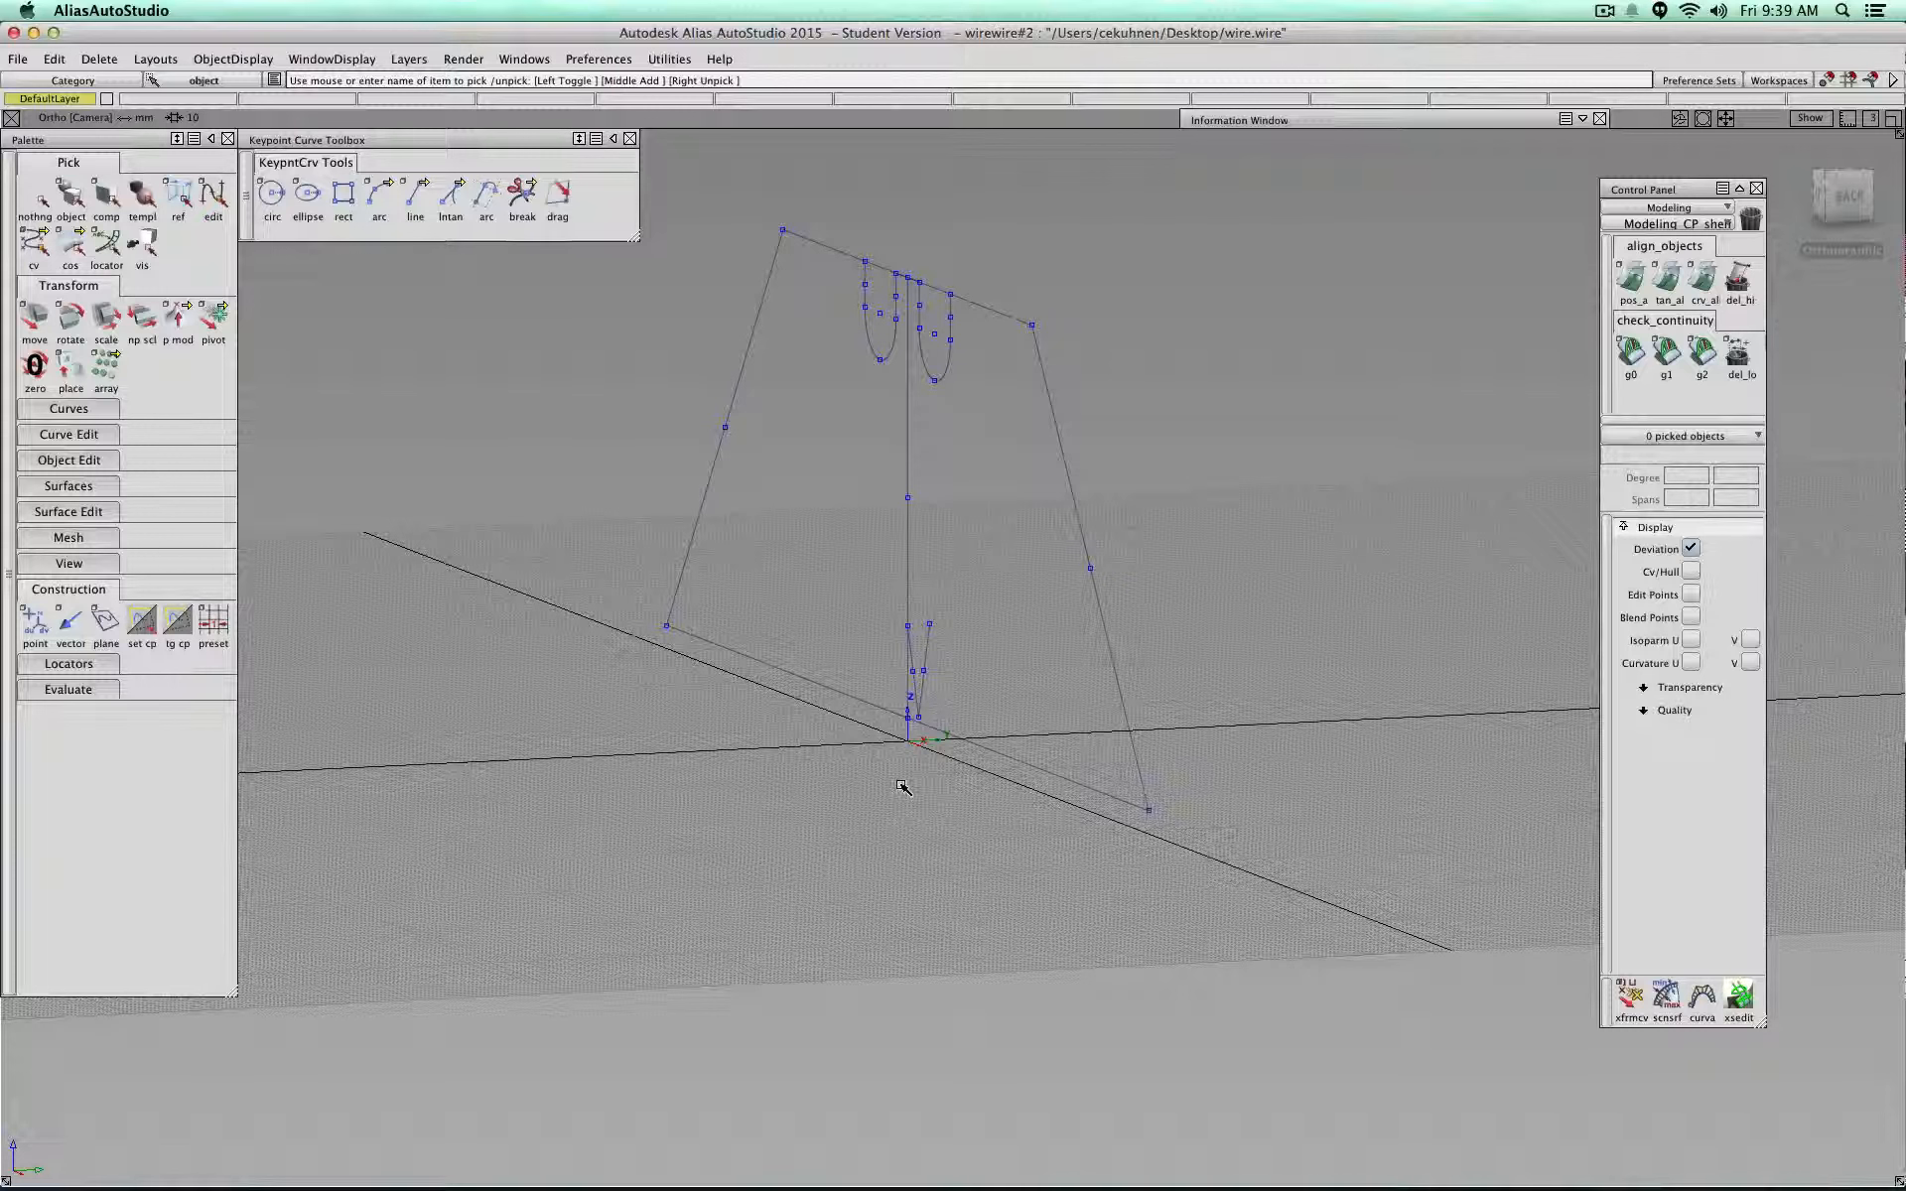
left_click(1863, 199)
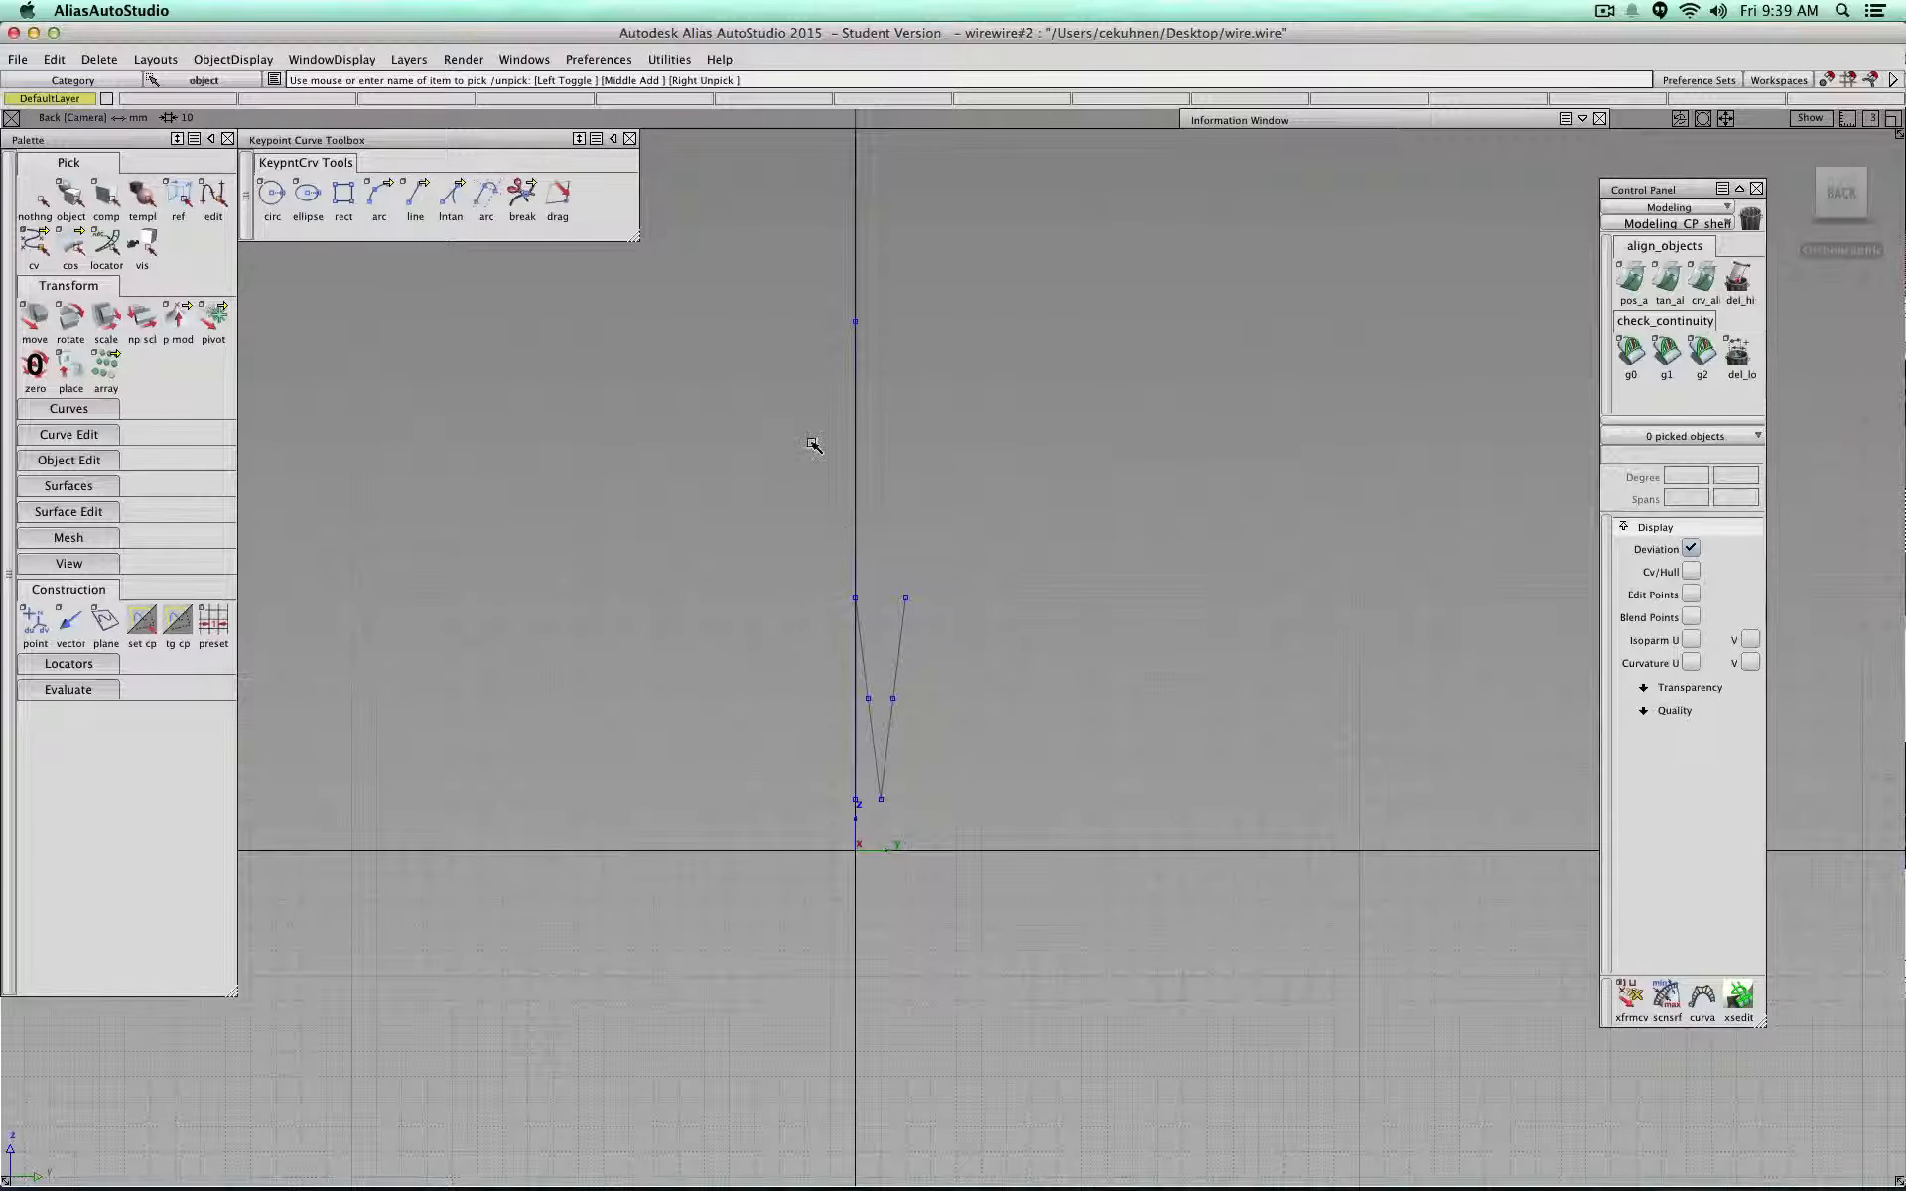
Step: Set the length of both slanted lines of the V profile to 6 mm
left_click(898, 654)
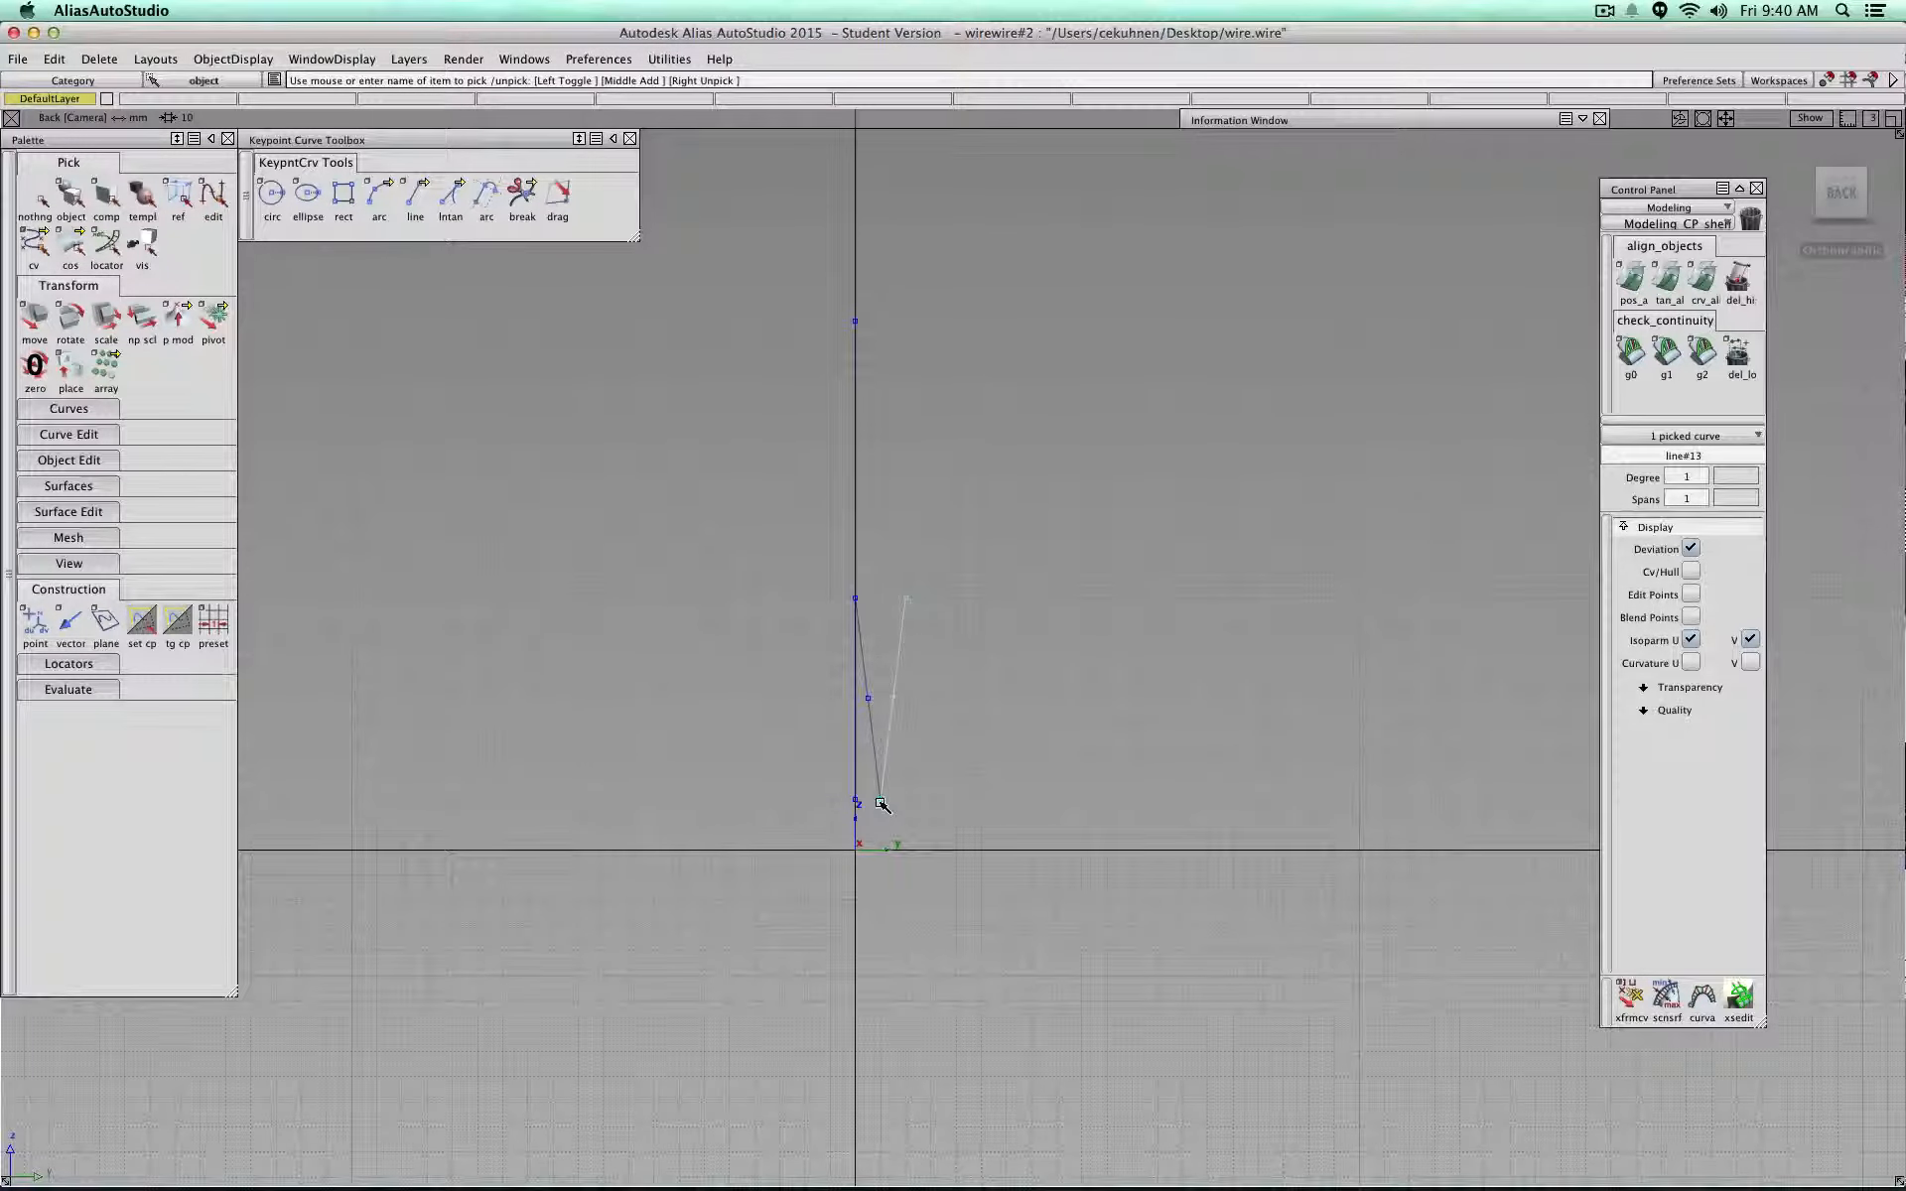
left_click(1582, 118)
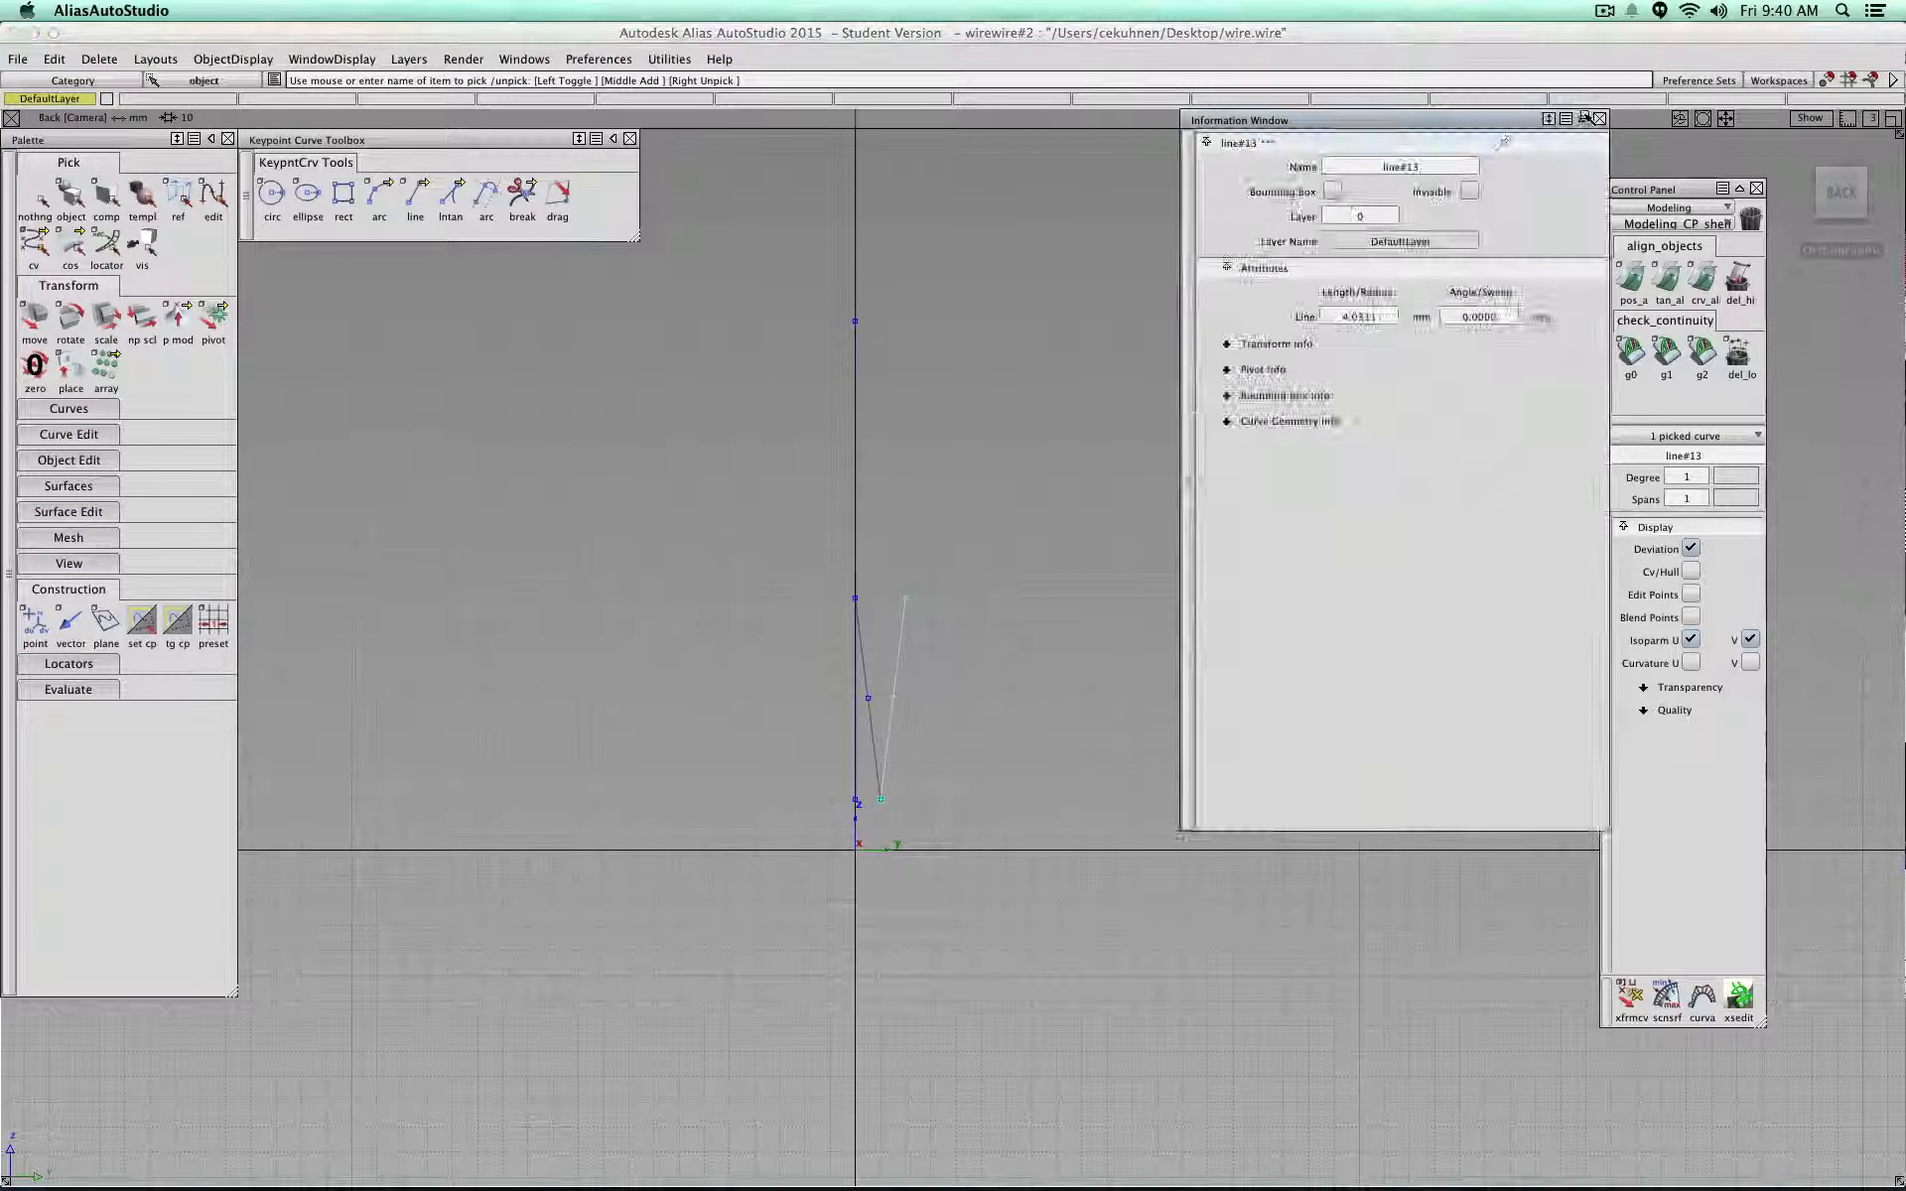
left_click(1376, 315)
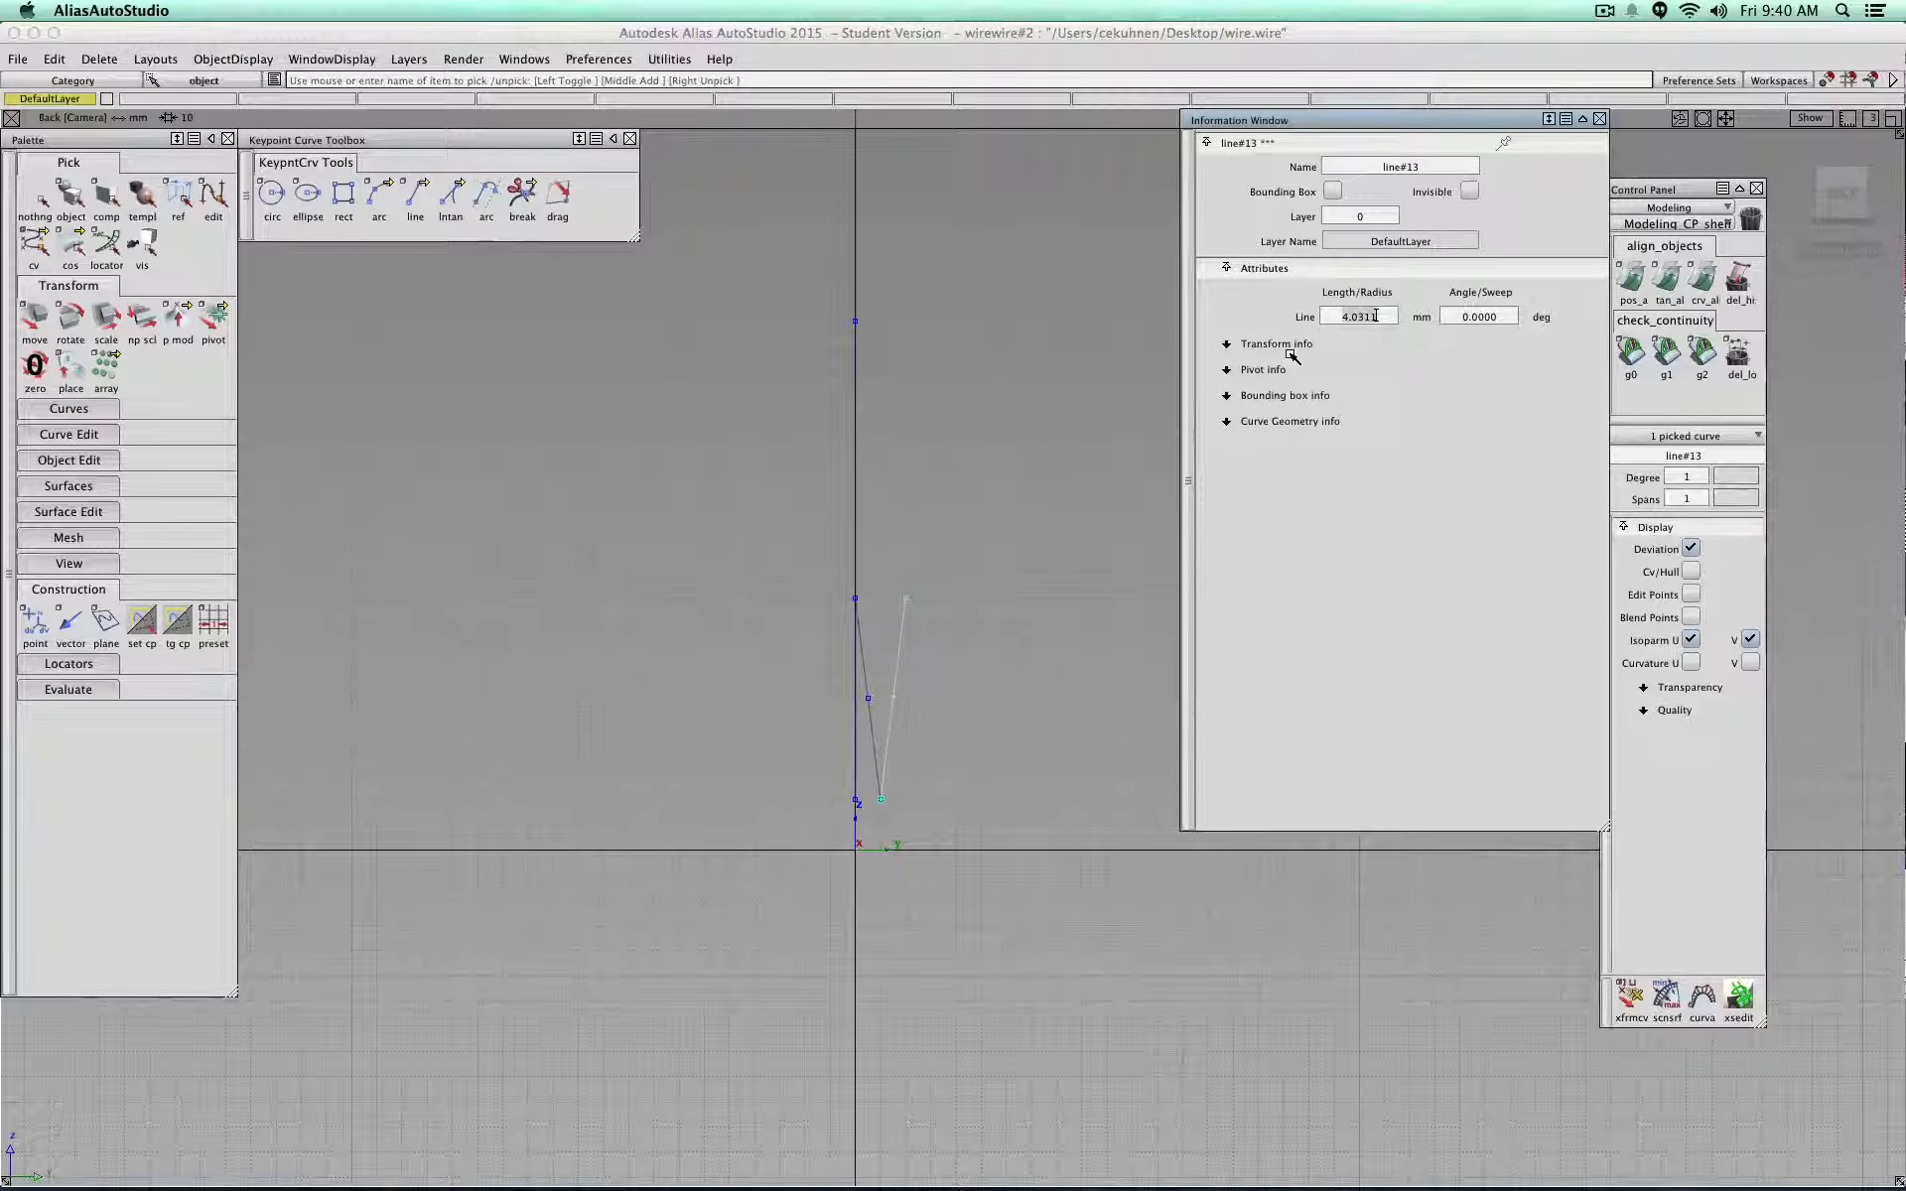
type("6")
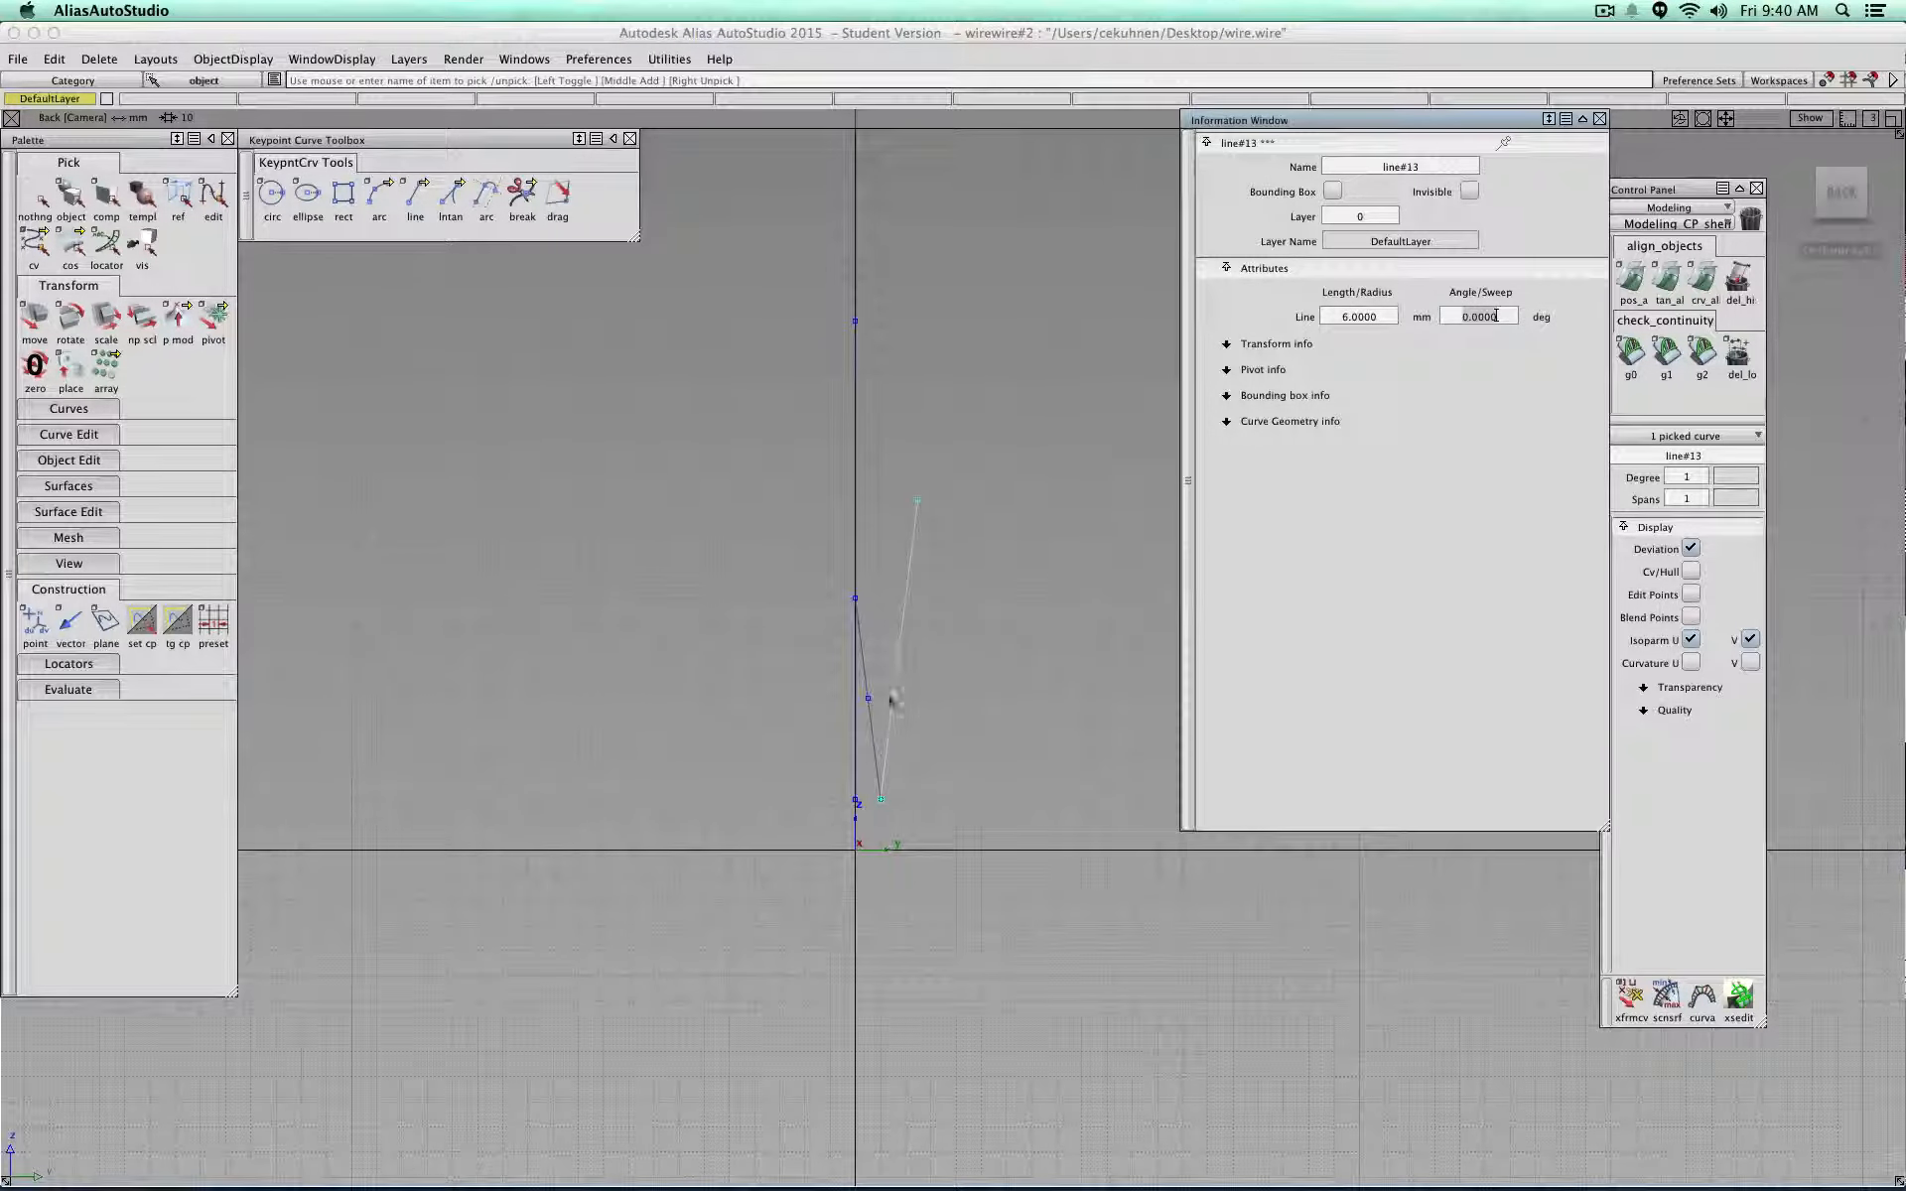
left_click(866, 715)
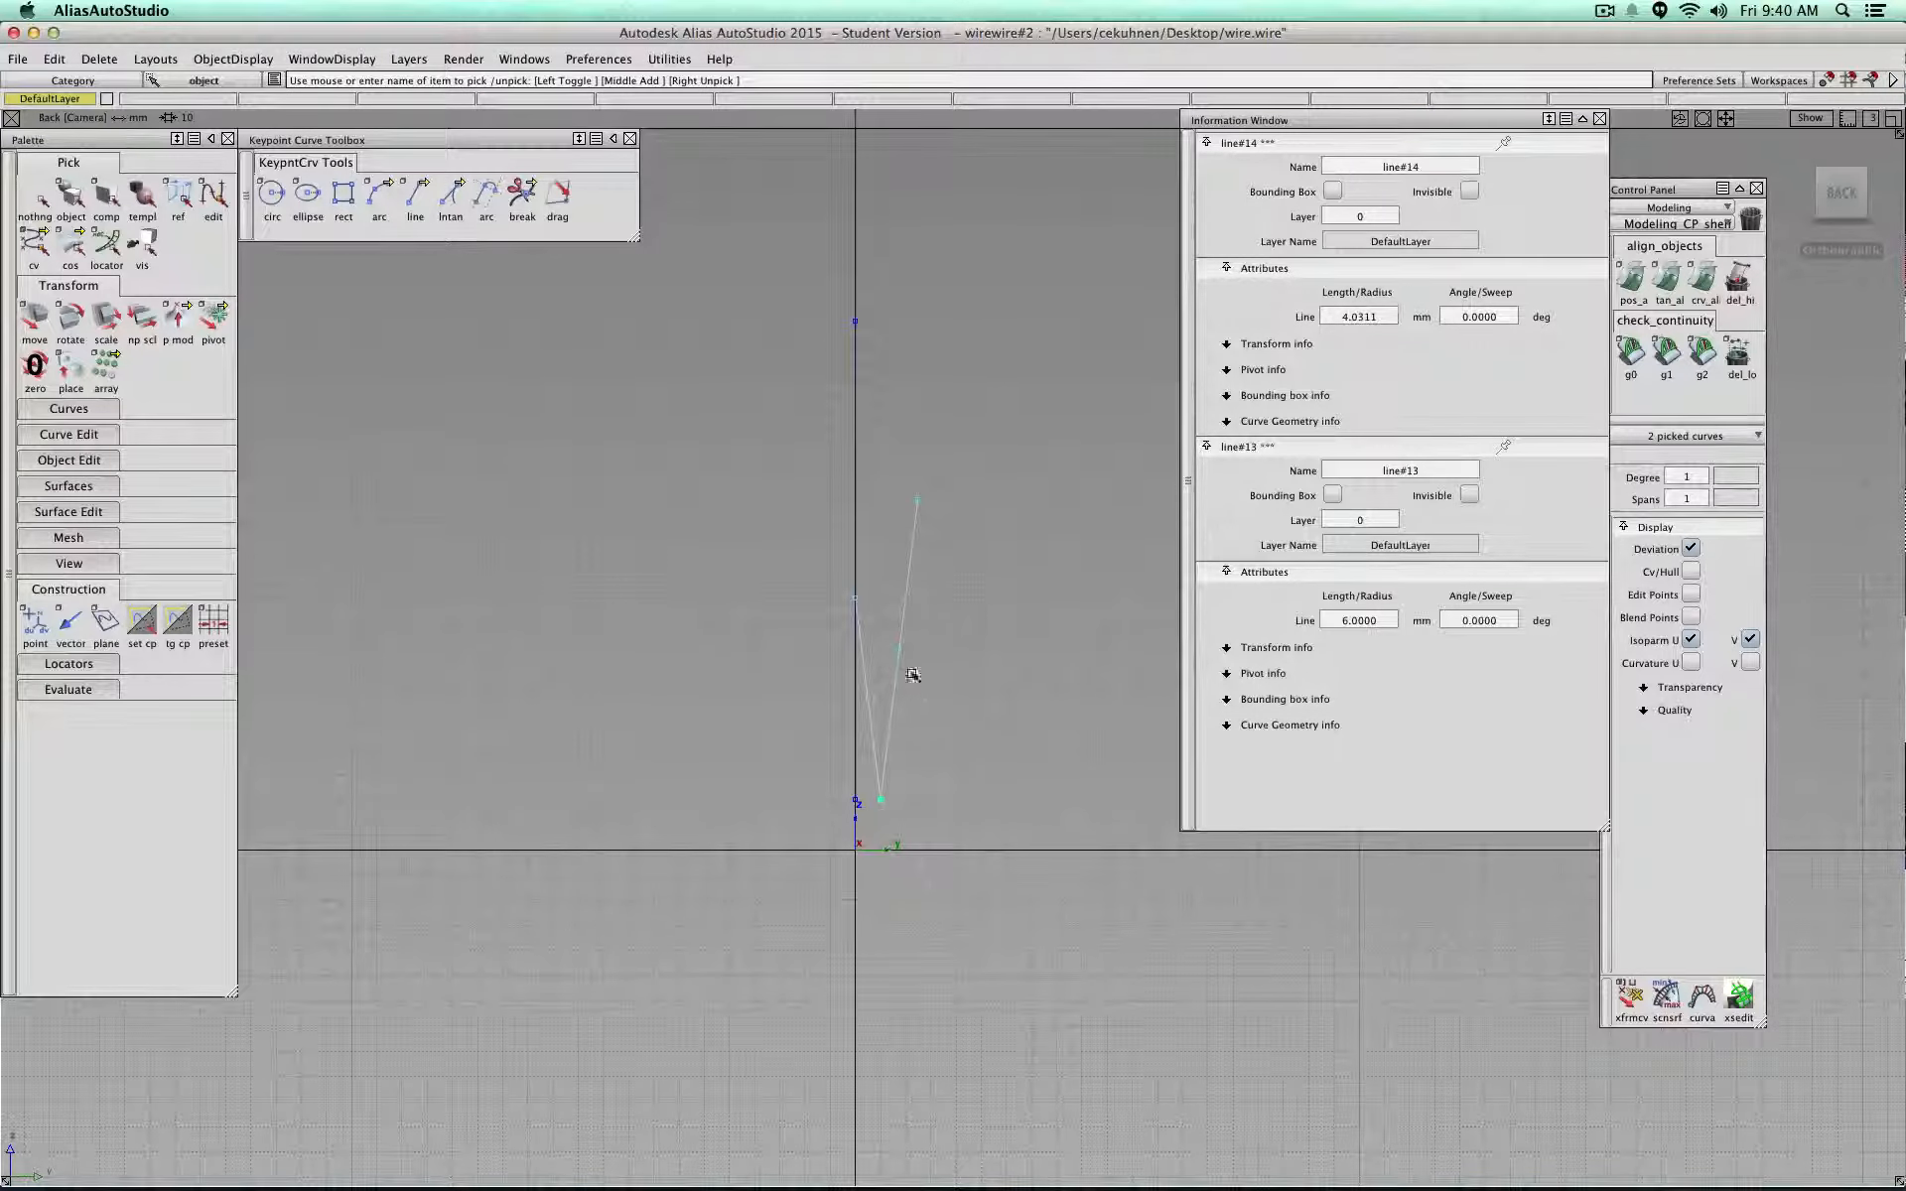
left_click(883, 766)
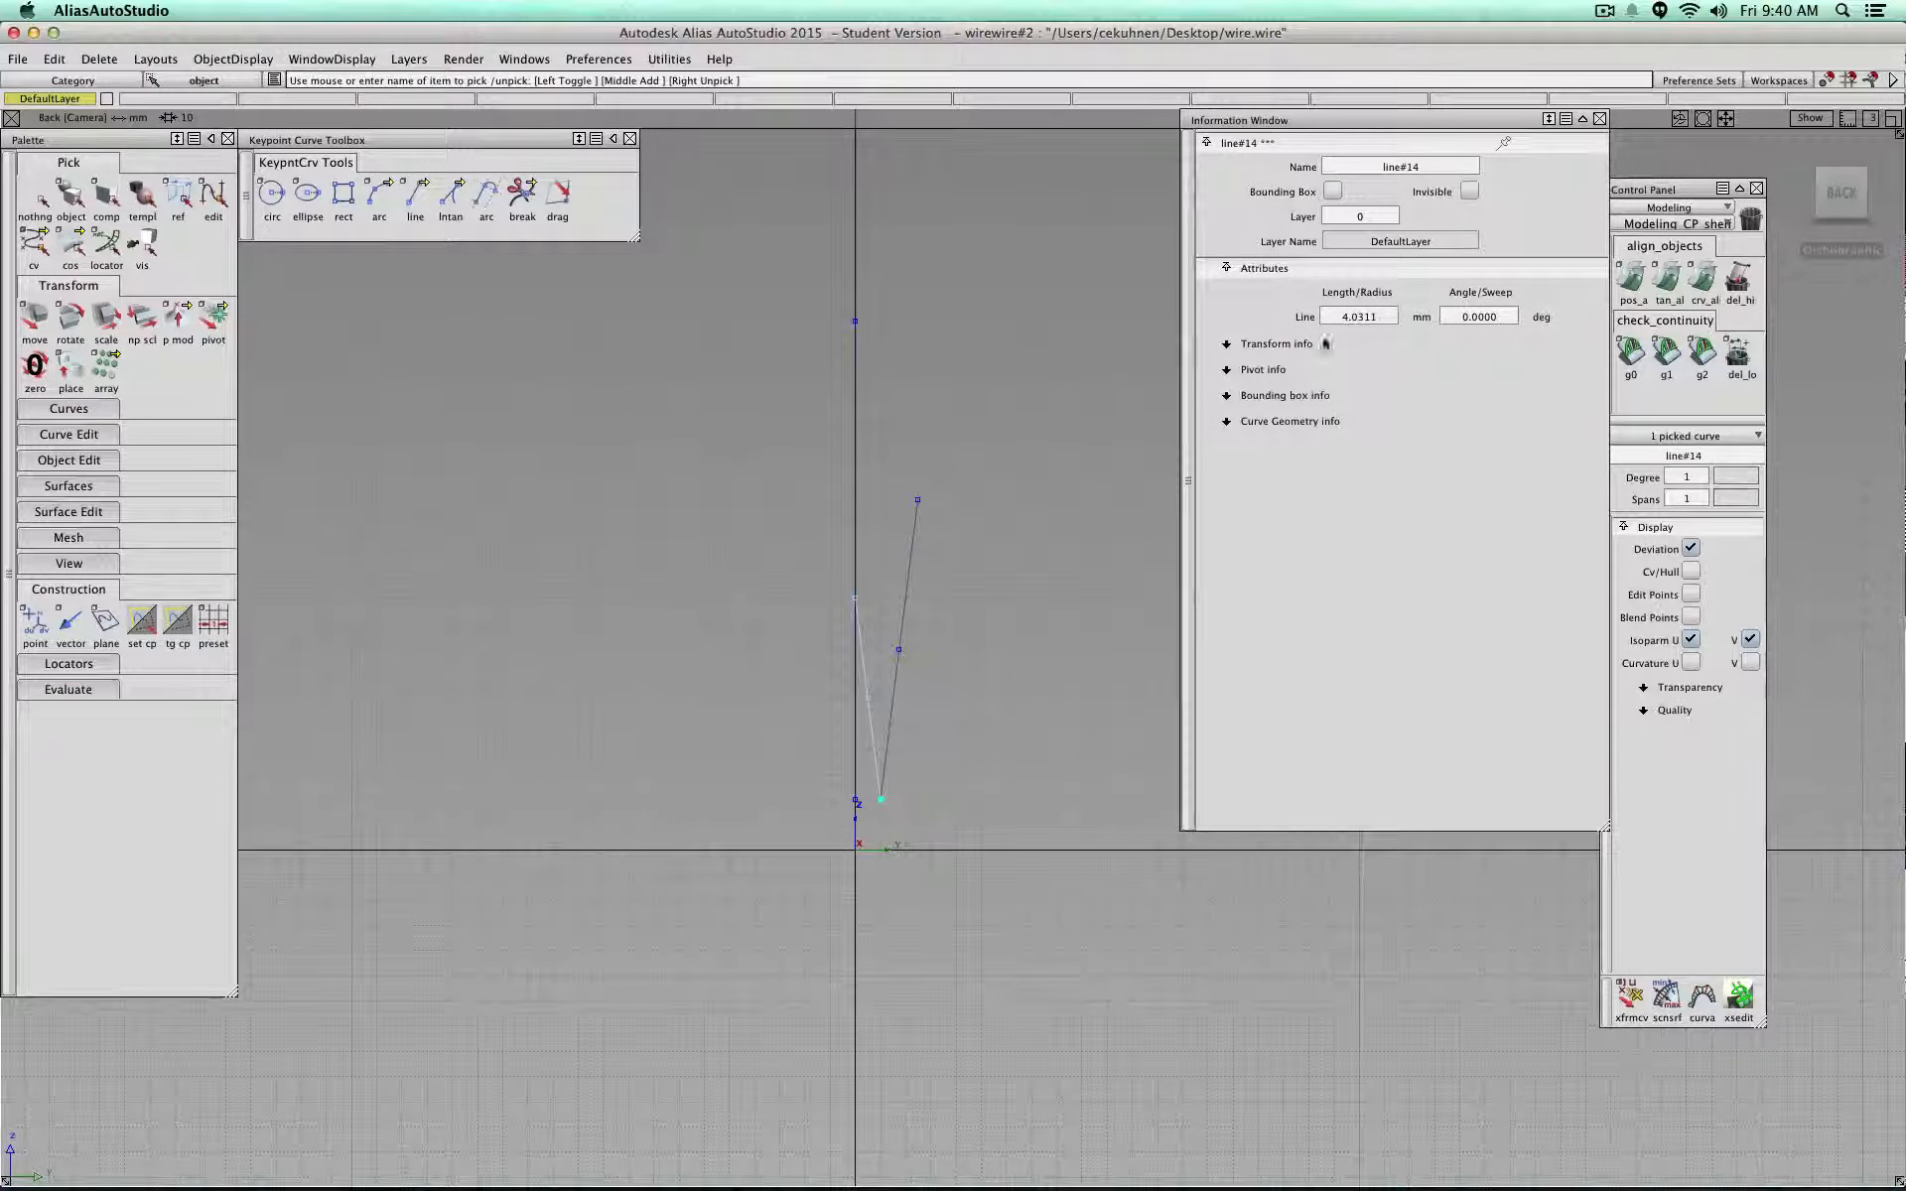
left_click(1358, 315)
type("6")
key("Return")
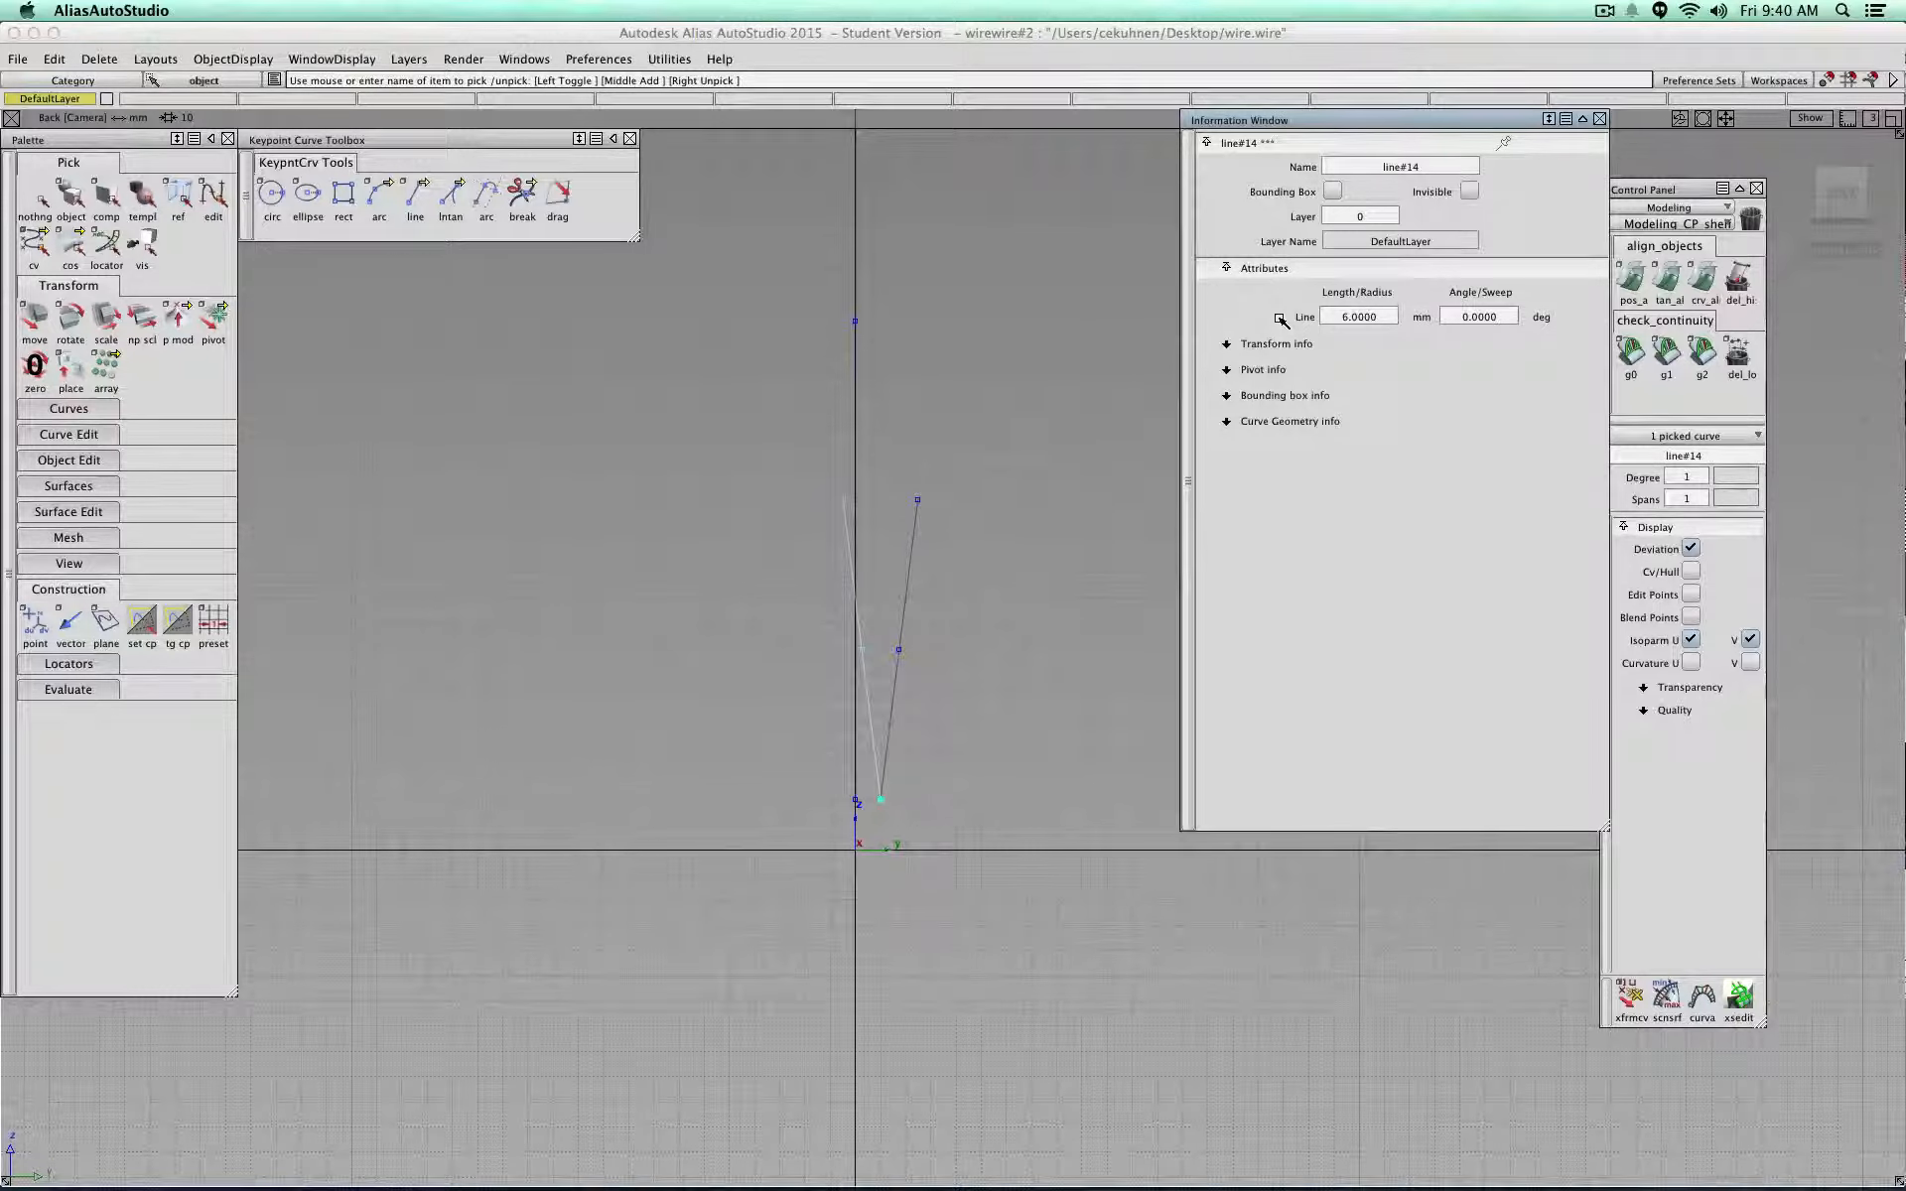
left_click(1583, 118)
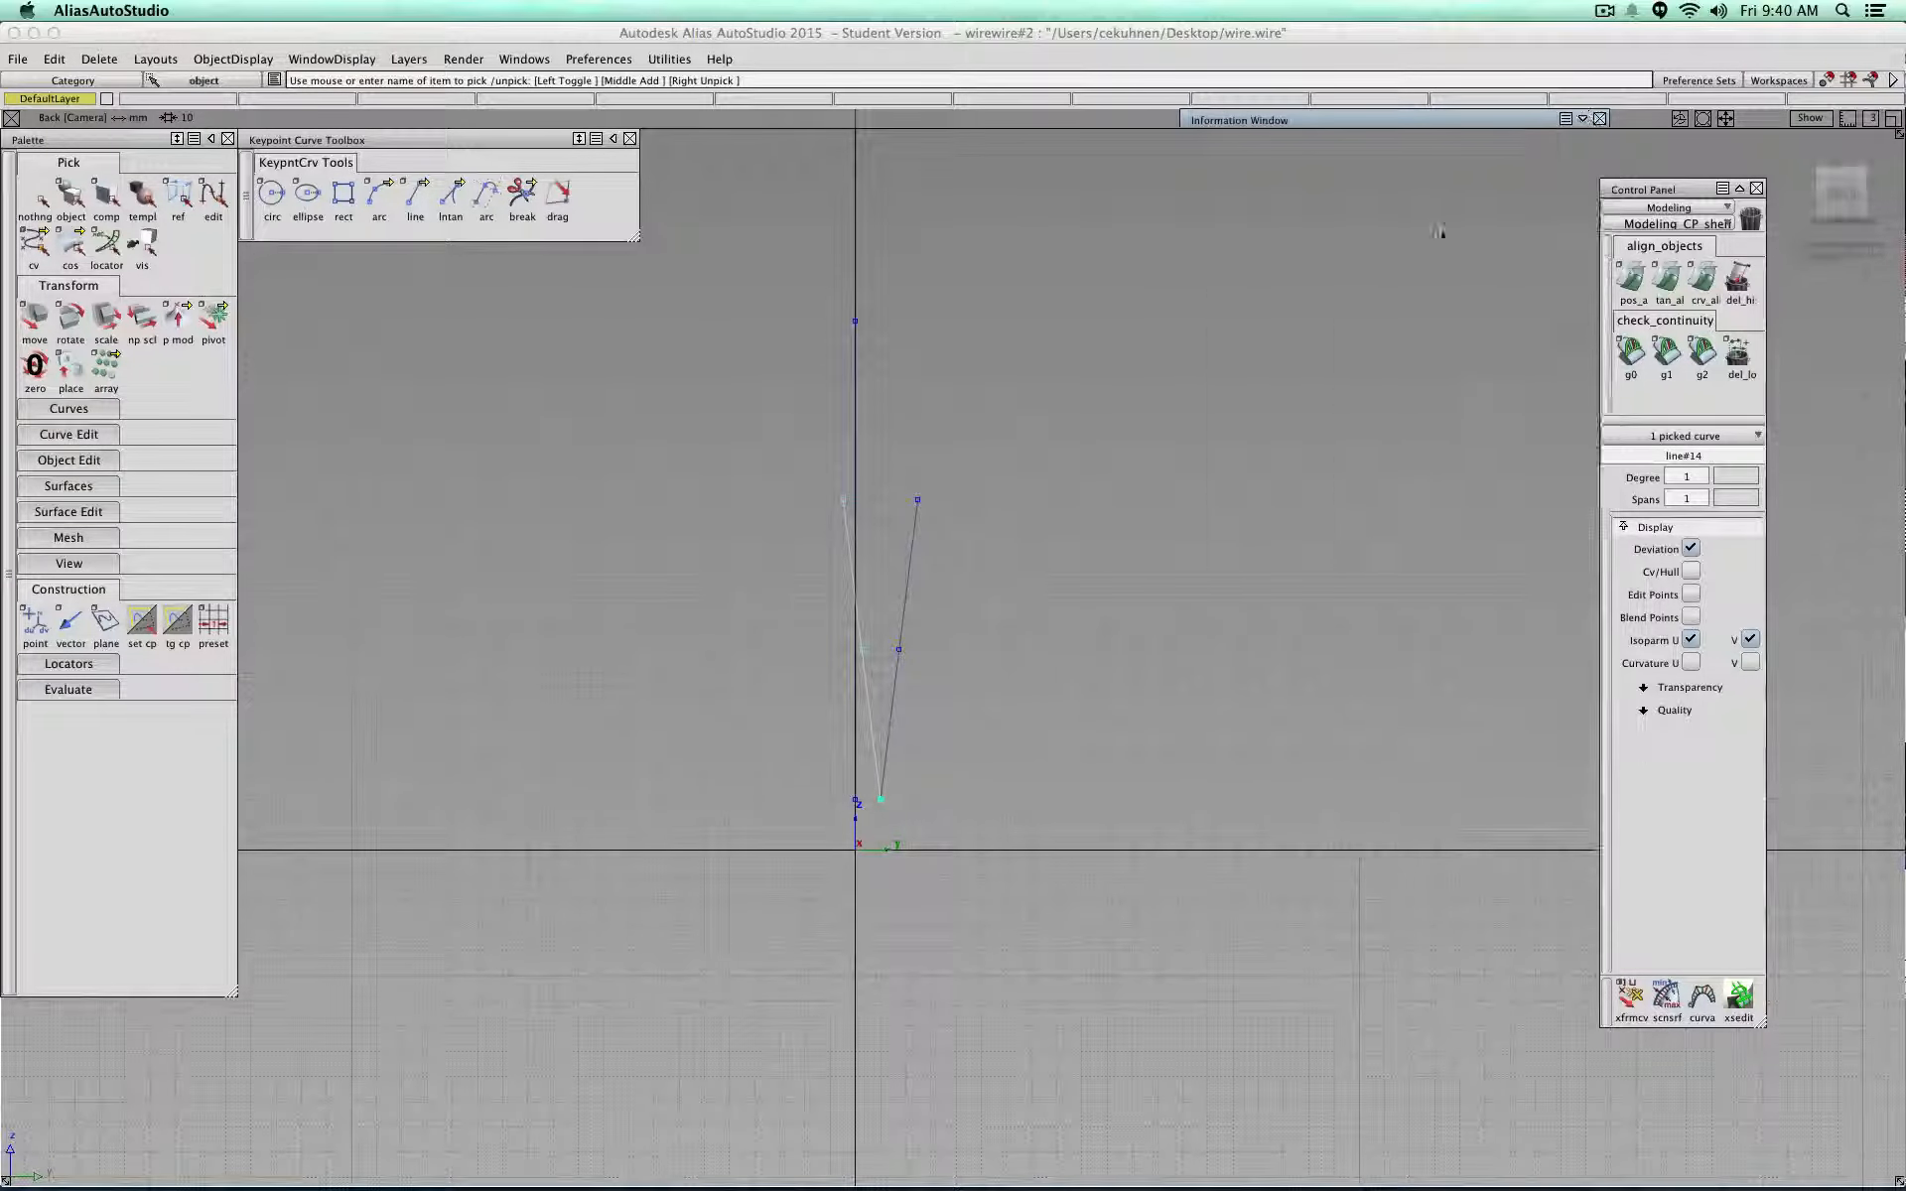
Step: Select both V profile lines and move them sideways along the bottom edge's direction, clear of the blade's lower right corner
left_click_drag(1170, 383, 1456, 540, "alt+shift")
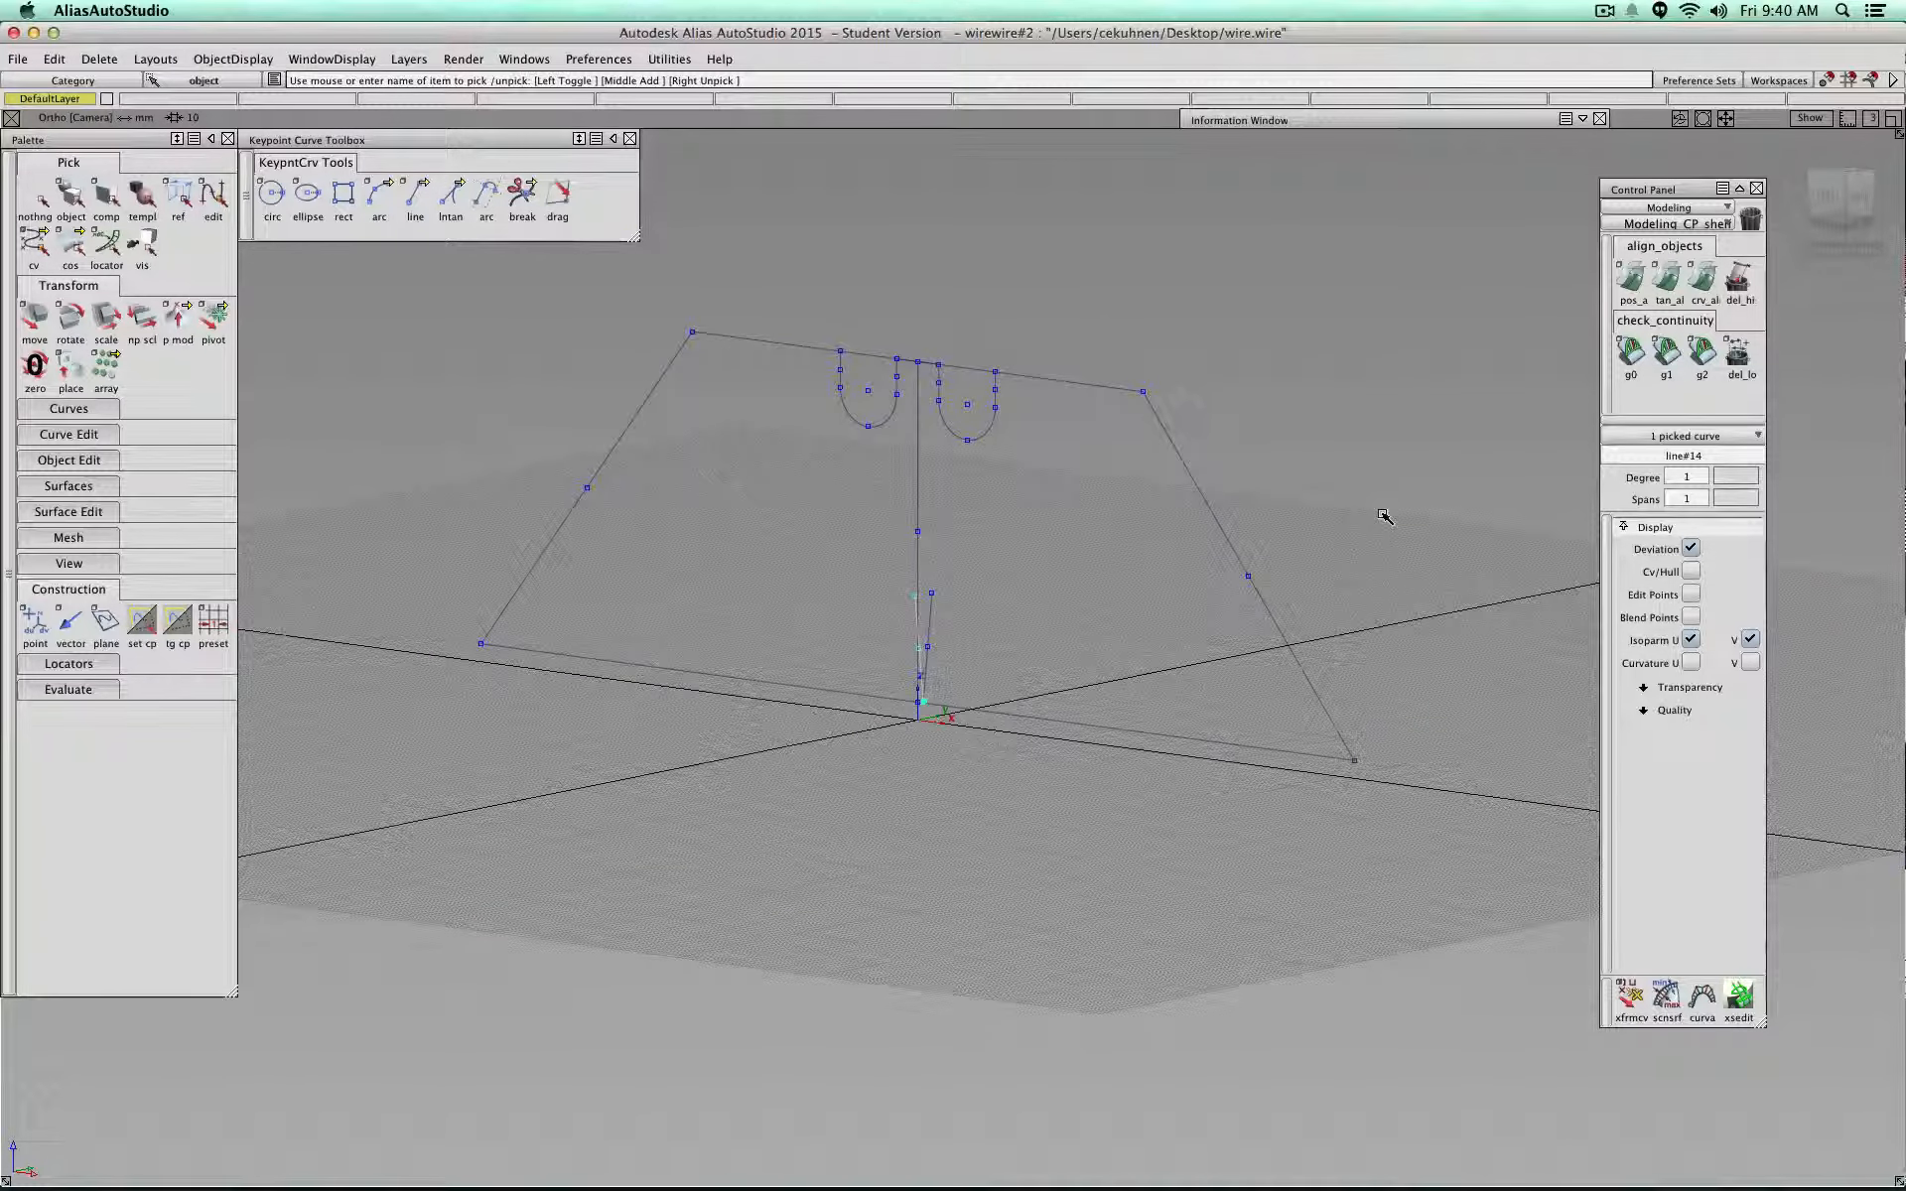
left_click_drag(1386, 504, 993, 377, "alt+shift")
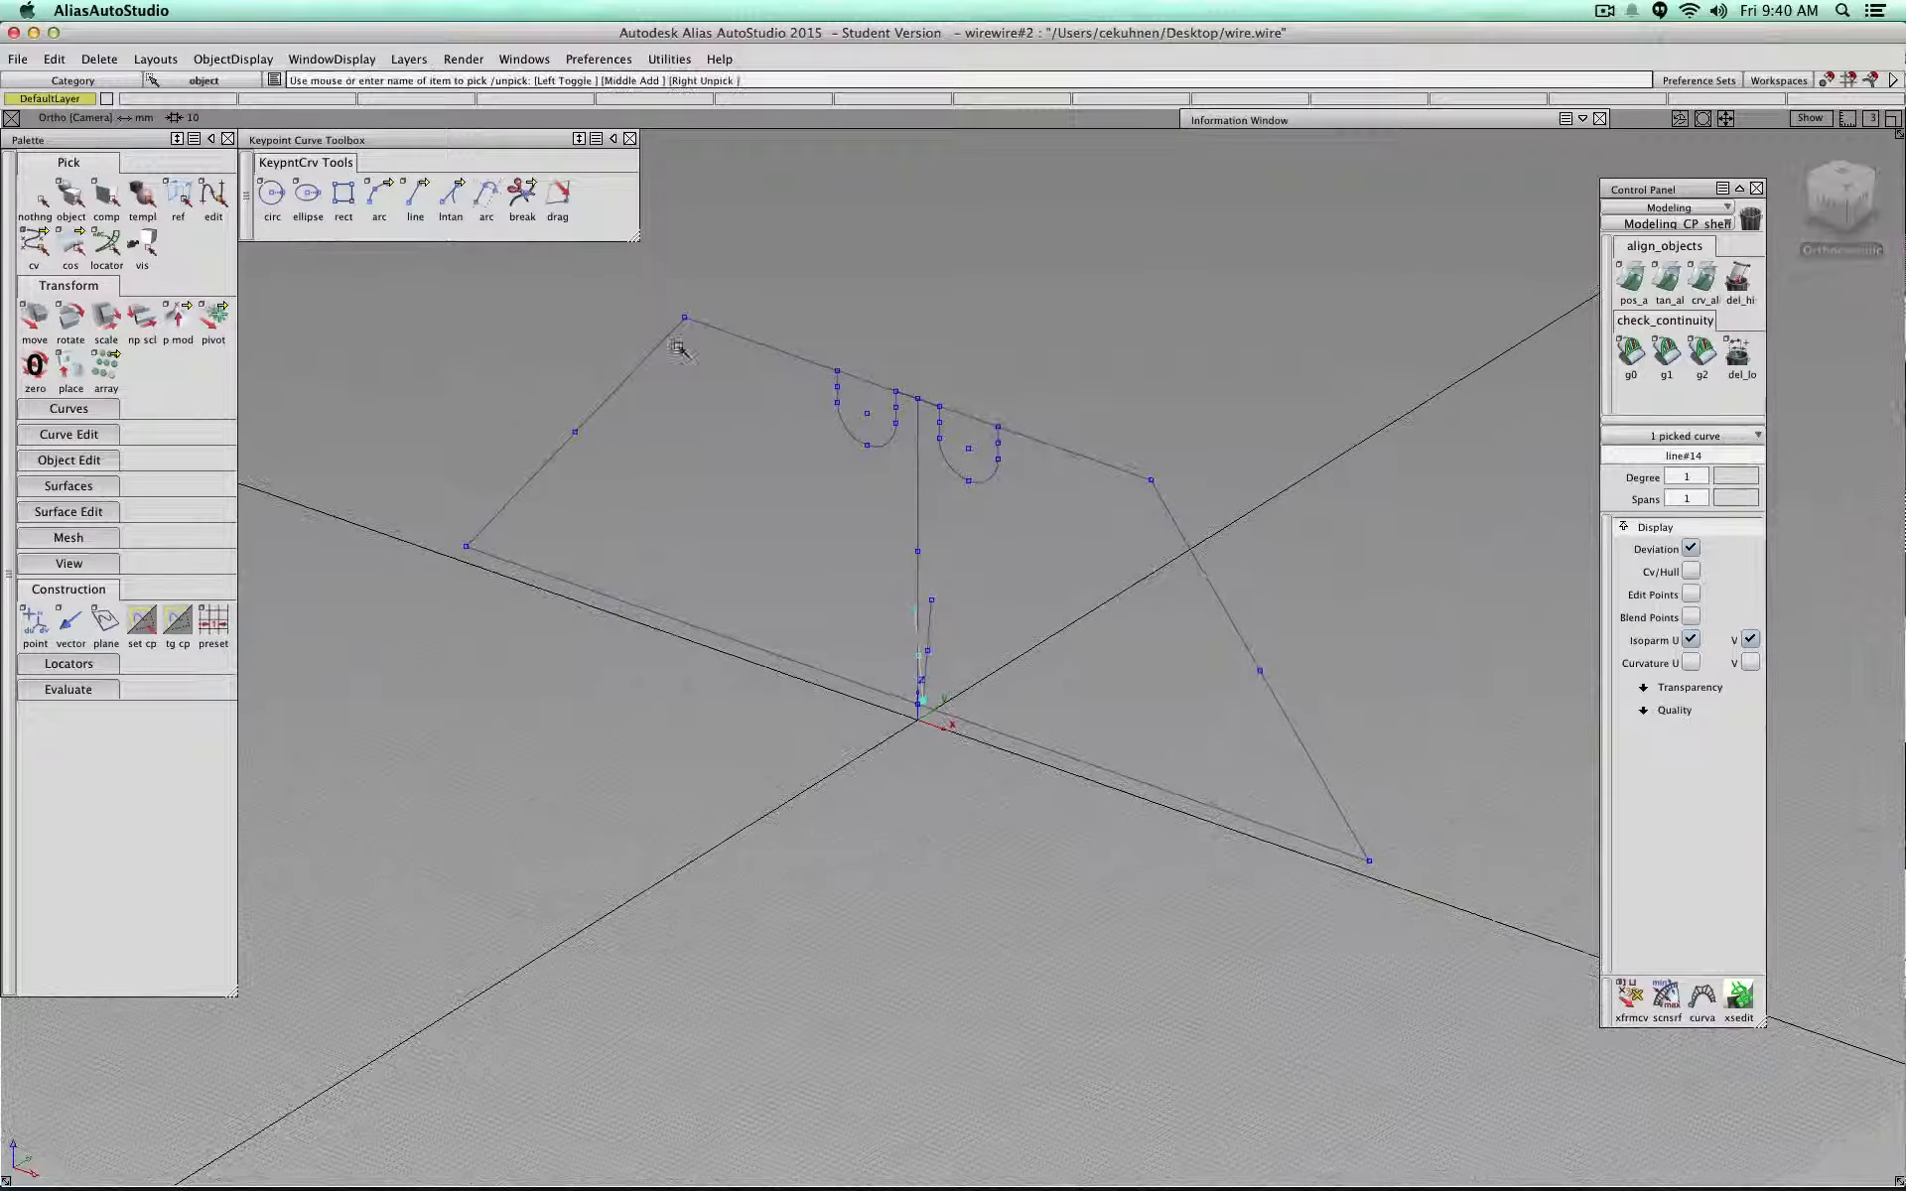
left_click(34, 318)
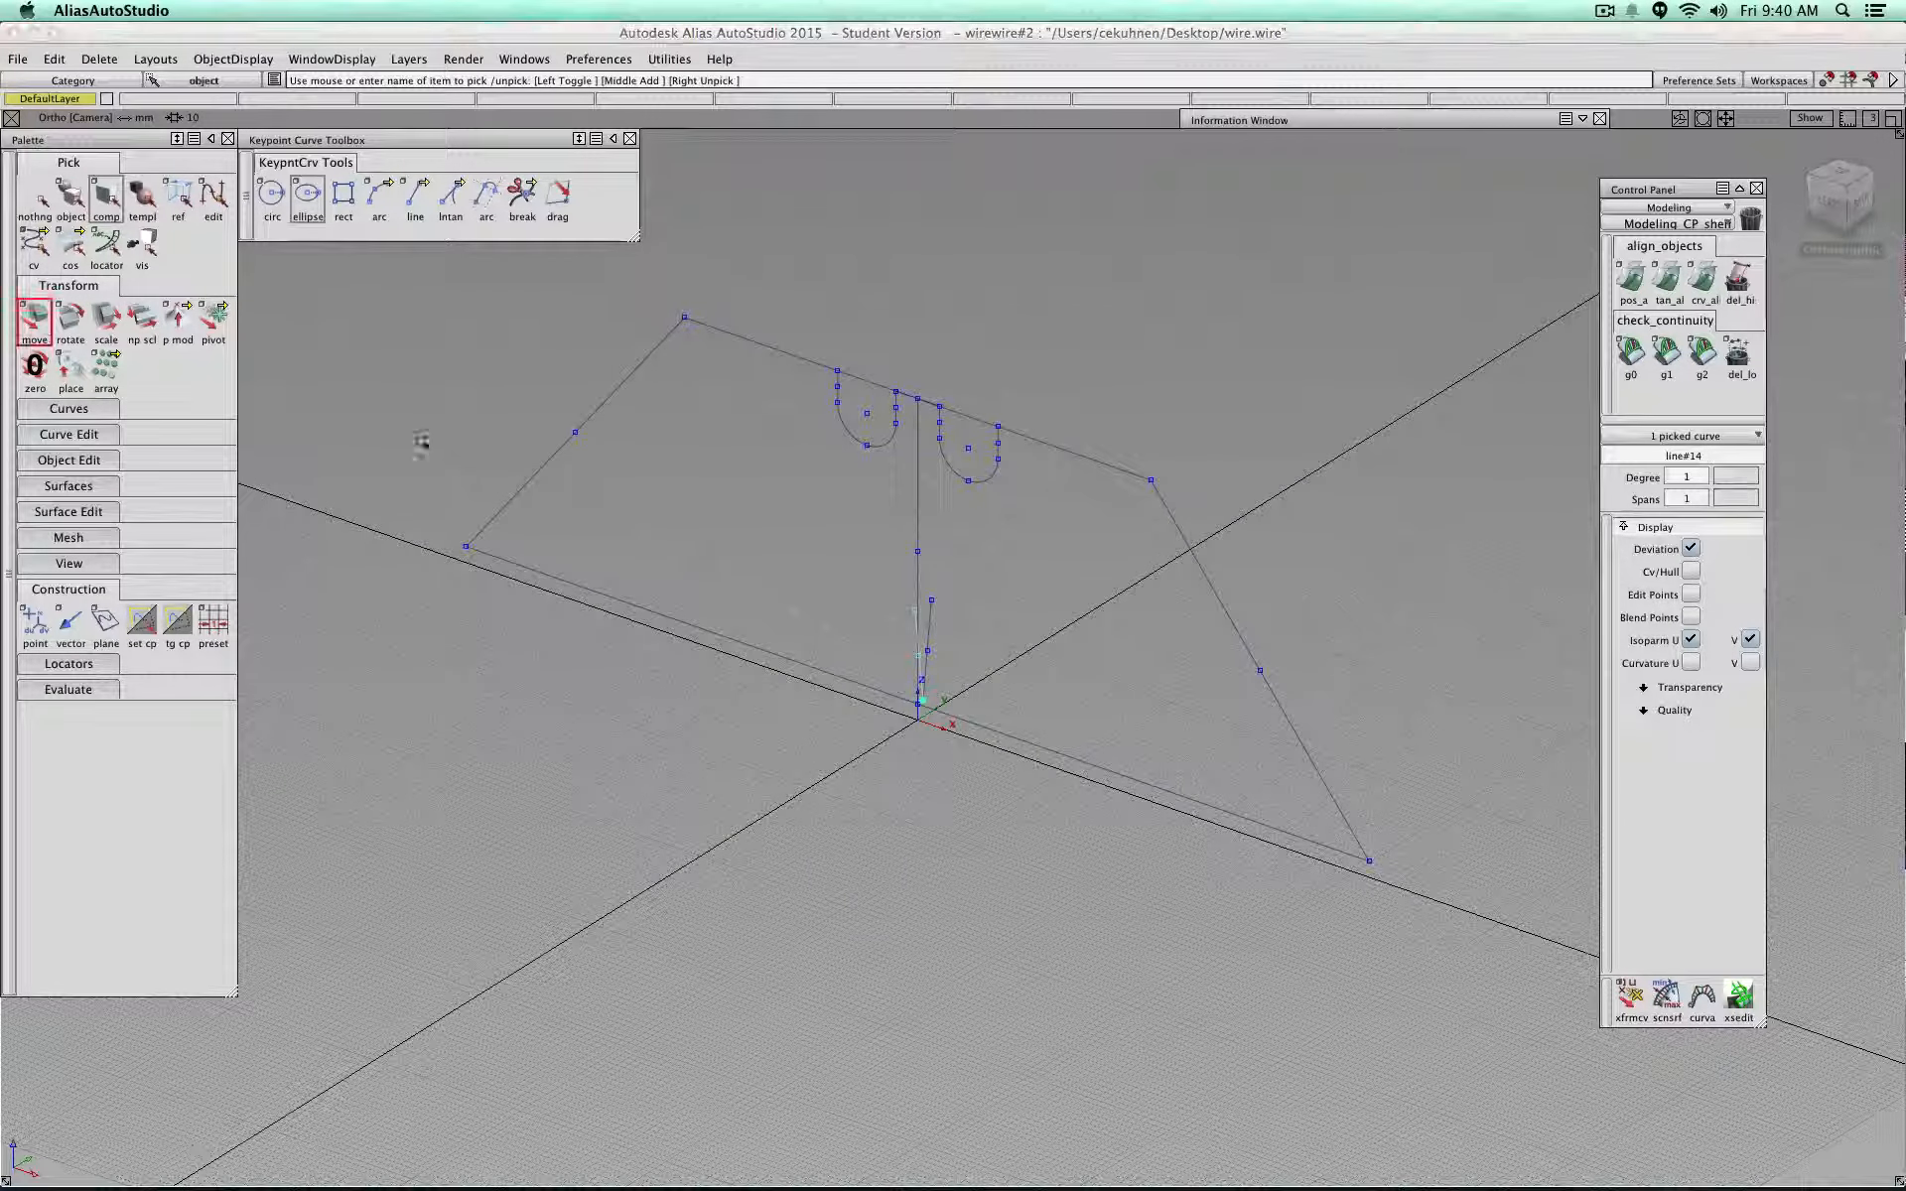
left_click(932, 615)
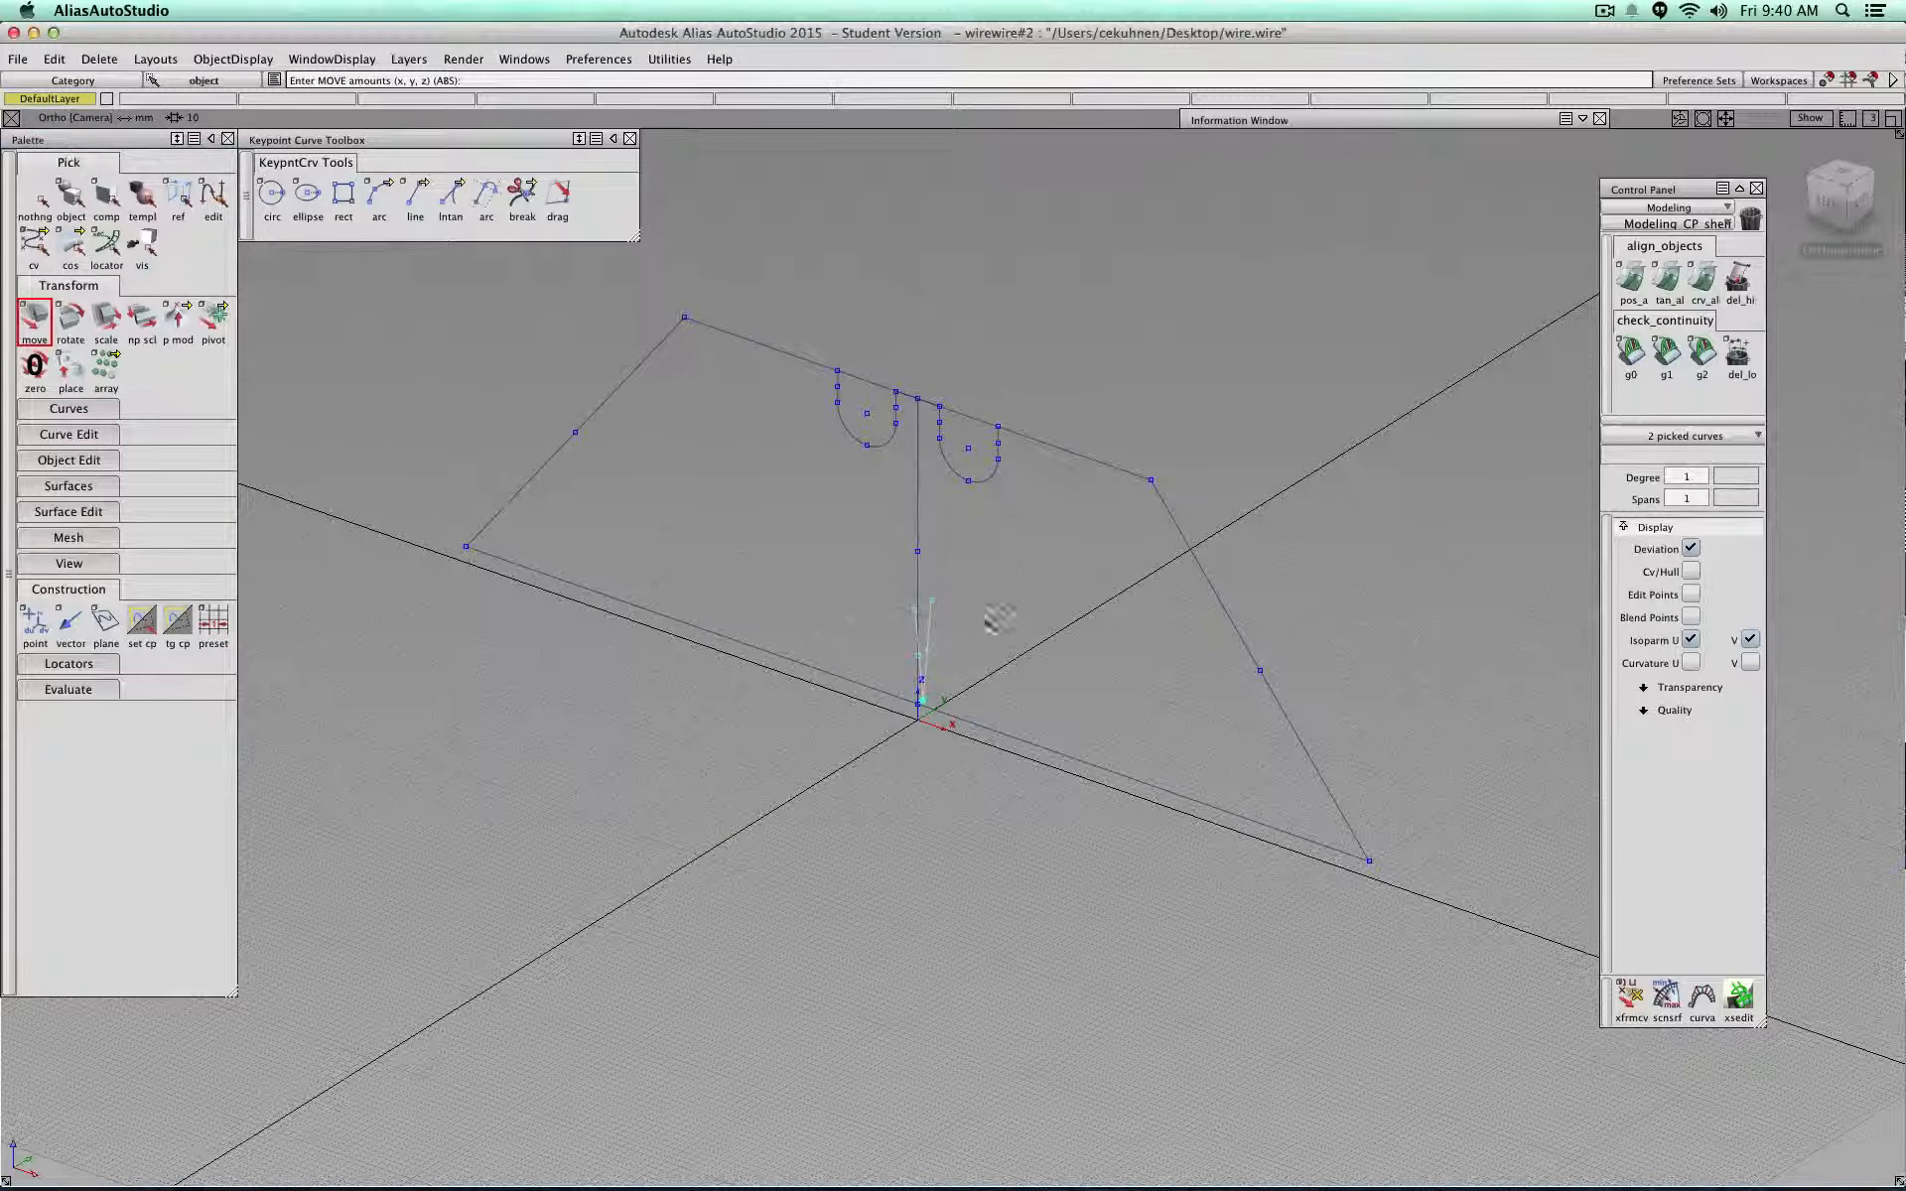
left_click_drag(1015, 631, 1016, 598, "ctrl+shift")
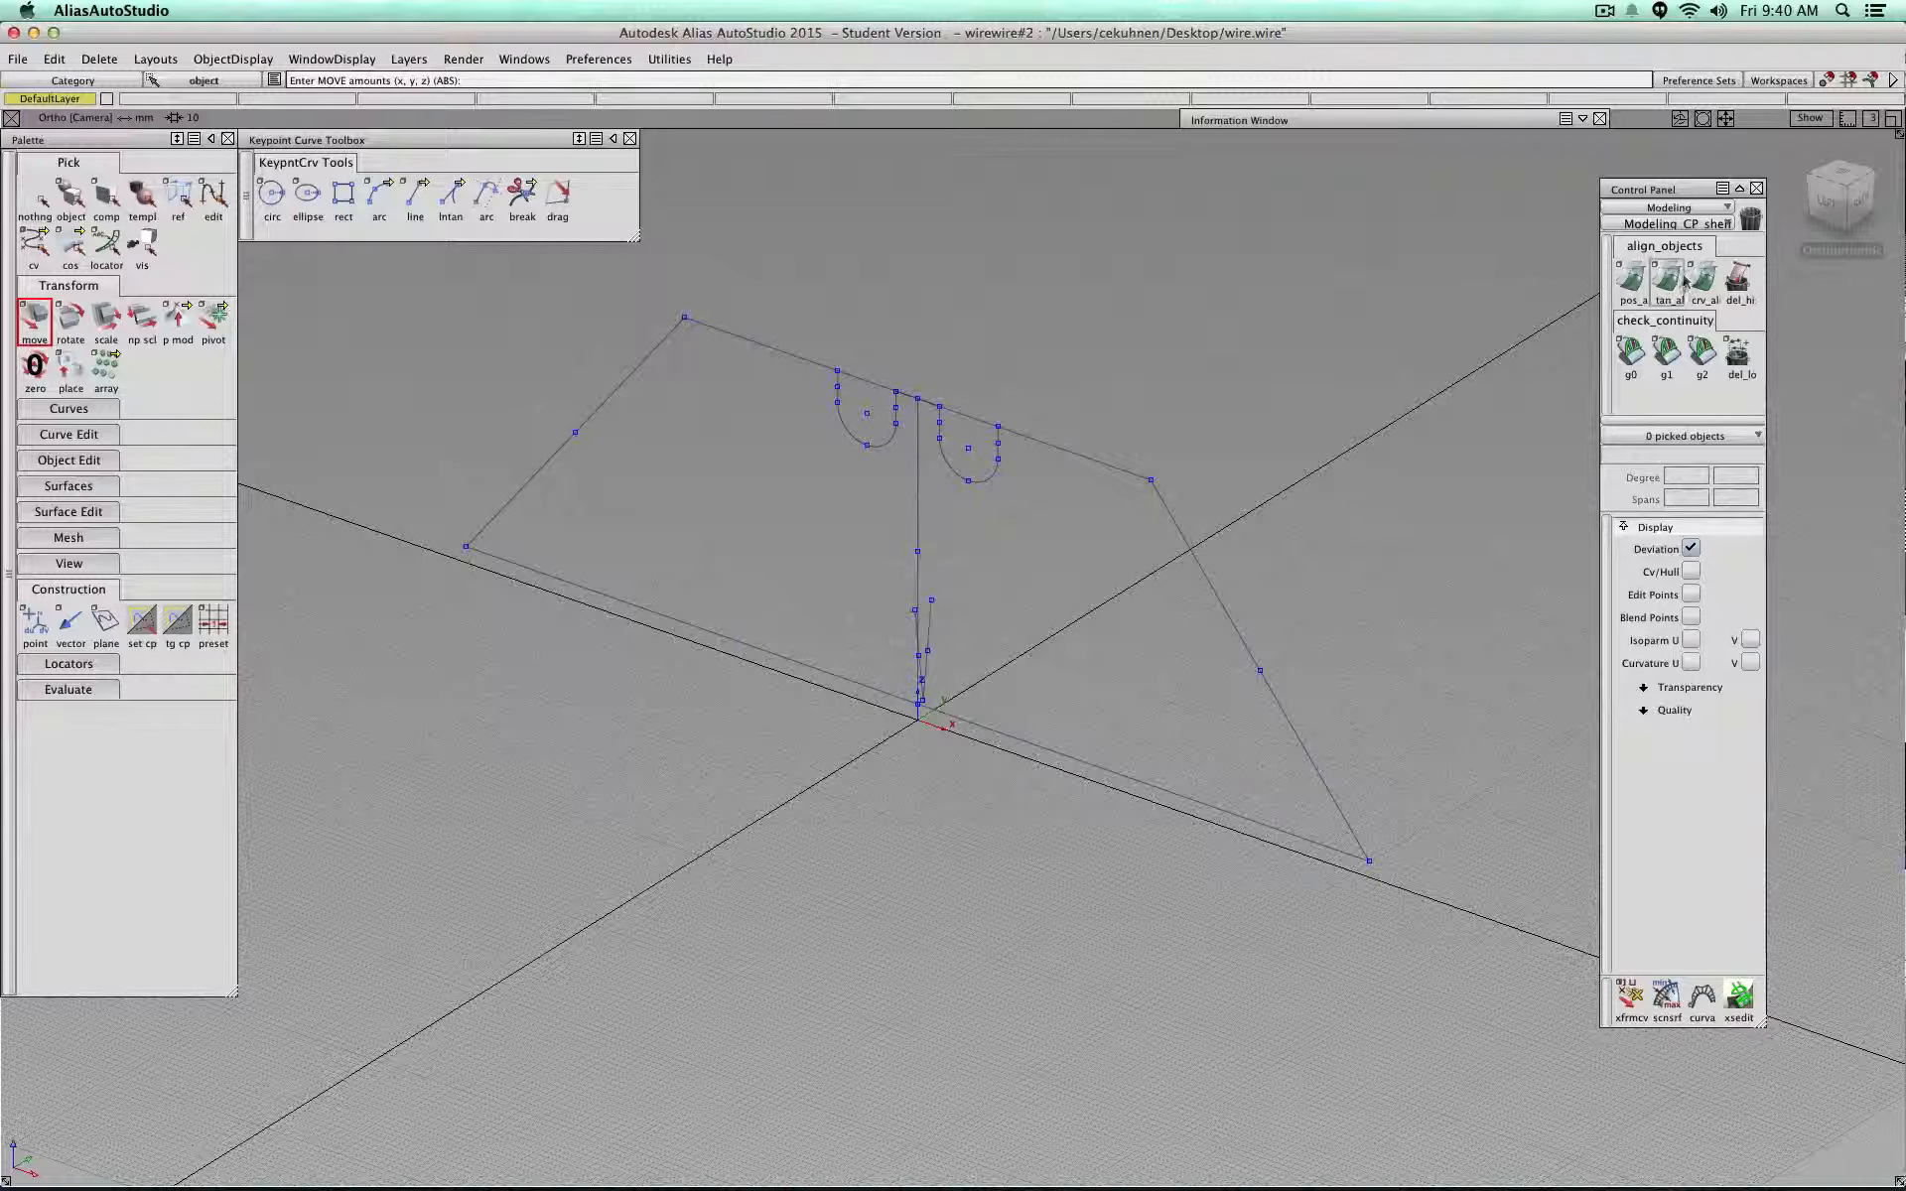
left_click(924, 629)
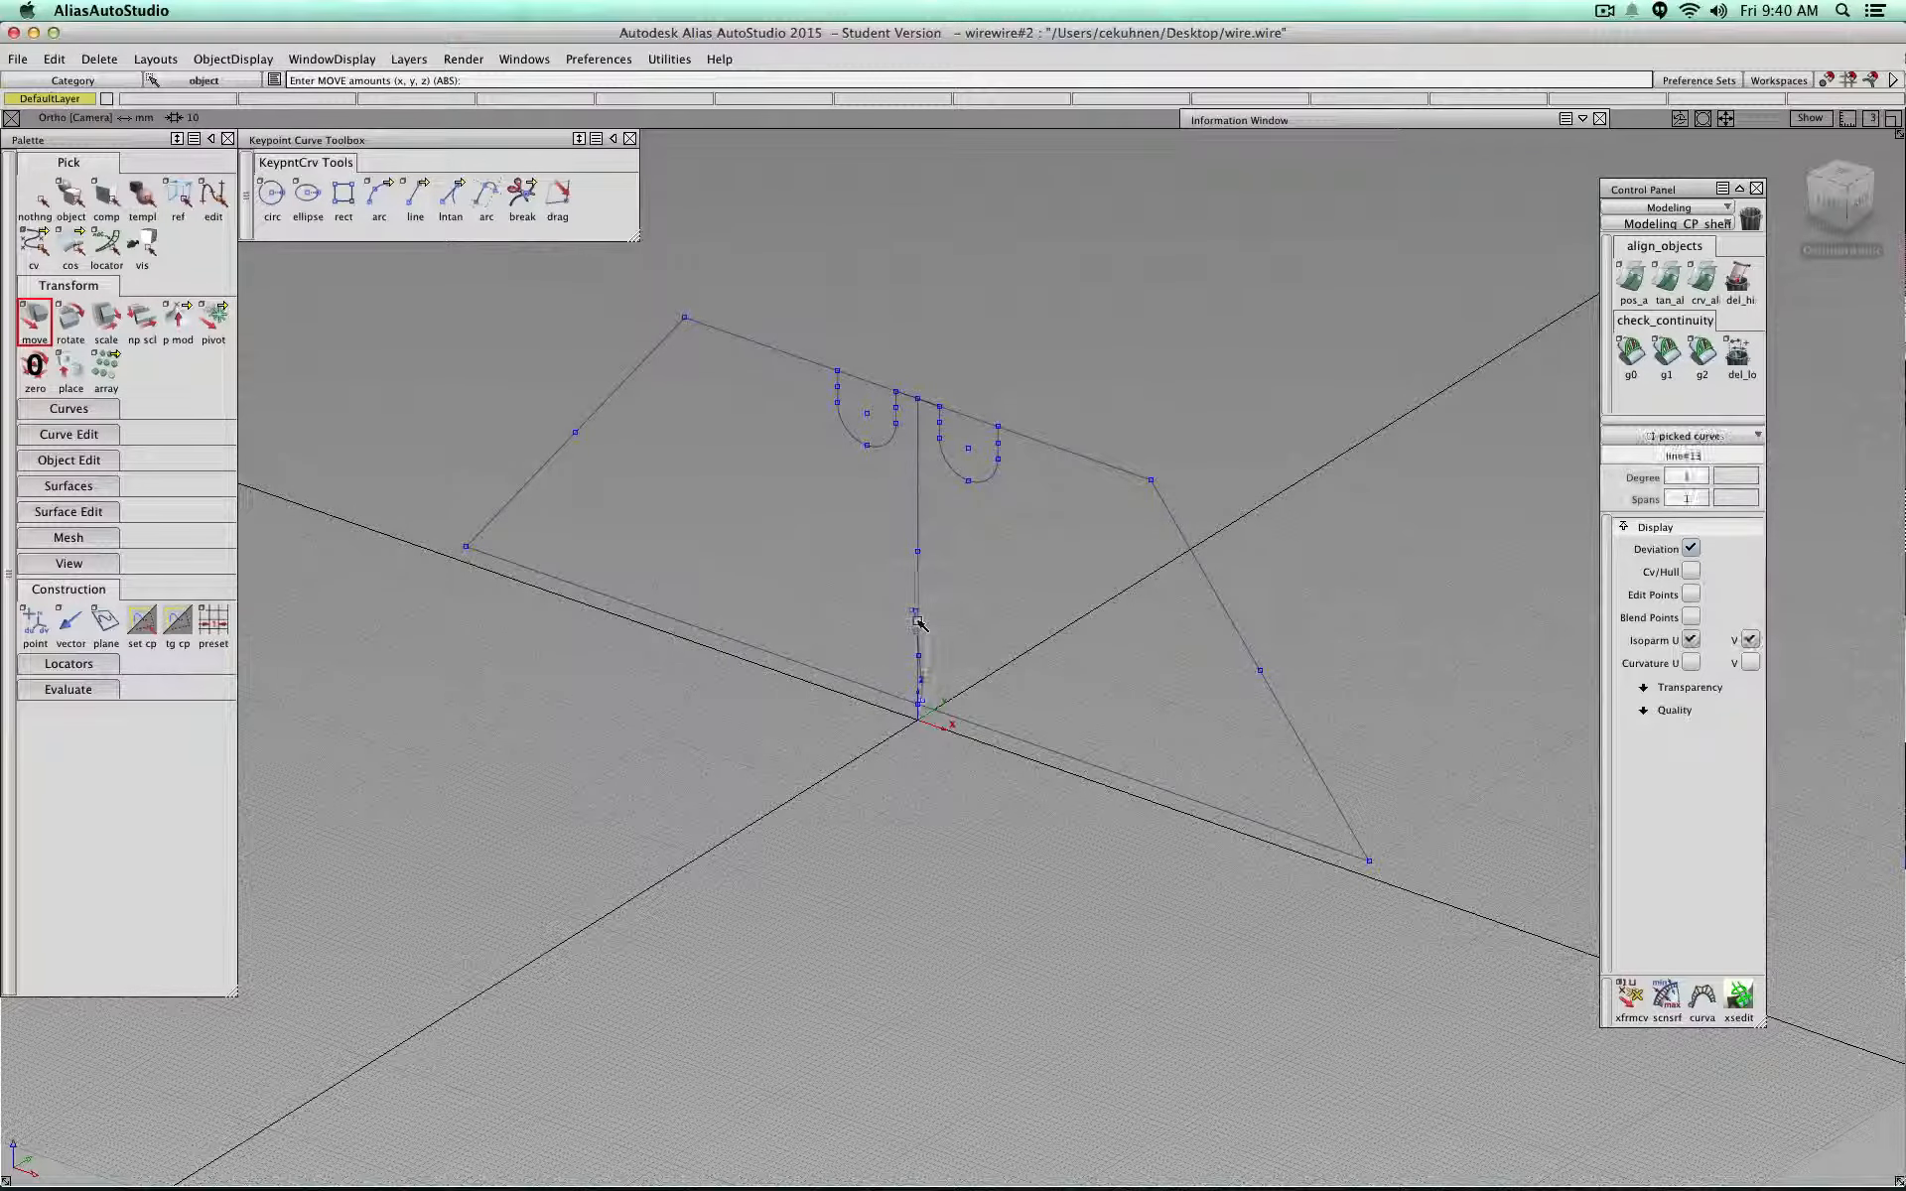
scroll(938, 643, "up", 5)
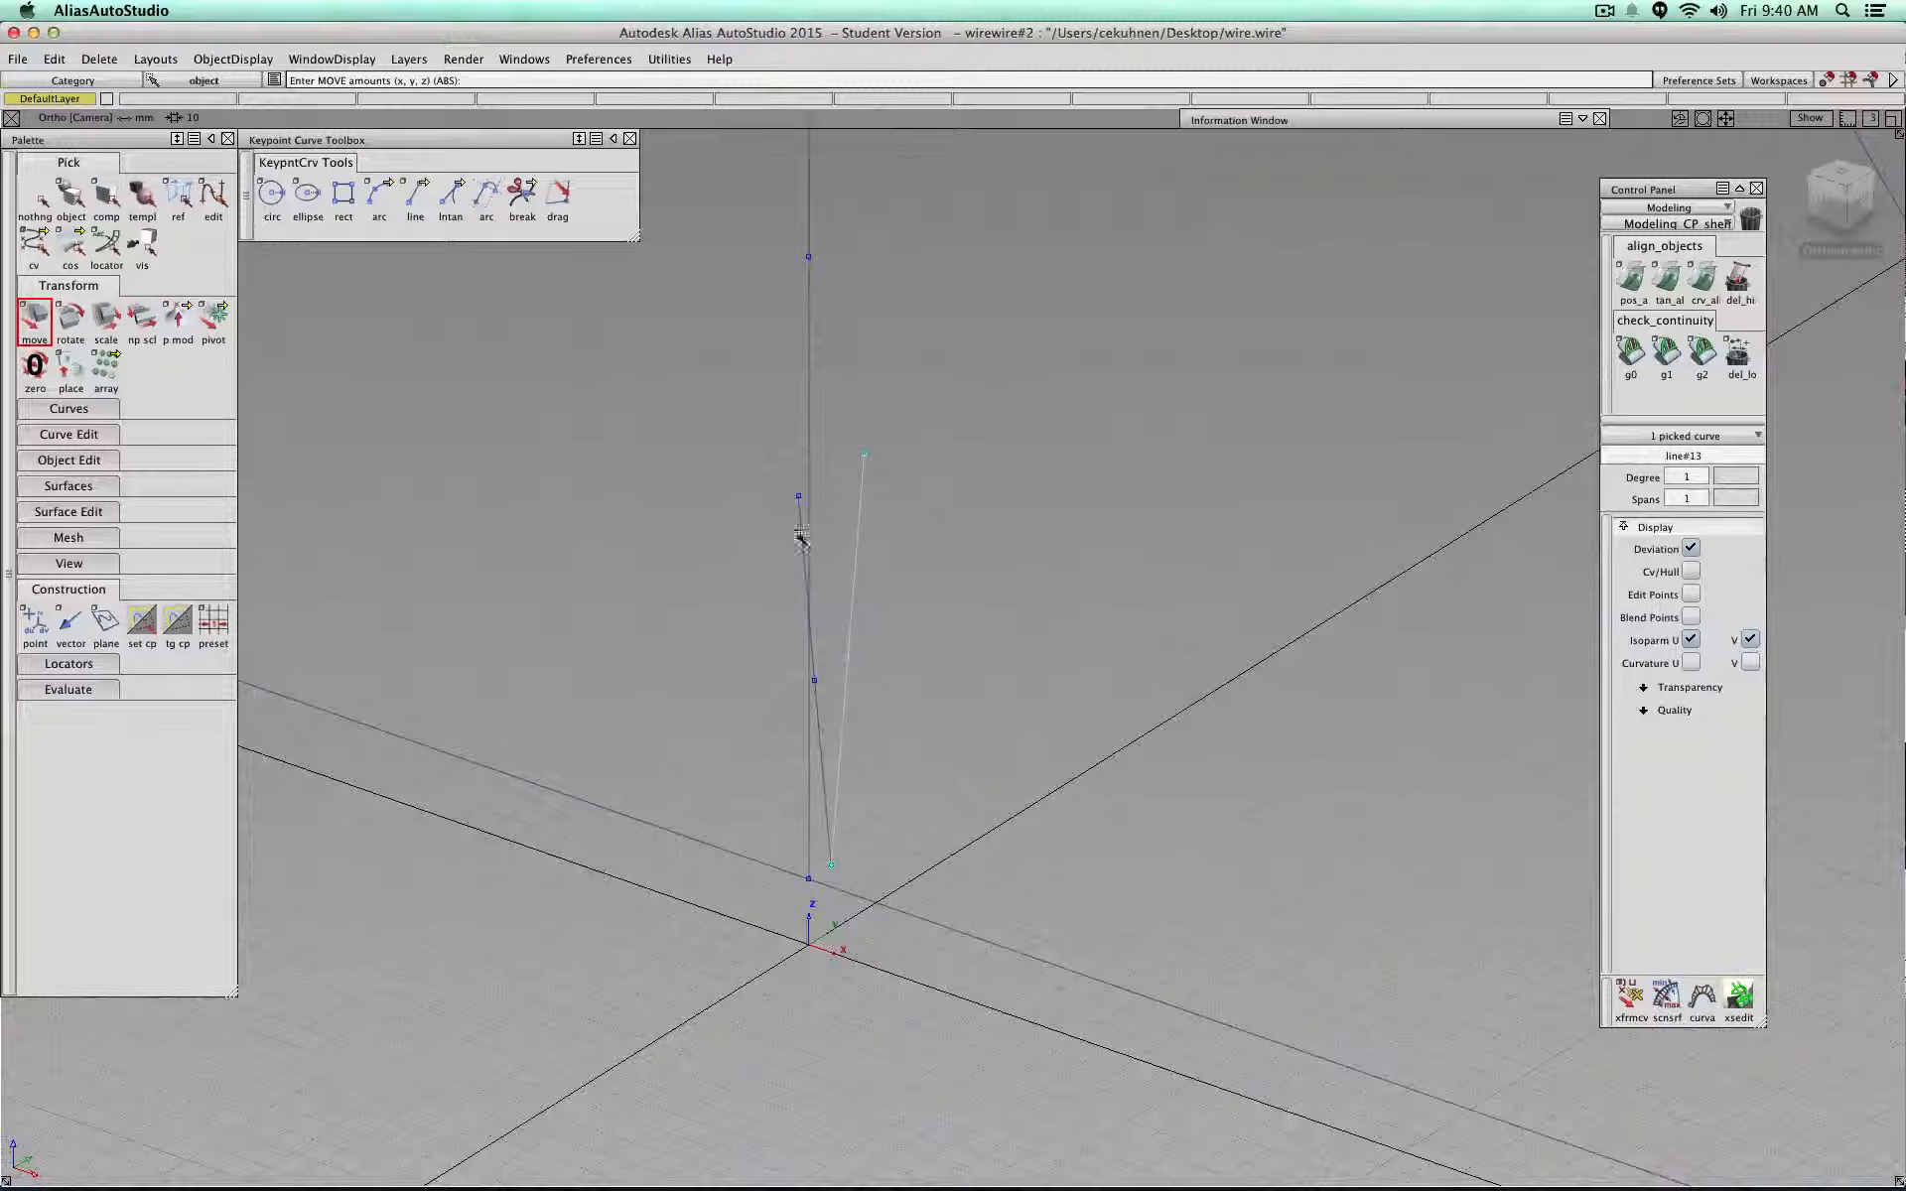
left_click(800, 528)
scroll(1166, 457, "down", 2)
left_click(1833, 198)
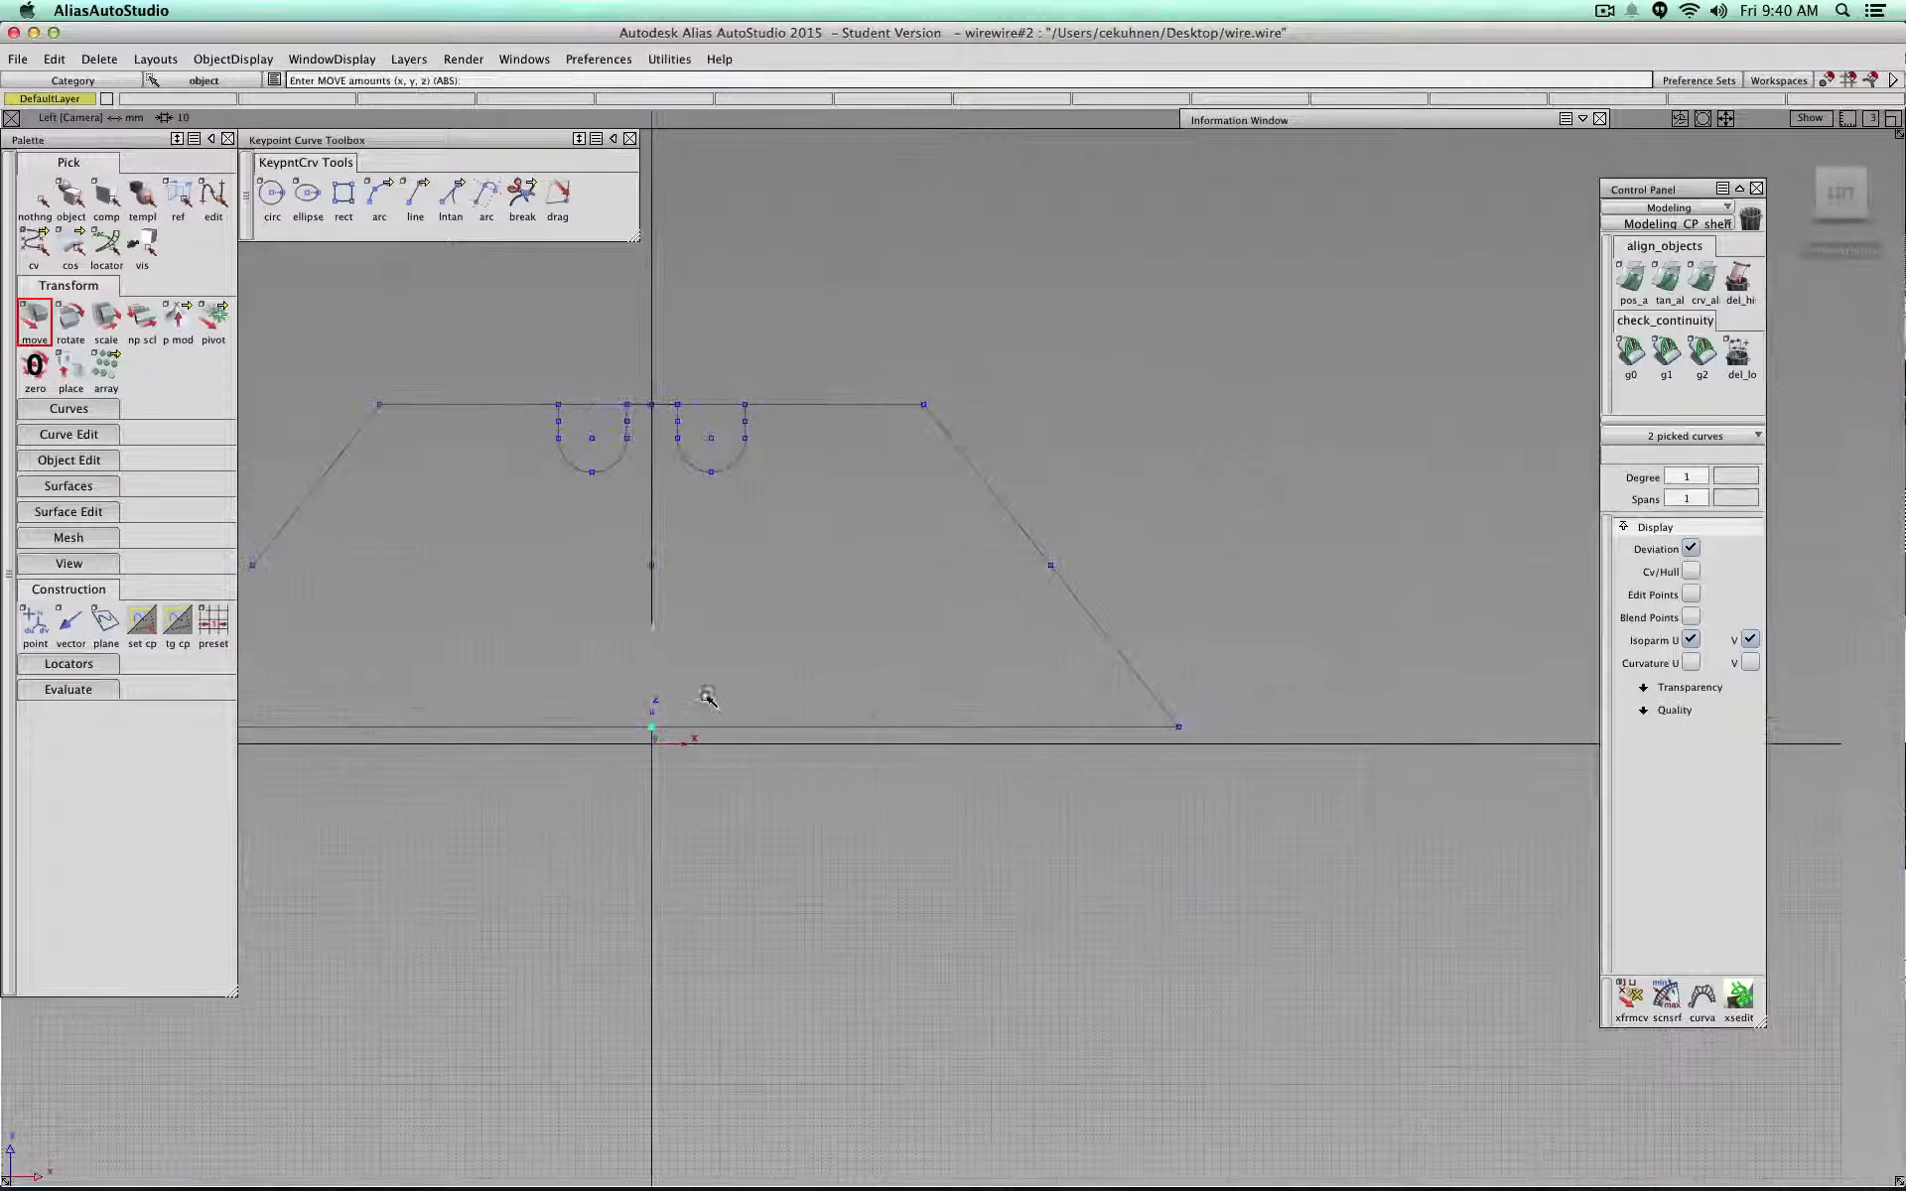
left_click_drag(672, 706, 1306, 690)
left_click_drag(1171, 577, 854, 722, "alt+shift")
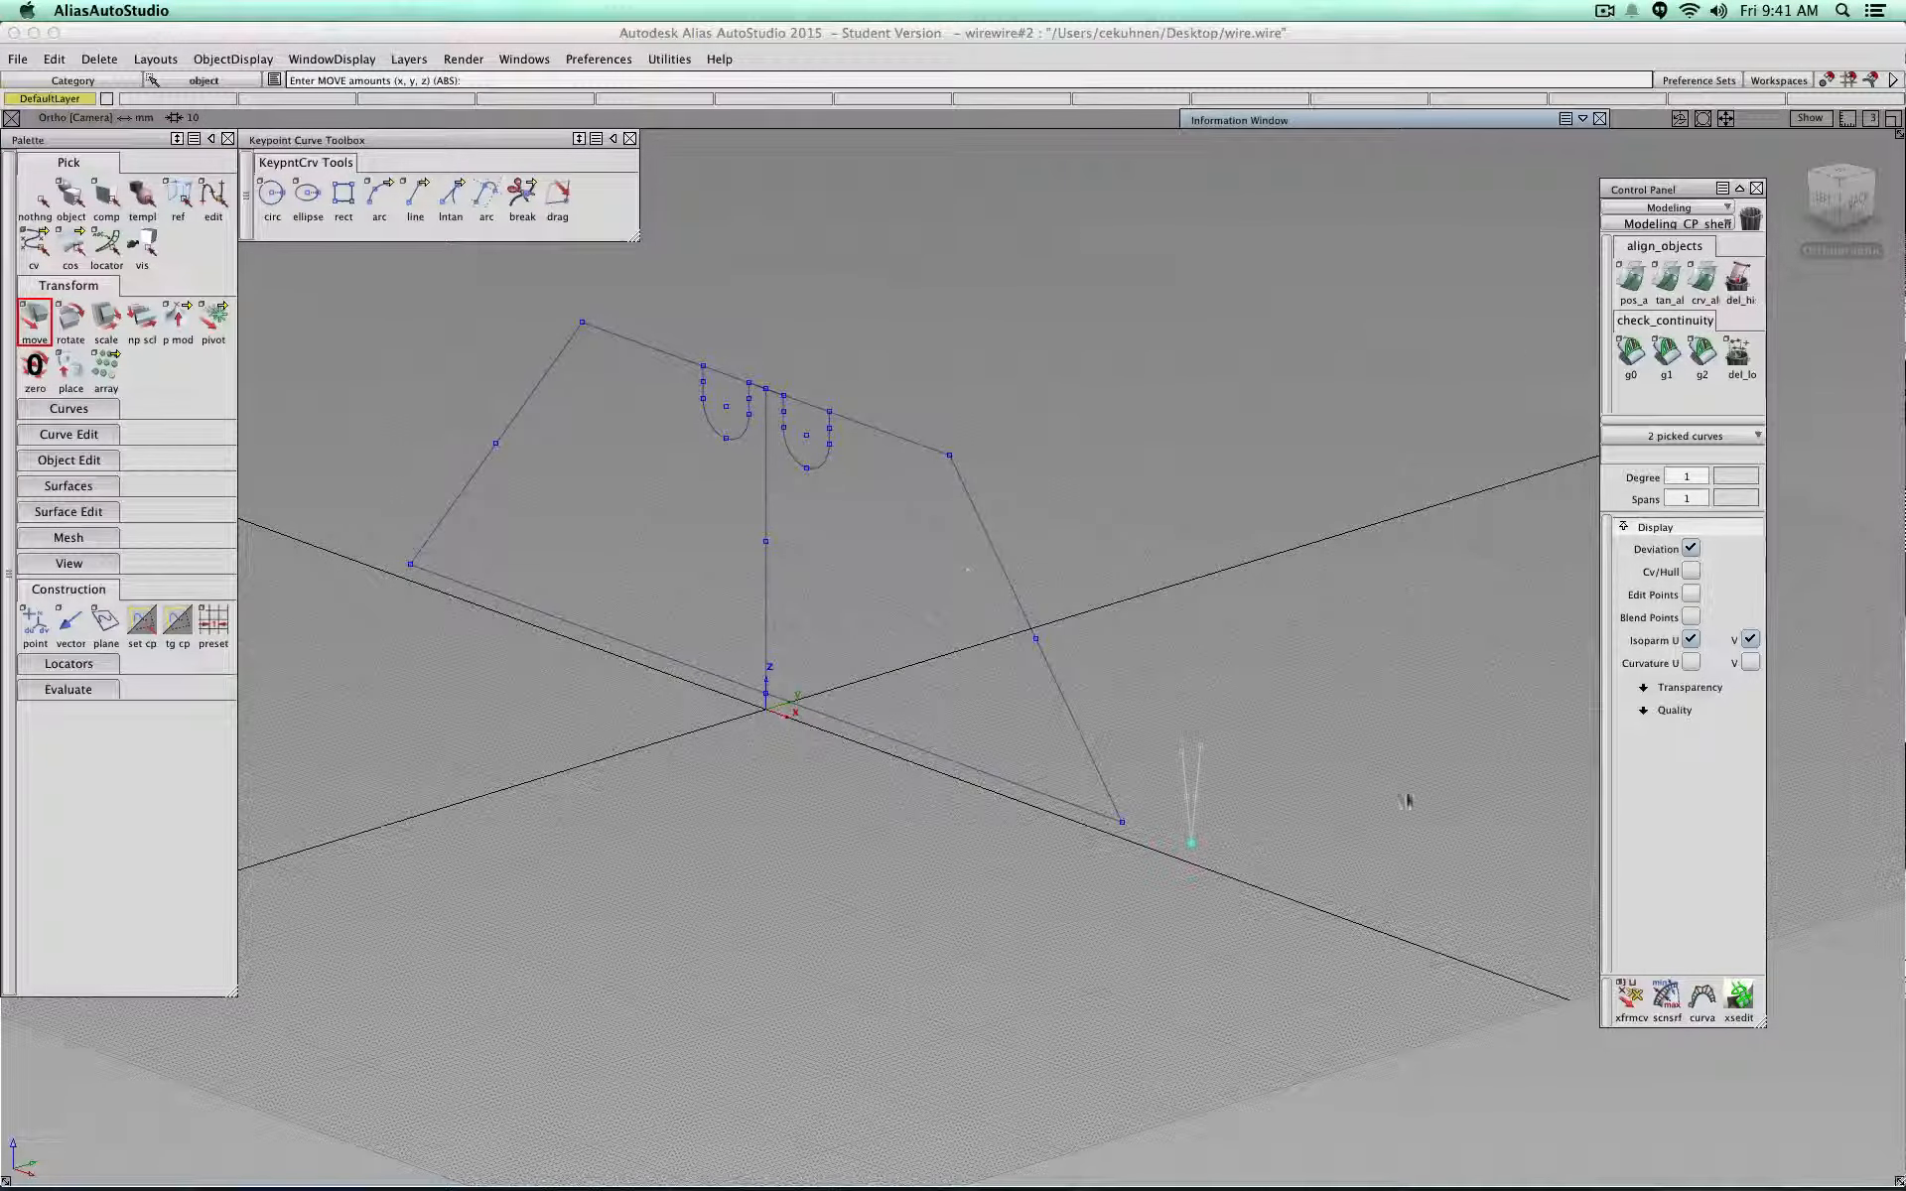
Step: Select all the blade and V profile curves and create a new layer named KP Curves
mouse_move(1395, 974)
left_mouse_down("ctrl+shift")
mouse_move(1397, 935)
mouse_move(1395, 969)
left_mouse_up("ctrl+shift")
mouse_move(1394, 969)
left_mouse_down()
mouse_move(1165, 882)
mouse_move(446, 392)
mouse_move(351, 294)
left_mouse_up()
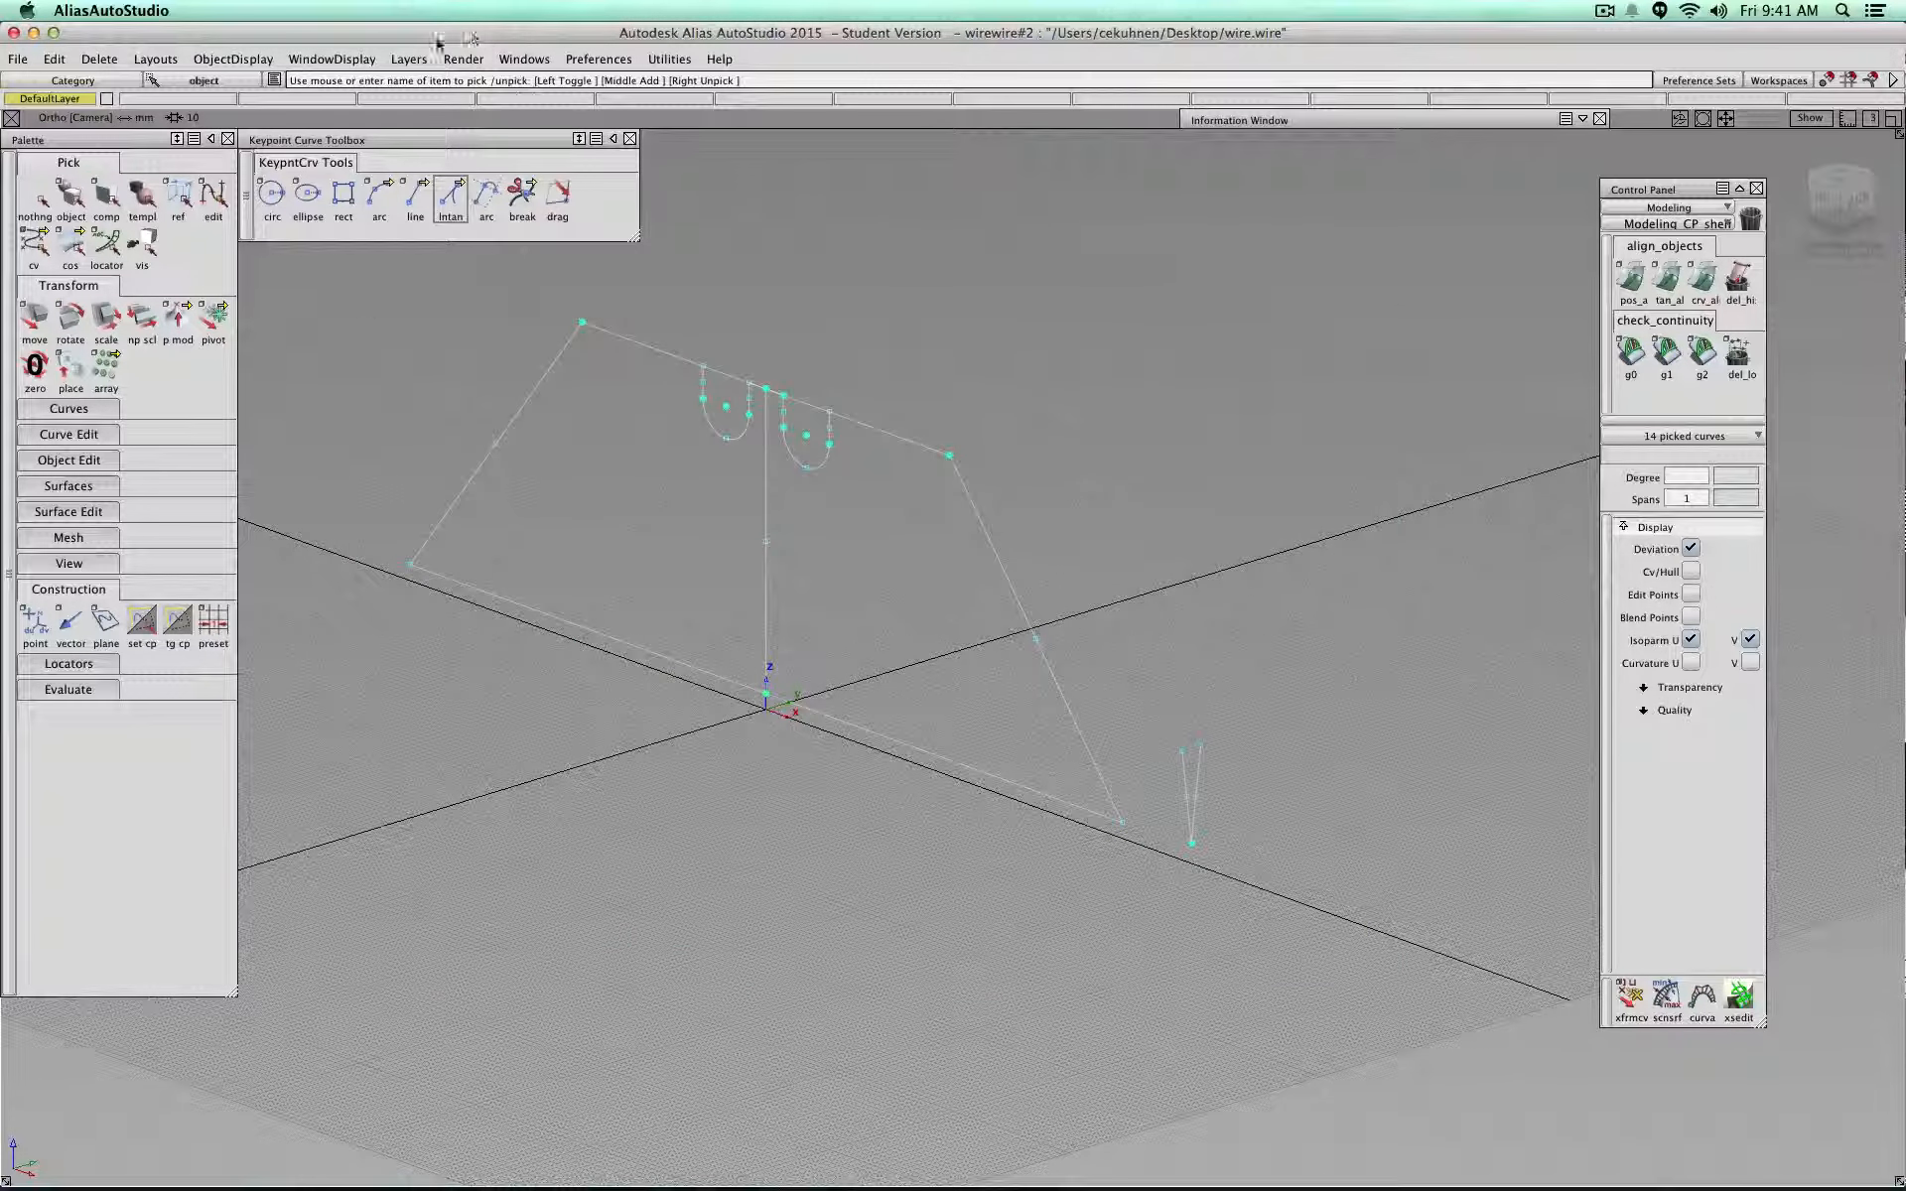
left_click(409, 59)
left_click(411, 83)
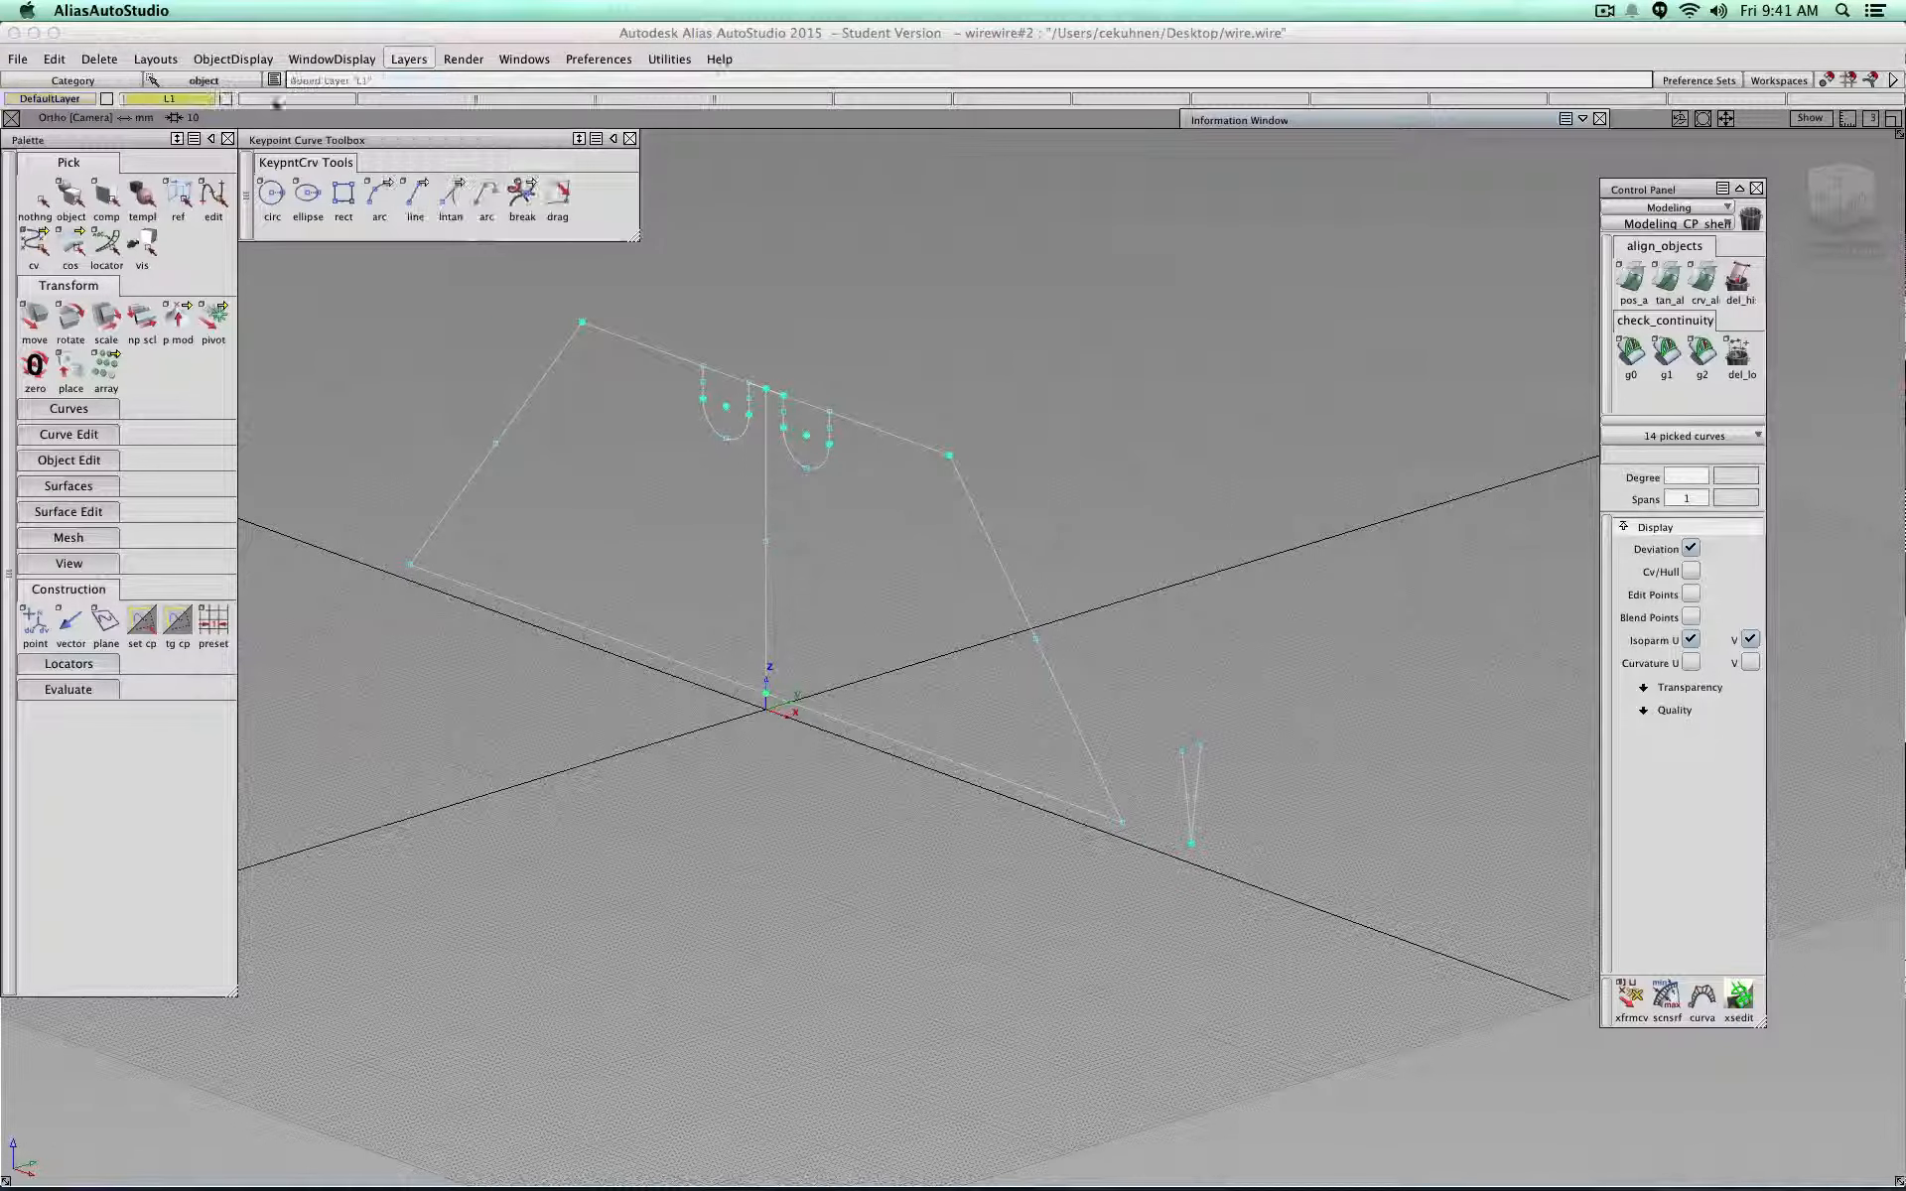
double_click(173, 99)
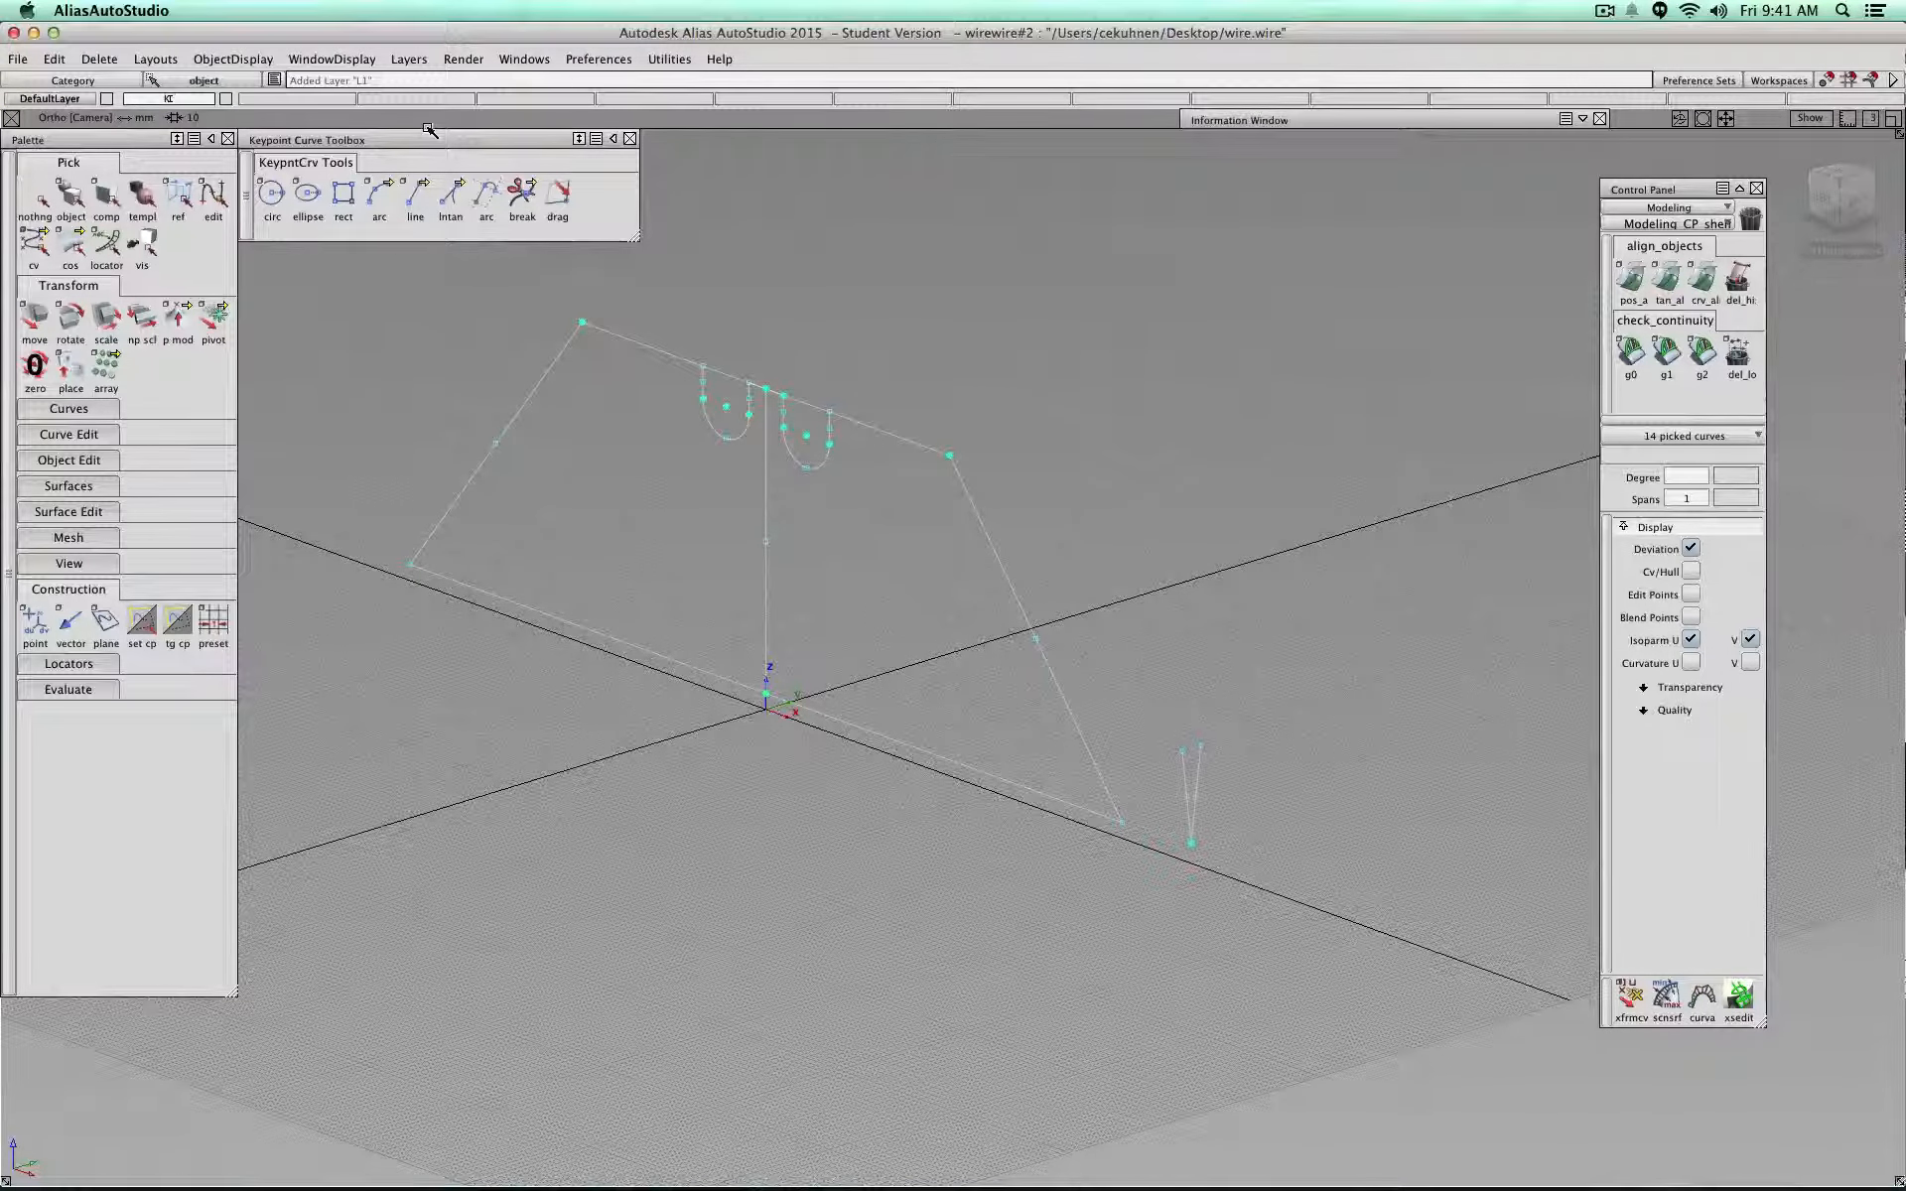
type("K Curbe")
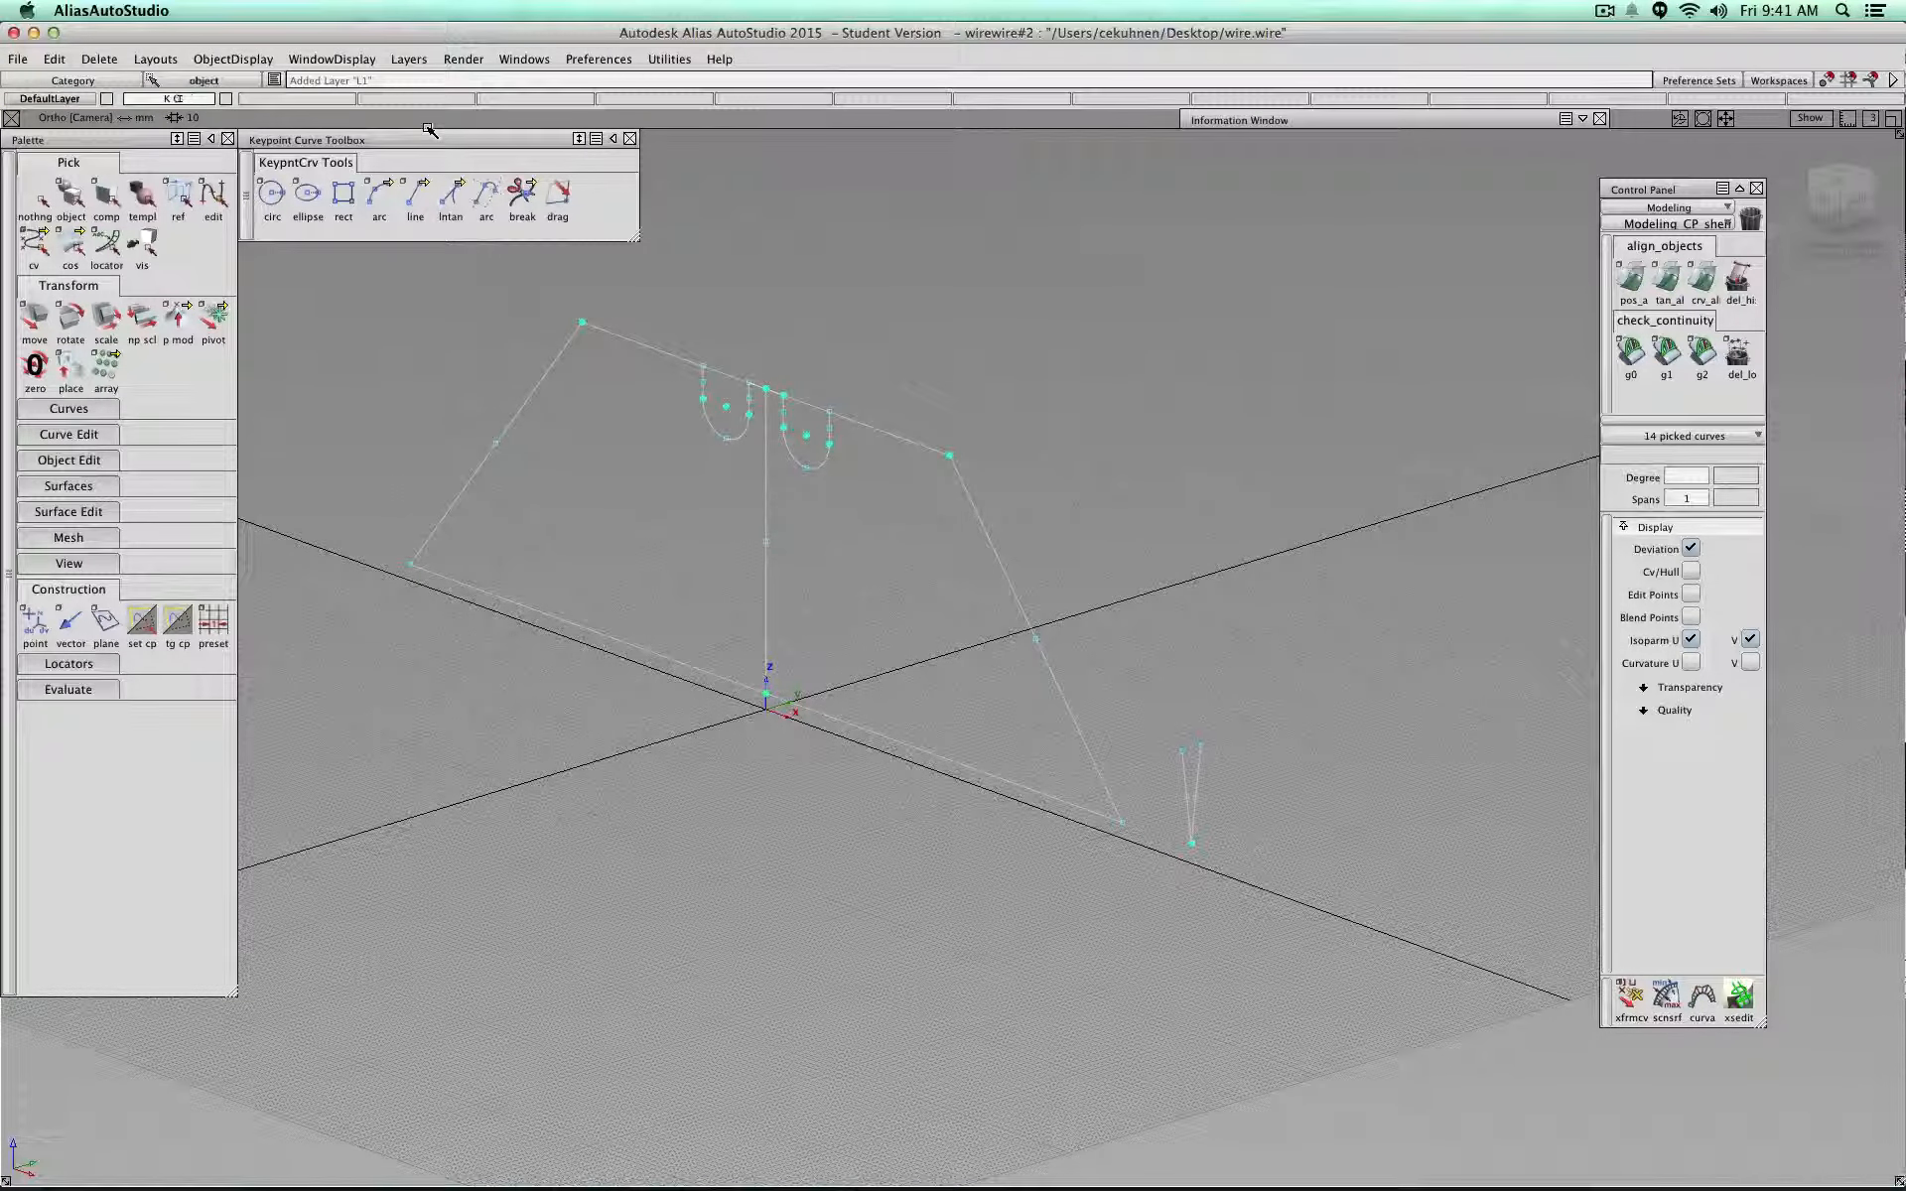
key("BackSpace")
key("BackSpace")
key("BackSpace")
key("BackSpace")
key("BackSpace")
key("BackSpace")
type("PI Curves")
key("Return")
Step: Assign all the selected blade and V profile curves to the KP Curves layer
left_click(153, 104)
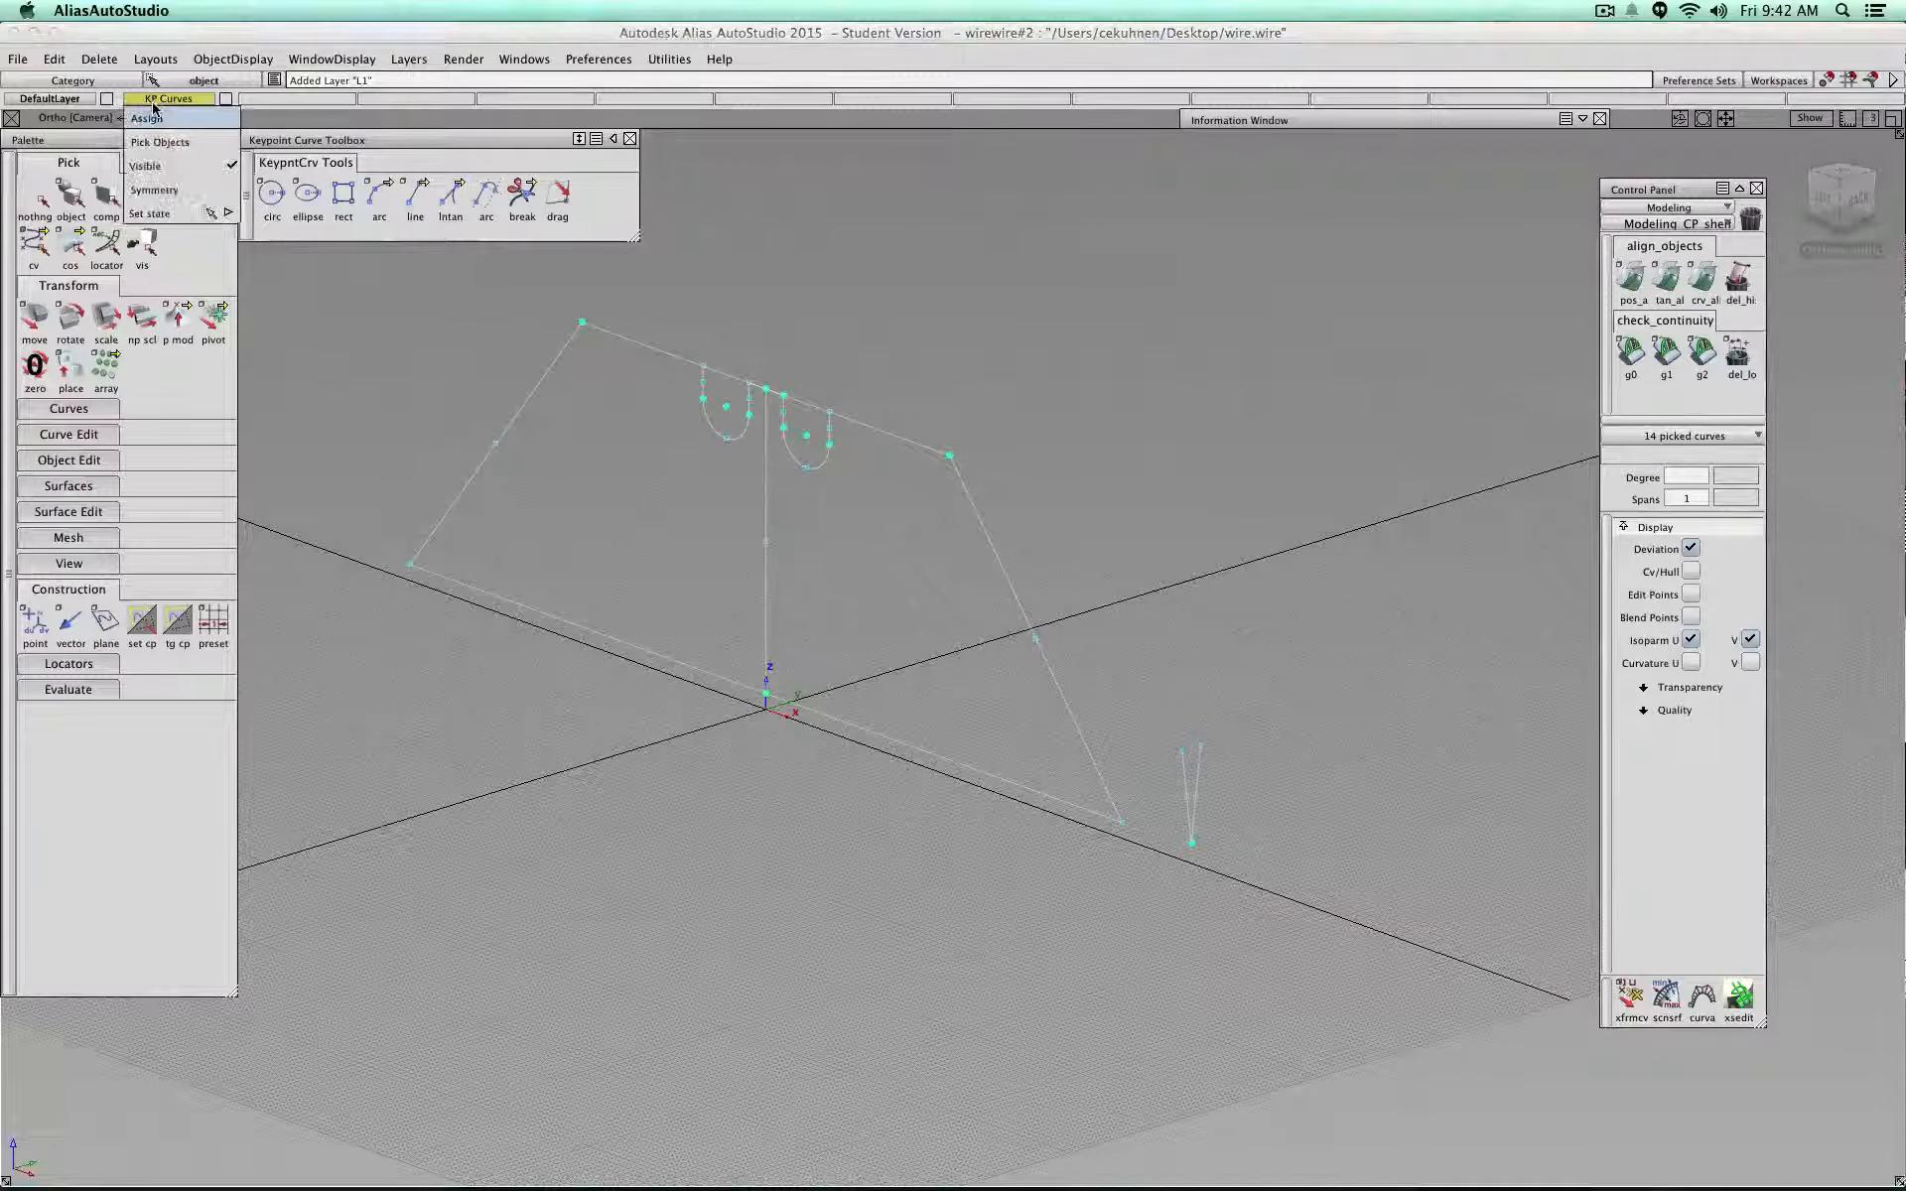
left_click(163, 118)
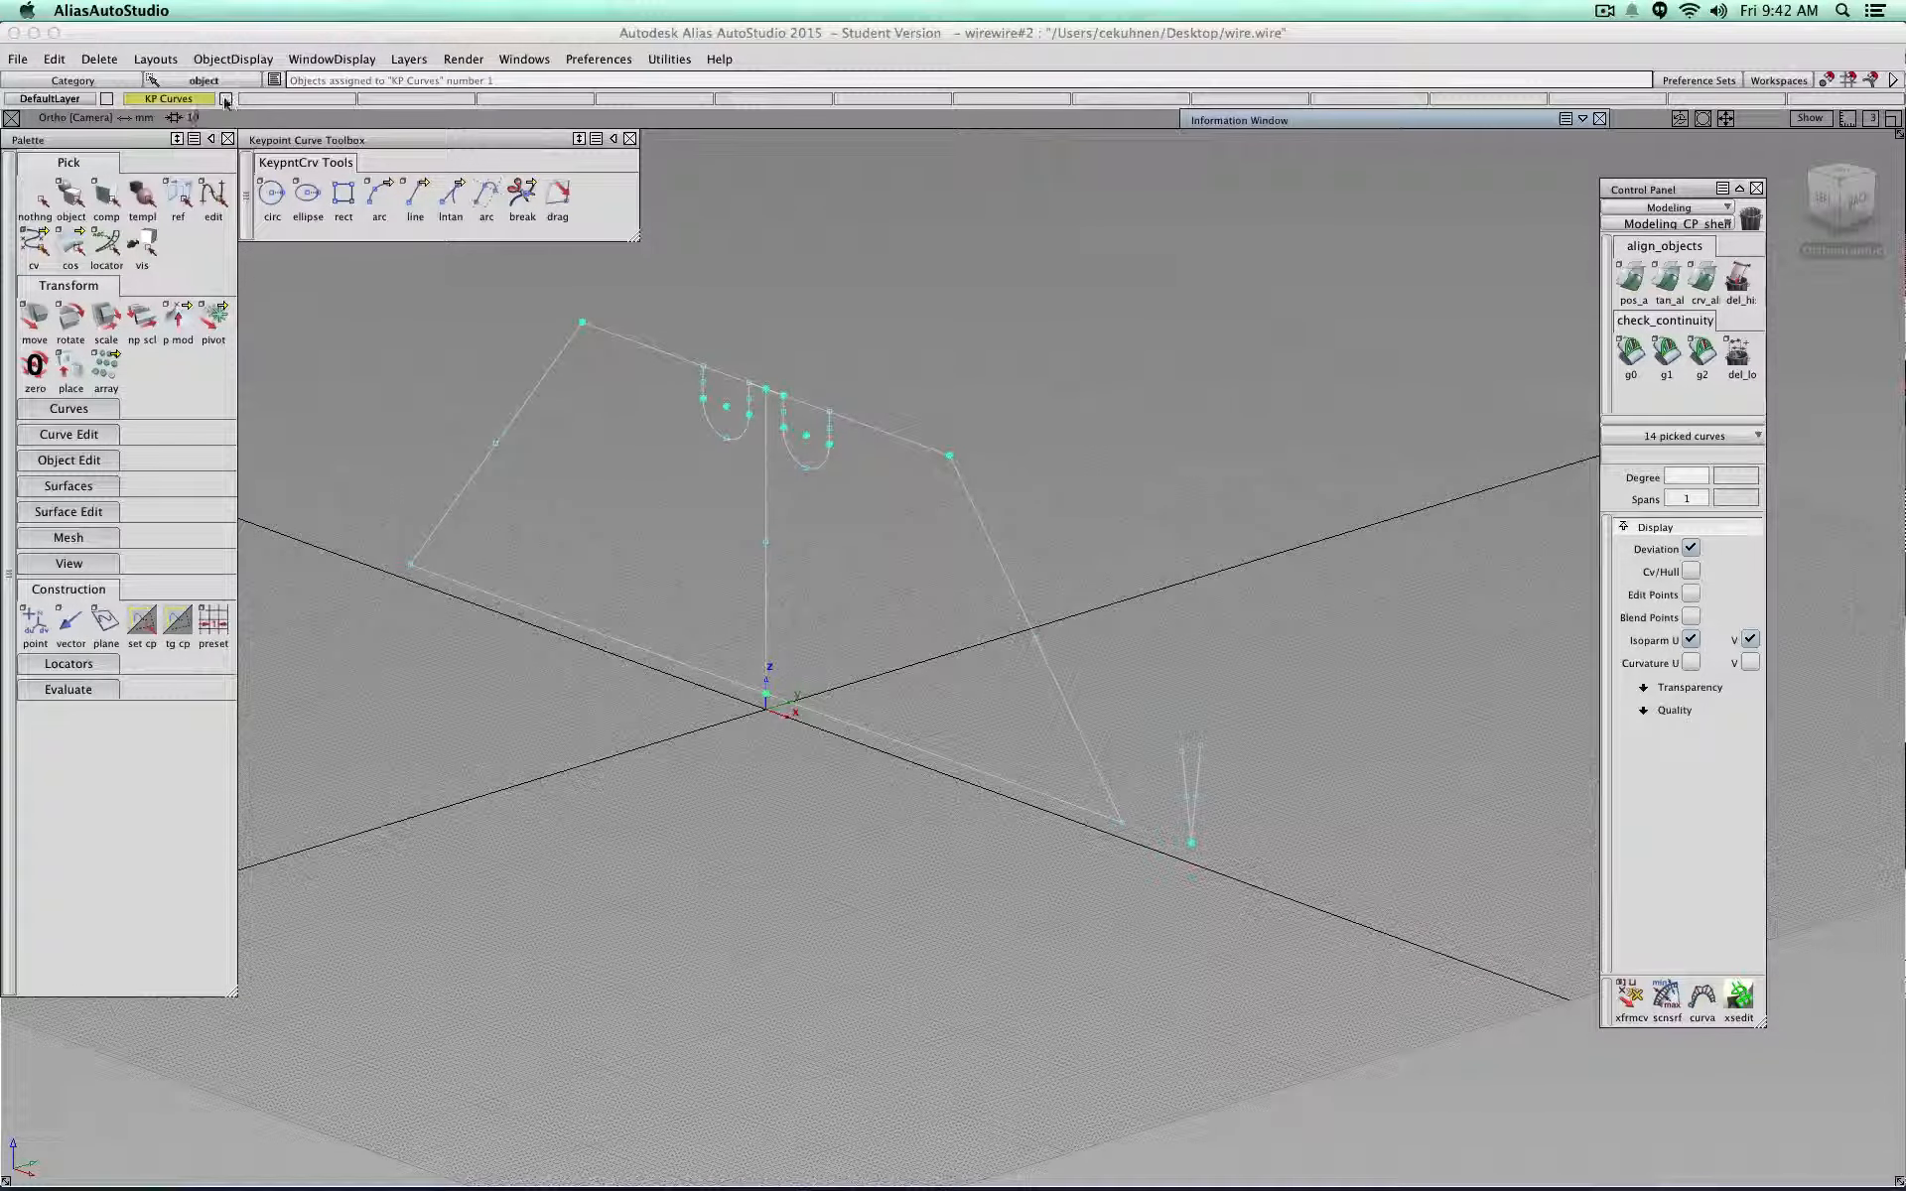
left_click(225, 102)
left_click(224, 101)
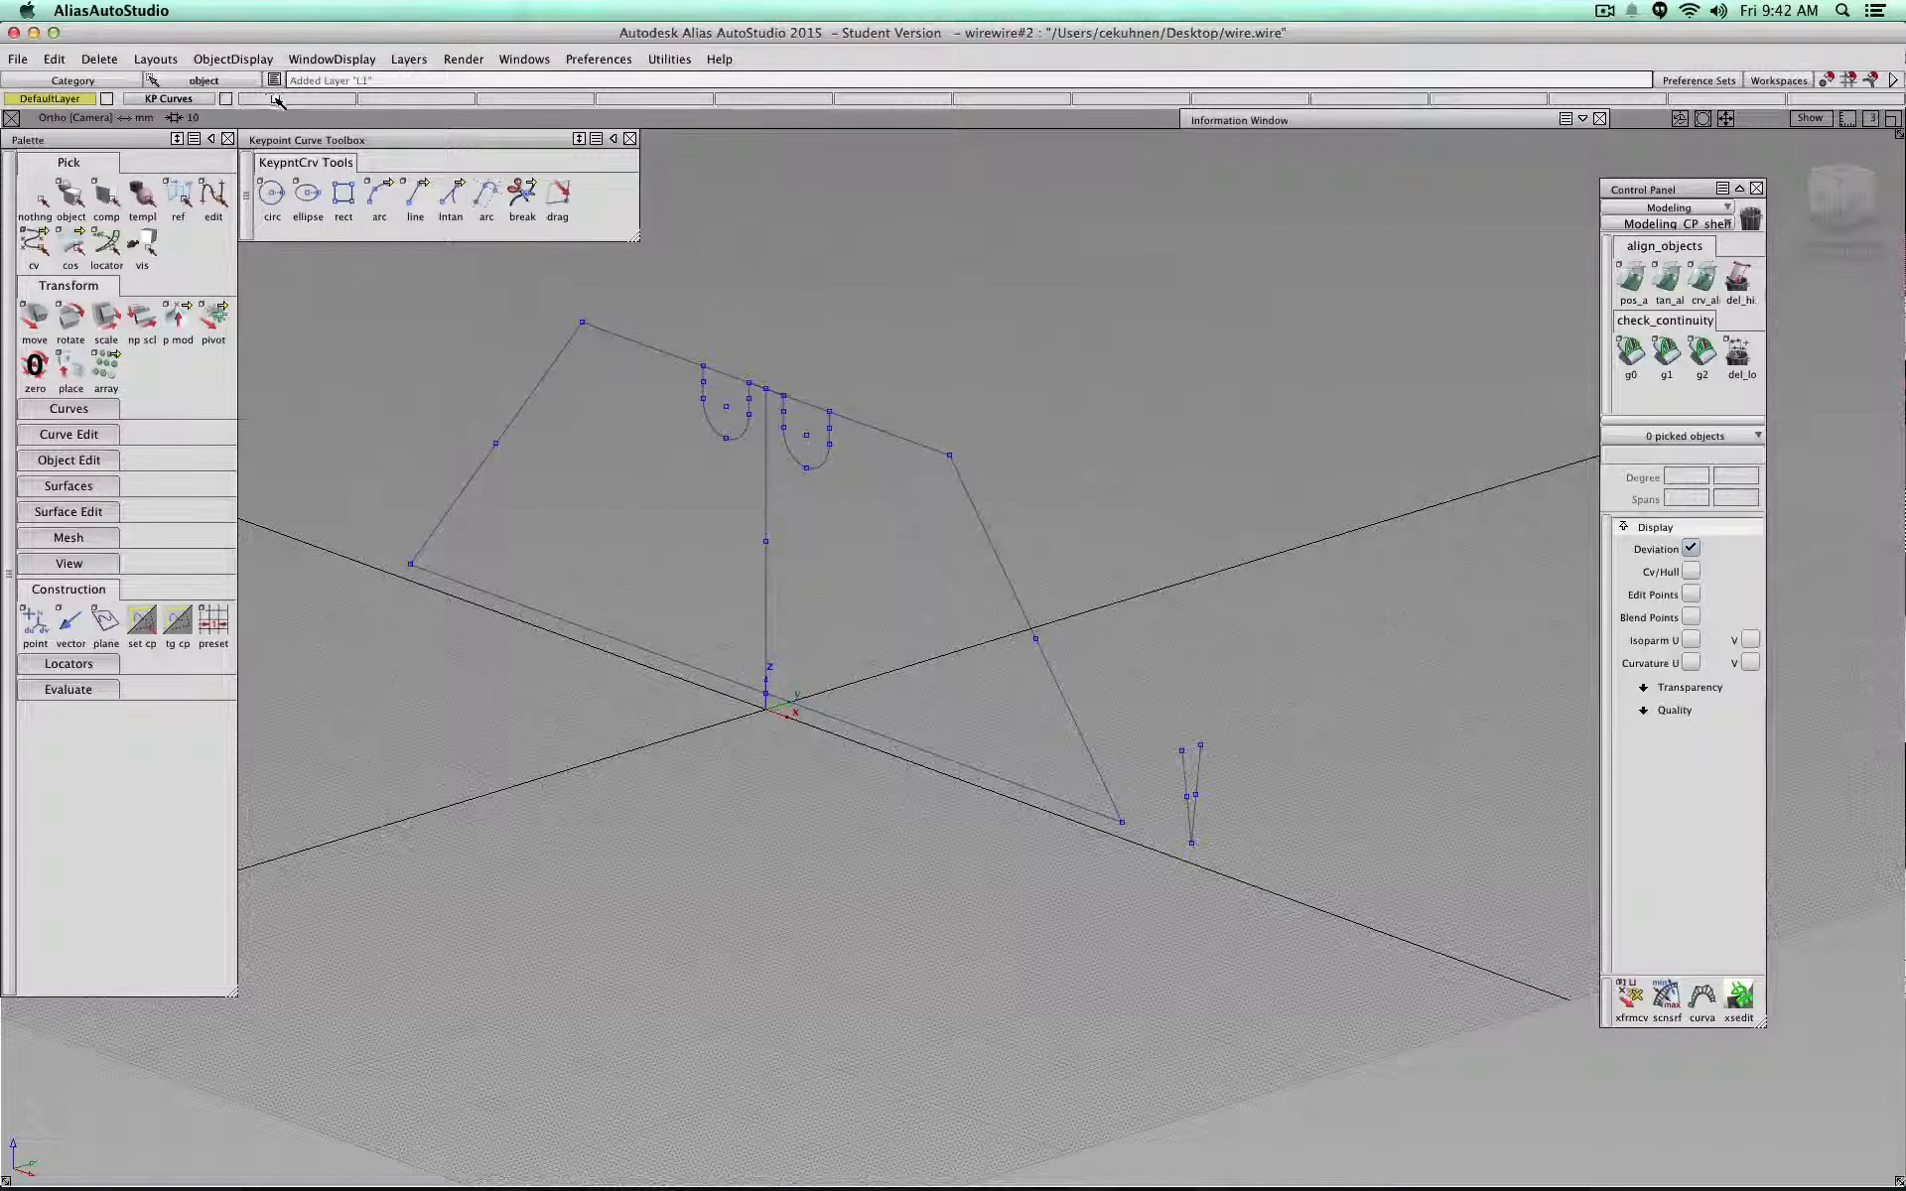
Step: Create another new layer named Dimensions to hold the measurement locators
left_click(408, 58)
left_click(417, 83)
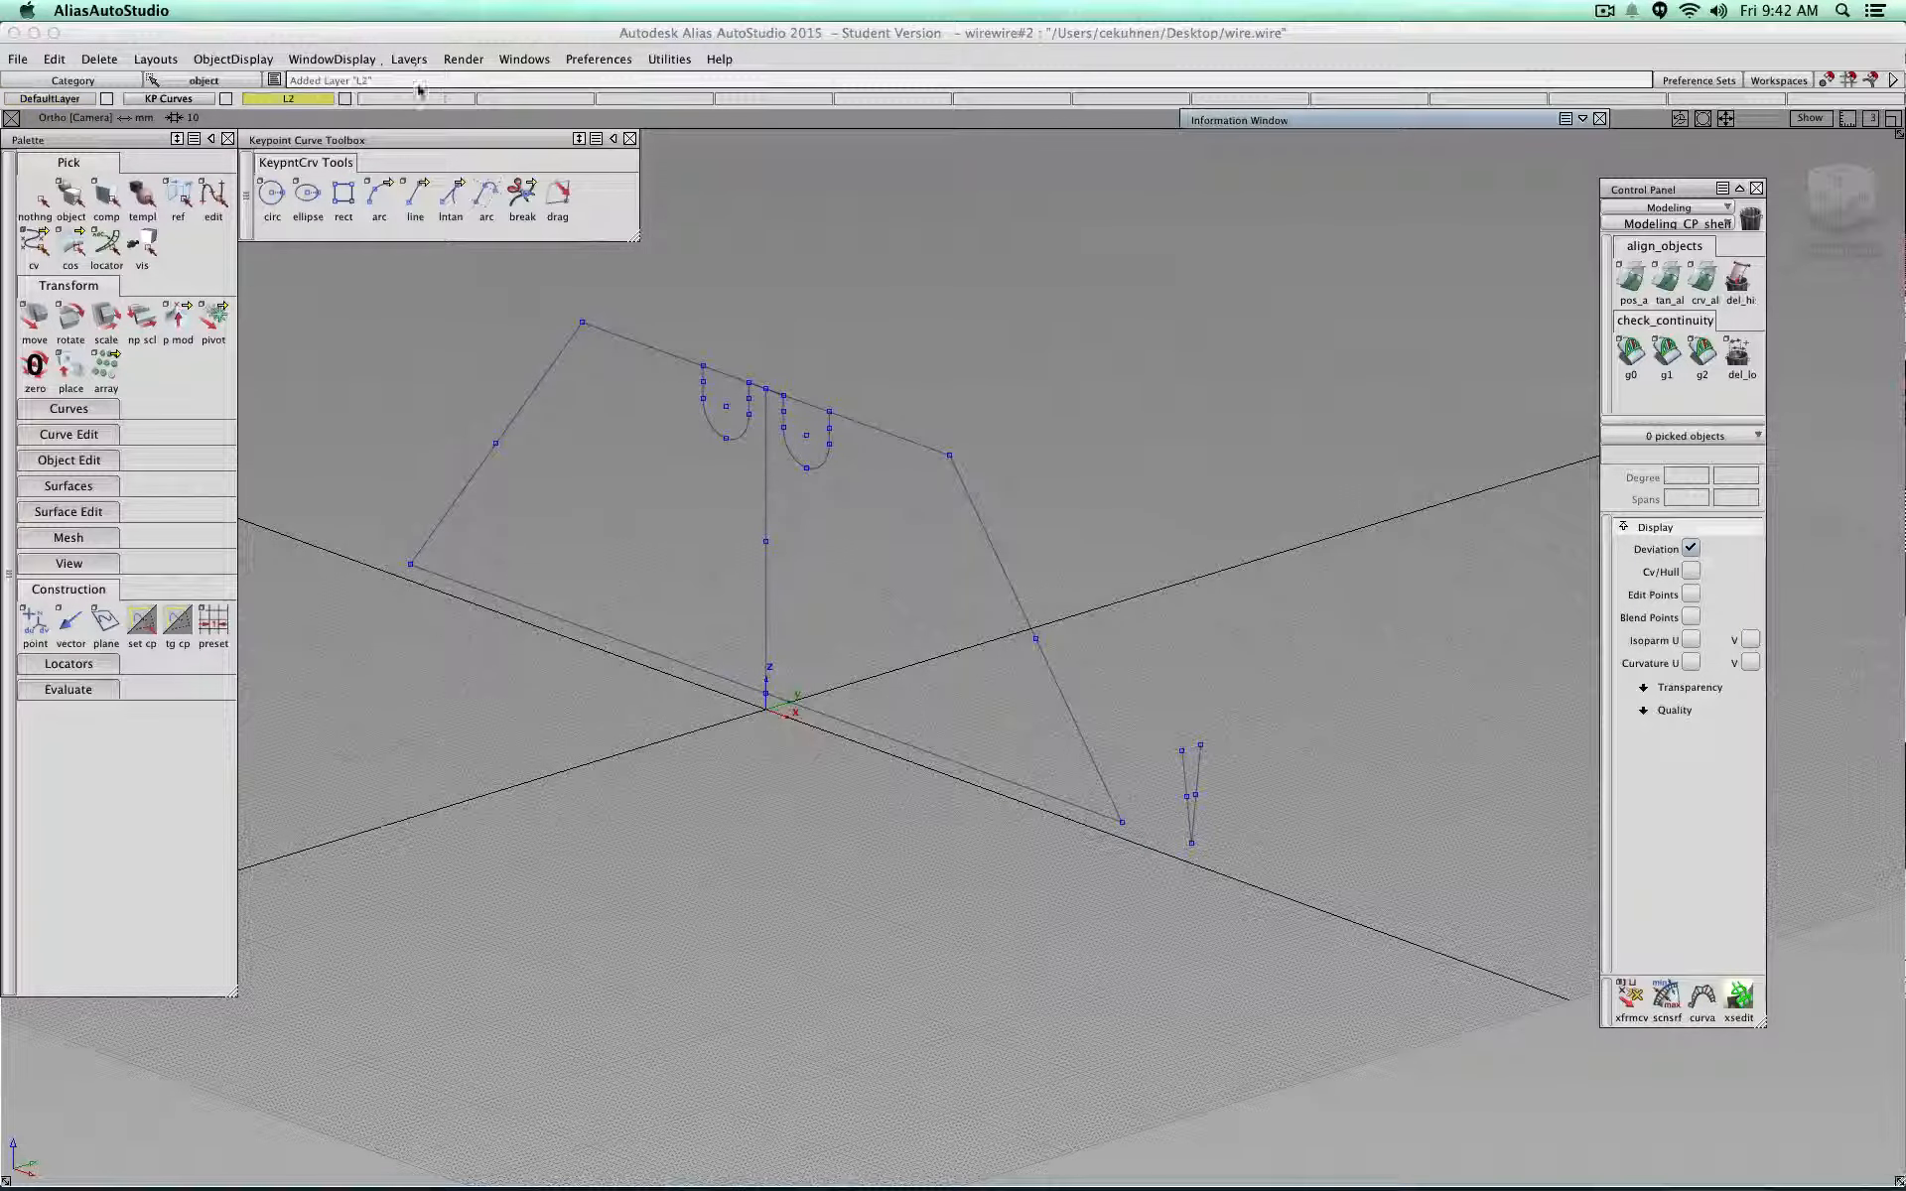
double_click(303, 99)
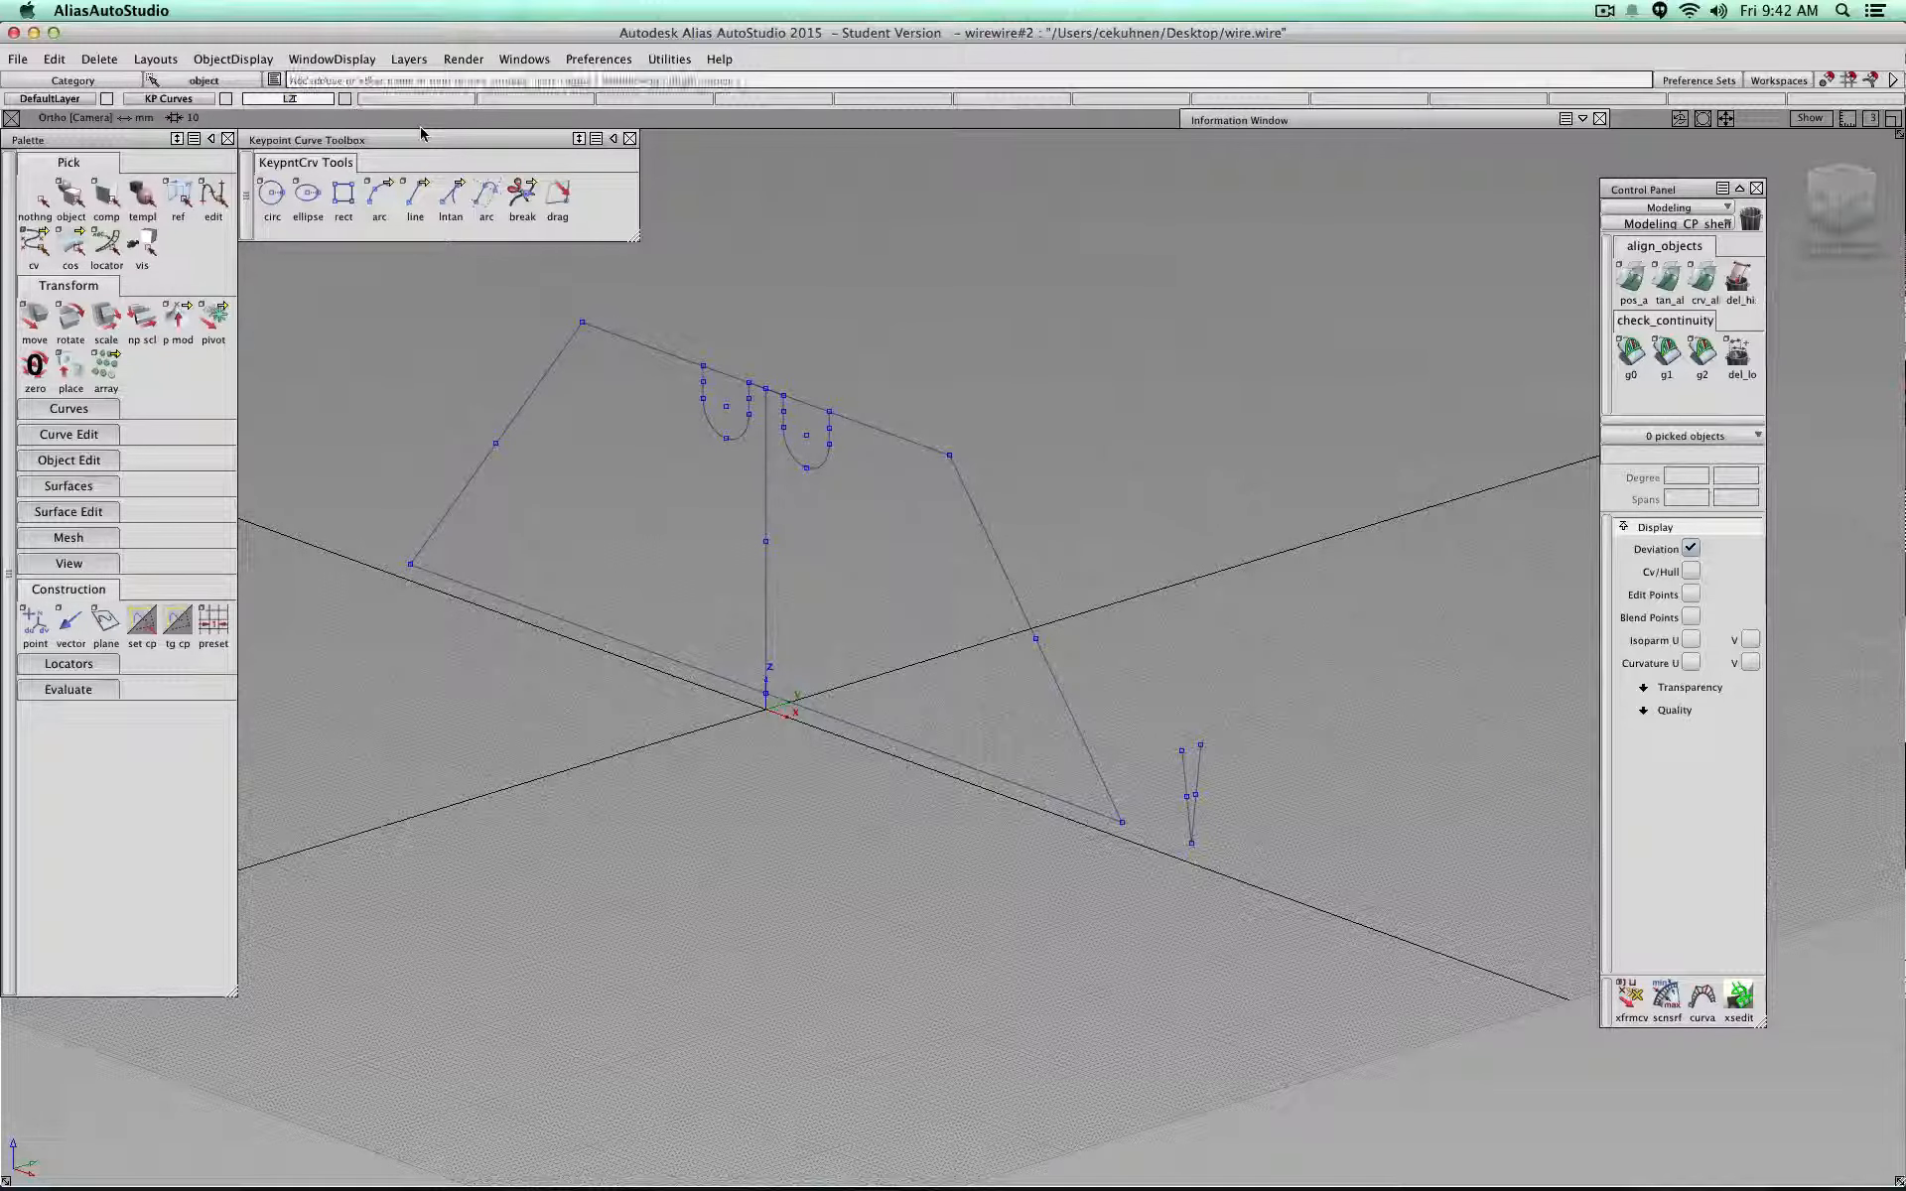
type("Dimensions")
key("Return")
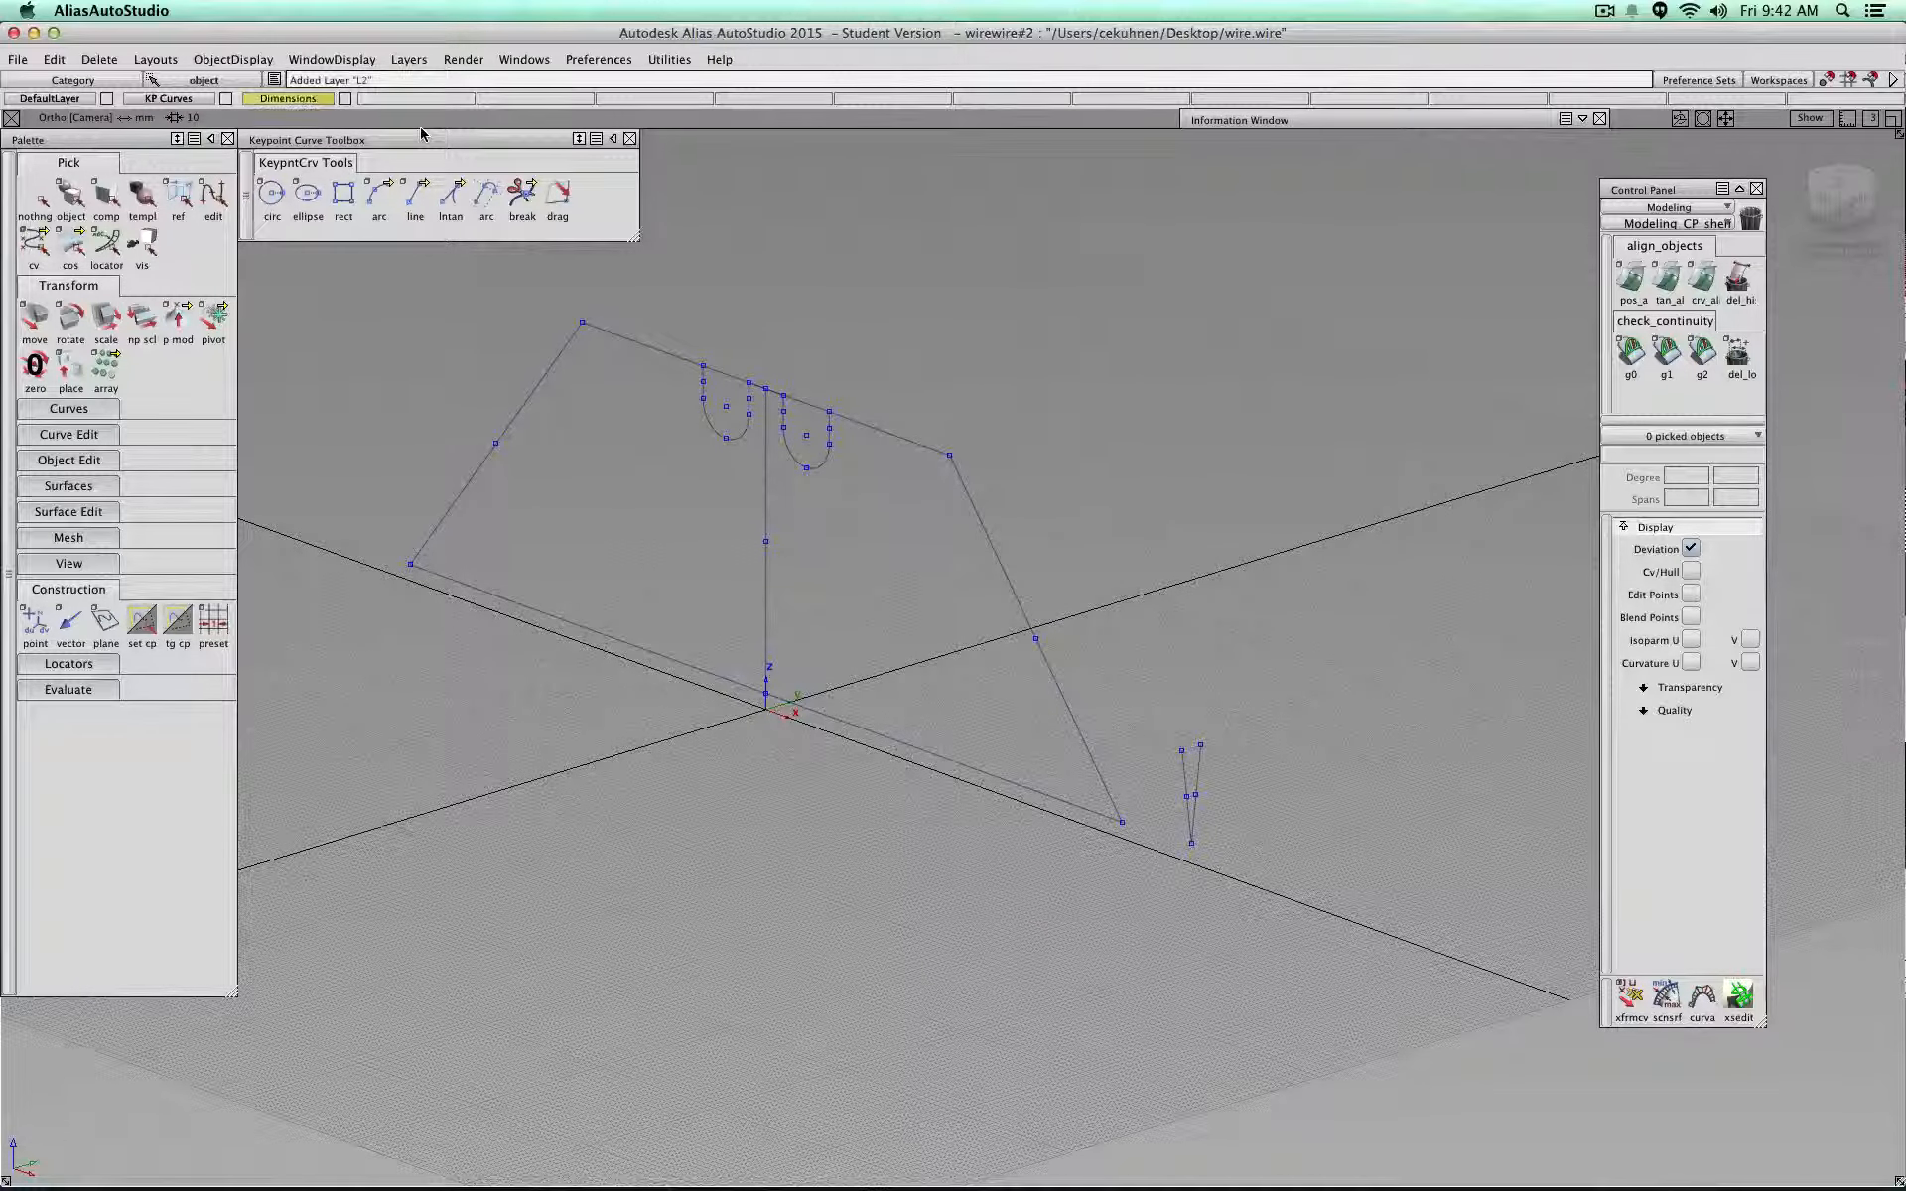
Step: In the Left view, place a distance dimension between two free points above the blade's top edge
left_click(1829, 198)
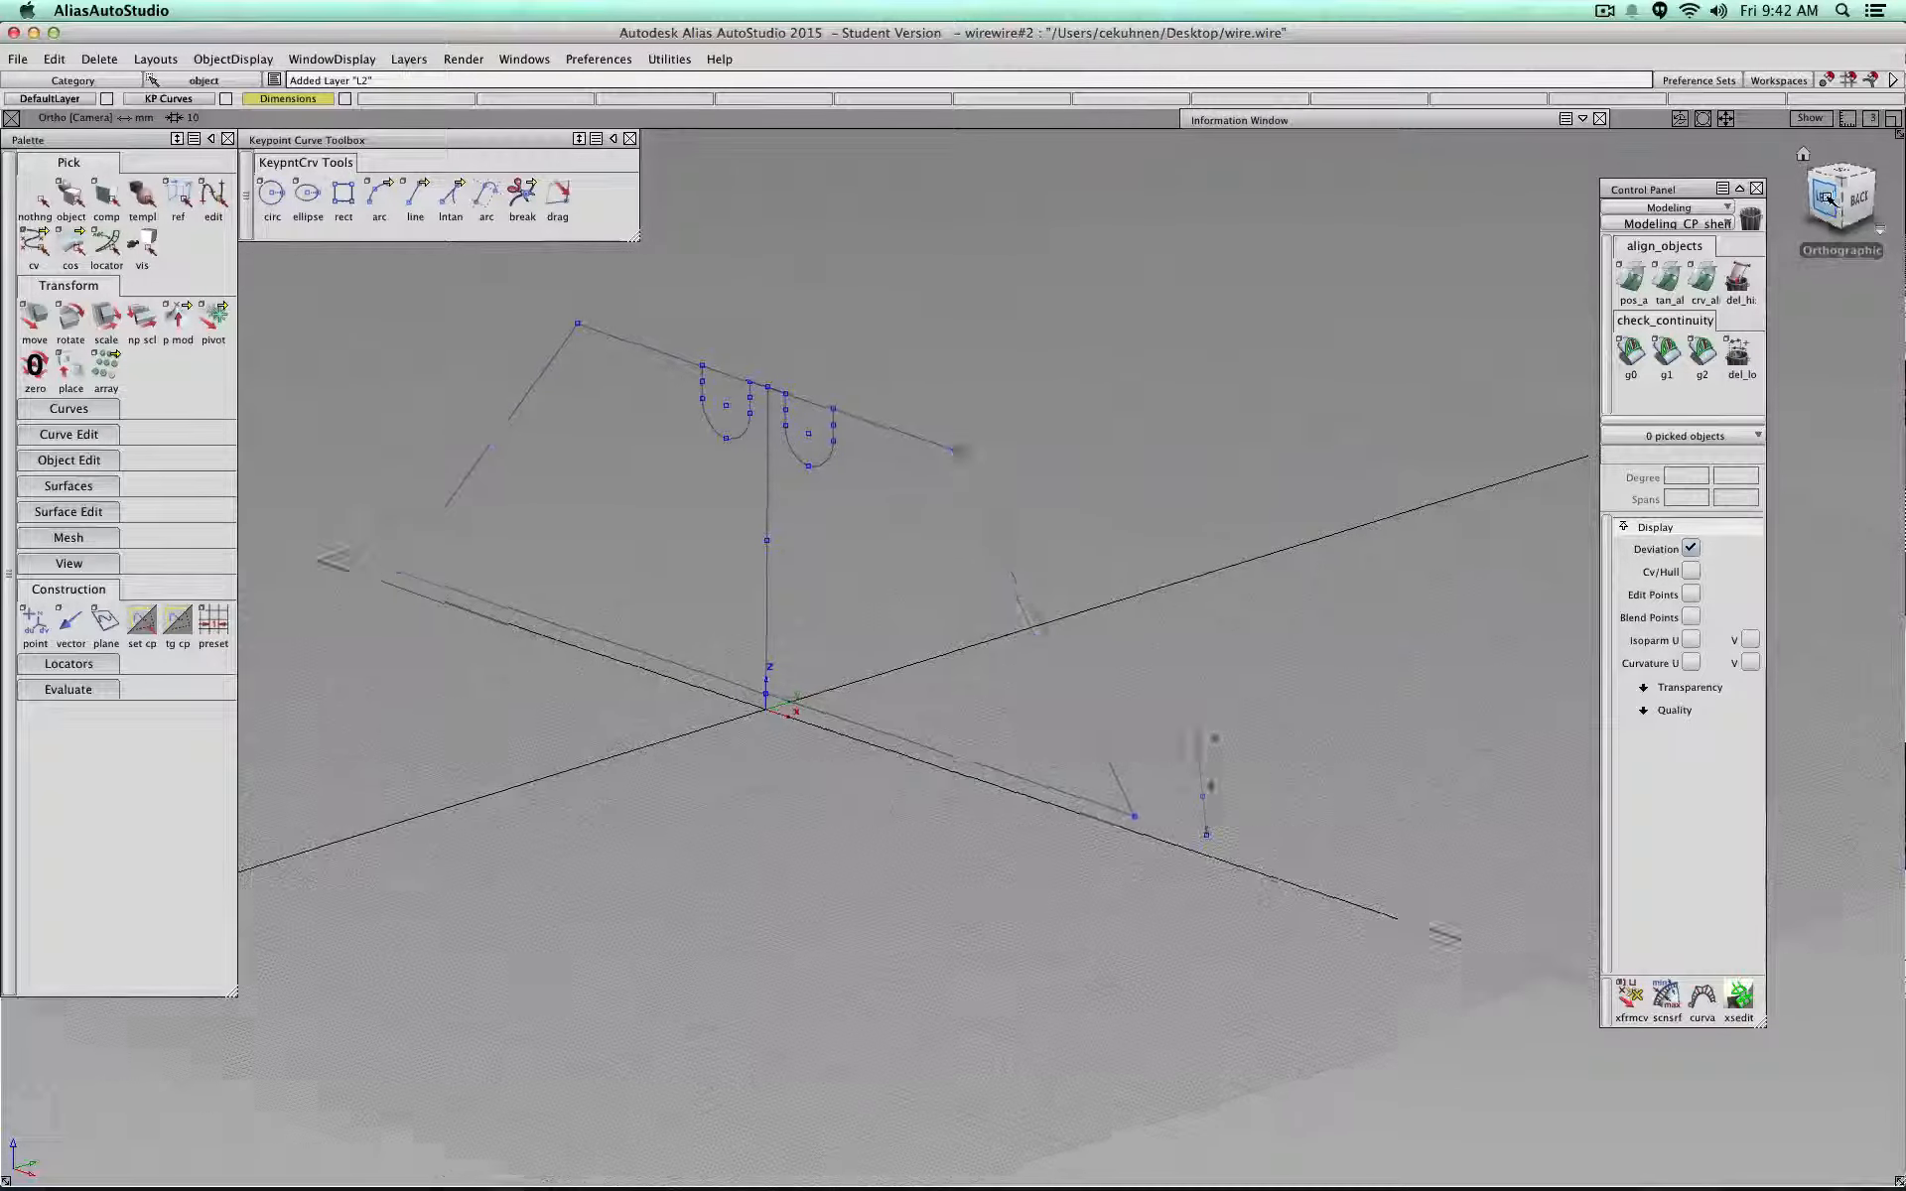
middle_click_drag(641, 738, 787, 790, "alt+shift")
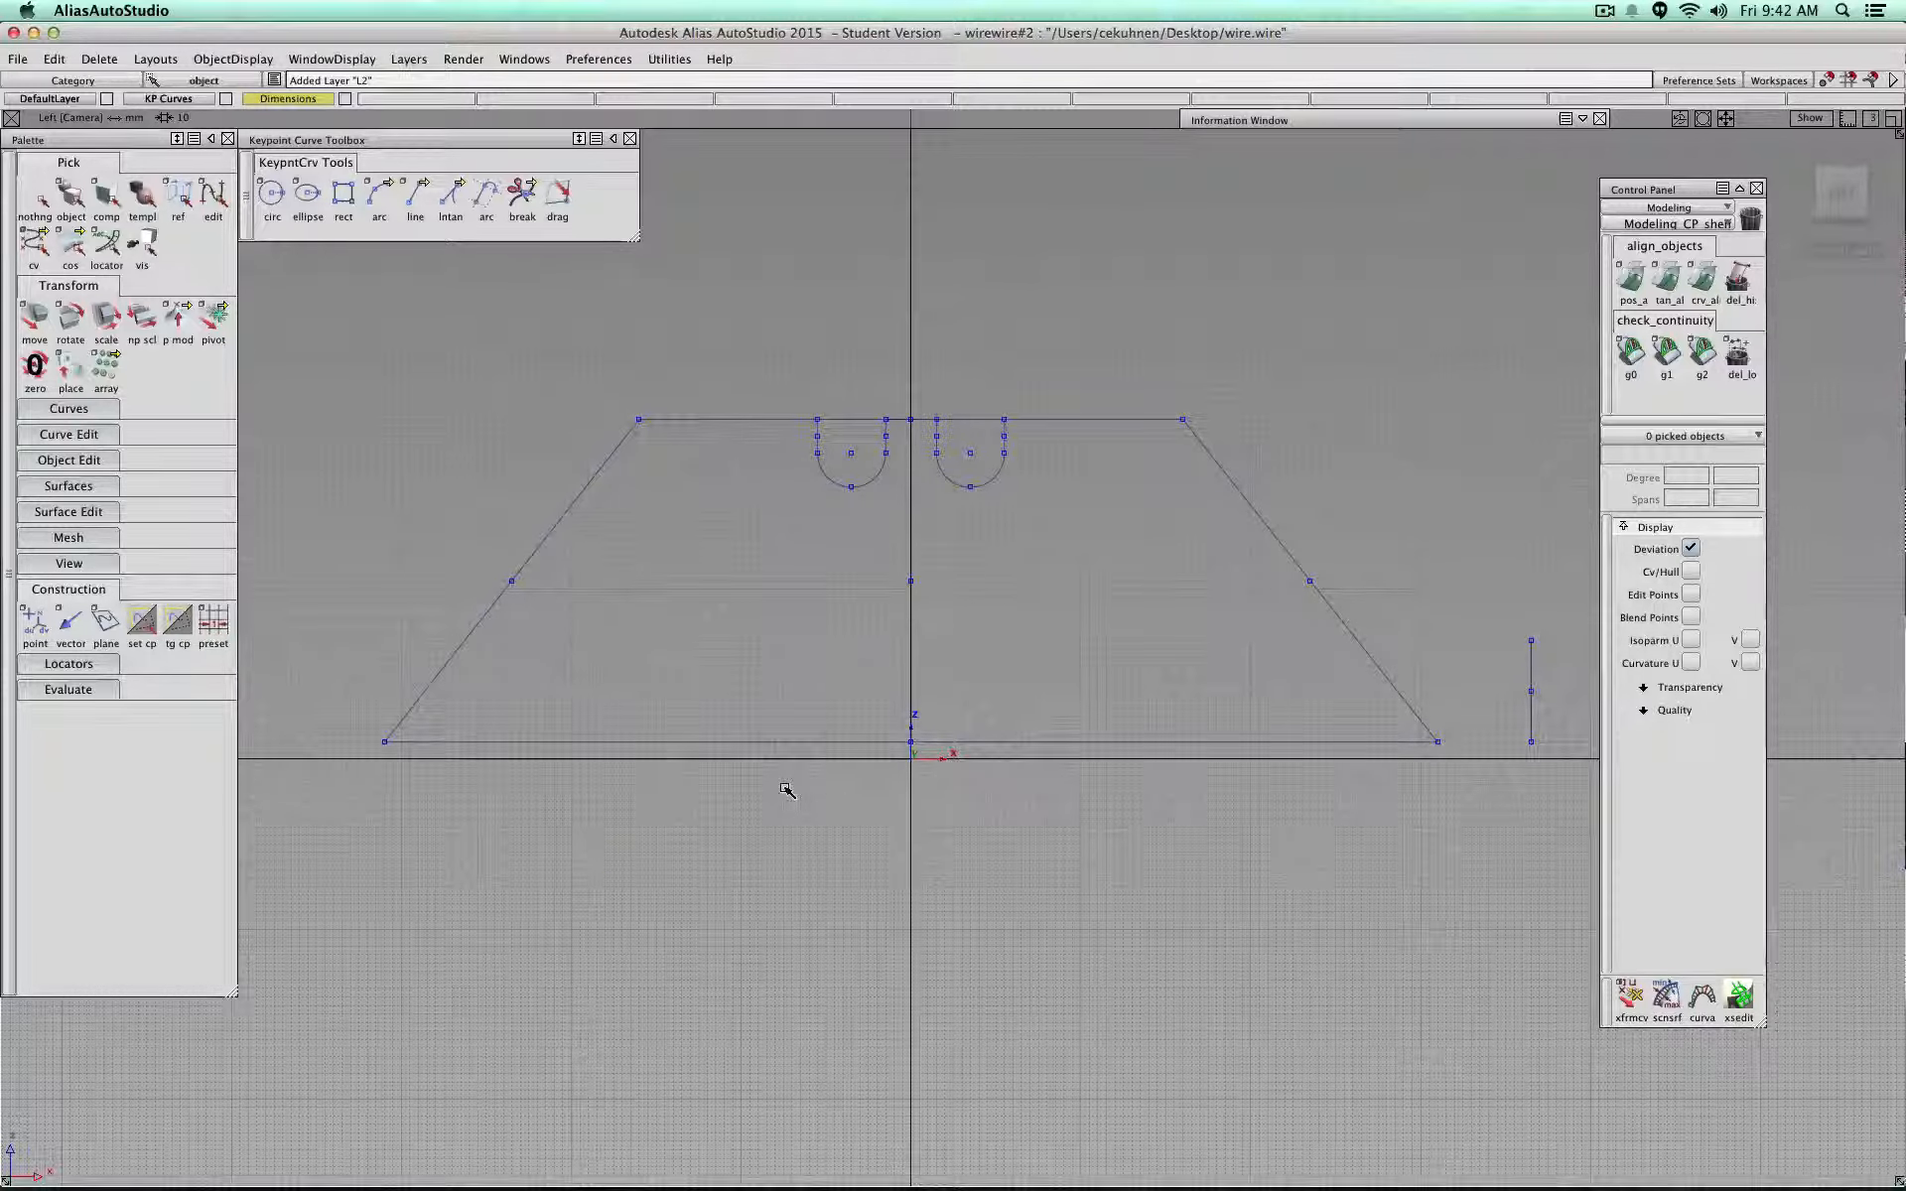
left_click(68, 589)
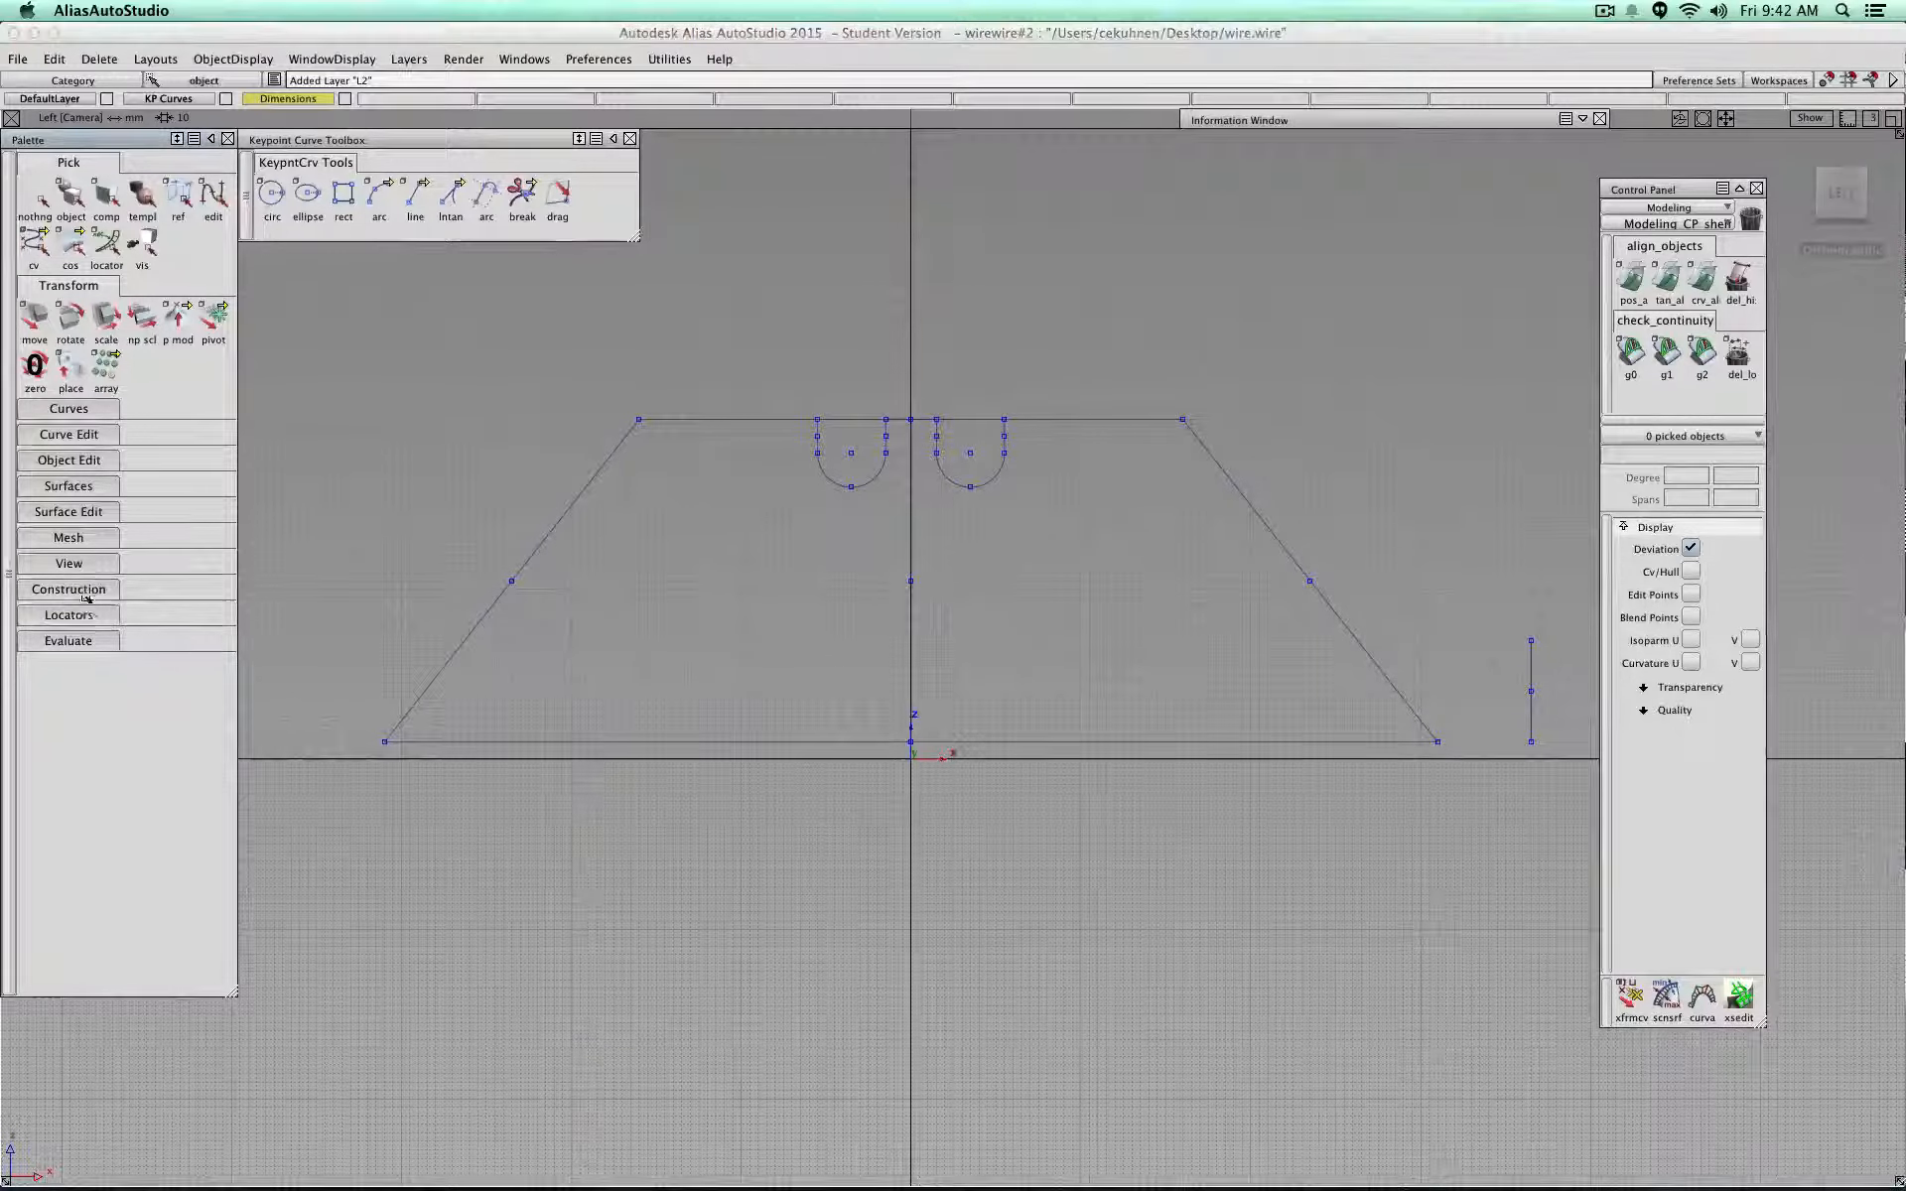
left_click(66, 615)
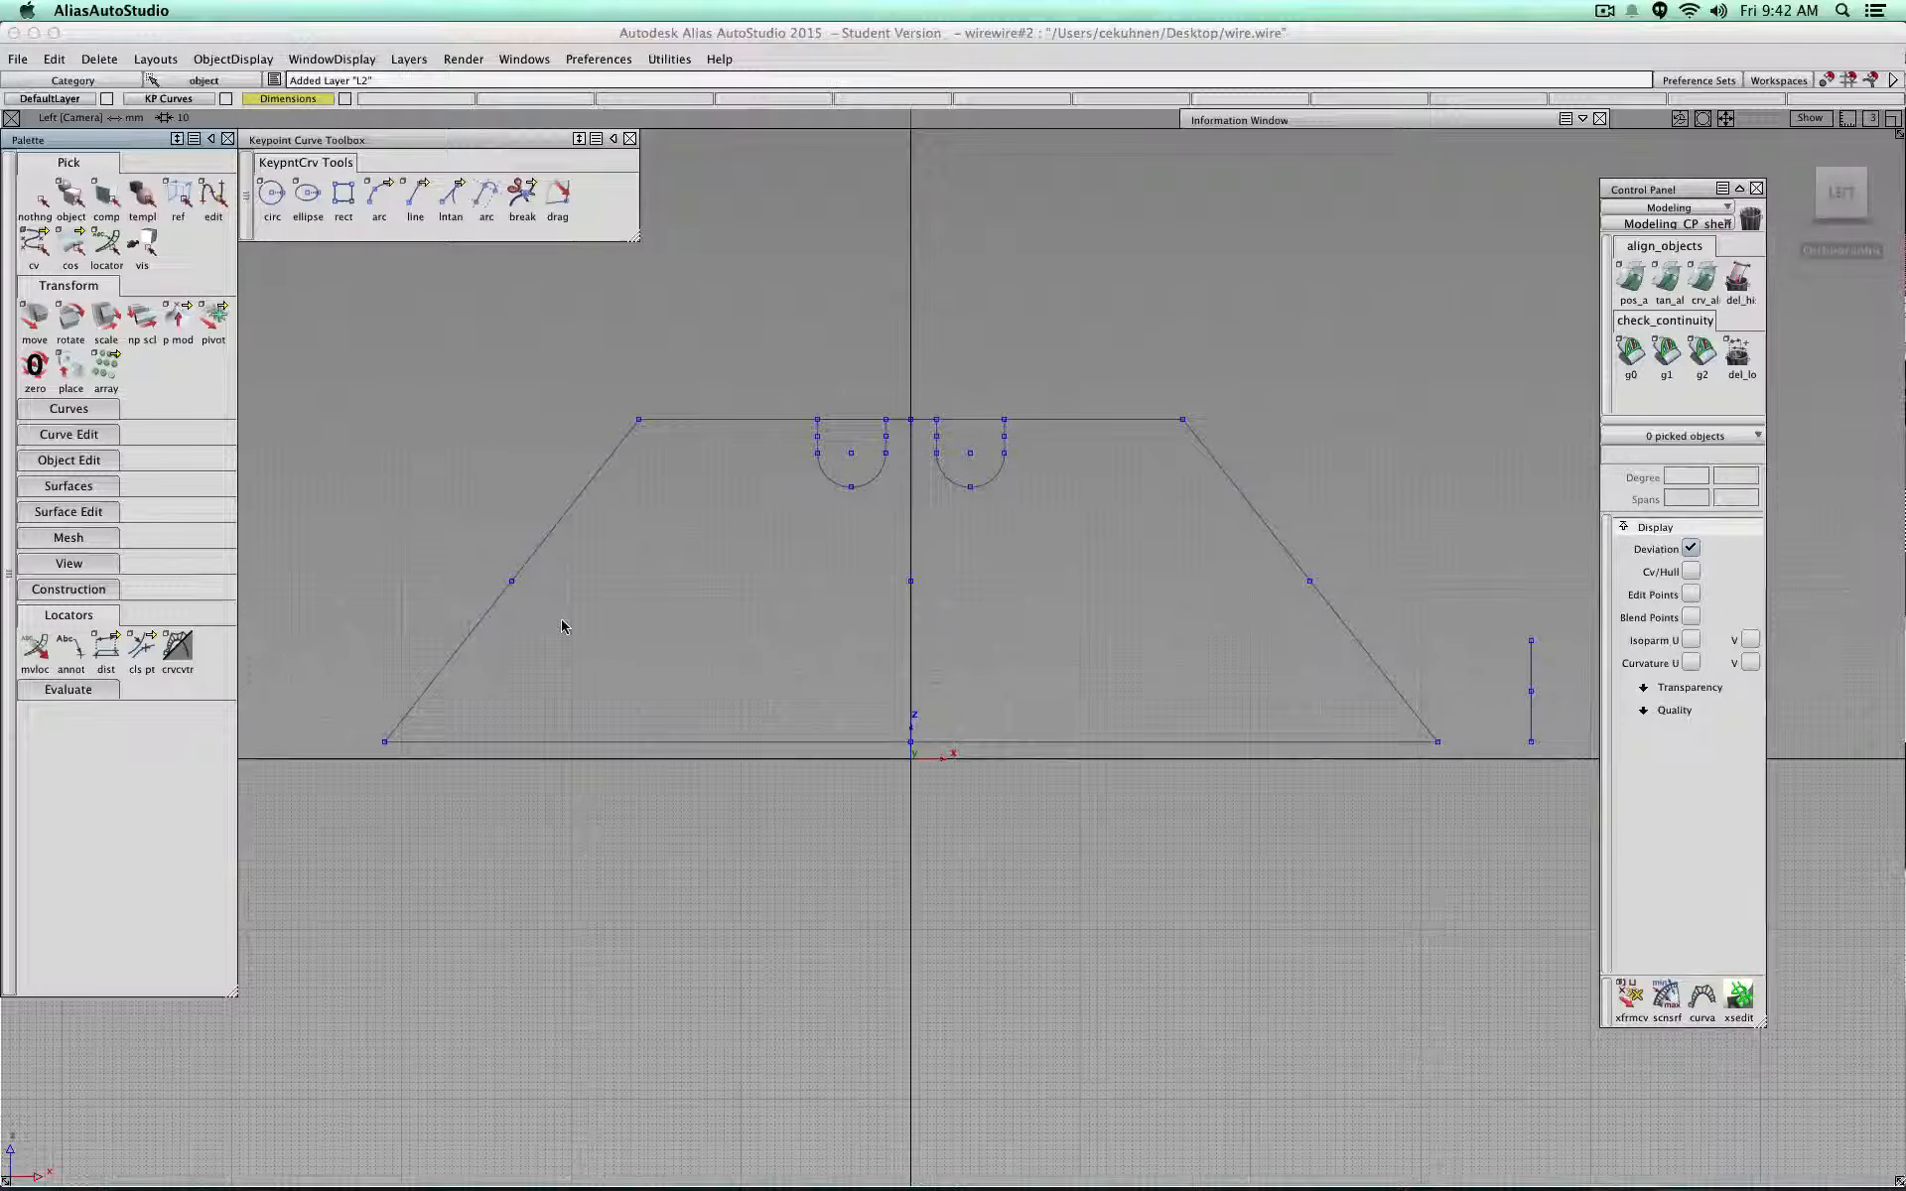
left_click(107, 647)
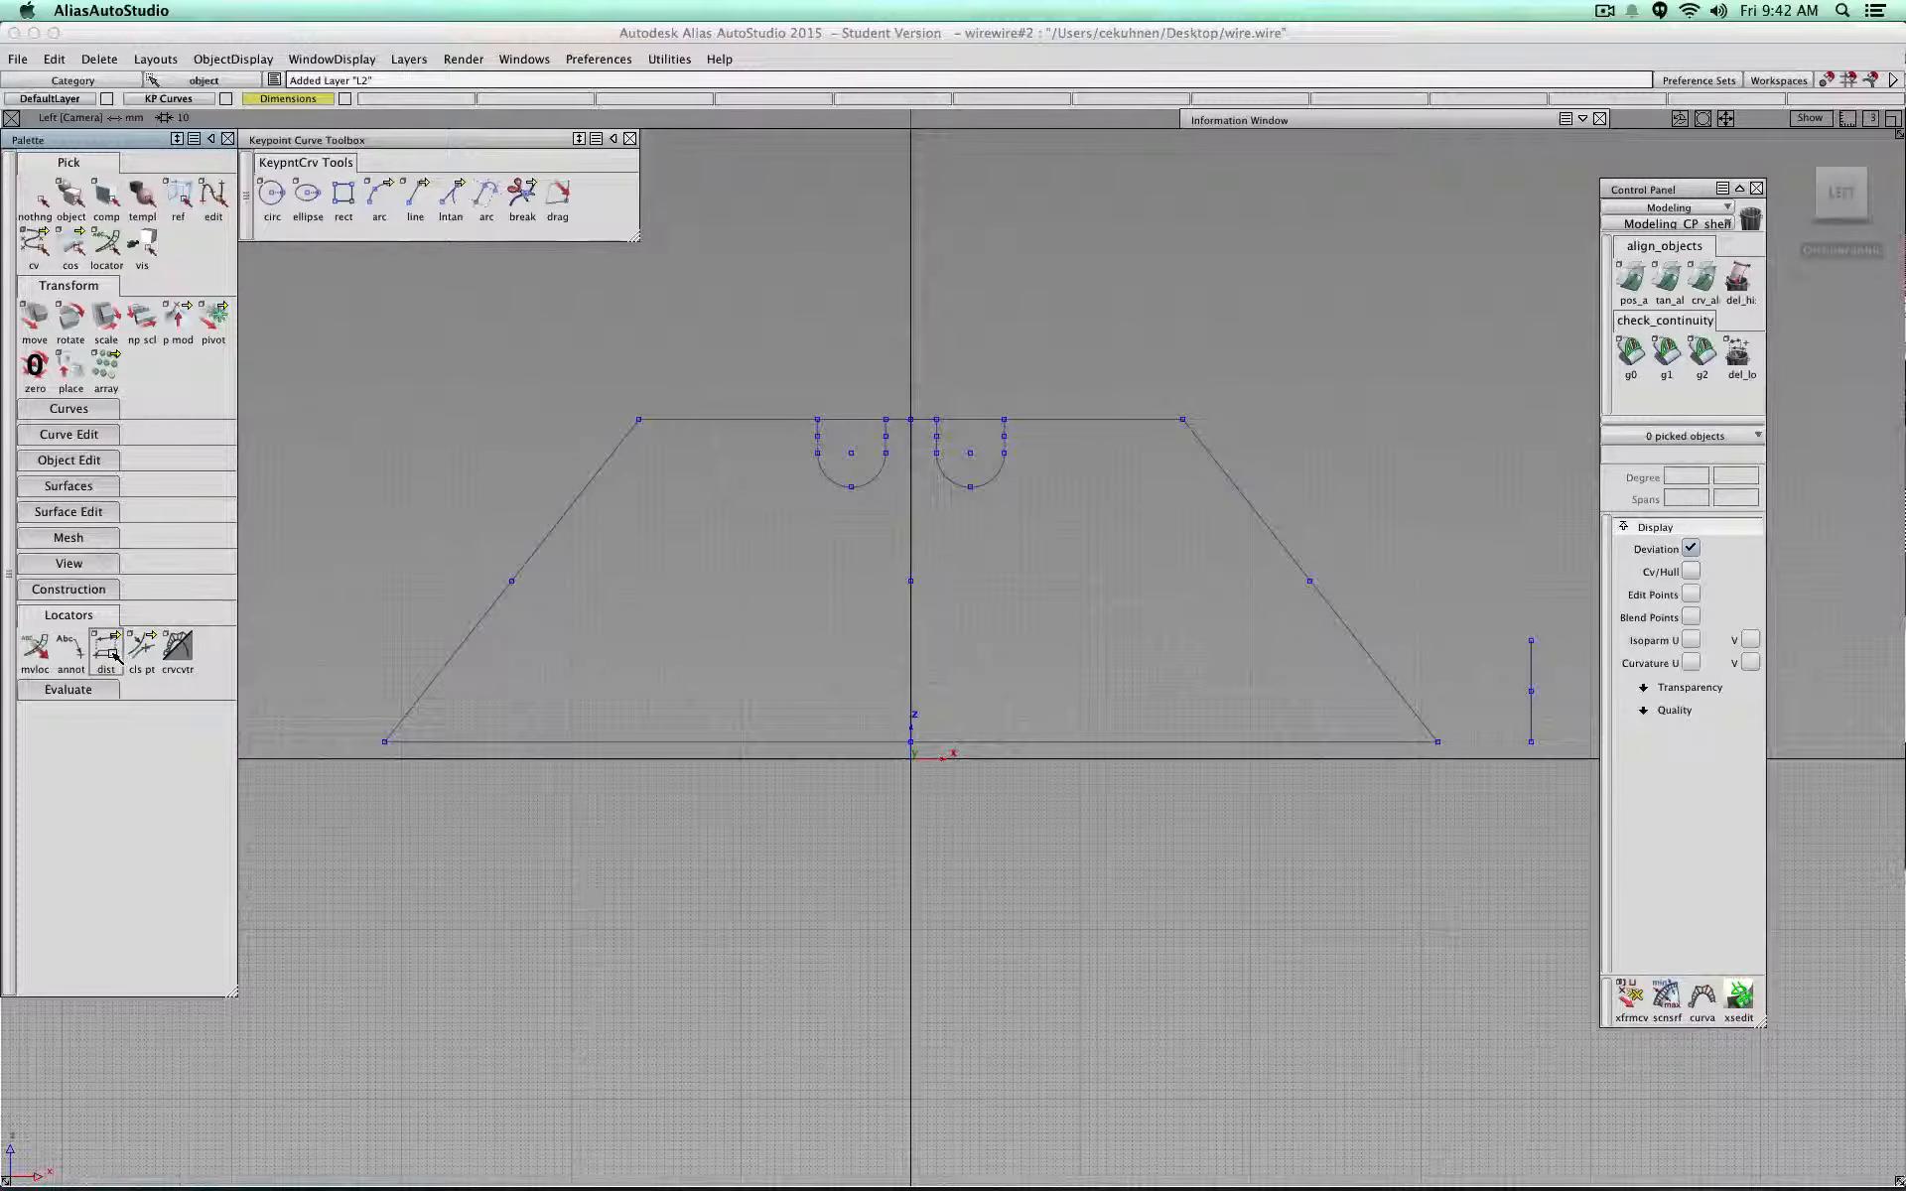
left_click(114, 655)
left_click_drag(115, 657, 285, 666)
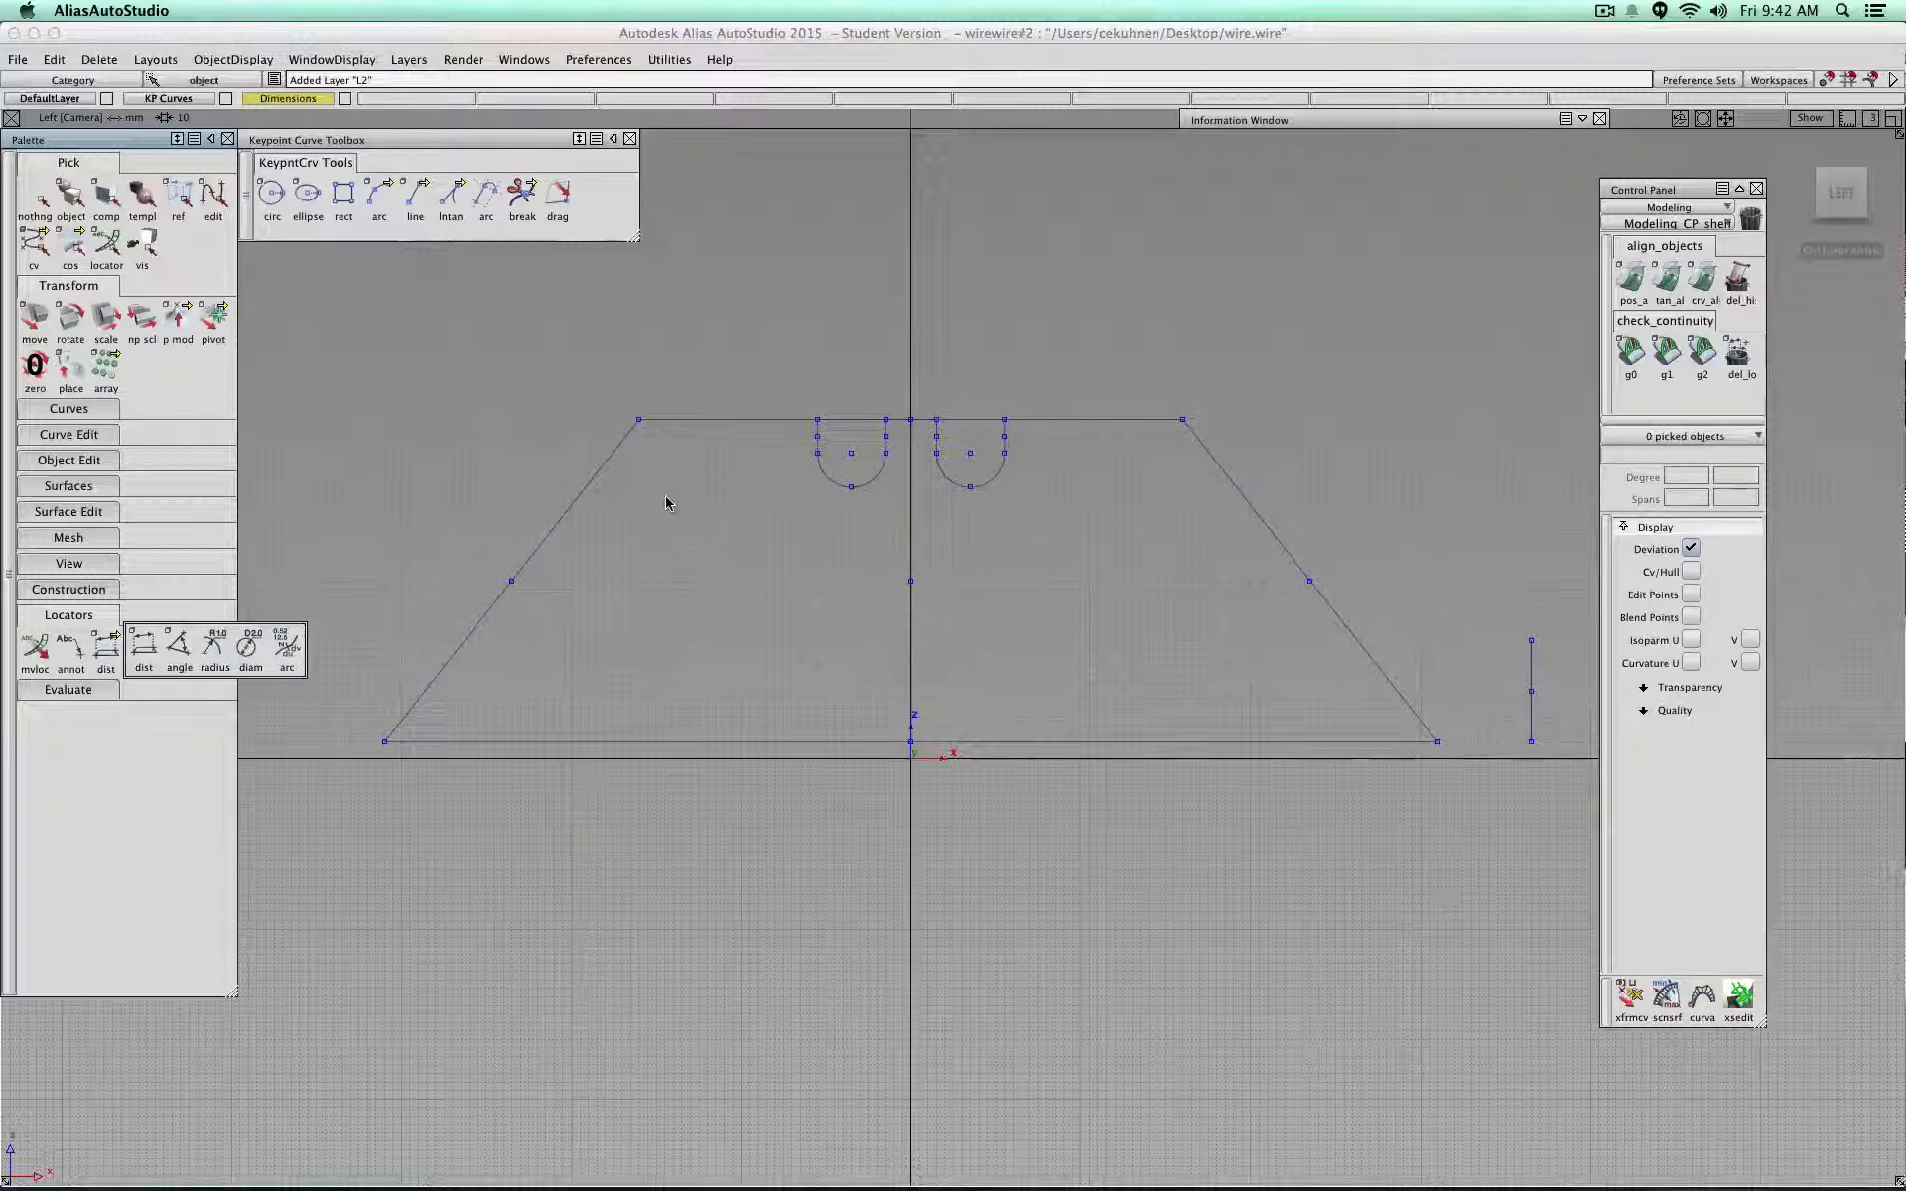
left_click(144, 650)
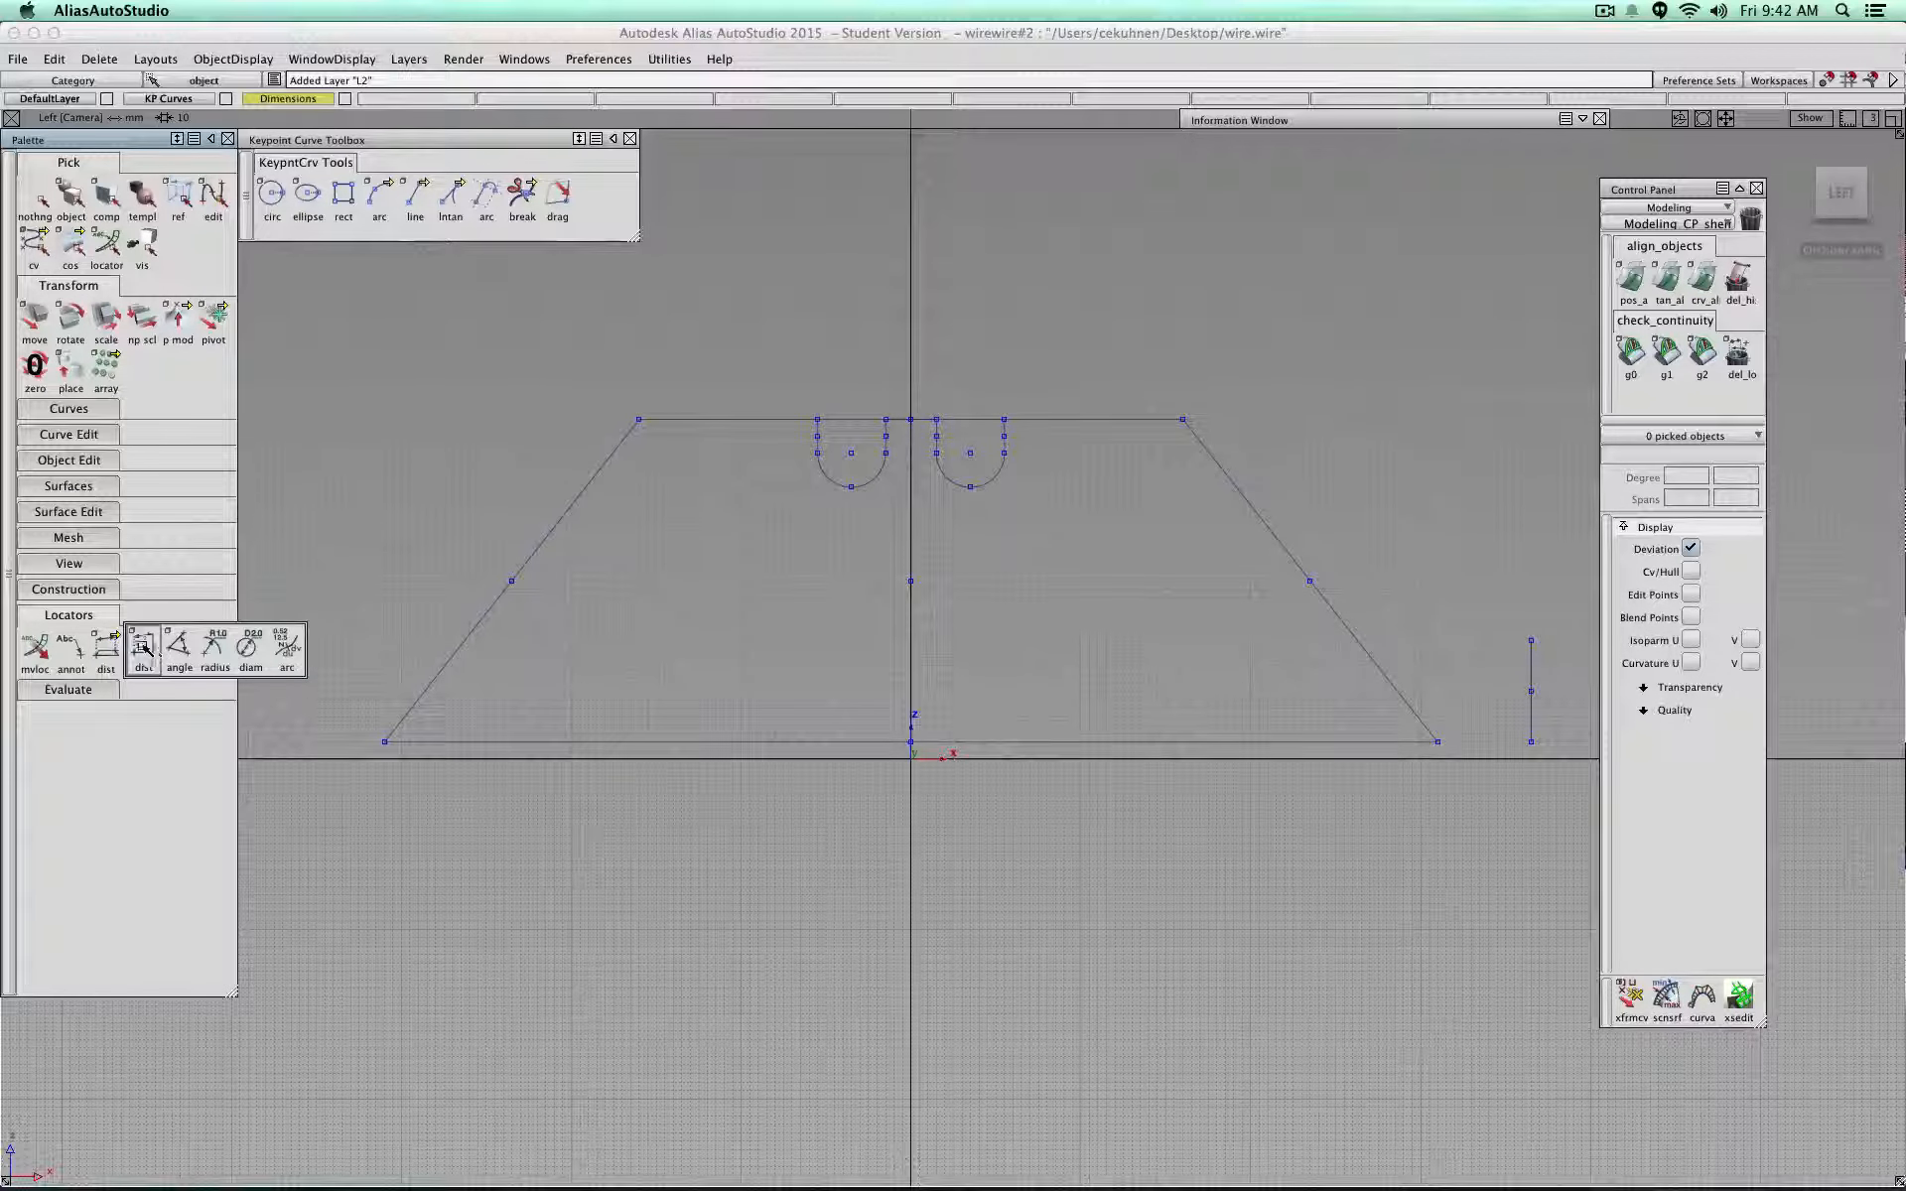
left_click(144, 650)
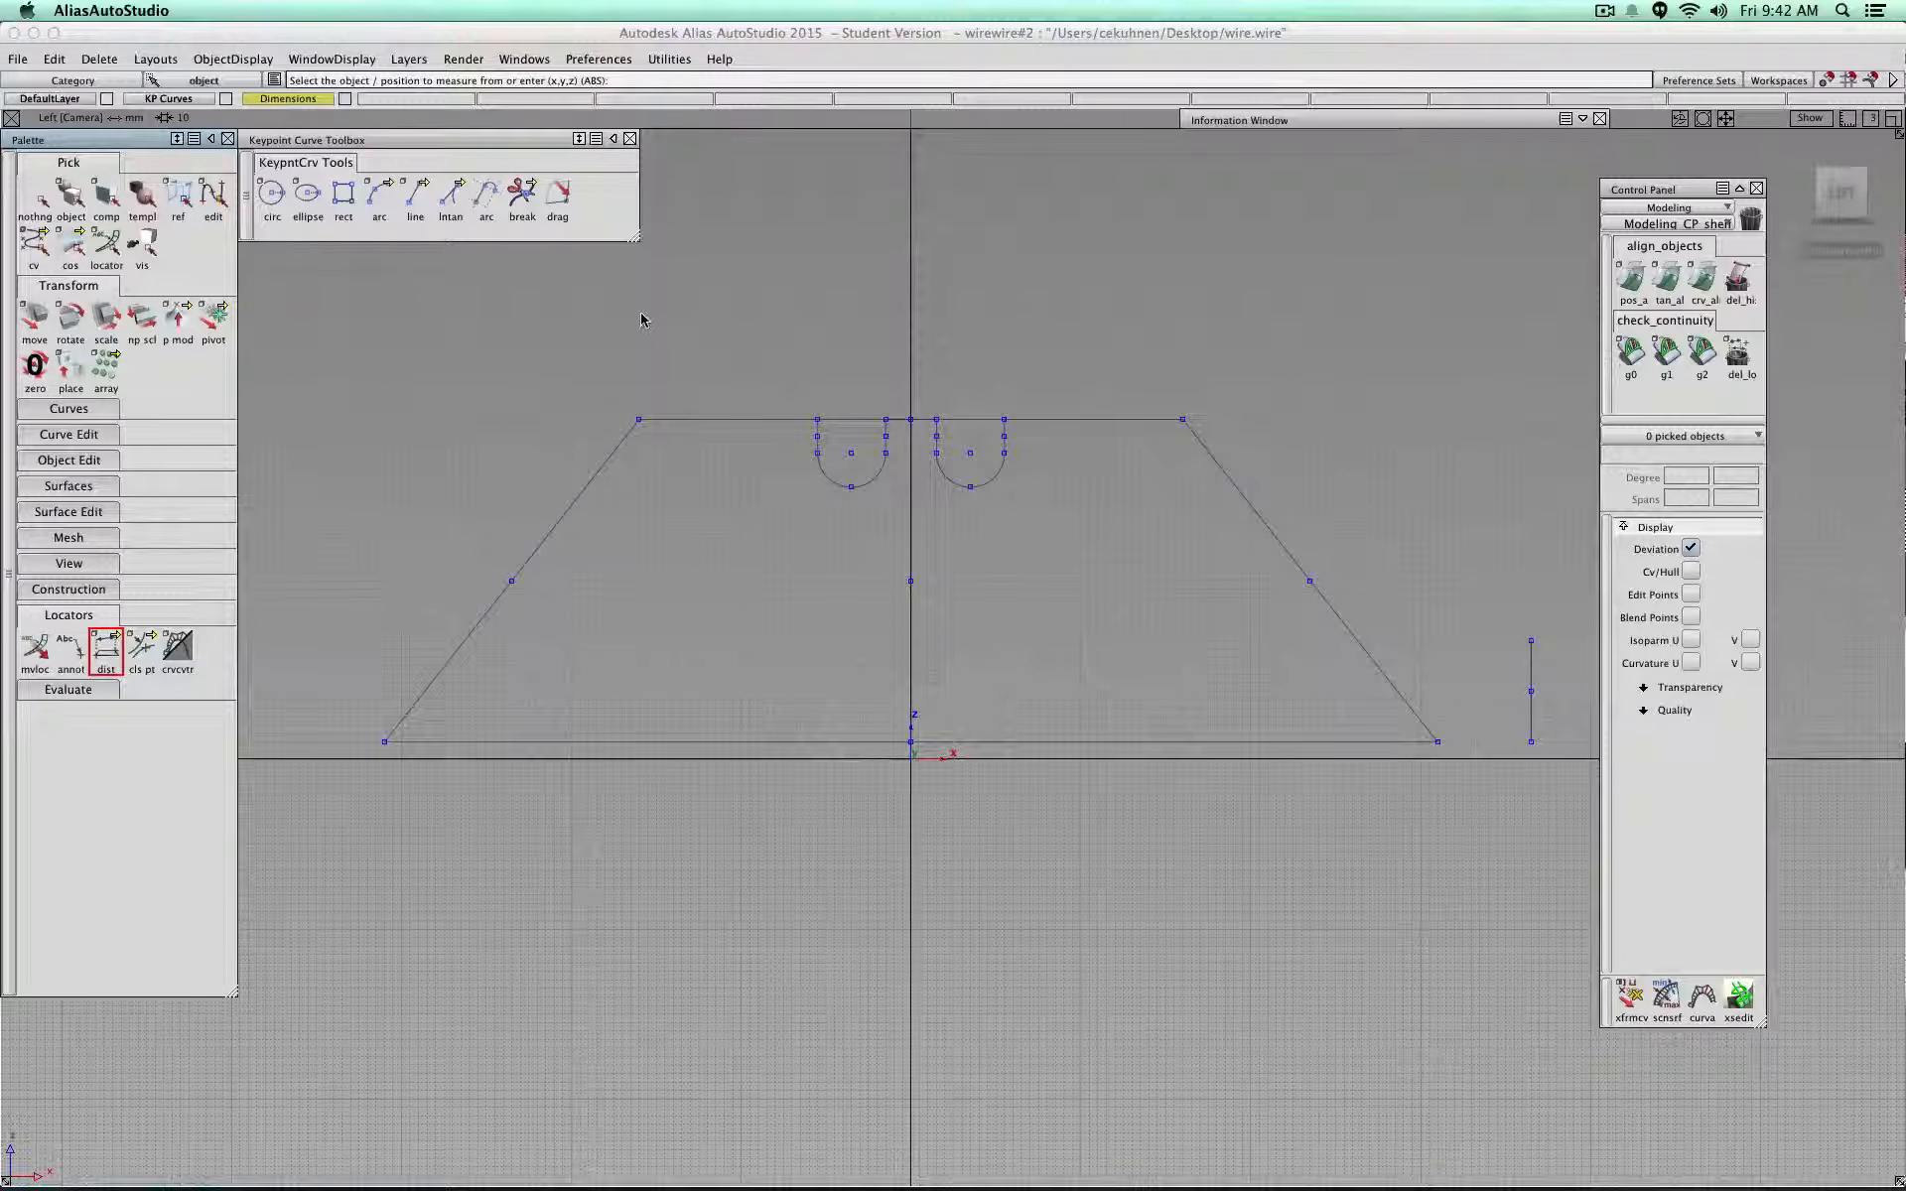
left_click(1039, 264)
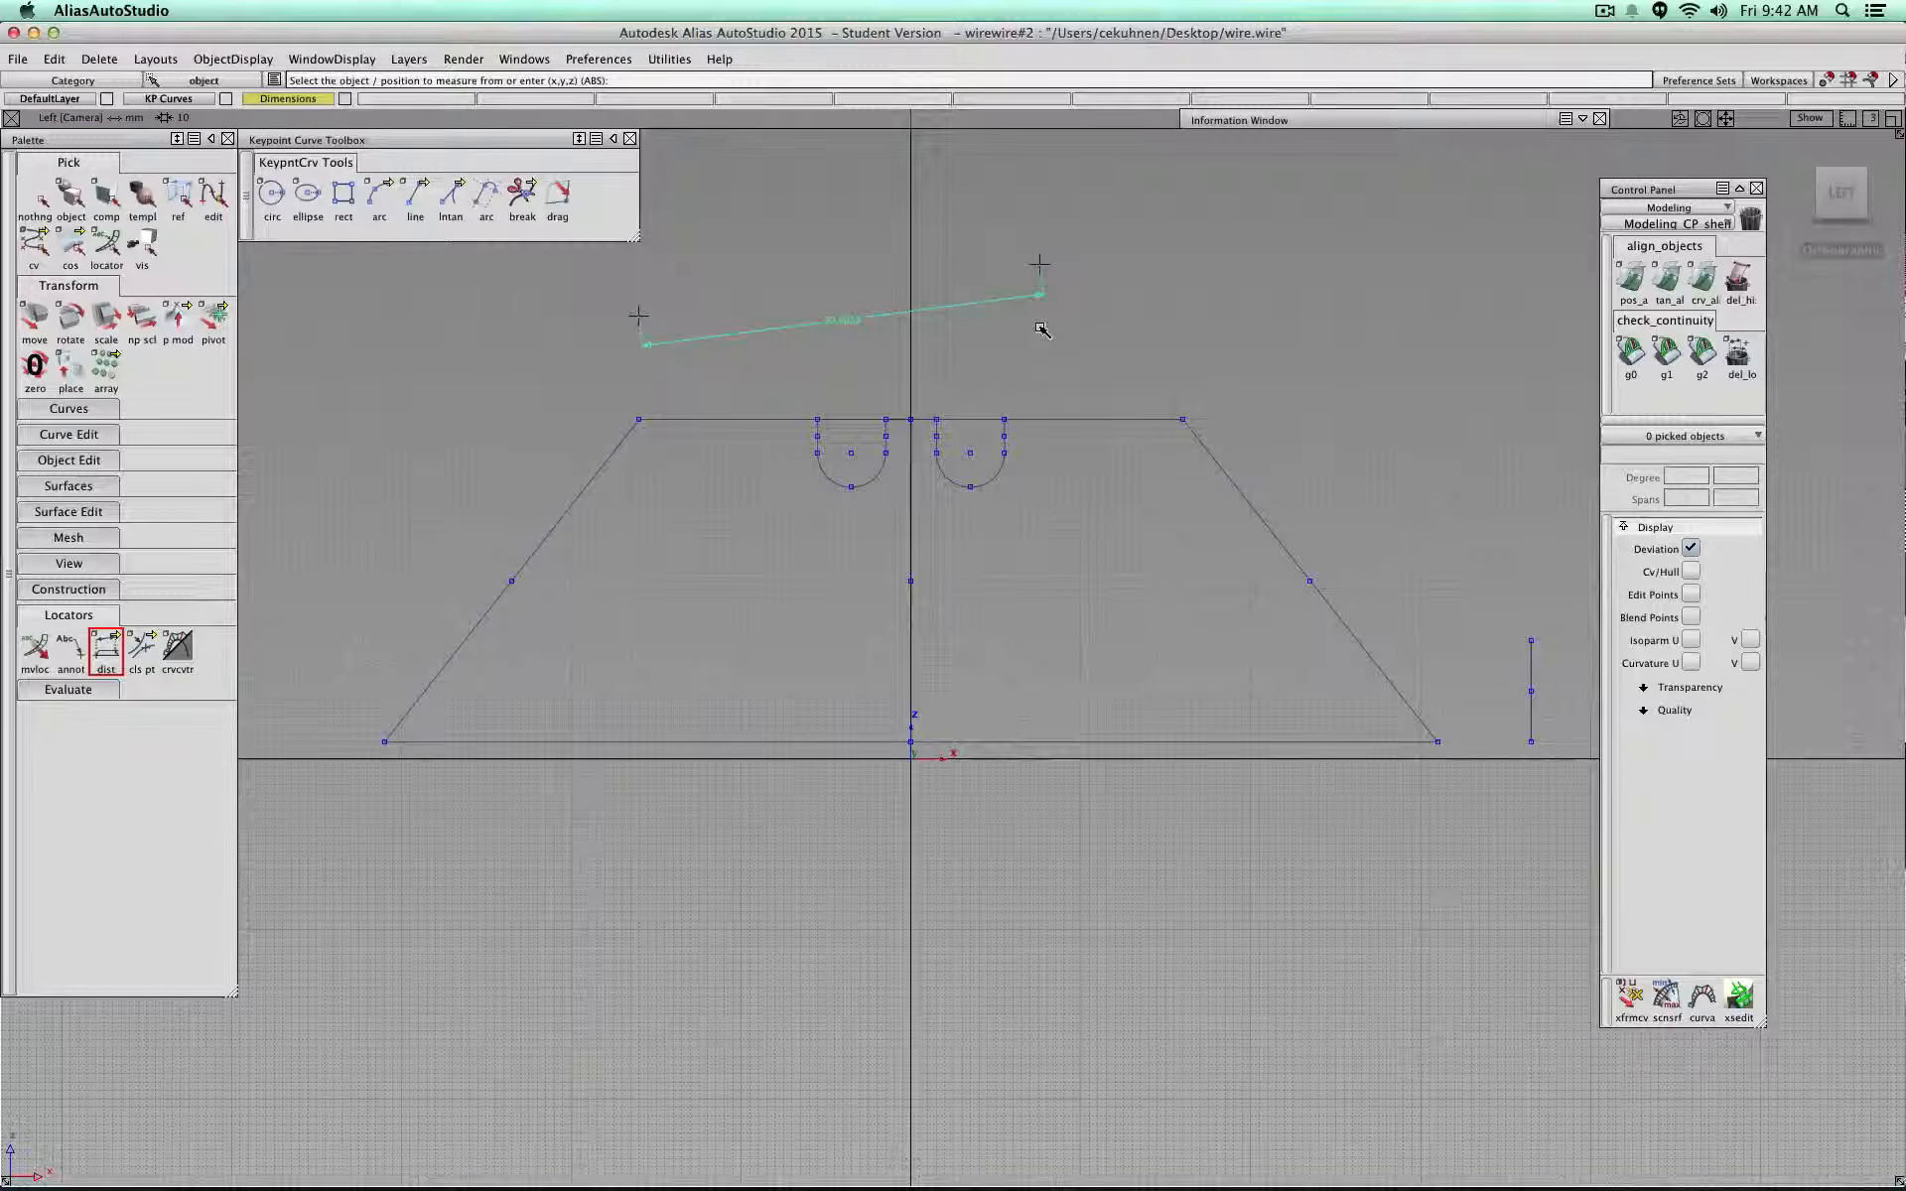
Step: Snap the distance dimension's two locators to the ends of the blade's left slanted edge and offset its dimension line outside the blade
left_click(35, 647)
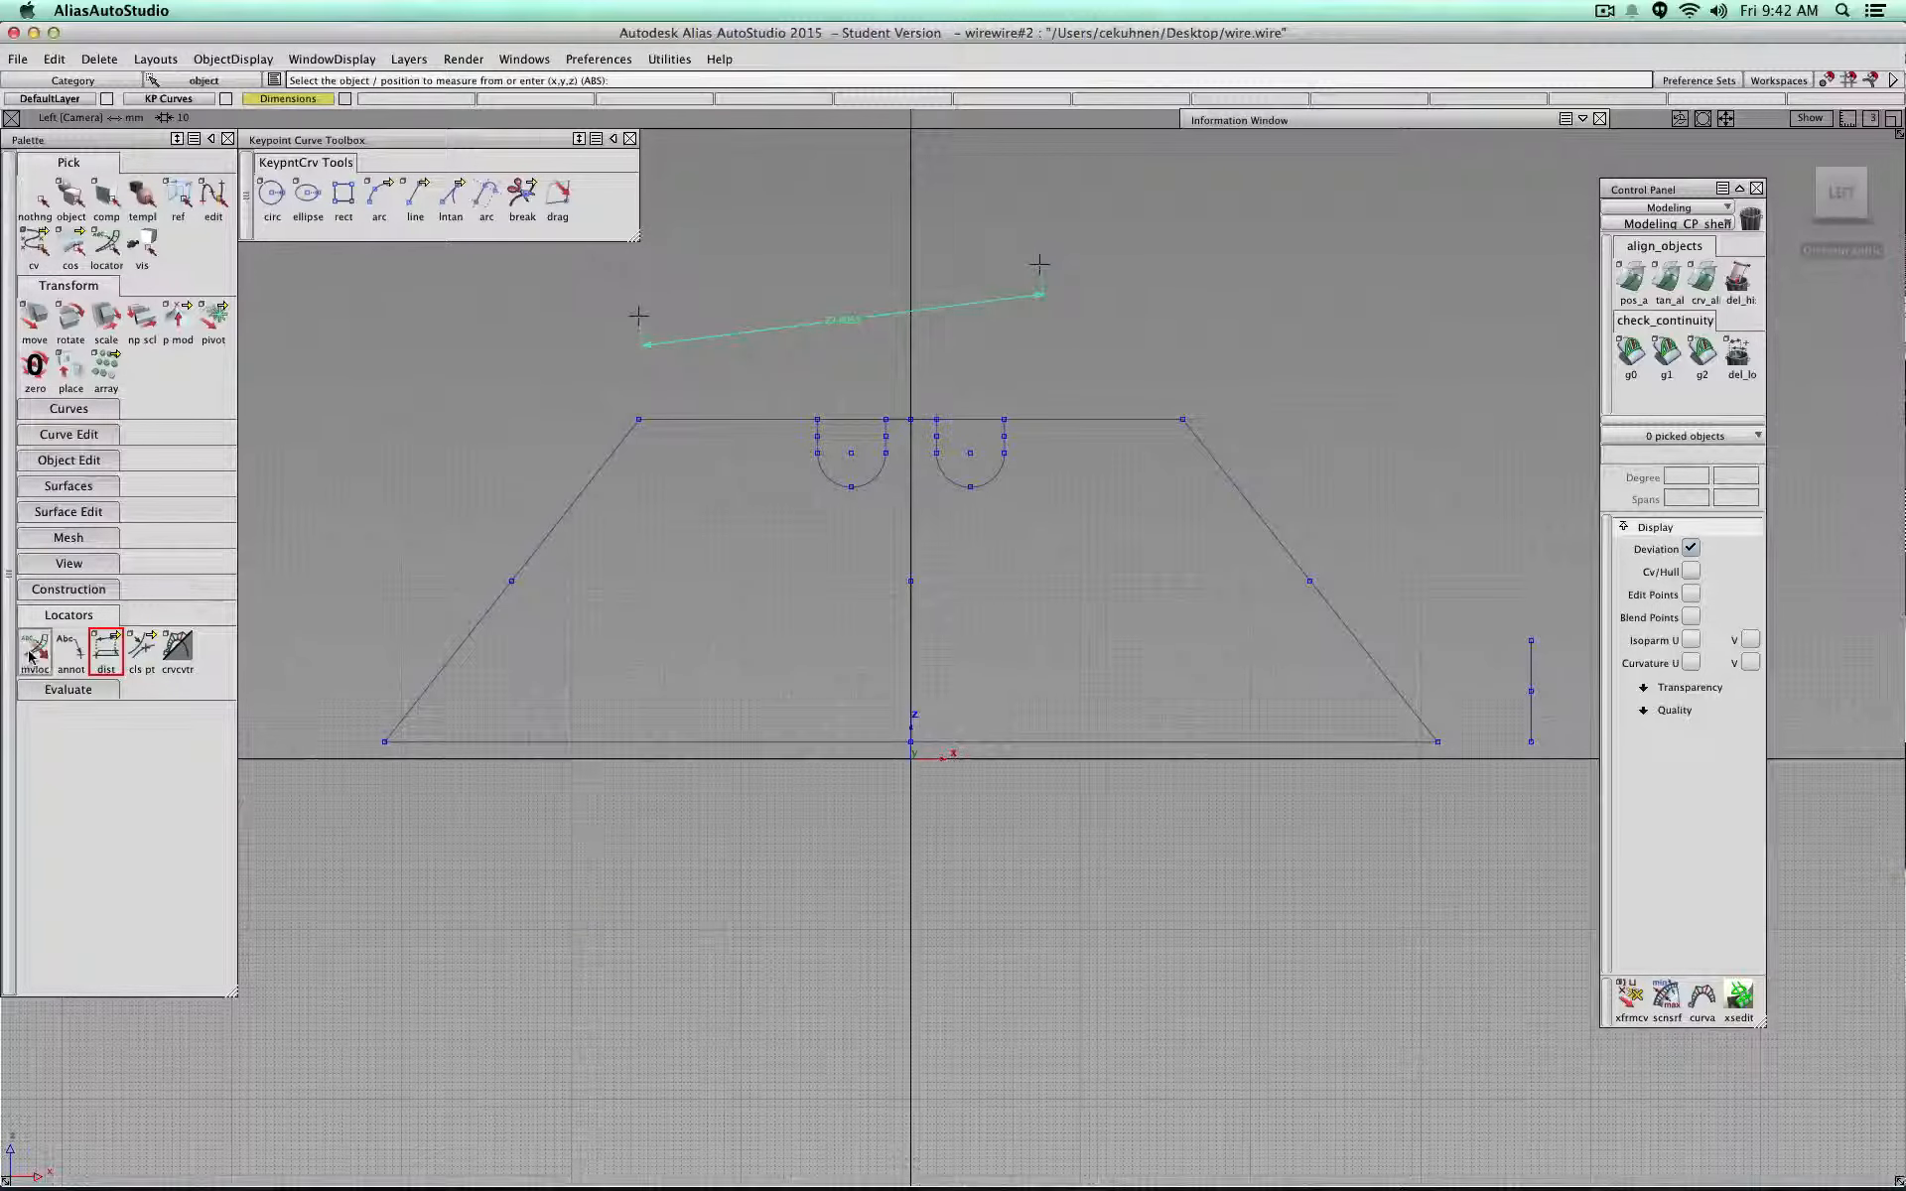
left_click(640, 320)
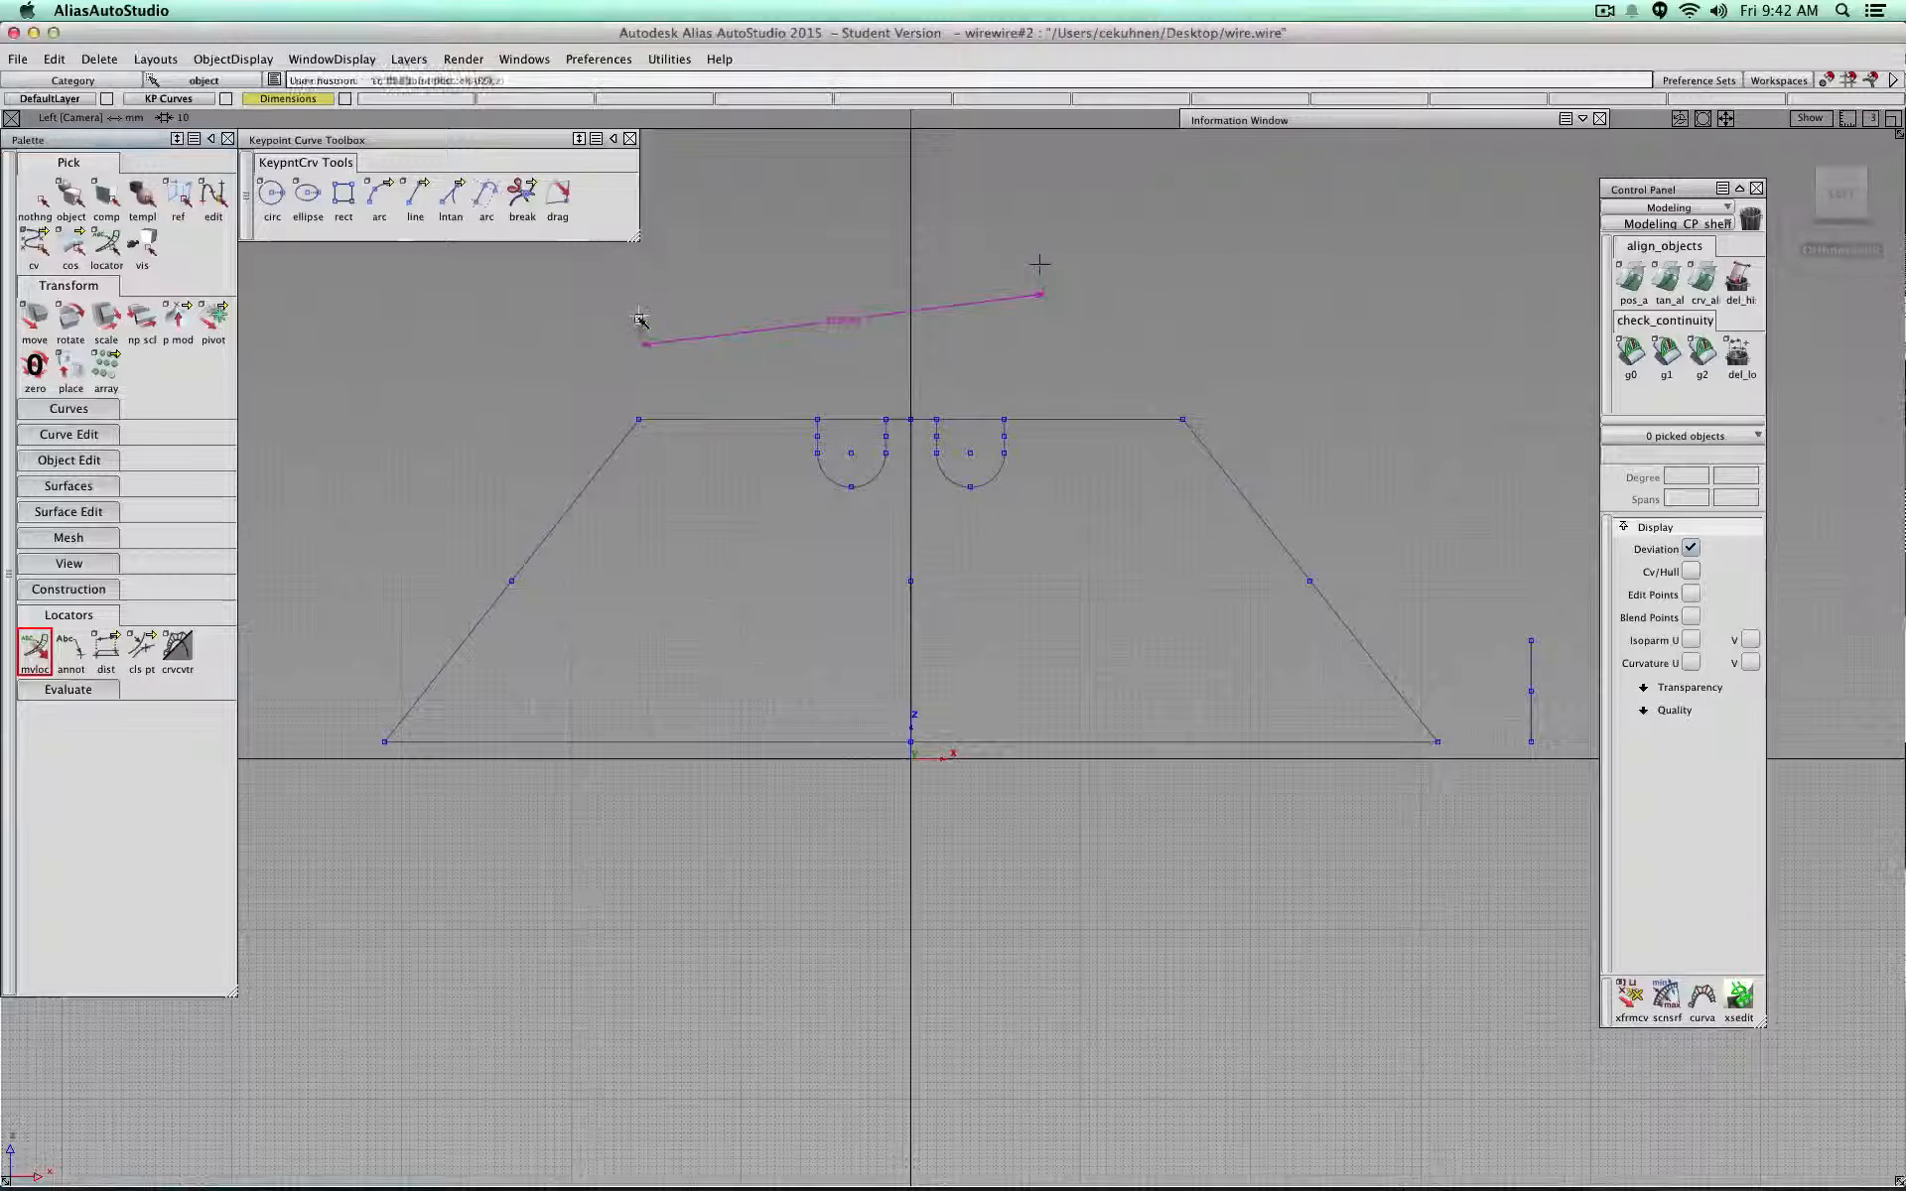
left_click_drag(639, 318, 404, 760)
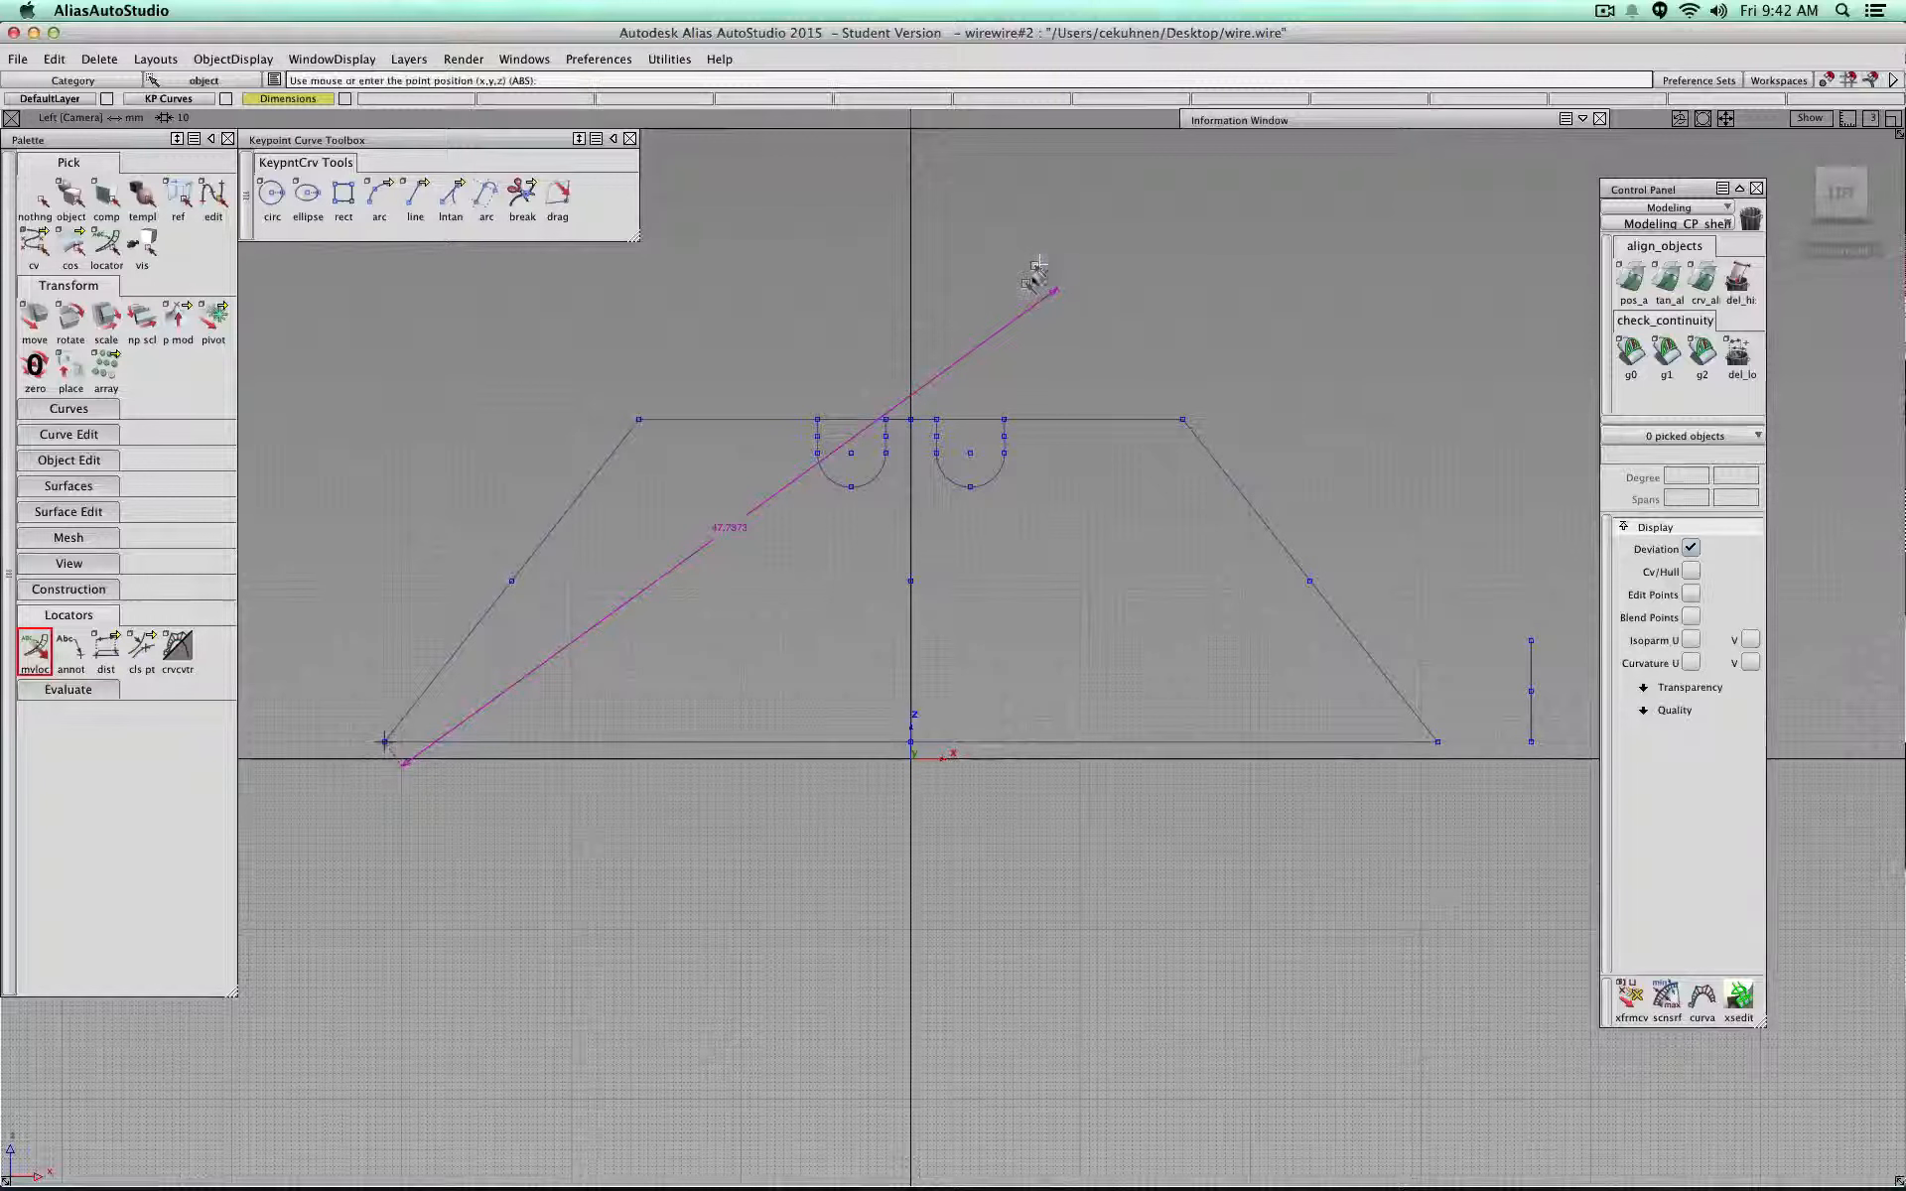
left_click_drag(1032, 266, 647, 407)
left_click(539, 601)
left_click_drag(534, 601, 455, 523)
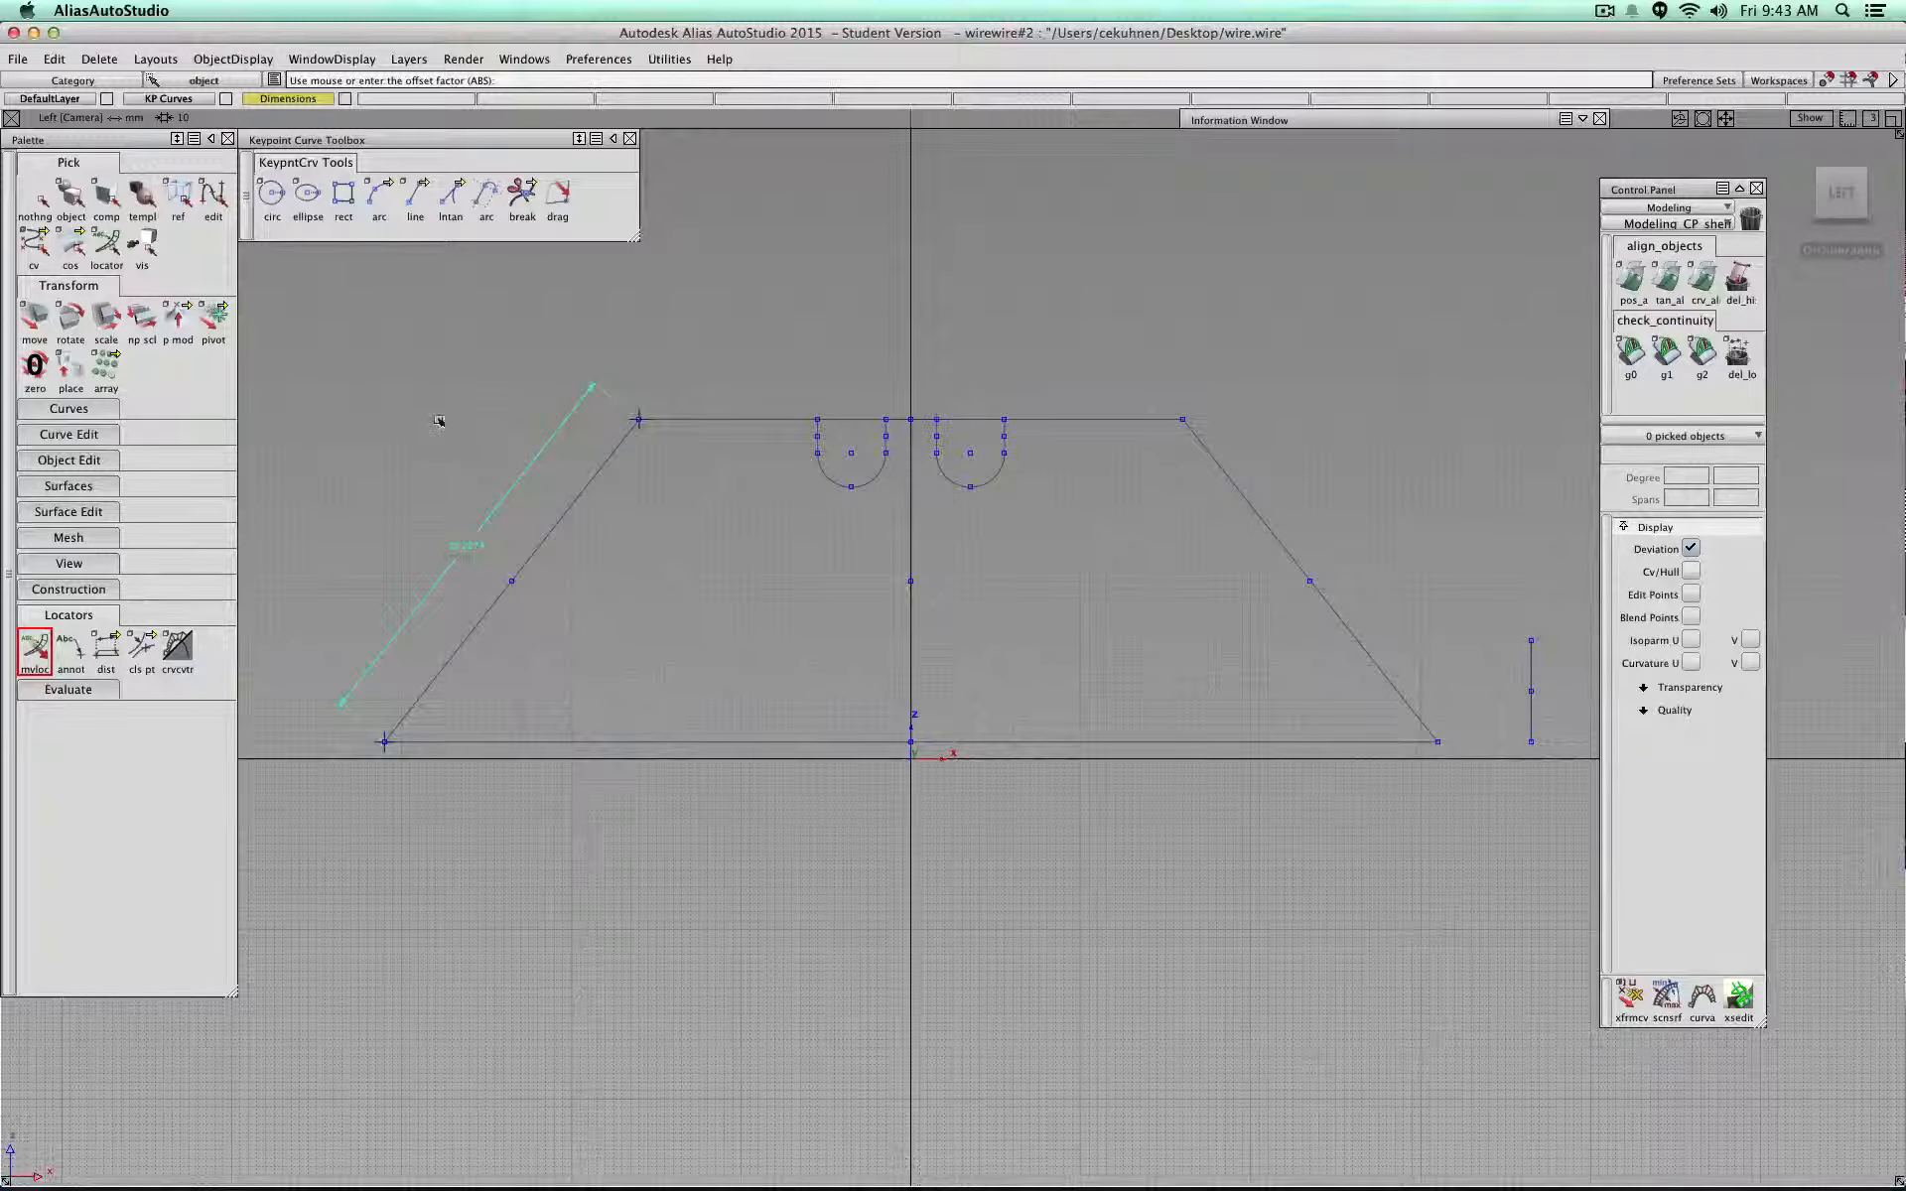
left_click_drag(369, 377, 370, 444, "ctrl+shift")
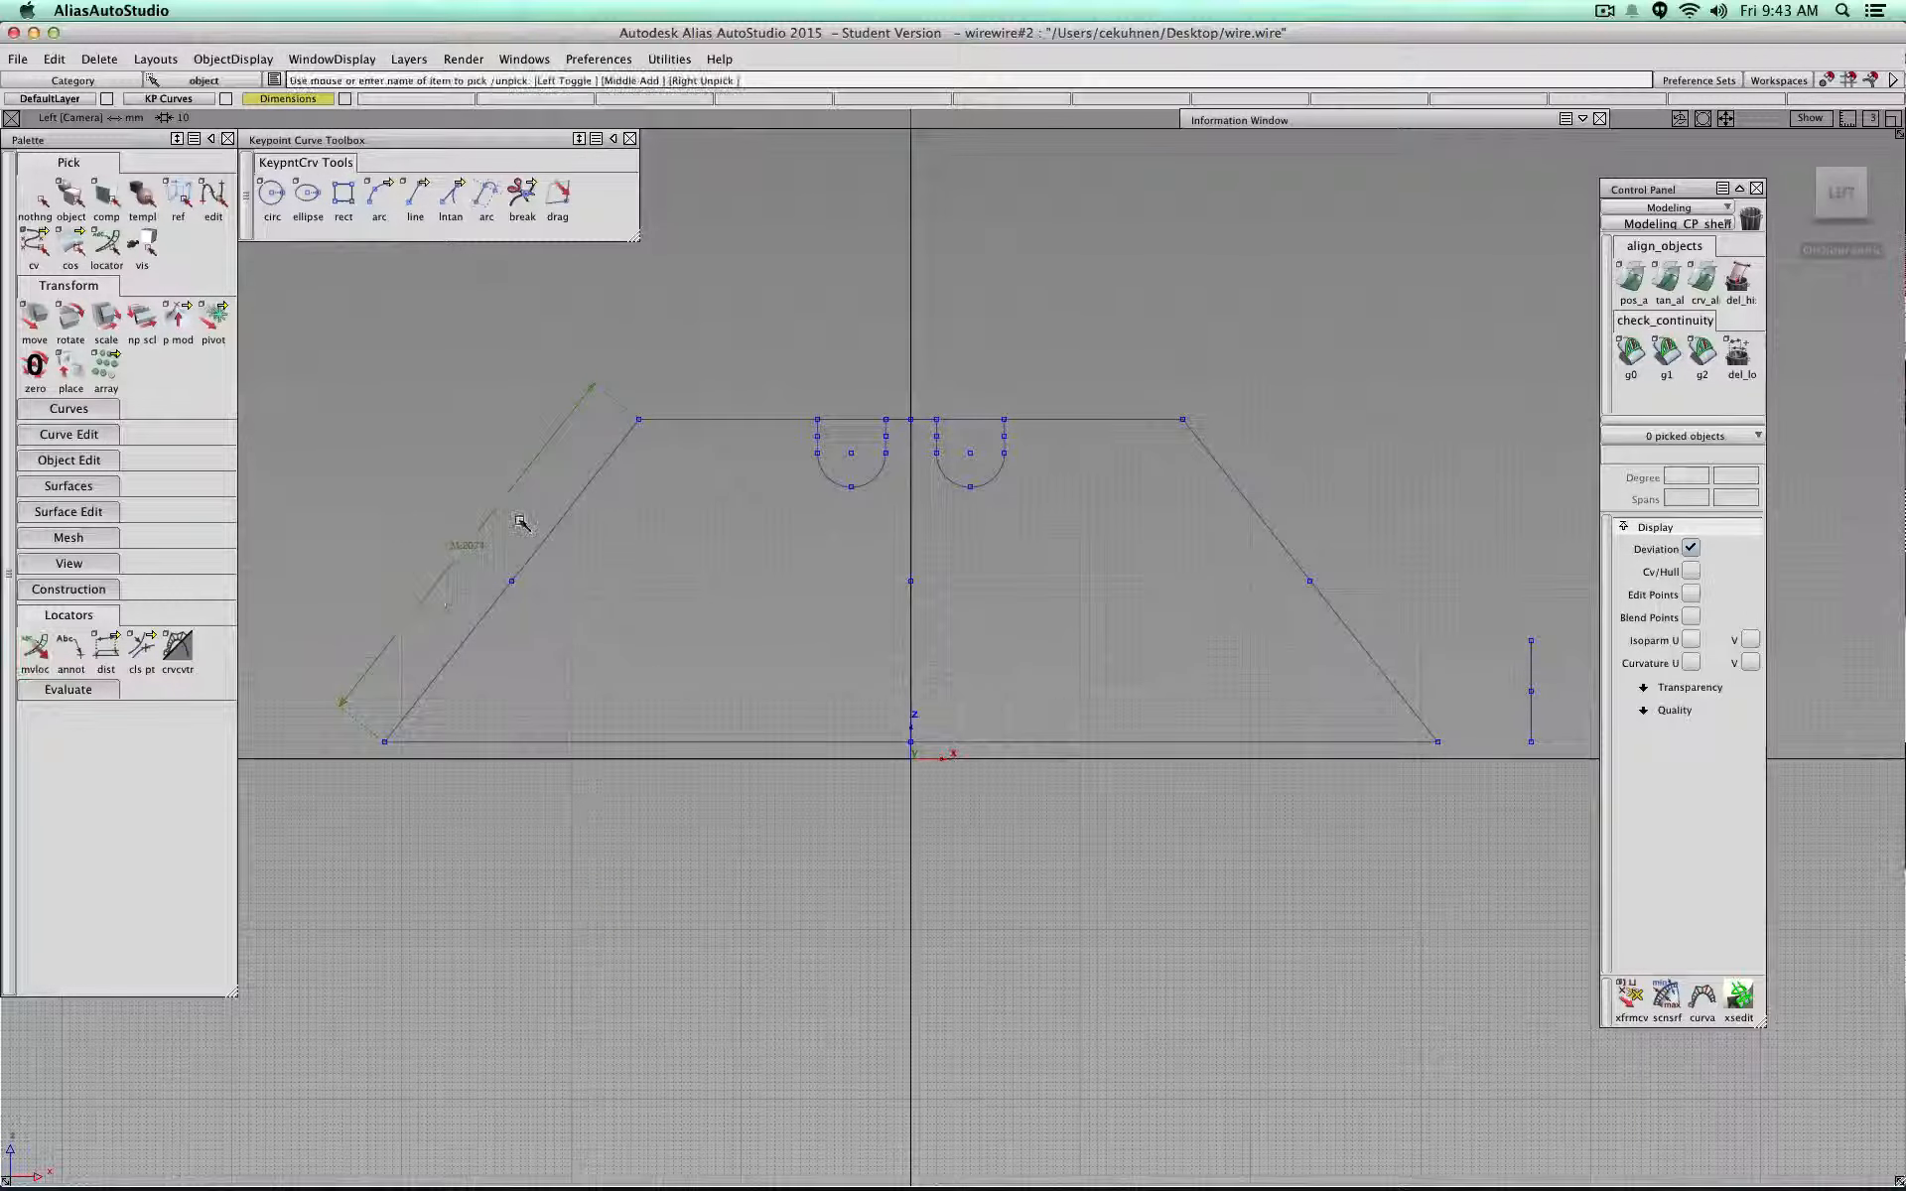
Step: Try moving the blade's left slanted line to test its link to the dimension, and undo the move
left_click(552, 536)
left_click_drag(638, 575, 680, 618, "ctrl+shift")
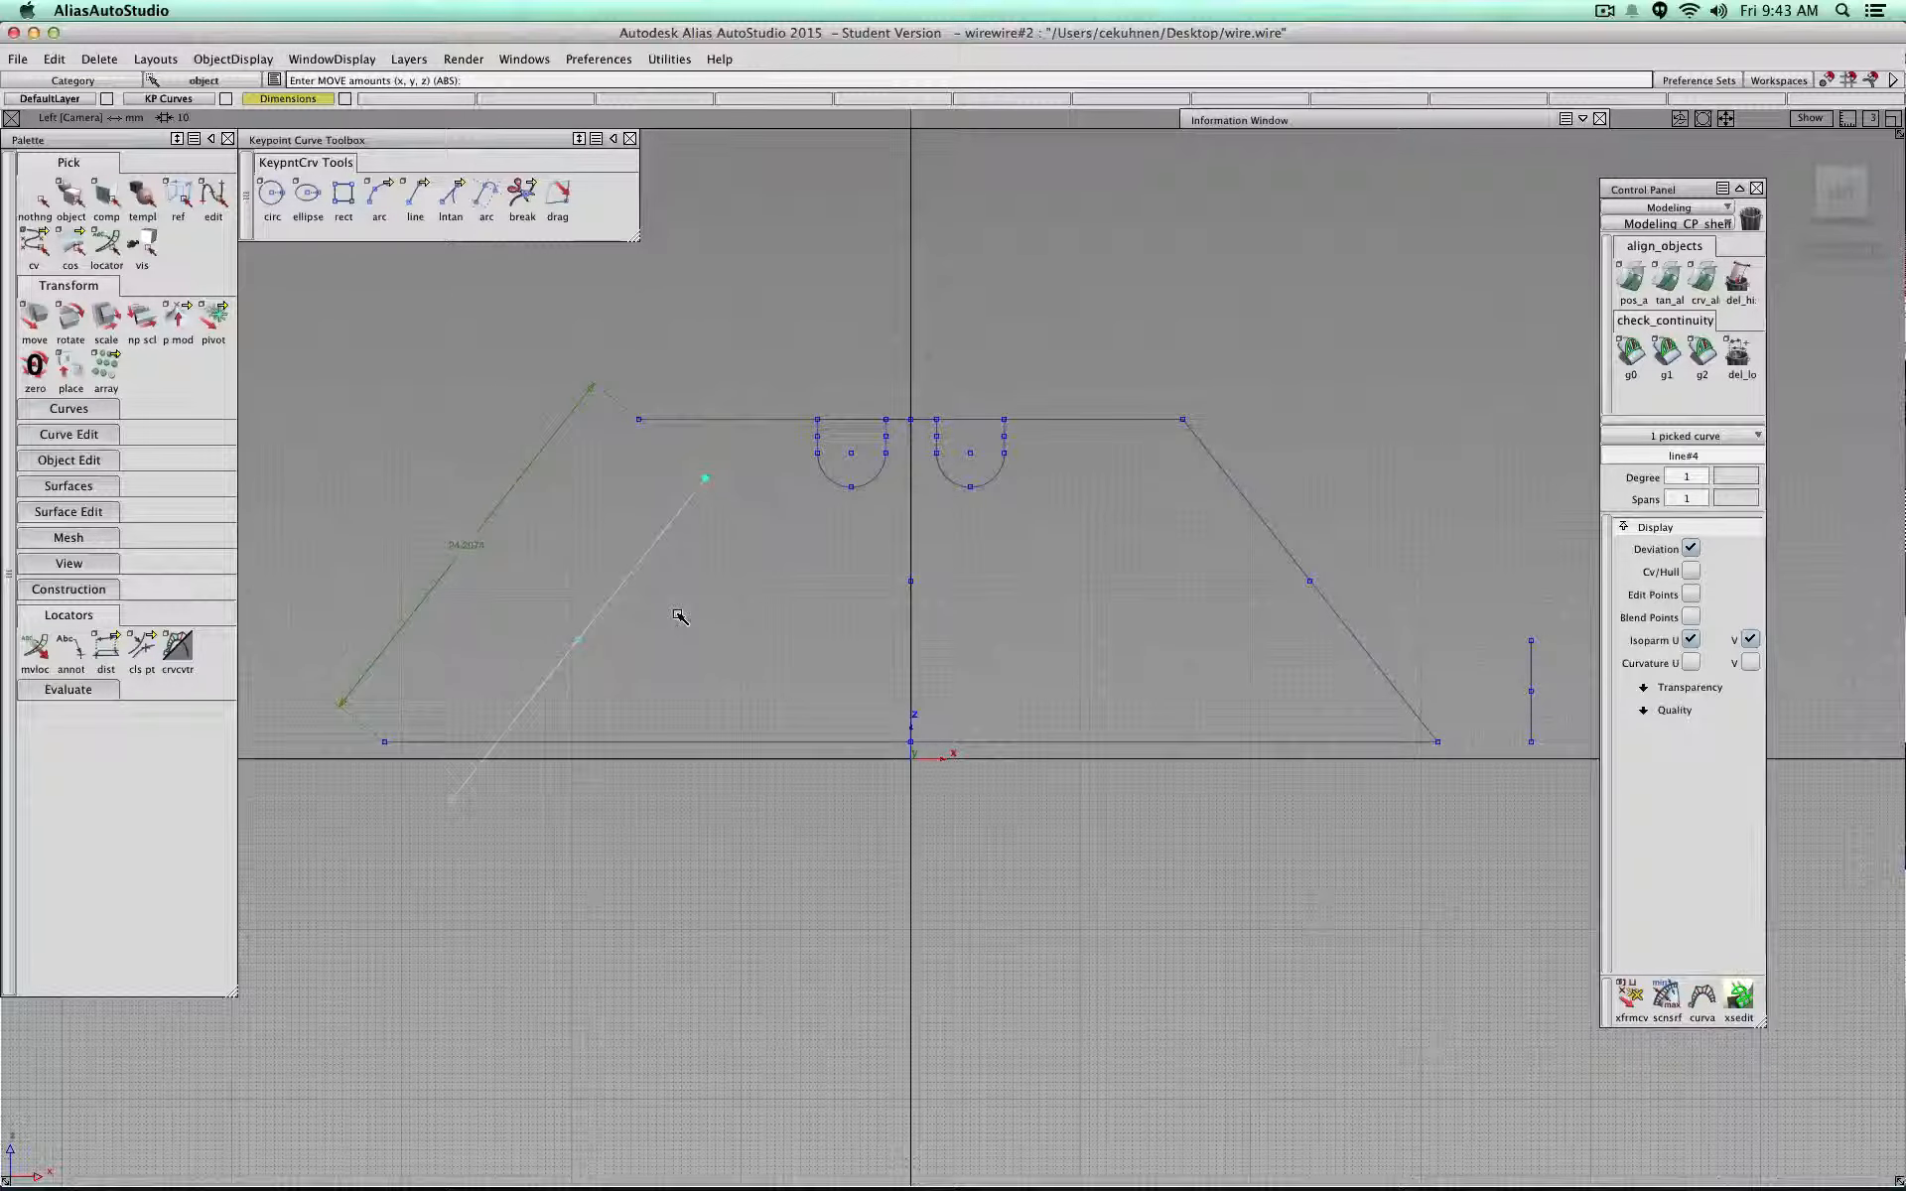
key("super+z")
left_click_drag(724, 617, 713, 556, "ctrl+shift")
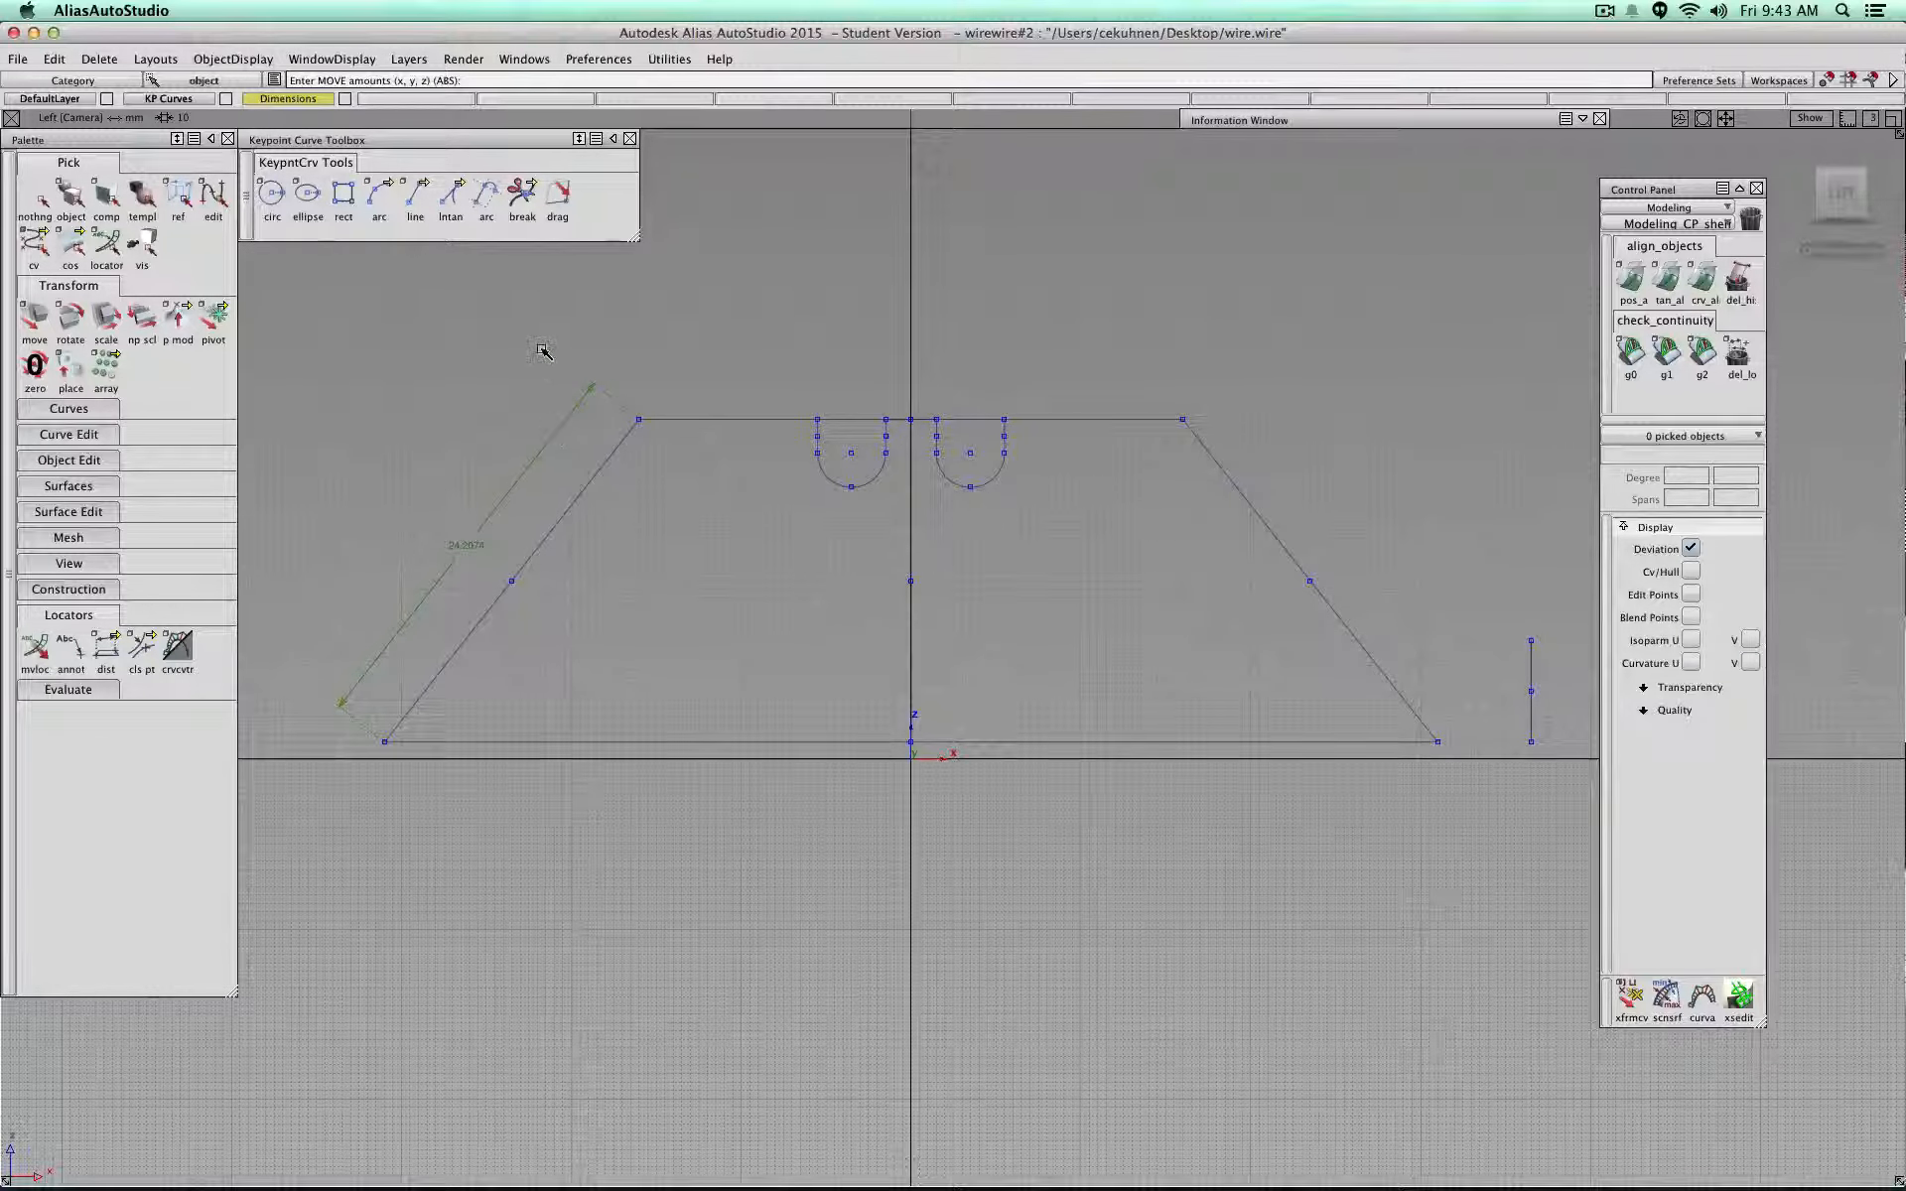
Step: Delete the distance dimension along the blade's left slanted edge
left_click_drag(541, 352, 542, 397, "ctrl+shift")
left_click(38, 650)
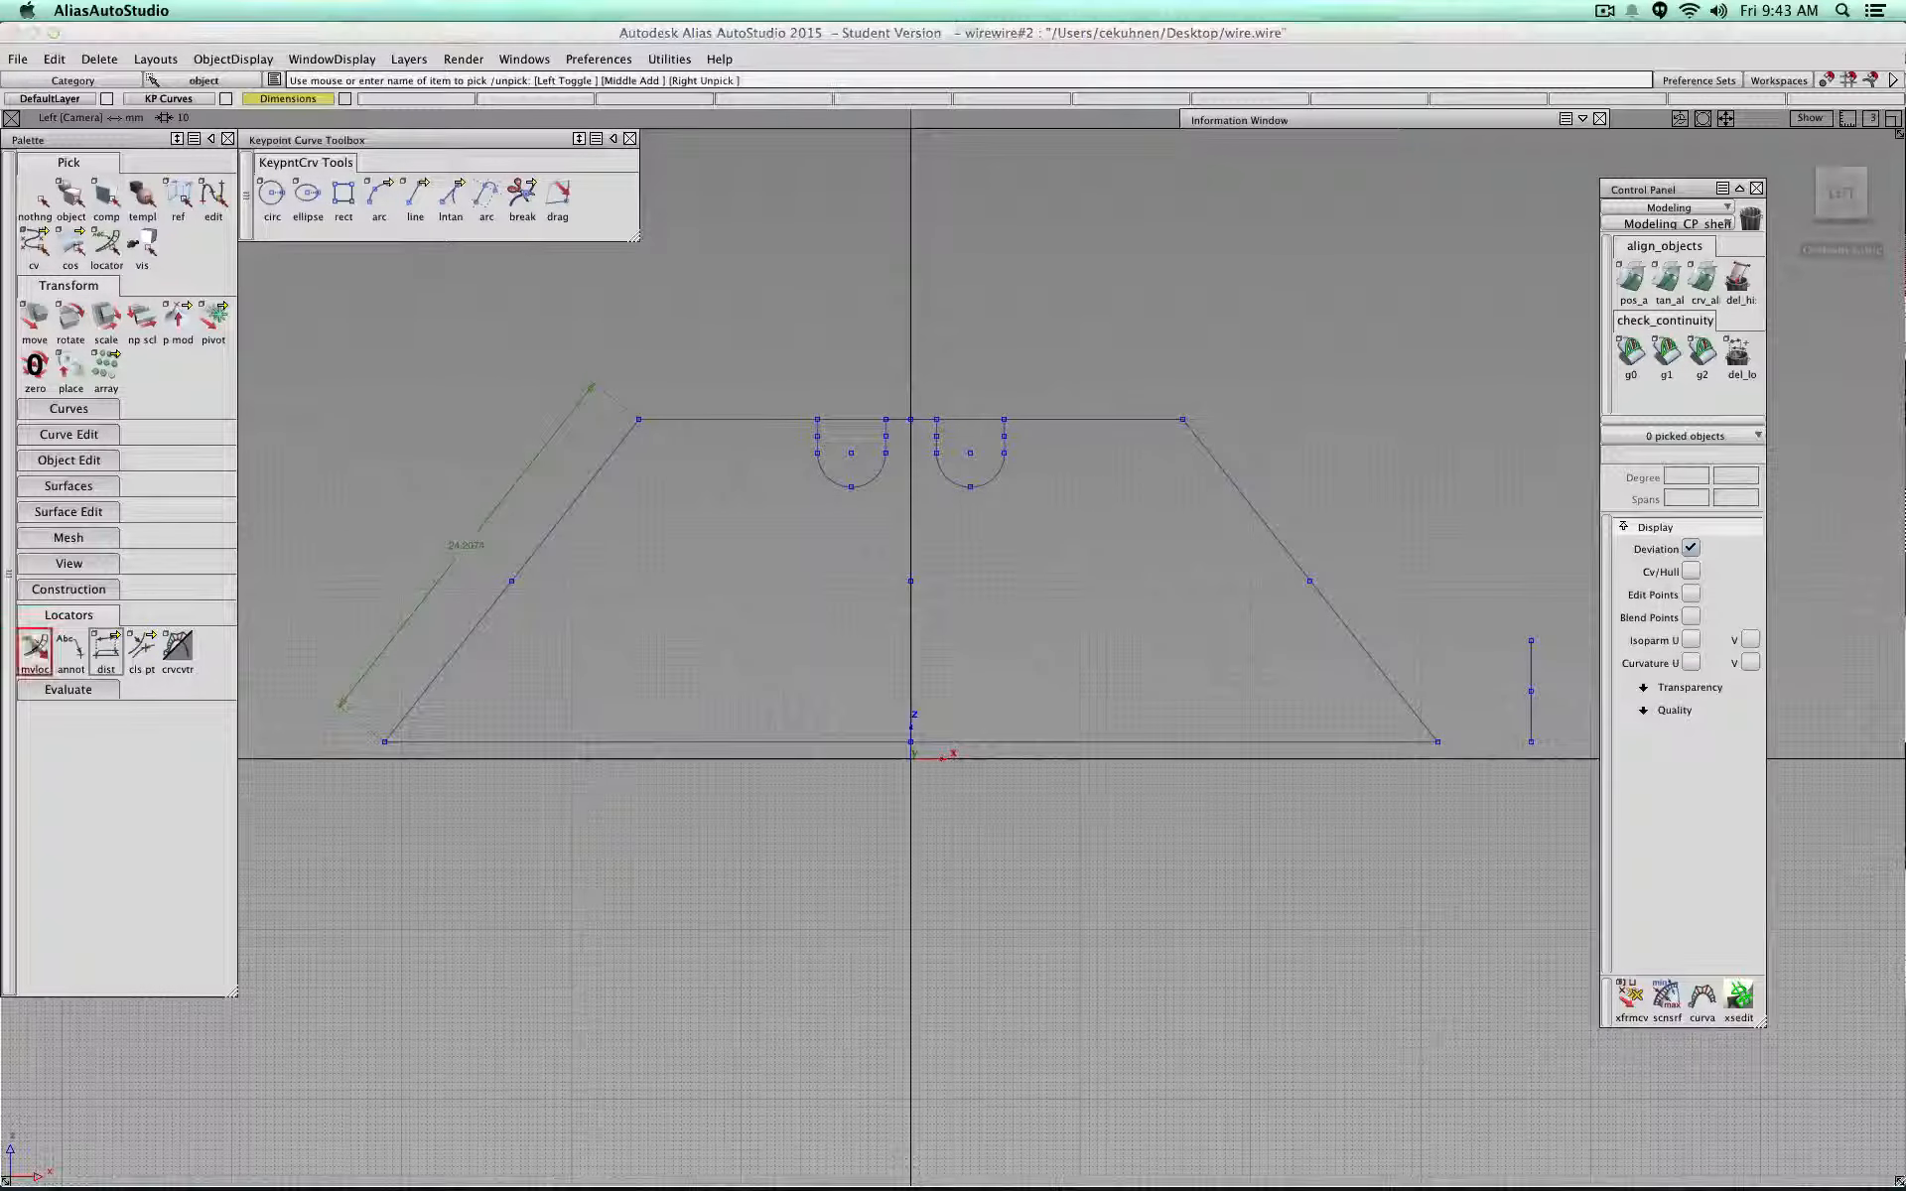
left_click(472, 536)
key("Delete")
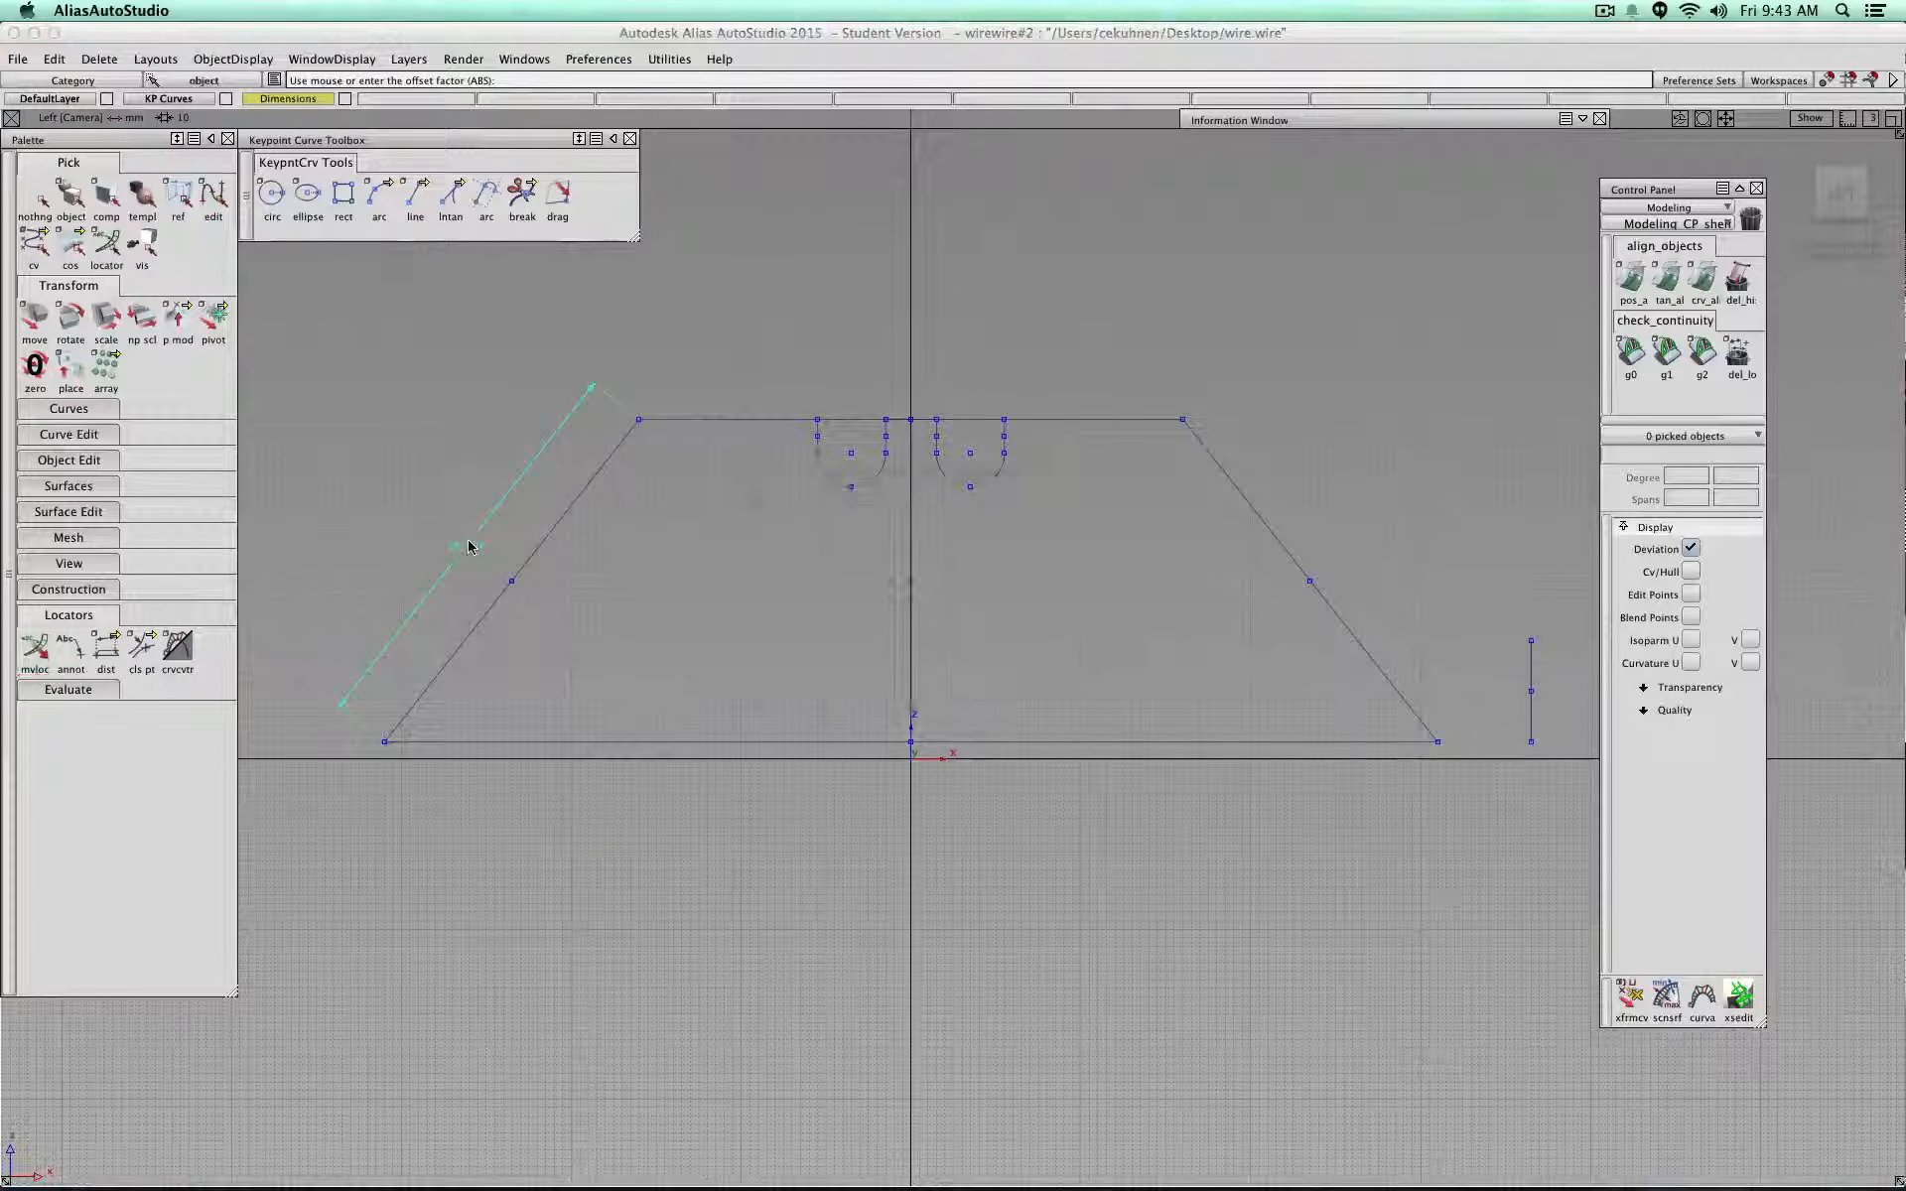
key("Return")
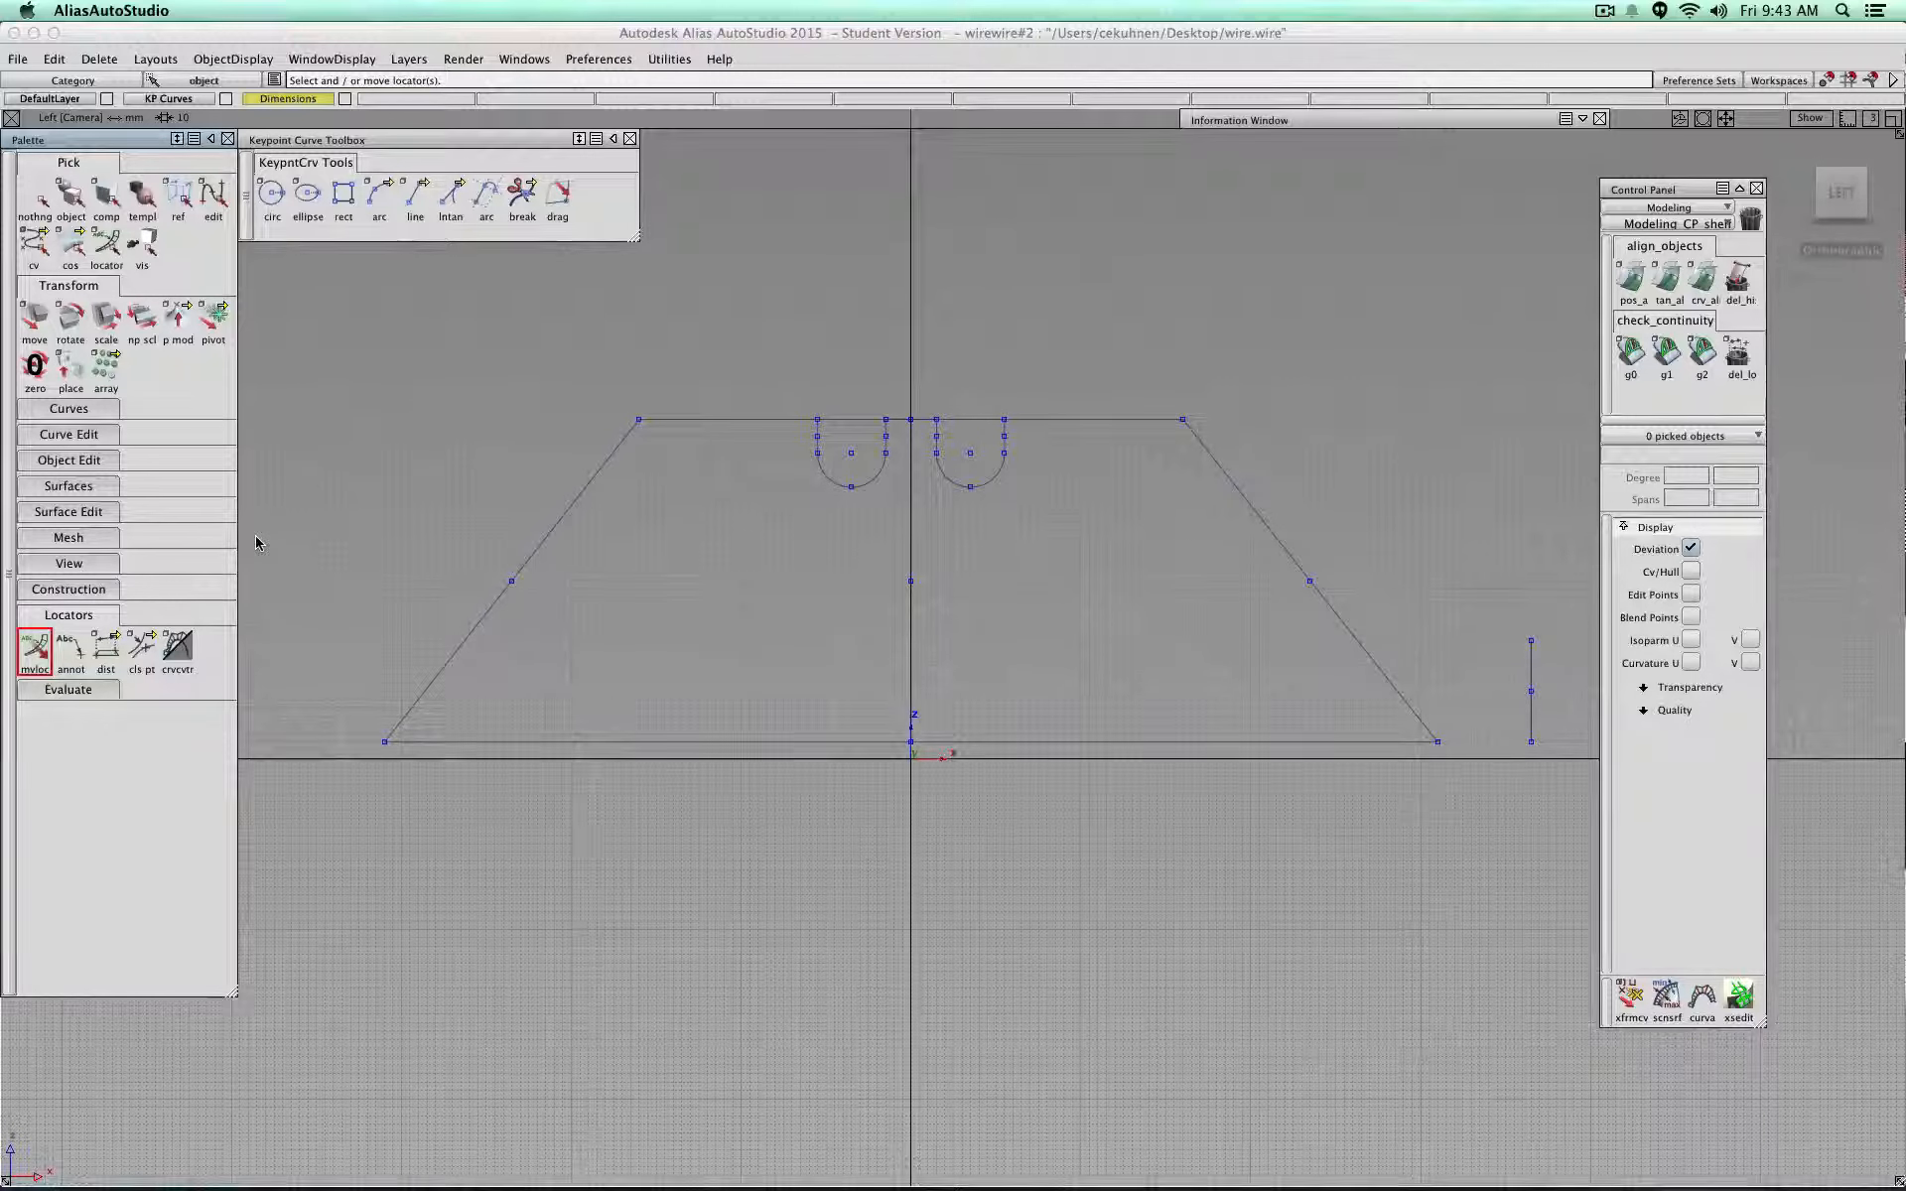
Step: Add a distance dimension snapped between the two ends of the blade's bottom edge
left_click(107, 653)
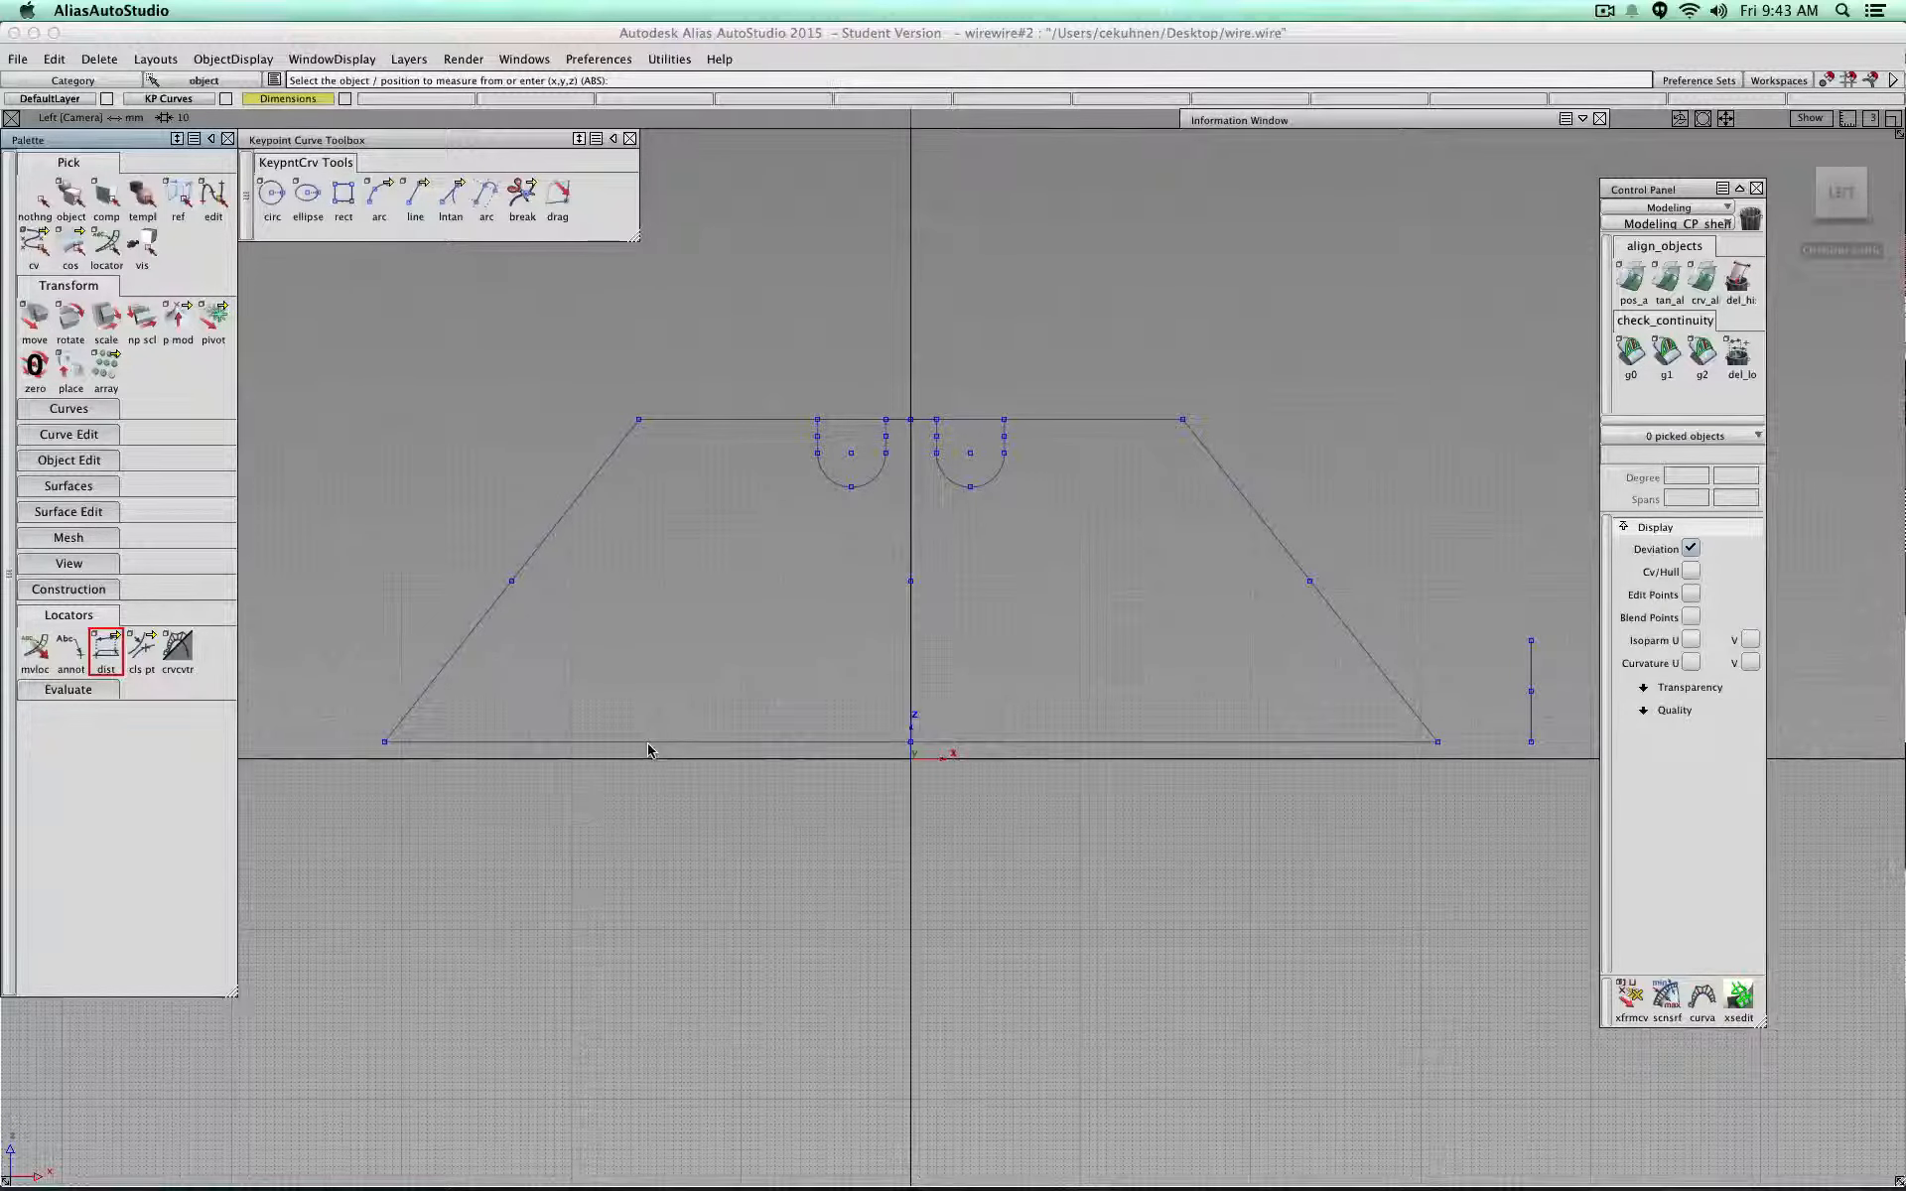
mouse_move(648, 746)
left_mouse_down("ctrl+alt")
mouse_move(419, 791)
mouse_move(824, 769)
mouse_move(770, 743)
mouse_move(389, 737)
left_mouse_up("ctrl+alt")
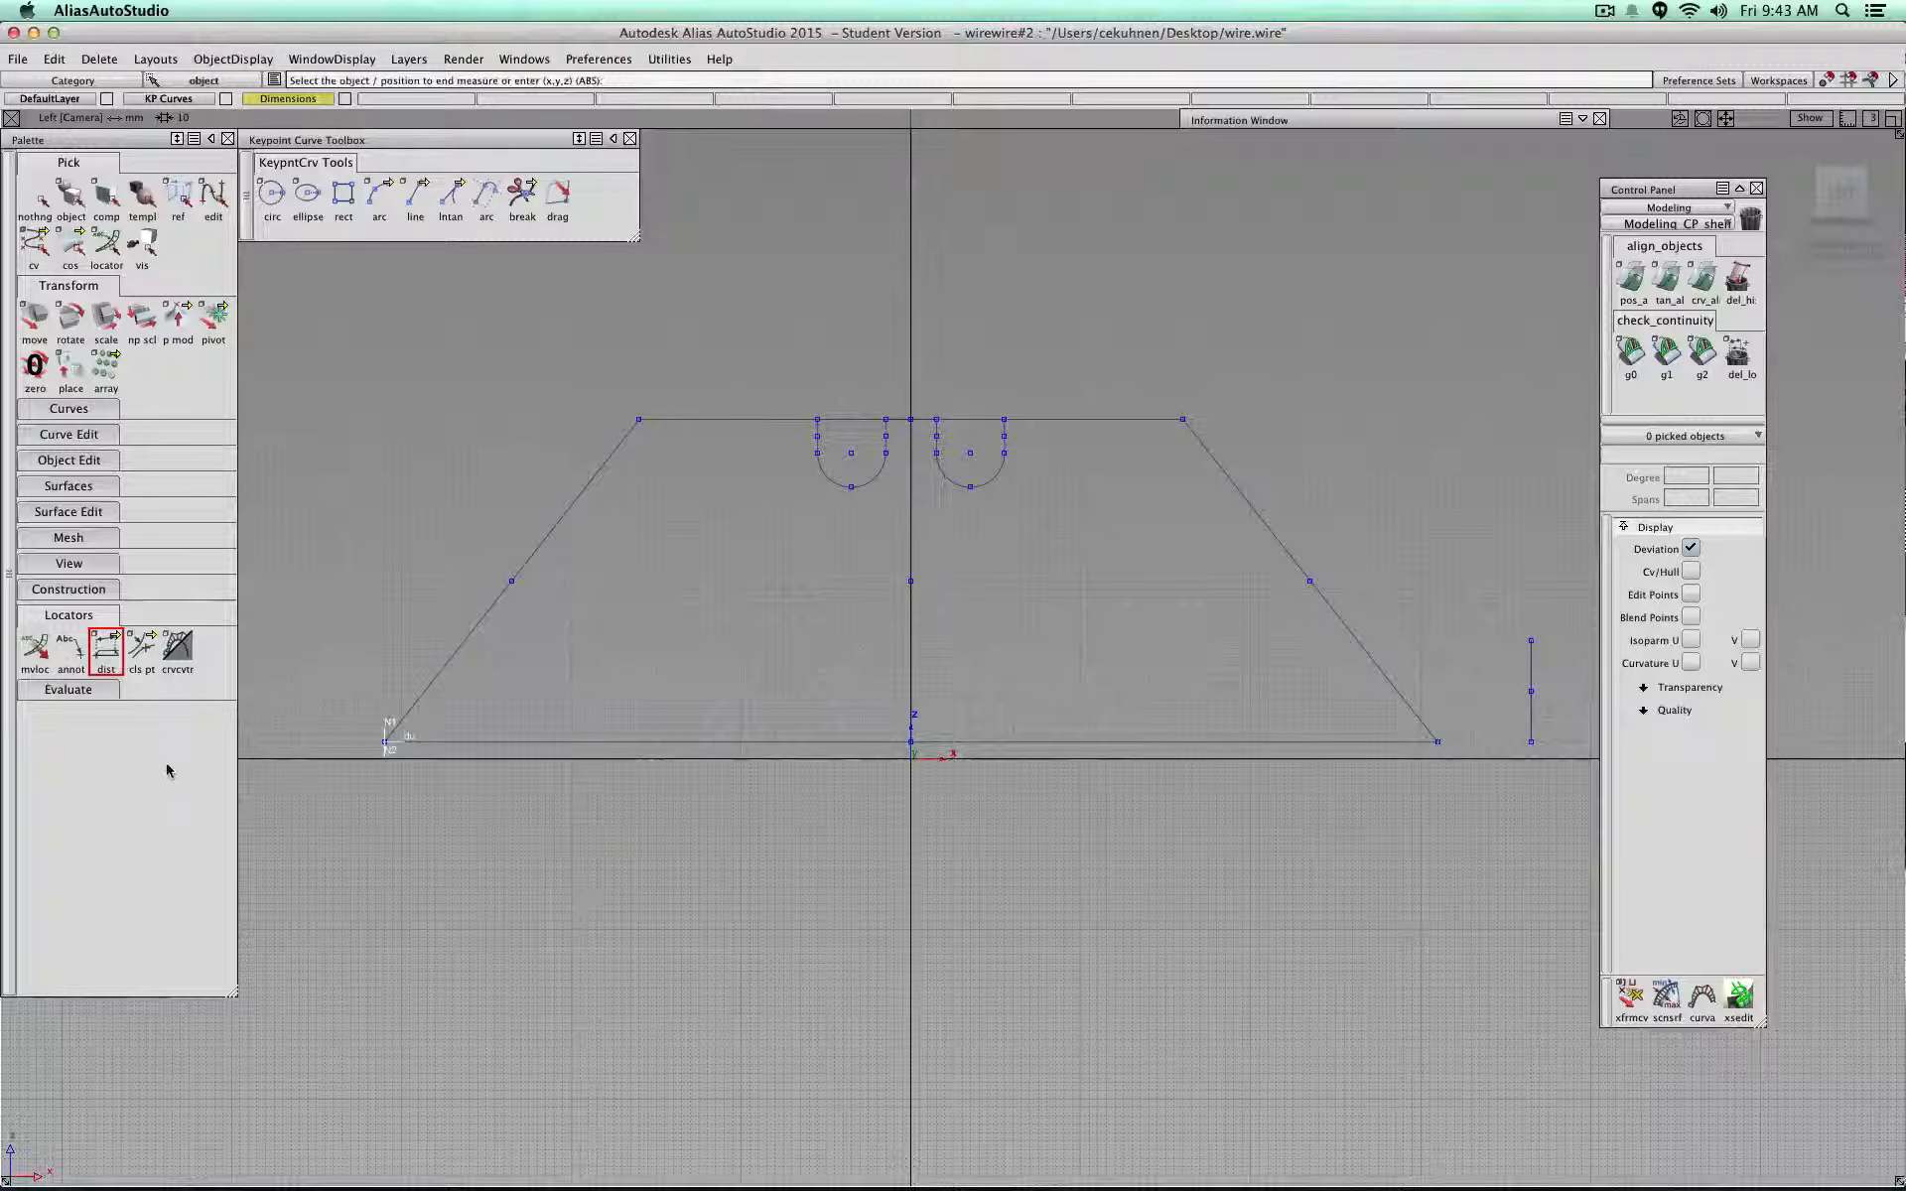
left_click_drag(556, 747, 1504, 774, "ctrl+alt")
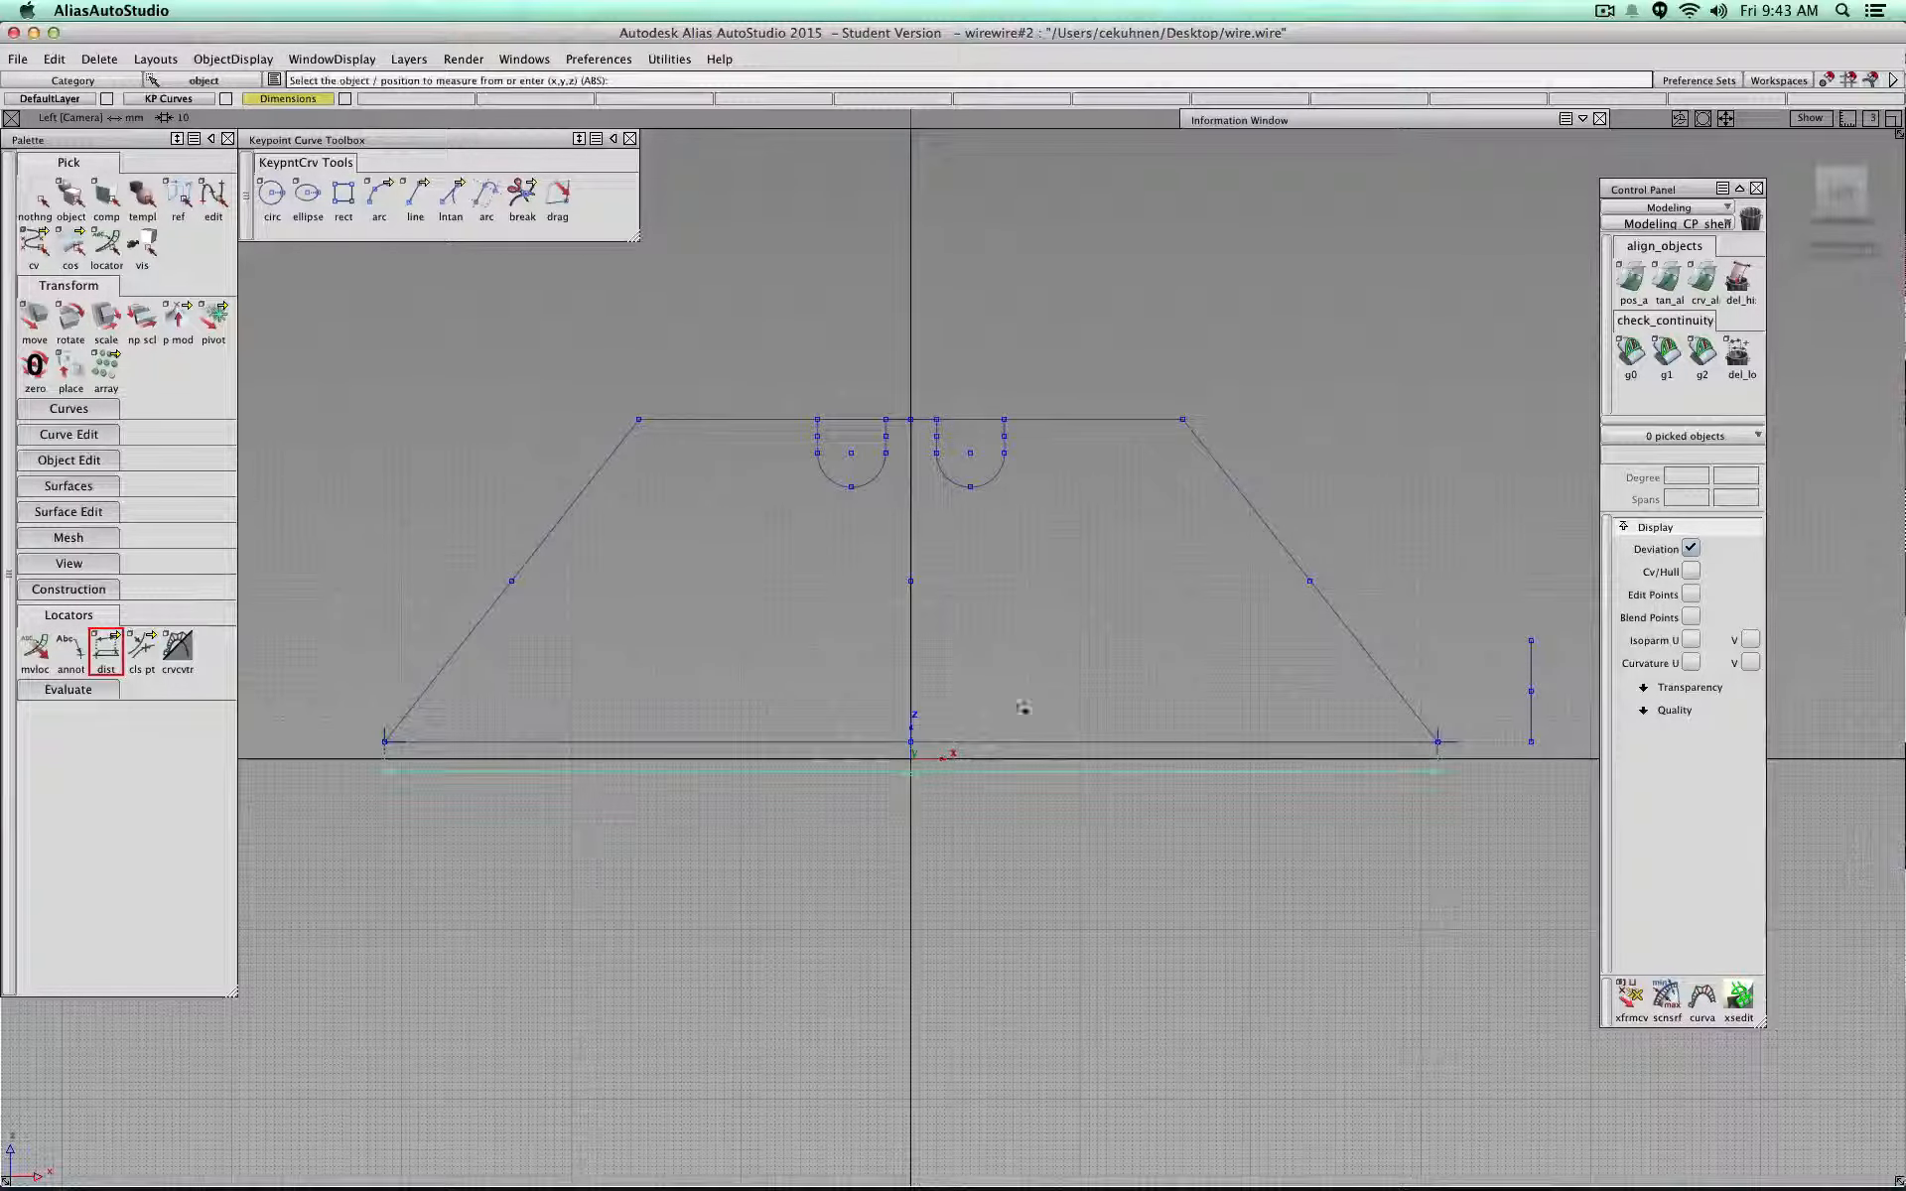
Step: Try moving the blade's bottom line to test its link to the new dimension, and undo the move
mouse_move(369, 442)
left_mouse_down("ctrl+shift")
mouse_move(374, 393)
mouse_move(387, 437)
left_mouse_up("ctrl+shift")
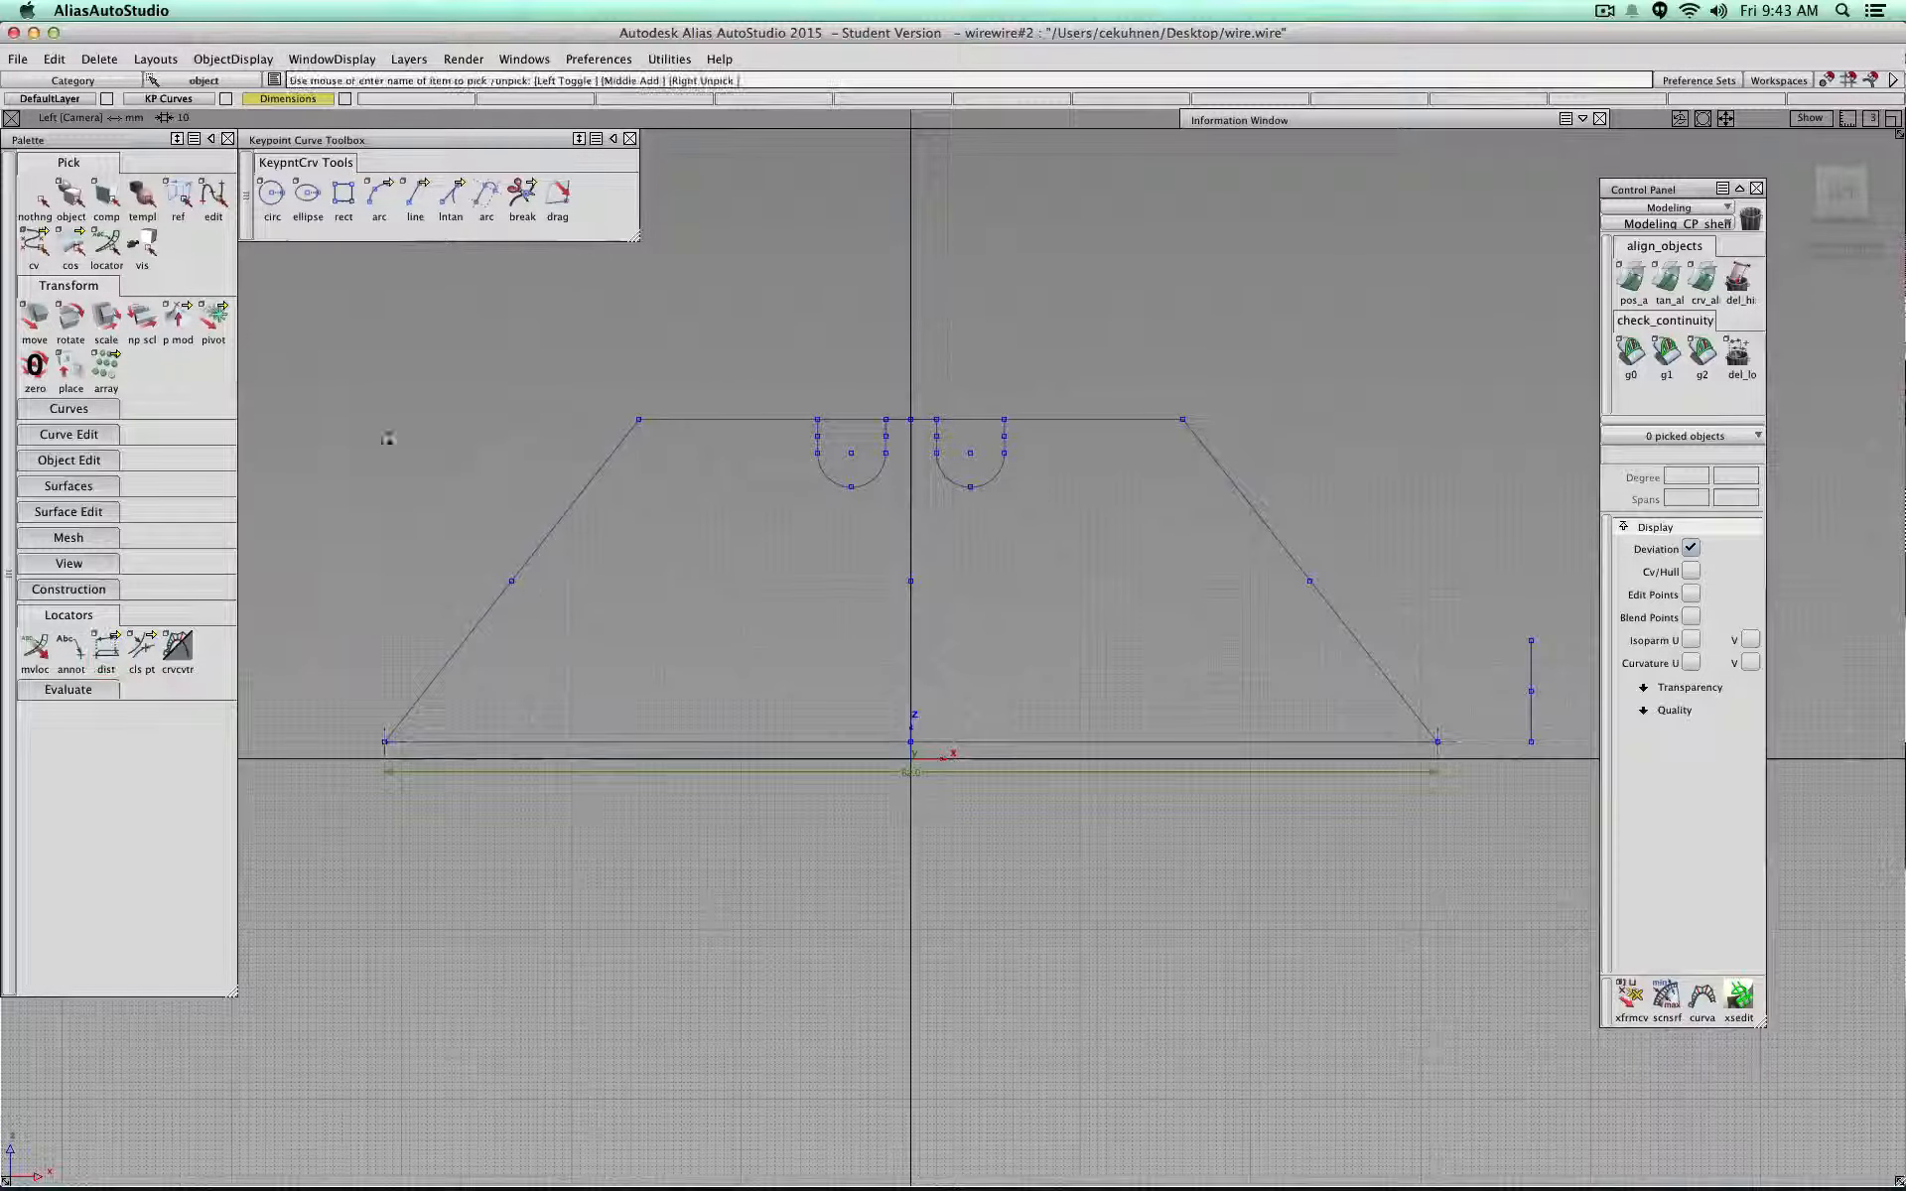
left_click(583, 741)
middle_click_drag(621, 664, 623, 596, "ctrl+shift")
left_click_drag(714, 655, 699, 791)
key("super+z")
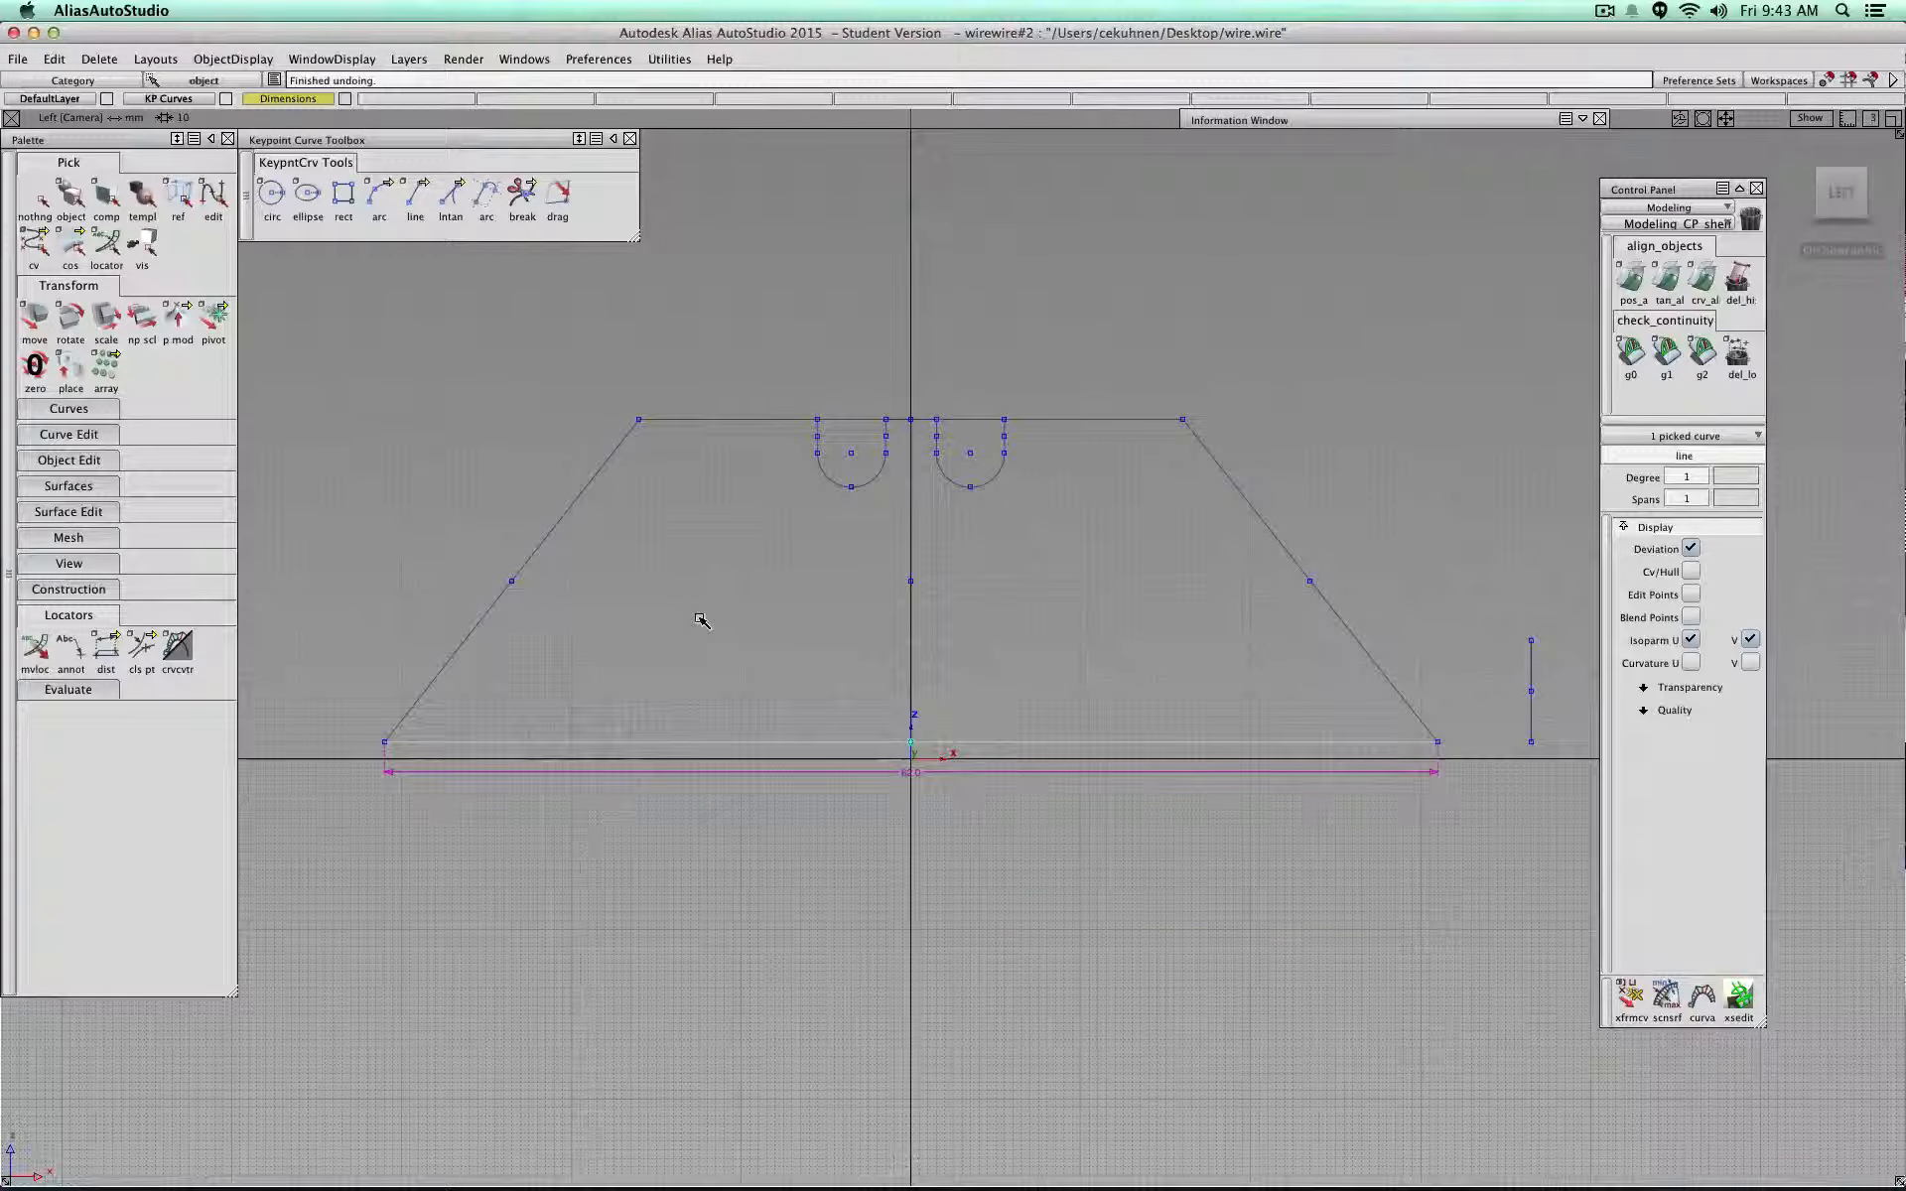
left_click_drag(702, 619, 715, 365, "ctrl+shift")
right_click_drag(724, 631, 722, 556, "ctrl+shift")
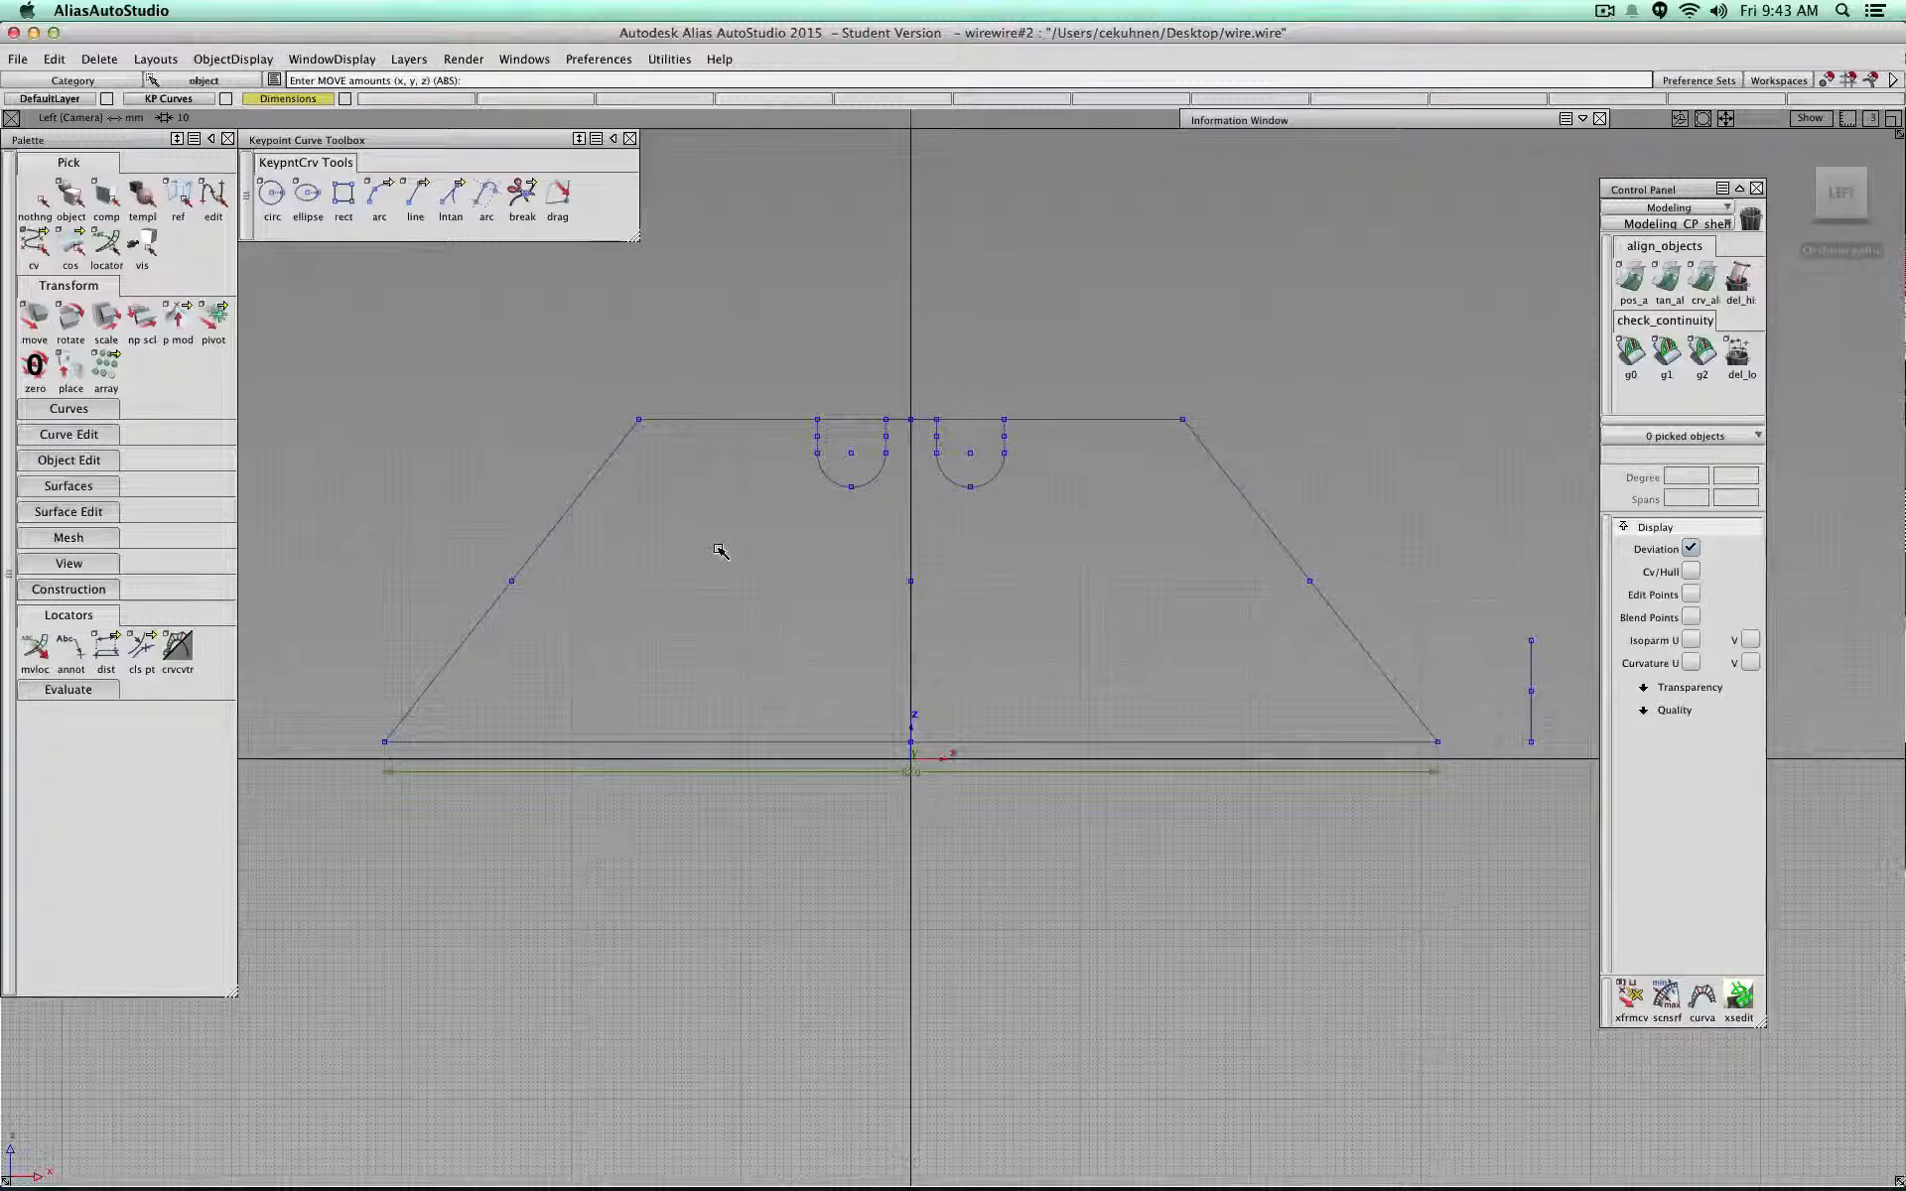
right_click_drag(713, 588, 719, 481, "ctrl+shift")
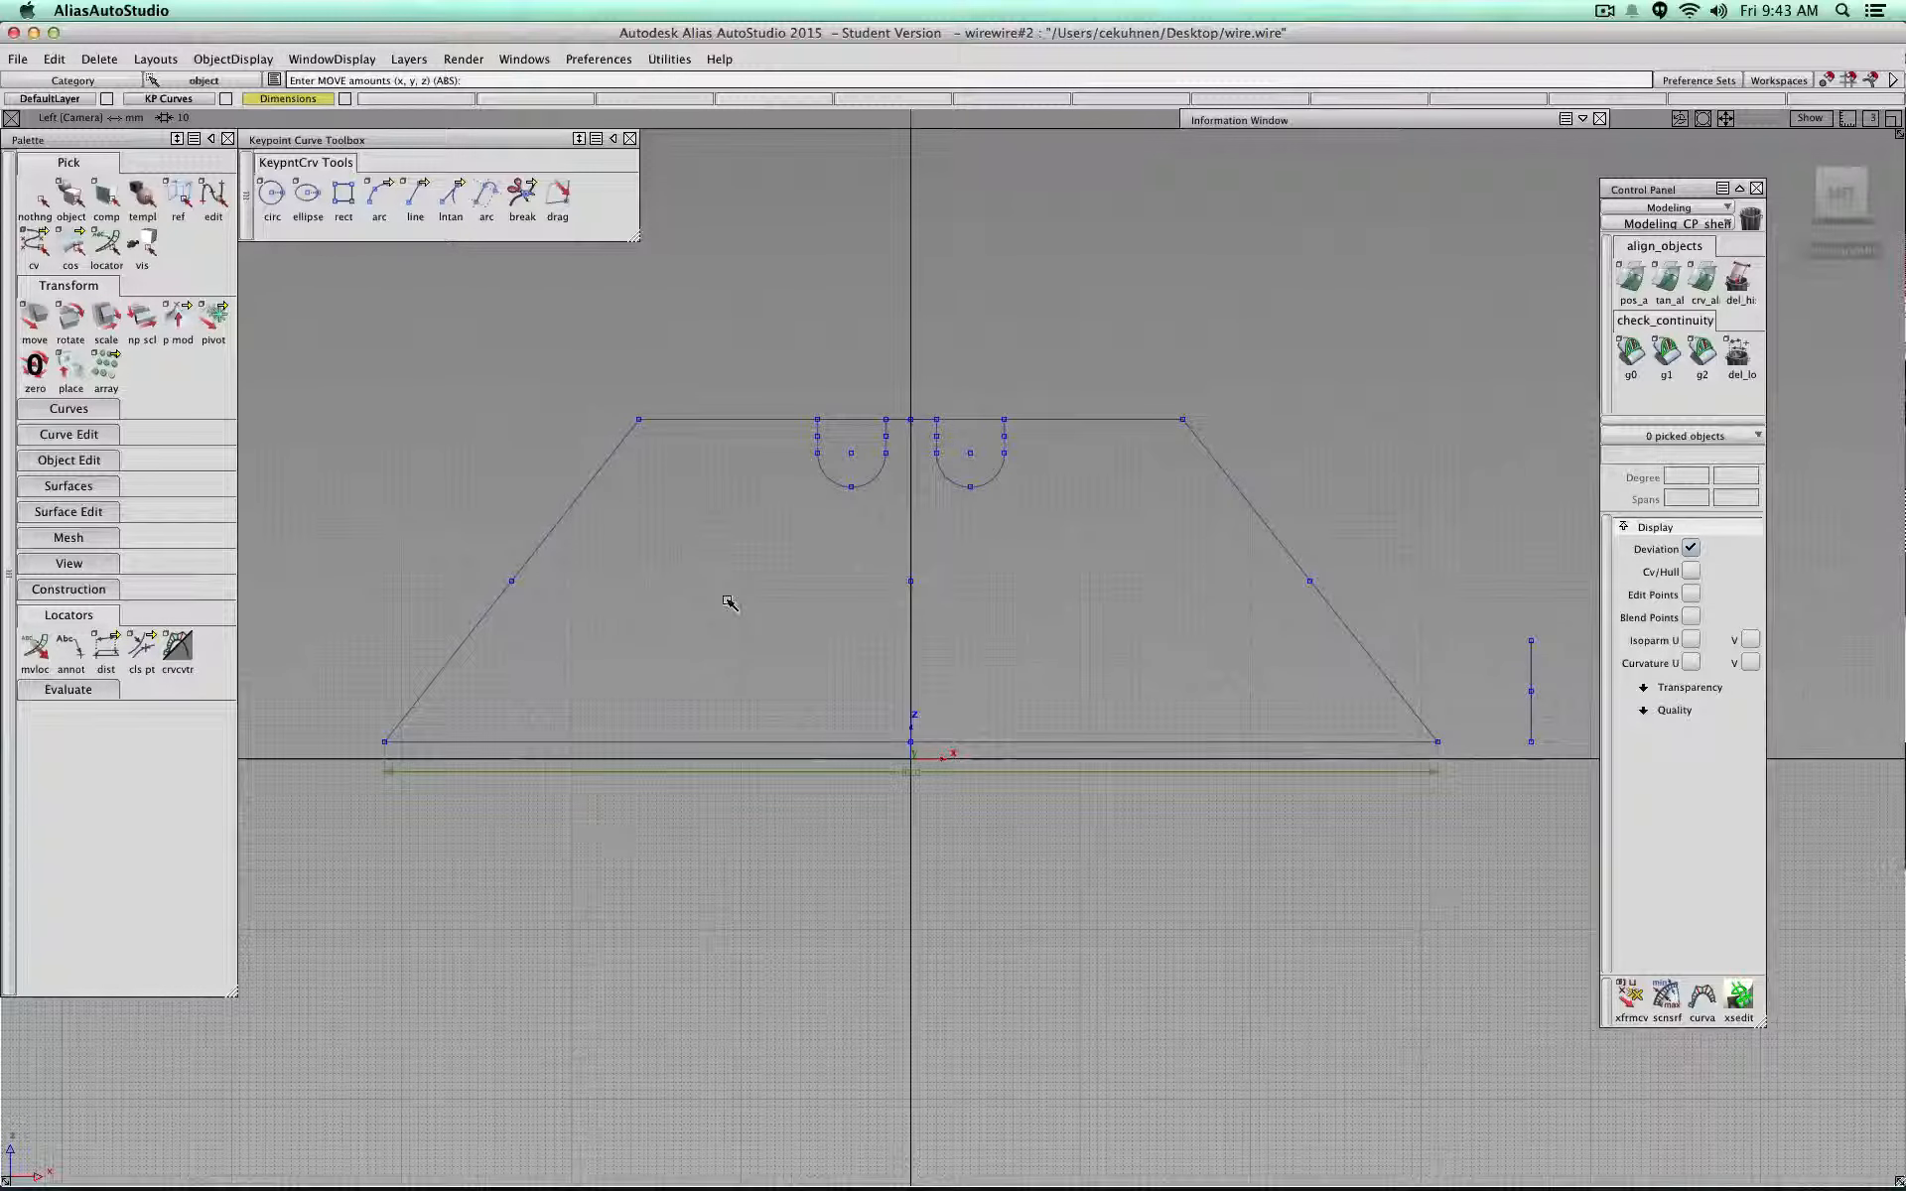
right_click(728, 597, "ctrl+shift")
right_click_drag(727, 597, 718, 817, "ctrl+shift")
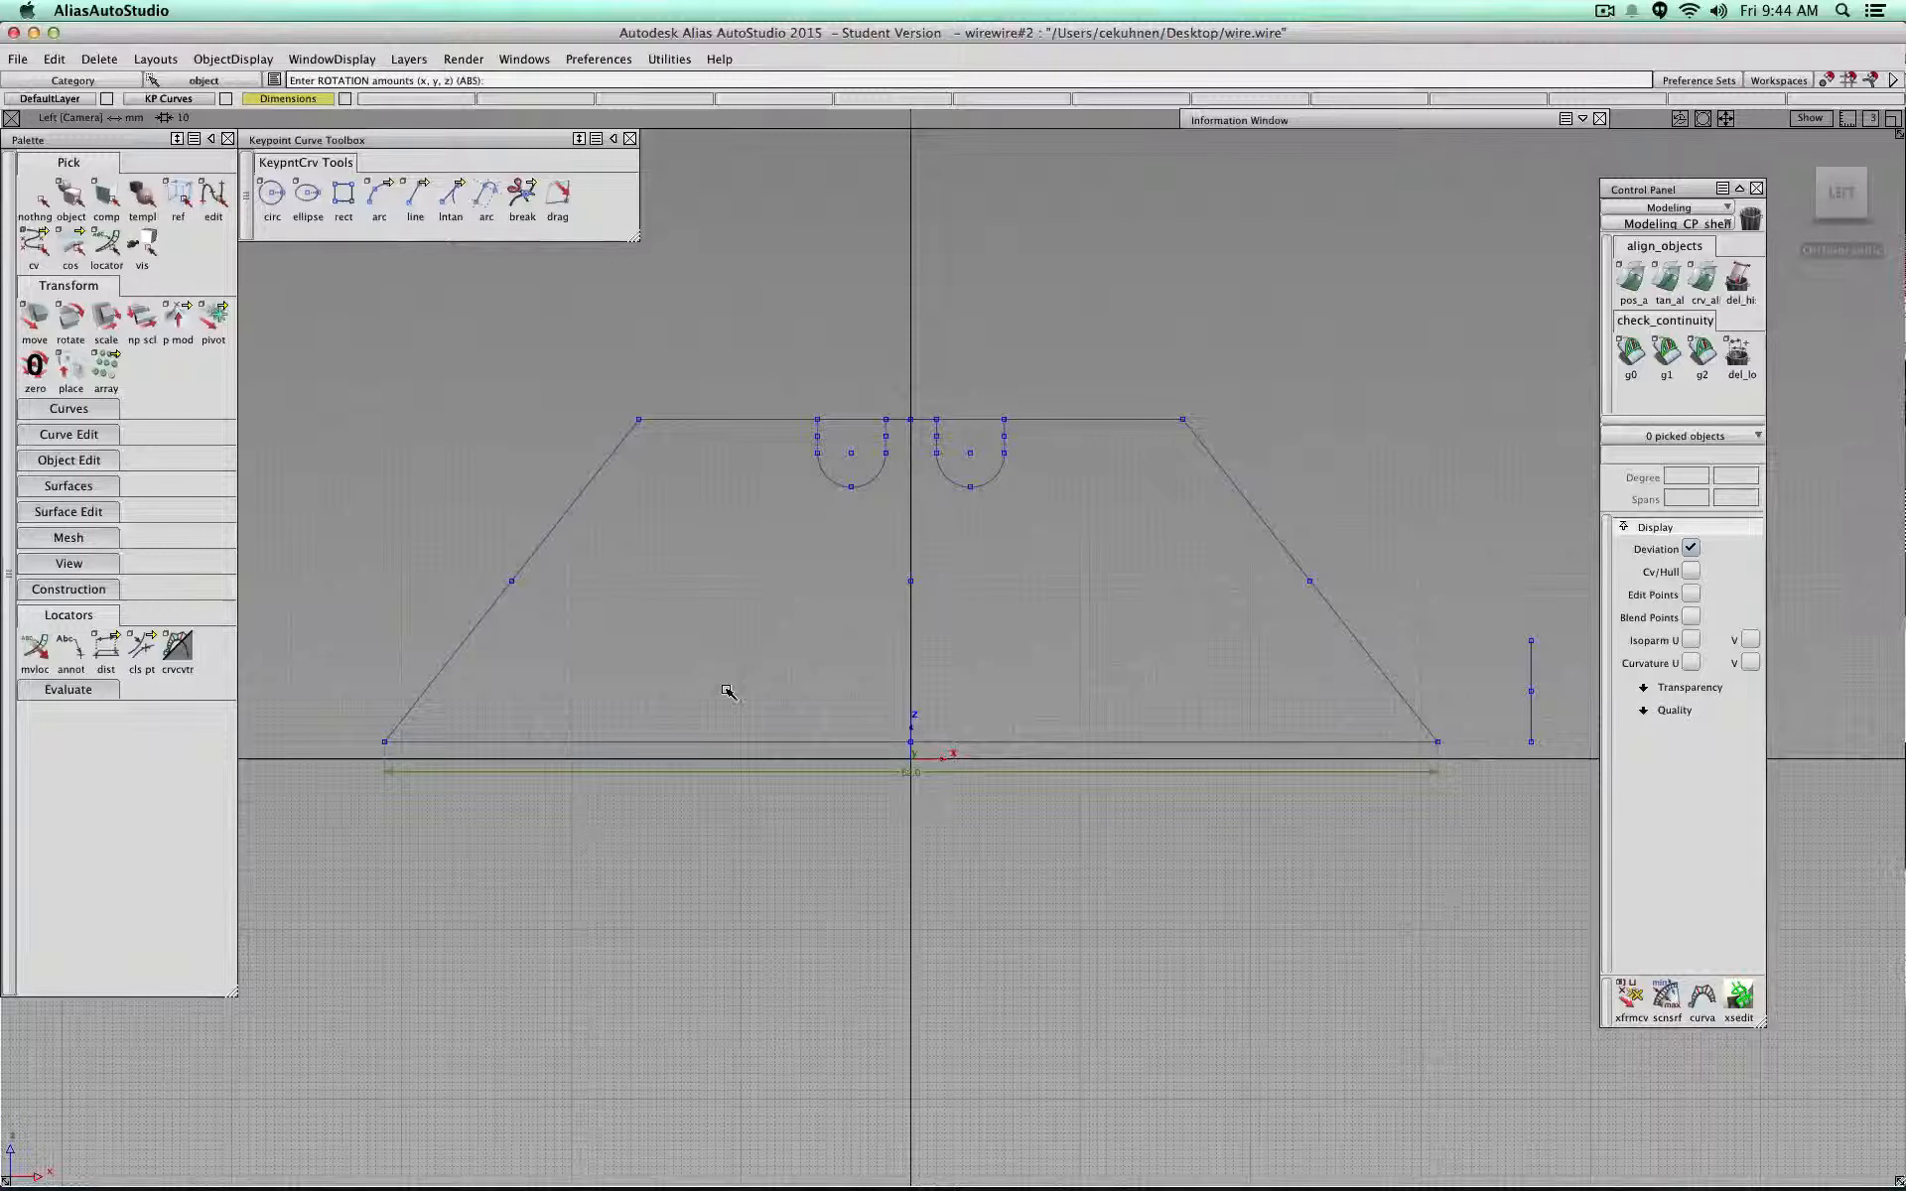
right_click_drag(732, 596, 732, 874, "ctrl+shift")
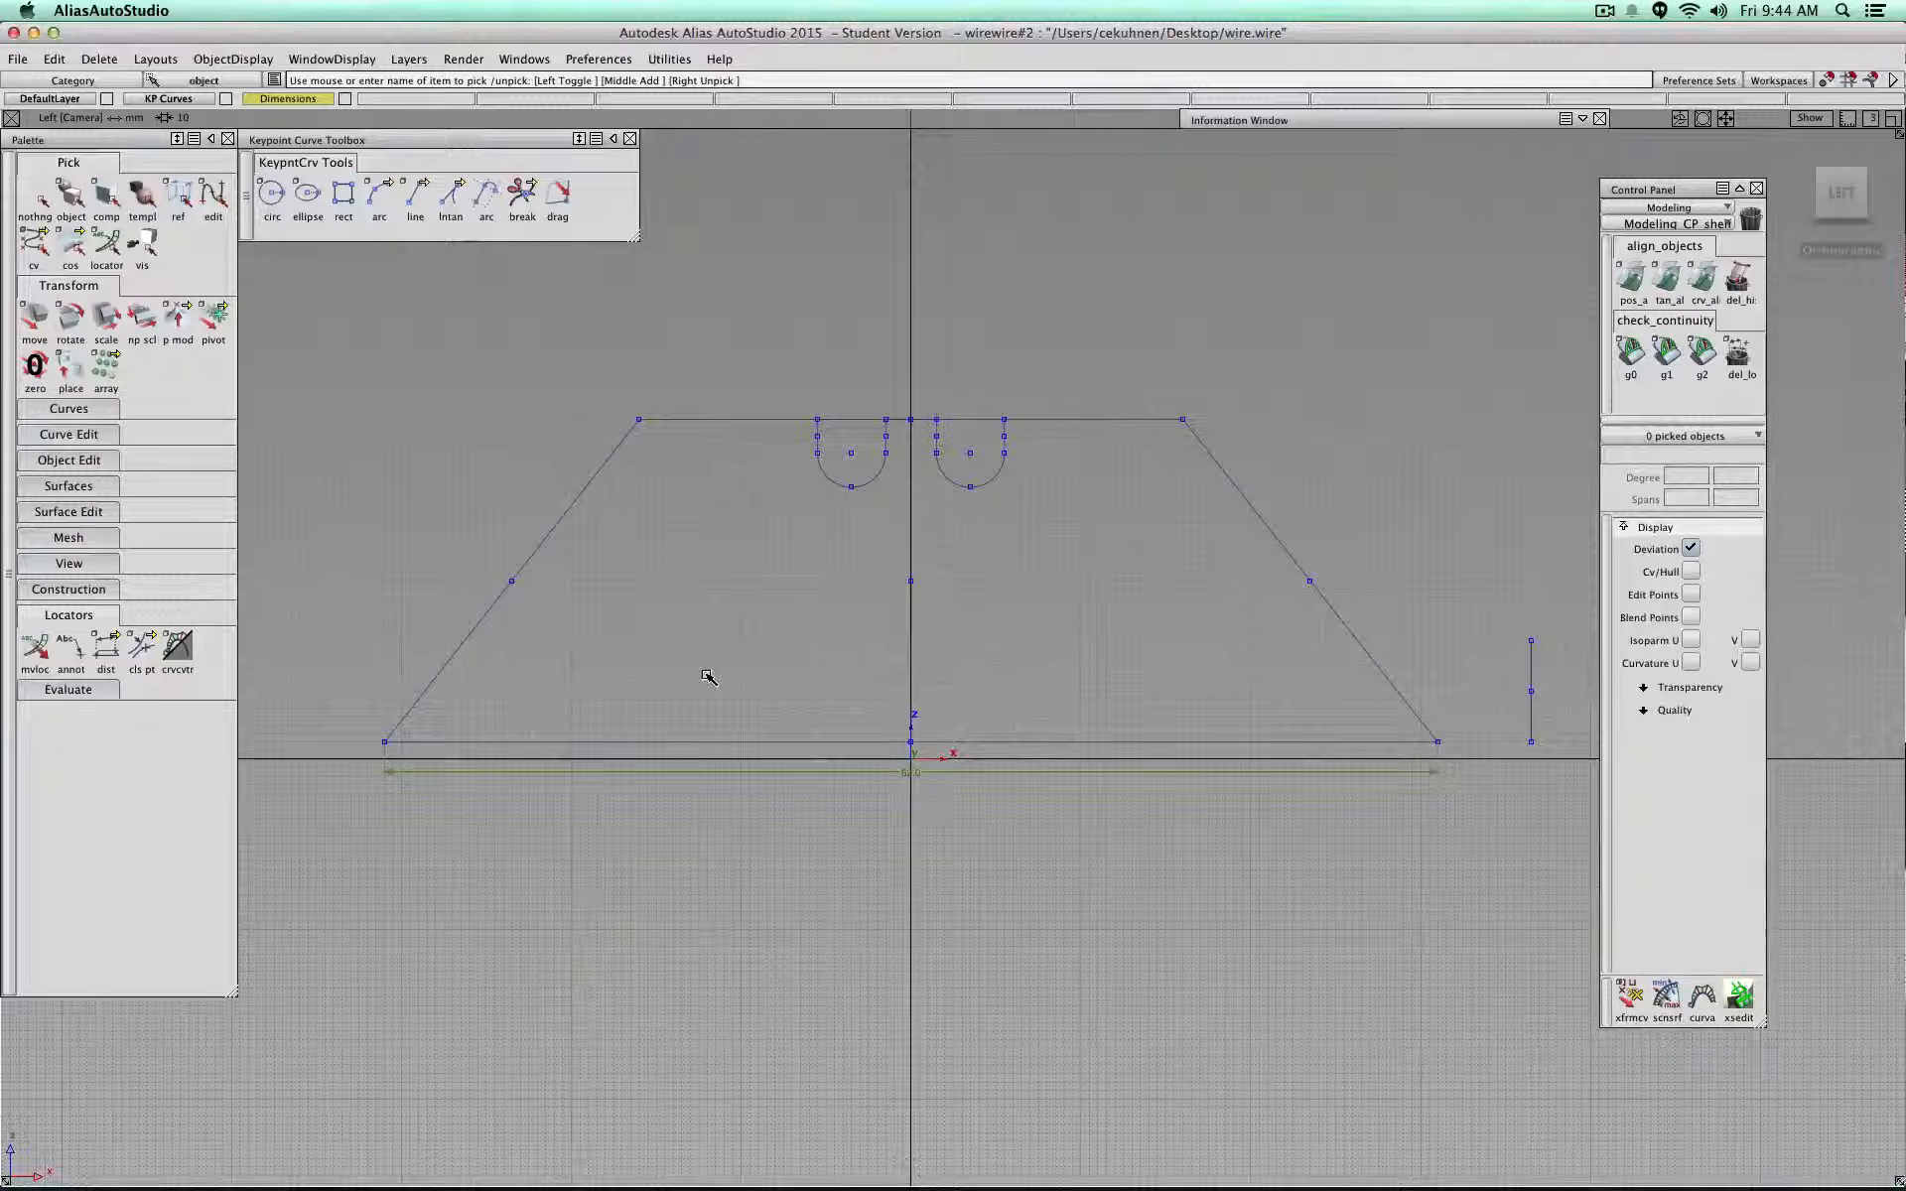
left_click_drag(708, 676, 898, 672, "ctrl+shift")
left_click_drag(665, 693, 668, 512, "ctrl+shift")
left_click_drag(659, 603, 647, 933, "ctrl+shift")
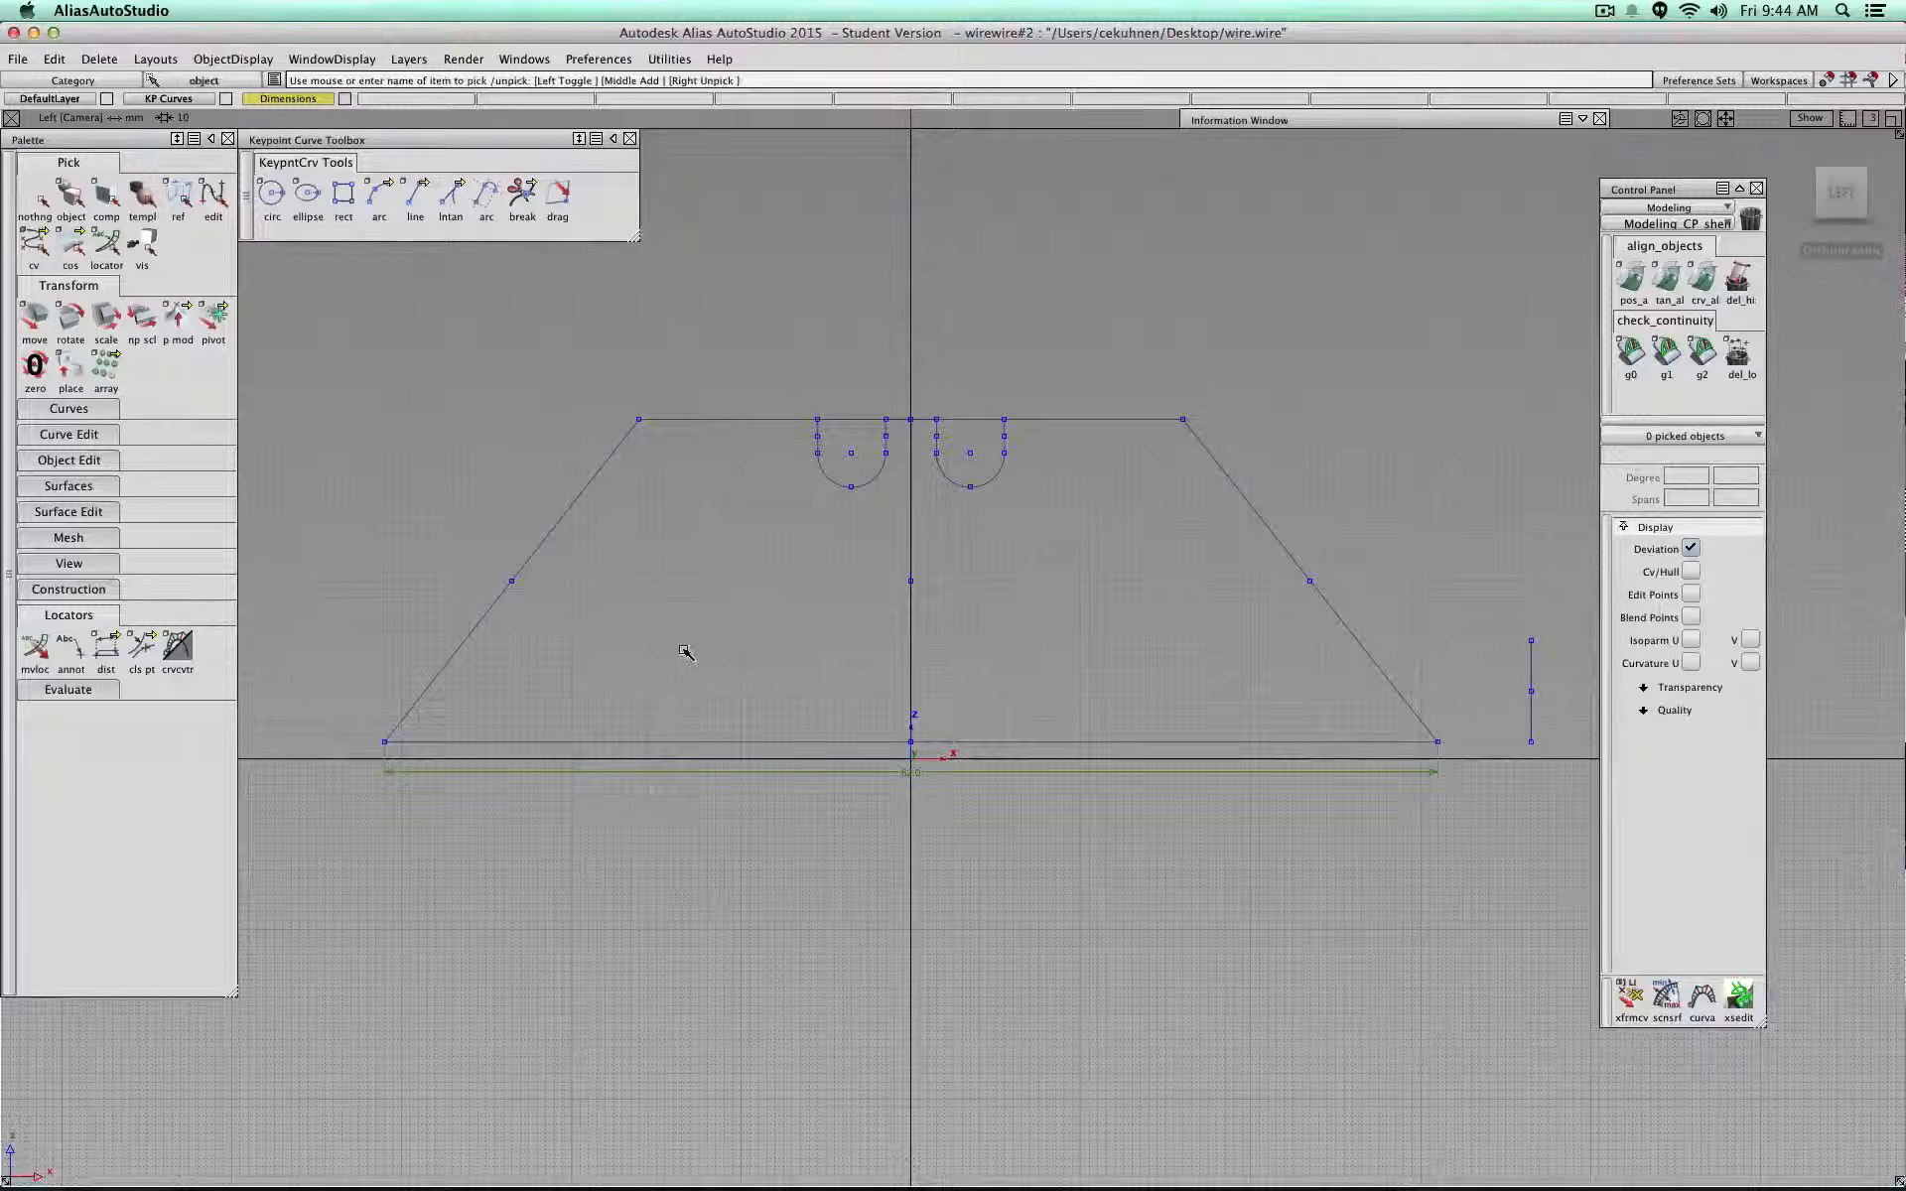
left_click_drag(684, 651, 264, 705, "ctrl+shift")
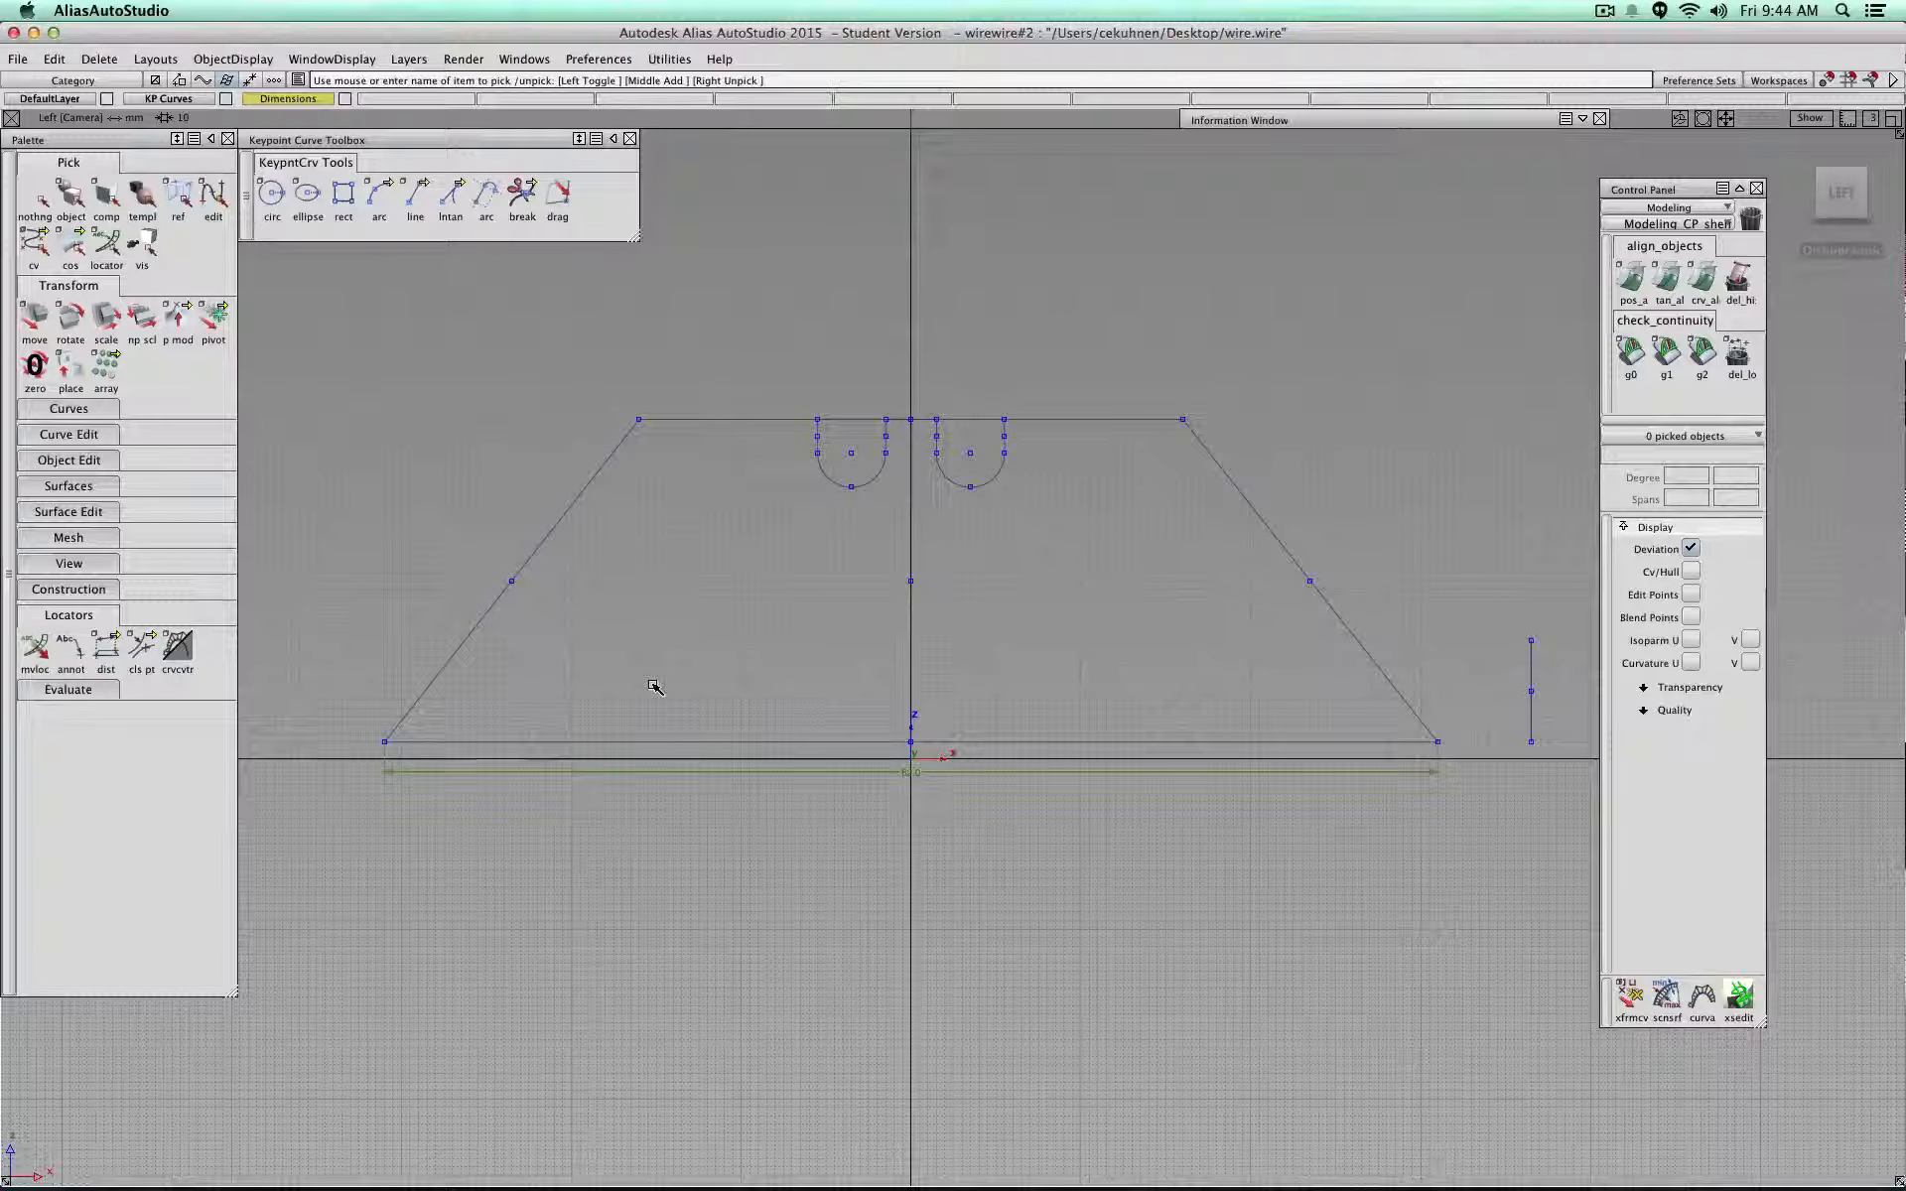
mouse_move(660, 651)
left_mouse_down("ctrl+shift")
mouse_move(644, 650)
mouse_move(657, 614)
mouse_move(656, 700)
mouse_move(660, 610)
mouse_move(658, 655)
mouse_move(819, 650)
mouse_move(760, 673)
mouse_move(664, 656)
left_mouse_up("ctrl+shift")
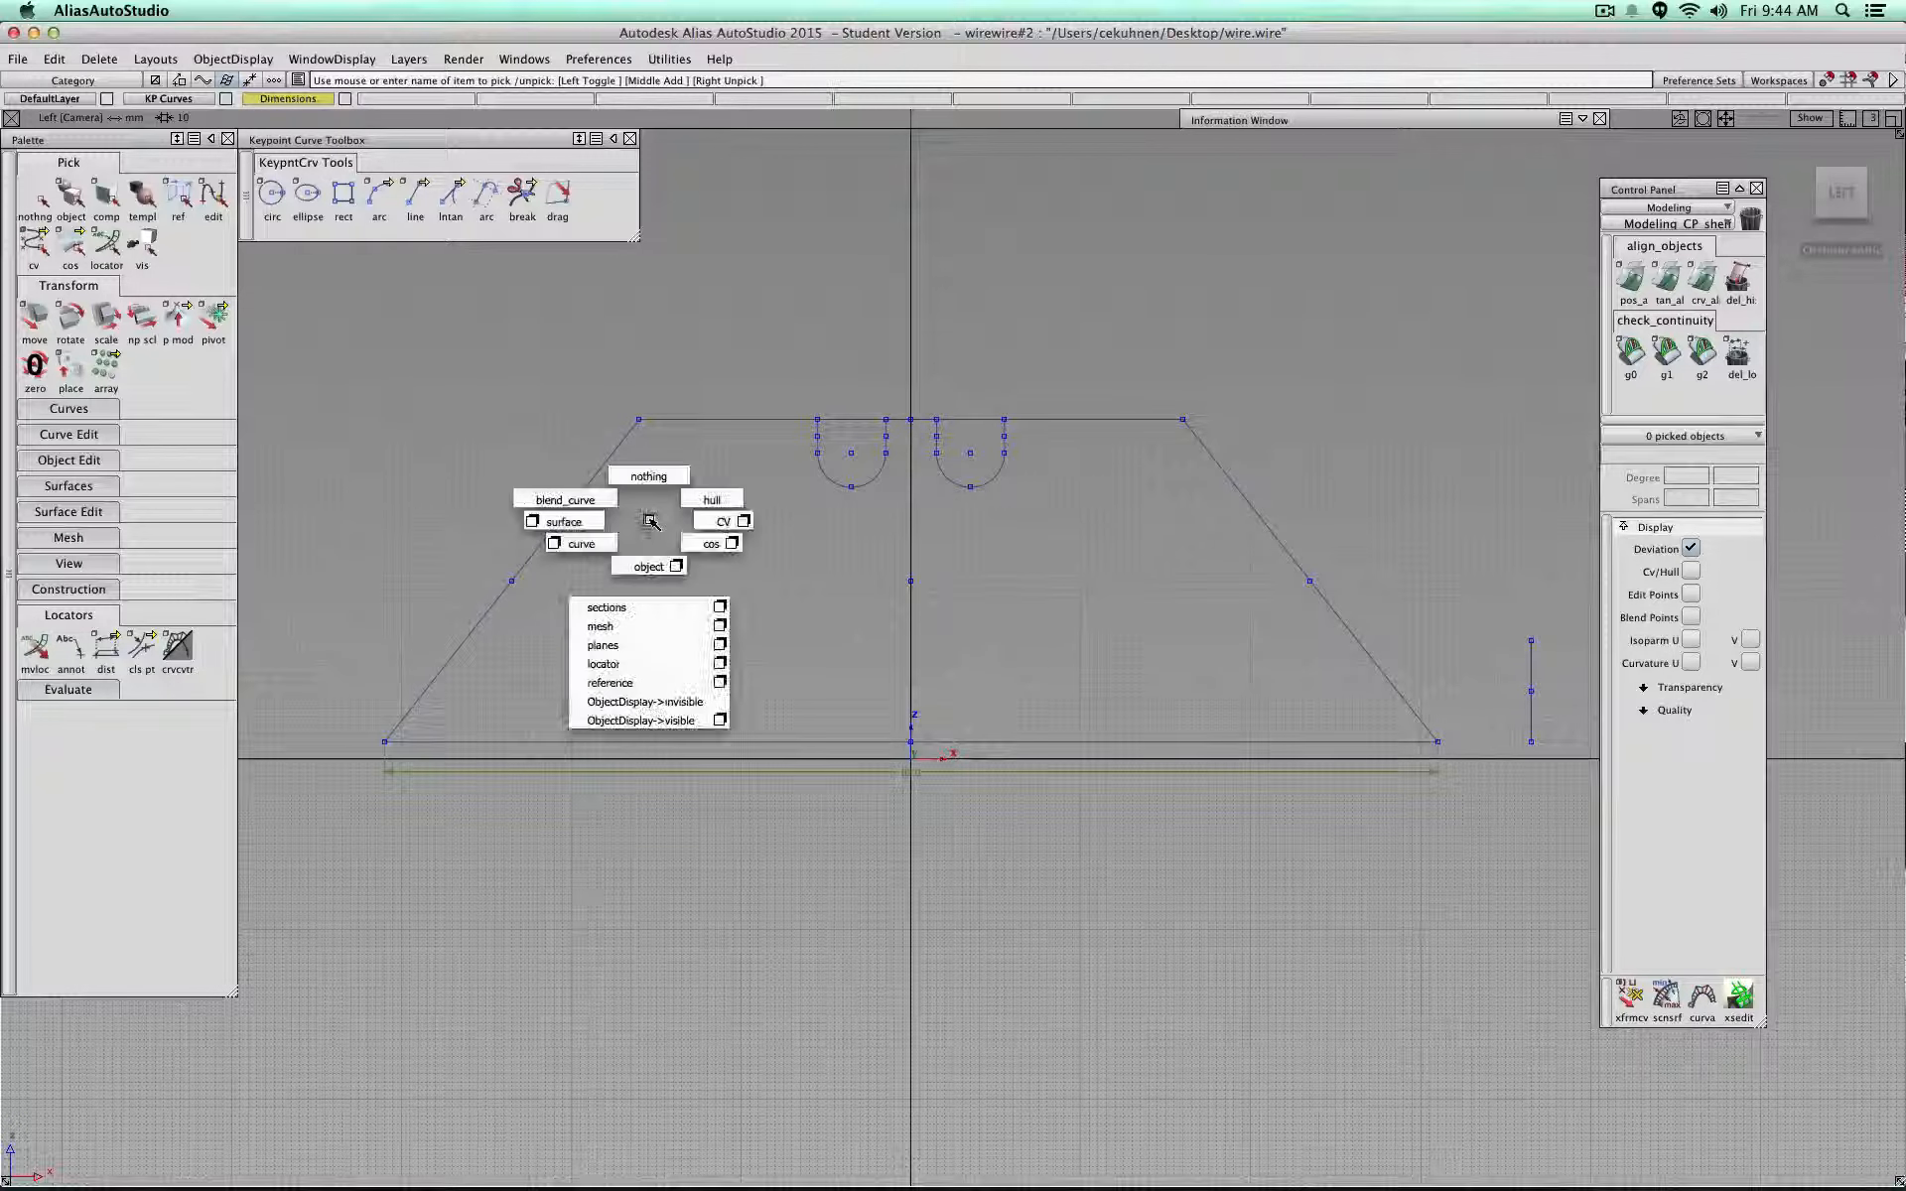
left_click(649, 492, "ctrl+shift")
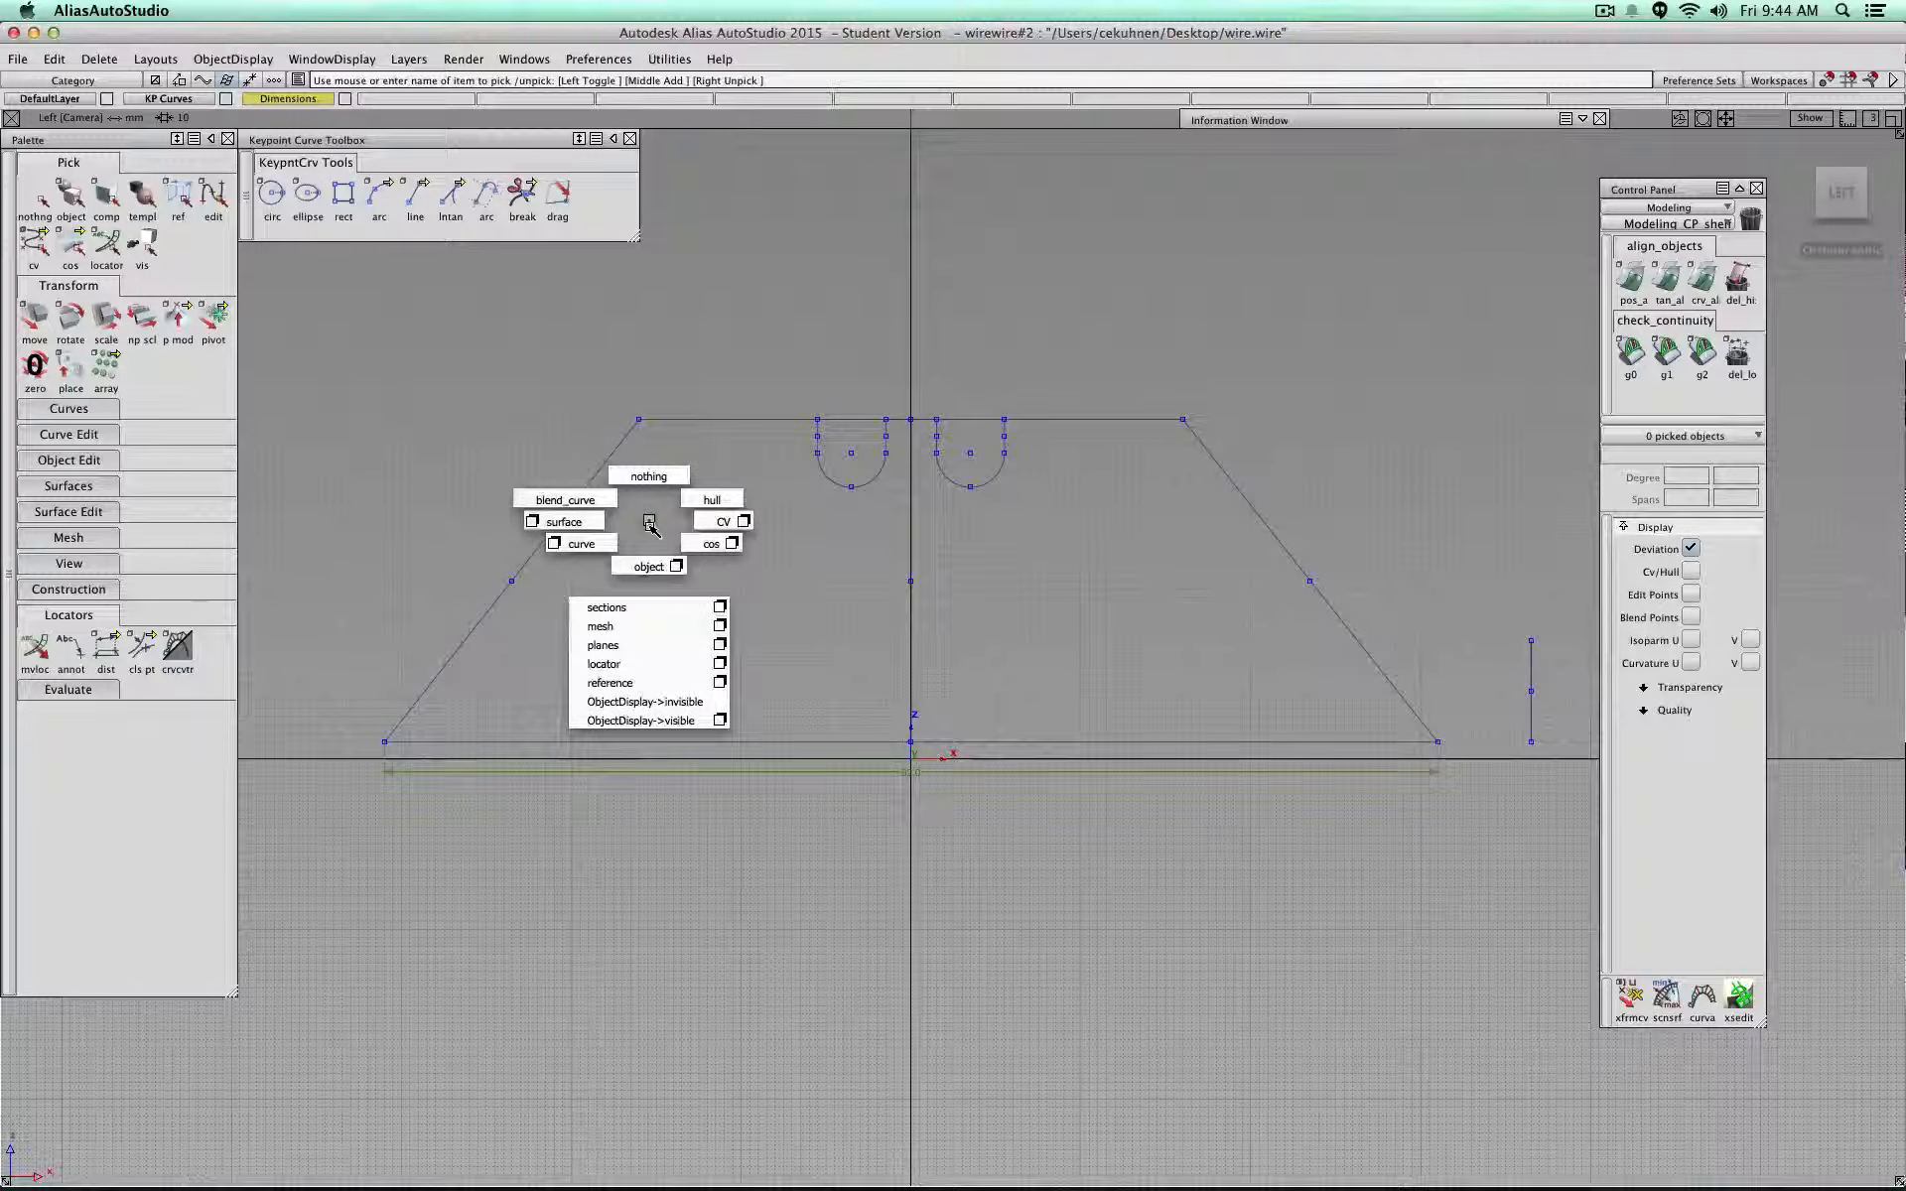
left_click(649, 492)
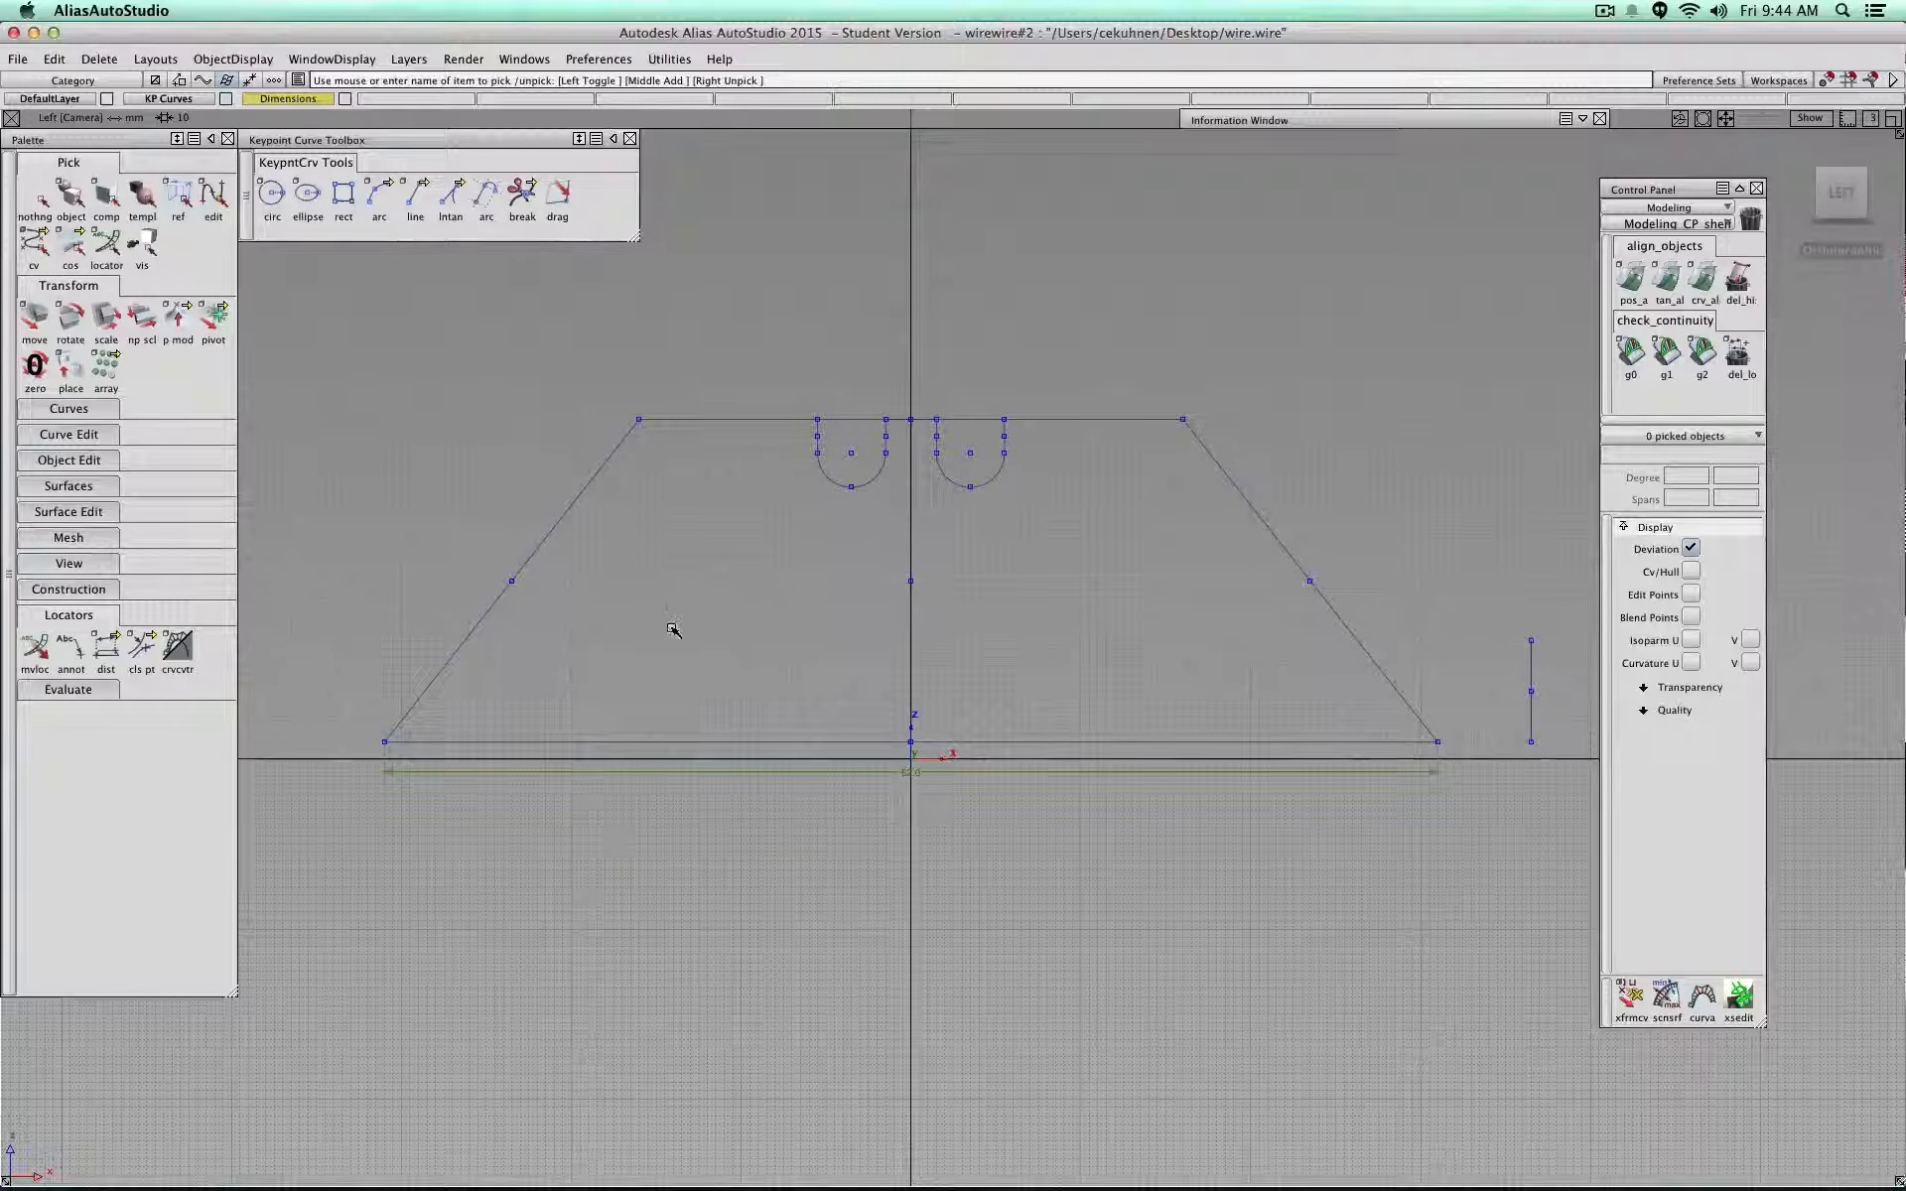
Step: Try moving the blade's bottom line vertically once more, and undo the move
middle_click_drag(688, 670, 700, 480, "ctrl+shift")
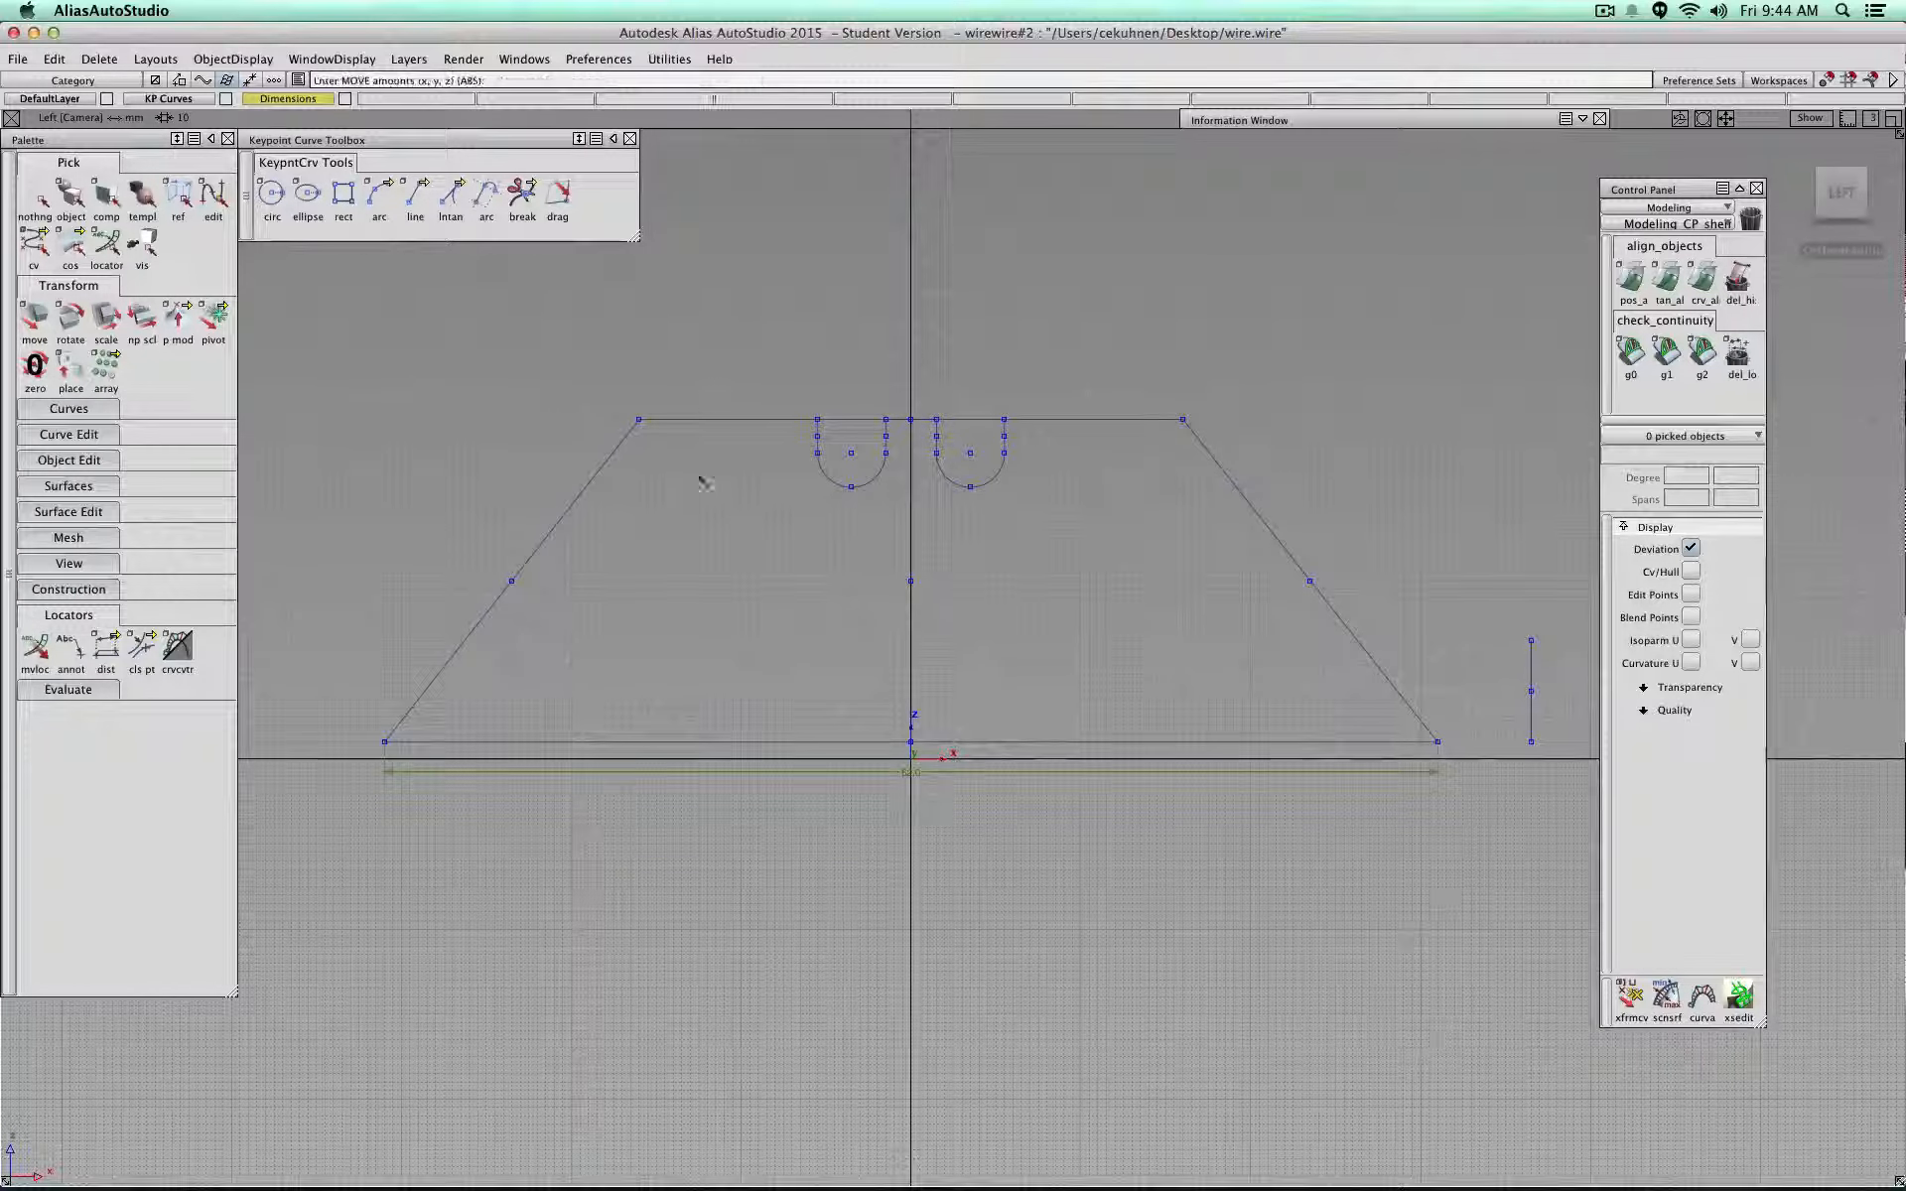
left_click(724, 740)
right_click_drag(728, 650, 763, 657)
key("super+z")
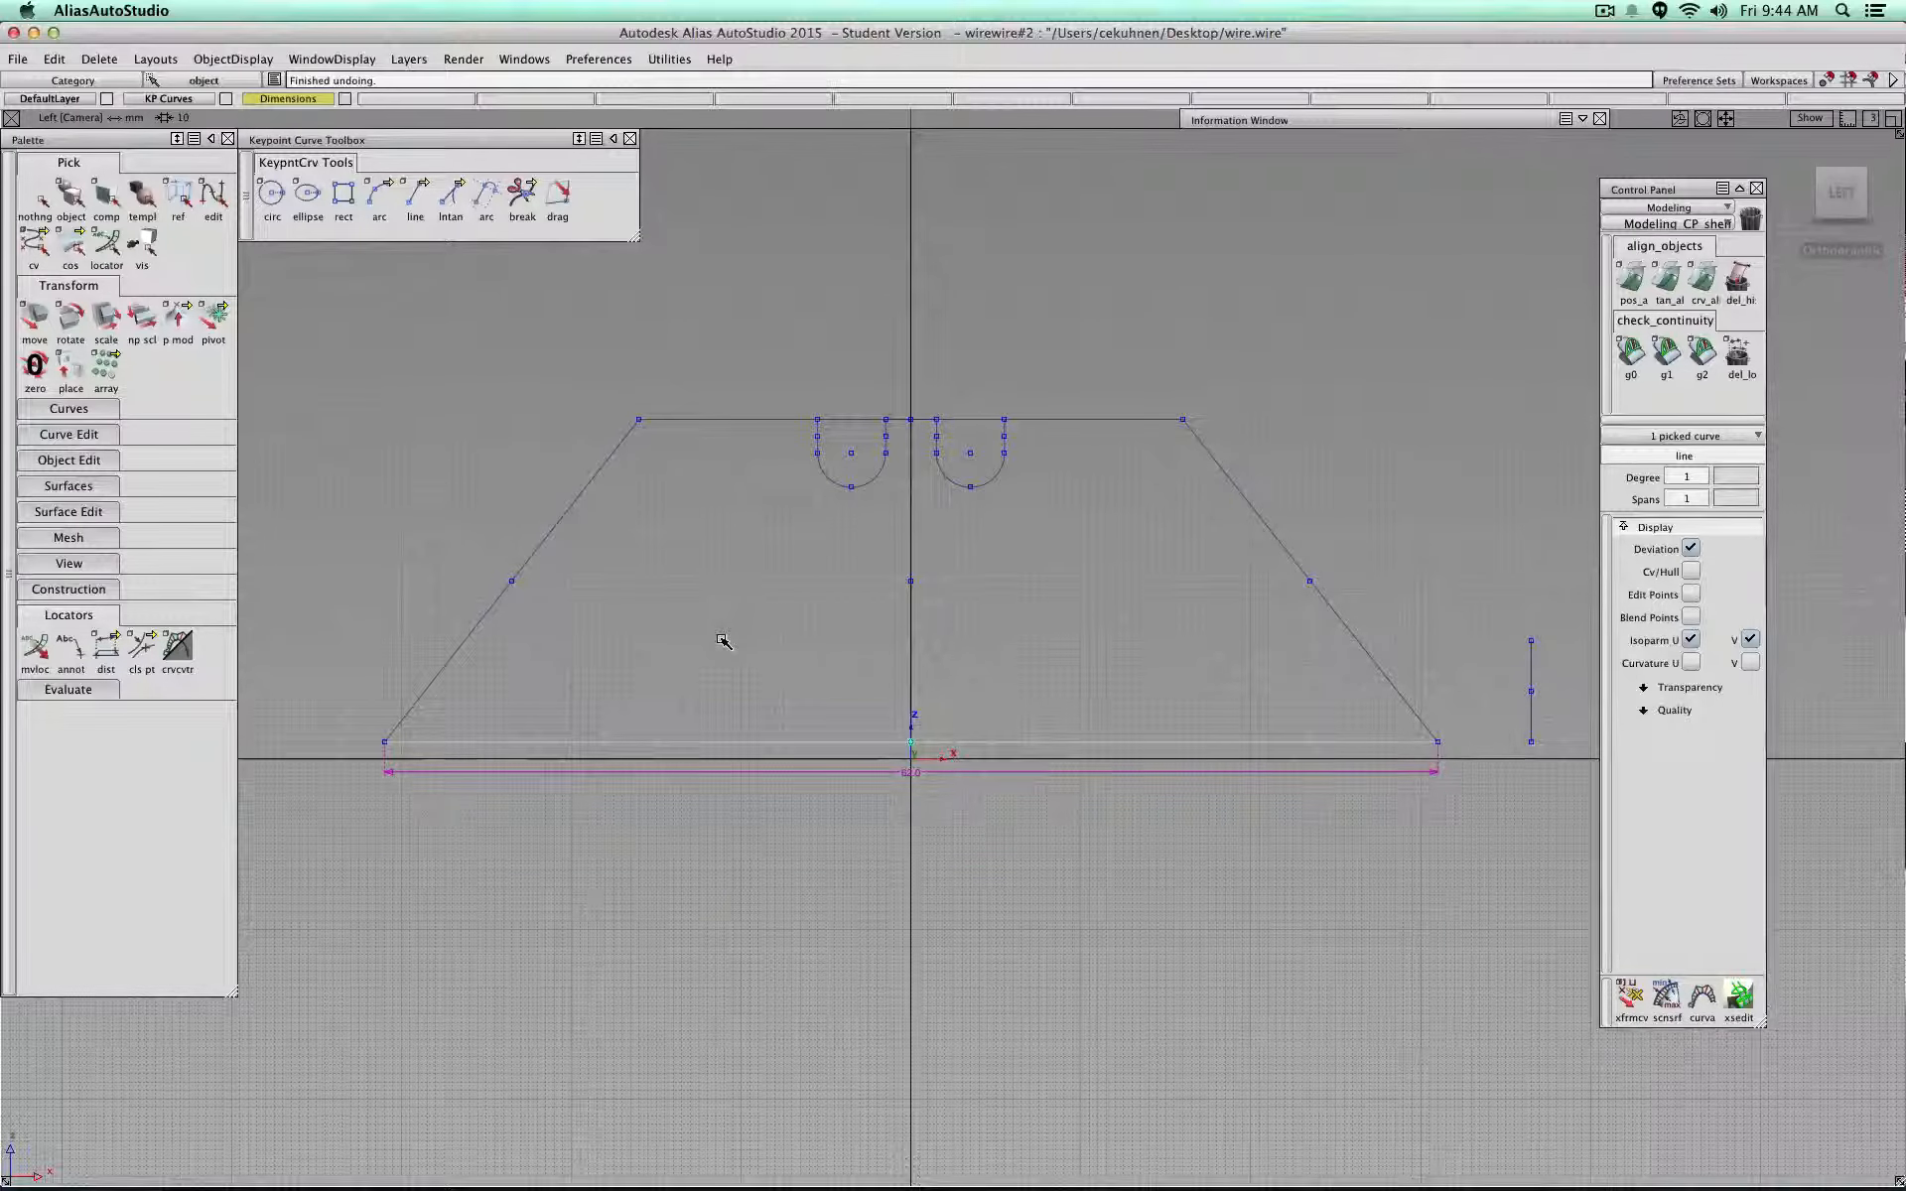
right_click(722, 640, "ctrl+shift")
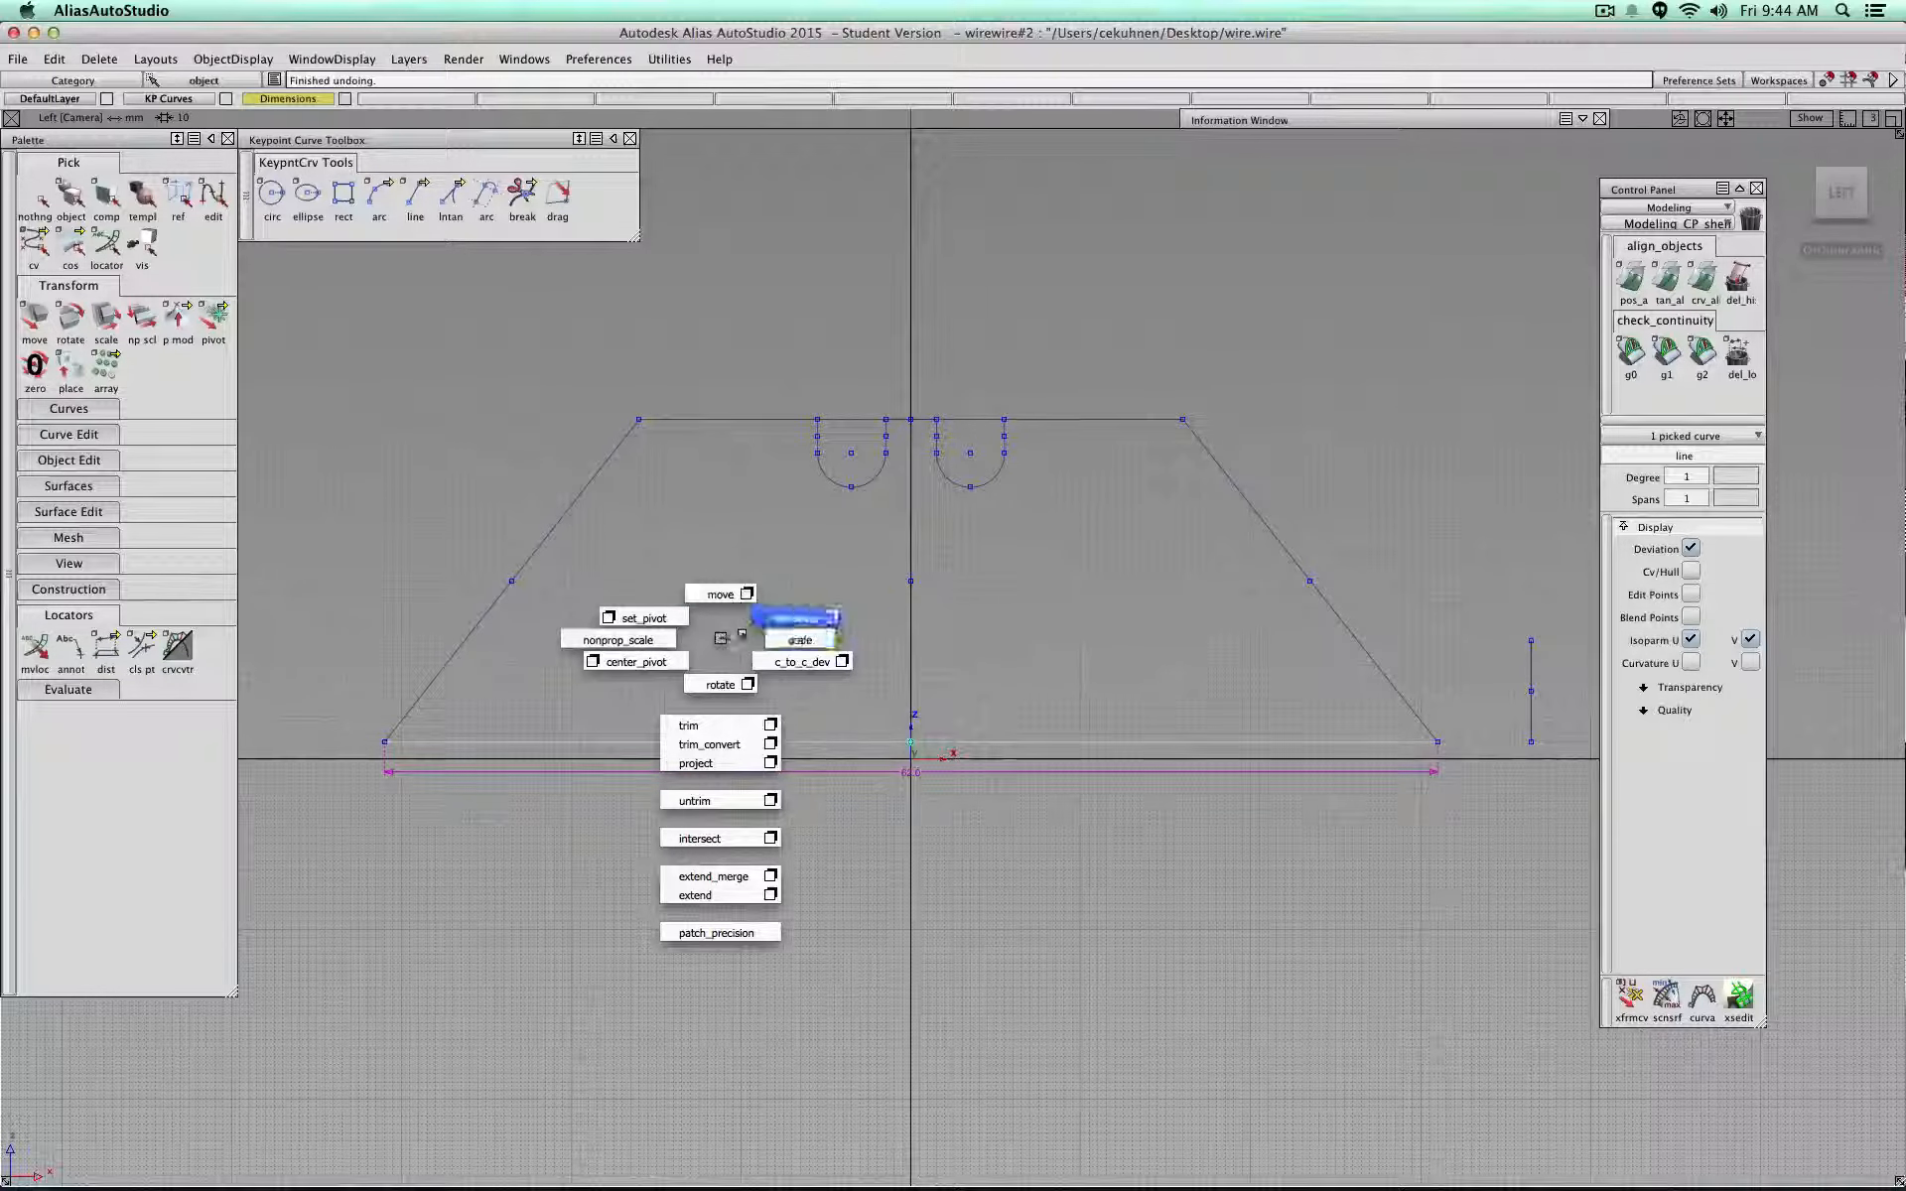
left_click(719, 647)
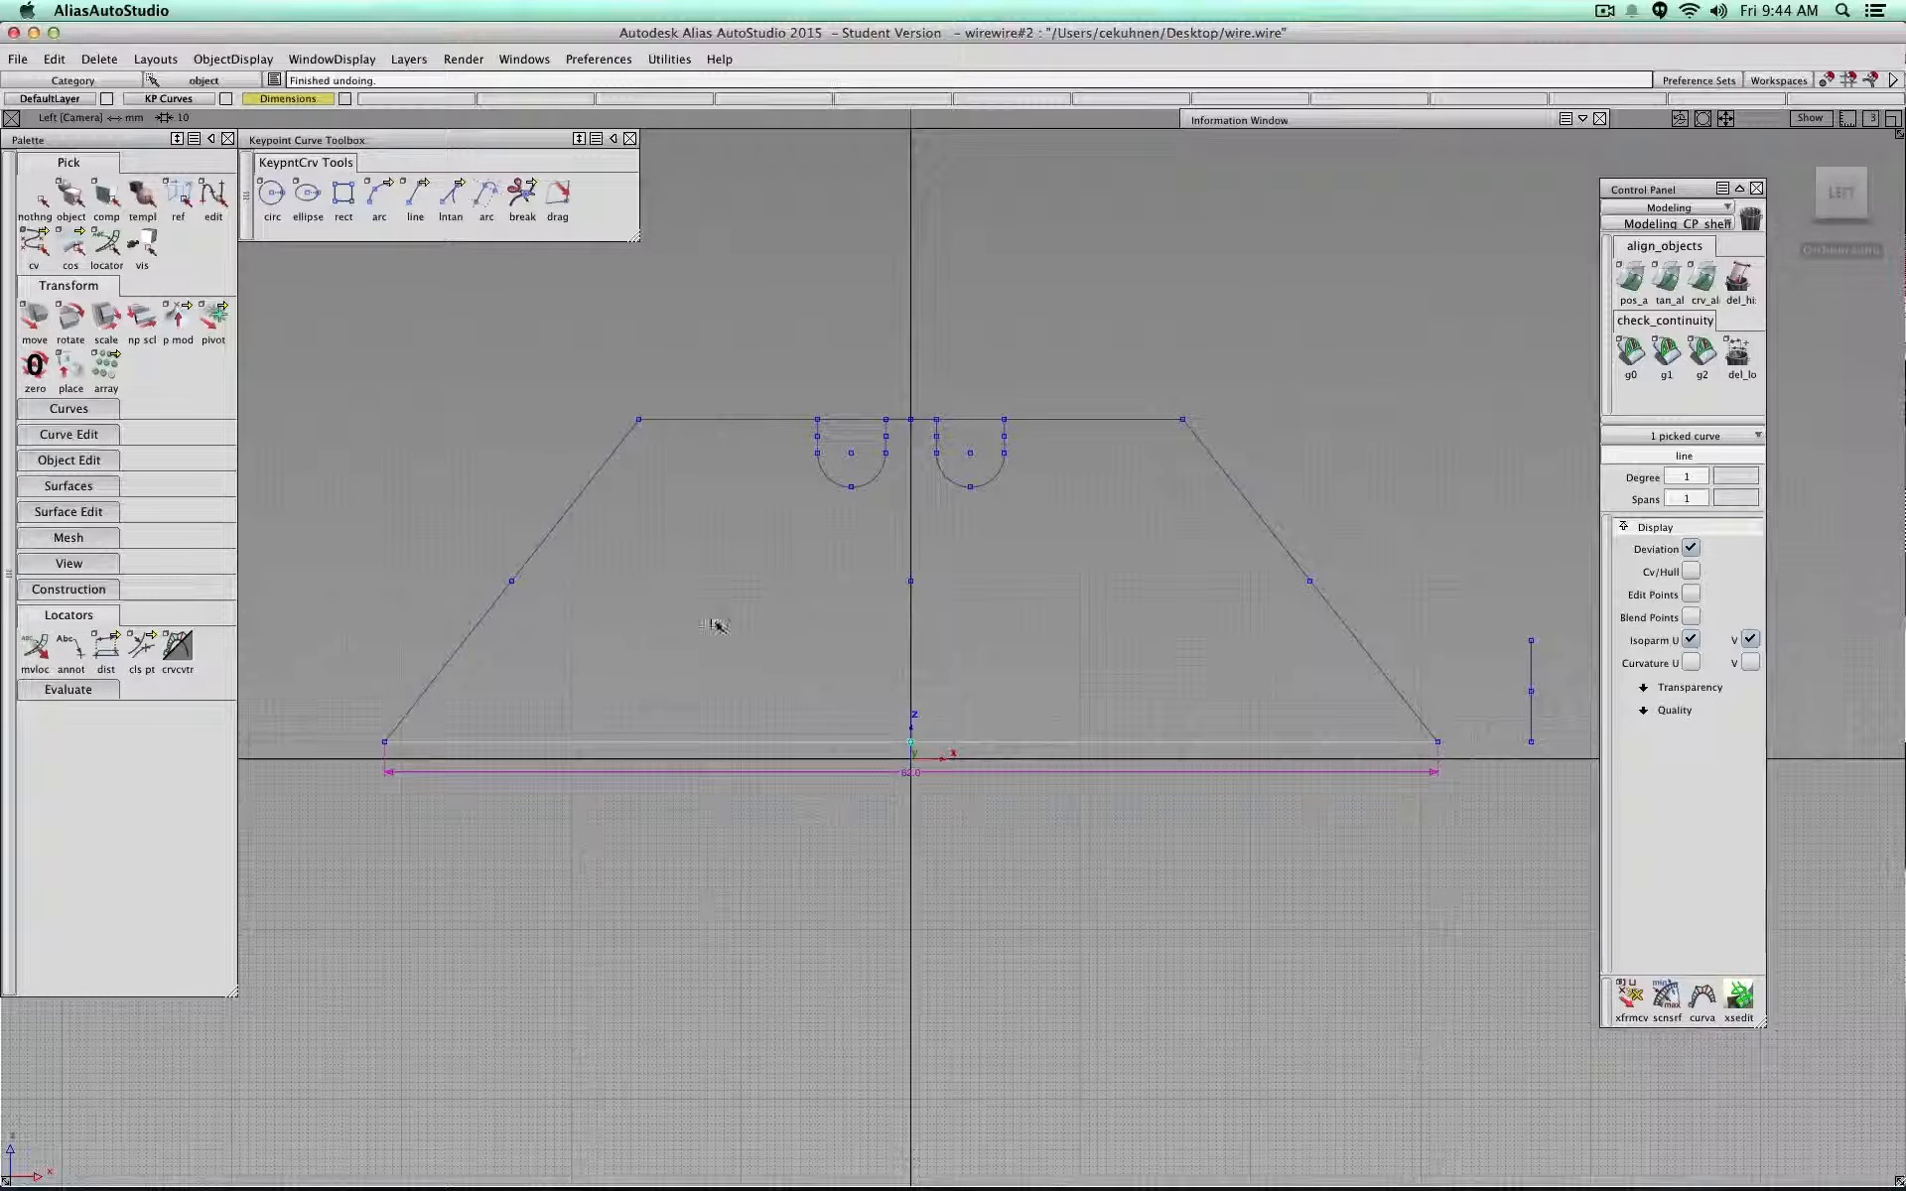
left_click(721, 633, "ctrl+shift")
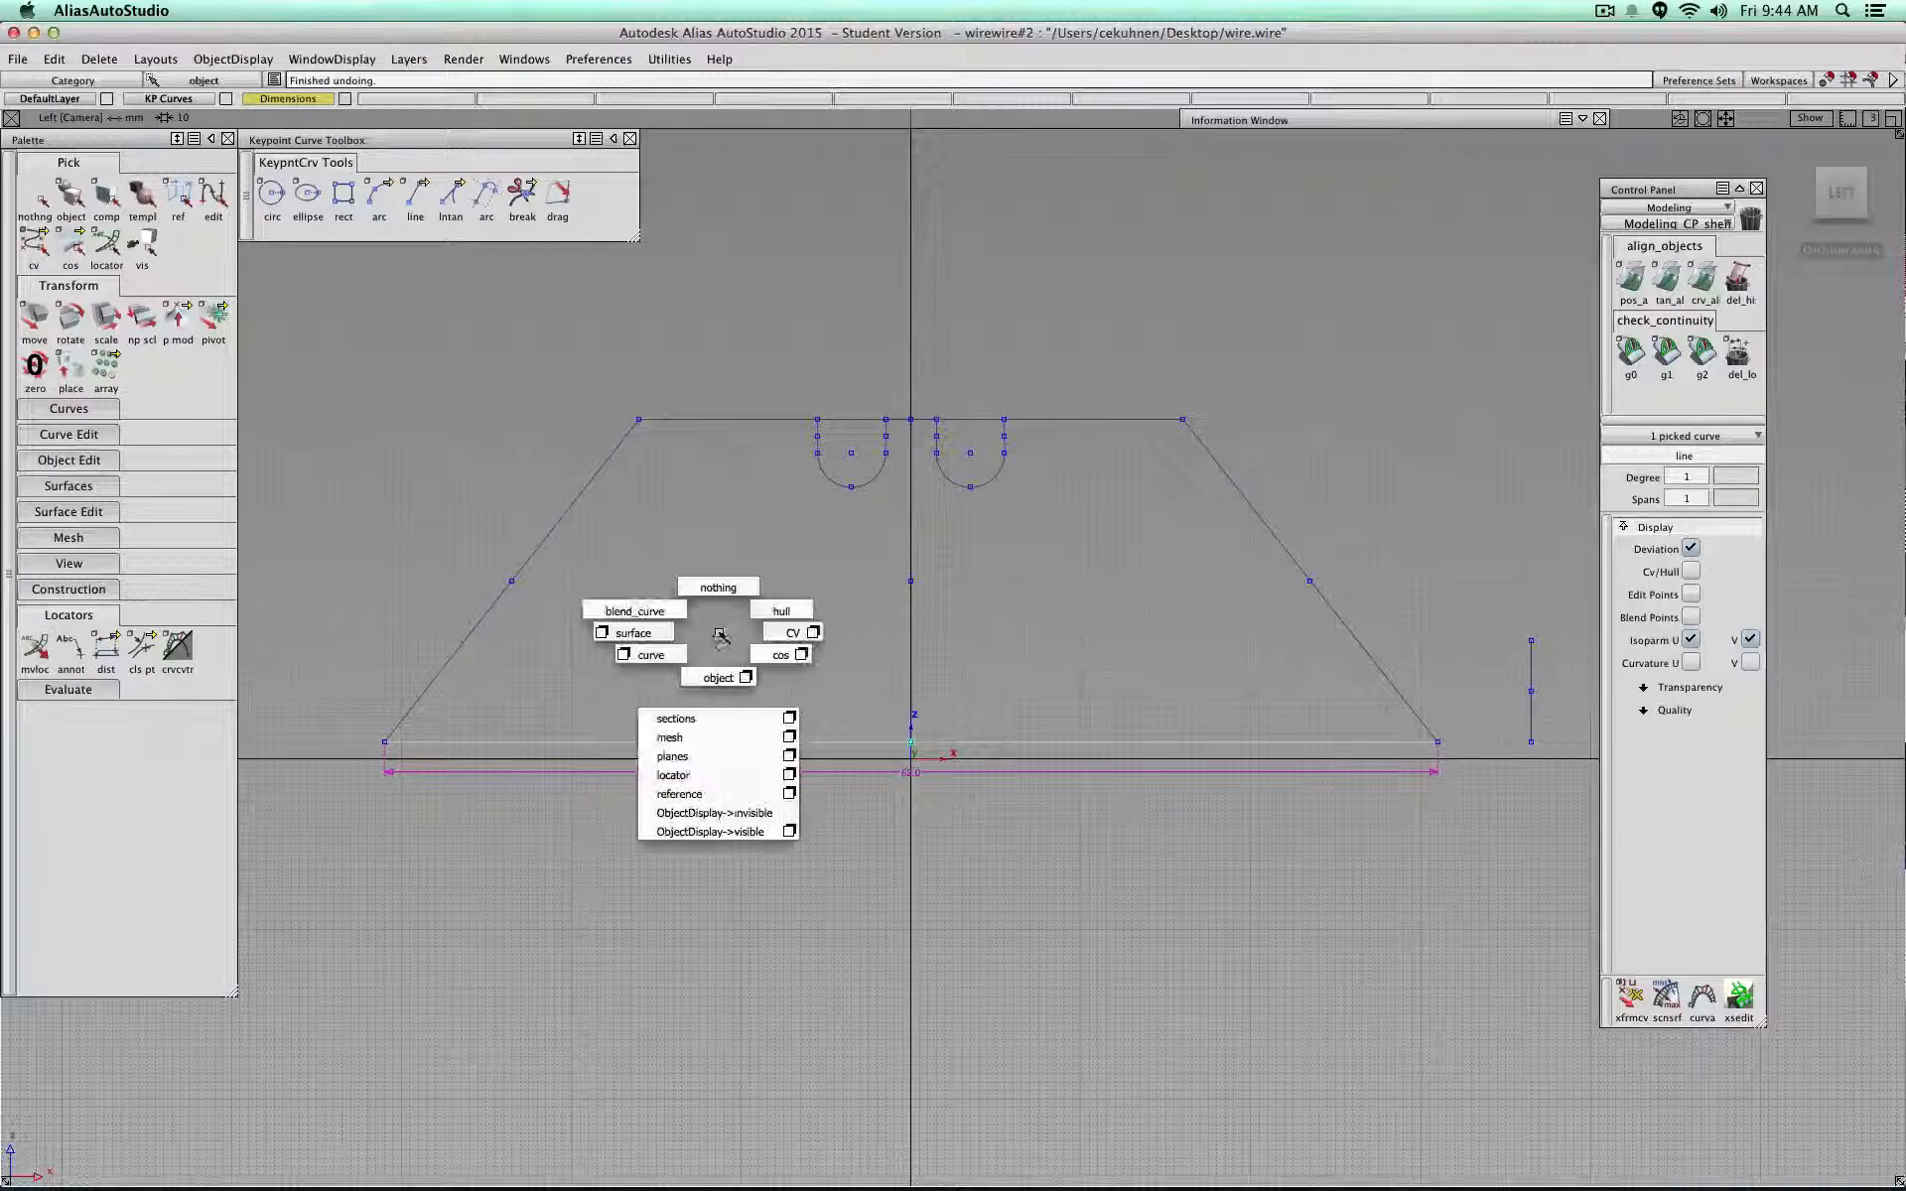
Step: Offset the bottom edge's dimension line farther below the blade, and slide its right locator to the edge's midpoint and back to the corner
left_click(35, 645)
left_click(950, 779)
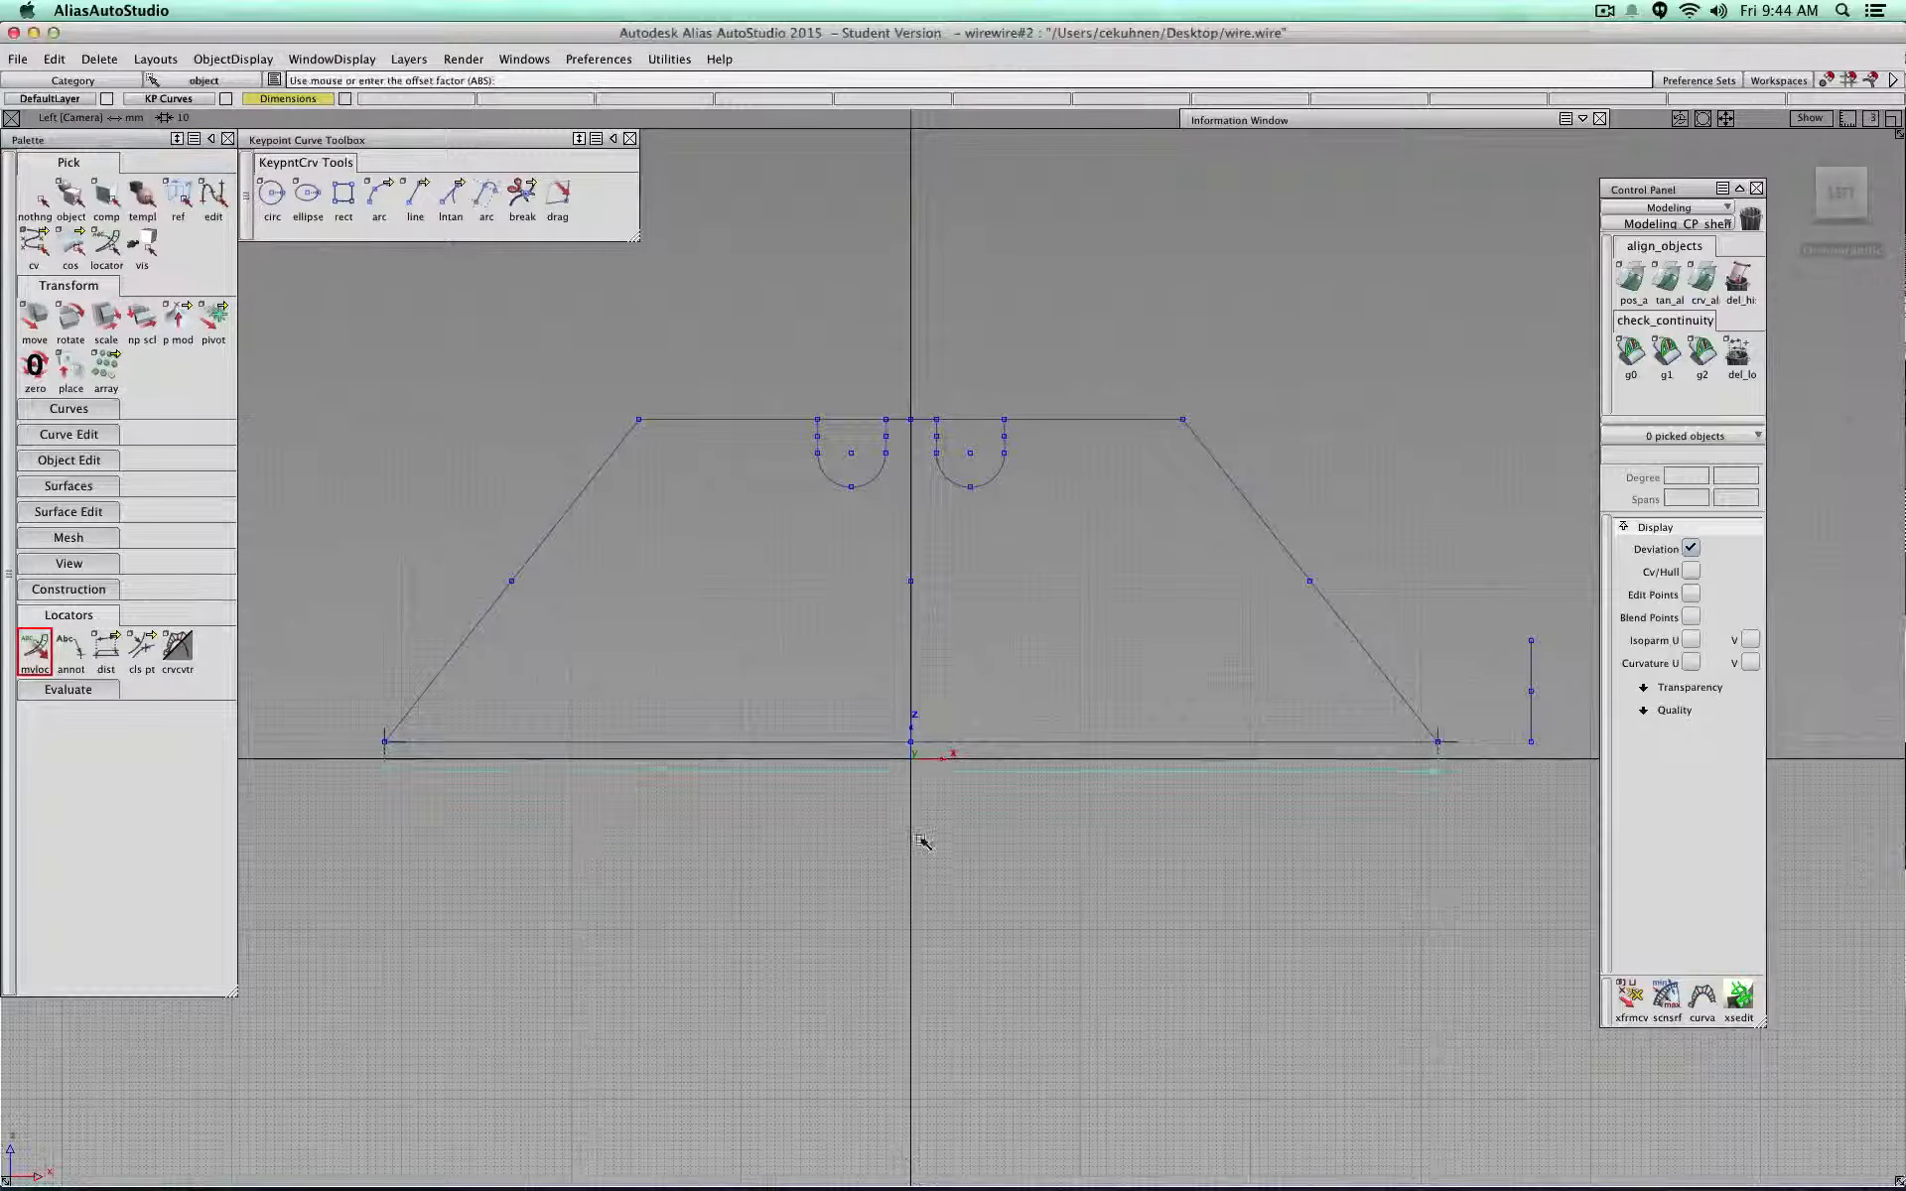
left_click_drag(1445, 745, 913, 749)
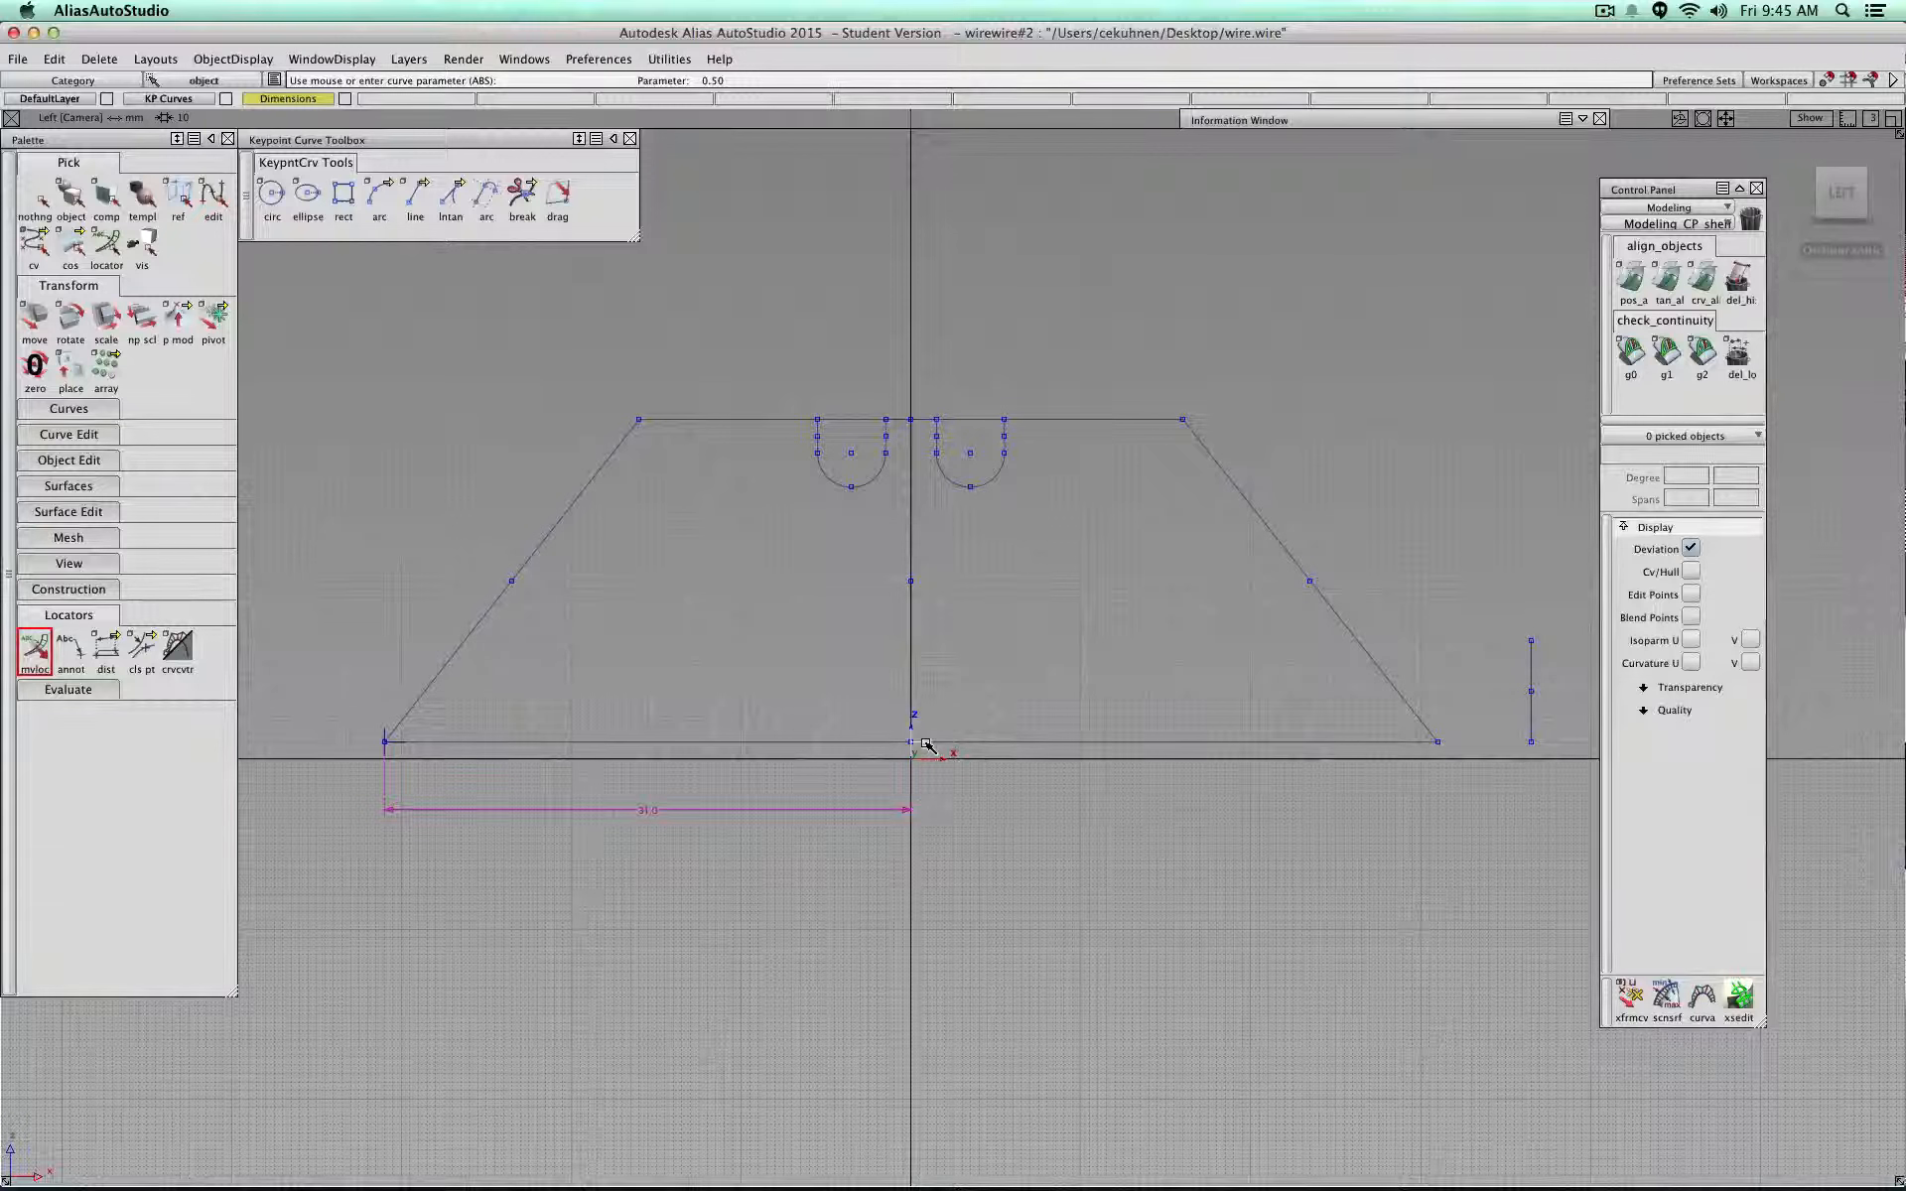
left_click_drag(926, 745, 1439, 742)
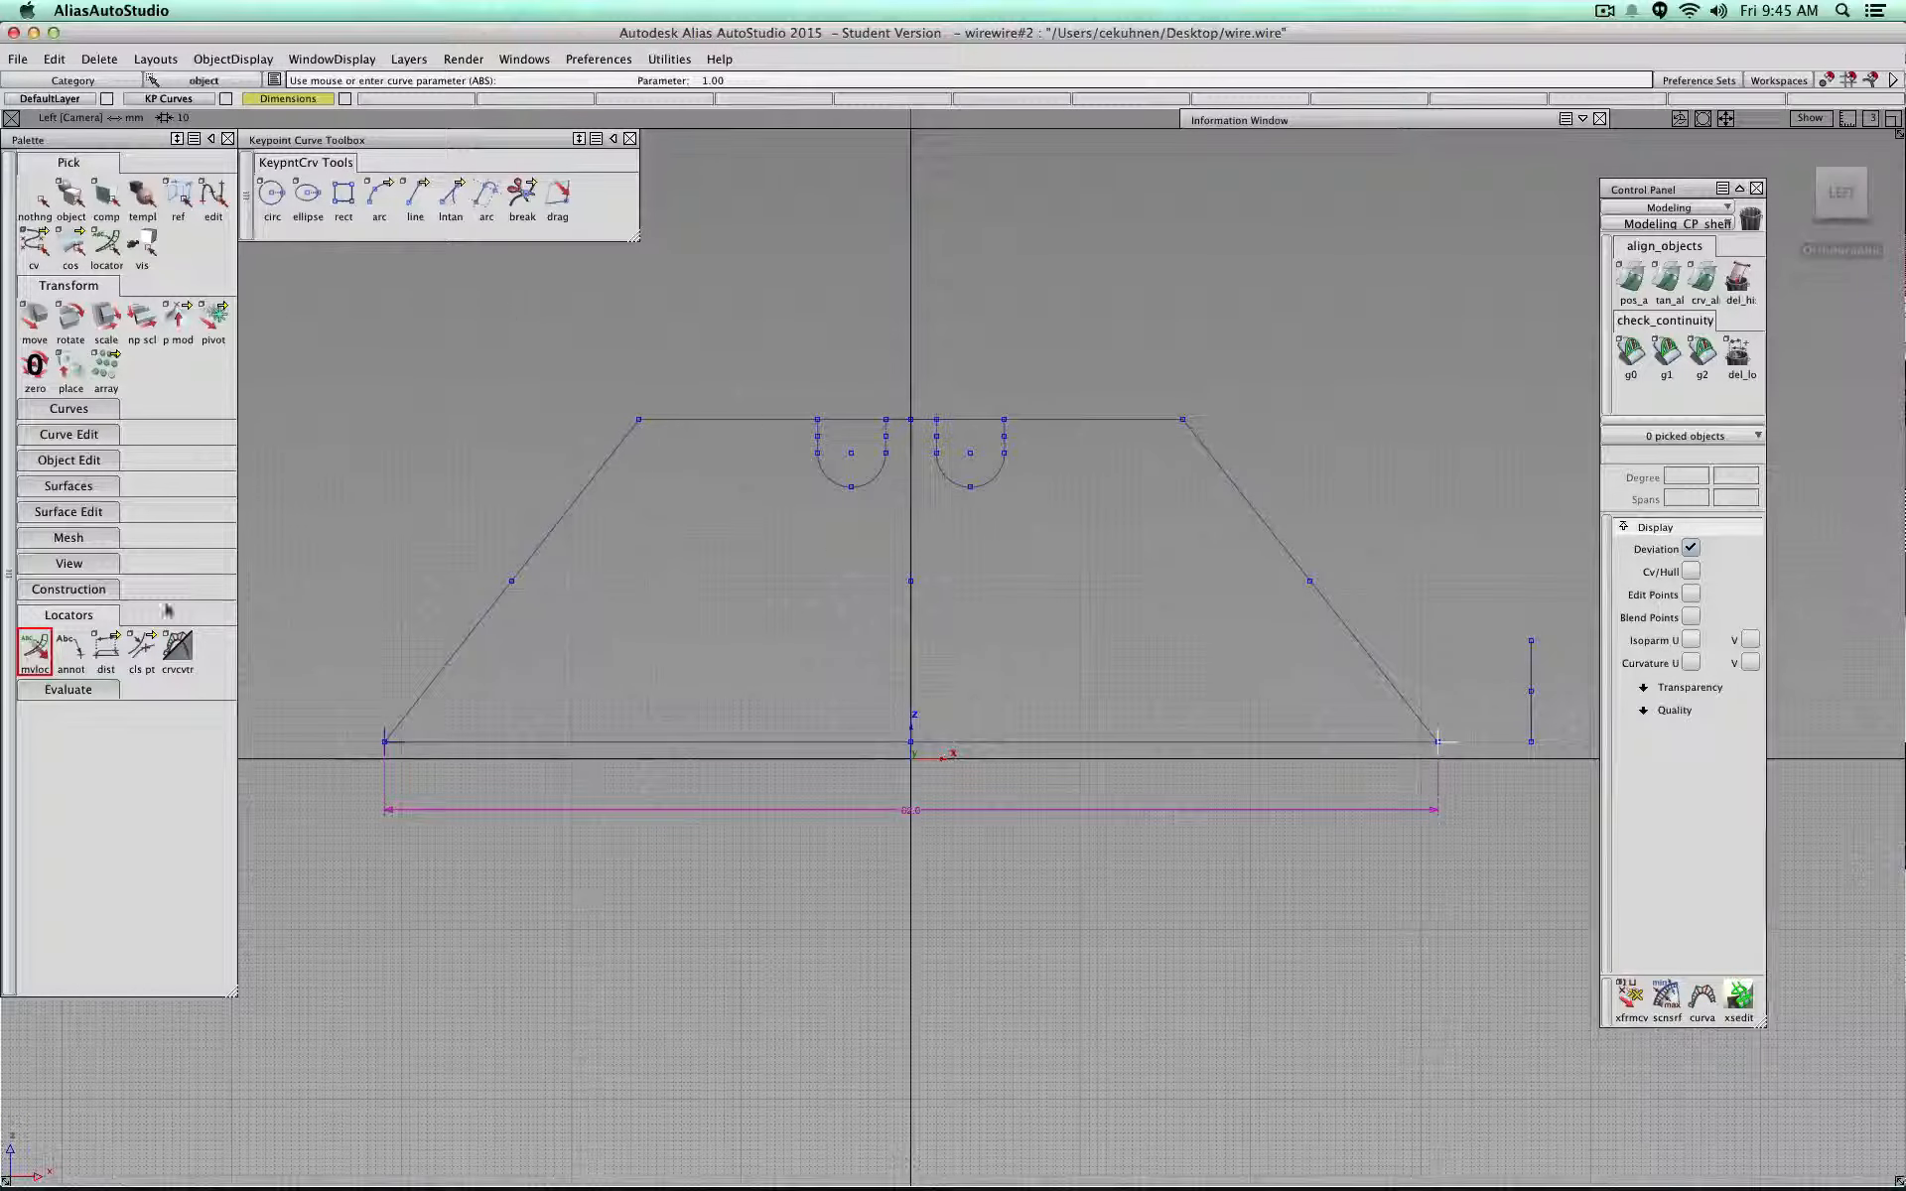
Step: Add a distance dimension between the two ends of the blade's top edge and offset its line above the edge
left_click(106, 647)
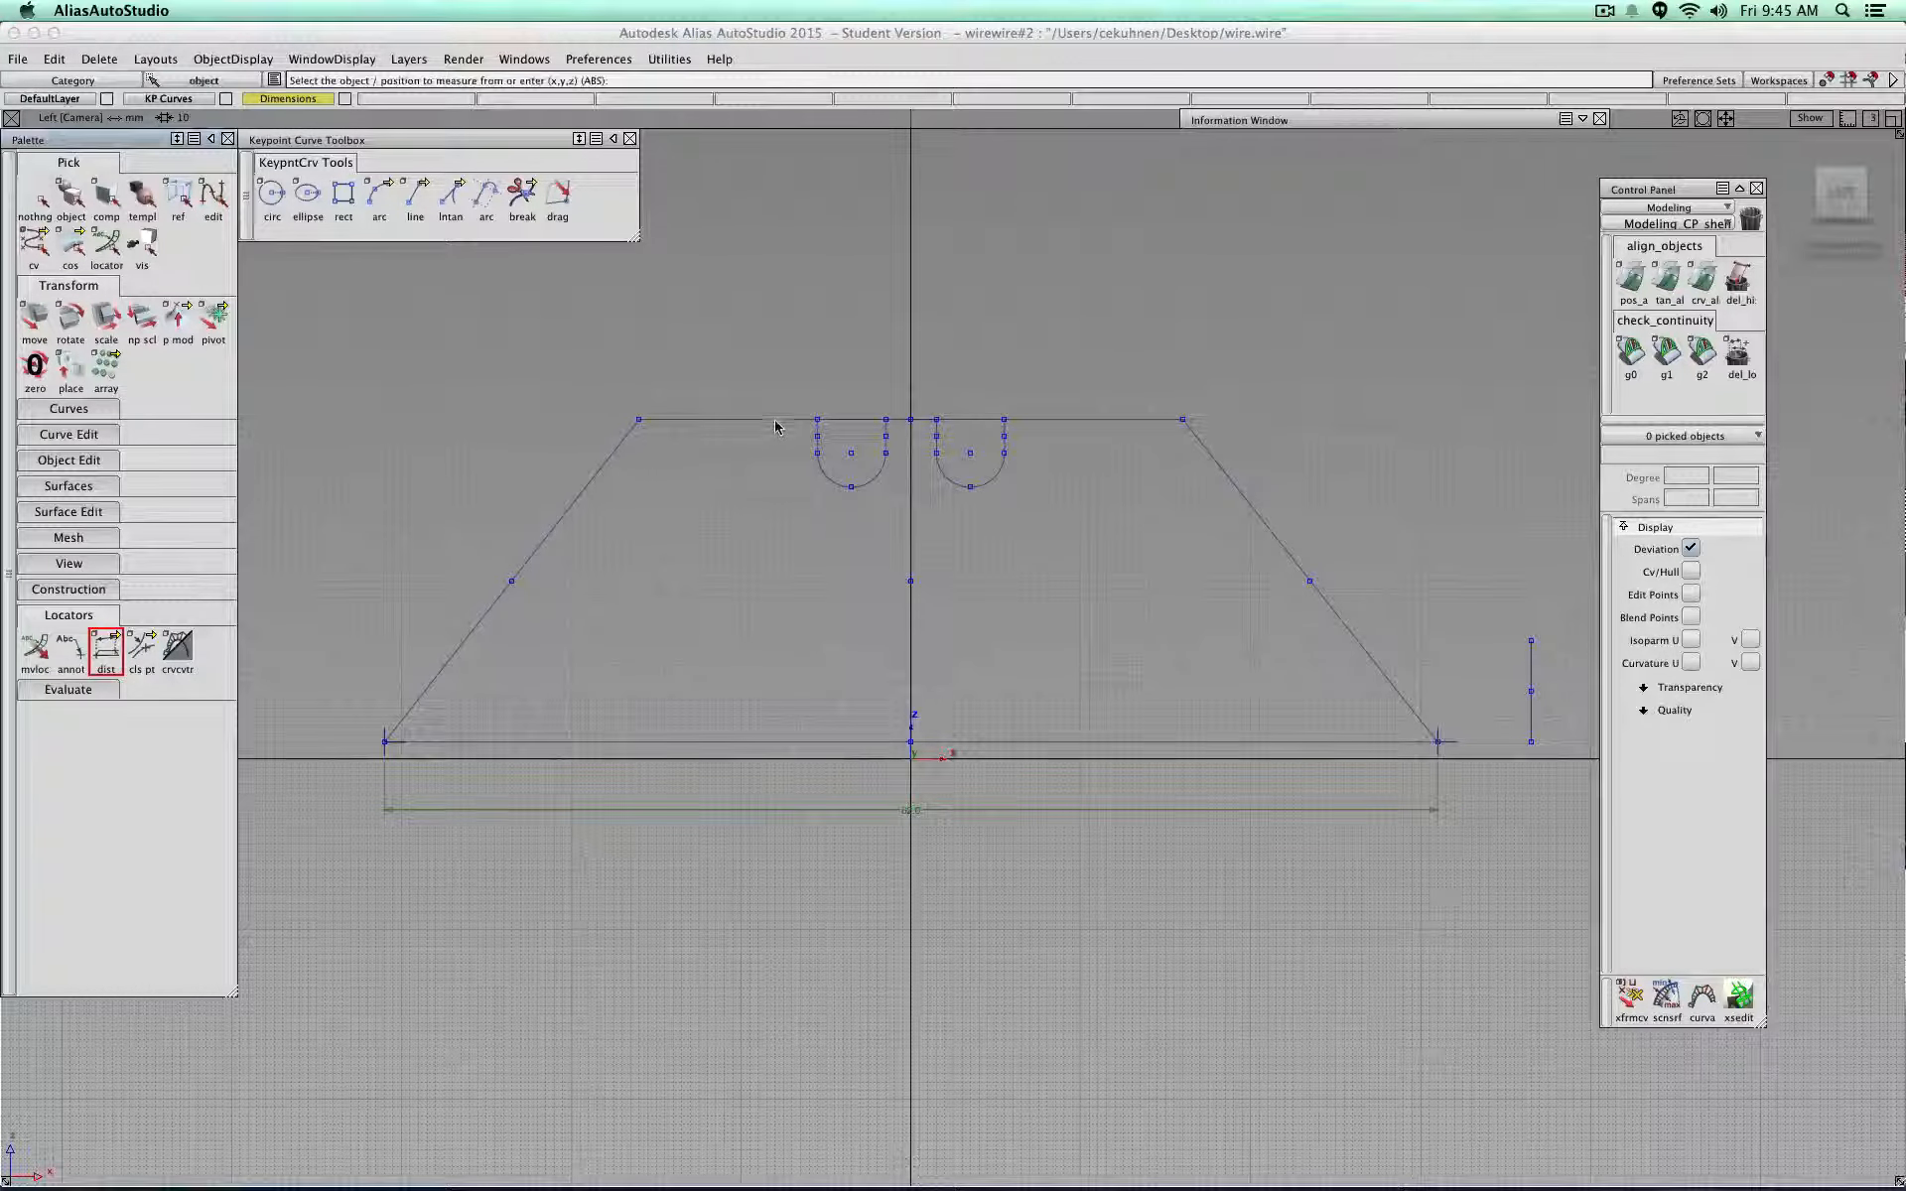
left_click_drag(643, 417, 1243, 408)
left_click(35, 650)
left_click(671, 452)
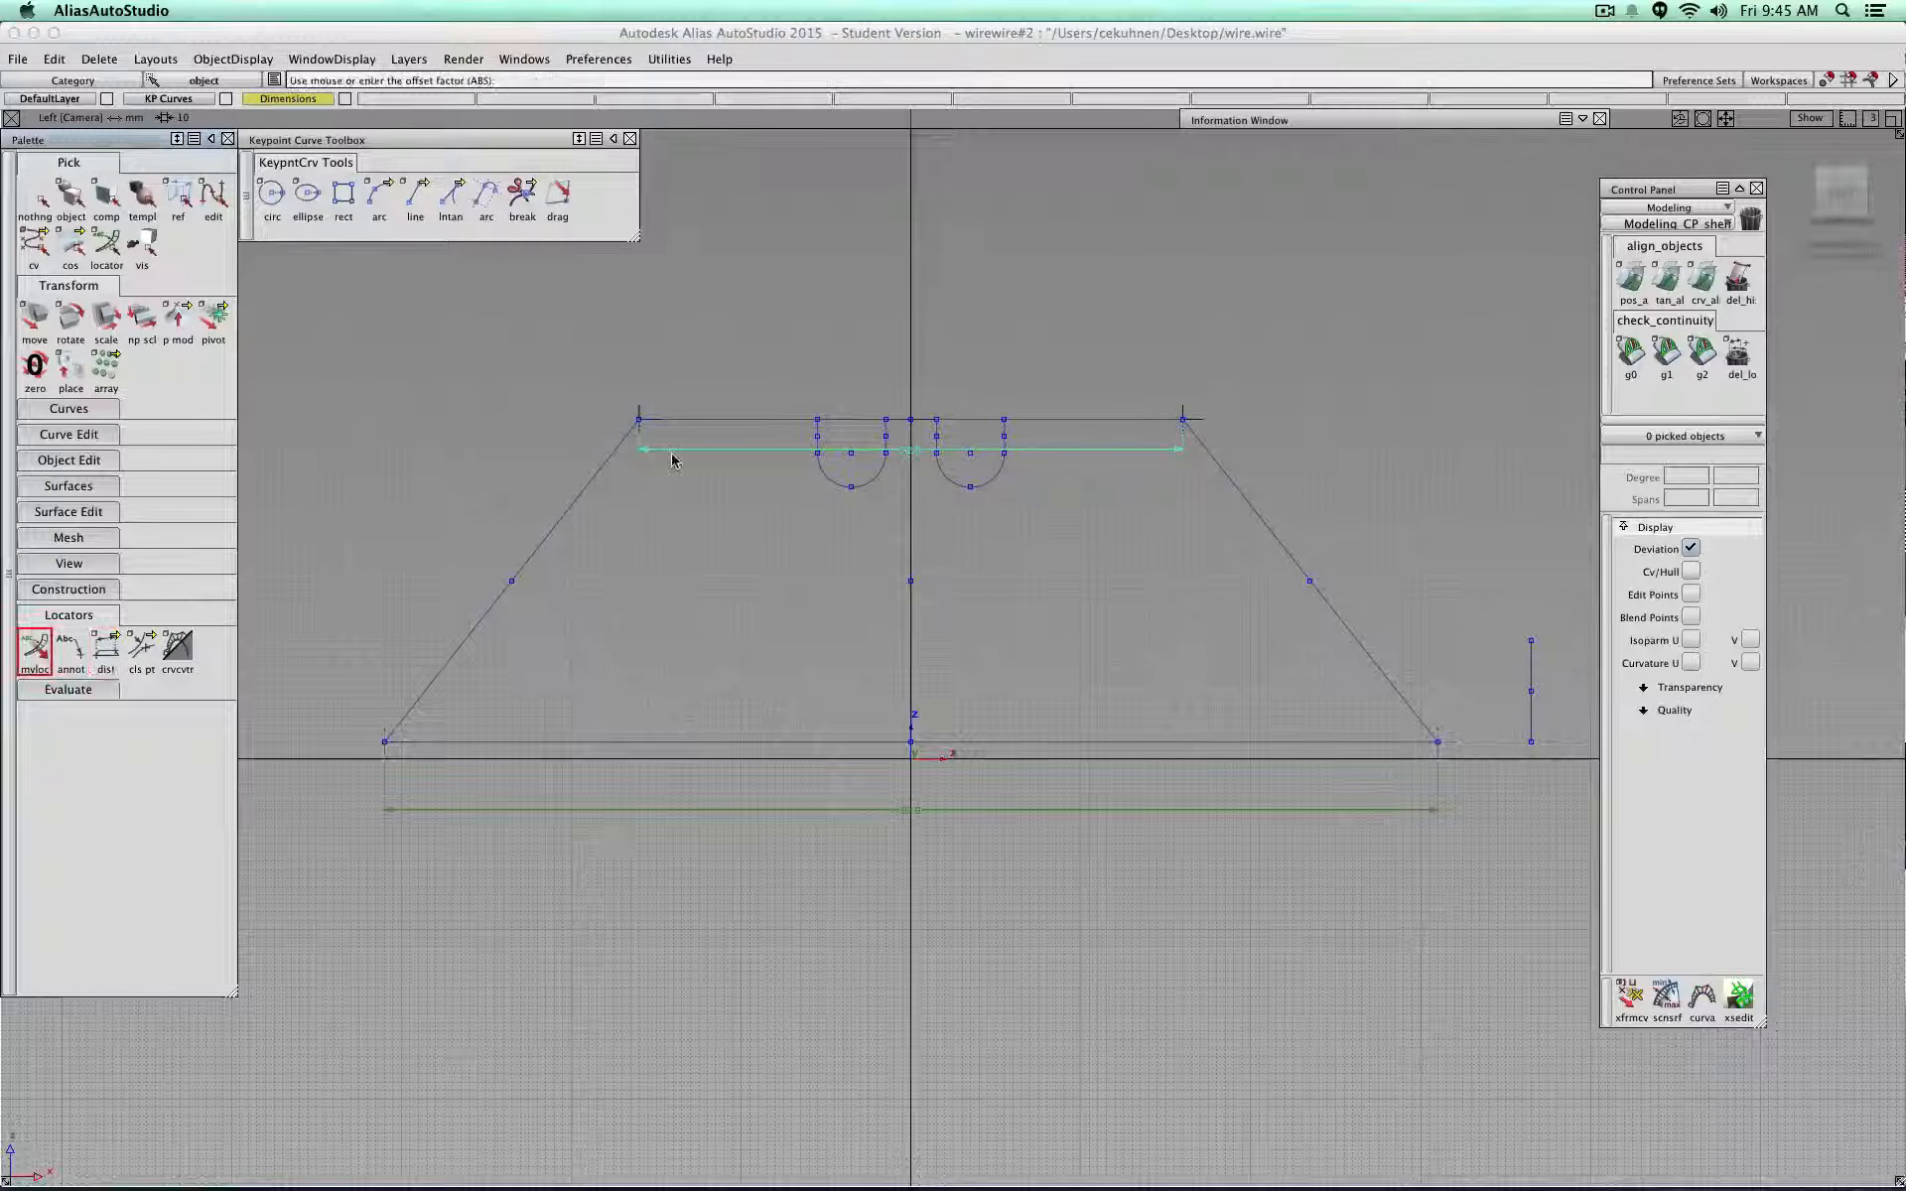
left_click_drag(820, 470, 607, 455)
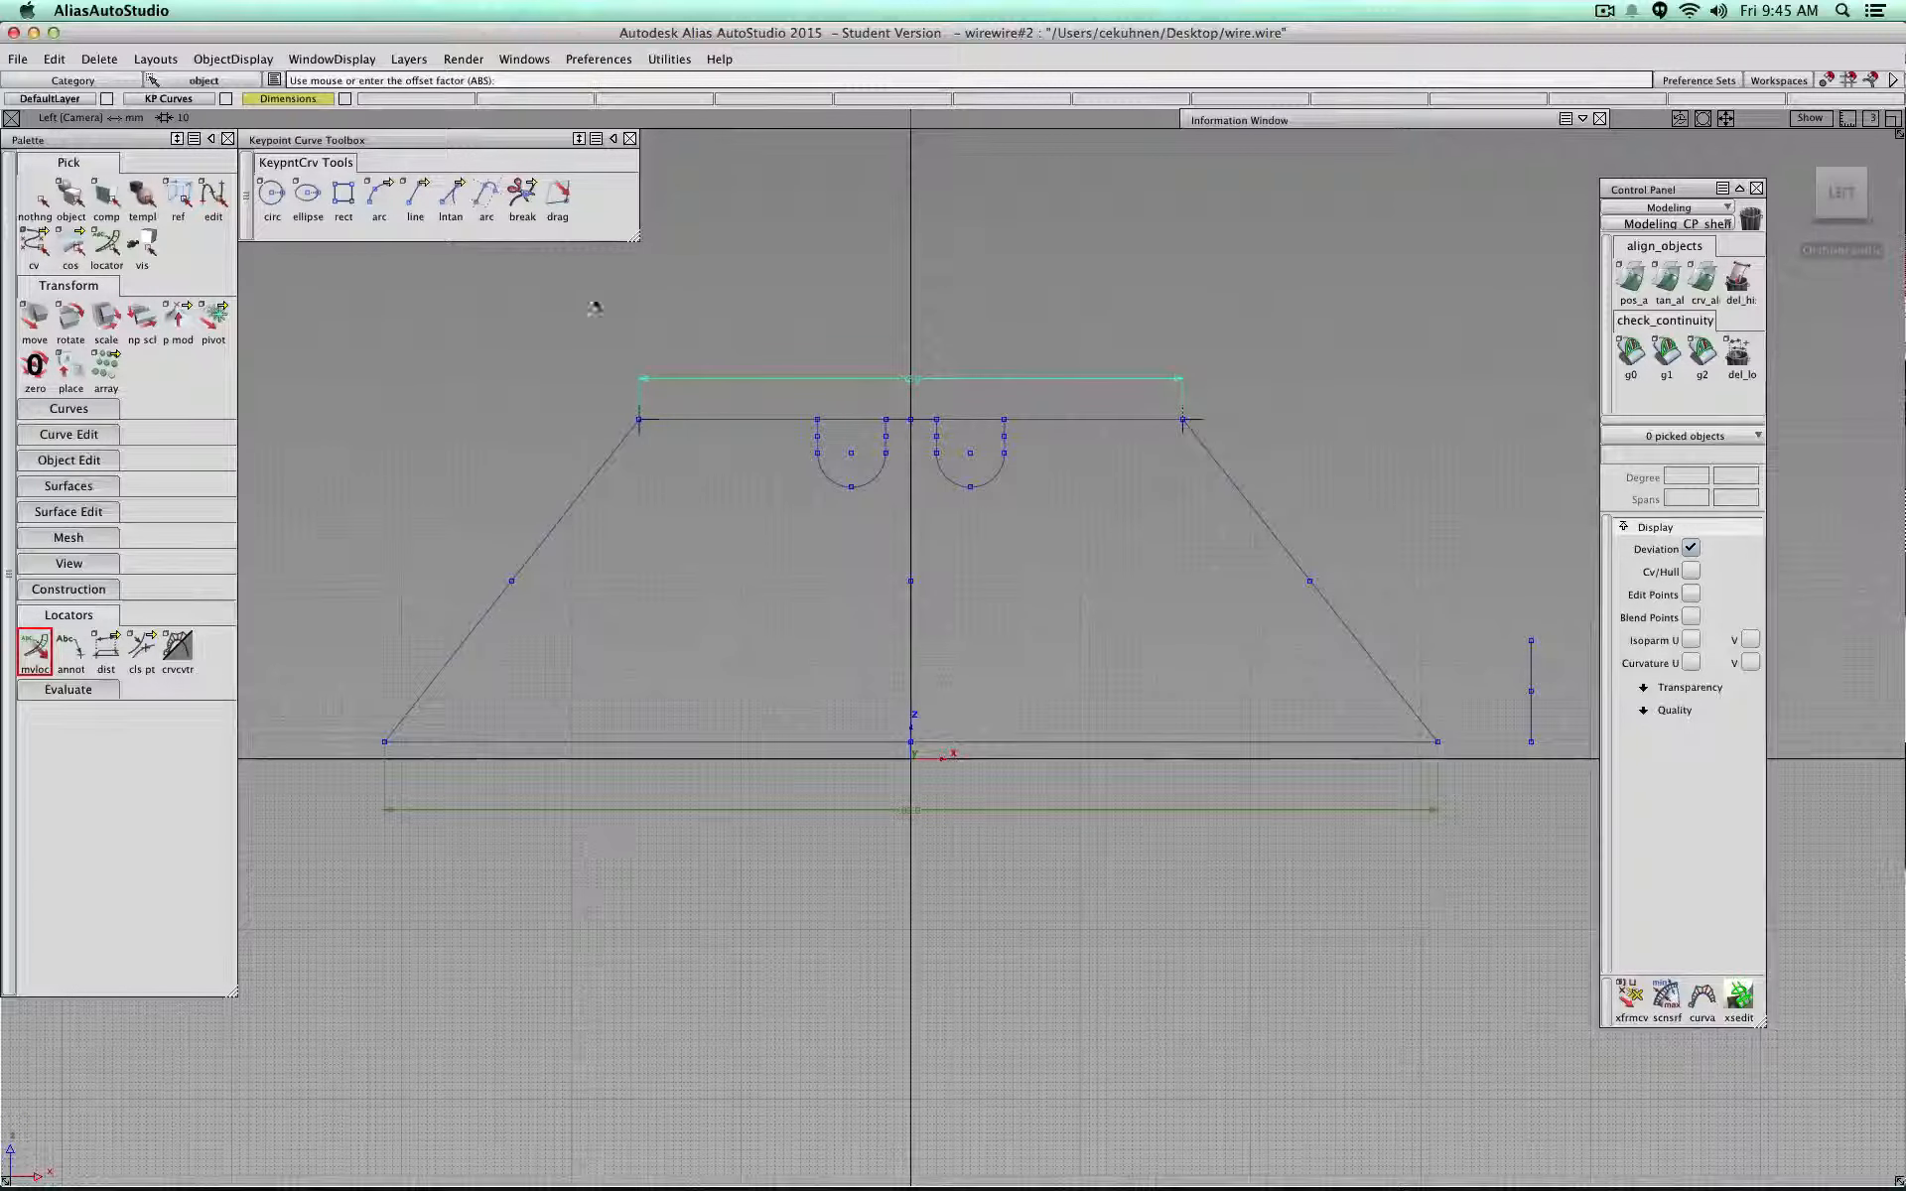
Step: Add a distance dimension between the ends of the blade's left slanted edge and offset its line outside the blade
left_click(118, 648)
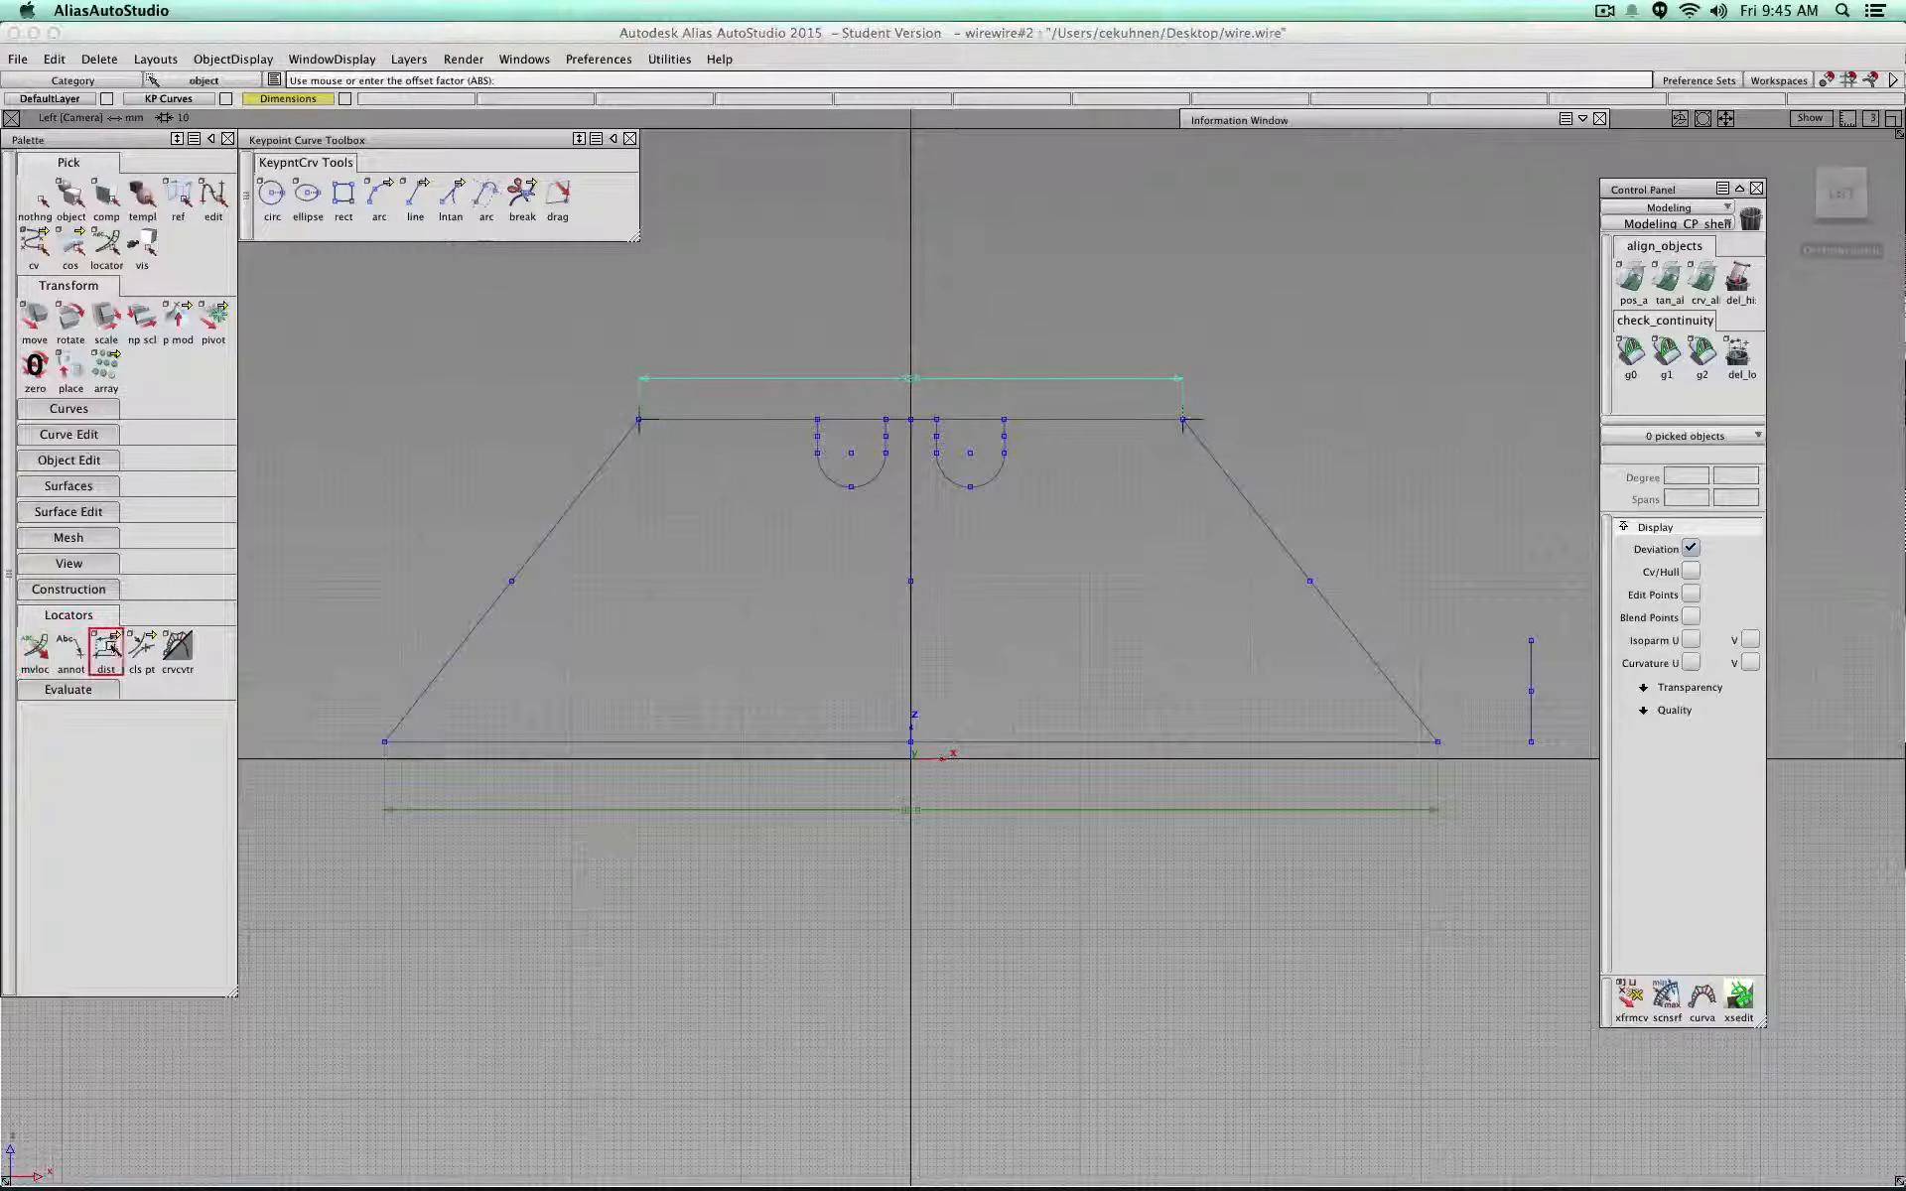
left_click(494, 596)
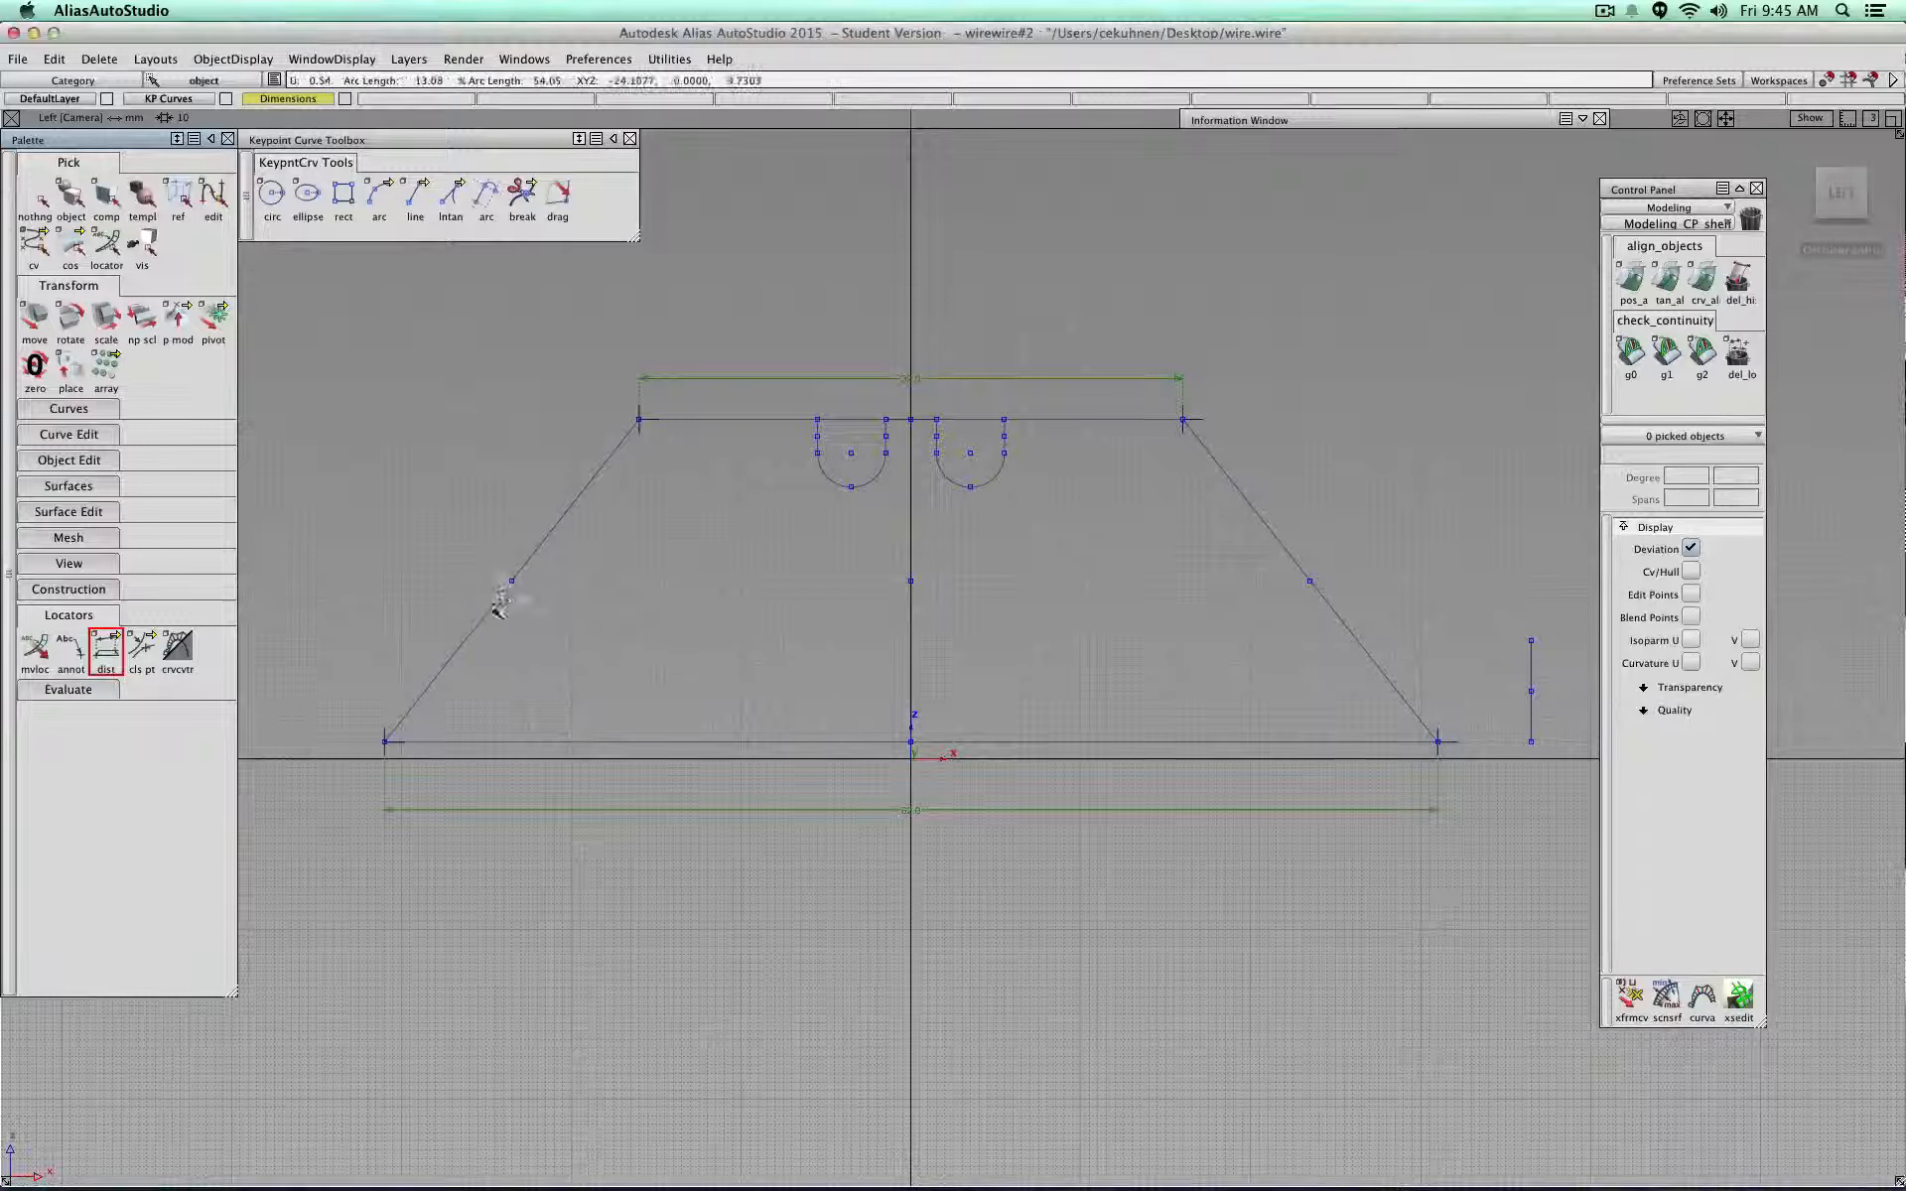
left_click(384, 742)
left_click(639, 420)
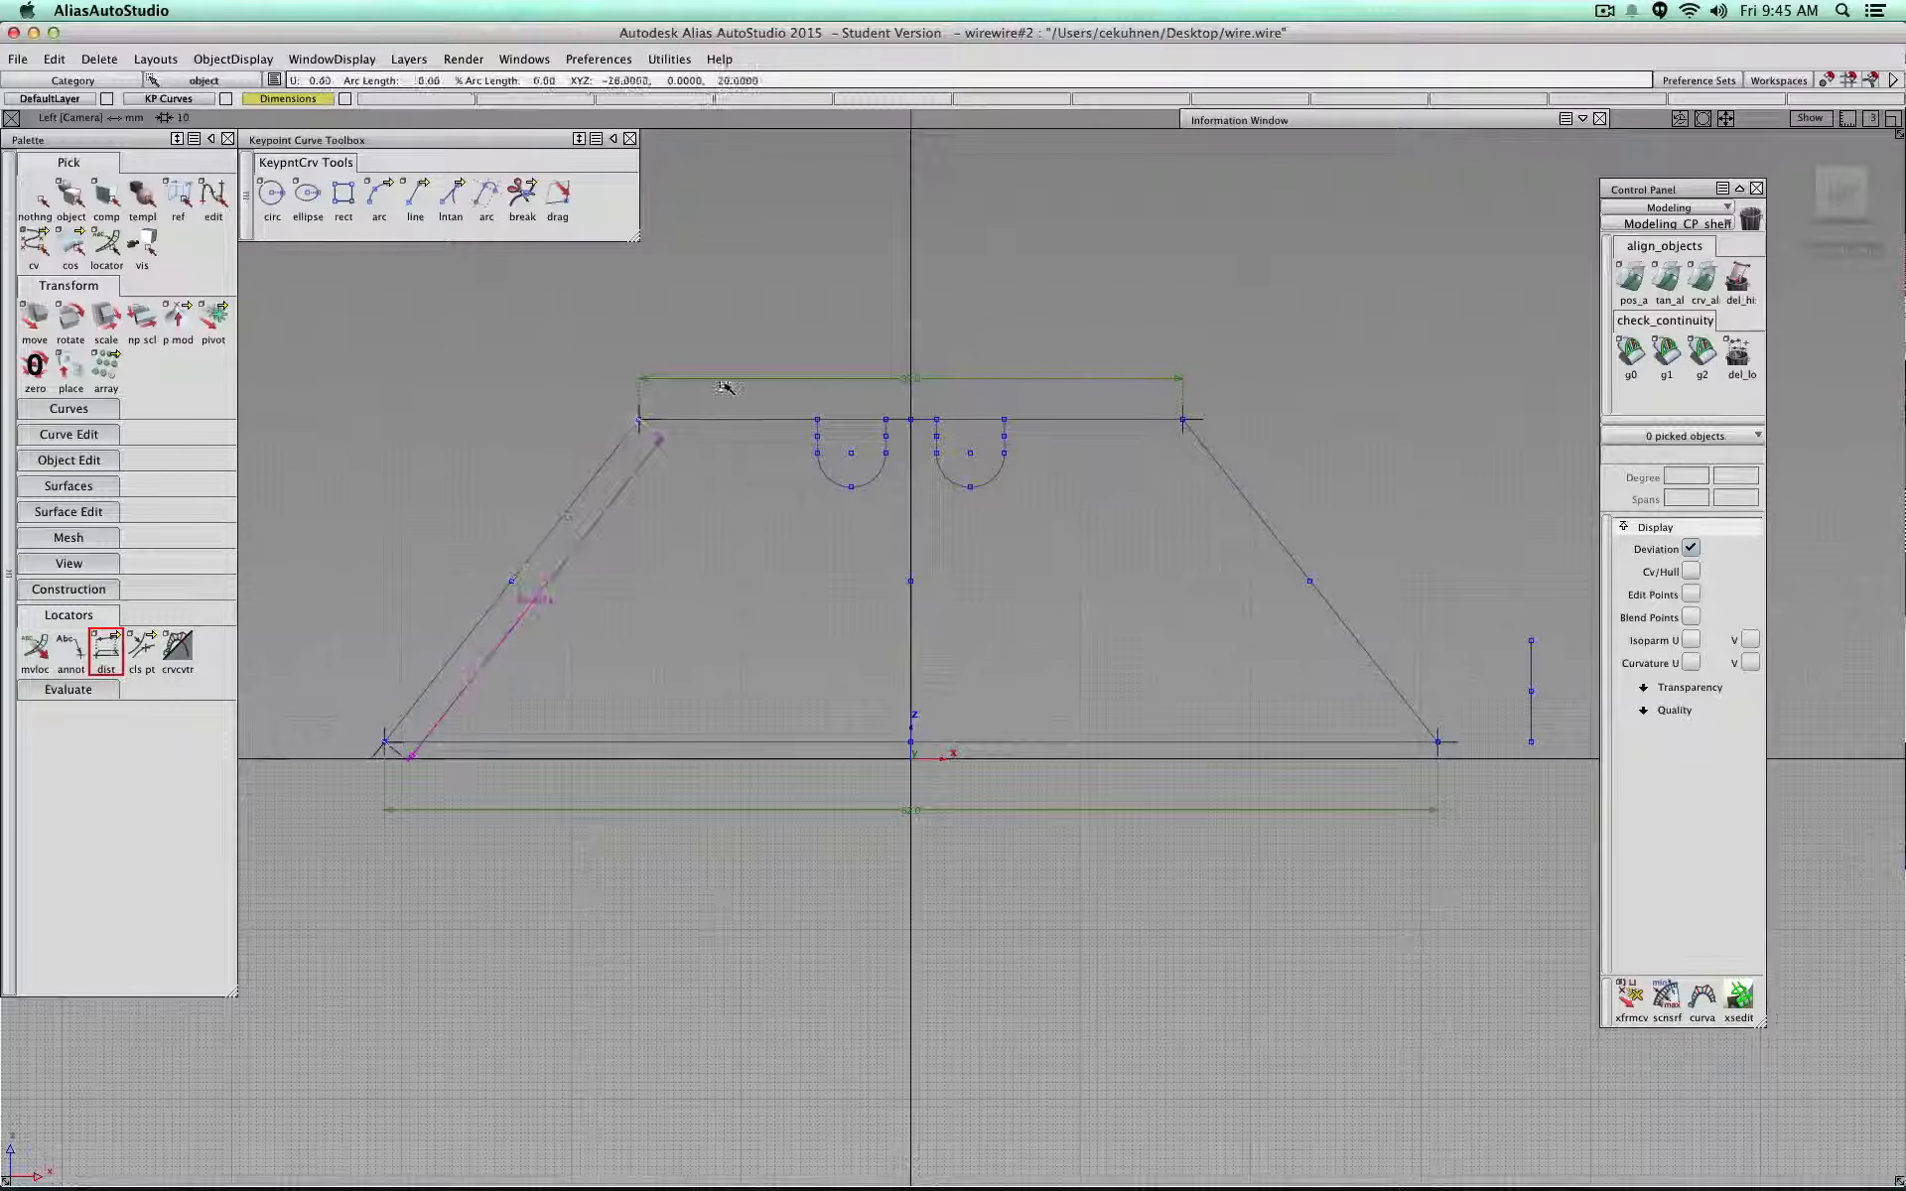
left_click(37, 649)
left_click(616, 625)
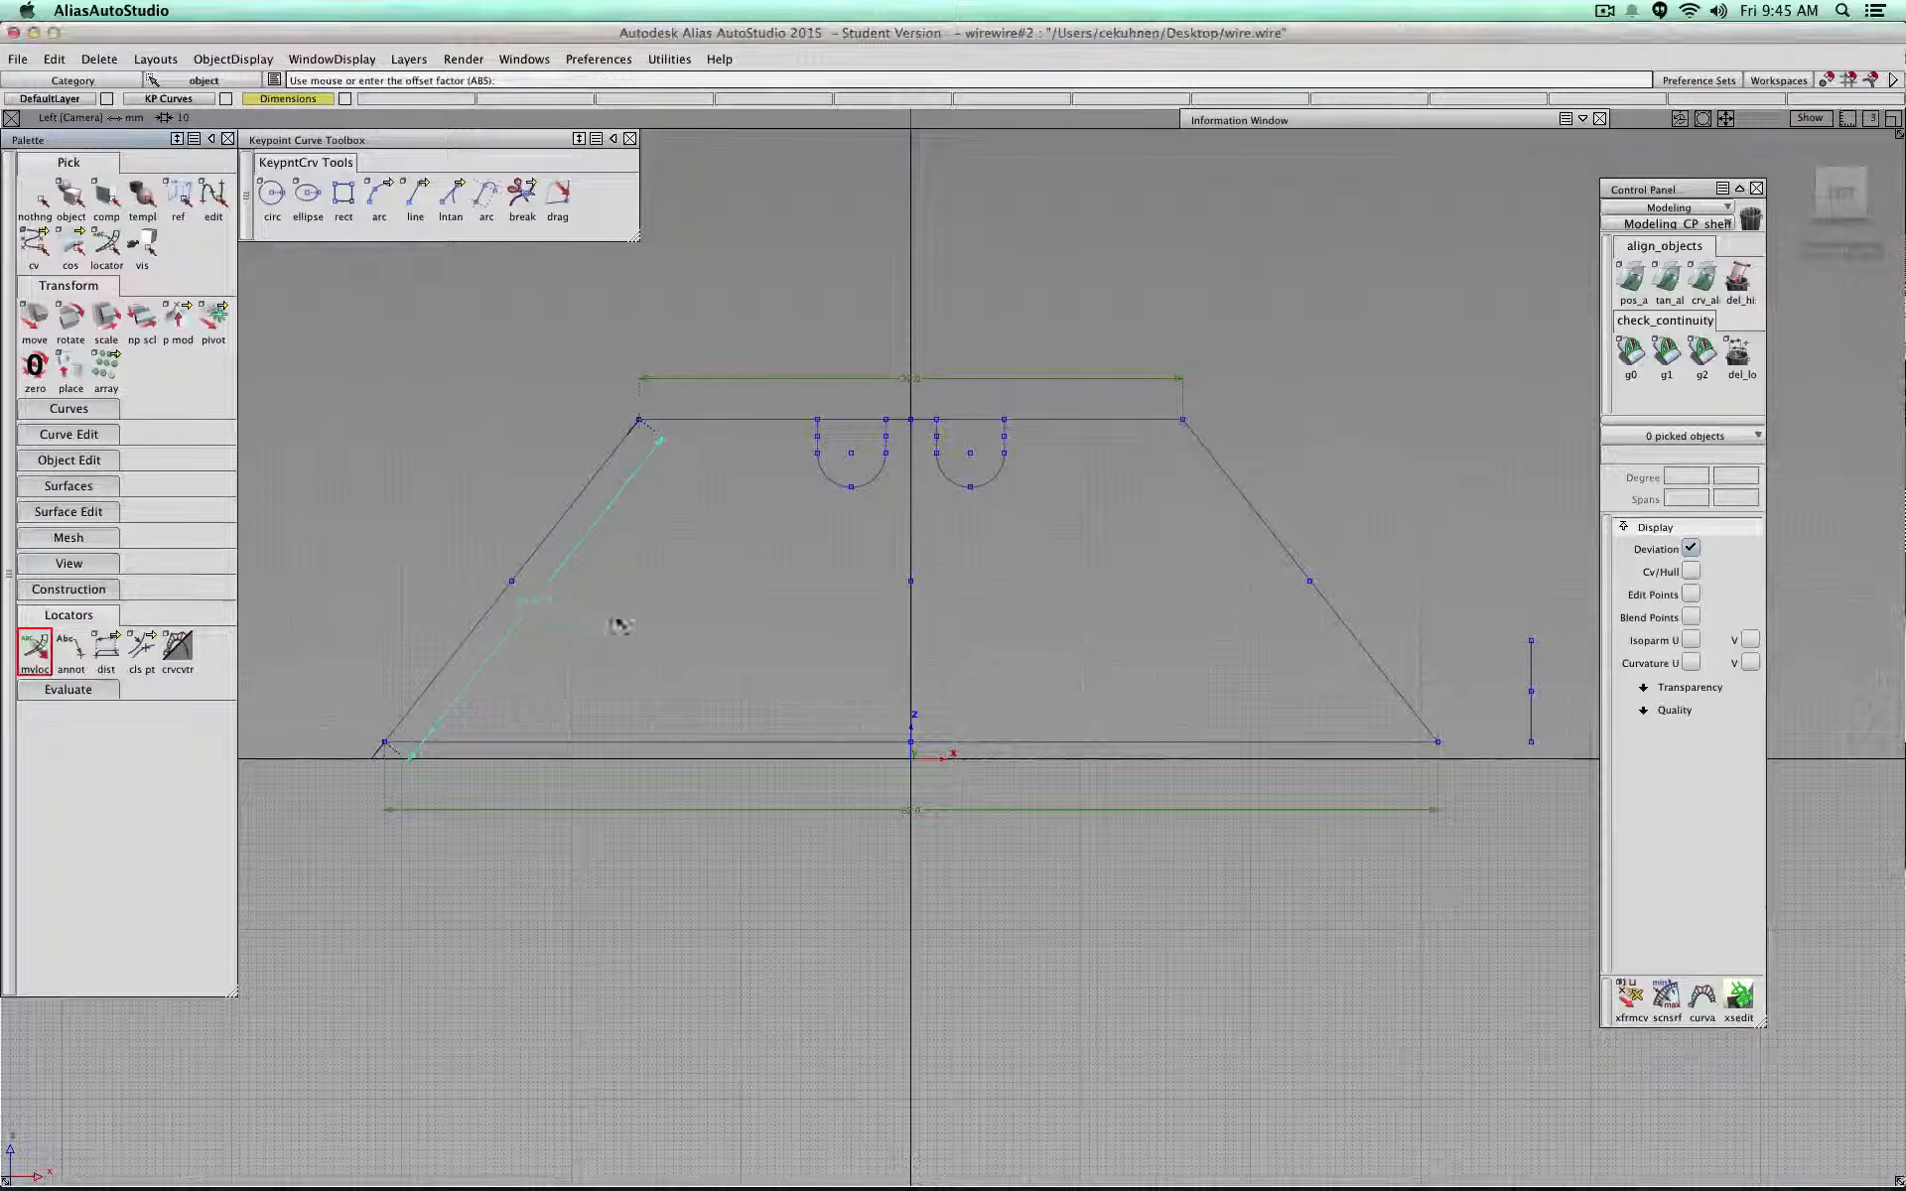
left_click_drag(617, 625, 512, 582)
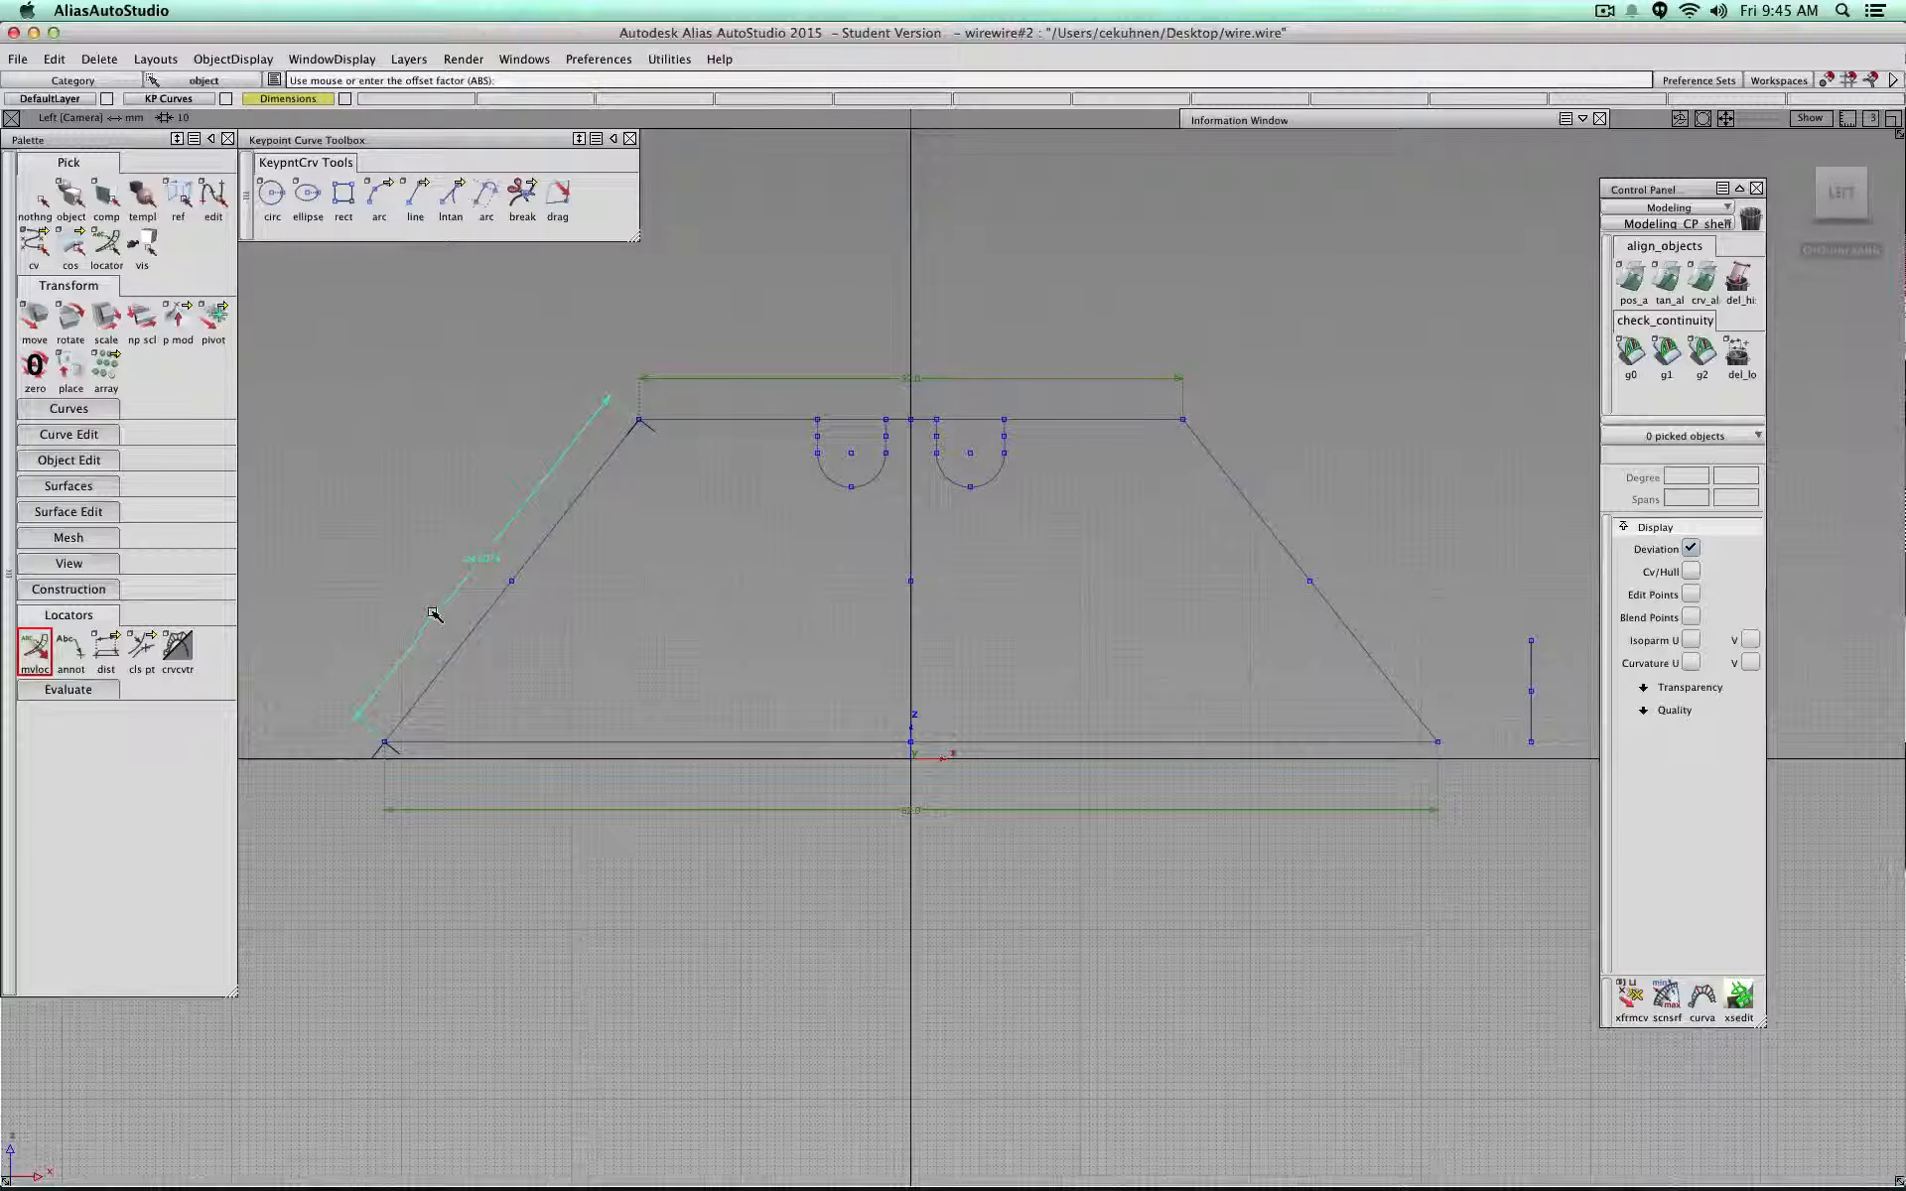
Step: Add a vertical distance dimension from the blade's top edge to its bottom edge, left of the slots
left_click(104, 654)
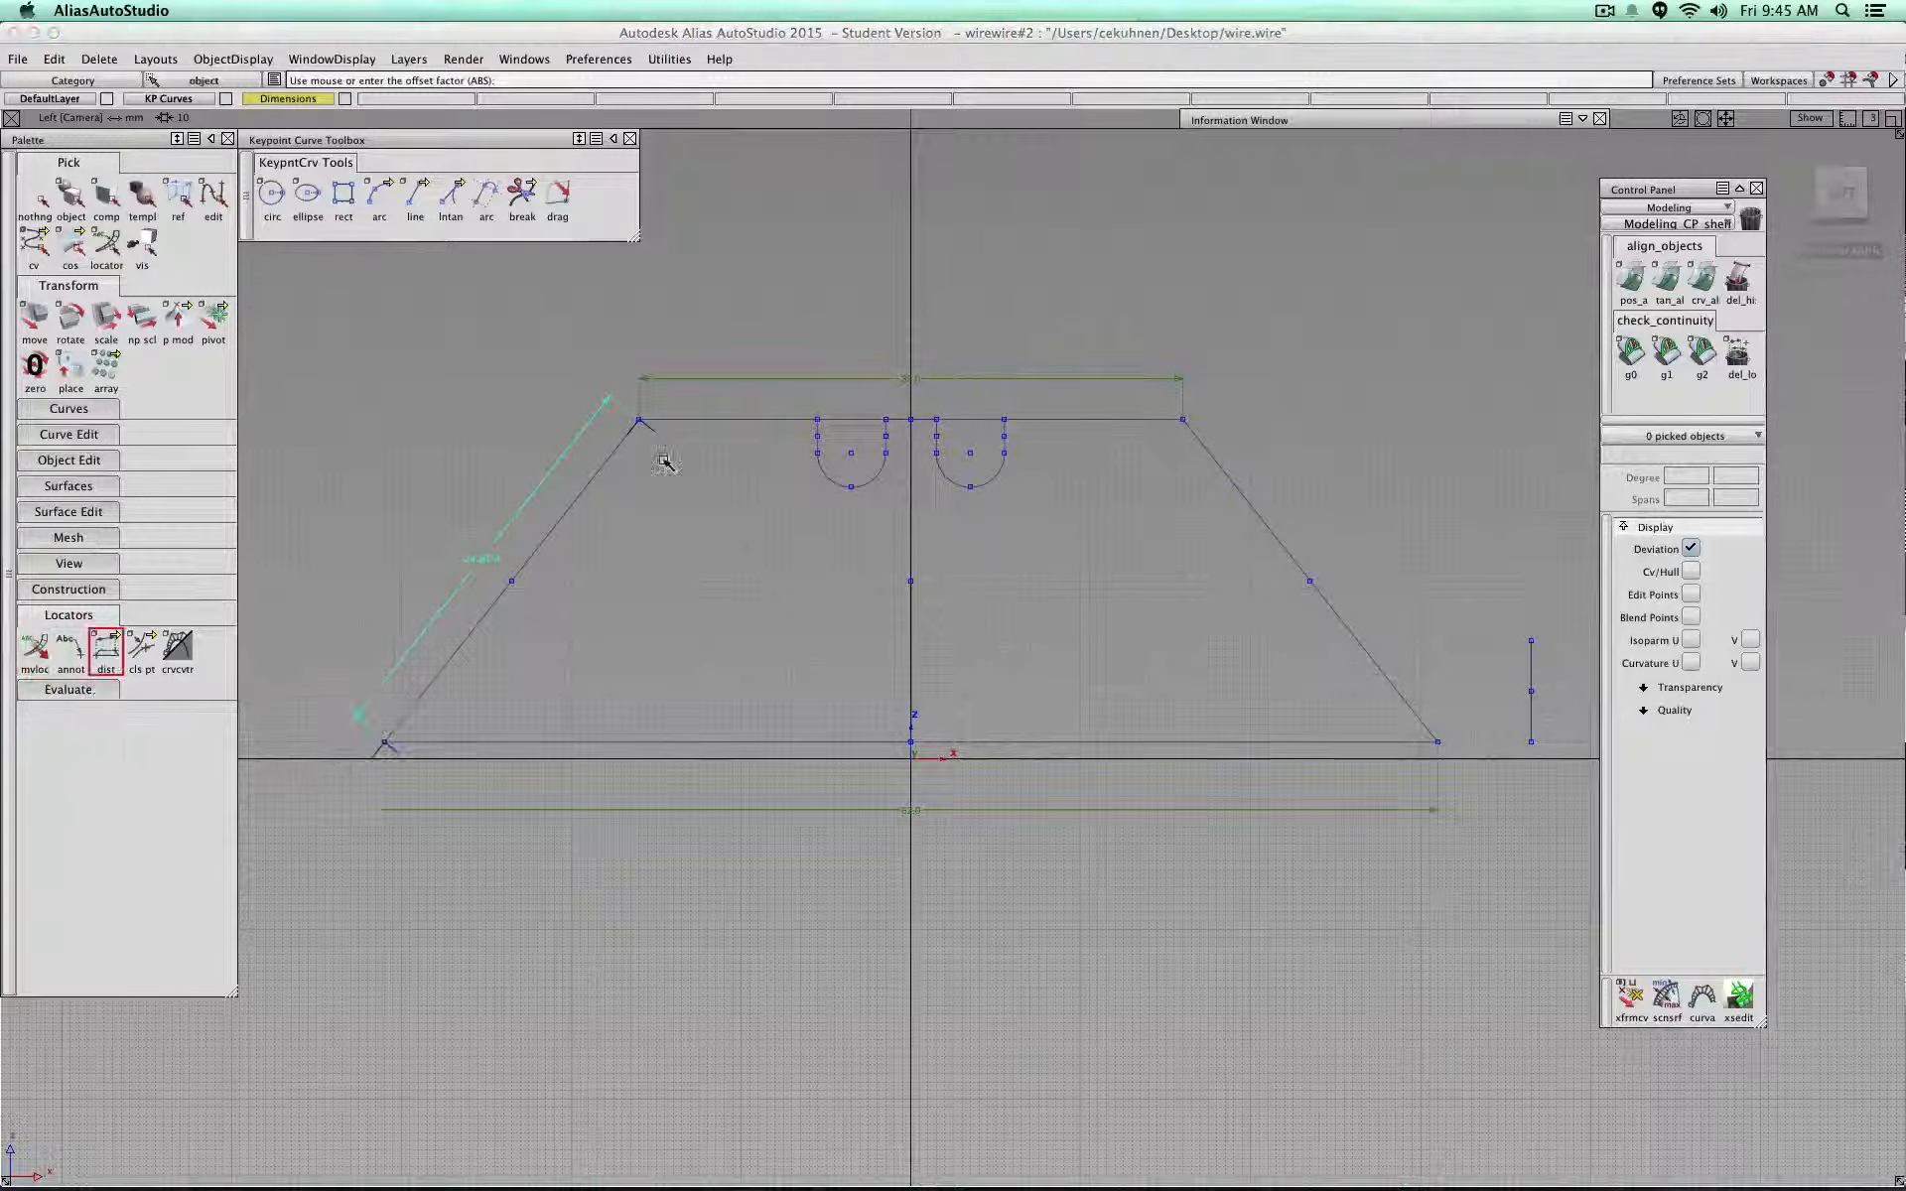
mouse_move(749, 421)
left_mouse_down()
mouse_move(622, 448)
mouse_move(752, 459)
left_mouse_up()
mouse_move(766, 747)
left_mouse_down()
mouse_move(739, 747)
mouse_move(743, 709)
left_mouse_up()
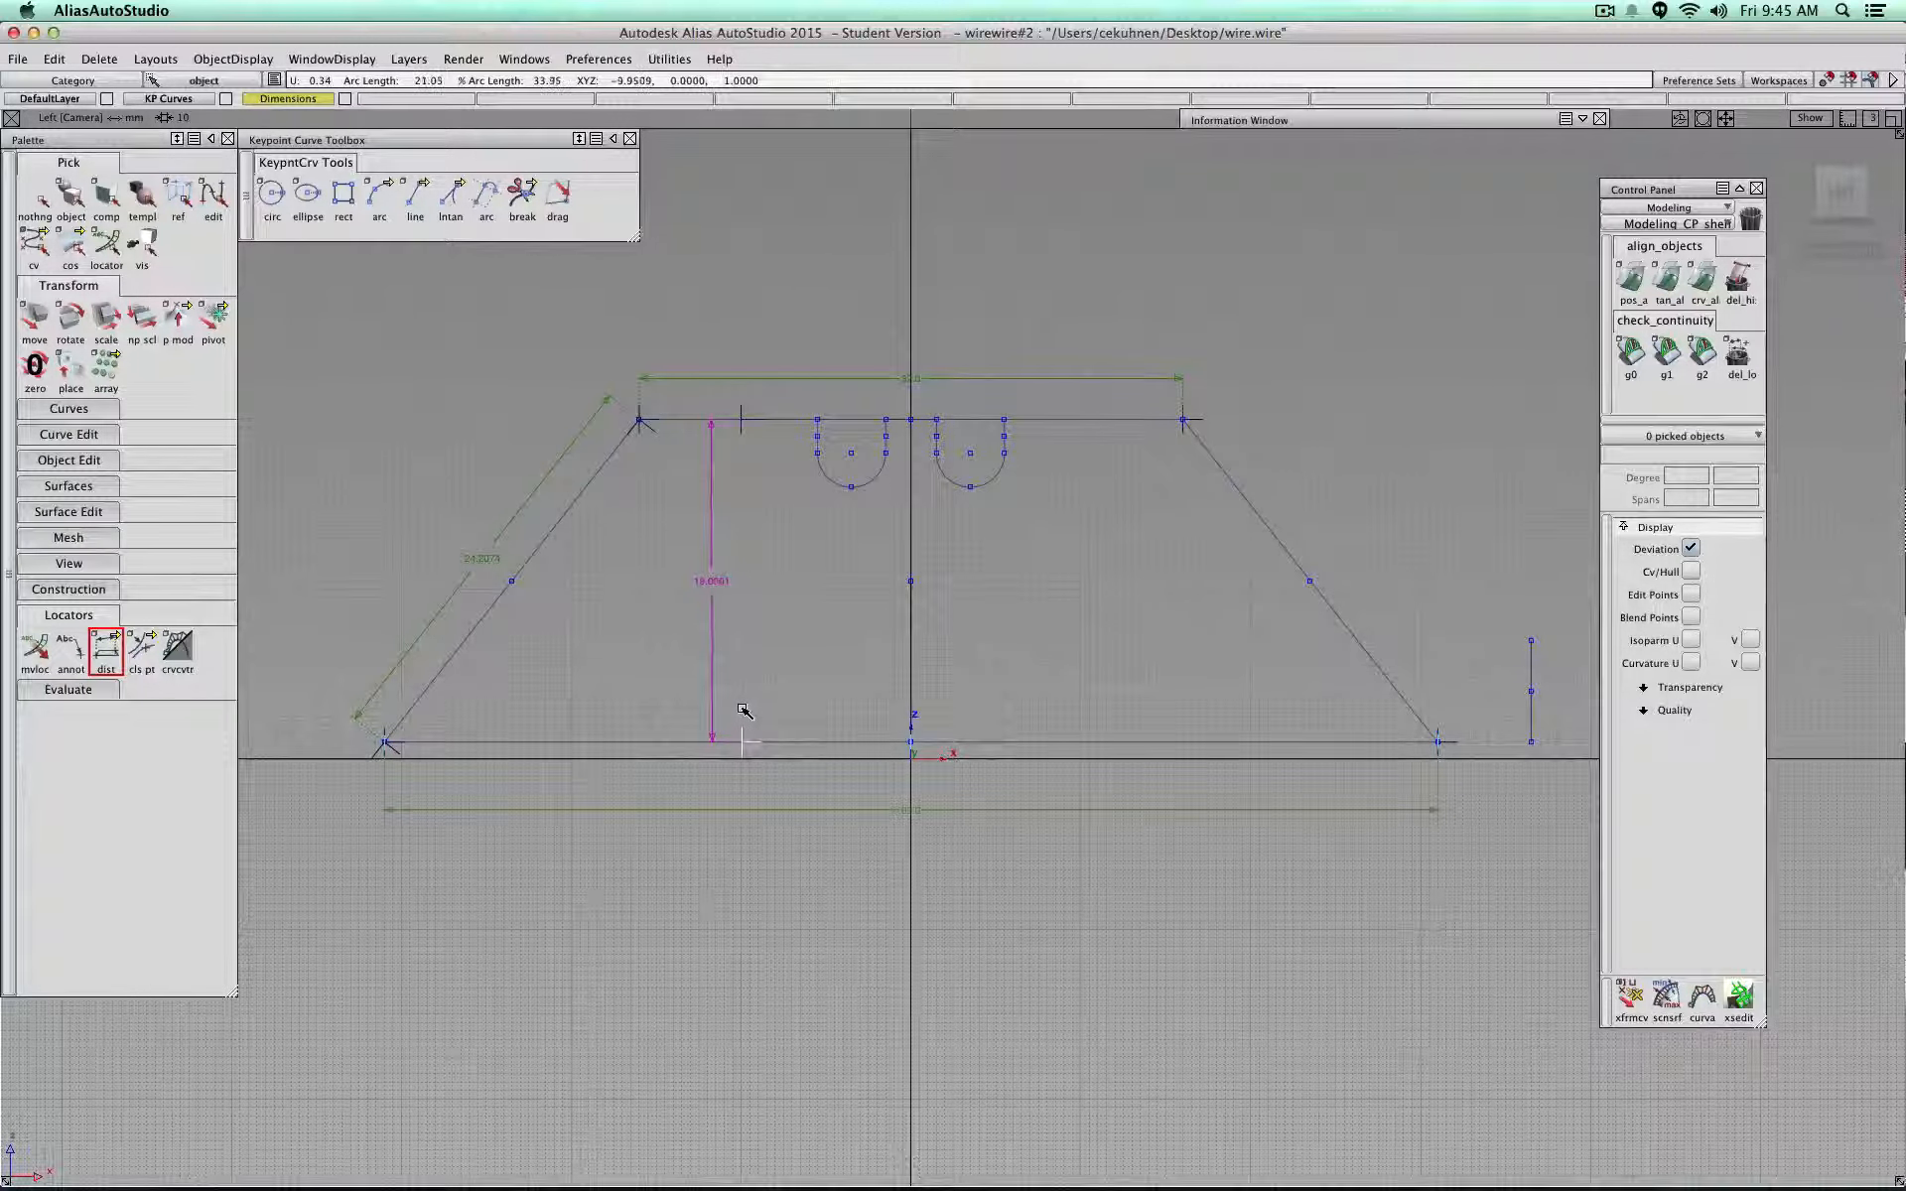
Step: Move the height dimension's two locators to the midpoints of the bottom and top edges, and offset its line left of the slots
left_click(35, 650)
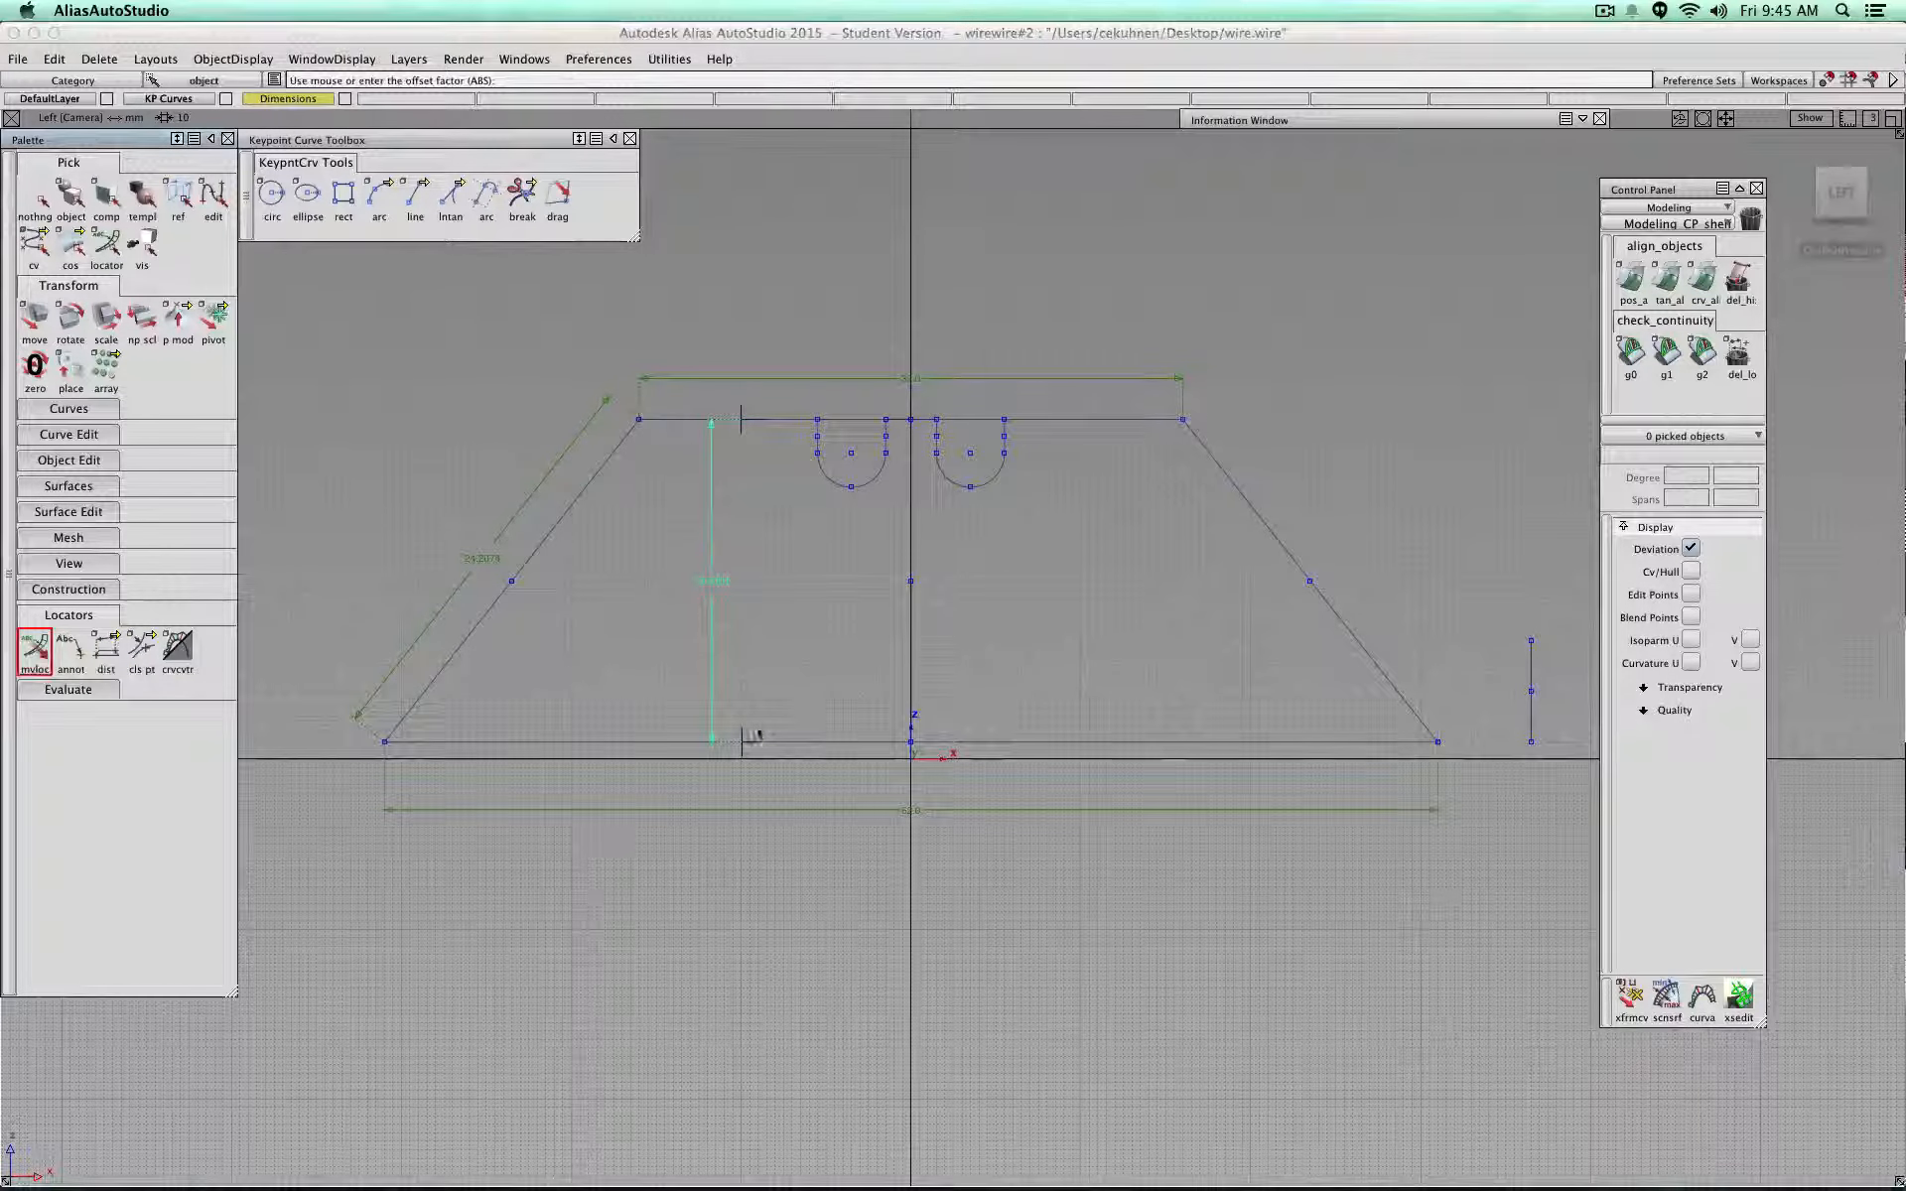
left_click_drag(754, 729, 909, 740)
left_click(1847, 79)
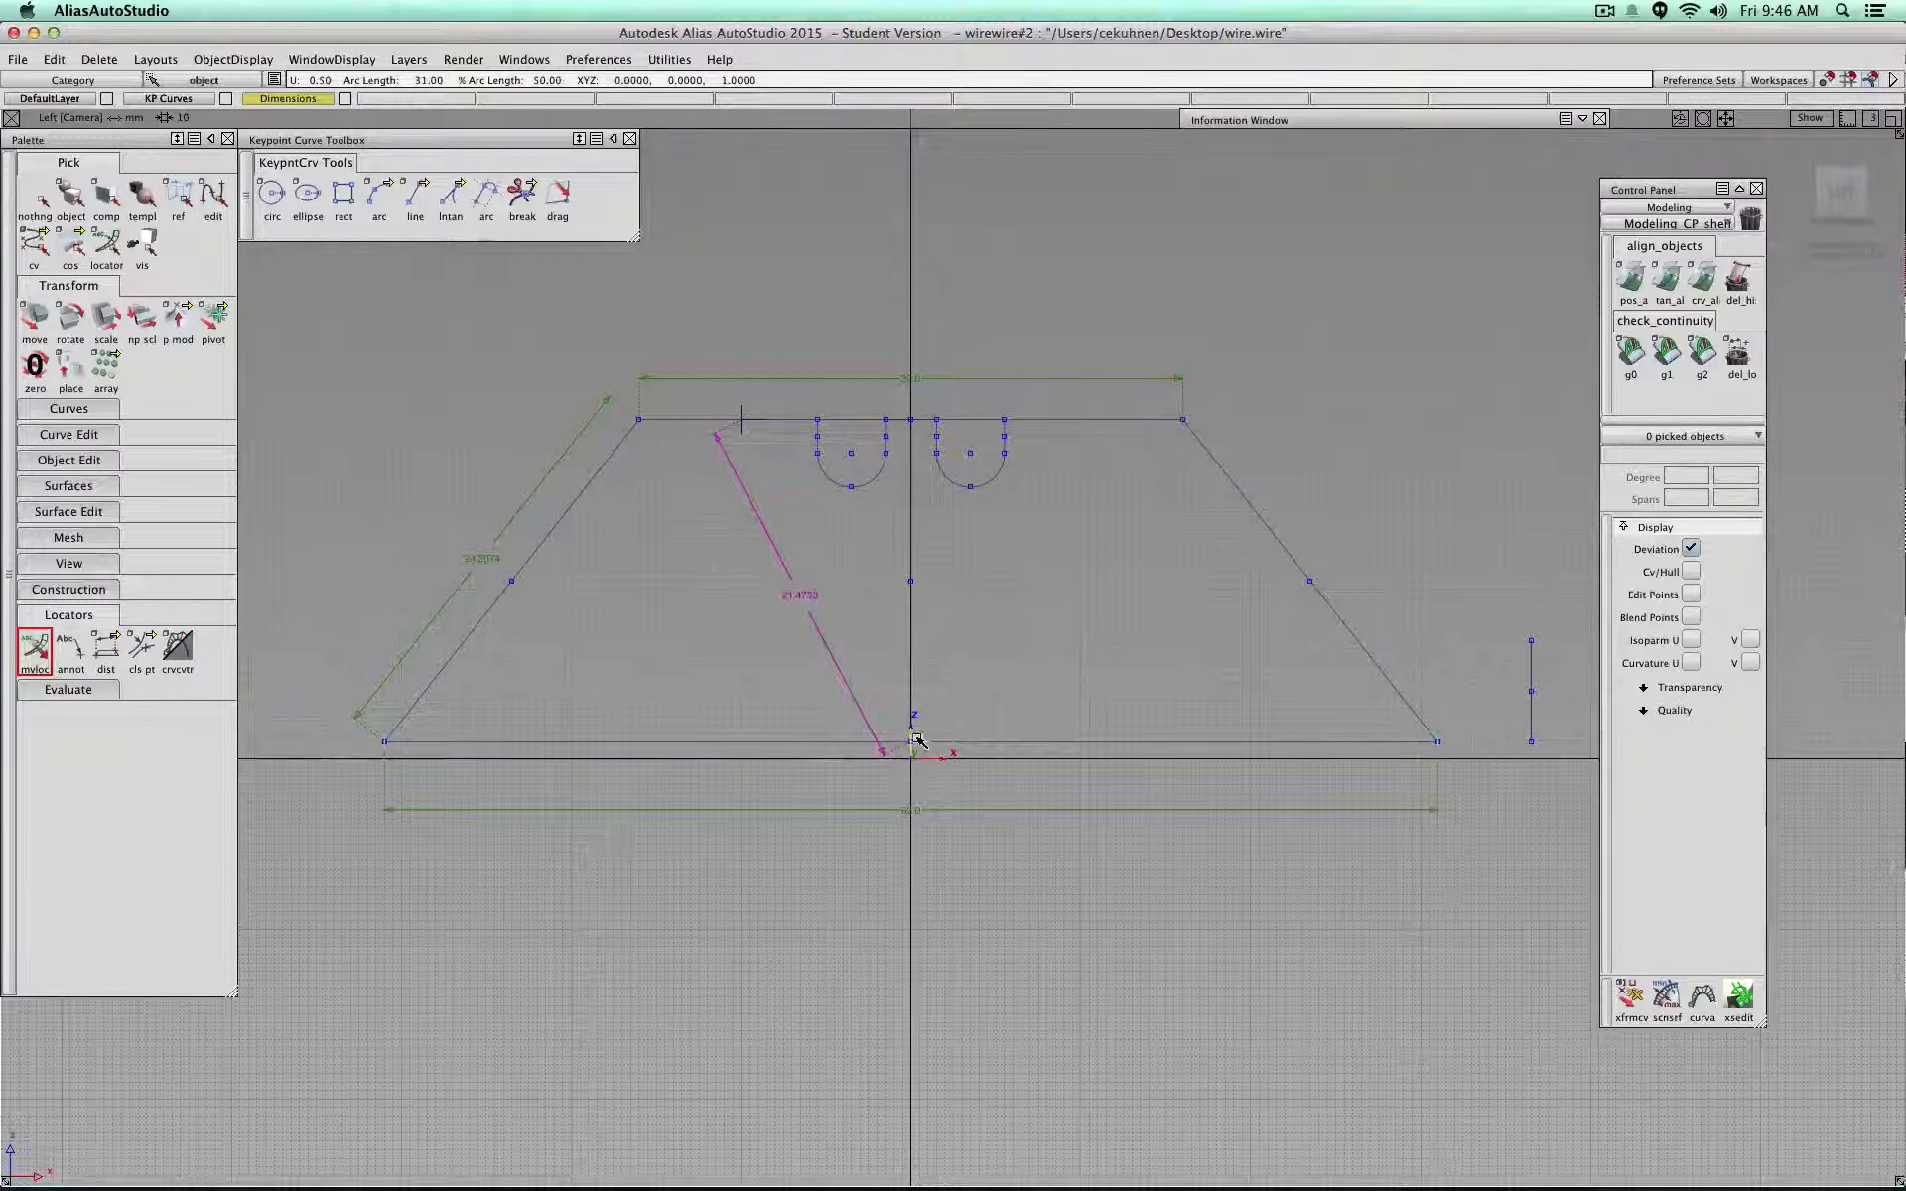
left_click_drag(743, 428, 912, 425)
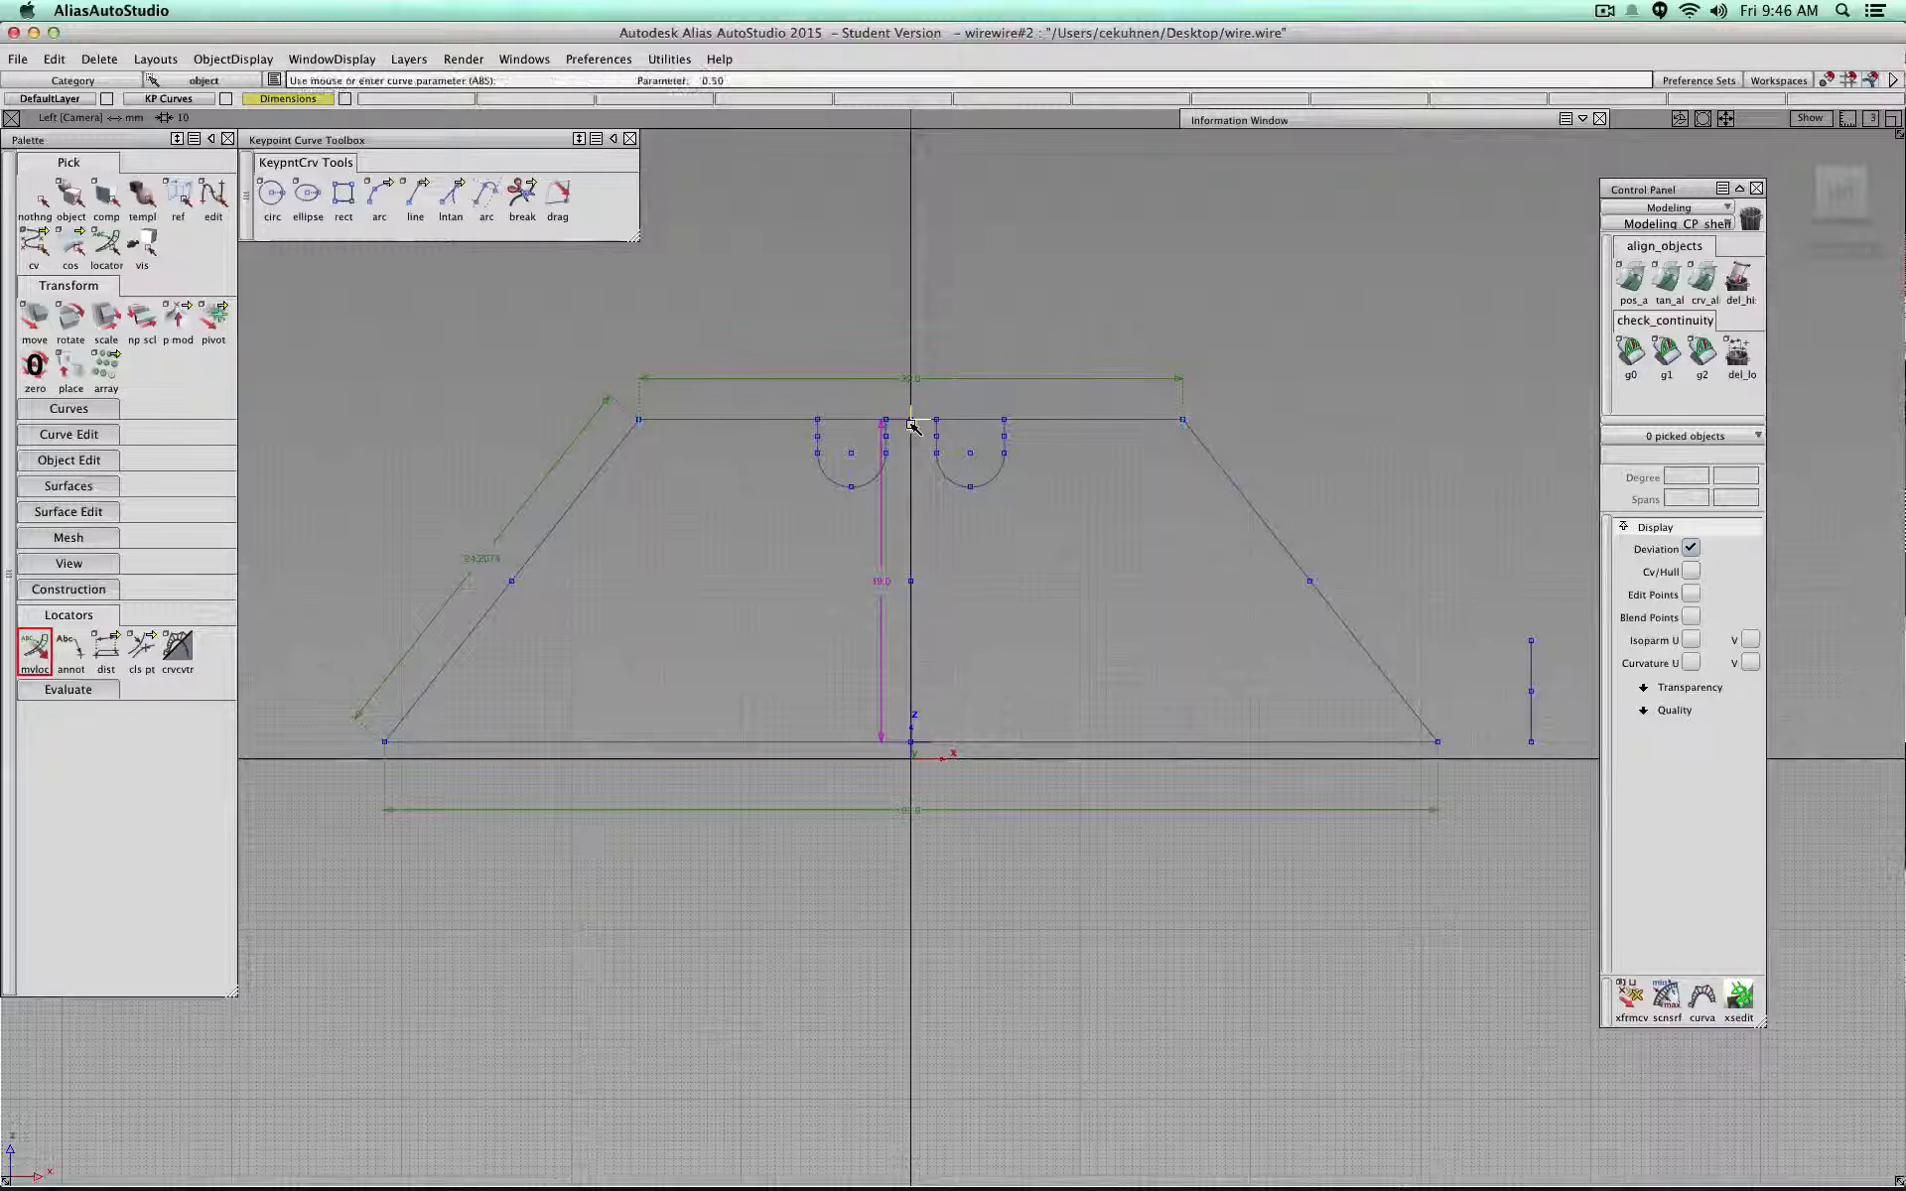
left_click_drag(882, 583, 641, 743)
Step: Delete the vertical construction line running down the middle of the blade
mouse_move(752, 552)
left_mouse_down("ctrl+shift")
mouse_move(753, 511)
mouse_move(755, 595)
left_mouse_up("ctrl+shift")
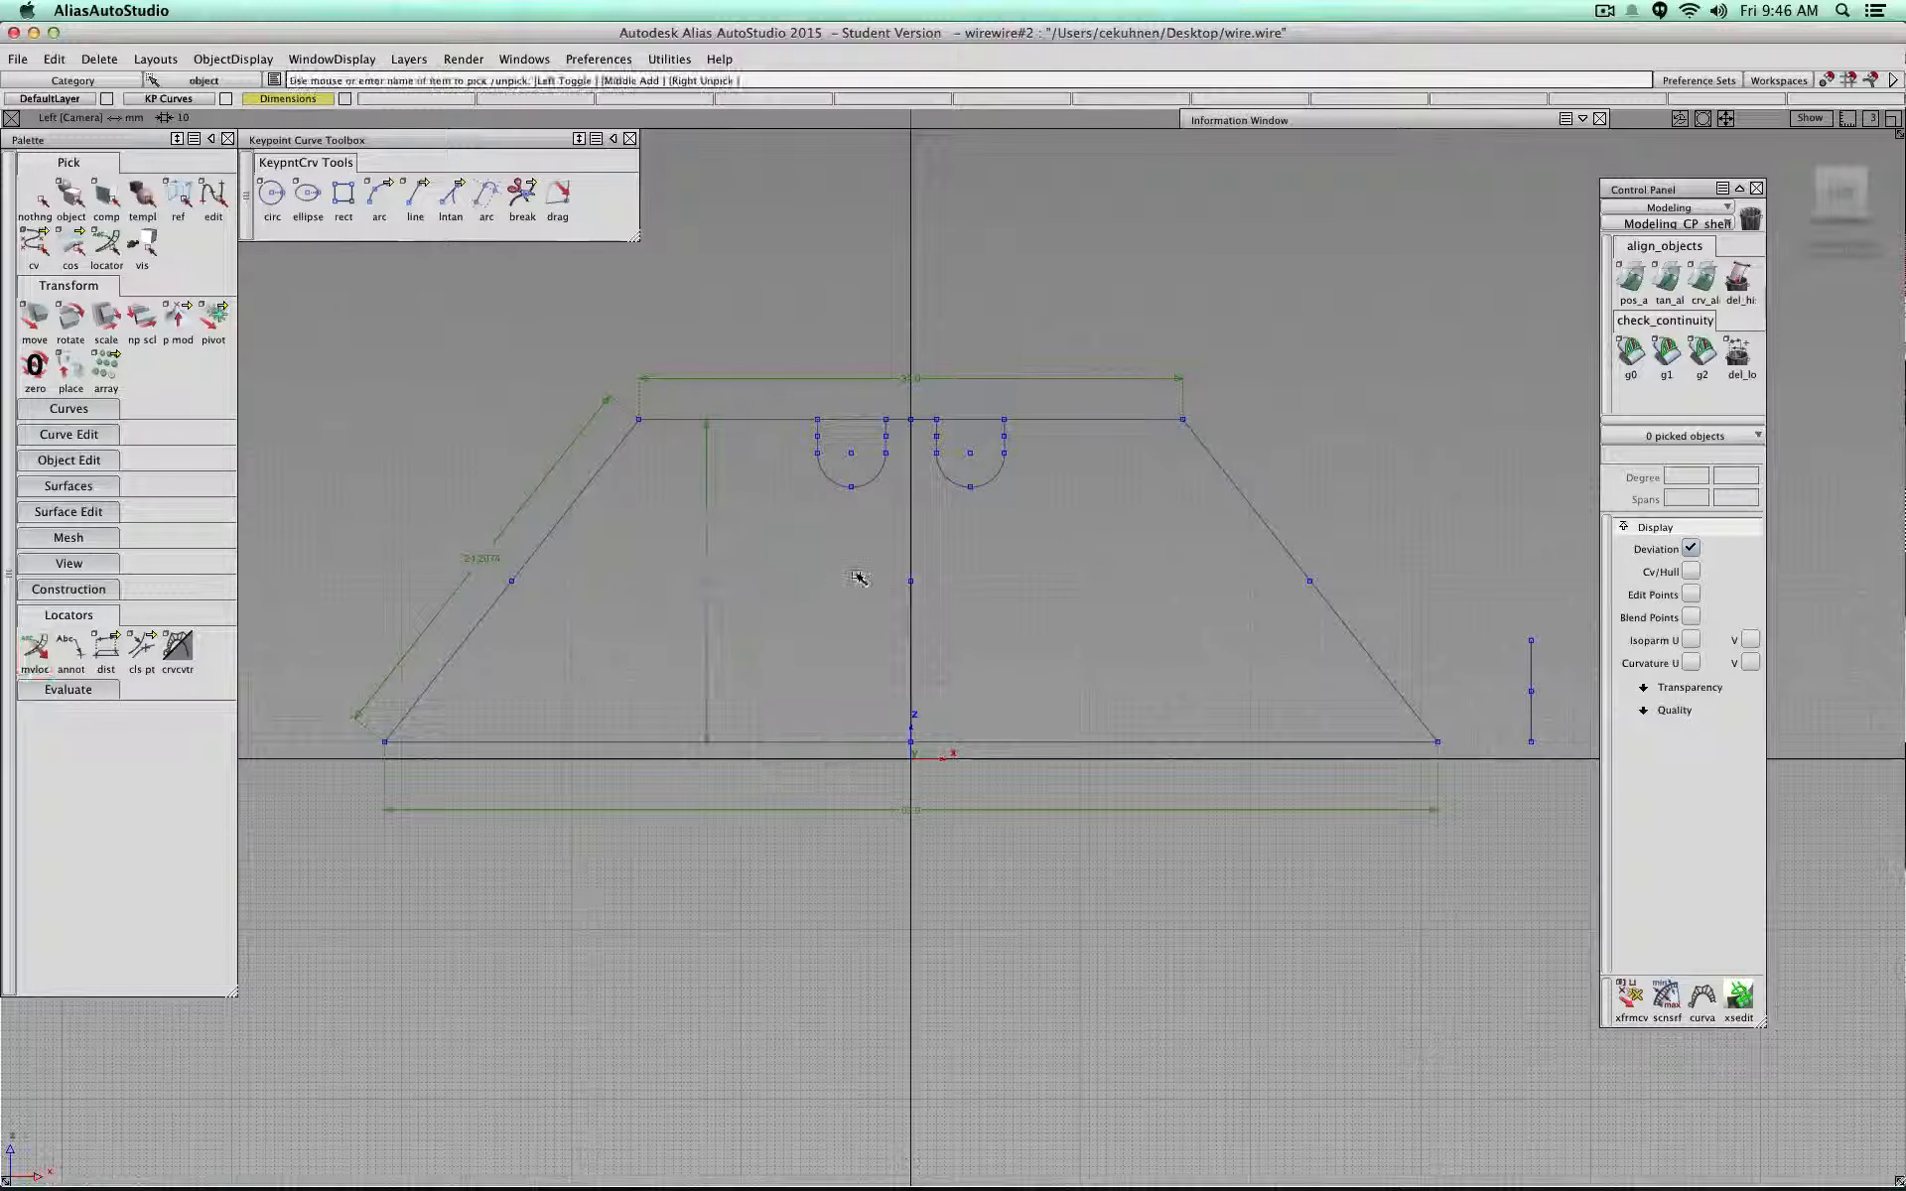
left_click(911, 576)
left_click(911, 576)
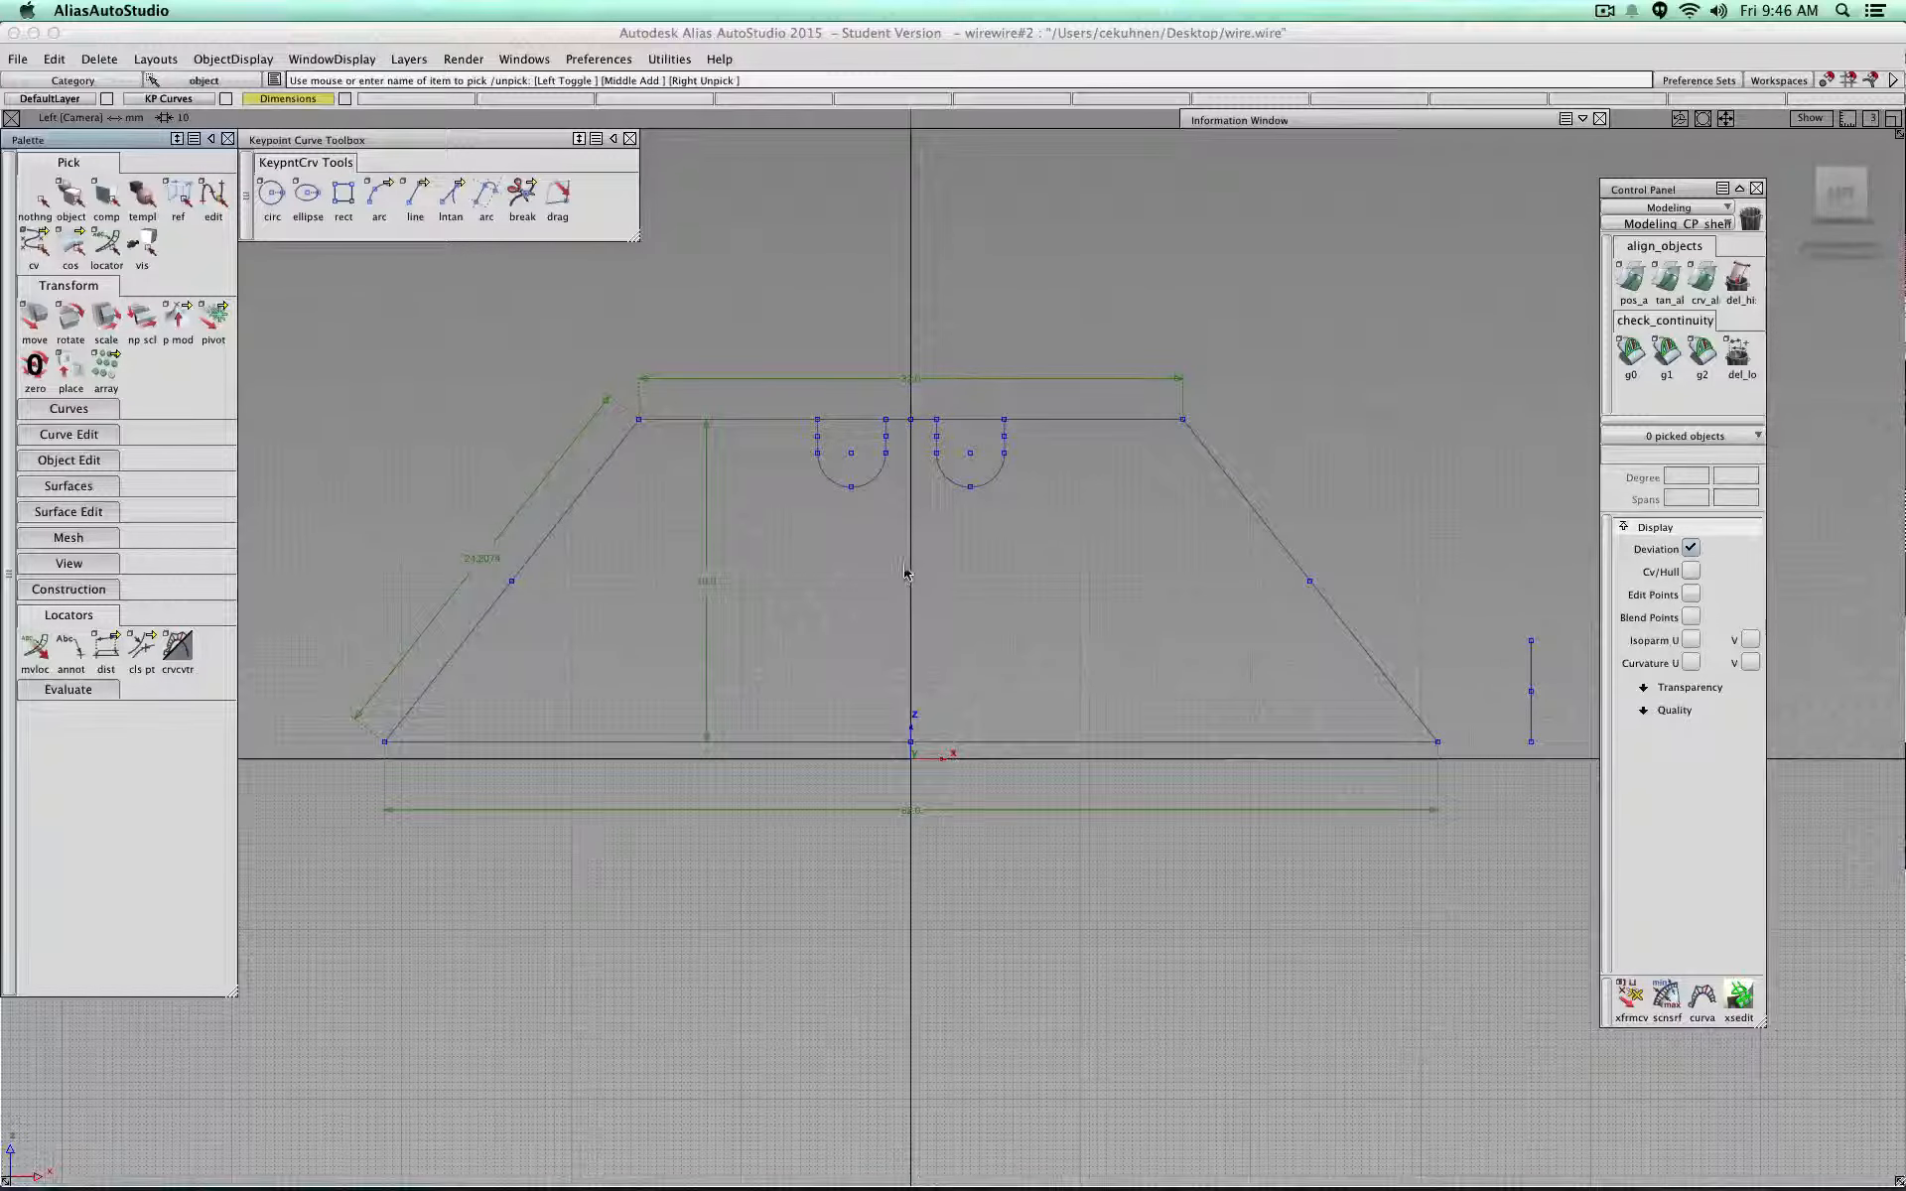
Step: Add a distance dimension across the left slot's opening, between the upper ends of its two straight sides
left_click(106, 650)
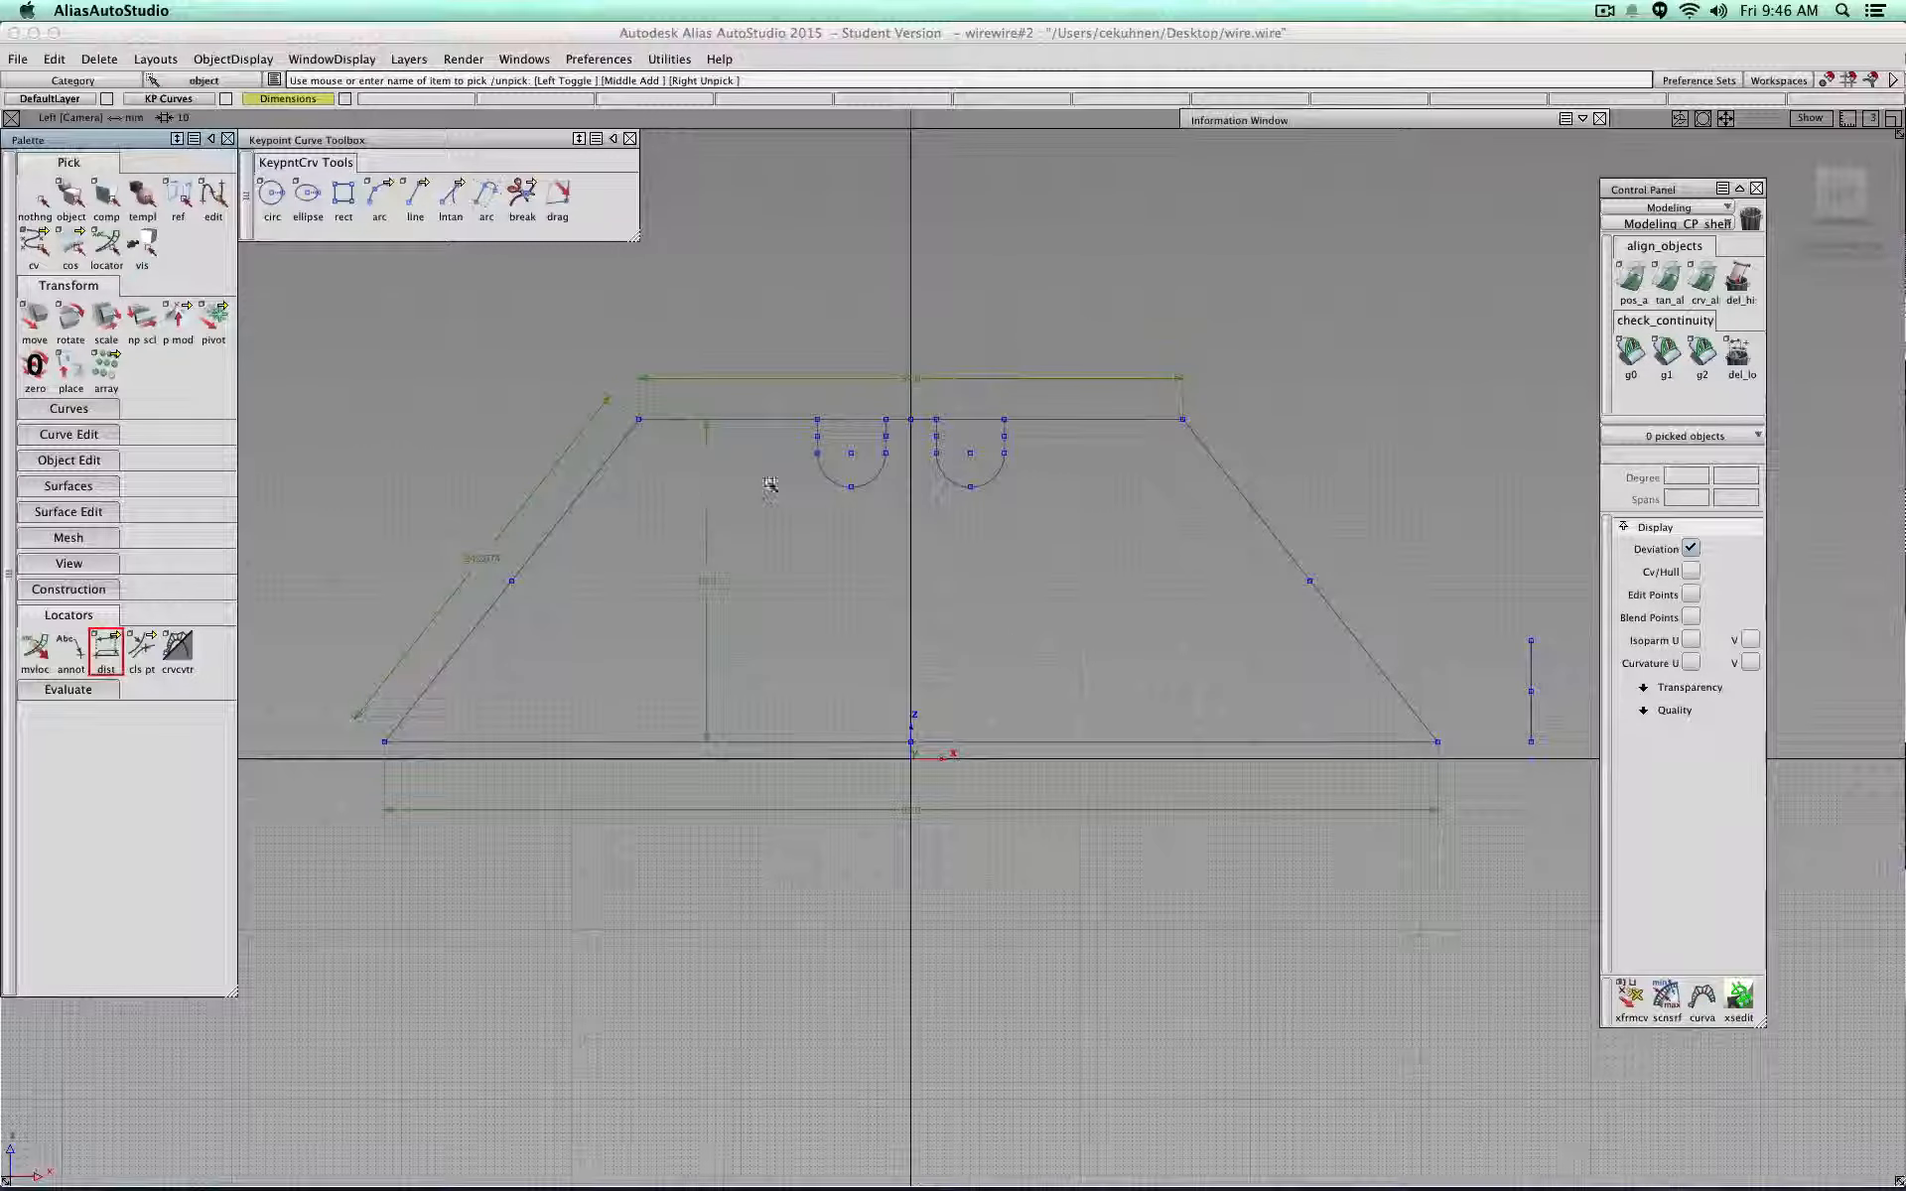
scroll(771, 485, "up", 3)
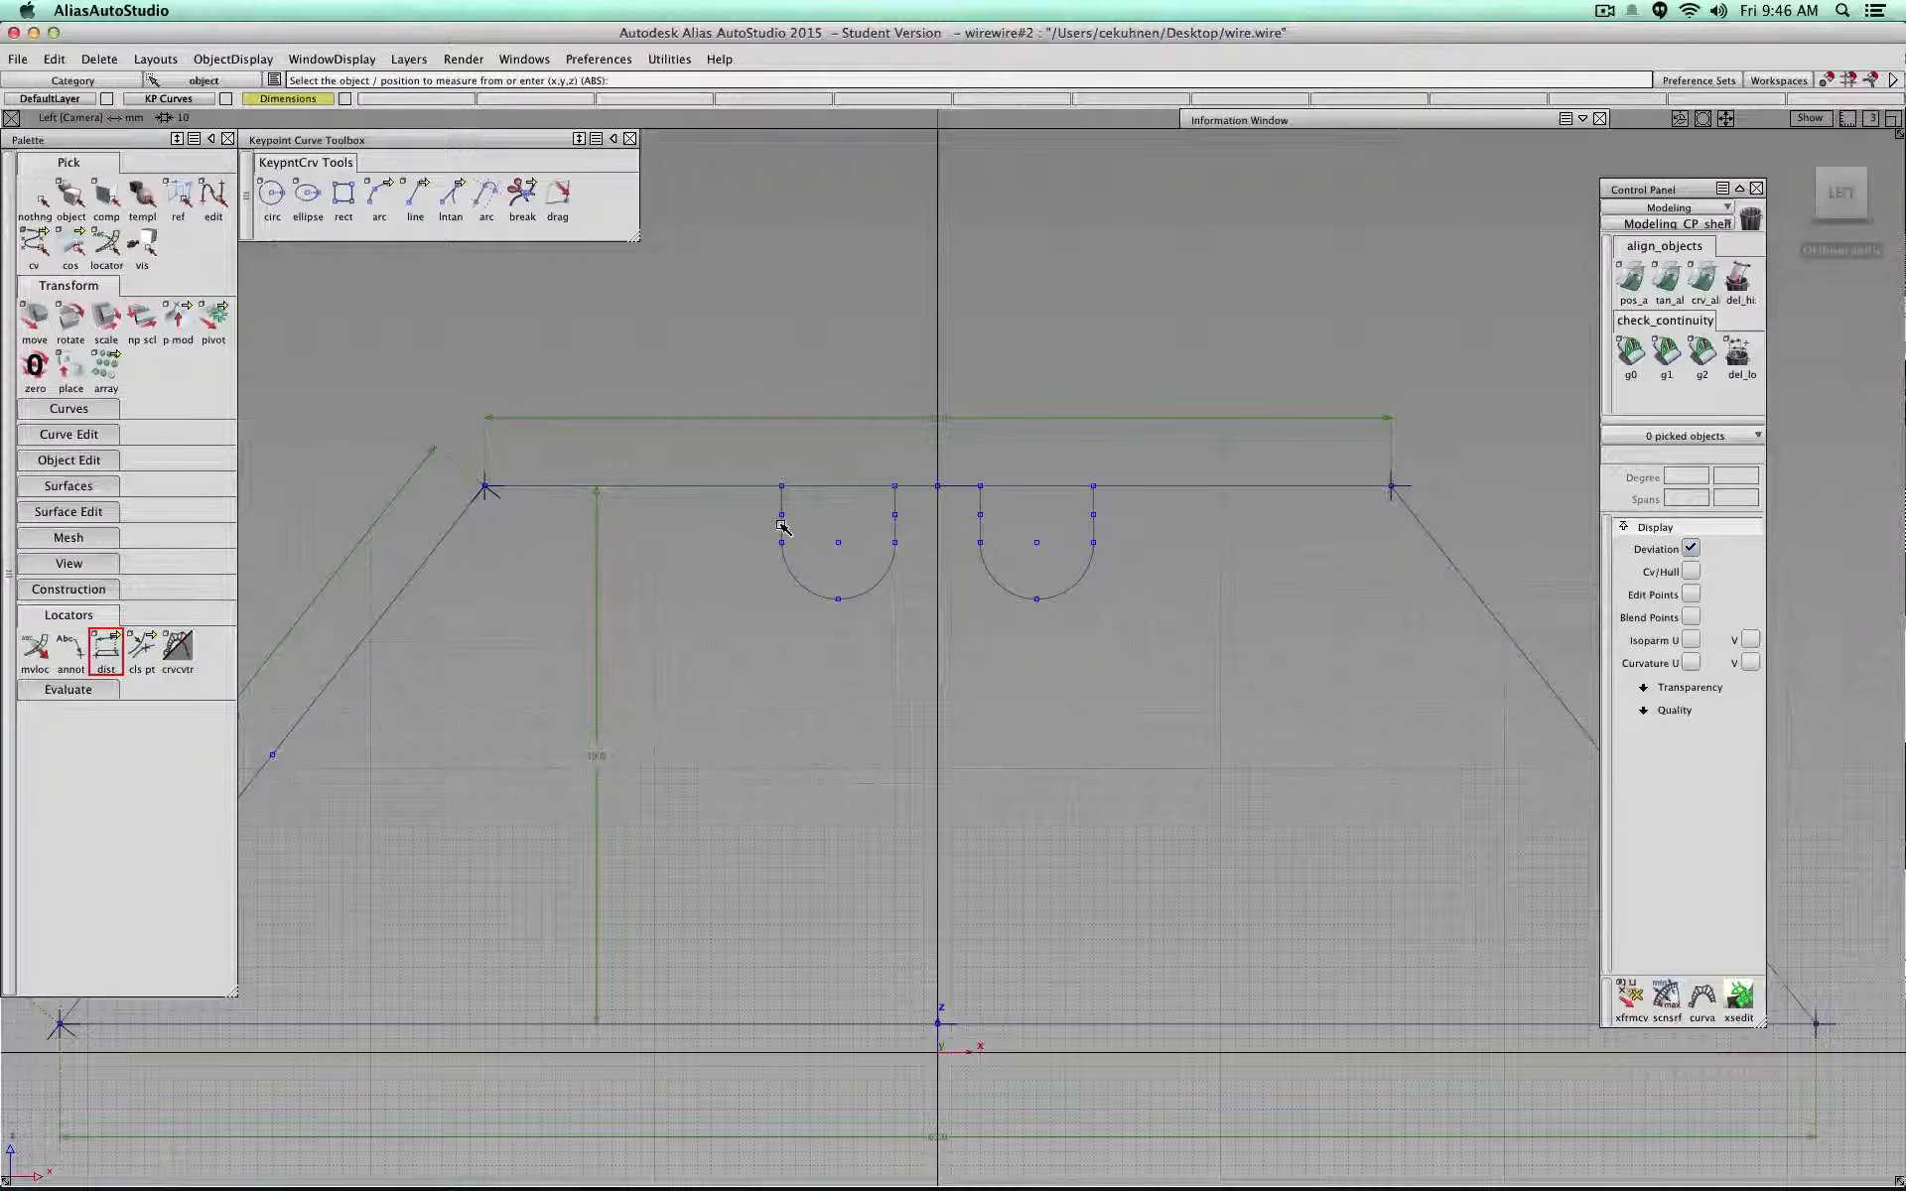
left_click(798, 483)
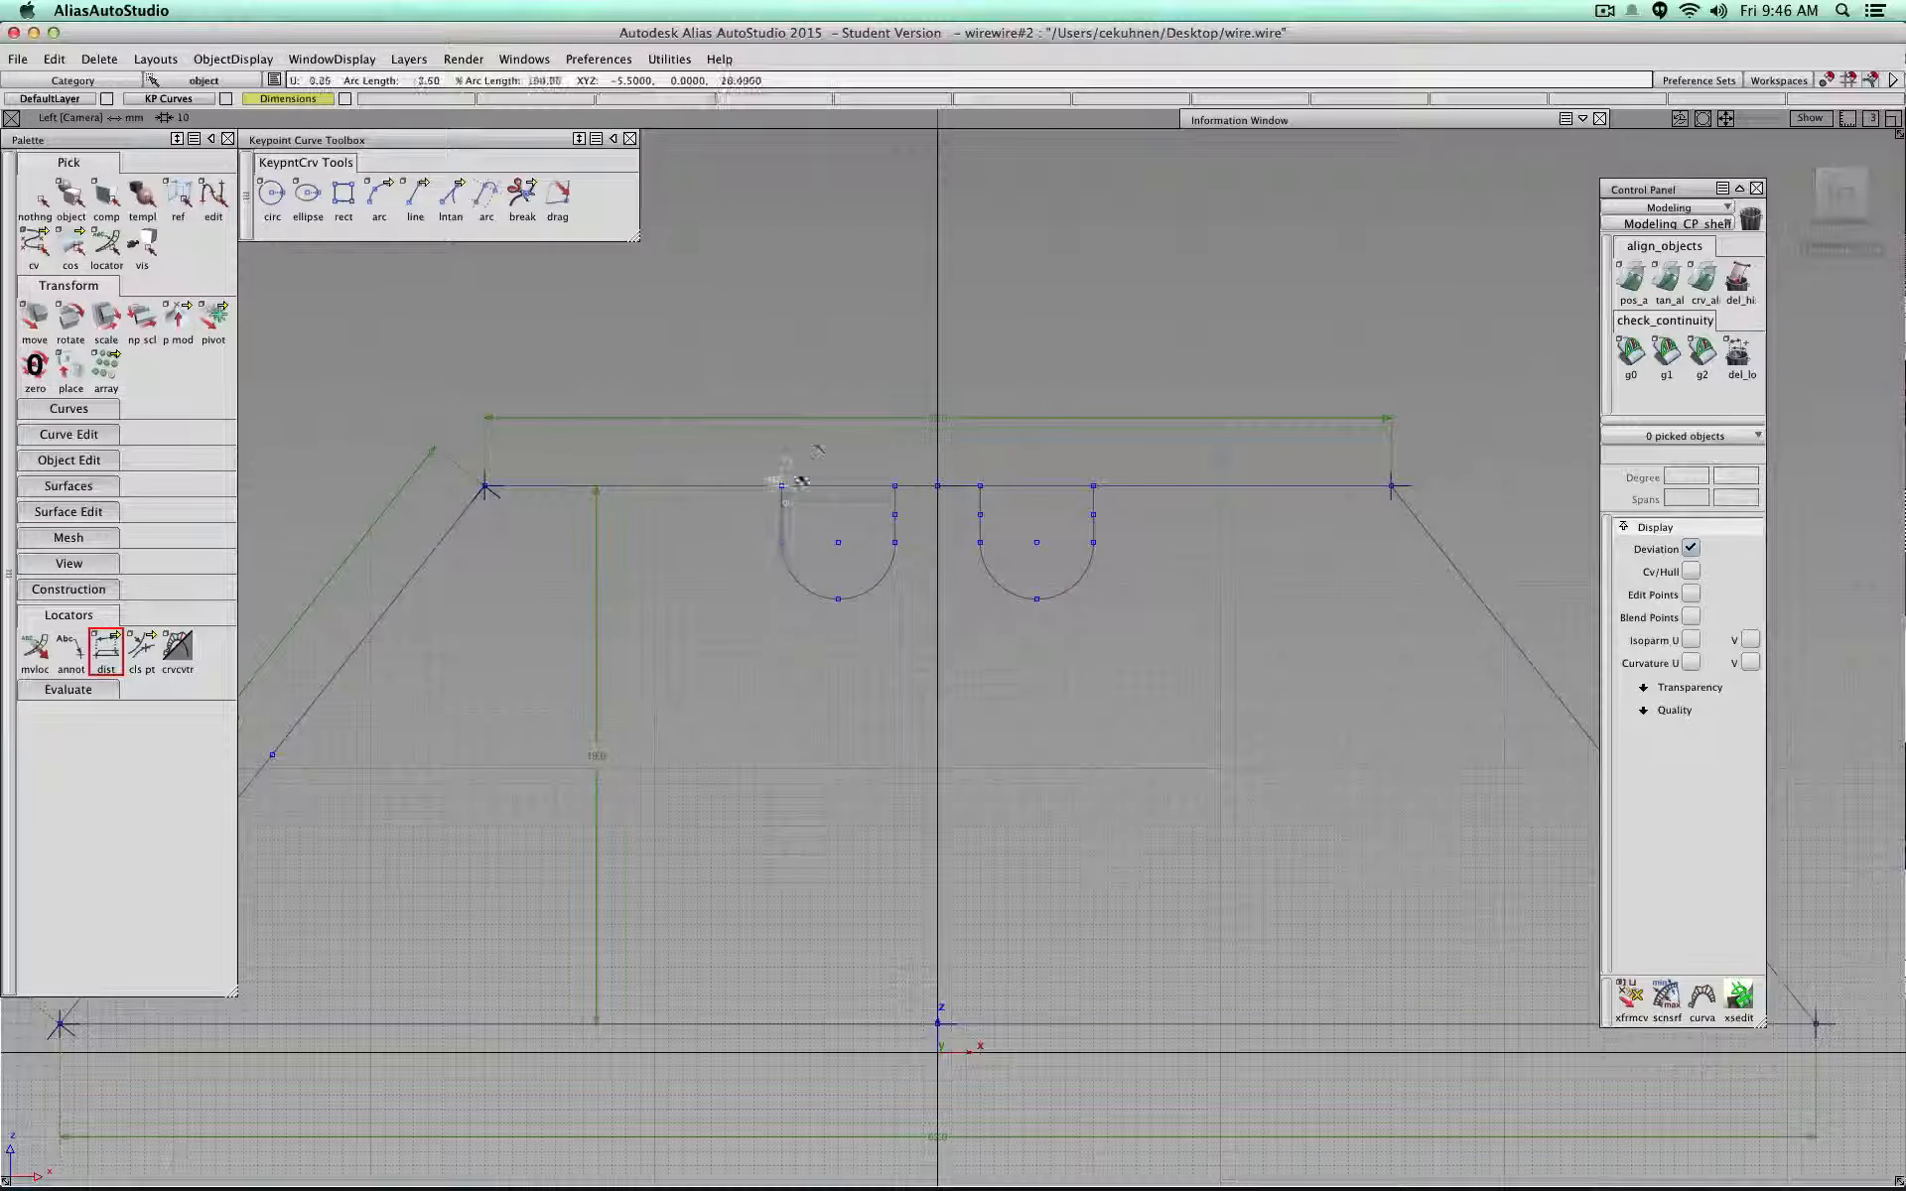
left_click(895, 514)
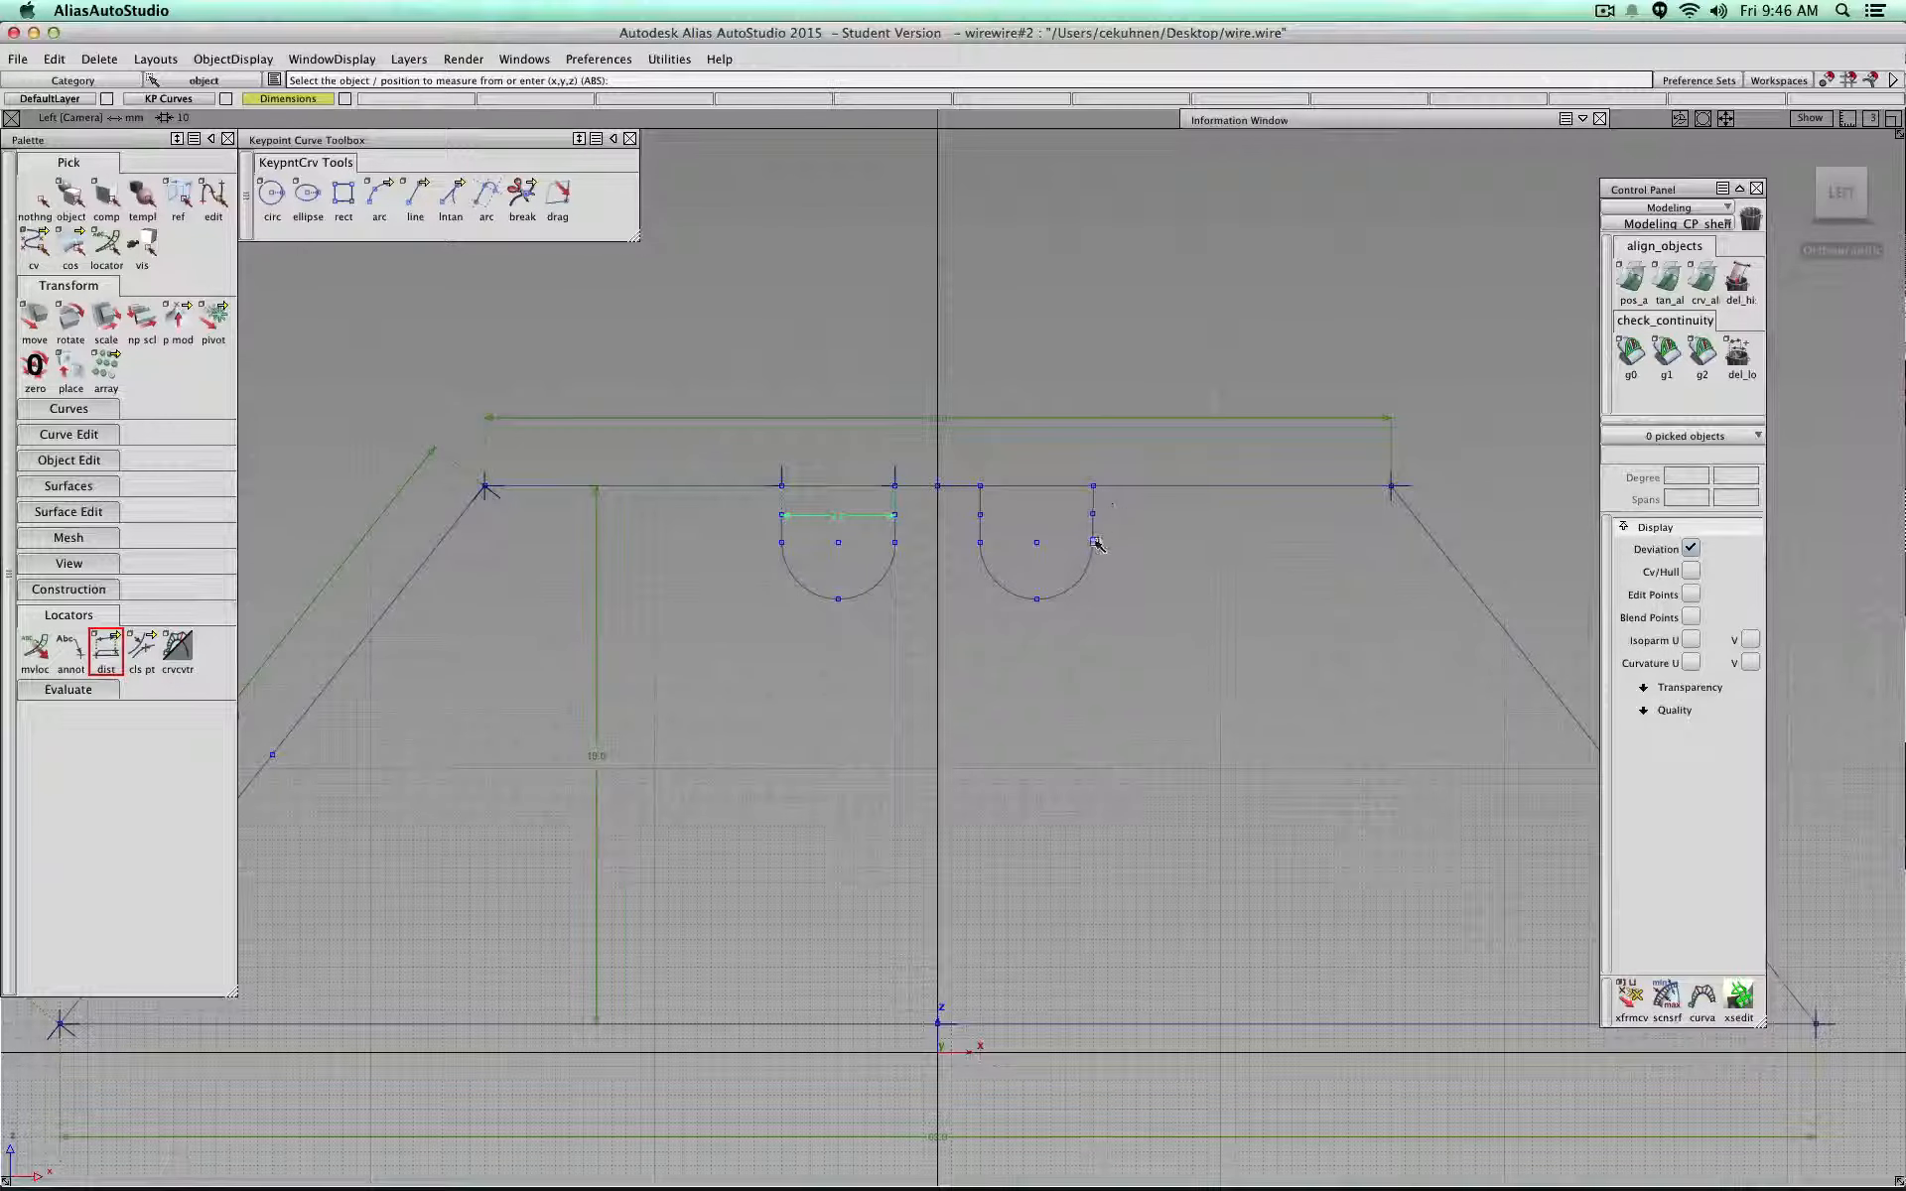
left_click(1093, 486)
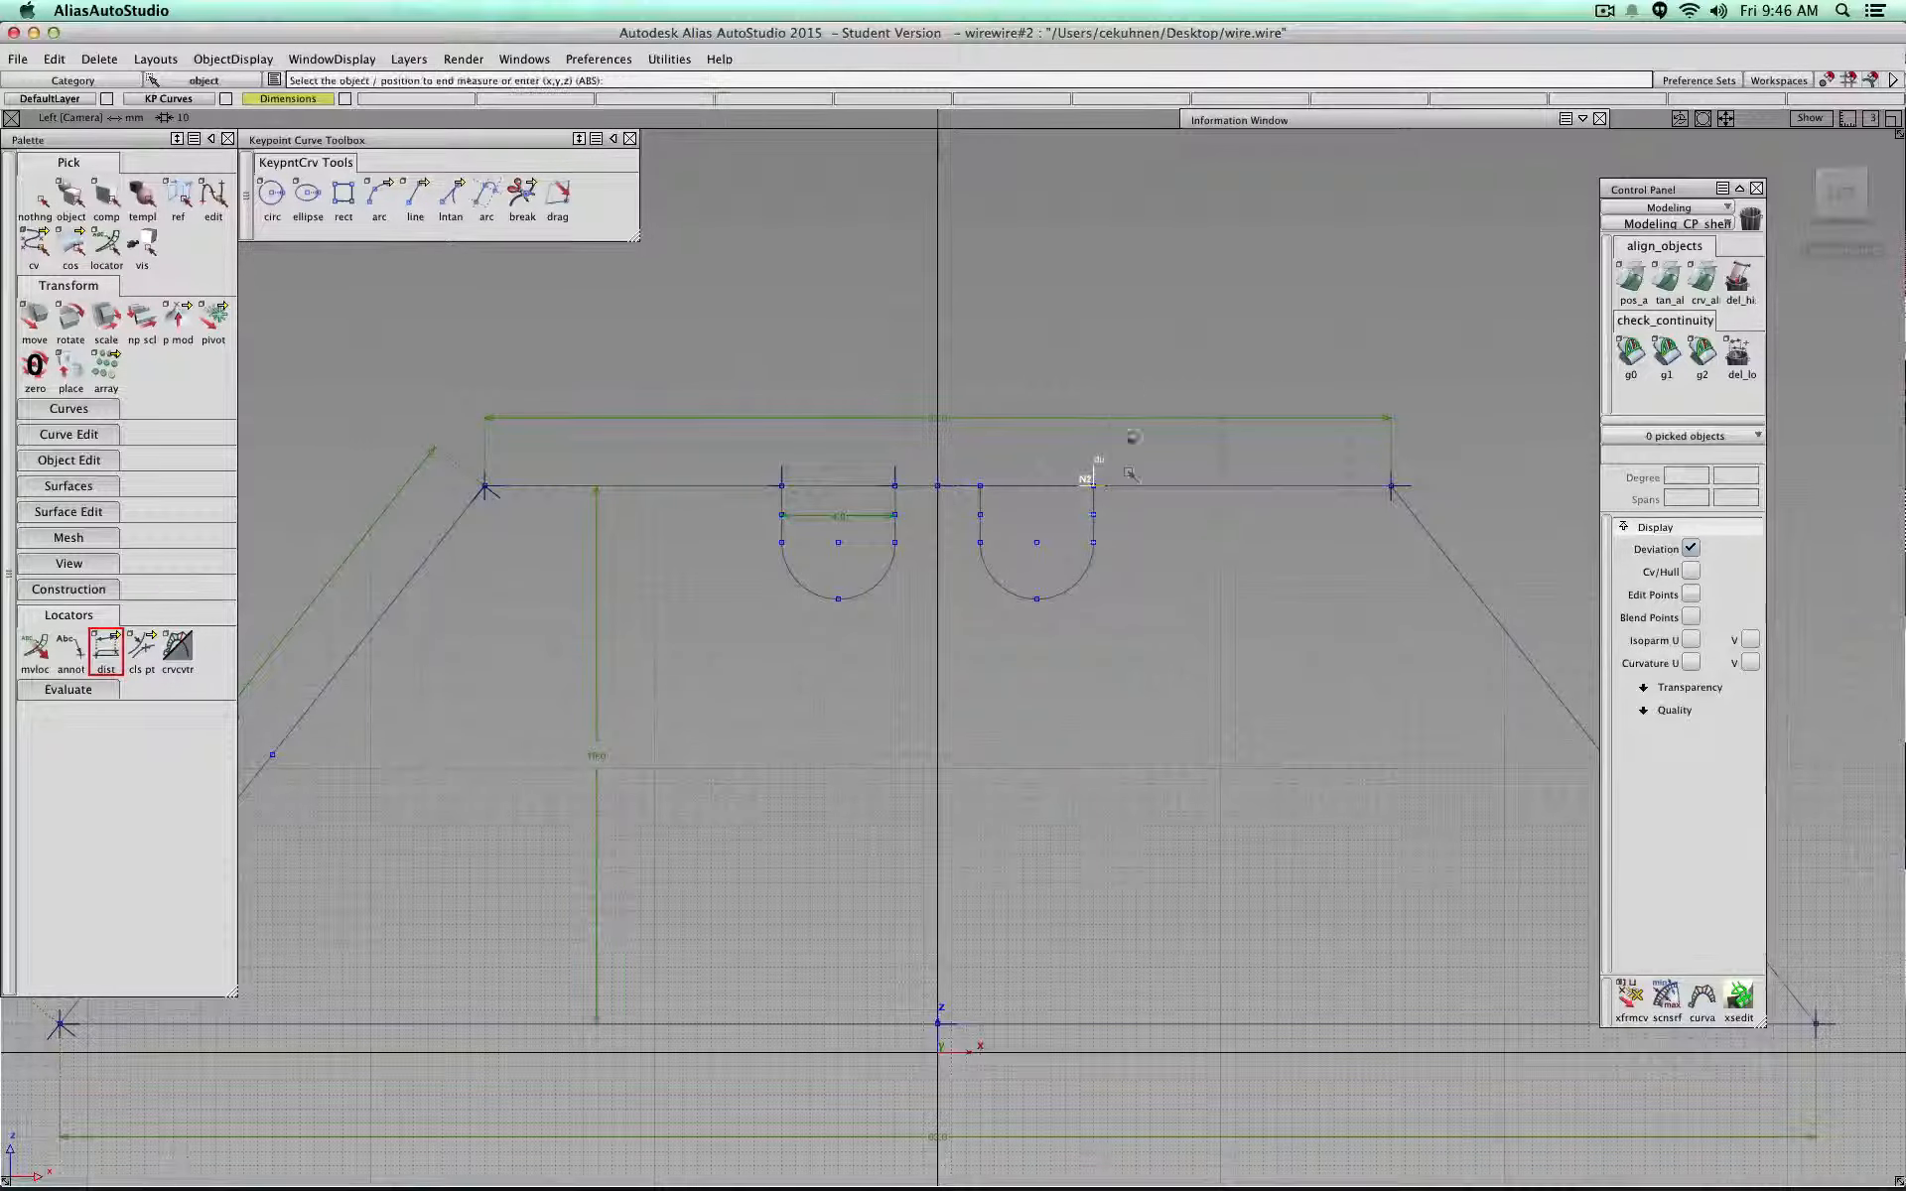
left_click(1093, 542)
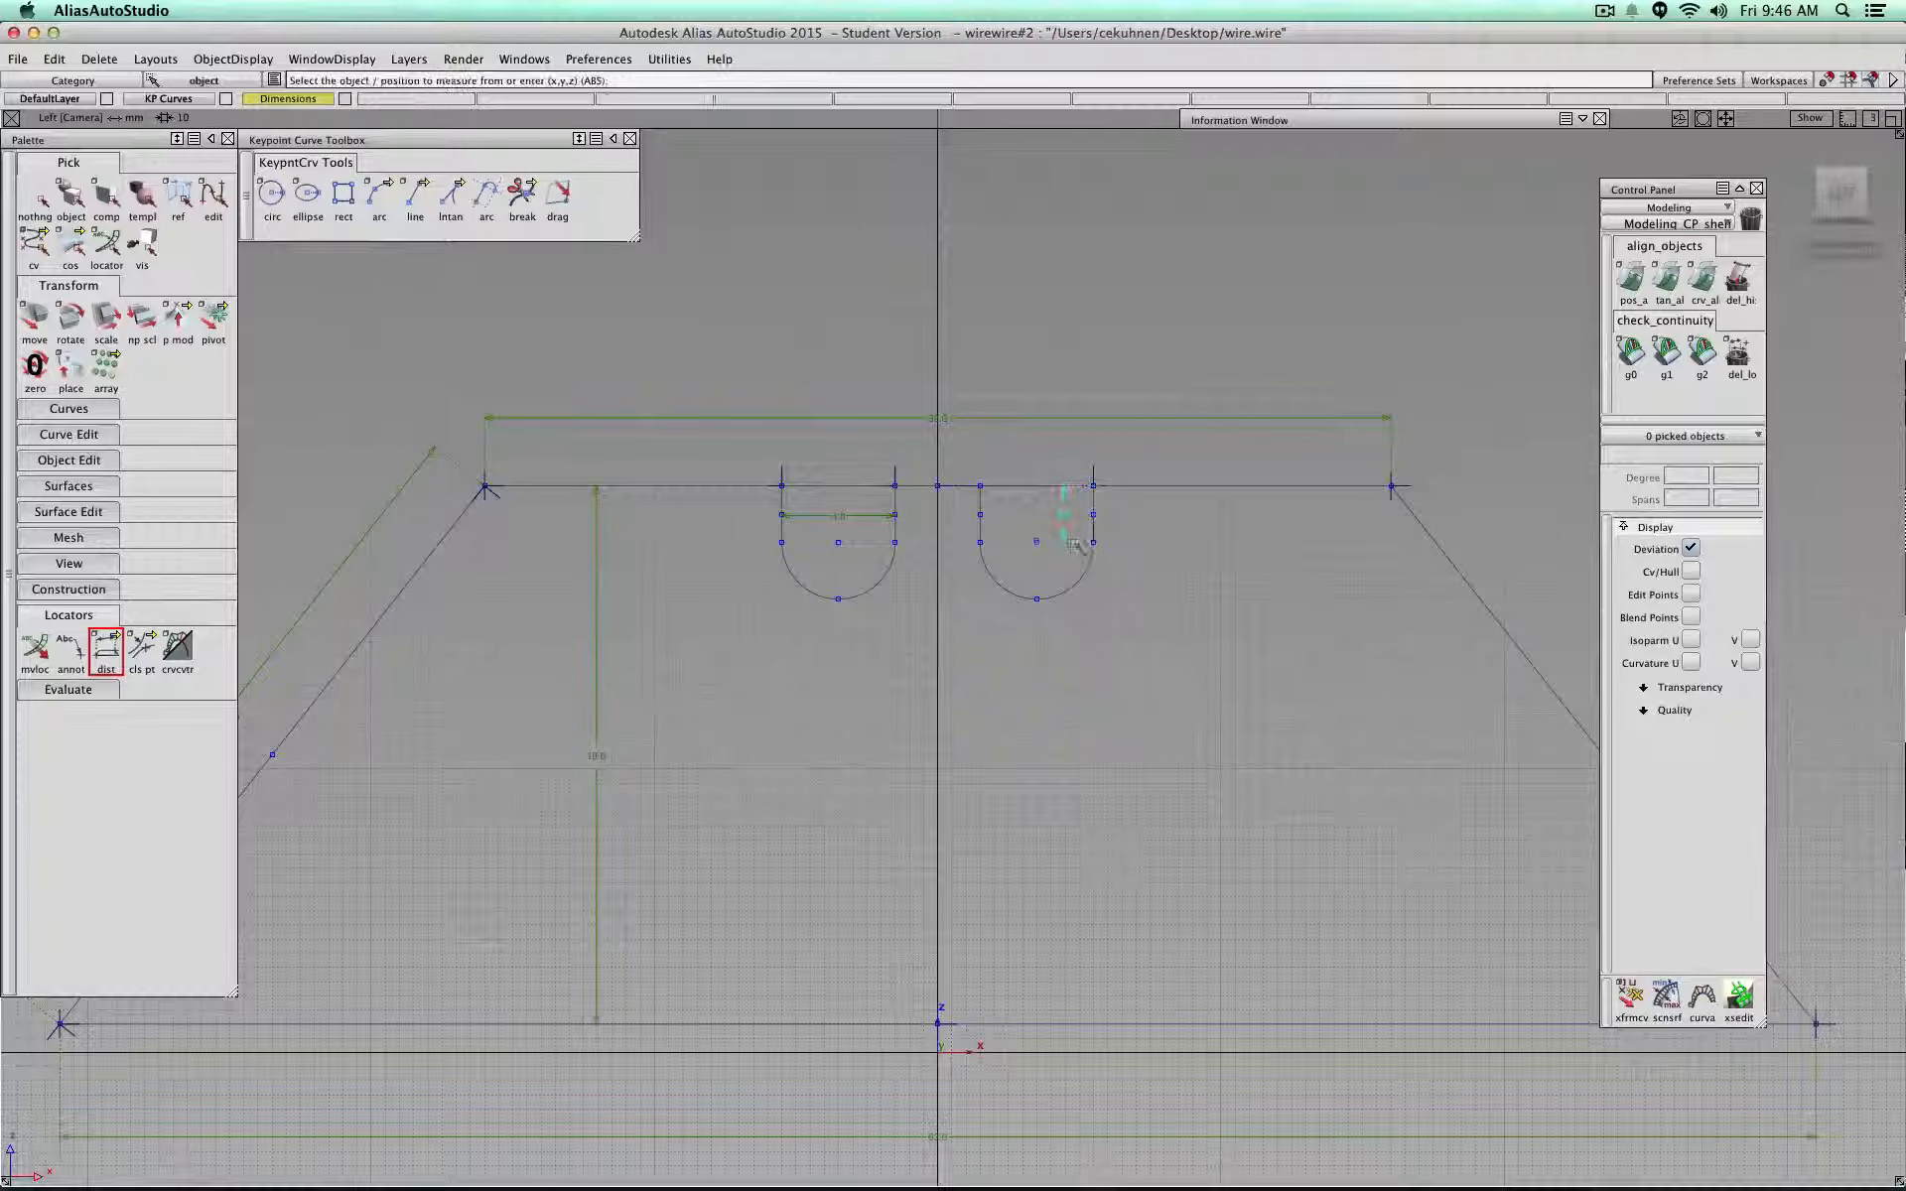
left_click(35, 650)
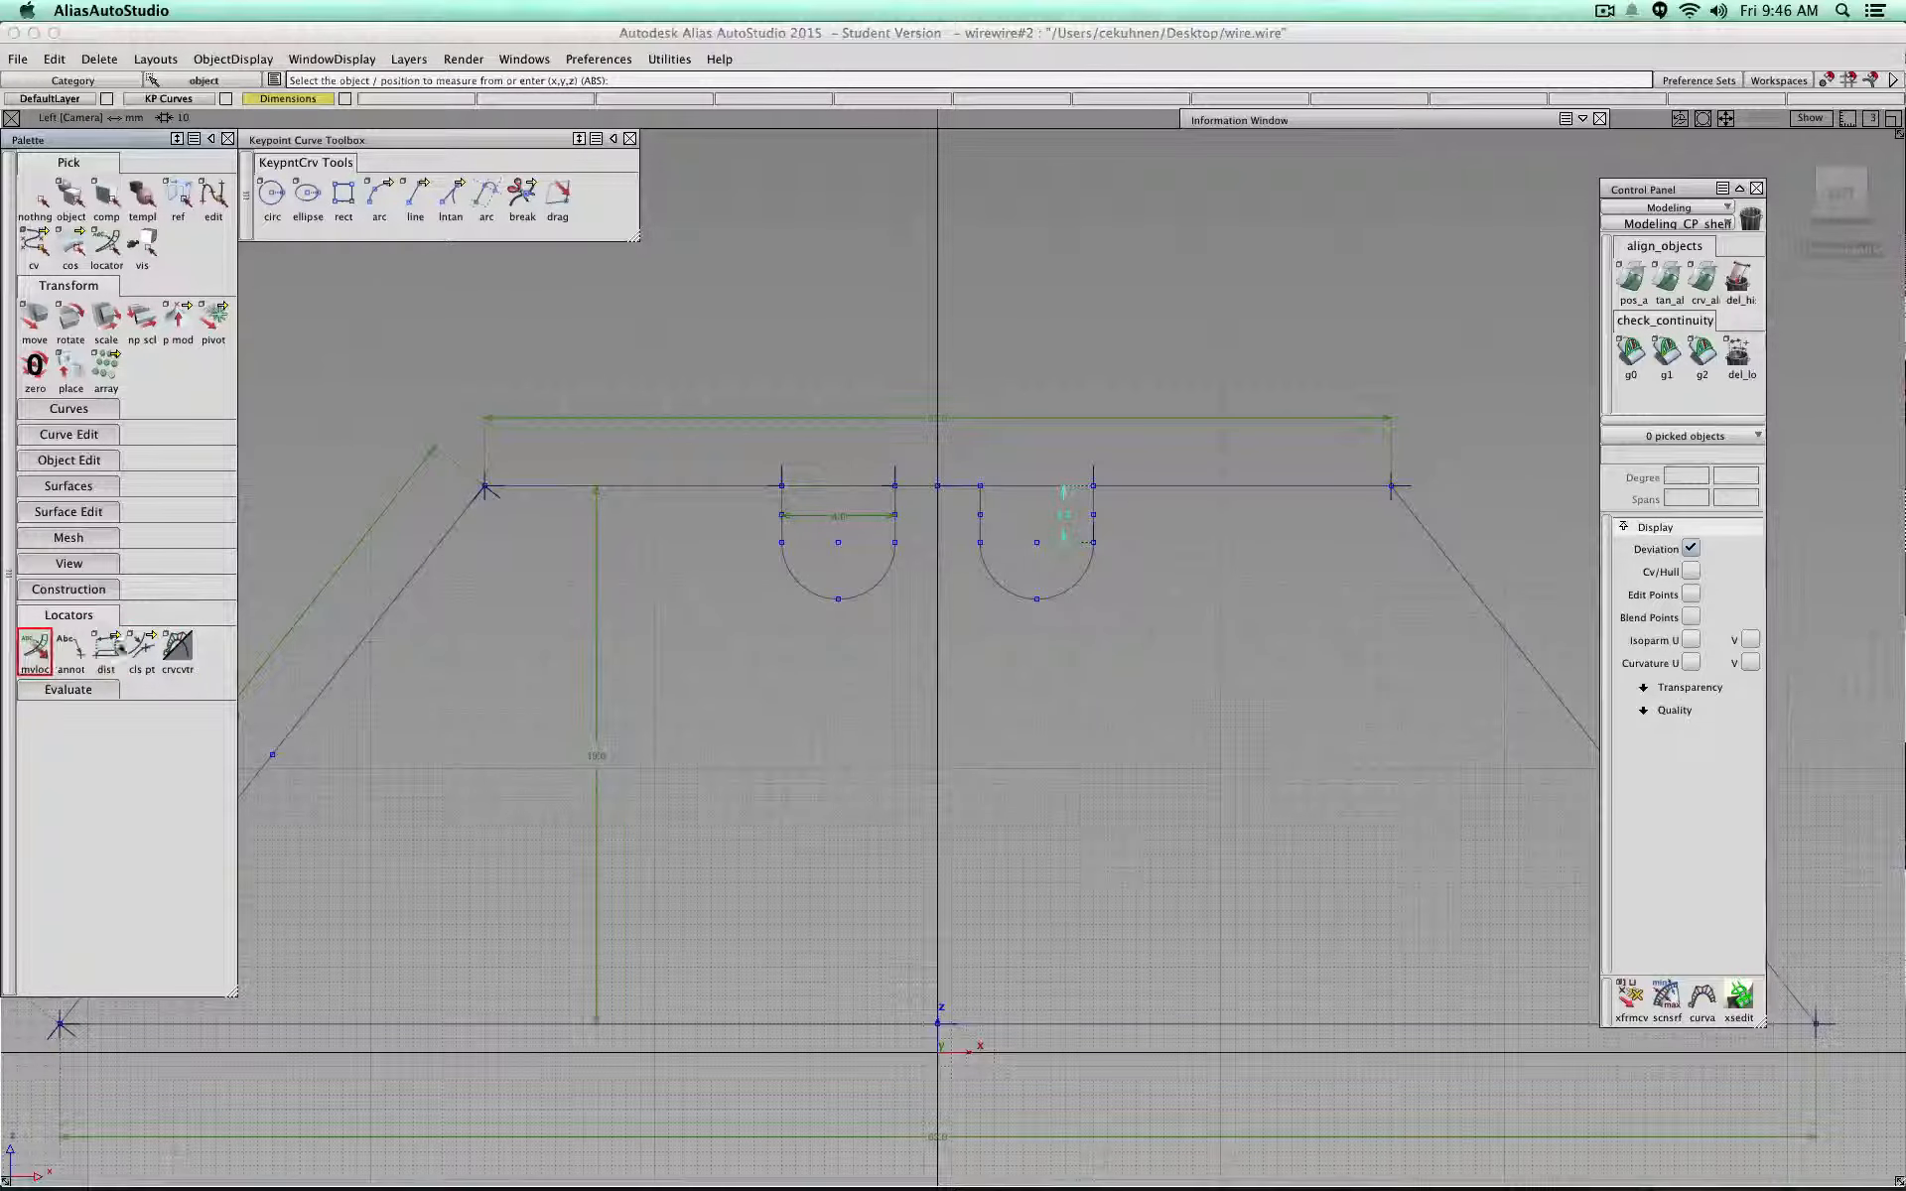
left_click(1065, 518)
left_click_drag(1065, 519, 1142, 518)
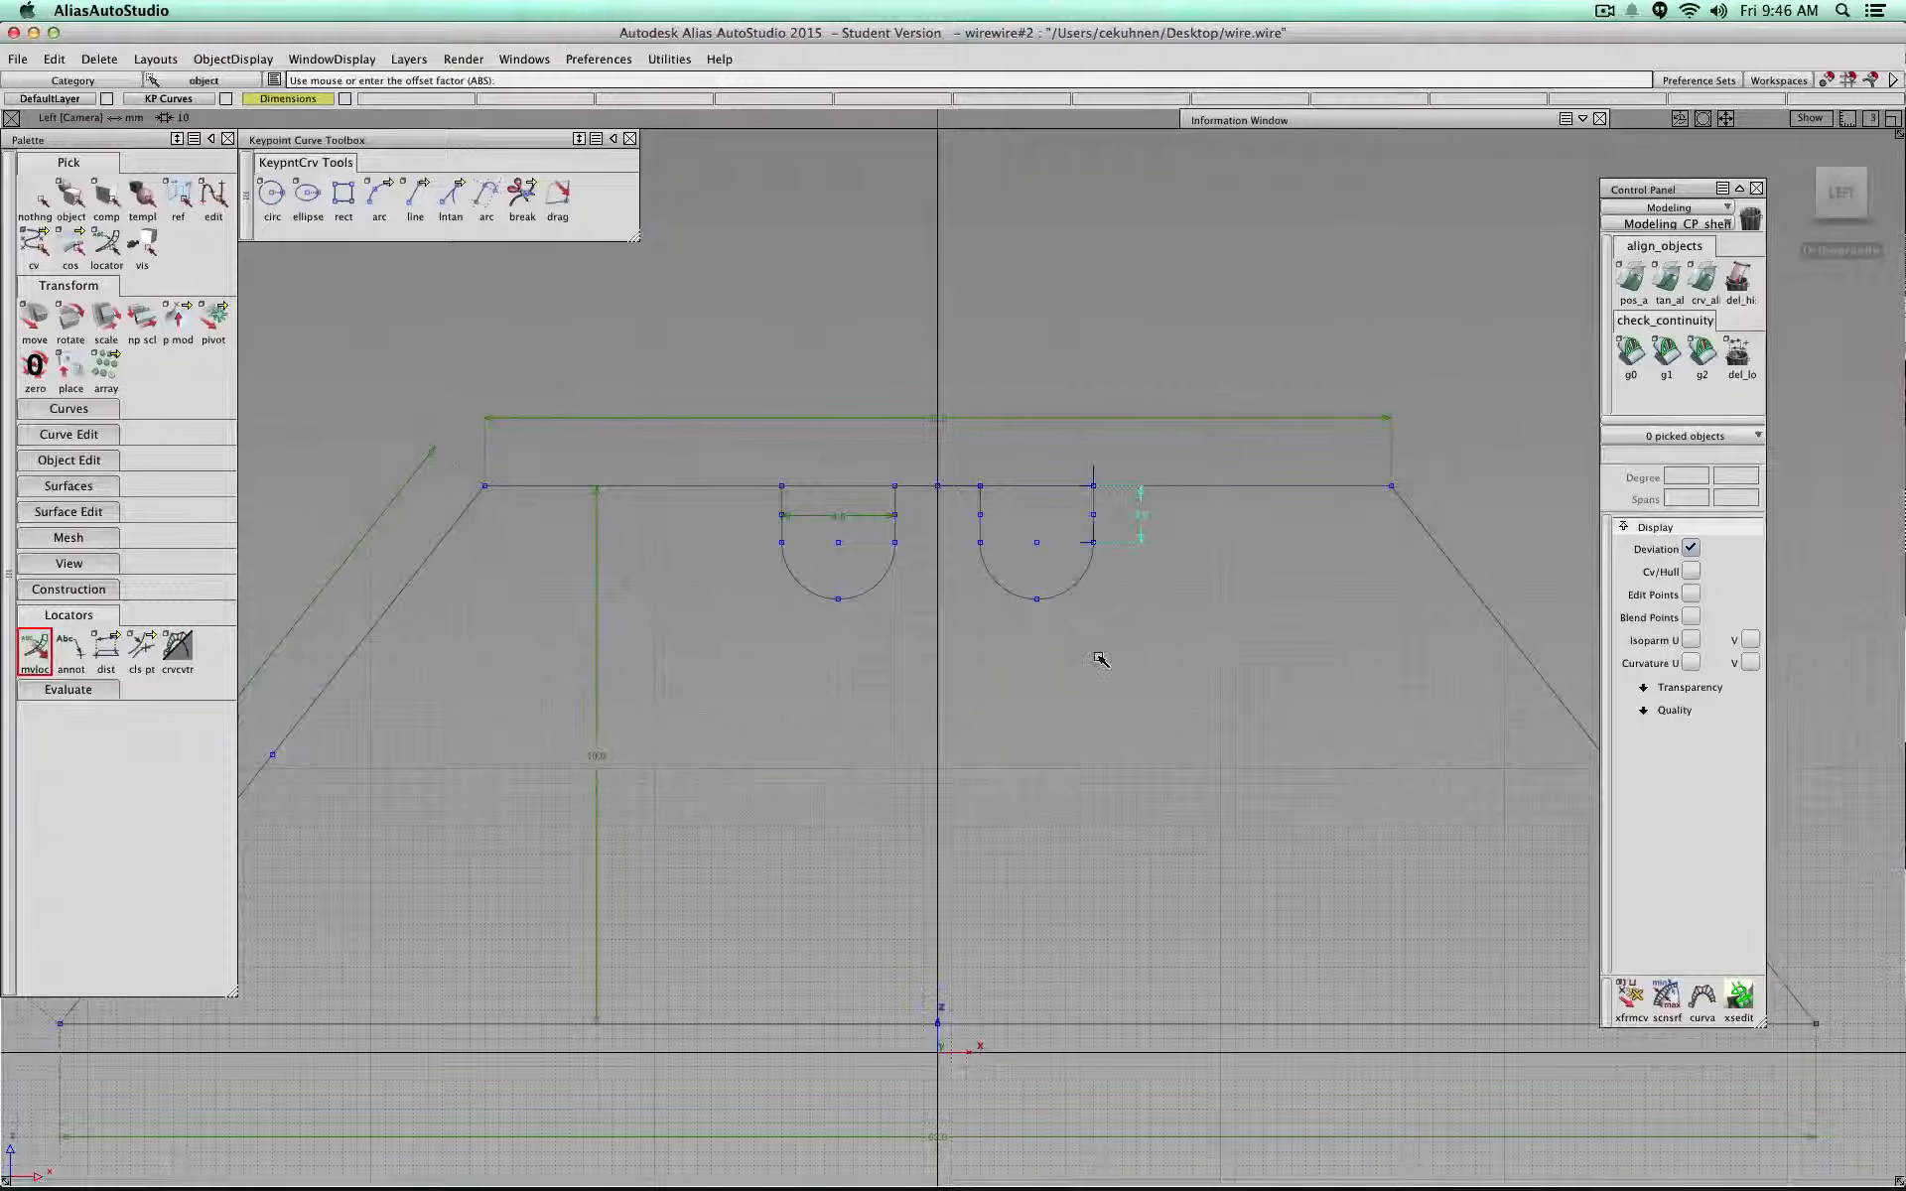
key("Delete")
left_click(870, 643)
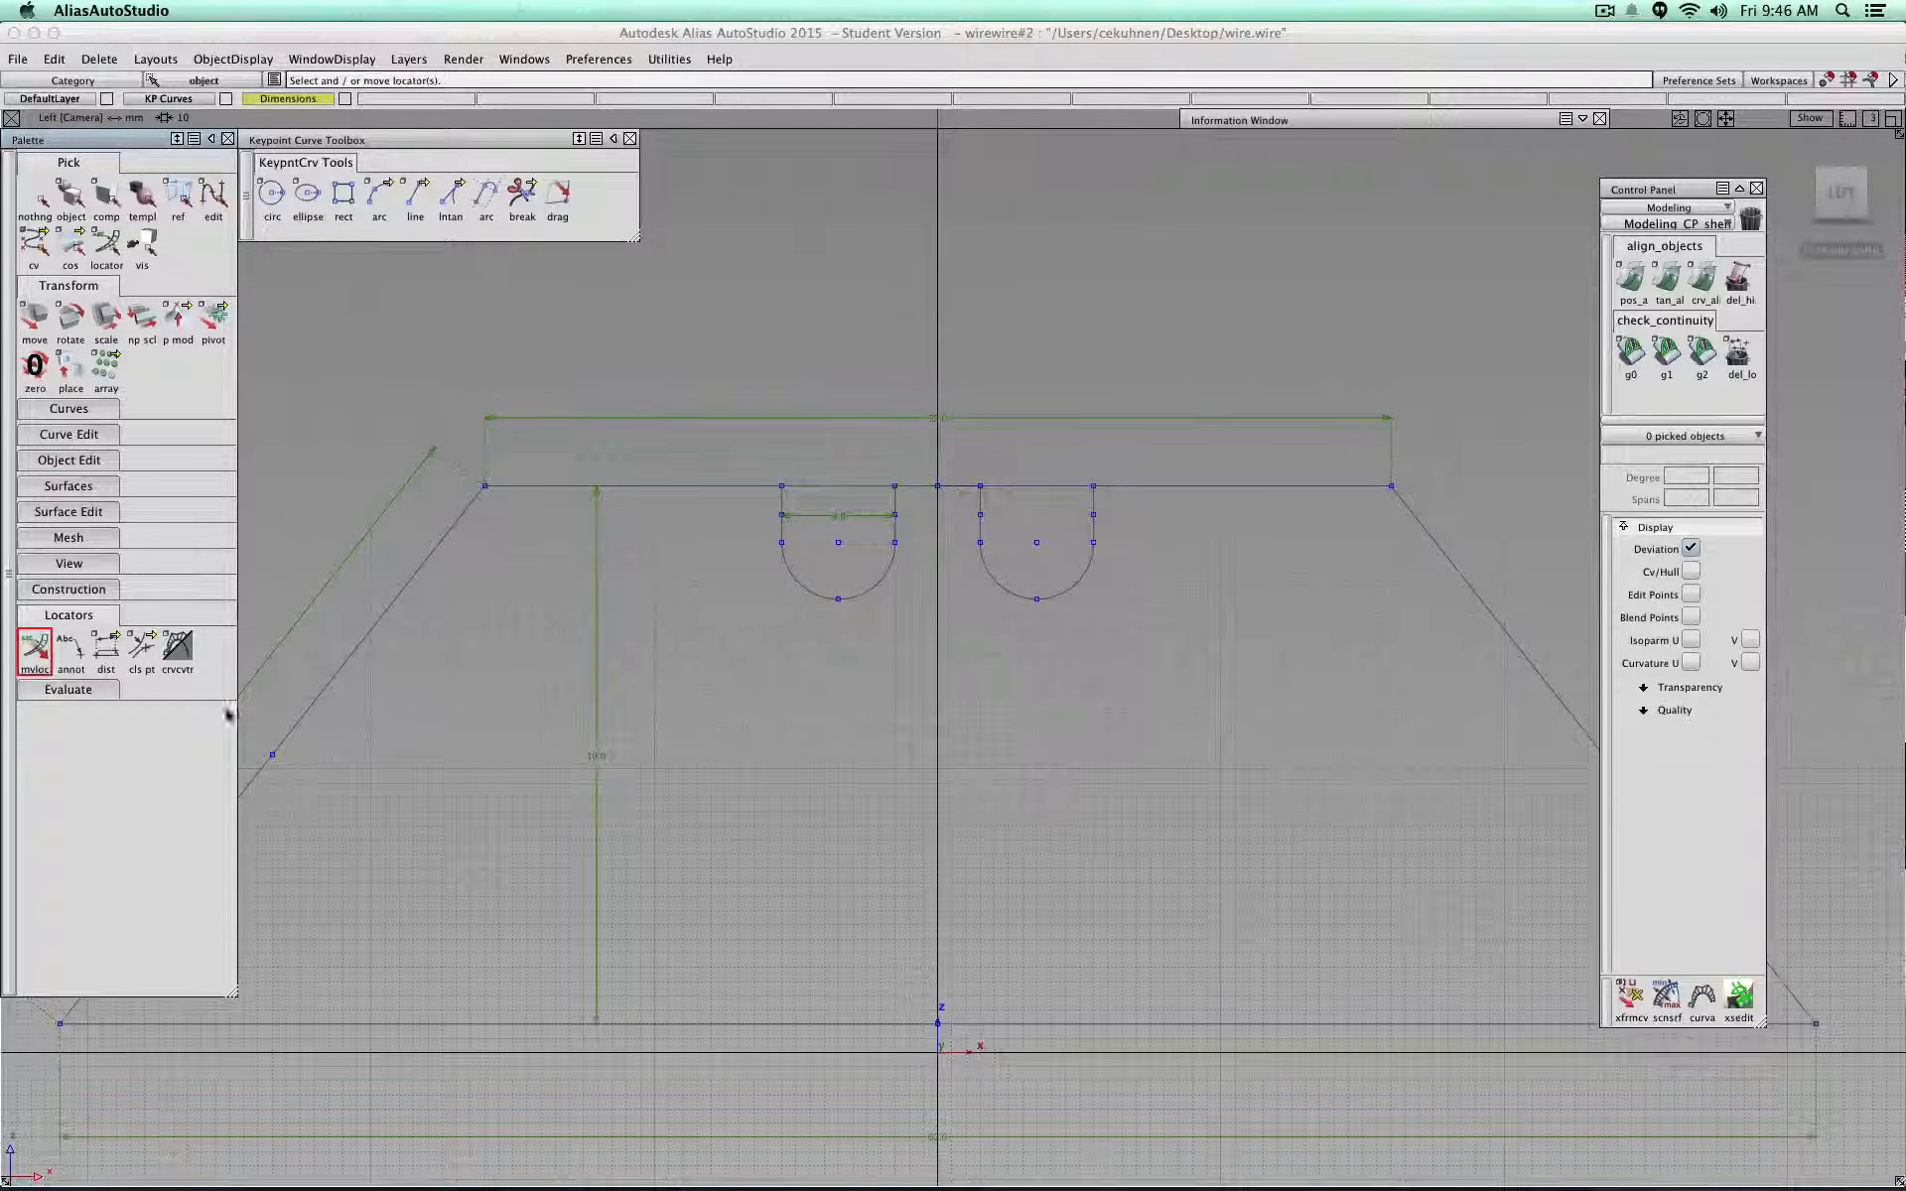
Step: Add a vertical distance dimension along the left slot's outer straight side and offset its line outside the slot
left_click(106, 647)
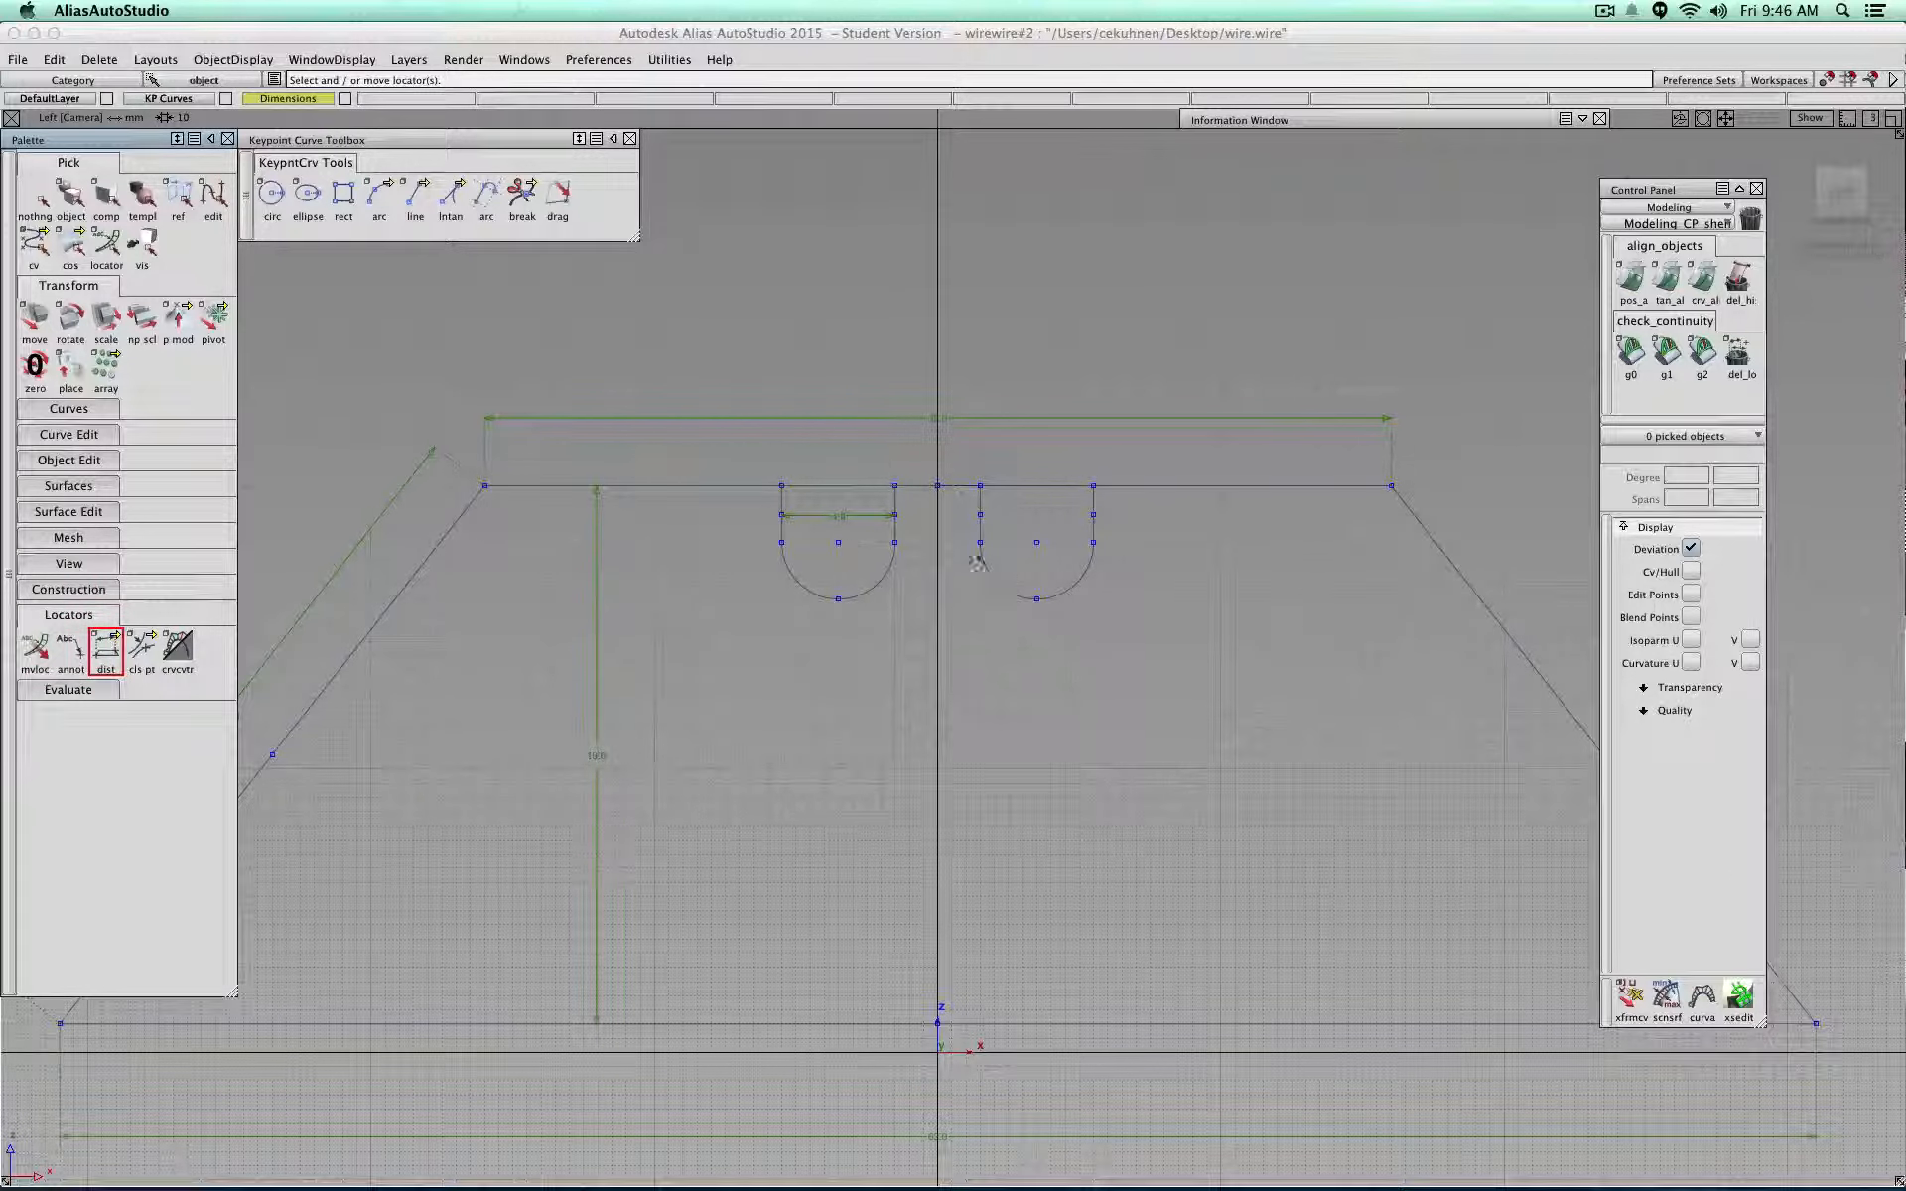
left_click(783, 542)
left_click(782, 487)
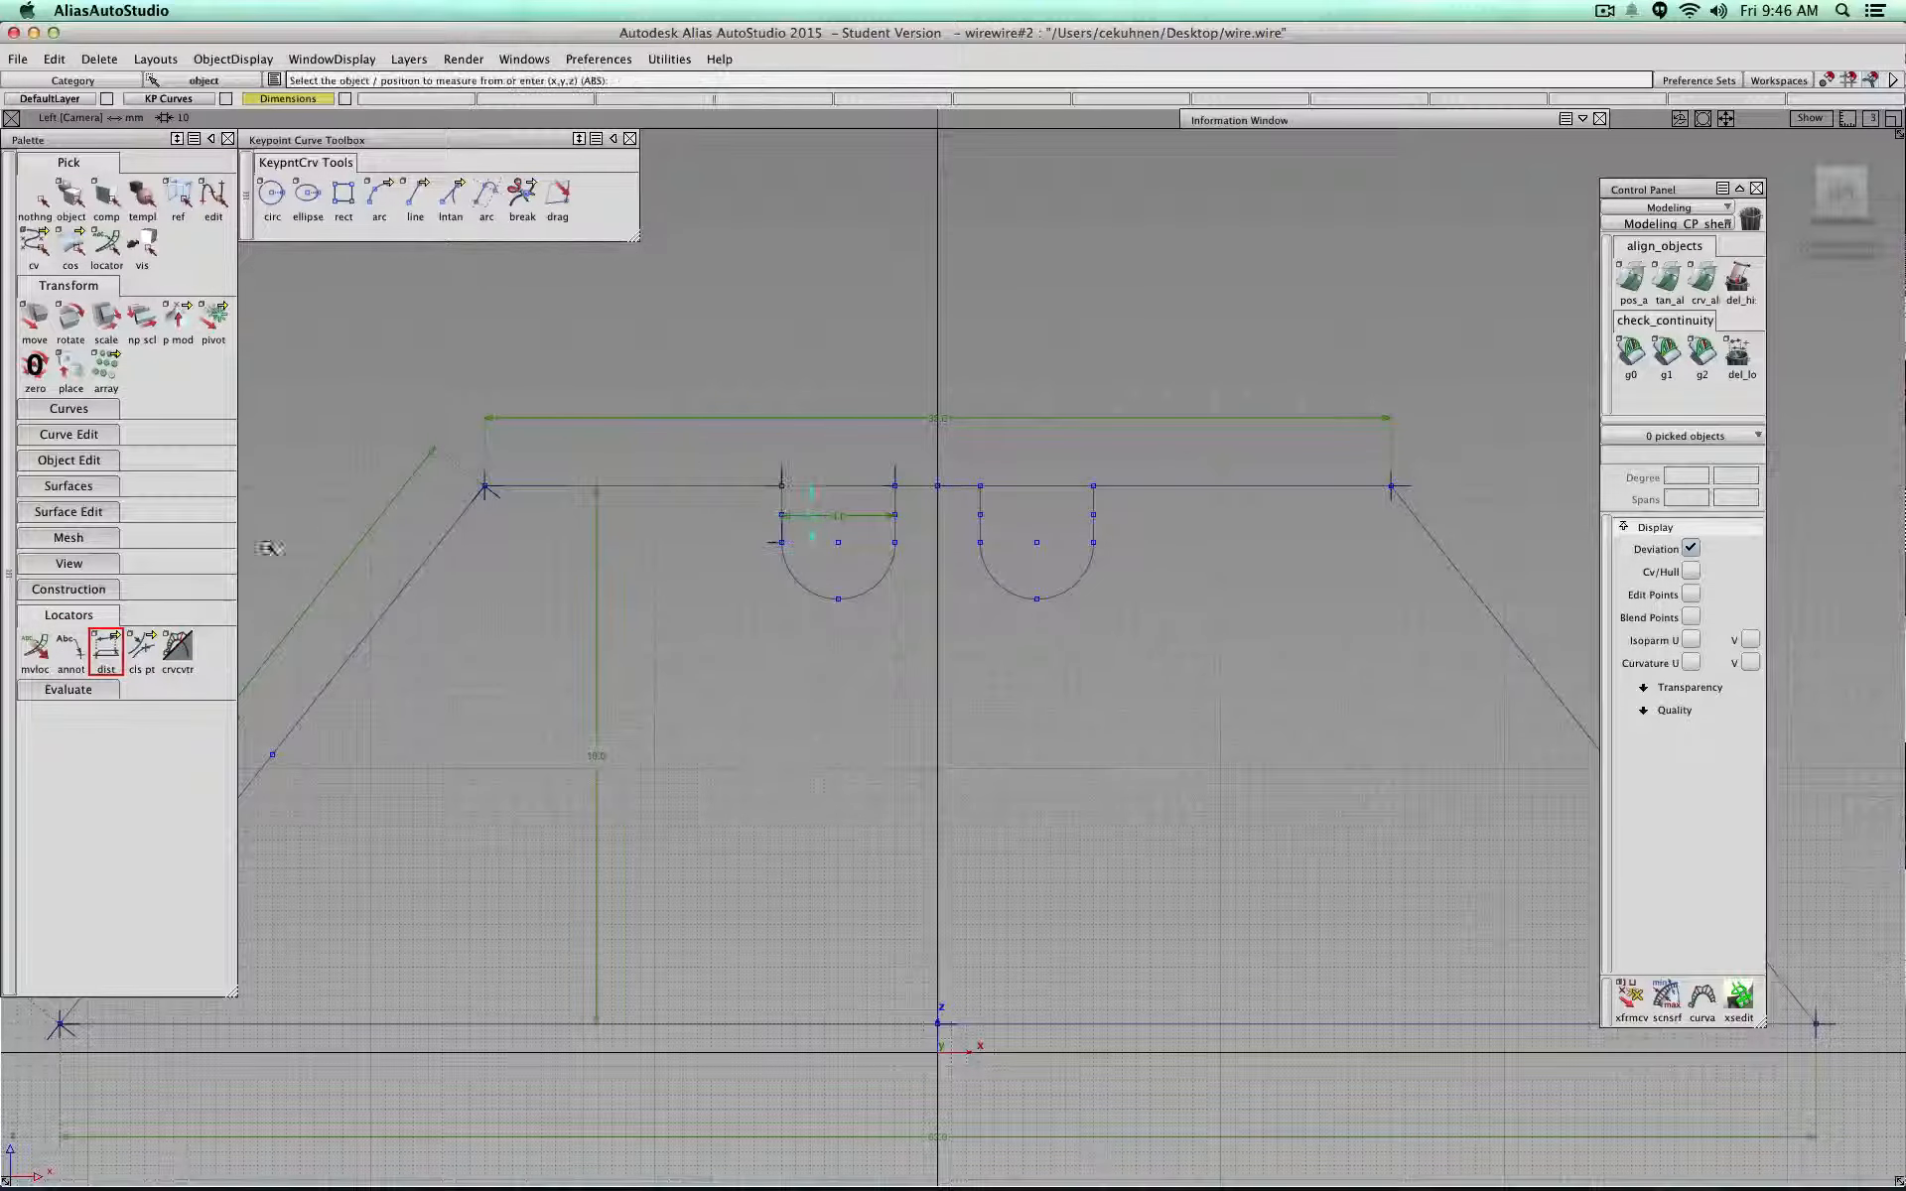
left_click(35, 648)
left_click_drag(773, 579, 652, 578)
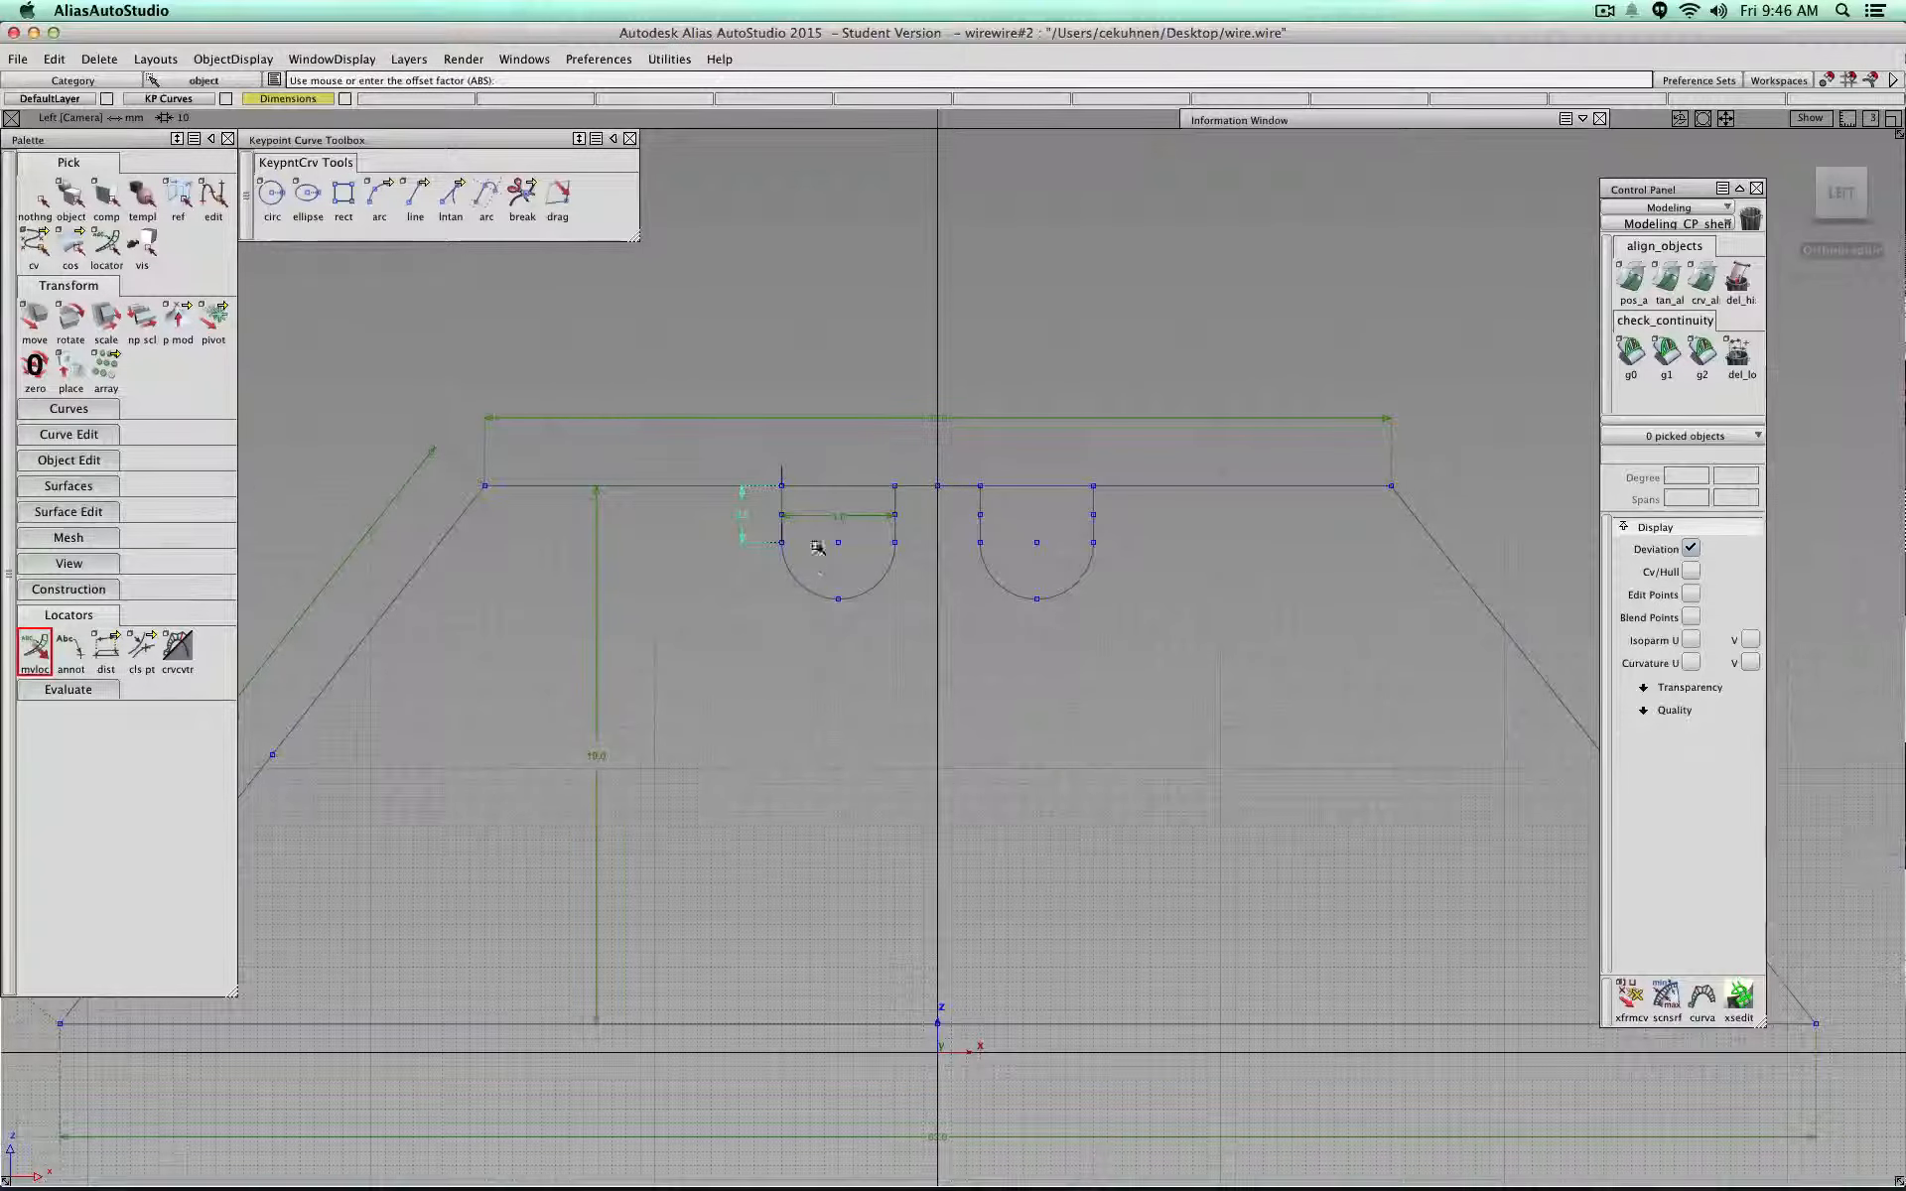
Step: Offset the left slot's width dimension line below the slot's arc and deselect the locator
left_click_drag(833, 521, 770, 629)
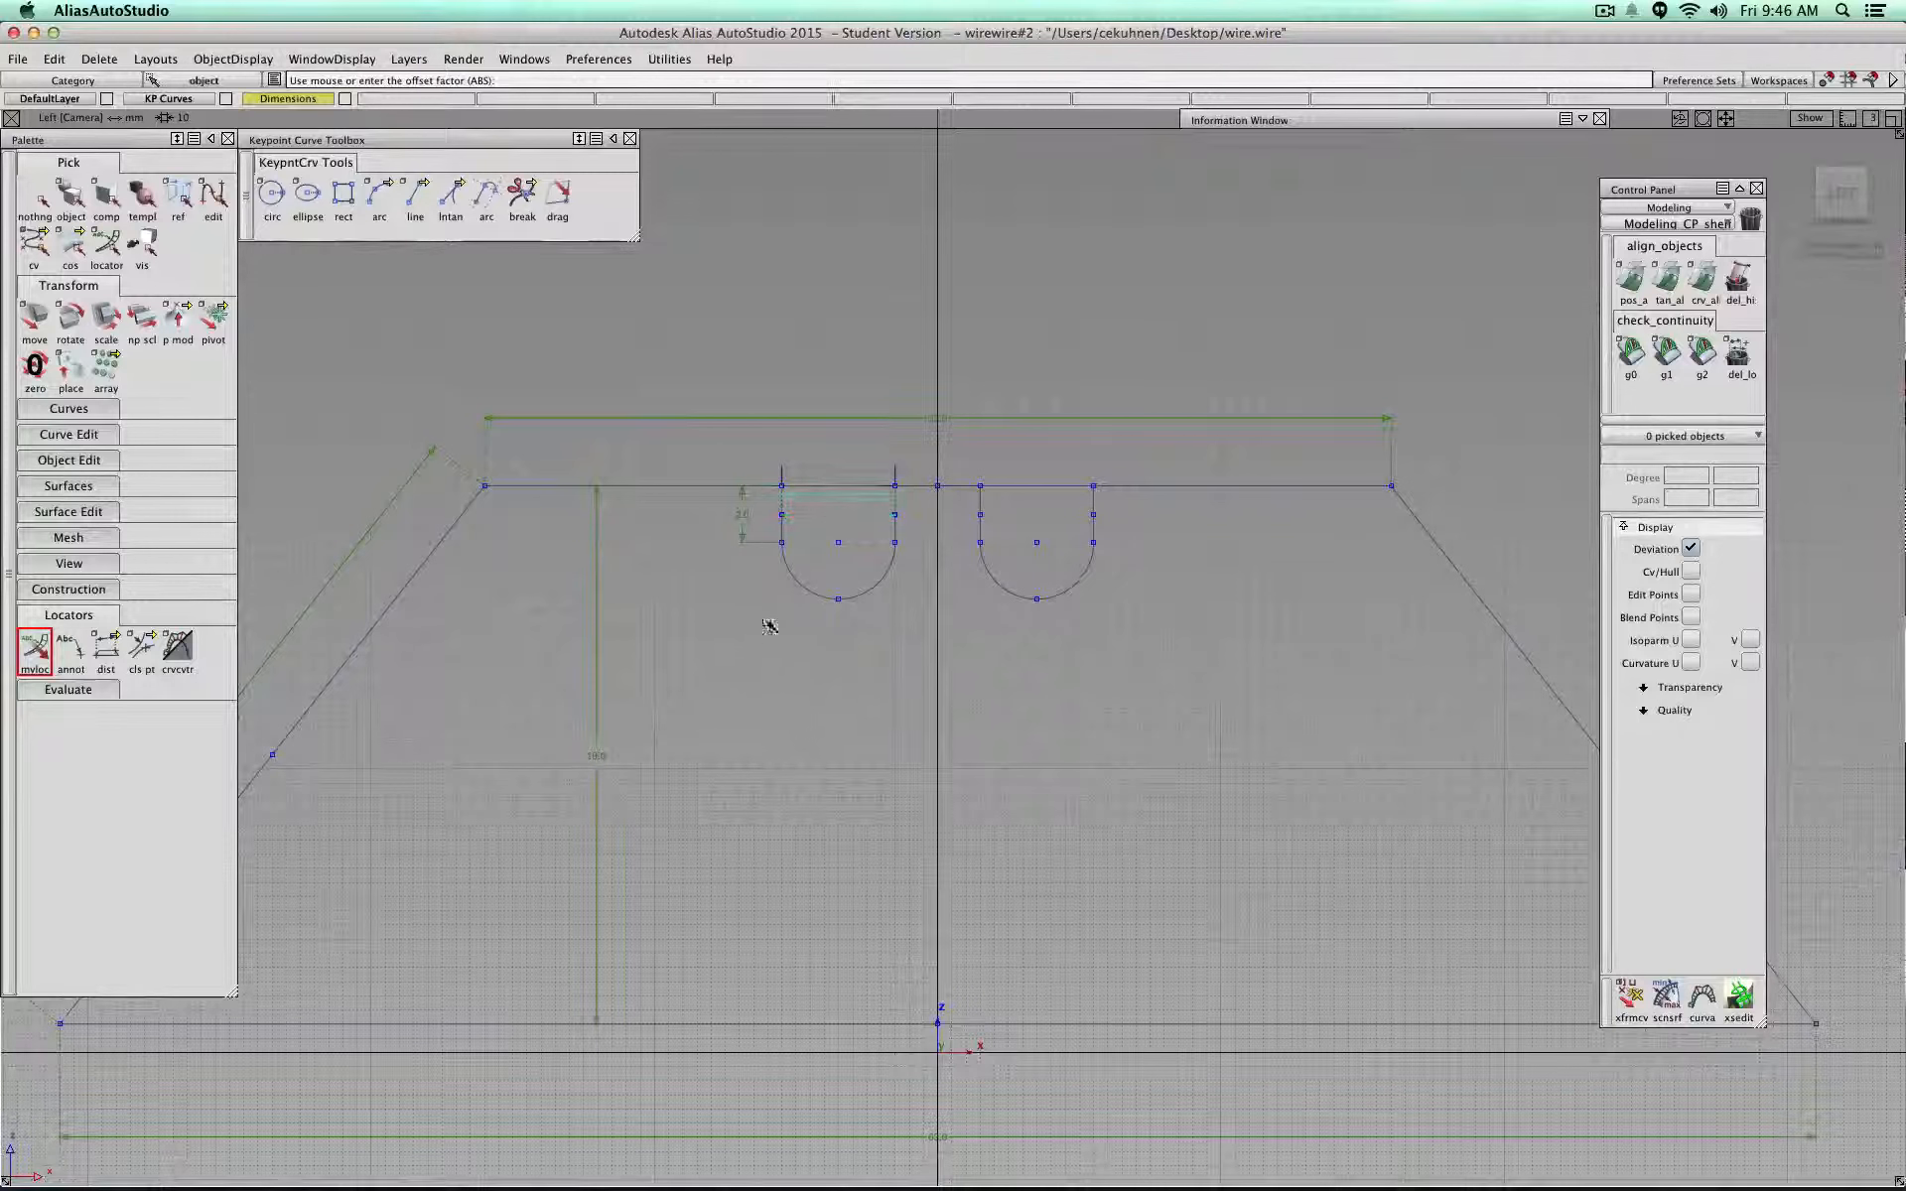
mouse_move(770, 518)
left_mouse_down()
mouse_move(768, 474)
mouse_move(770, 501)
left_mouse_up()
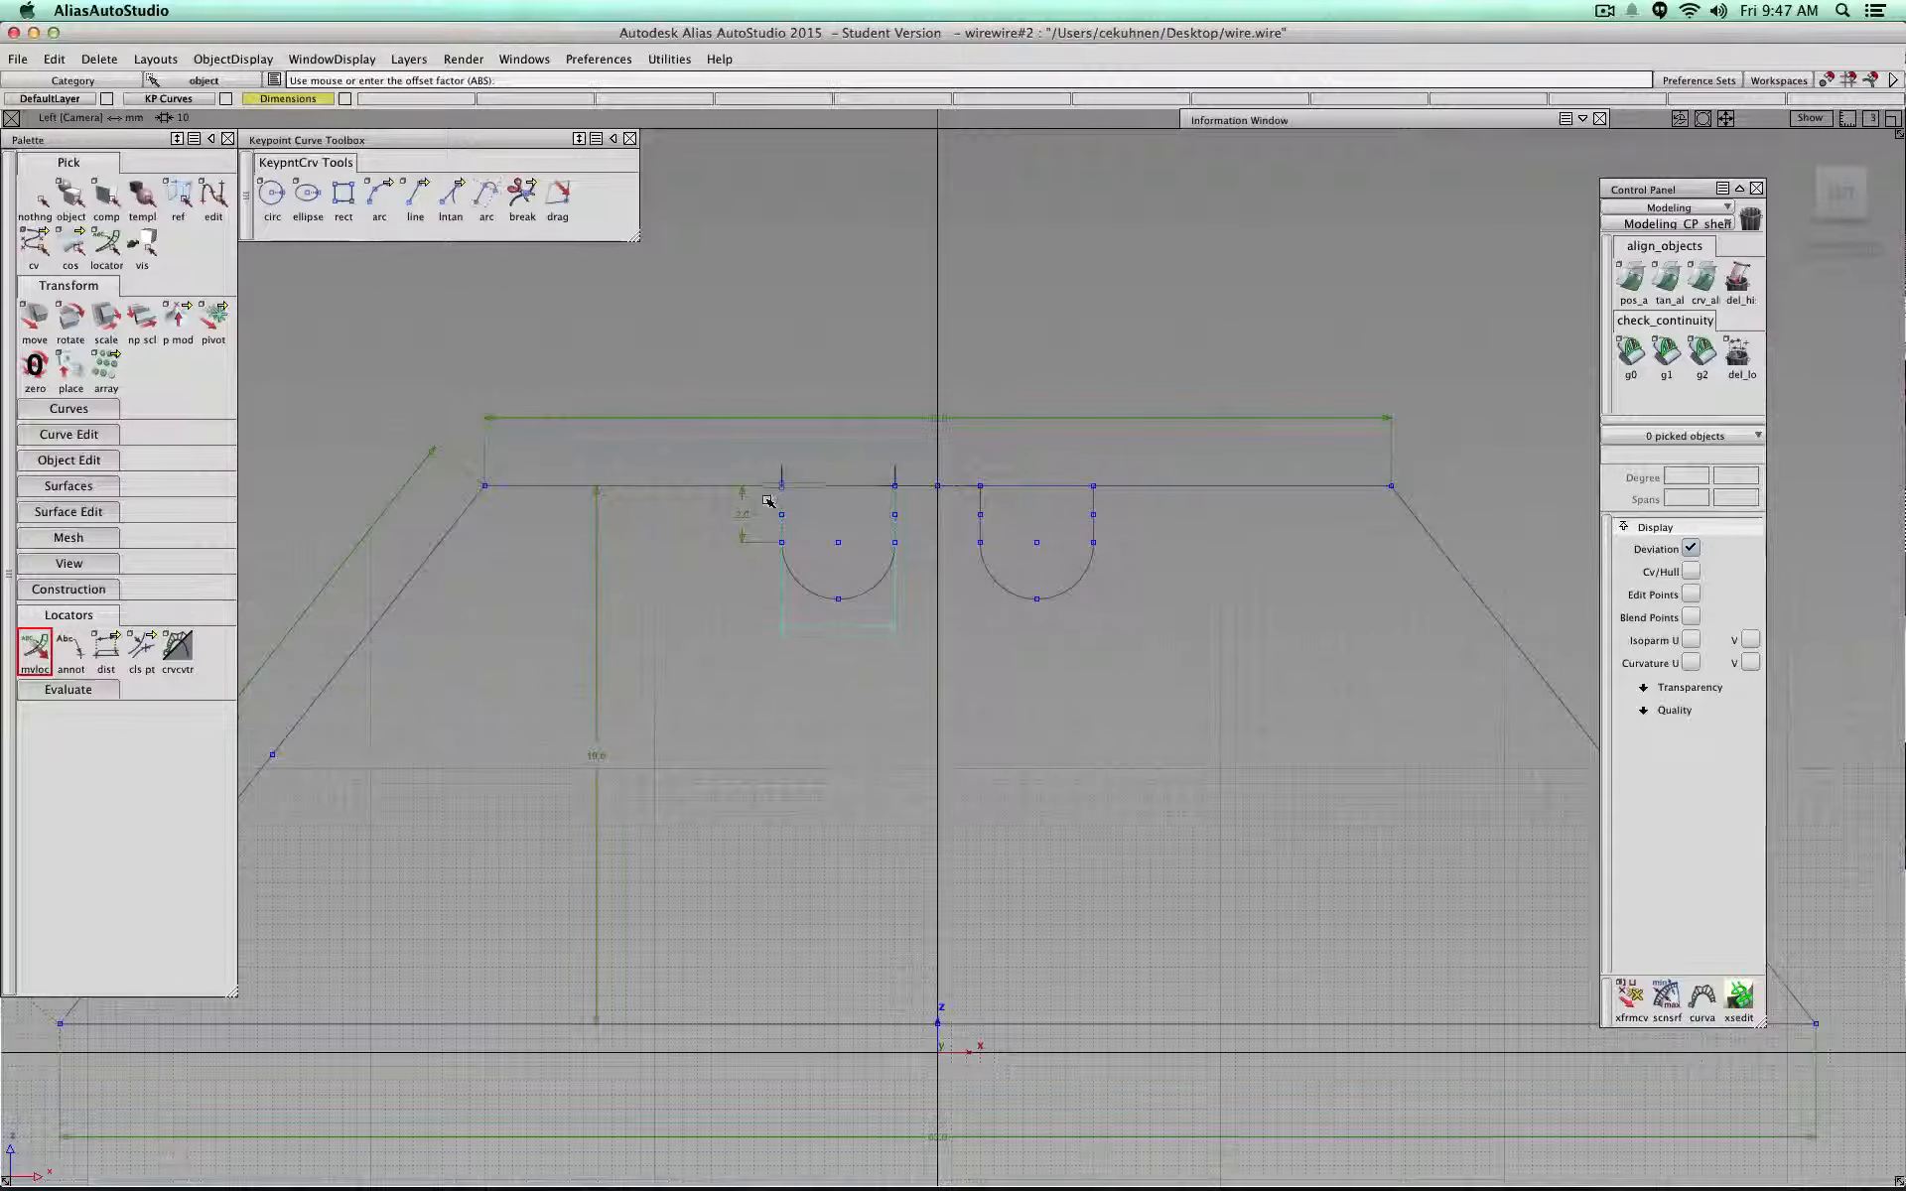
left_click(702, 731, "ctrl+shift")
left_click_drag(702, 730, 702, 687, "ctrl+shift")
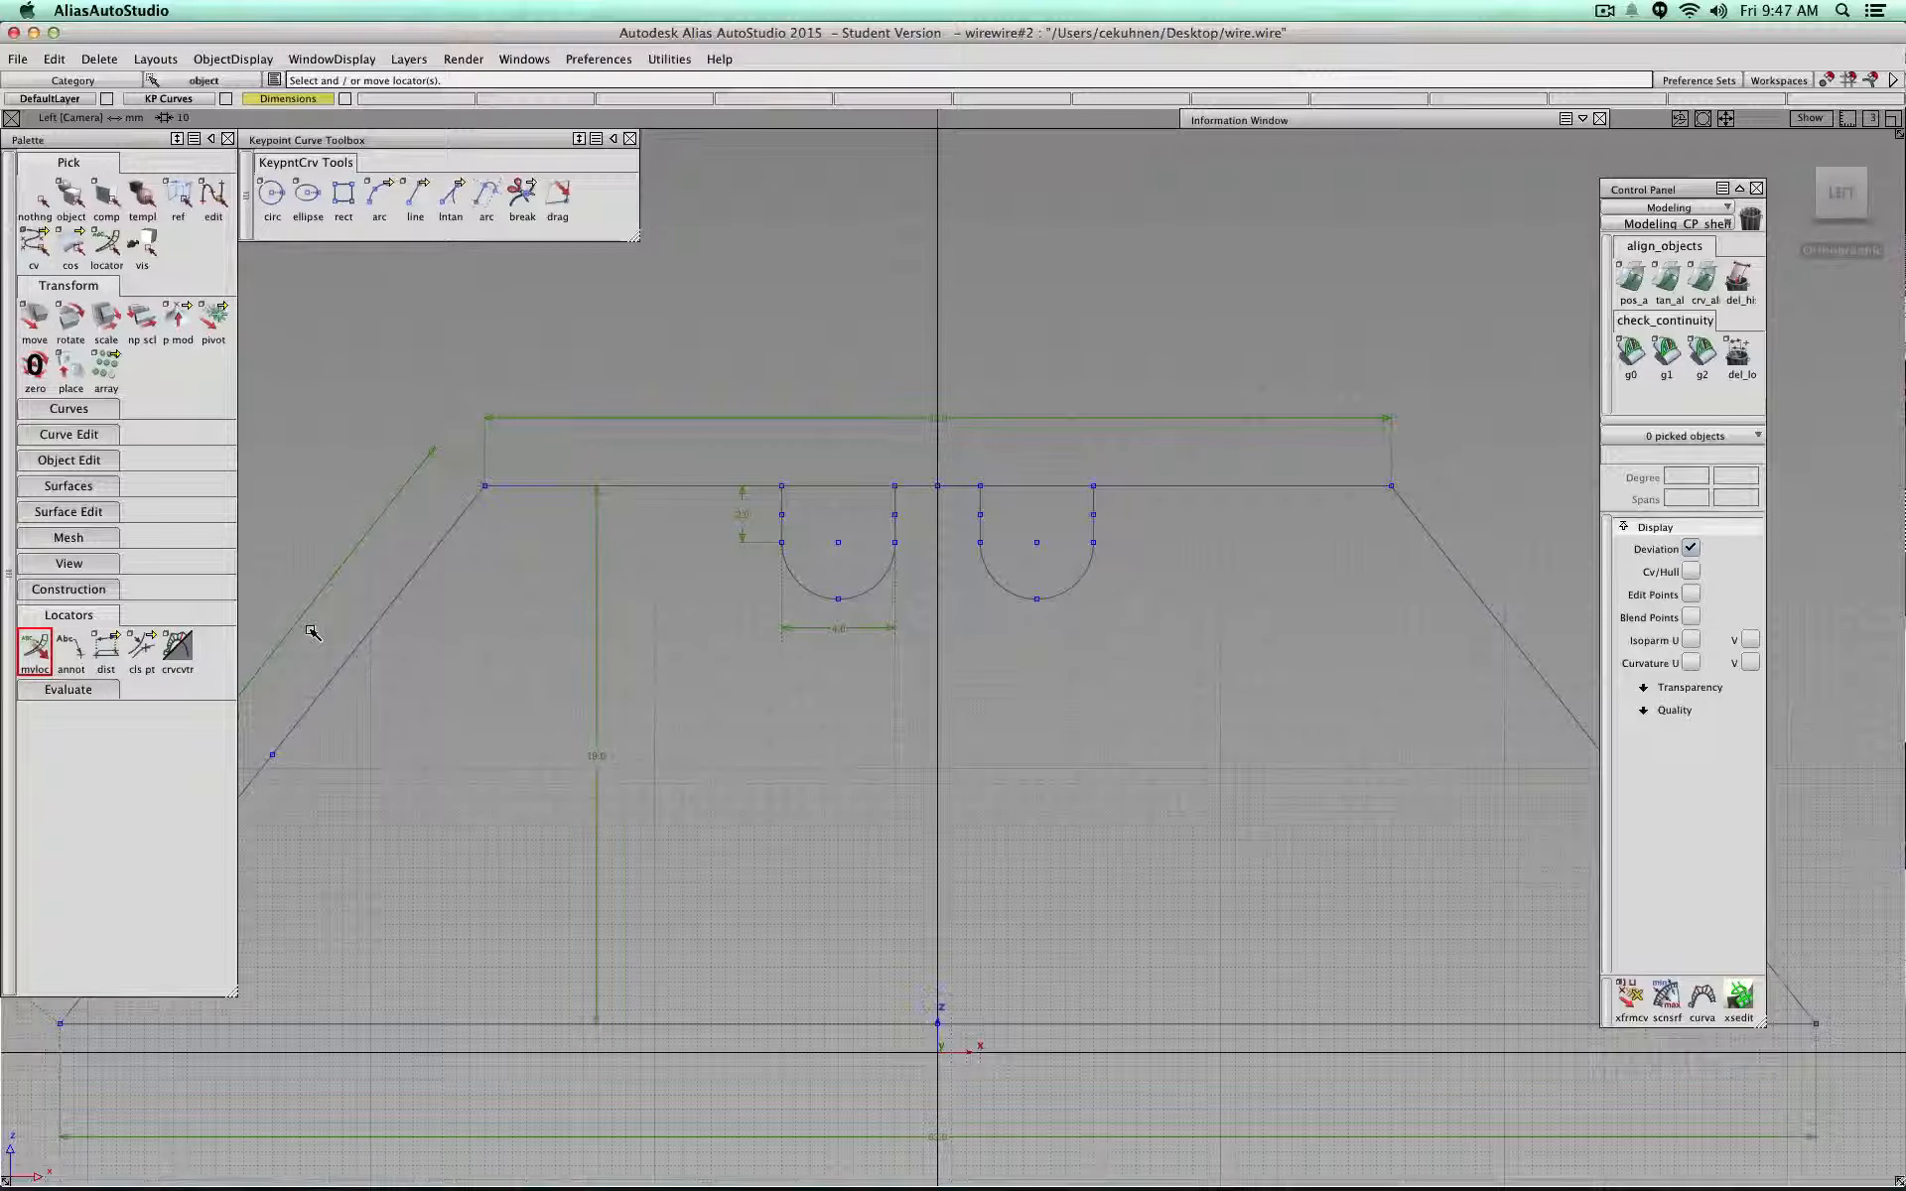
Step: Add a radius dimension to the right slot's arc, with its leader outside the arc at the lower left
left_click(106, 648)
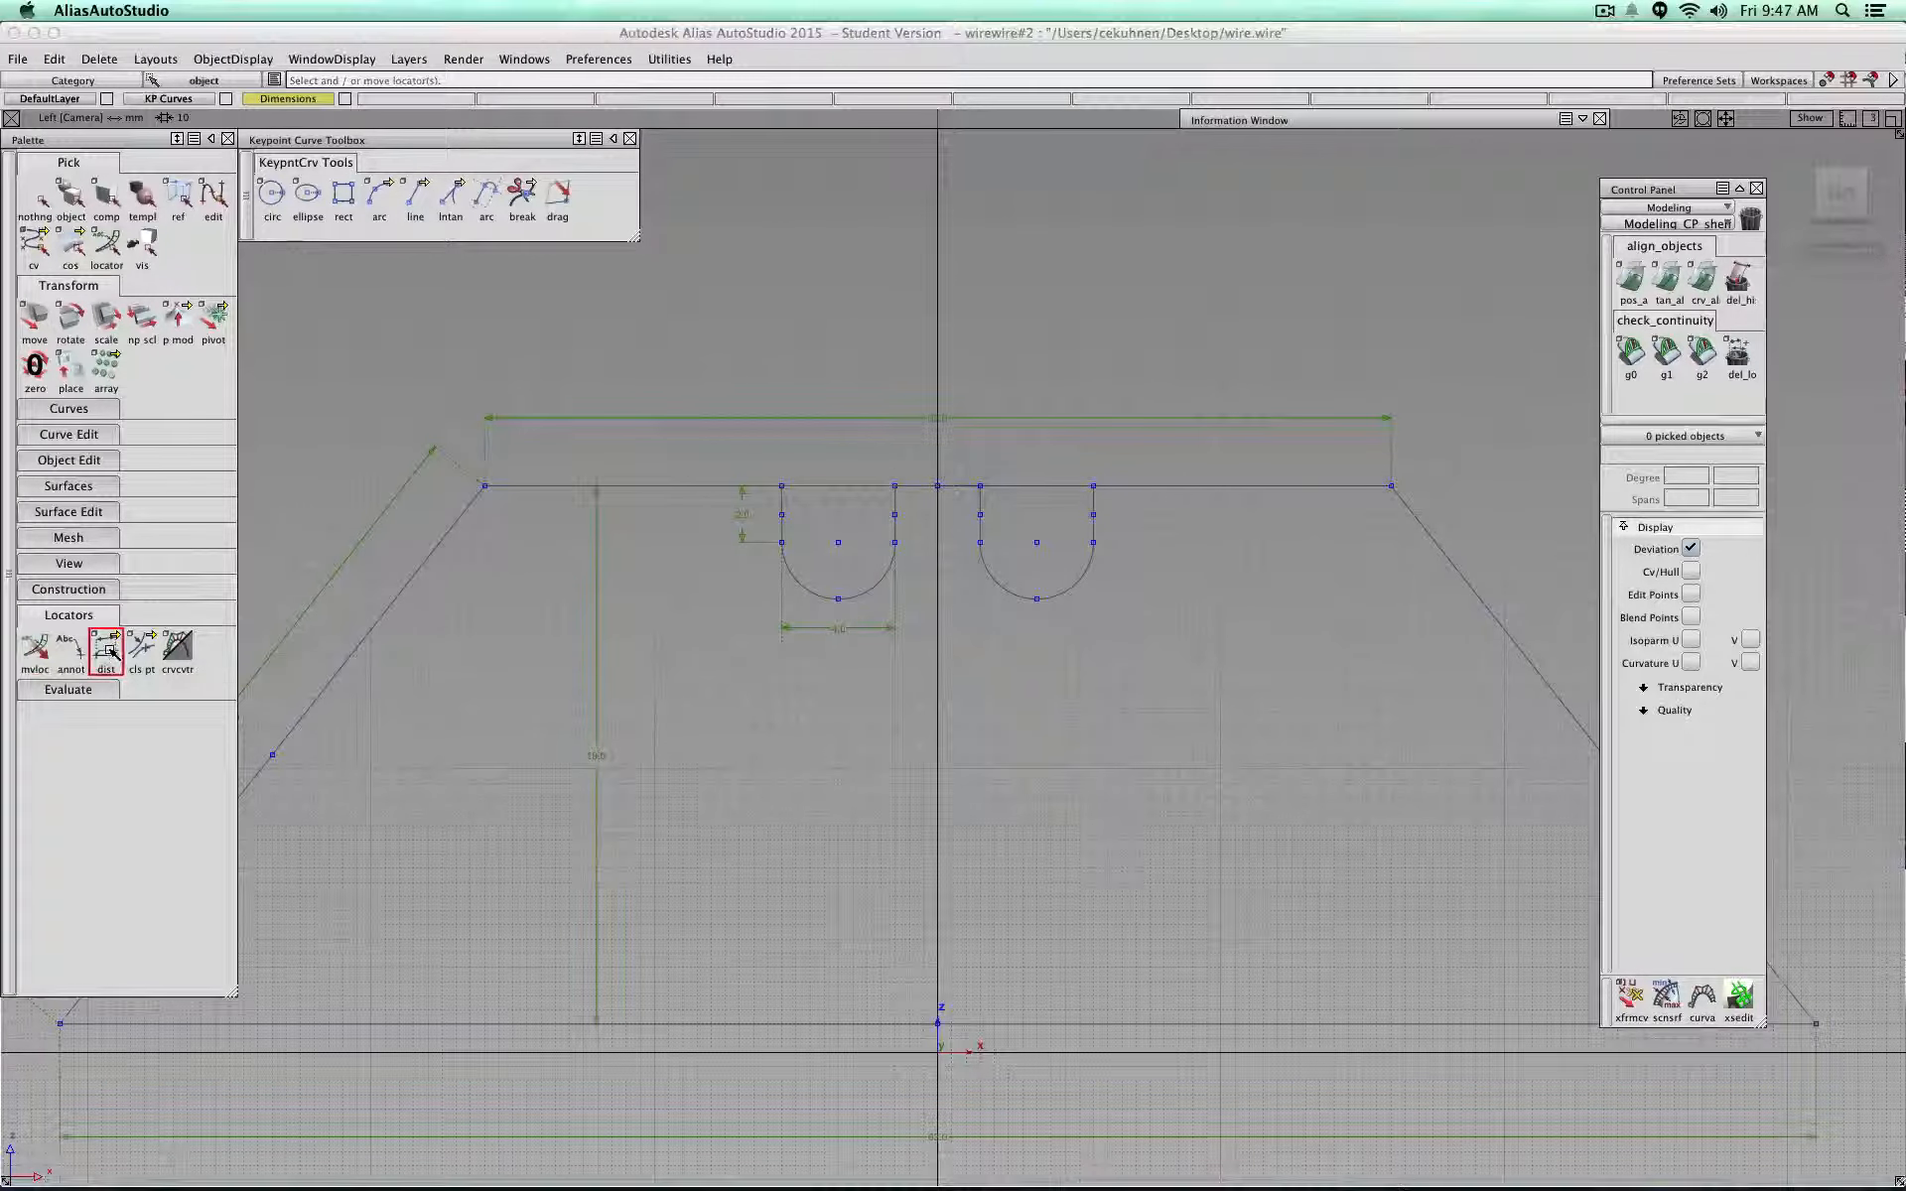
left_click_drag(109, 650, 226, 650)
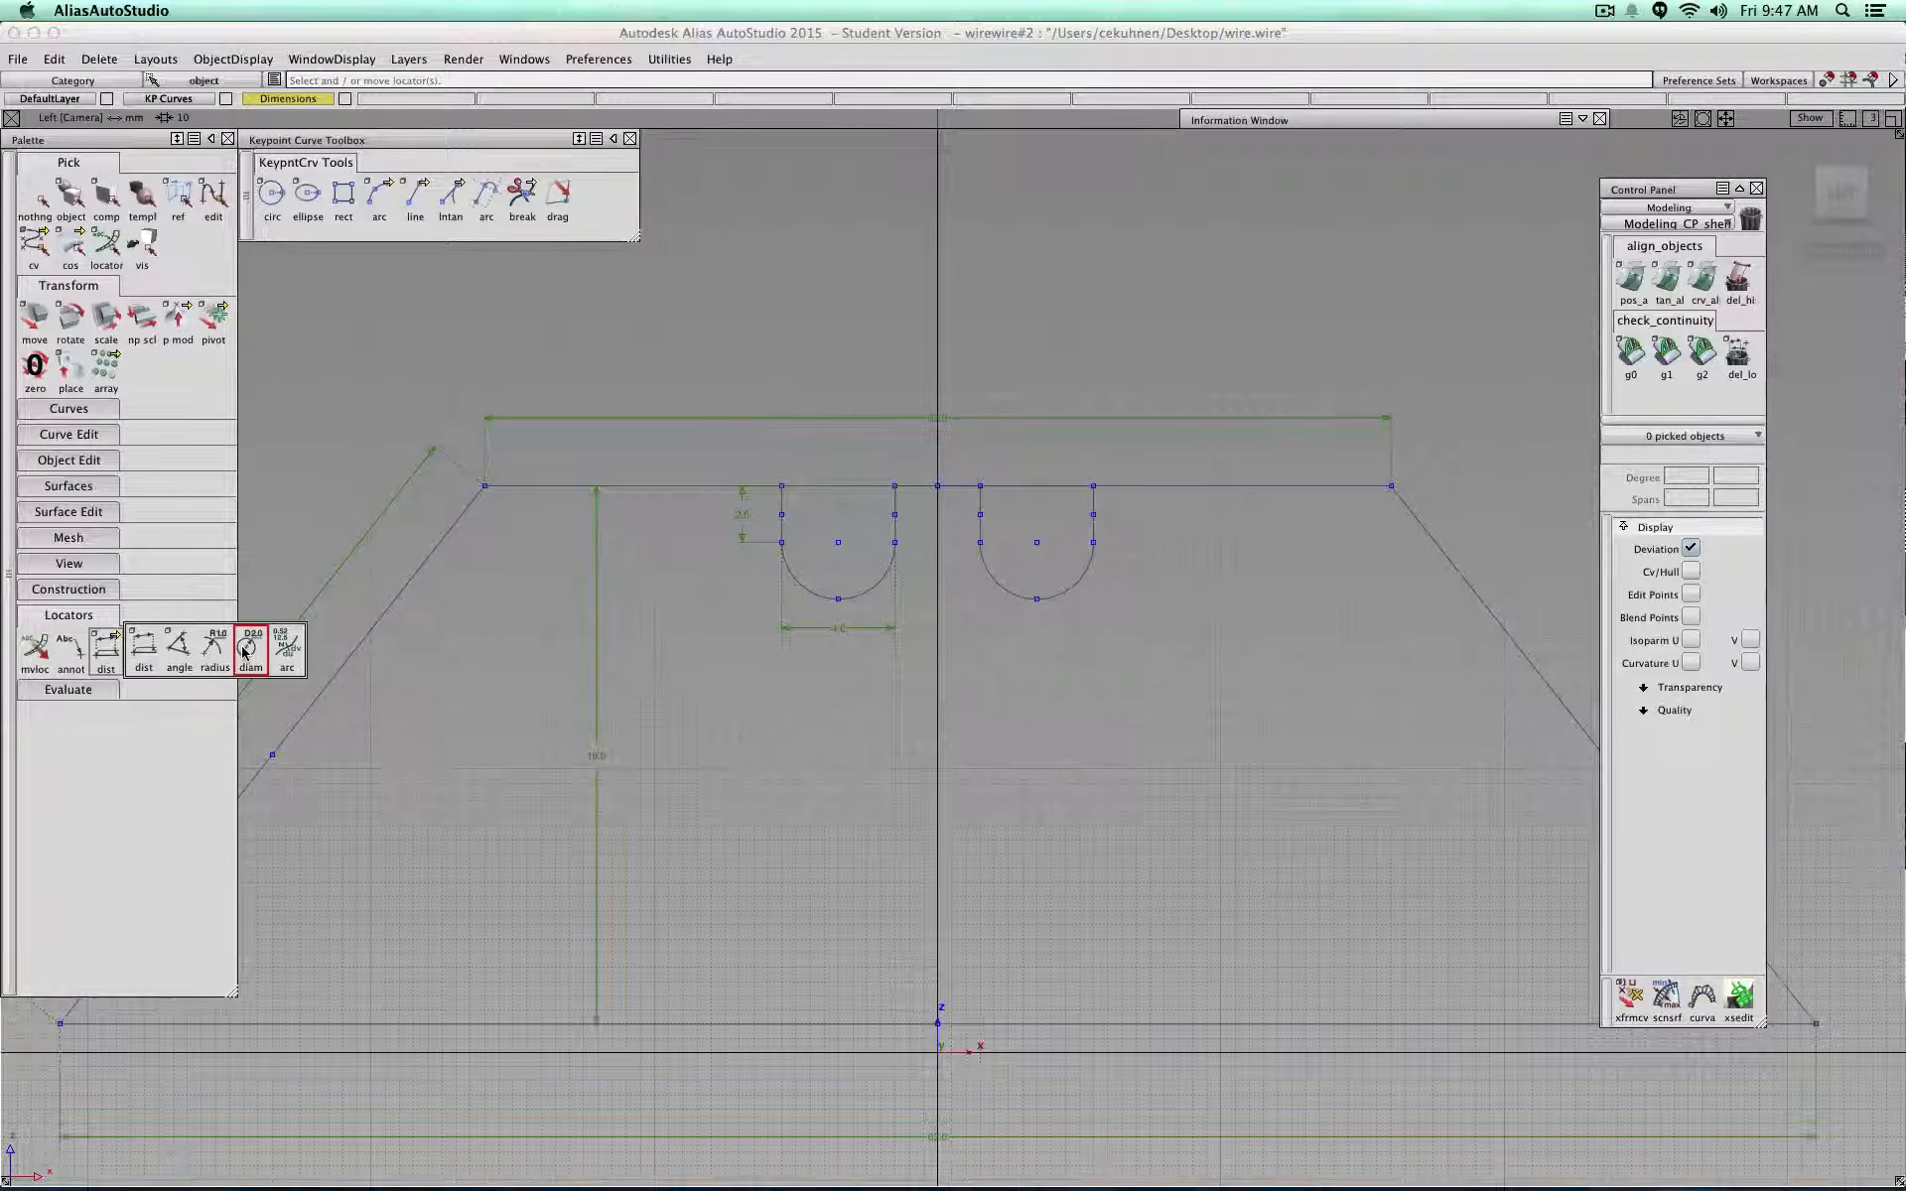
left_click_drag(244, 652, 214, 650)
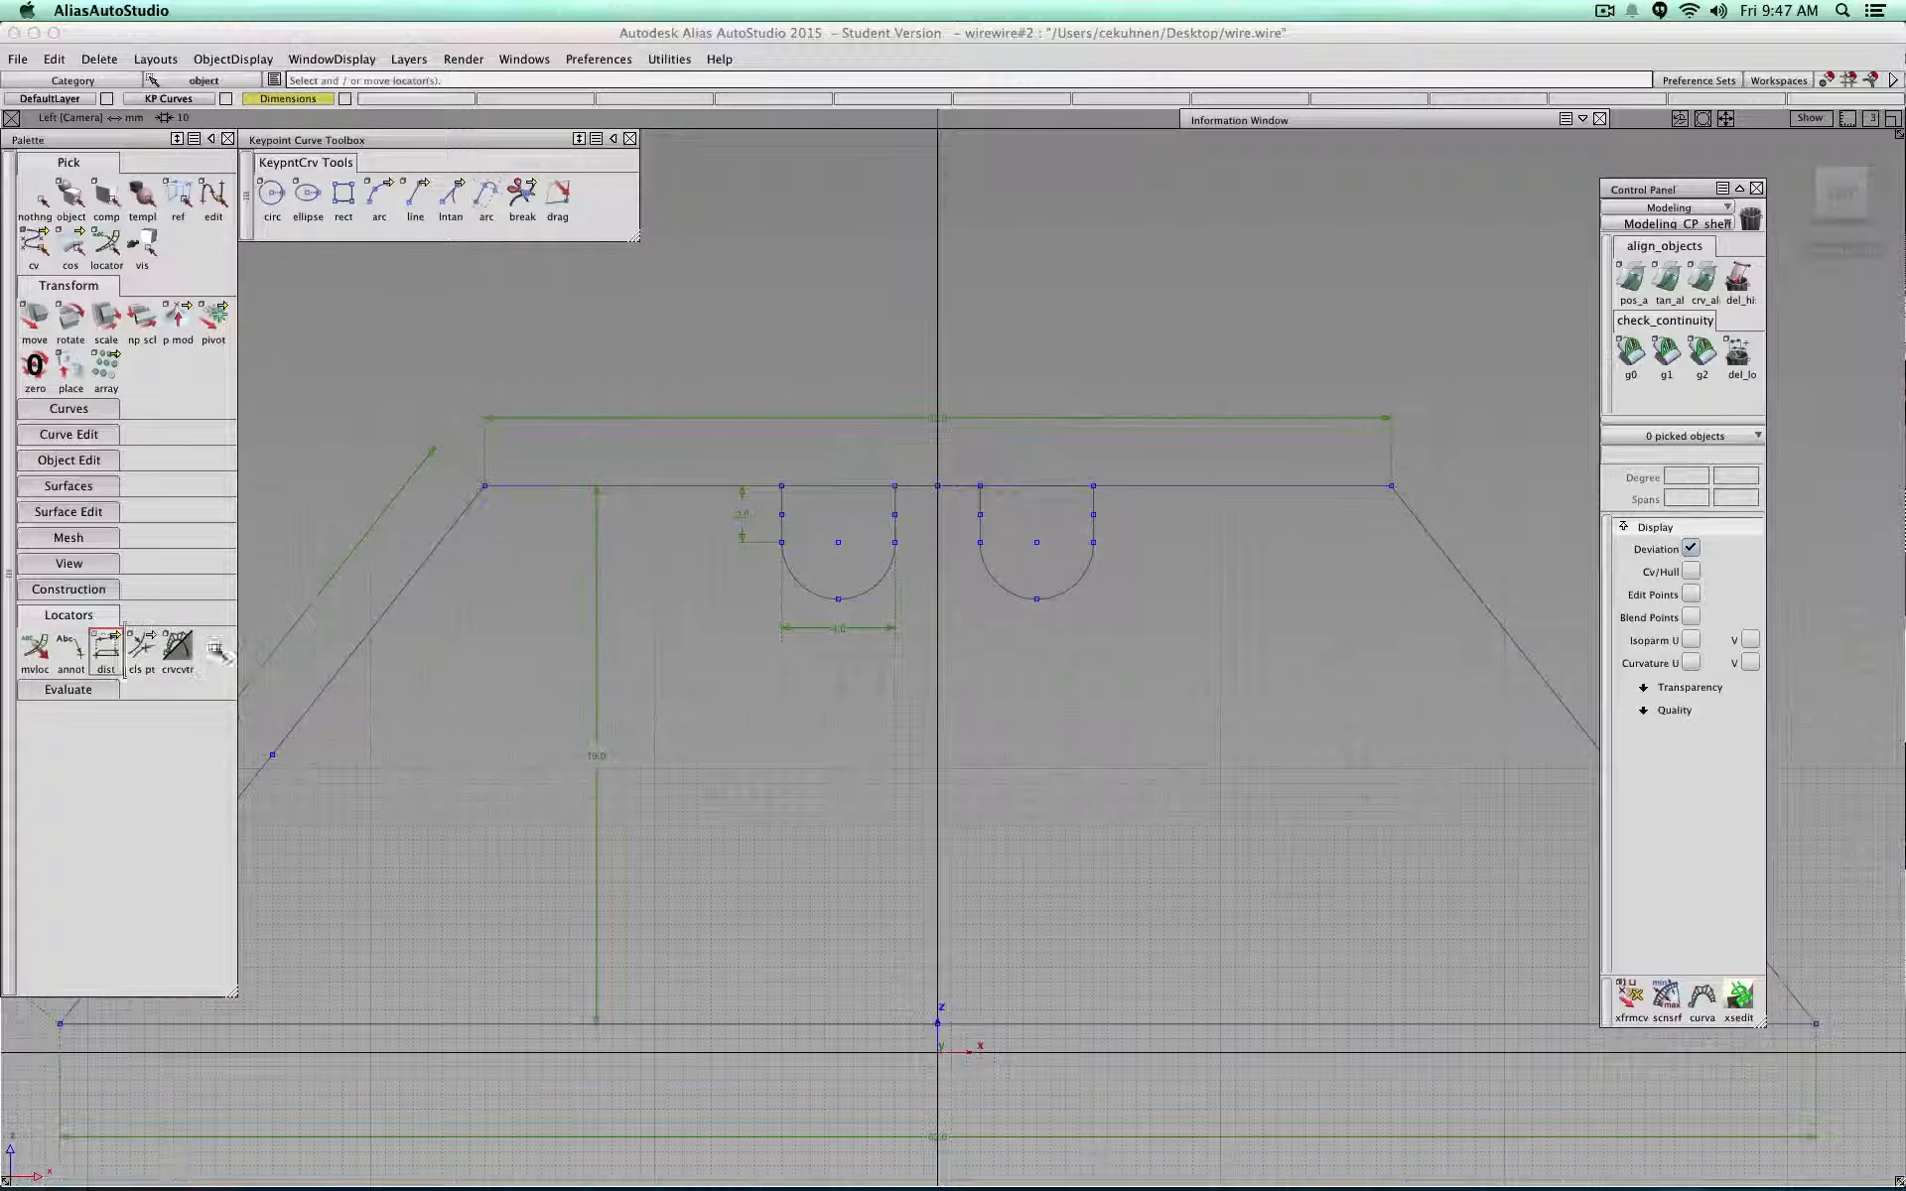
left_click(1022, 597)
left_click_drag(978, 650, 1063, 630)
left_click(30, 663)
right_click_drag(1063, 629, 1365, 625, "alt+shift")
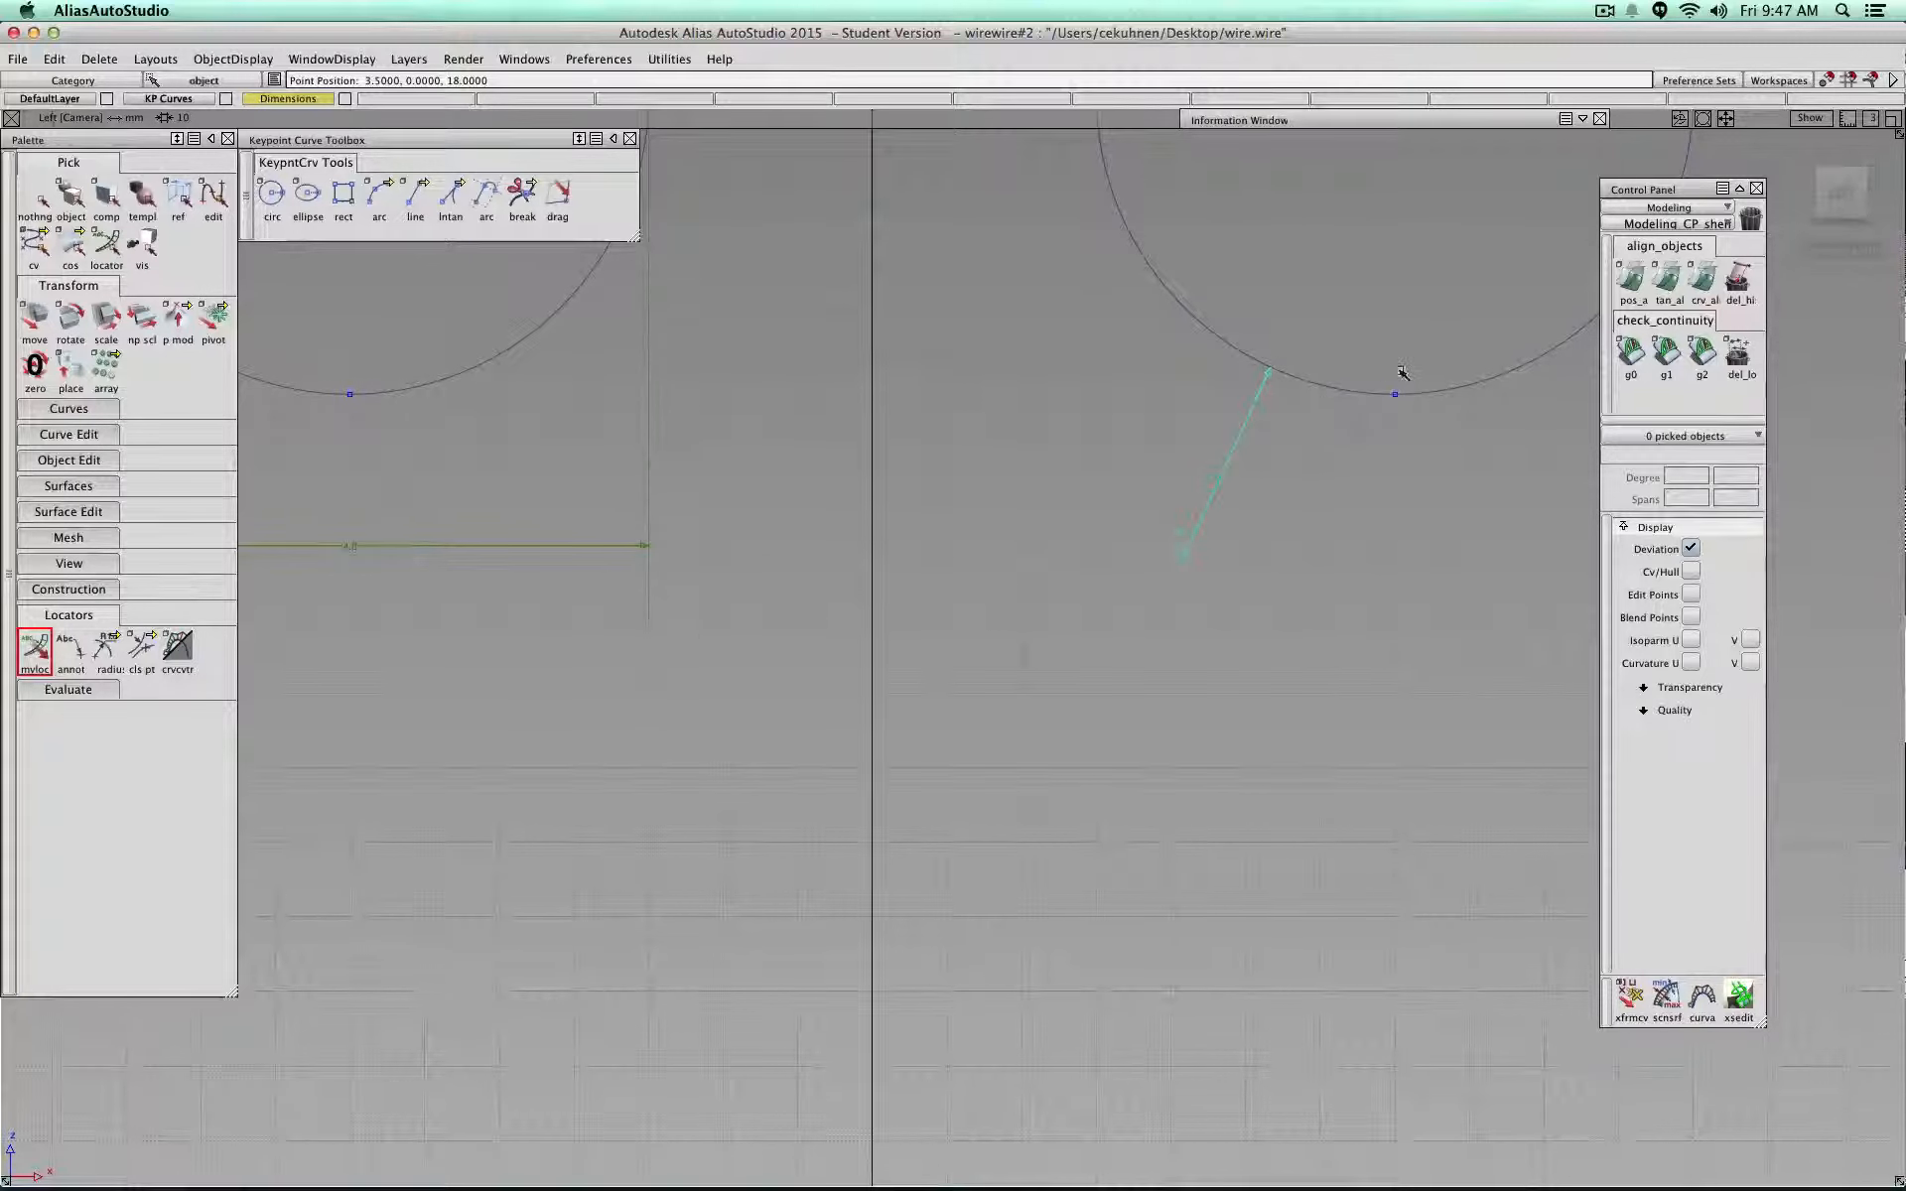
mouse_move(1272, 368)
left_mouse_down()
mouse_move(1236, 343)
mouse_move(1298, 355)
mouse_move(1295, 375)
left_mouse_up()
right_click_drag(1271, 638, 1122, 647, "alt+shift")
mouse_move(1005, 632)
left_mouse_down()
mouse_move(978, 632)
mouse_move(1052, 617)
mouse_move(1001, 593)
left_mouse_up()
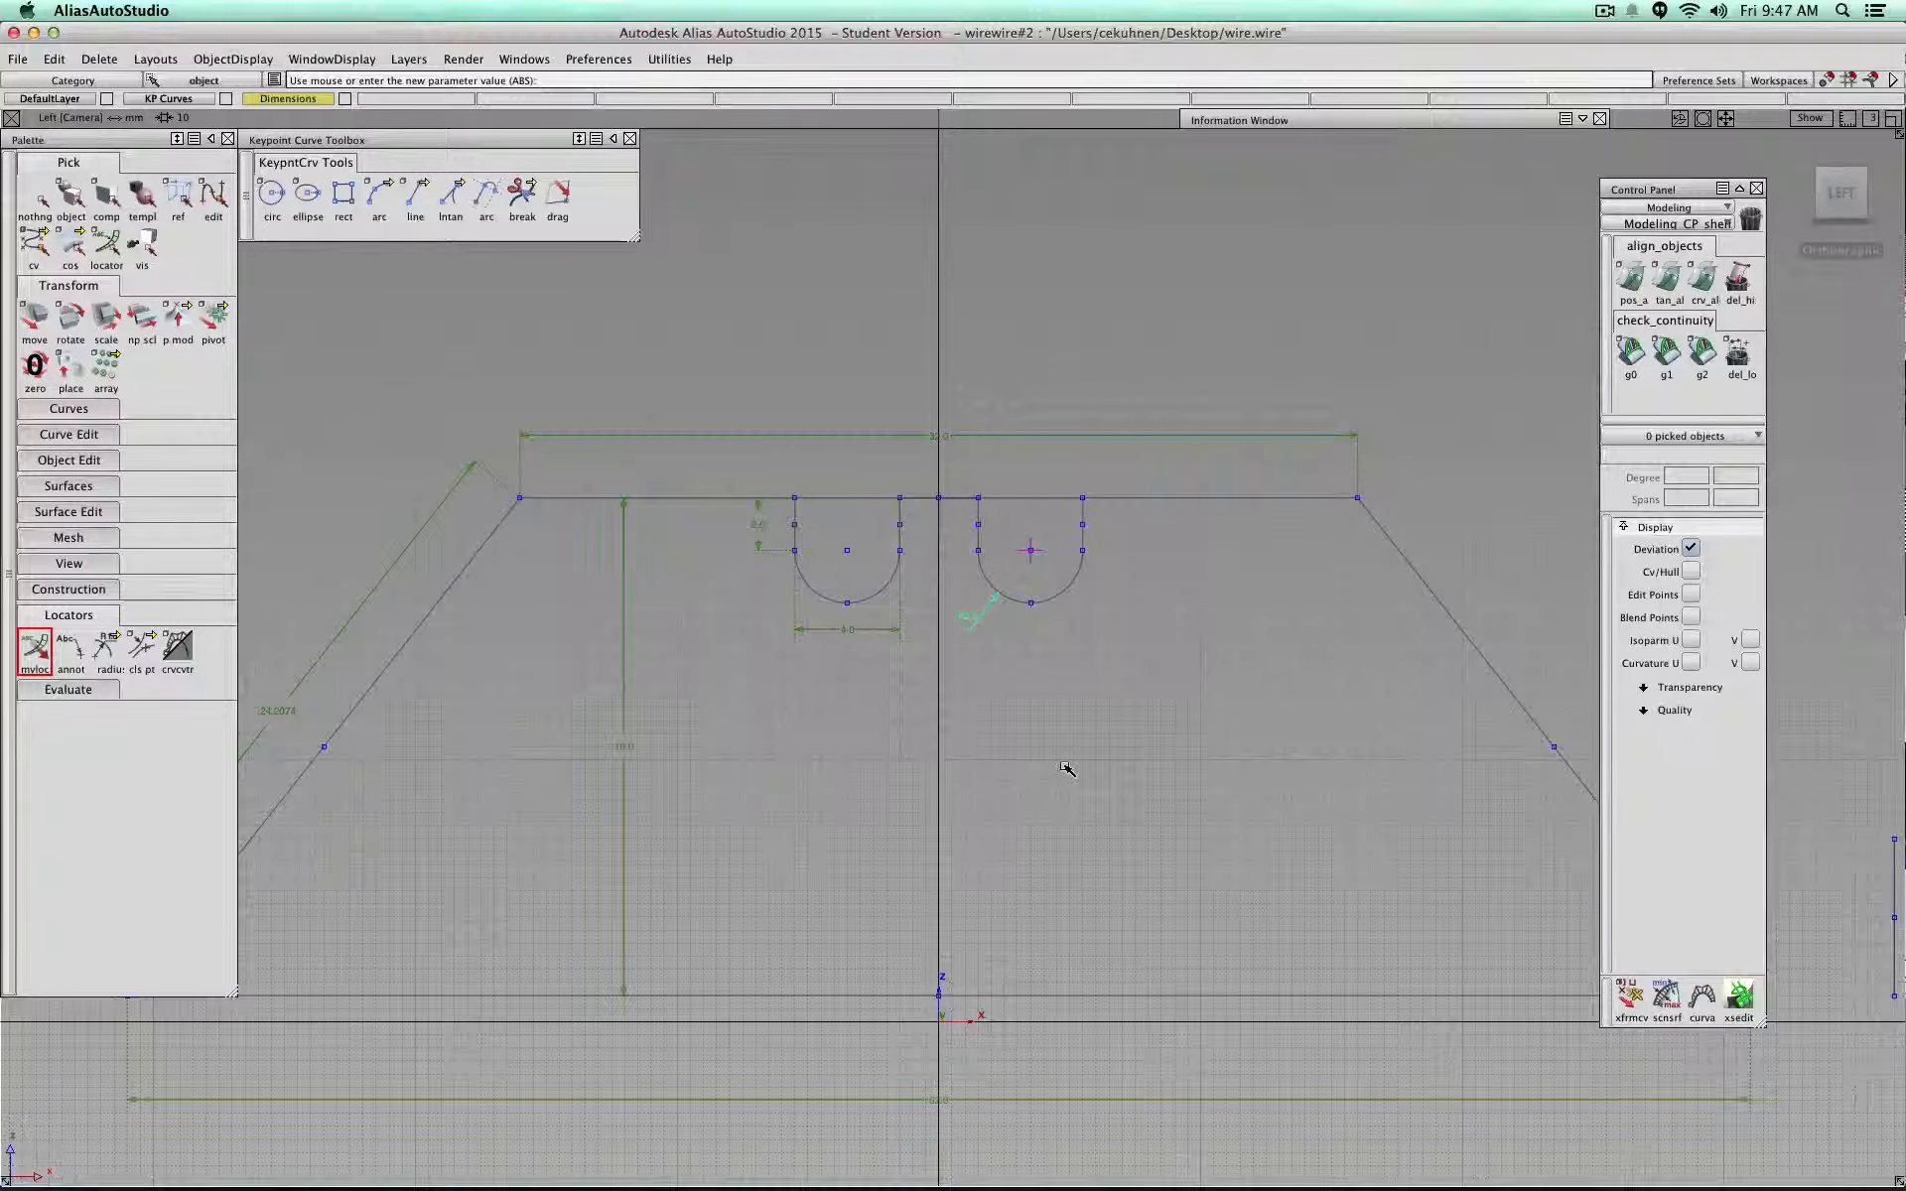
Step: Add a distance dimension between the facing sides of the two slots and line it up with the slot width dimension below
scroll(1065, 768, "down", 3)
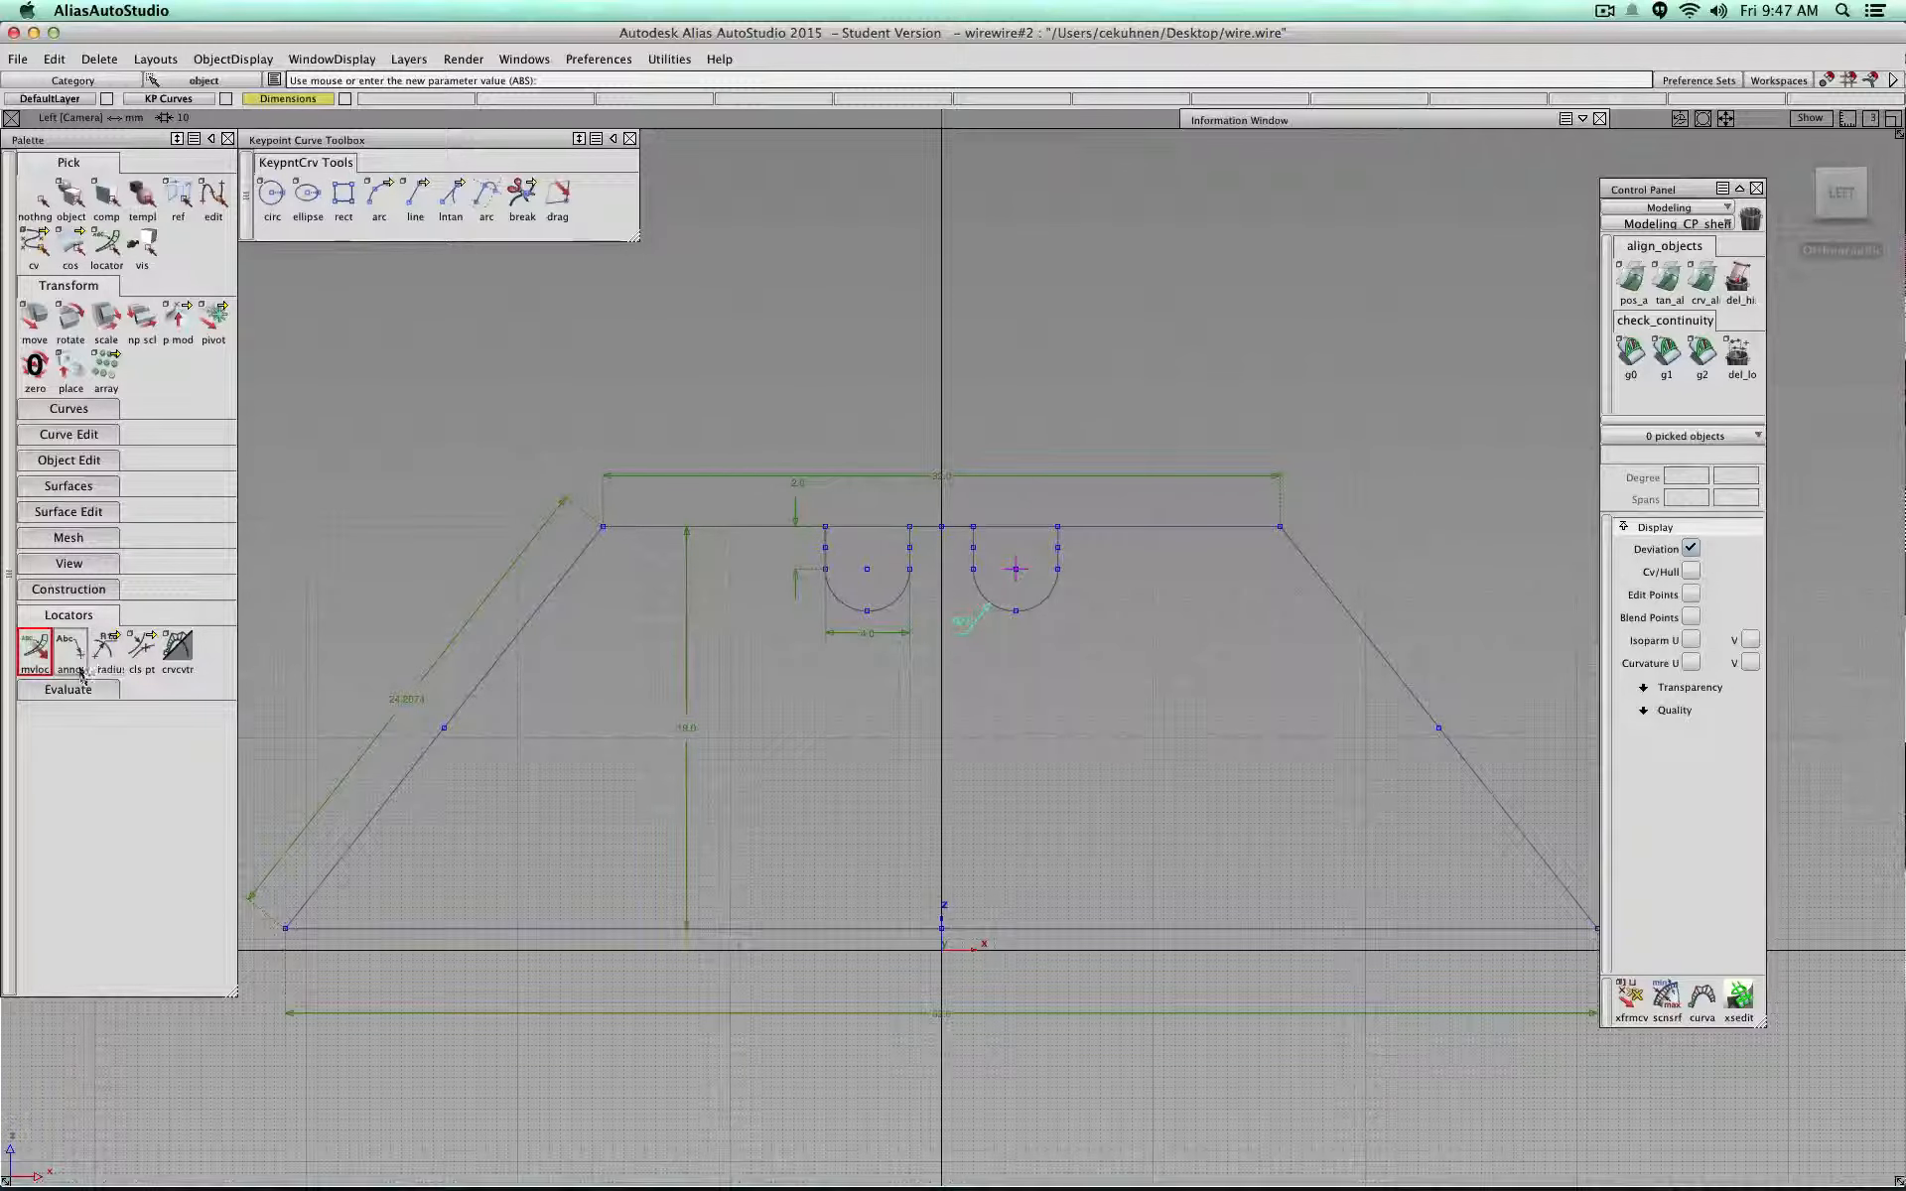
left_click_drag(106, 647, 141, 653)
right_click_drag(844, 596, 923, 591, "alt+shift")
middle_click_drag(935, 550, 913, 655, "alt+shift")
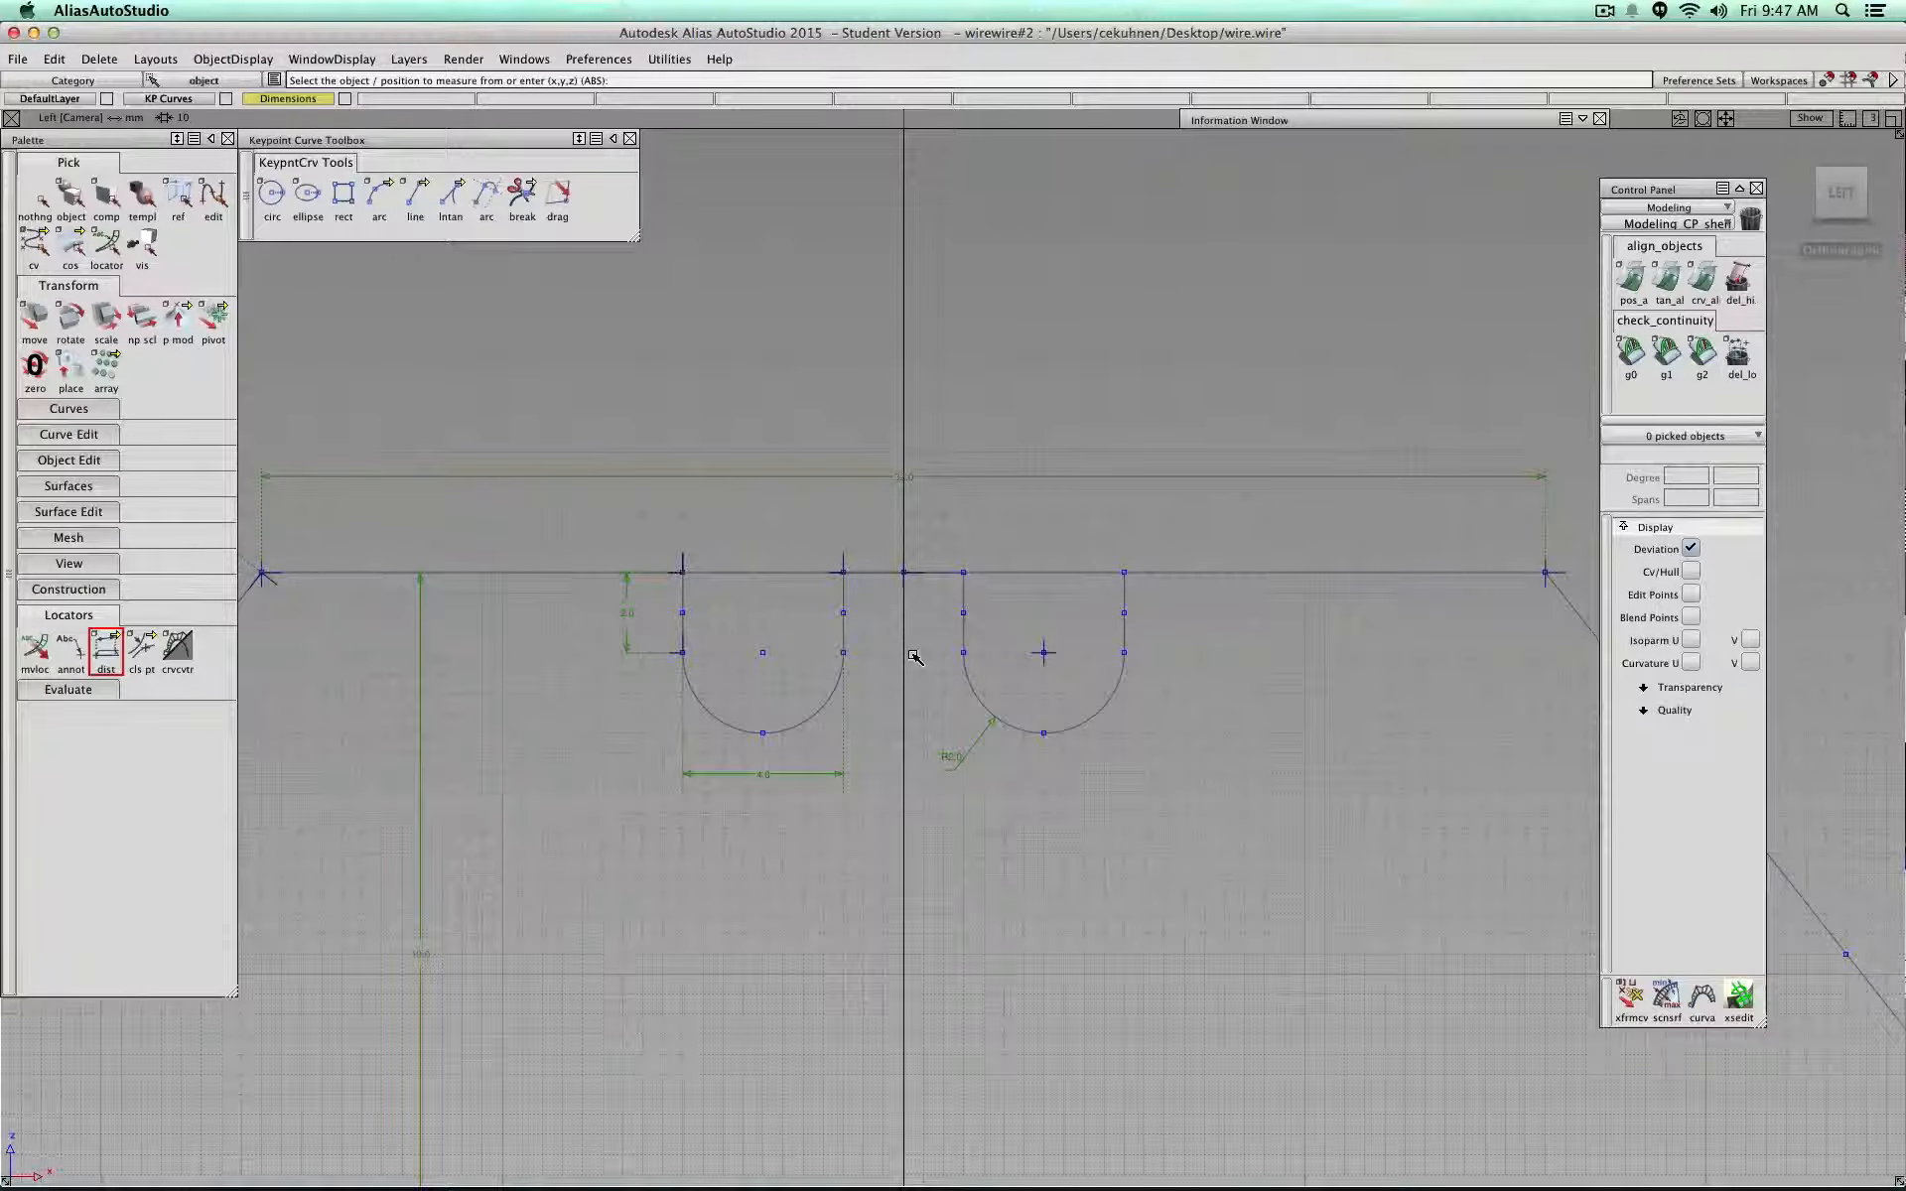
left_click(844, 634)
left_click(965, 633)
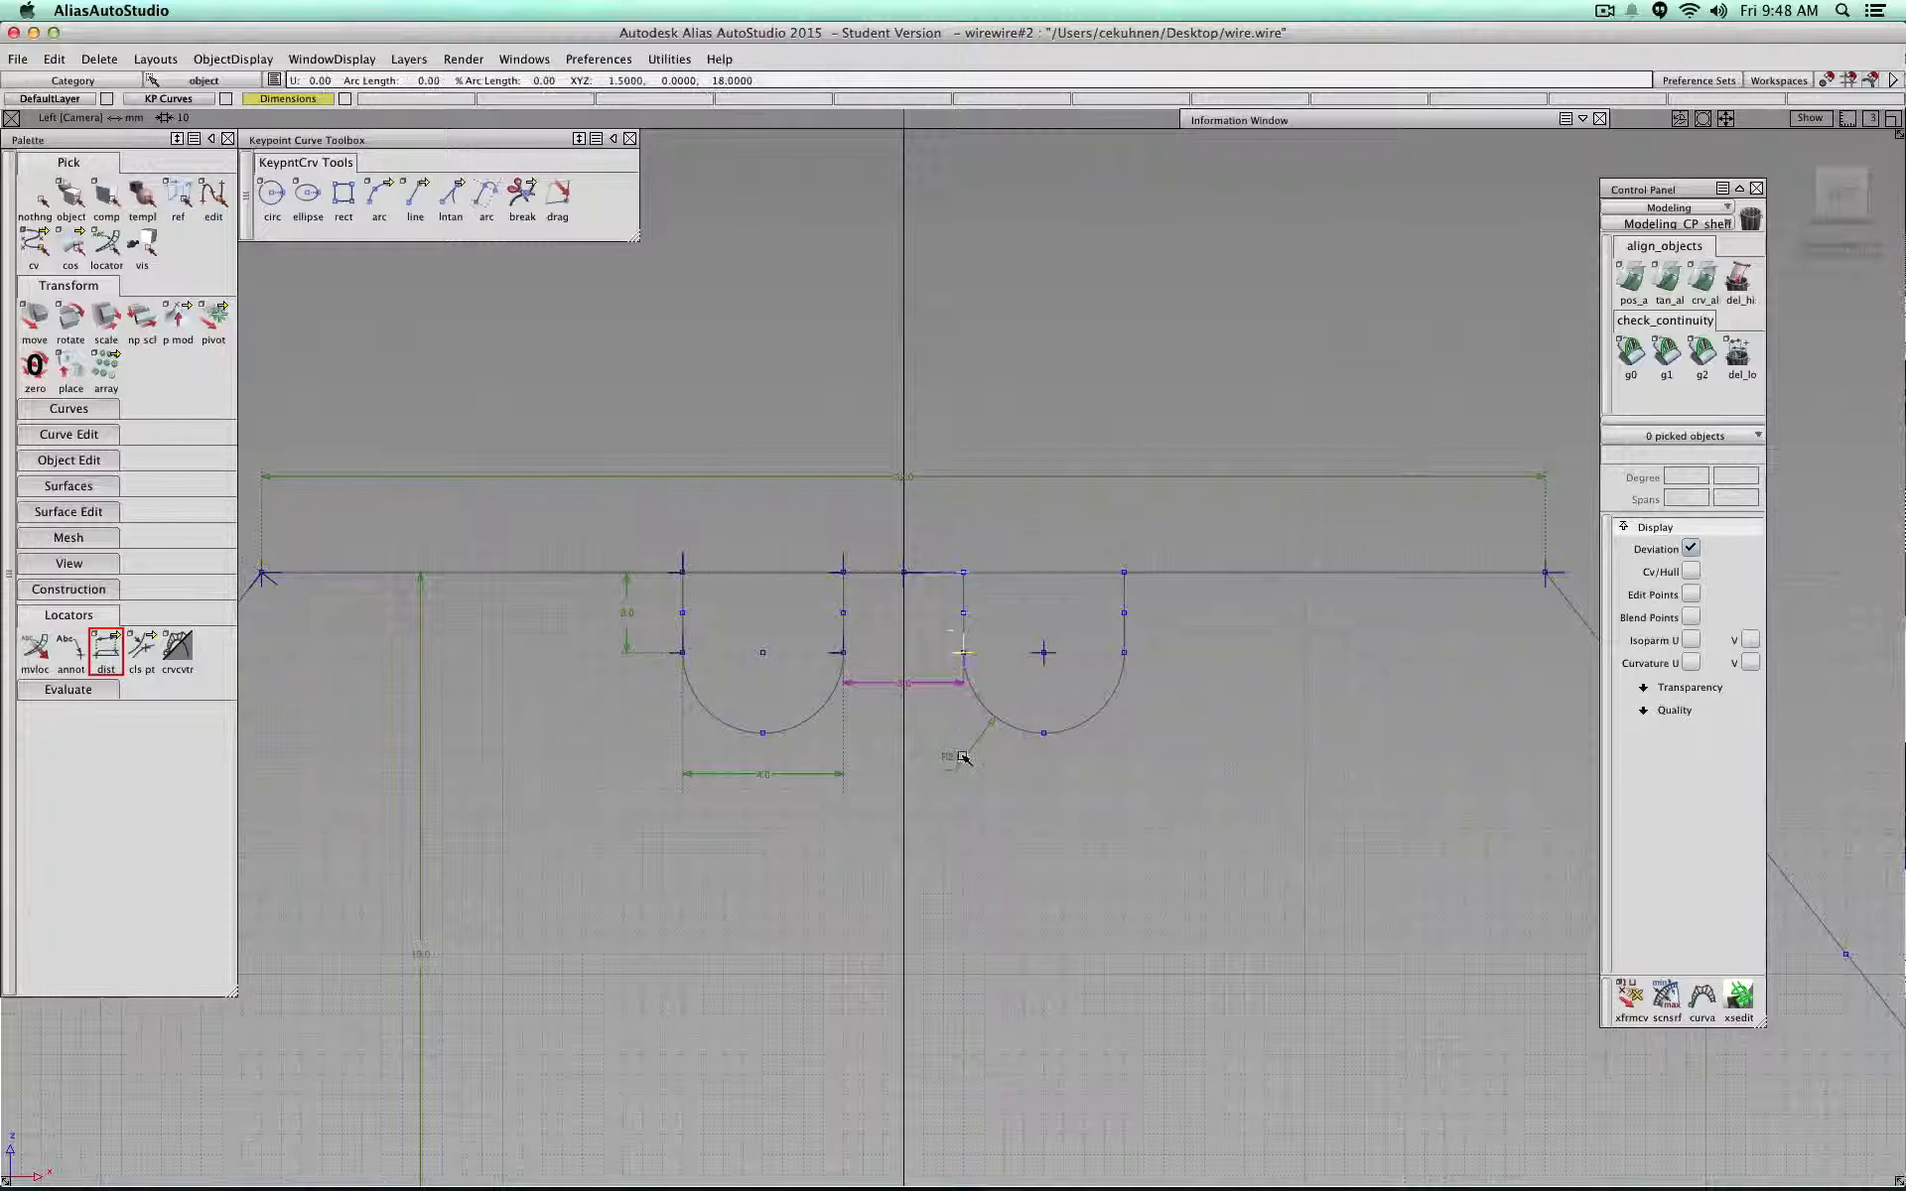
left_click(34, 650)
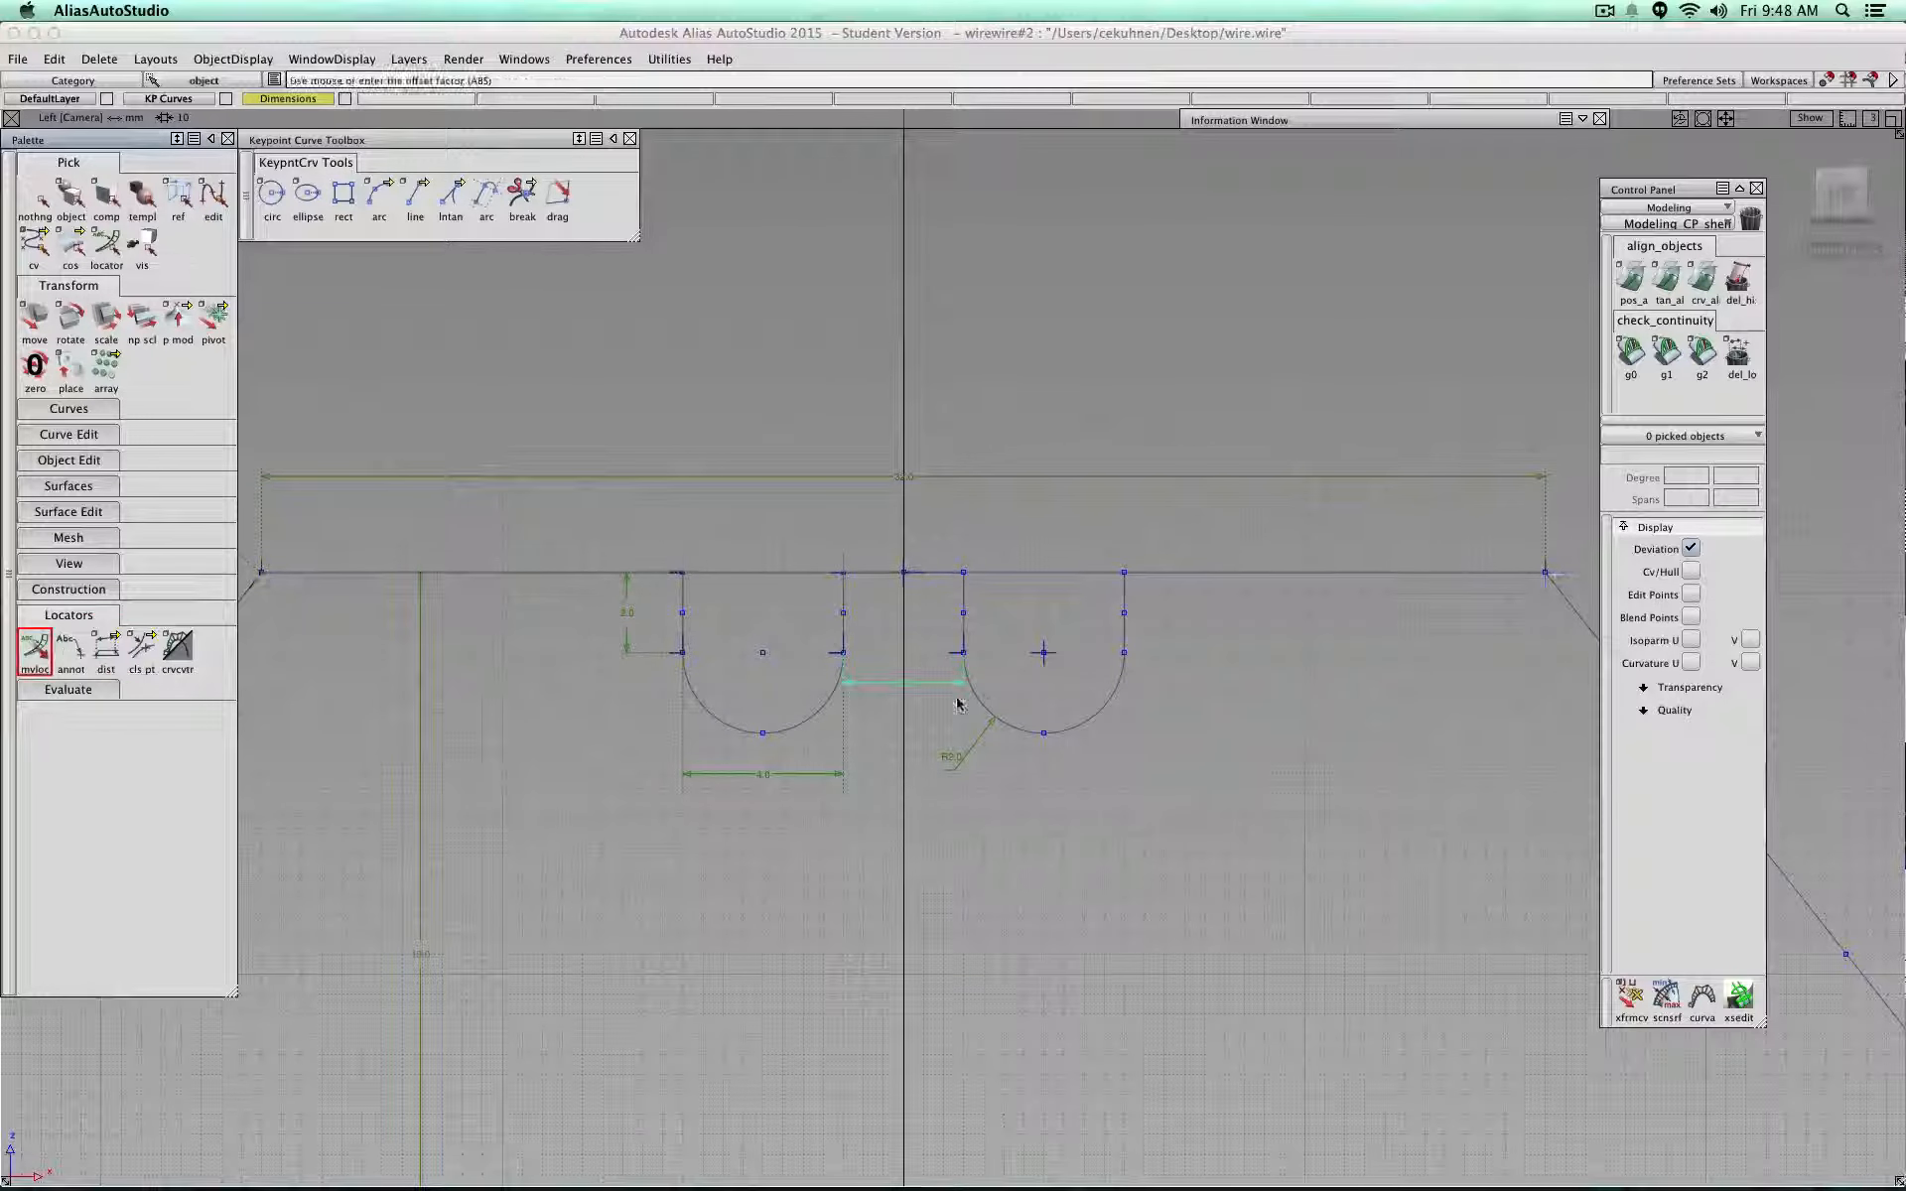
left_click(896, 685)
left_click_drag(912, 654, 949, 600)
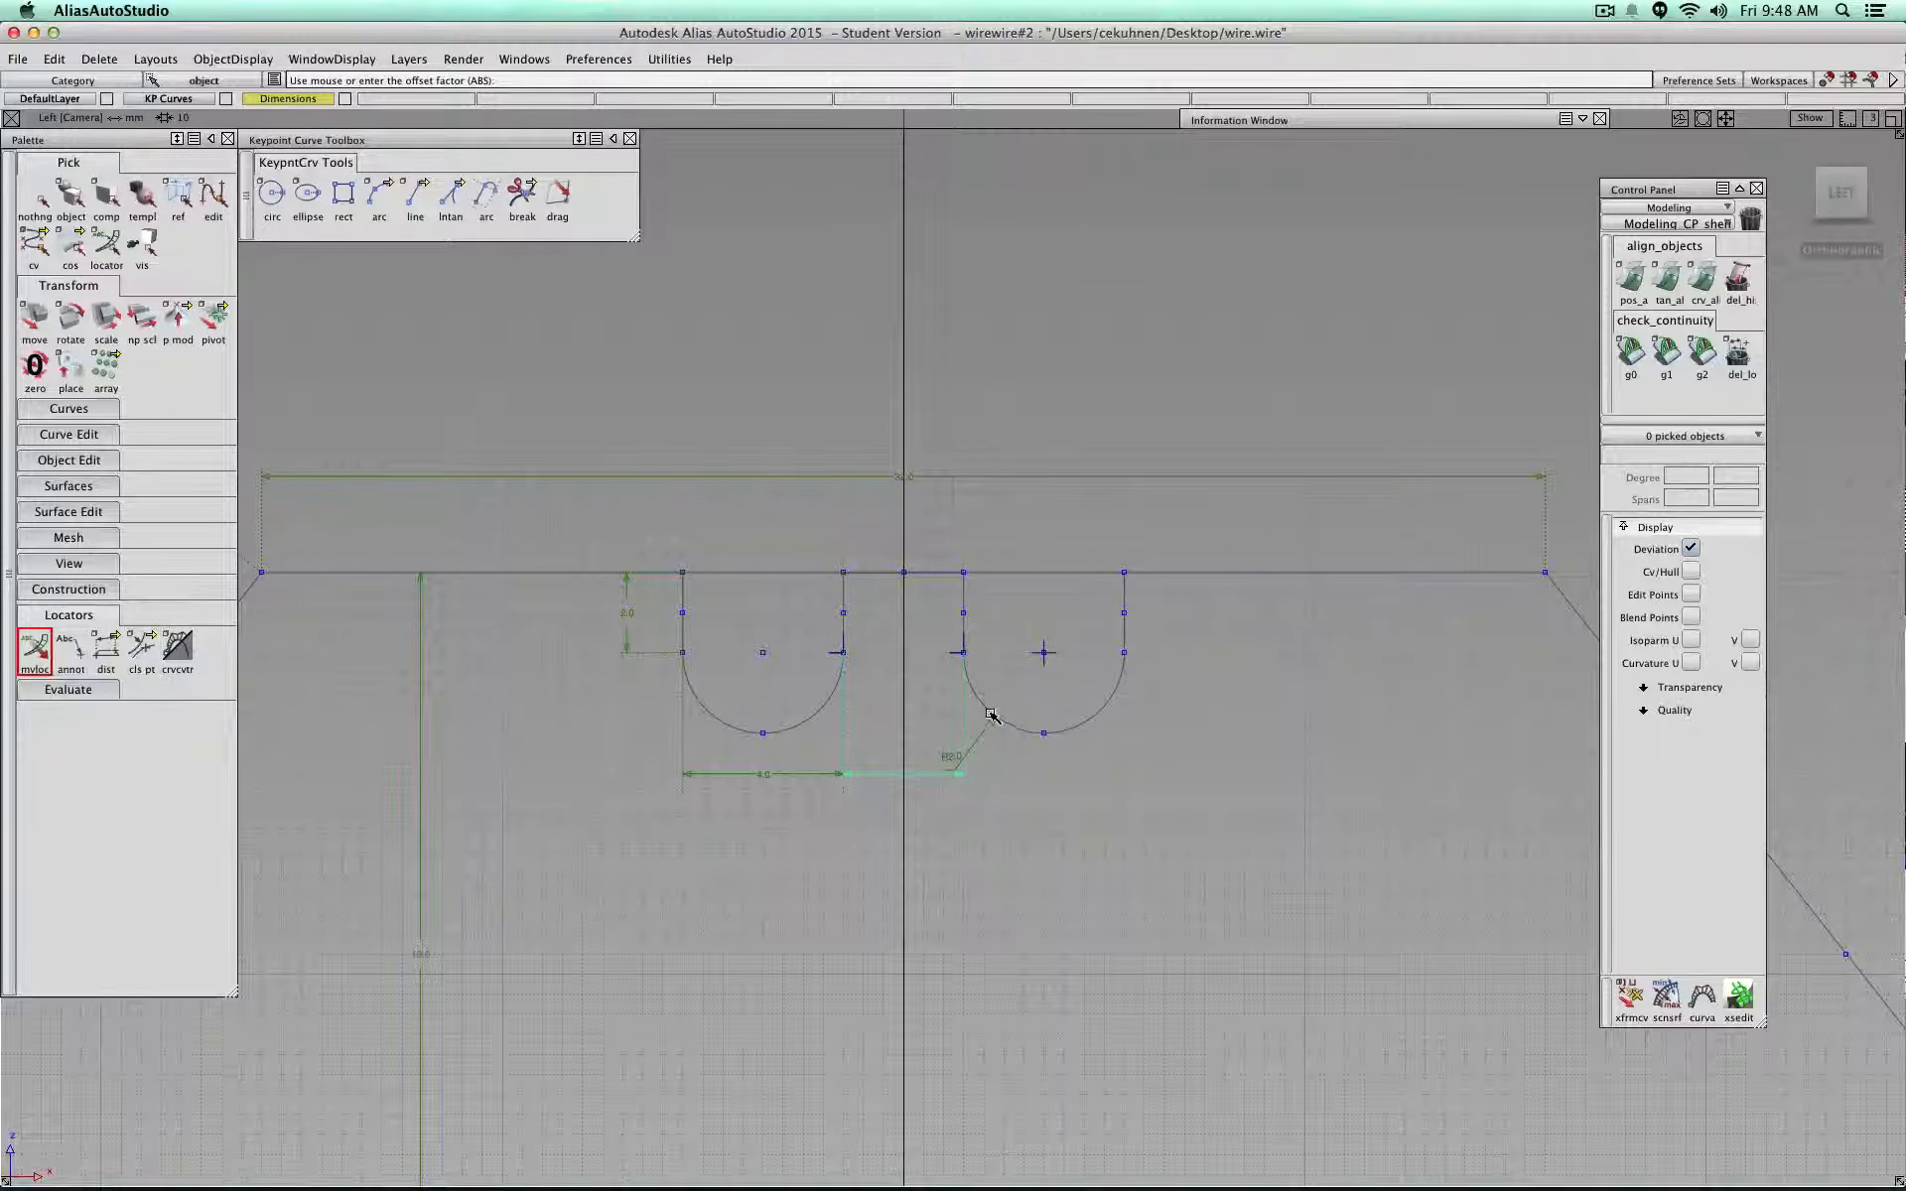
Step: Slide the radius dimension's arrow to the lower right of the right slot's arc and place its leader and label inside the slot
left_click(981, 742)
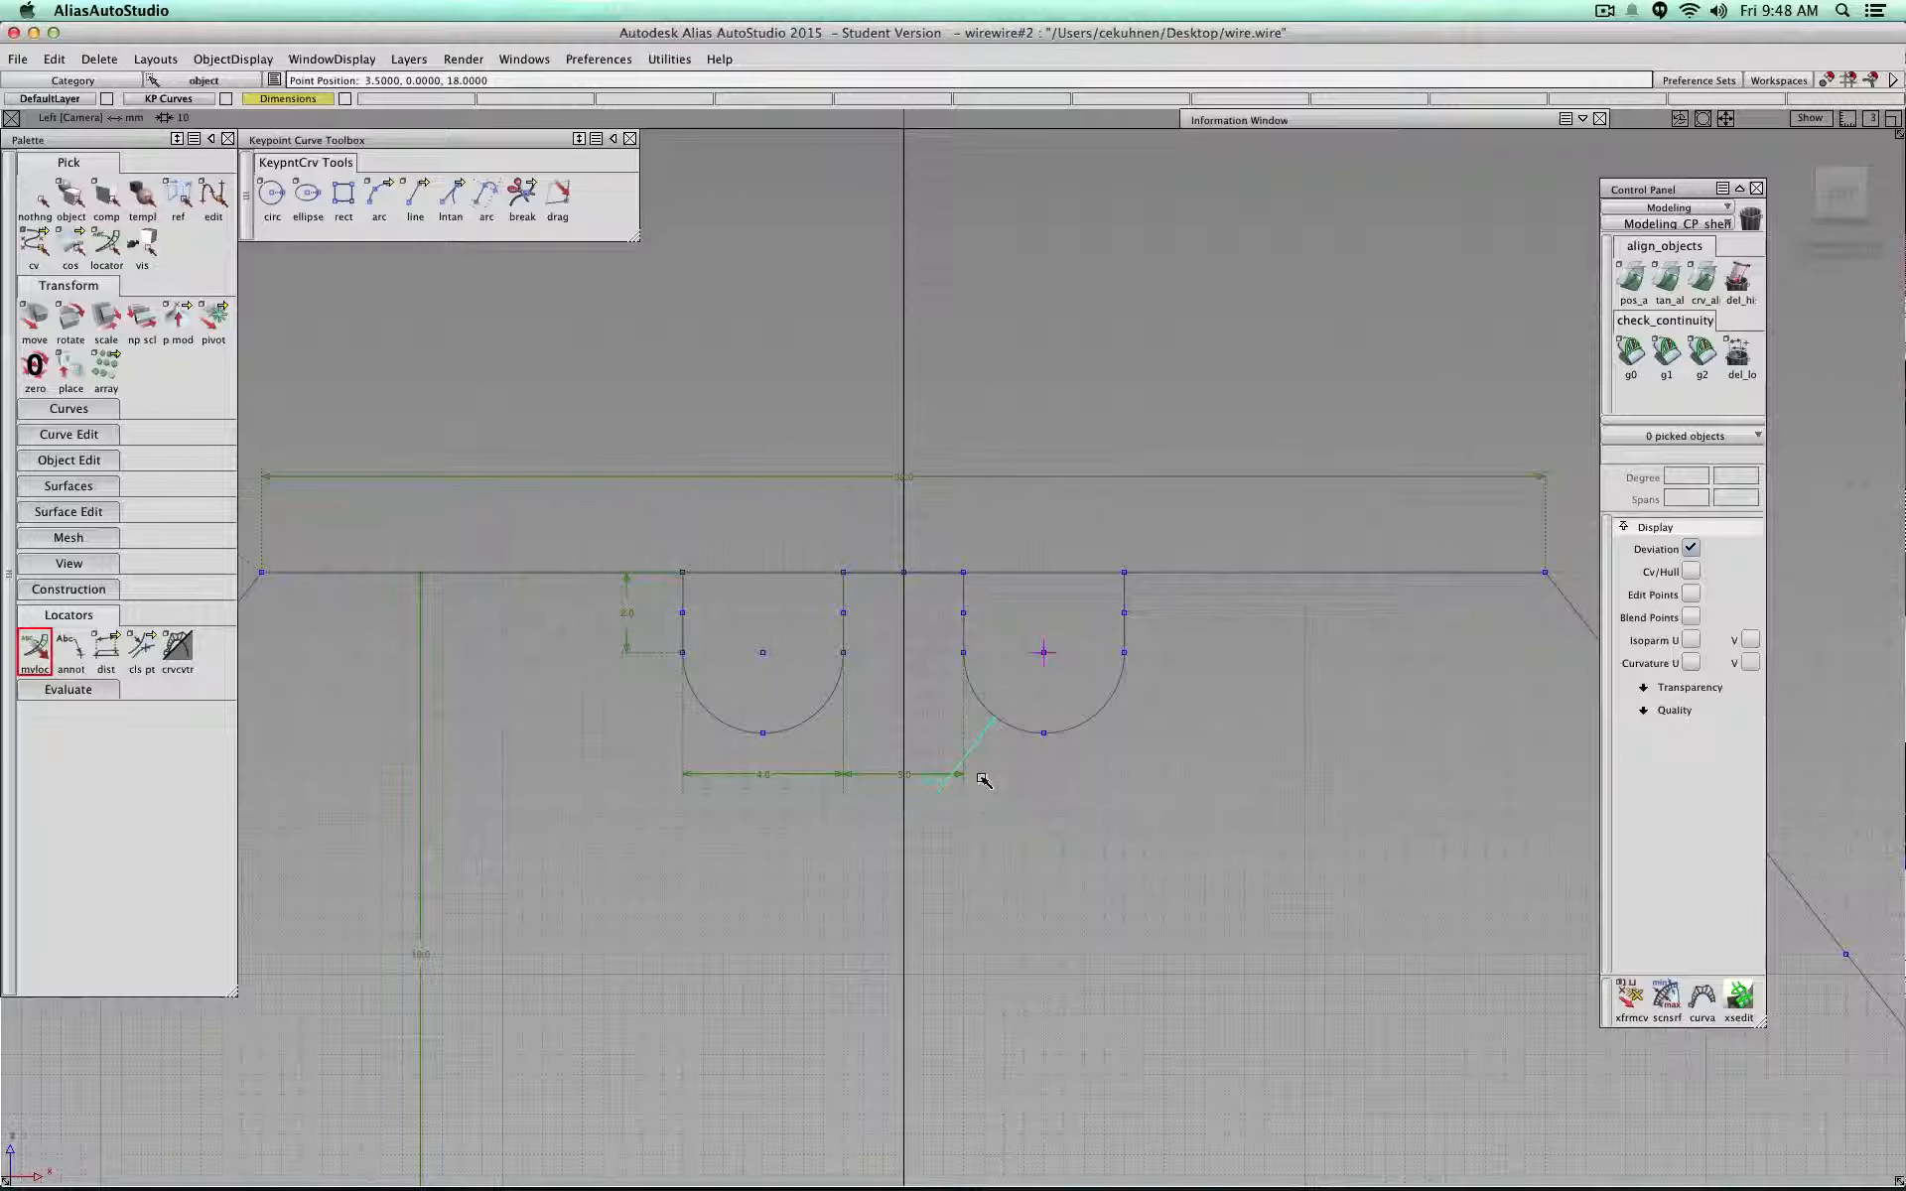
left_click_drag(976, 776, 1141, 790)
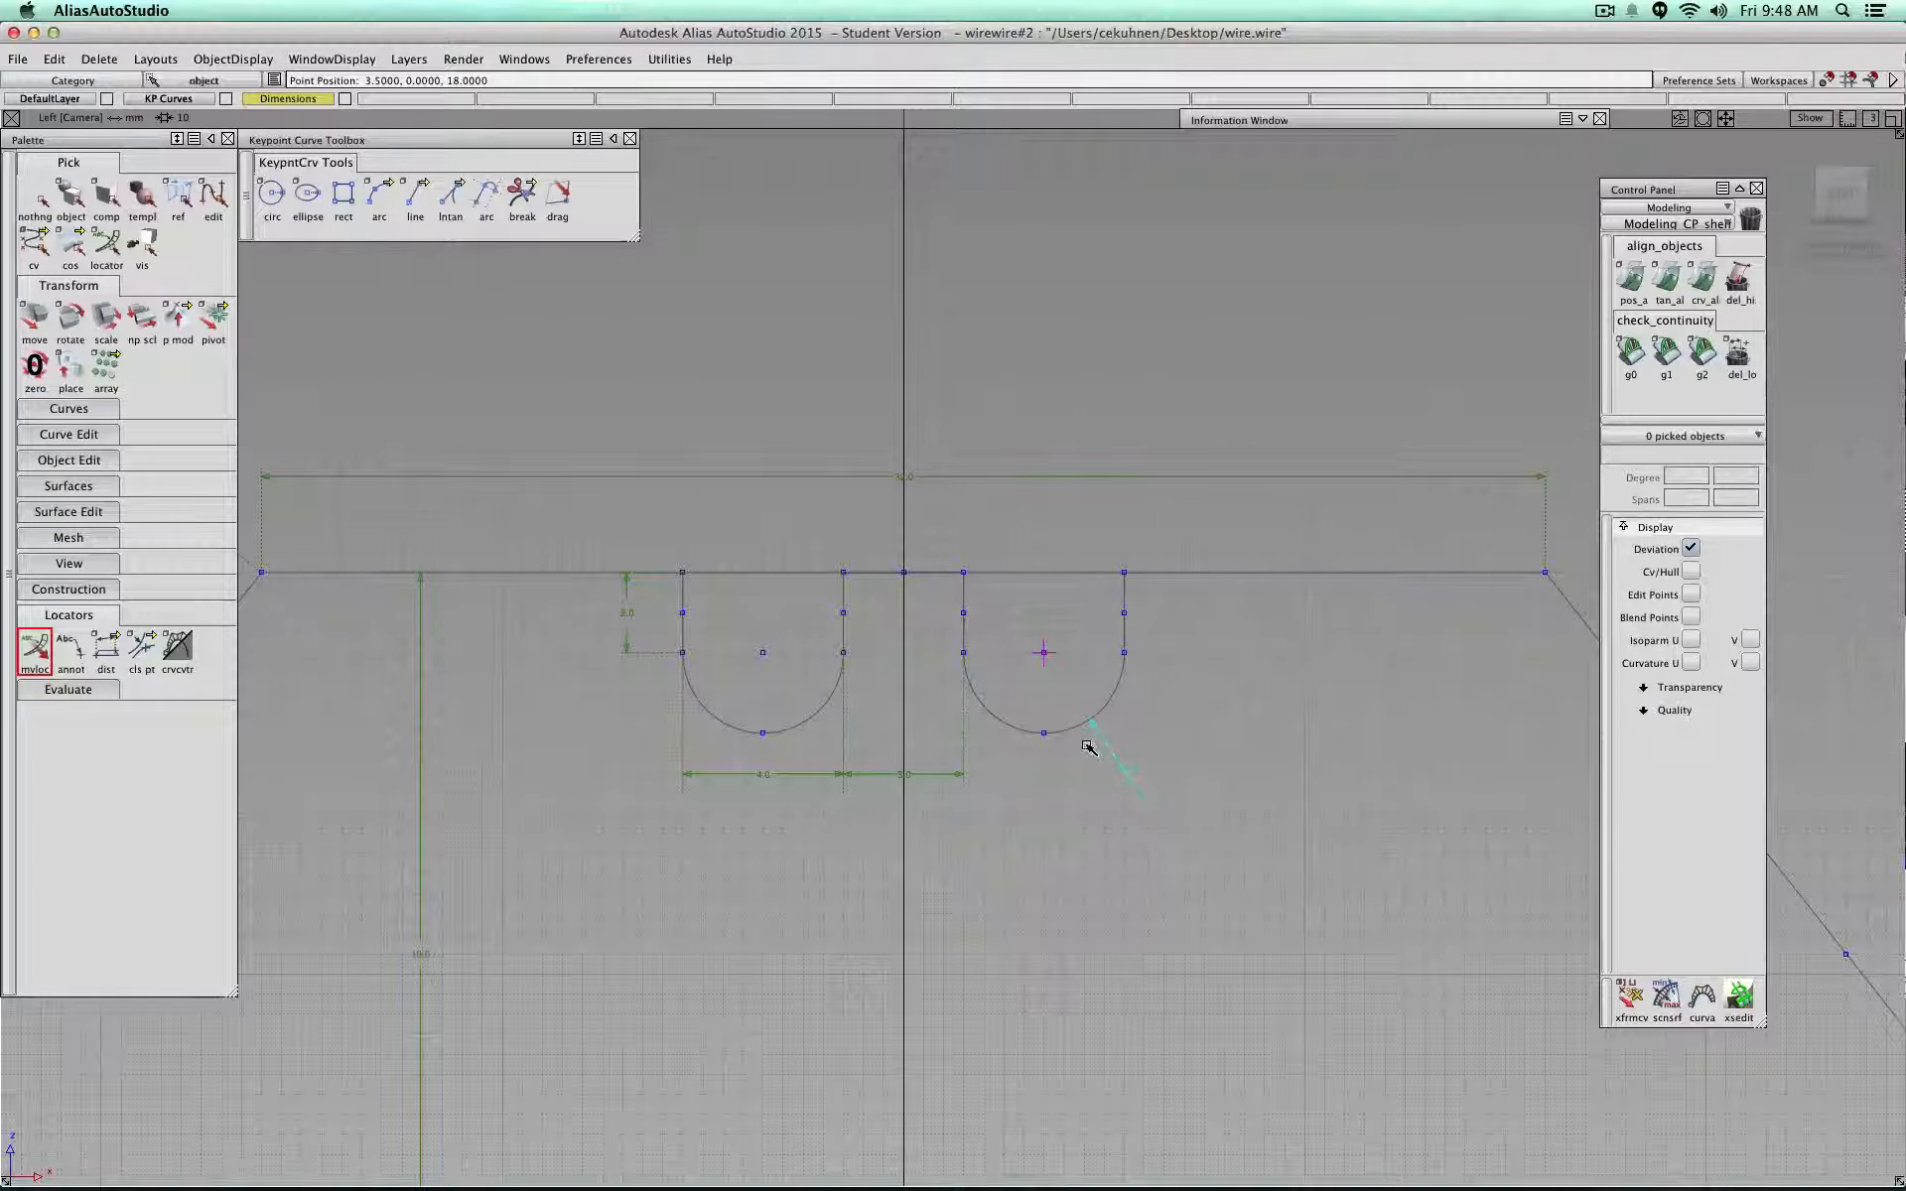
mouse_move(1090, 746)
middle_mouse_down()
mouse_move(1143, 771)
mouse_move(1121, 760)
middle_mouse_up()
left_click_drag(1097, 731, 904, 717)
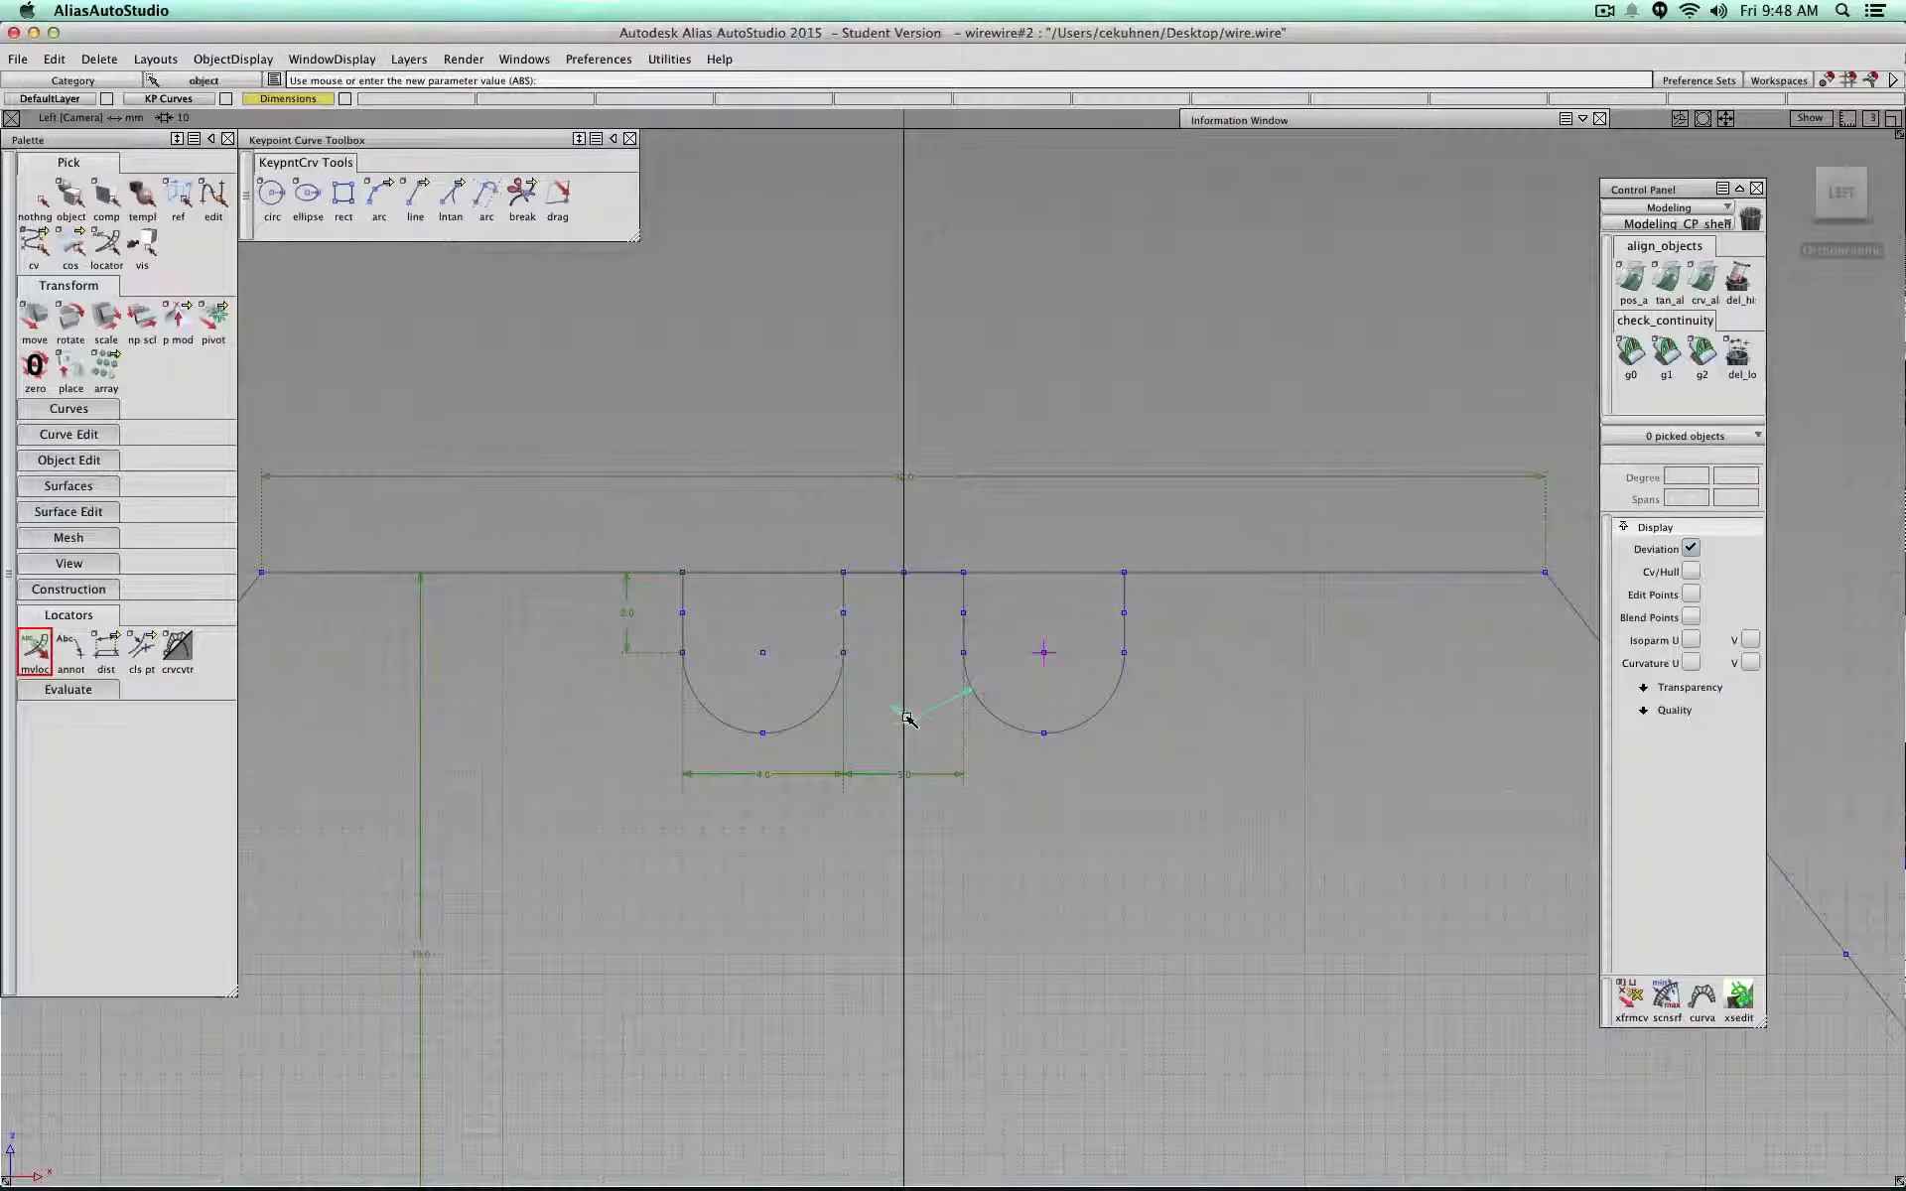
middle_click_drag(1052, 680, 833, 738)
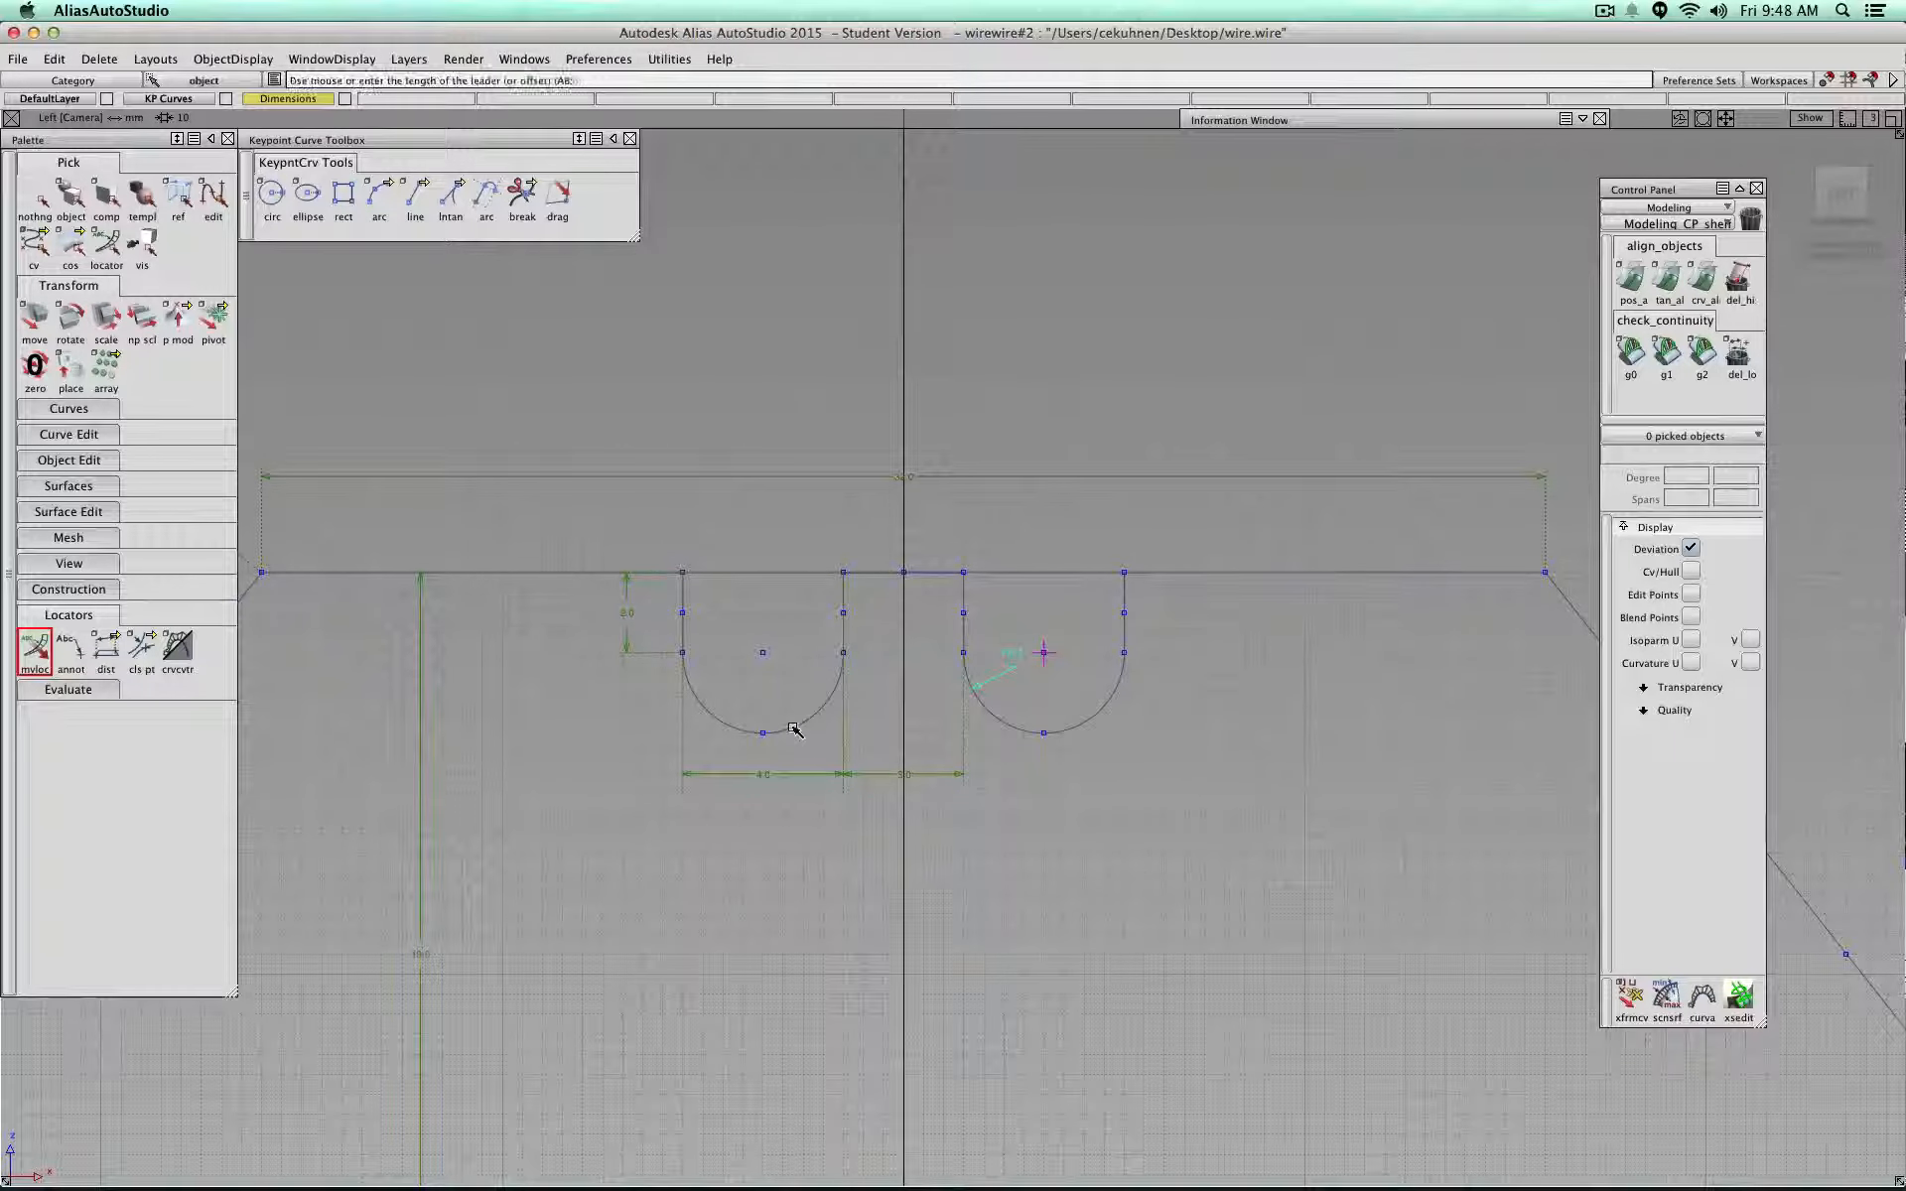
left_click_drag(977, 683, 1107, 720)
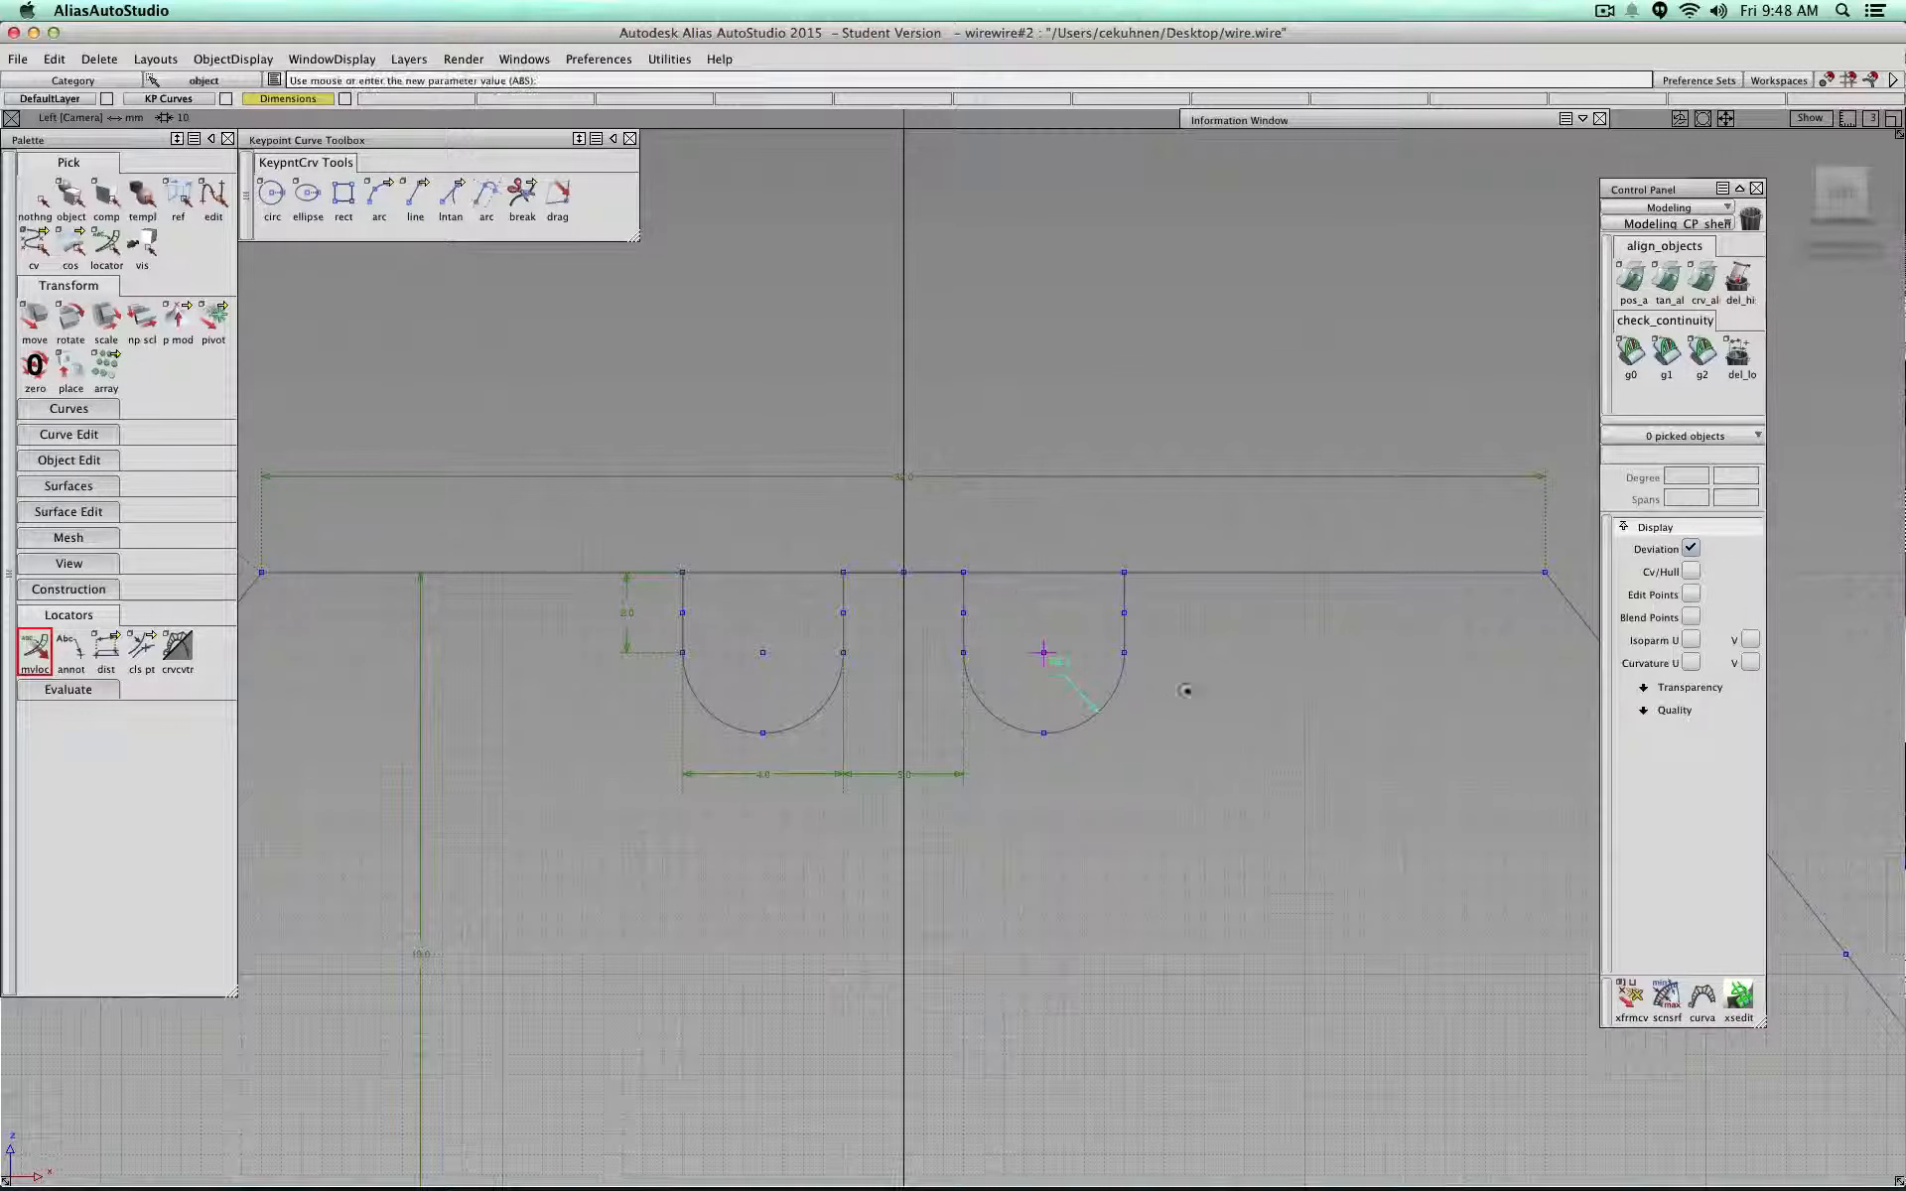
Step: Deselect the radius locator and pick the blade's dimensioned slanted side line from the opposite side of the outline
left_click_drag(1157, 425, 1156, 382, "ctrl+shift")
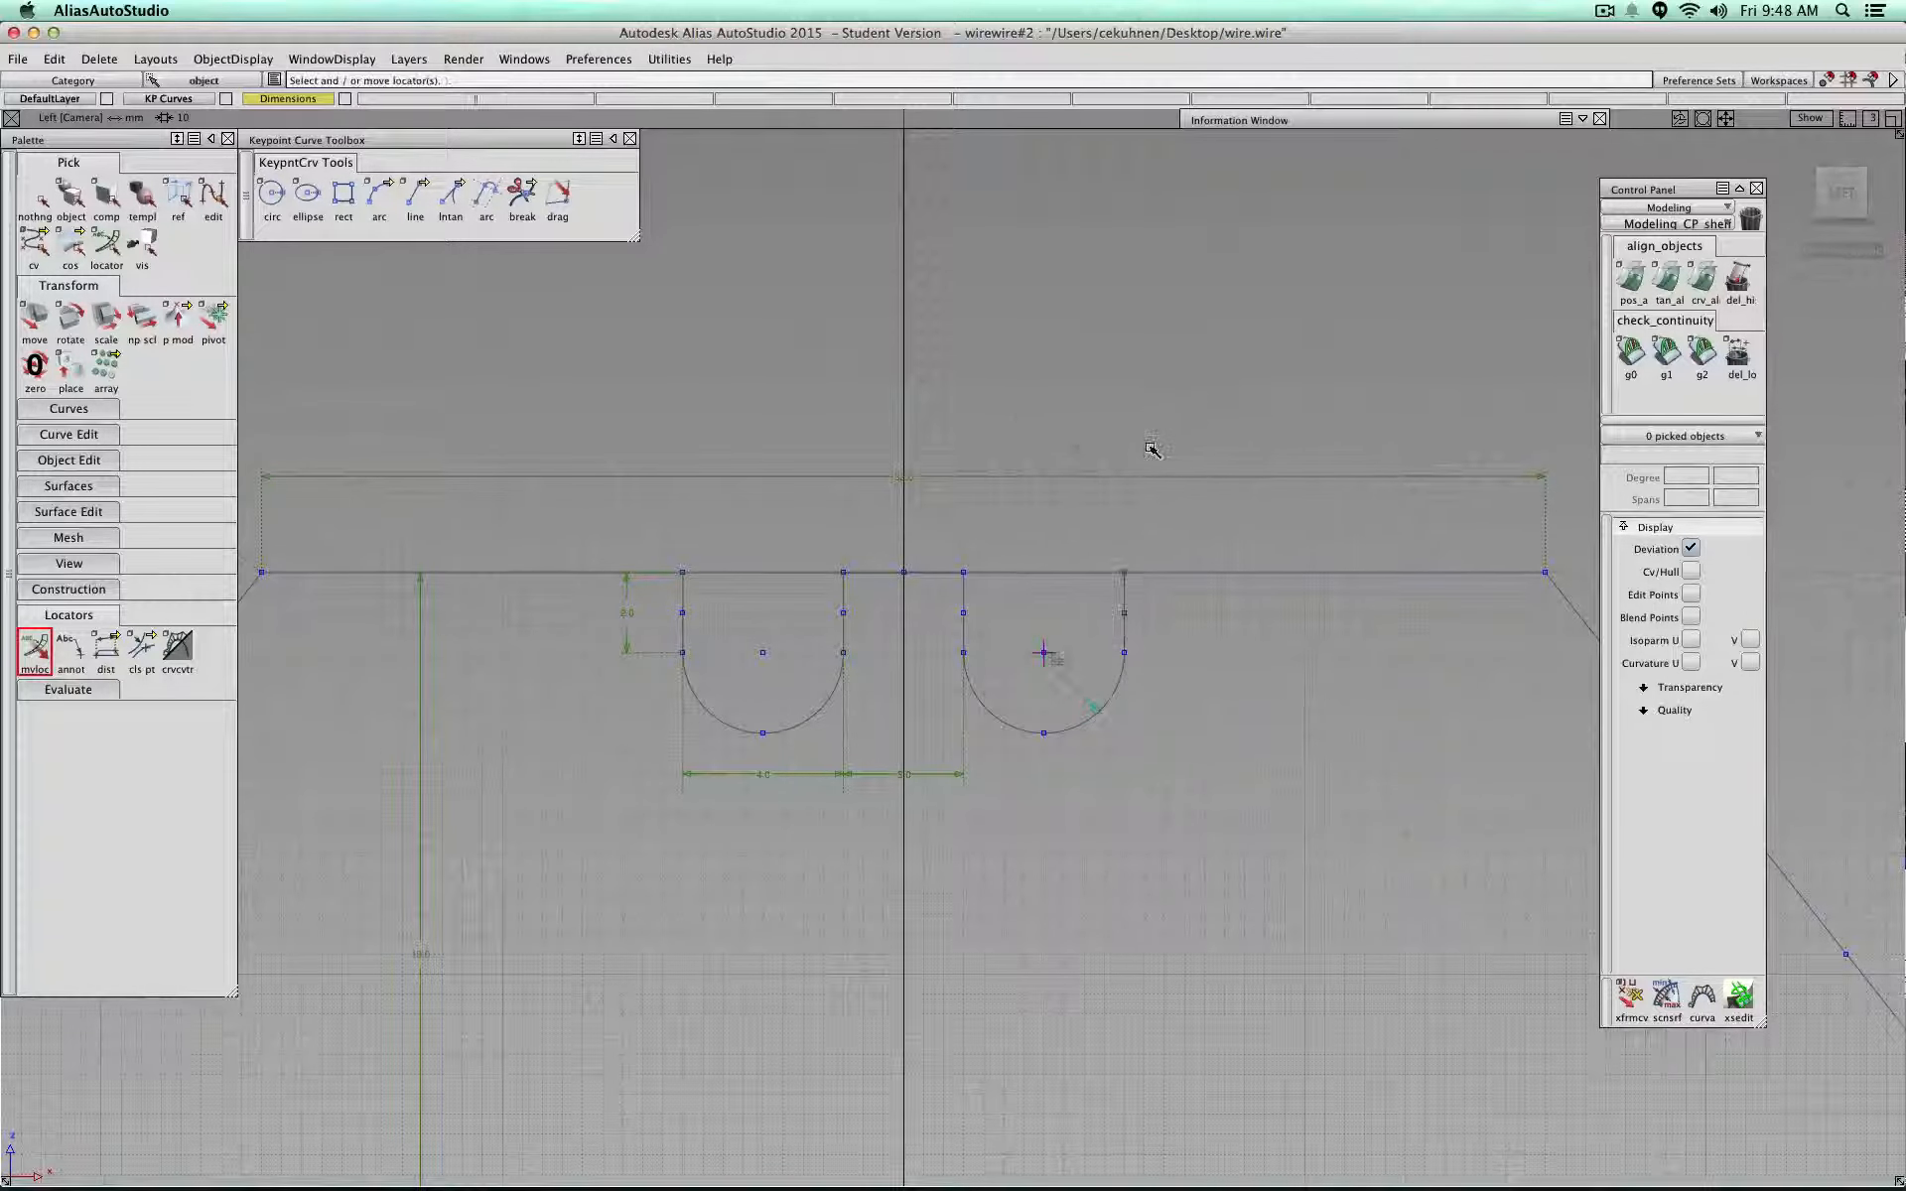
scroll(1152, 451, "down", 5)
scroll(1153, 451, "down", 1)
middle_click_drag(1145, 639, 1160, 434, "alt+shift")
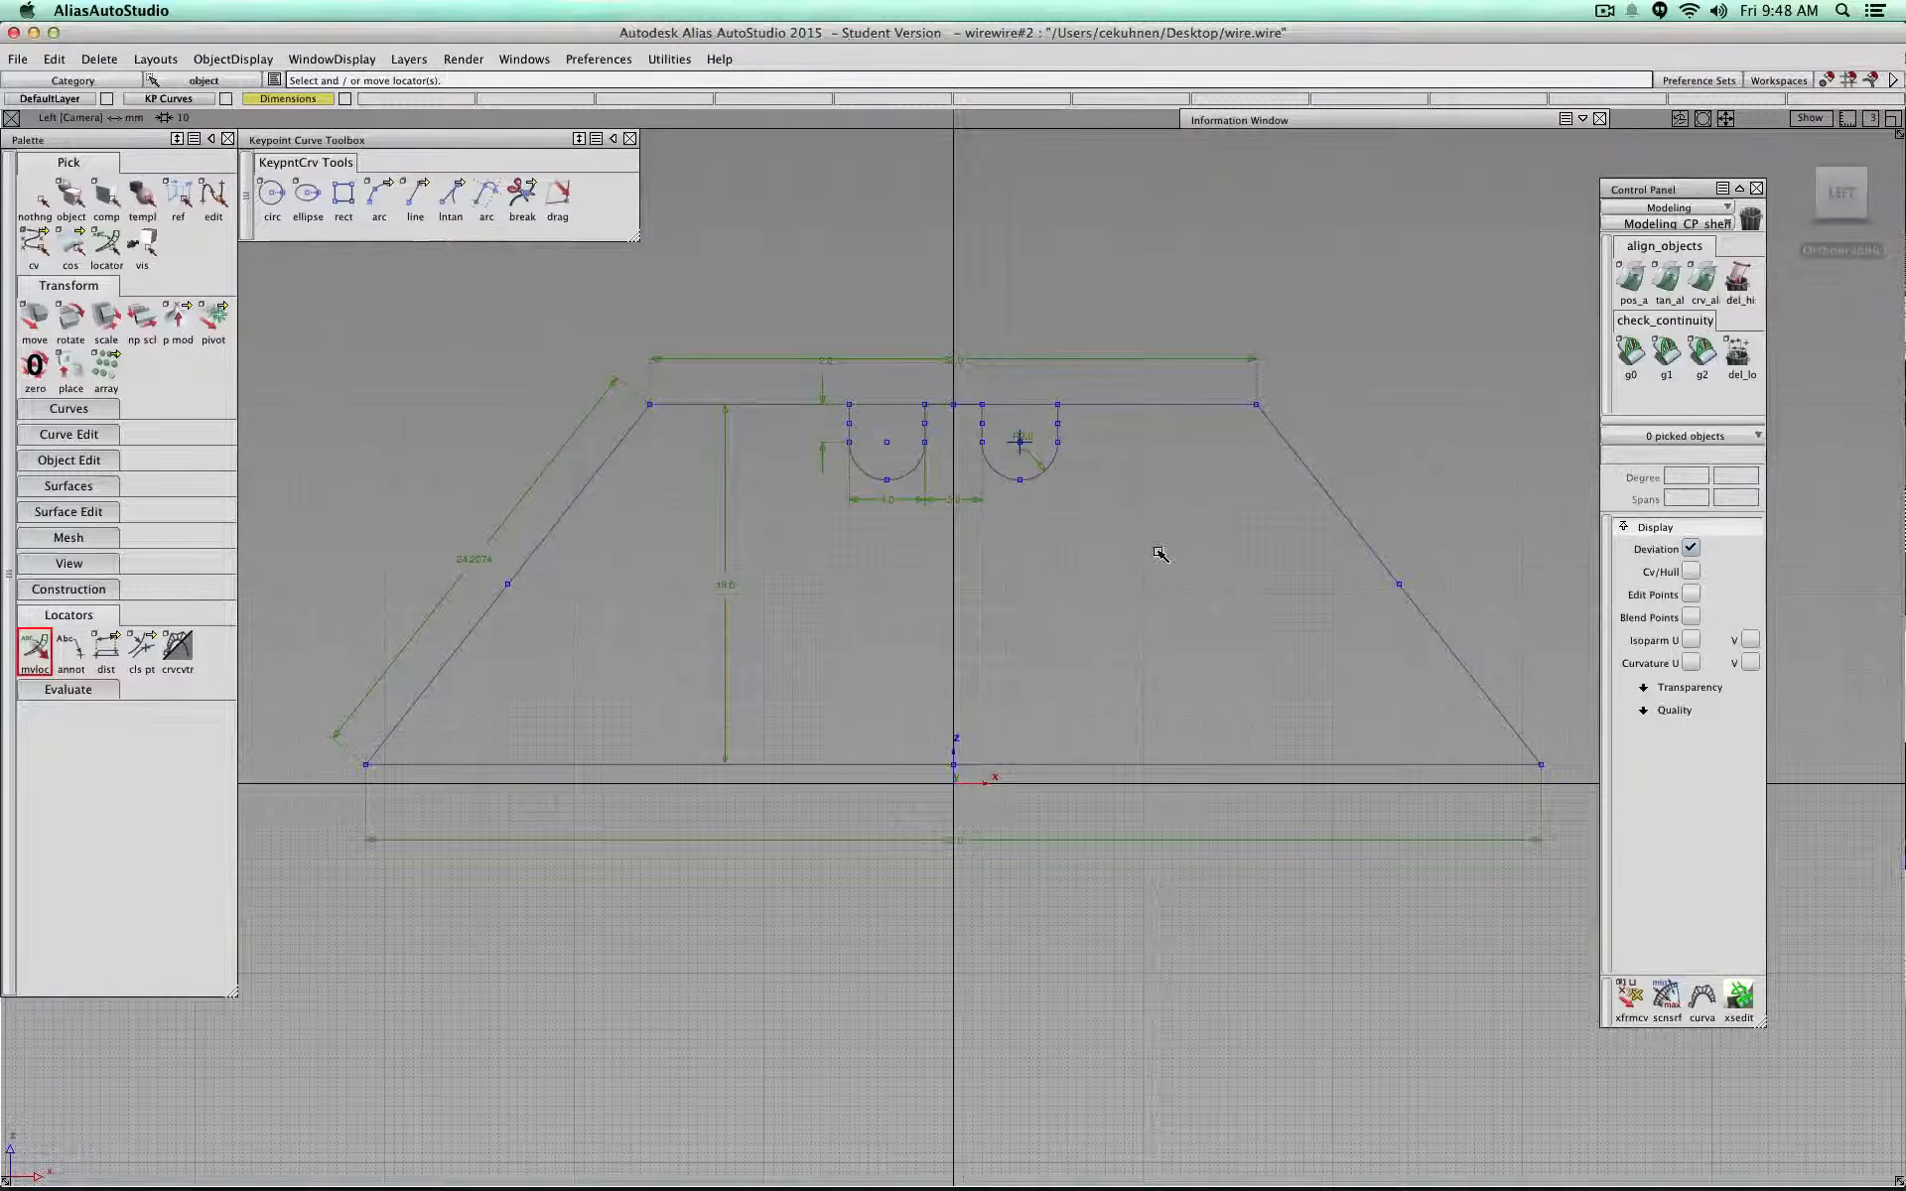
mouse_move(1867, 276)
left_click_drag(1853, 193, 1136, 242)
left_click_drag(1276, 246, 1245, 165)
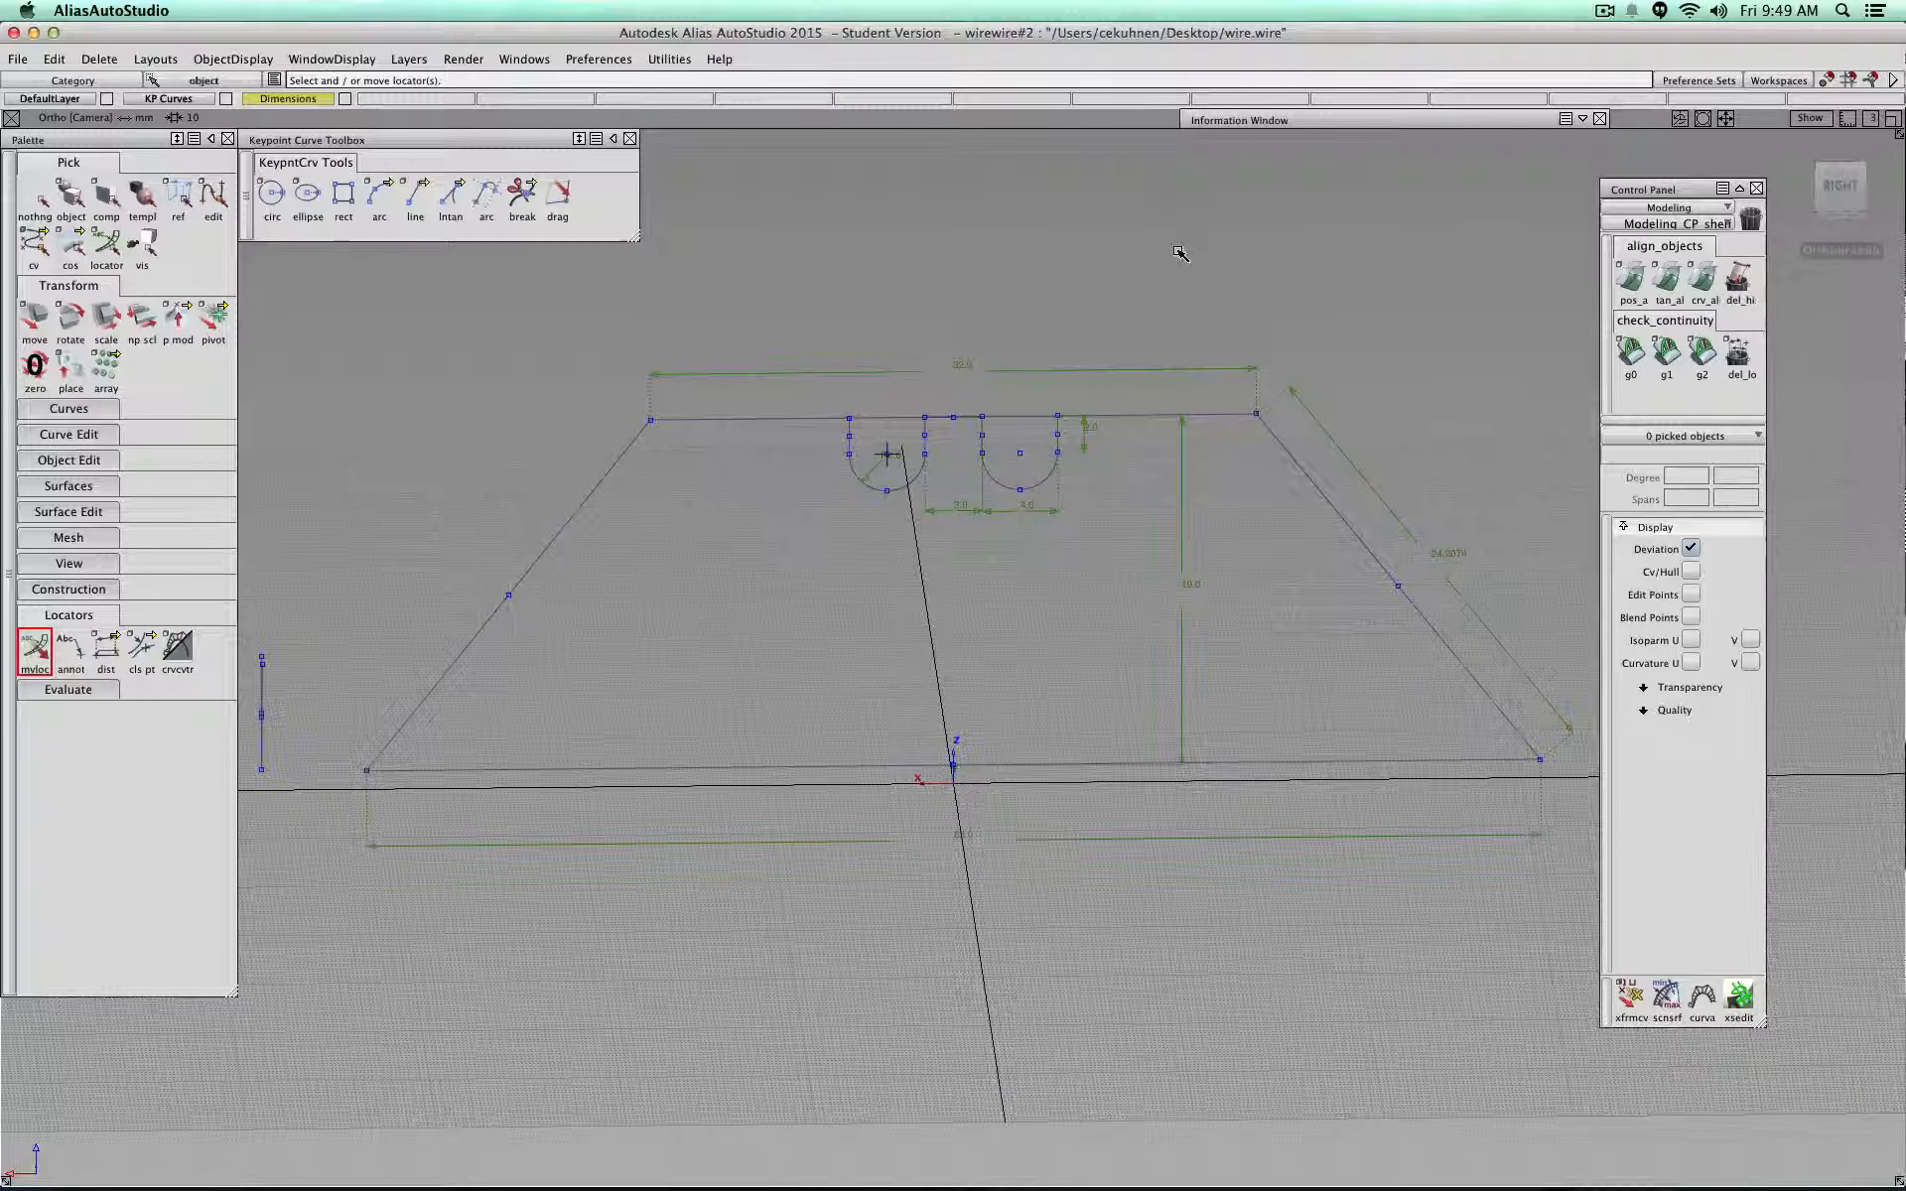
left_click(70, 196)
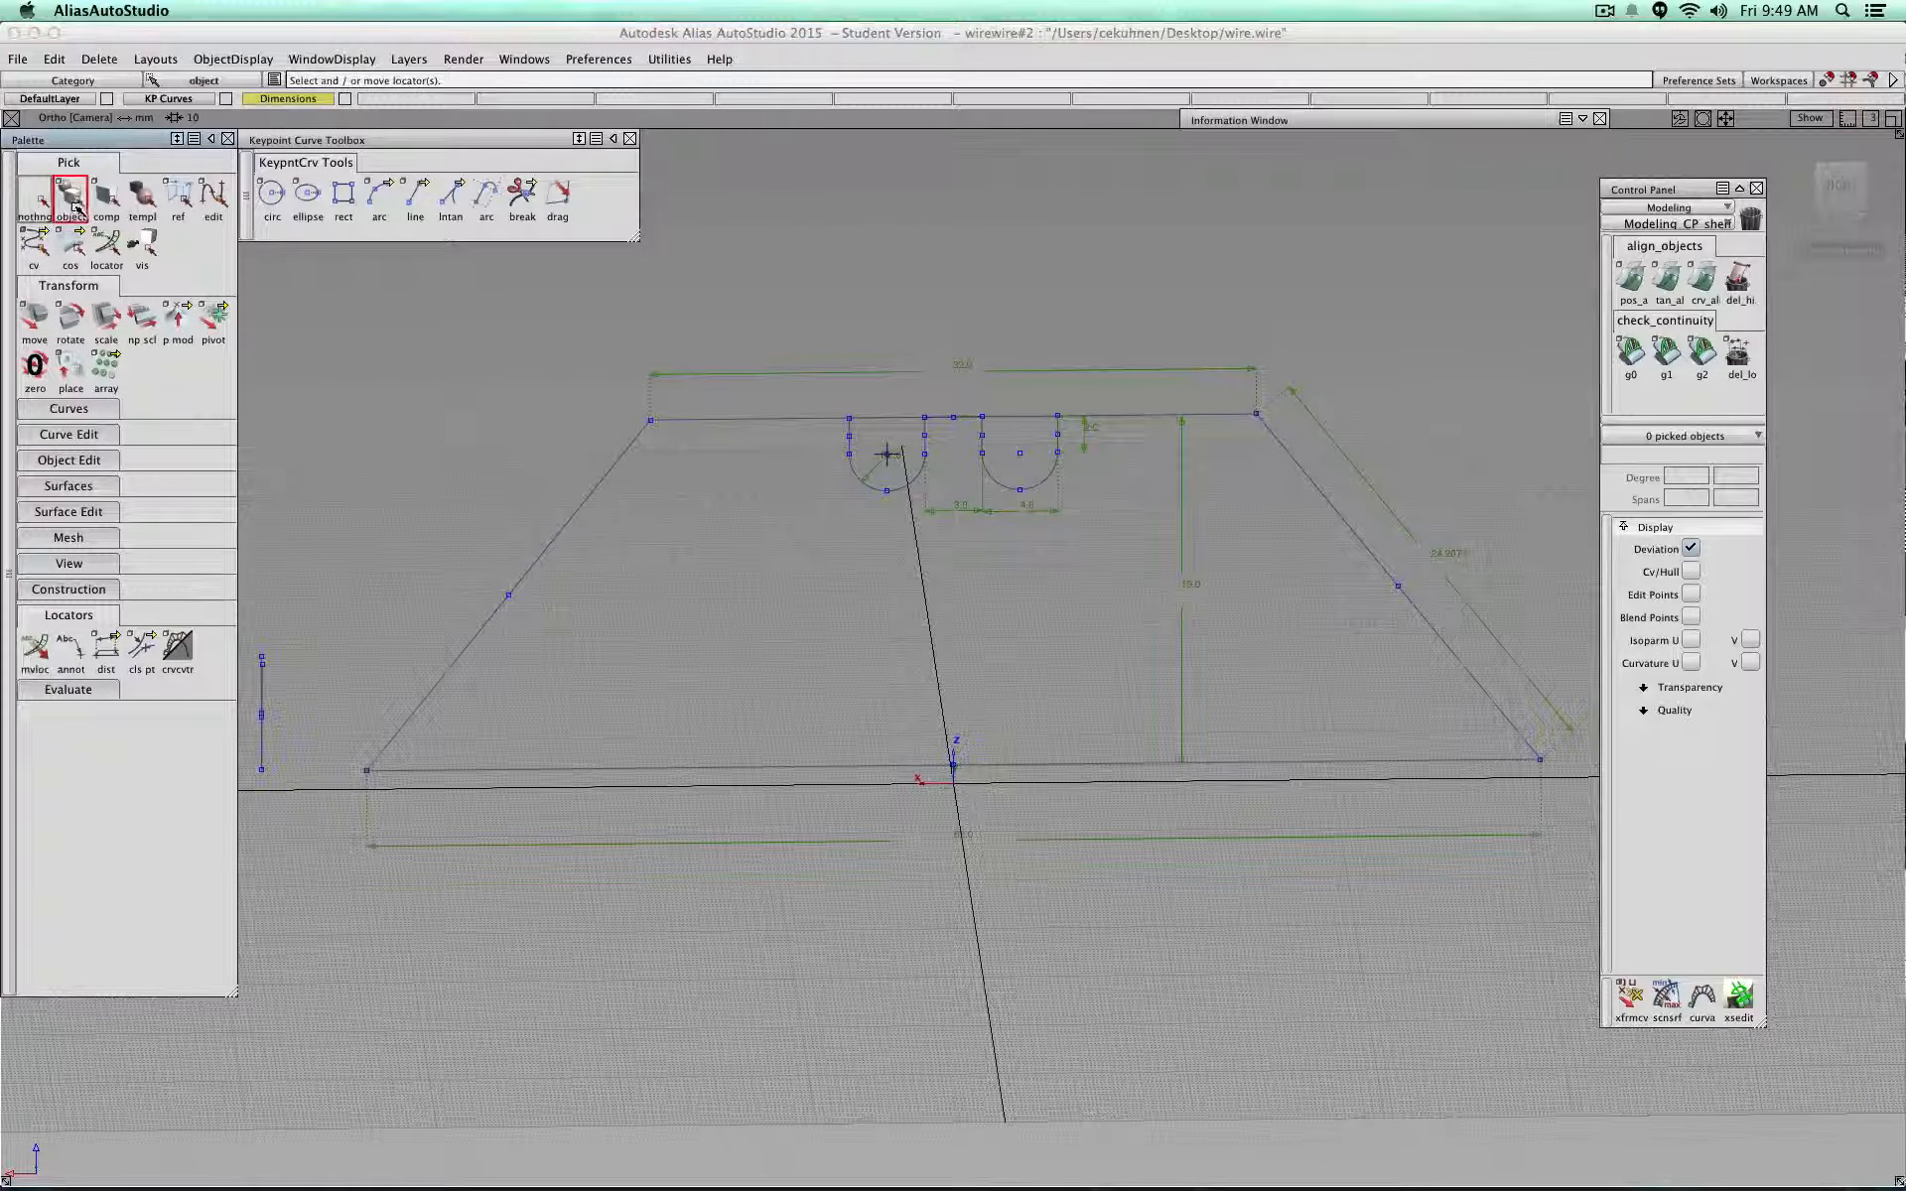
left_click(1336, 516)
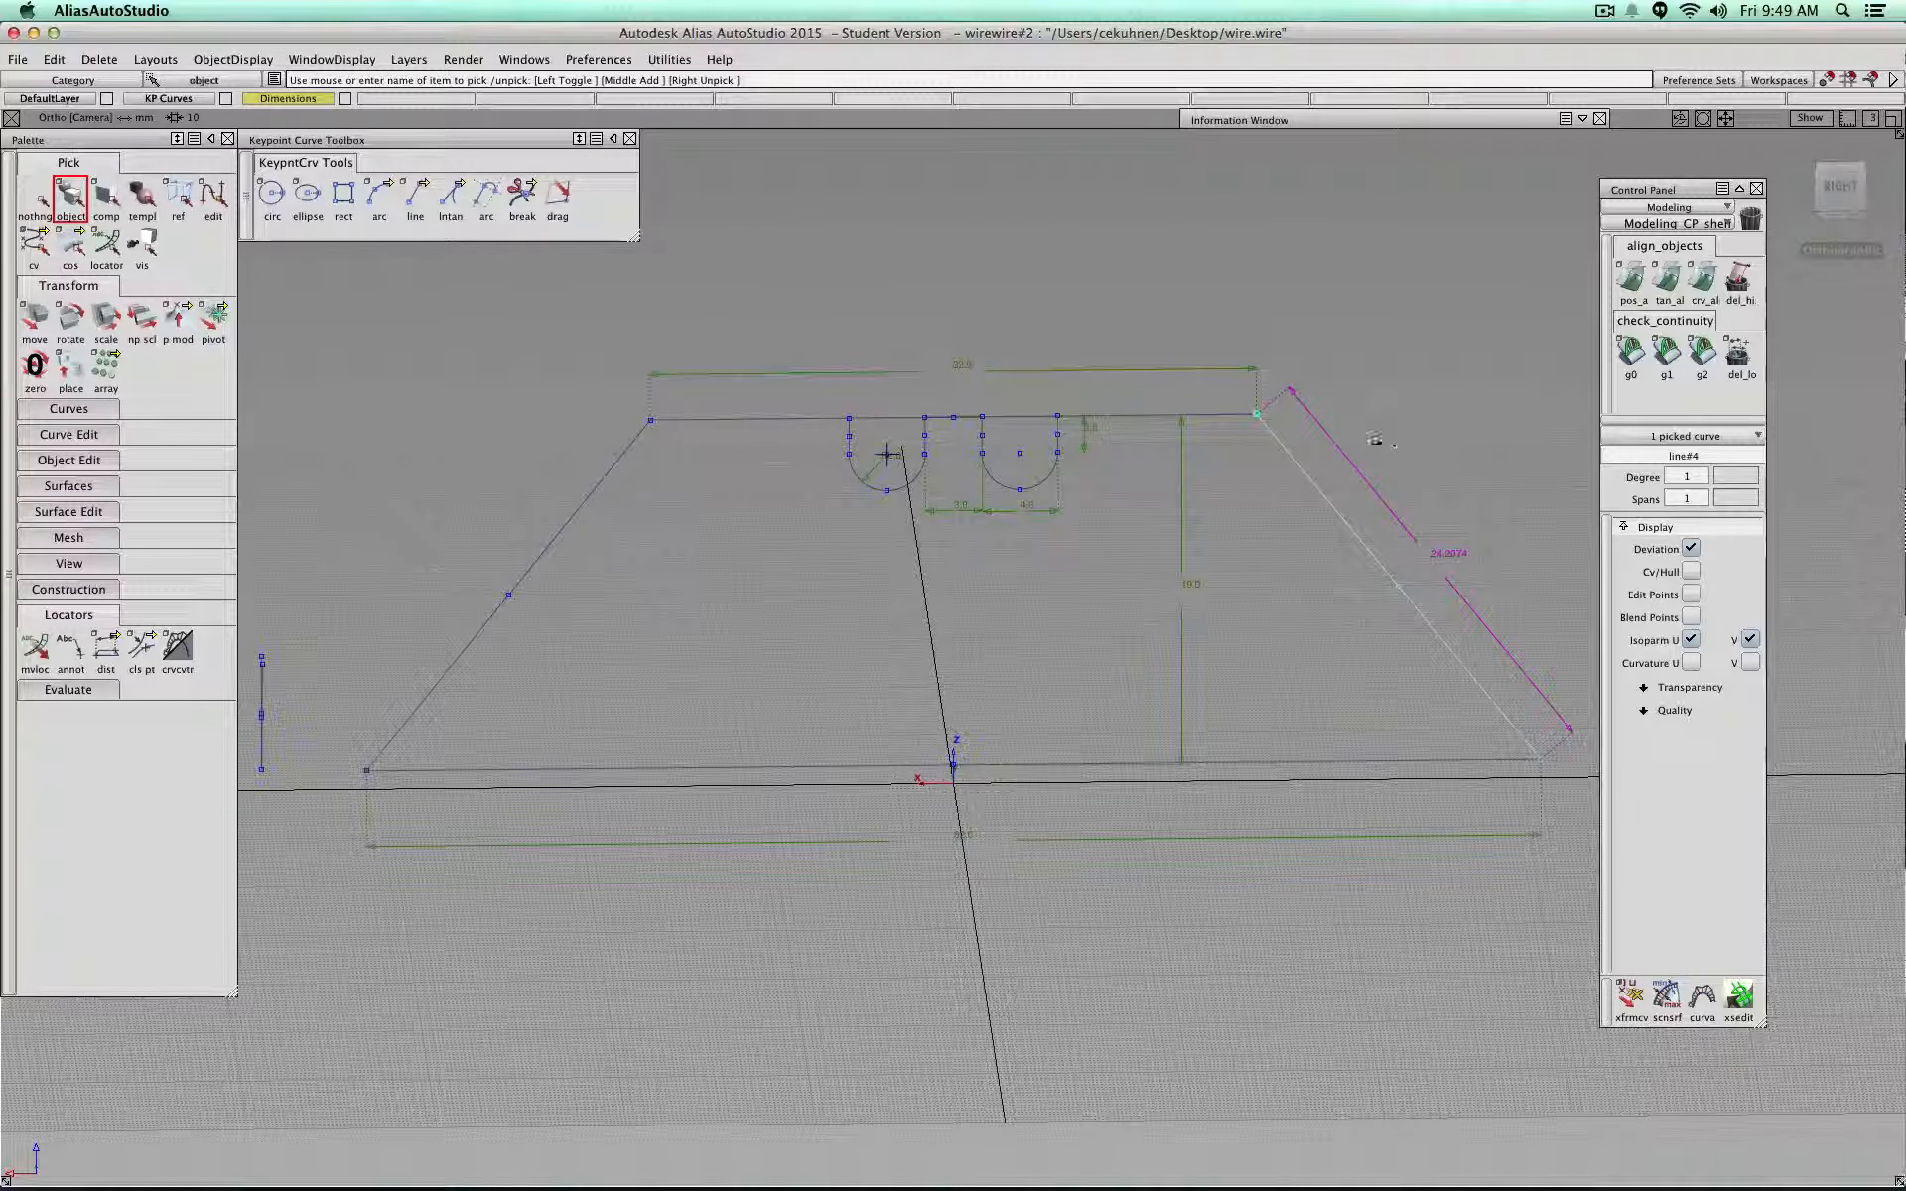
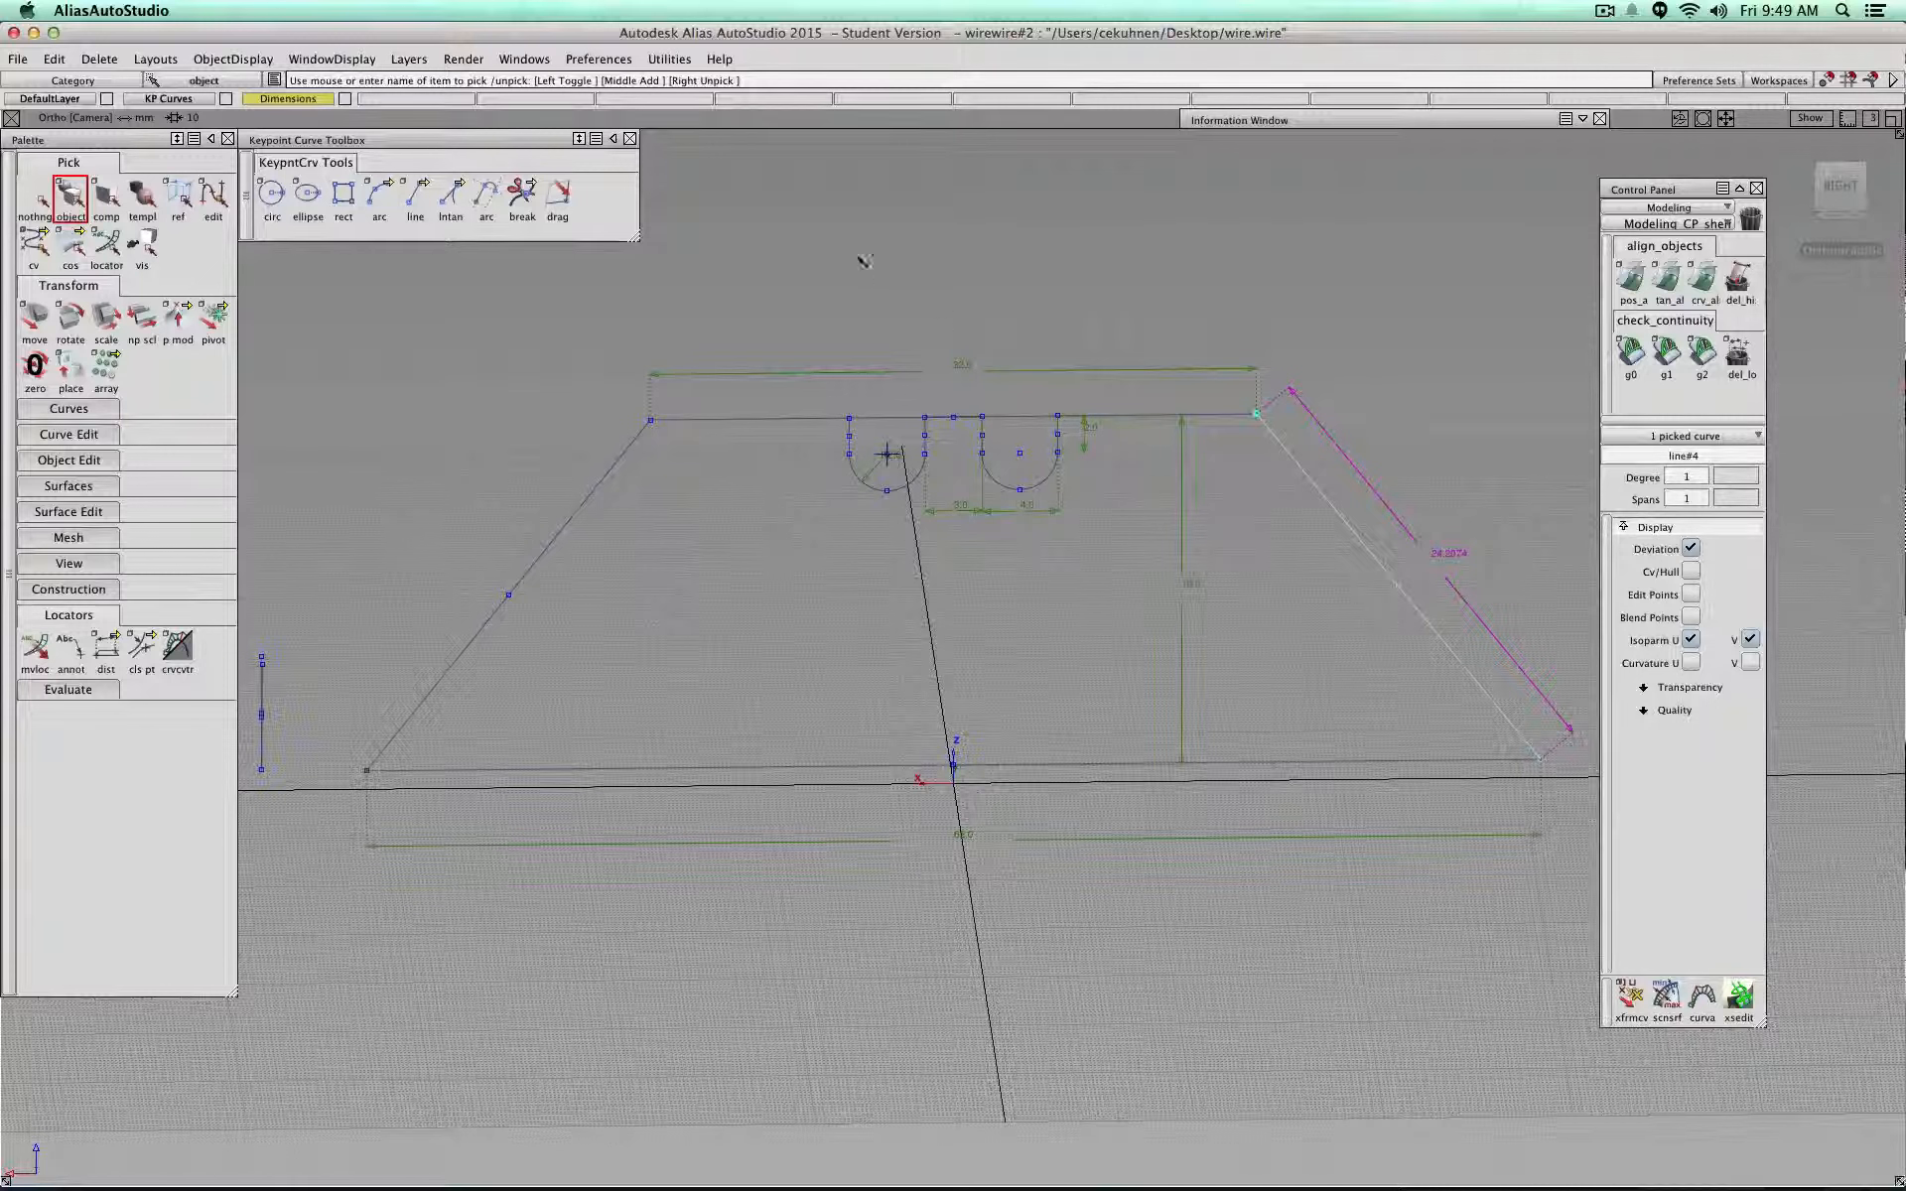
left_click(600, 61)
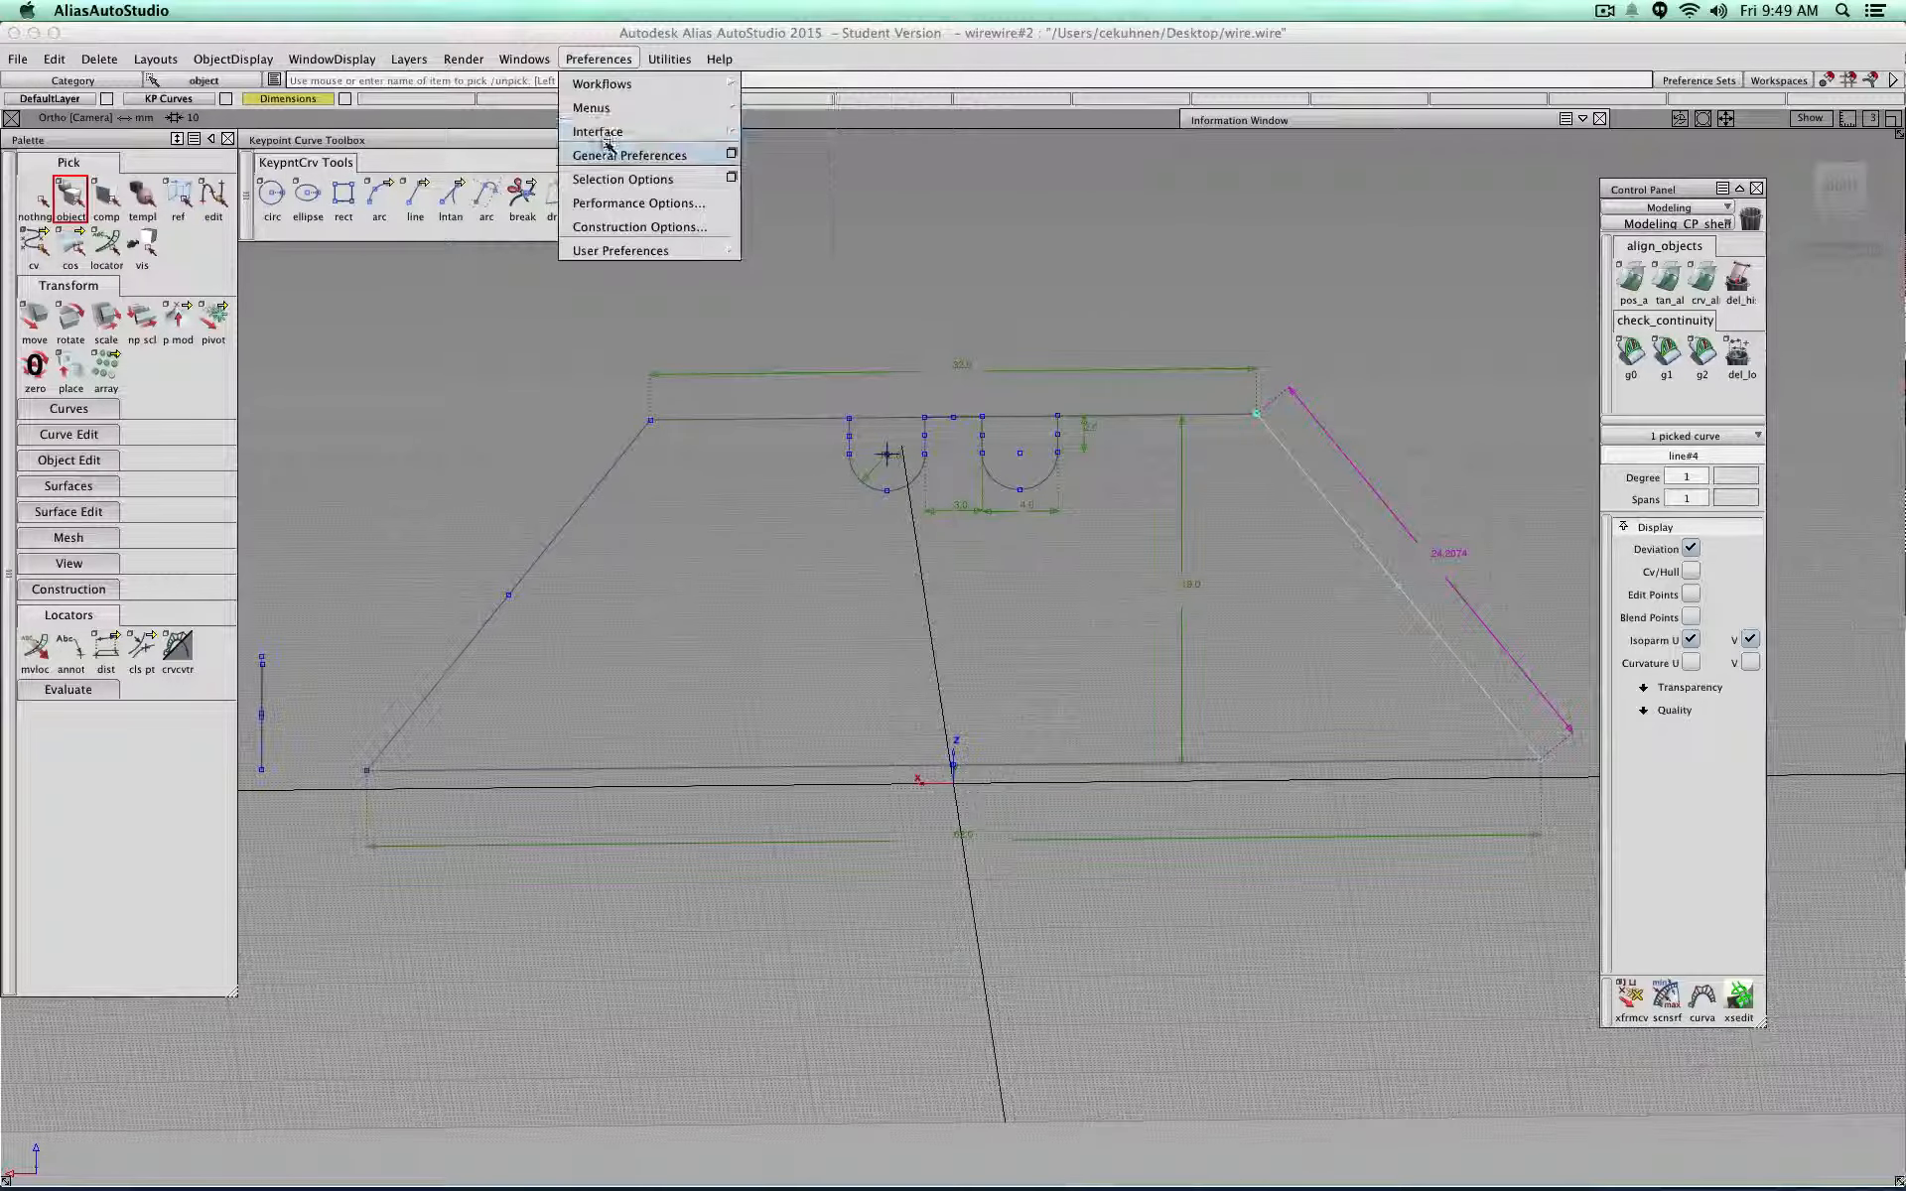
left_click(732, 155)
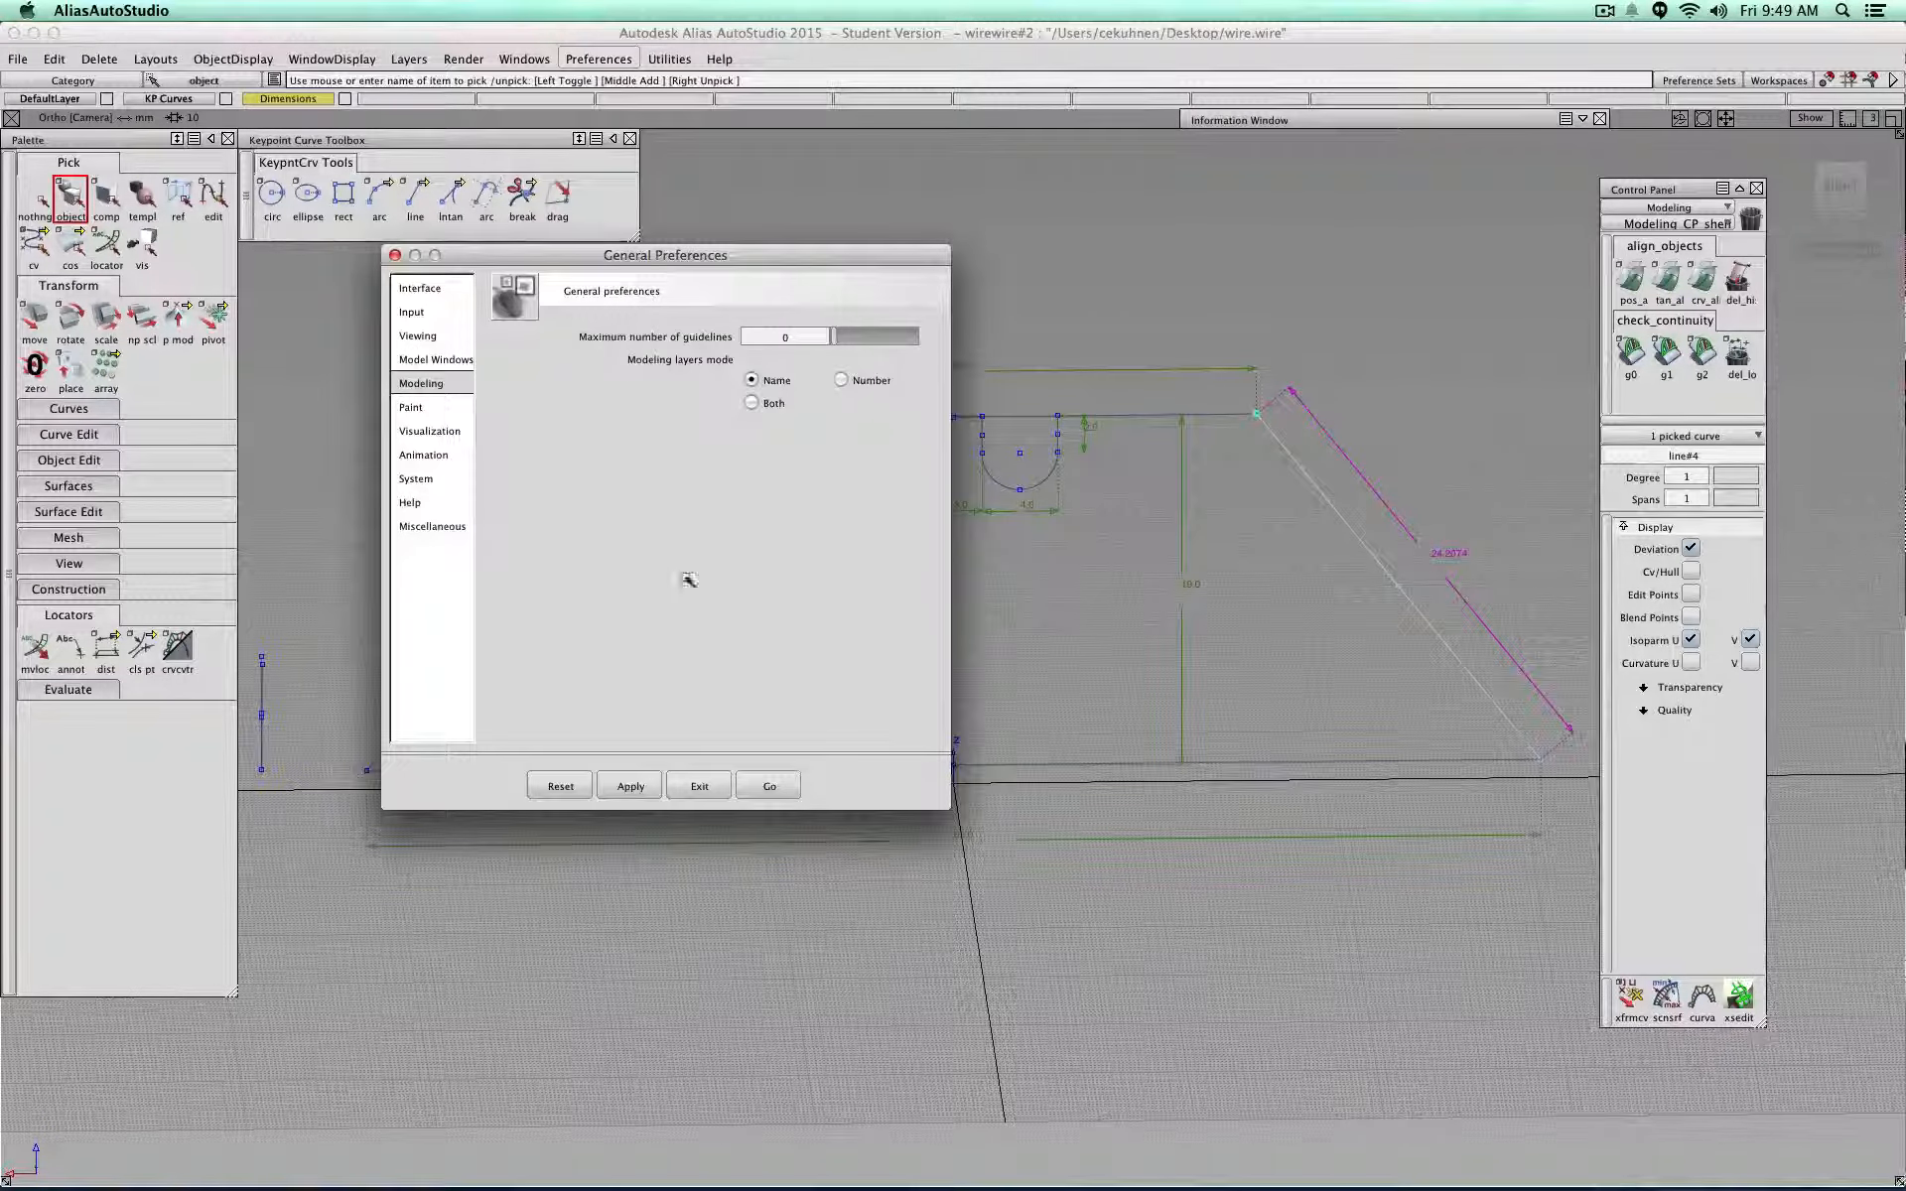
left_click(699, 786)
Step: Show the expanded Information Window for the picked slanted line and place it clear of that line
left_click(524, 59)
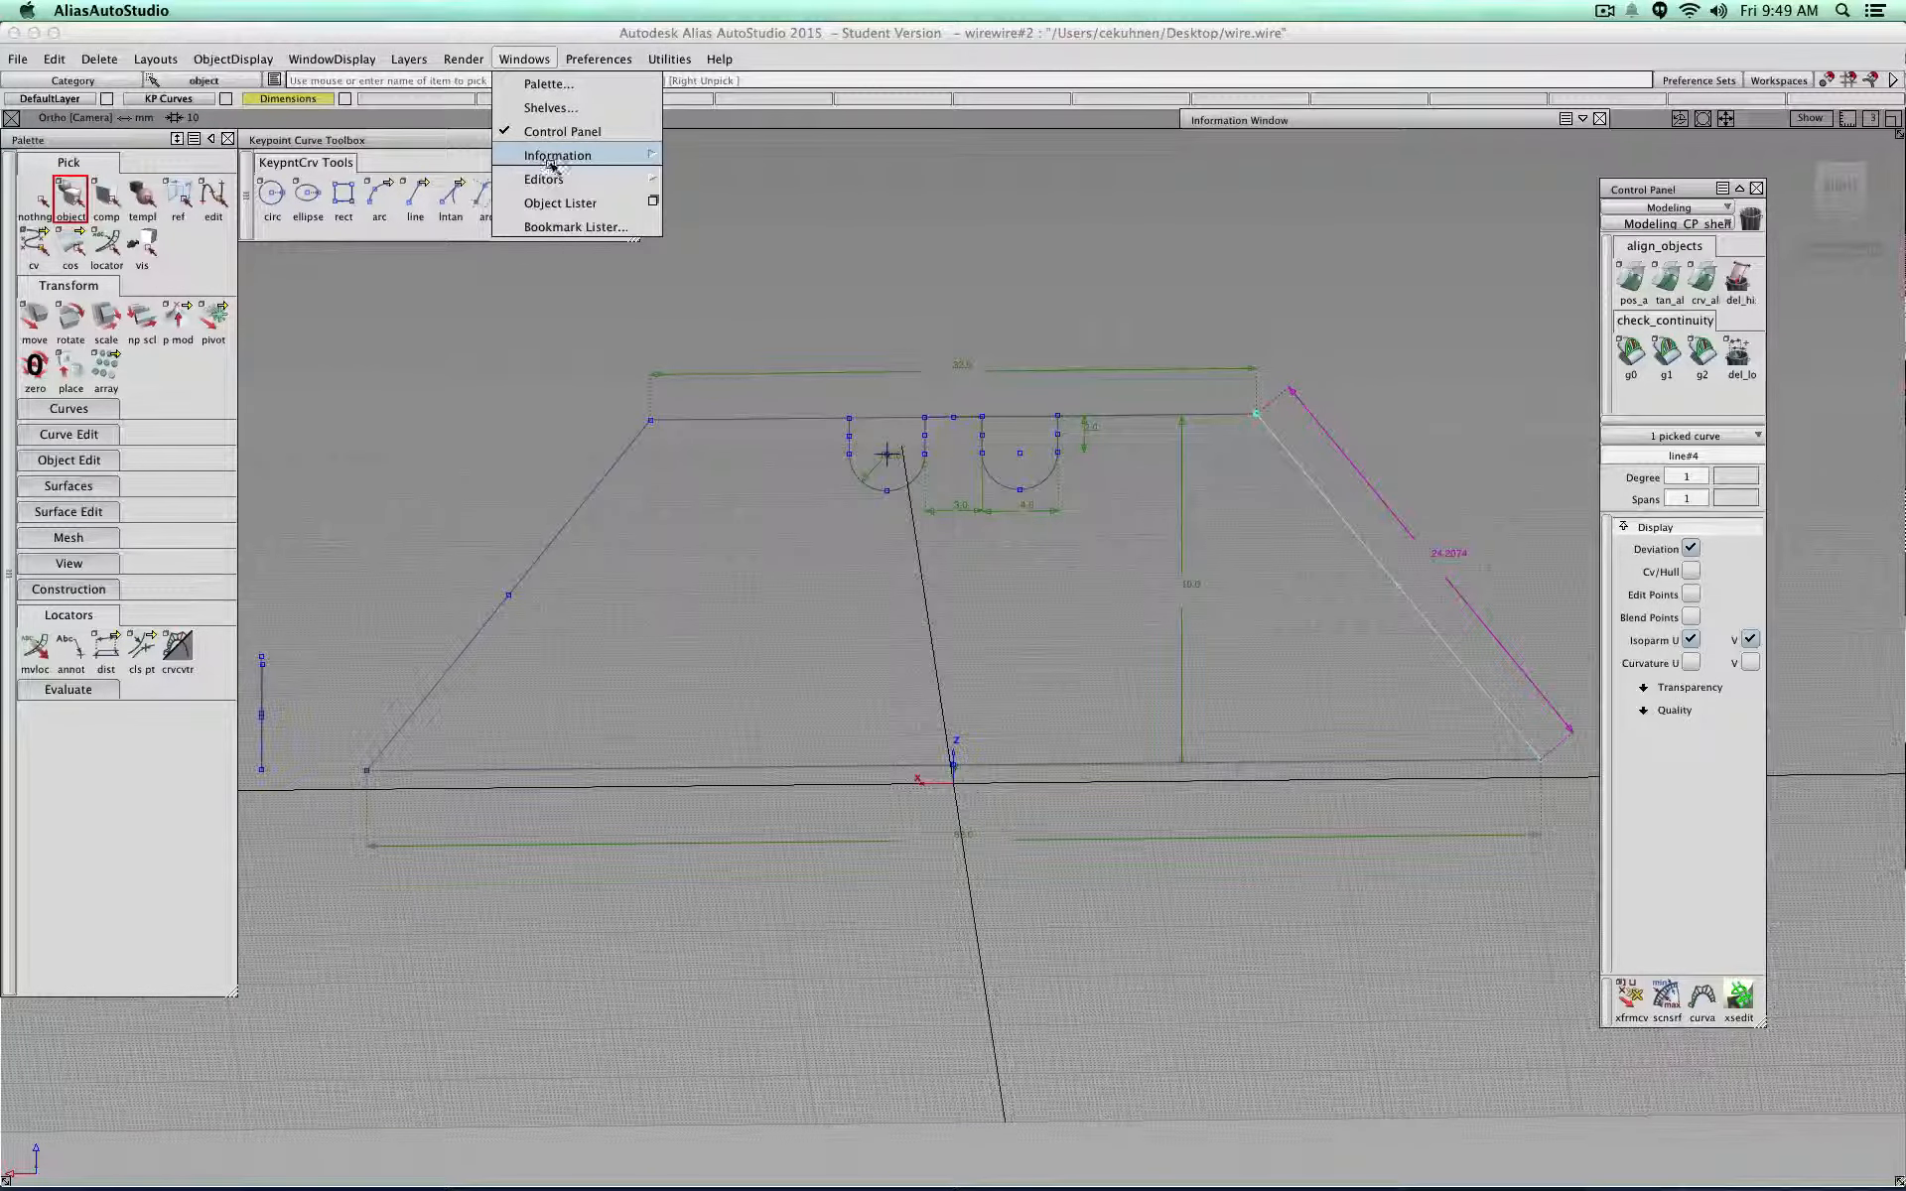
left_click(745, 153)
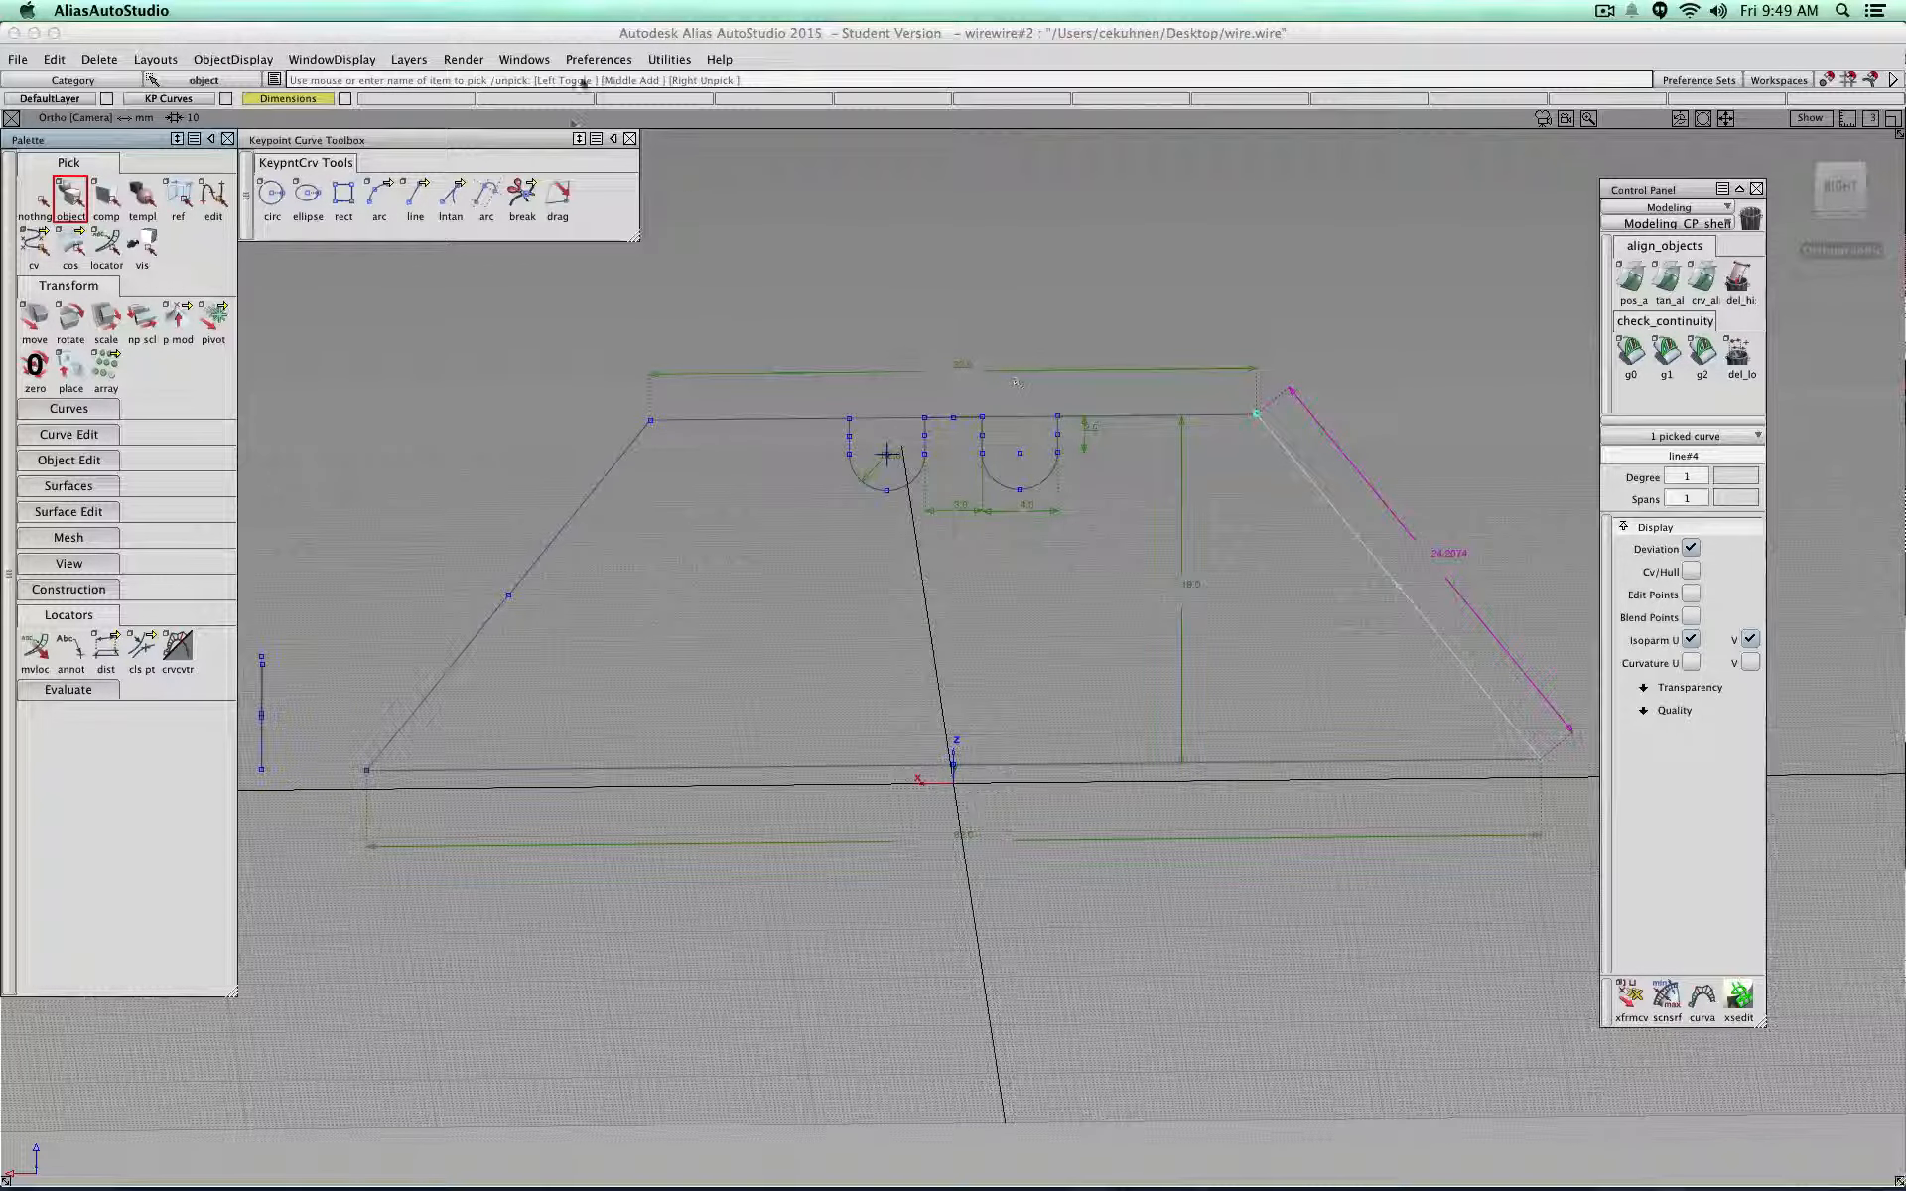
left_click(524, 59)
left_click(714, 157)
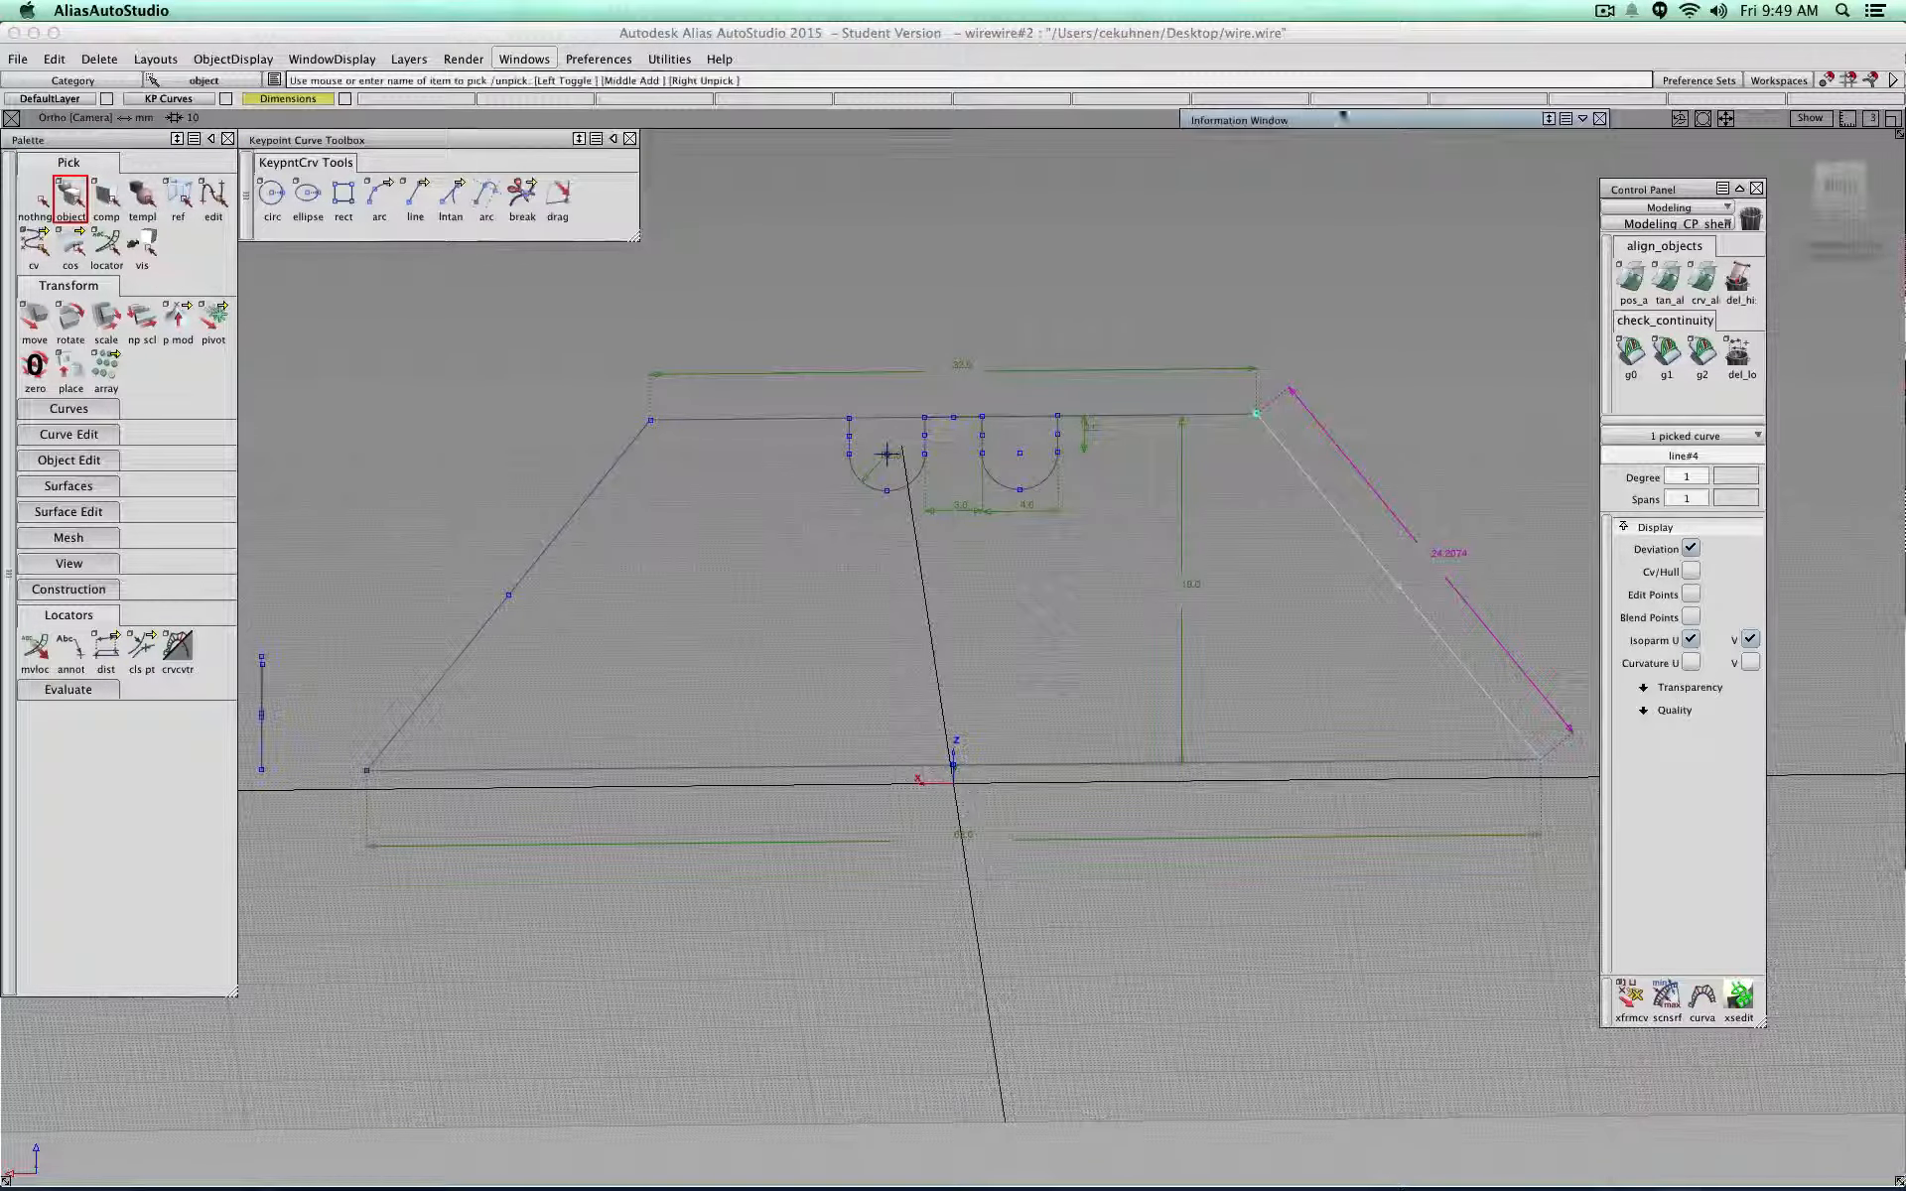
left_click(1582, 120)
left_click_drag(1420, 124, 623, 366)
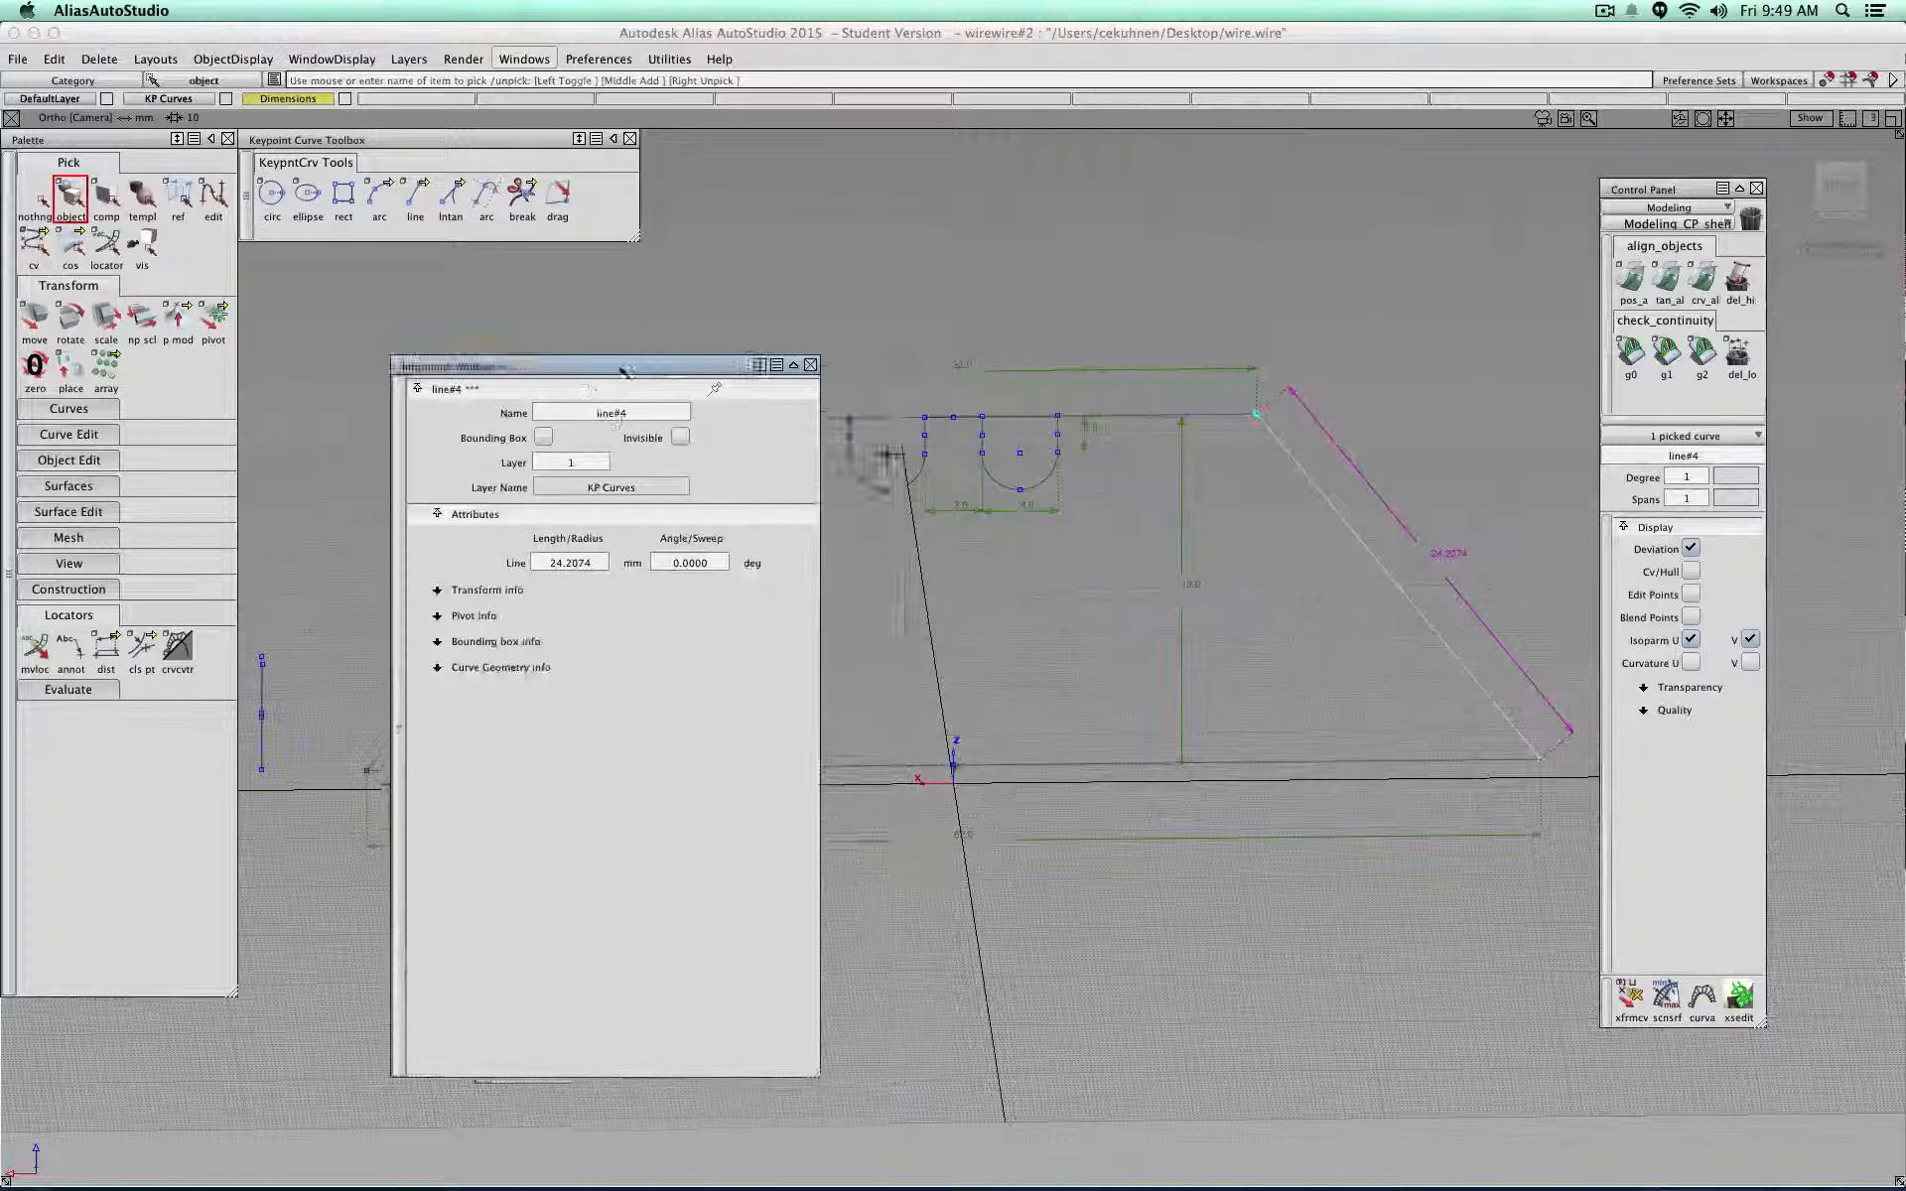
Step: Test the slanted line's dimension by setting its length to 5 mm, and restore the copied length of 24.2074 mm
double_click(582, 559)
key("super+c")
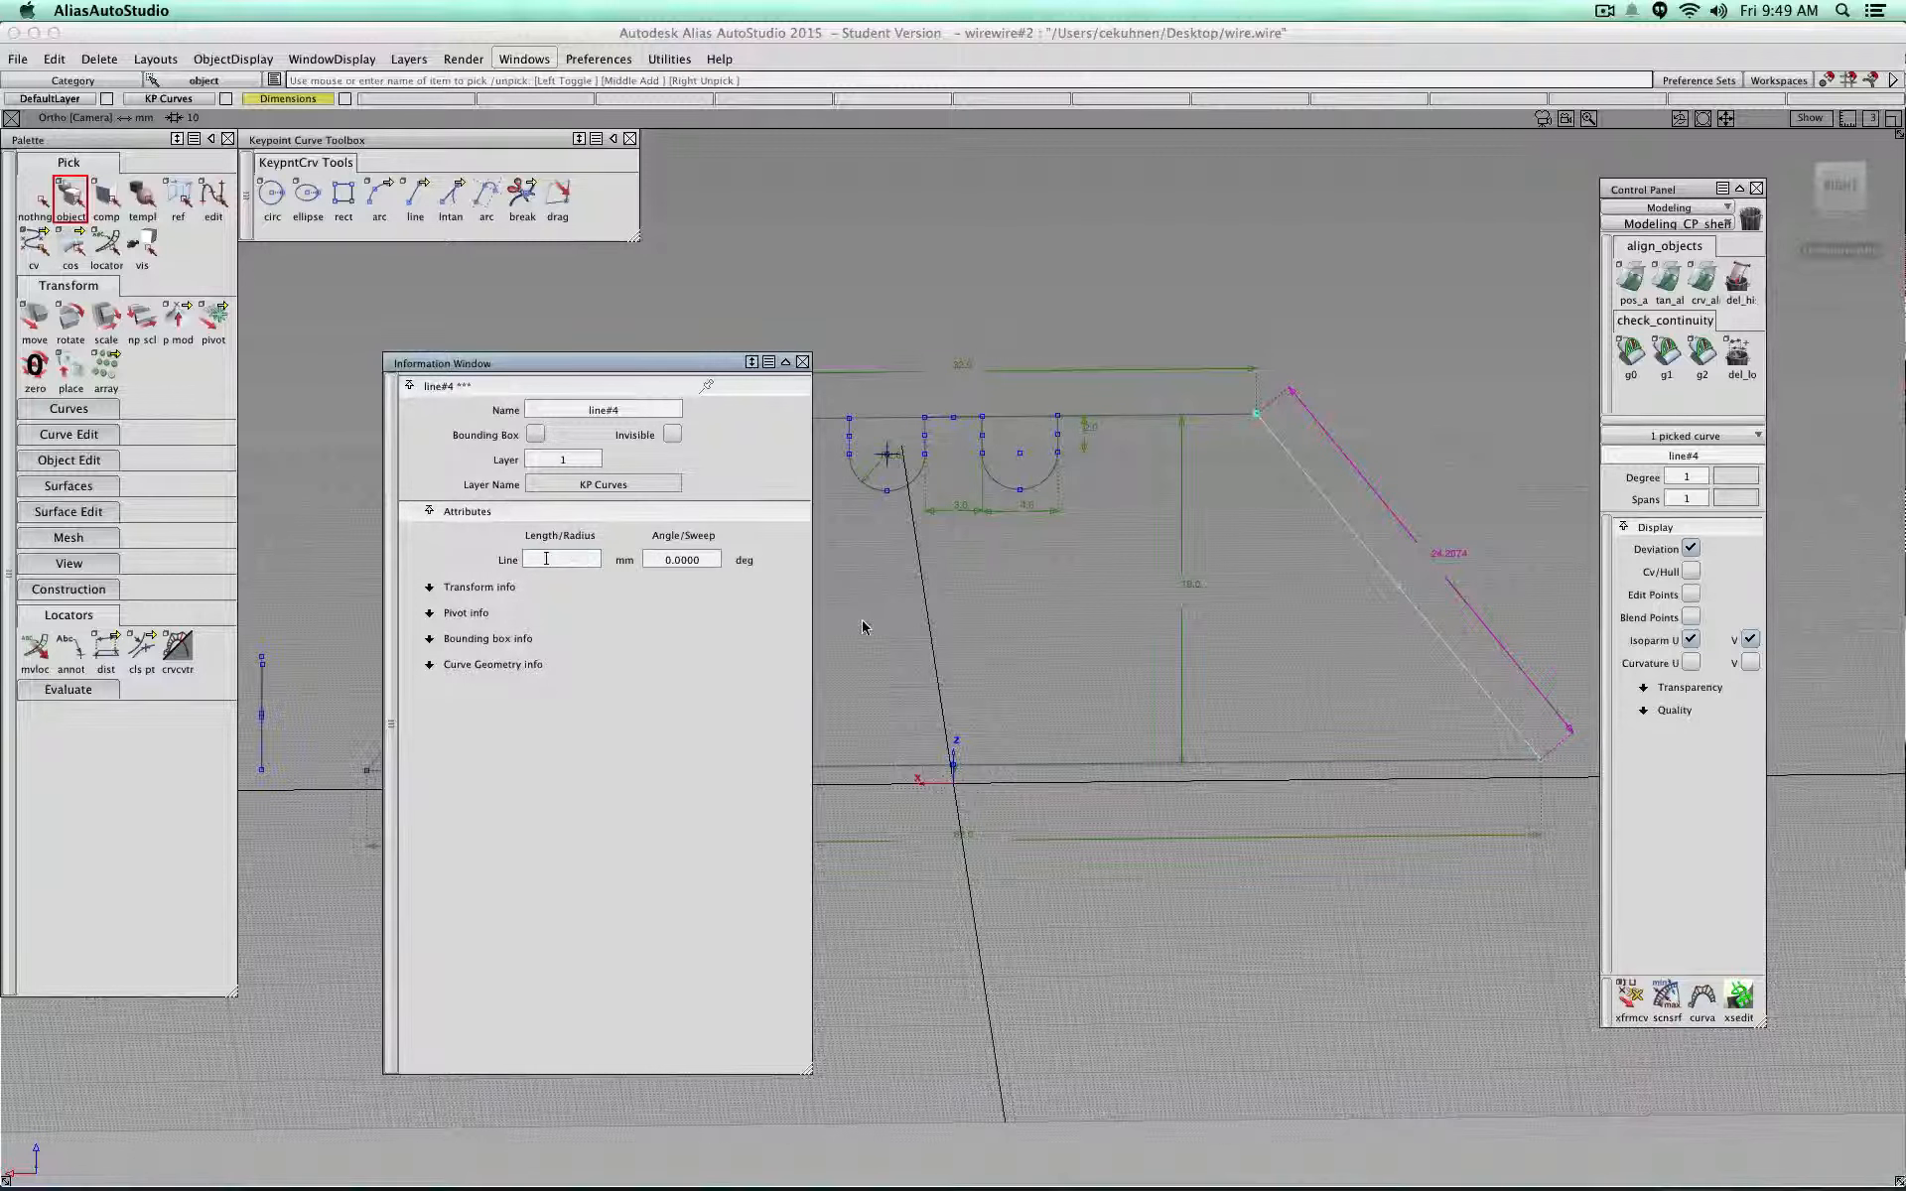
type("5")
key("Return")
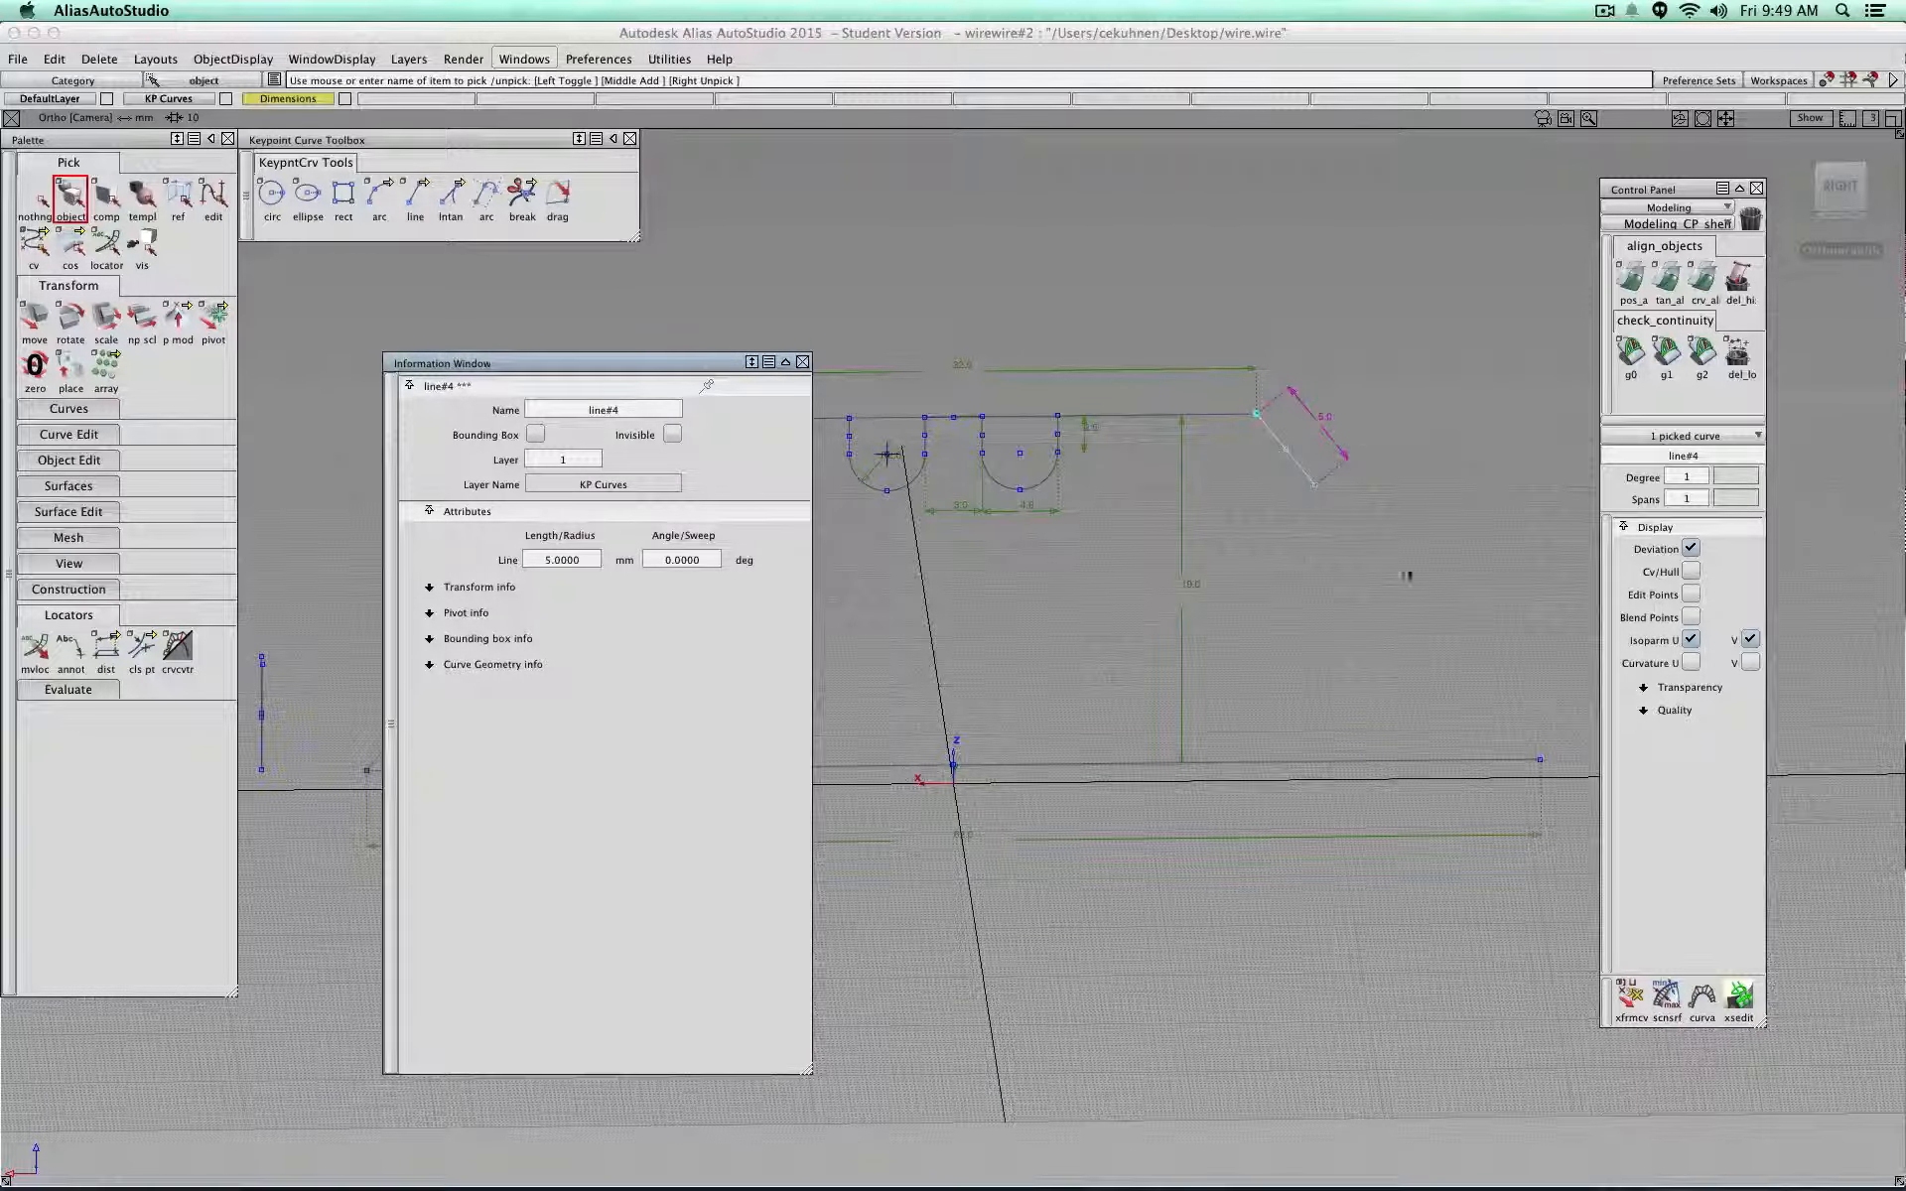
left_click_drag(581, 561, 497, 562)
key("super+v")
key("Return")
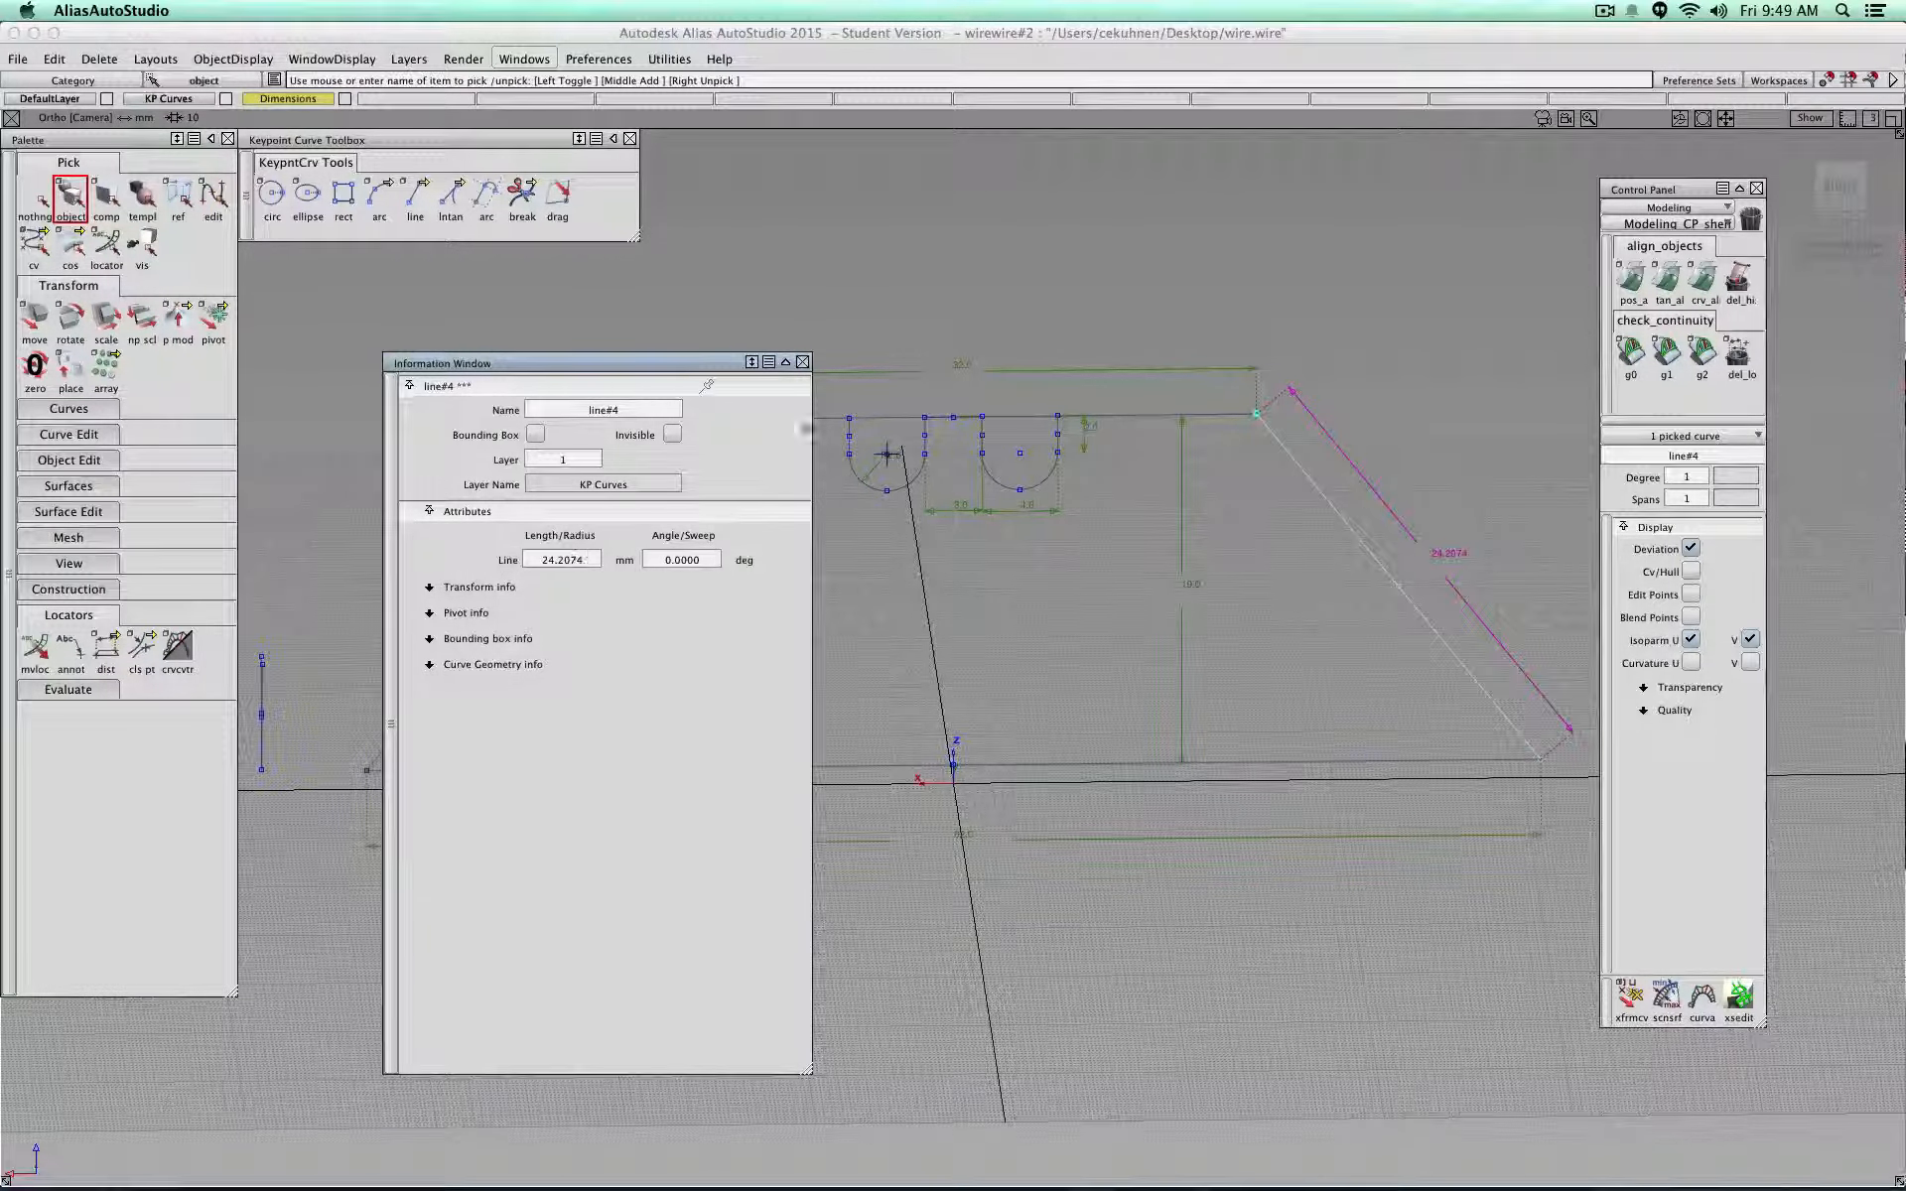
Step: Collapse the Information Window and draw a vertical keypoint line about 4.5 mm long beside the V-shaped profile in the Back view
left_click_drag(707, 365, 1246, 155)
left_click(1450, 187)
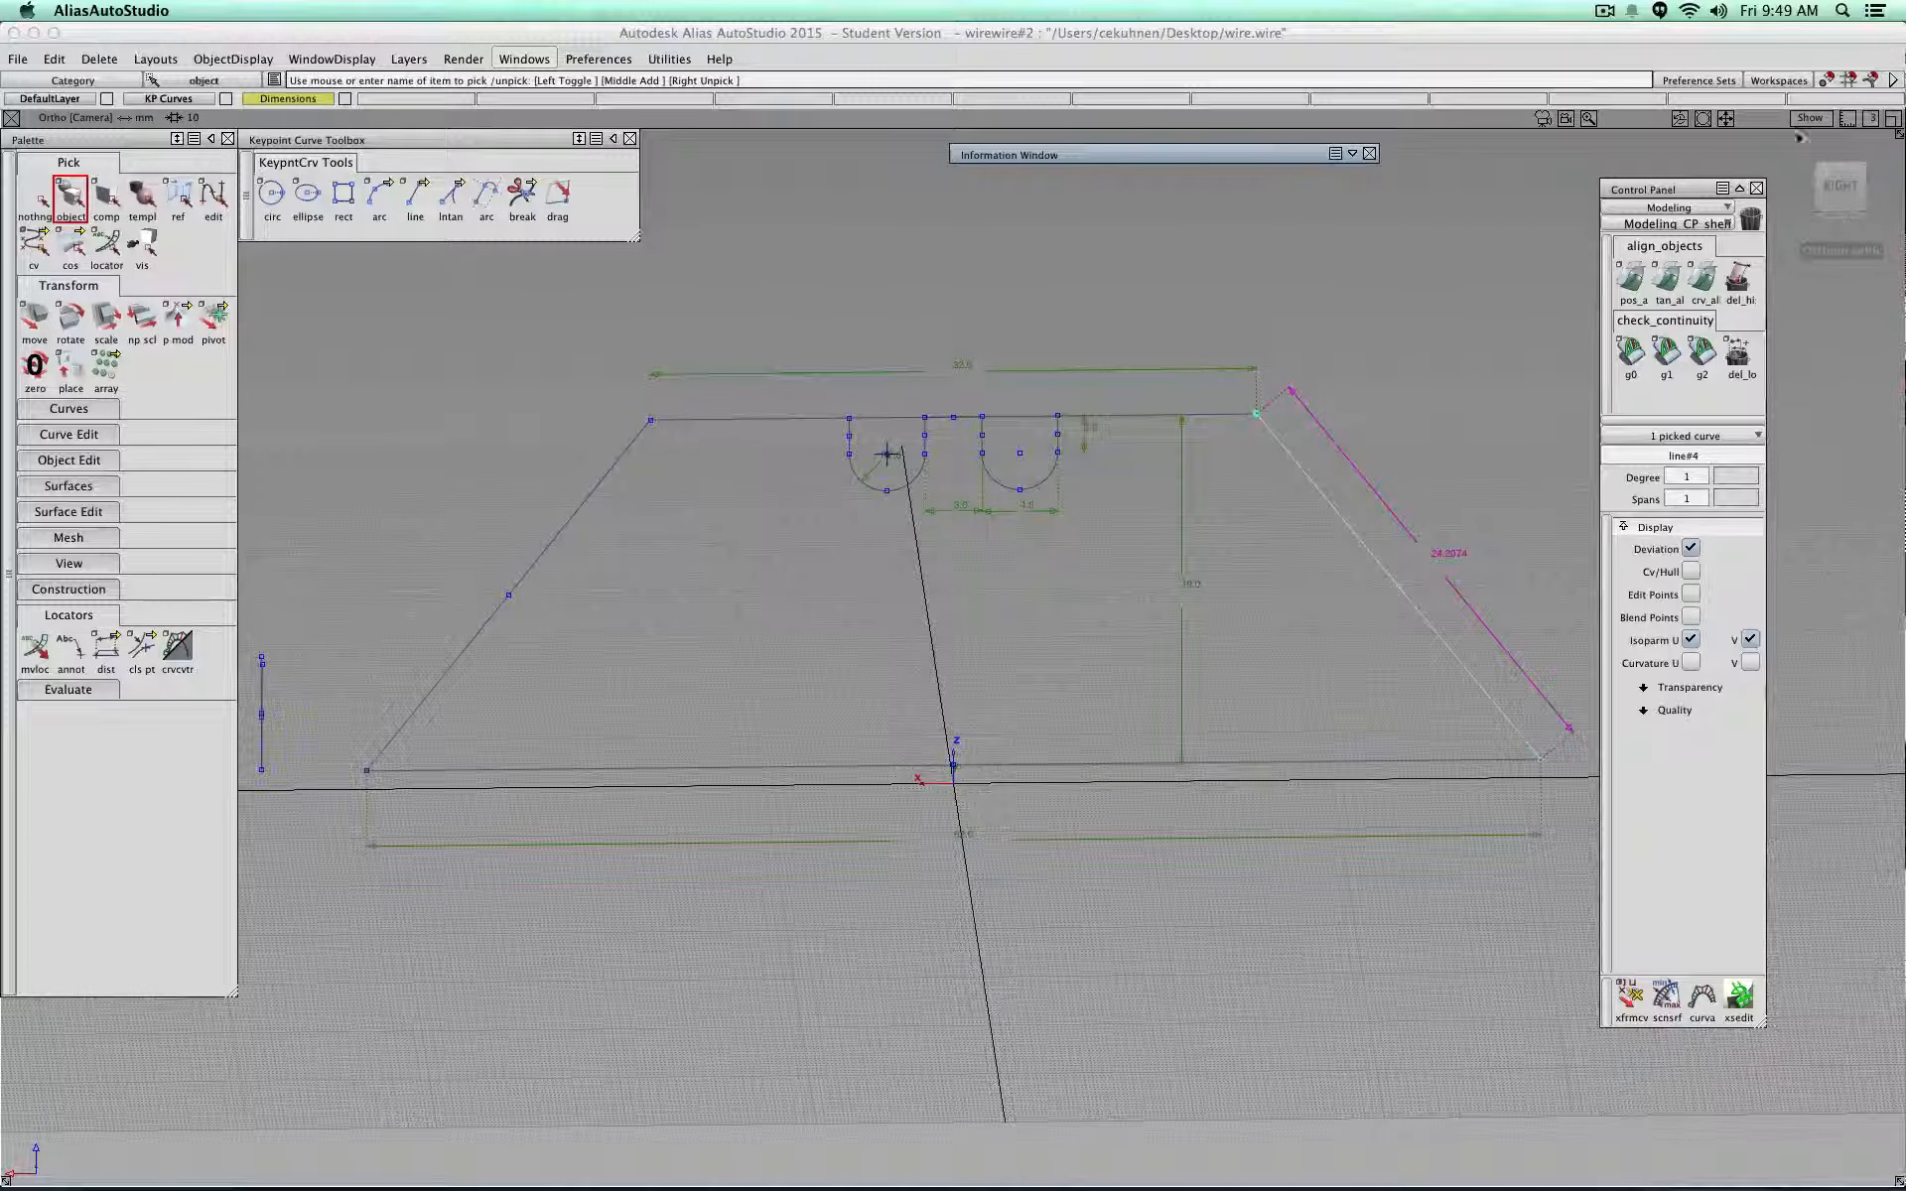
left_click(1835, 181)
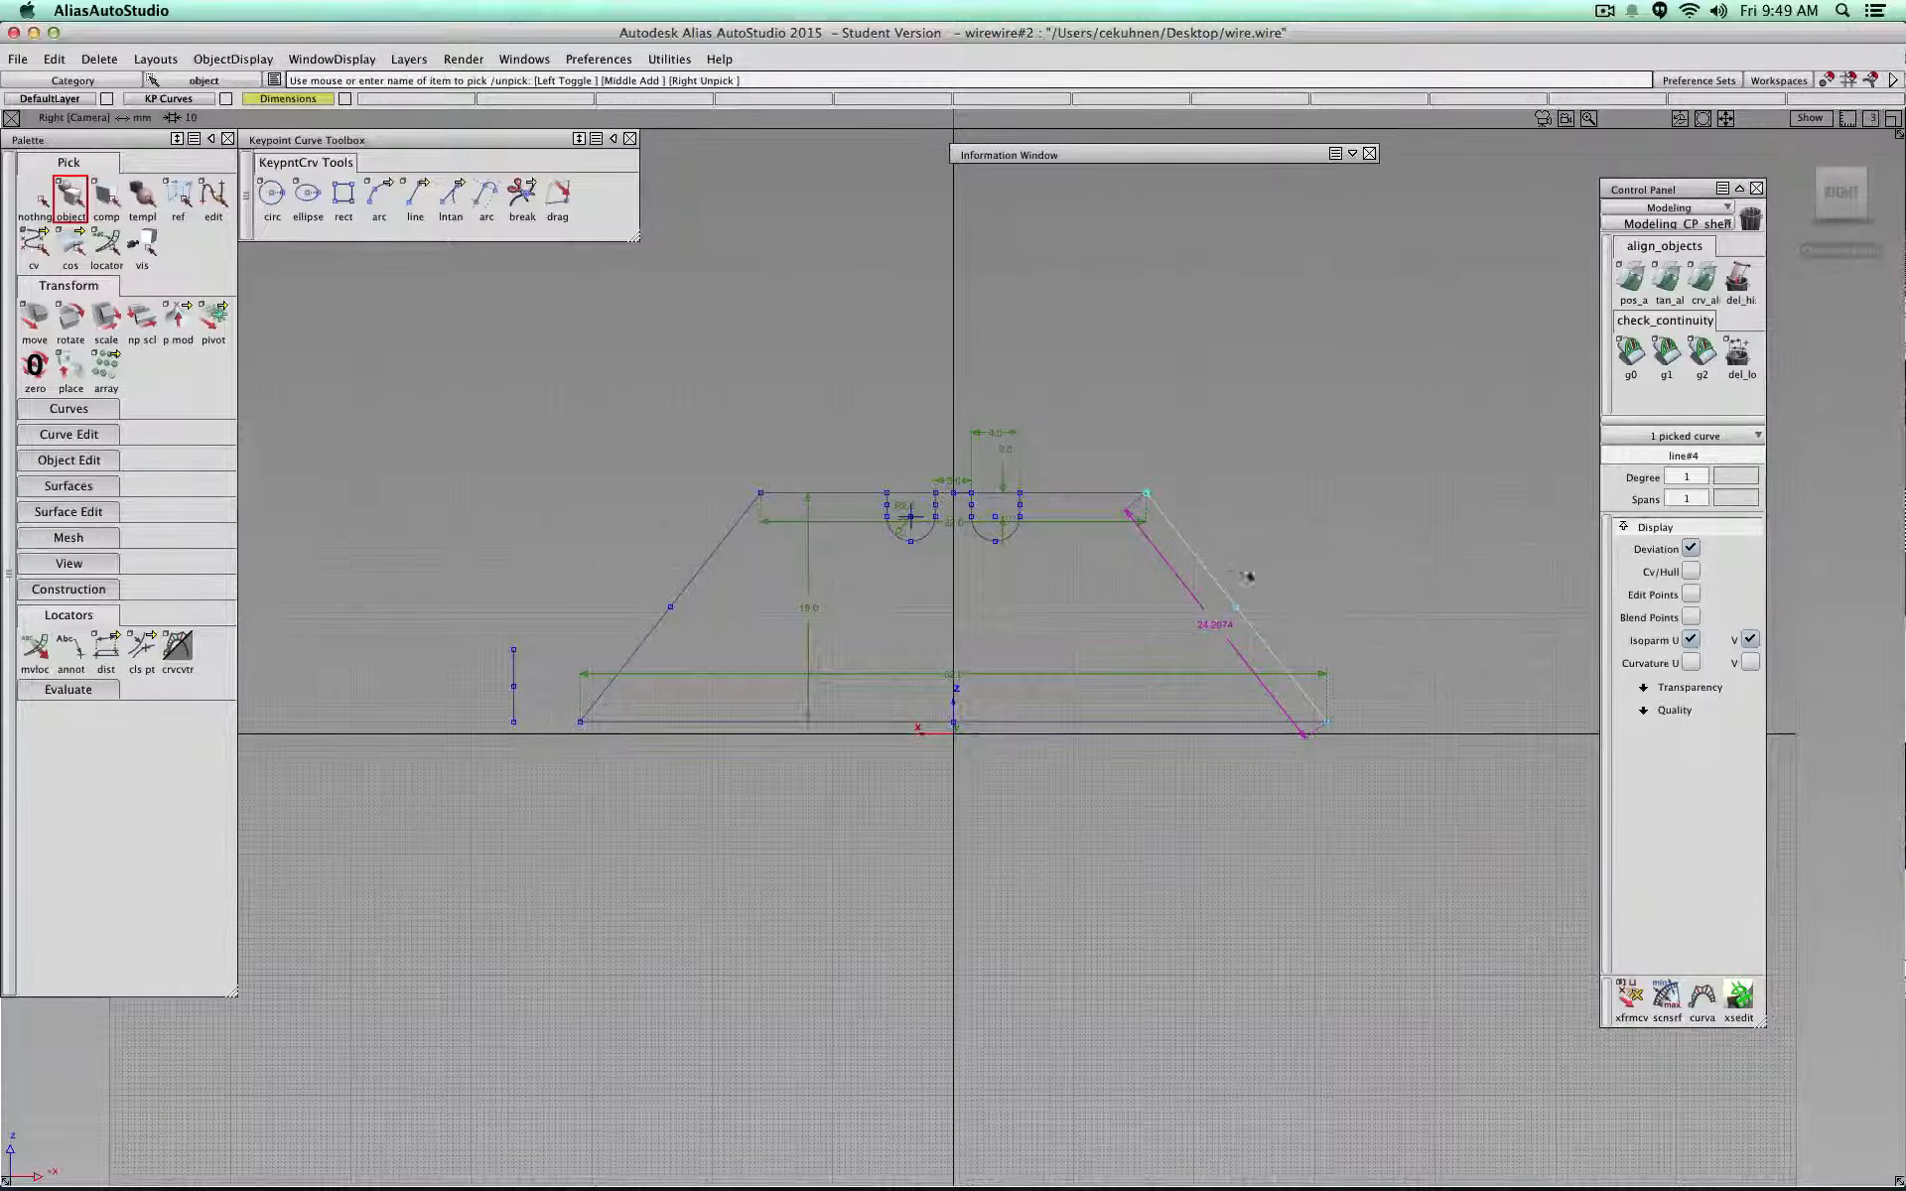
left_click_drag(536, 591, 1221, 695, "alt+shift")
right_click_drag(993, 735, 1244, 670, "alt+shift")
middle_click_drag(1244, 671, 1361, 447, "alt+shift")
left_click(1832, 201)
right_click_drag(1247, 600, 1293, 405, "alt+shift")
middle_click_drag(1293, 405, 946, 675, "alt+shift")
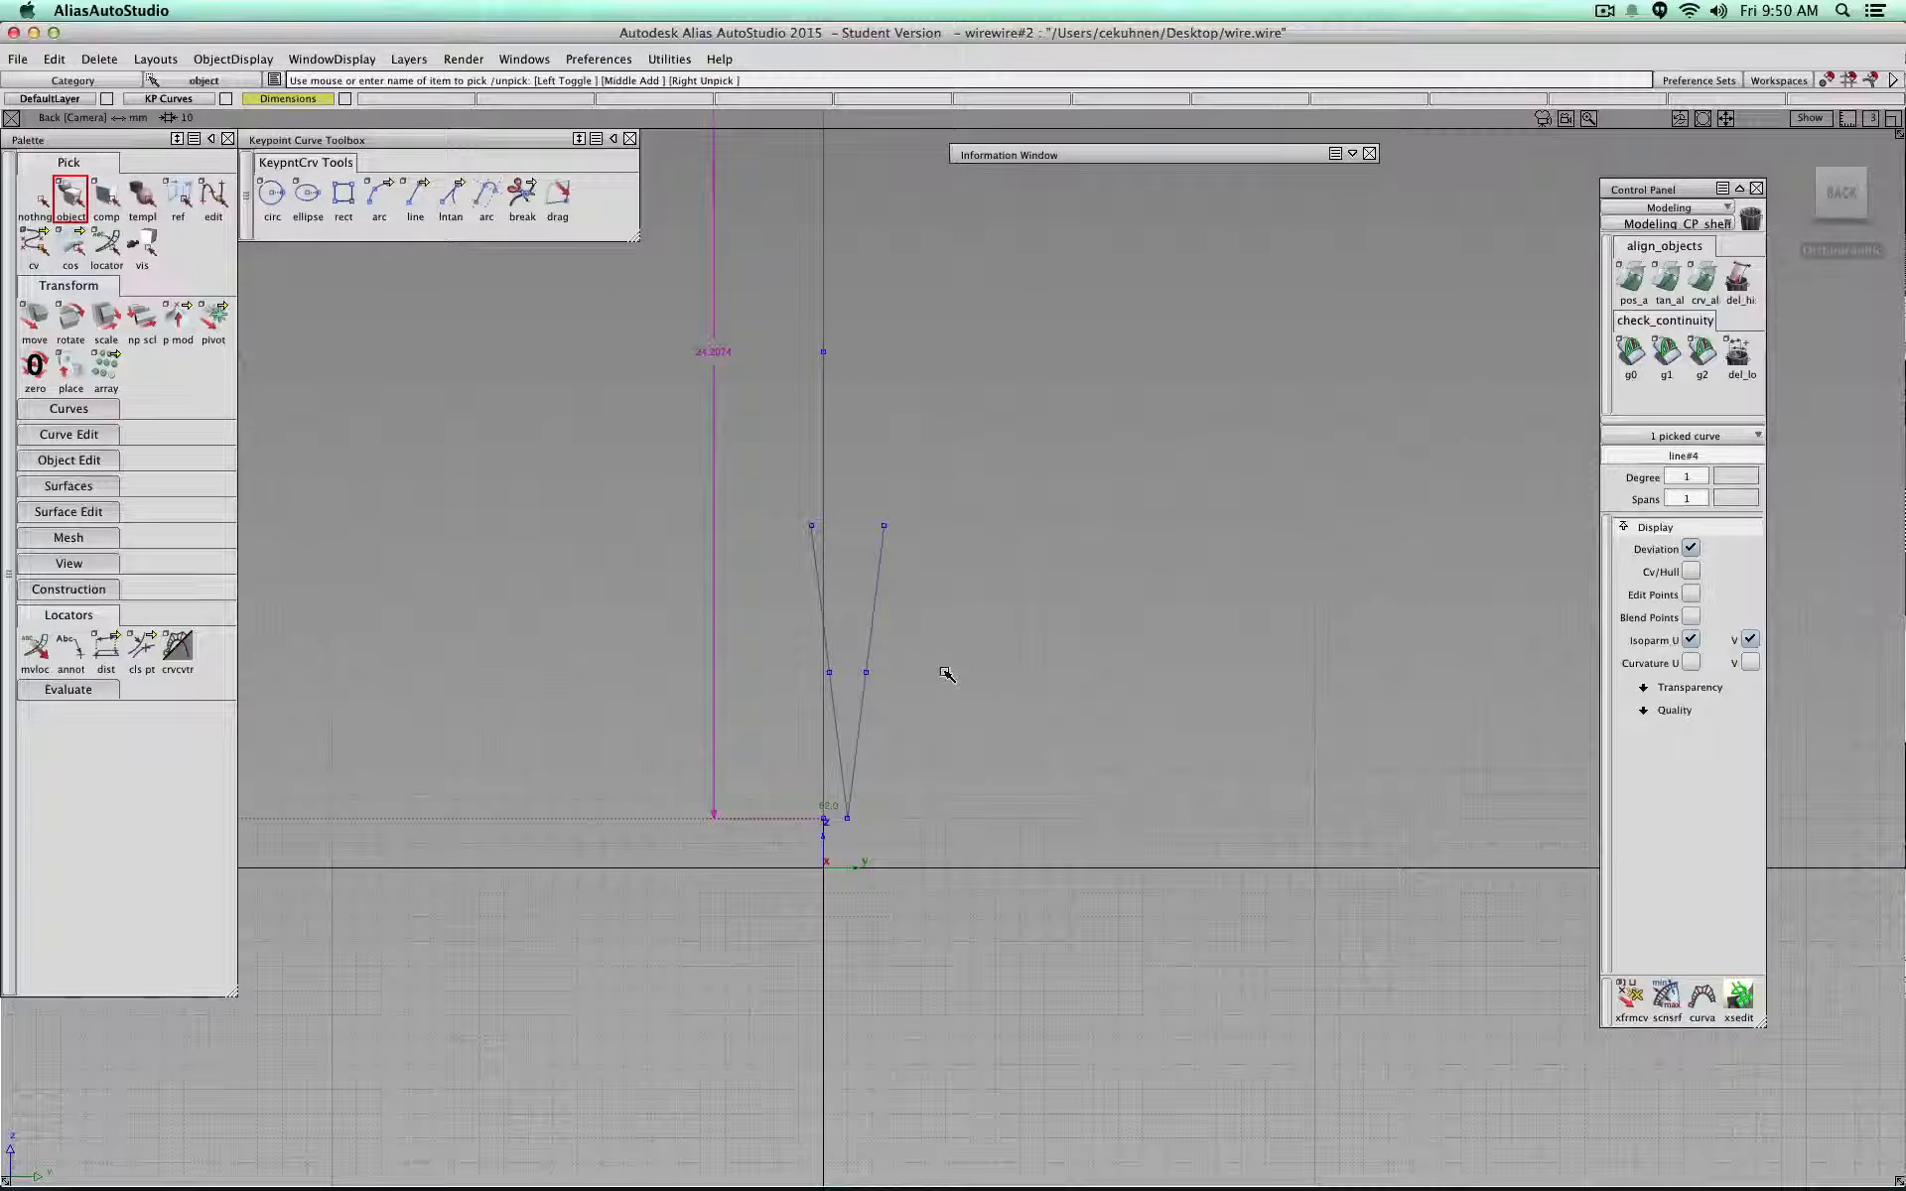
left_click(424, 201)
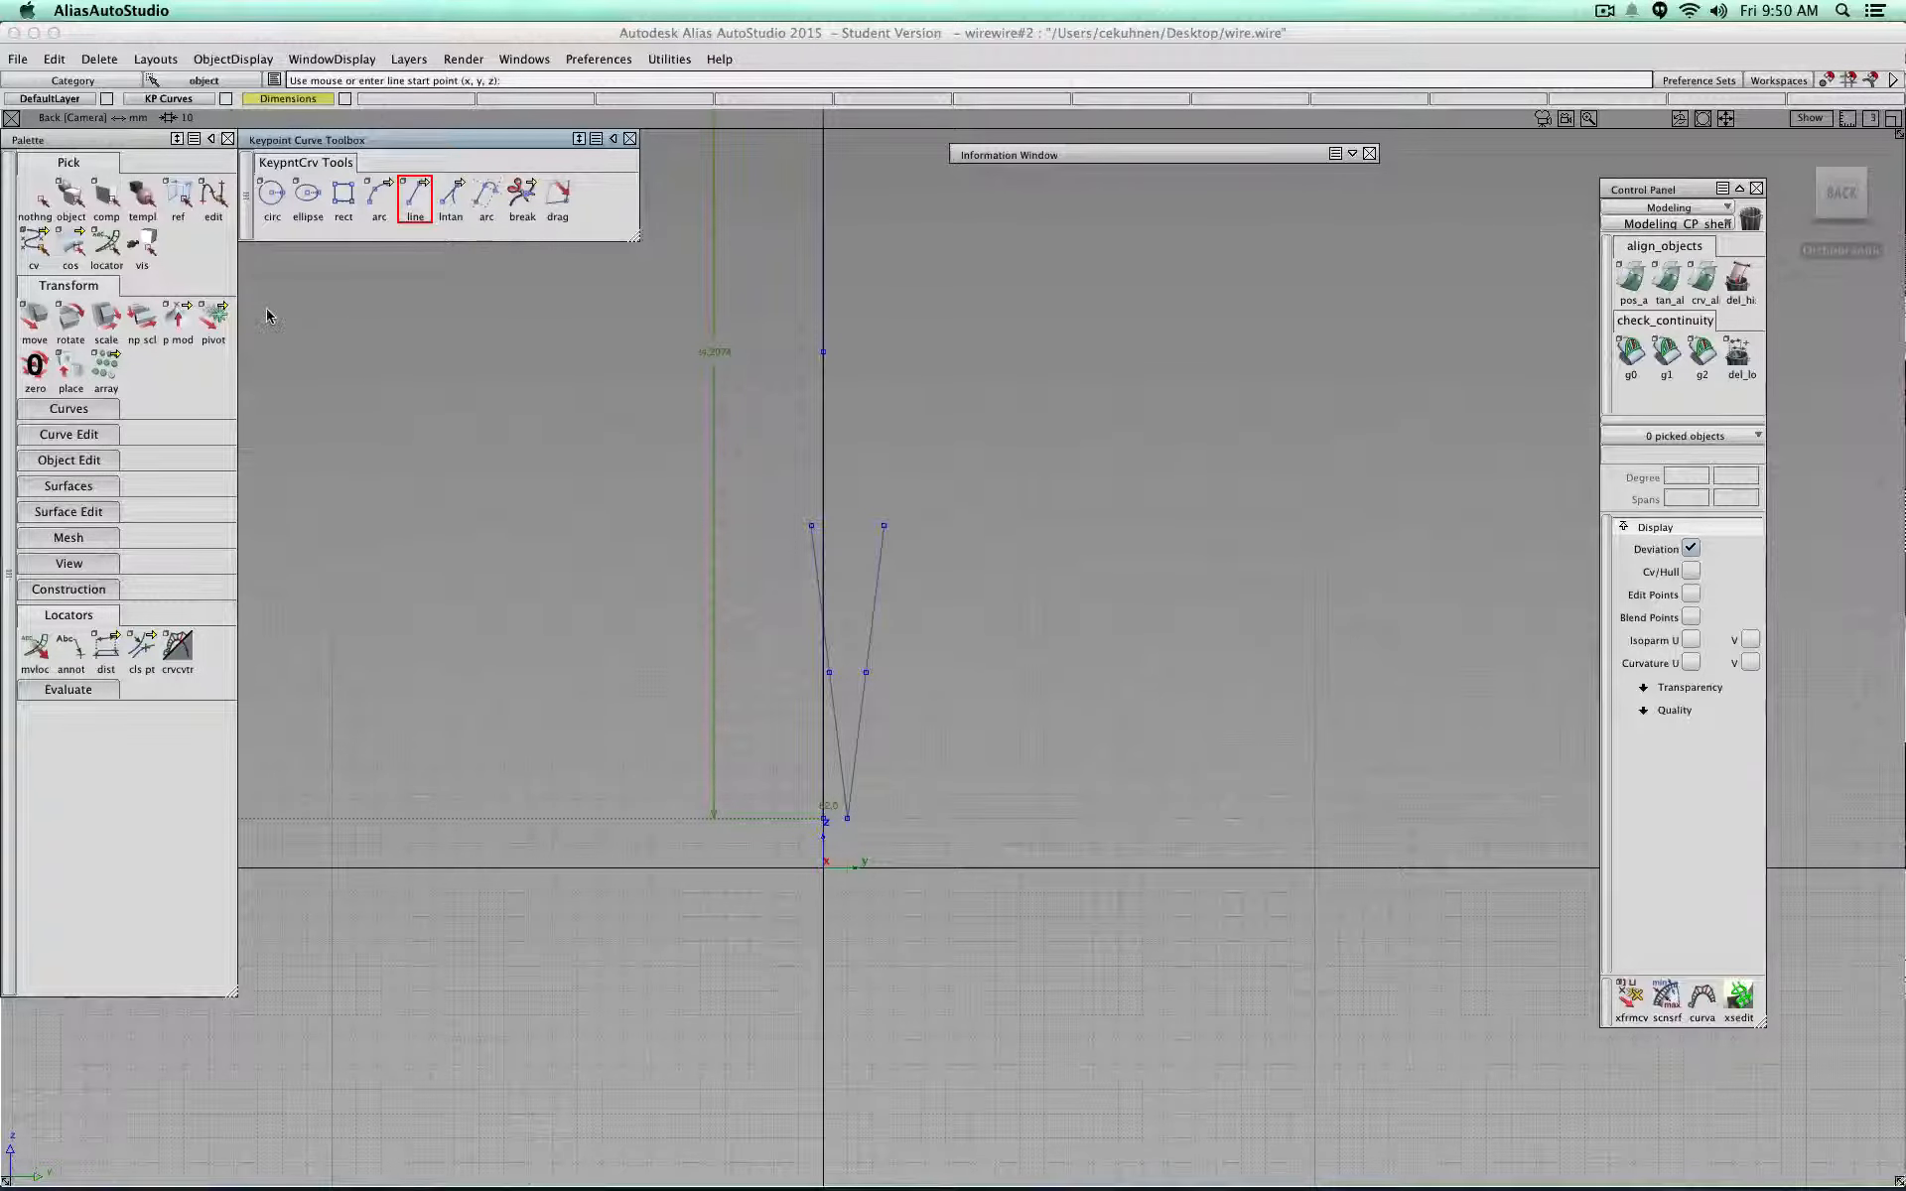
left_click(922, 597)
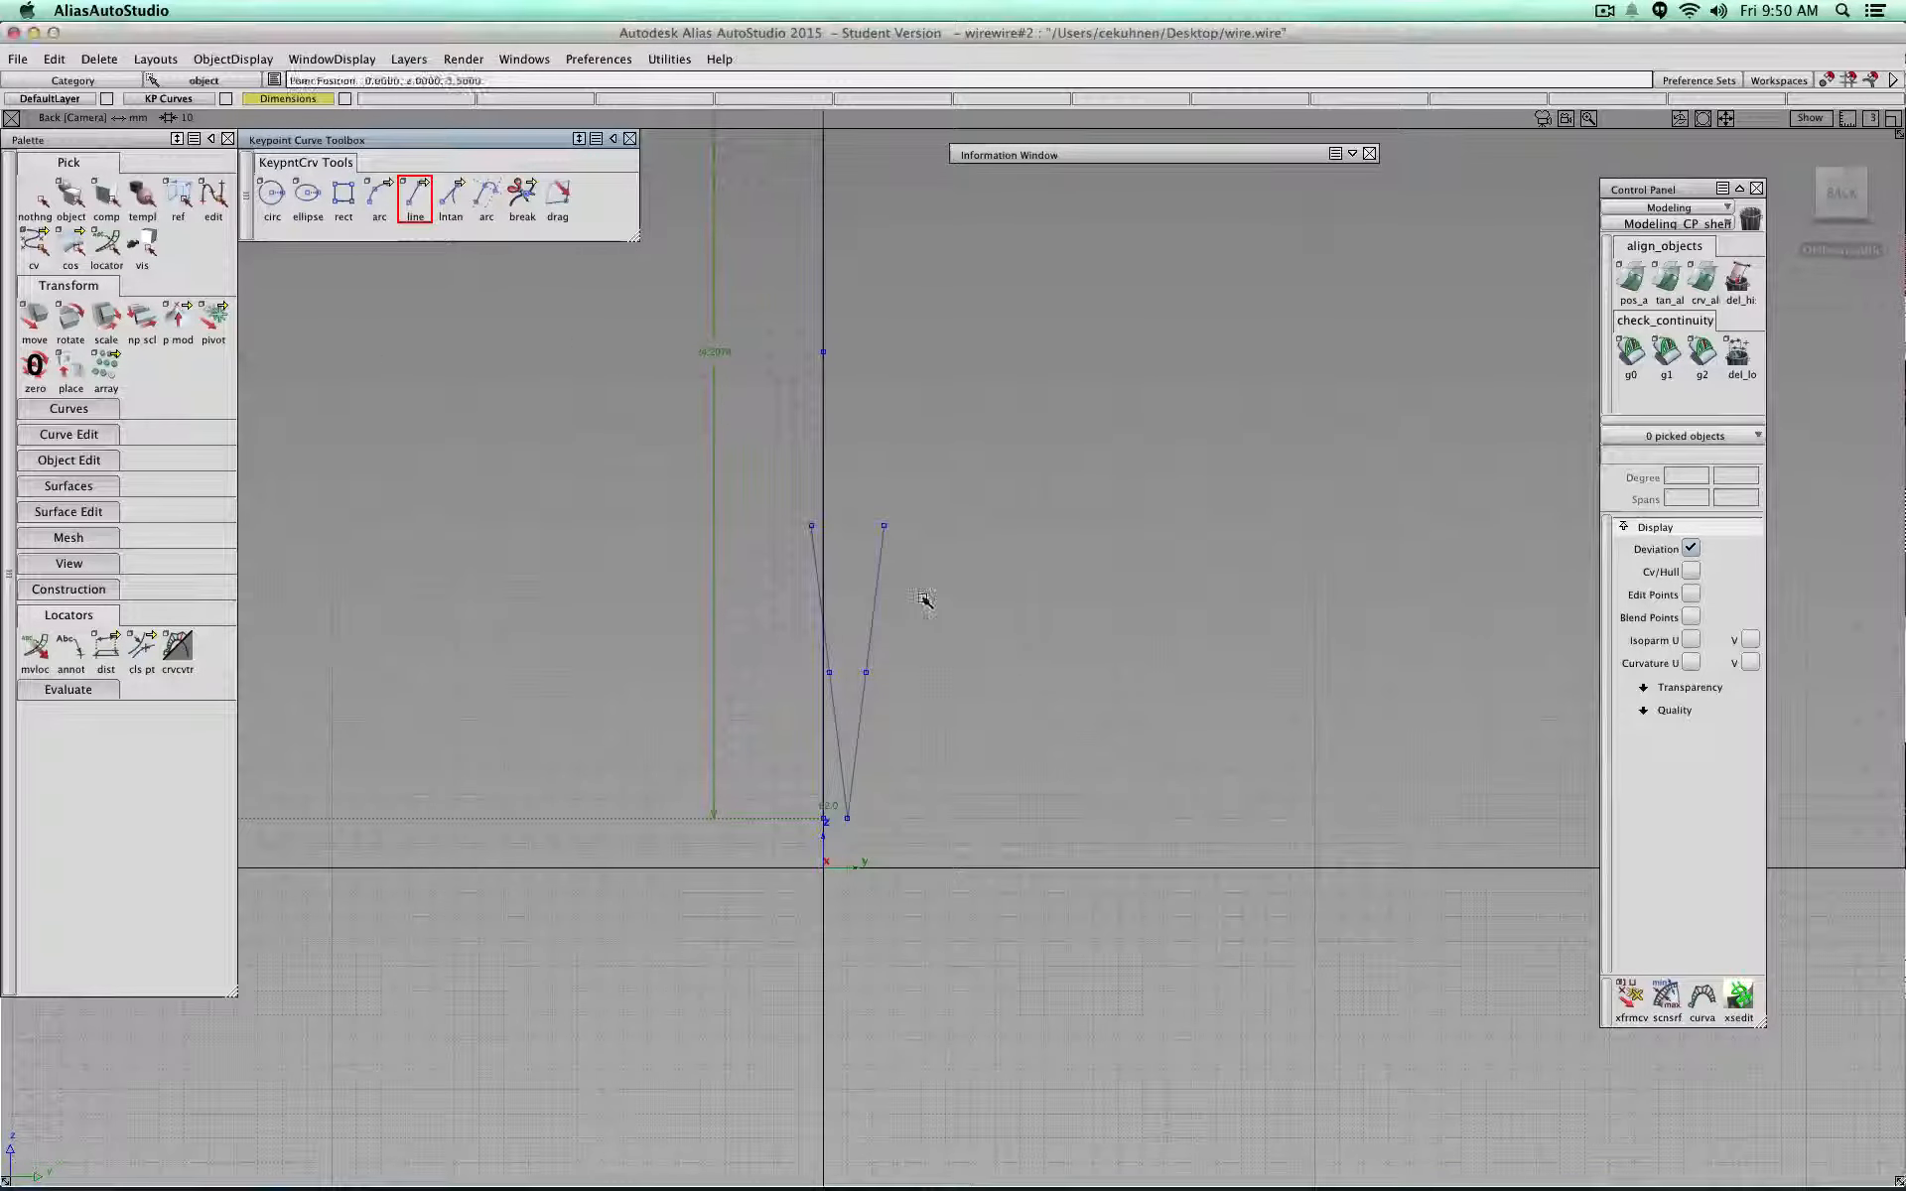
left_click(919, 819)
Step: Move the new vertical line in the Right view from the blade's centre to line up with the V-shaped profile beside the outline
left_click(1813, 194)
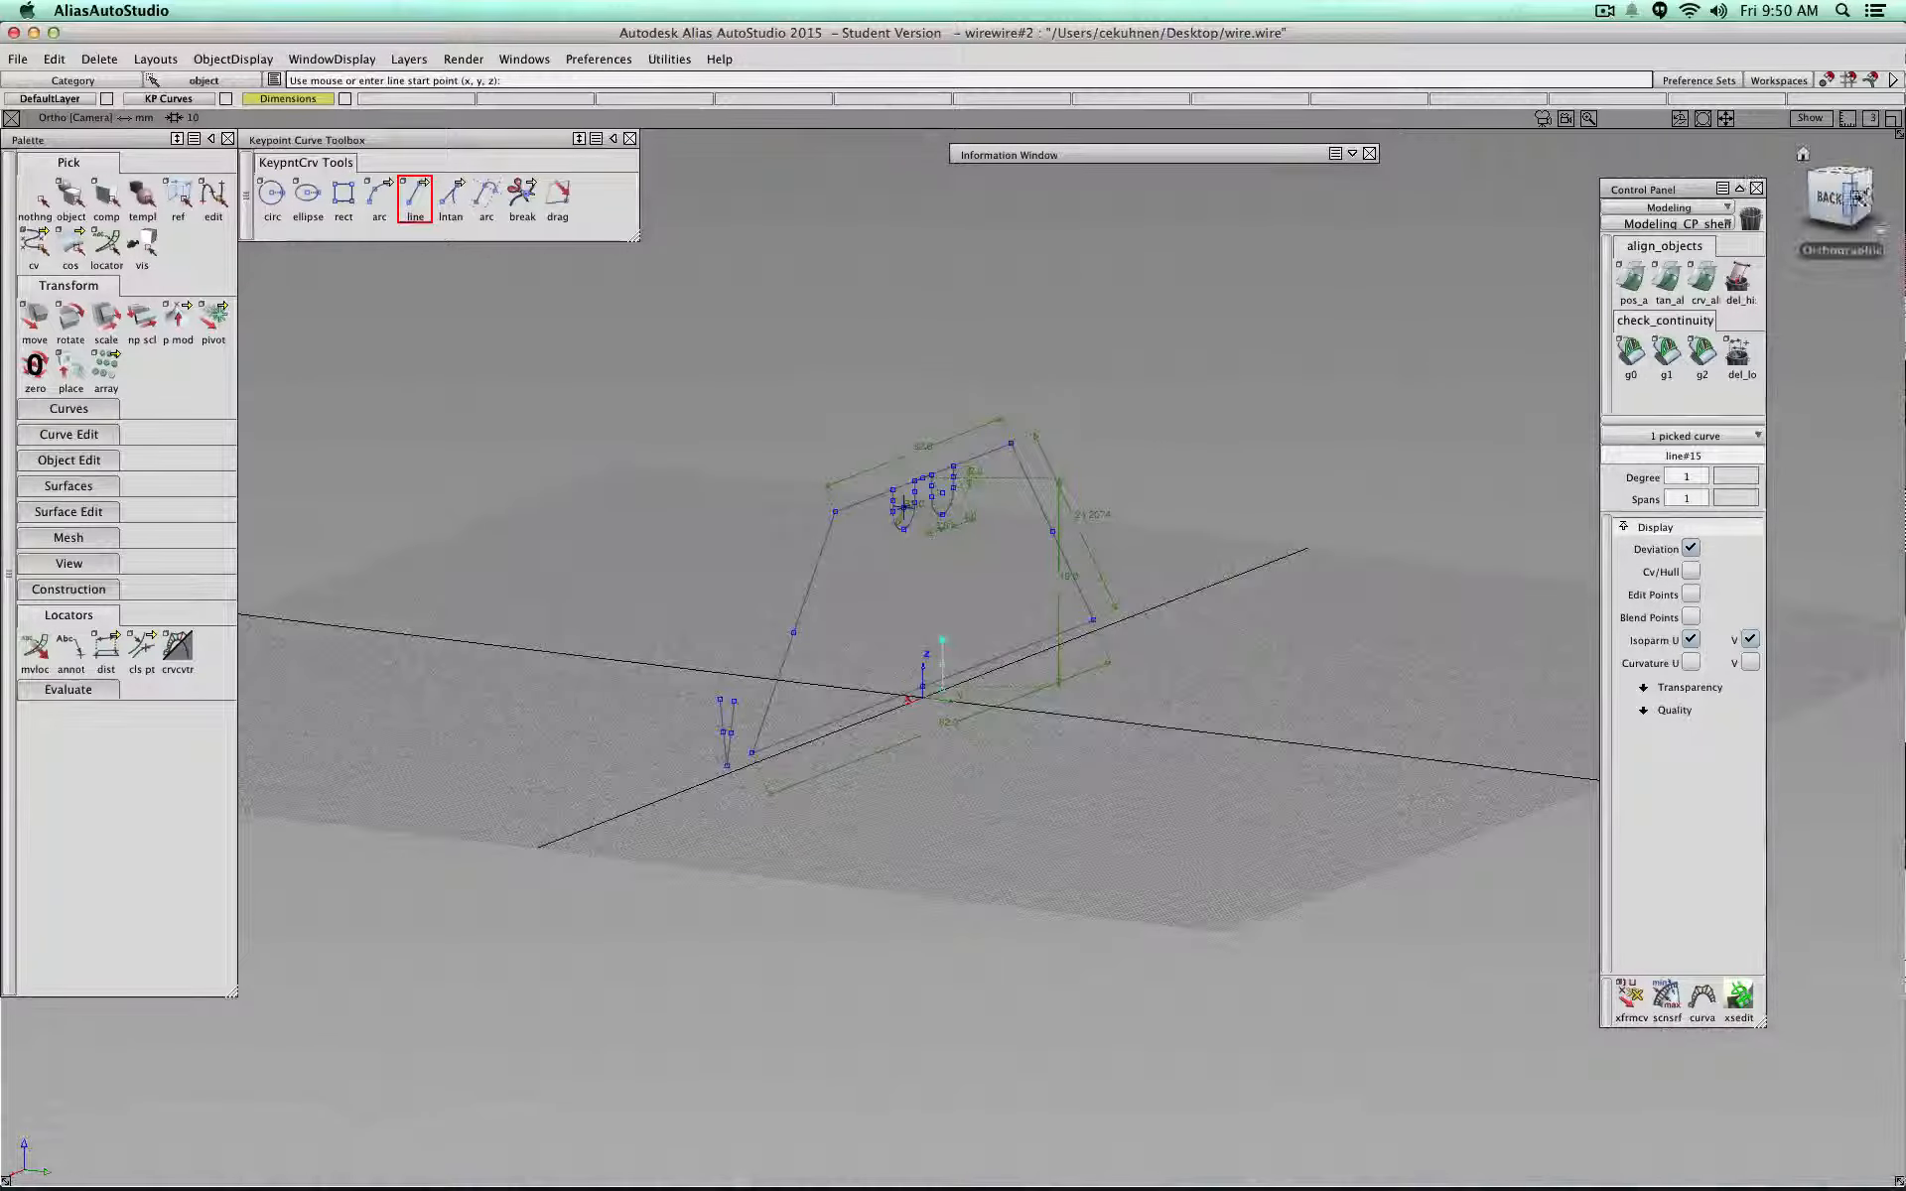
left_click(1865, 195)
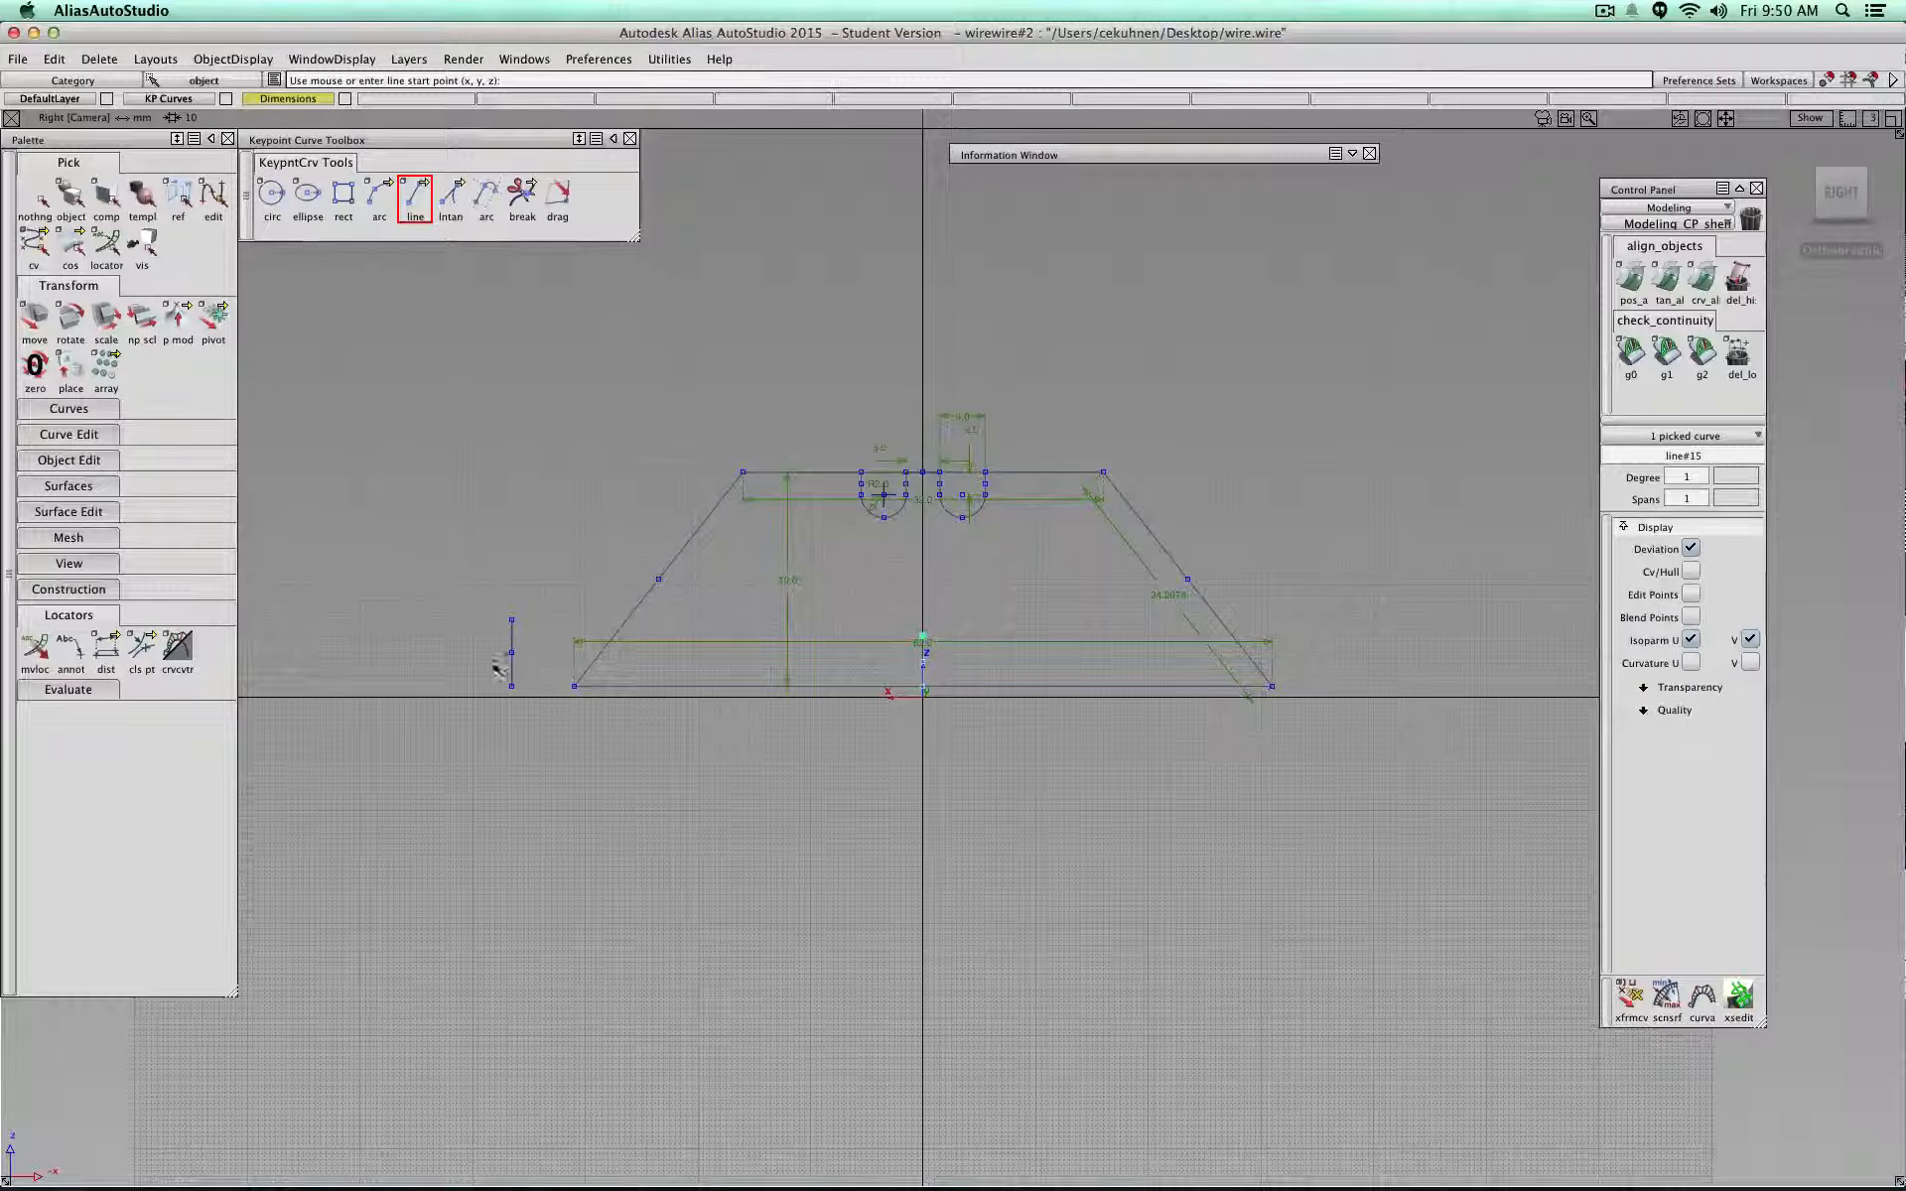
left_click_drag(1020, 783, 1043, 719, "ctrl+shift")
scroll(969, 683, "up", 3)
left_click(898, 659)
scroll(949, 748, "up", 4)
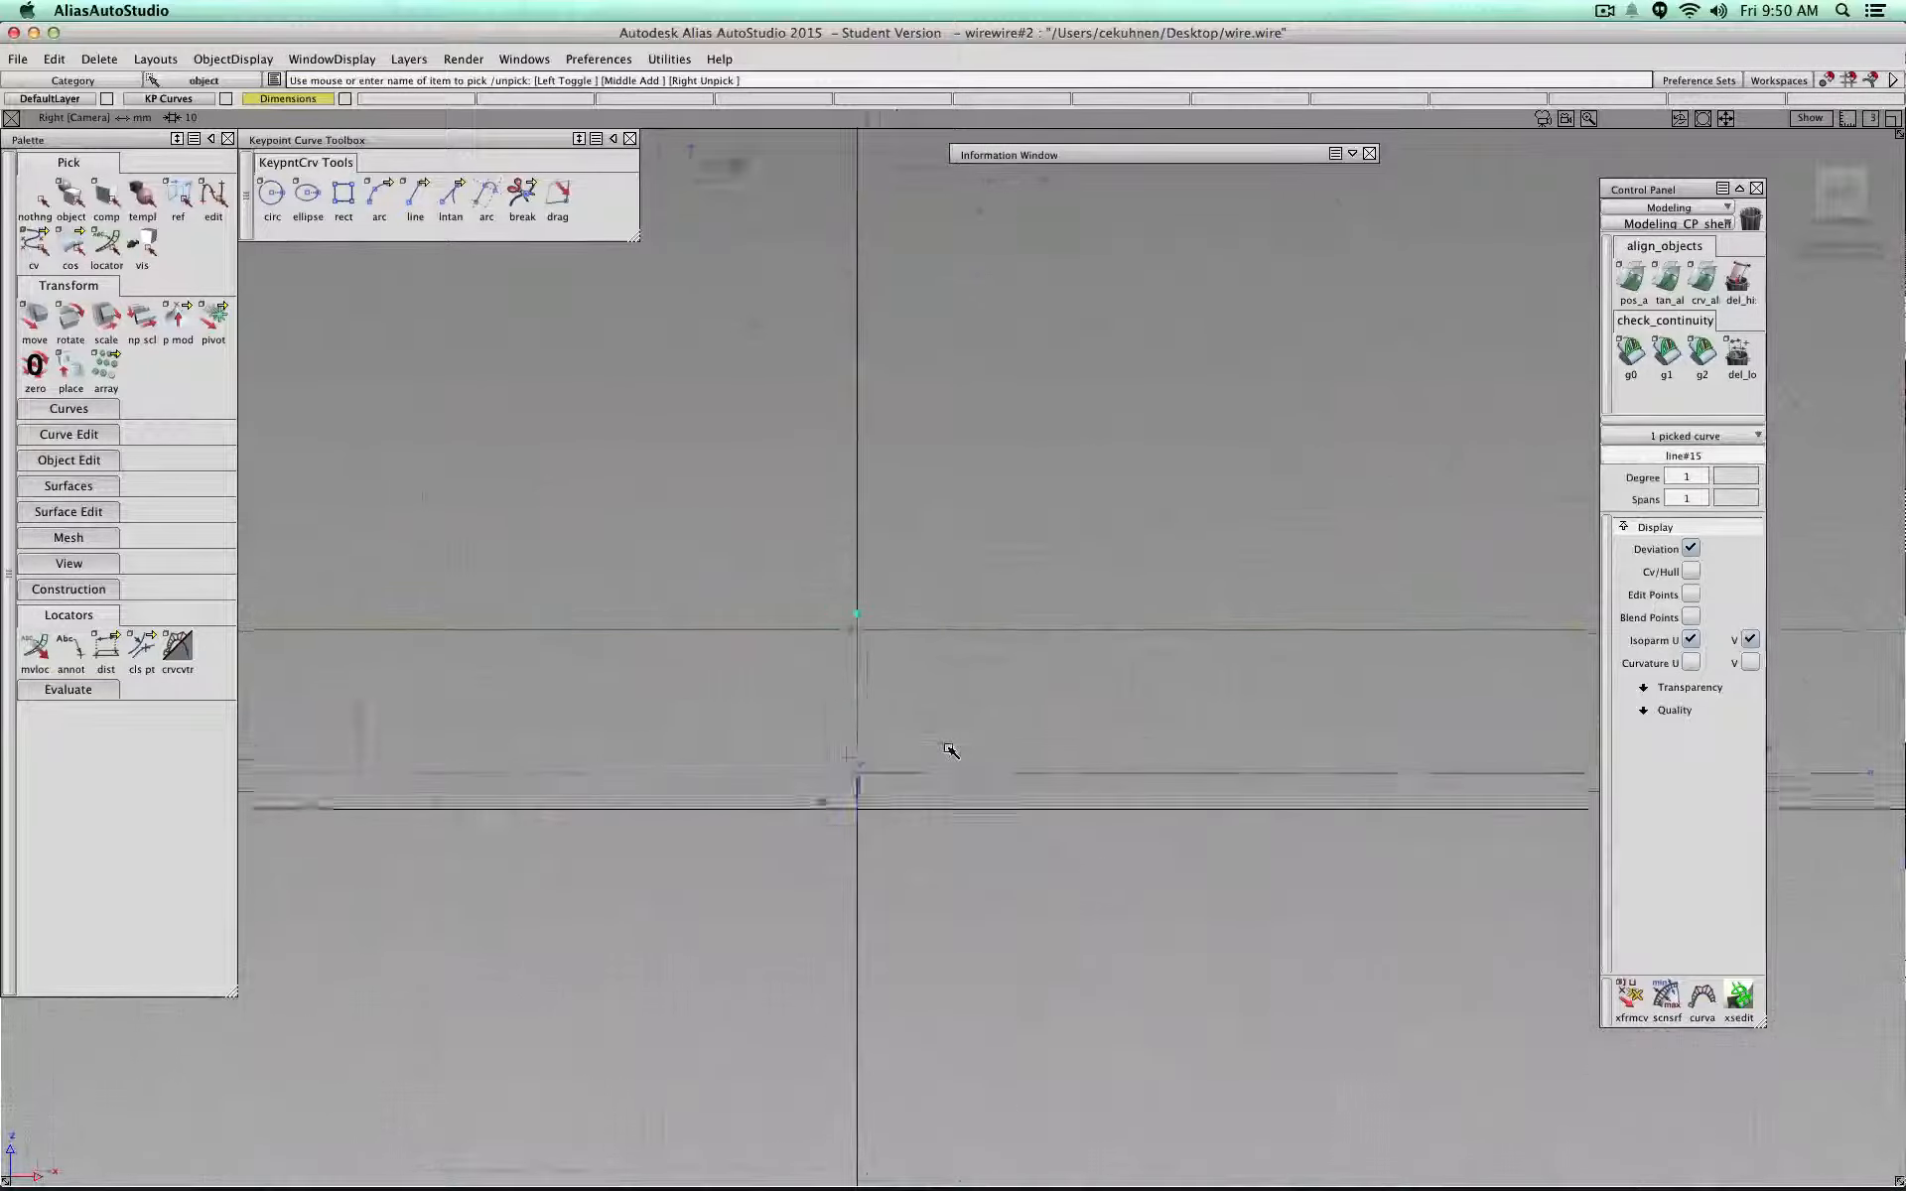
scroll(949, 749, "down", 8)
middle_click_drag(567, 787, 792, 813, "alt+shift")
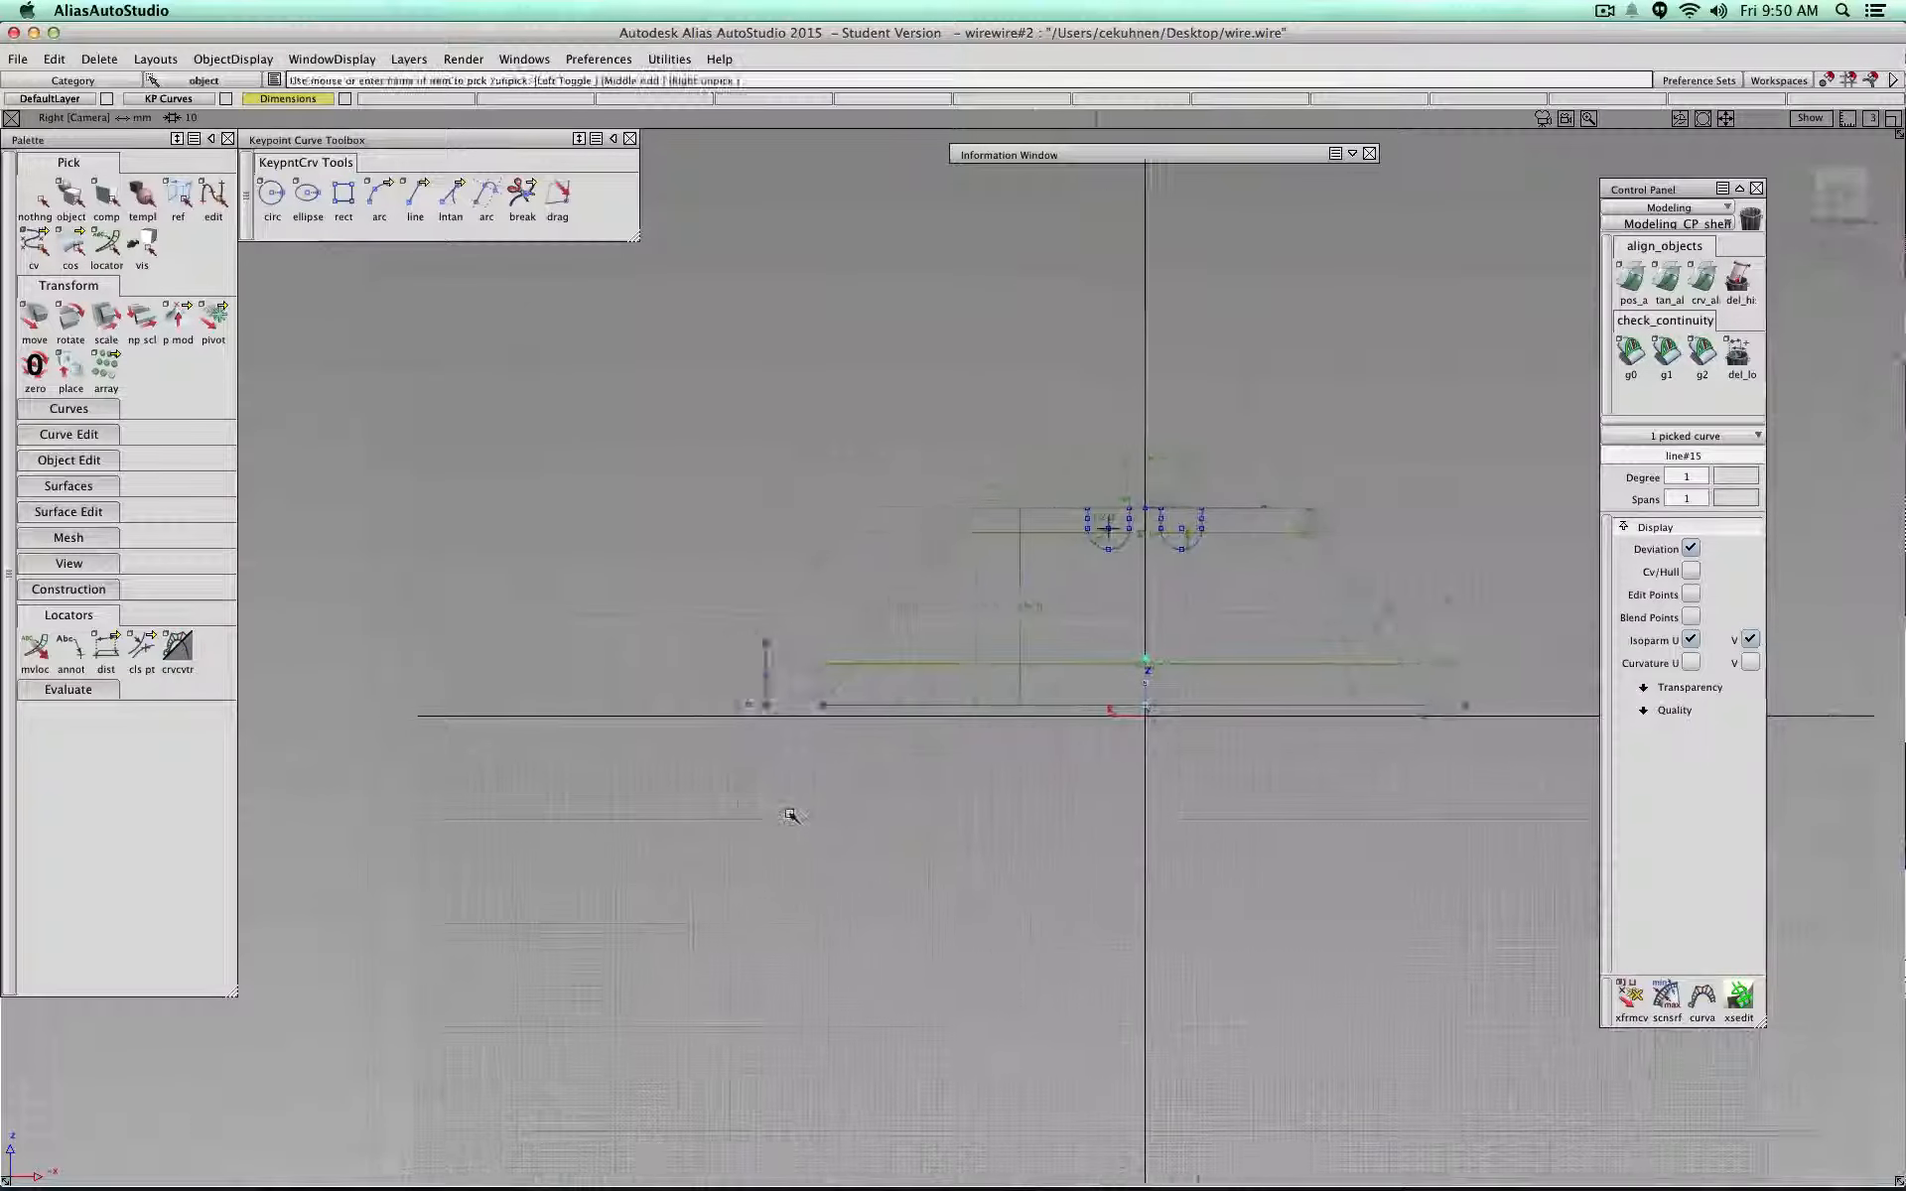
right_click_drag(791, 813, 778, 847, "alt+shift")
middle_click_drag(778, 847, 786, 764, "ctrl+shift")
mouse_move(1202, 784)
middle_mouse_down()
mouse_move(1198, 753)
mouse_move(695, 751)
mouse_move(712, 752)
middle_mouse_up()
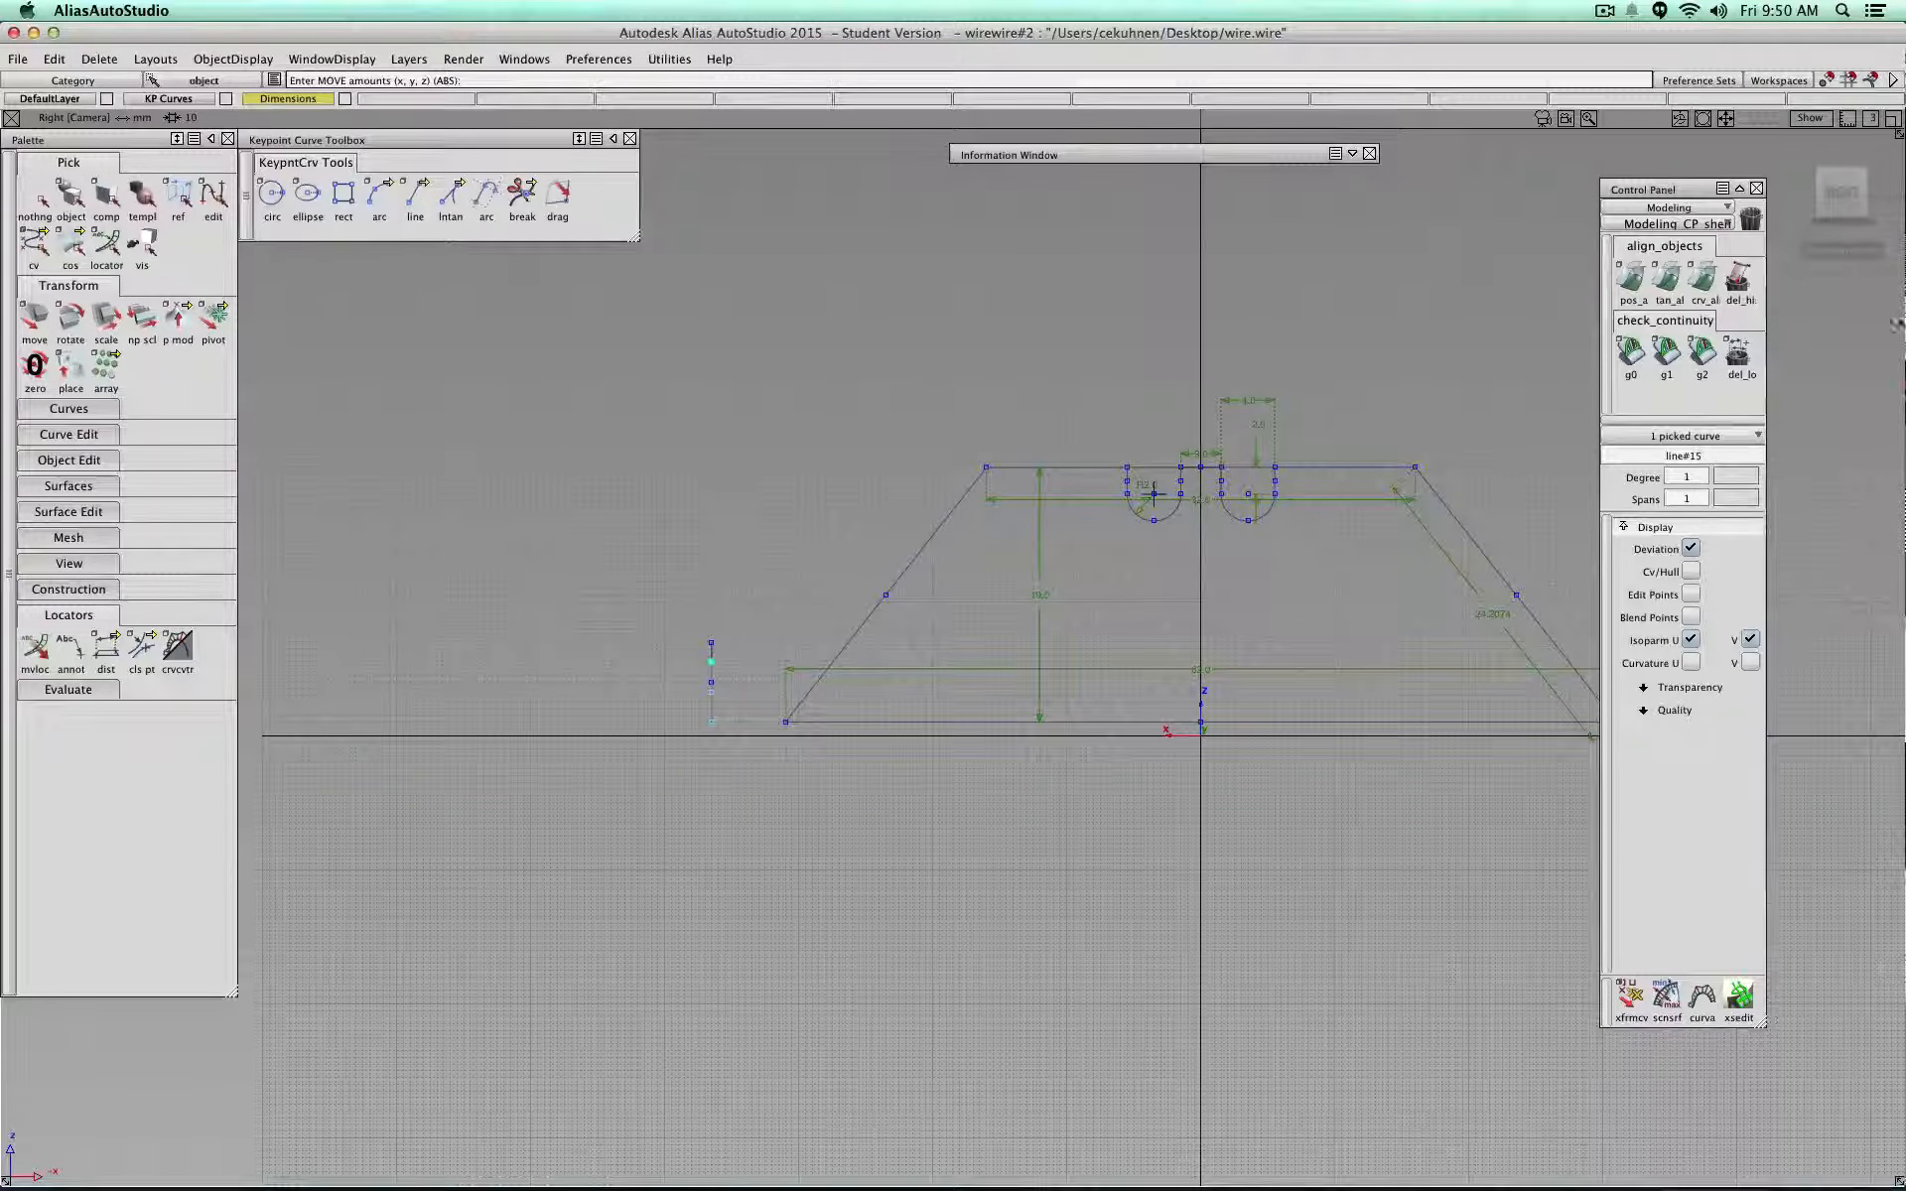
Step: Add a distance dimension between the upper and lower ends of the vertical line in the Back view
mouse_move(1797, 195)
left_click(1794, 204)
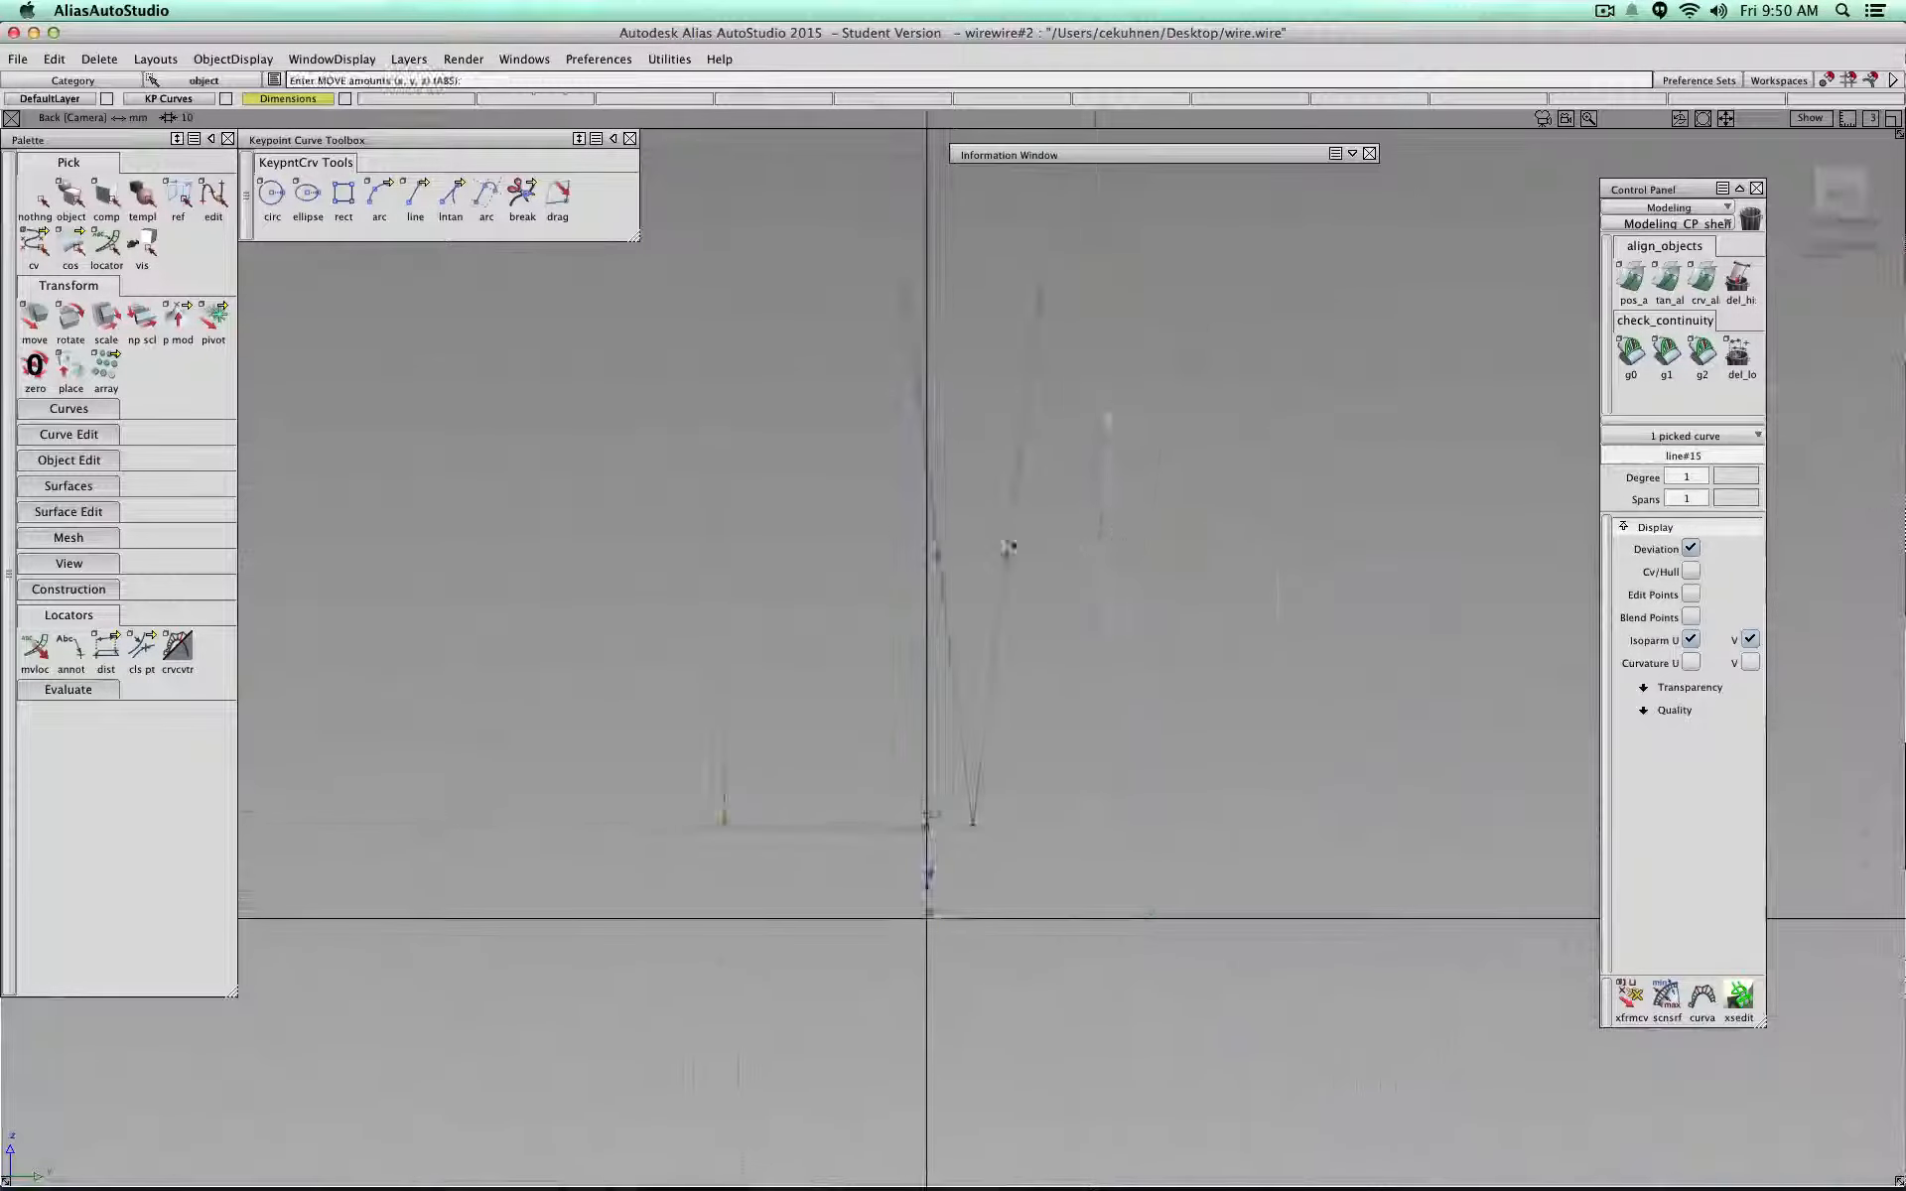
left_click(106, 647)
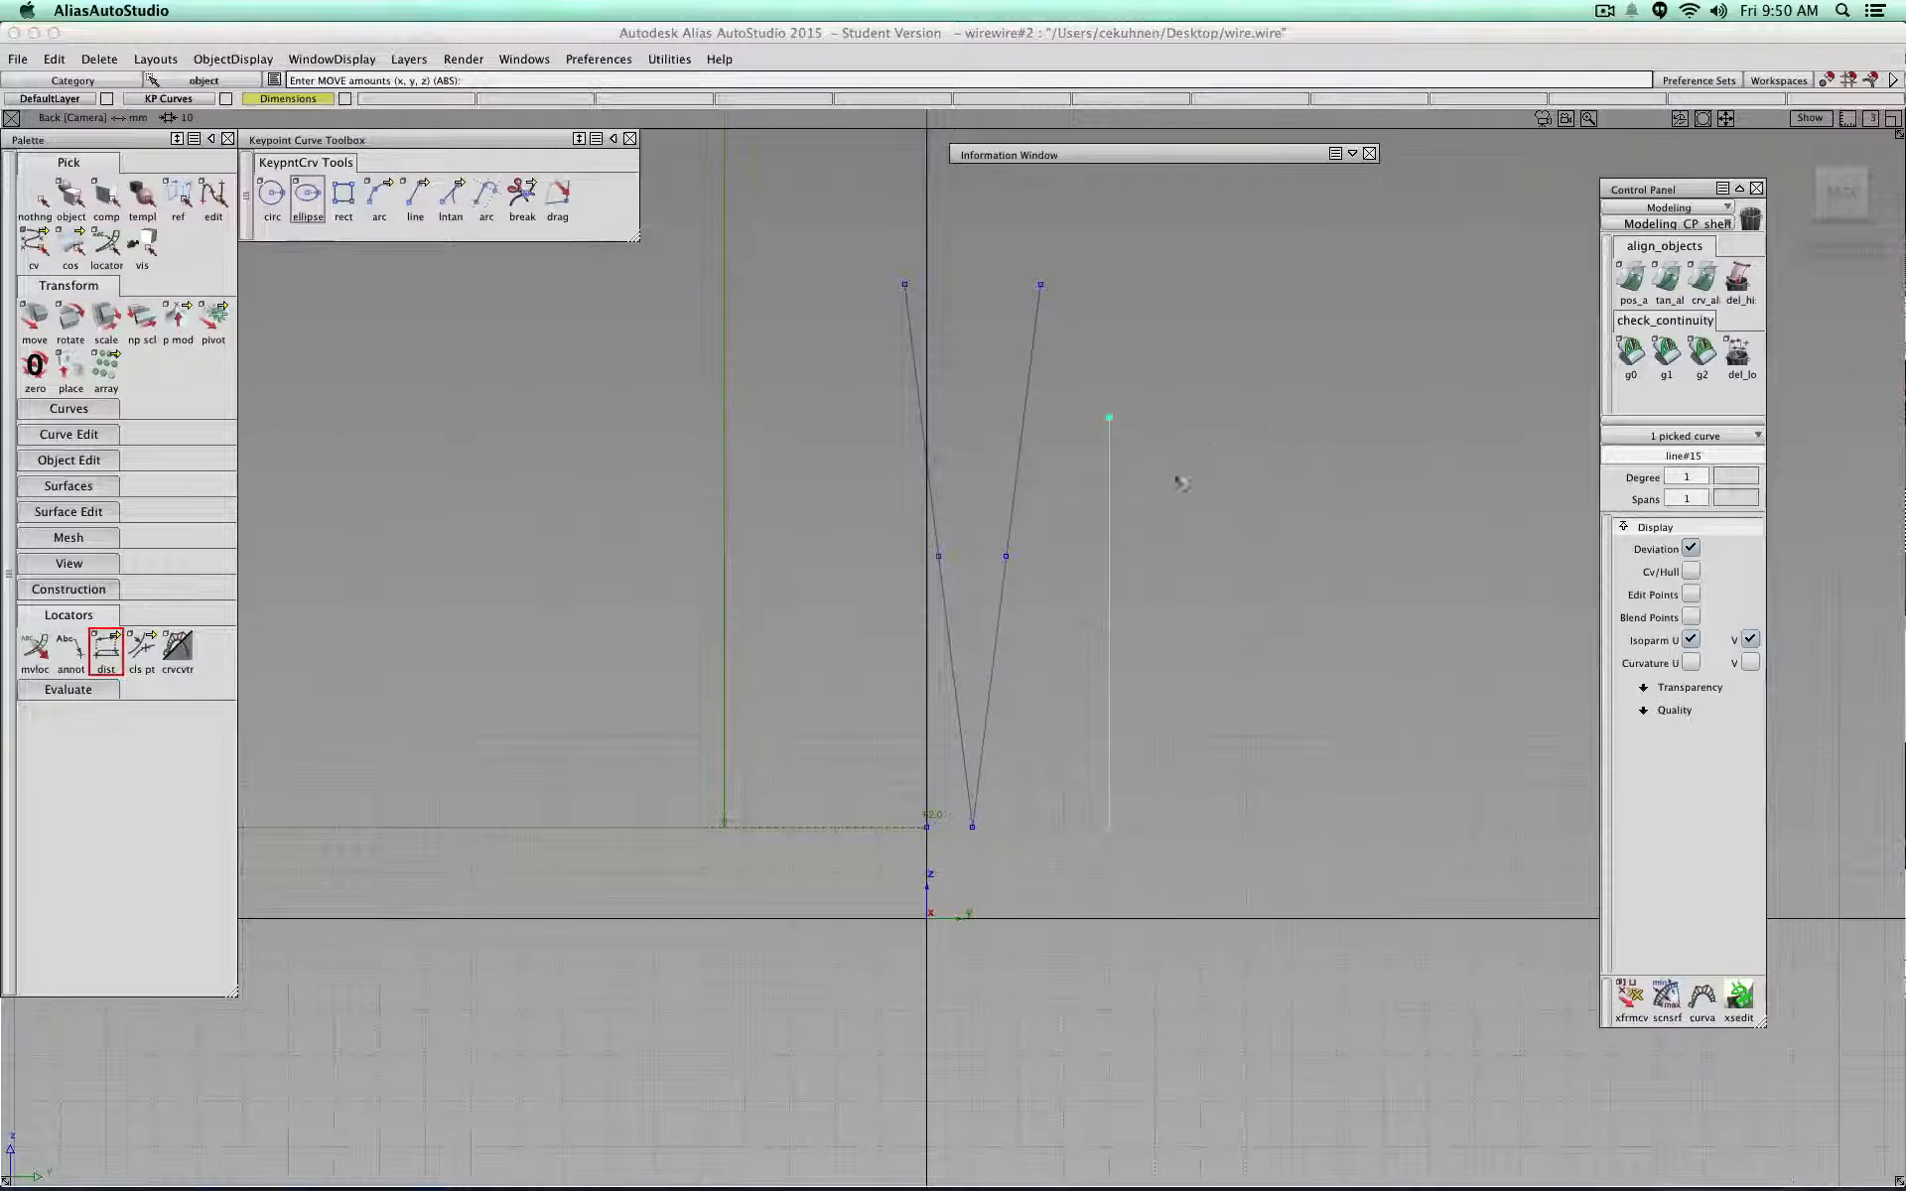
left_click_drag(1113, 536, 1133, 371)
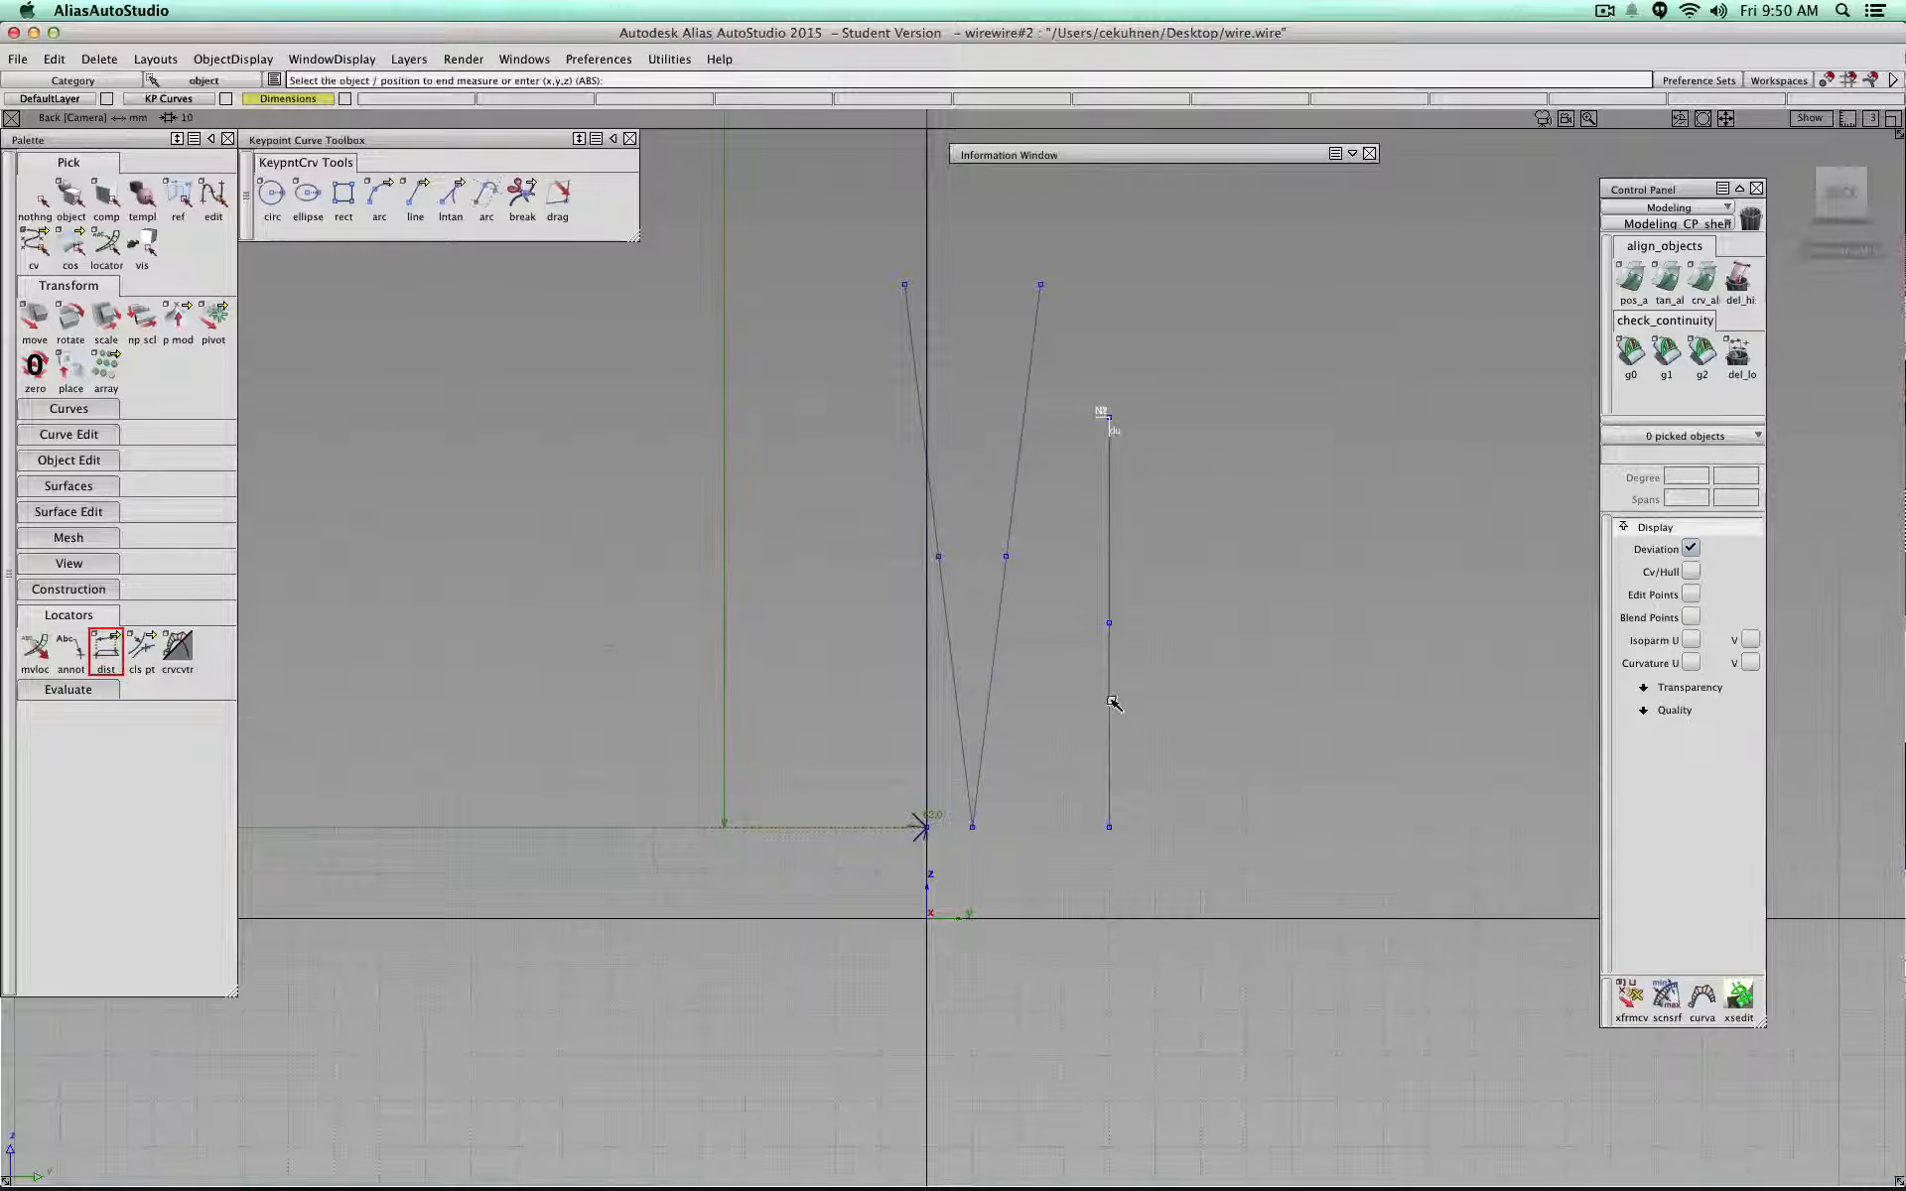
left_click_drag(1114, 705, 1117, 769)
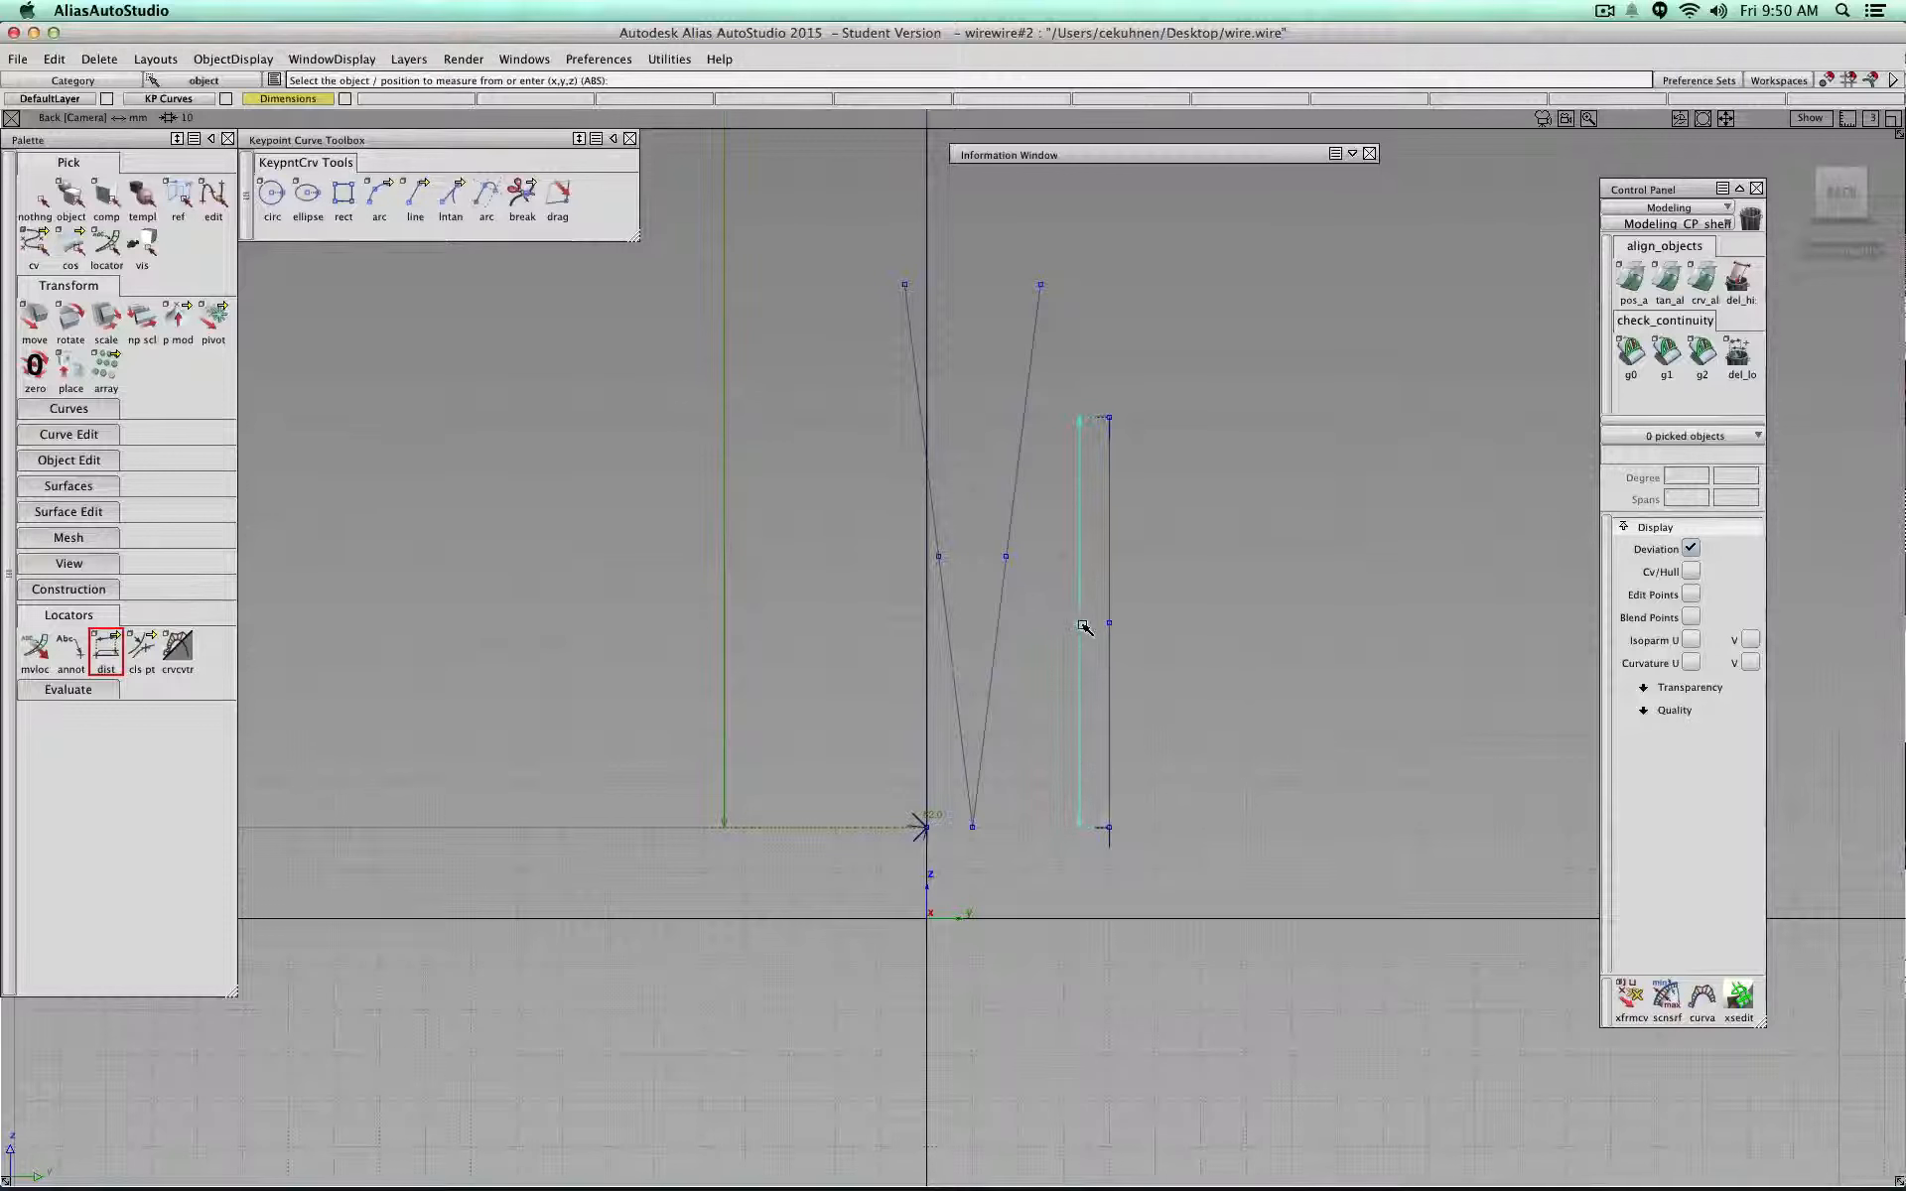
left_click(1117, 623)
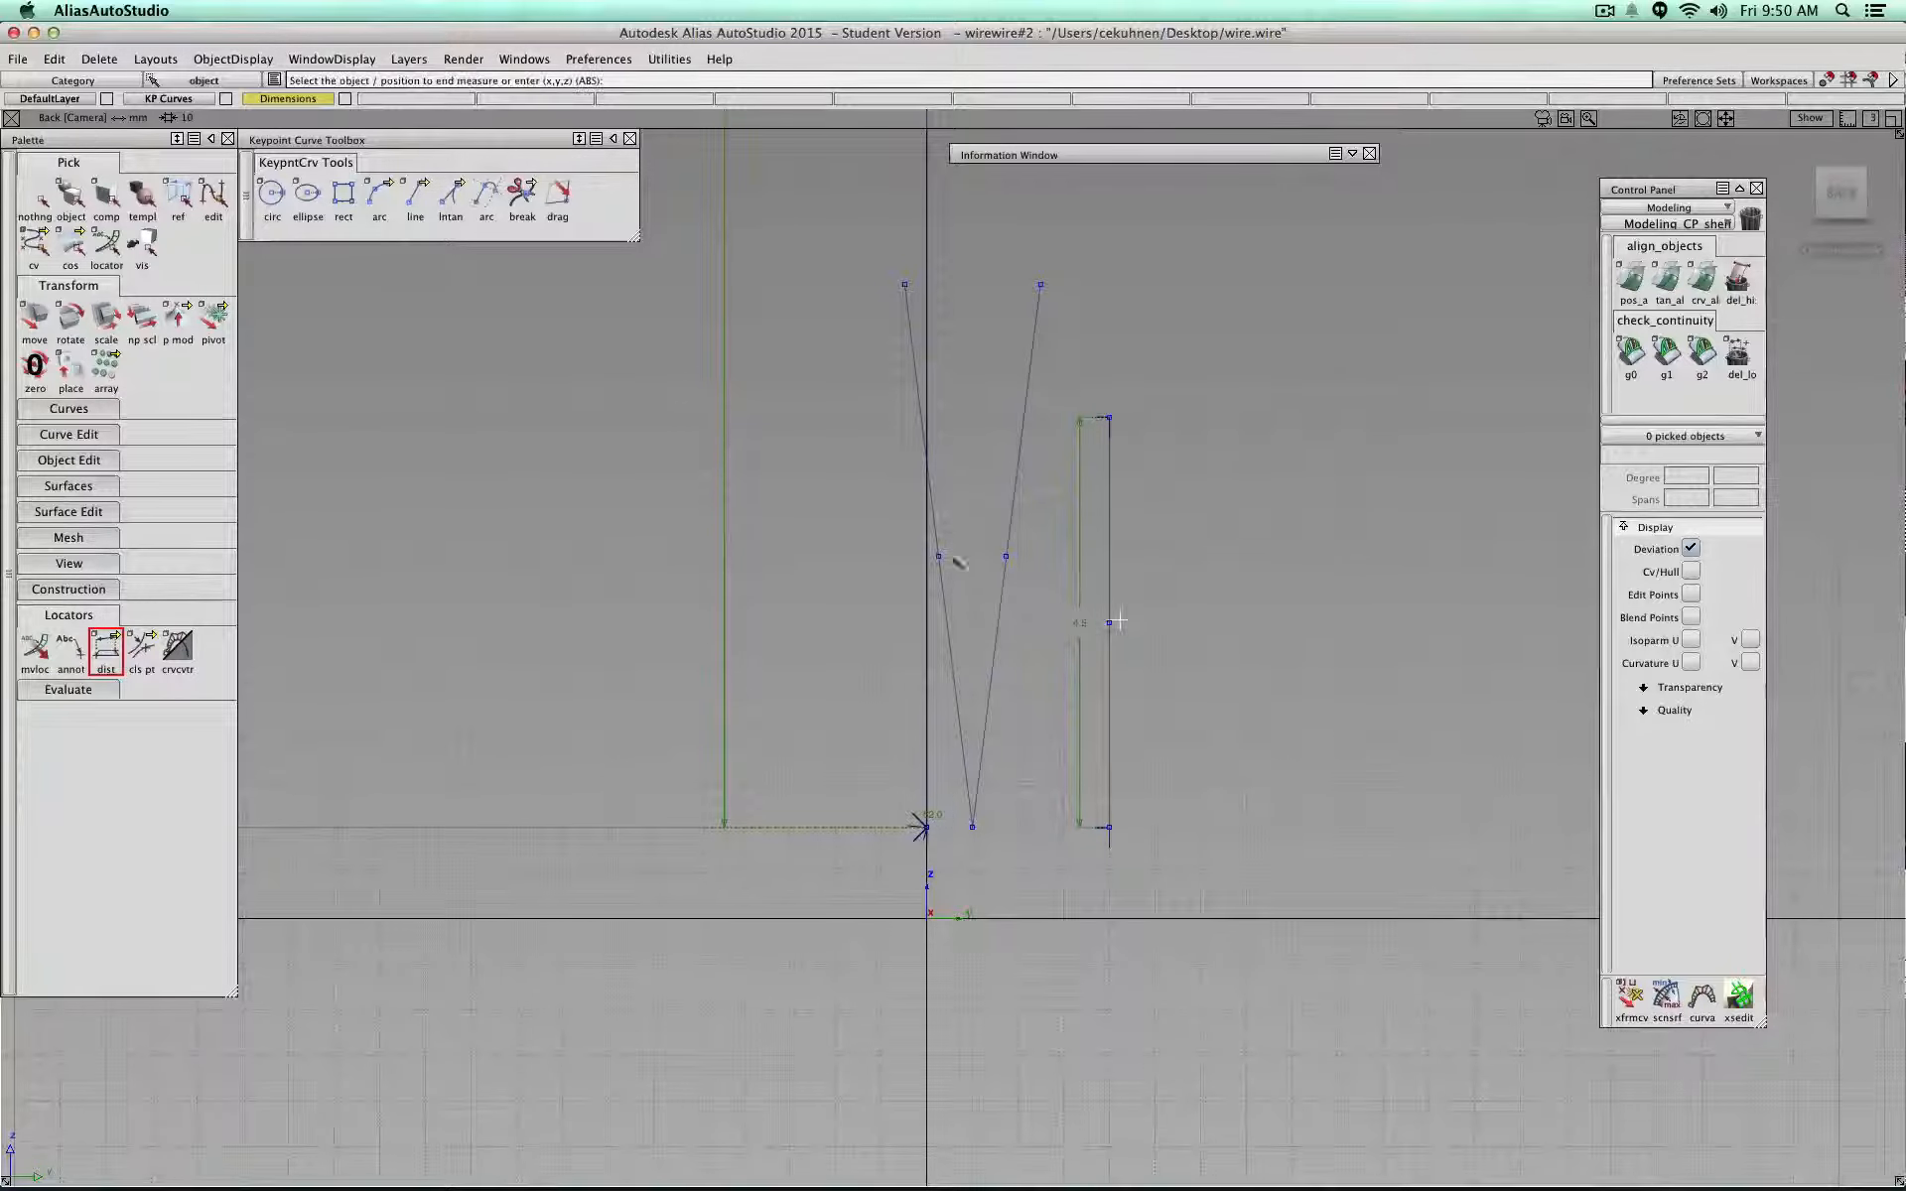
Step: Offset the vertical line's dimension to its side facing away from the V-shaped profile and deselect the locator
left_click(29, 657)
left_click_drag(1080, 608, 1279, 595)
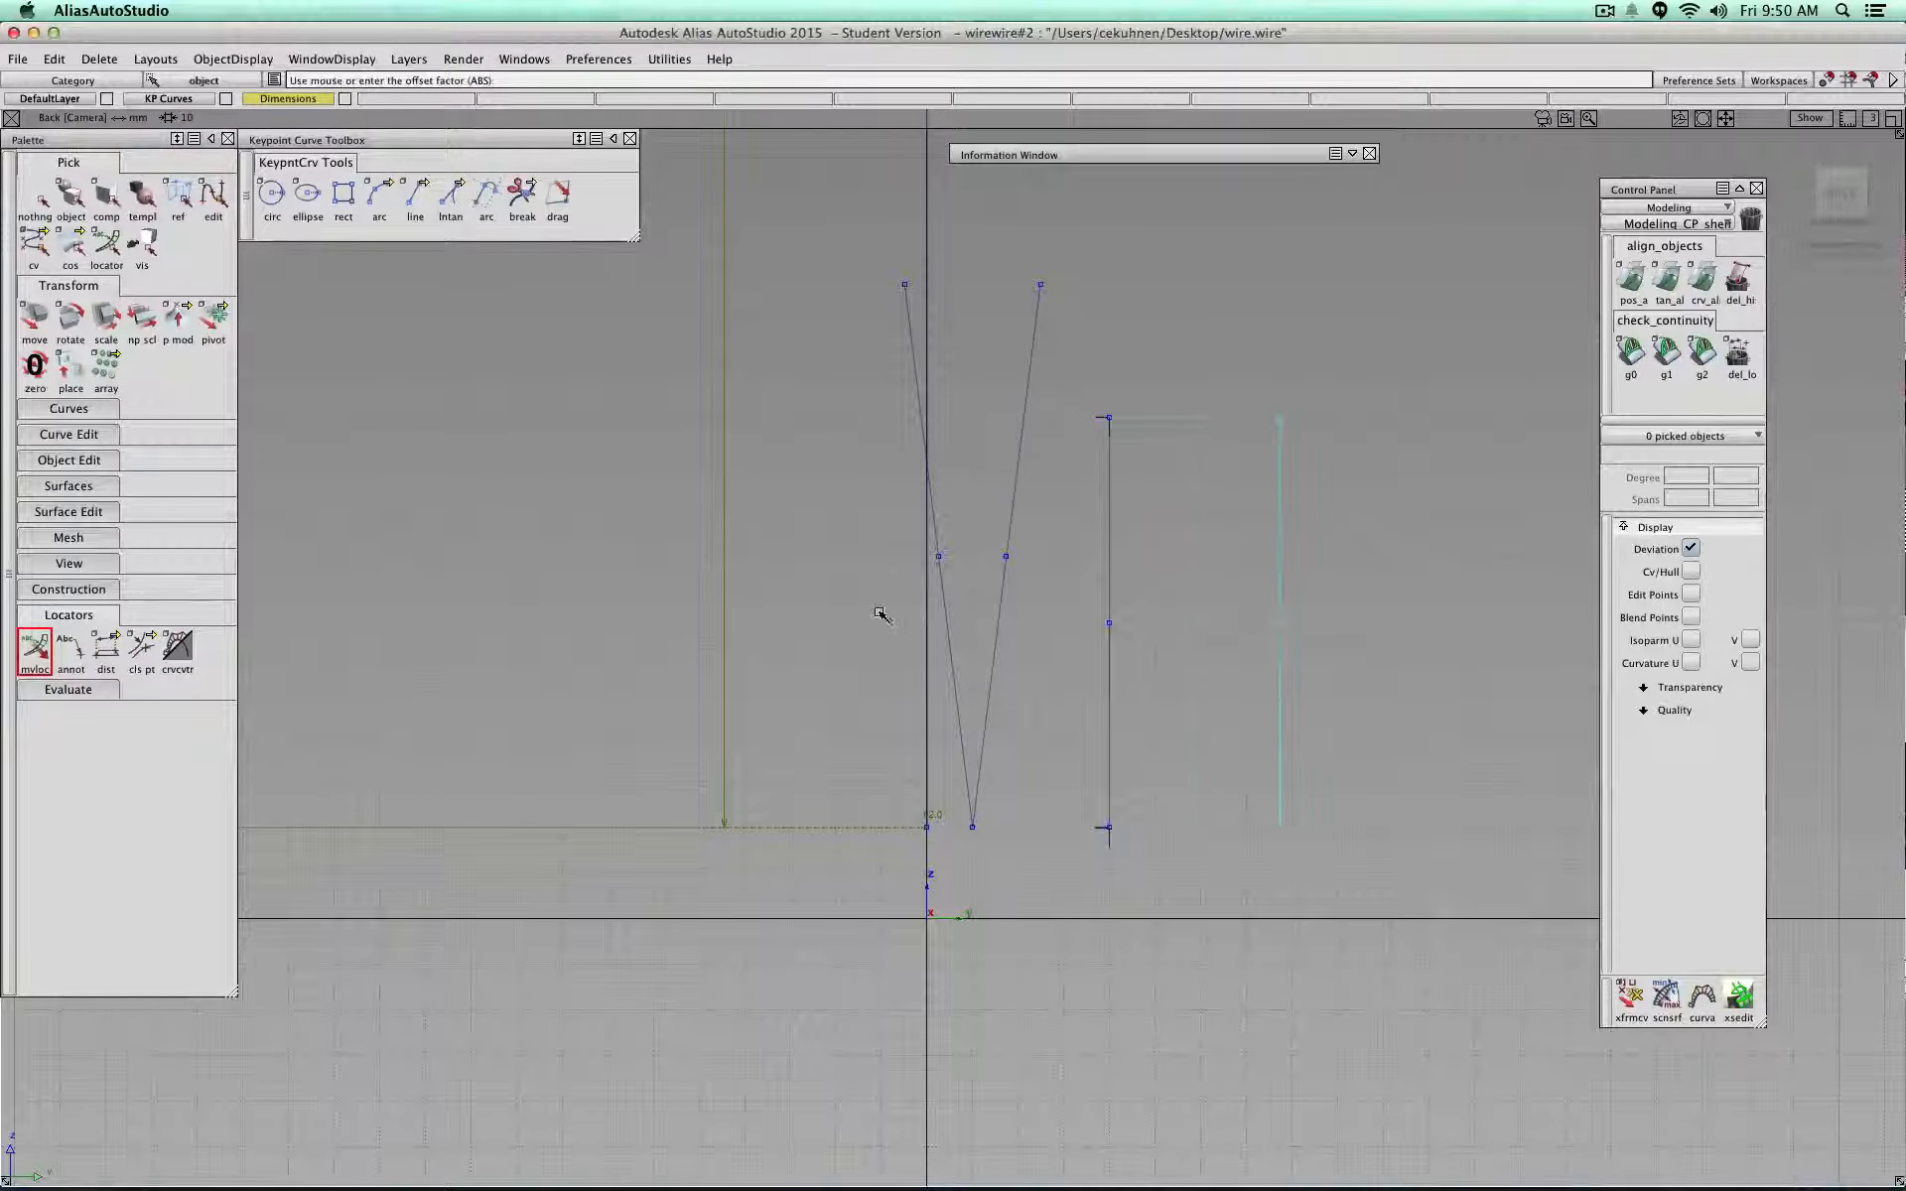
left_click_drag(879, 615, 968, 604)
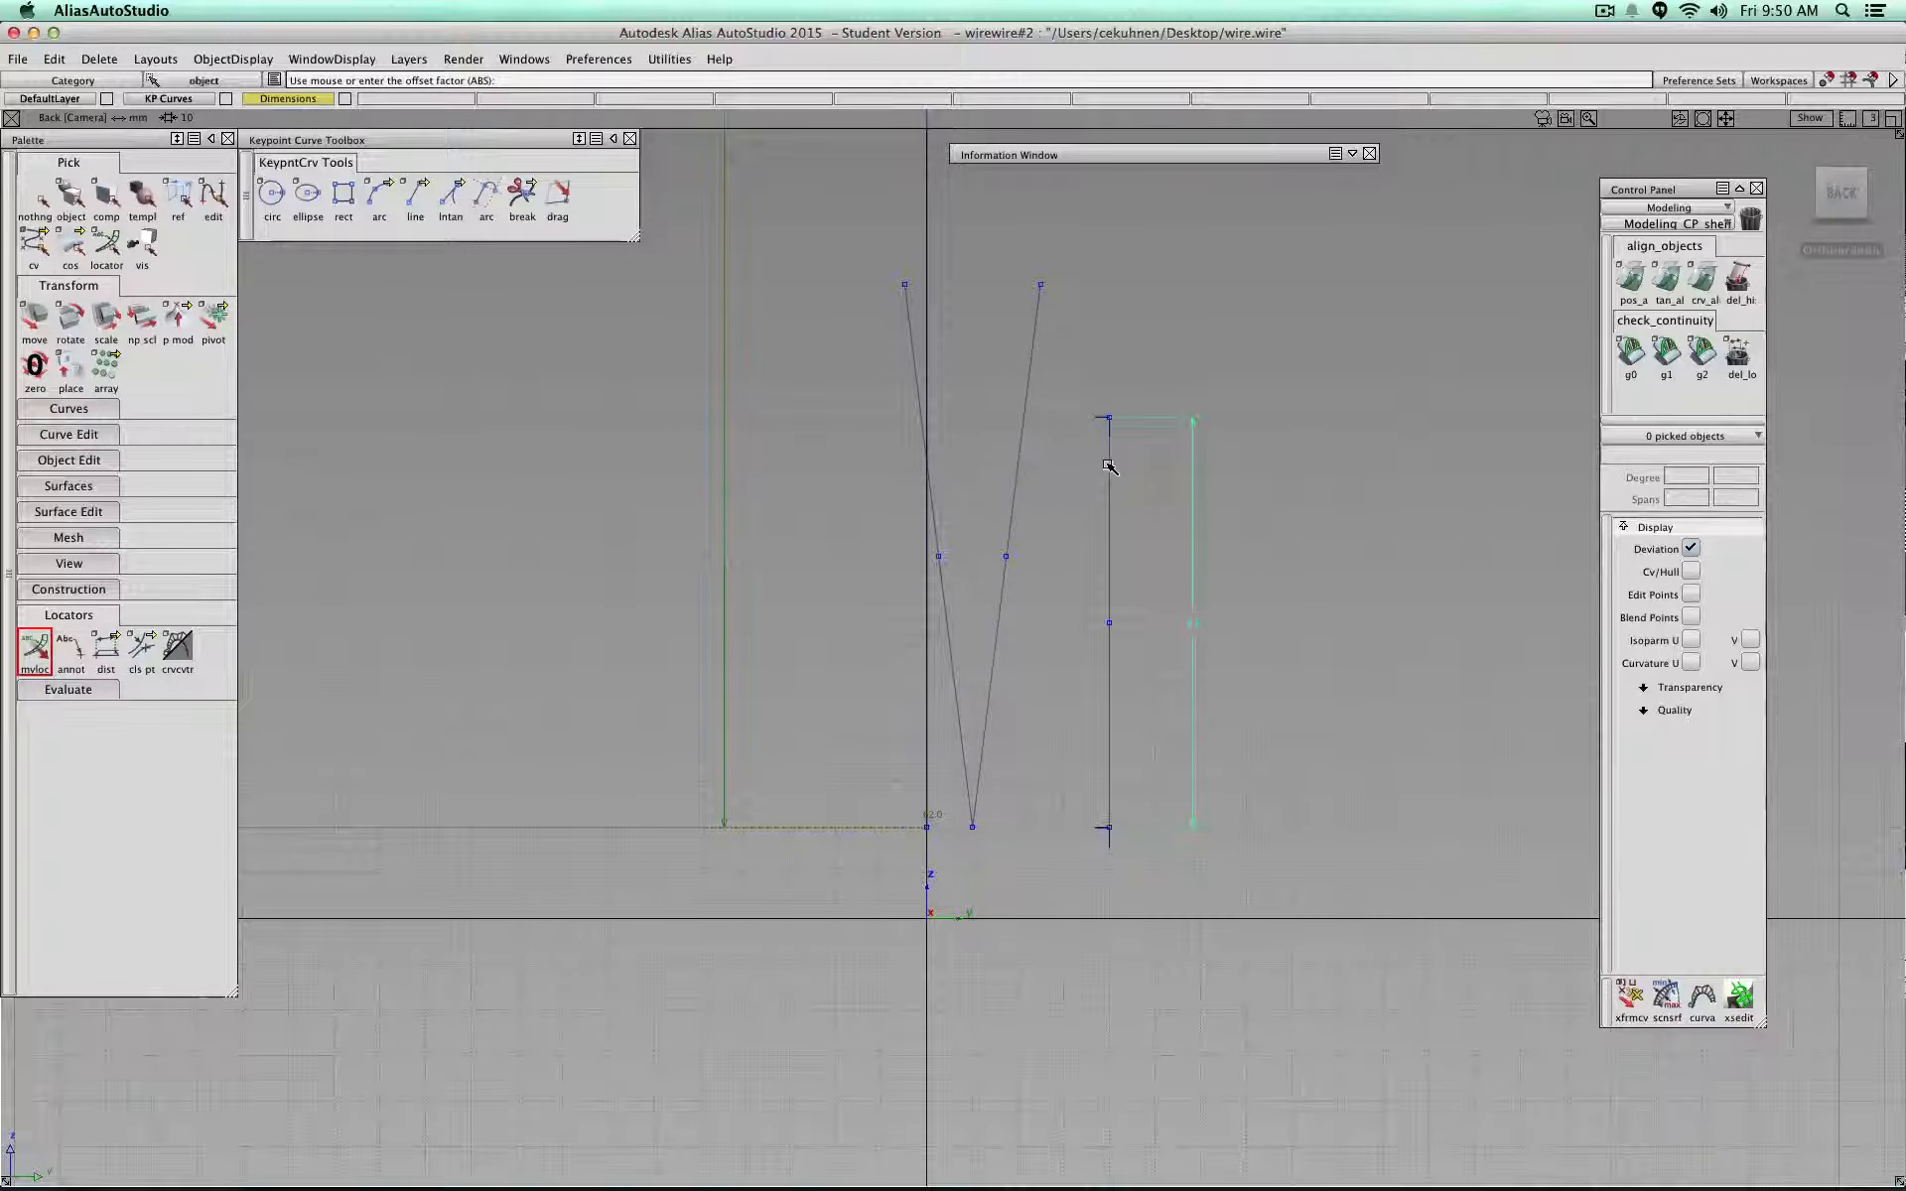
left_click_drag(1238, 500, 1239, 456, "ctrl+shift")
Step: Pick the vertical line, snap its pivot to its lower end and expand the Information Window for it
left_click_drag(1242, 496, 1239, 538, "ctrl+shift")
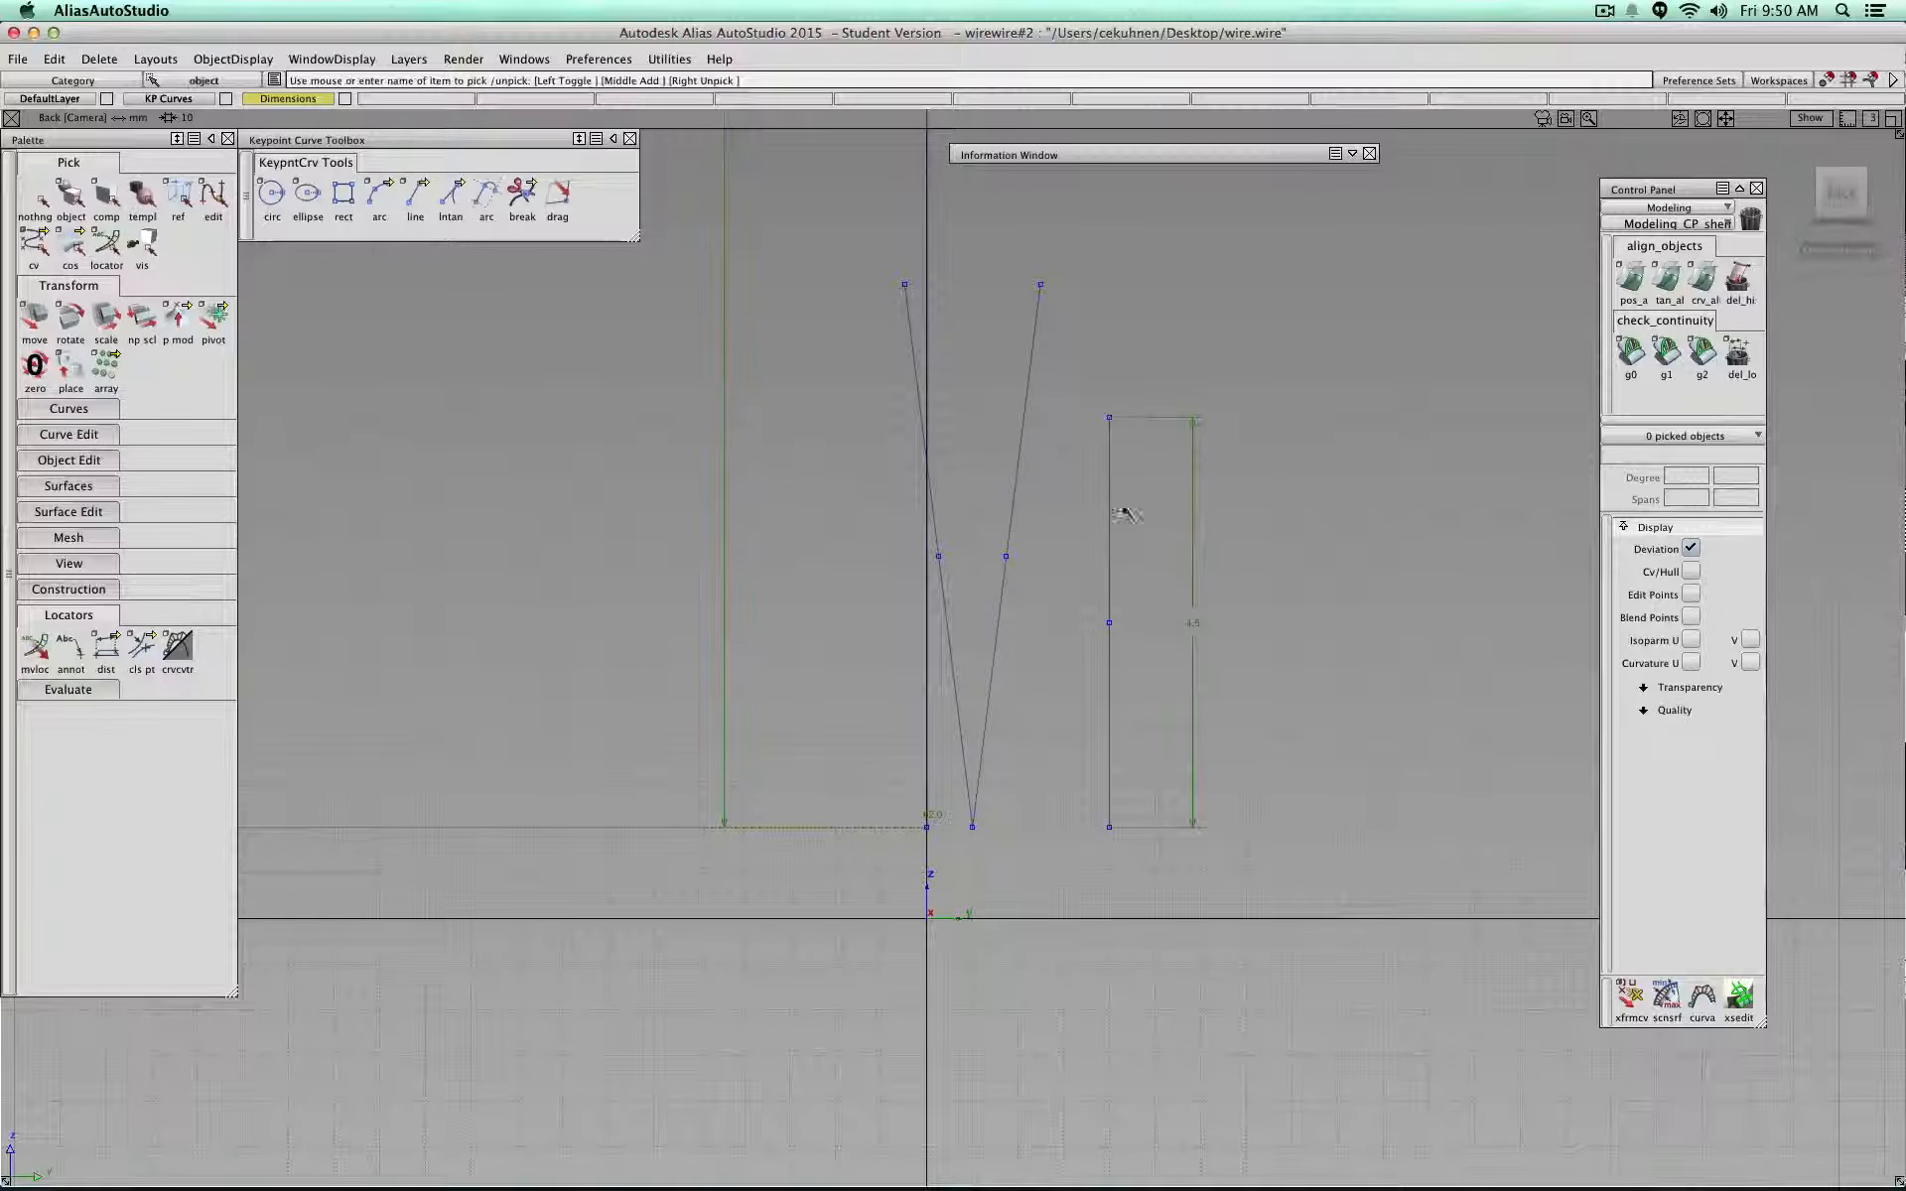
left_click(1111, 512)
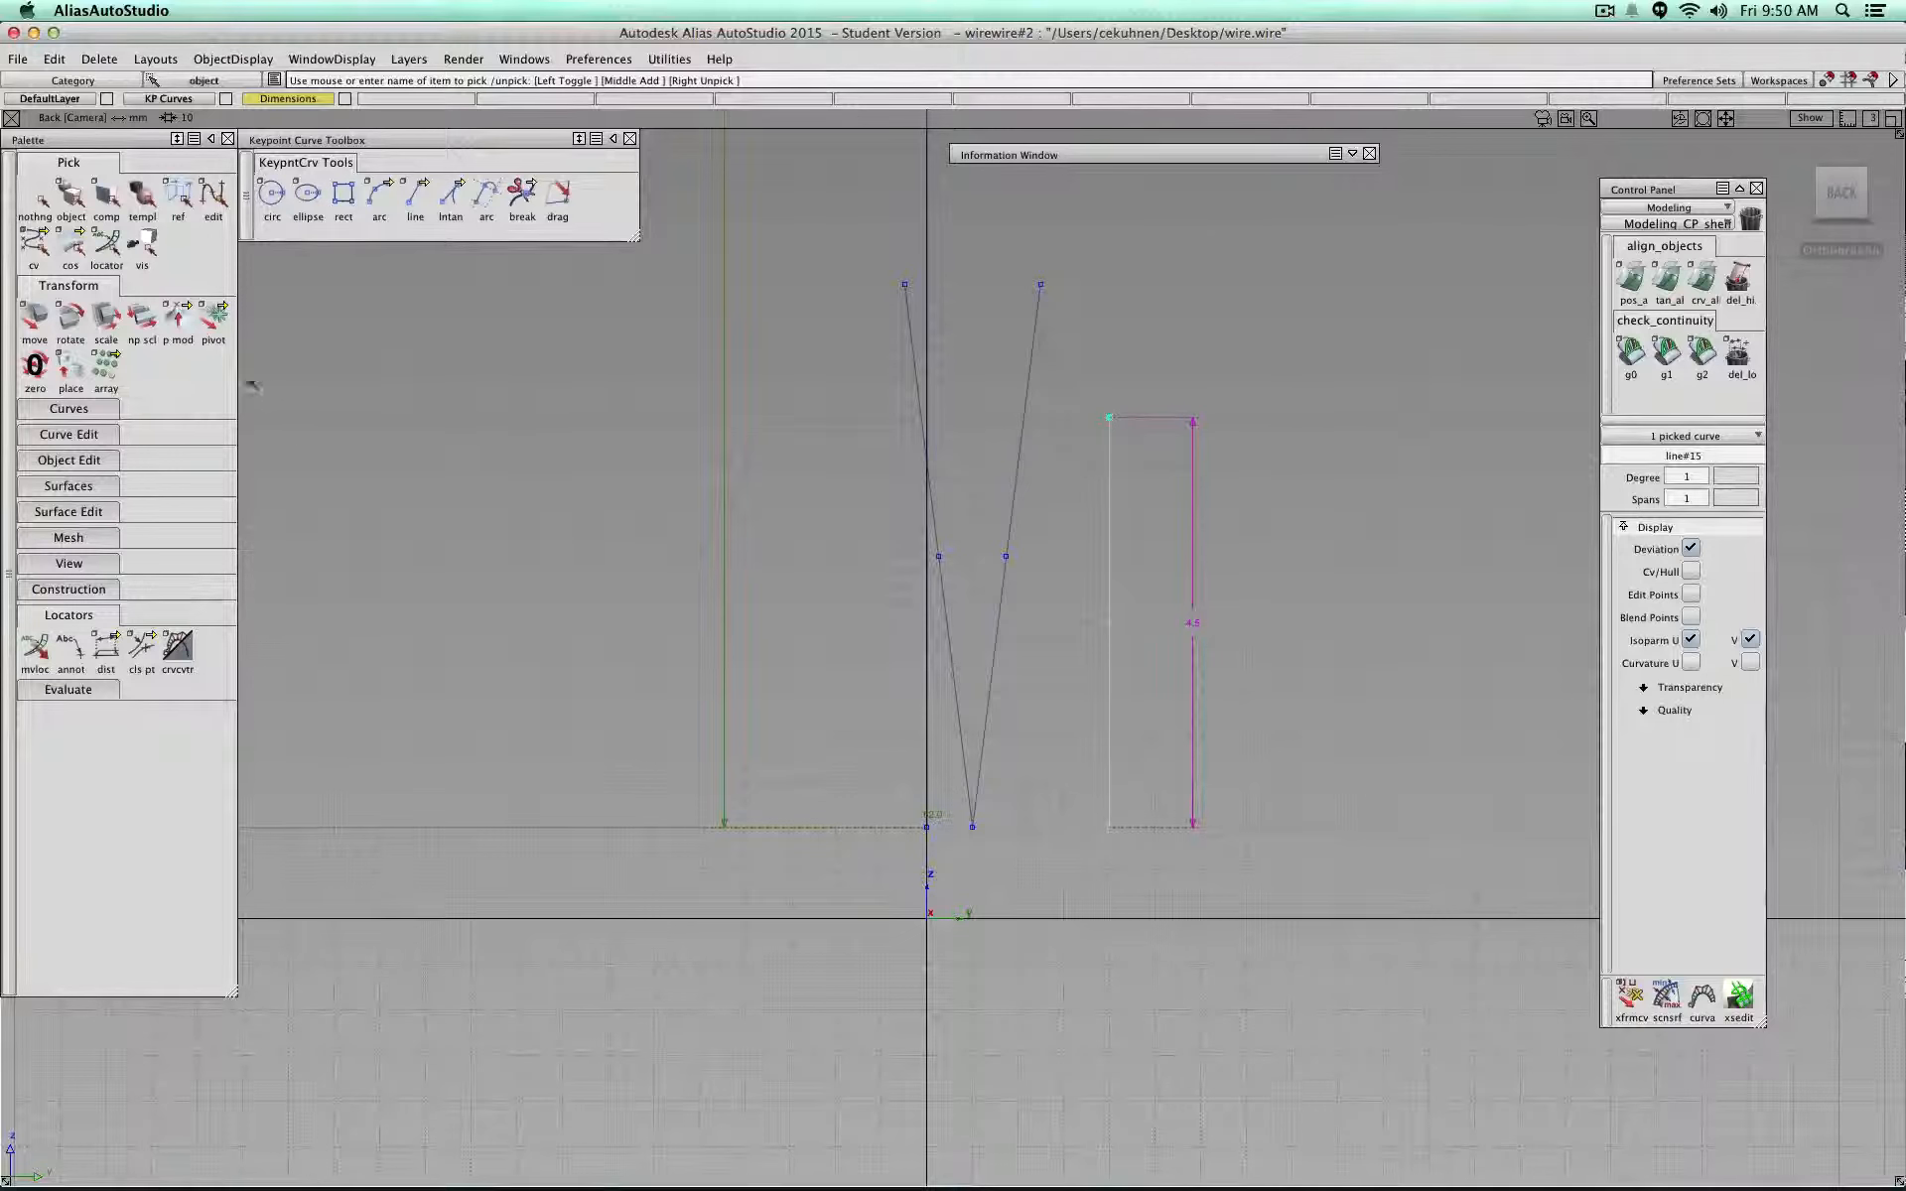
left_click(213, 318)
left_click_drag(1110, 536, 1106, 974, "ctrl")
left_click(1352, 154)
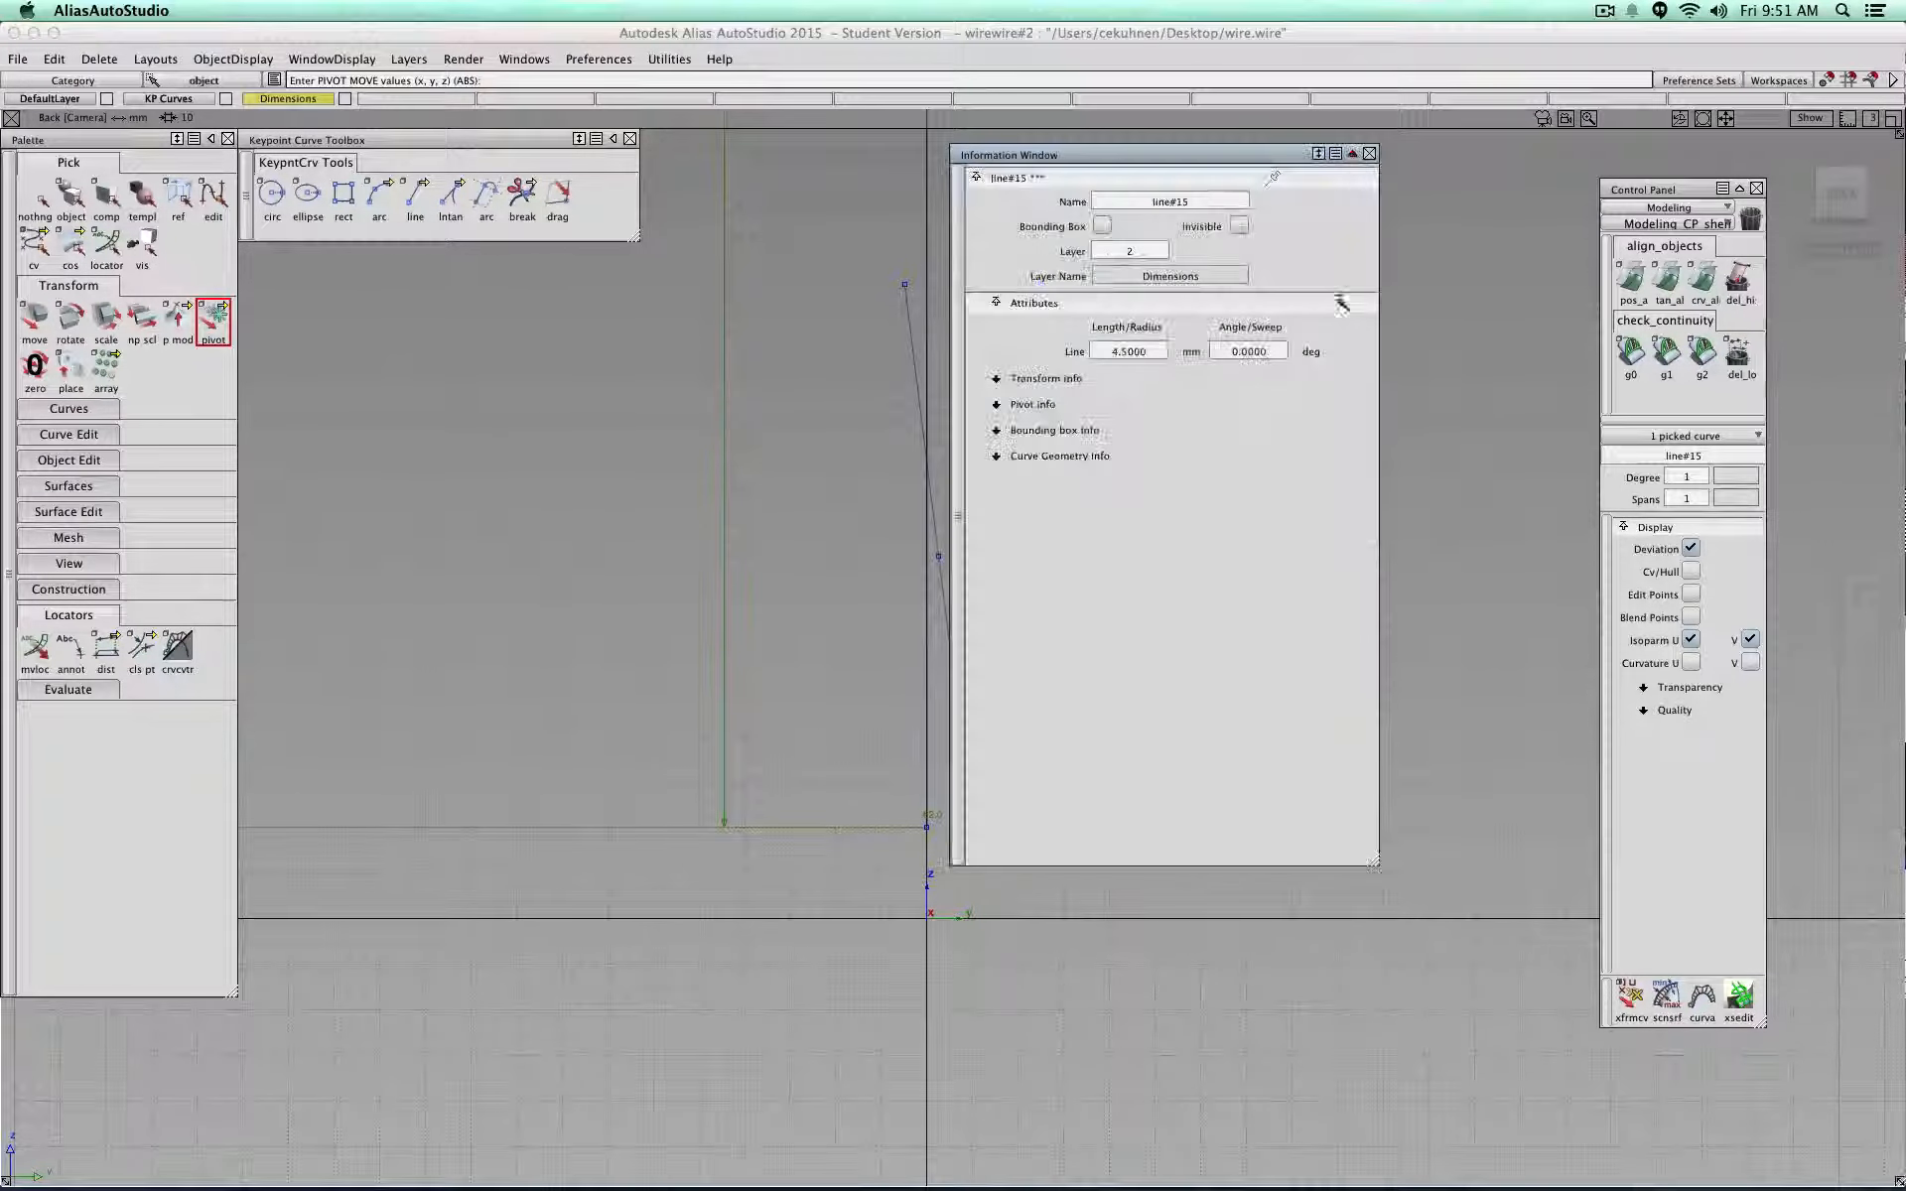
Step: Set the vertical line's length to 4 mm, close its information window and deselect it
type("4")
key("Return")
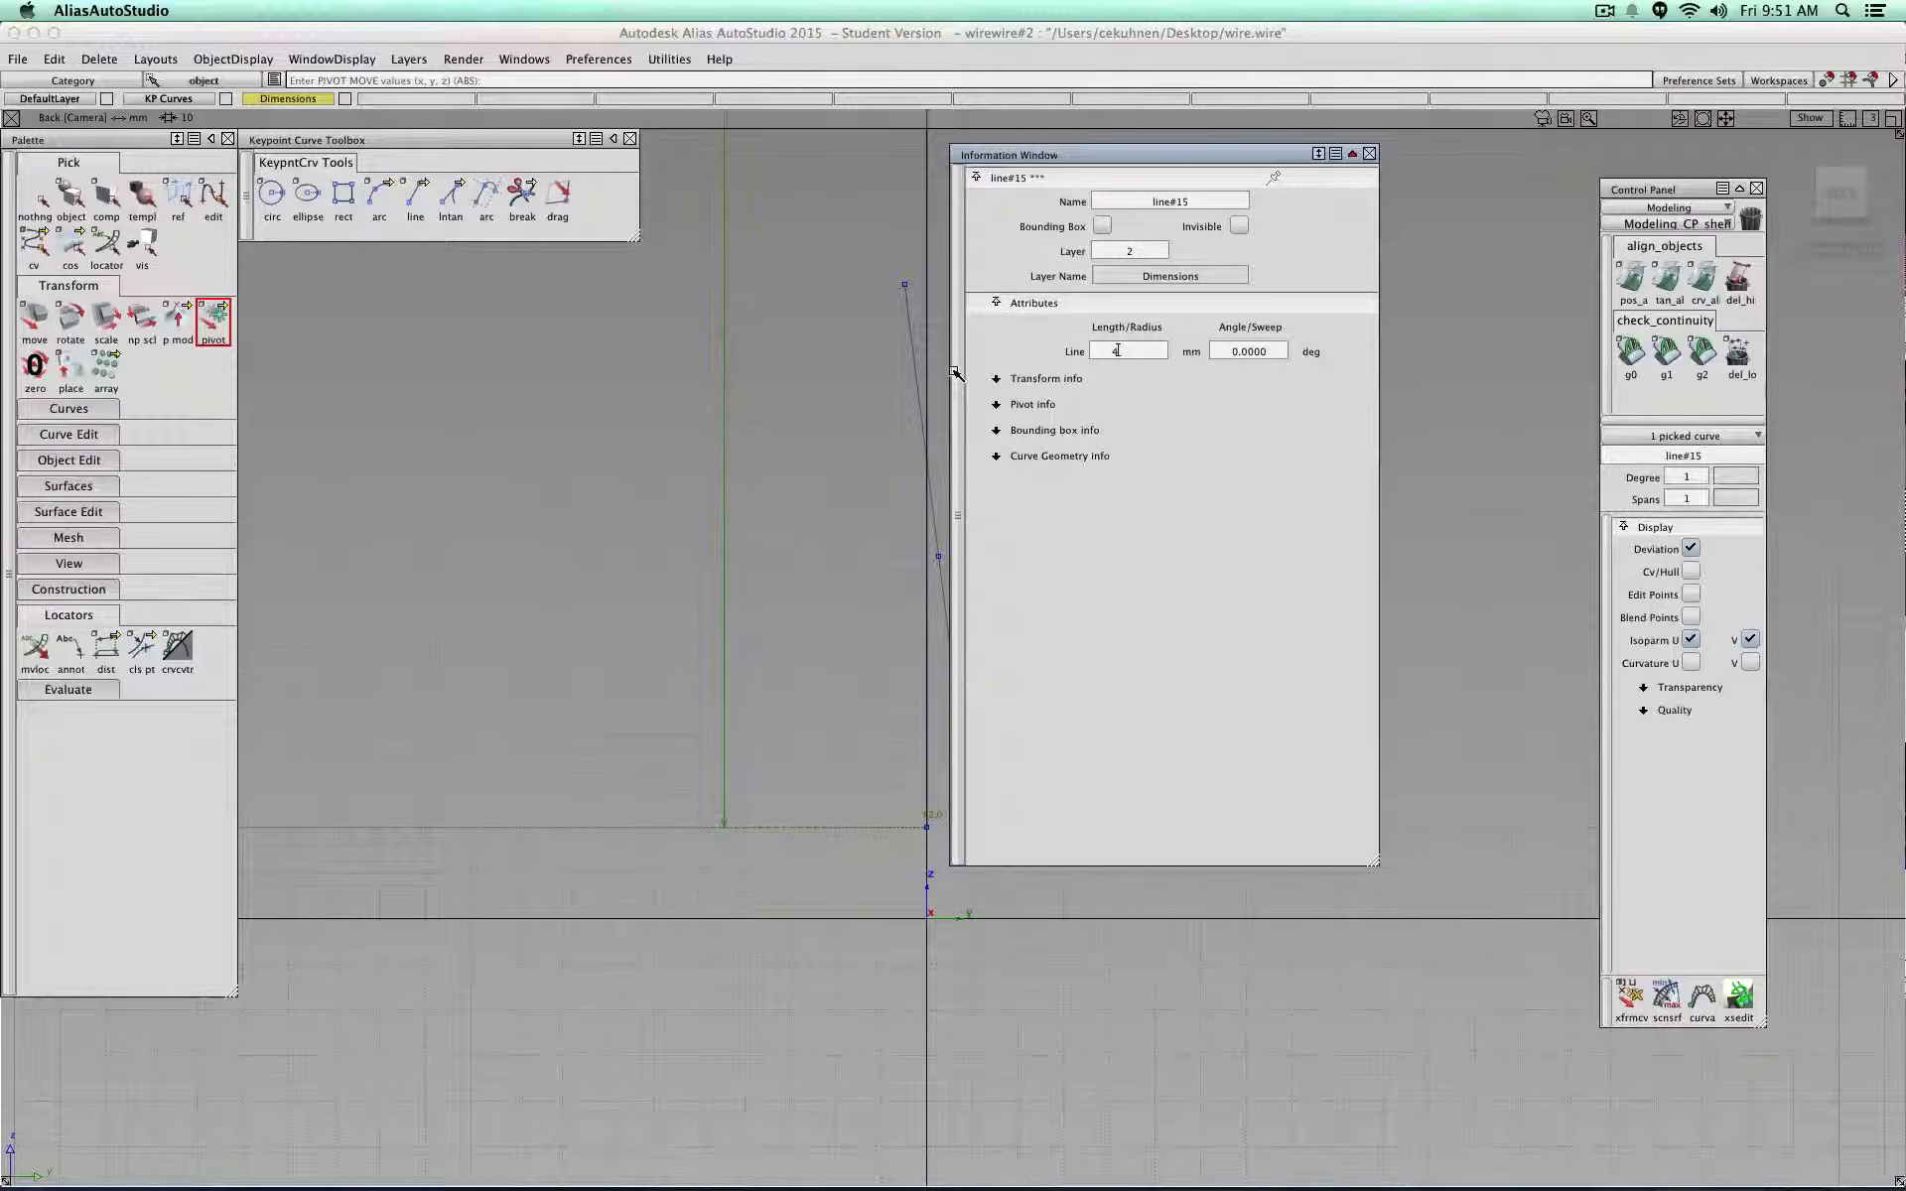
left_click_drag(1079, 157, 497, 394)
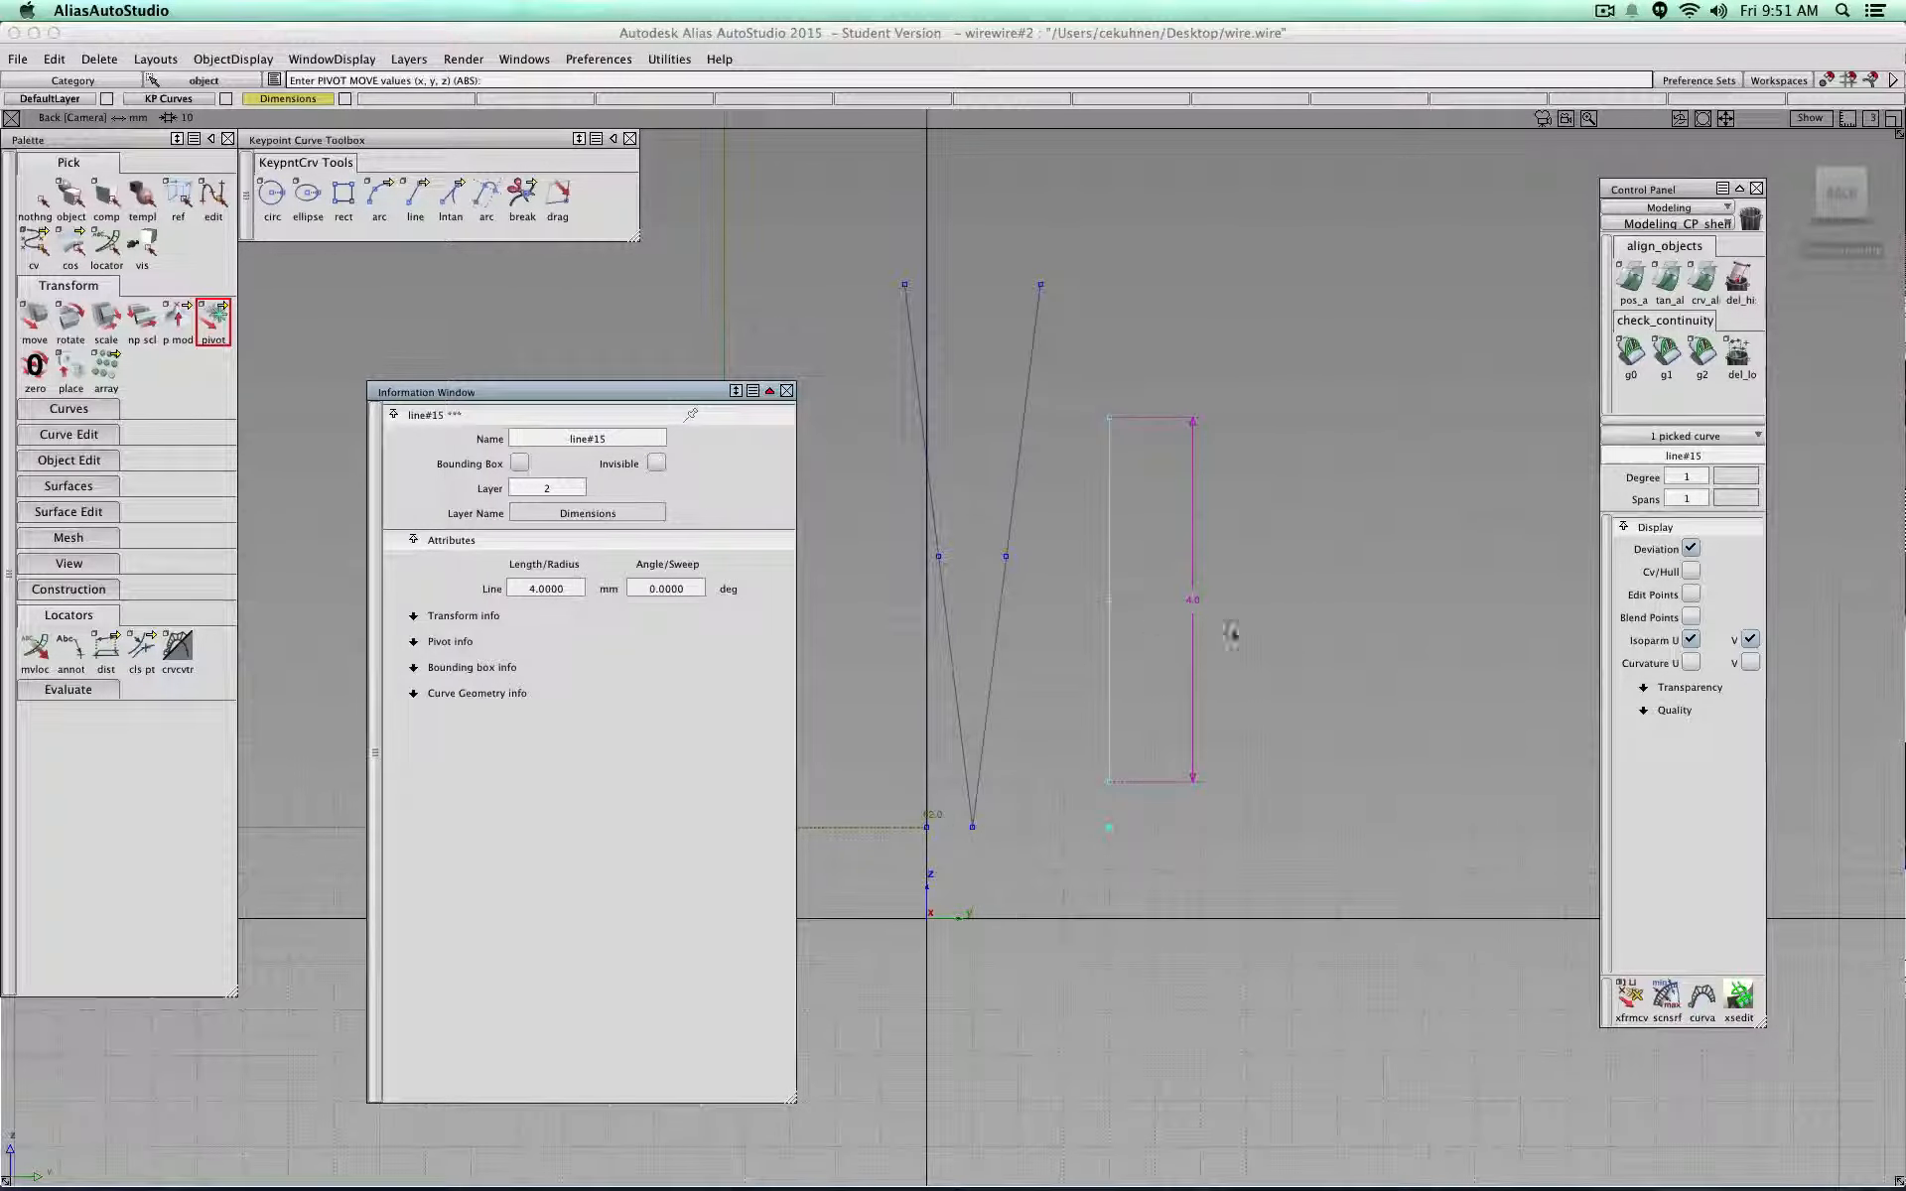
left_click(785, 391)
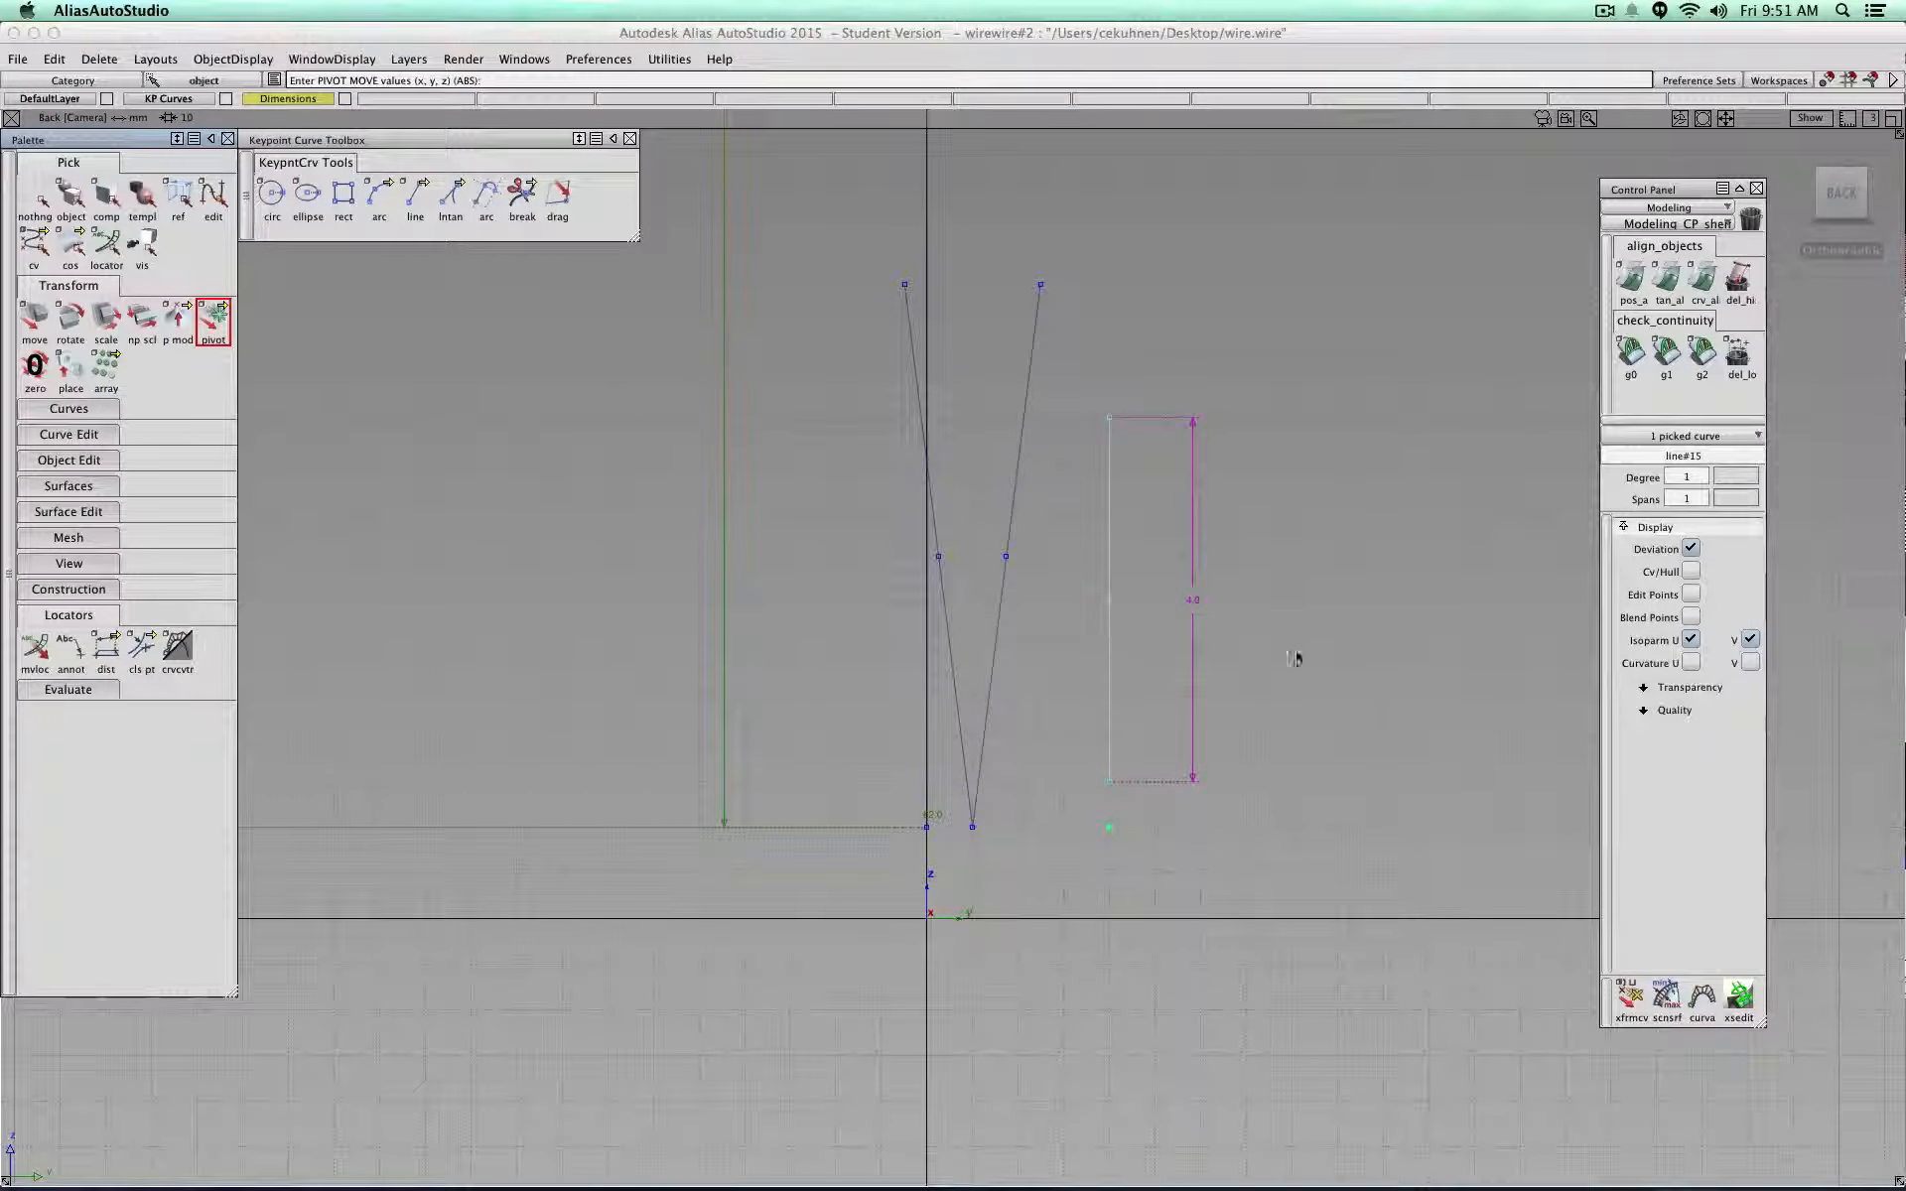
left_click_drag(1298, 657, 1297, 609, "ctrl+shift")
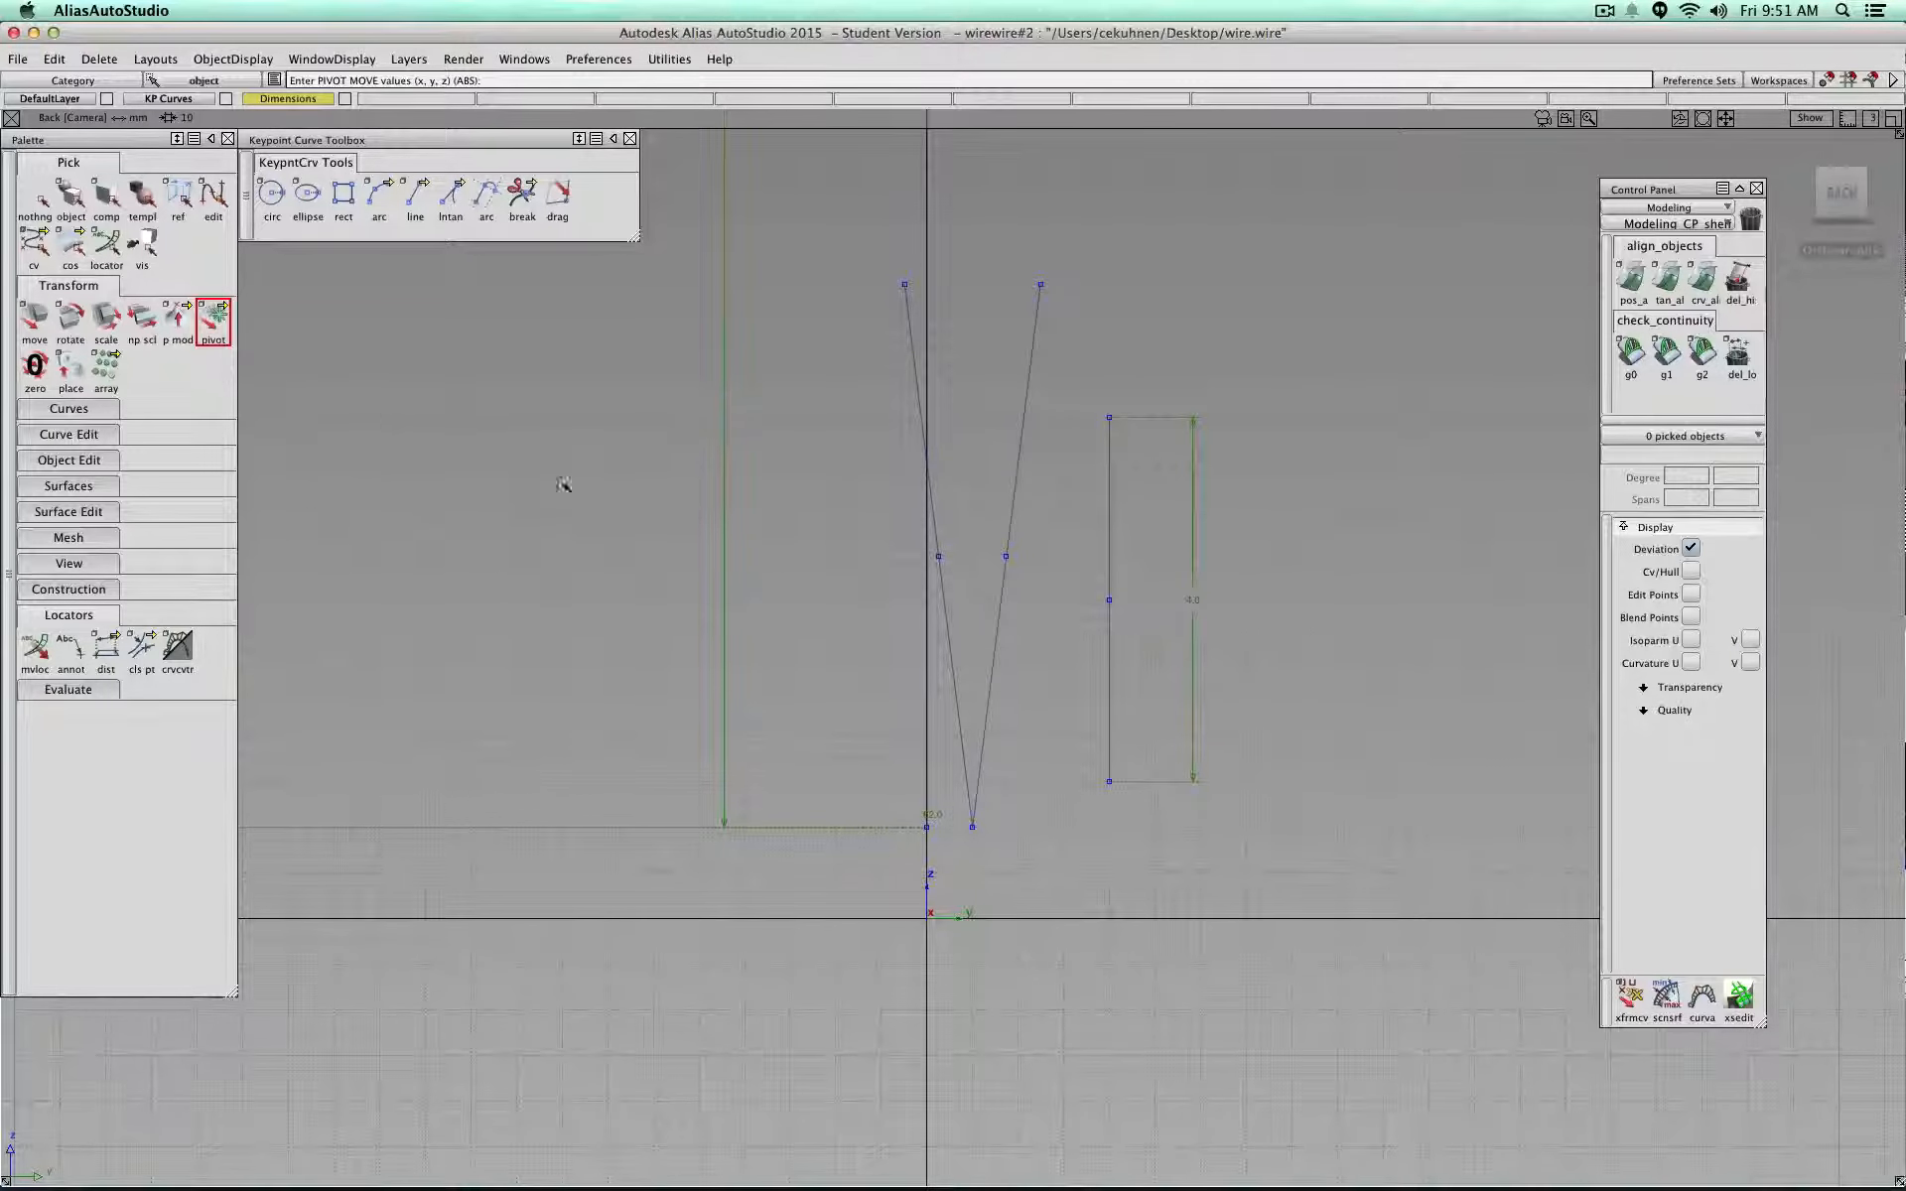
Step: Move the vertical line so its lower end is level with the V's tip and its upper end touches the V's nearer side
left_click(1111, 460)
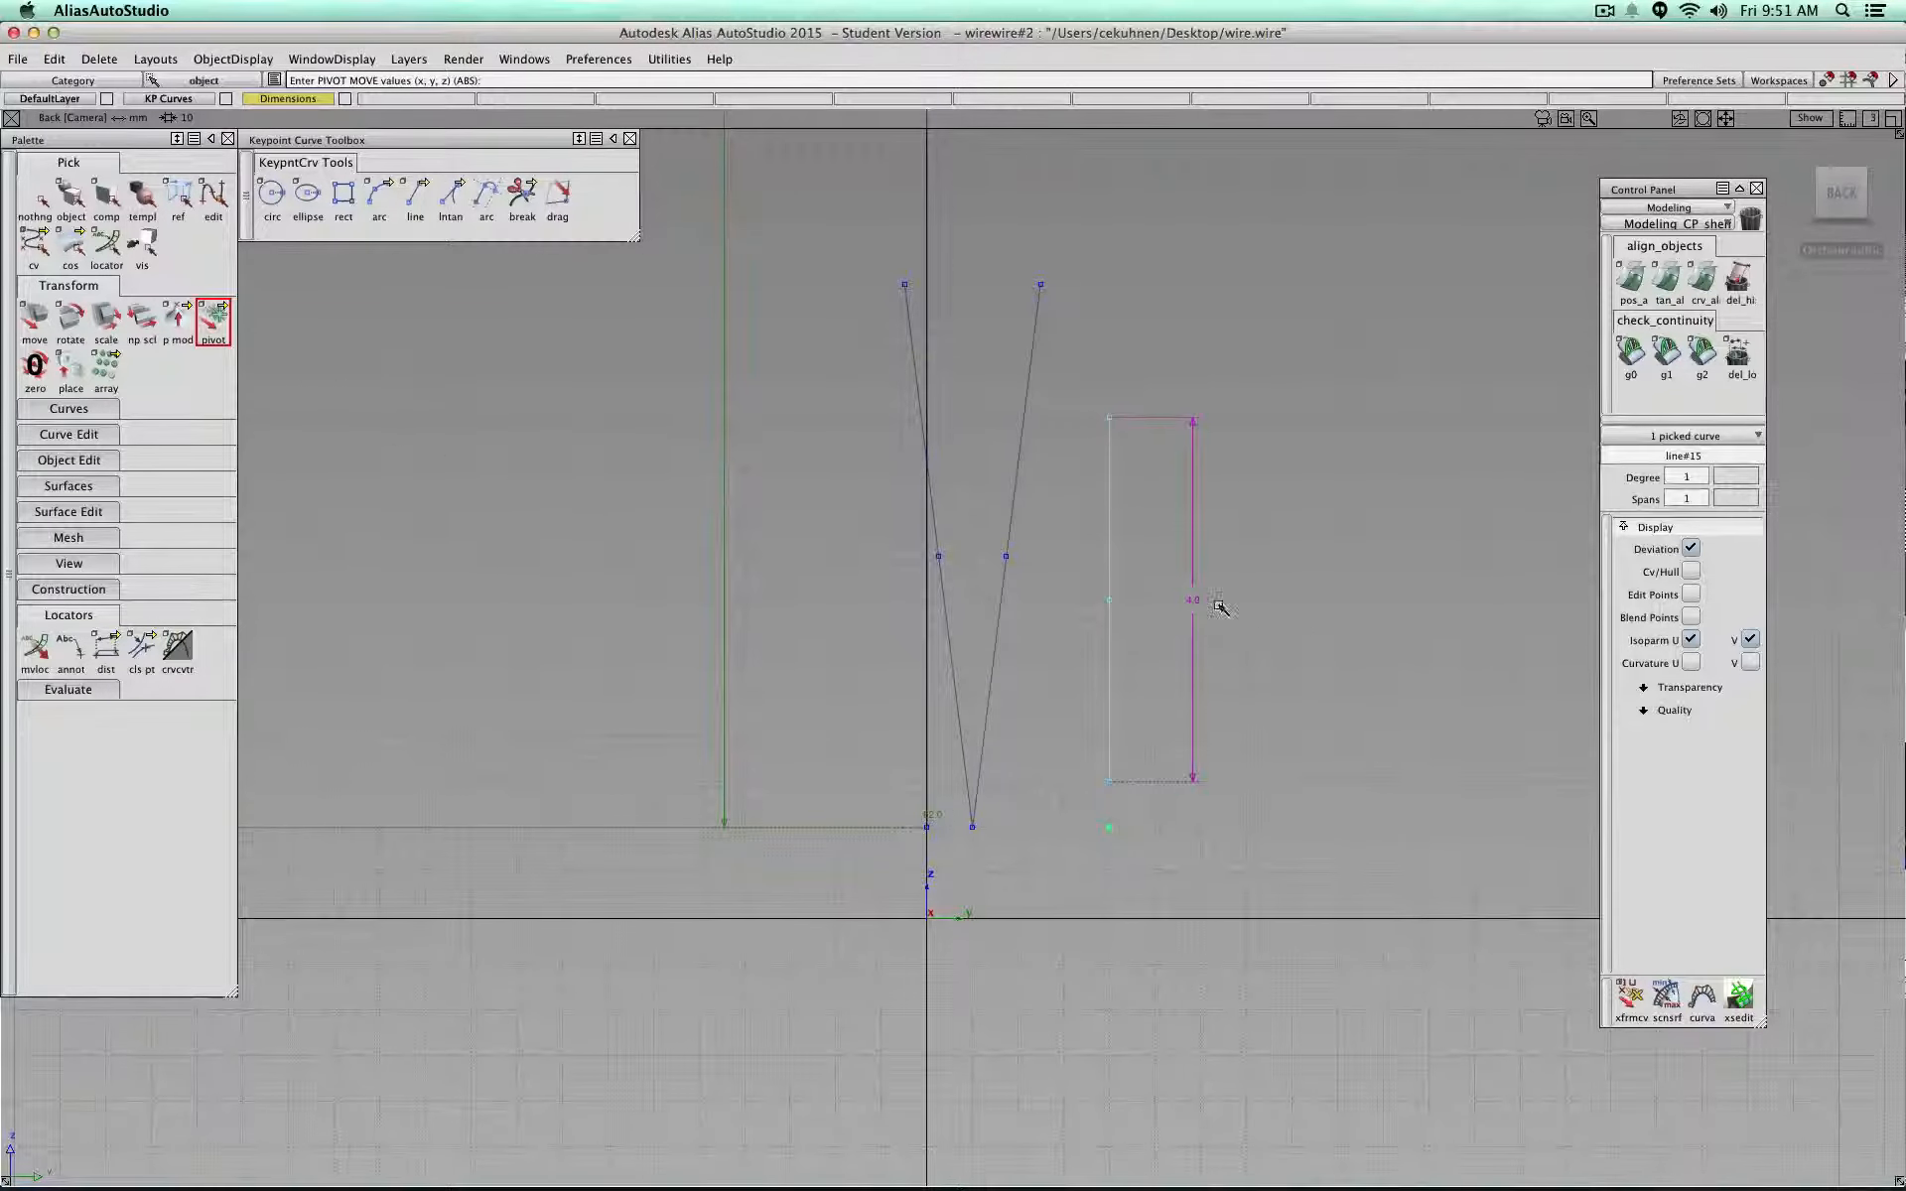
left_click(1115, 798, "ctrl")
left_click(35, 318)
left_click_drag(1084, 716, 1022, 829)
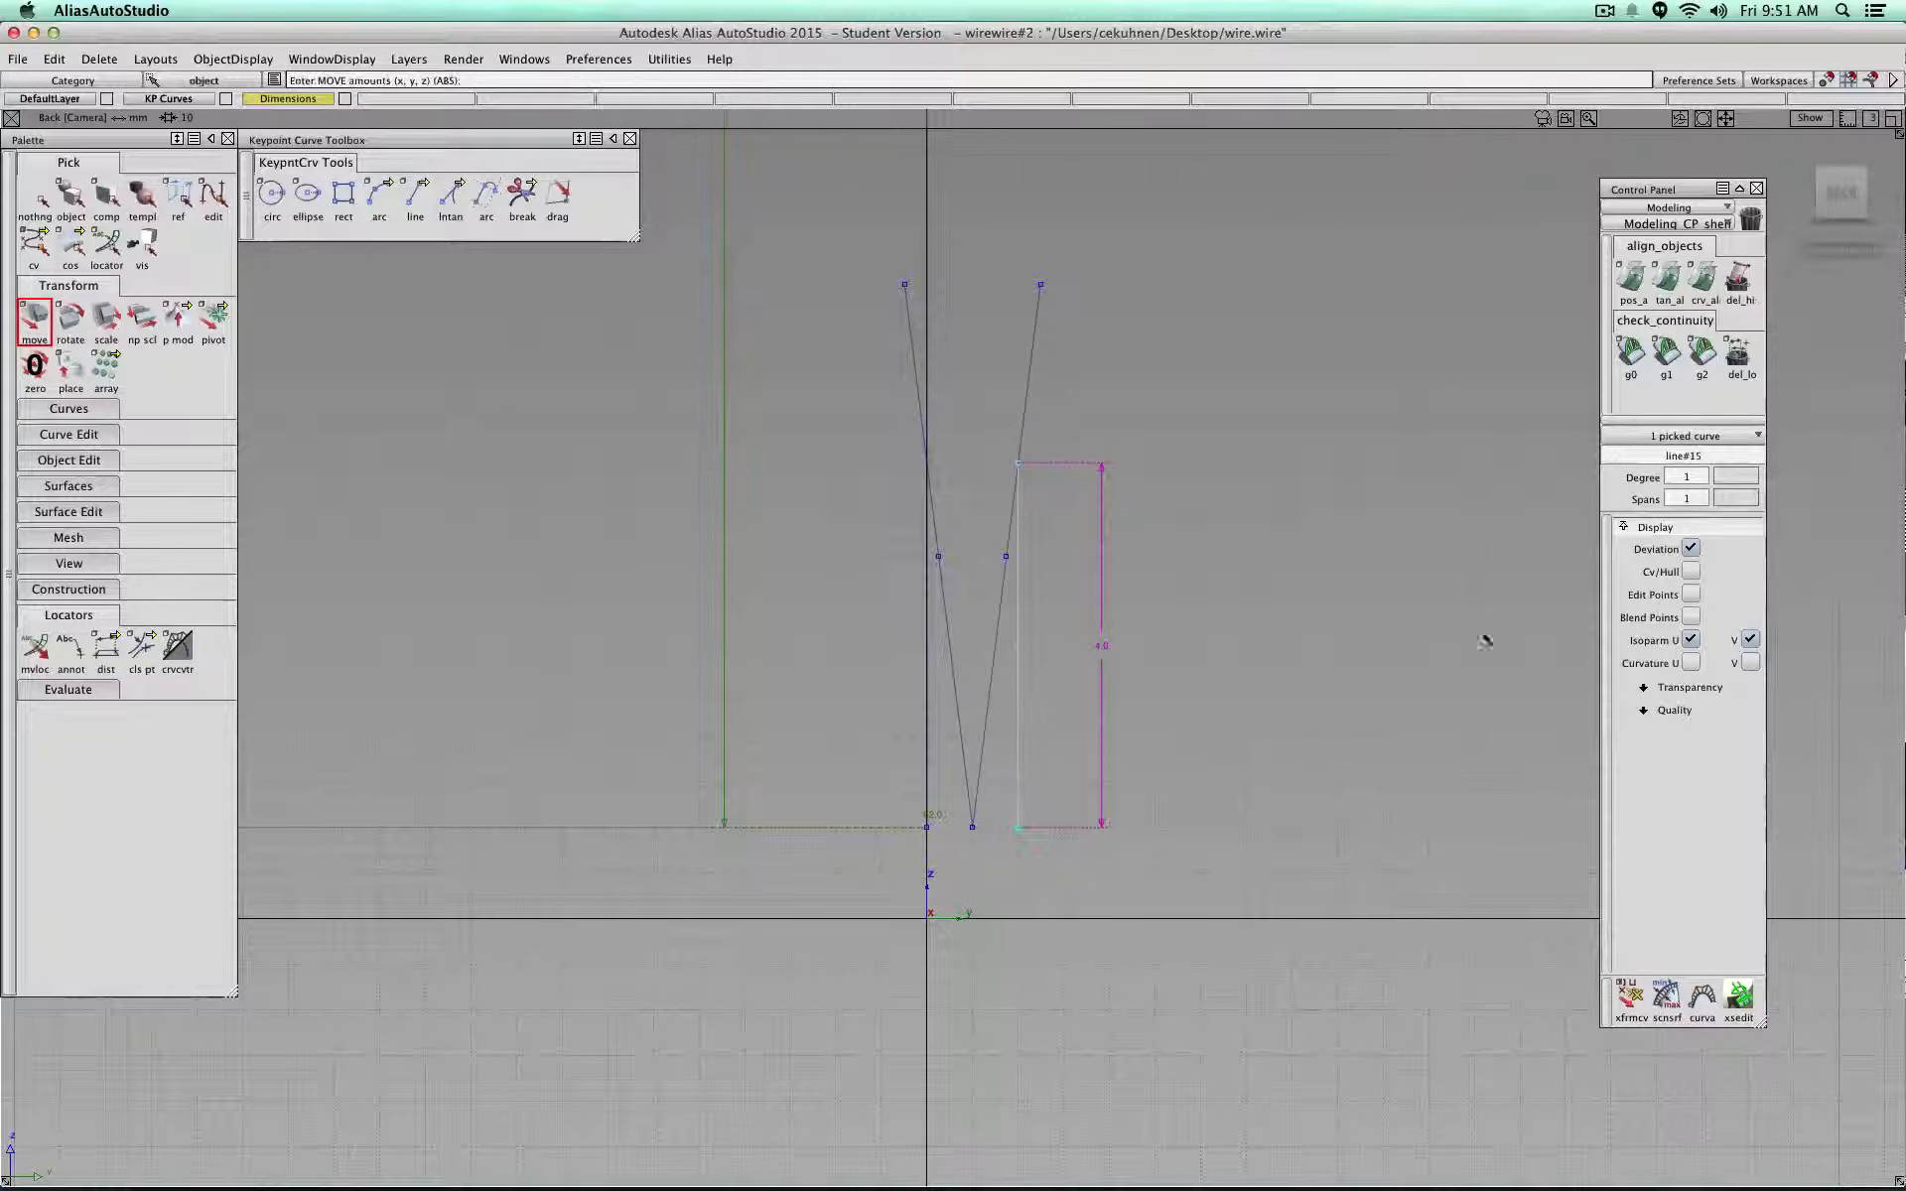
left_click(1340, 596)
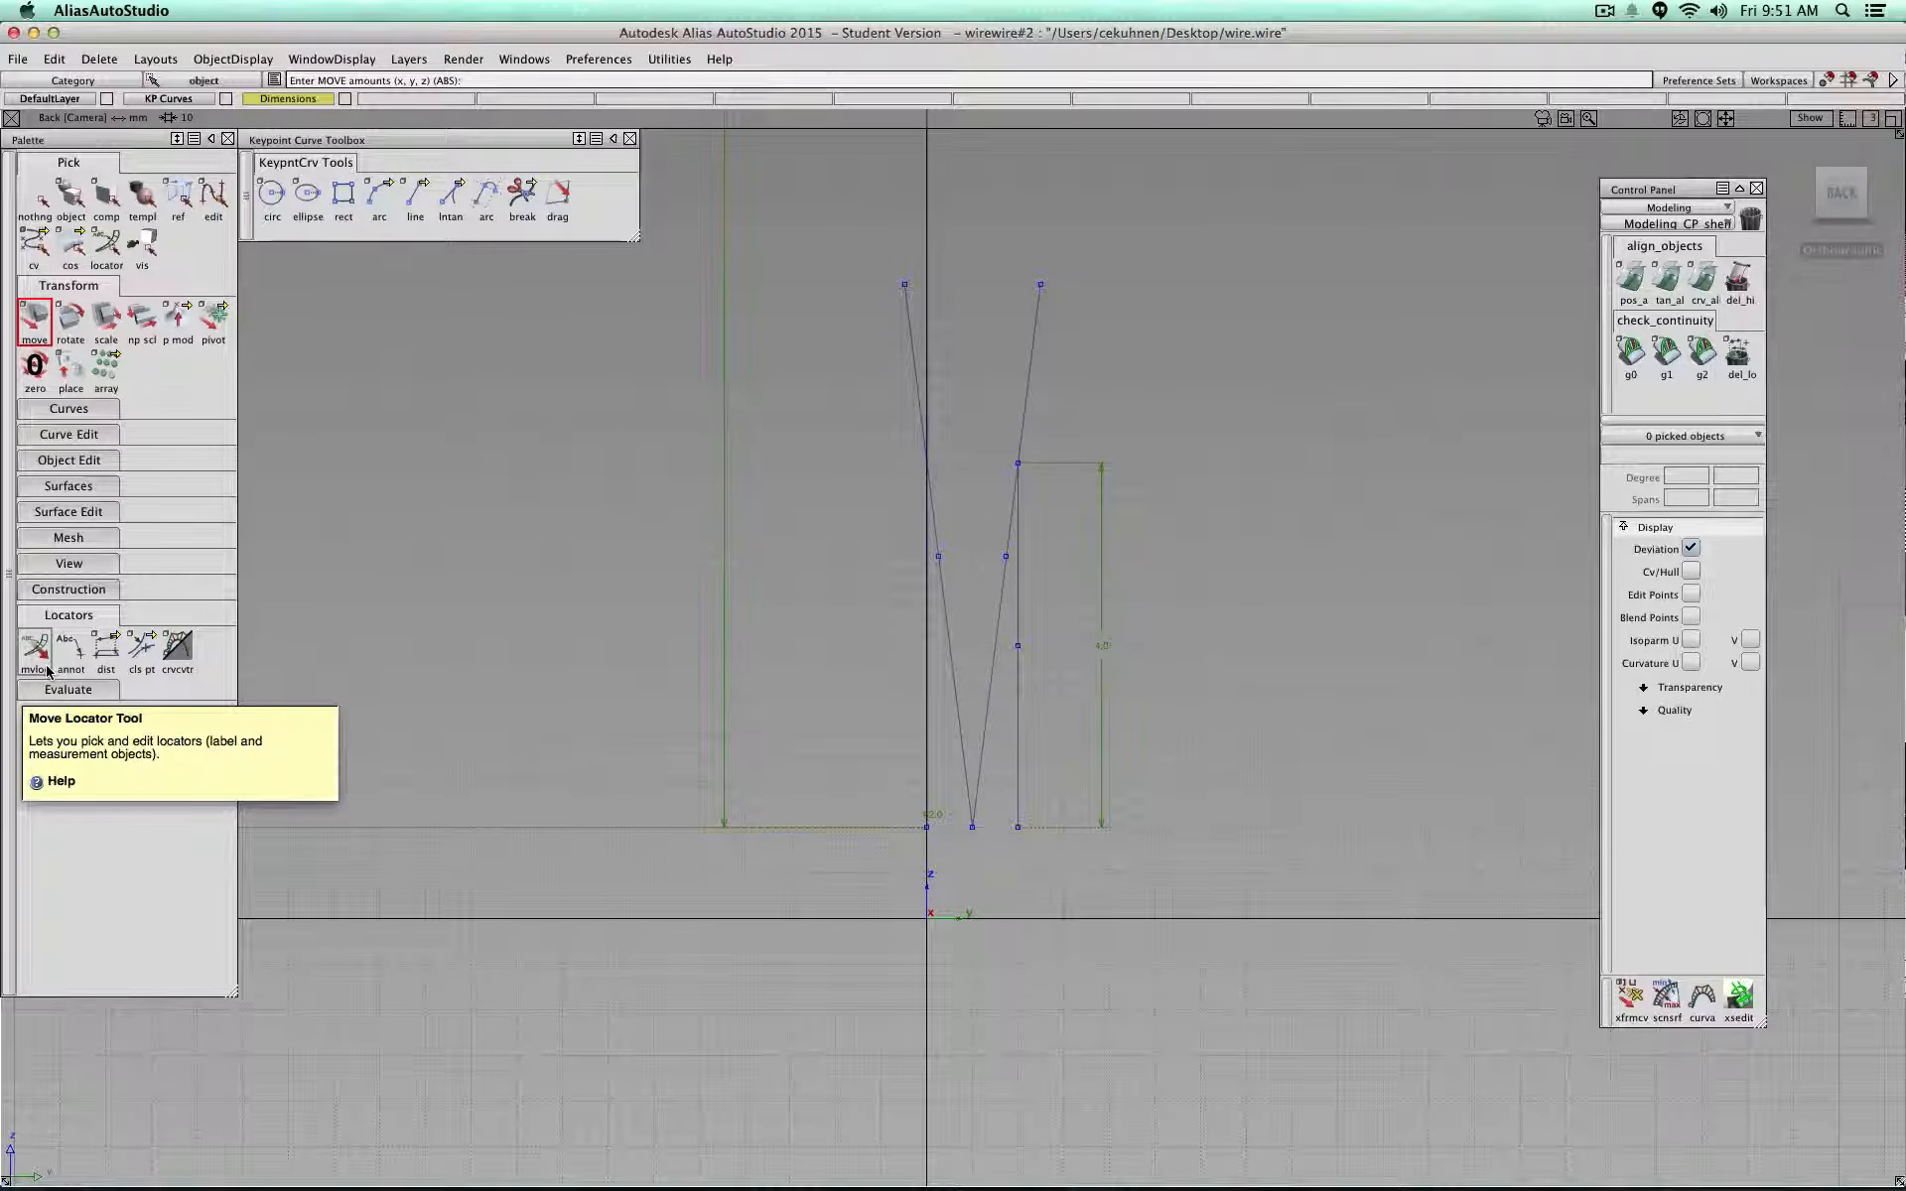
Step: Add a distance dimension along the V's side nearest the vertical line, from the tip to a point partway up
left_click_drag(1839, 186, 1809, 208)
left_click(1838, 196)
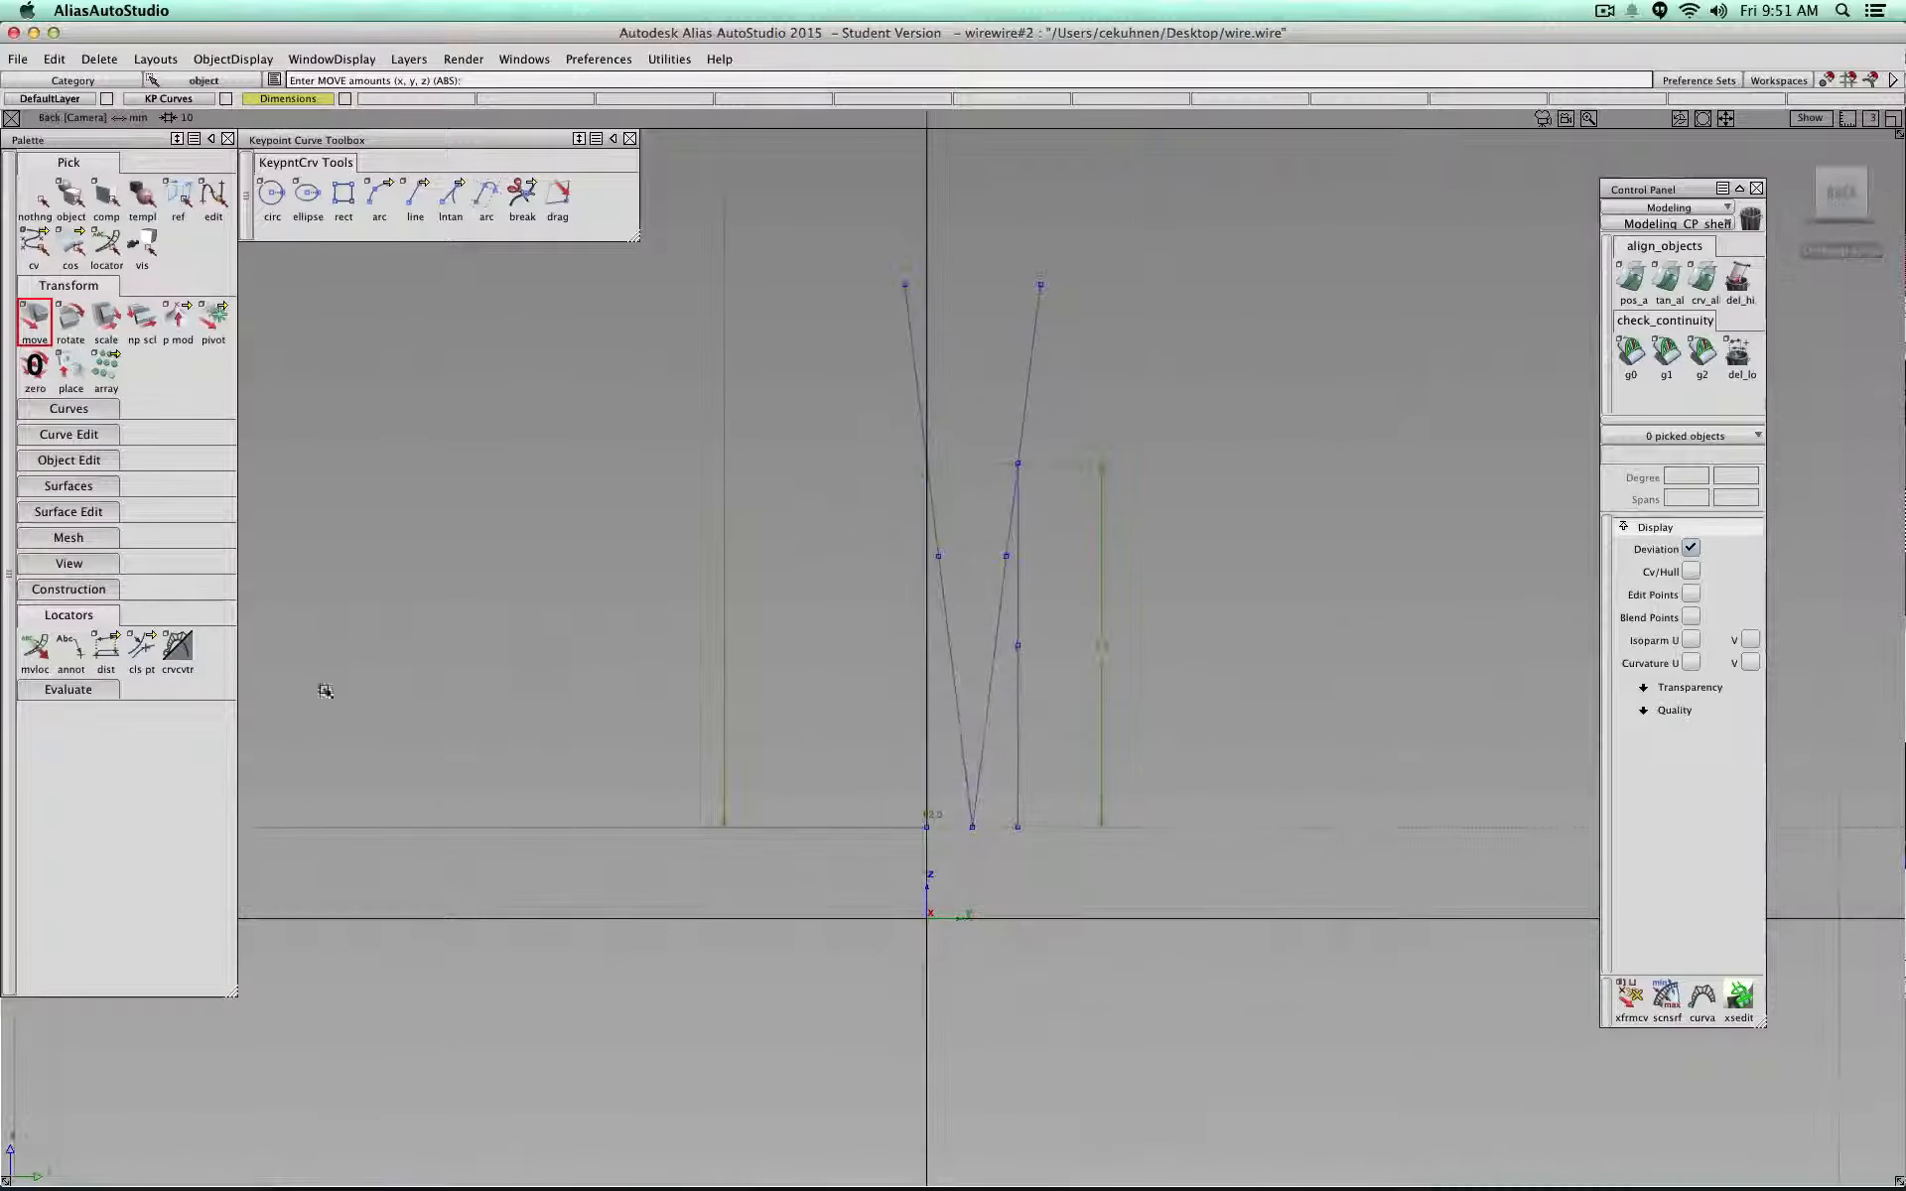
left_click(106, 647)
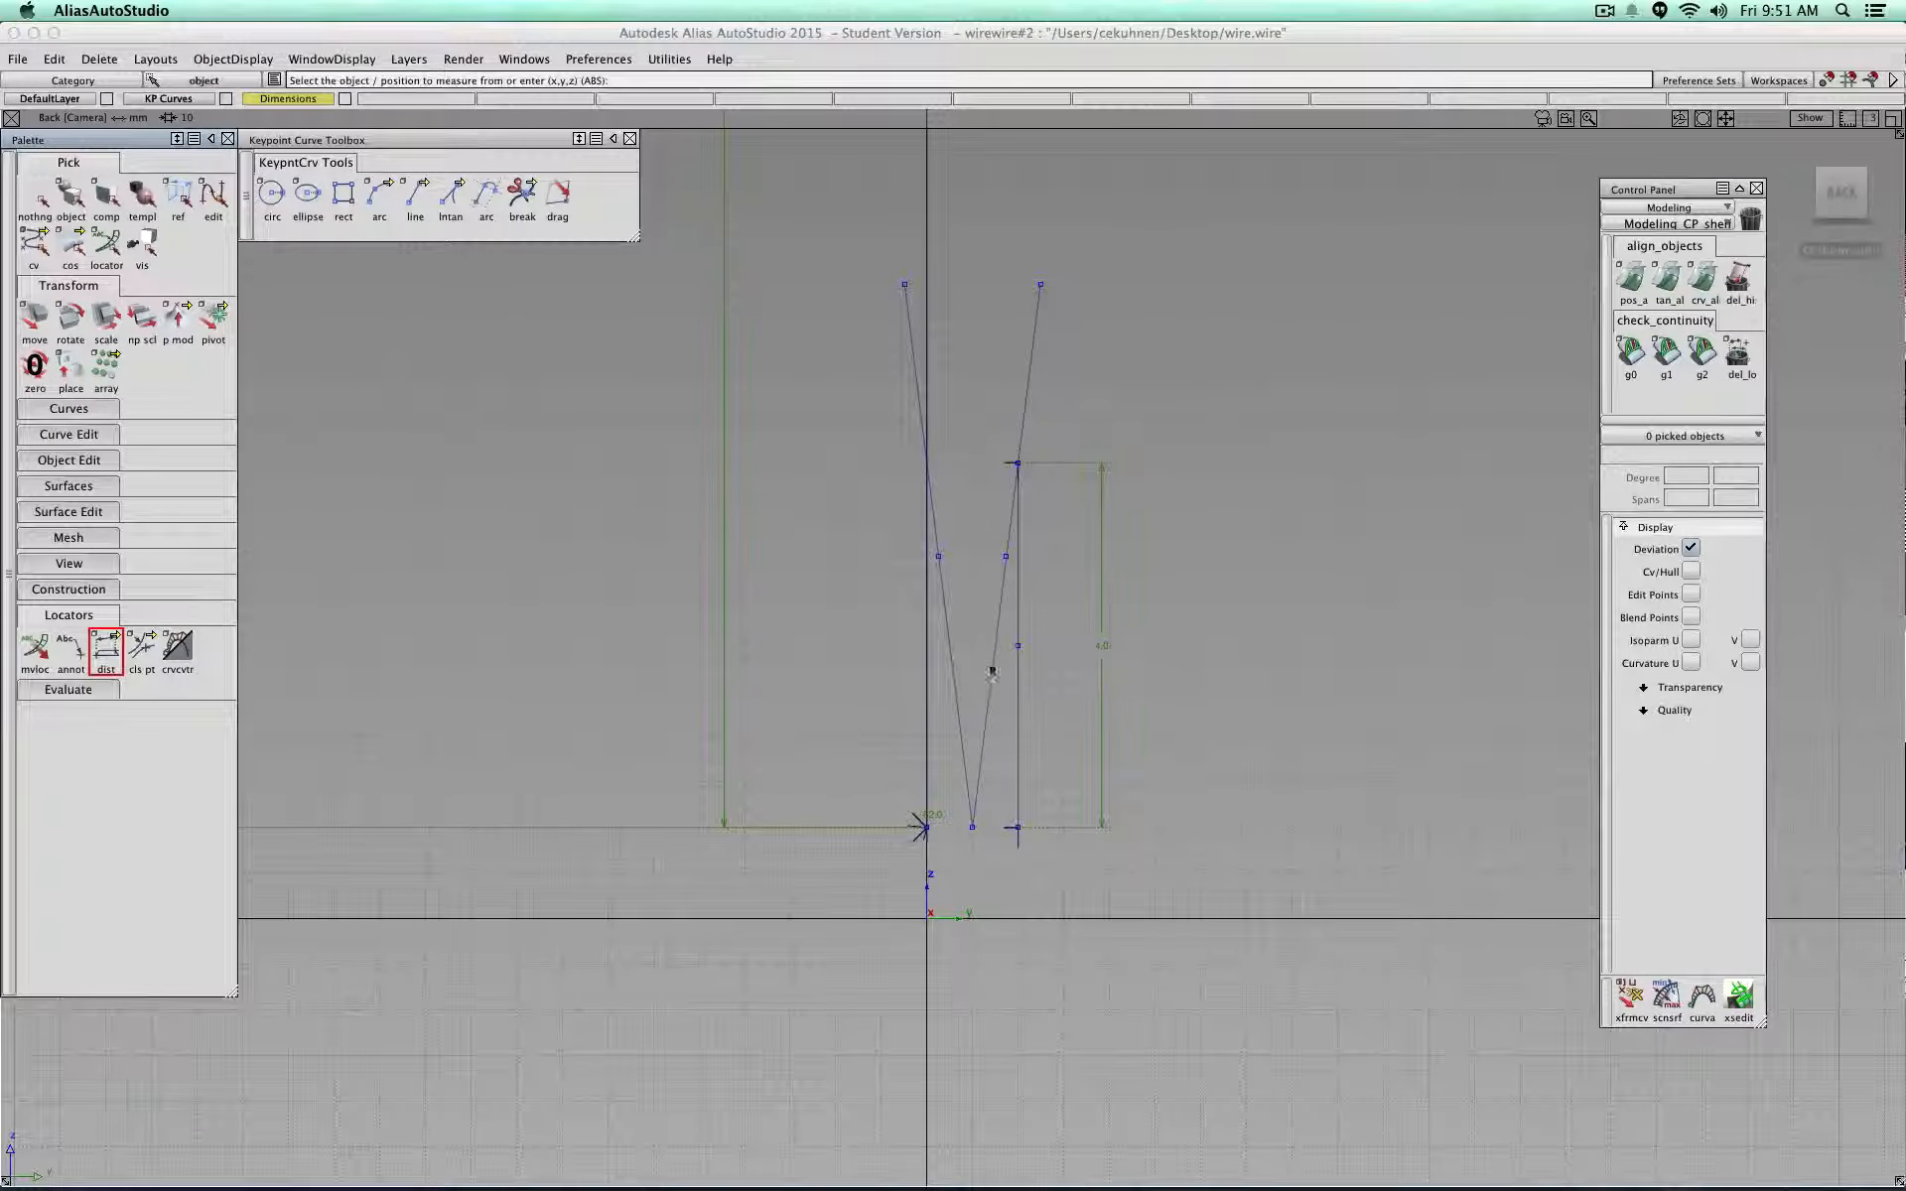
left_click(922, 824)
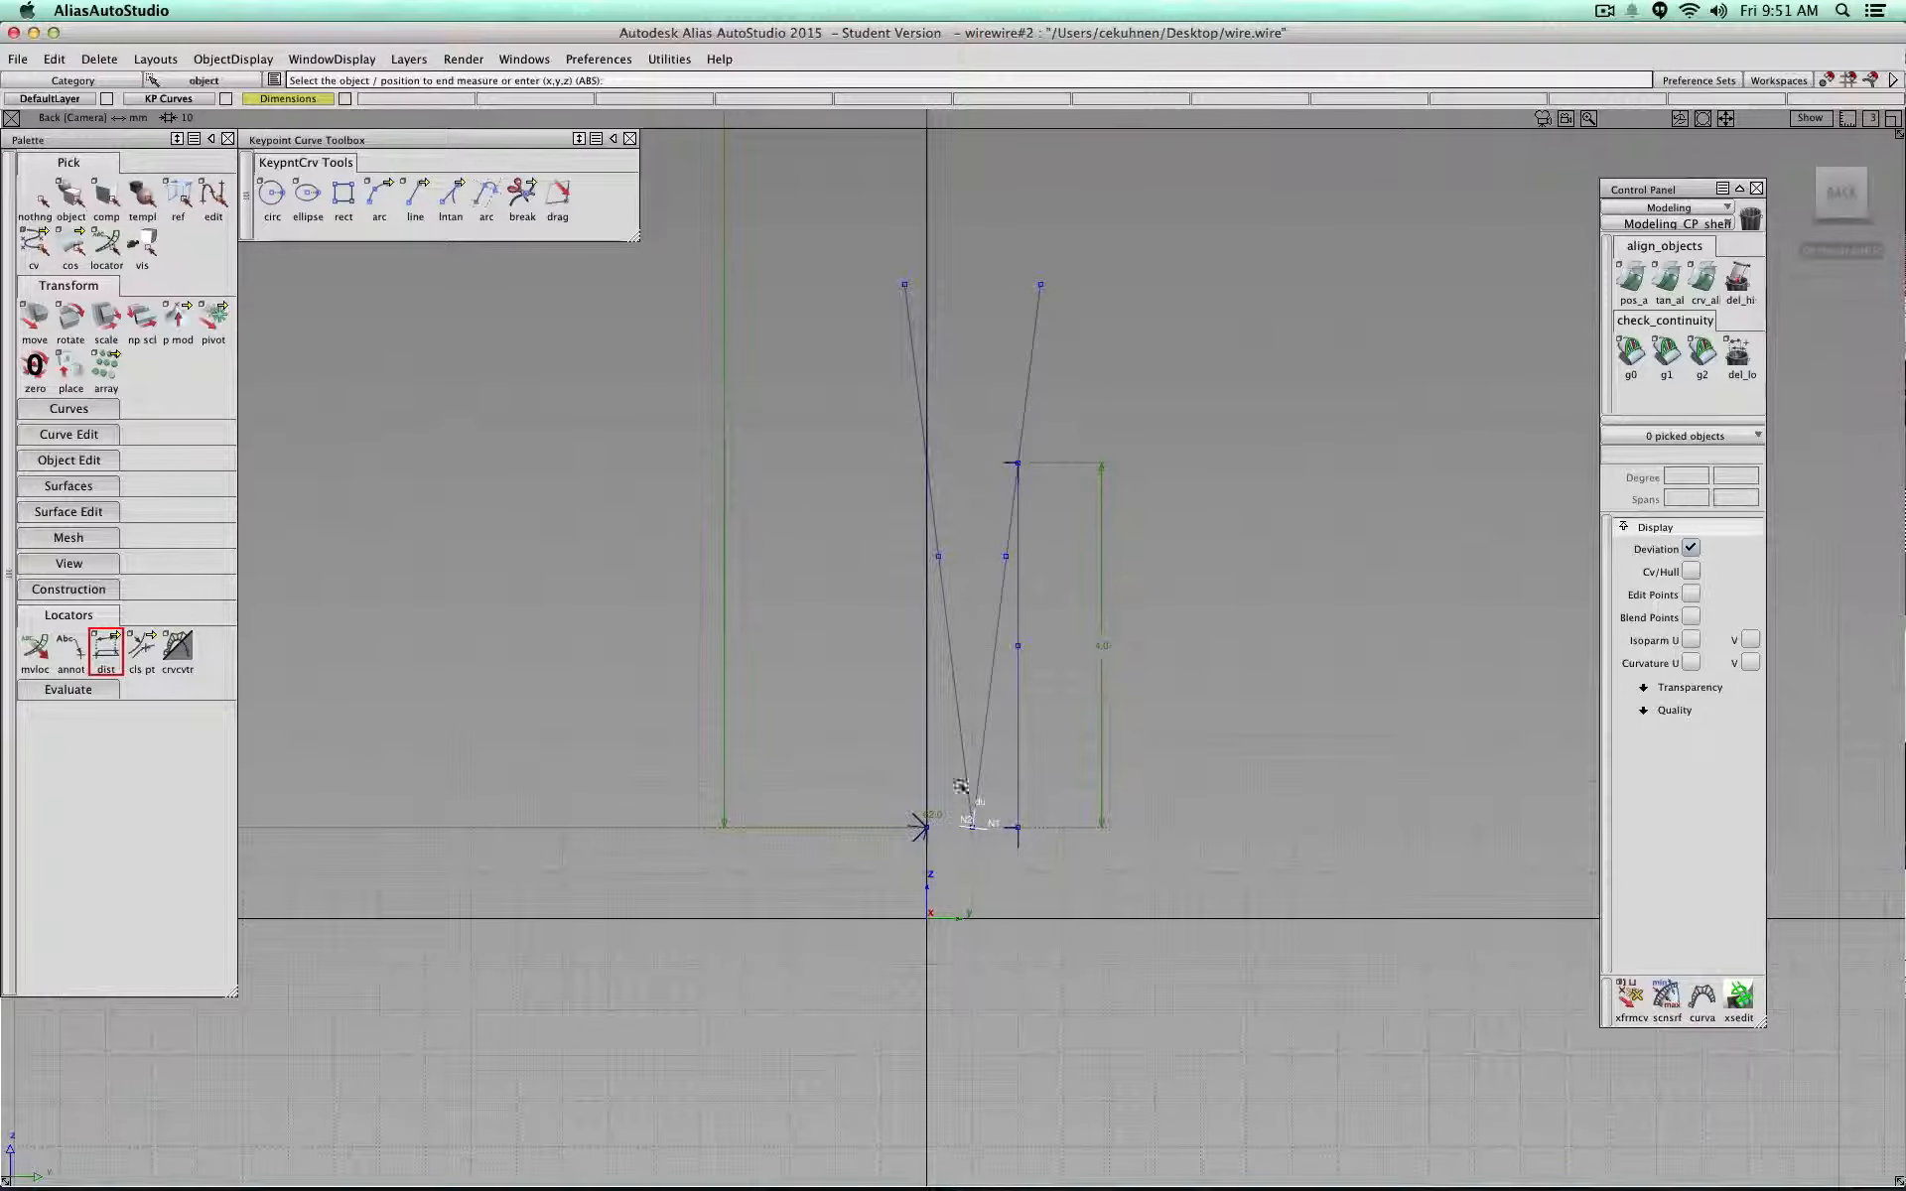
left_click_drag(981, 687, 1029, 621)
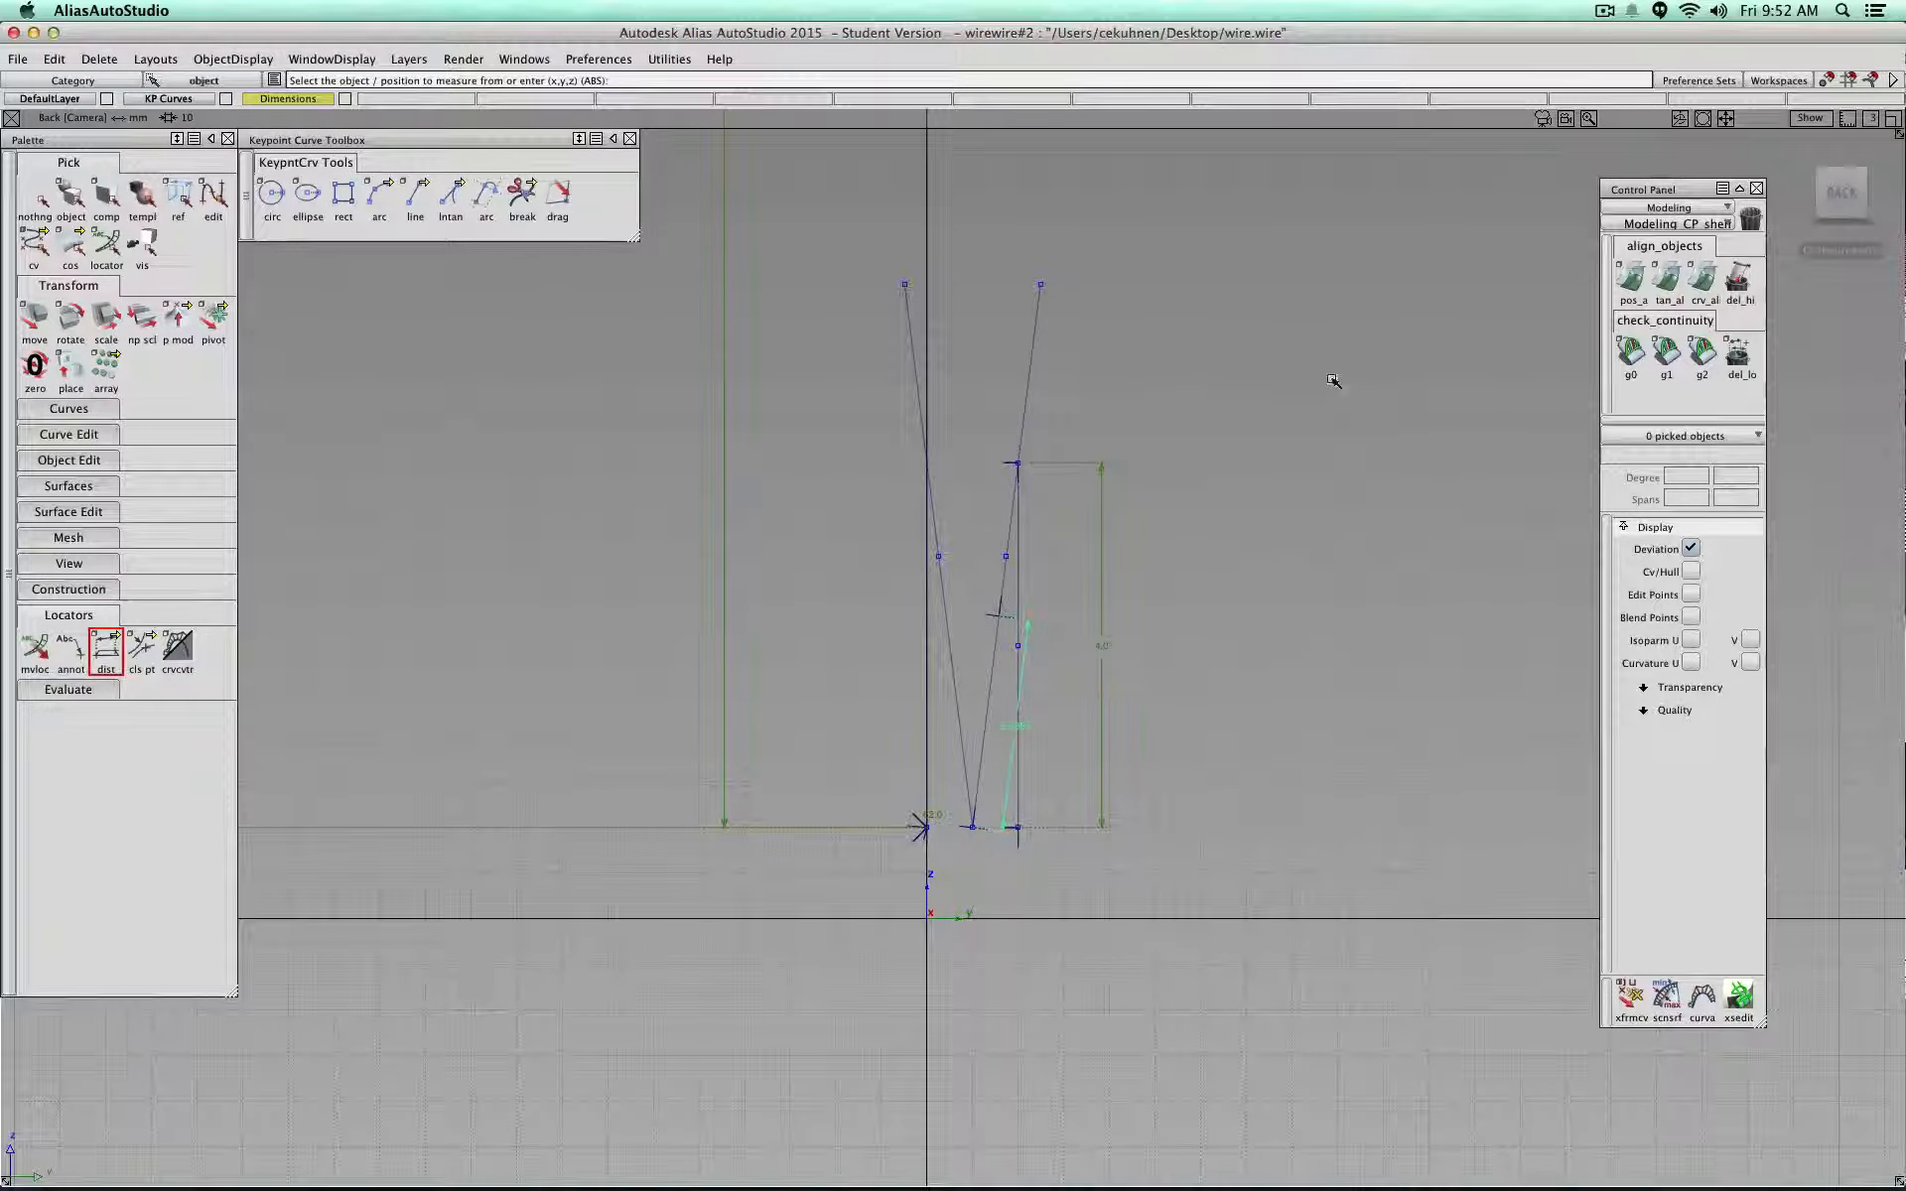
Step: Check the curve snap options and move the slanted dimension's upper point to where the V's side meets the vertical line's upper end
left_click(1892, 81)
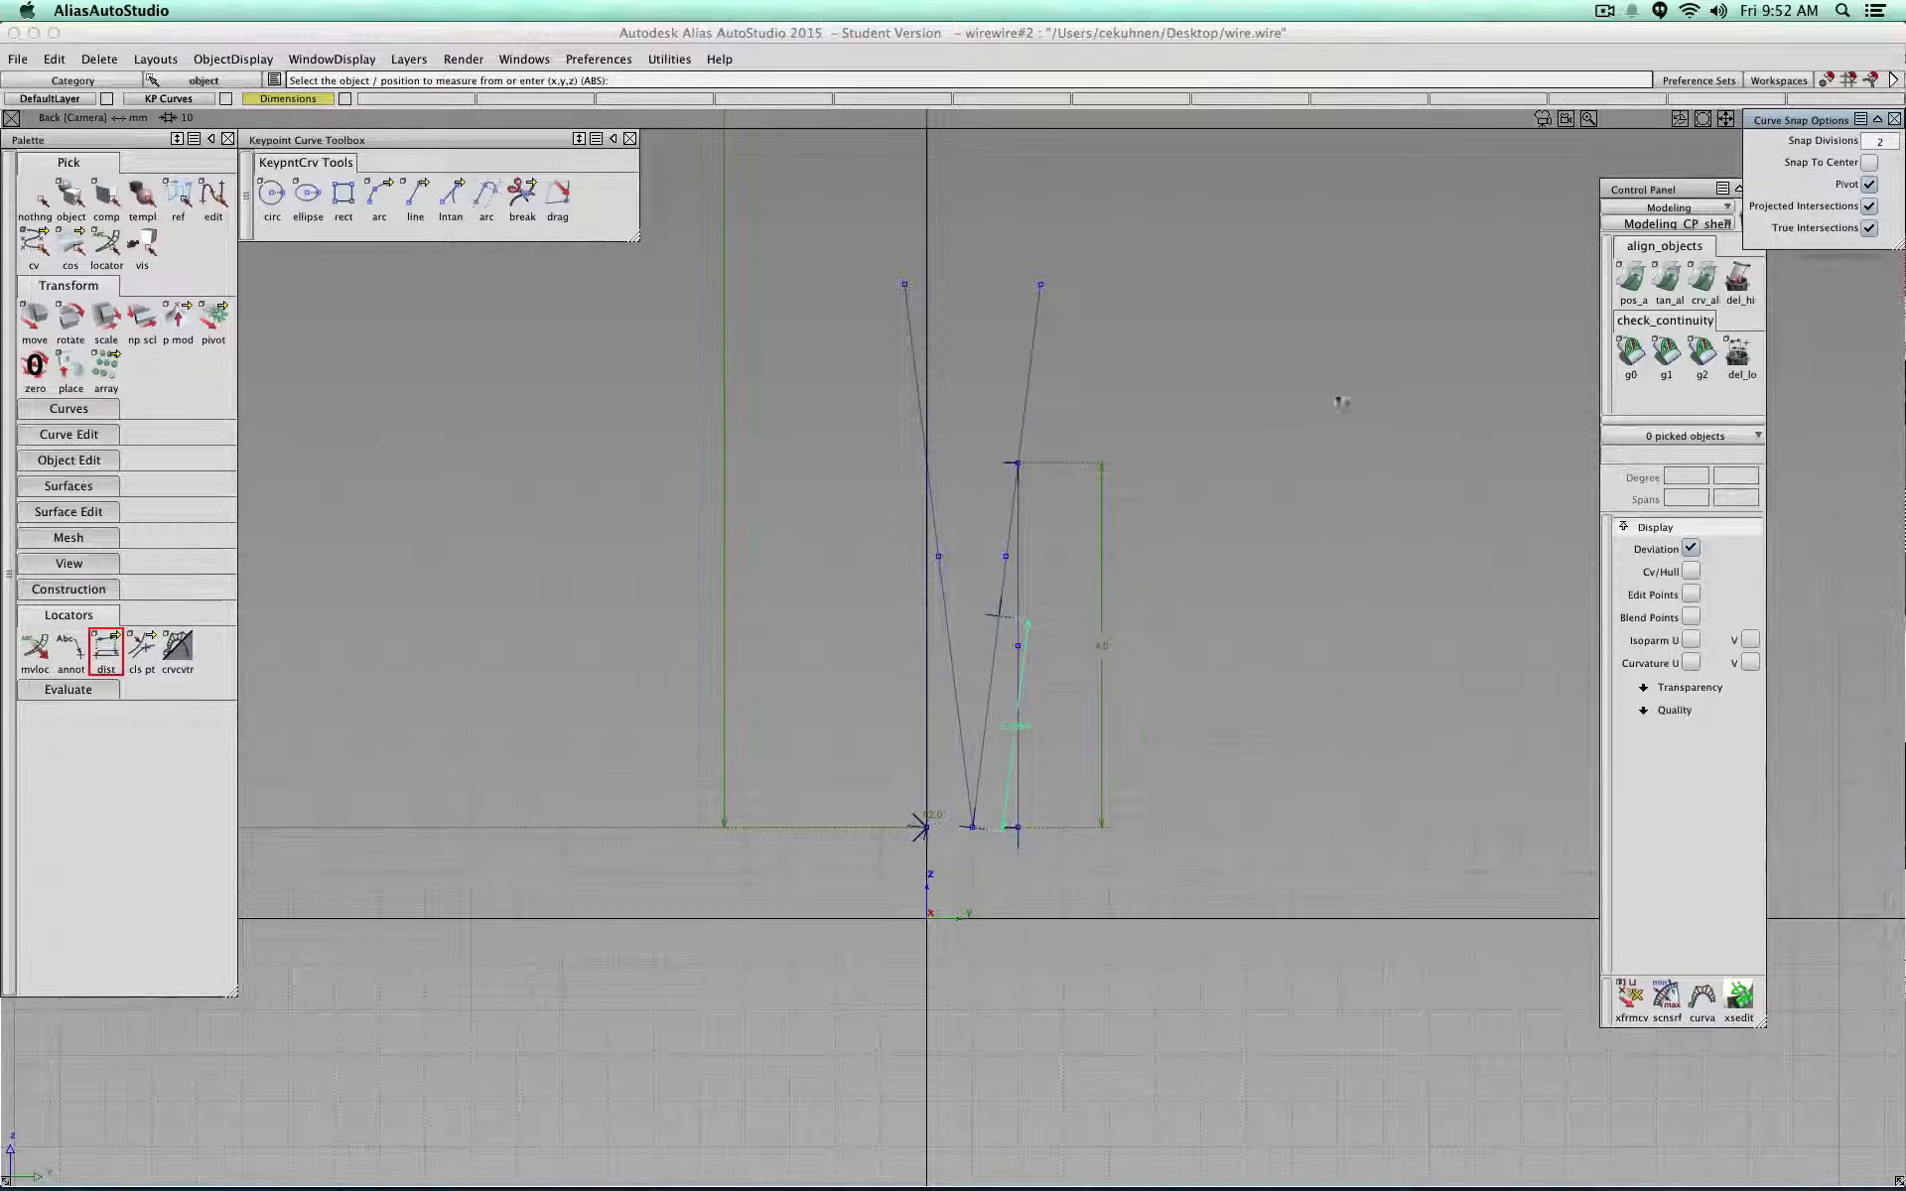
left_click(35, 647)
left_click_drag(1020, 616, 1023, 461)
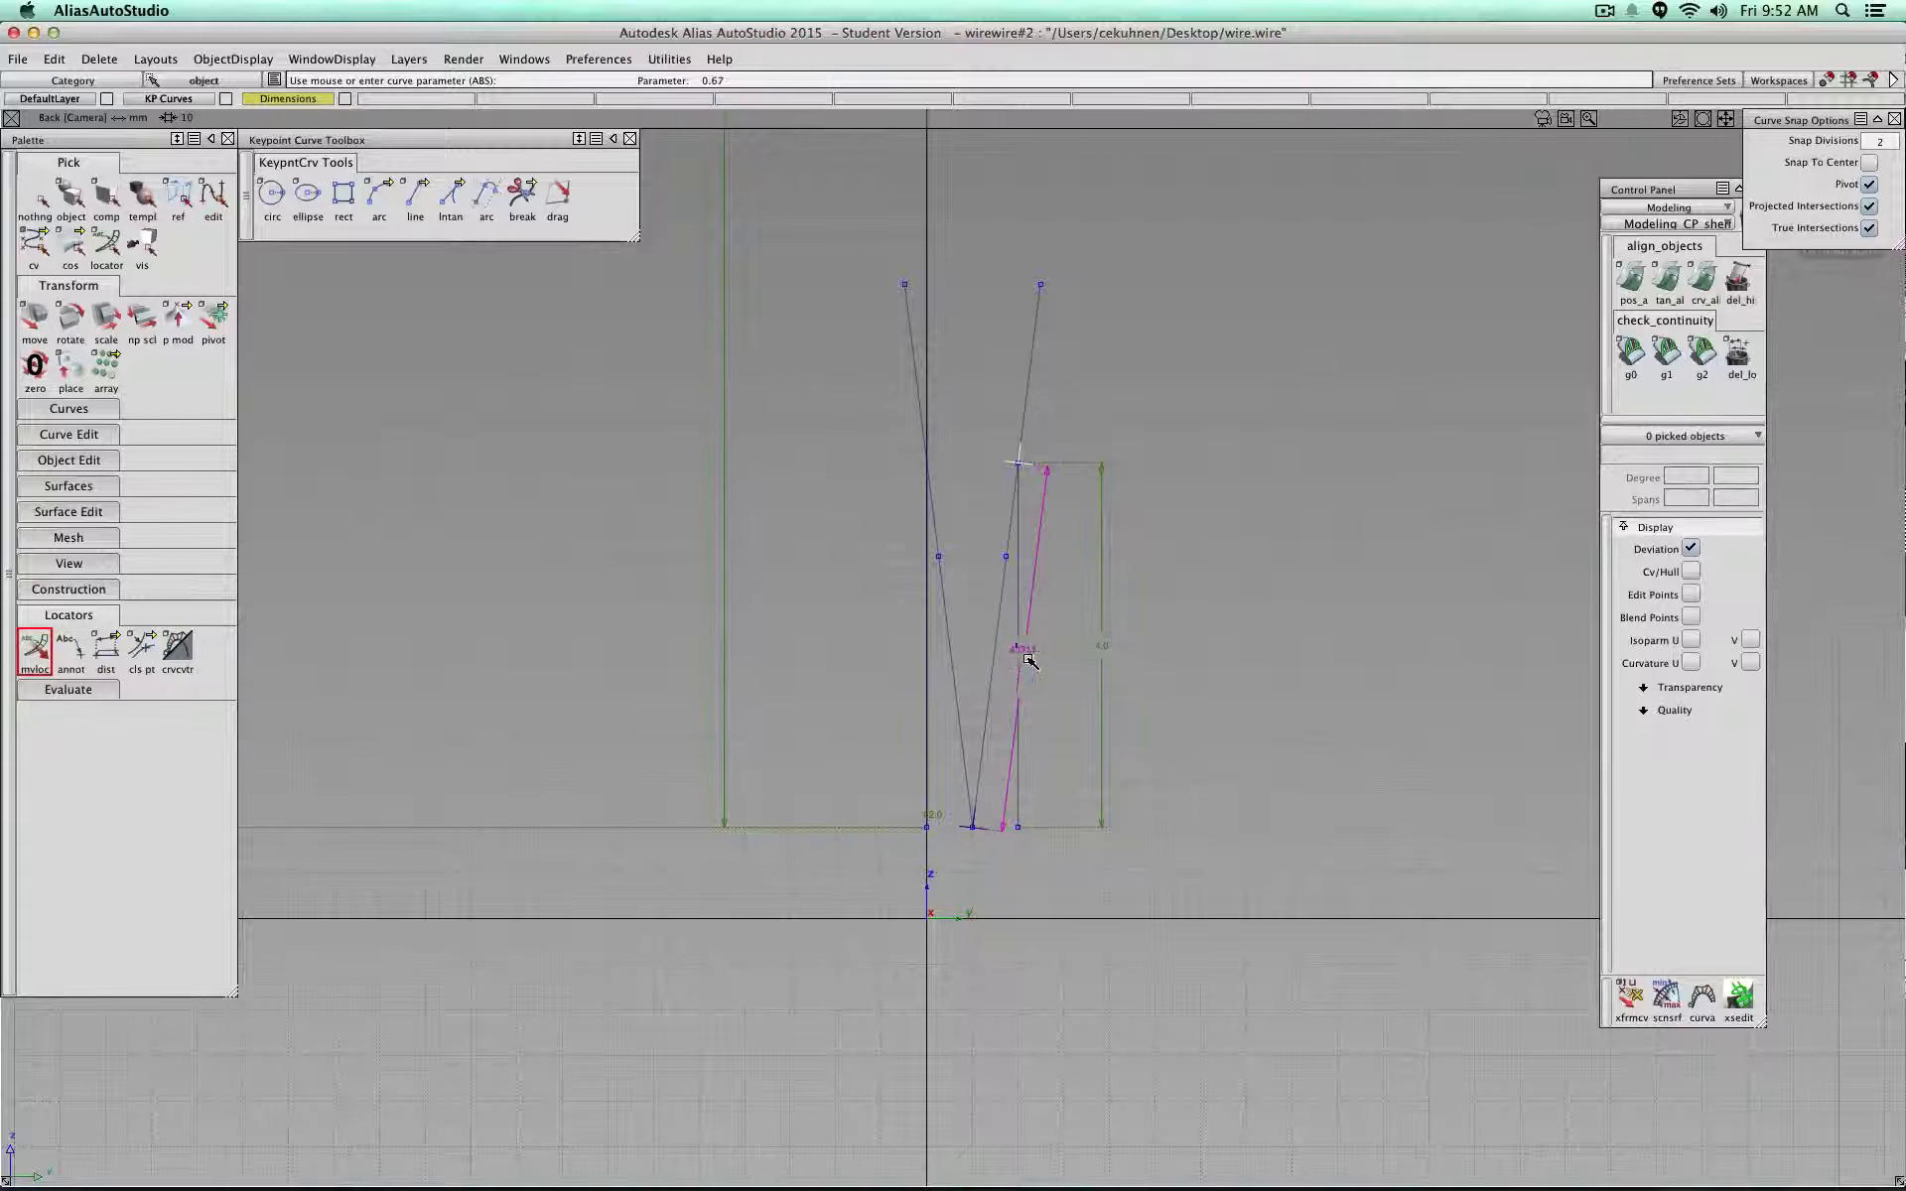
left_click(1881, 120)
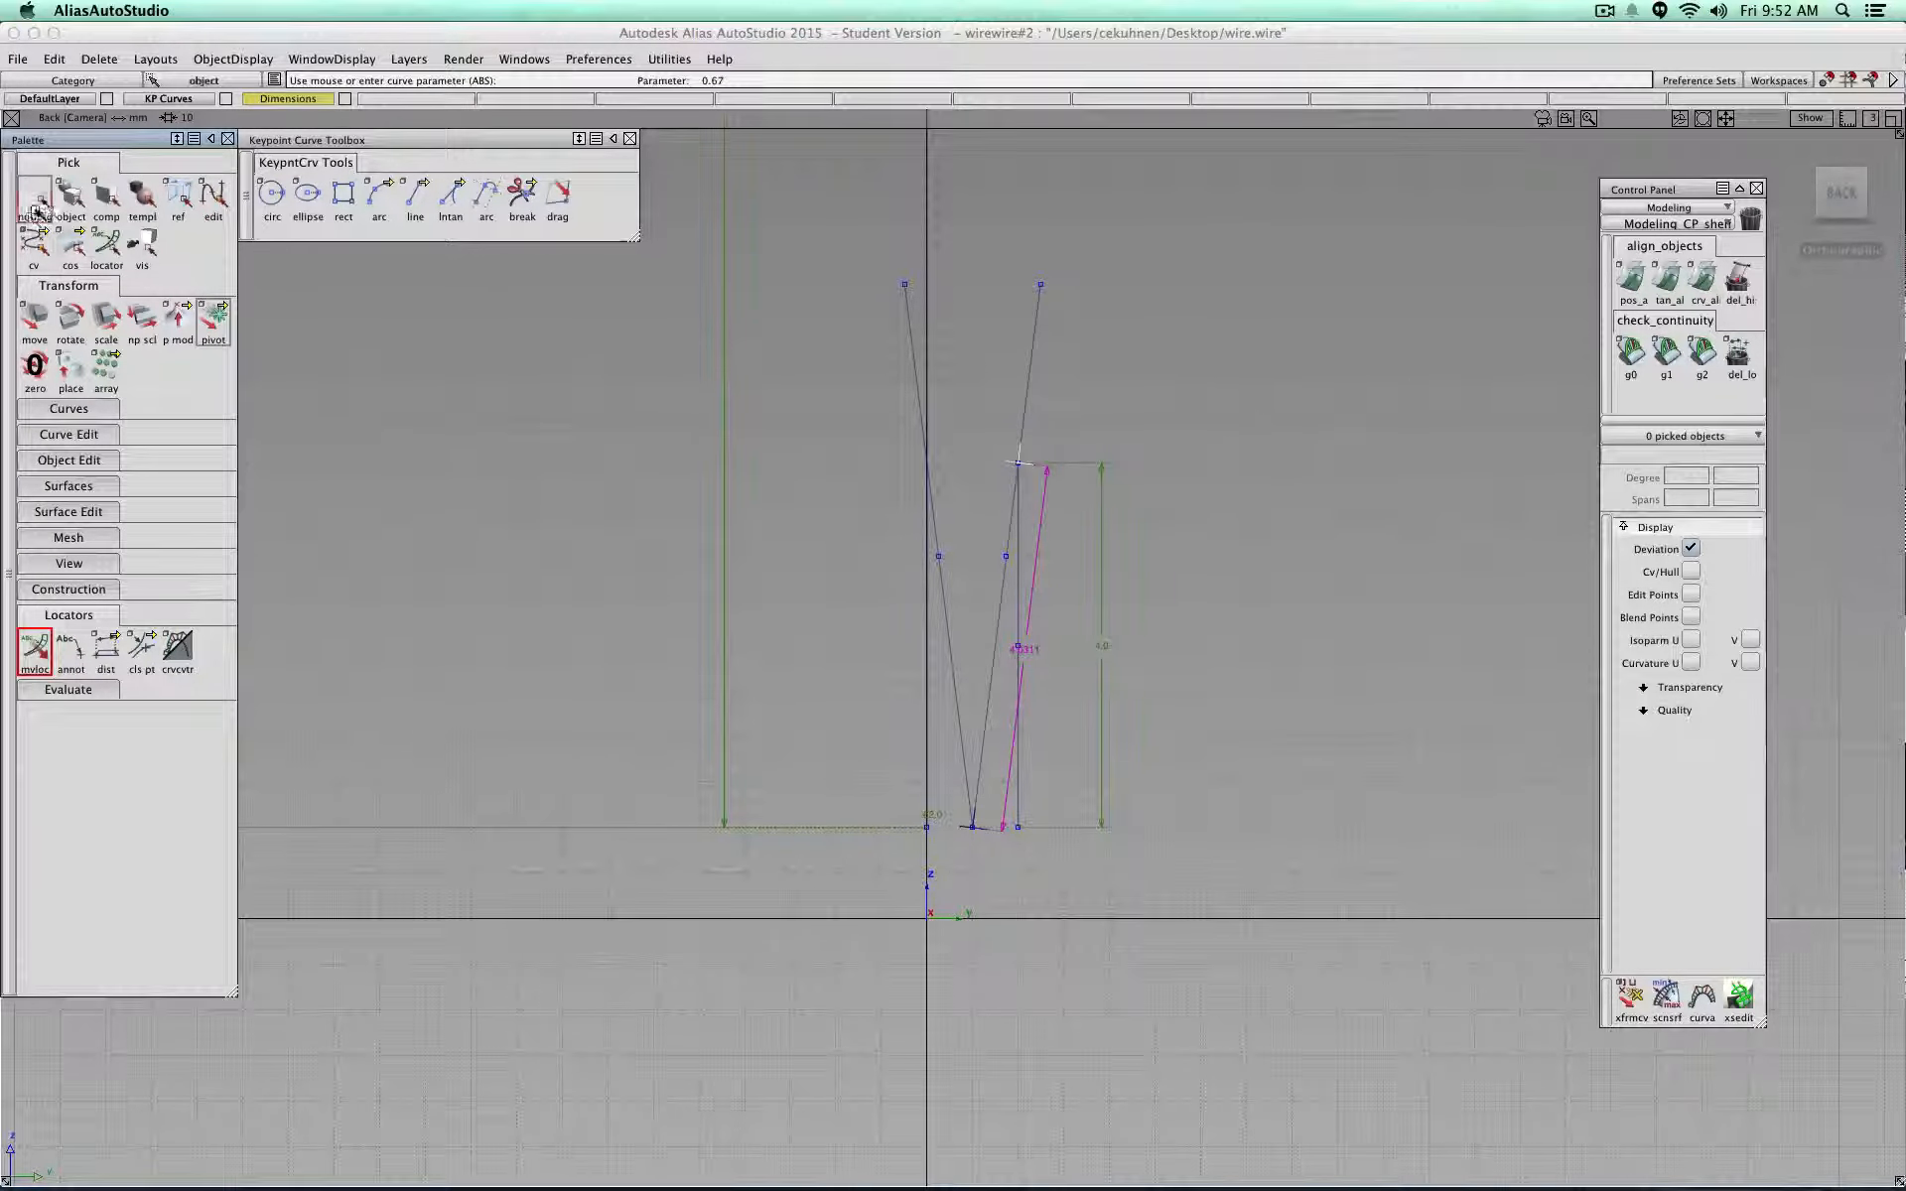
Step: Move the vertical line and its dimension horizontally away from the V-shaped profile and deselect the line
left_click(70, 196)
scroll(1064, 519, "down", 3)
scroll(1068, 518, "up", 4)
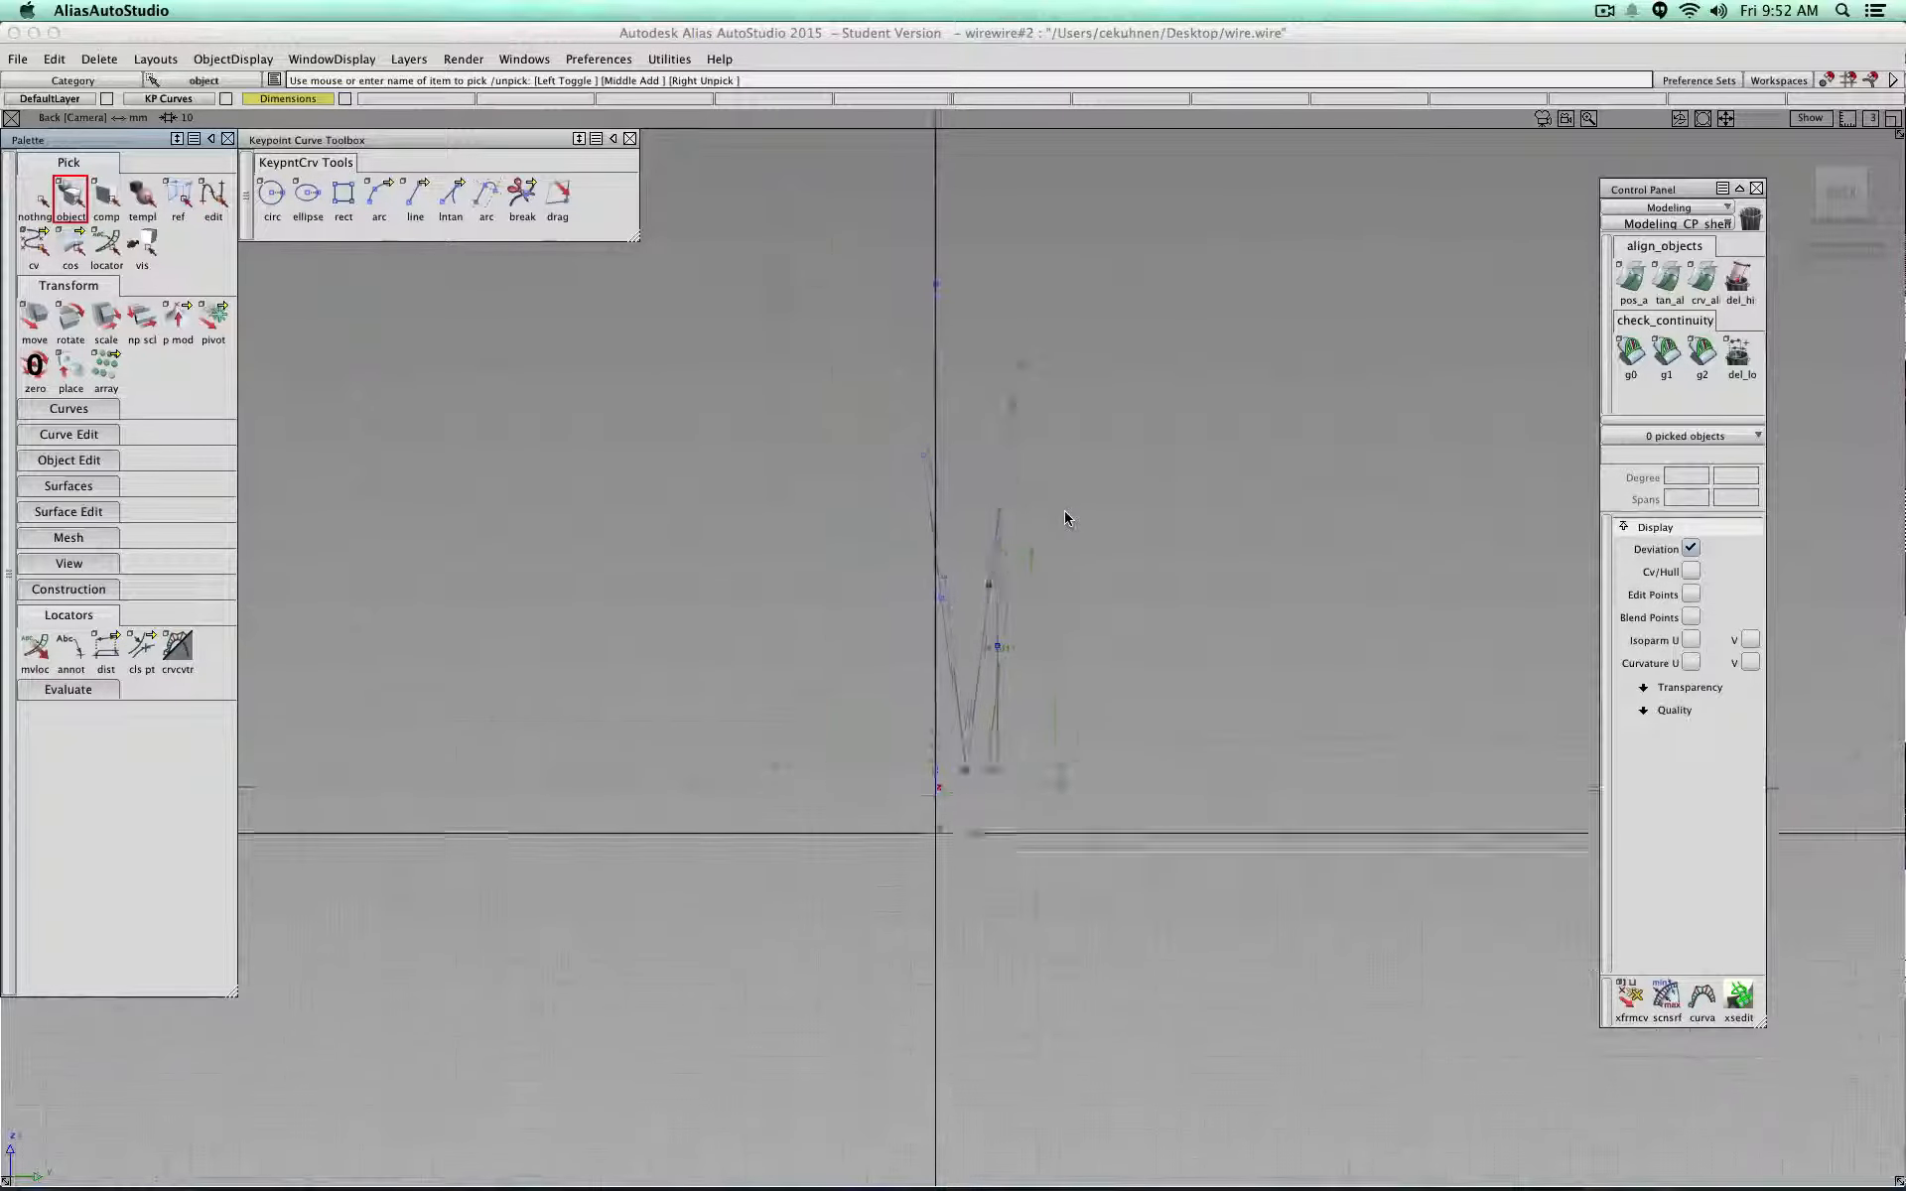
left_click(1006, 763)
left_click(34, 318)
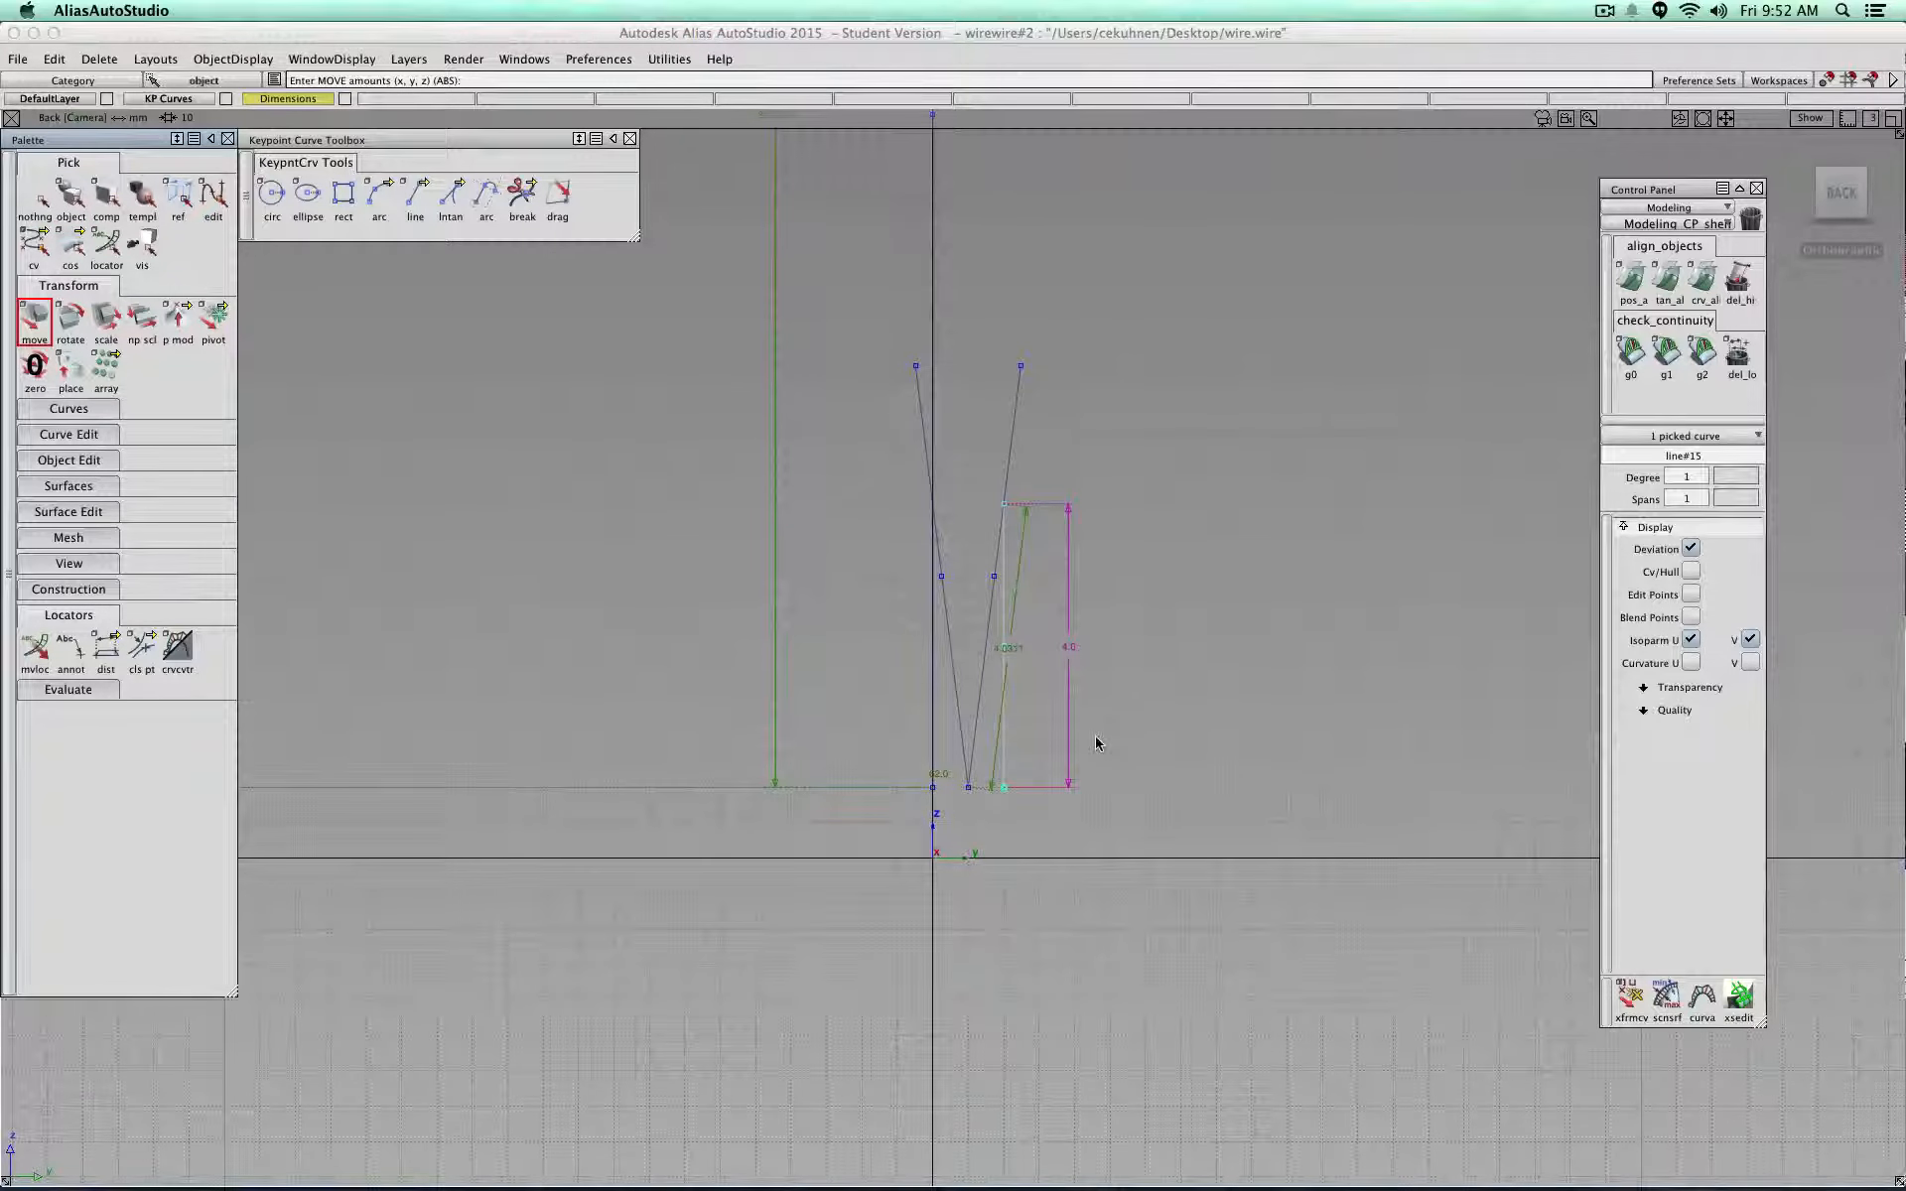
middle_click_drag(1098, 739, 1059, 735, "alt")
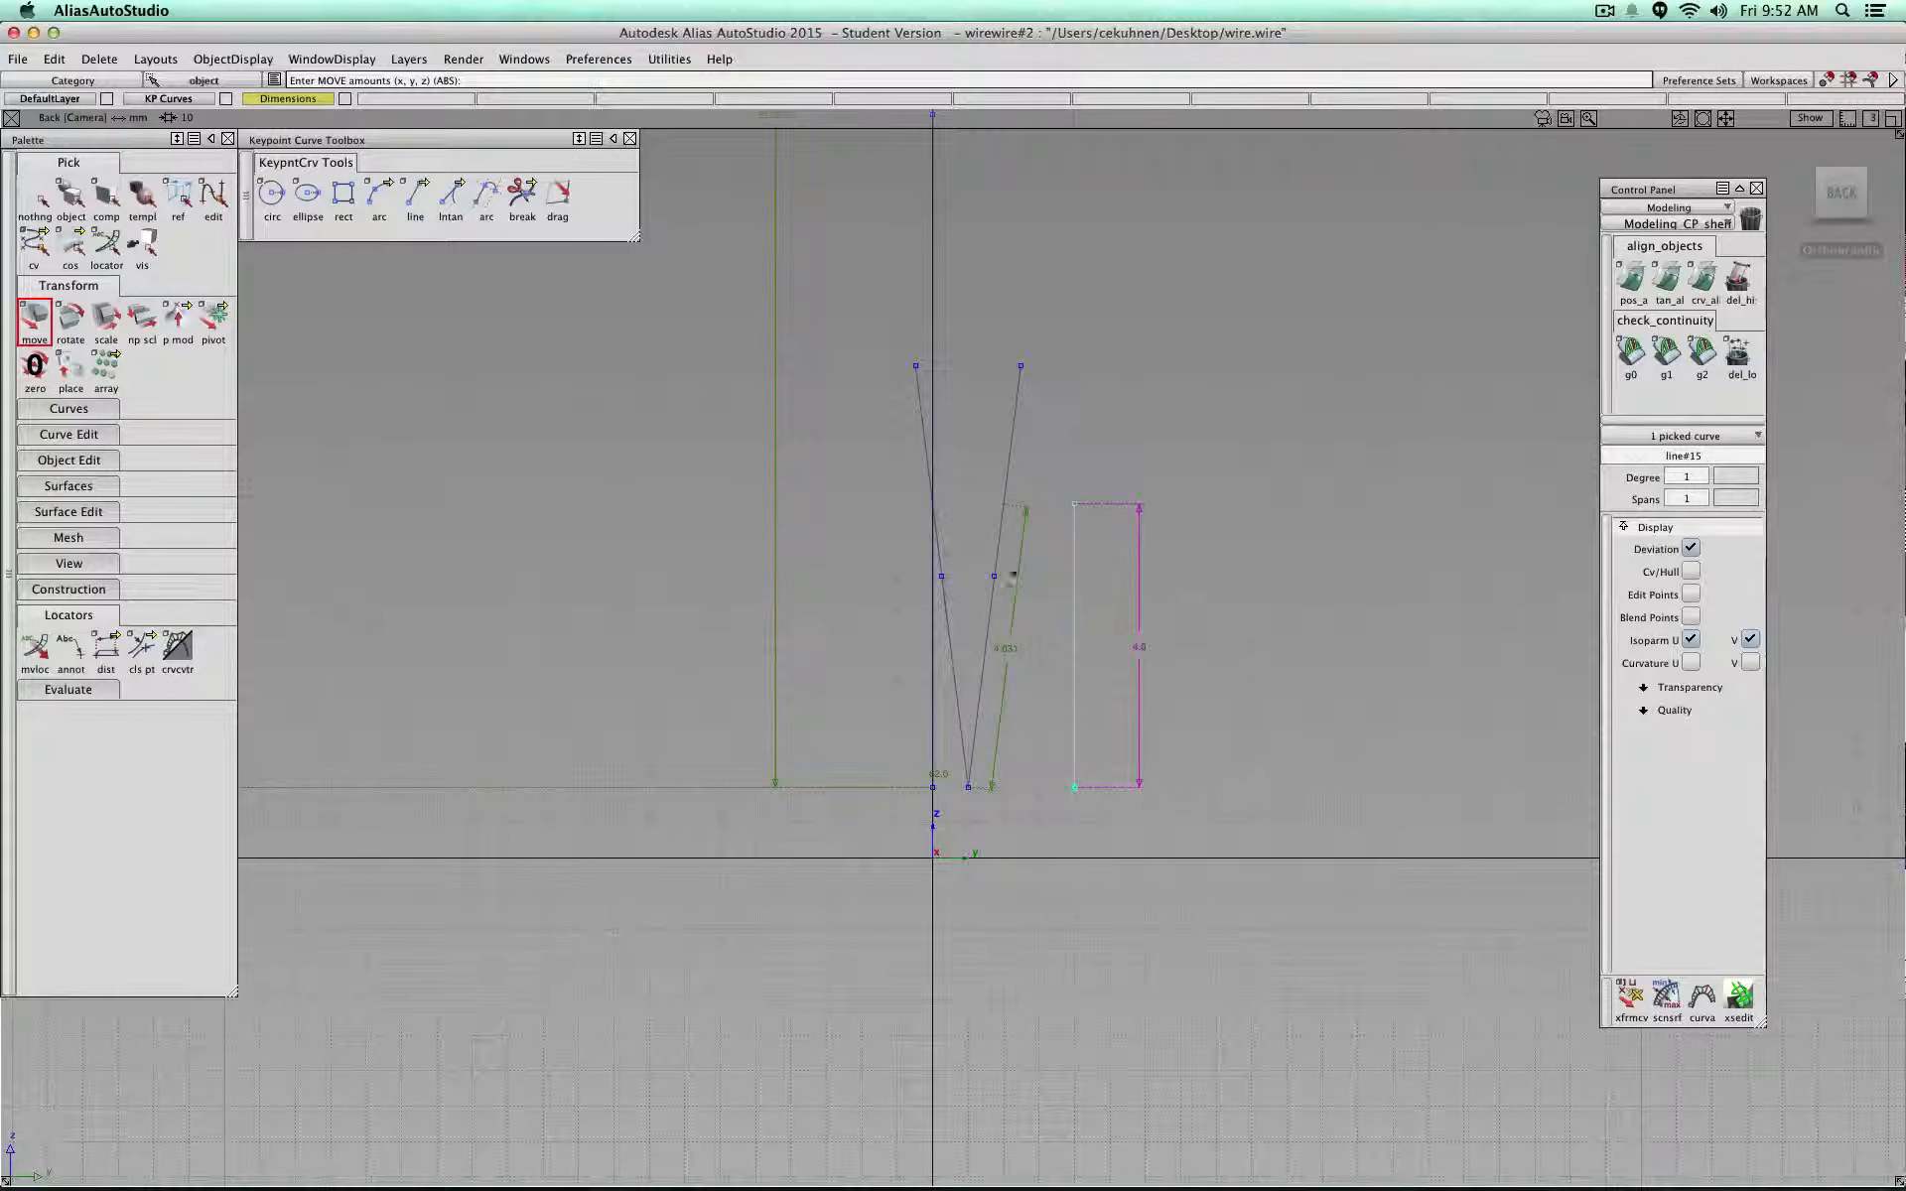
left_click_drag(1341, 553, 1350, 516, "ctrl+shift")
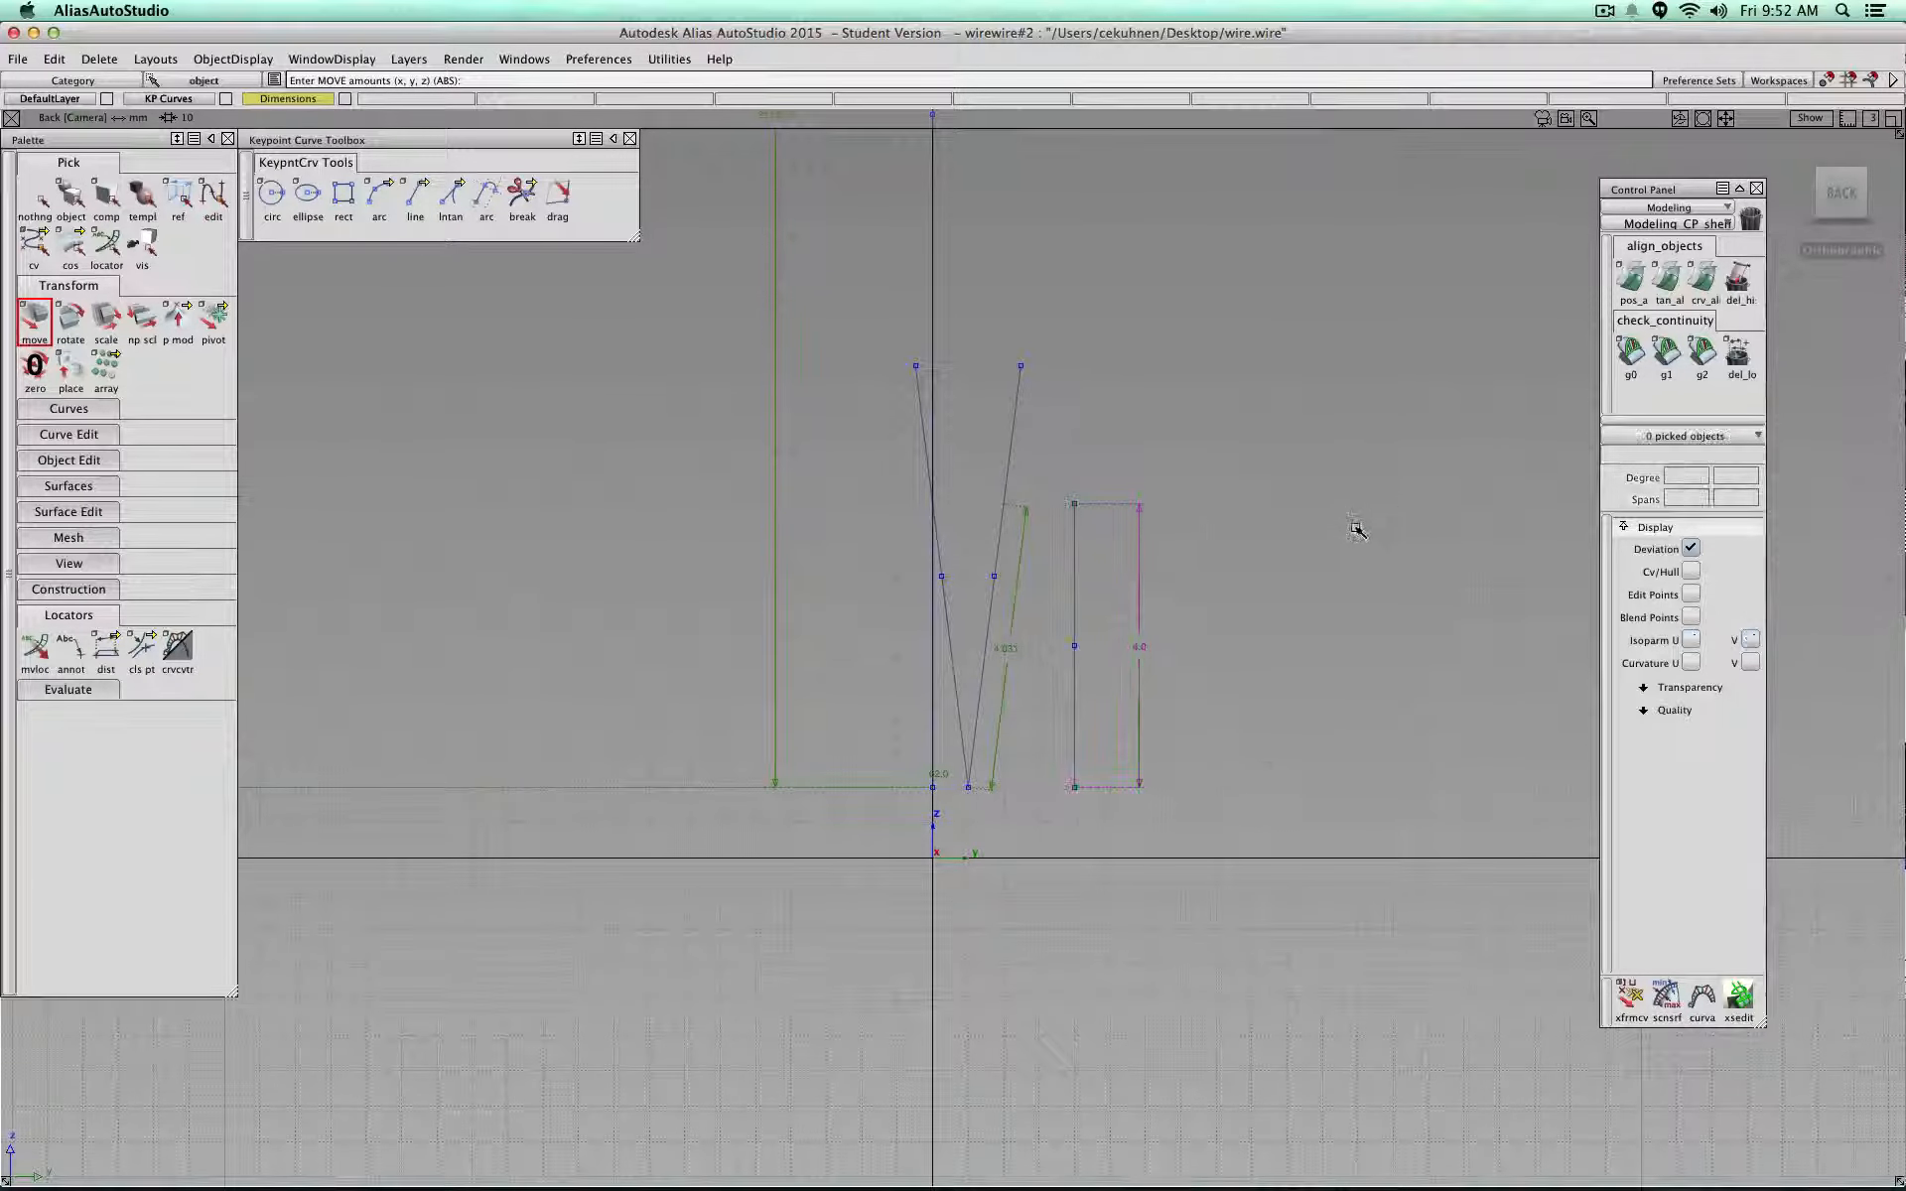
Step: Pick all the dimension locators around the blade and assign them to the Dimensions layer
left_click_drag(1841, 192, 1821, 204)
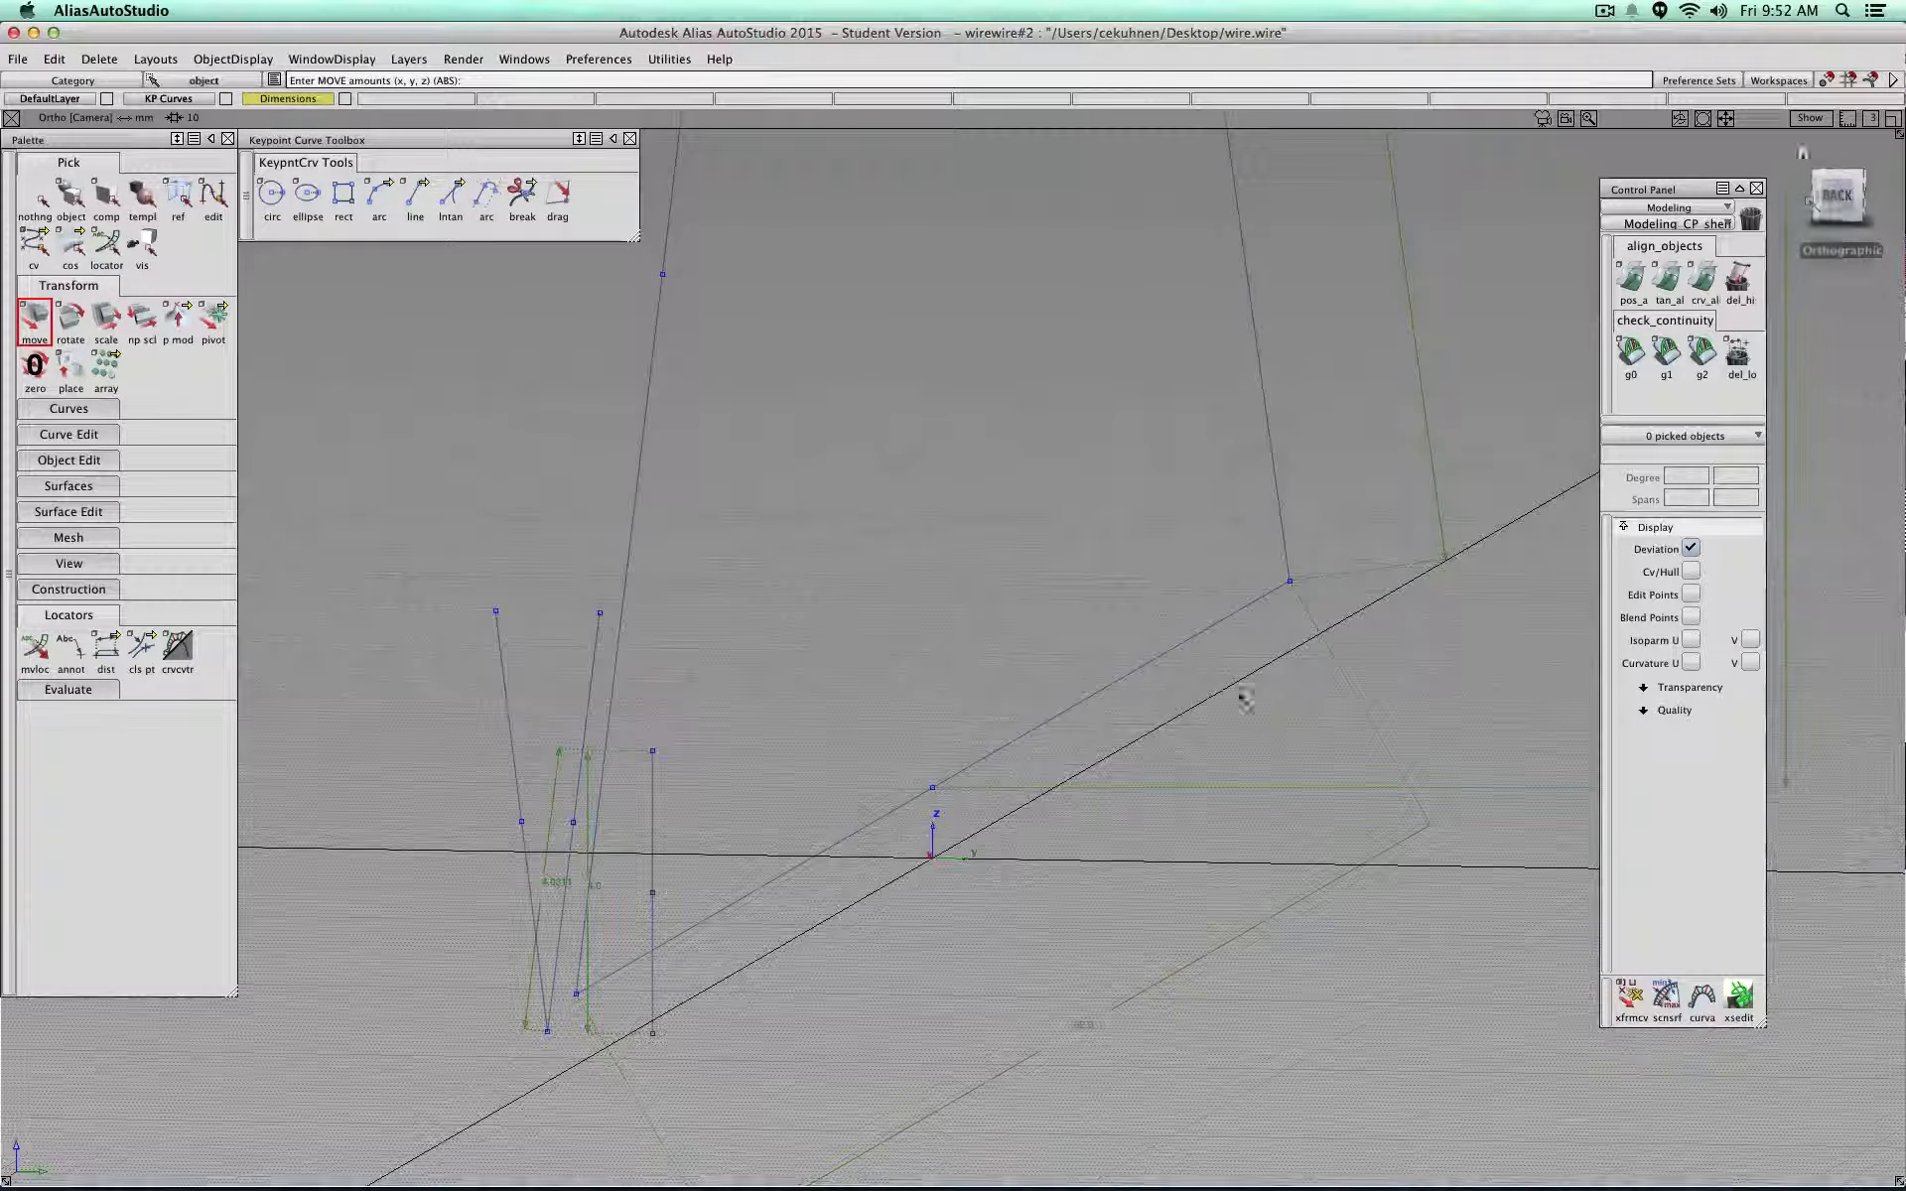
right_click_drag(1238, 694, 958, 756, "alt+shift")
middle_click_drag(958, 756, 962, 683, "alt+shift")
left_click_drag(962, 683, 845, 729, "alt+shift")
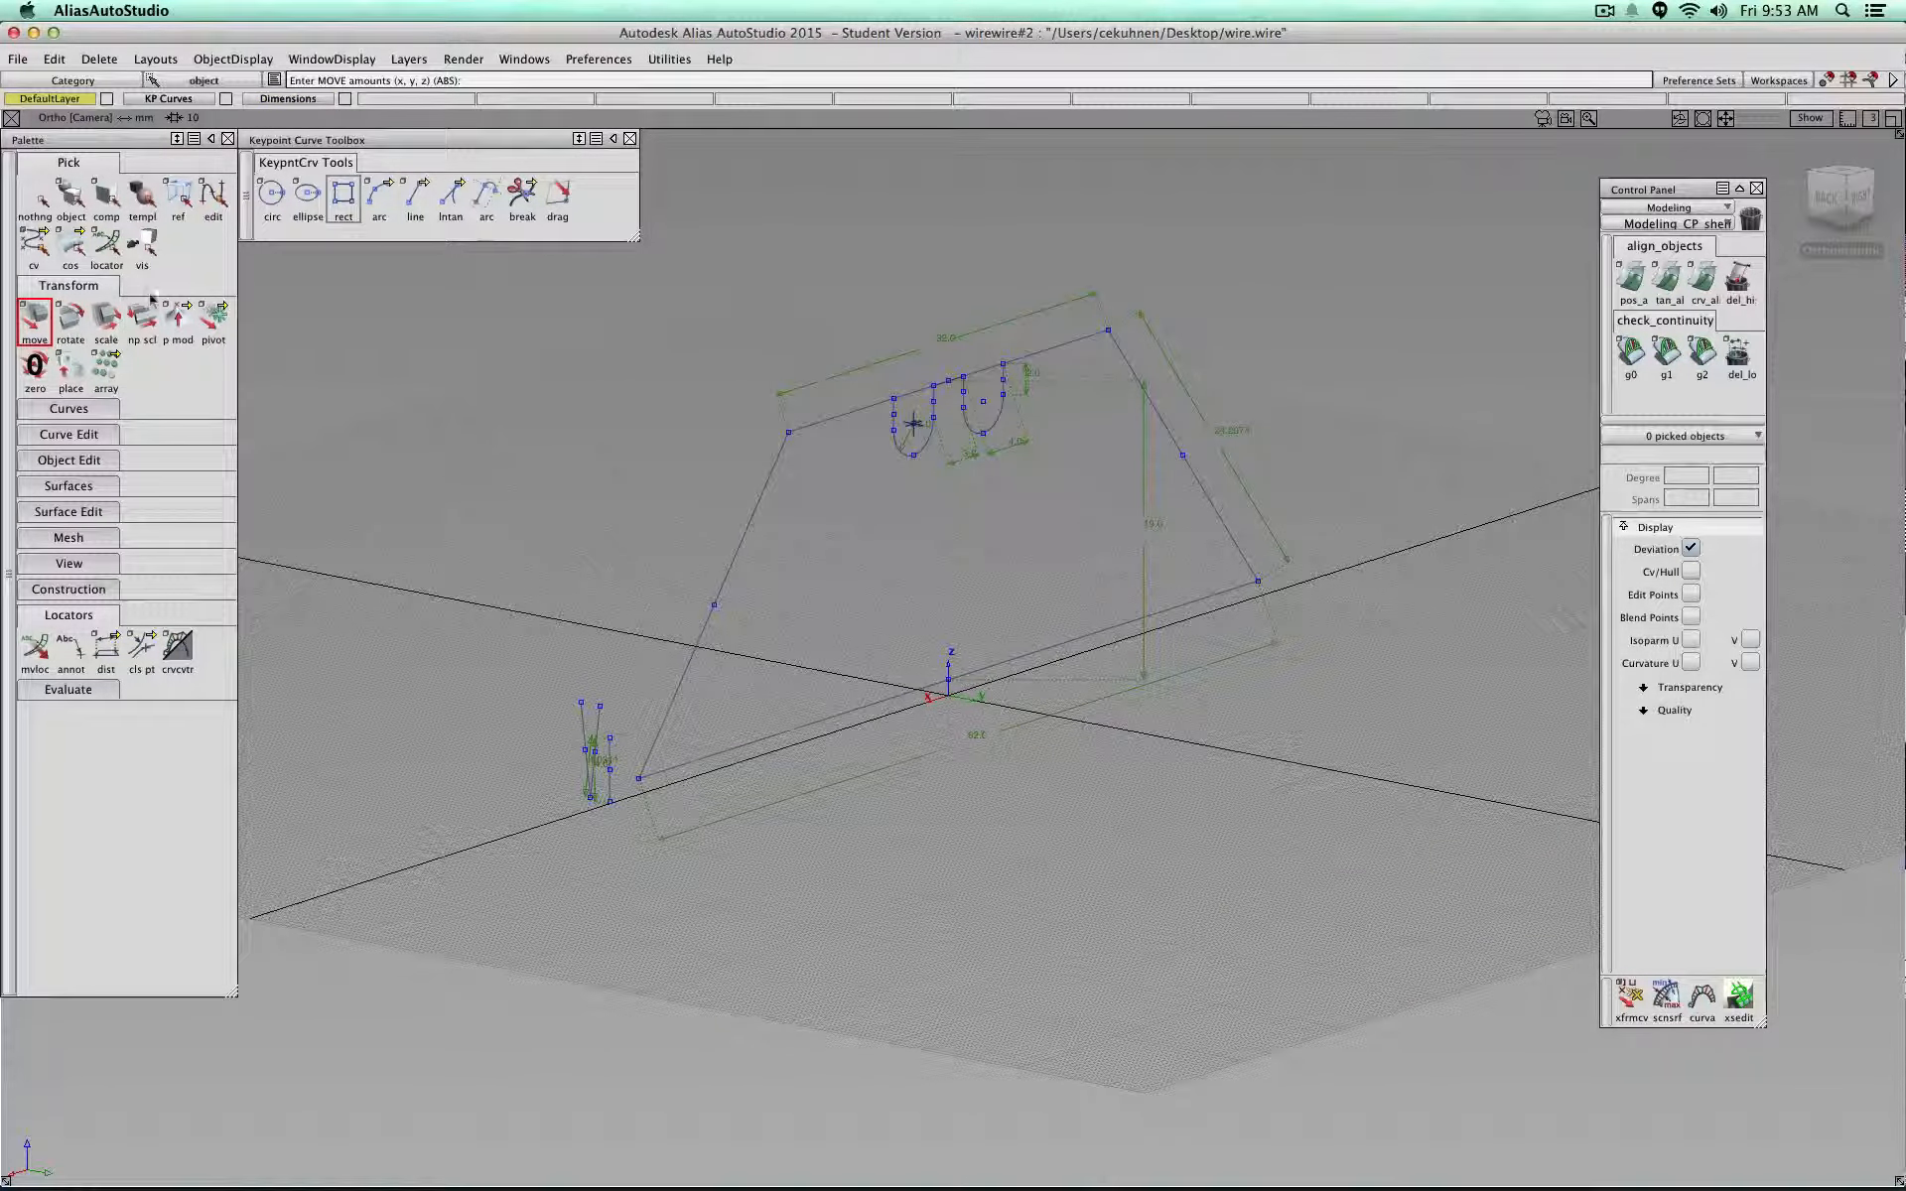
left_click(109, 249)
left_click_drag(1417, 247, 492, 914)
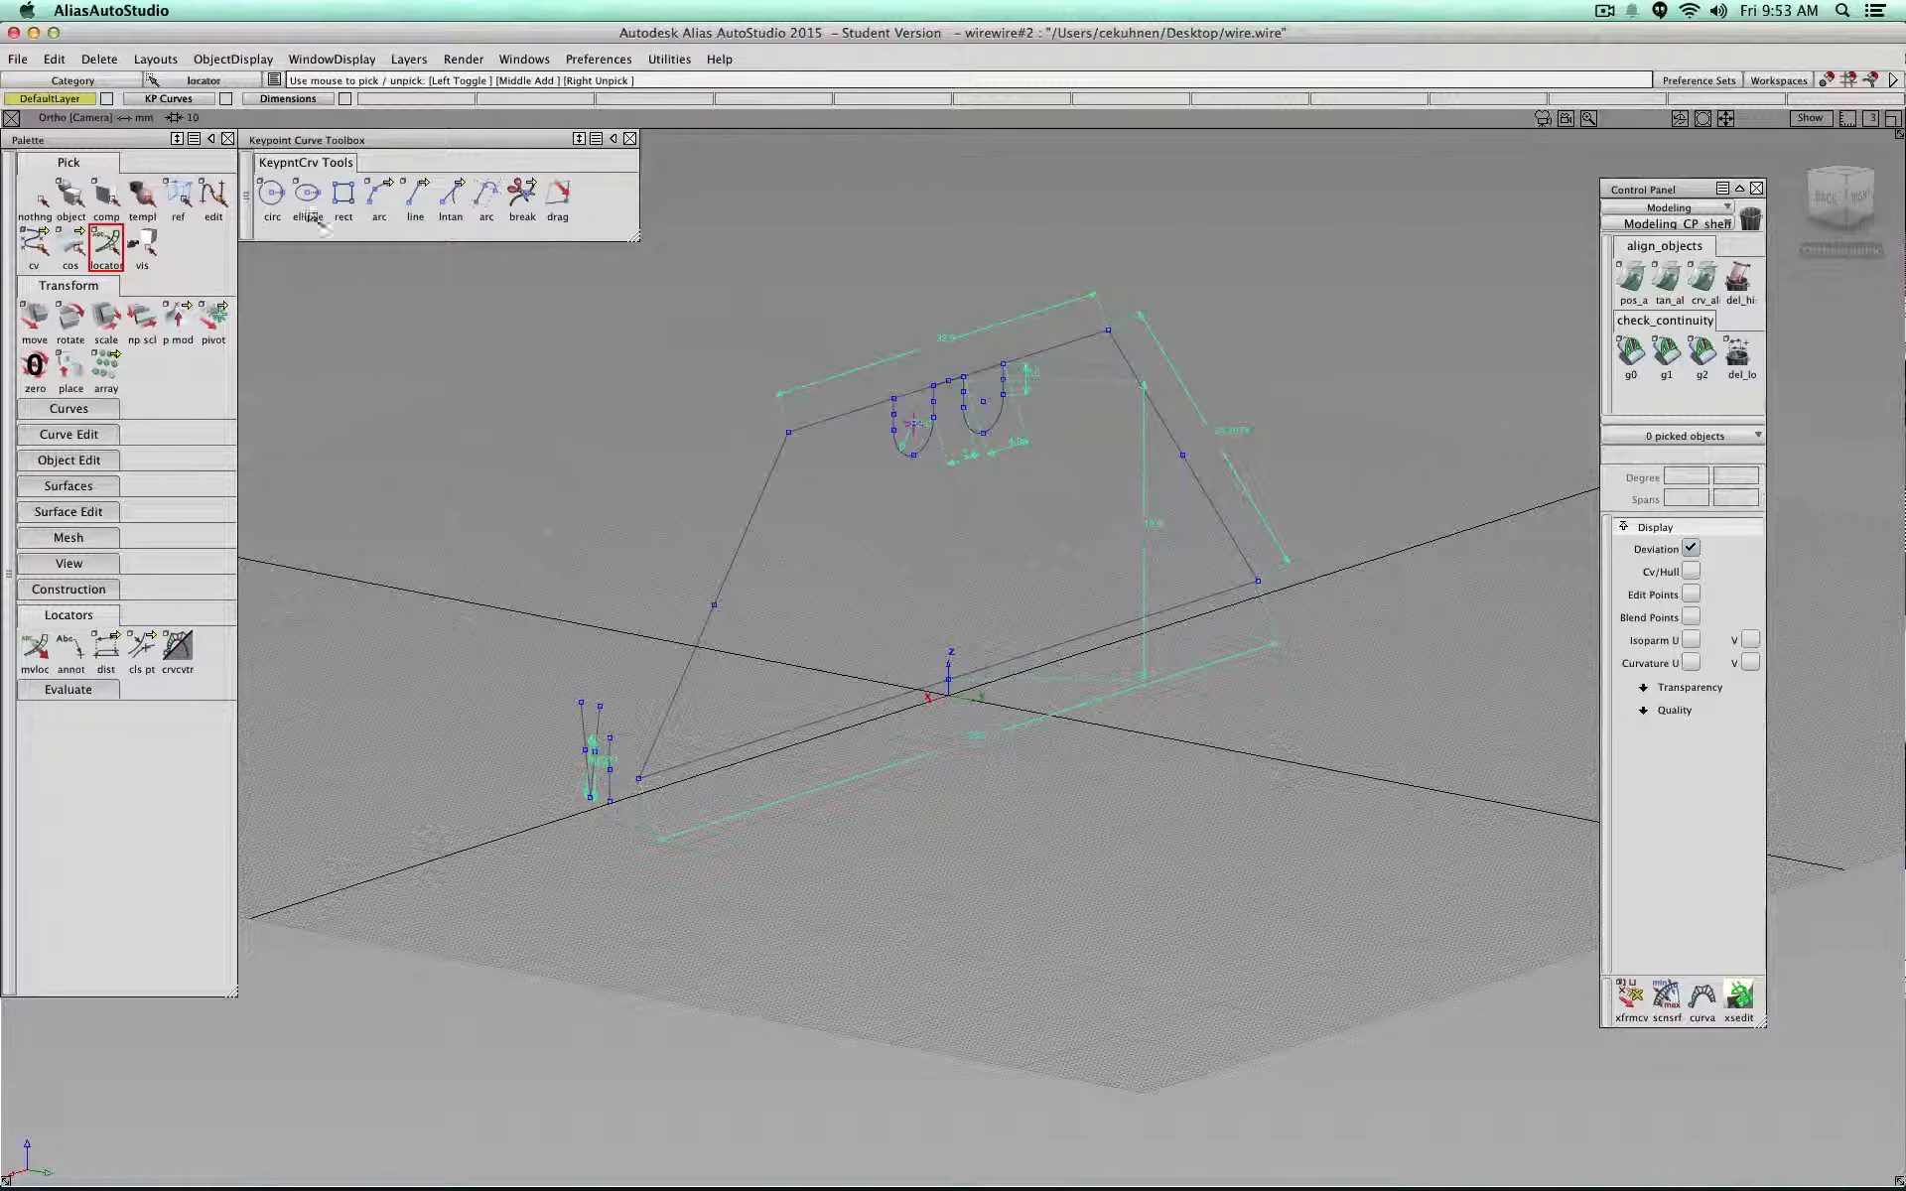
right_click(298, 98)
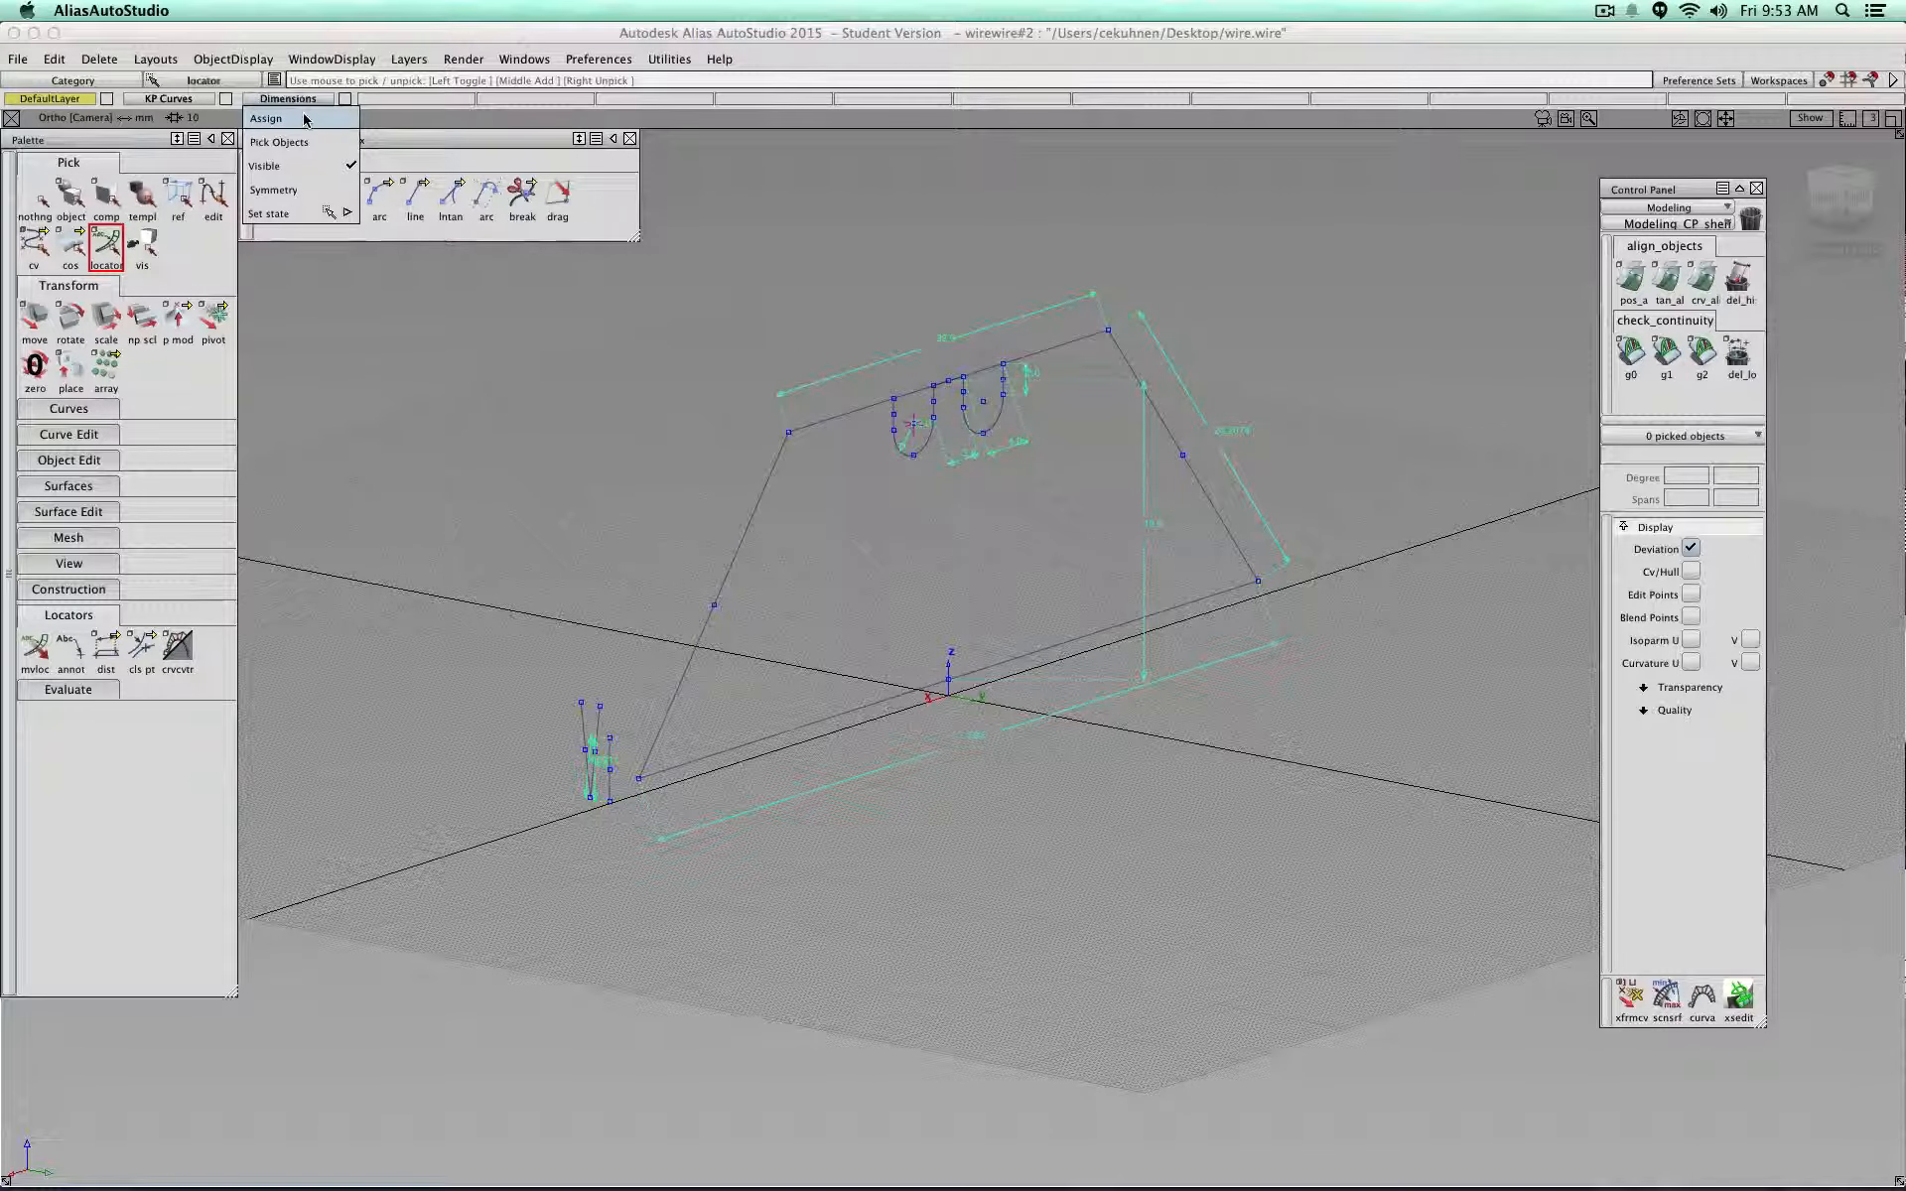
left_click(305, 119)
Step: Toggle the visibility of the Dimensions layer and the KP Curves layer to check which objects each one holds
left_click(346, 99)
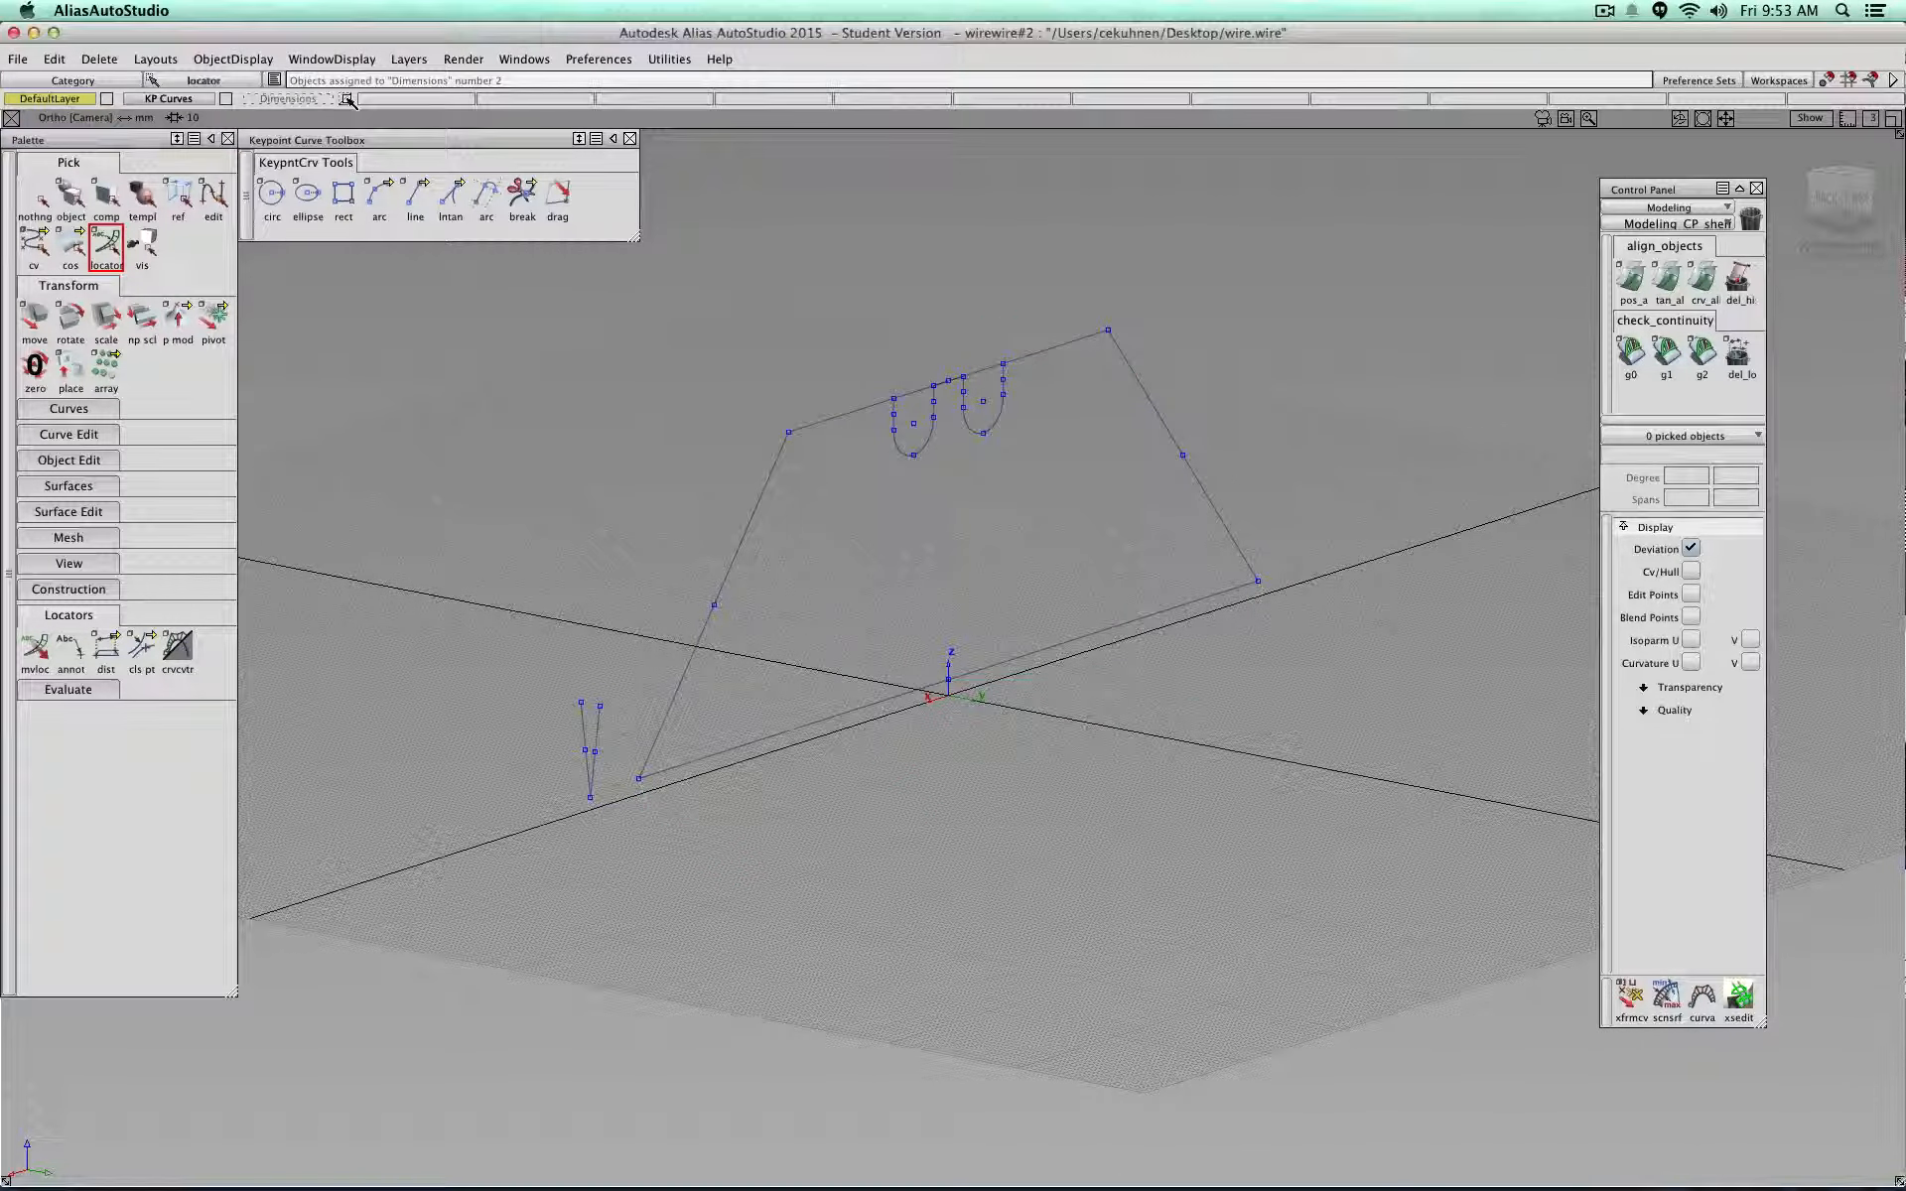
left_click(346, 100)
left_click(346, 99)
left_click(346, 99)
left_click(346, 99)
left_click(346, 99)
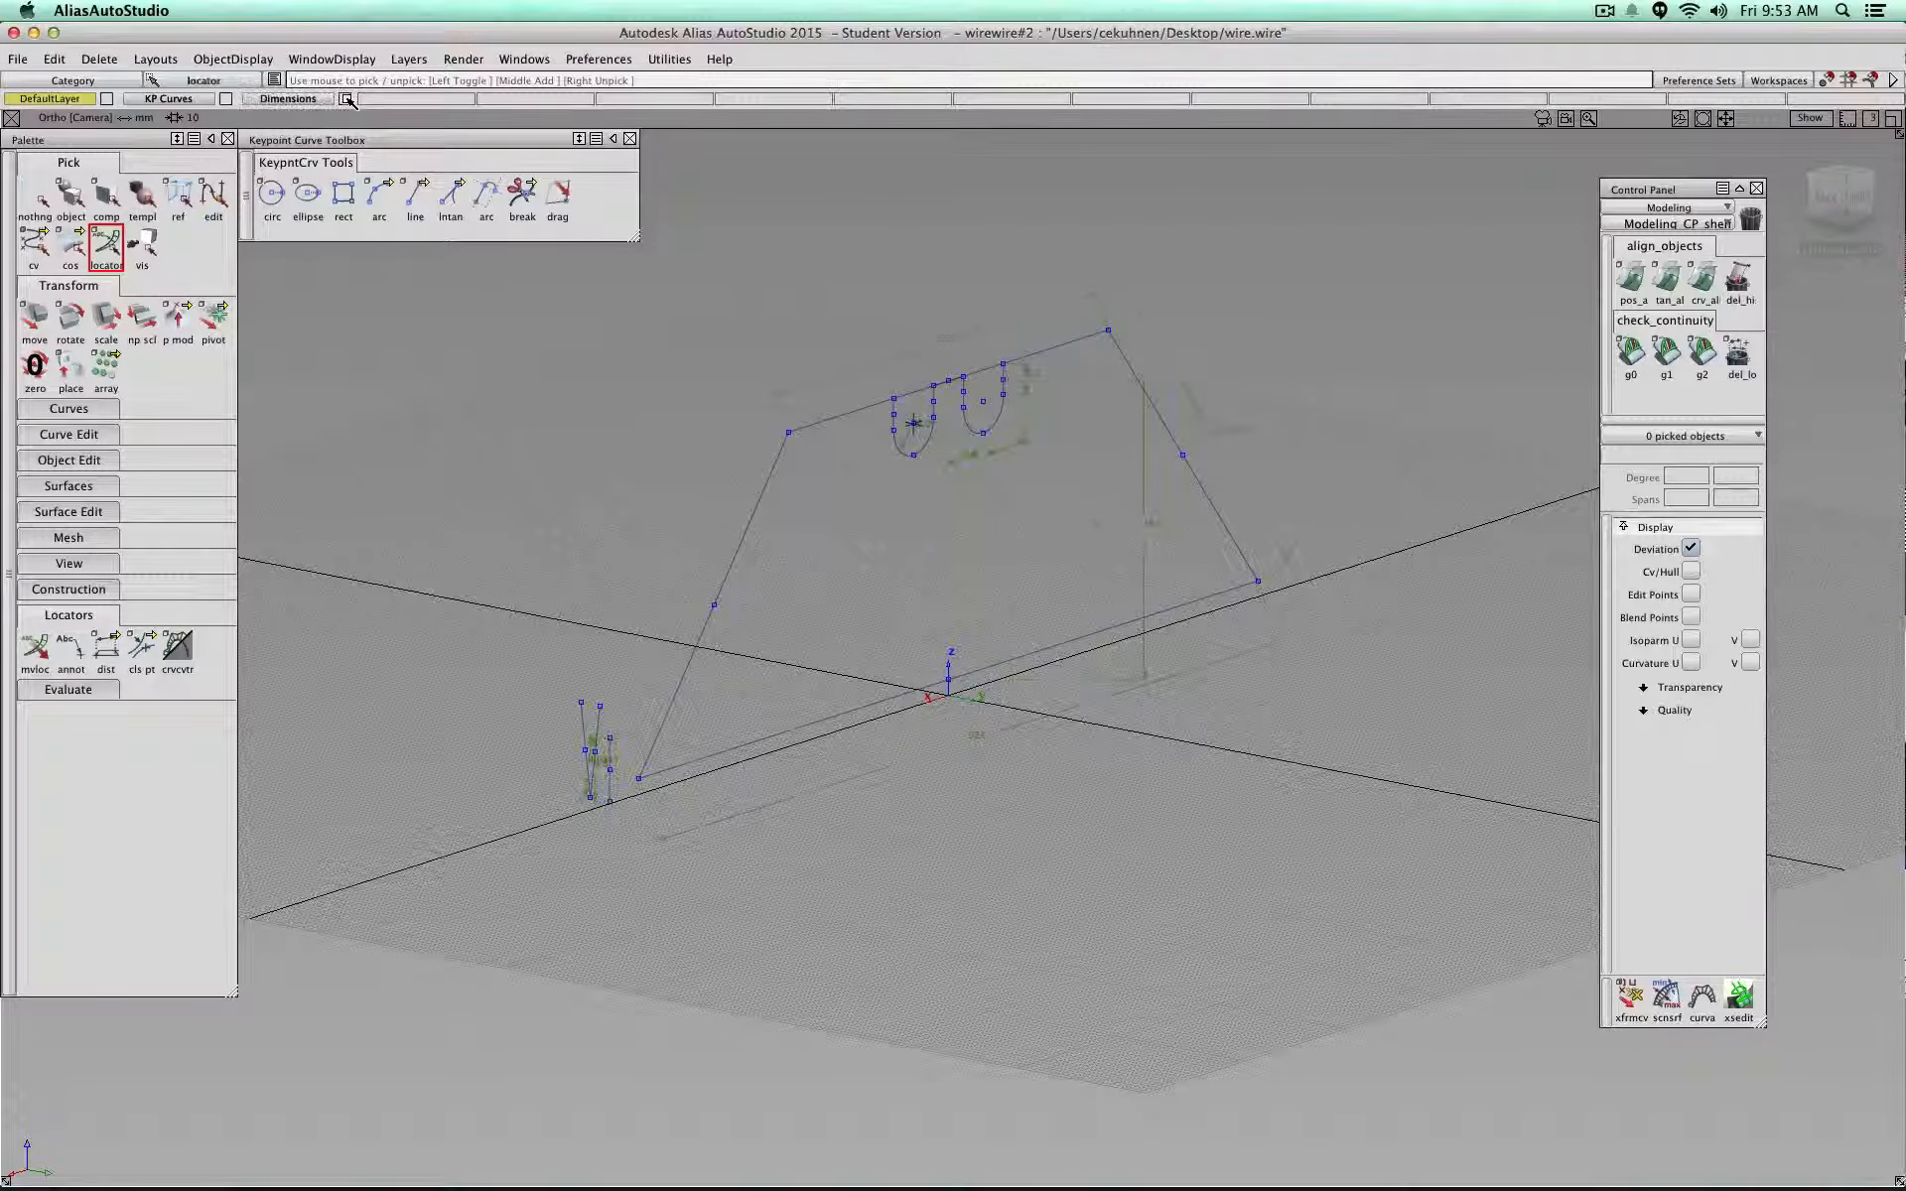
left_click(345, 99)
left_click(229, 100)
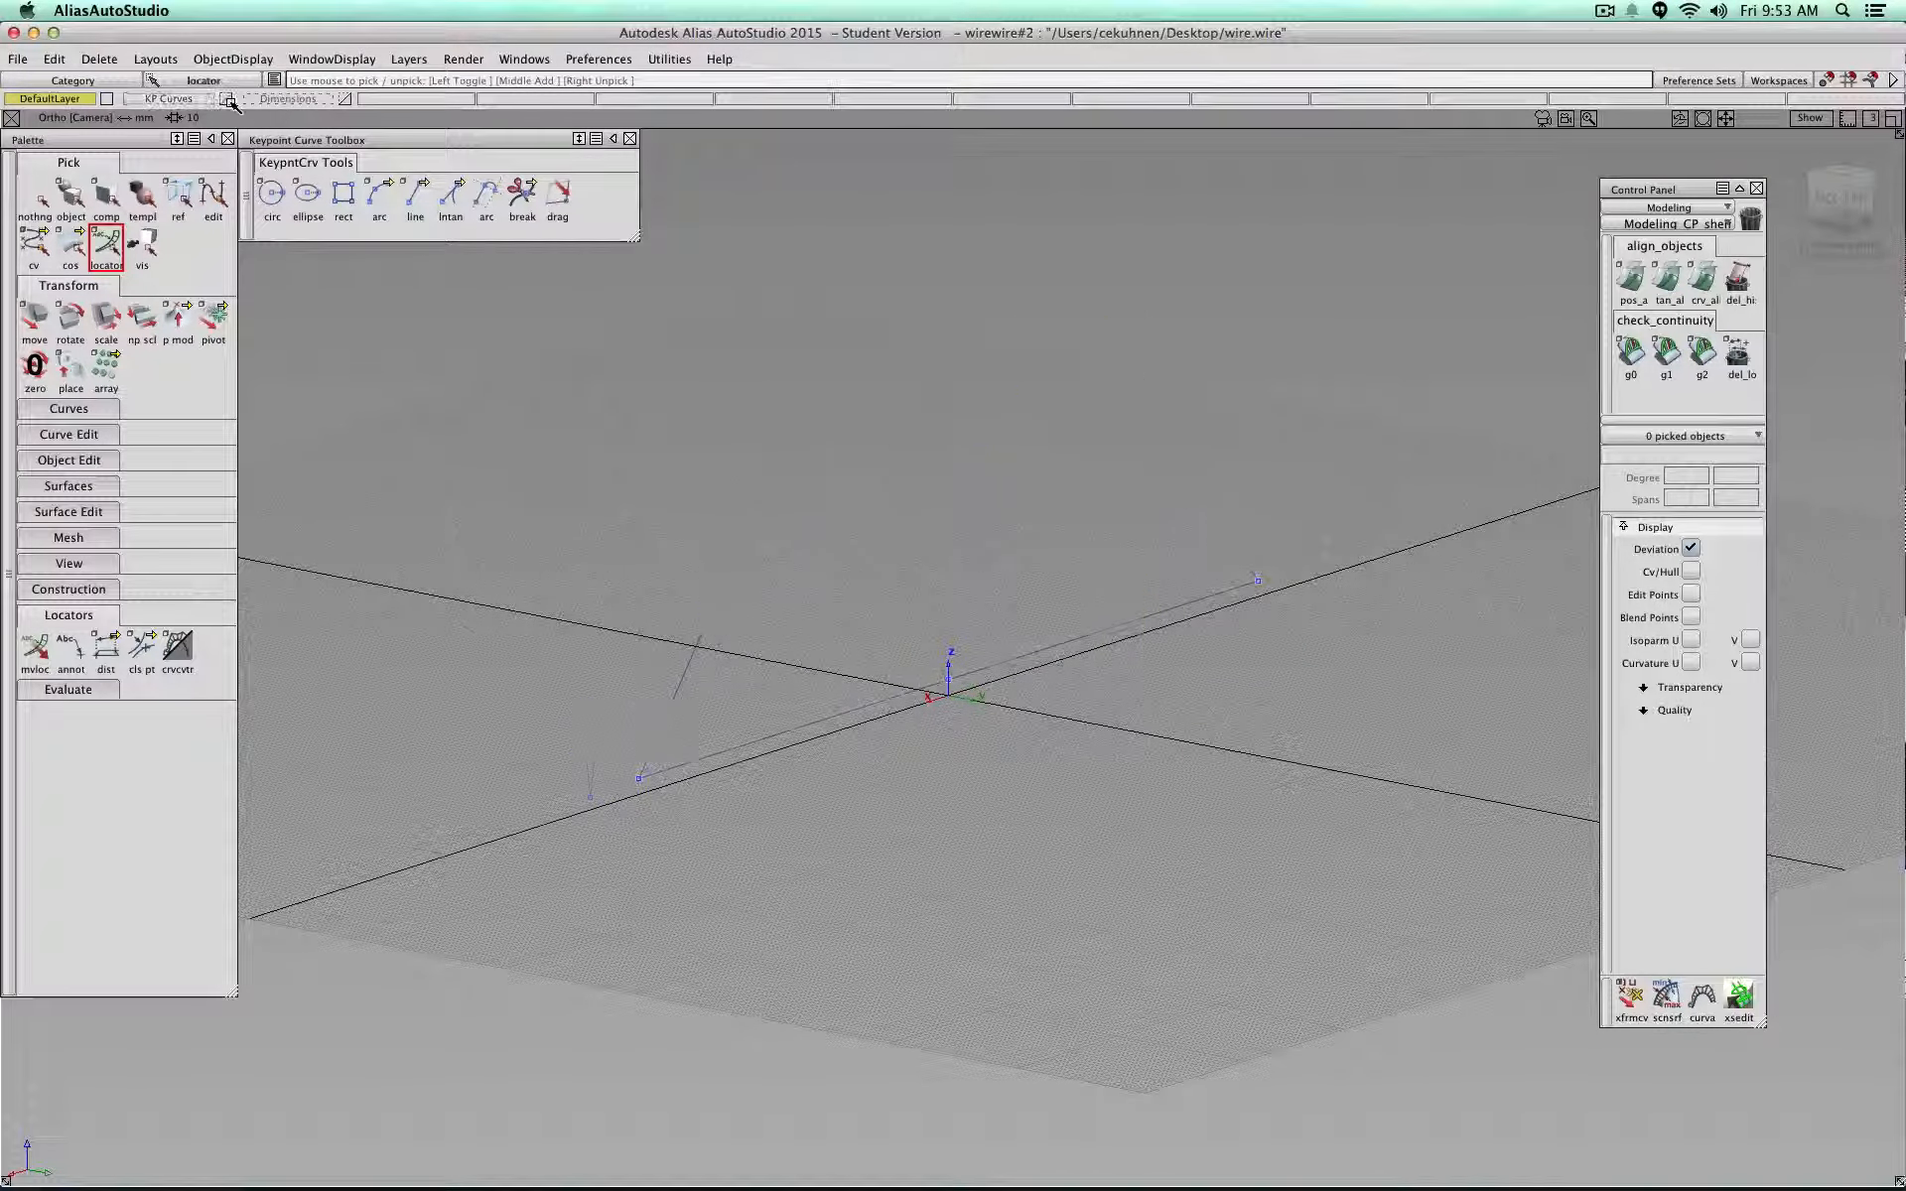
left_click(228, 101)
left_click(228, 101)
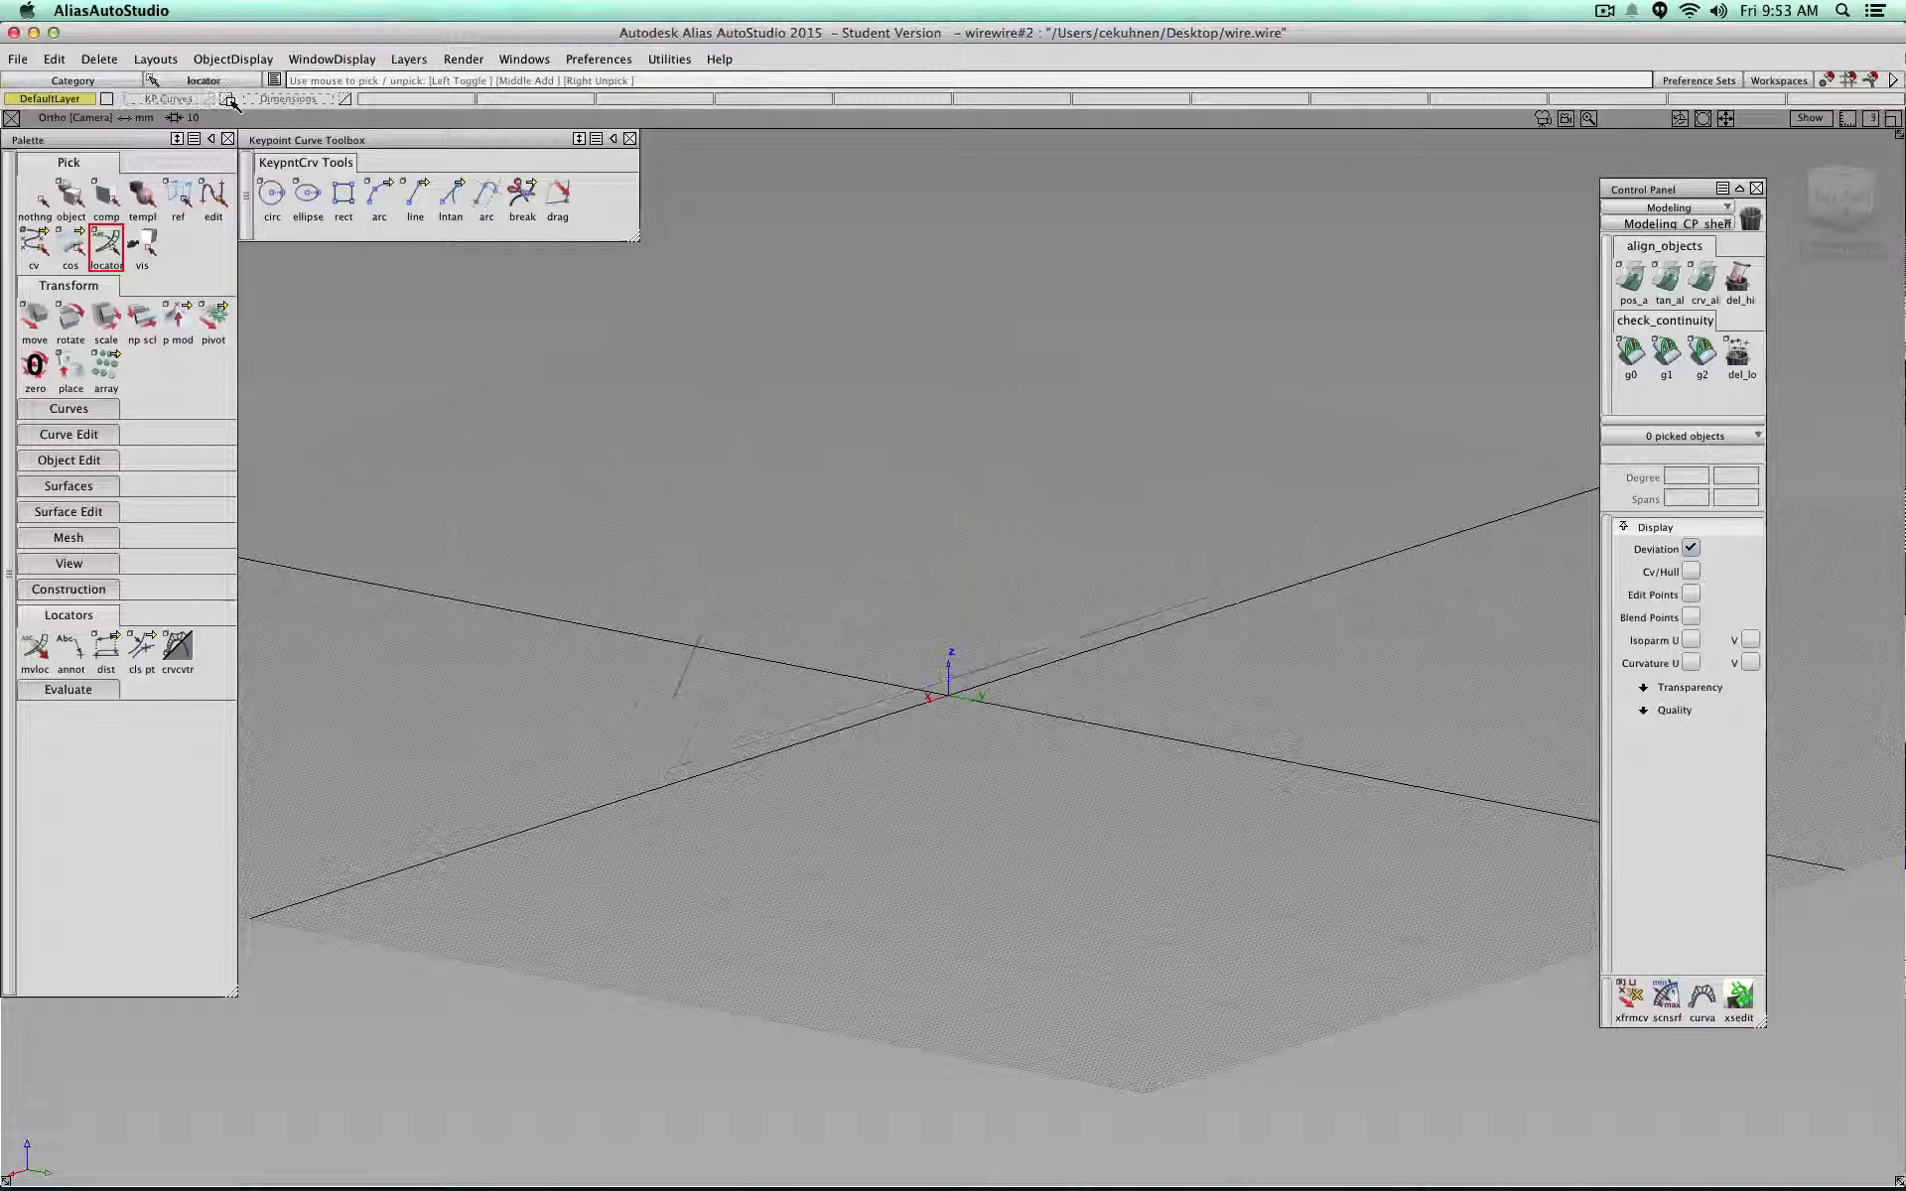
left_click(228, 100)
Step: Hide the Dimensions layer with KP Curves left visible, and inspect the blade curves from the Right view and at an angle
left_click(346, 99)
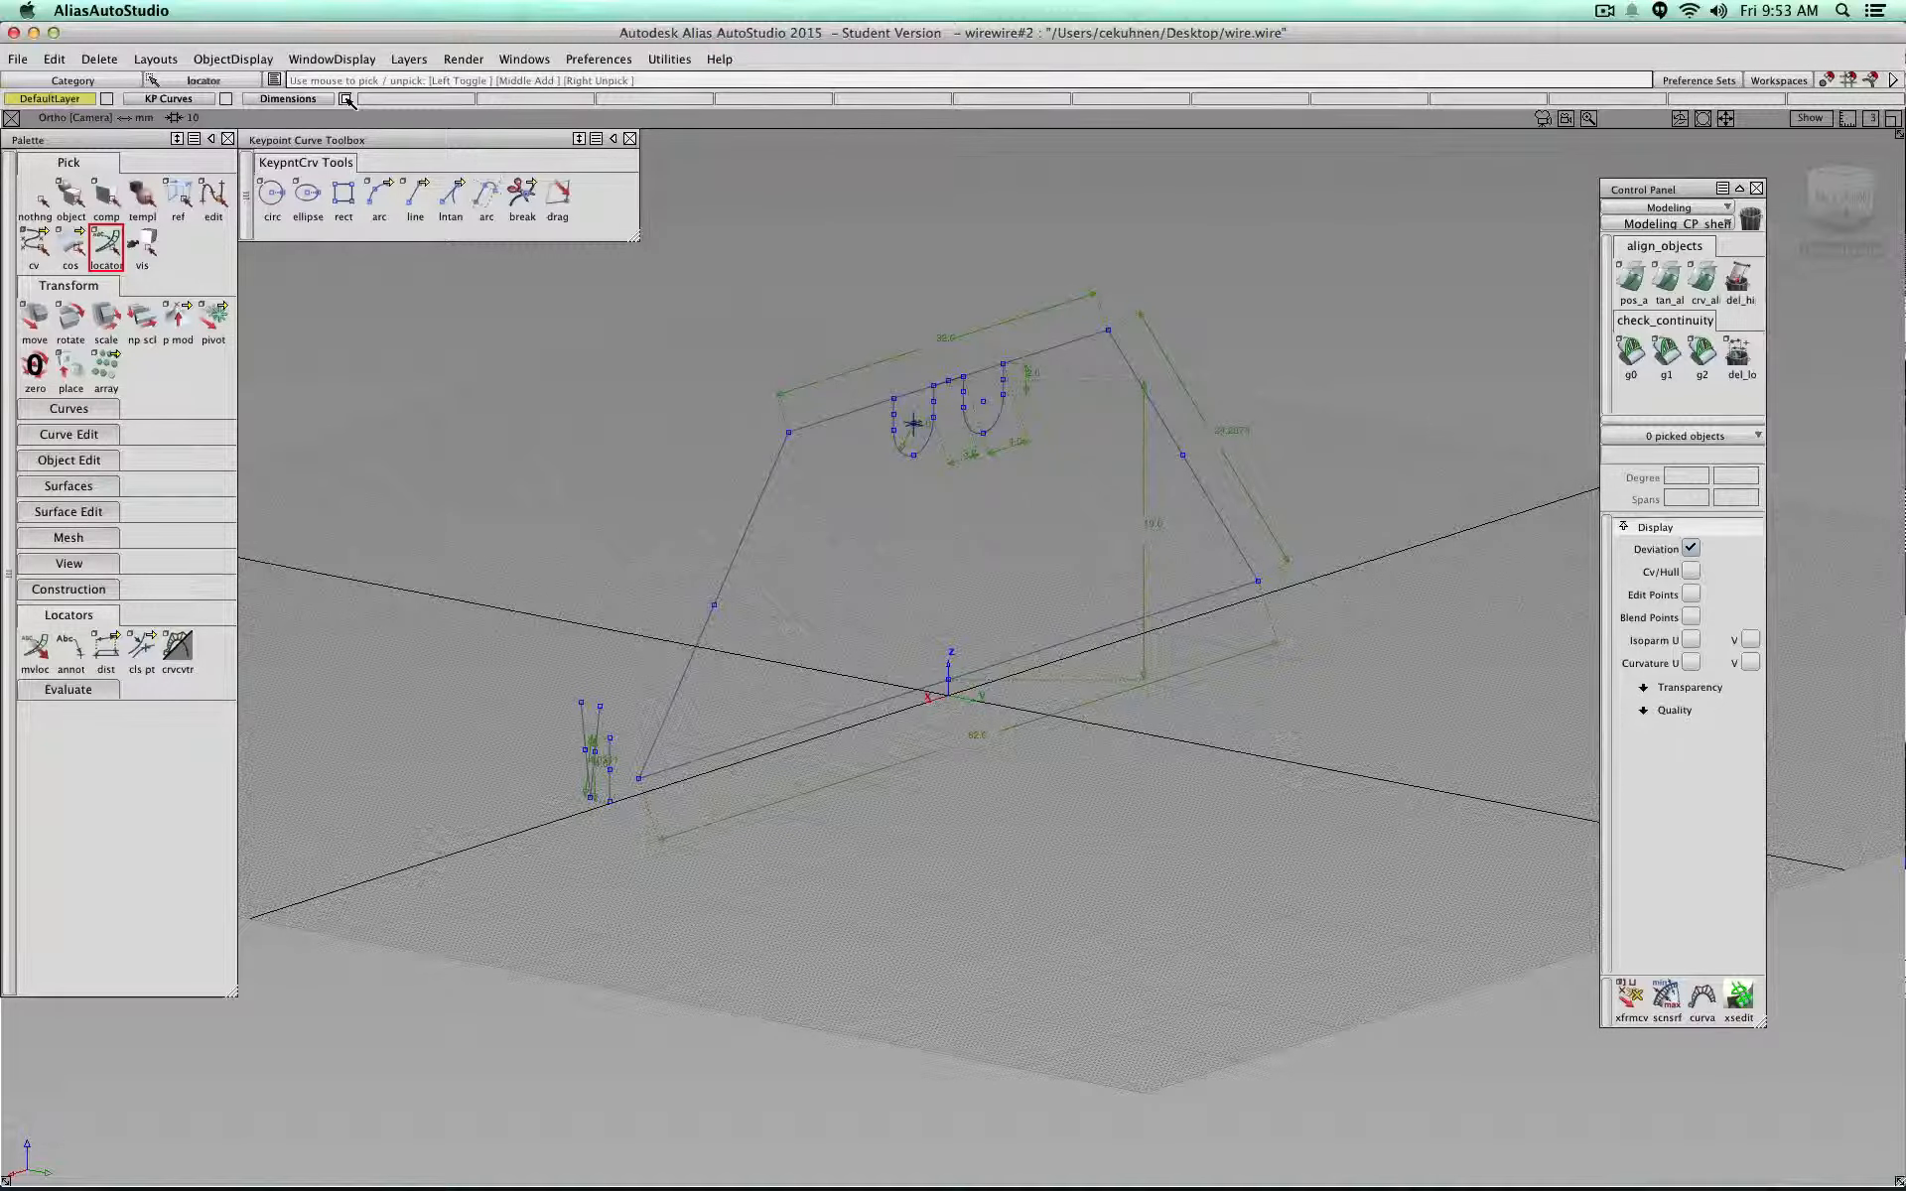
left_click(346, 99)
left_click(347, 100)
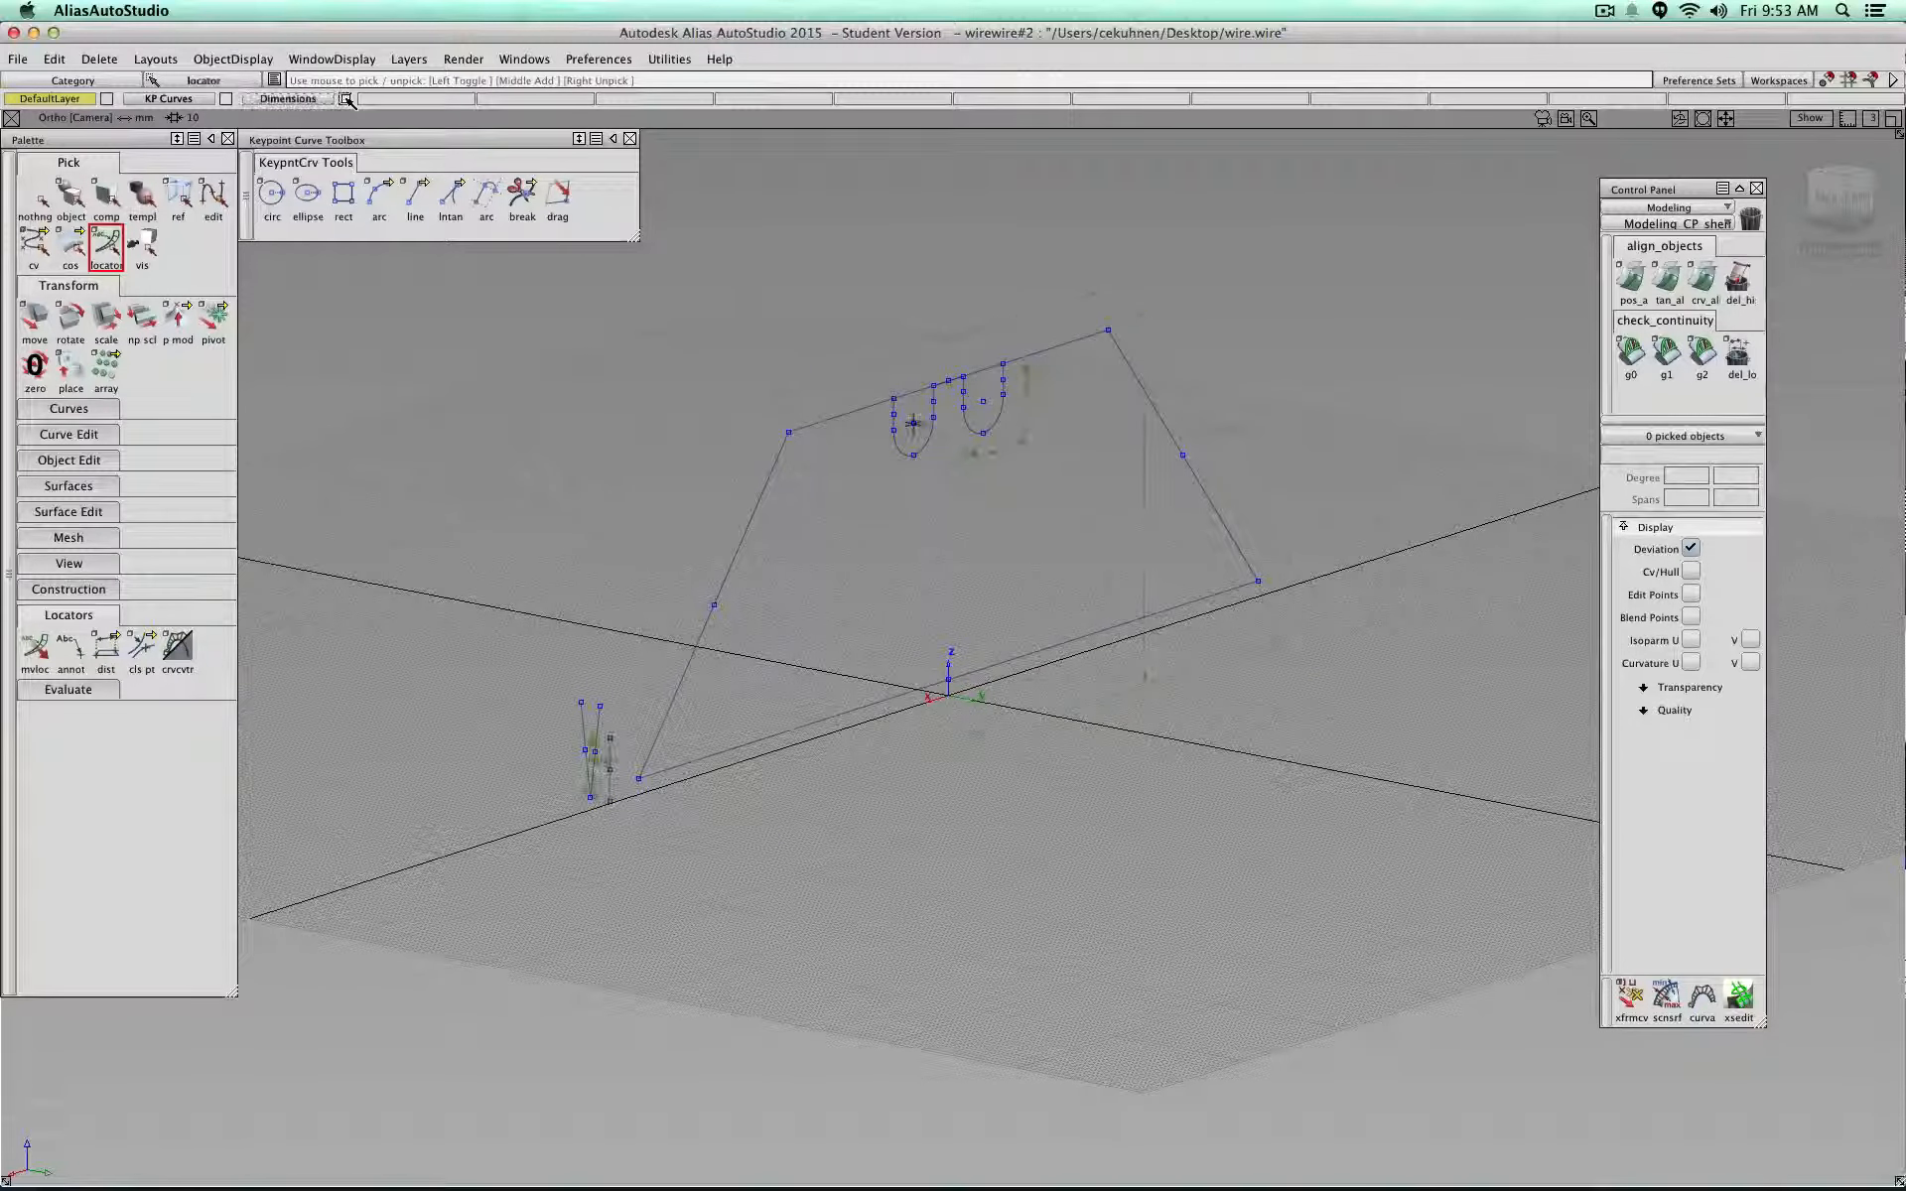
left_click(346, 100)
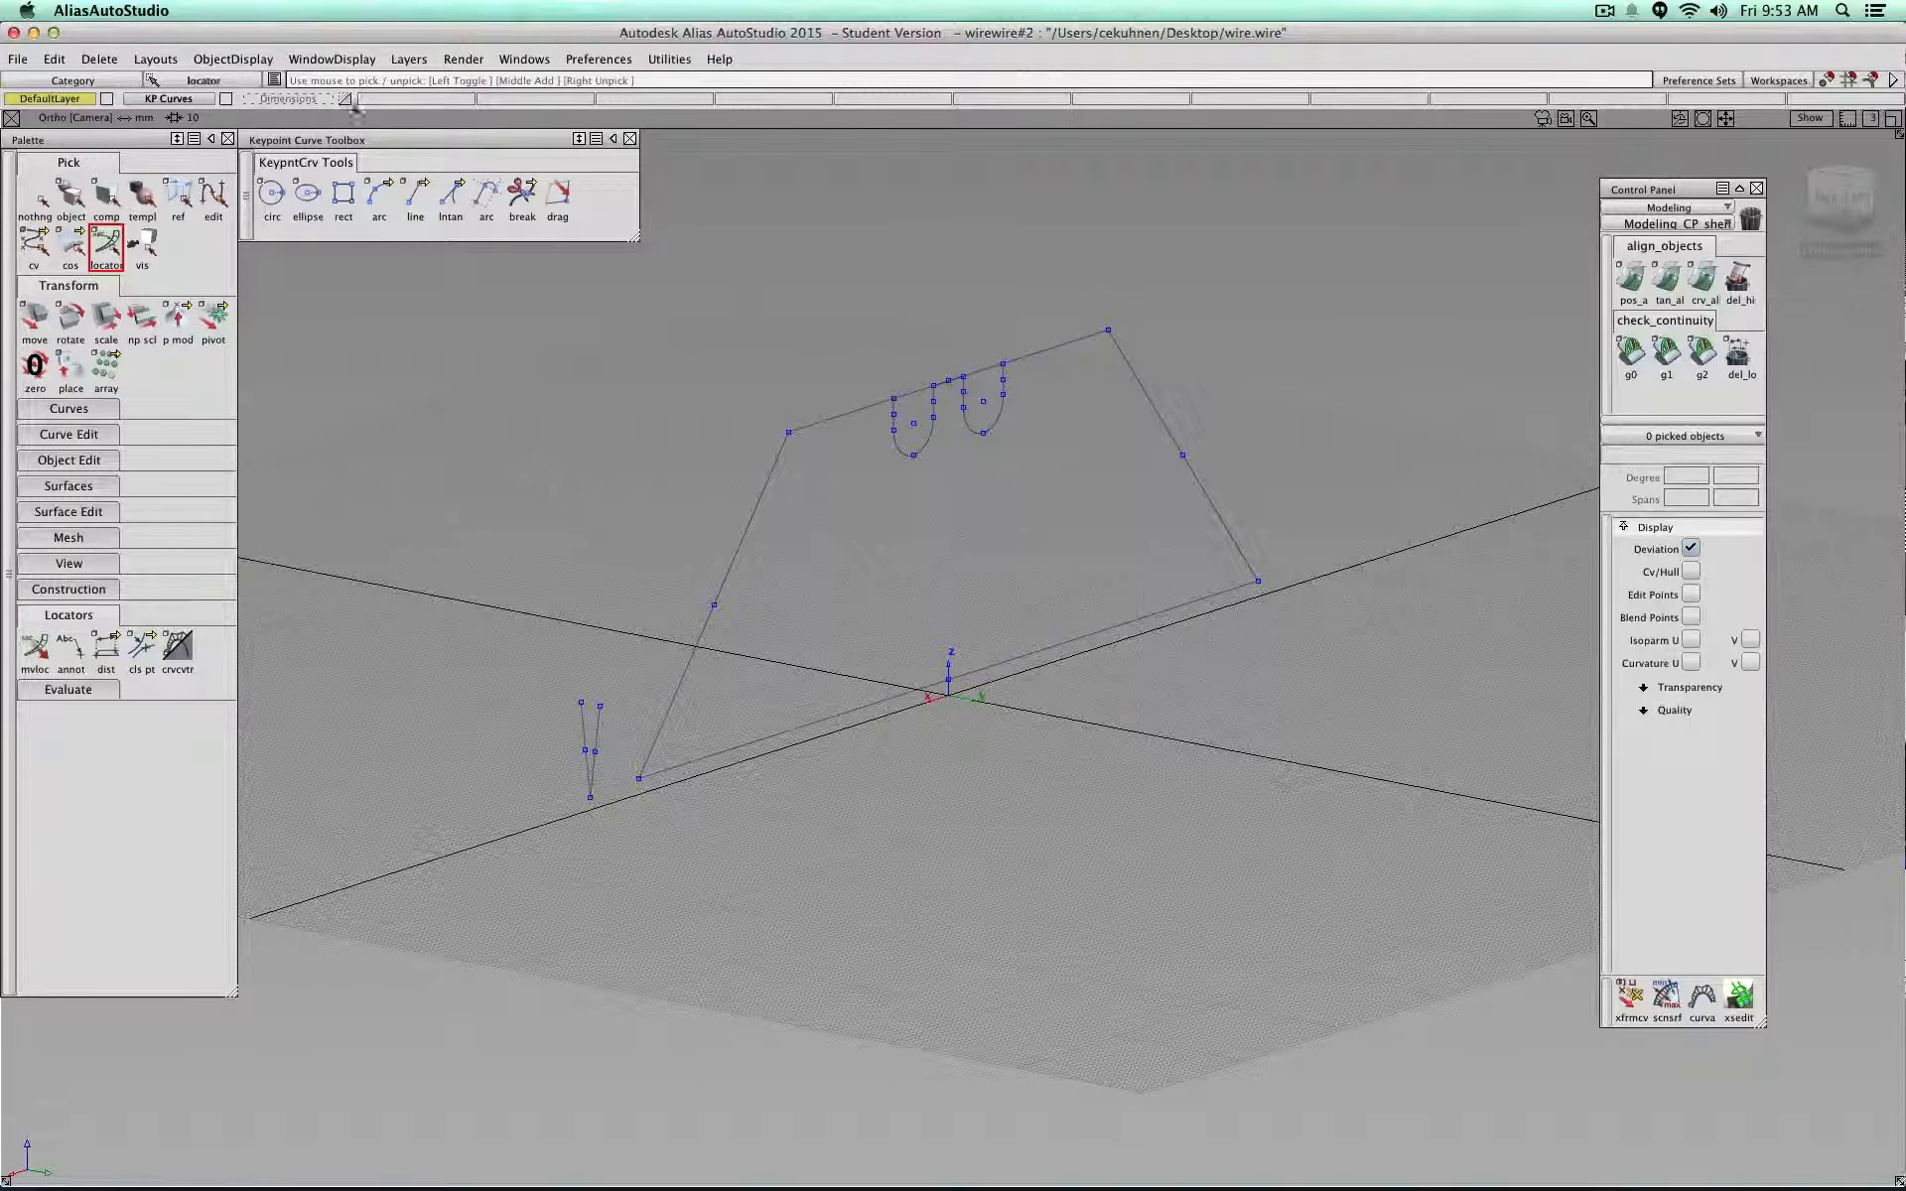
left_click(1857, 205)
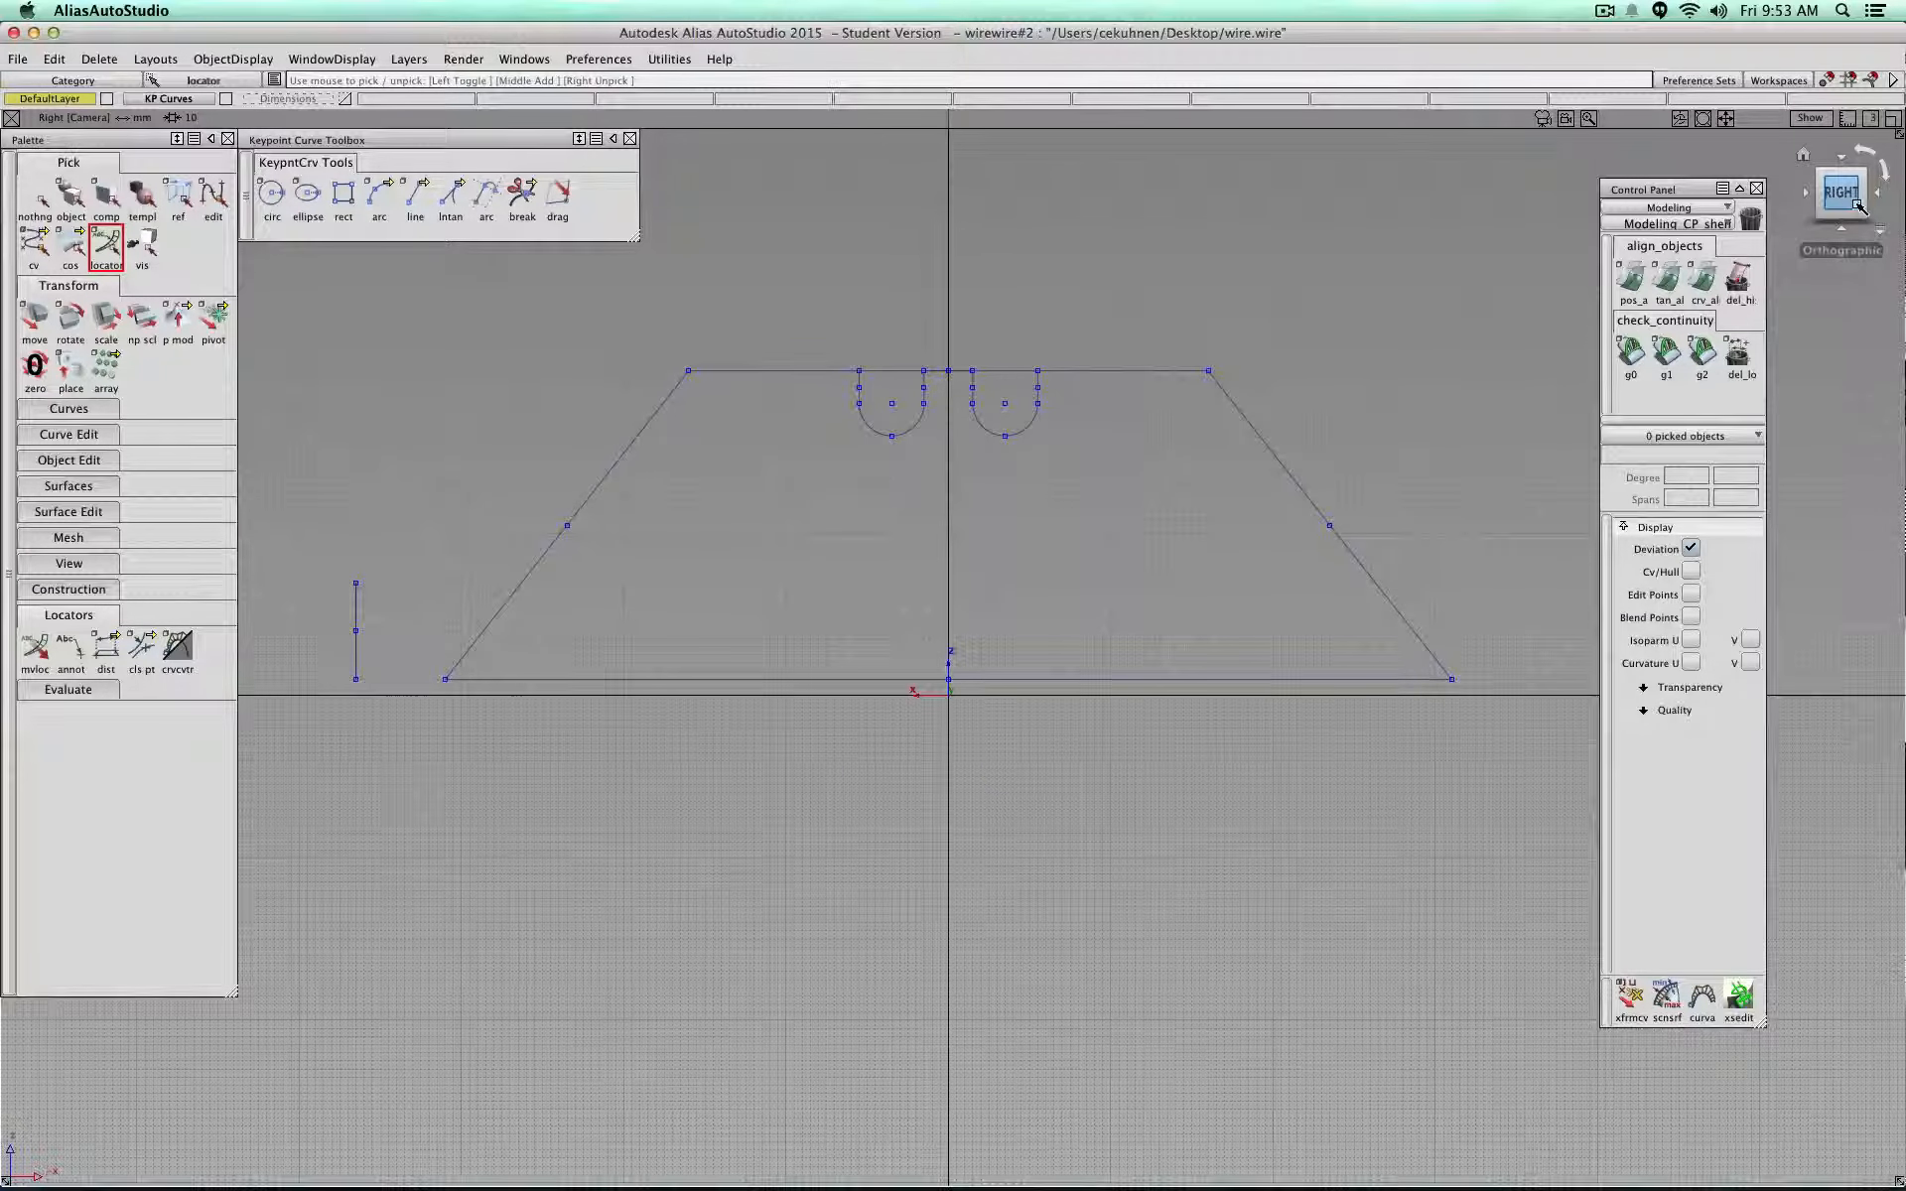
mouse_move(1858, 204)
left_mouse_down()
mouse_move(1787, 256)
mouse_move(1757, 231)
left_mouse_up()
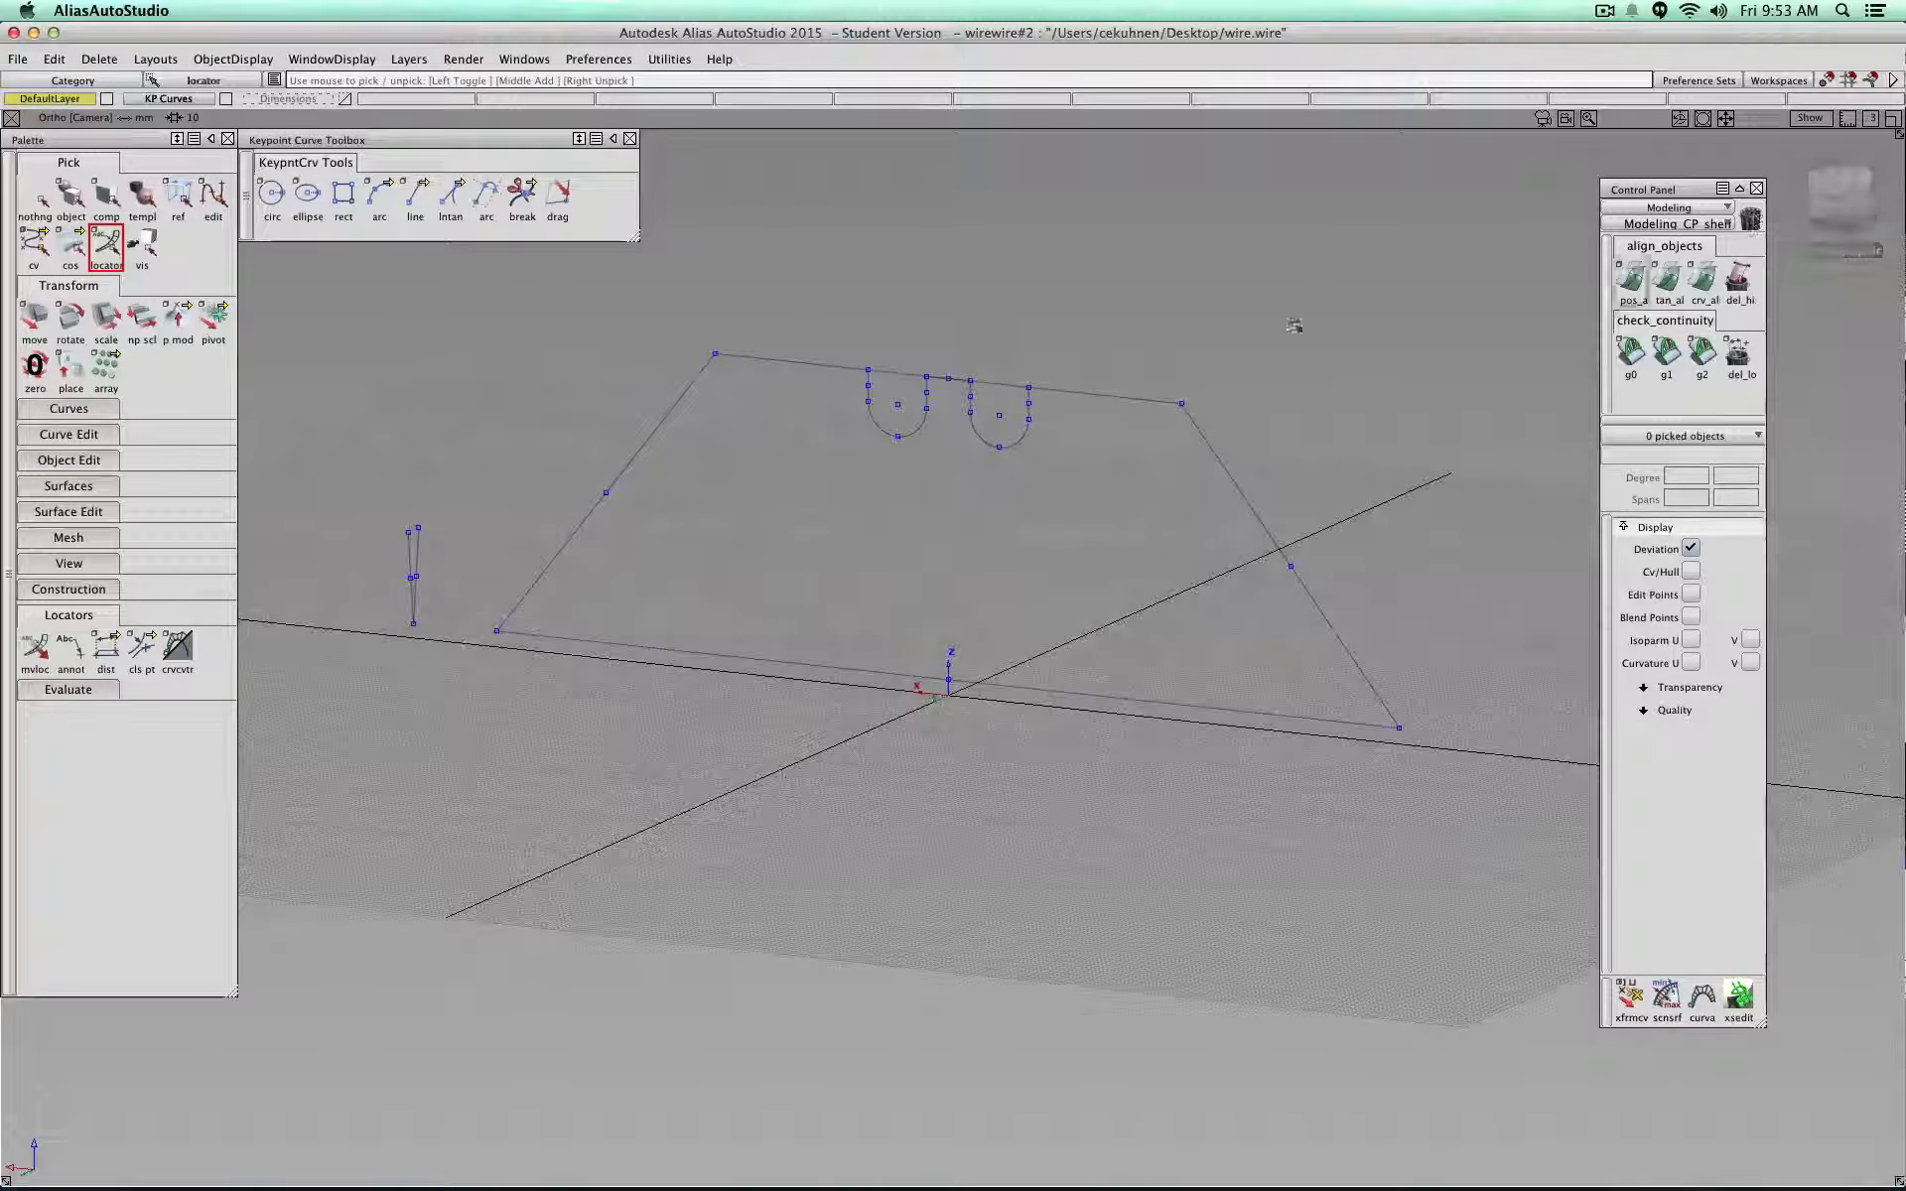